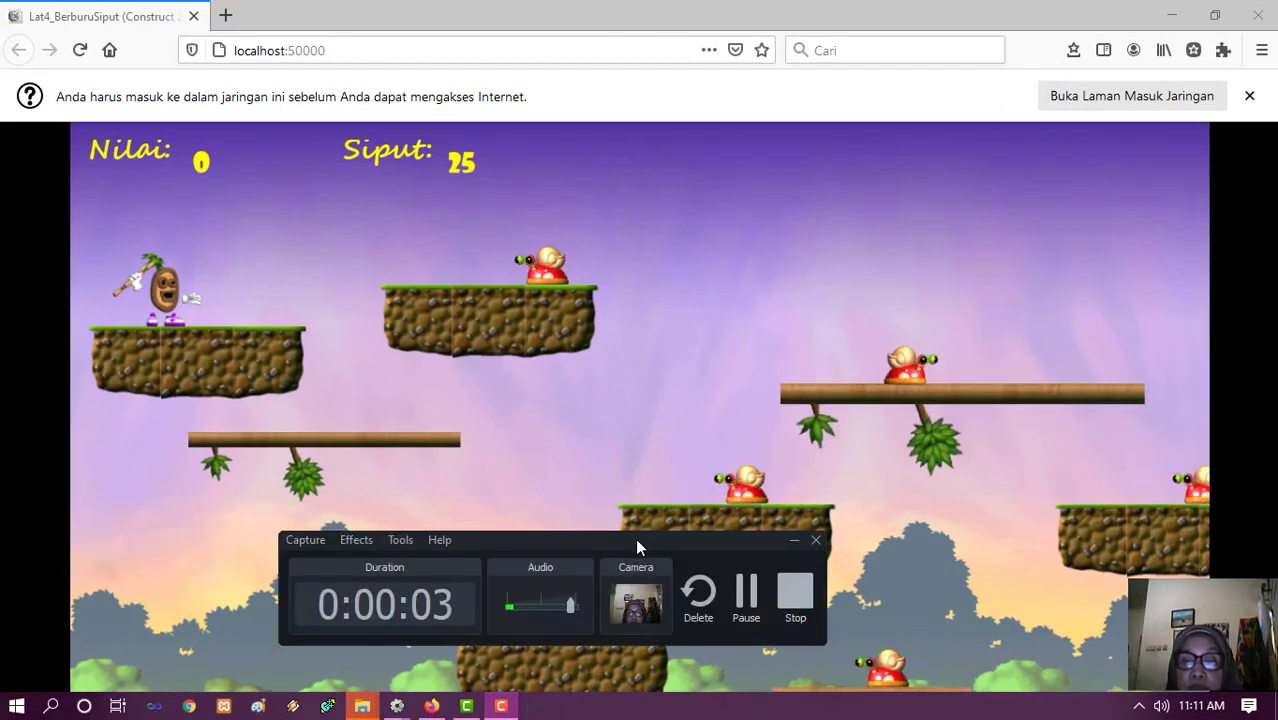
# - Move the recorder window off the game and test the coconut character's jump on its starting platform
pyautogui.moveTo(636, 541); pyautogui.dragTo(1066, 591)
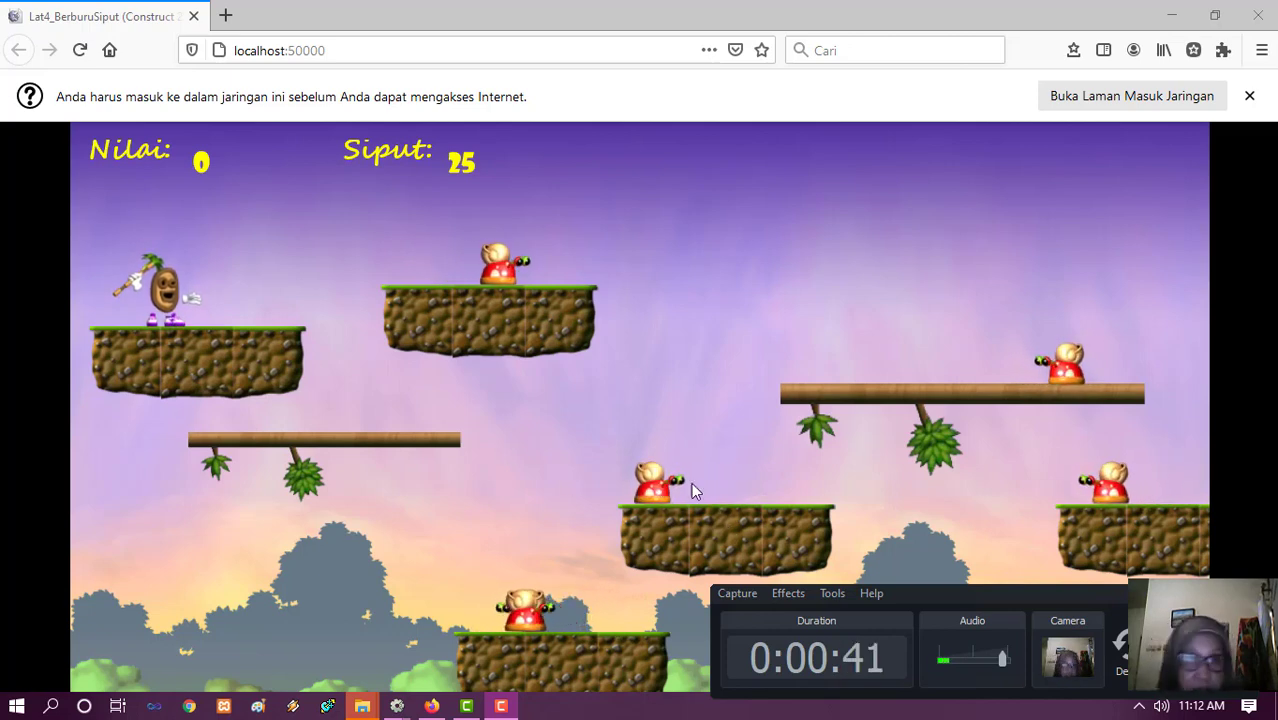
pyautogui.click(500, 426)
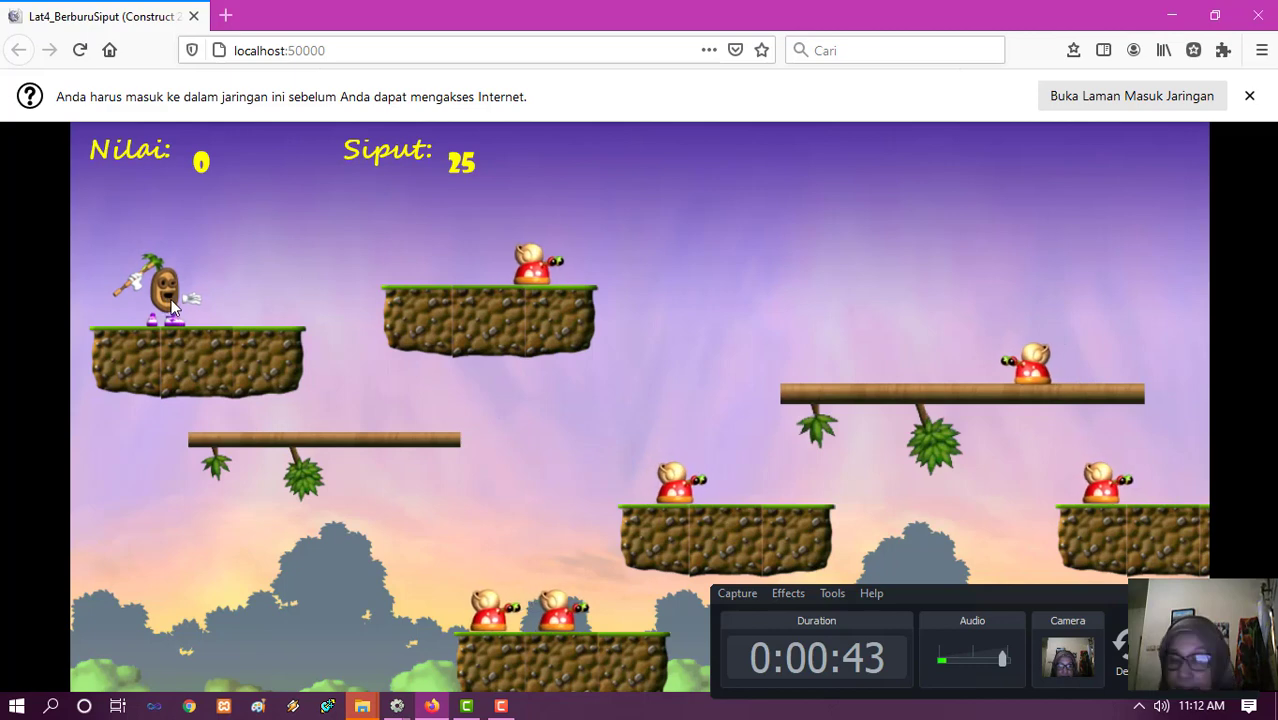
pyautogui.press('Up')
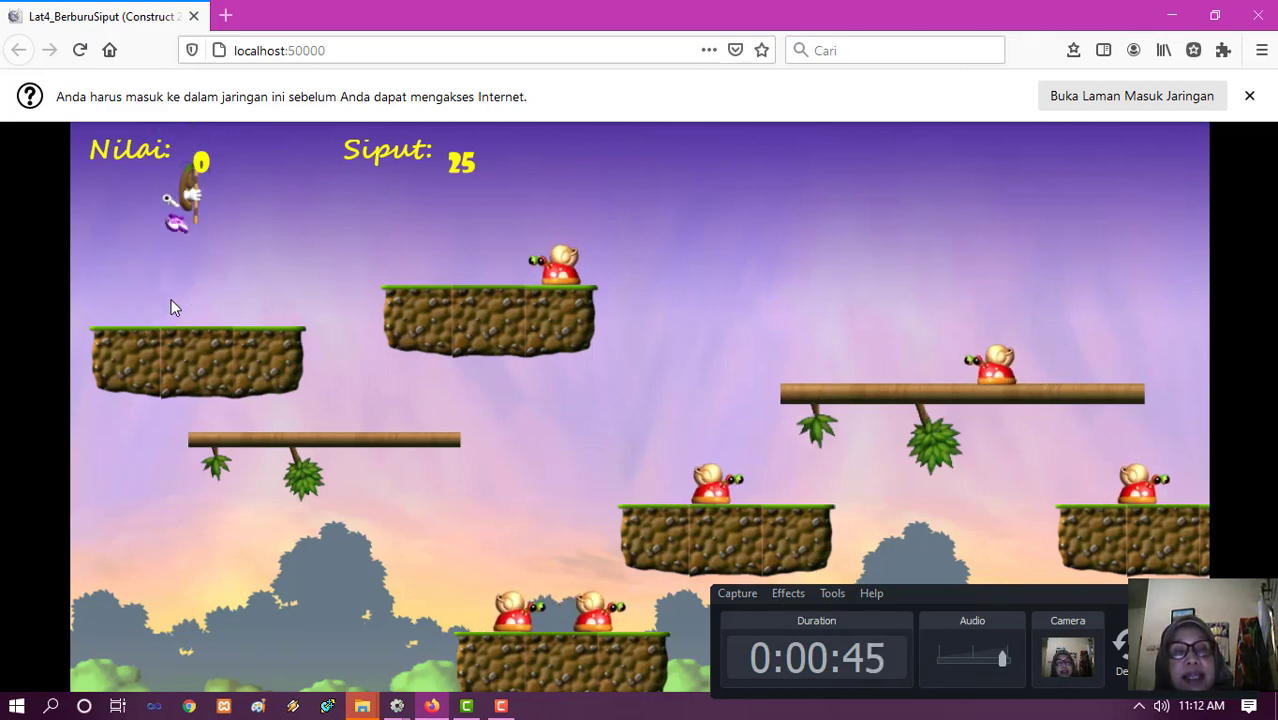
pyautogui.press('Right')
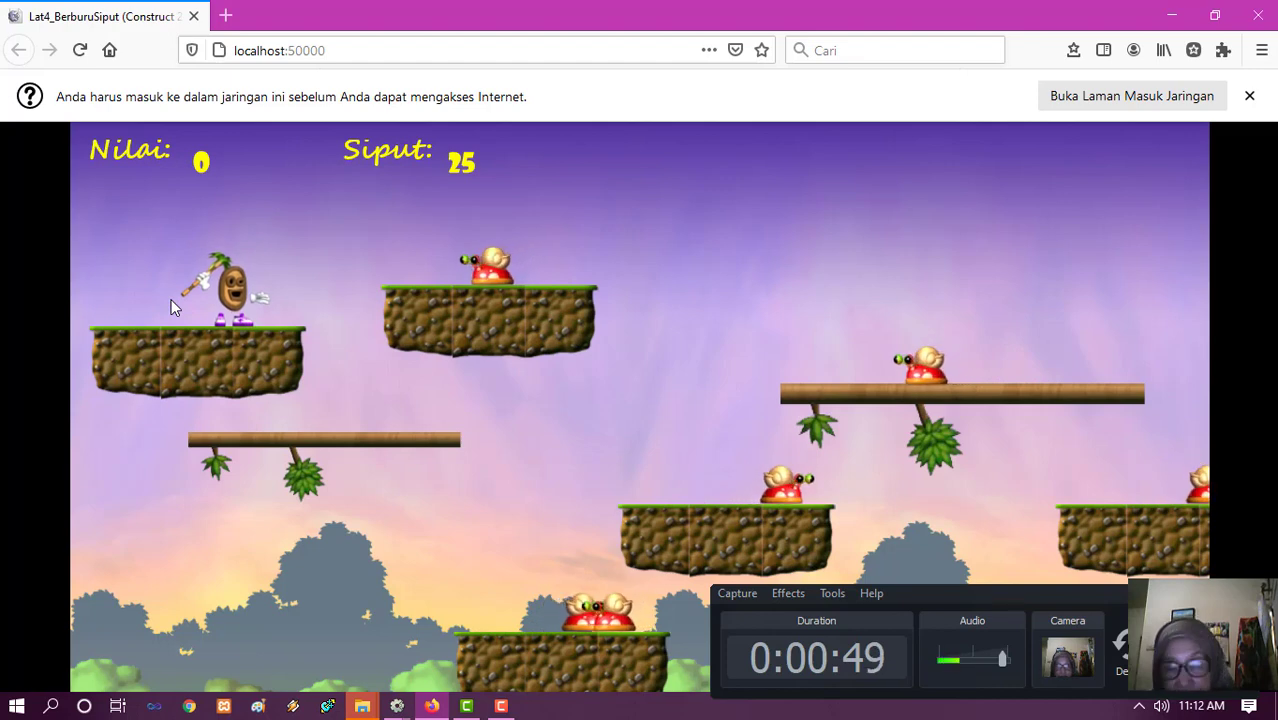
pyautogui.press('Up')
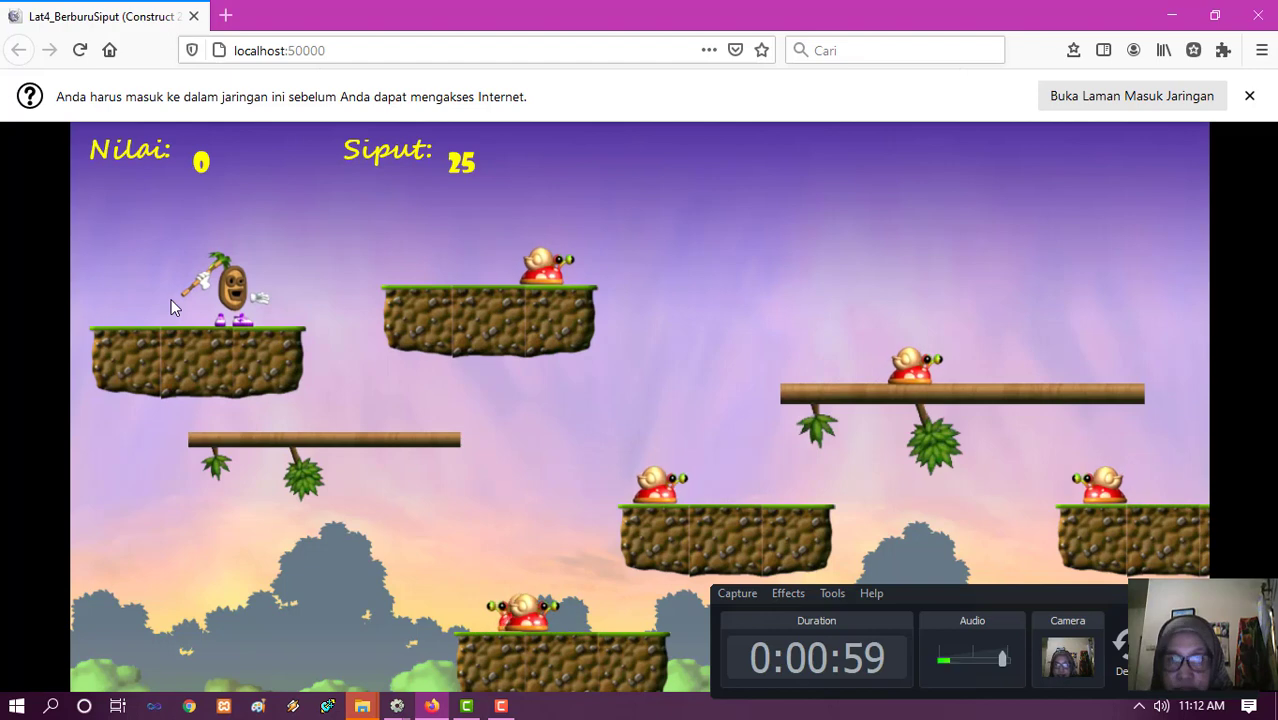
pyautogui.press('Up')
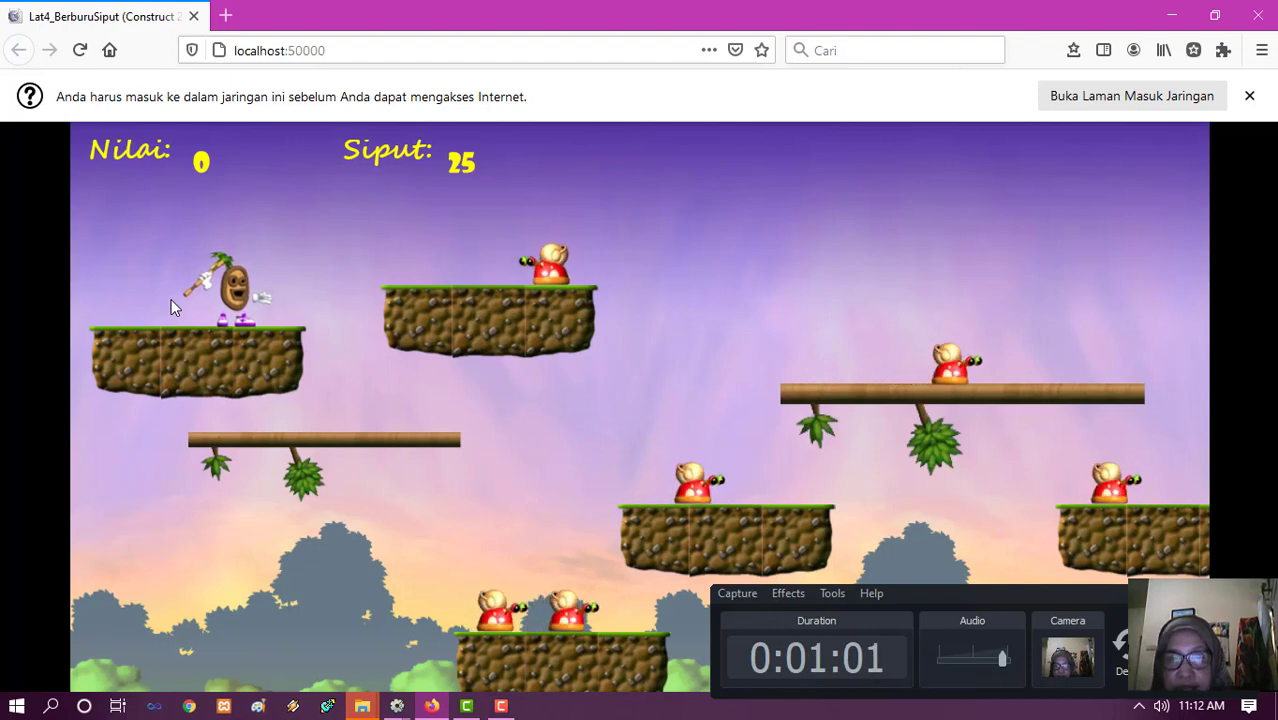
# - Guide the character across the gap to the higher stone platform and jump on the snail there
pyautogui.press('Right')
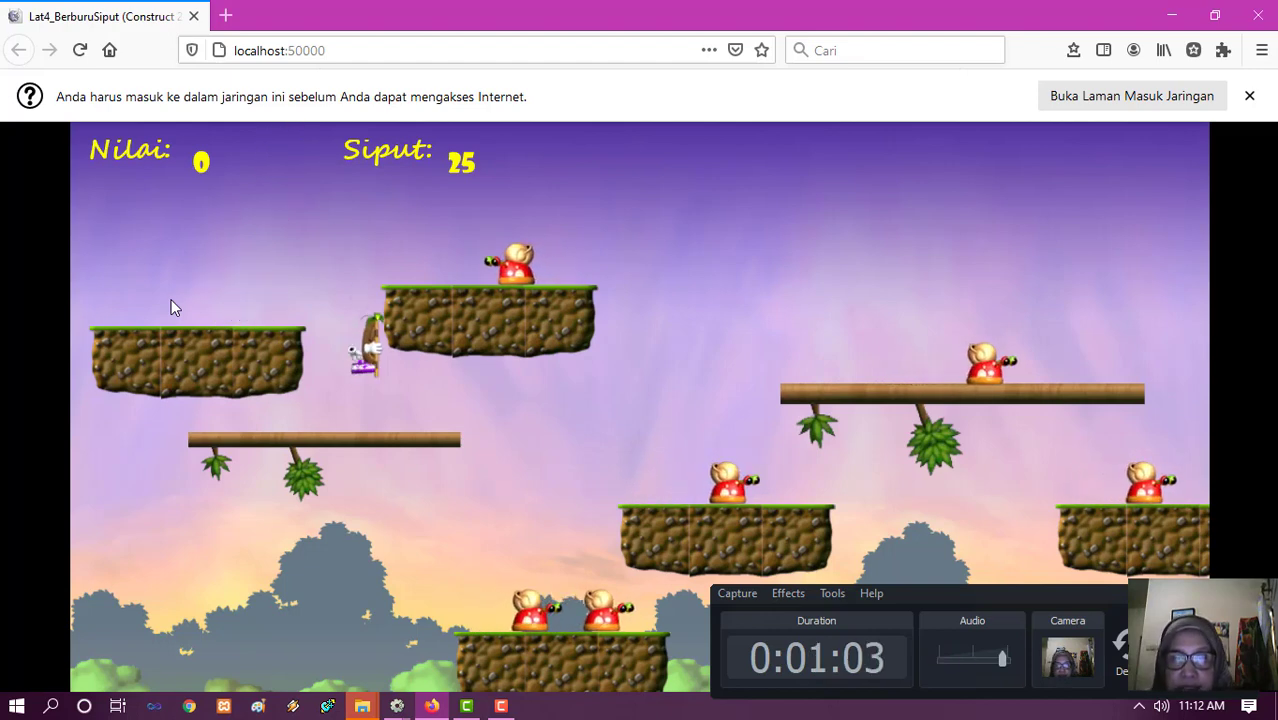
pyautogui.press('Left')
pyautogui.press('Left')
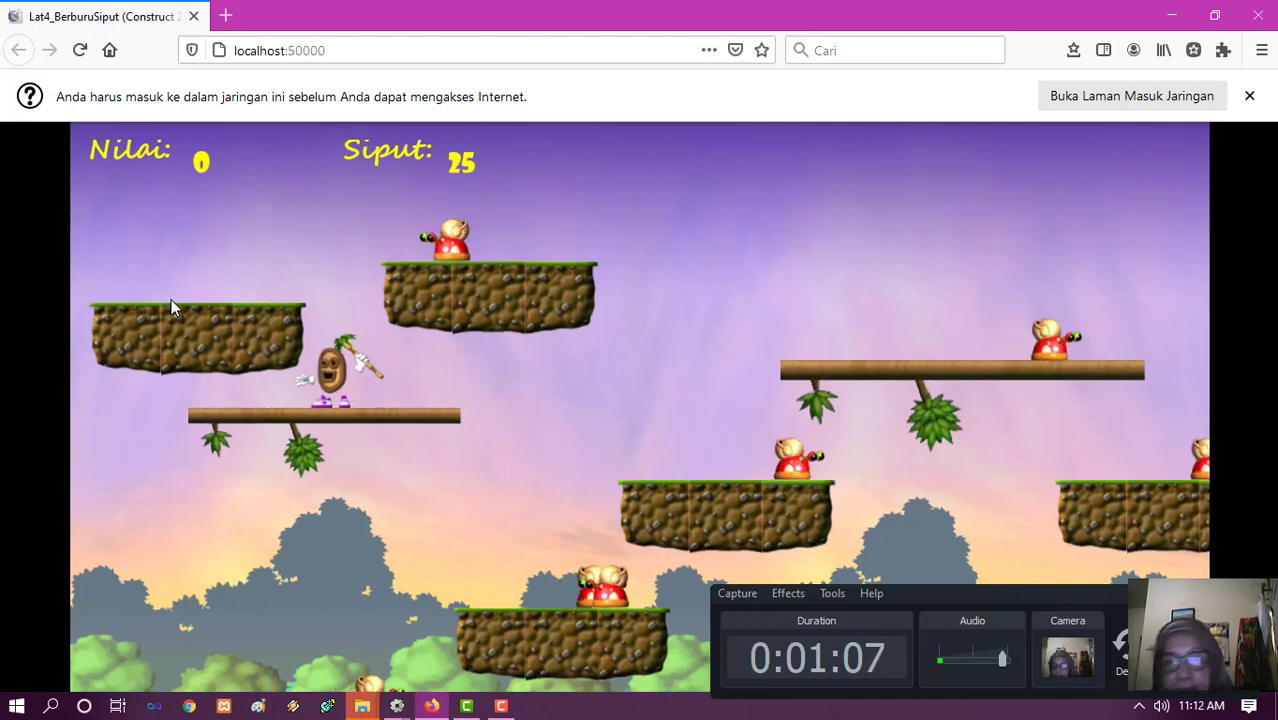
pyautogui.press('Up')
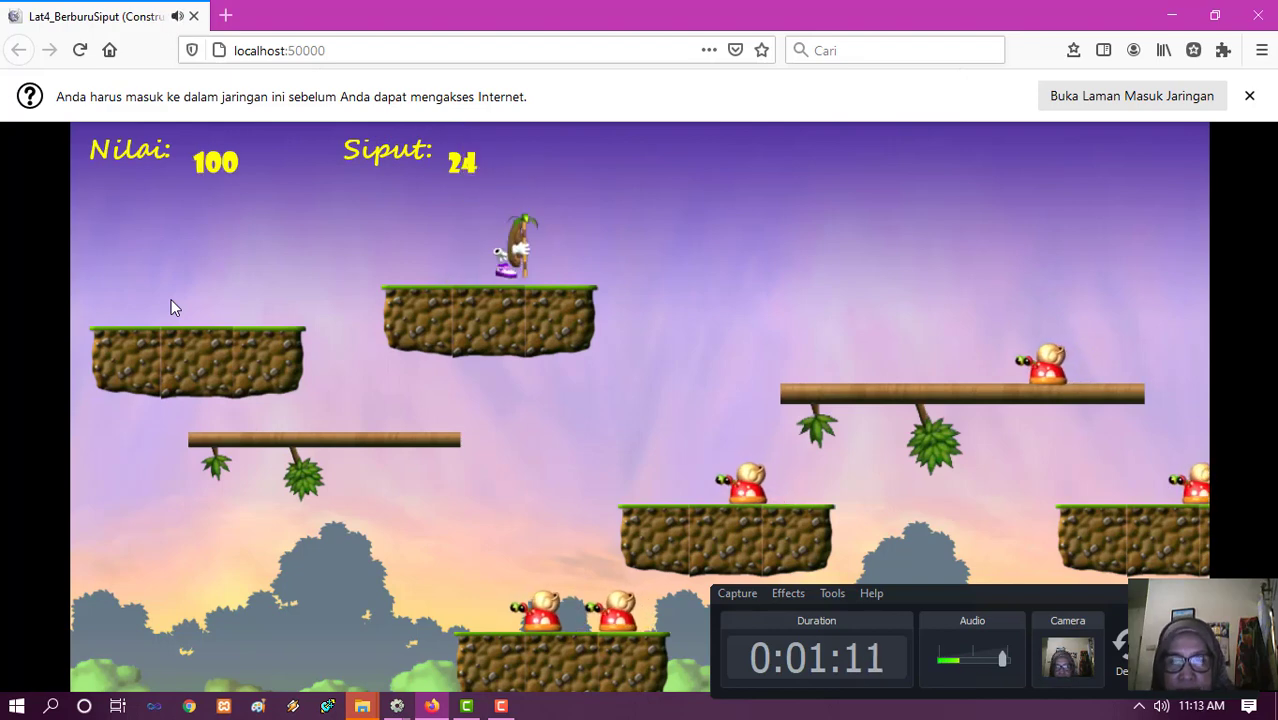
pyautogui.press('Right')
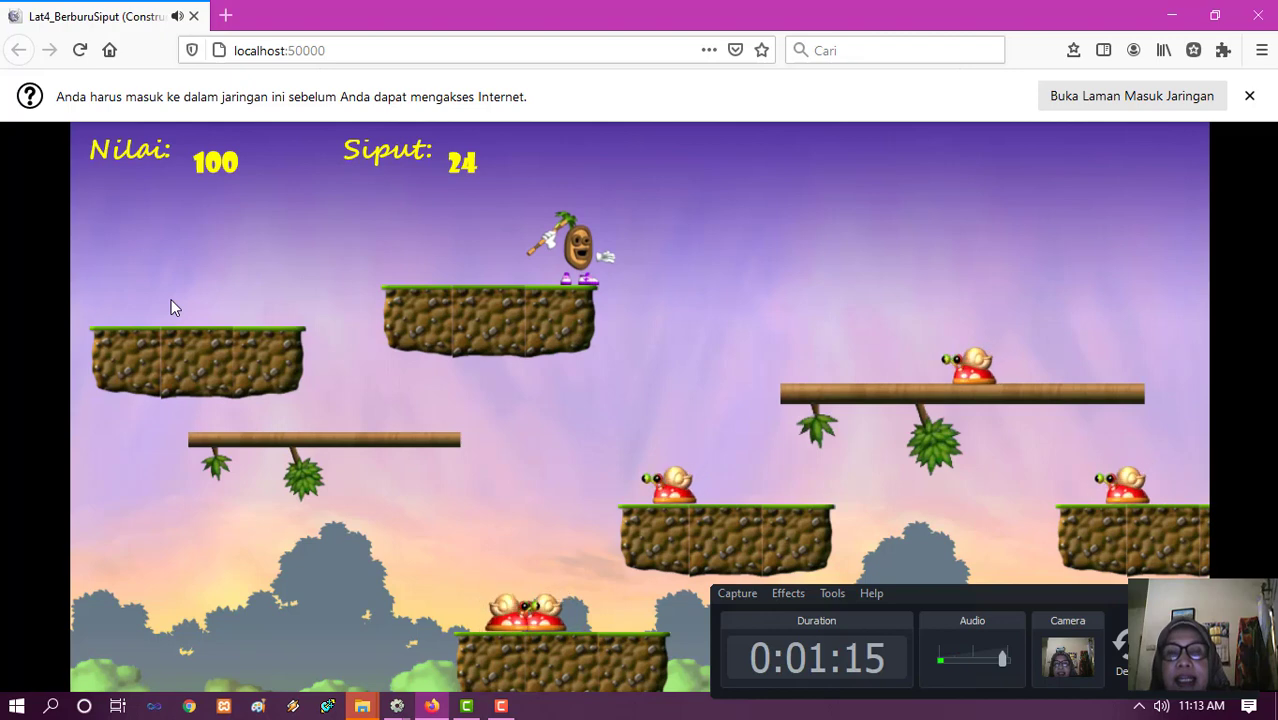
# - Take the character off the high stone platform and up onto the wooden plank, jumping on the plank's snail
pyautogui.press('Left')
pyautogui.press('Right')
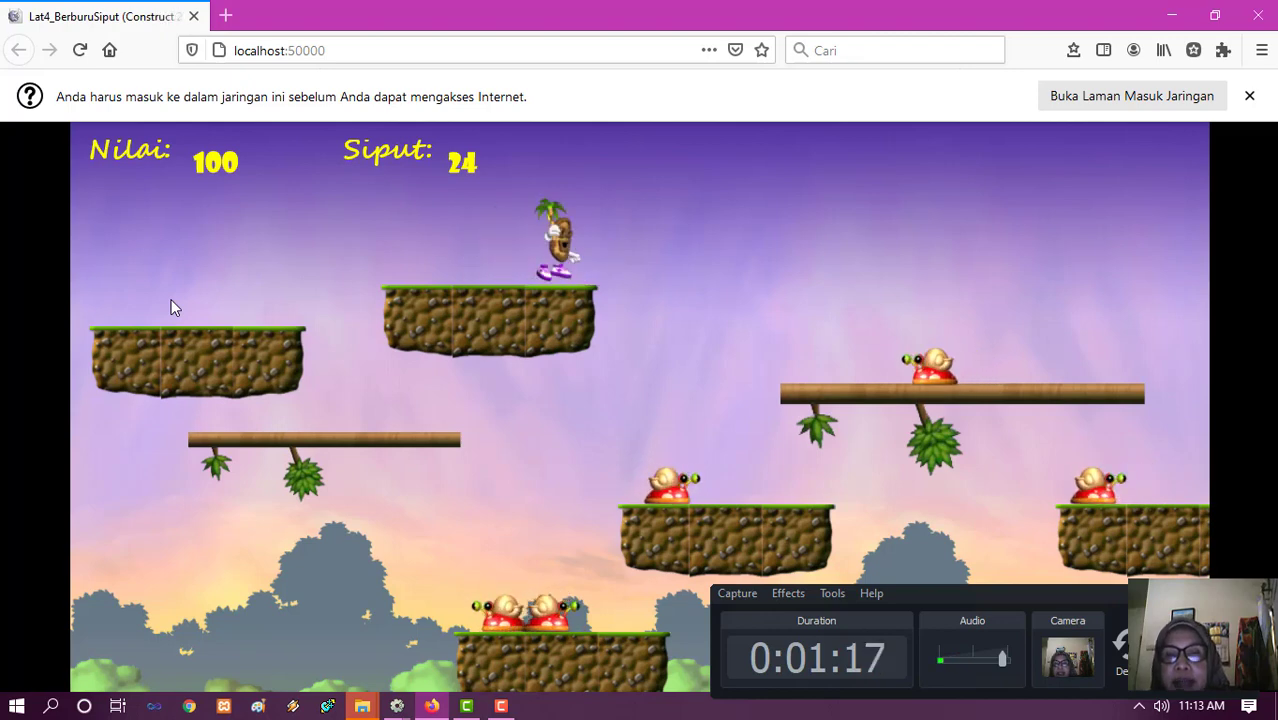
pyautogui.press('Up')
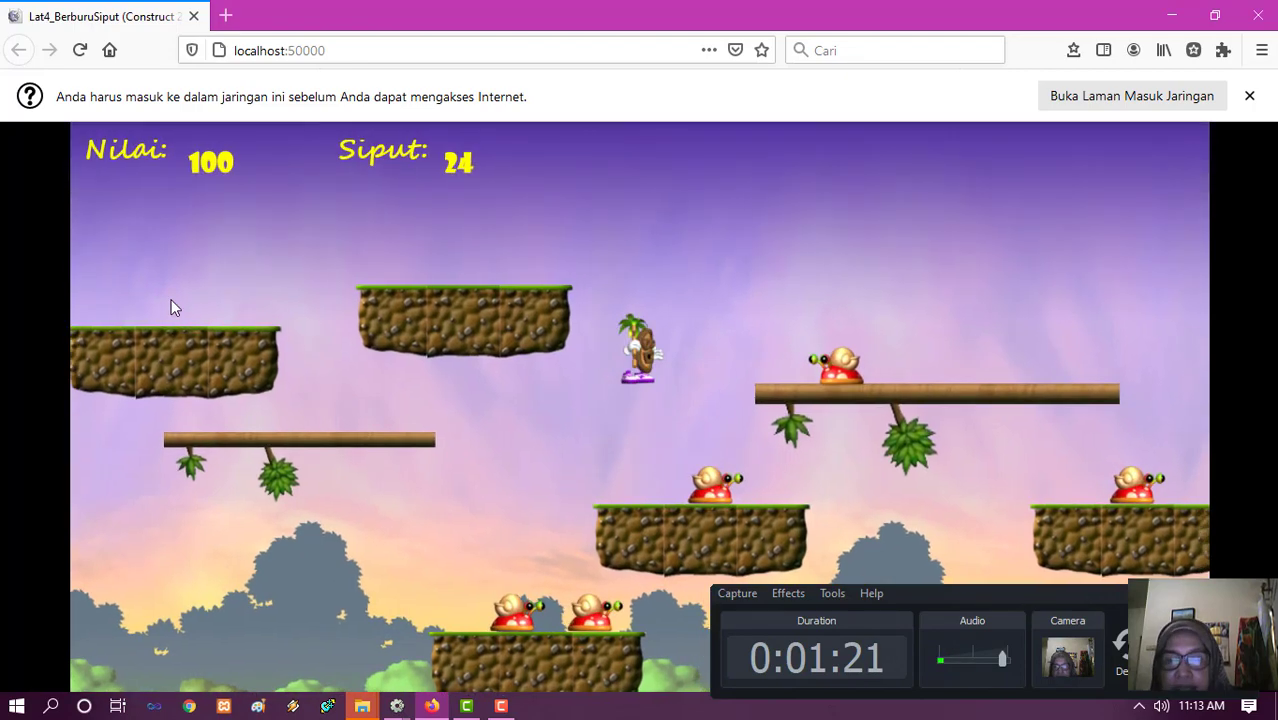
pyautogui.press('Right')
pyautogui.press('Up')
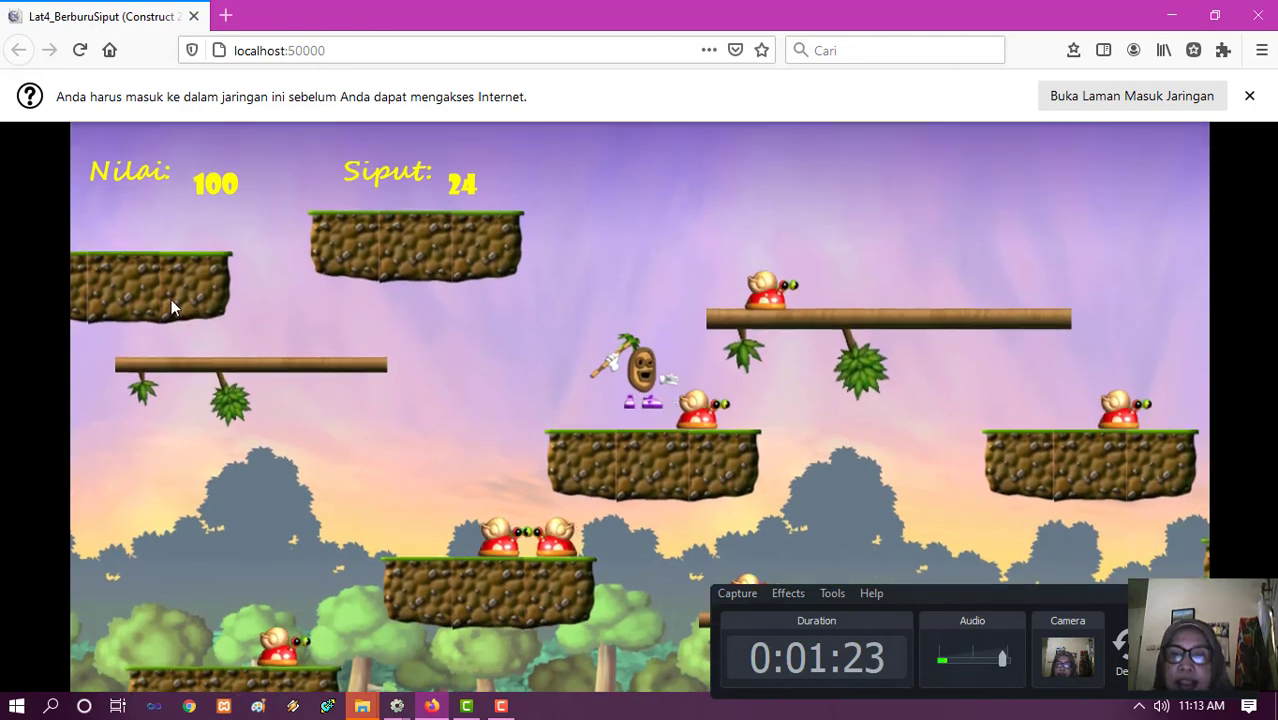
pyautogui.press('Right')
pyautogui.press('Up')
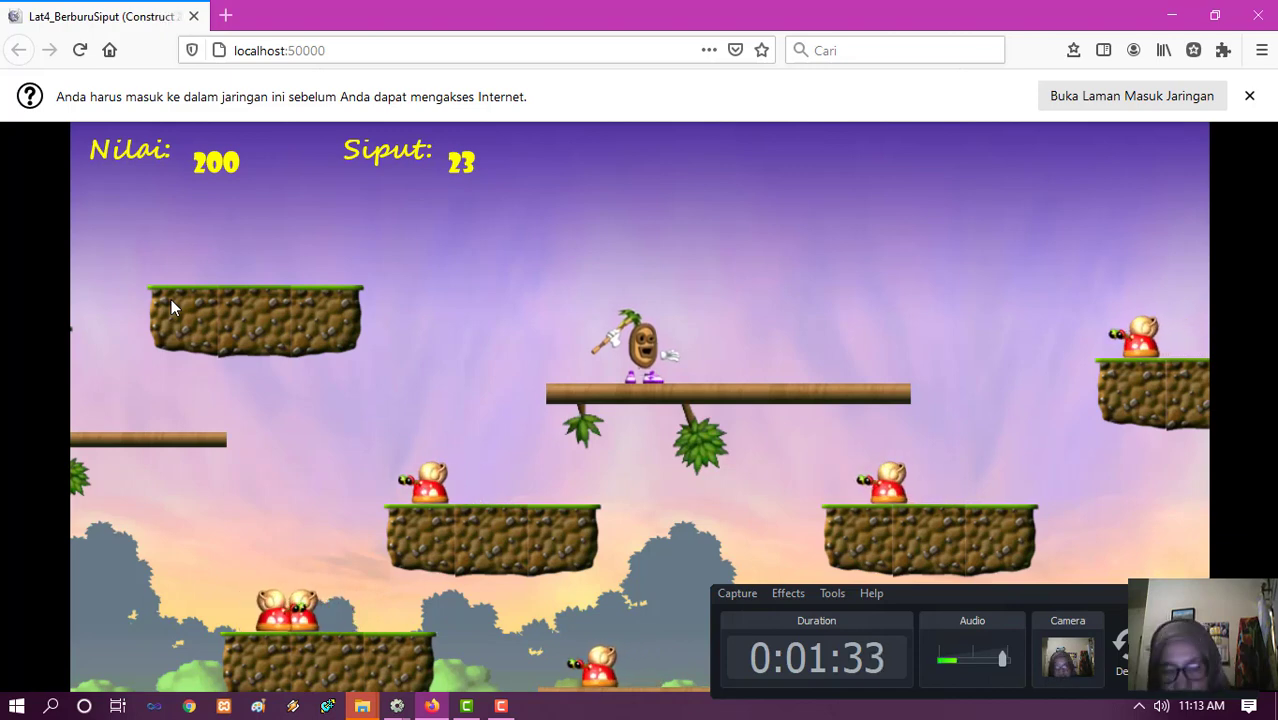
# - Walk and jump the character back and forth along the wooden plank to demonstrate its movement and the scrolling level
pyautogui.press('Right')
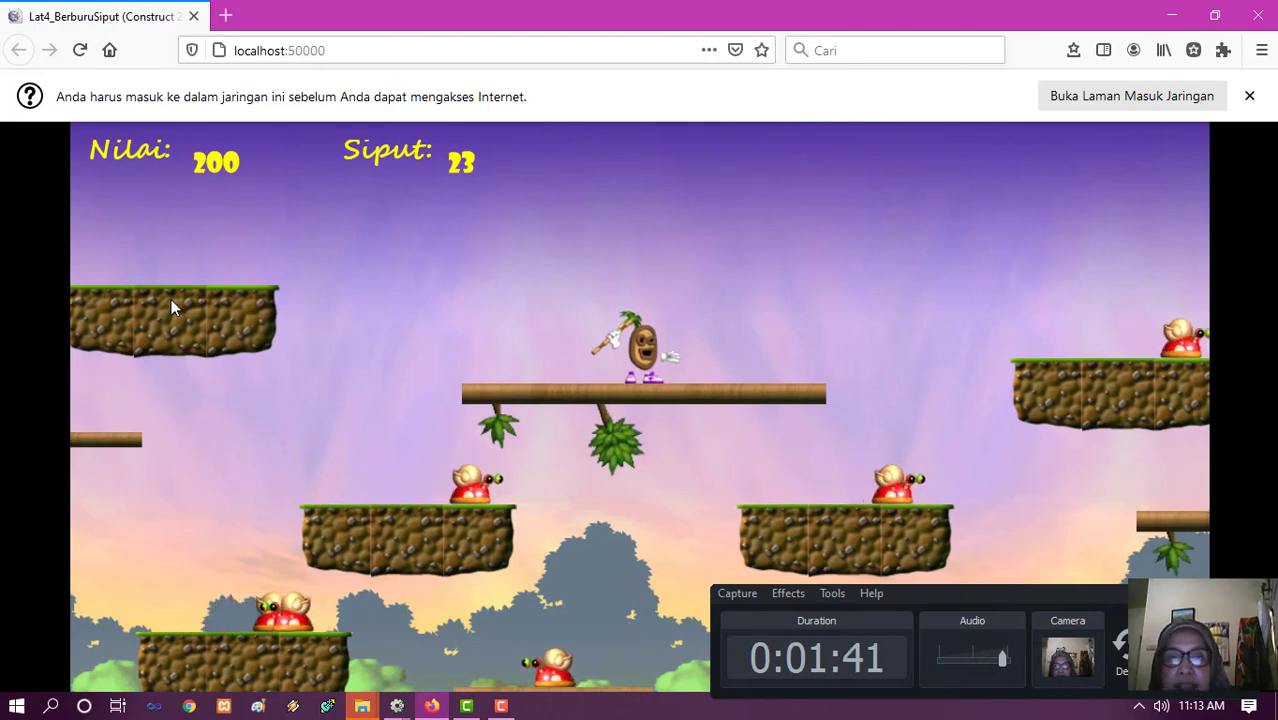
pyautogui.press('Right')
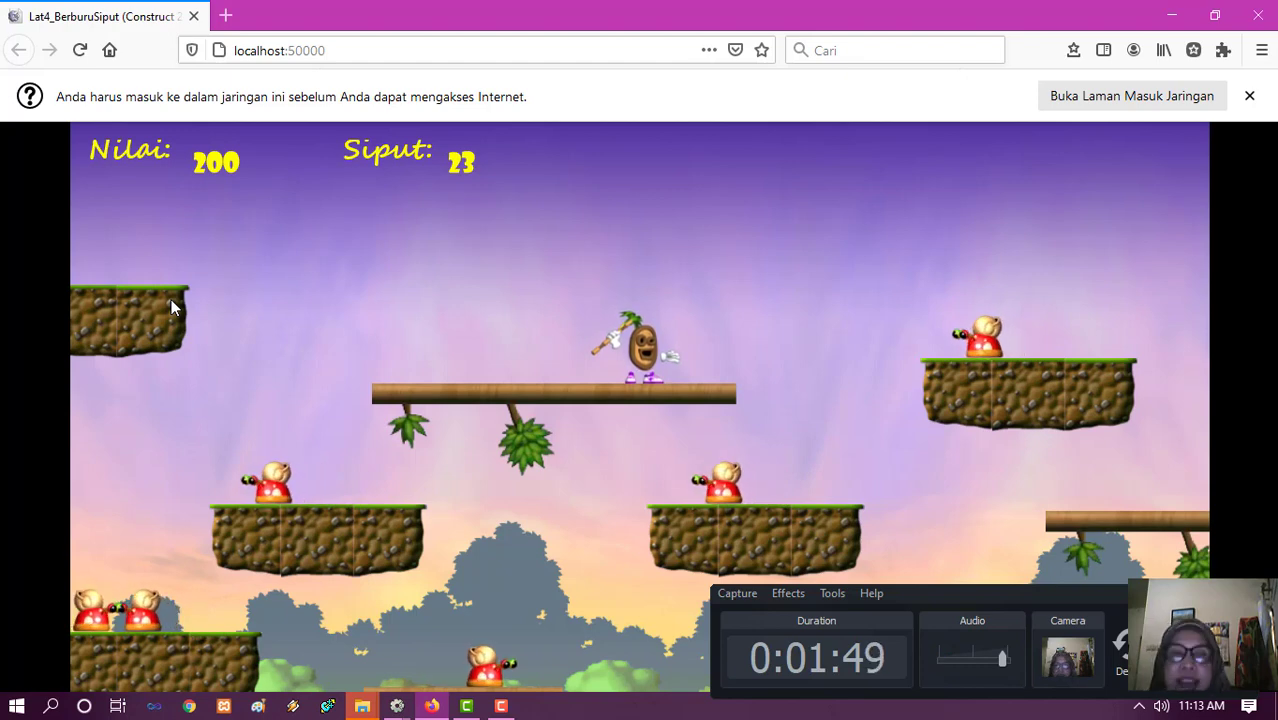
pyautogui.press('Right')
pyautogui.press('Up')
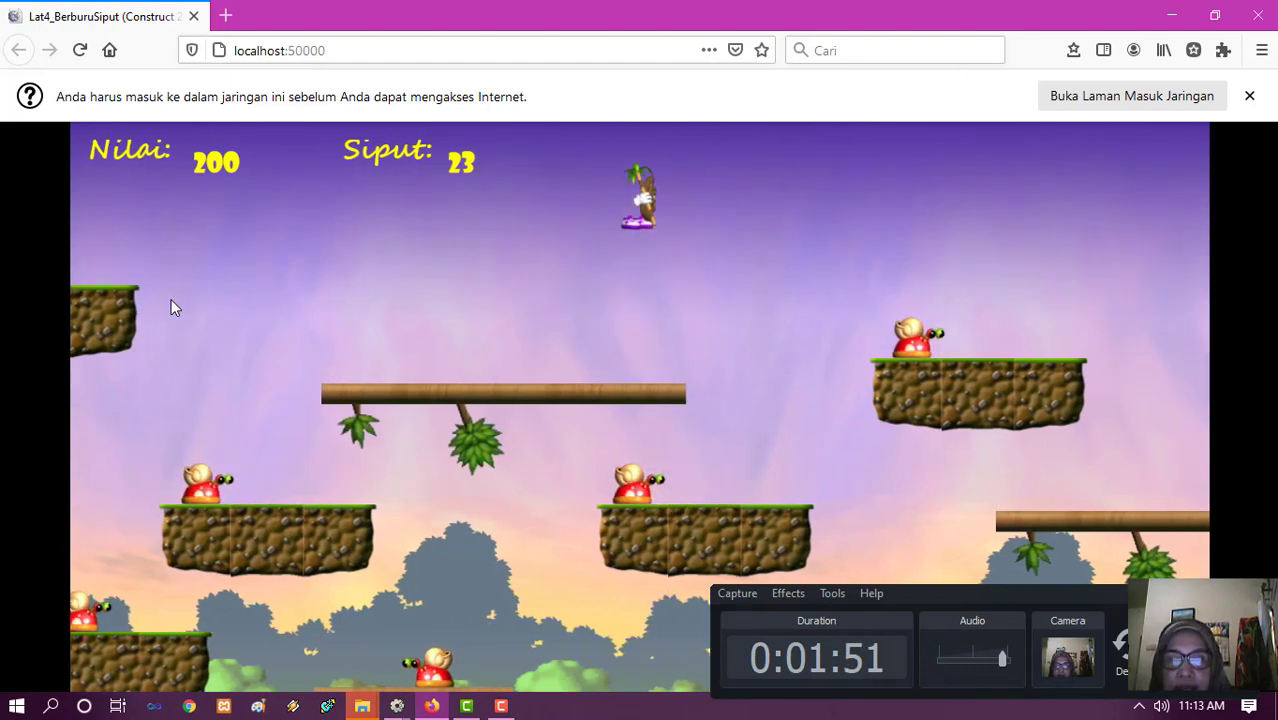
pyautogui.press('Left')
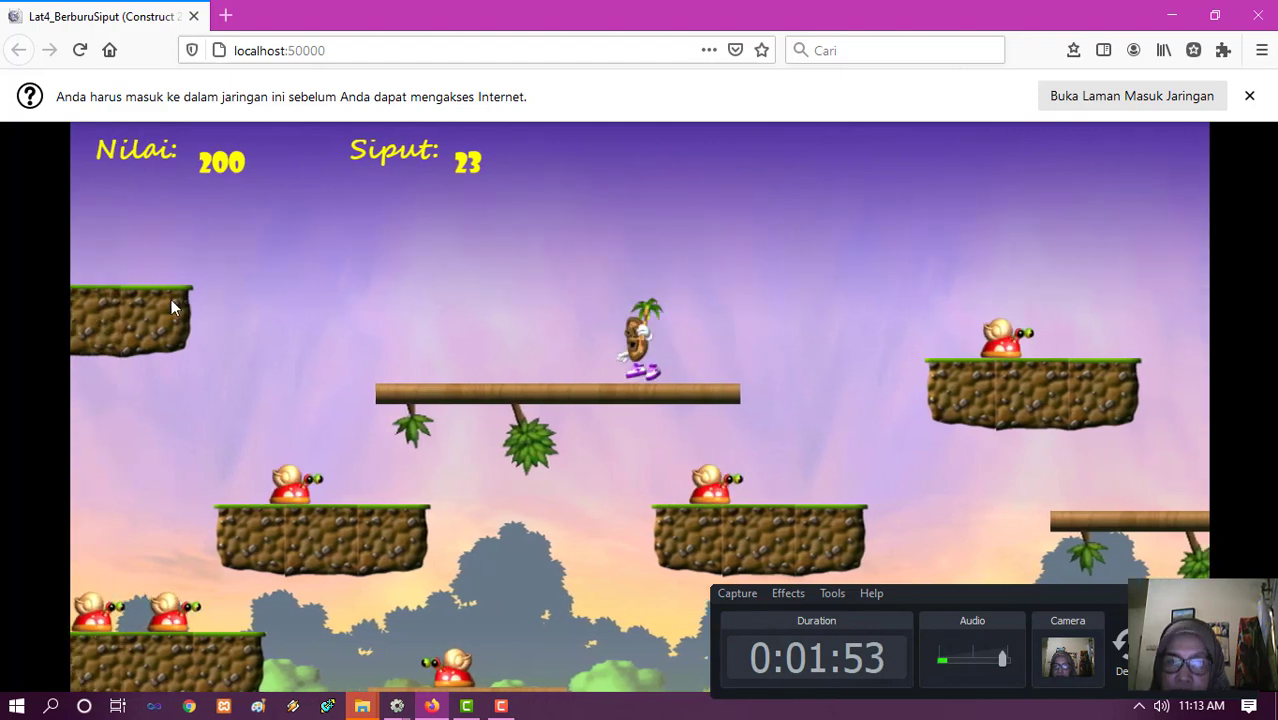
pyautogui.press('Right')
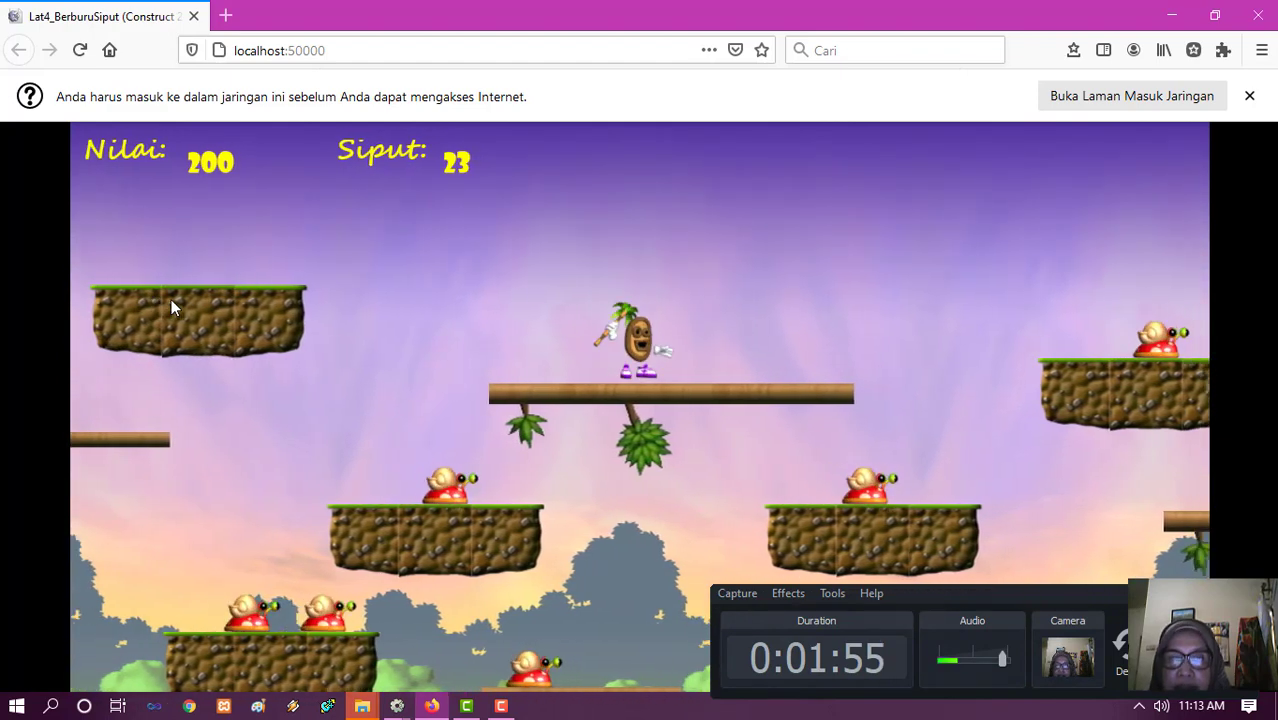
pyautogui.press('Up')
pyautogui.press('Right')
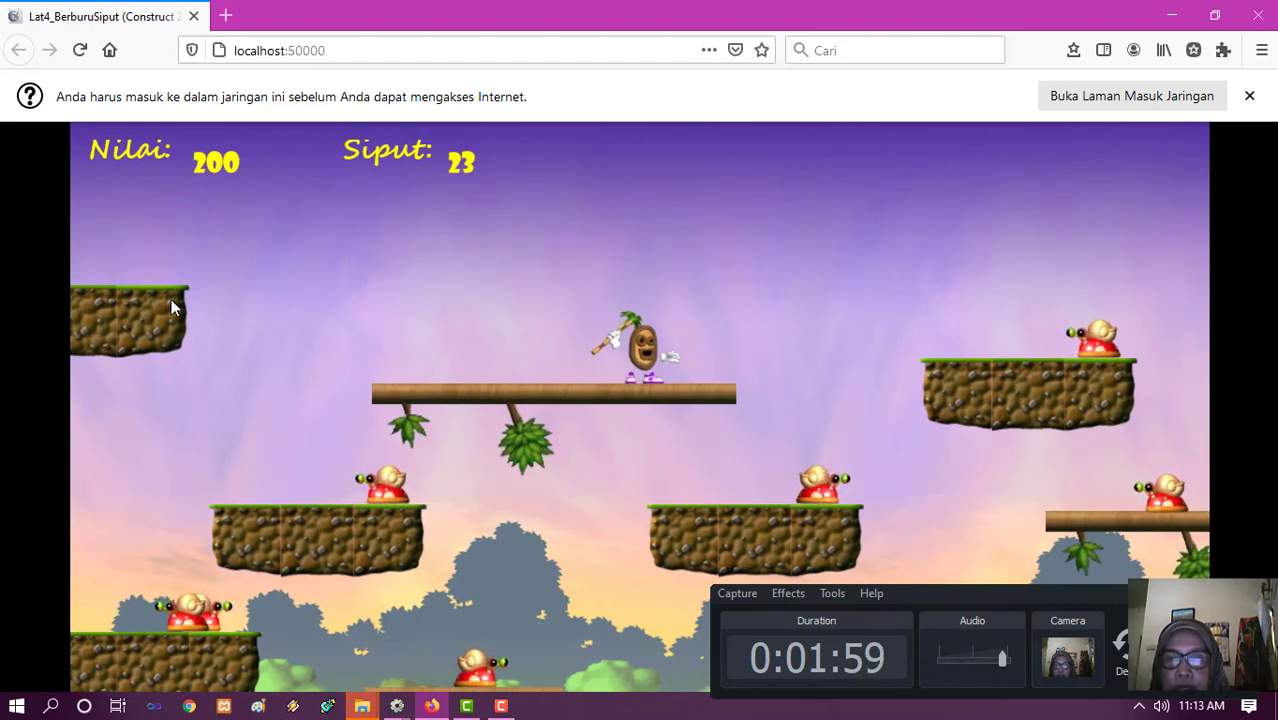
pyautogui.press('Up')
pyautogui.press('Left')
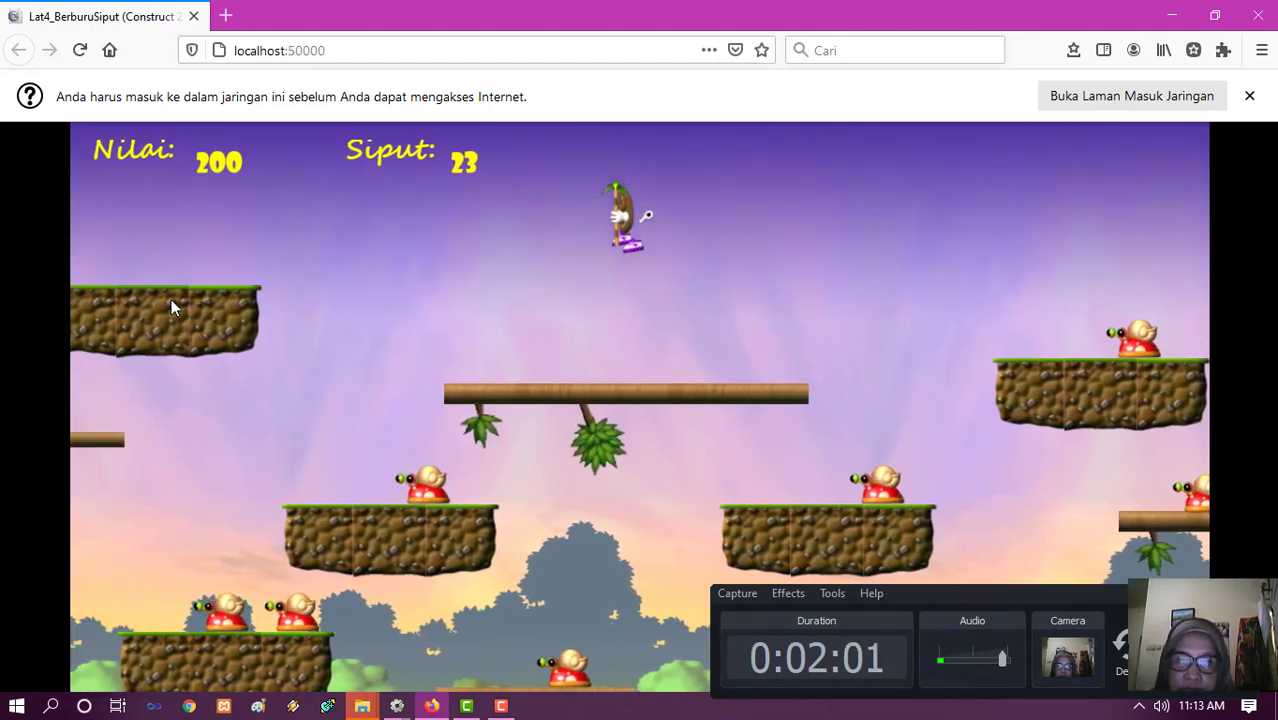
pyautogui.press('Up')
pyautogui.press('Right')
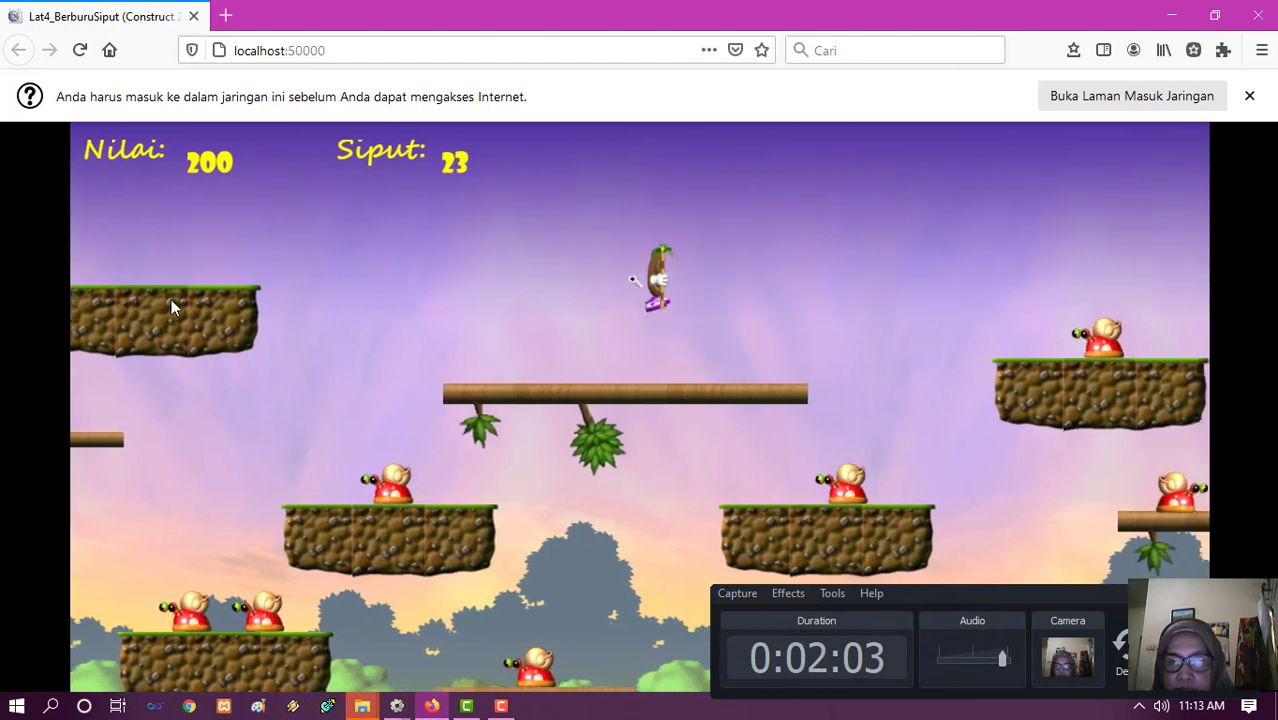
pyautogui.press('Left')
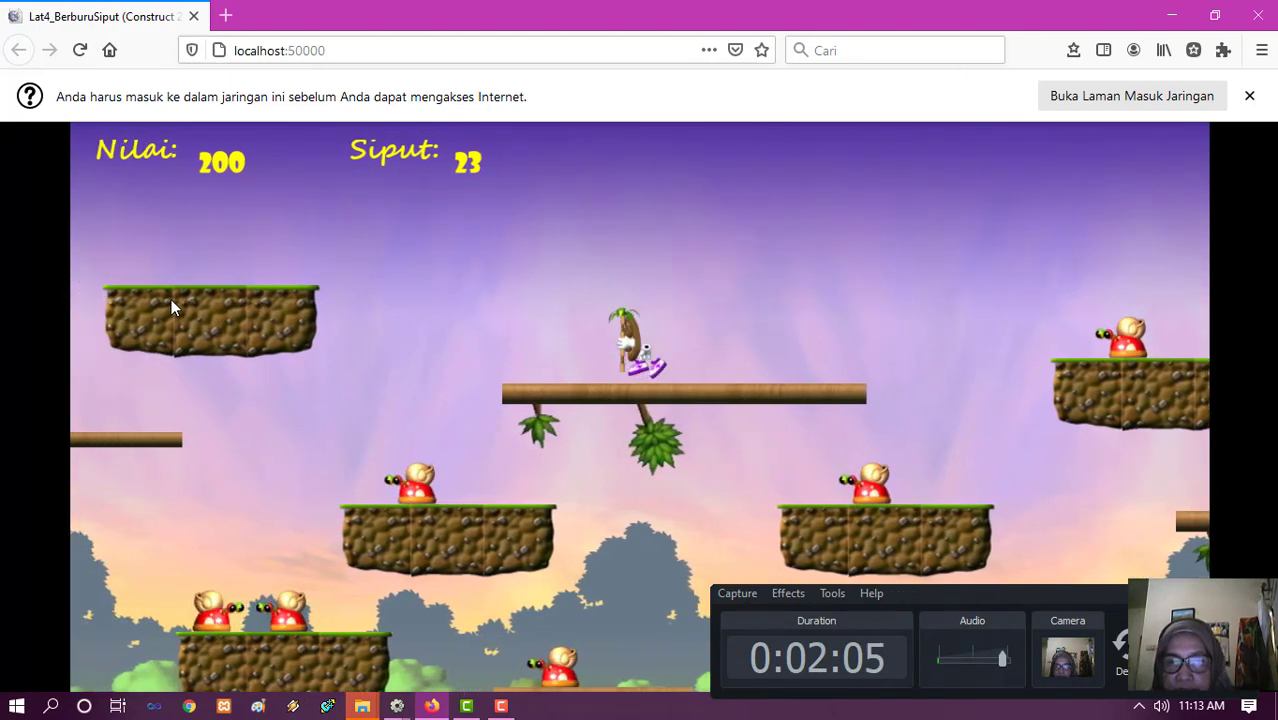
# - Bring the character back off the plank and stomp the snail on the stone platform below it
pyautogui.press('Up')
pyautogui.press('Left')
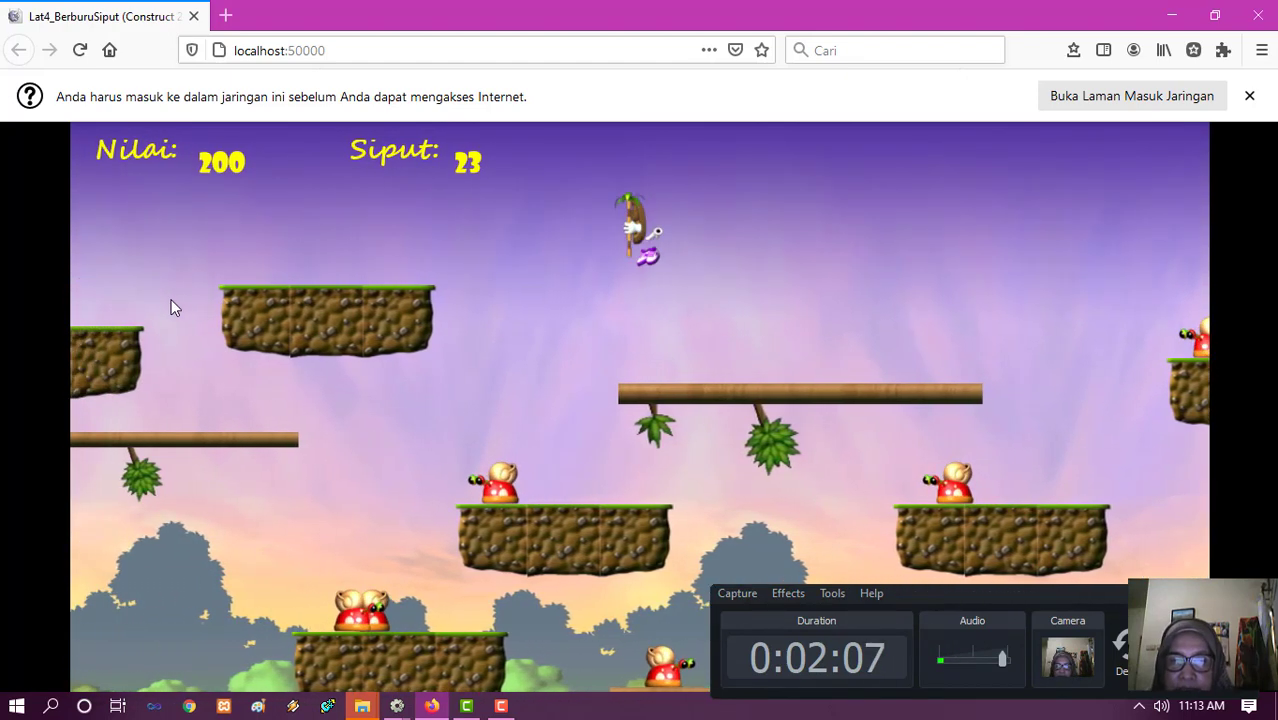
pyautogui.press('Left')
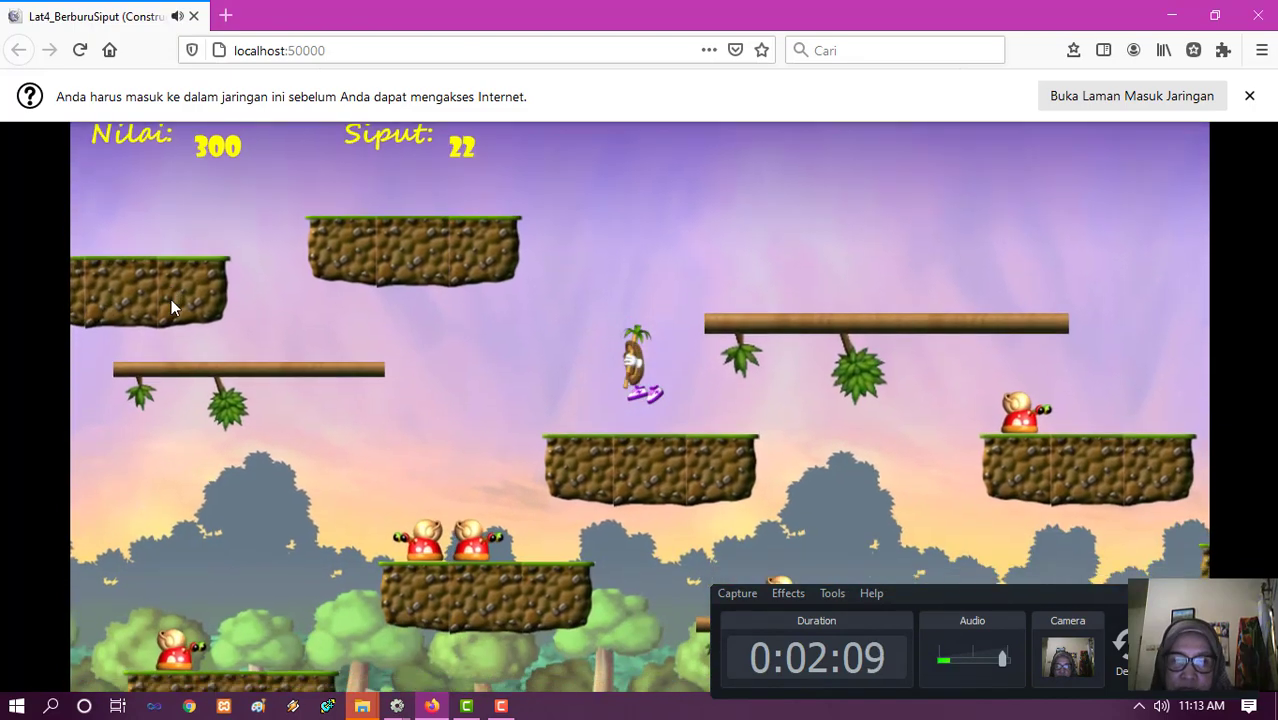
pyautogui.press('Left')
pyautogui.press('Up')
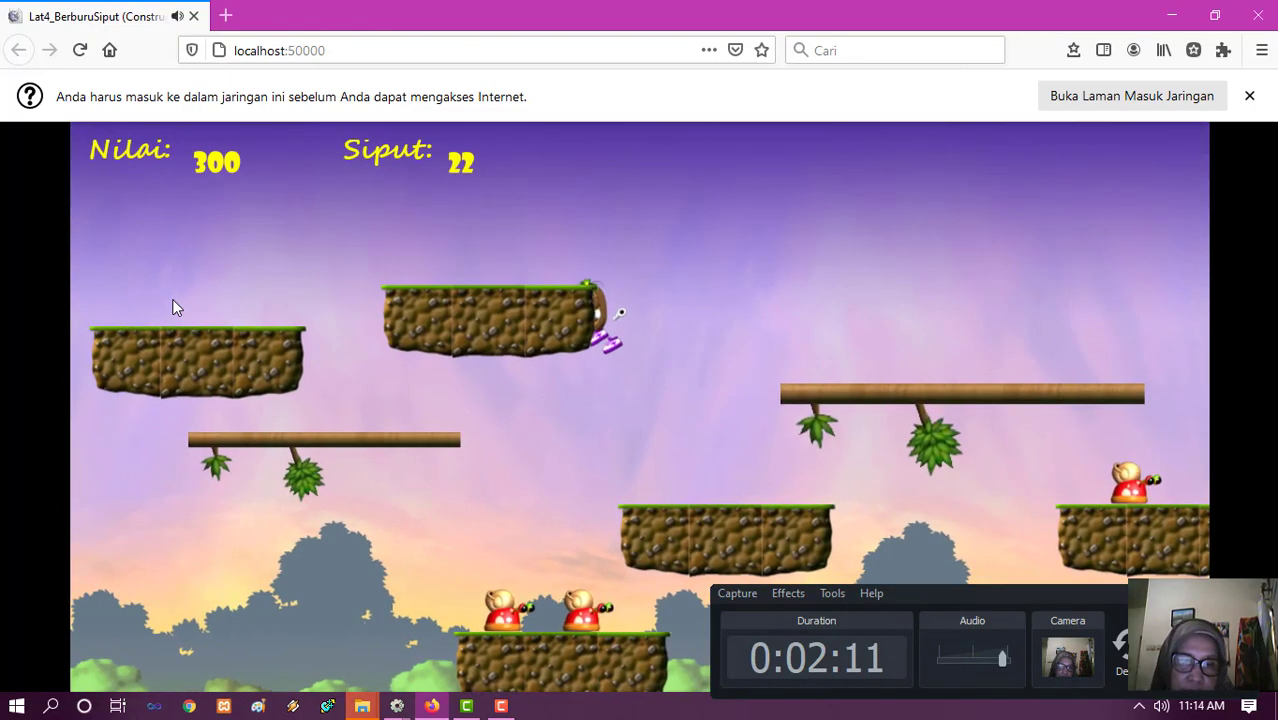
# - Drop the character over the lower stone platforms, stomping a snail on each, down to the ground beside the ground snail
pyautogui.press('Left')
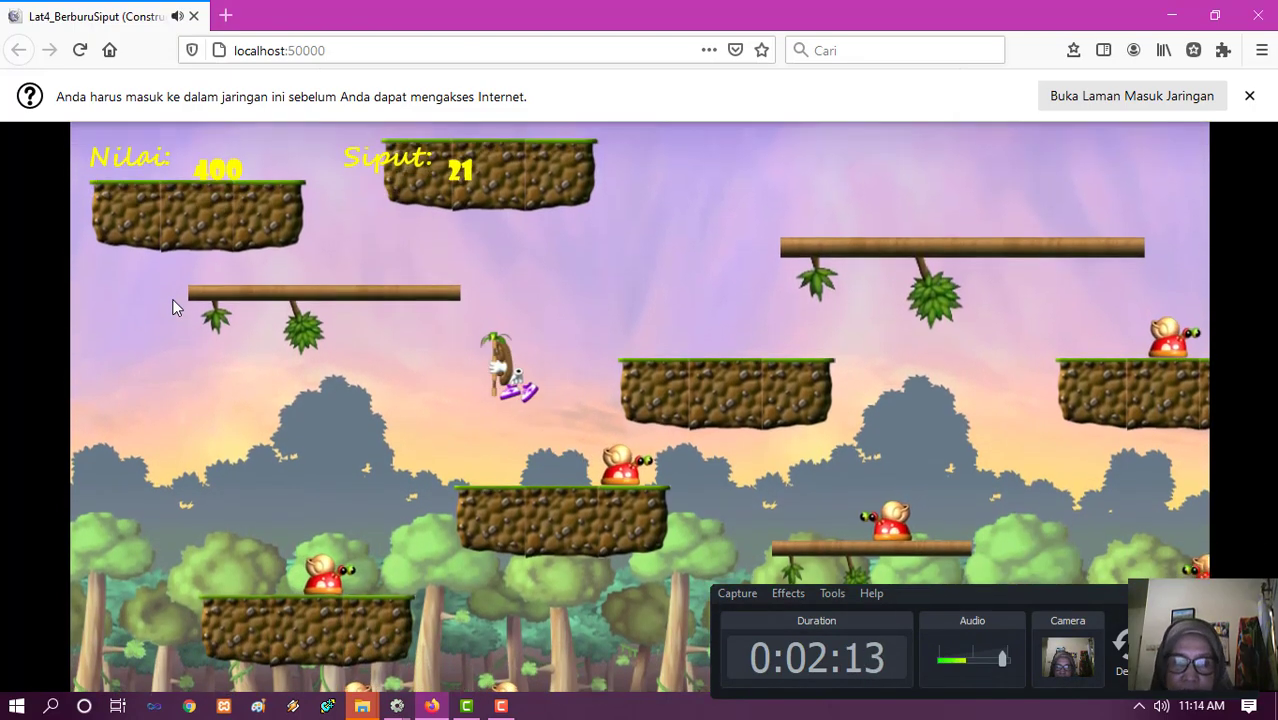
pyautogui.press('Left')
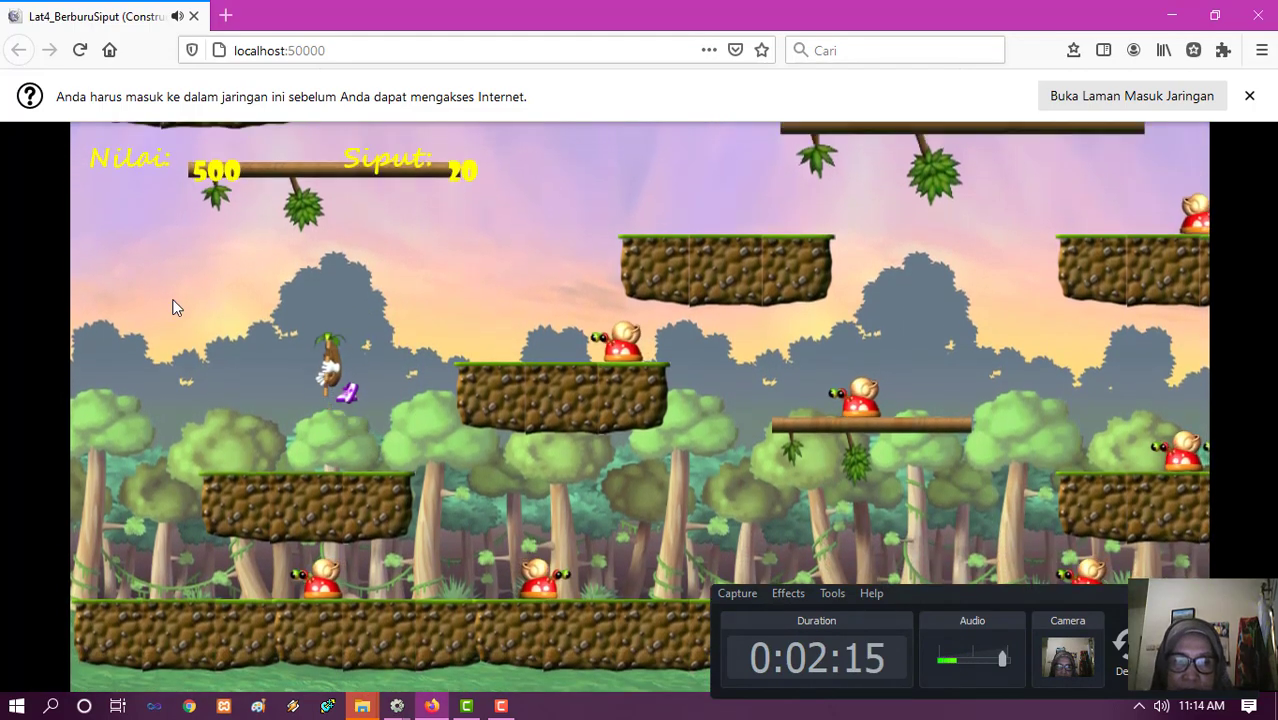
pyautogui.press('Left')
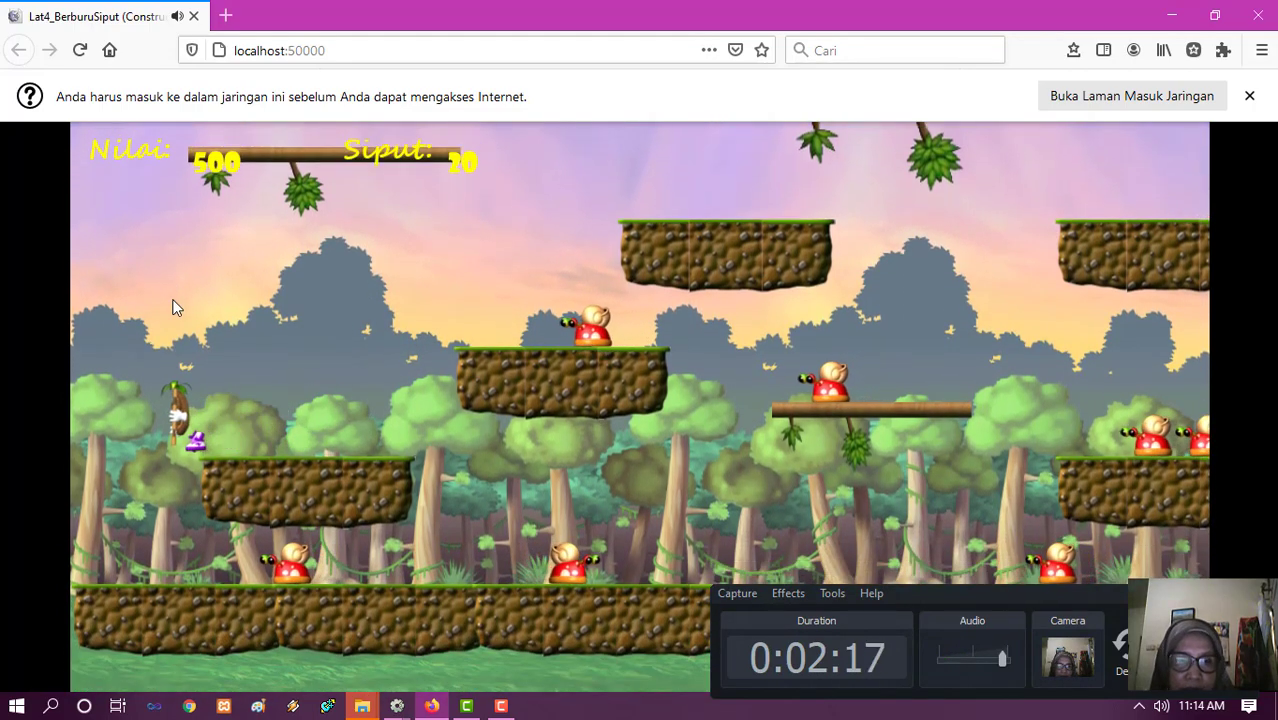
pyautogui.press('Right')
pyautogui.press('Left')
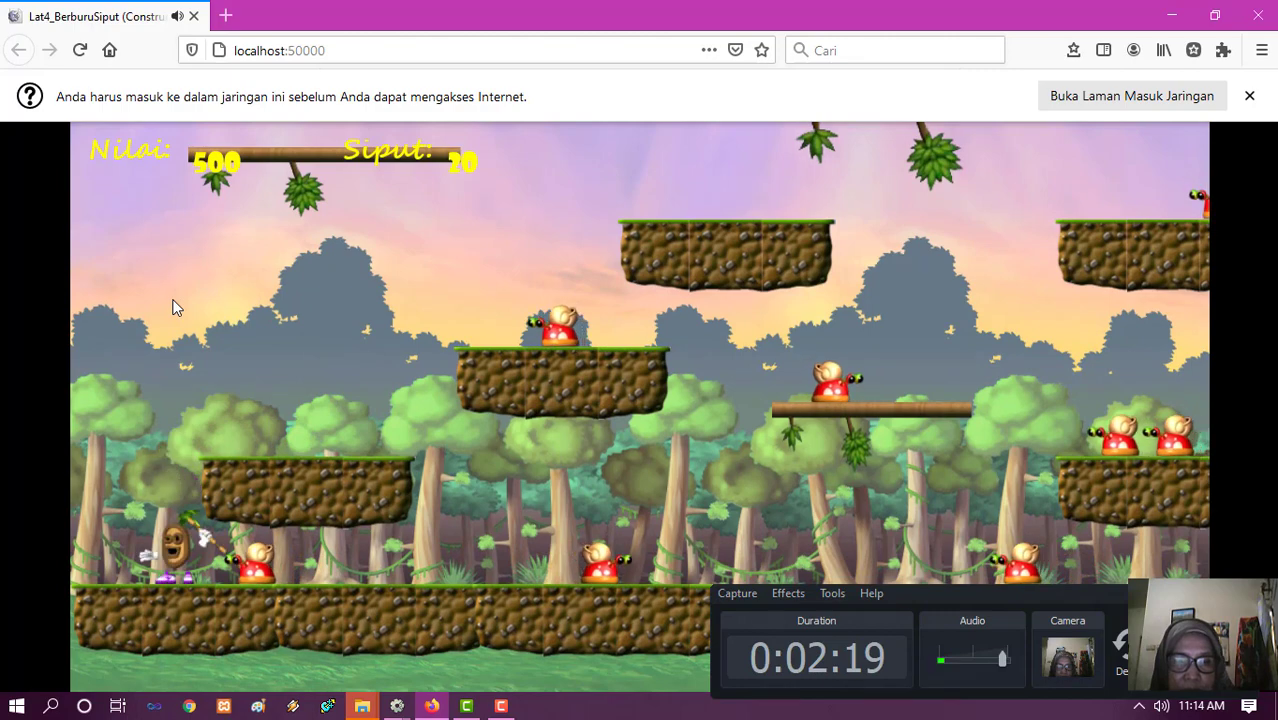
pyautogui.press('Left')
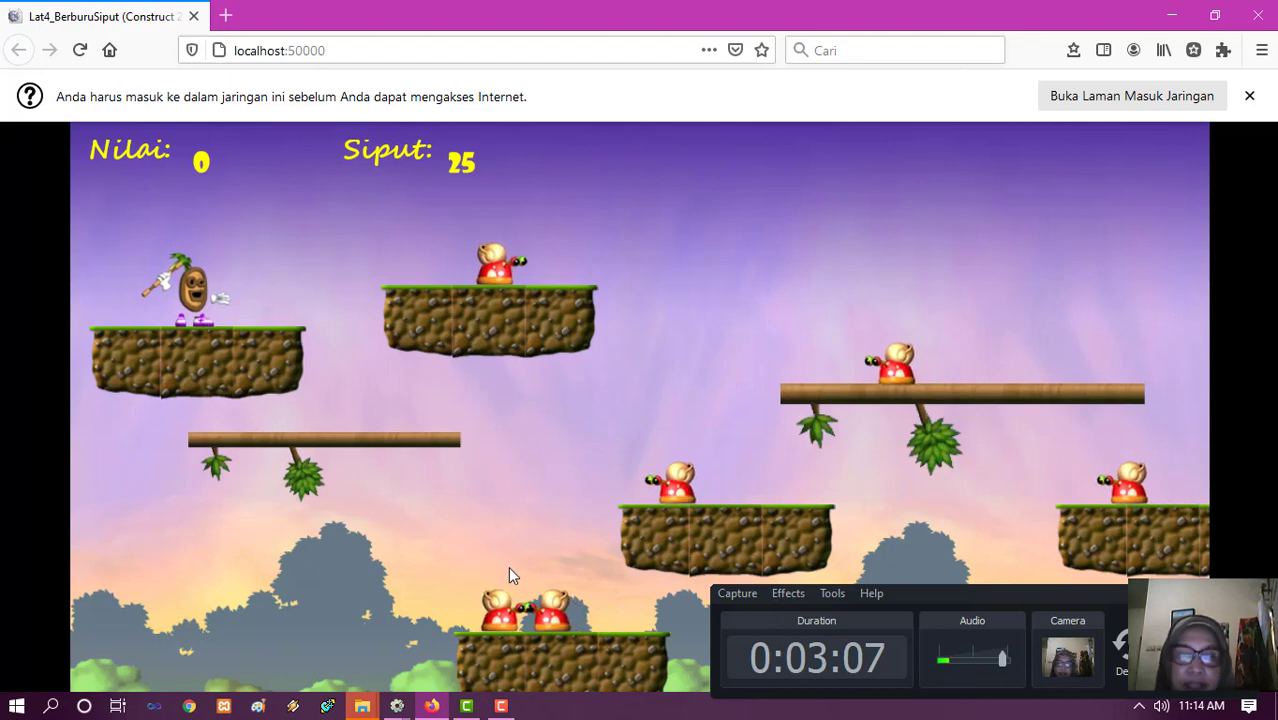
# - Switch to the empty Construct 2 window with the browser preview minimised, and reposition the window higher on the desktop
pyautogui.click(397, 706)
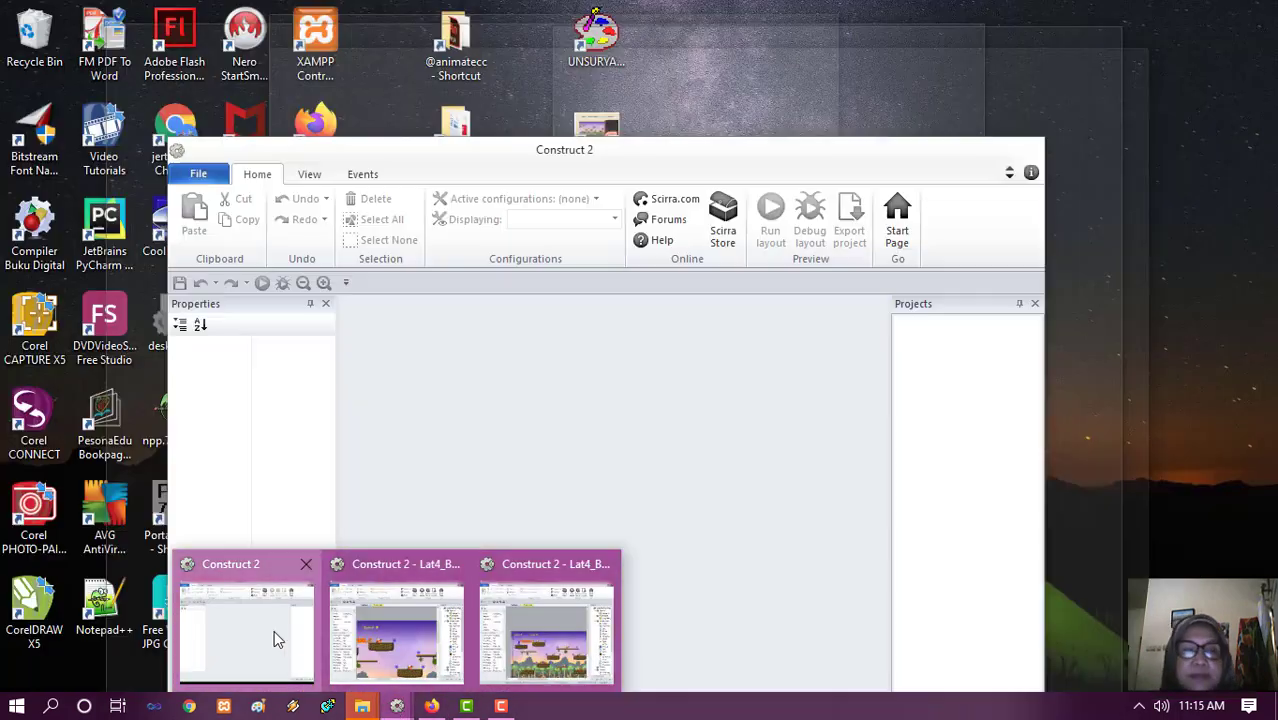
pyautogui.click(275, 635)
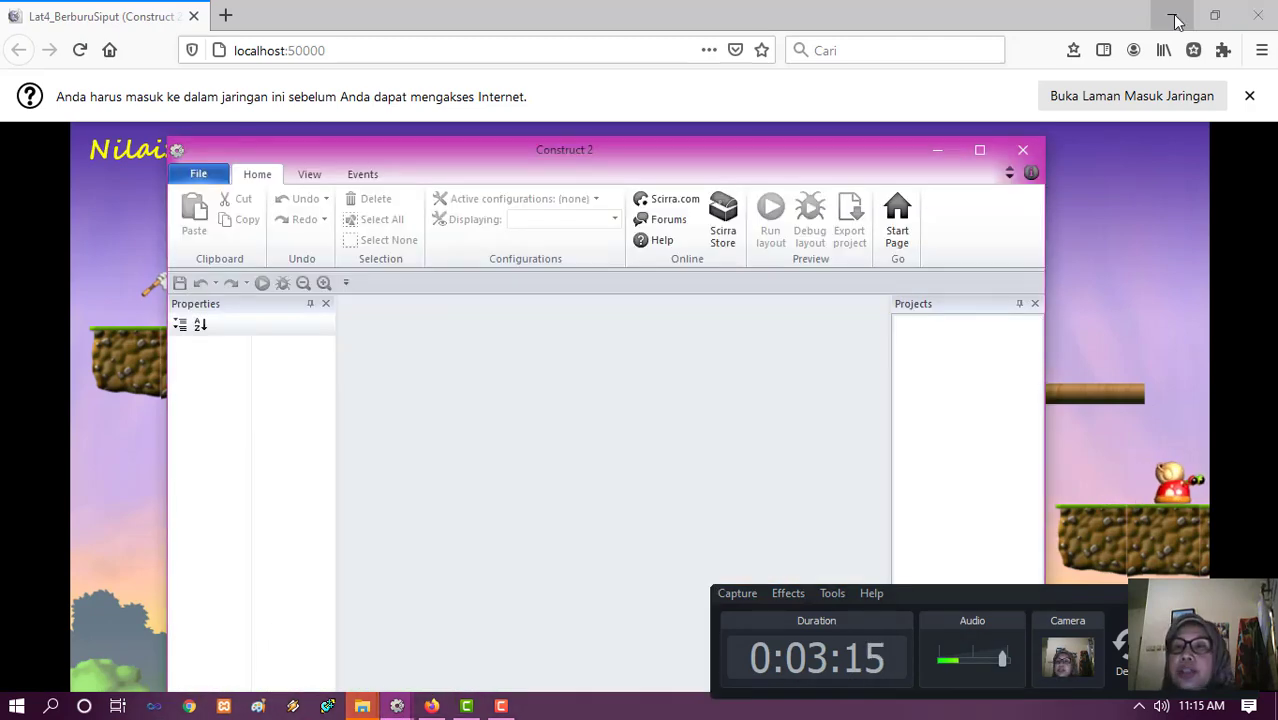
pyautogui.click(1176, 20)
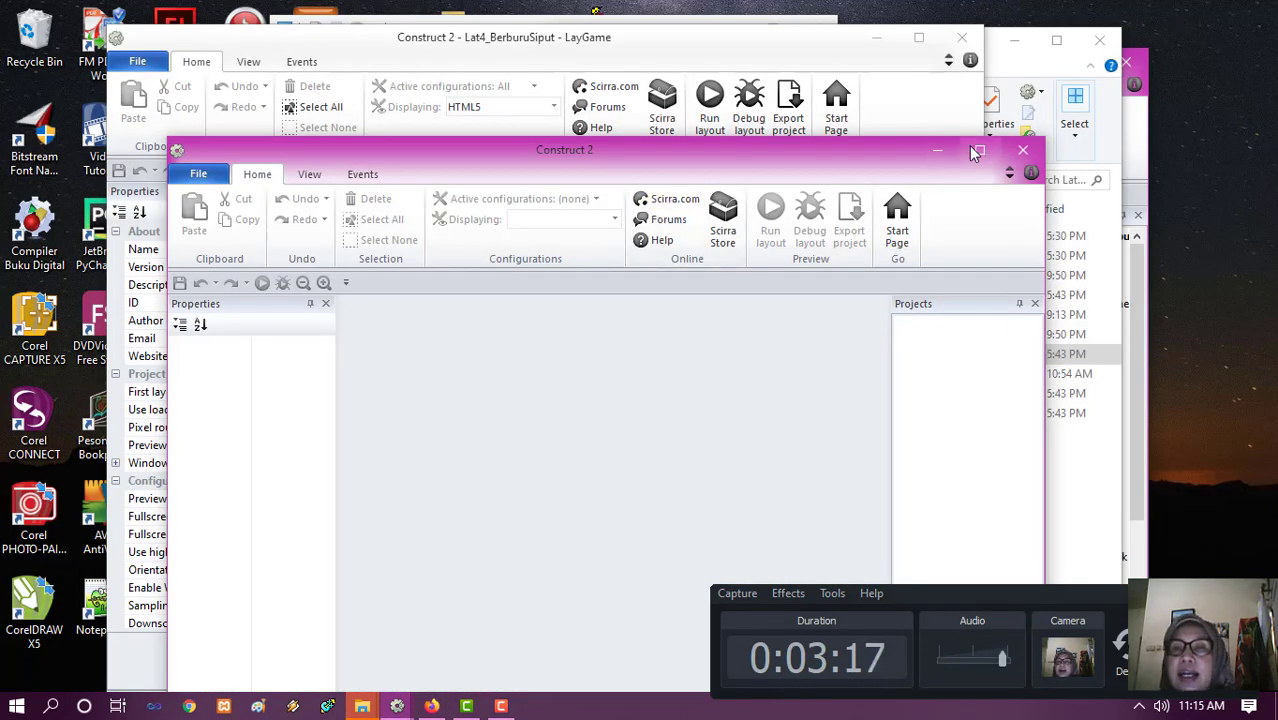
pyautogui.moveTo(866, 158); pyautogui.dragTo(851, 64)
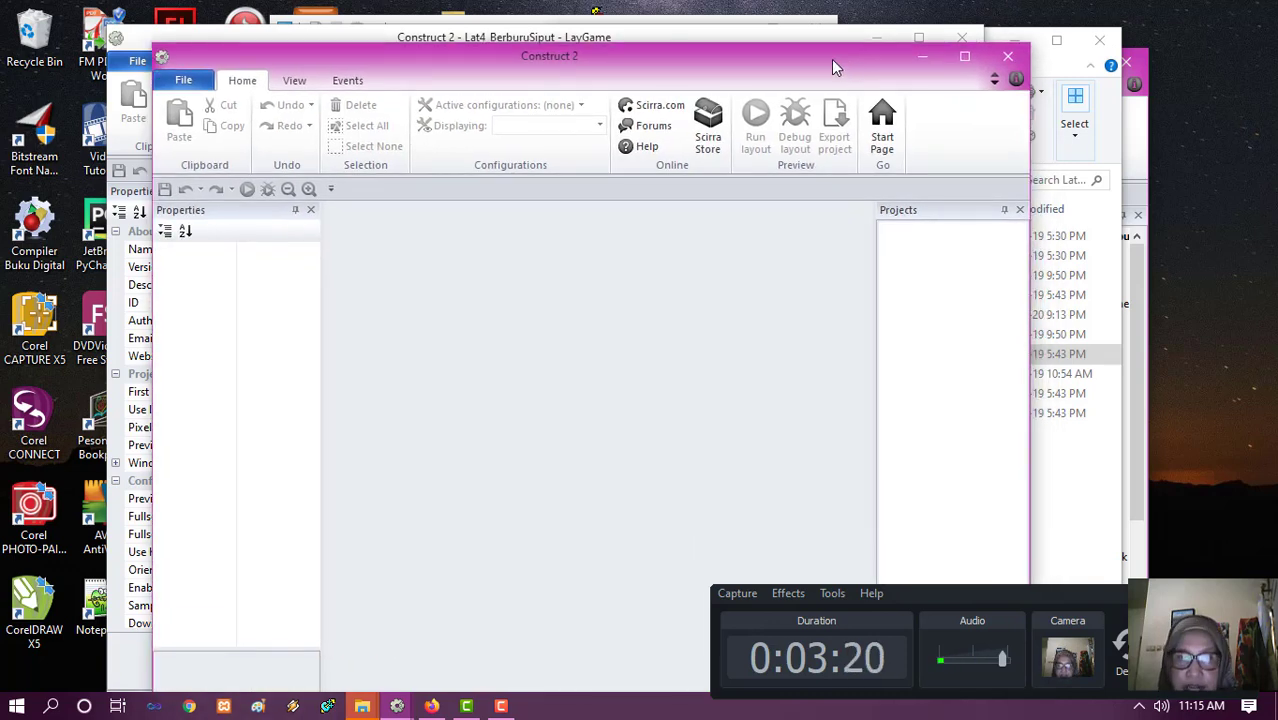
# - Create a new empty project from the template list and maximise the Construct 2 window
pyautogui.click(190, 84)
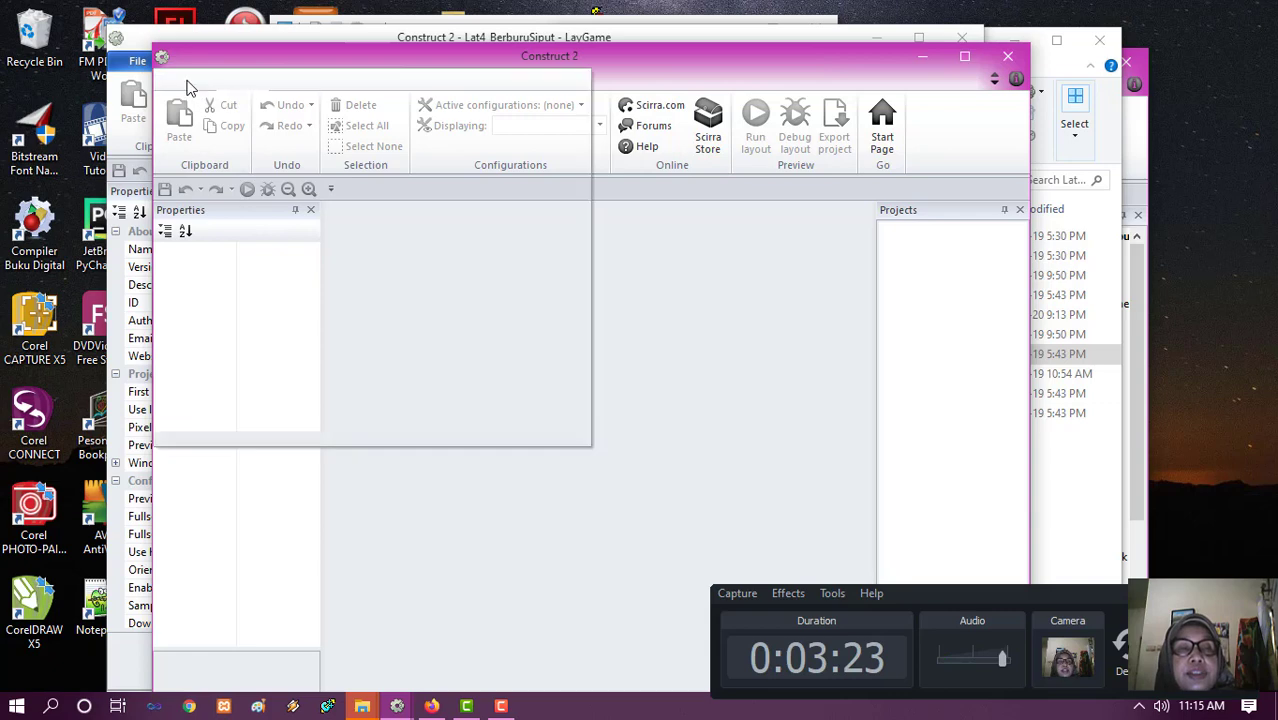
pyautogui.click(204, 110)
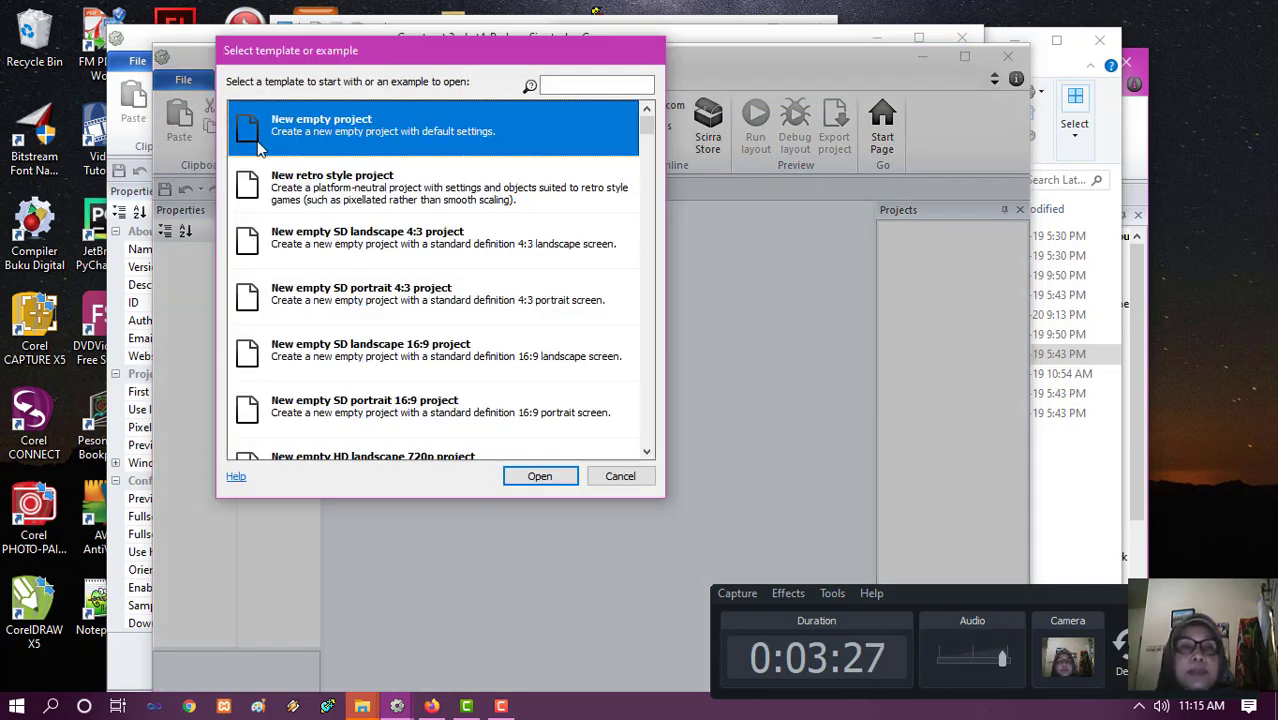
pyautogui.click(539, 476)
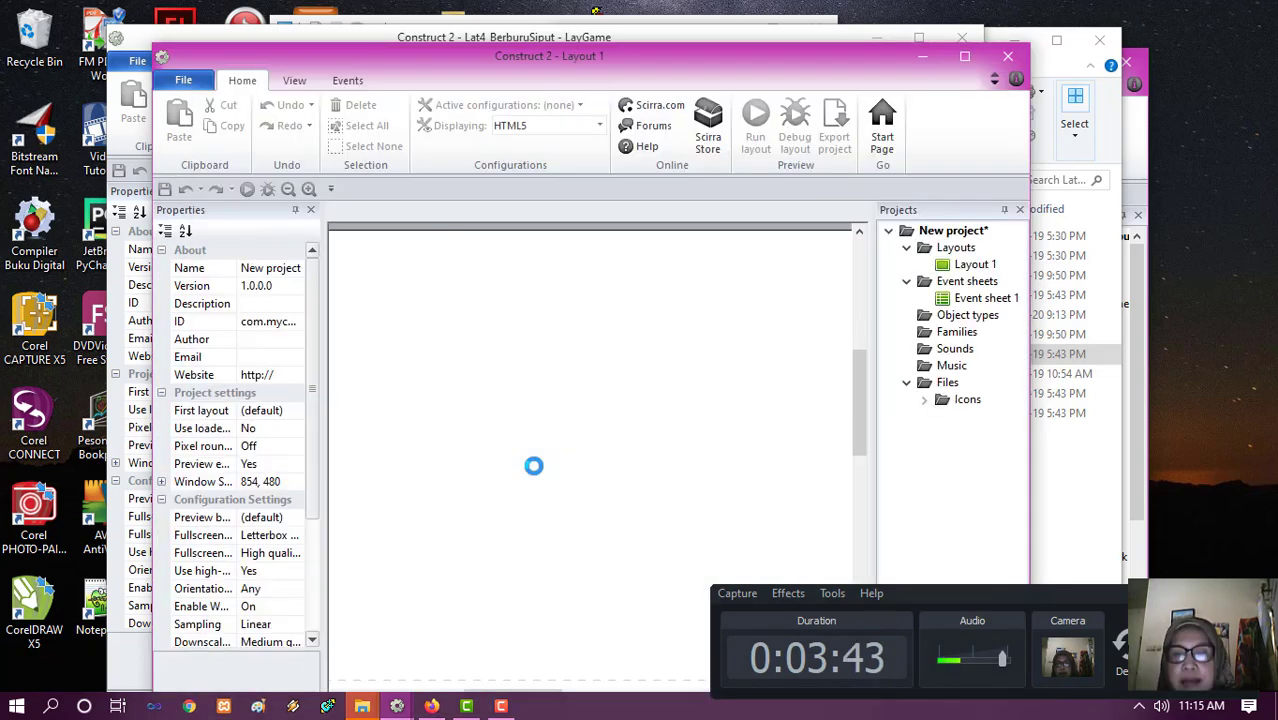
pyautogui.click(964, 56)
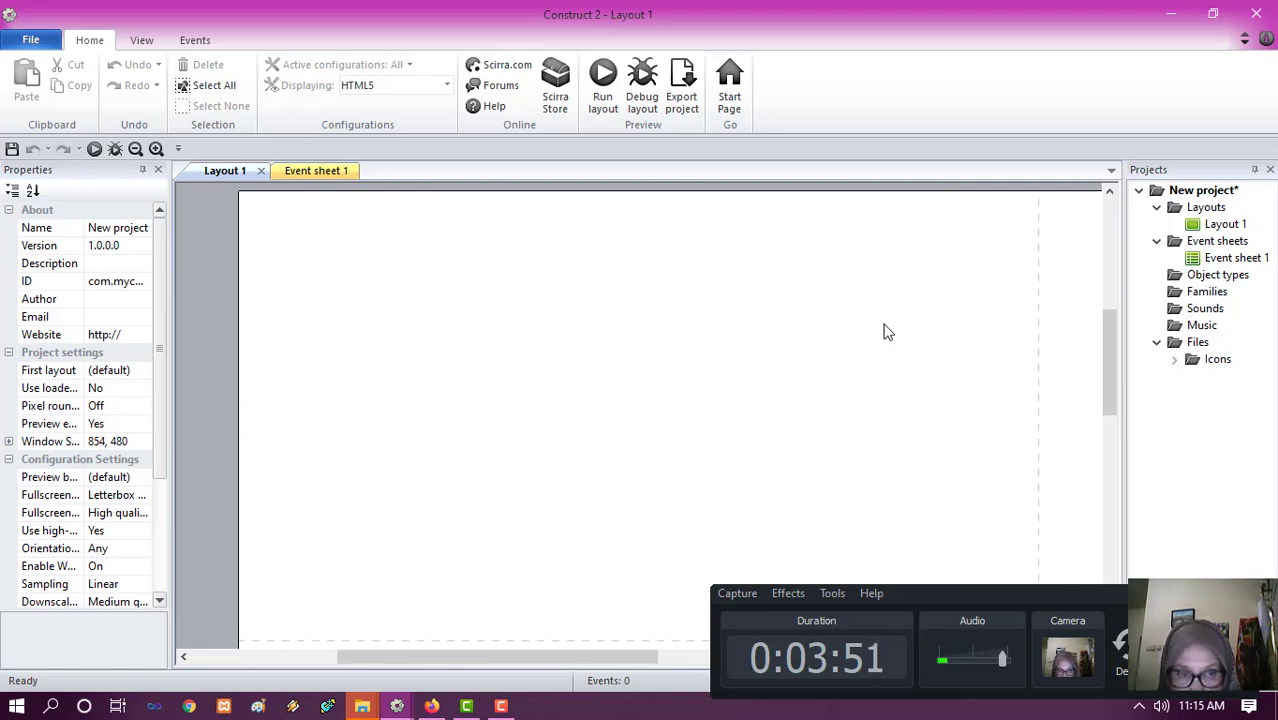
# - Widen the project tree and rename the new project as Game3_BerburuSiput
pyautogui.click(136, 151)
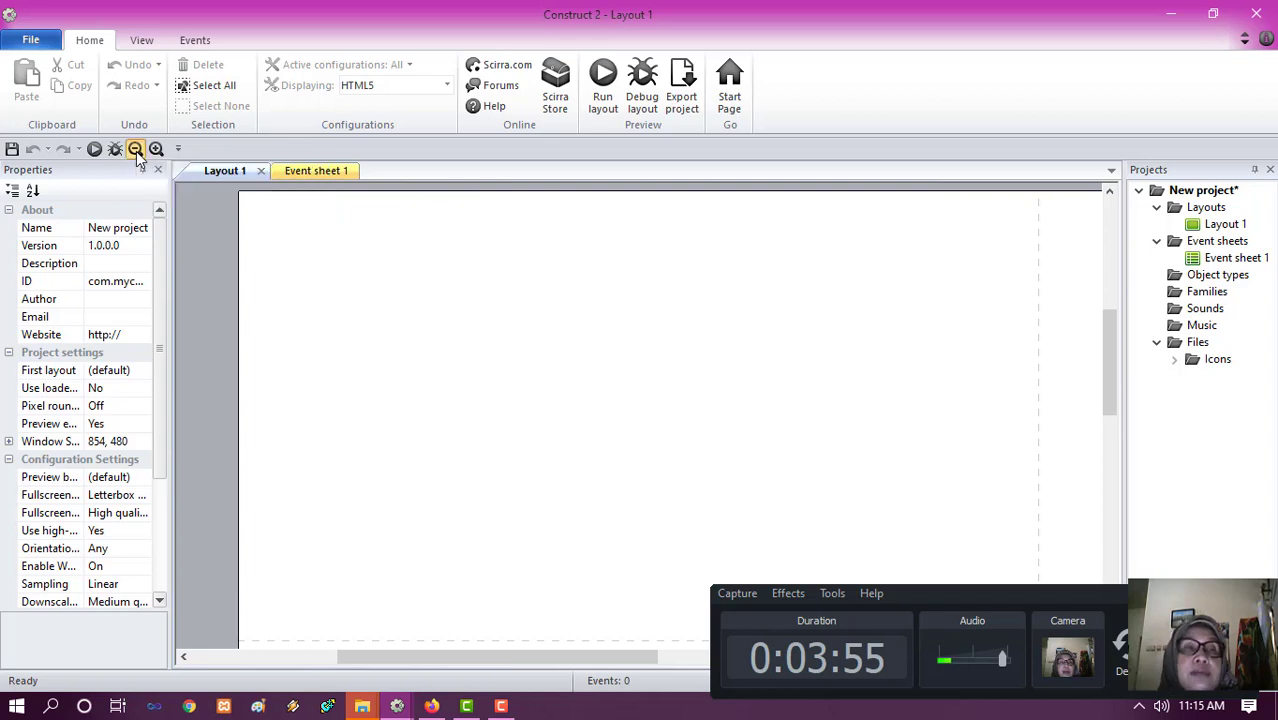
pyautogui.click(136, 151)
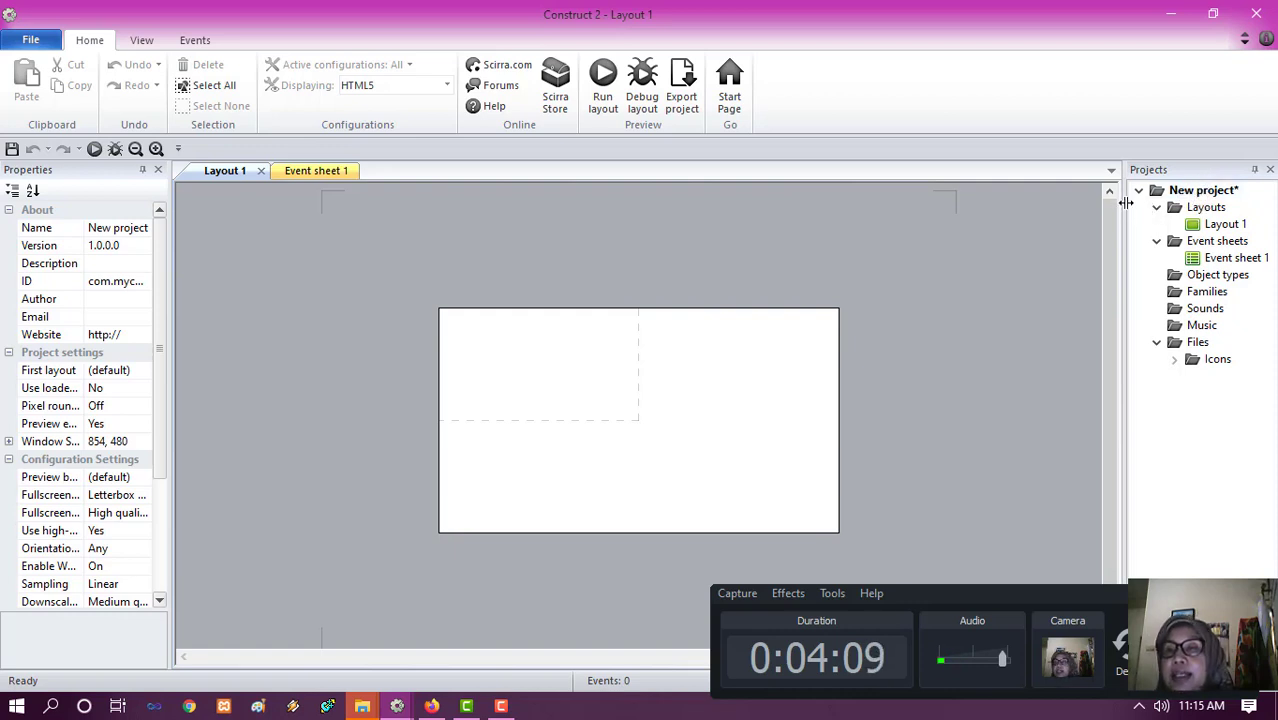
pyautogui.moveTo(1126, 203); pyautogui.dragTo(1090, 205)
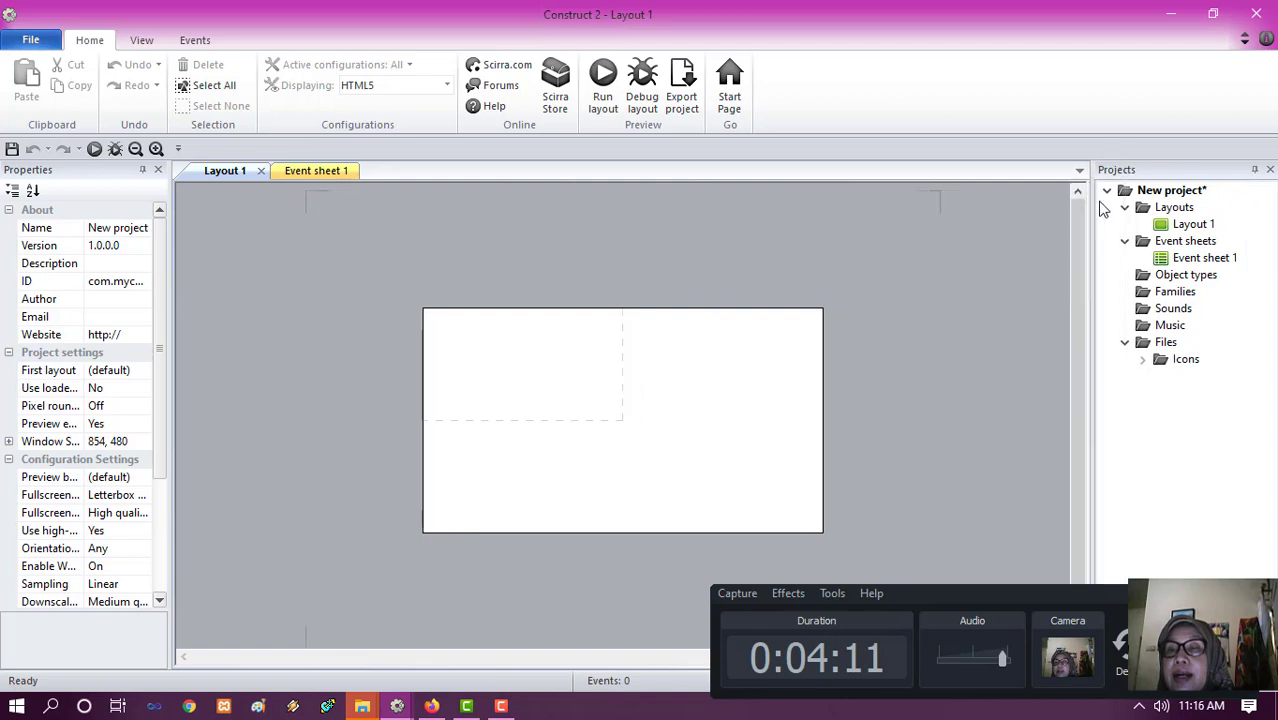
pyautogui.rightClick(1170, 193)
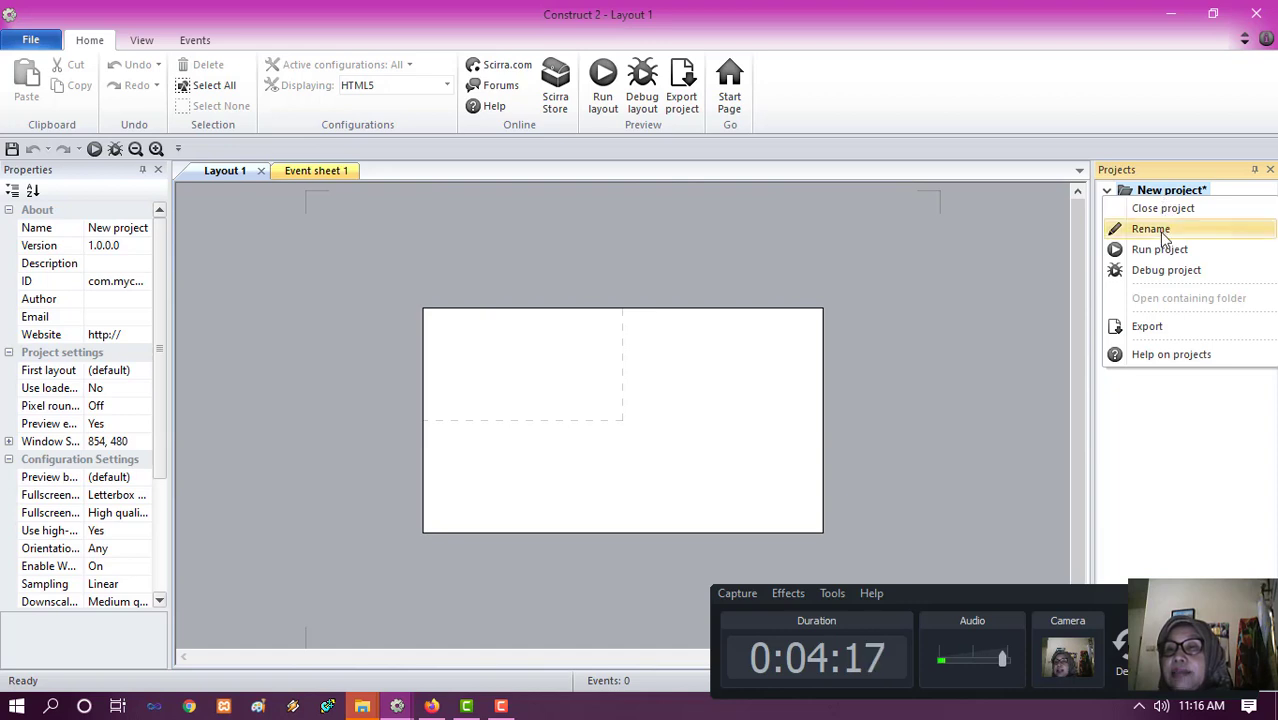
pyautogui.click(1152, 229)
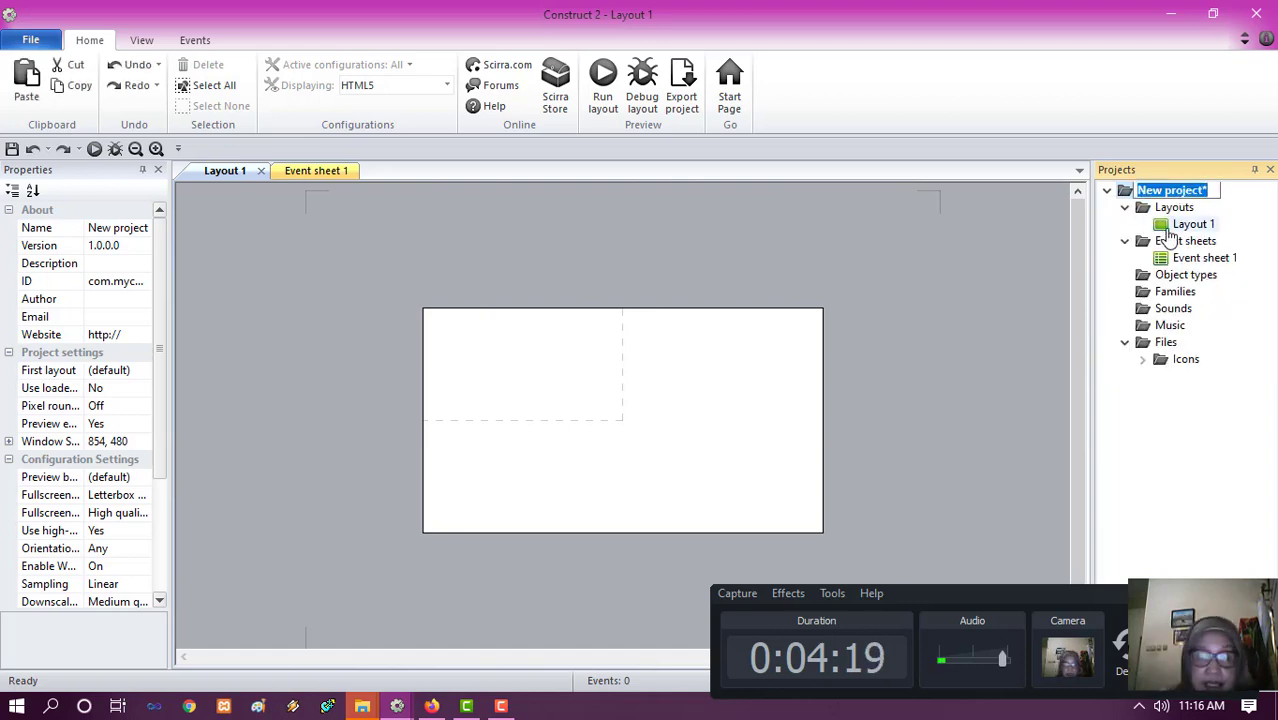
pyautogui.write('Game')
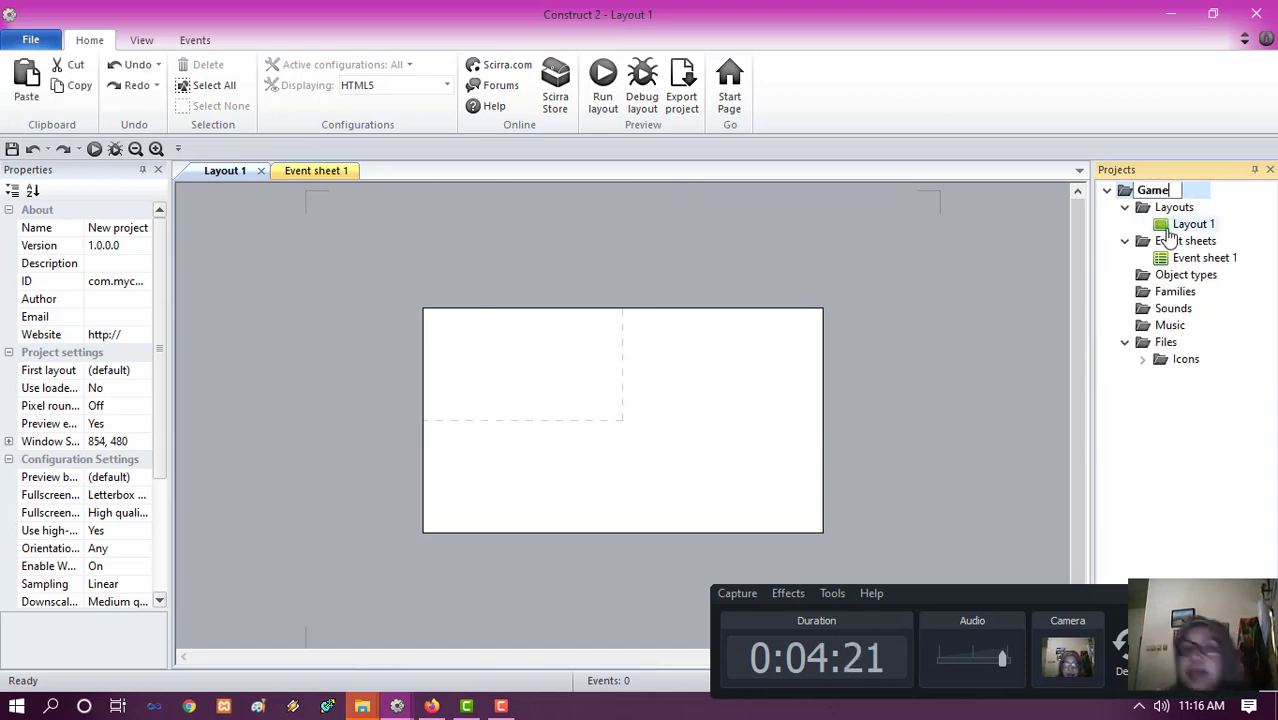
pyautogui.press('Return')
pyautogui.write('2')
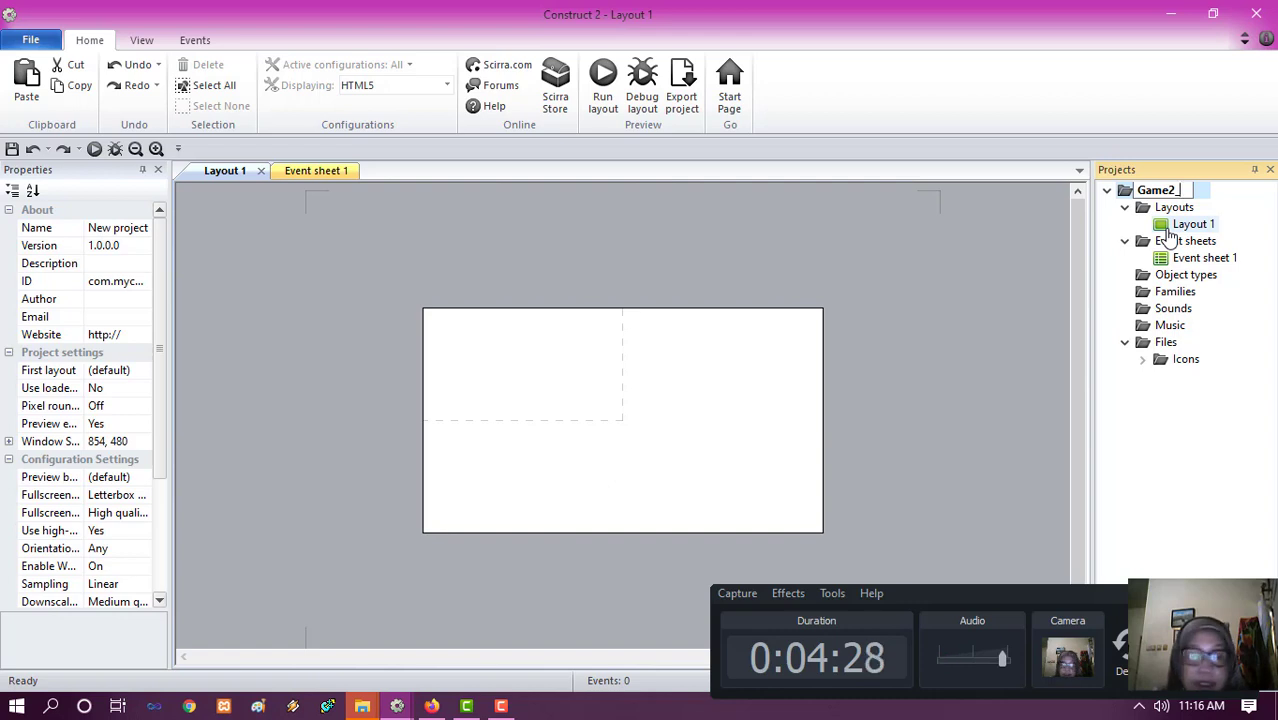
pyautogui.write('3')
pyautogui.press('Left')
pyautogui.press('BackSpace')
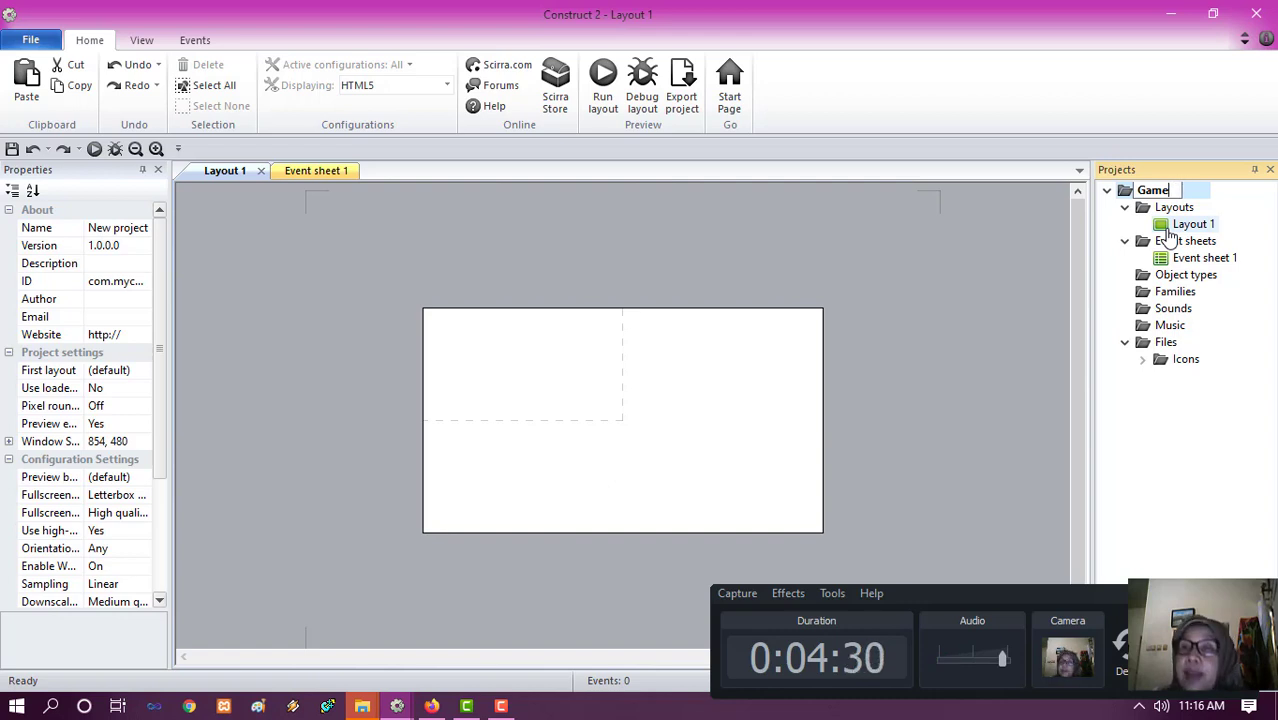
pyautogui.write('Be')
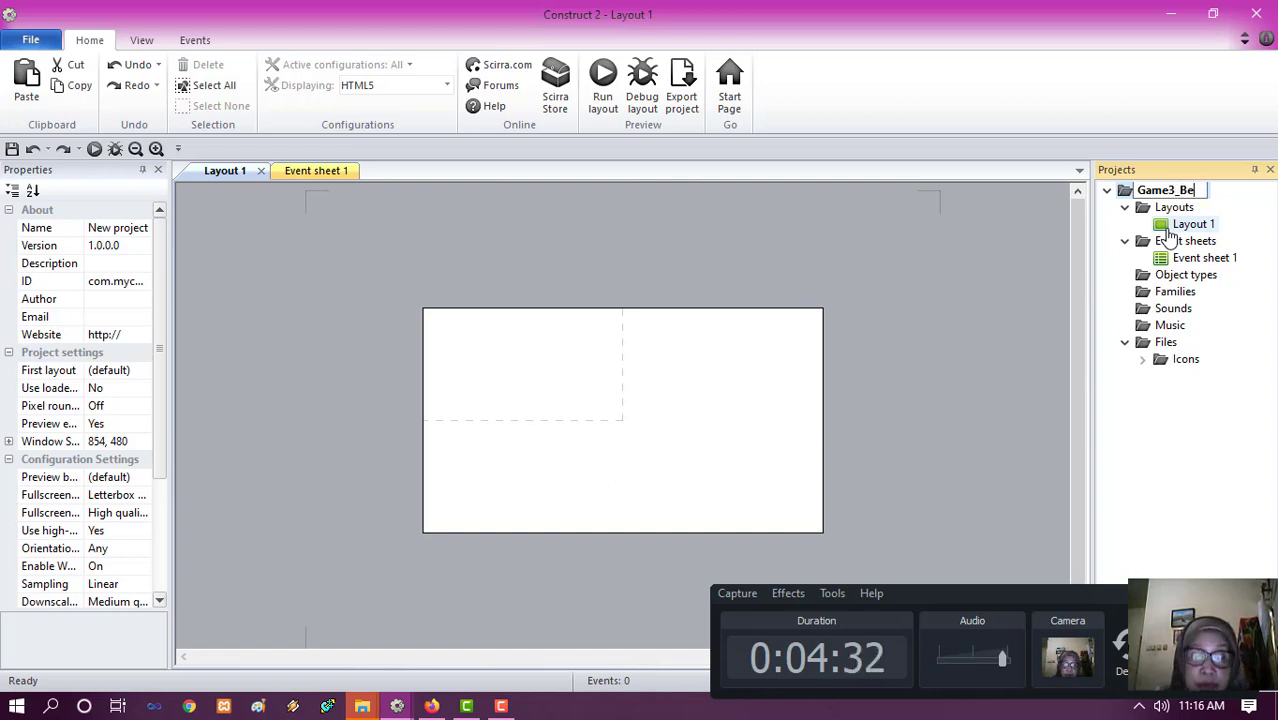
pyautogui.write('rburu')
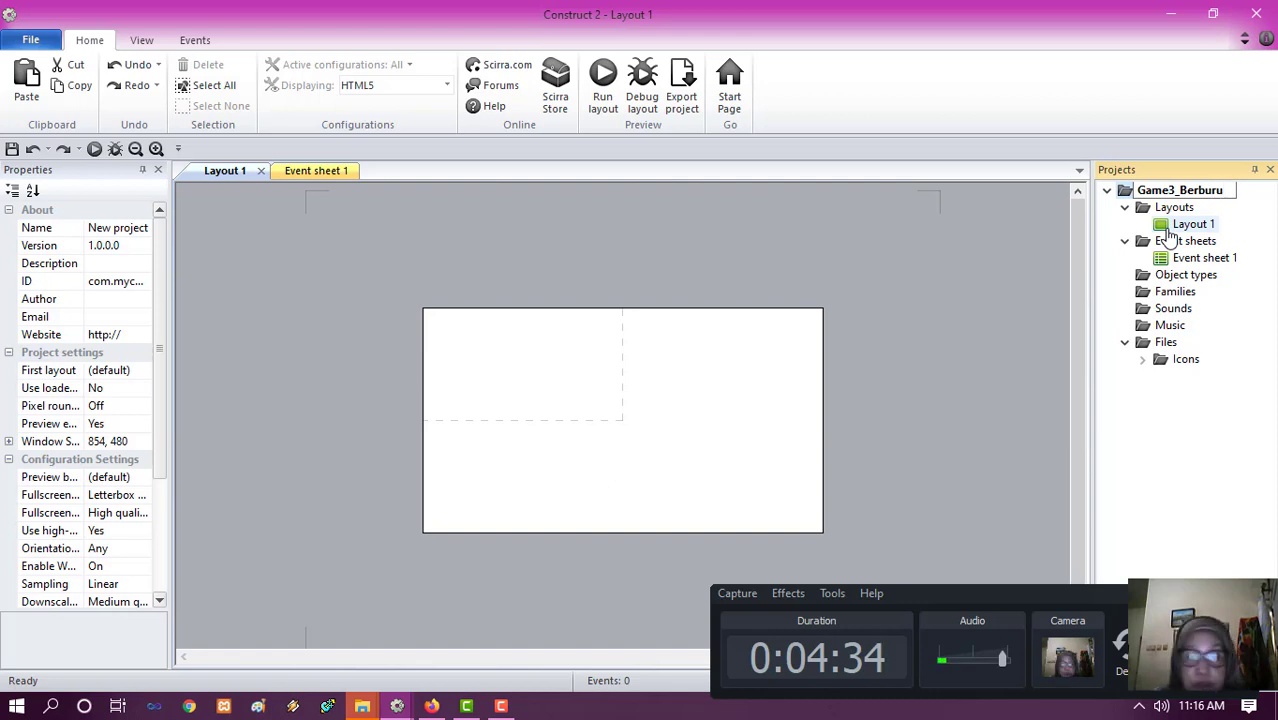
pyautogui.write('Siput')
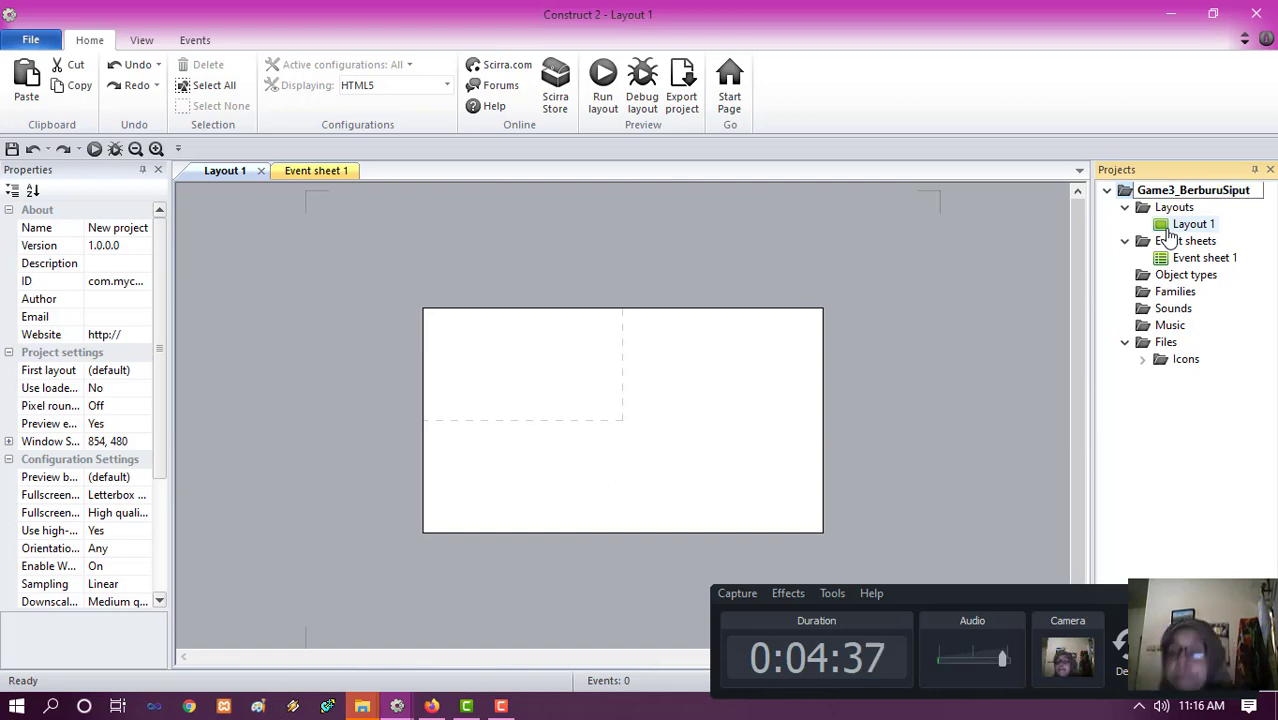
pyautogui.press('Return')
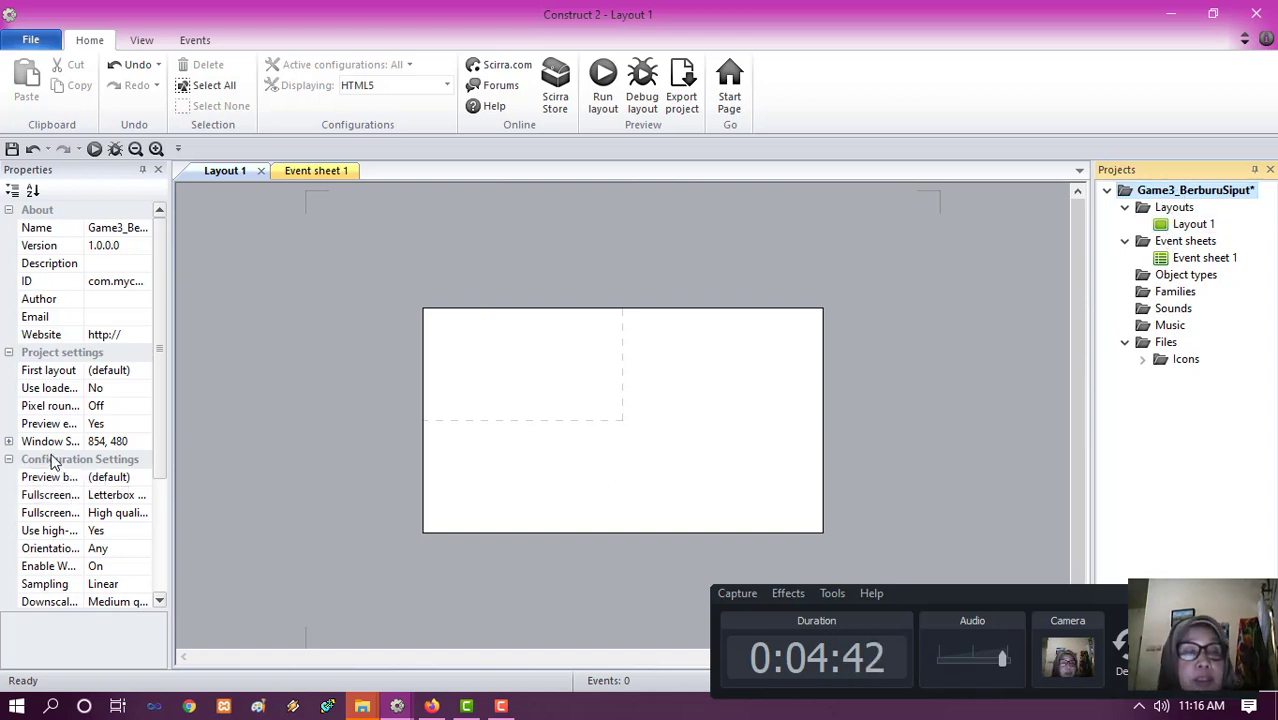
# - Set the project's window size to 2000, 1000
pyautogui.click(137, 443)
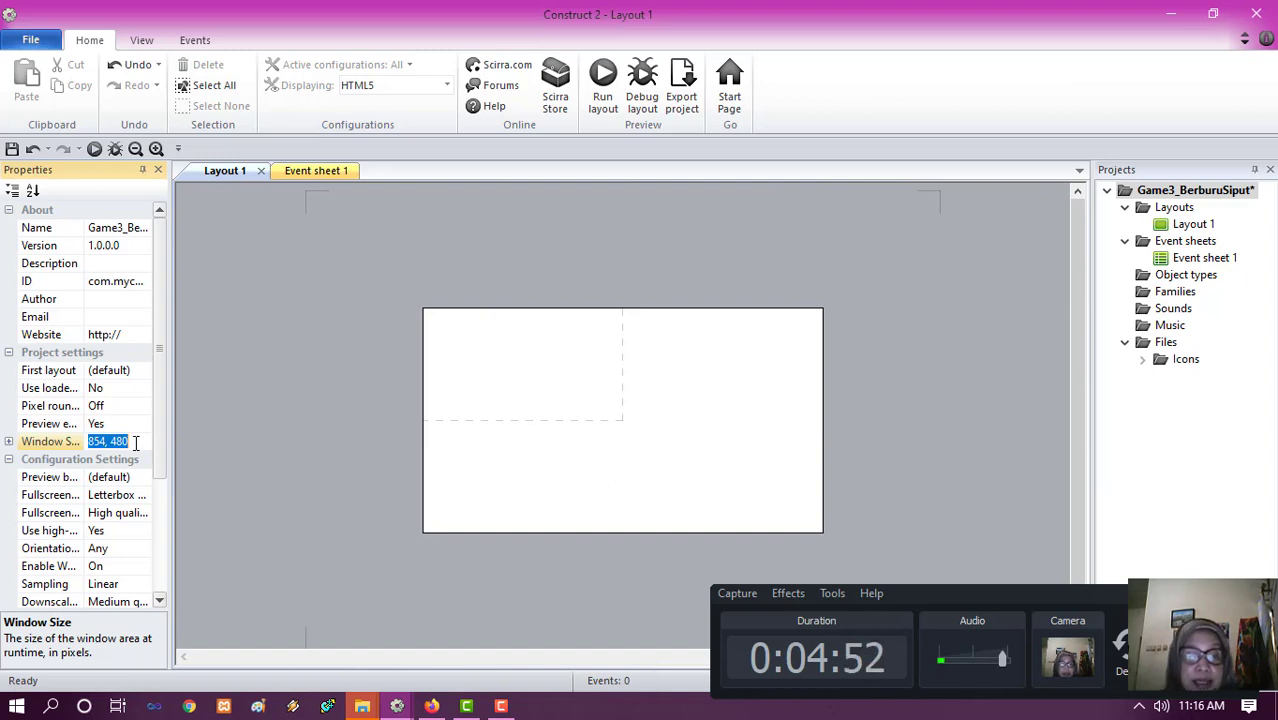
pyautogui.write('100')
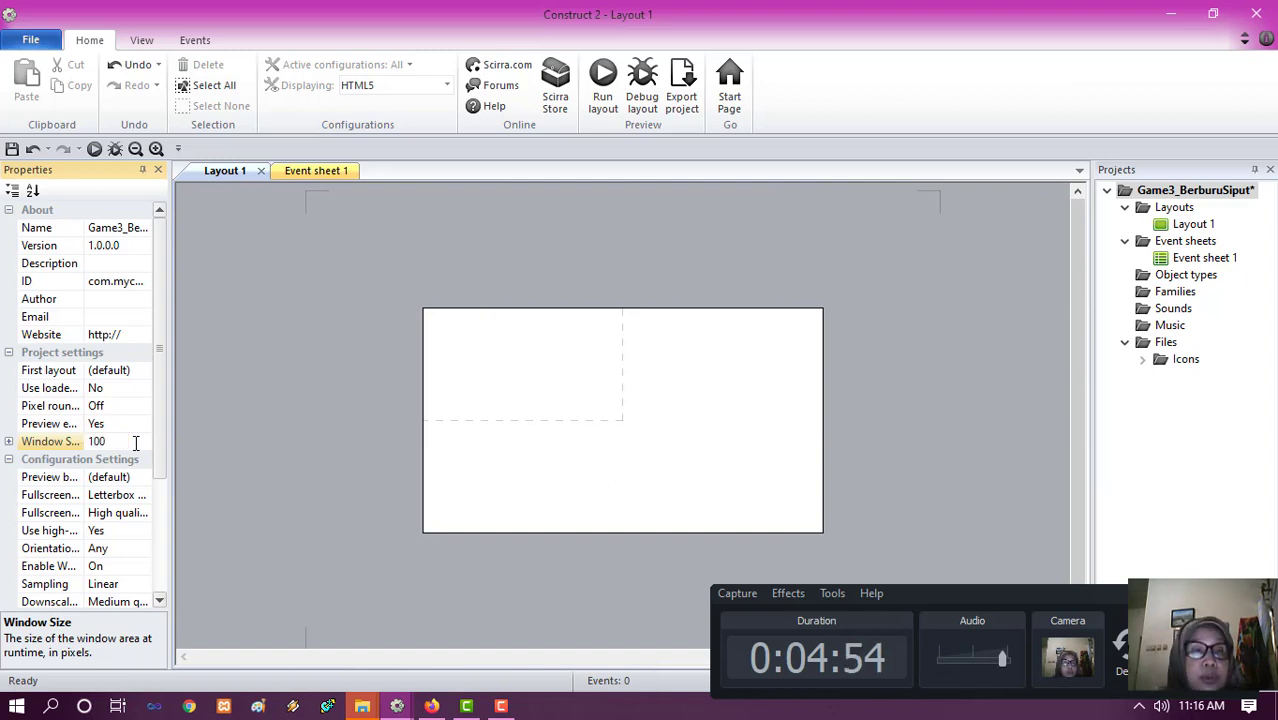
pyautogui.press('BackSpace')
pyautogui.press('BackSpace')
pyautogui.press('BackSpace')
pyautogui.write('20')
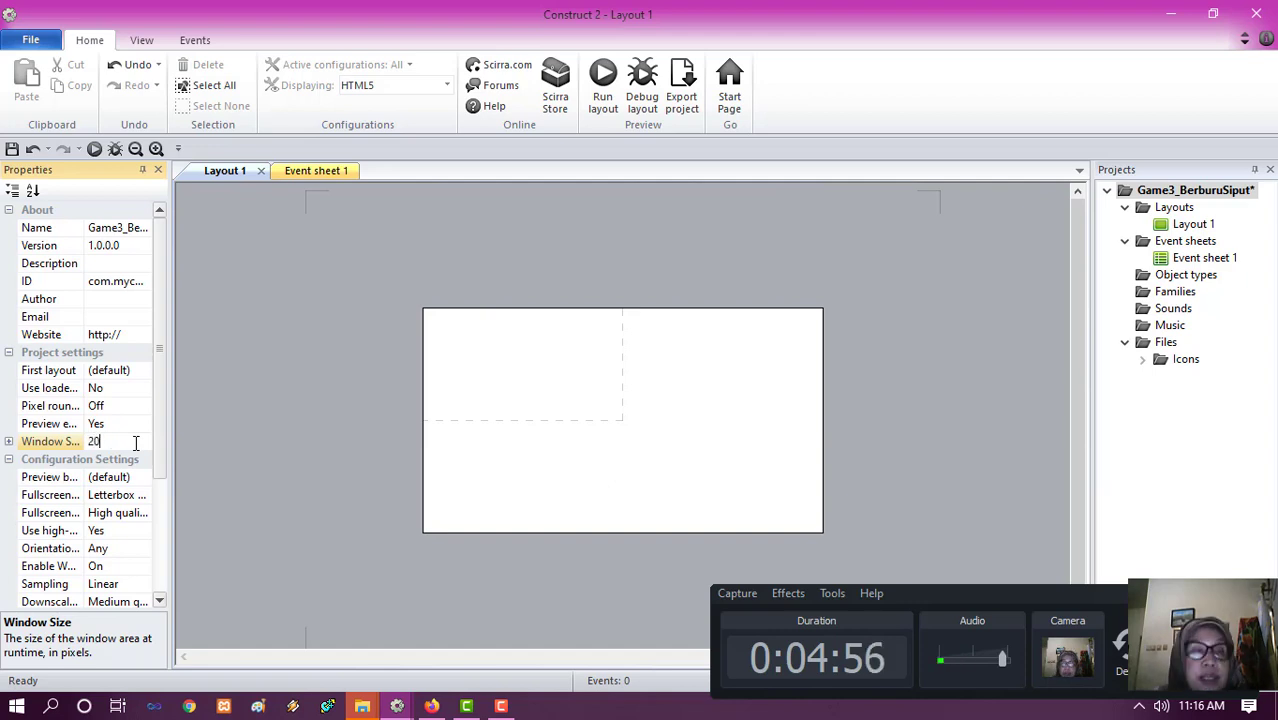
pyautogui.write('00,100')
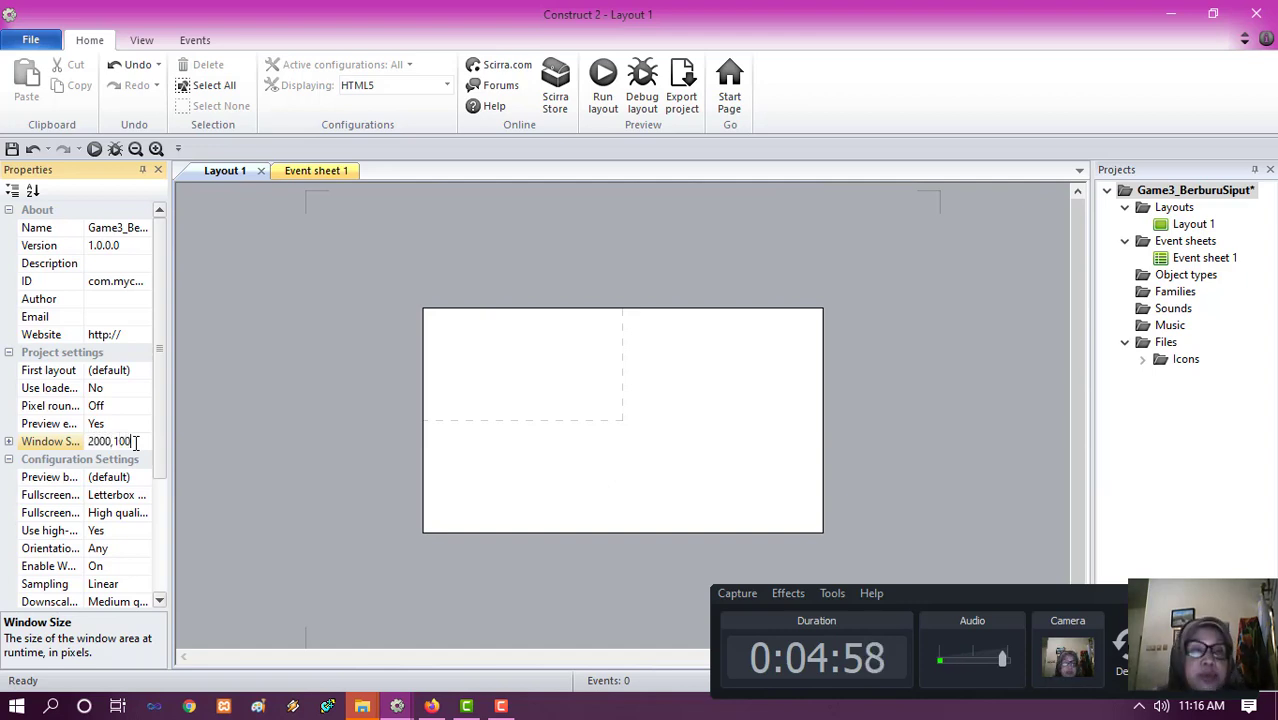
pyautogui.write('0')
pyautogui.press('Return')
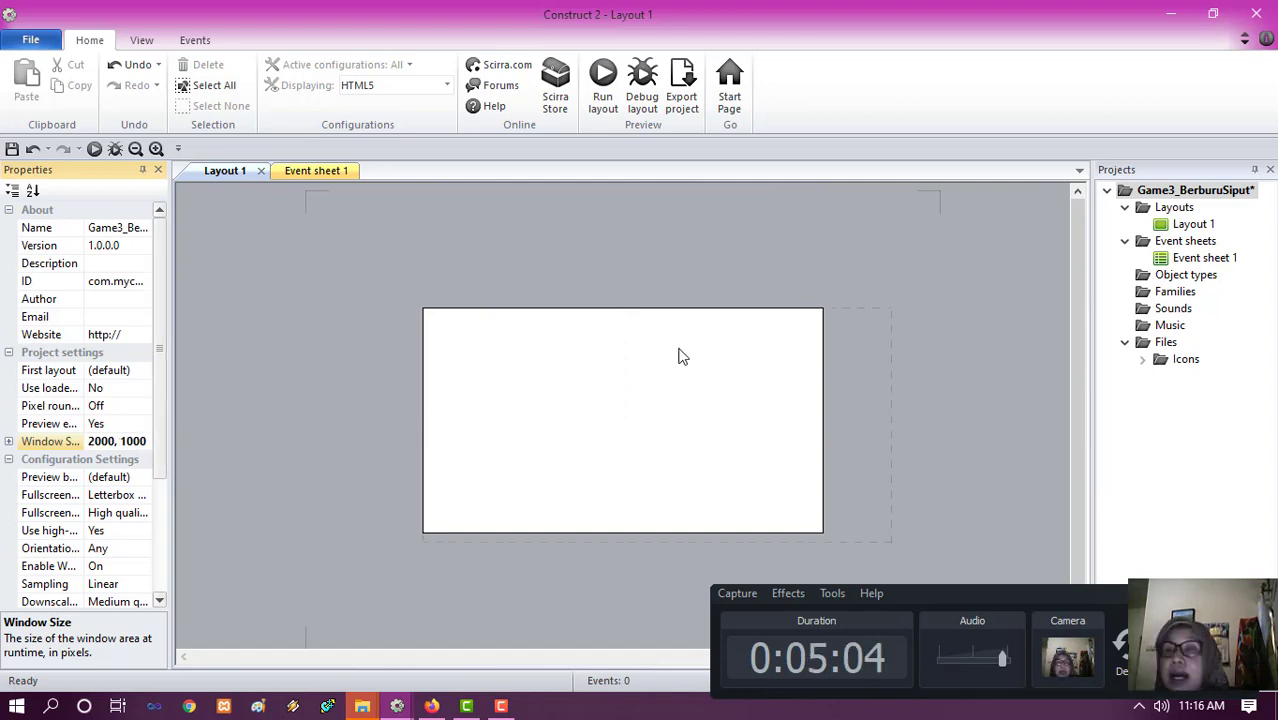
# - Rename Layout 1 in the project tree as LayoutGame
pyautogui.rightClick(1195, 228)
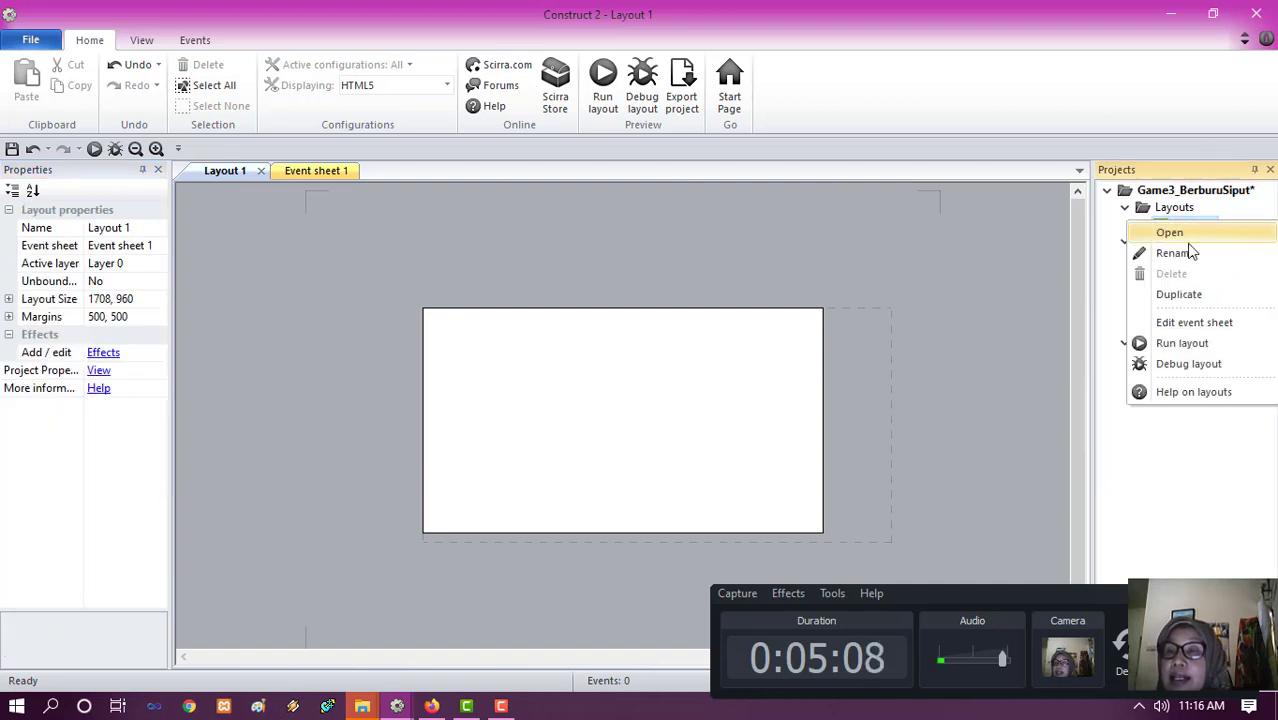
pyautogui.click(1186, 253)
pyautogui.doubleClick(1212, 224)
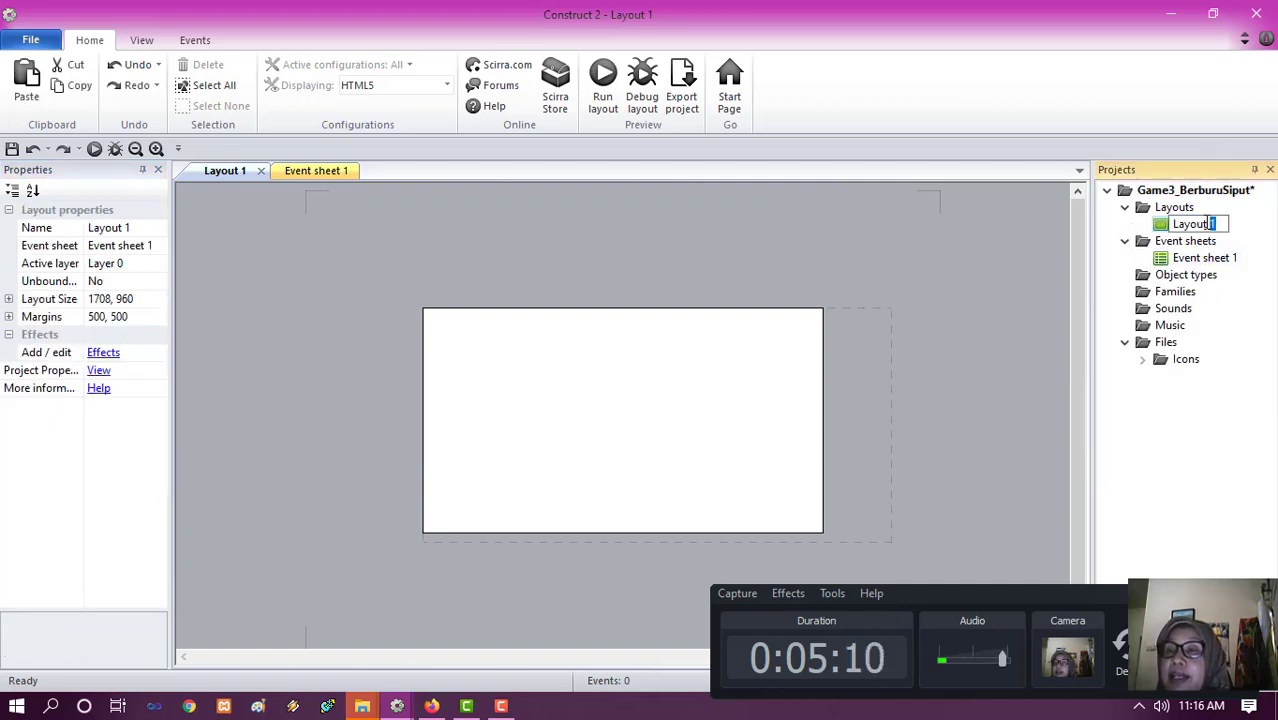
pyautogui.moveTo(1199, 218); pyautogui.dragTo(1213, 222)
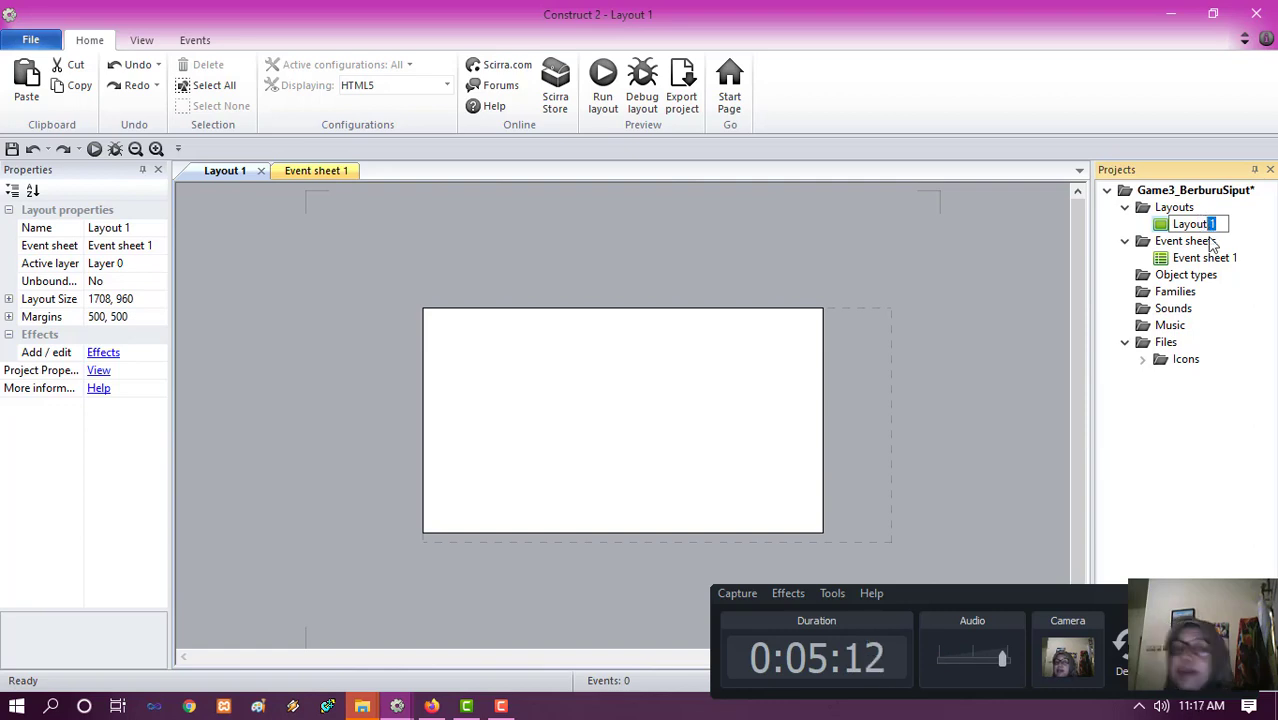
pyautogui.write('Game')
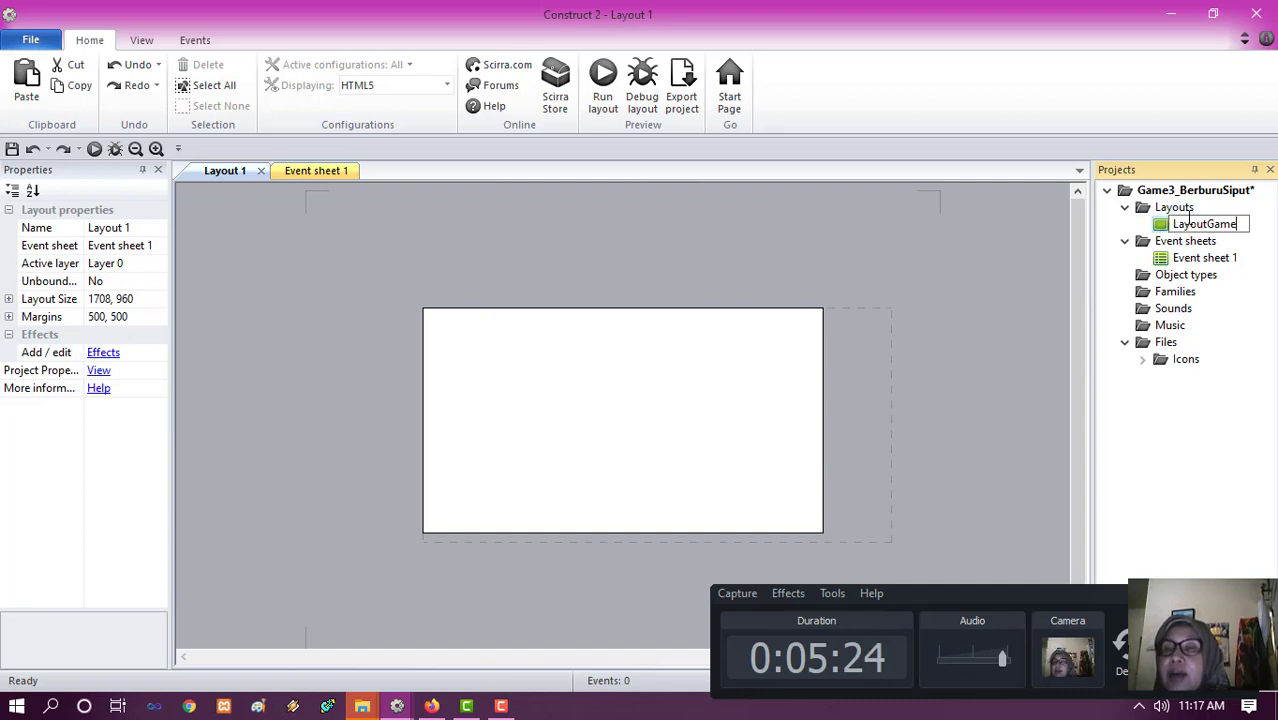
pyautogui.press('Return')
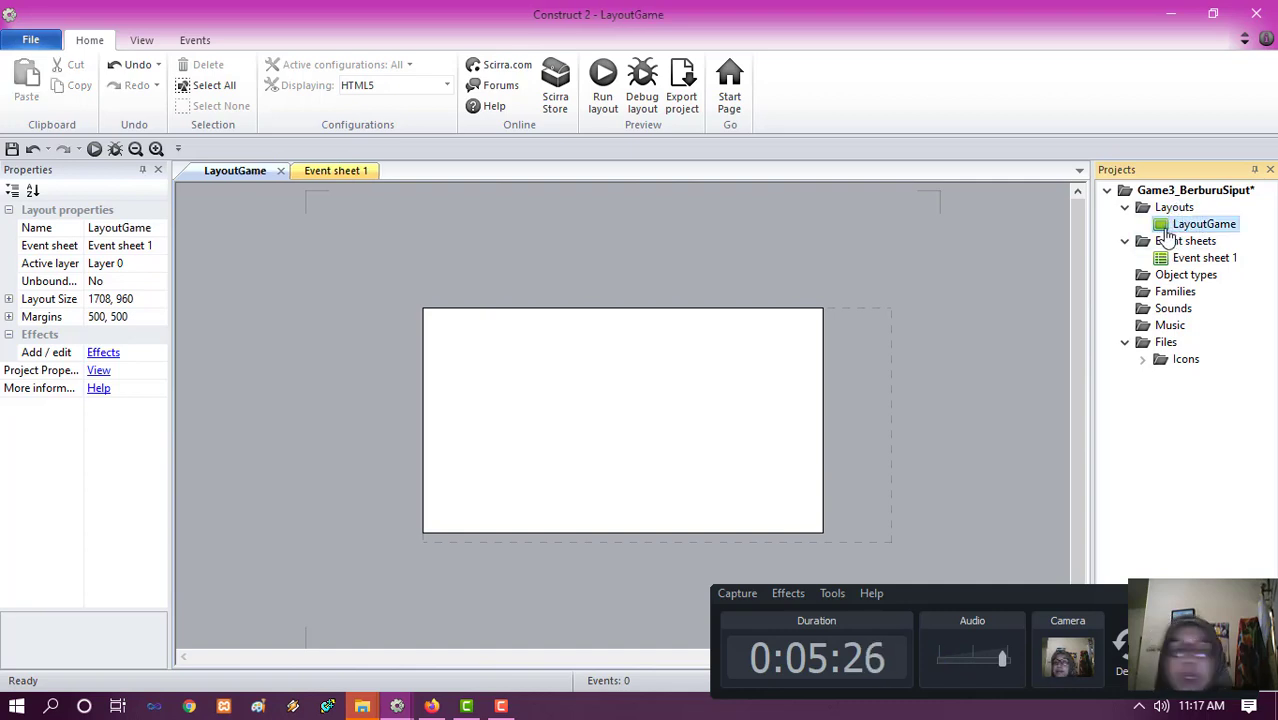
# - Set the layout size of LayoutGame to 4000, 1000
pyautogui.click(144, 300)
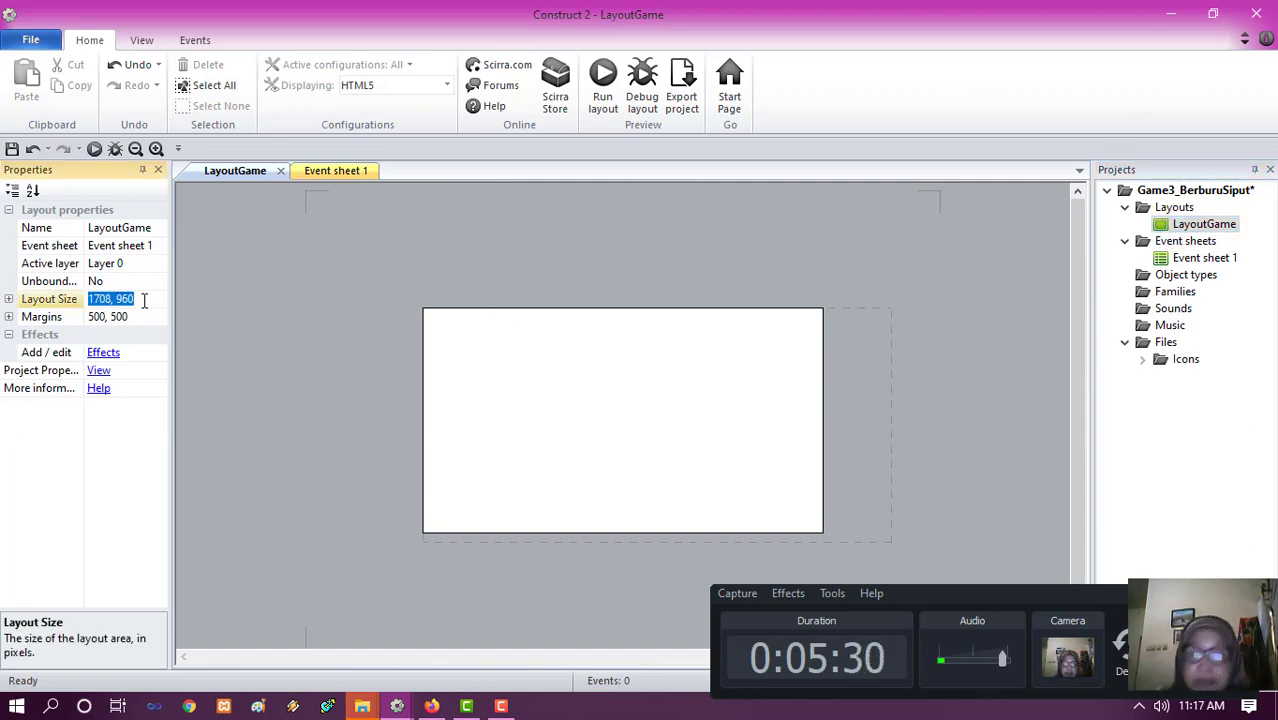
pyautogui.write('4000,1')
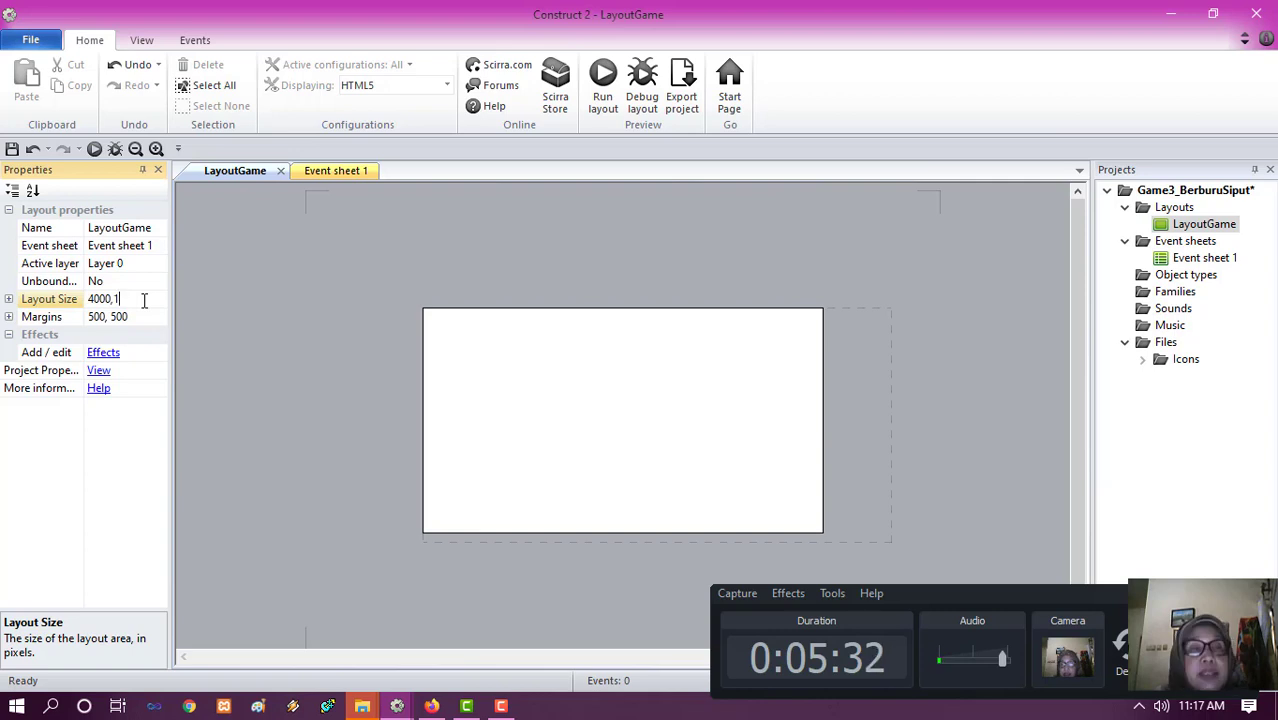
pyautogui.write('000')
pyautogui.press('Return')
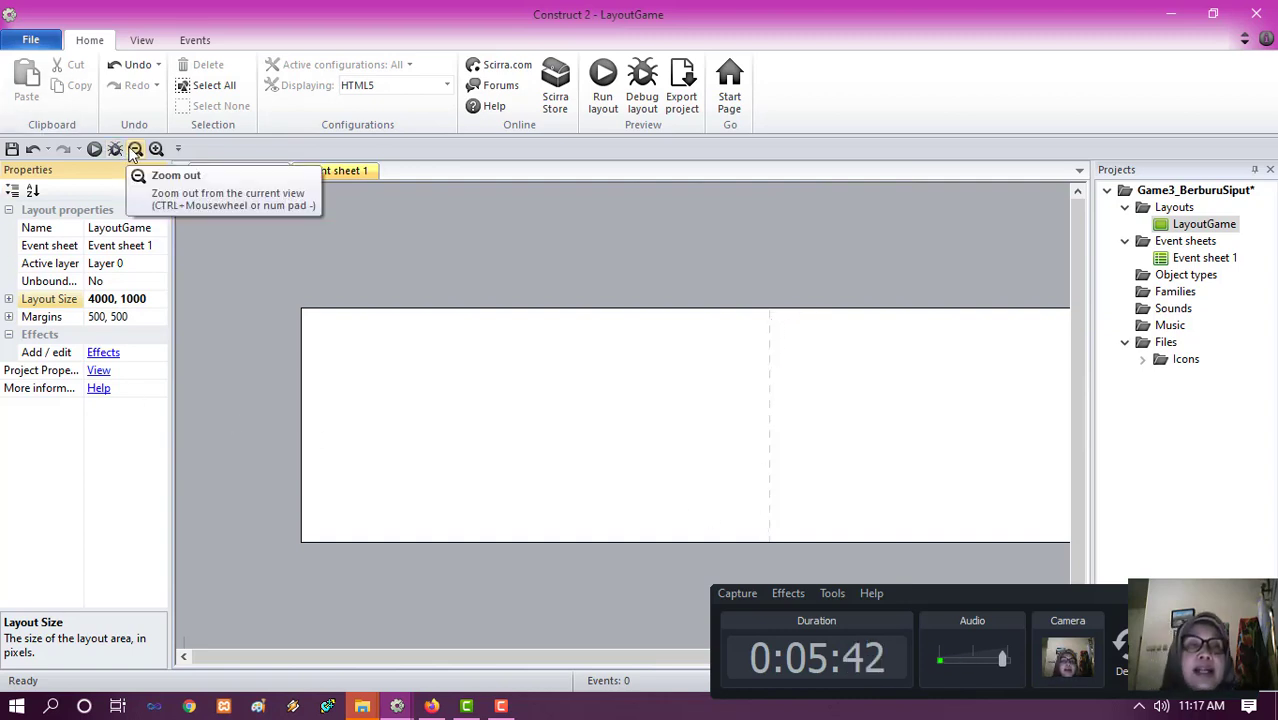
pyautogui.click(135, 149)
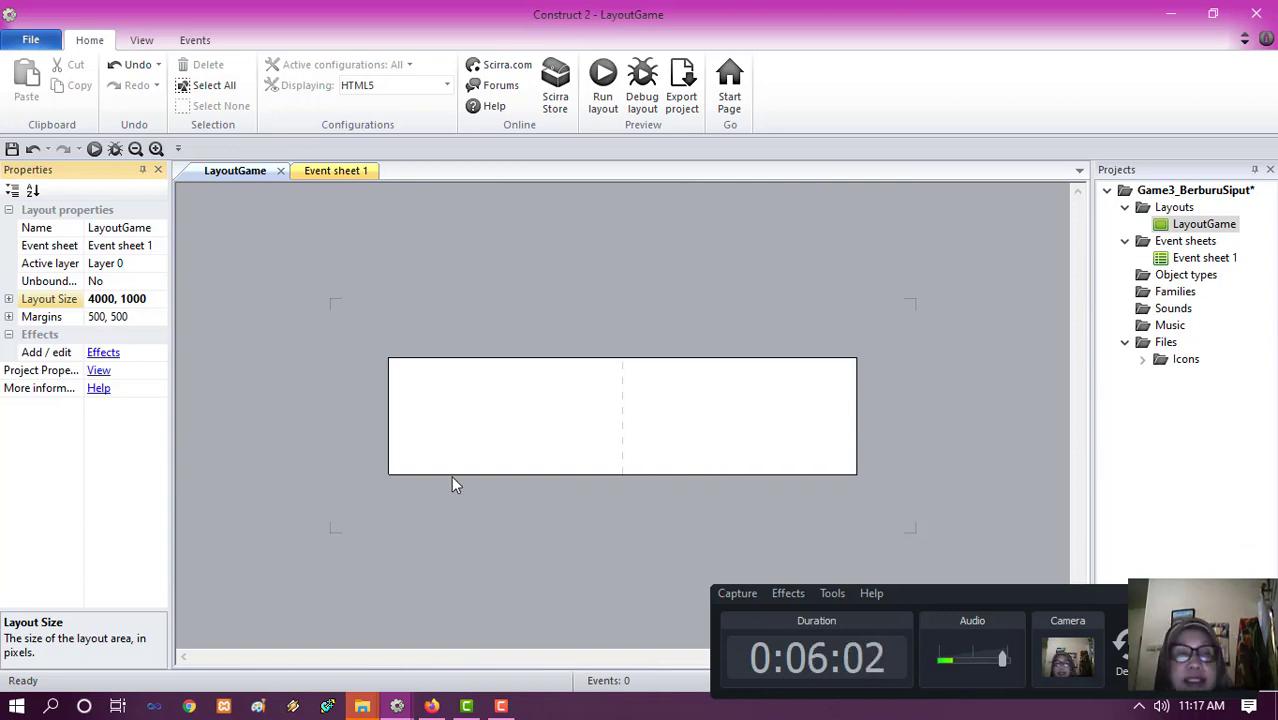
# - Insert a Tiled Background object named Latar and place it just outside the layout's left edge
pyautogui.doubleClick(338, 462)
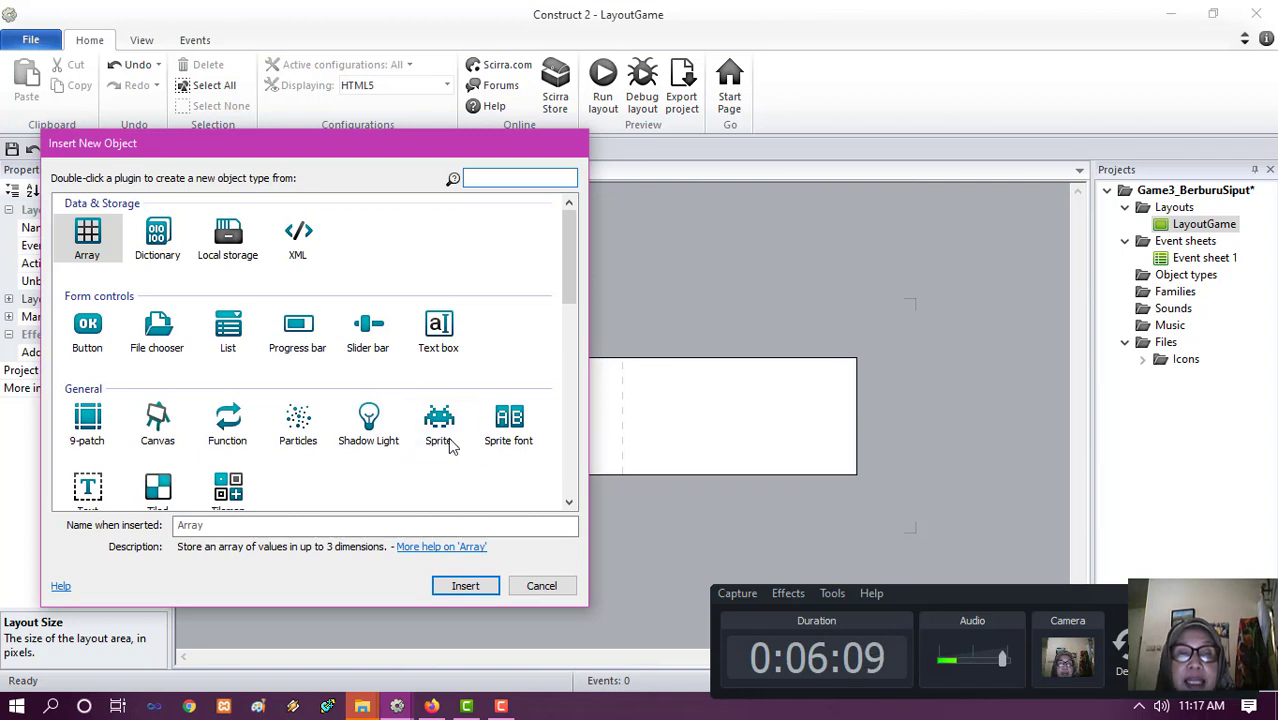
pyautogui.moveTo(568, 280); pyautogui.dragTo(568, 330)
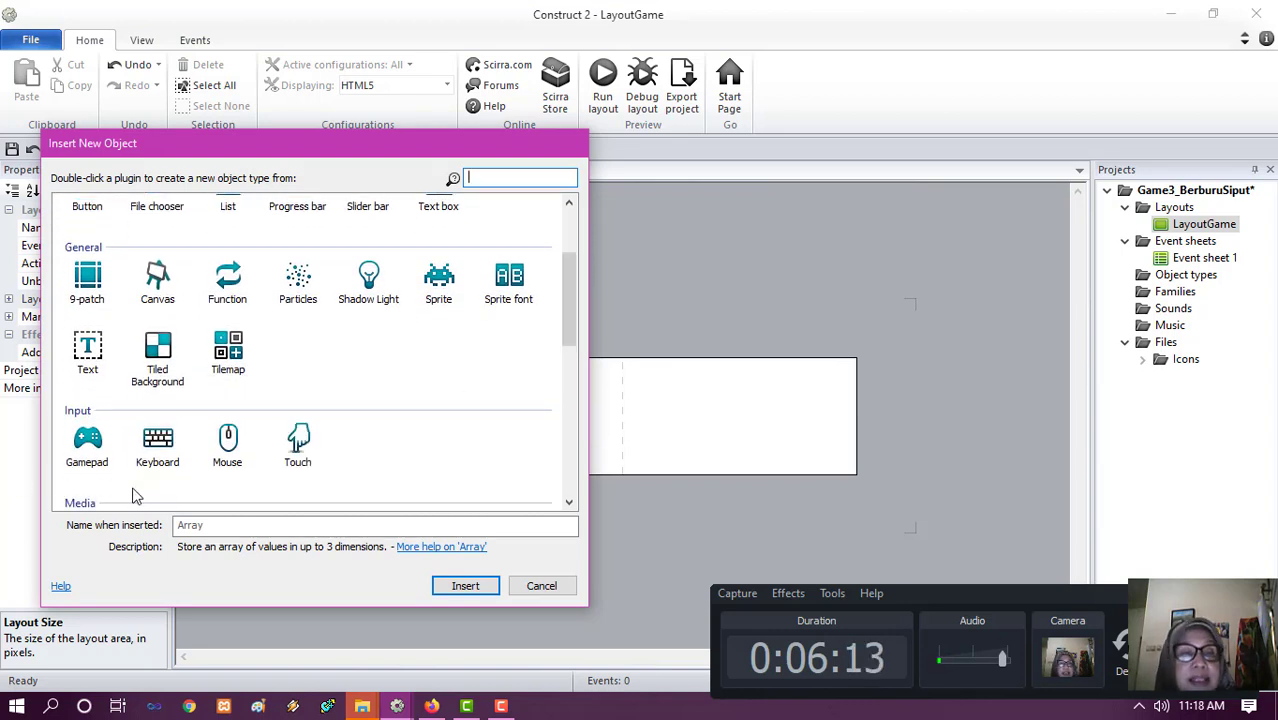
pyautogui.click(158, 372)
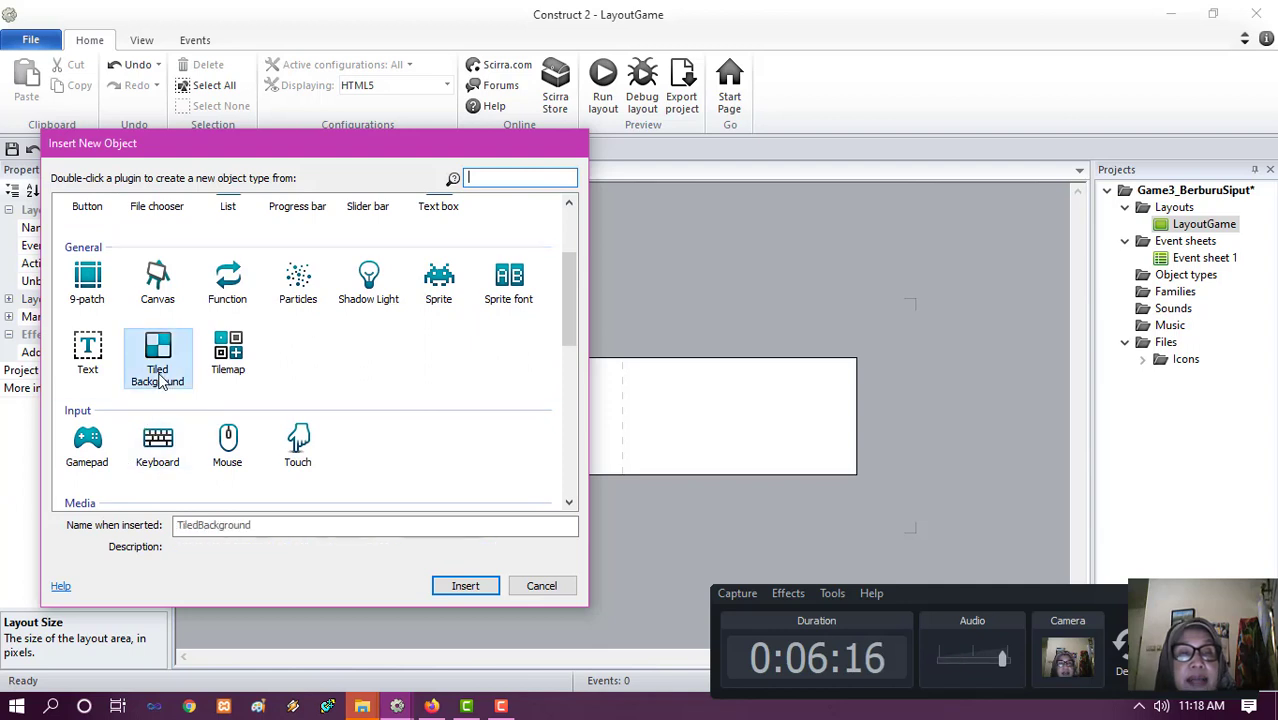
pyautogui.doubleClick(257, 525)
pyautogui.press('BackSpace')
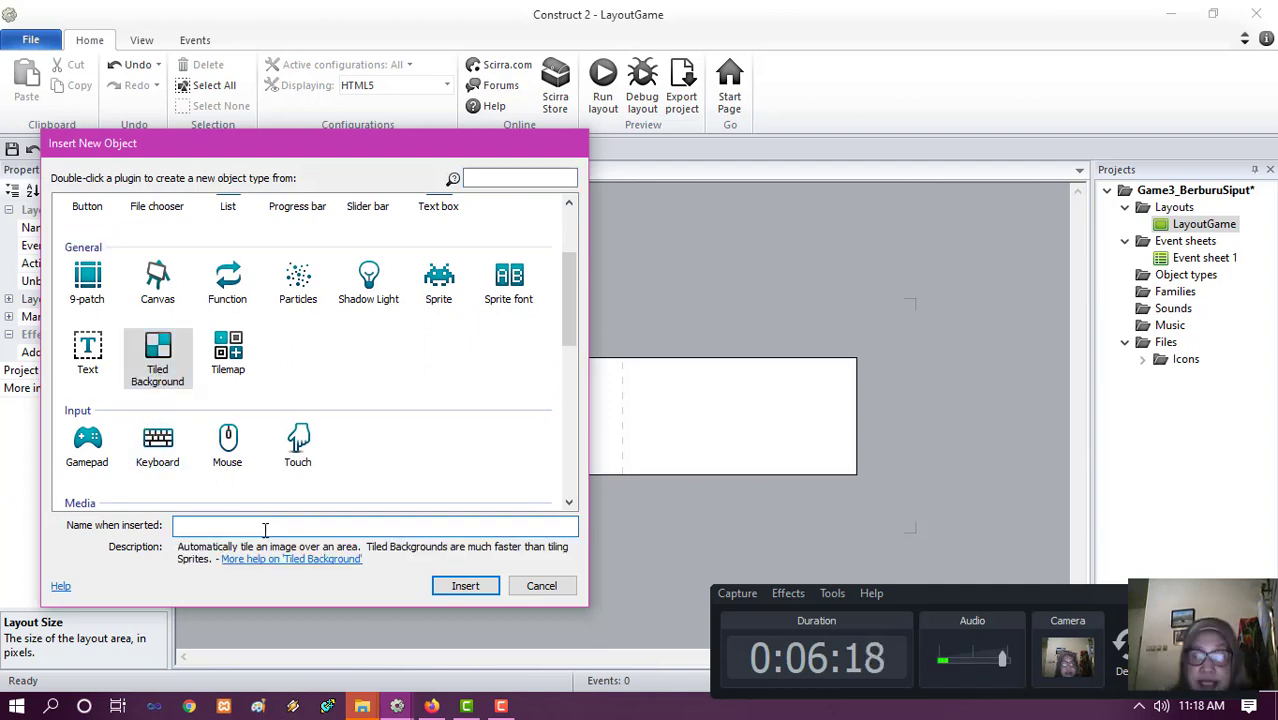
pyautogui.write('Latar')
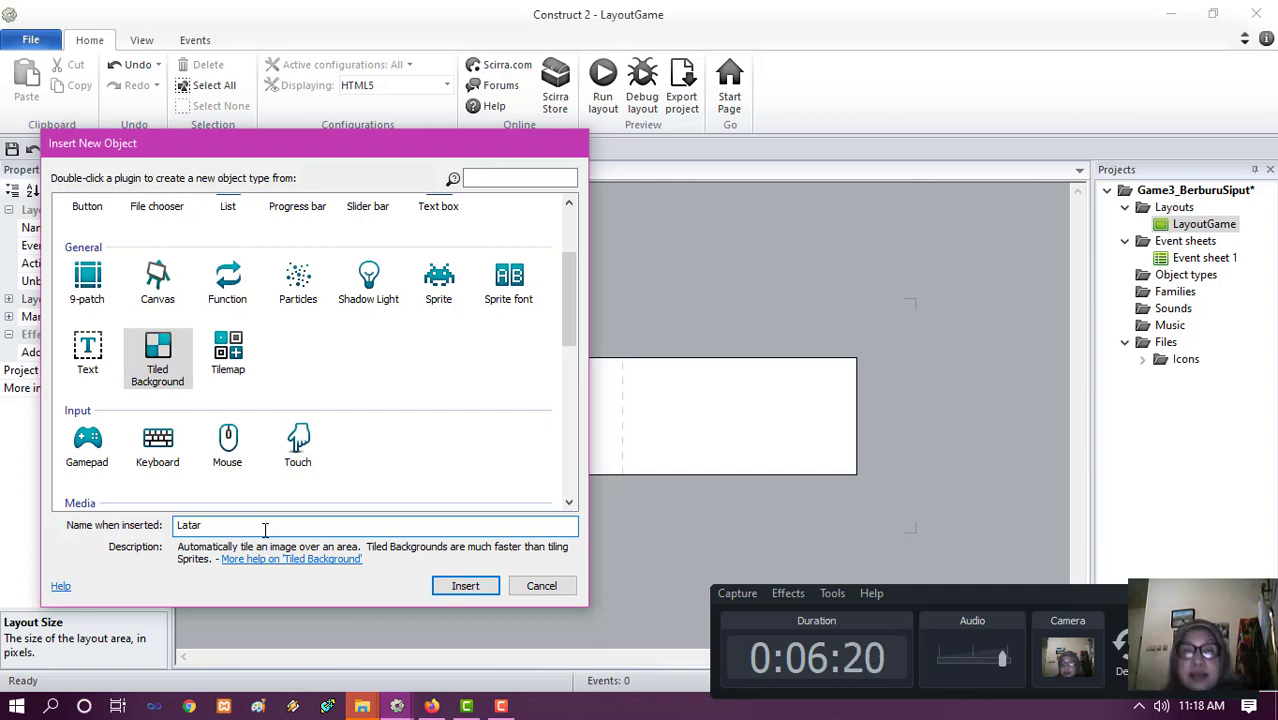
pyautogui.click(465, 586)
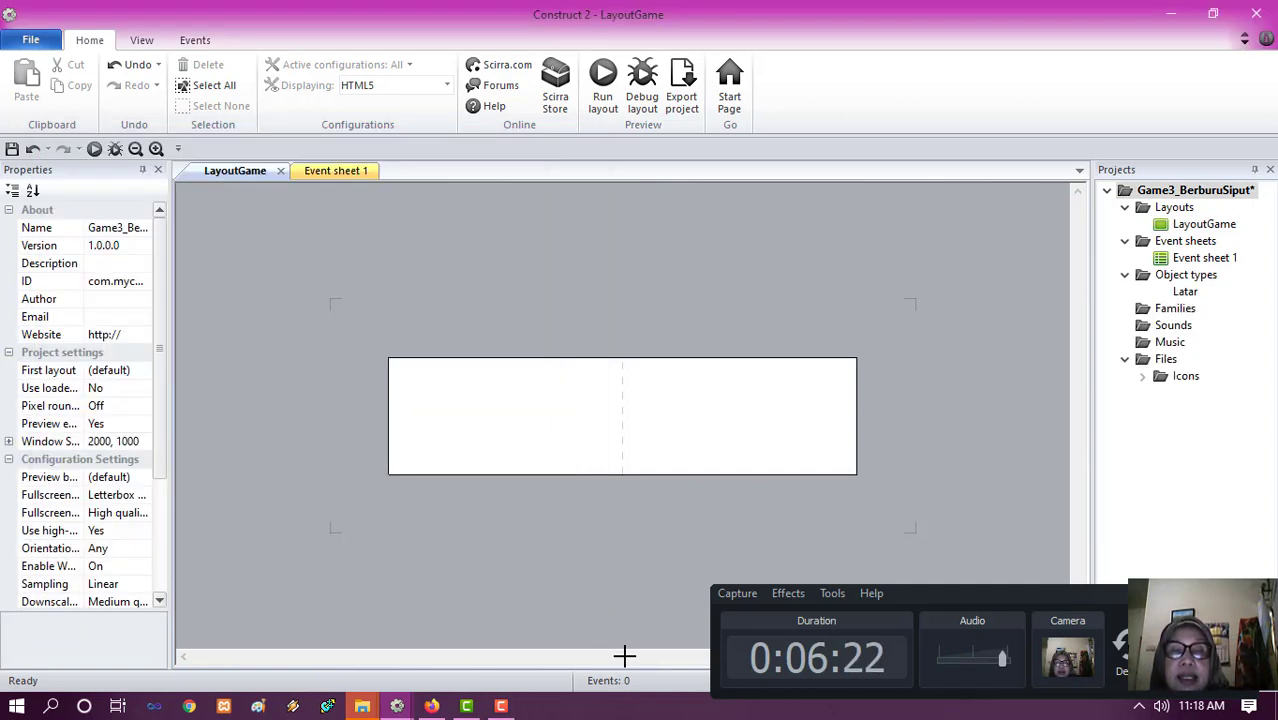
pyautogui.click(364, 412)
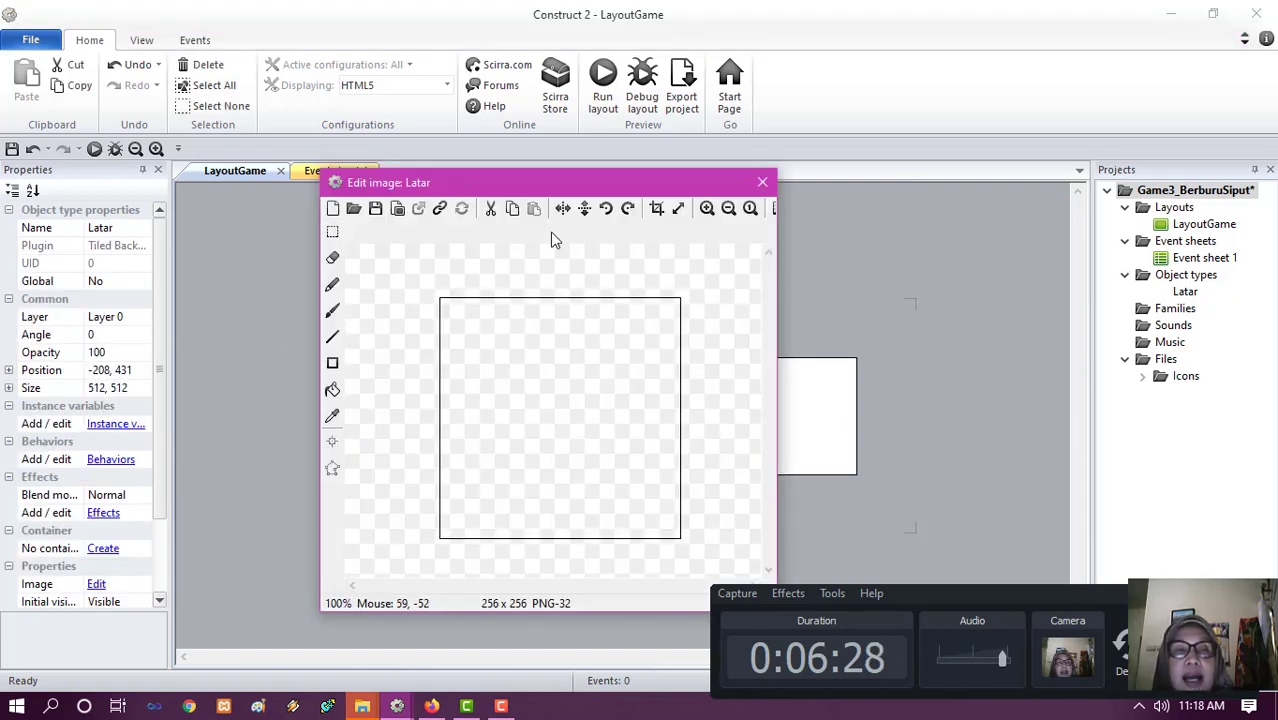
# - Load Background.png from the Background Image folder inside platformer_mario as Latar's image and close the image editor
pyautogui.click(355, 210)
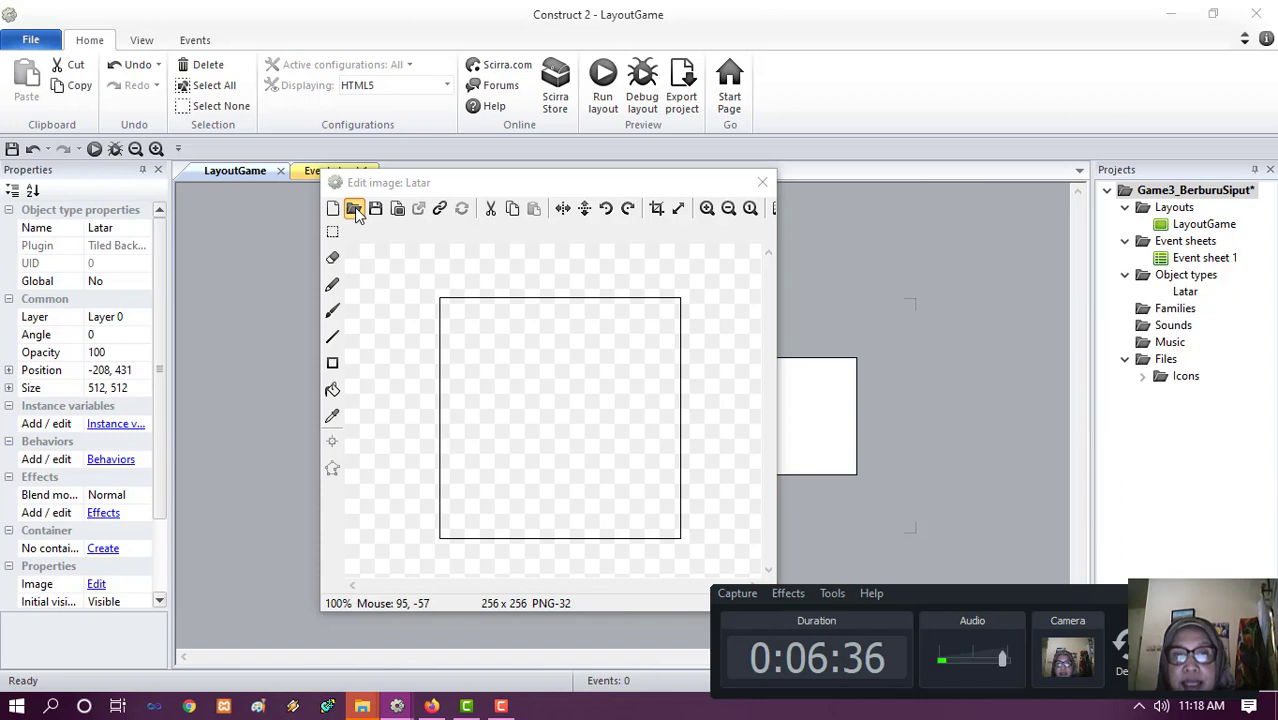
pyautogui.click(355, 209)
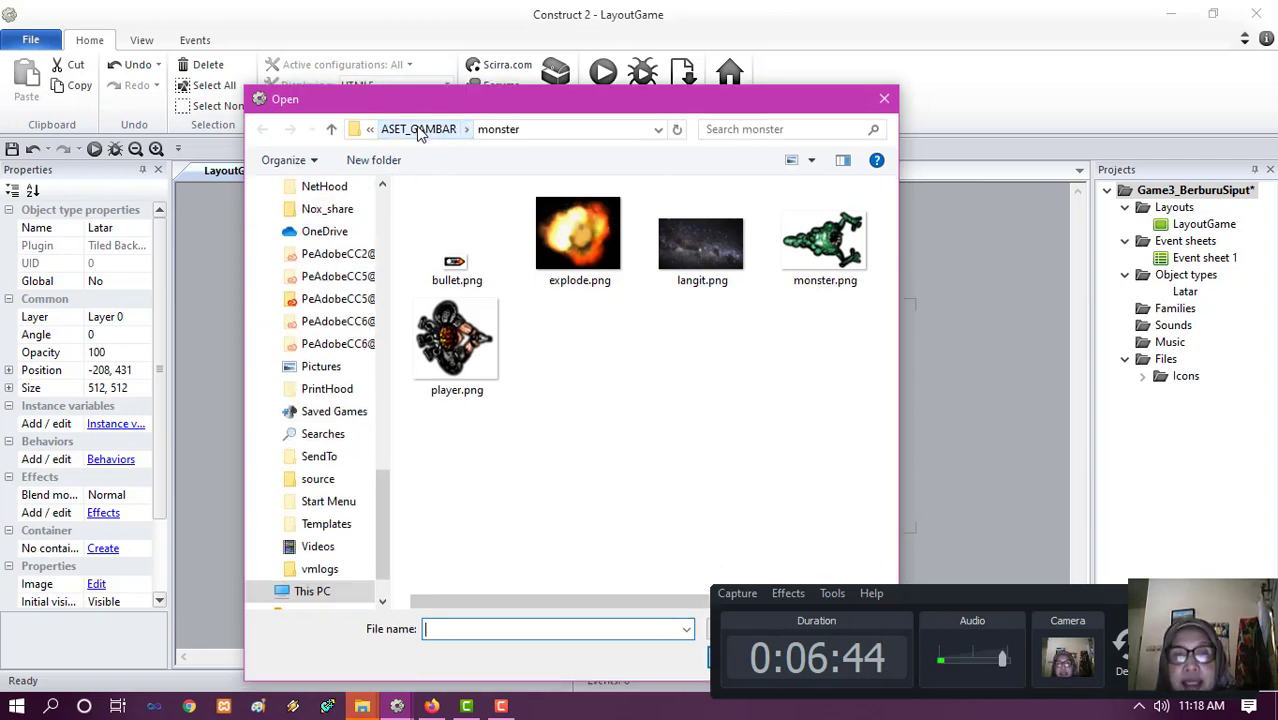
pyautogui.click(419, 130)
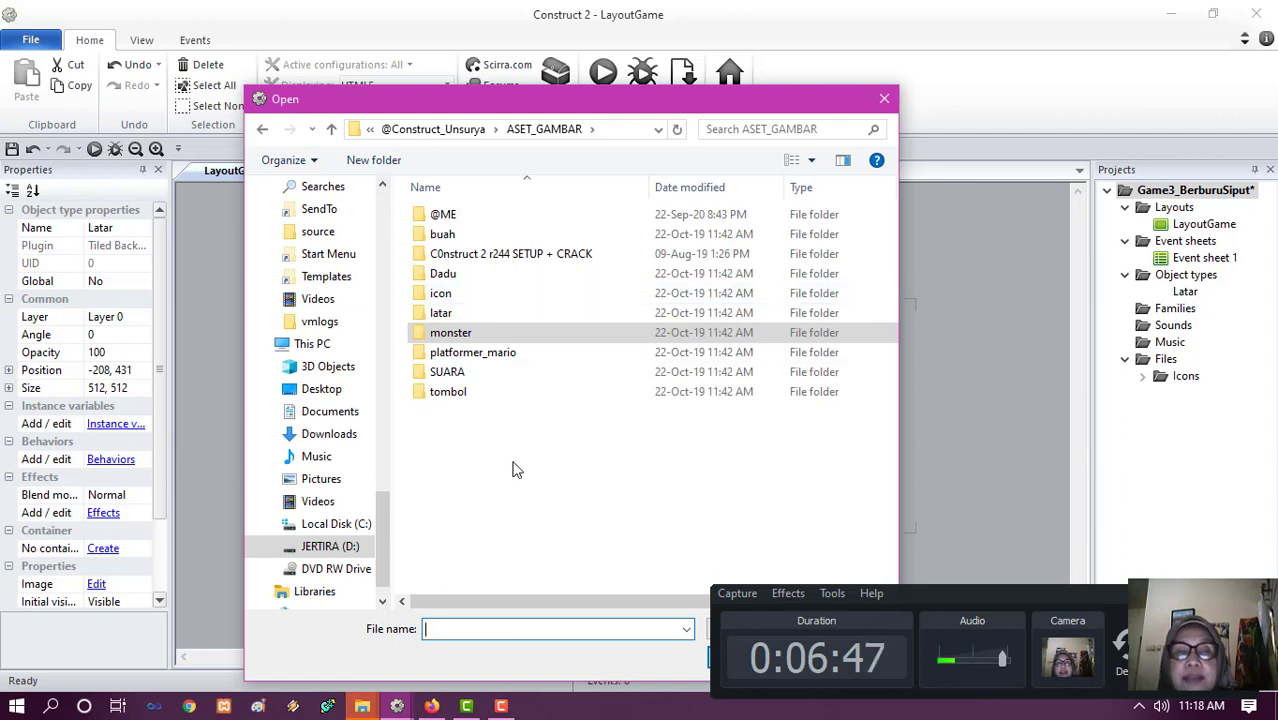
pyautogui.doubleClick(417, 316)
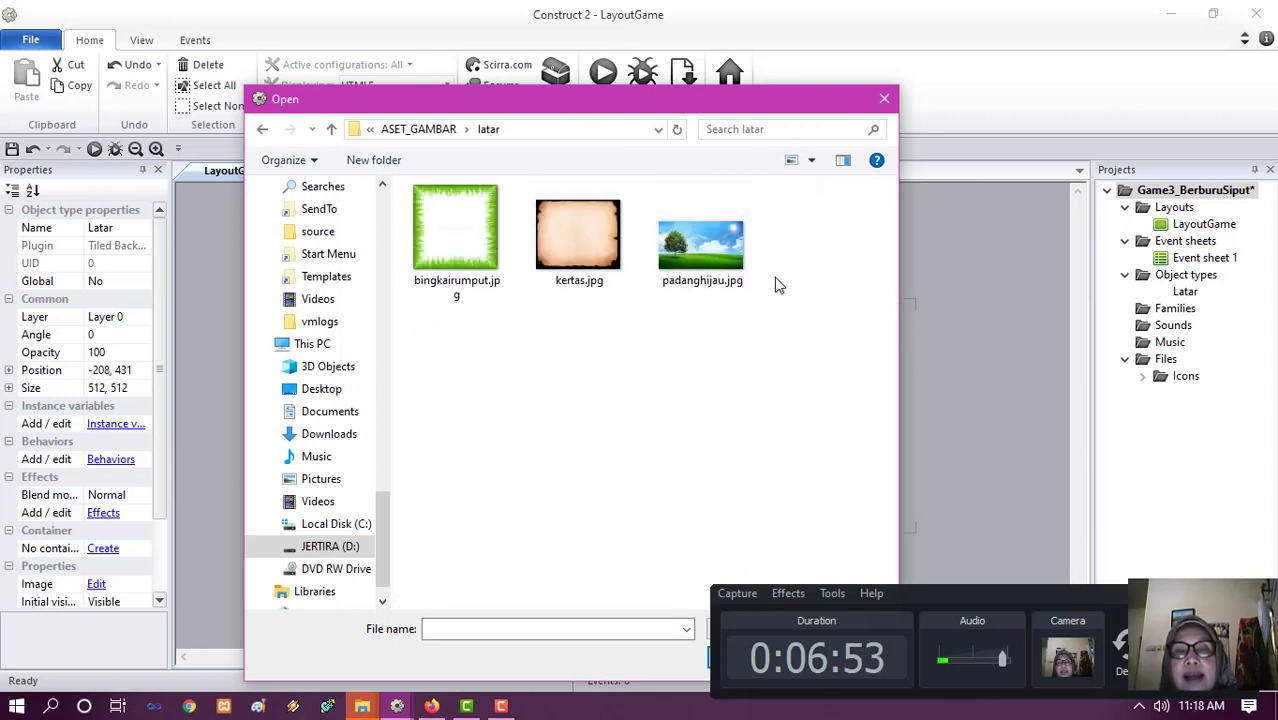
pyautogui.click(417, 132)
pyautogui.click(506, 358)
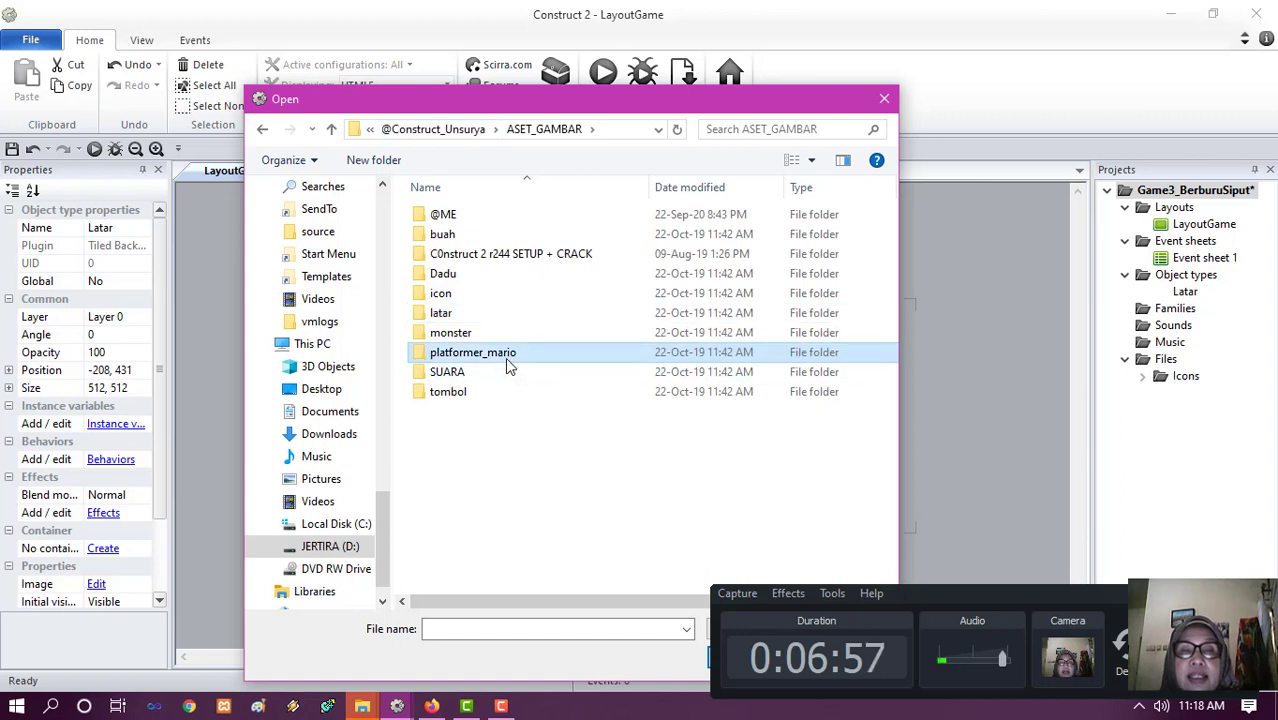
pyautogui.doubleClick(506, 358)
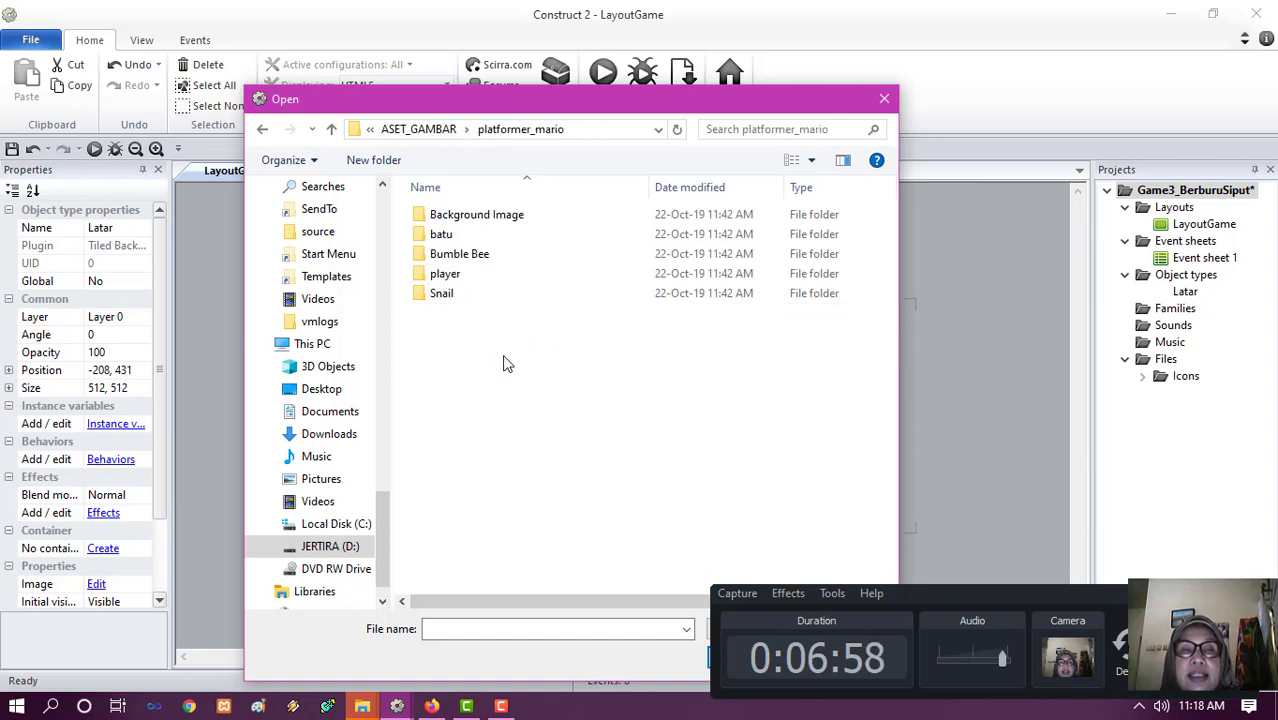
pyautogui.doubleClick(460, 216)
pyautogui.click(462, 230)
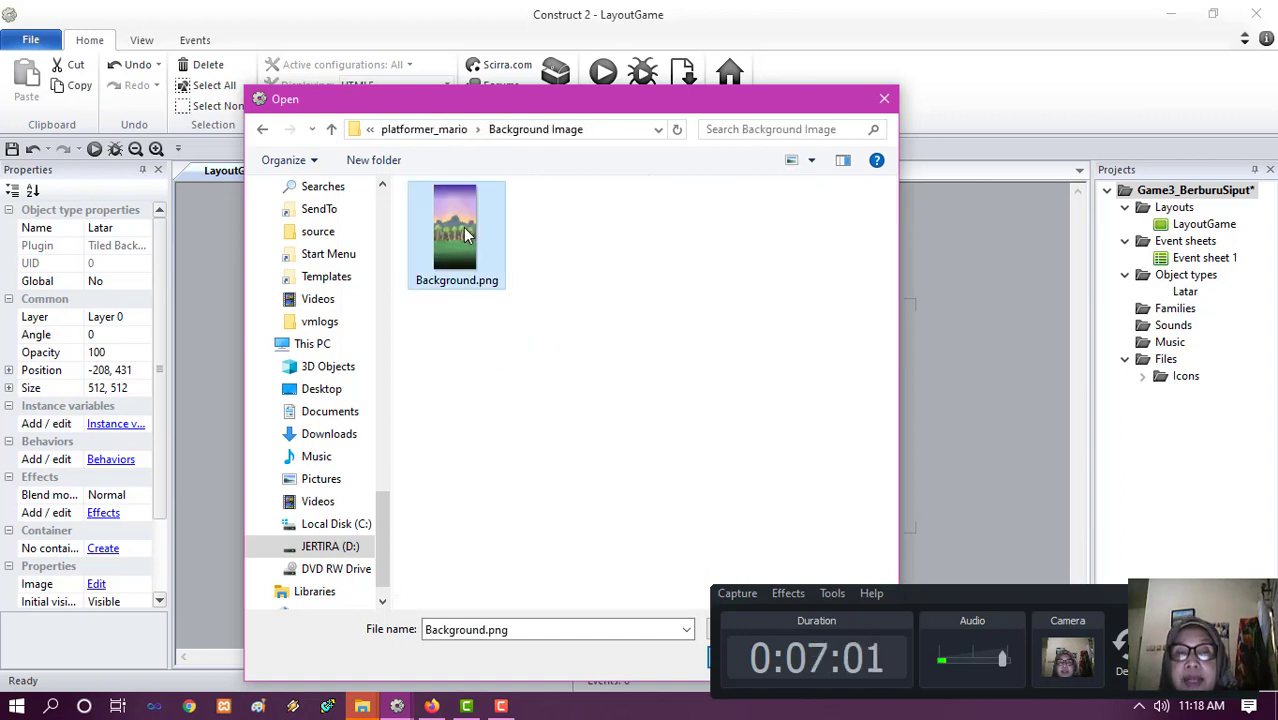
pyautogui.moveTo(711, 100); pyautogui.dragTo(599, 80)
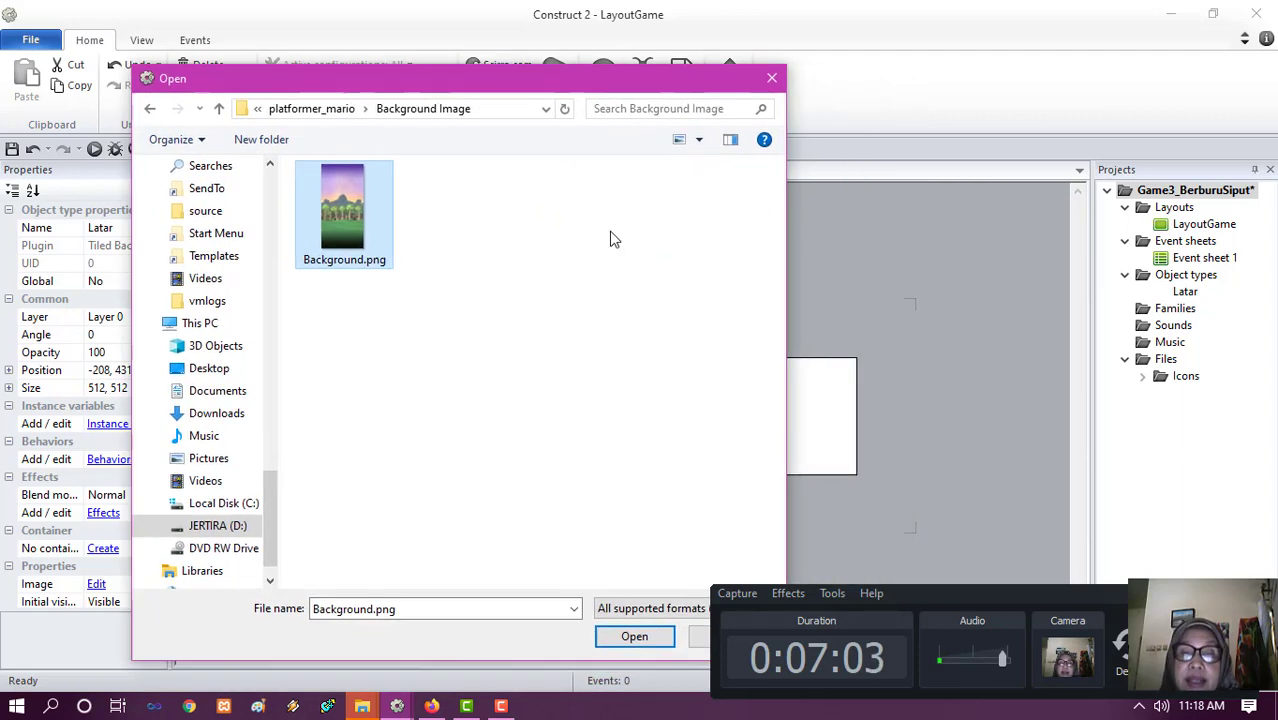
pyautogui.click(637, 645)
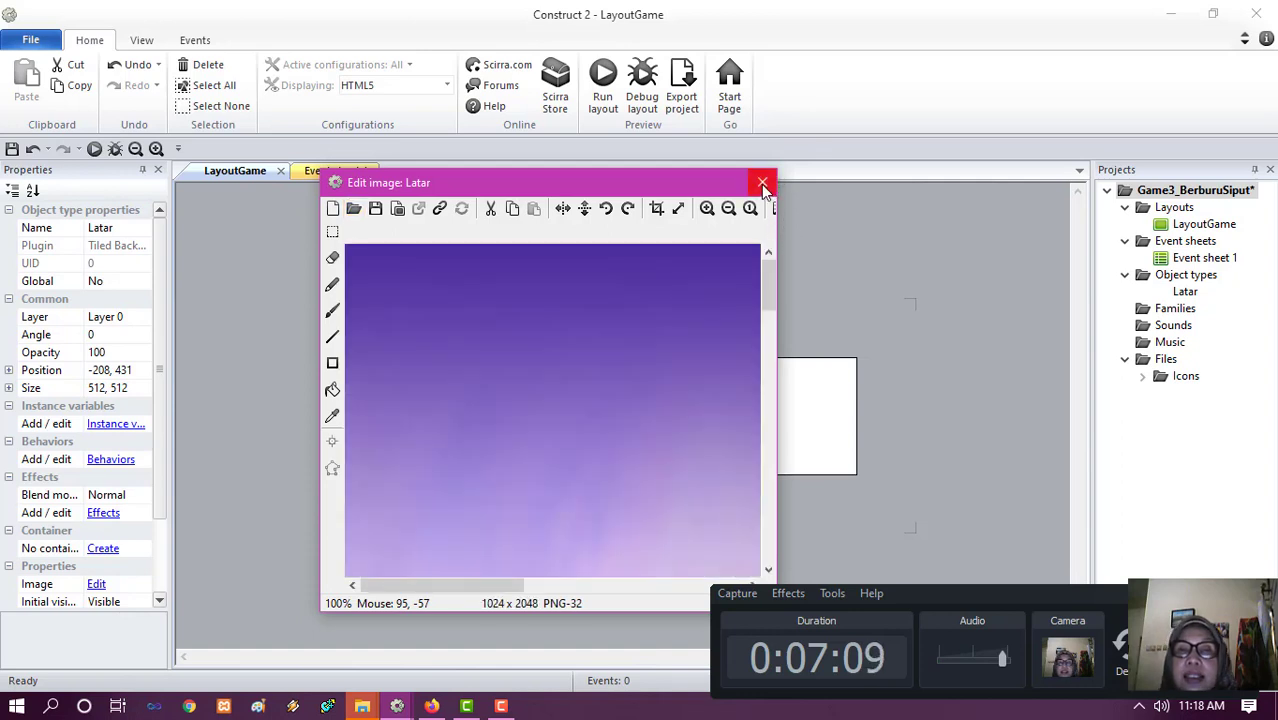
pyautogui.click(763, 184)
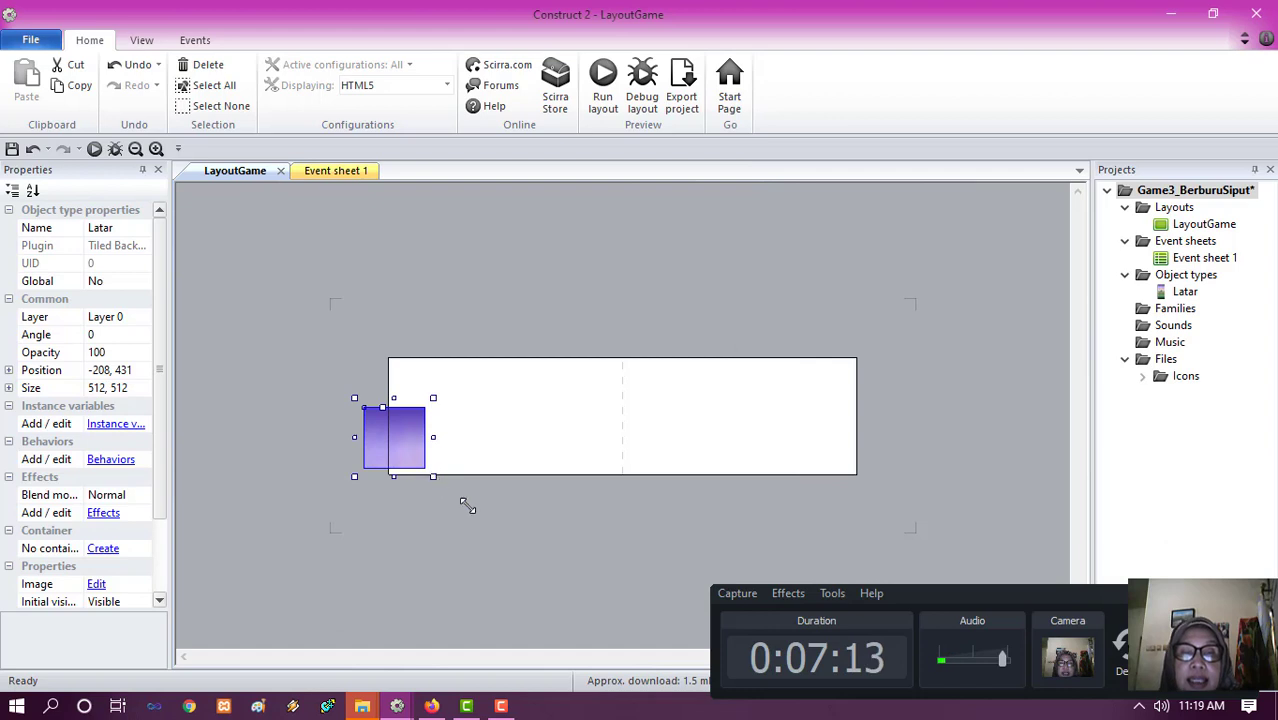
# - Resize Latar to about 4112 x 1480 and position it at about -64, -465 so it covers the whole layout
pyautogui.moveTo(467, 507); pyautogui.dragTo(827, 602)
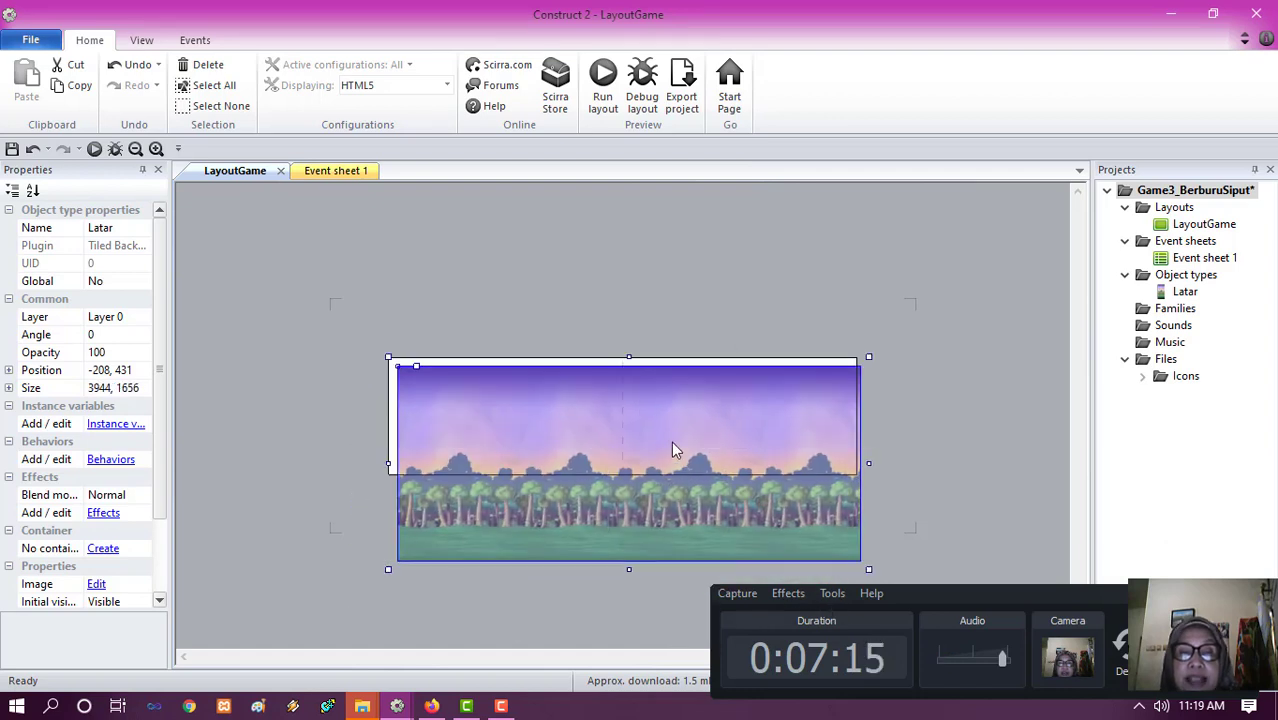
pyautogui.moveTo(671, 449); pyautogui.dragTo(656, 398)
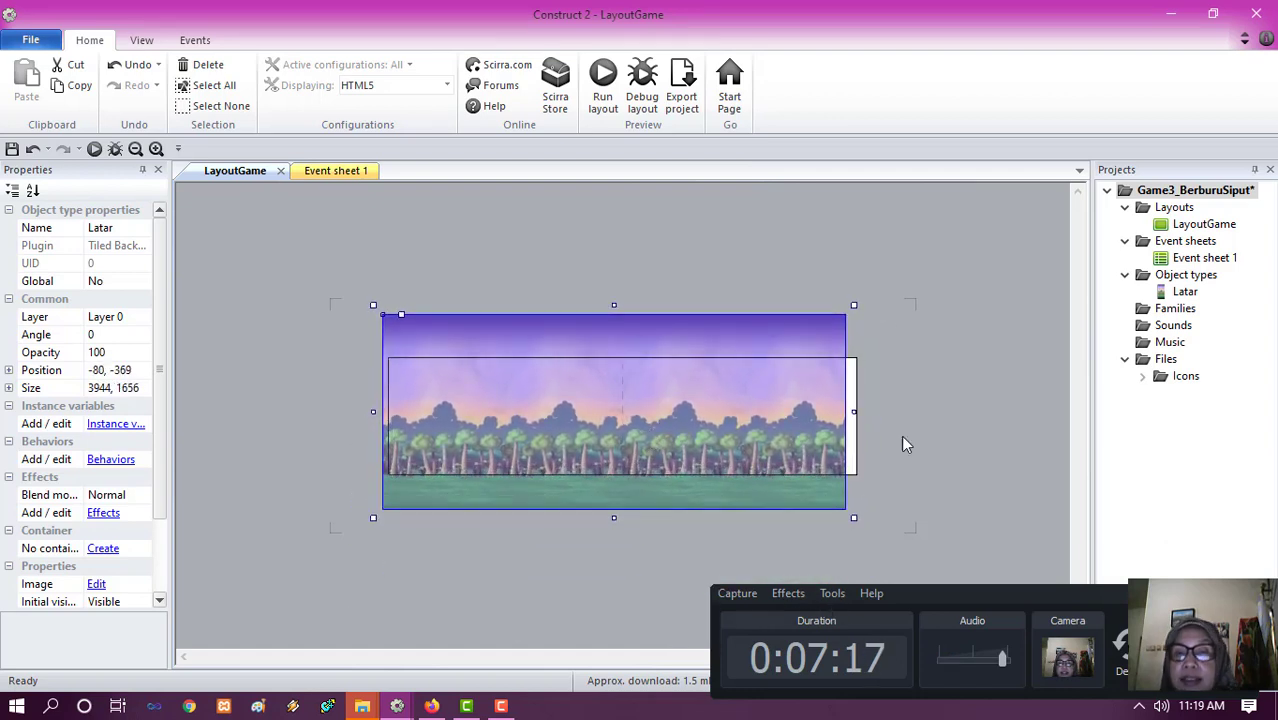
pyautogui.moveTo(855, 410); pyautogui.dragTo(891, 411)
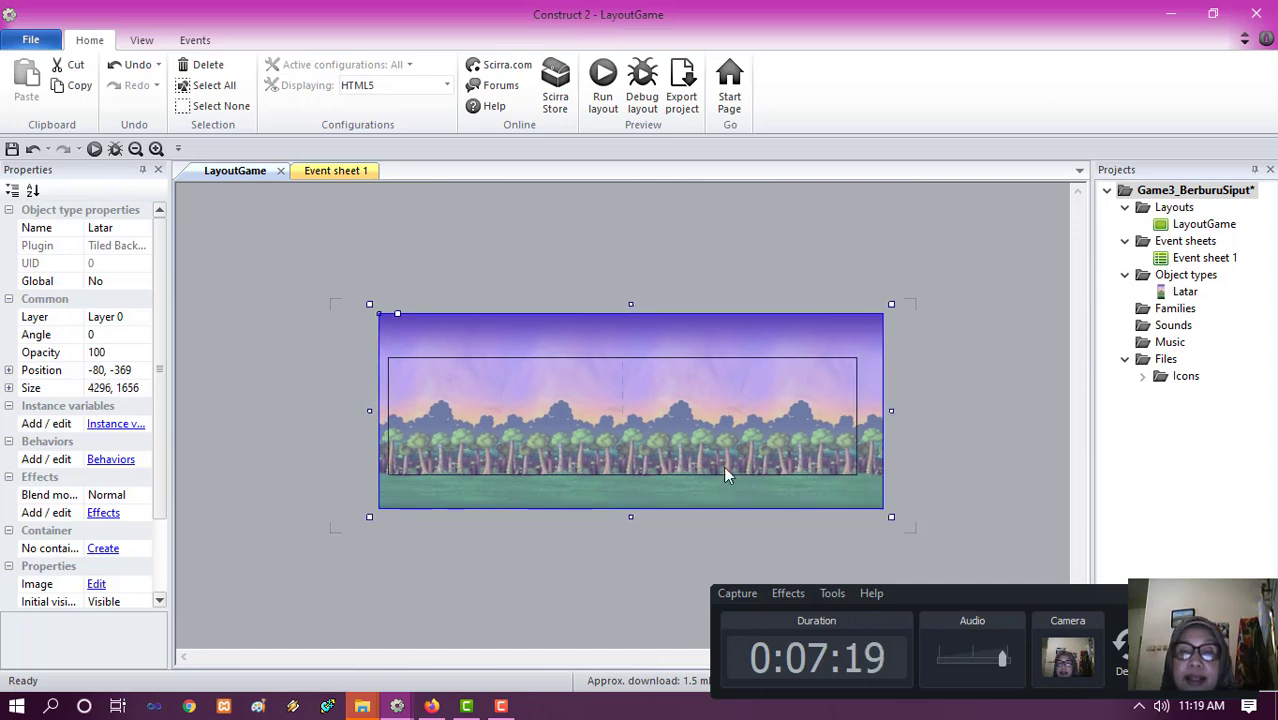
pyautogui.moveTo(629, 515); pyautogui.dragTo(629, 484)
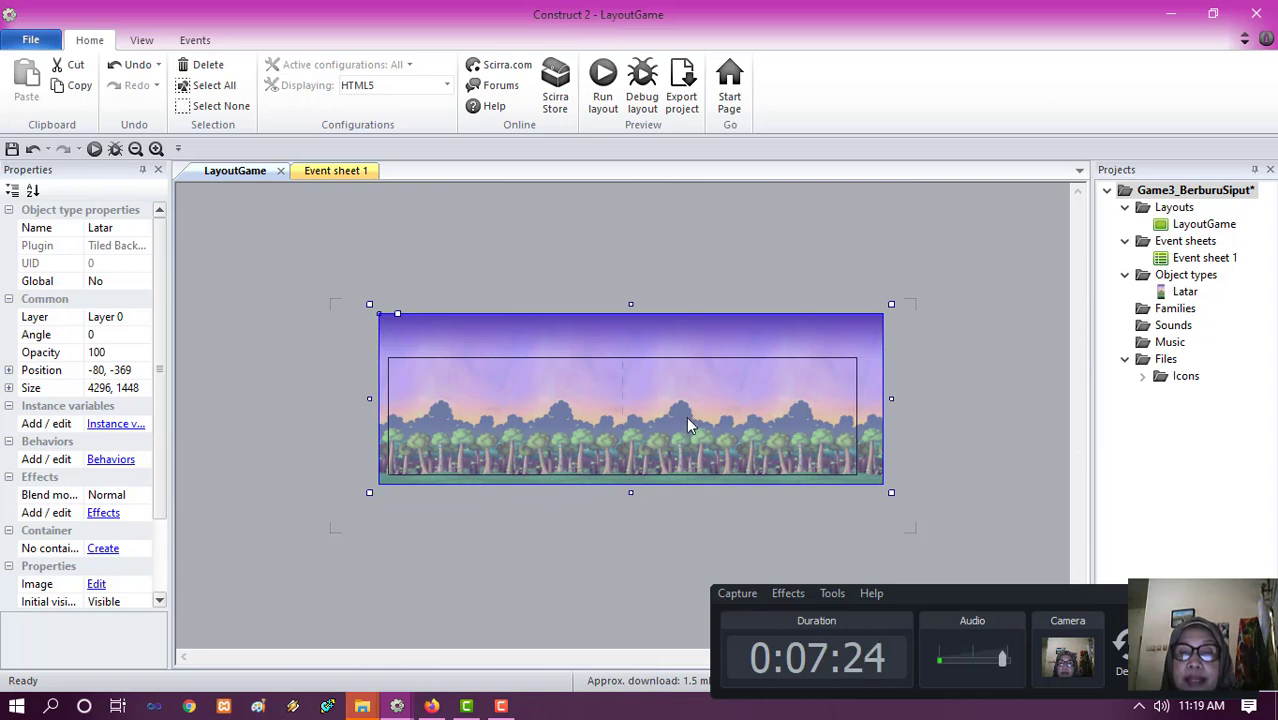
pyautogui.moveTo(686, 416); pyautogui.dragTo(681, 410)
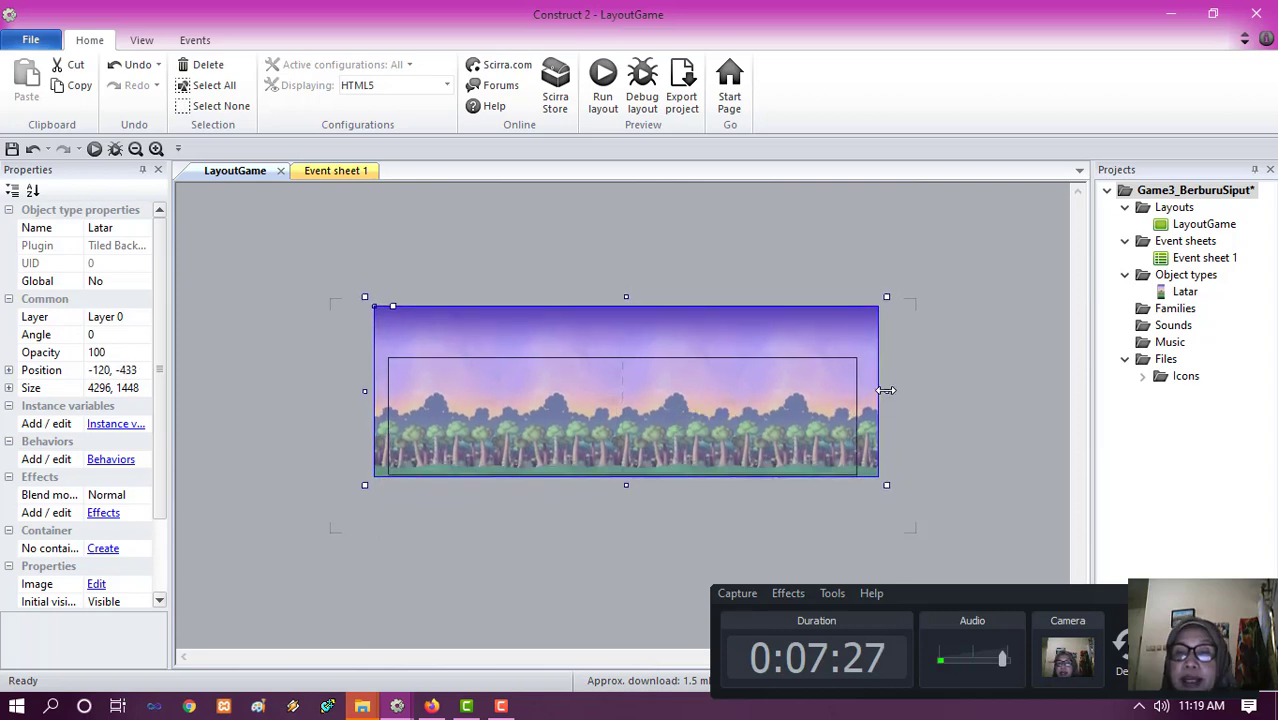
pyautogui.moveTo(886, 390); pyautogui.dragTo(871, 390)
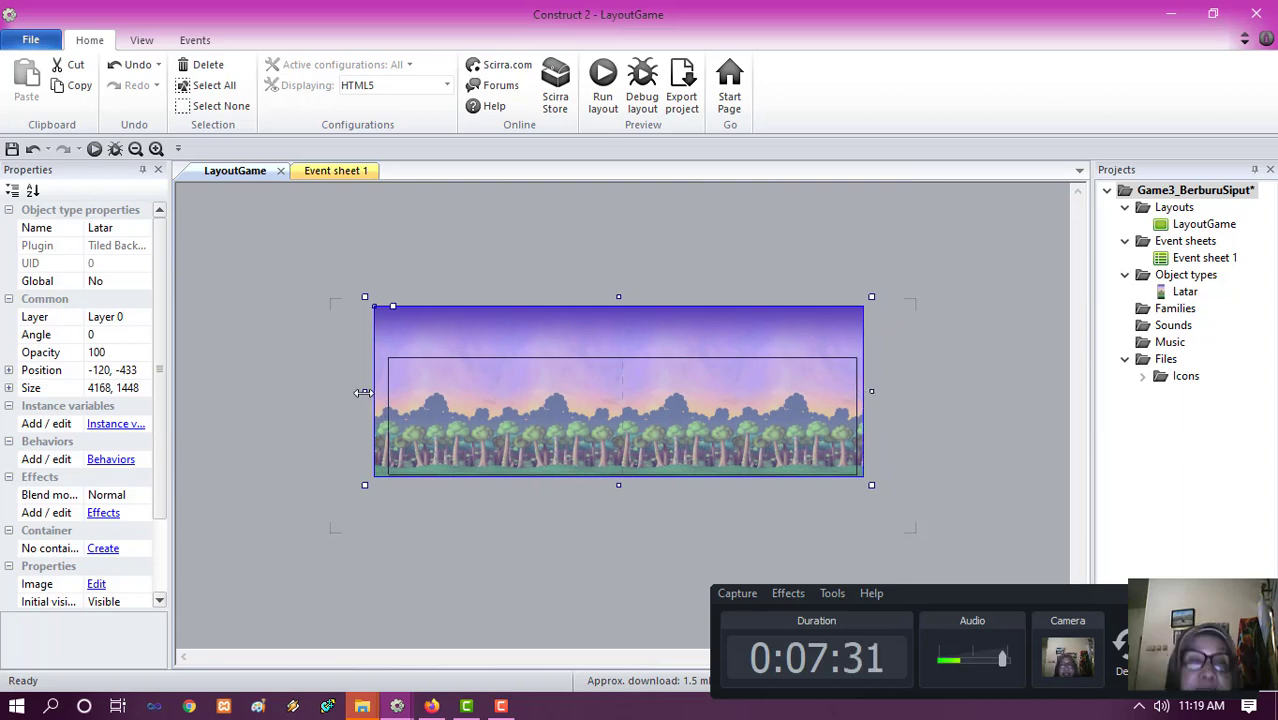
pyautogui.moveTo(363, 393); pyautogui.dragTo(370, 393)
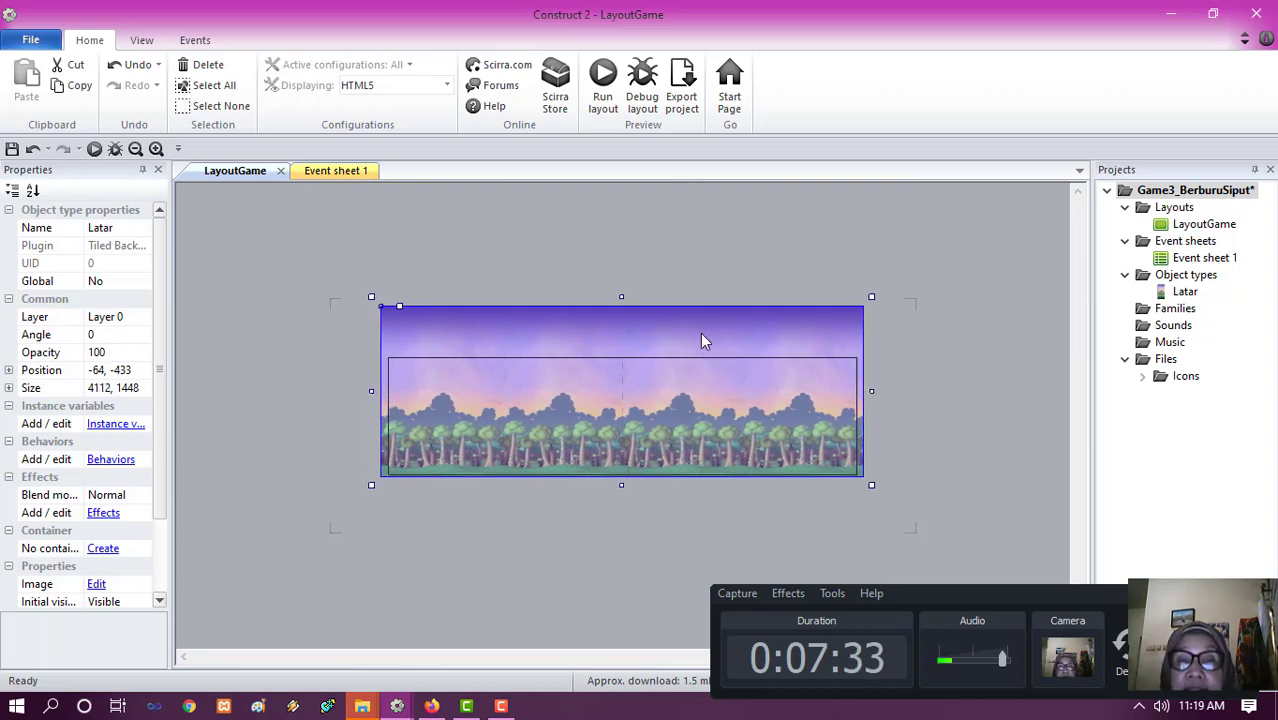
pyautogui.moveTo(621, 296)
pyautogui.mouseDown()
pyautogui.moveTo(621, 342)
pyautogui.moveTo(630, 293)
pyautogui.mouseUp()
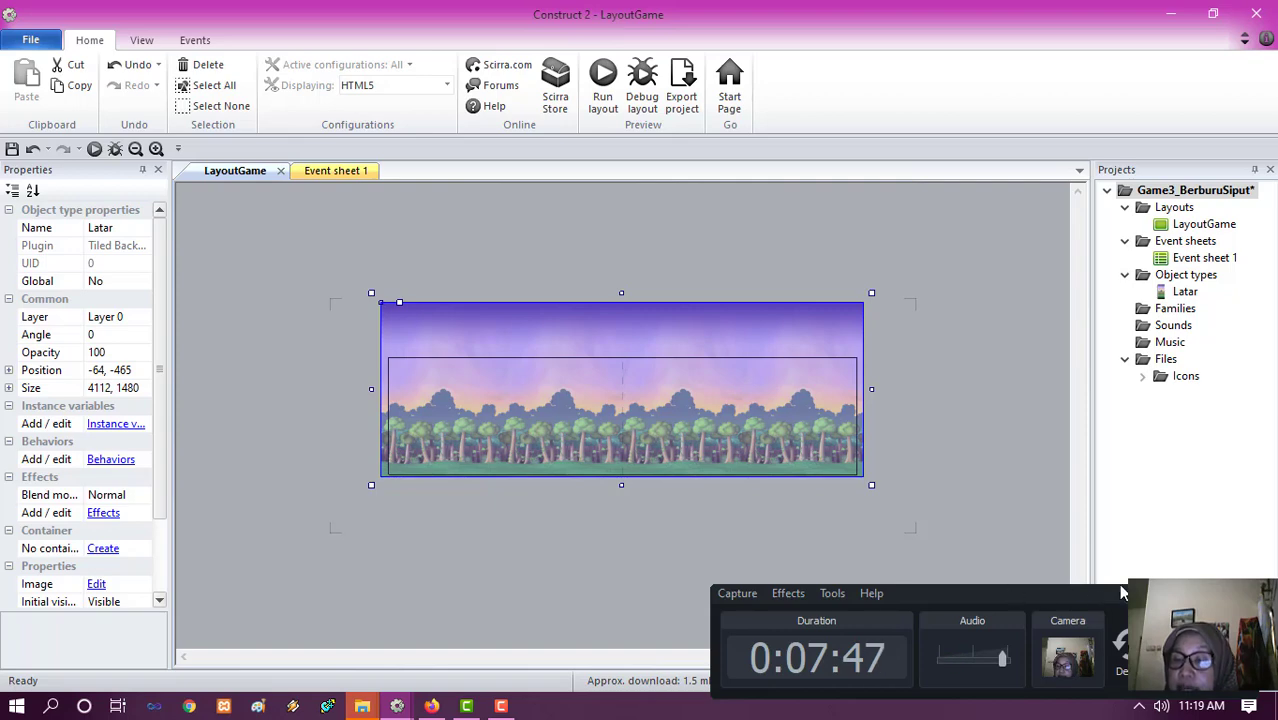
# - Show the layout's layers and rename Layer 0 as Latar
pyautogui.moveTo(1031, 688); pyautogui.dragTo(938, 682)
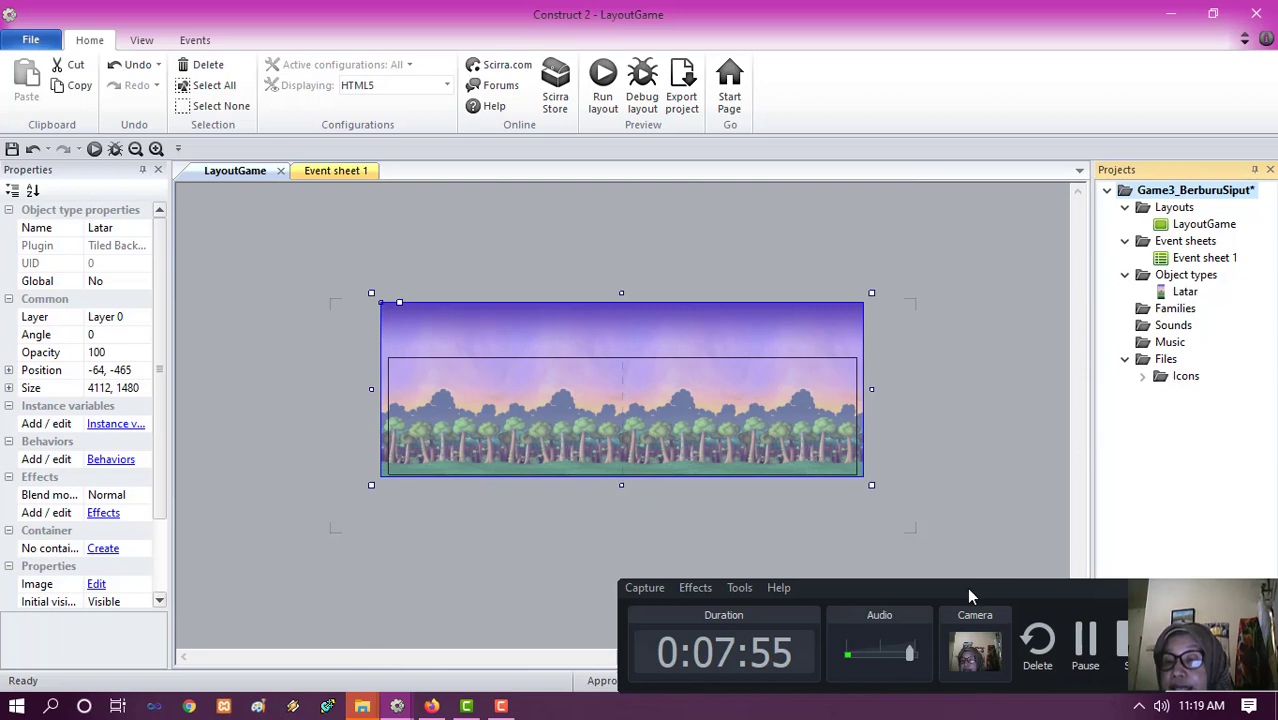
pyautogui.moveTo(966, 587); pyautogui.dragTo(847, 584)
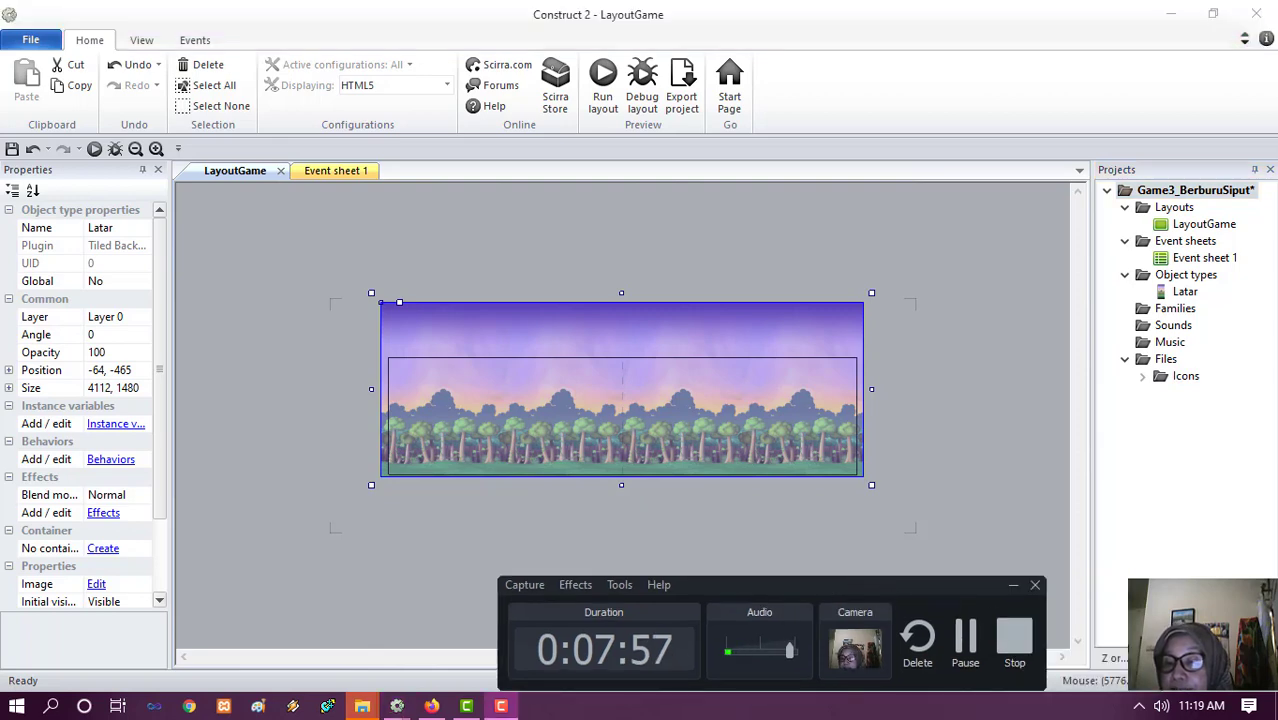
pyautogui.click(1160, 658)
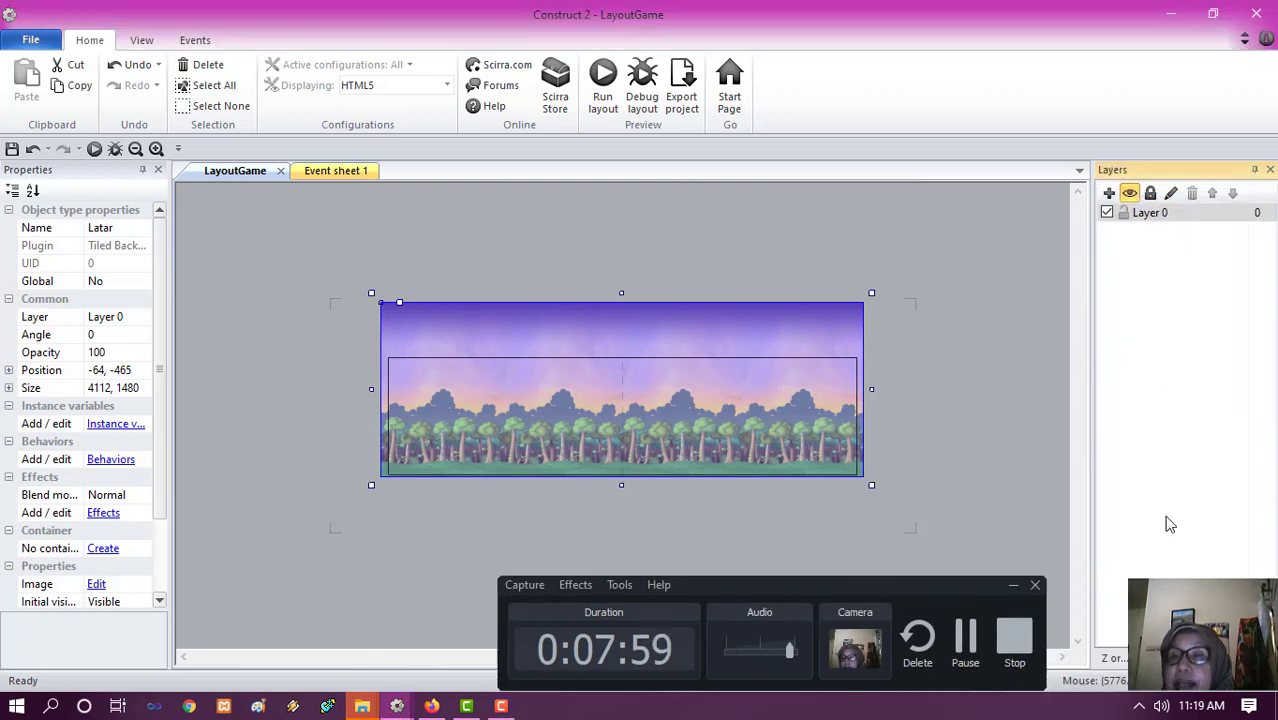
pyautogui.click(1170, 216)
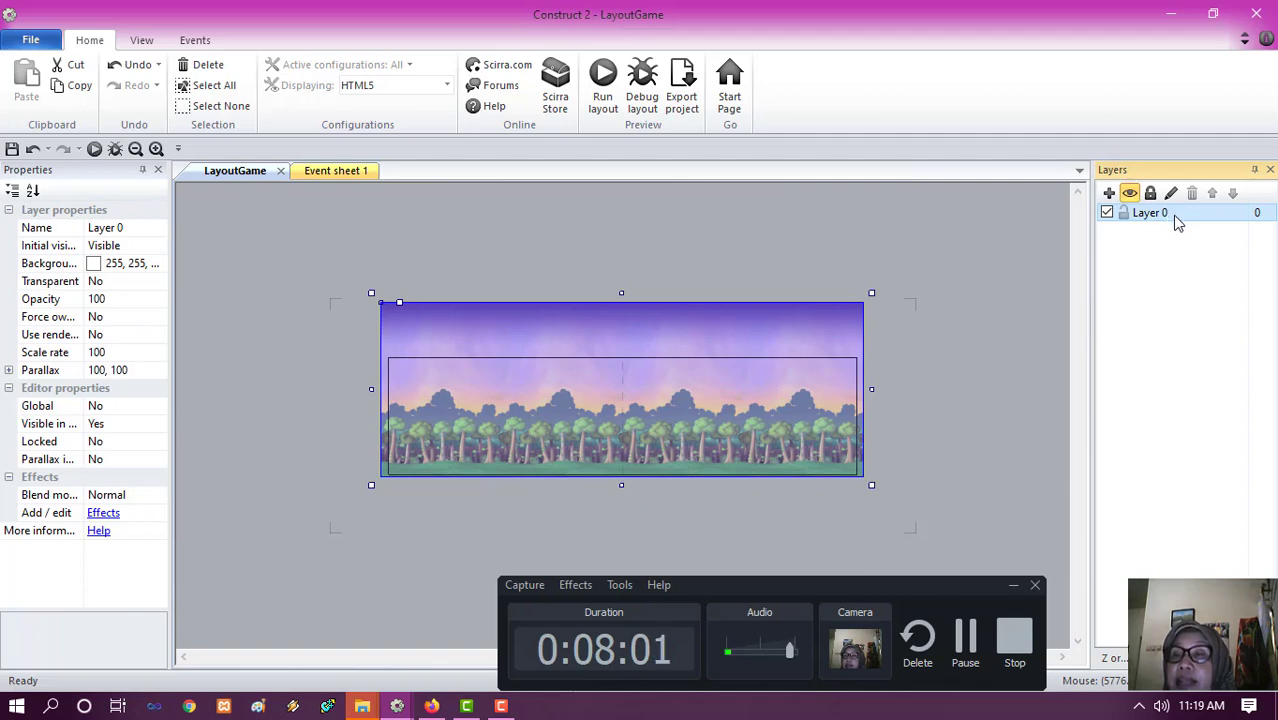
pyautogui.rightClick(1176, 218)
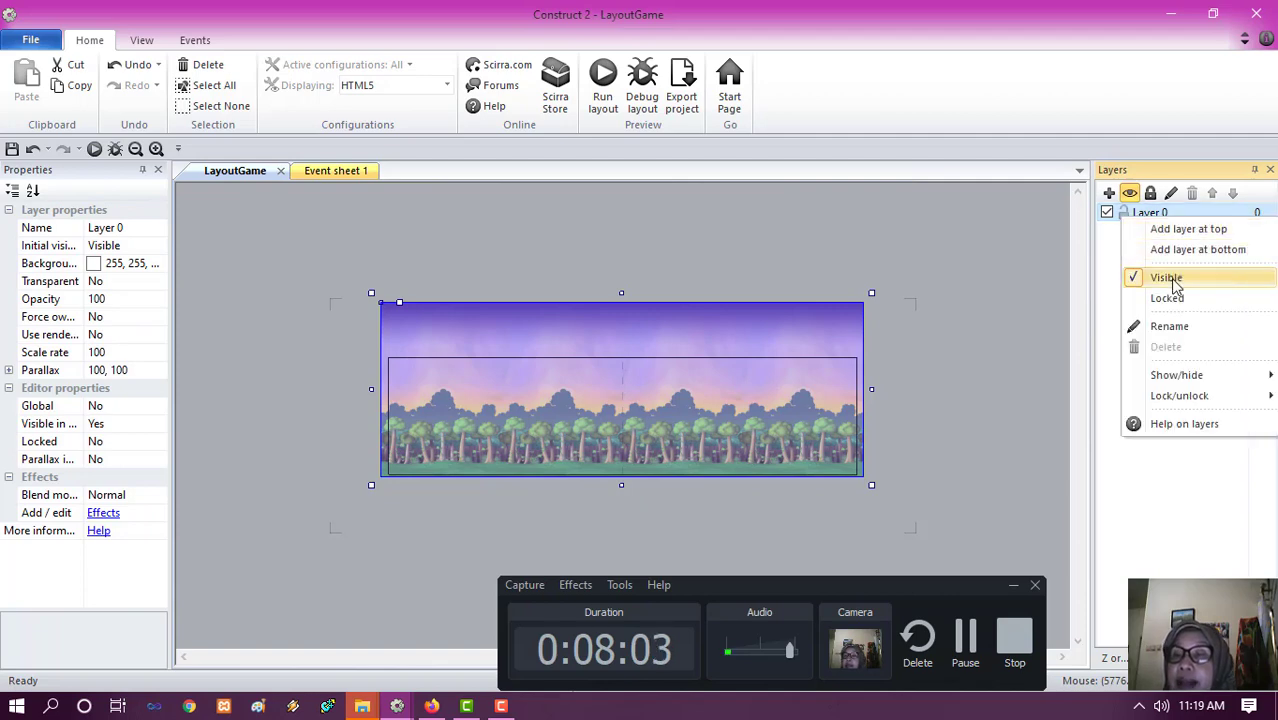
pyautogui.click(1169, 327)
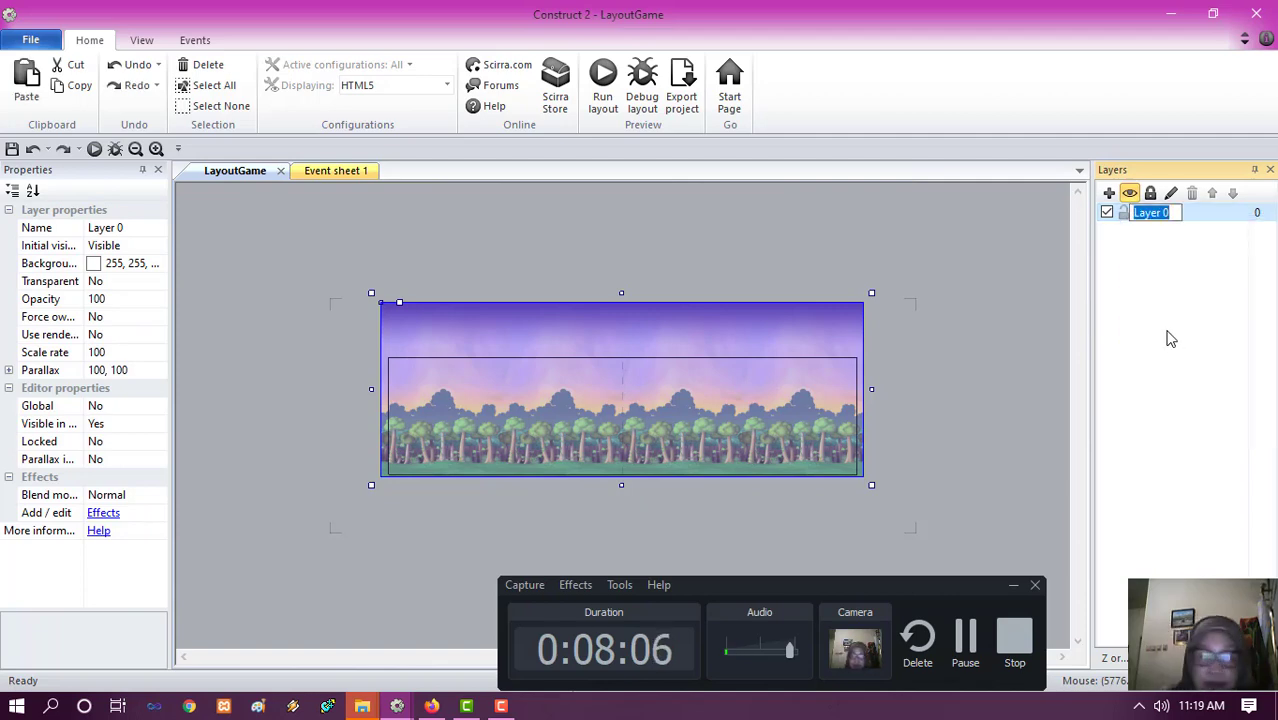
pyautogui.write('Latar')
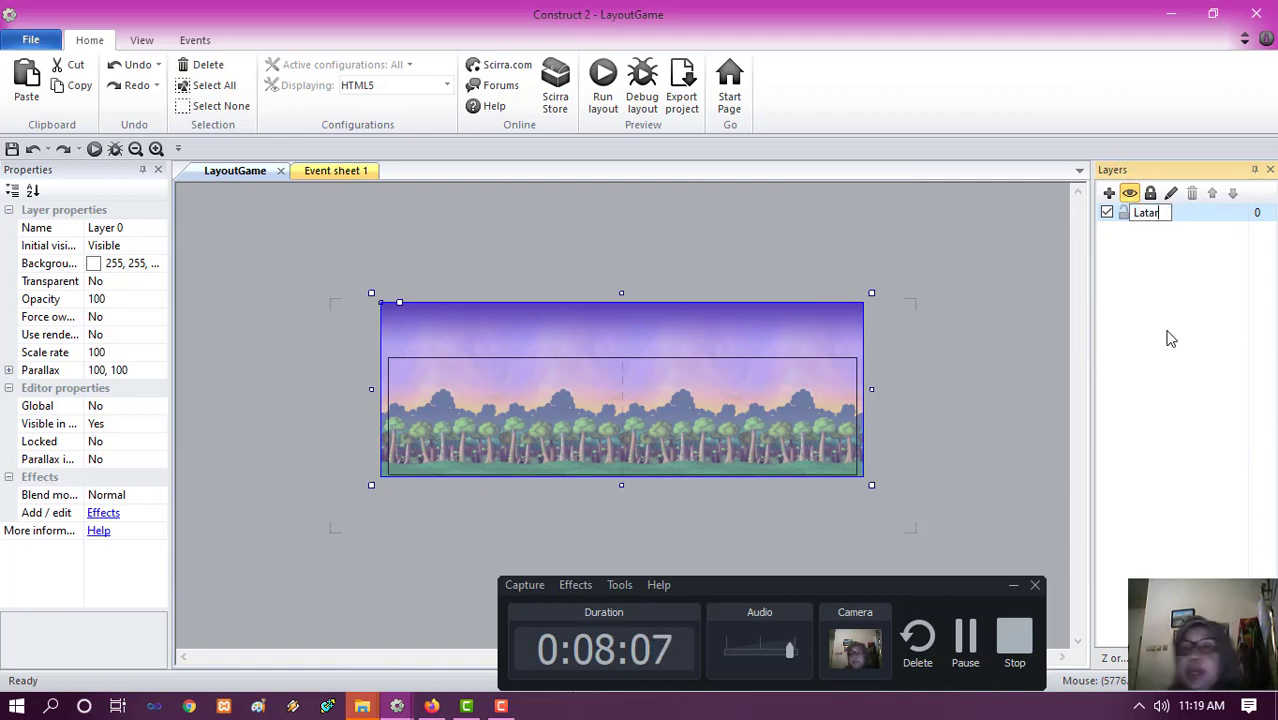
pyautogui.press('Return')
# - Add a new layer above Latar and name it Game
pyautogui.click(1110, 194)
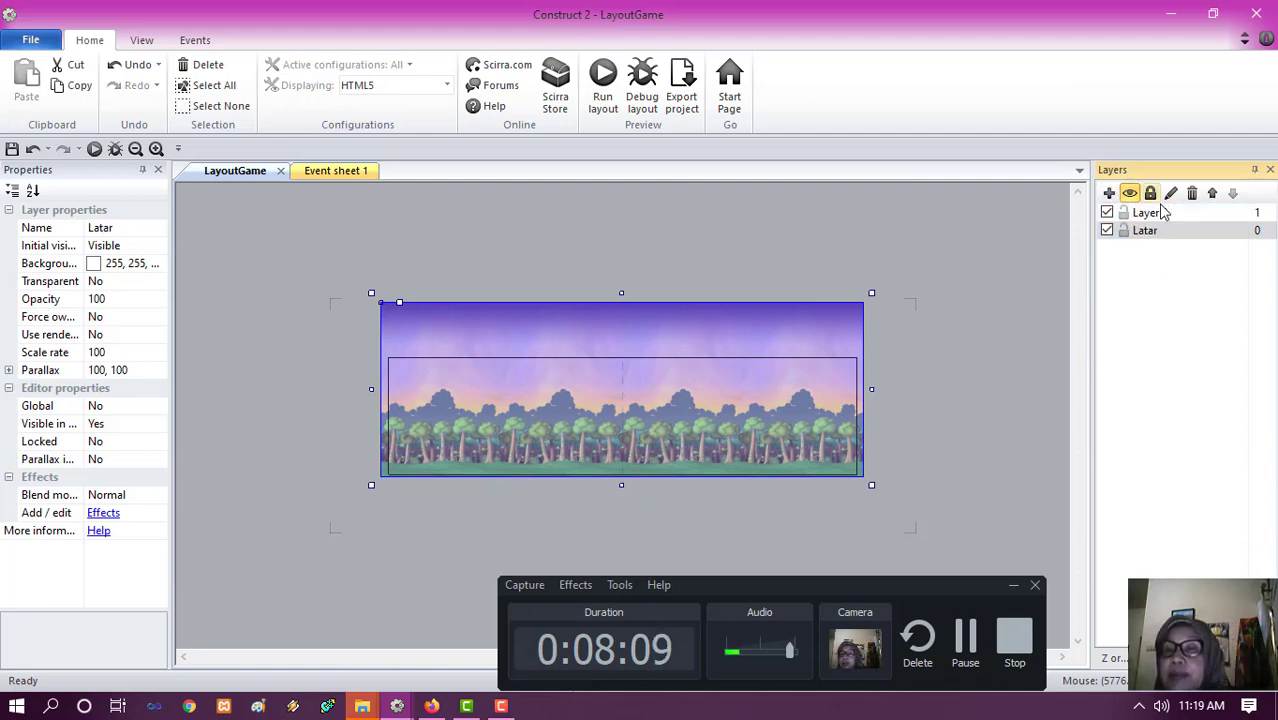
pyautogui.click(1143, 218)
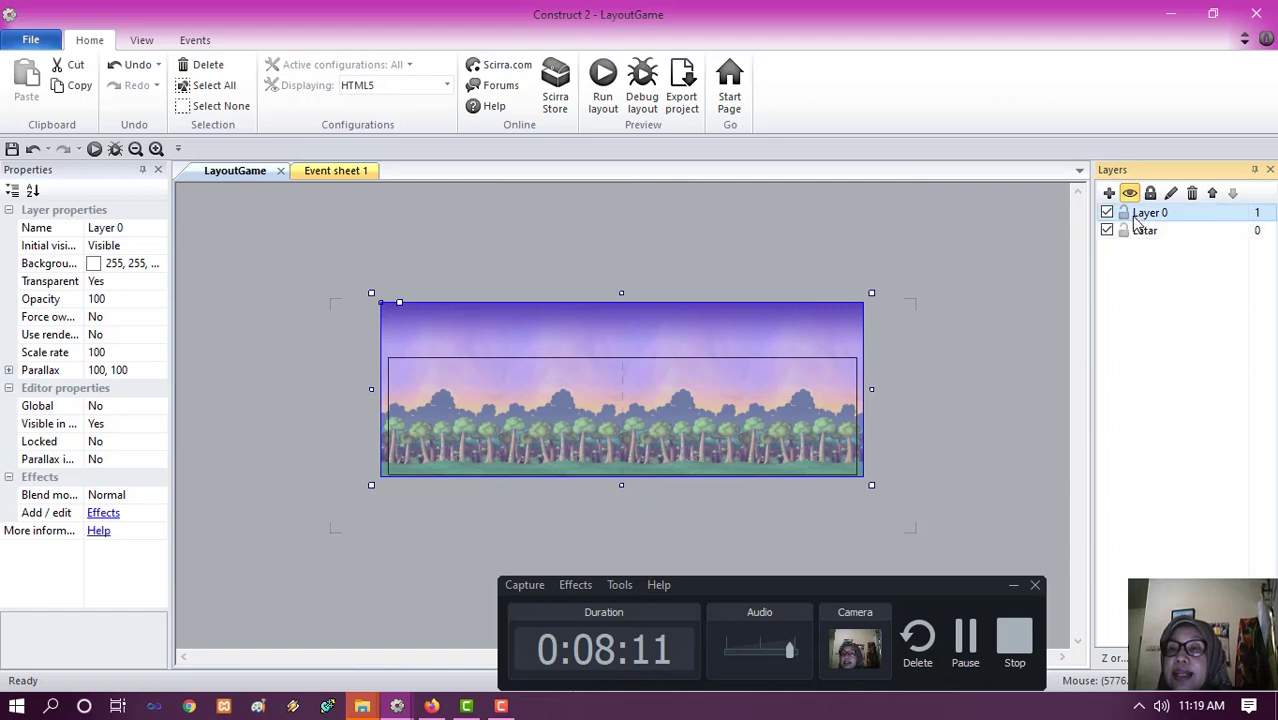
pyautogui.rightClick(1143, 218)
pyautogui.click(1196, 337)
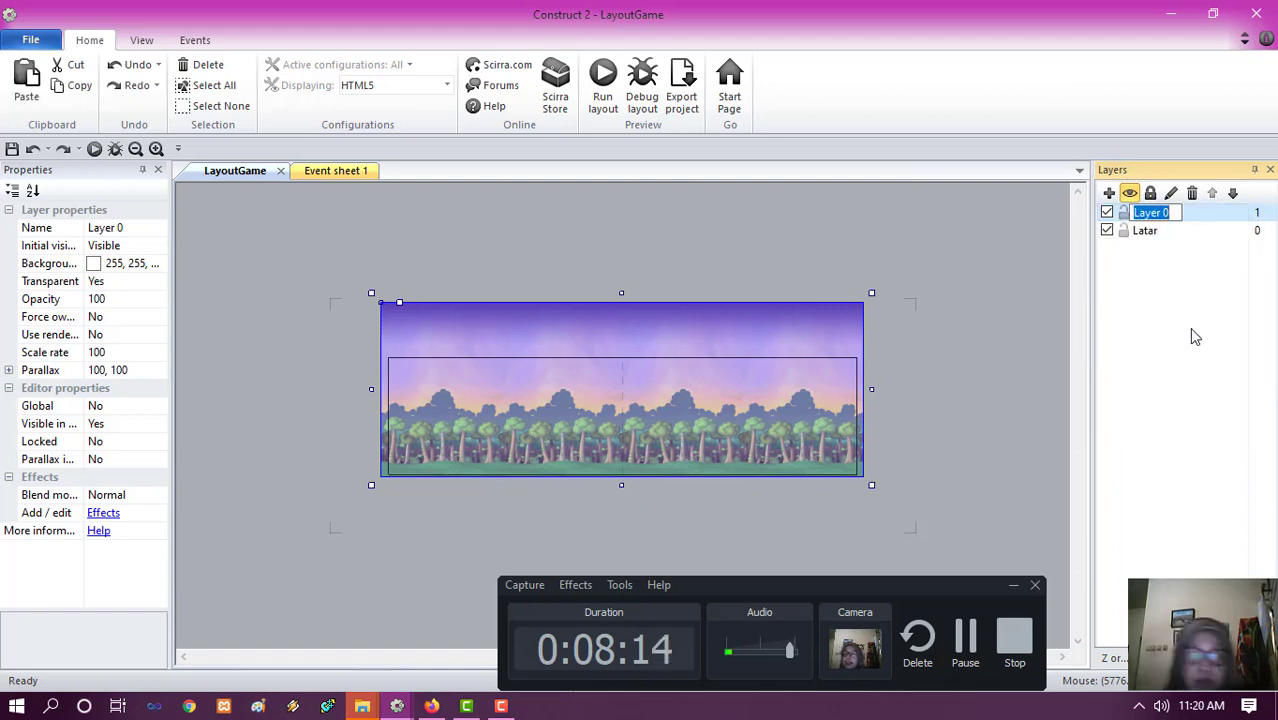
pyautogui.write('Ga')
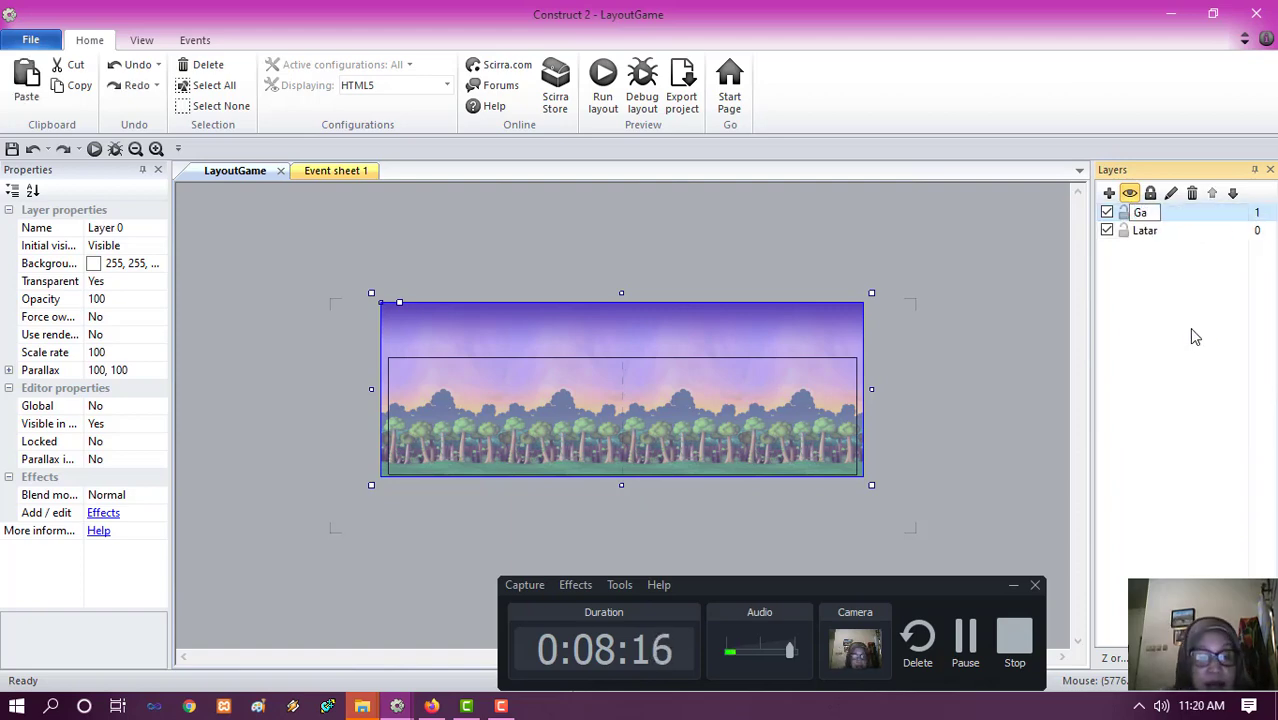
pyautogui.write('me')
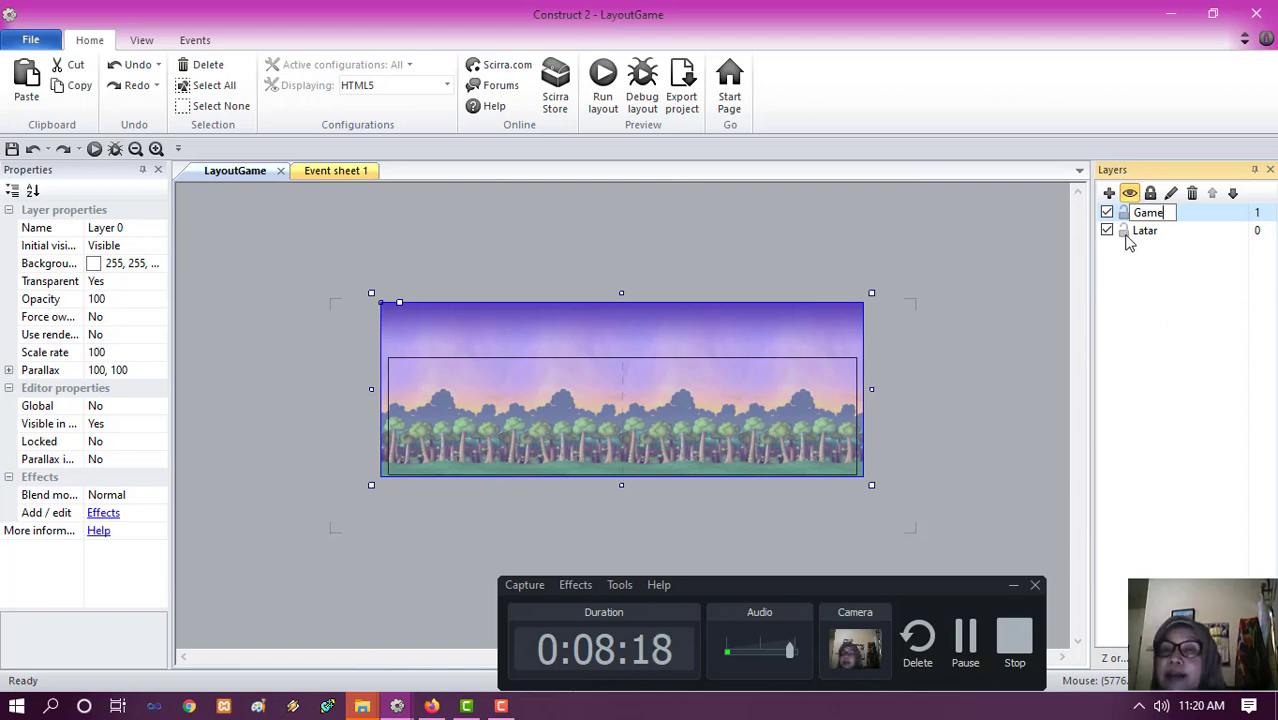
# - Add another layer above Game named Nilai, and make Game the active layer
pyautogui.click(1109, 193)
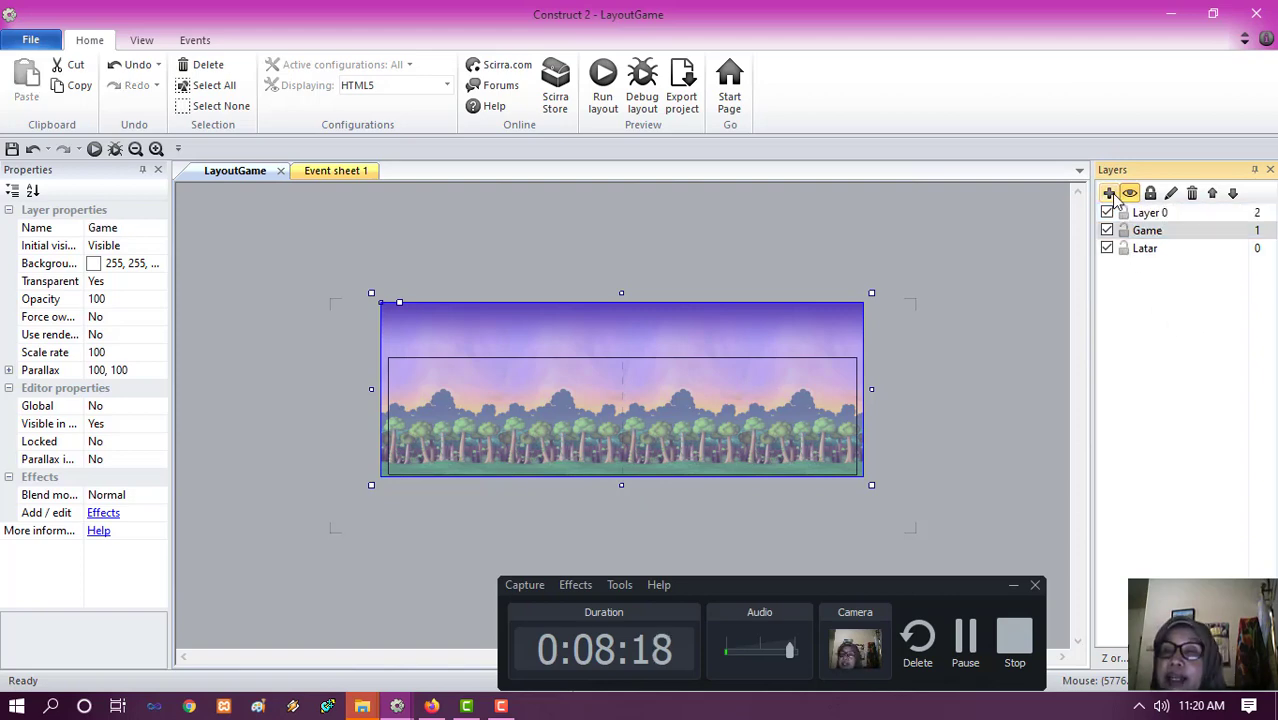
pyautogui.click(1174, 217)
pyautogui.rightClick(1178, 220)
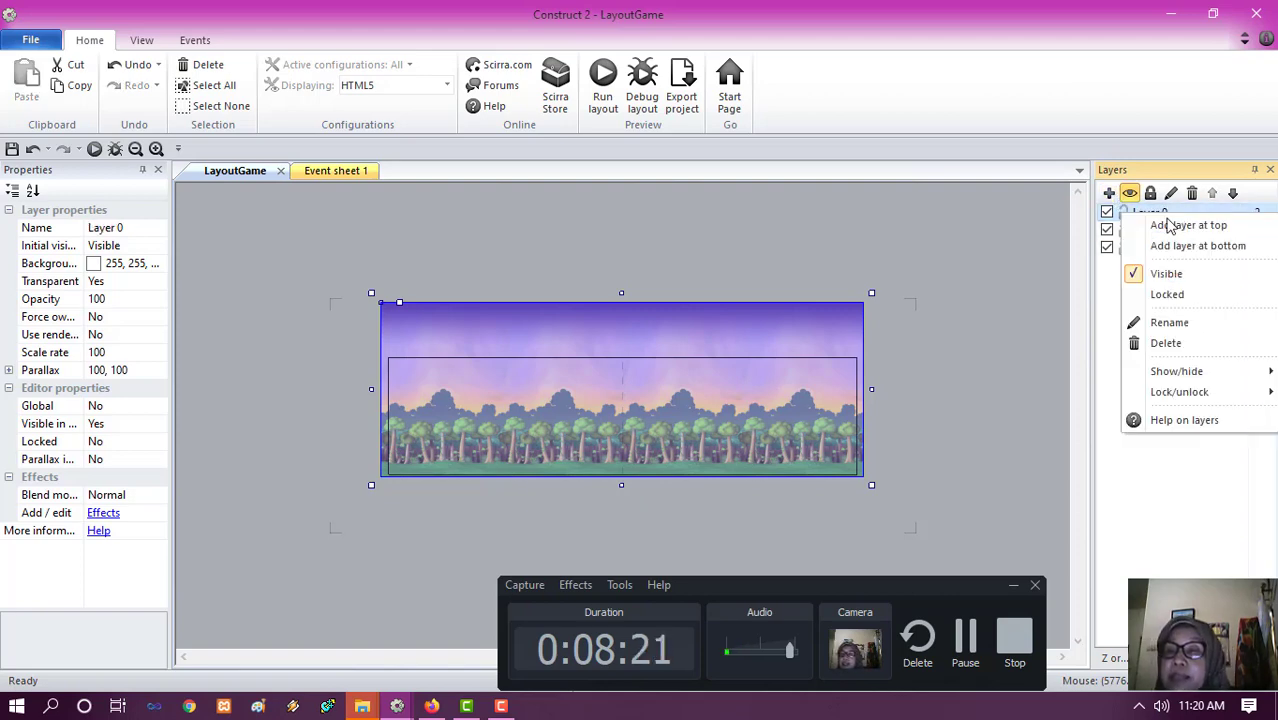
pyautogui.click(1185, 330)
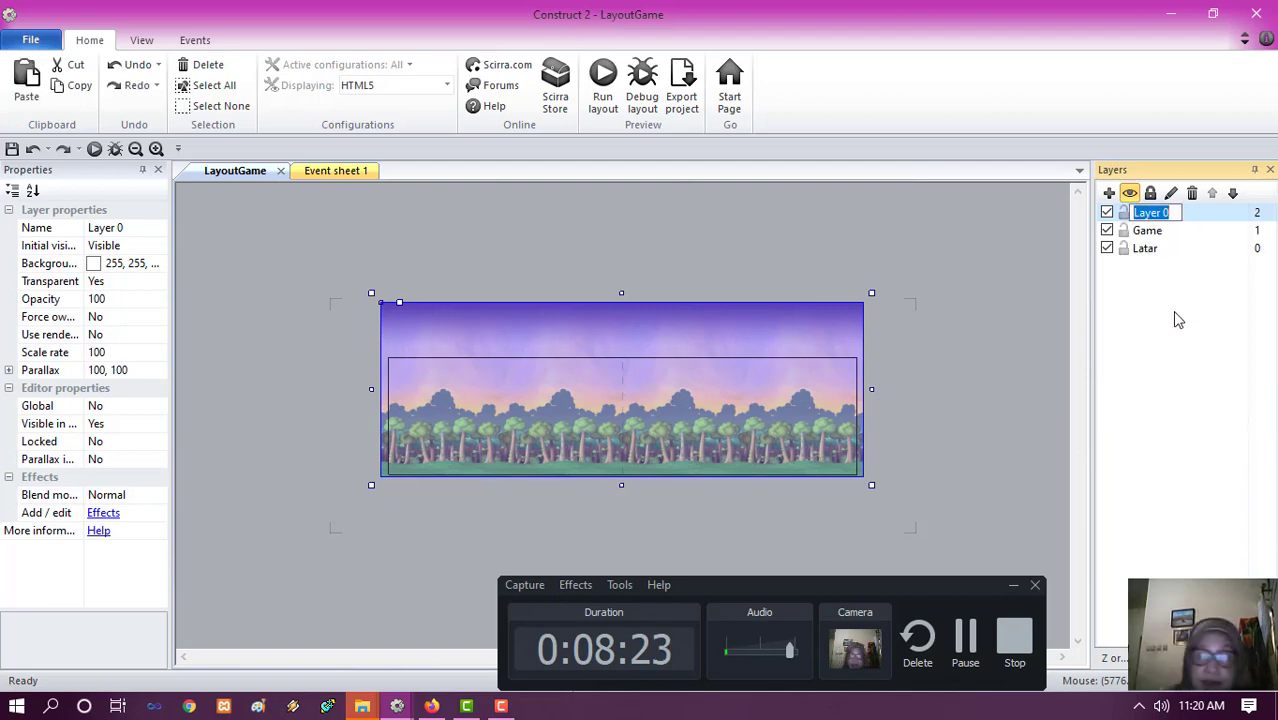
pyautogui.write('Nilai')
pyautogui.press('Return')
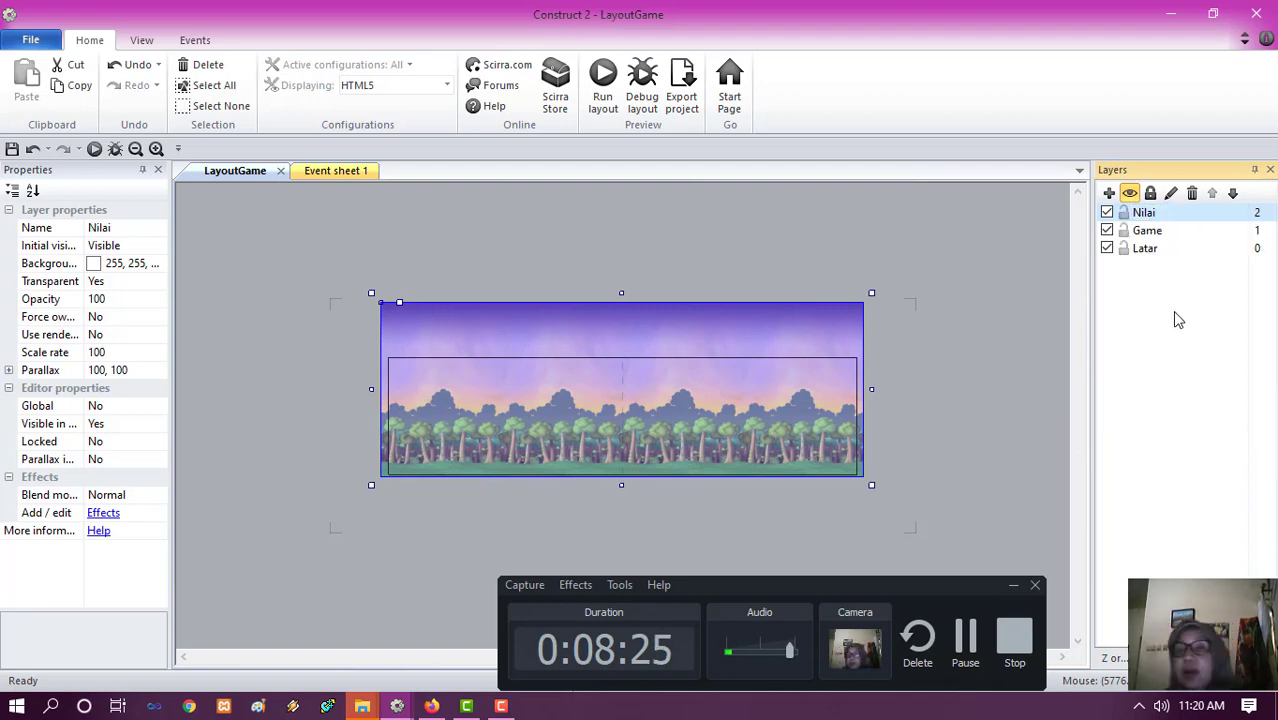
pyautogui.click(1158, 234)
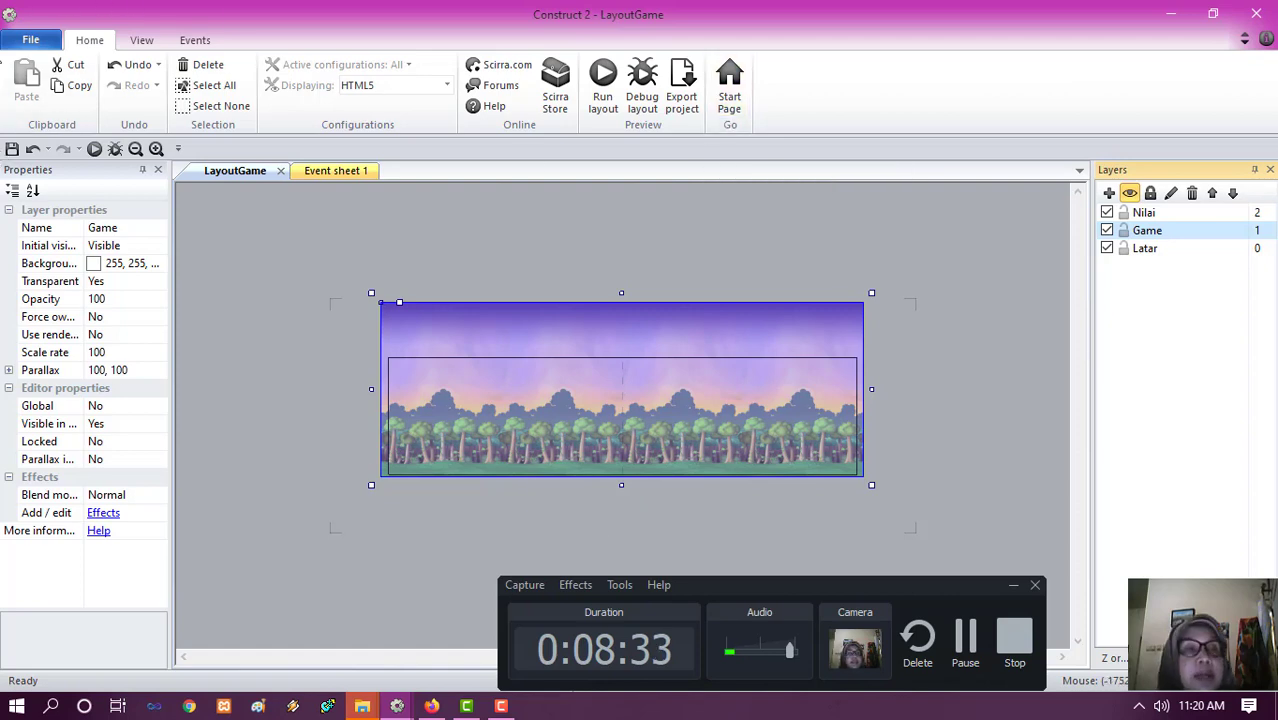
pyautogui.click(30, 40)
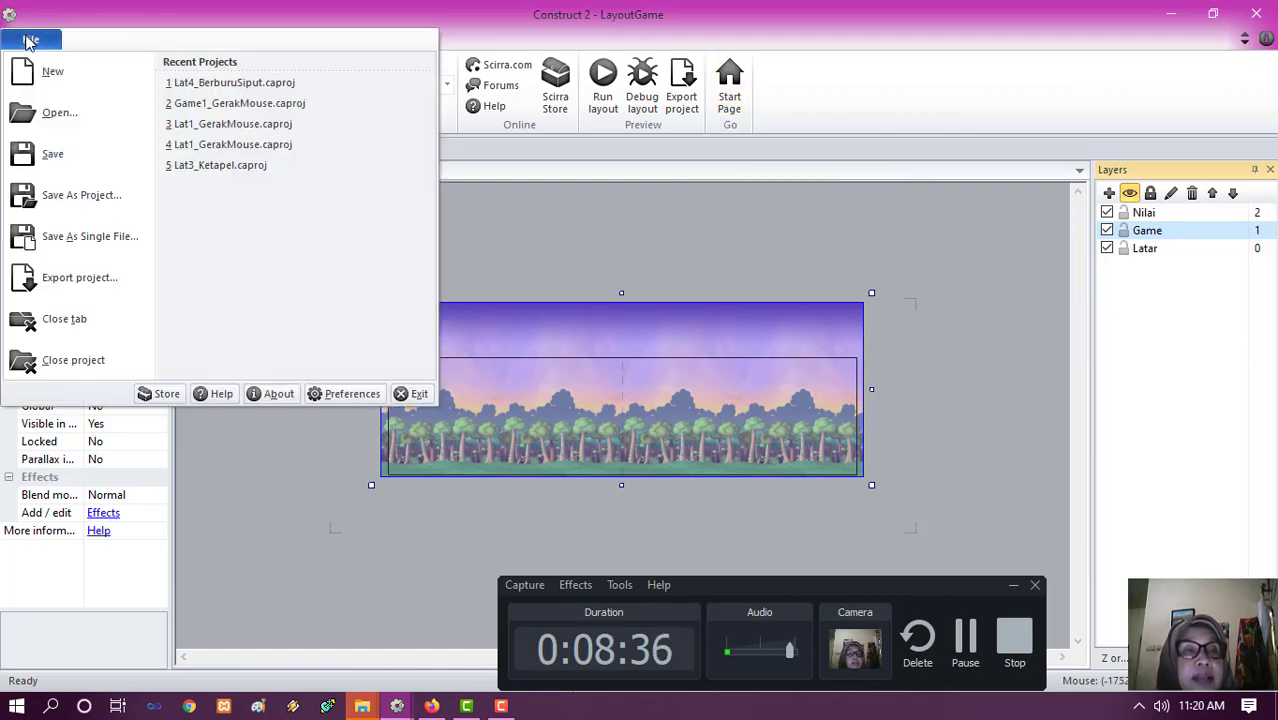
pyautogui.click(92, 197)
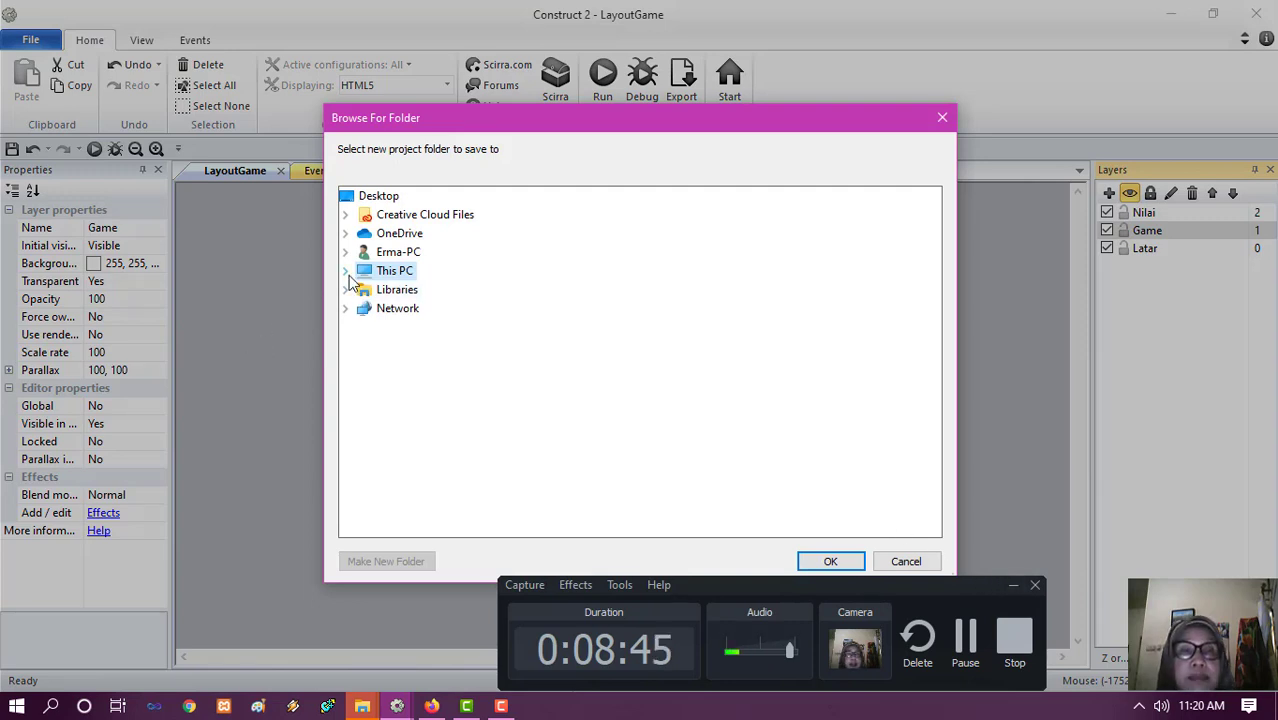
pyautogui.click(388, 279)
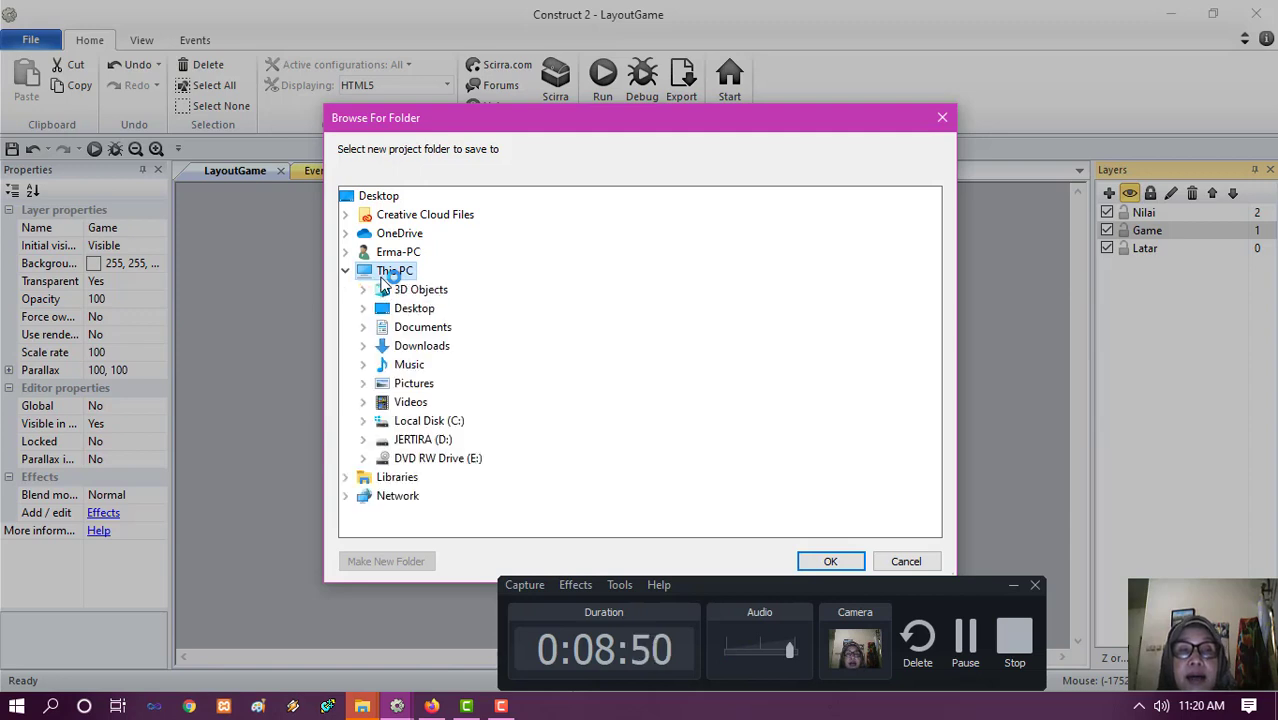
pyautogui.click(430, 440)
pyautogui.doubleClick(430, 440)
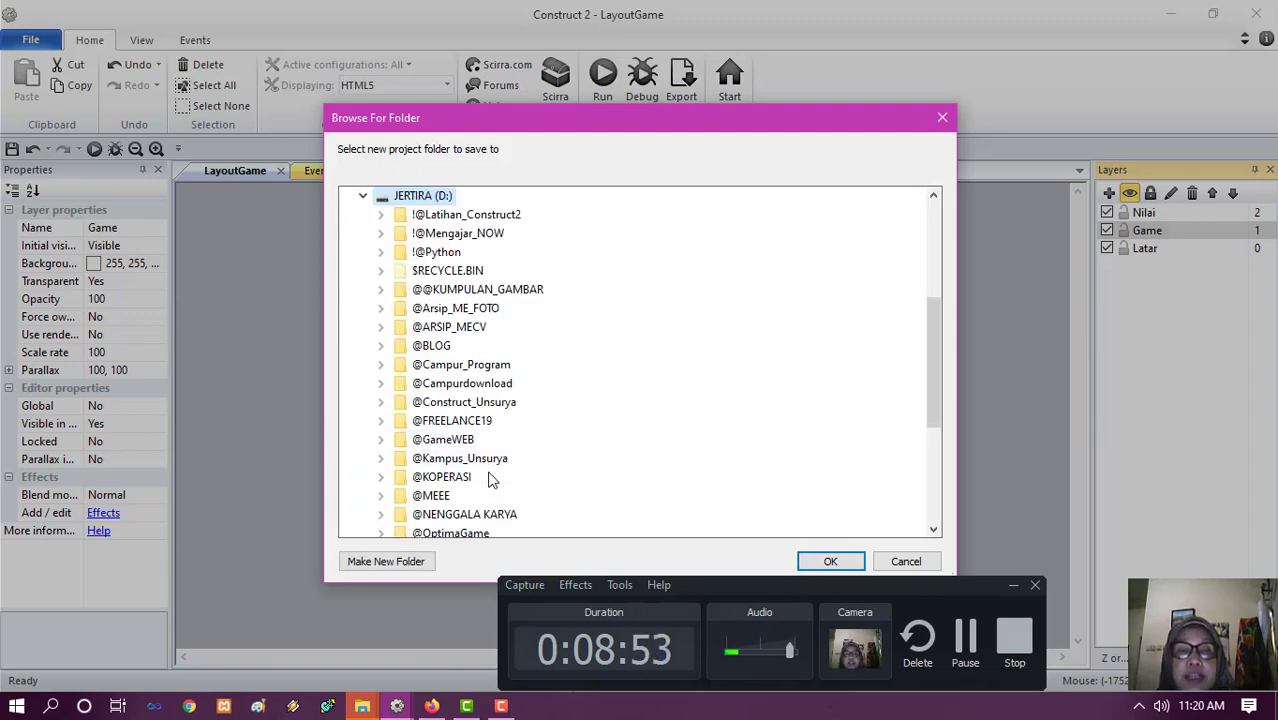
pyautogui.click(507, 410)
pyautogui.doubleClick(507, 410)
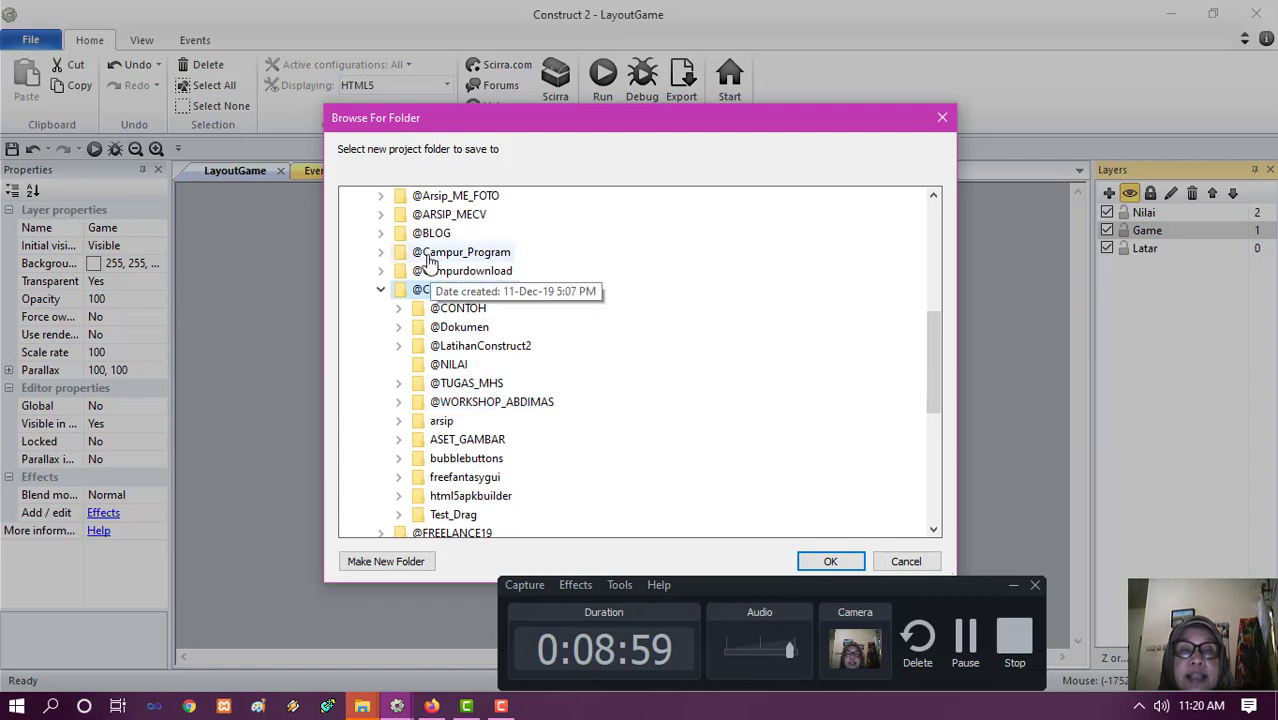
pyautogui.click(488, 346)
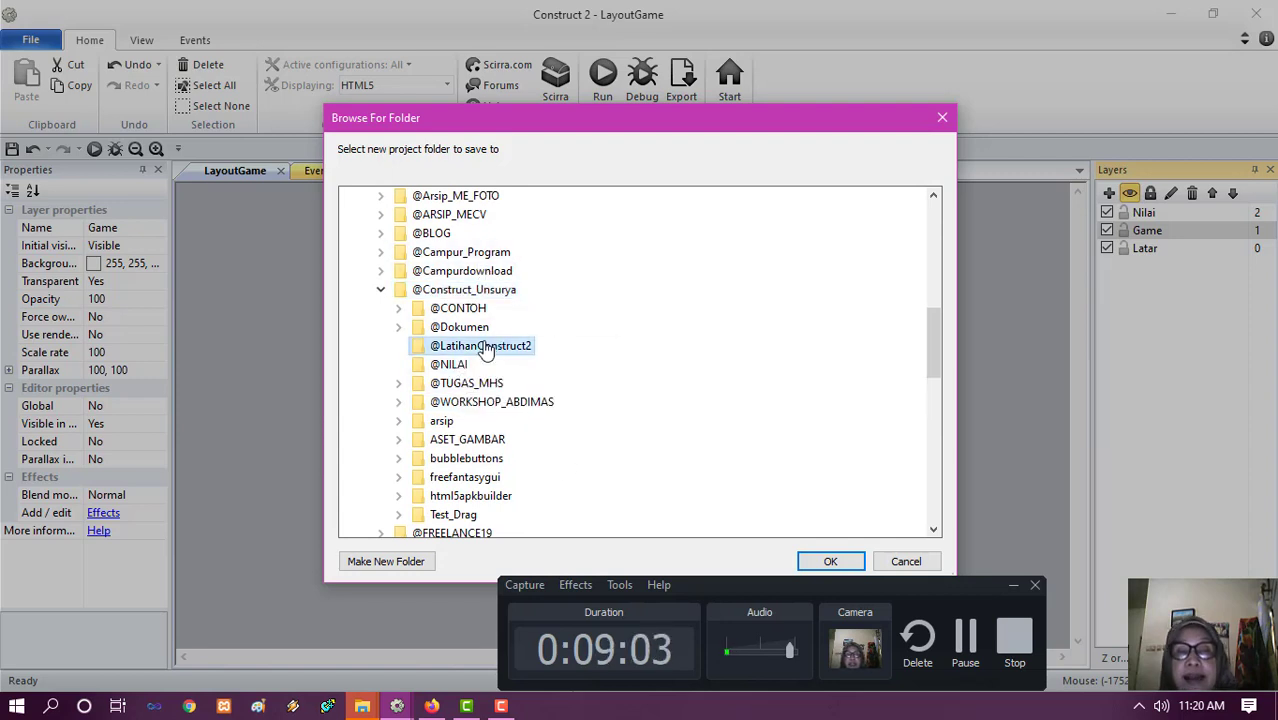
pyautogui.doubleClick(483, 346)
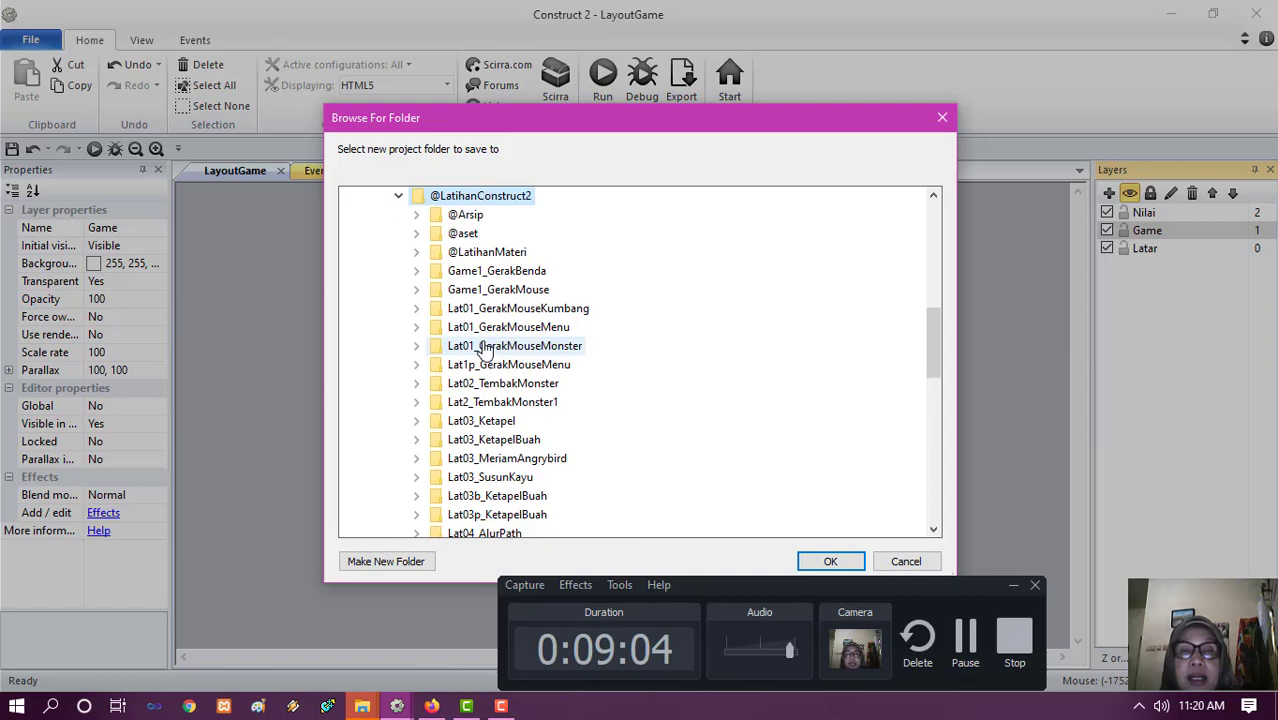
pyautogui.click(388, 562)
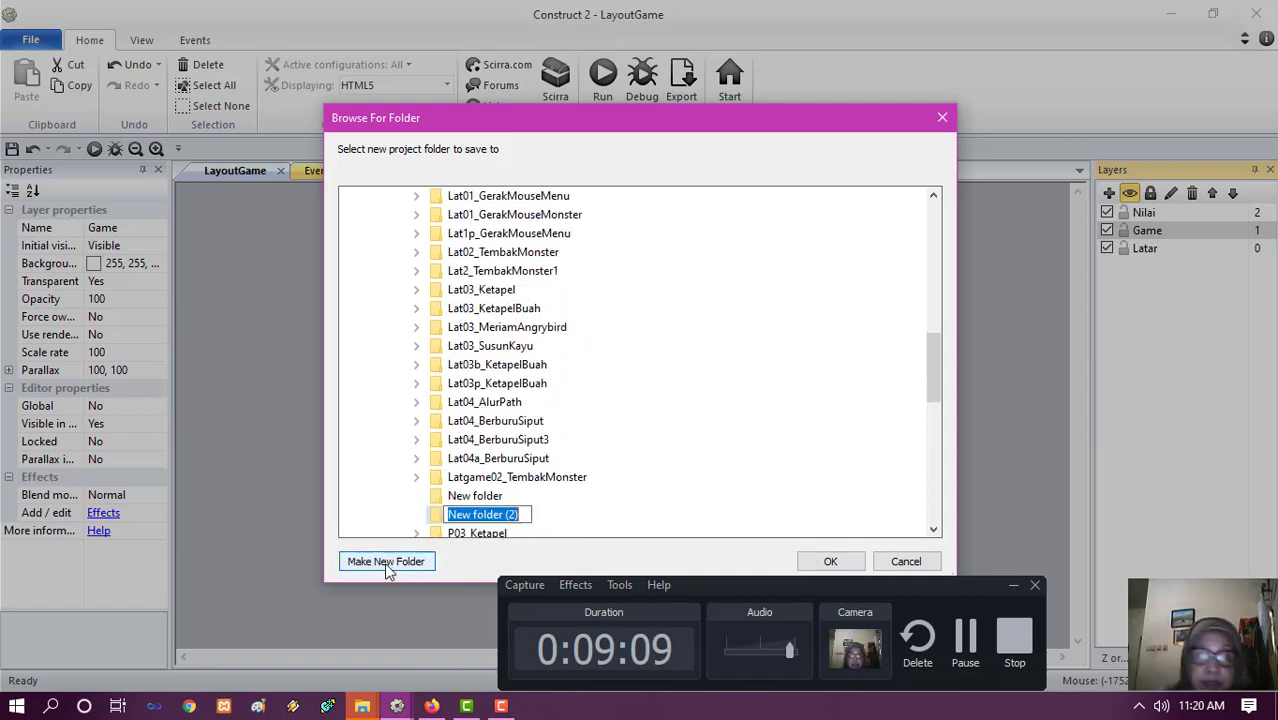
pyautogui.write('Ga')
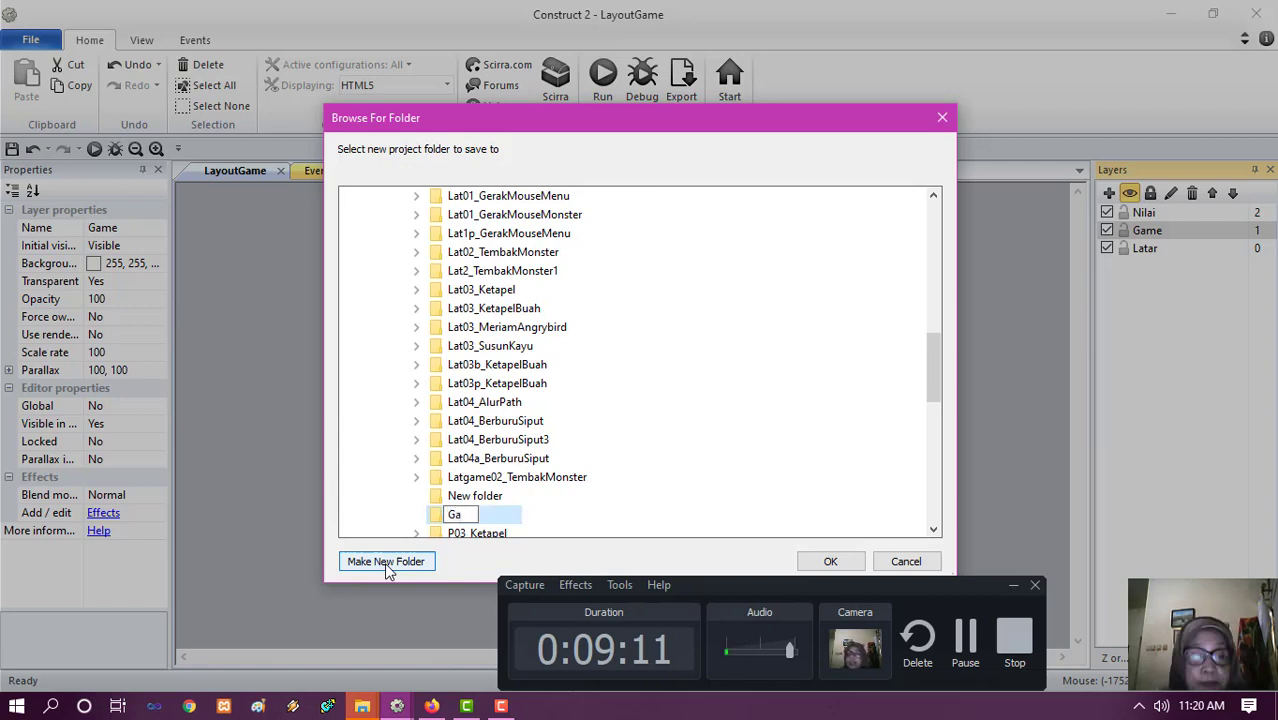
pyautogui.write('m3')
pyautogui.press('BackSpace')
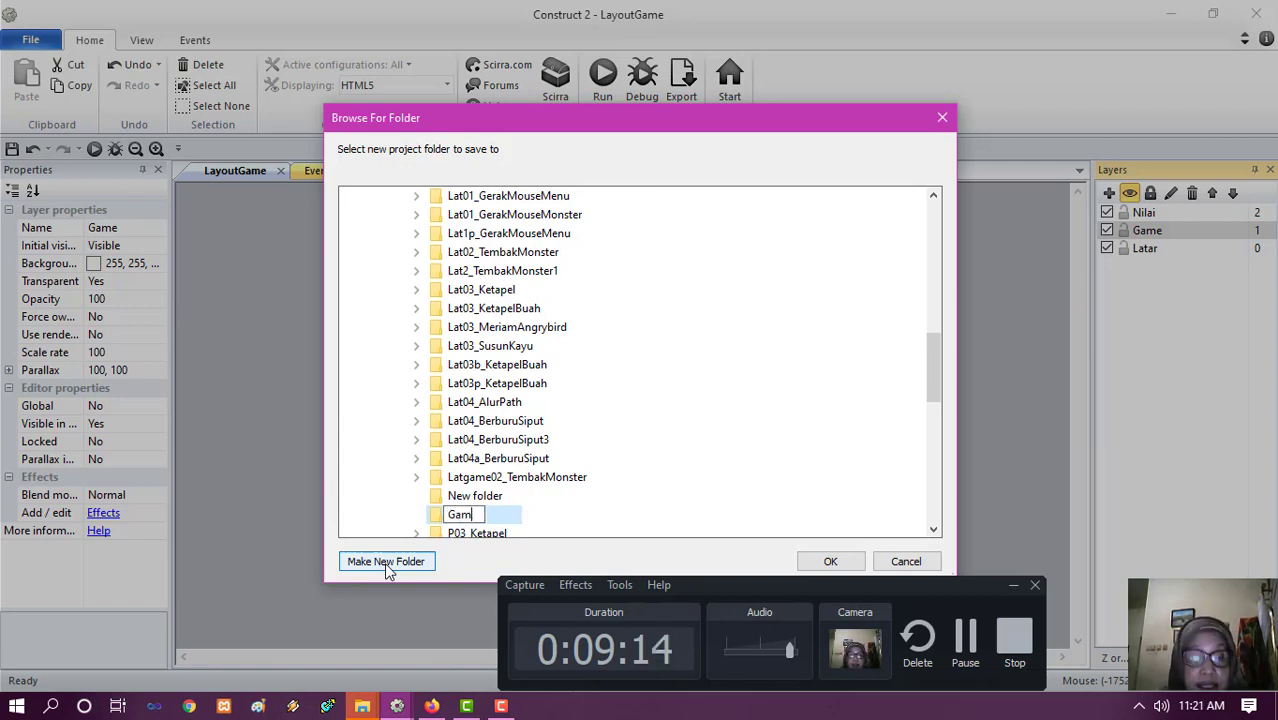
pyautogui.write('e')
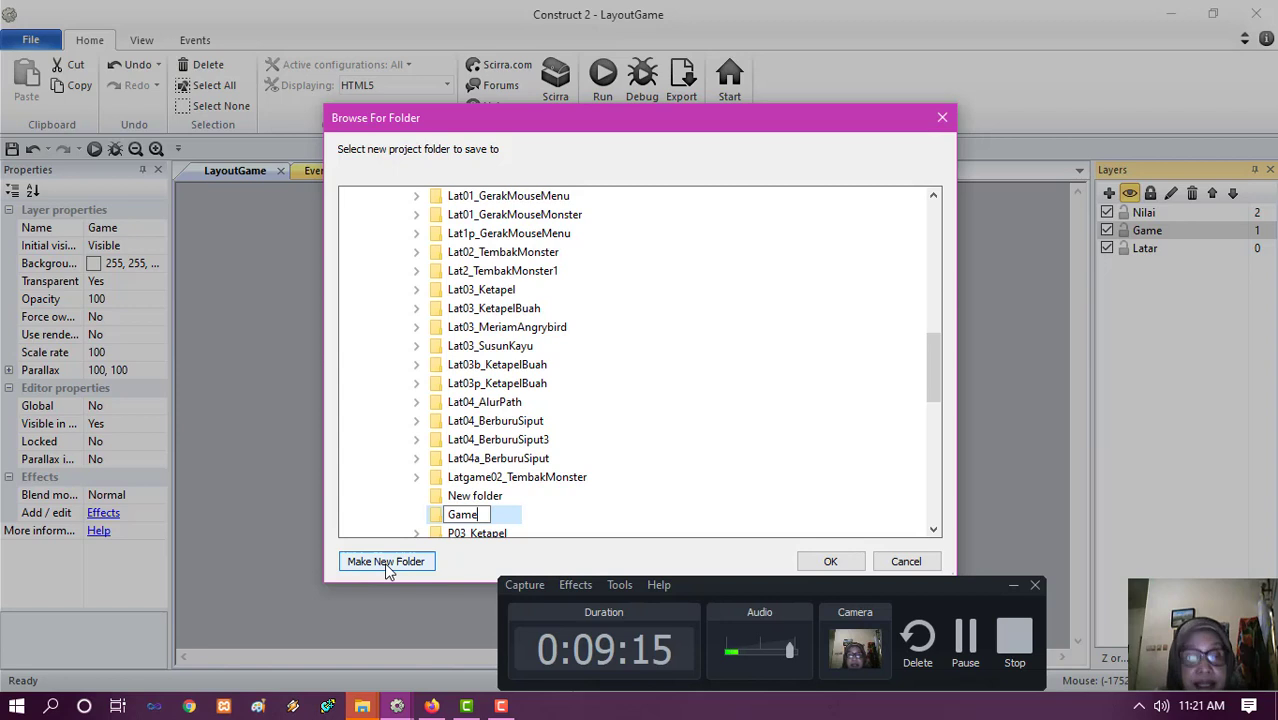
pyautogui.write('3_Berb')
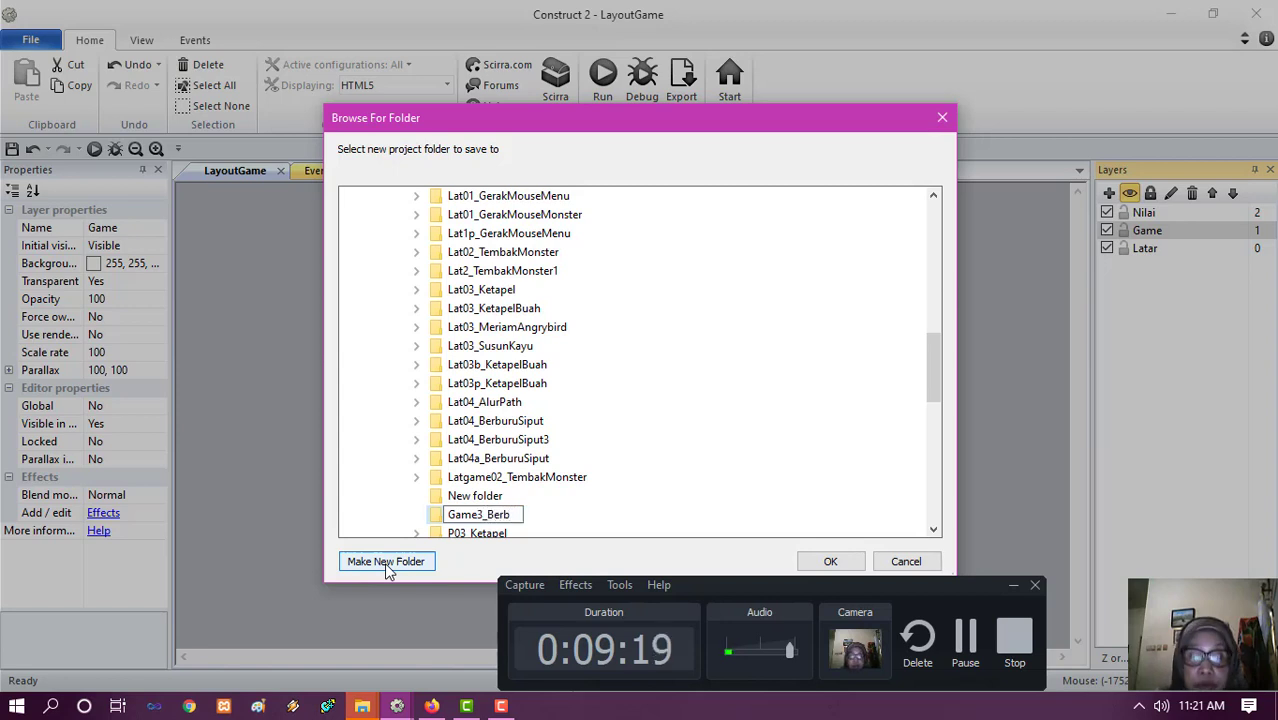
pyautogui.write('uruSiput')
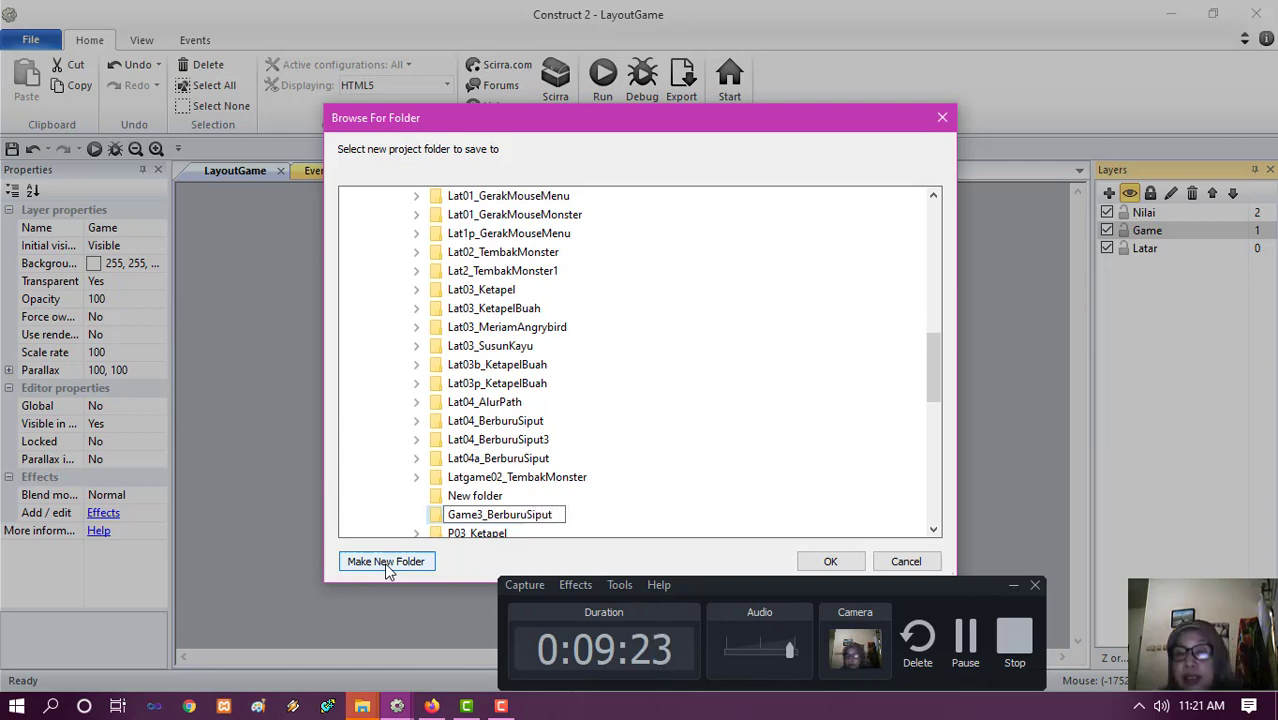
pyautogui.press('Escape')
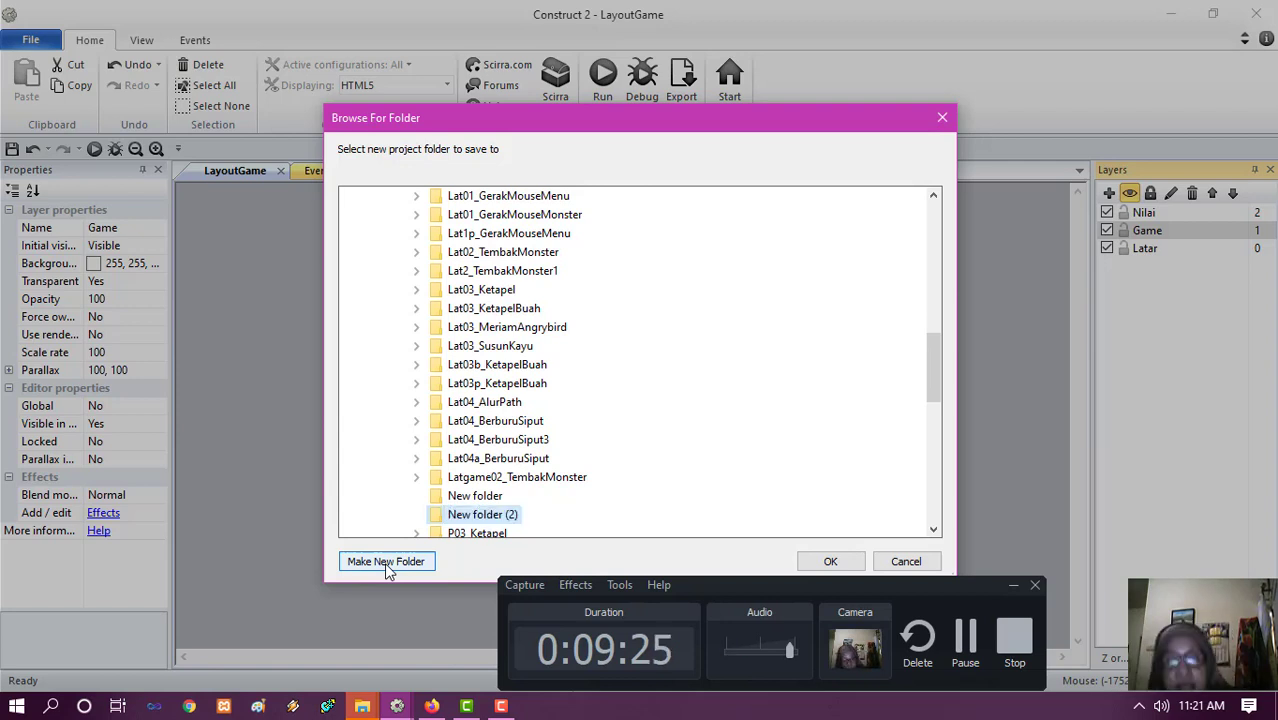
pyautogui.click(831, 563)
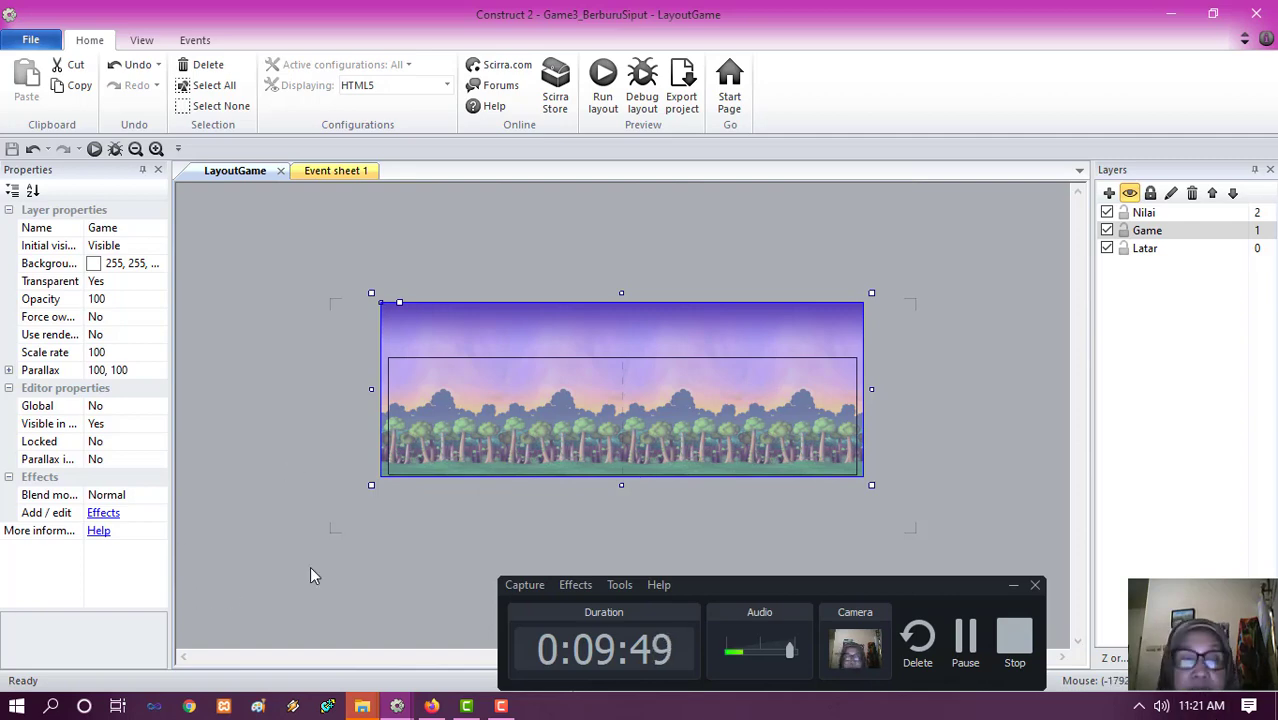
# - Insert a Tiled Background object named Pagar on the Game layer, outside the layout's left edge at about -672, 295
pyautogui.doubleClick(324, 541)
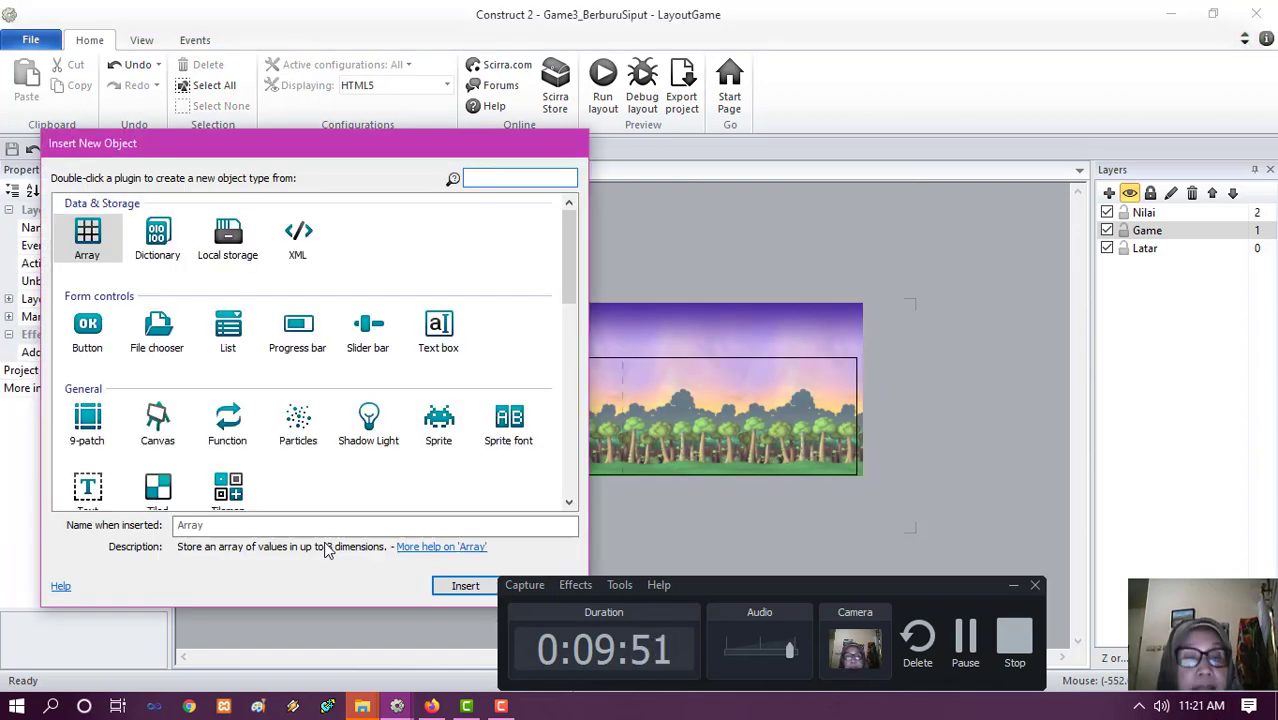
pyautogui.moveTo(568, 229); pyautogui.dragTo(568, 282)
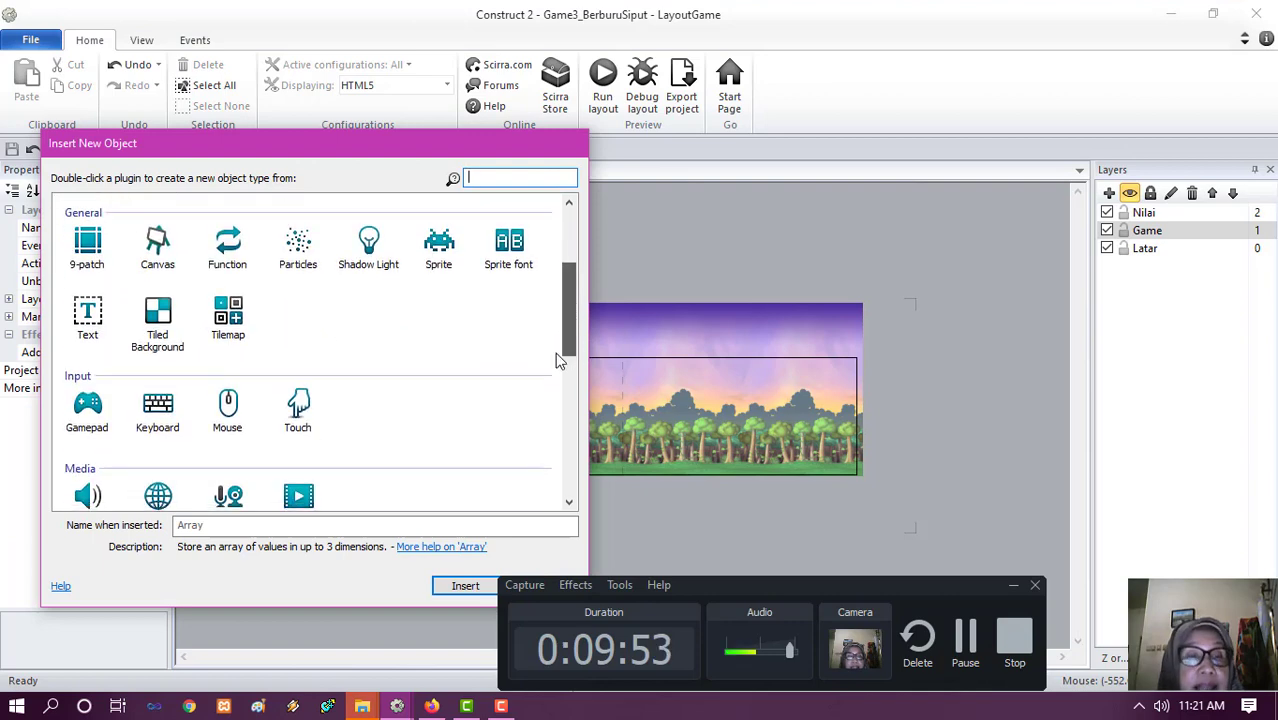
pyautogui.click(157, 320)
pyautogui.click(300, 526)
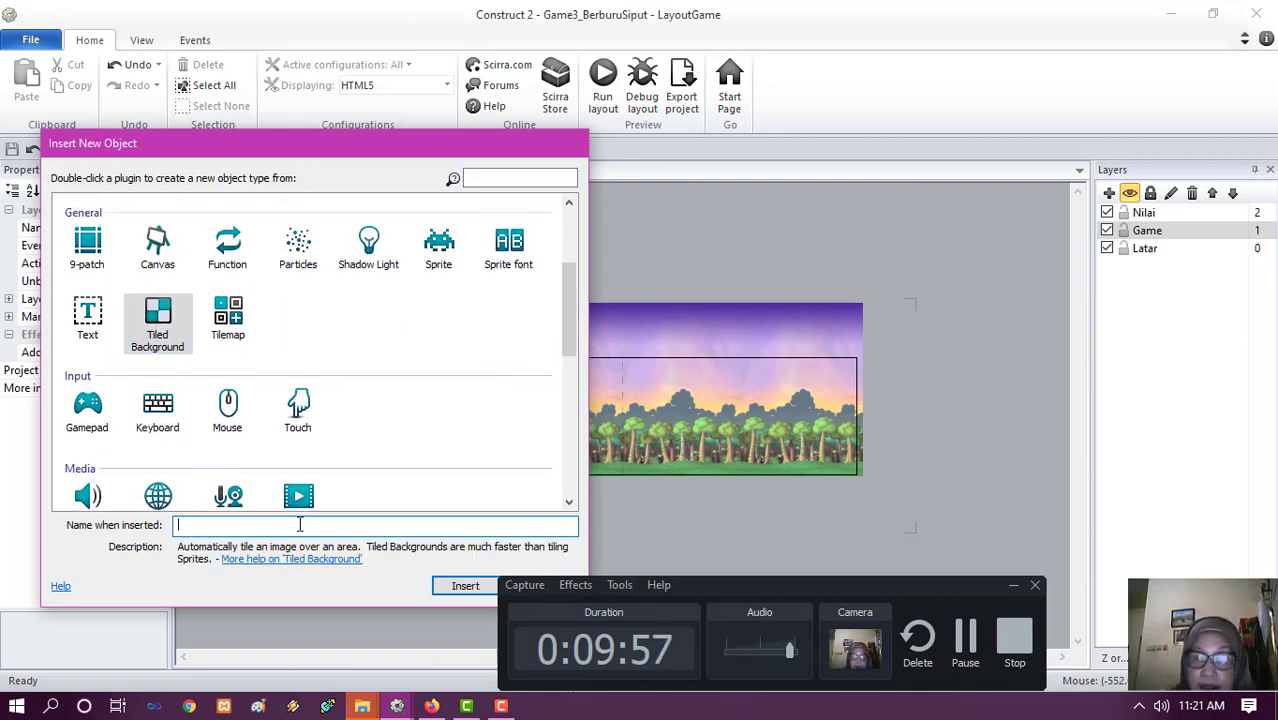
pyautogui.write('Pag')
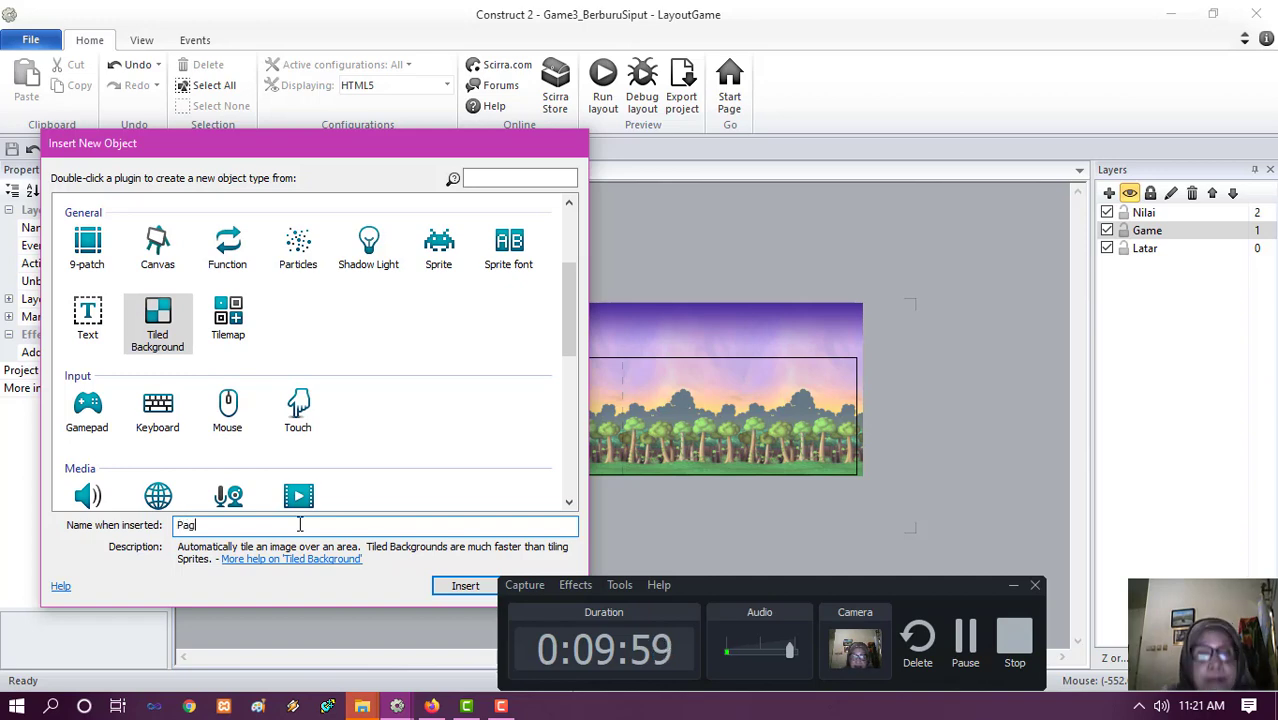
pyautogui.write('ar')
pyautogui.press('Return')
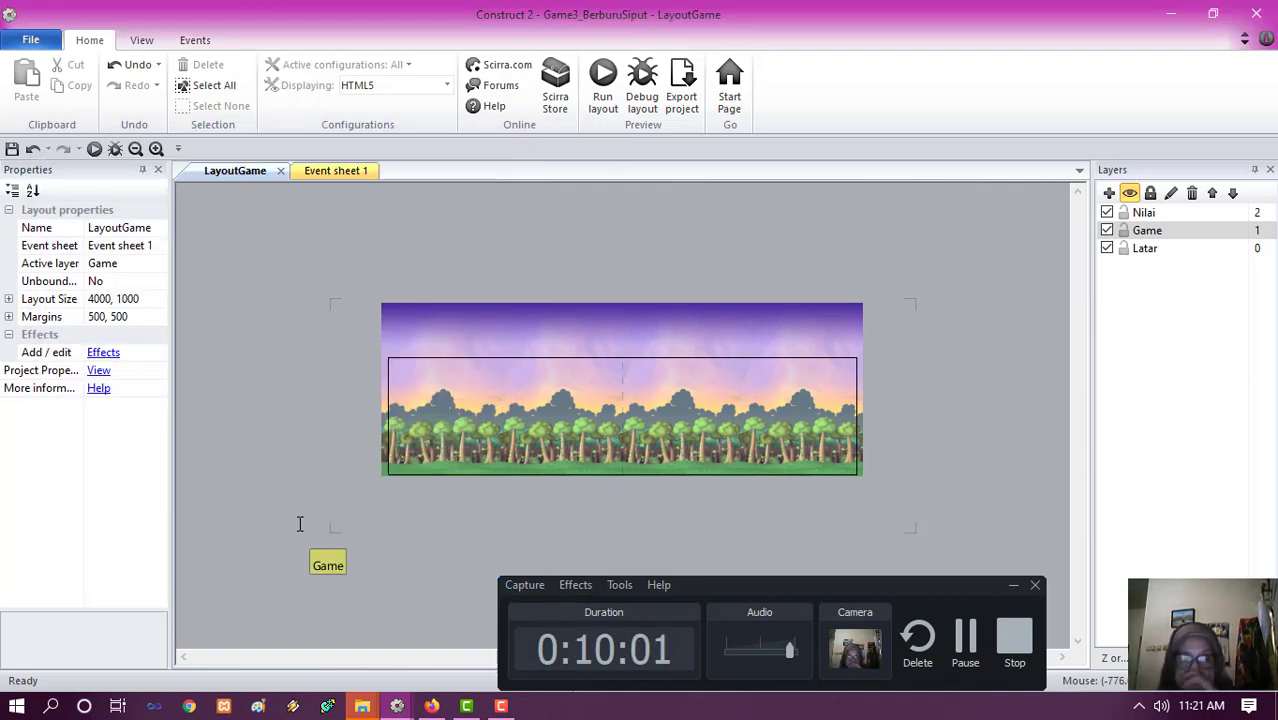
pyautogui.click(308, 392)
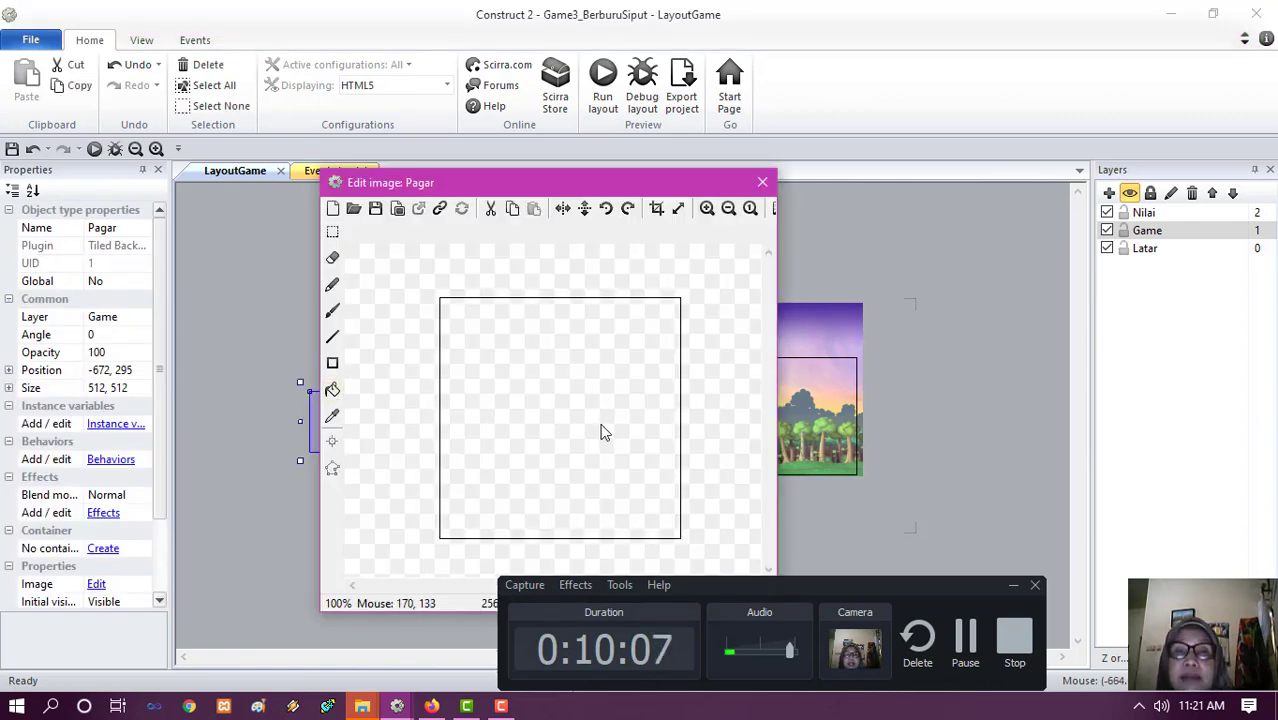
# - Resize Pagar's image canvas to 50 x 50 pixels with the Stretch option
pyautogui.click(678, 208)
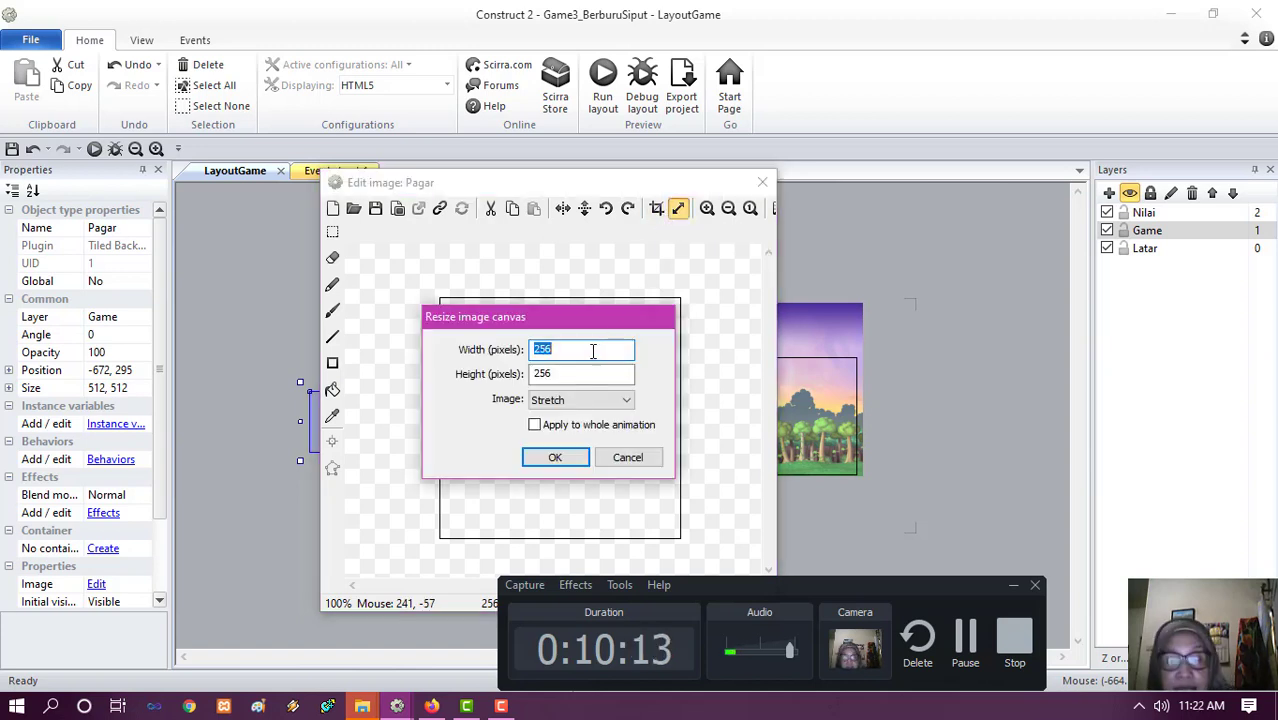
pyautogui.write('50')
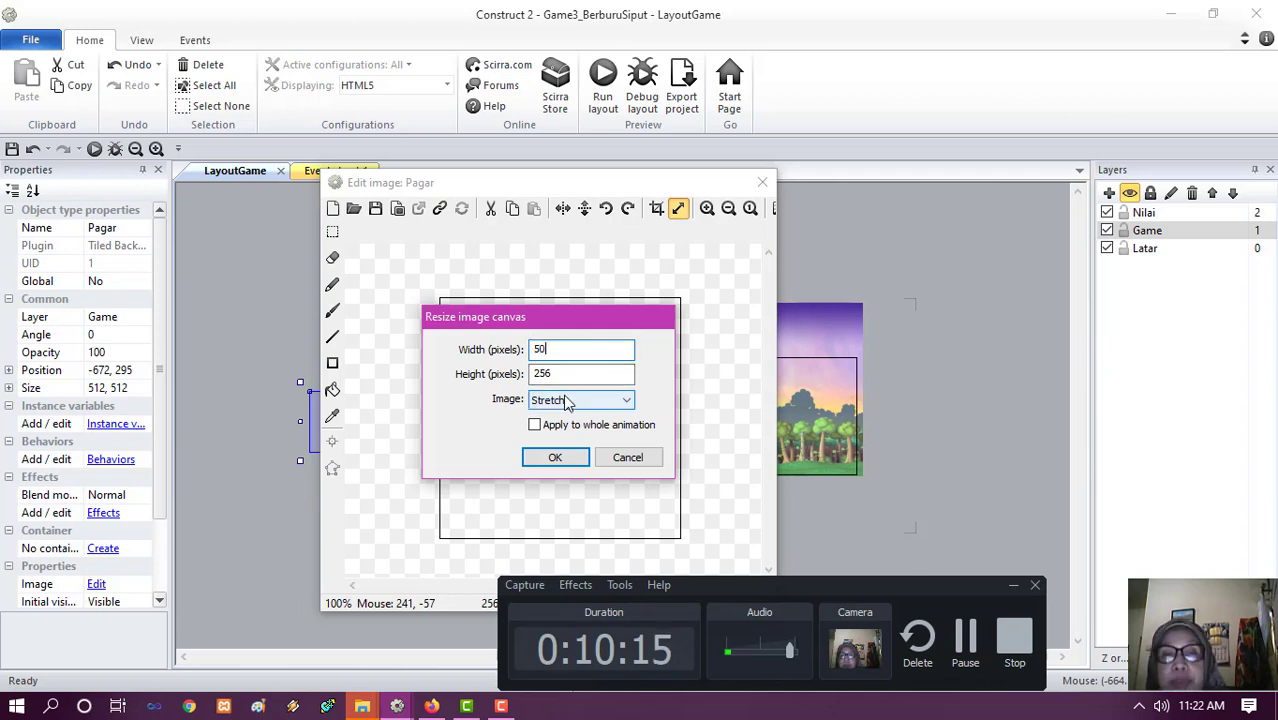
pyautogui.moveTo(566, 373); pyautogui.dragTo(491, 360)
pyautogui.write('50')
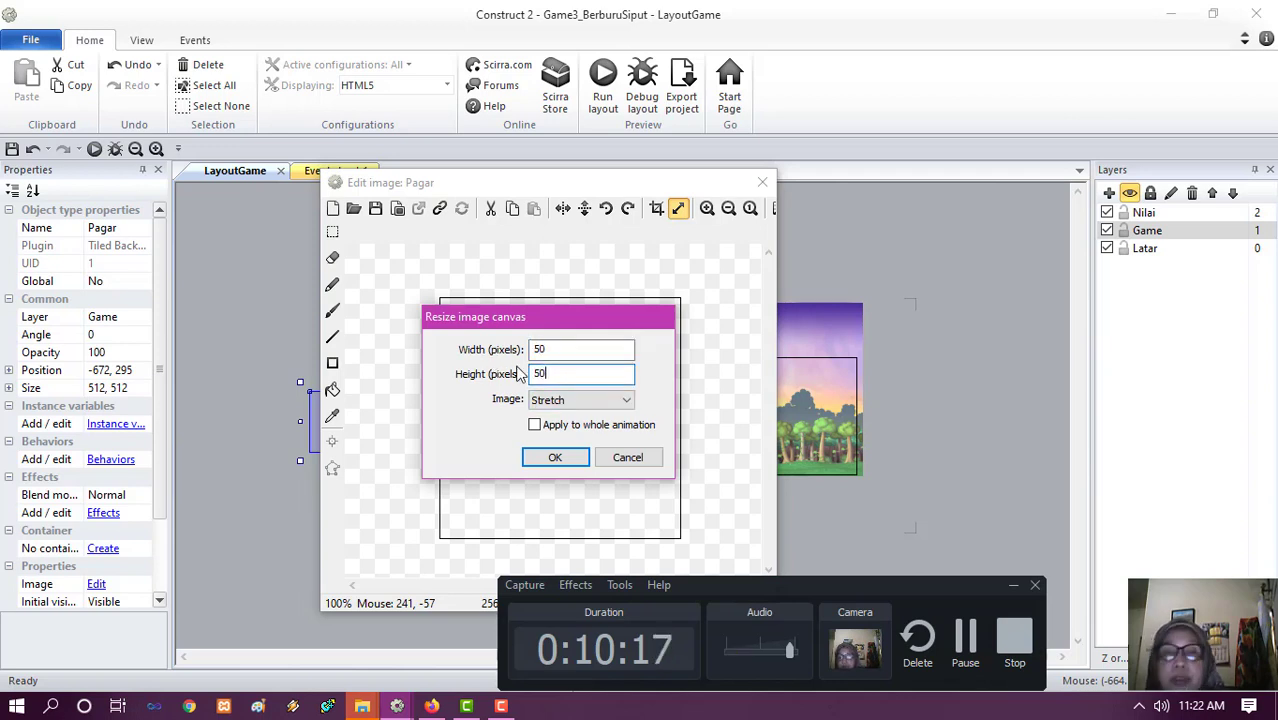
pyautogui.click(574, 458)
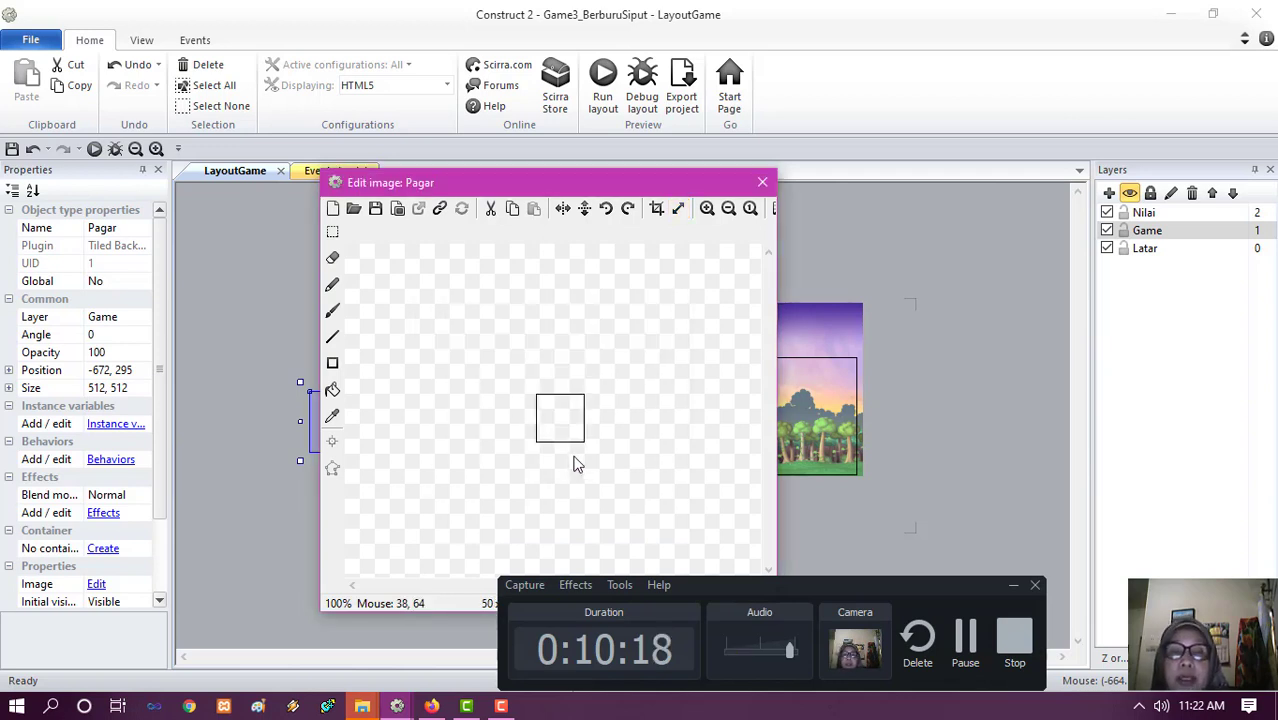
# - Fill Pagar's whole image with blue, RGB 40, 74, 214
pyautogui.click(333, 391)
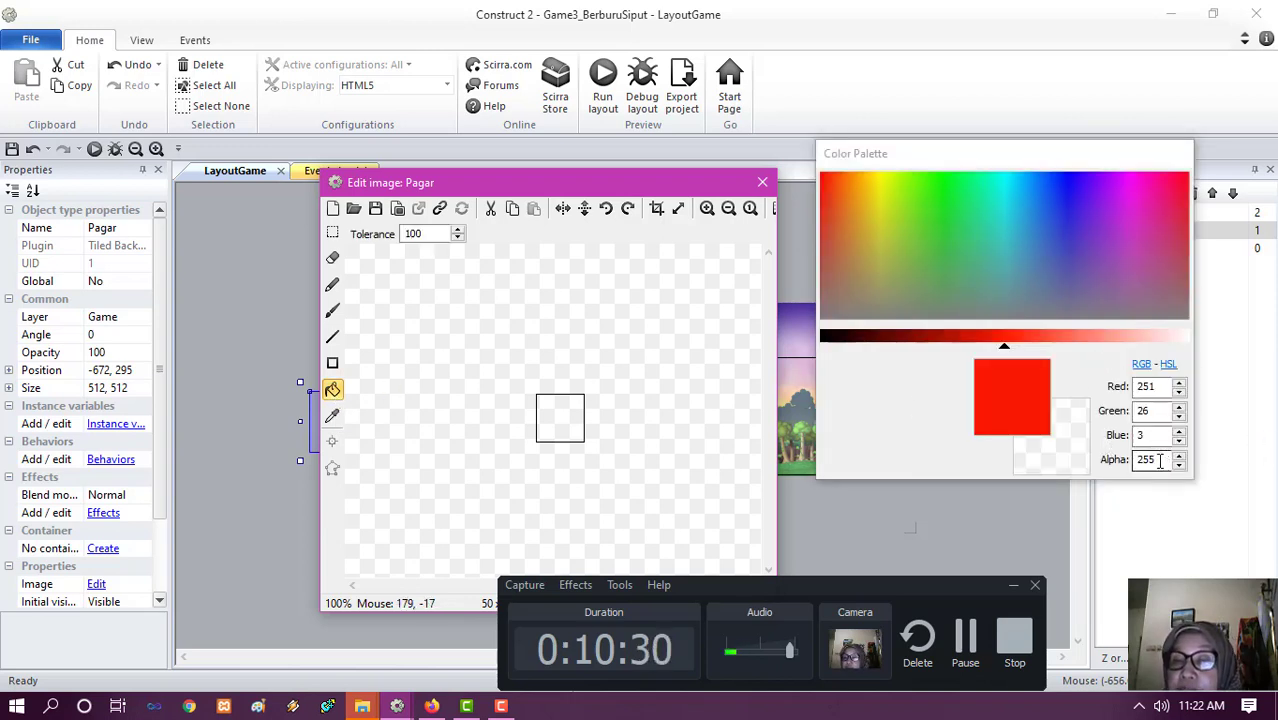
pyautogui.click(1057, 223)
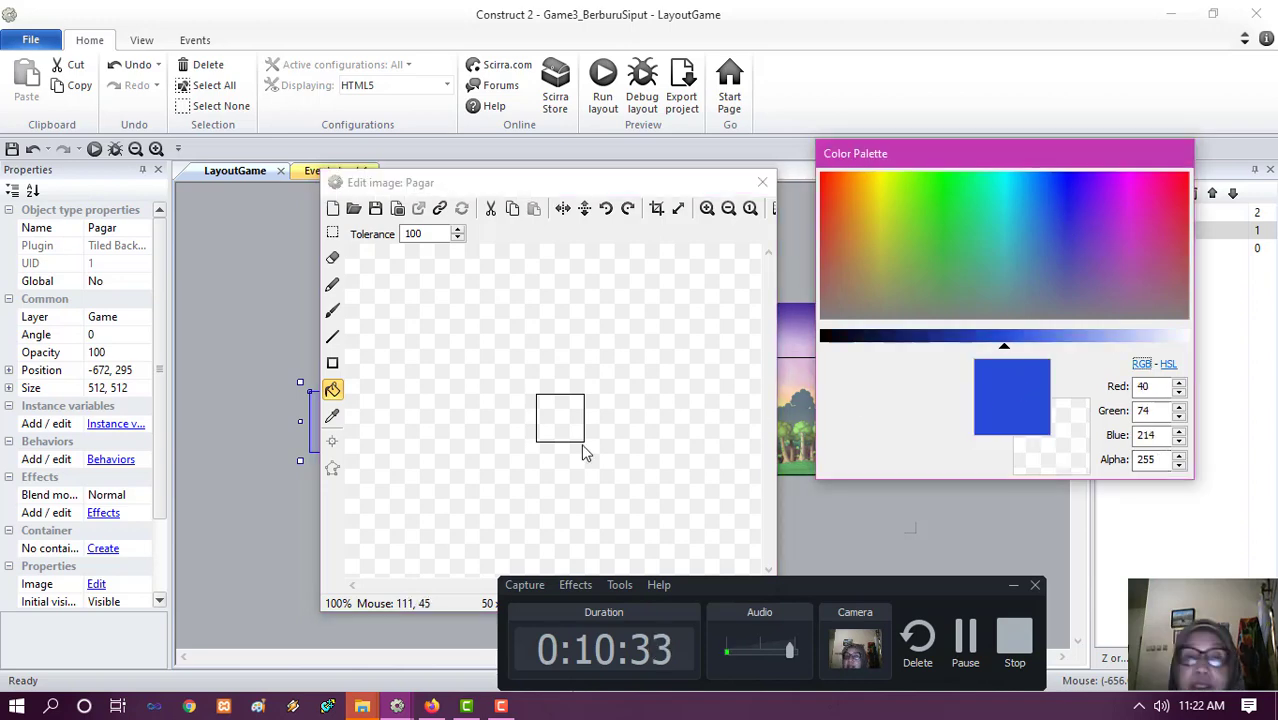
pyautogui.click(571, 420)
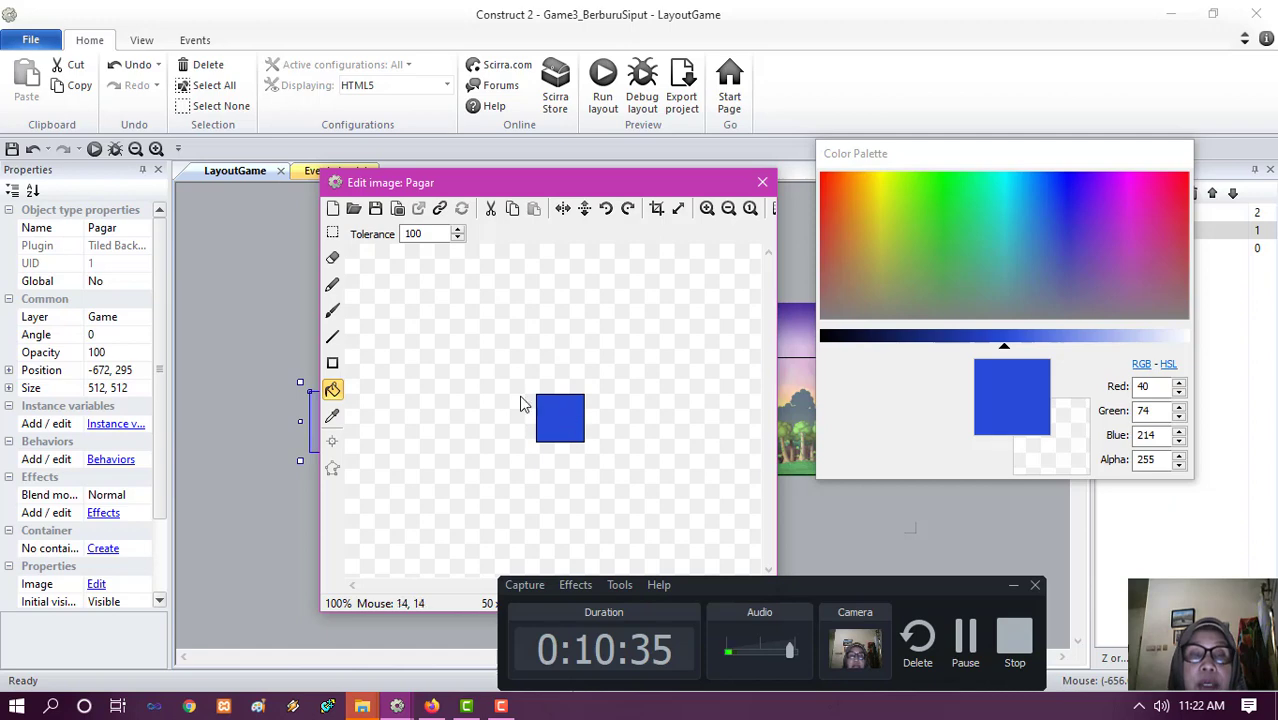
# - Brush an orange dot (RGB 245, 120, 9) of size 30 in the upper-left corner of the blue square
pyautogui.click(334, 313)
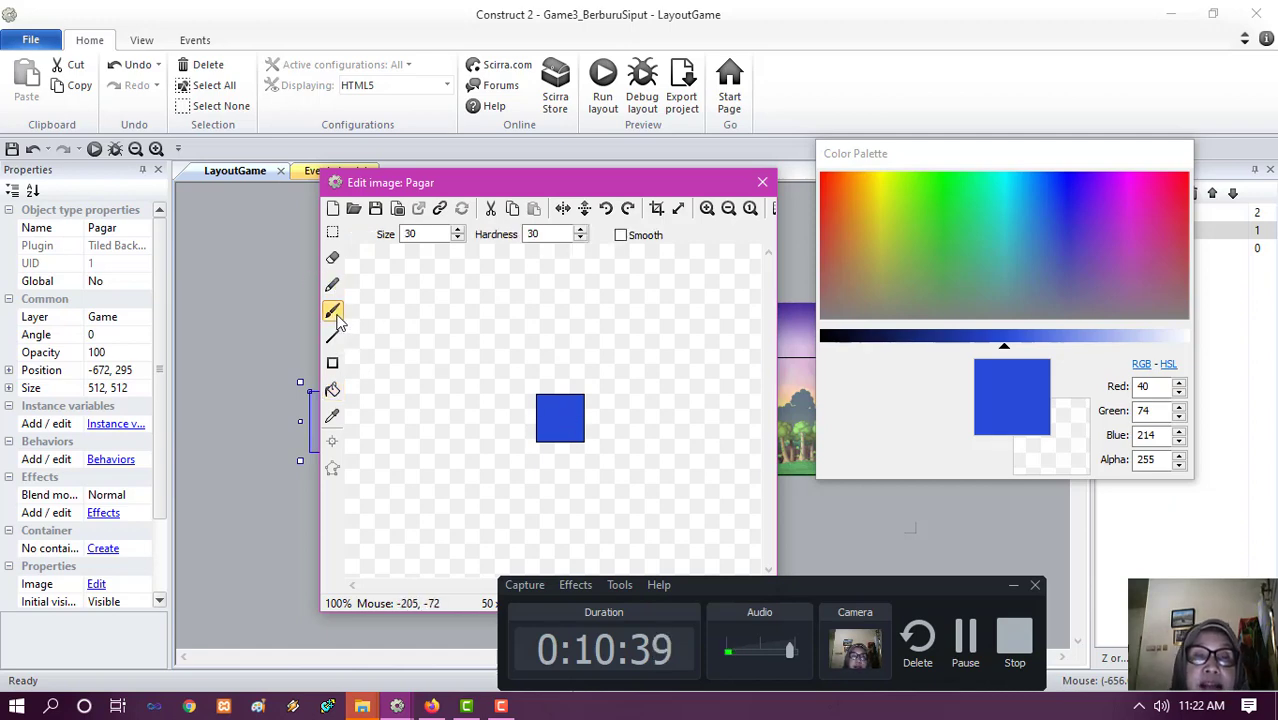
pyautogui.click(889, 212)
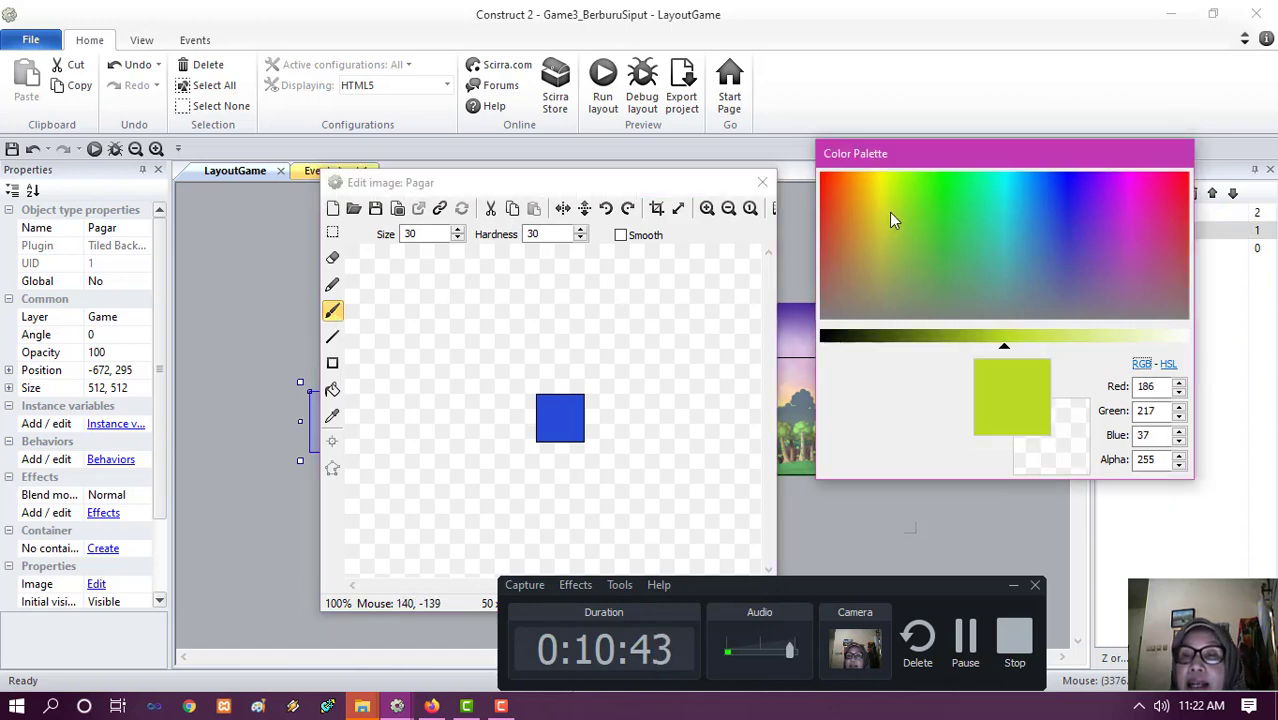
pyautogui.click(847, 184)
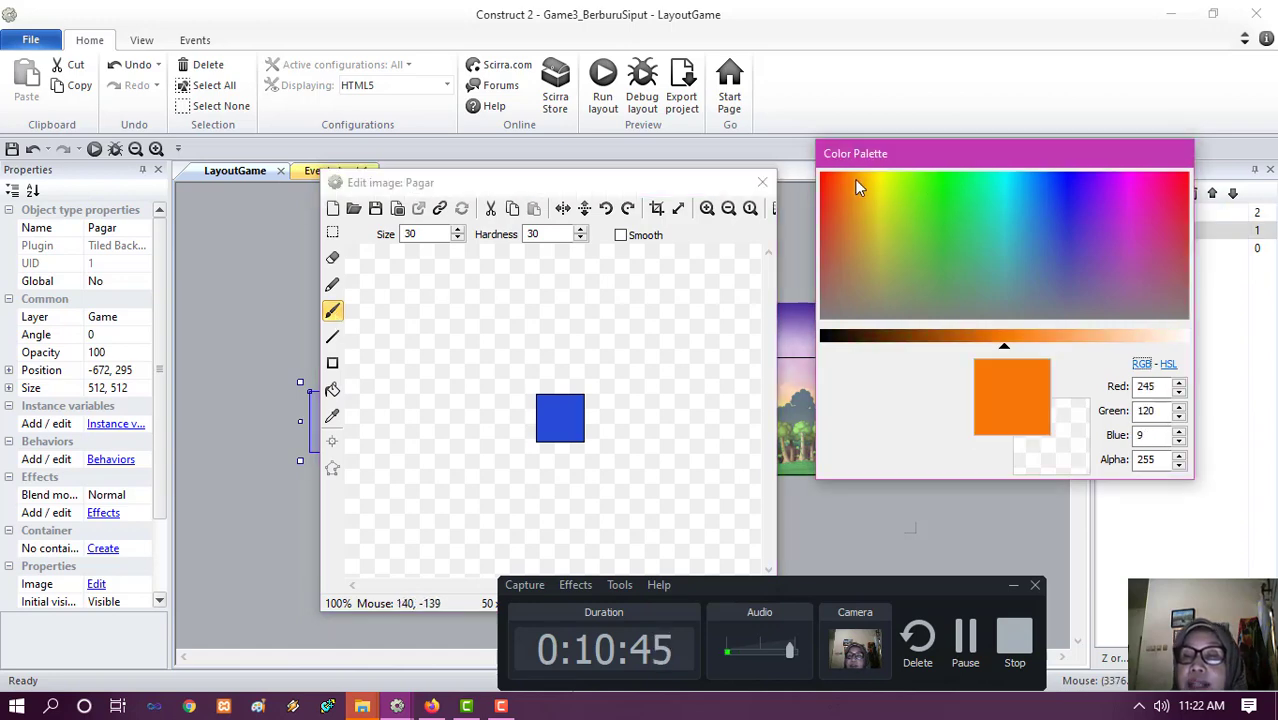
pyautogui.moveTo(545, 412); pyautogui.dragTo(553, 415)
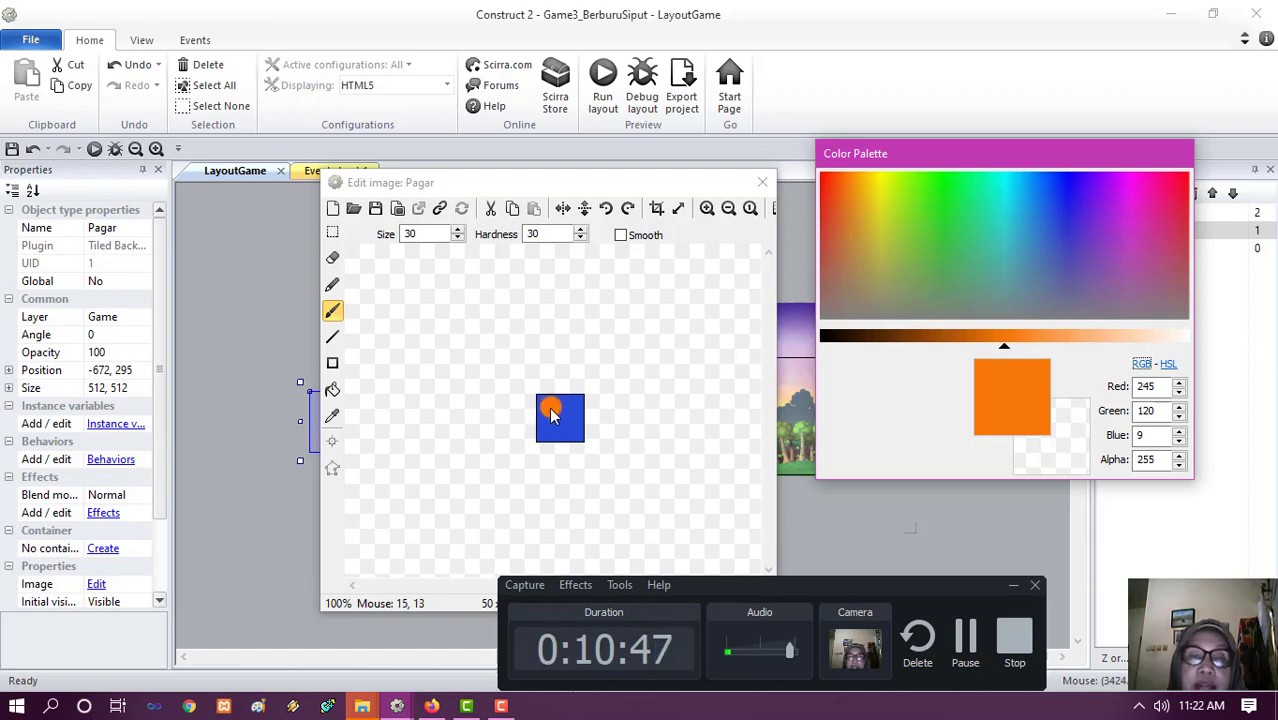
pyautogui.click(553, 417)
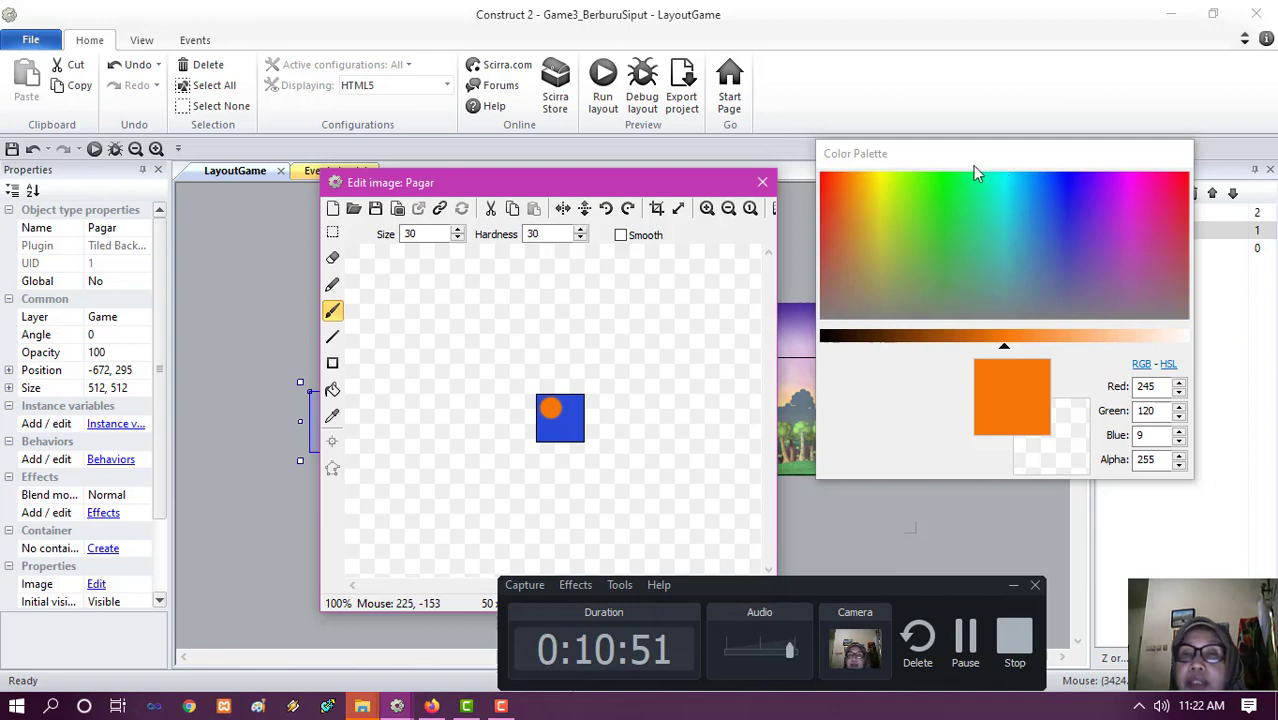
# - Brush two yellow dots (RGB 240, 246, 8) of size 20 below and beside the orange one, and choose green (50, 224, 30)
pyautogui.click(883, 185)
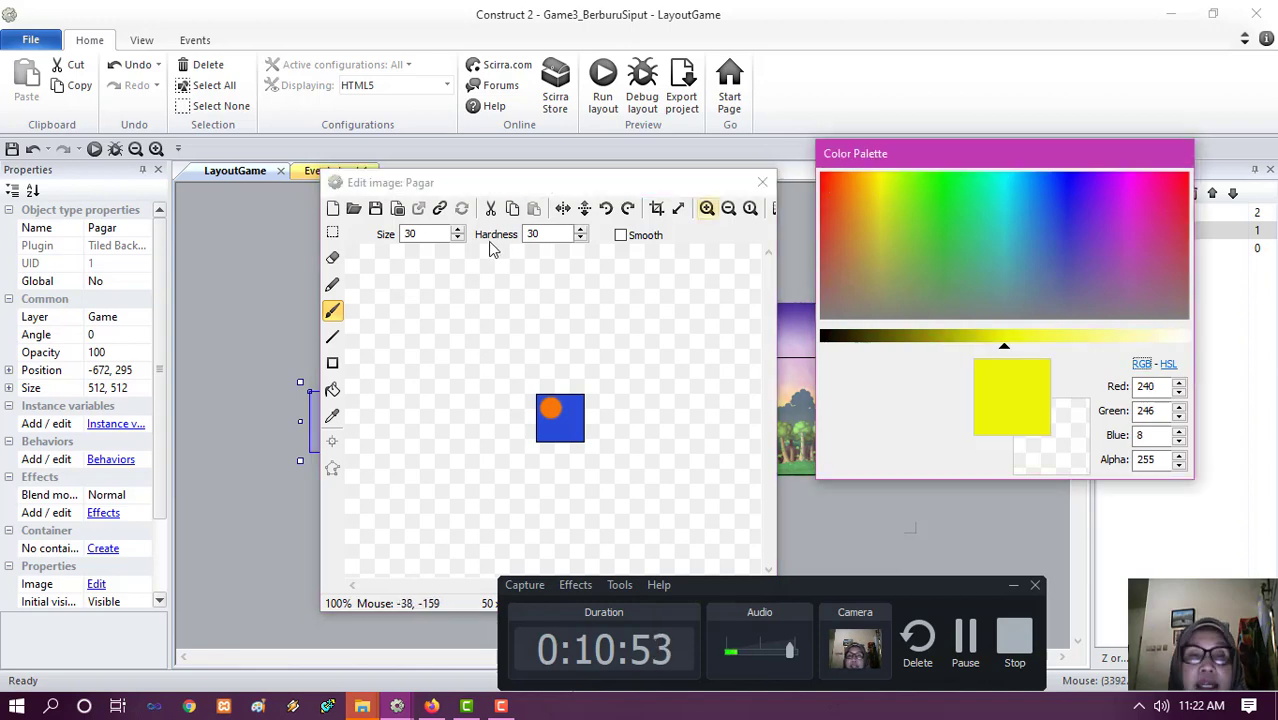
pyautogui.click(390, 183)
pyautogui.write('20')
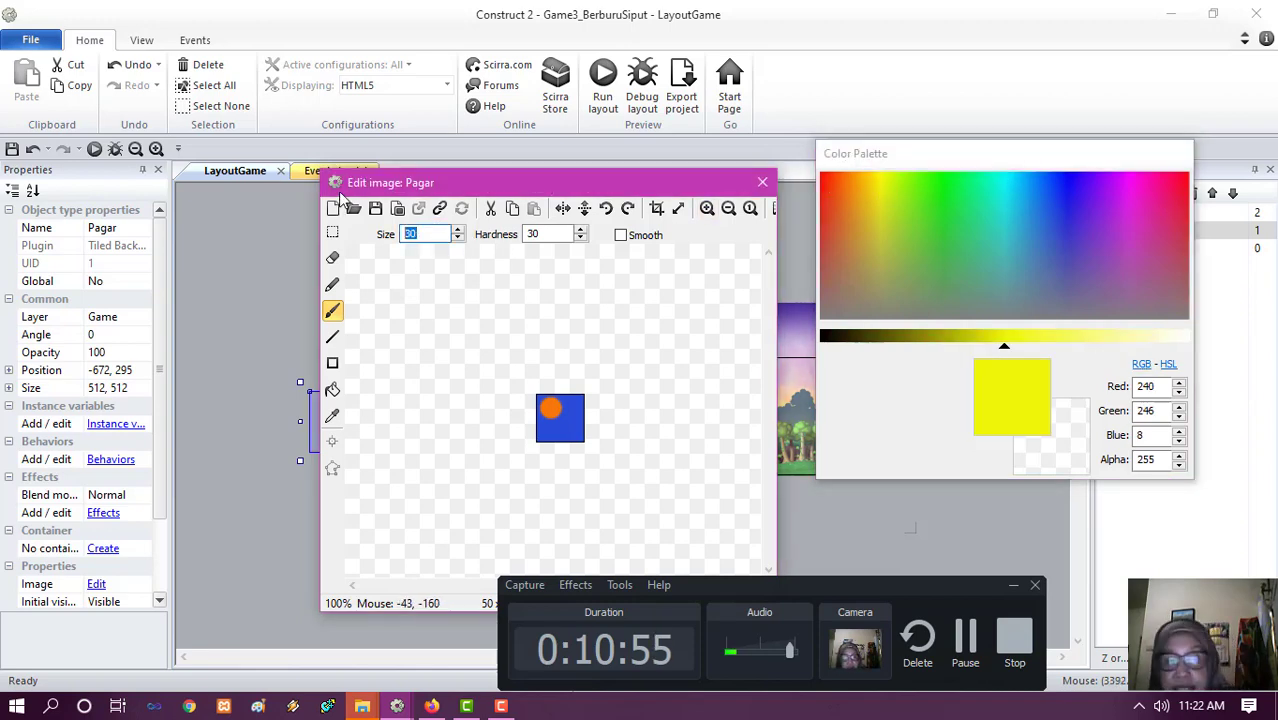
pyautogui.click(548, 426)
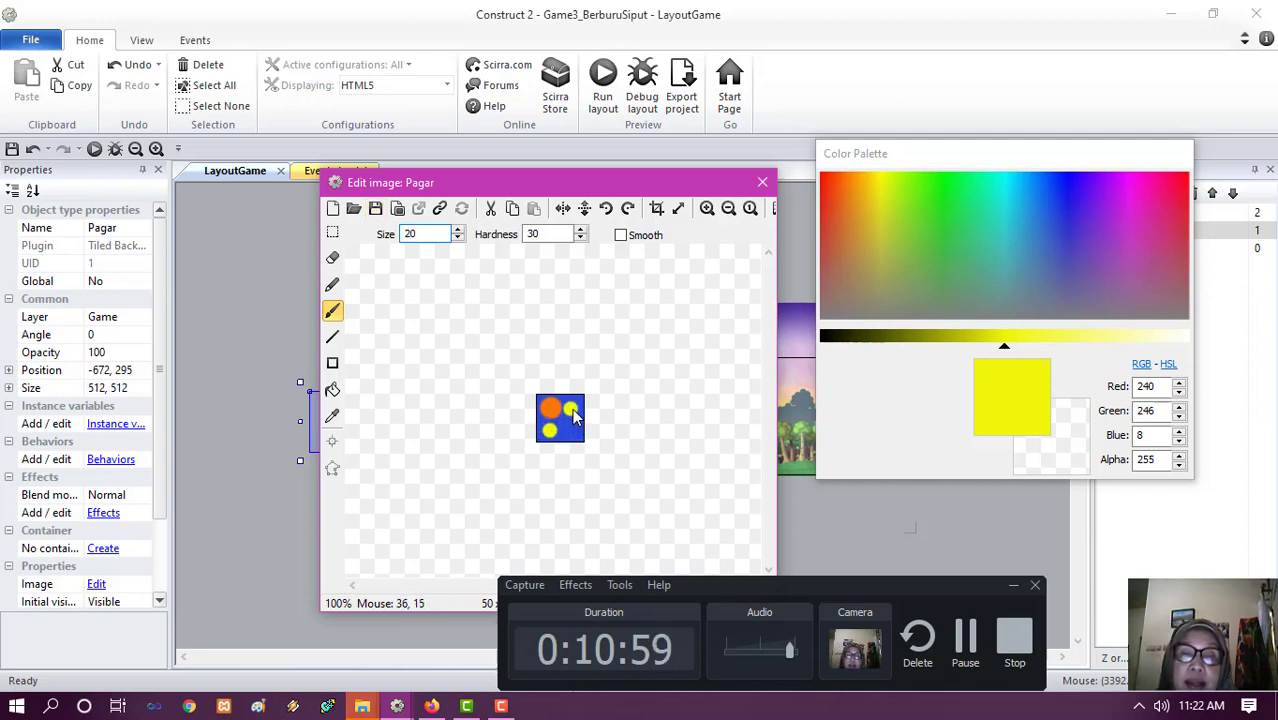
pyautogui.click(571, 408)
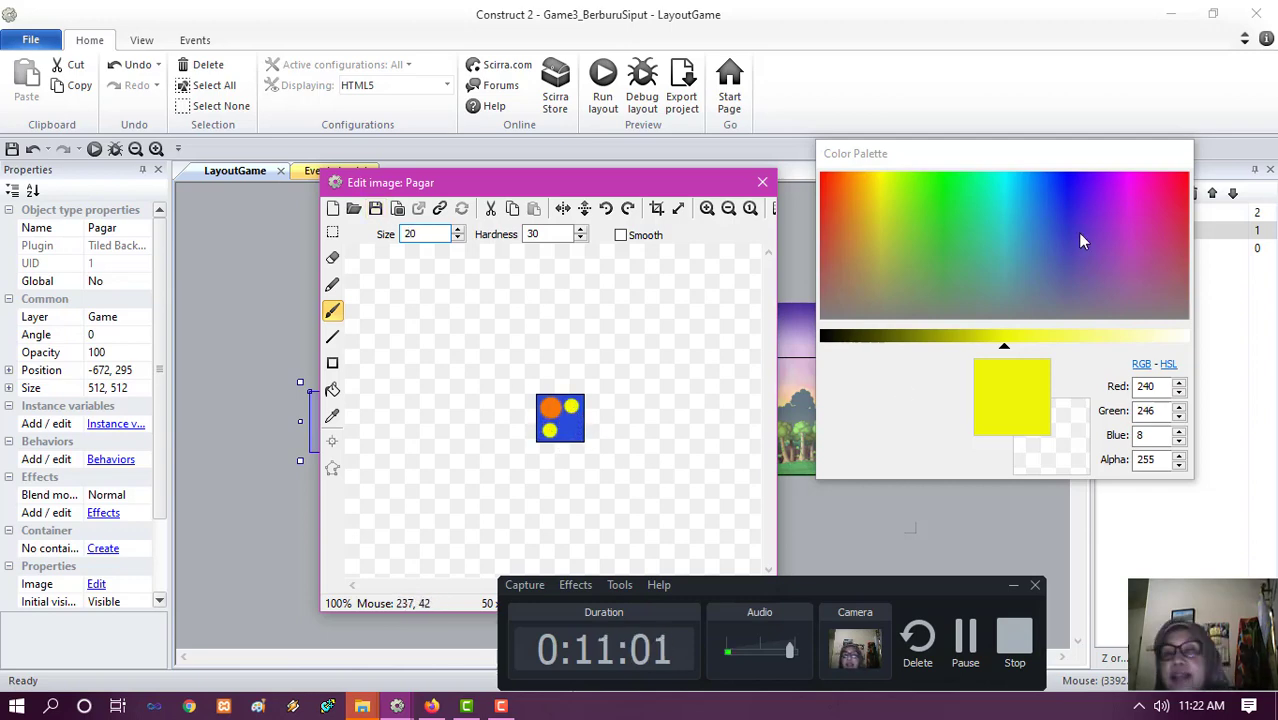
pyautogui.click(938, 208)
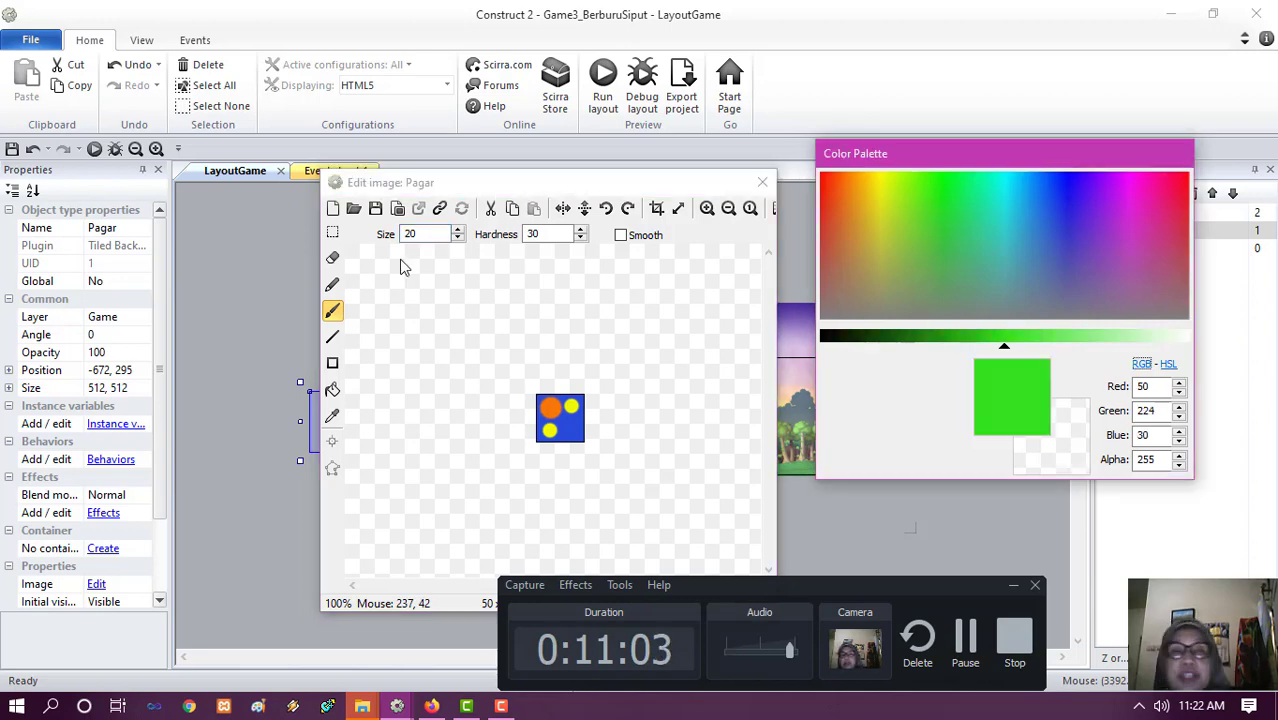
pyautogui.doubleClick(425, 233)
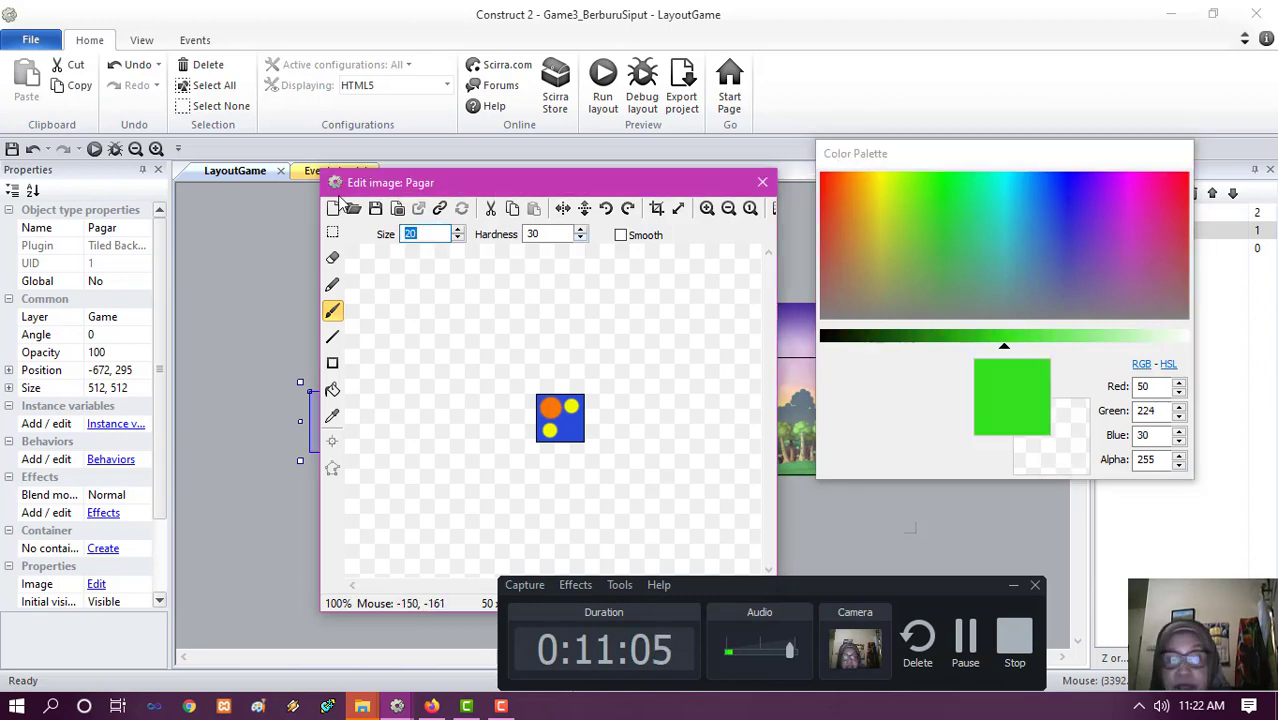
pyautogui.write('40')
pyautogui.click(566, 430)
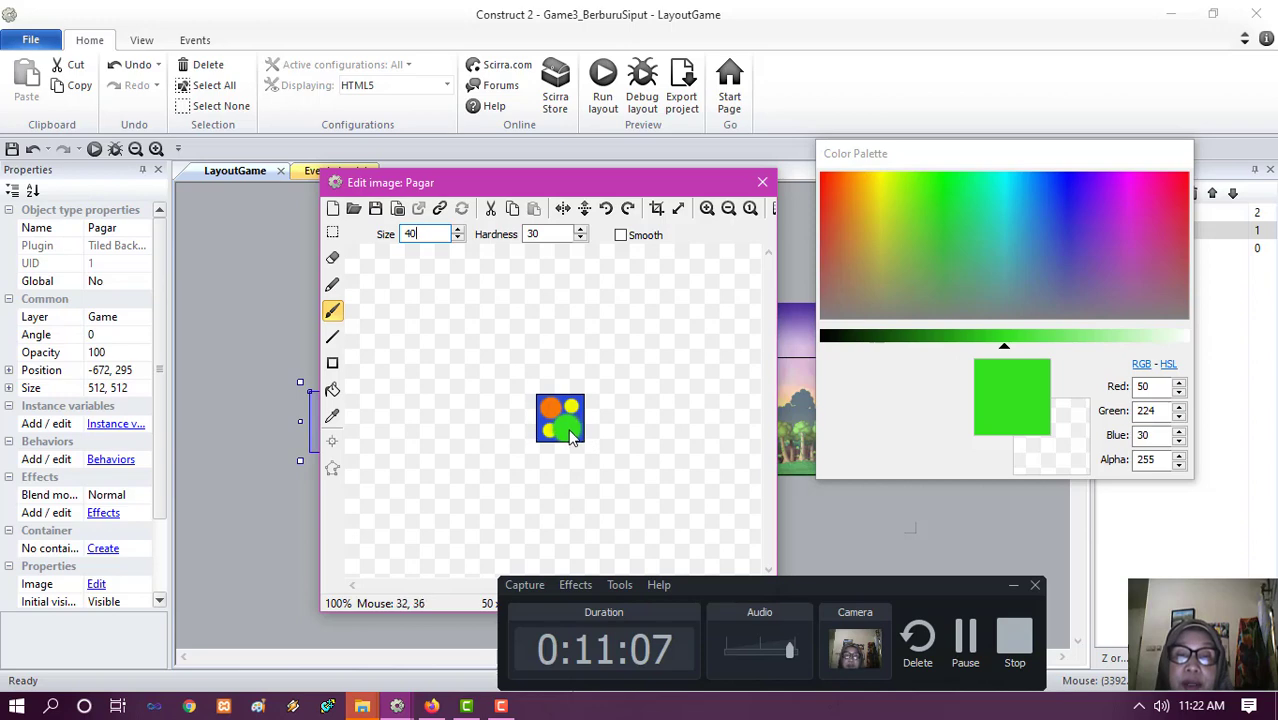
pyautogui.moveTo(569, 430); pyautogui.dragTo(574, 432)
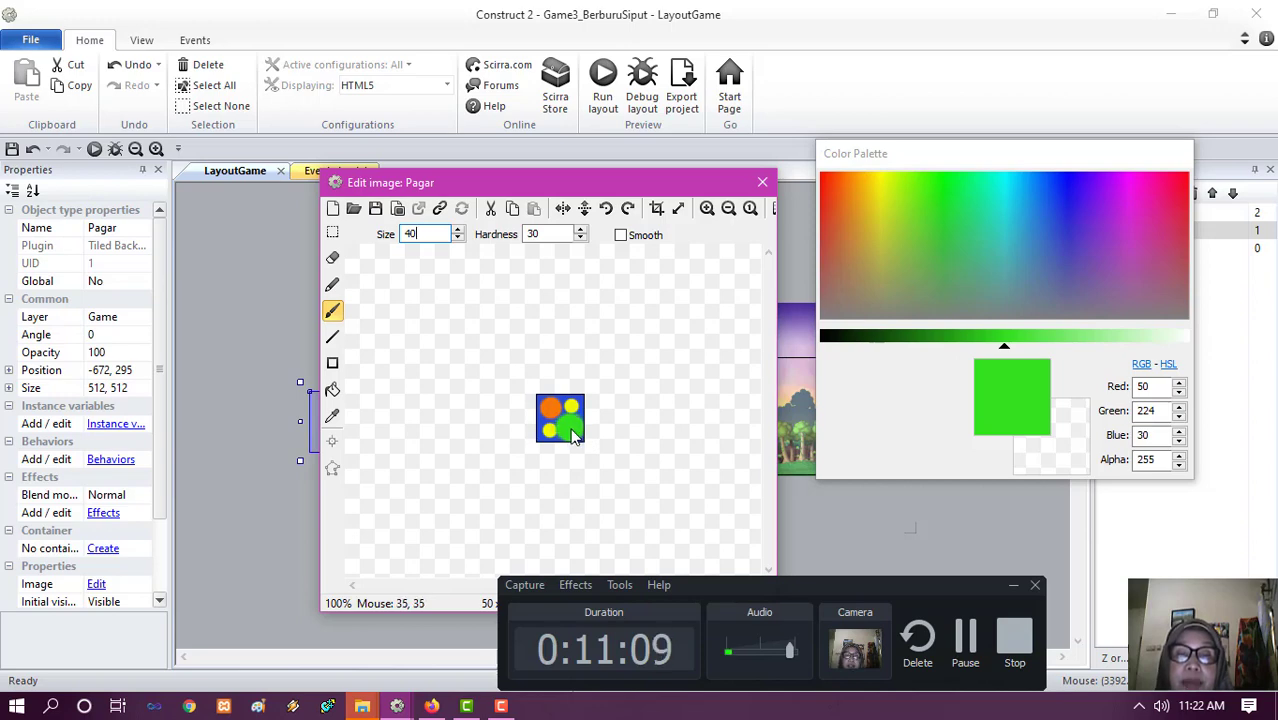
pyautogui.hotkey('ctrl', 'z')
# - Brush a green dot of size 25 in the square's lower-right corner and close the image editor
pyautogui.doubleClick(424, 234)
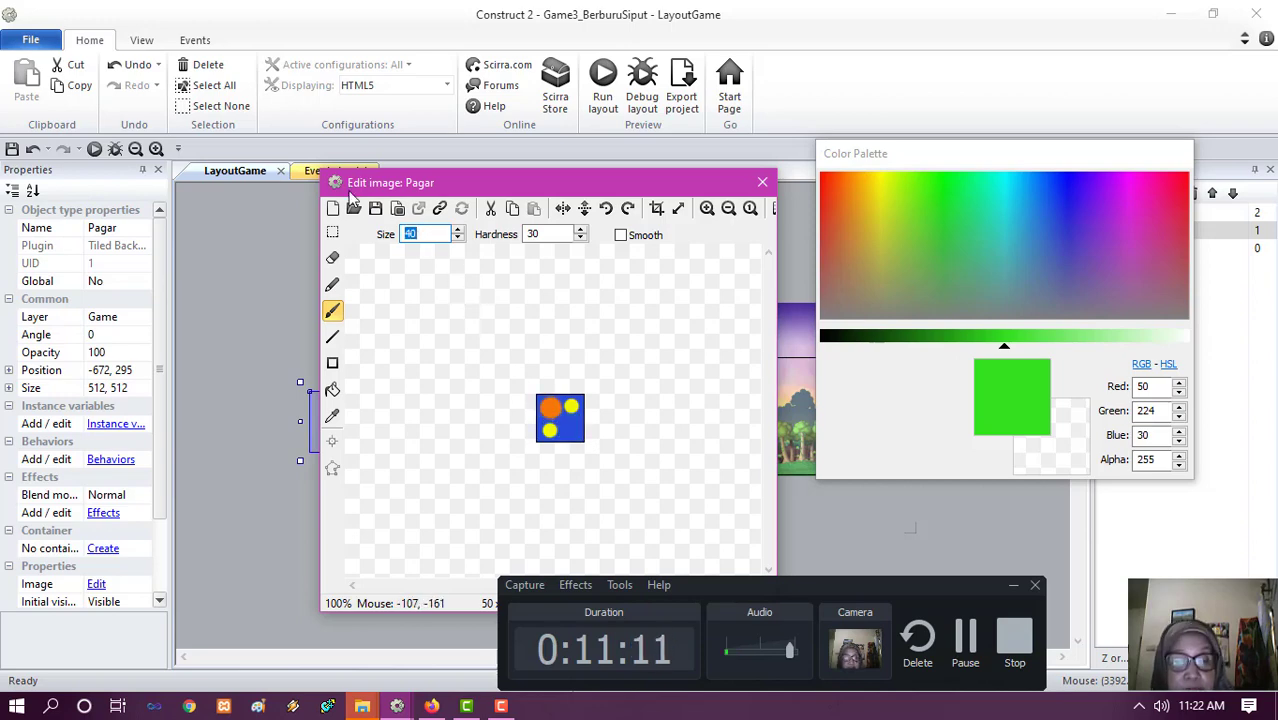
pyautogui.write('25')
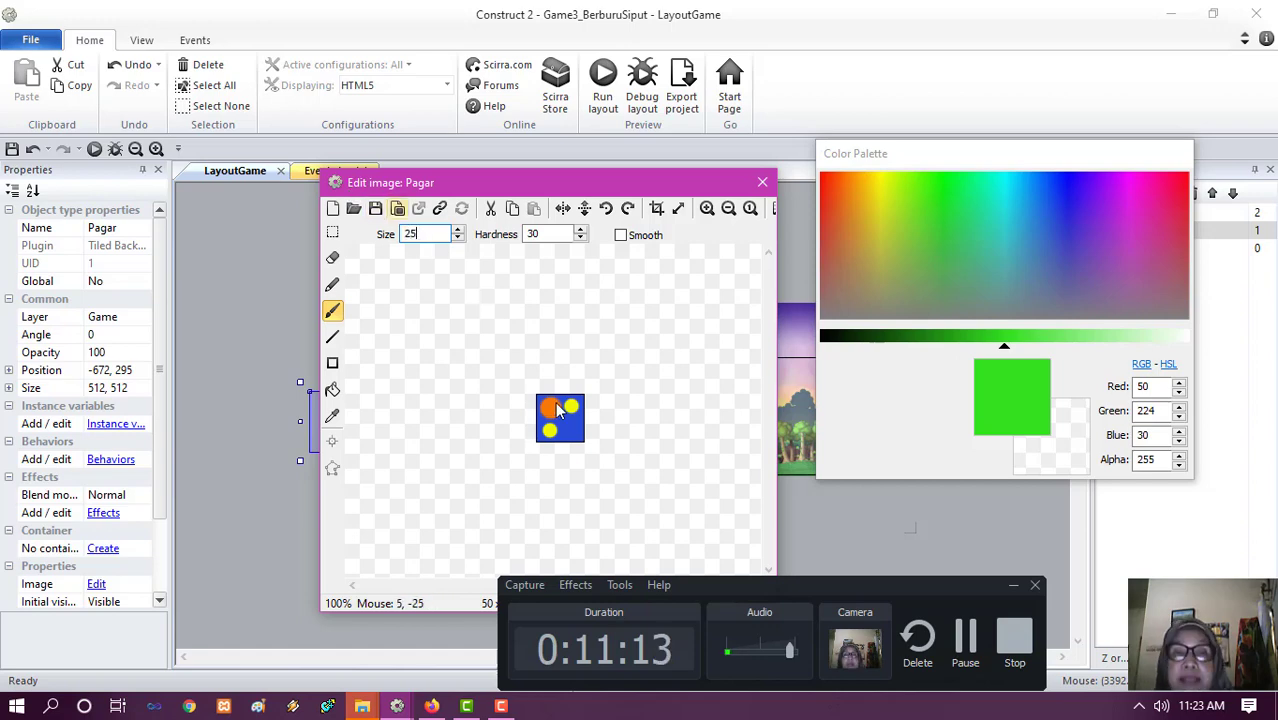
pyautogui.click(572, 431)
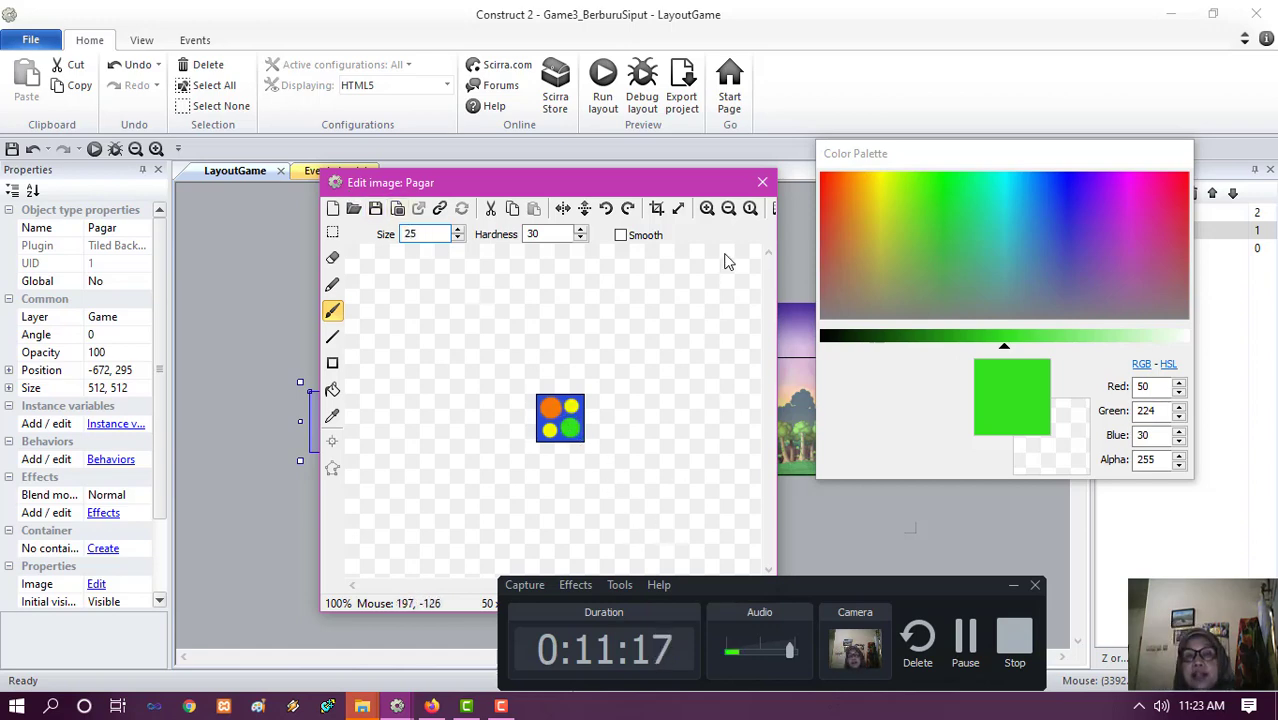
pyautogui.click(762, 183)
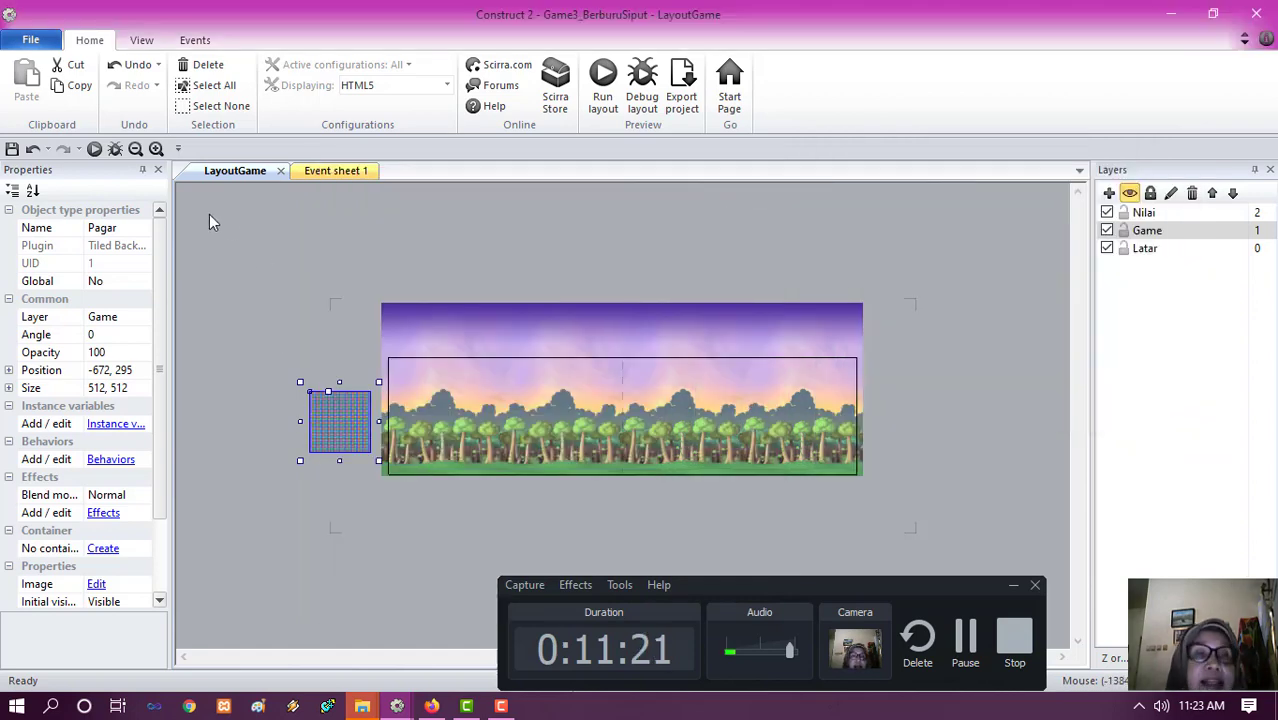
# - Stretch Pagar into a strip of about 2750 x 152 and place it at about -20, 835 along the background's grass
pyautogui.click(157, 148)
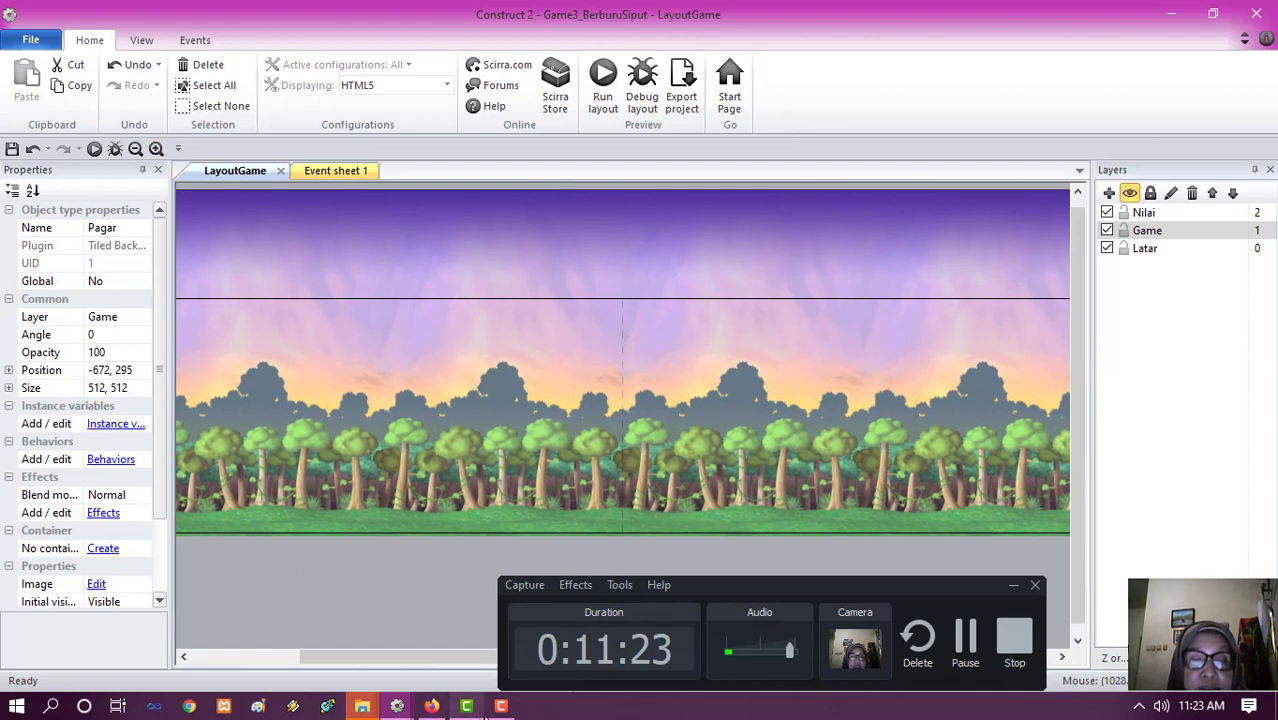
pyautogui.moveTo(450, 652); pyautogui.dragTo(325, 647)
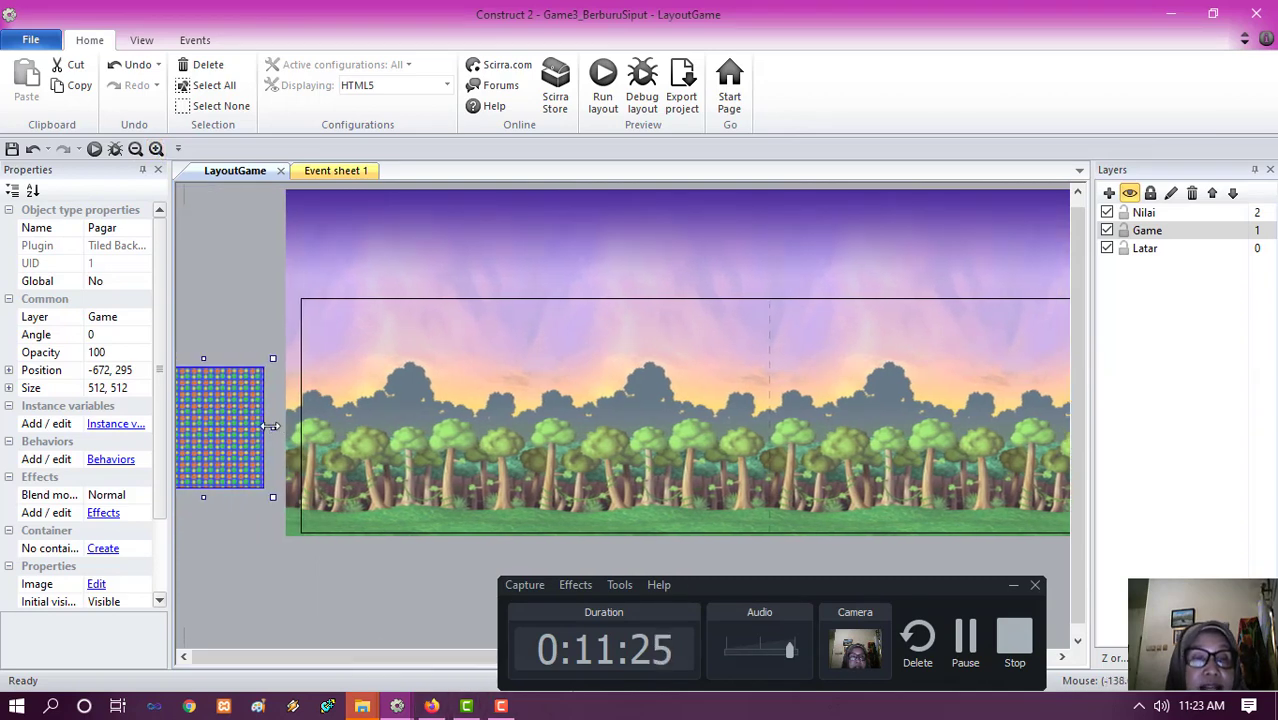
pyautogui.moveTo(272, 427); pyautogui.dragTo(762, 476)
pyautogui.moveTo(380, 440); pyautogui.dragTo(517, 563)
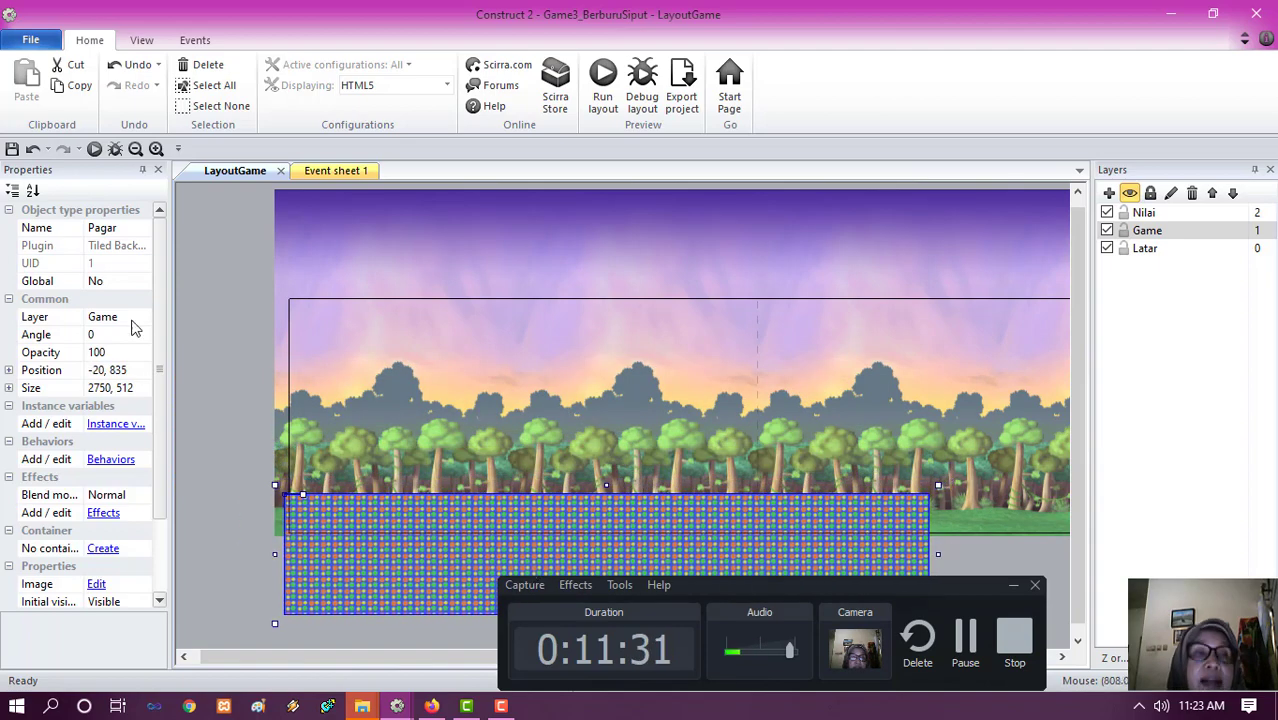
pyautogui.click(135, 149)
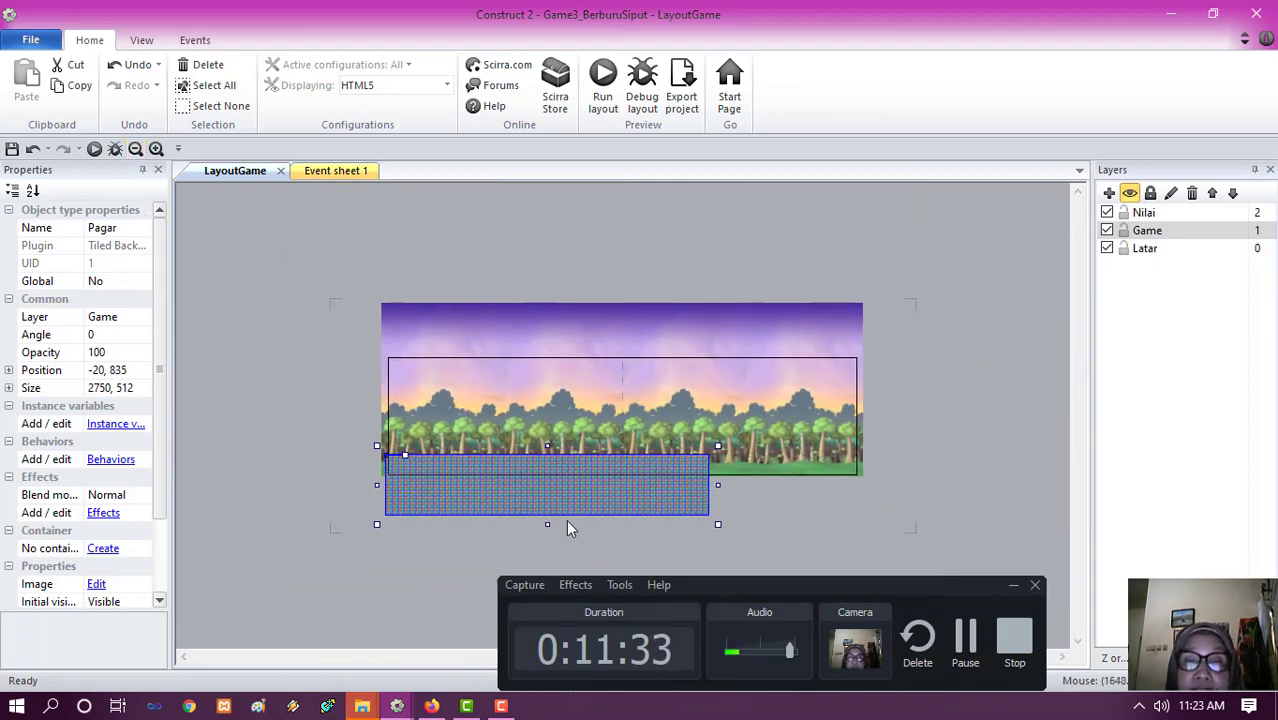
pyautogui.moveTo(548, 524); pyautogui.dragTo(541, 485)
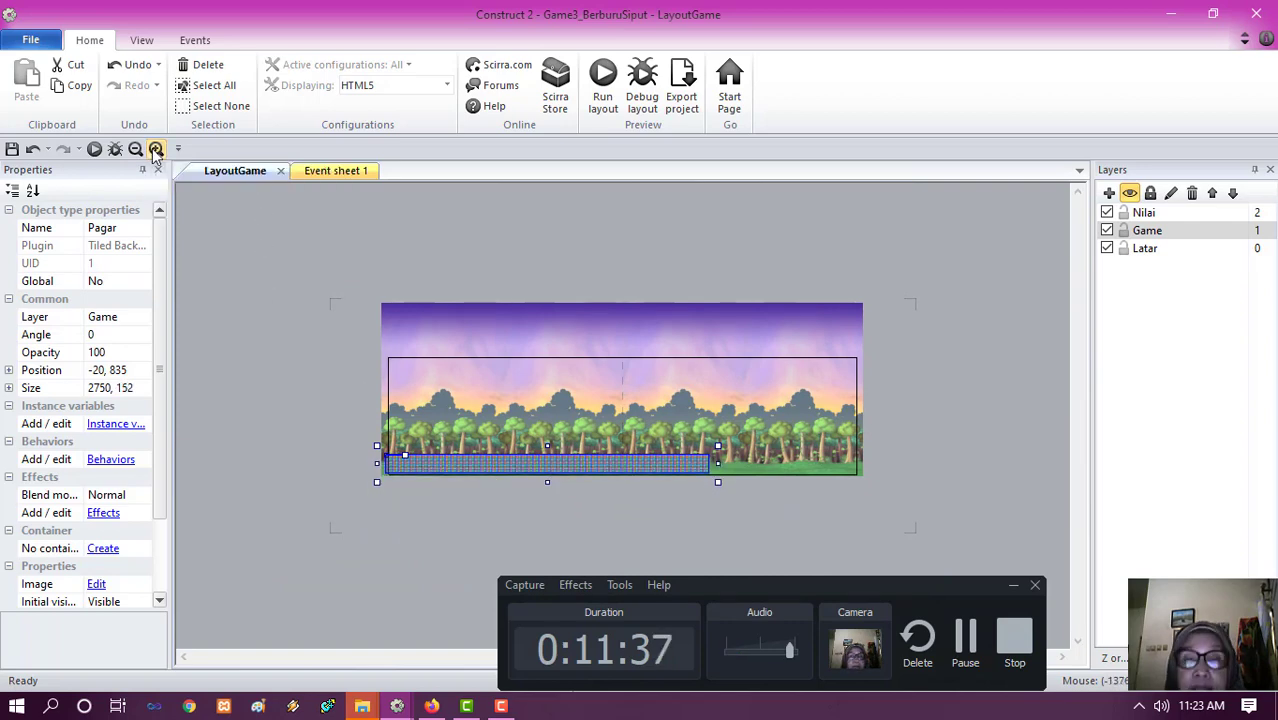
# - Lower Pagar to about -24, 919 on the grass and resize it to about 1454 x 96
pyautogui.click(156, 149)
pyautogui.moveTo(686, 517)
pyautogui.mouseDown()
pyautogui.moveTo(668, 517)
pyautogui.moveTo(683, 505)
pyautogui.mouseUp()
pyautogui.moveTo(428, 657); pyautogui.dragTo(379, 642)
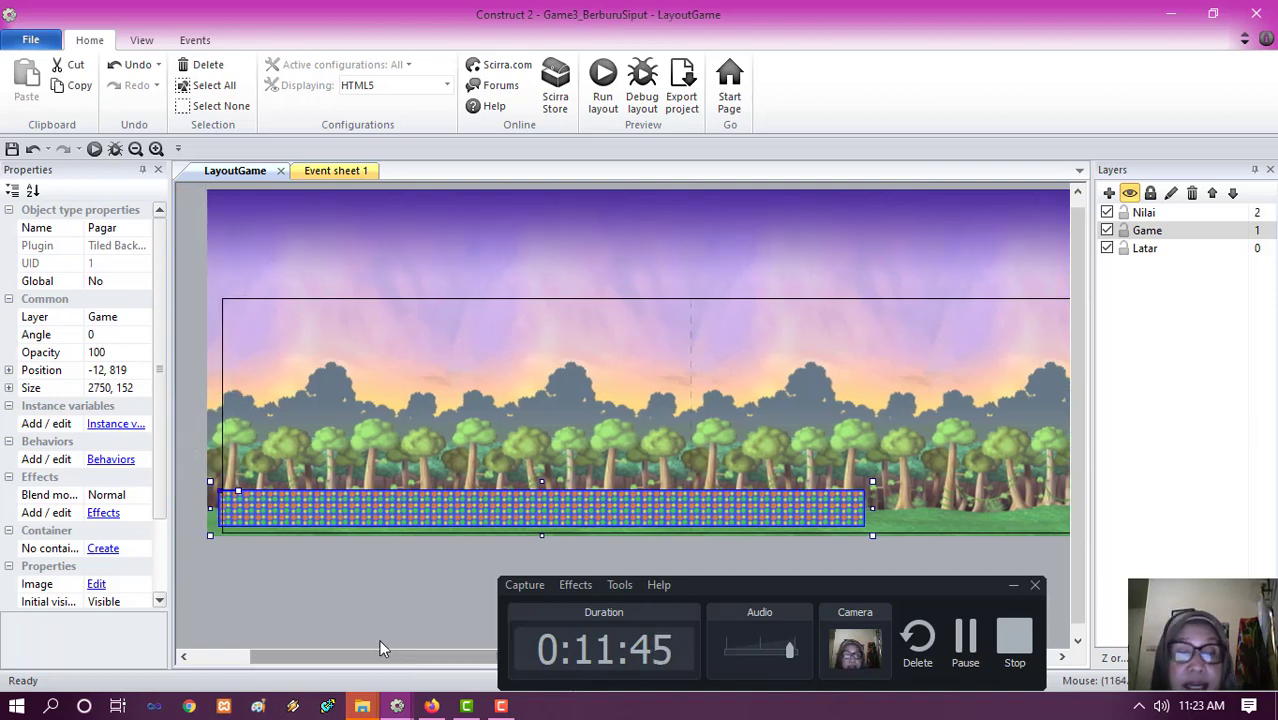
pyautogui.moveTo(651, 506); pyautogui.dragTo(651, 527)
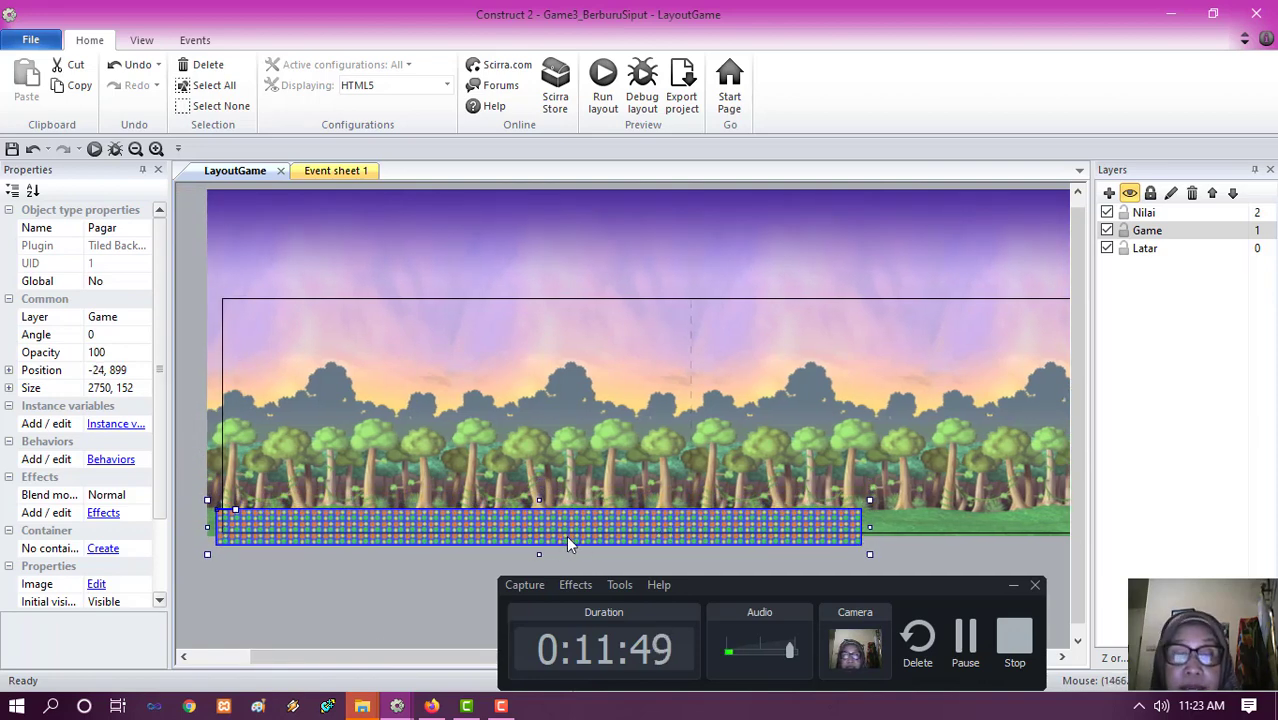
pyautogui.moveTo(571, 536)
pyautogui.mouseDown()
pyautogui.moveTo(541, 549)
pyautogui.moveTo(546, 540)
pyautogui.mouseUp()
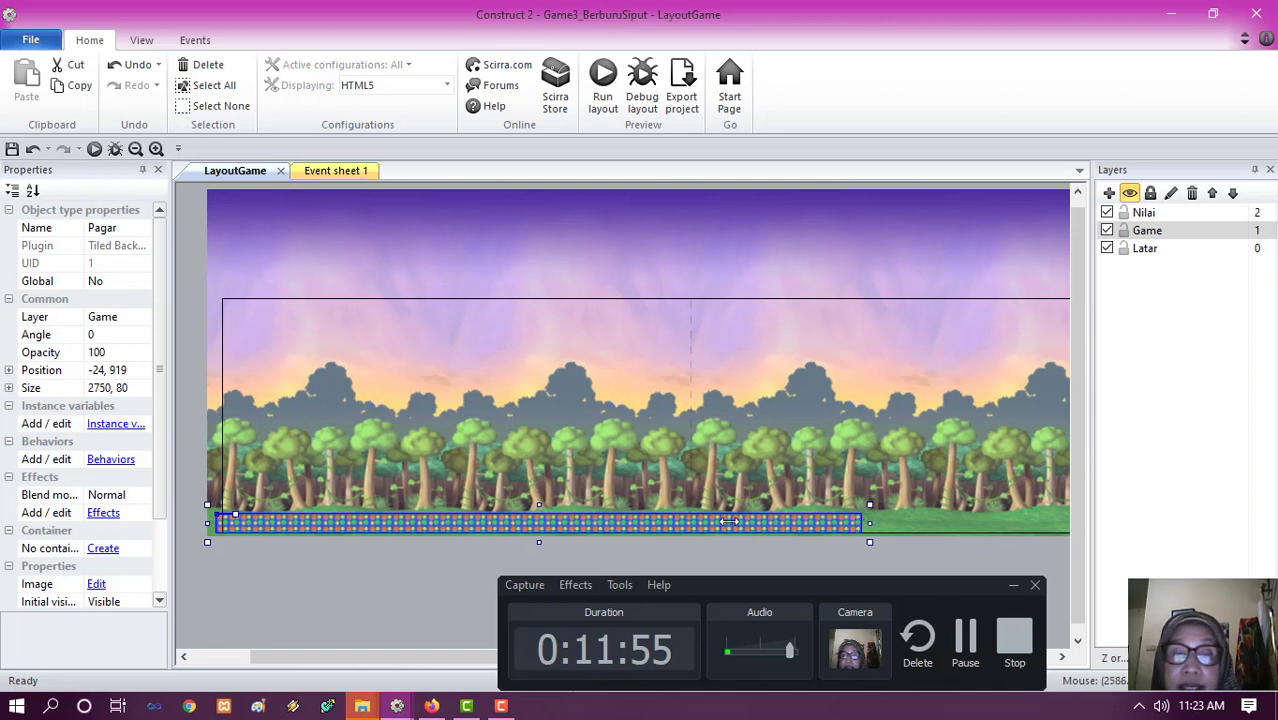
pyautogui.moveTo(728, 521); pyautogui.dragTo(558, 521)
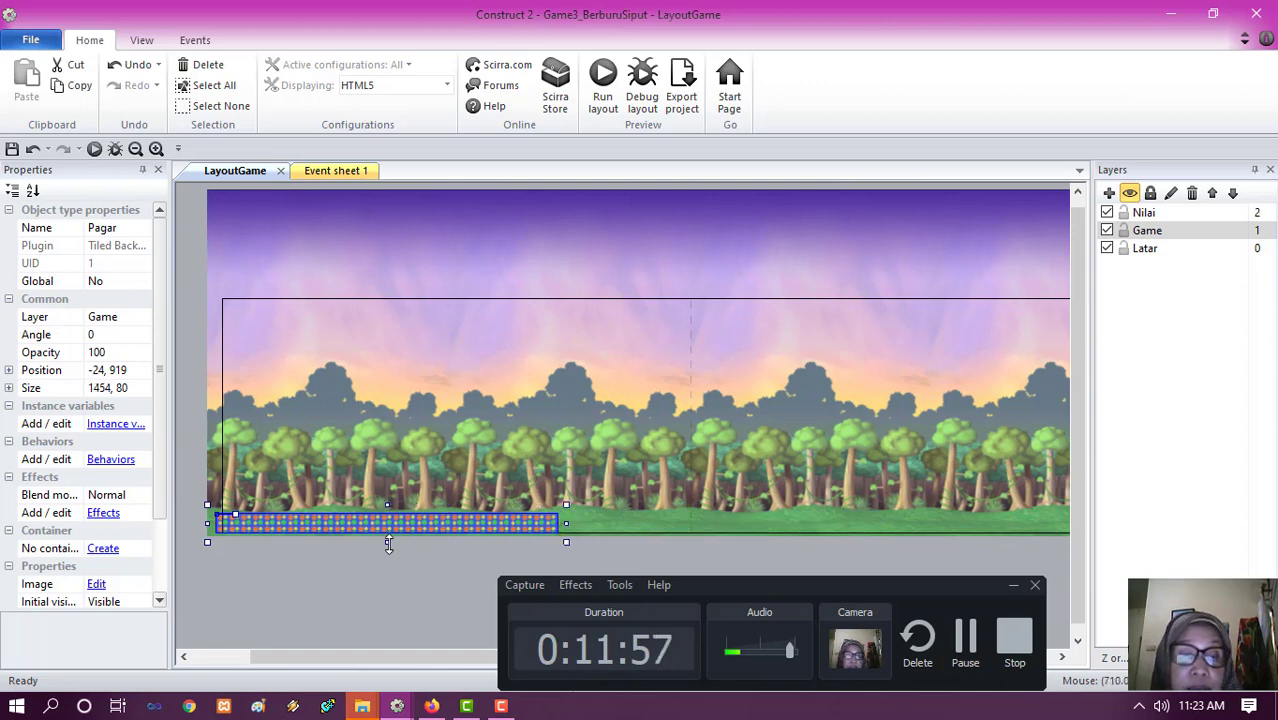
pyautogui.moveTo(389, 545); pyautogui.dragTo(389, 549)
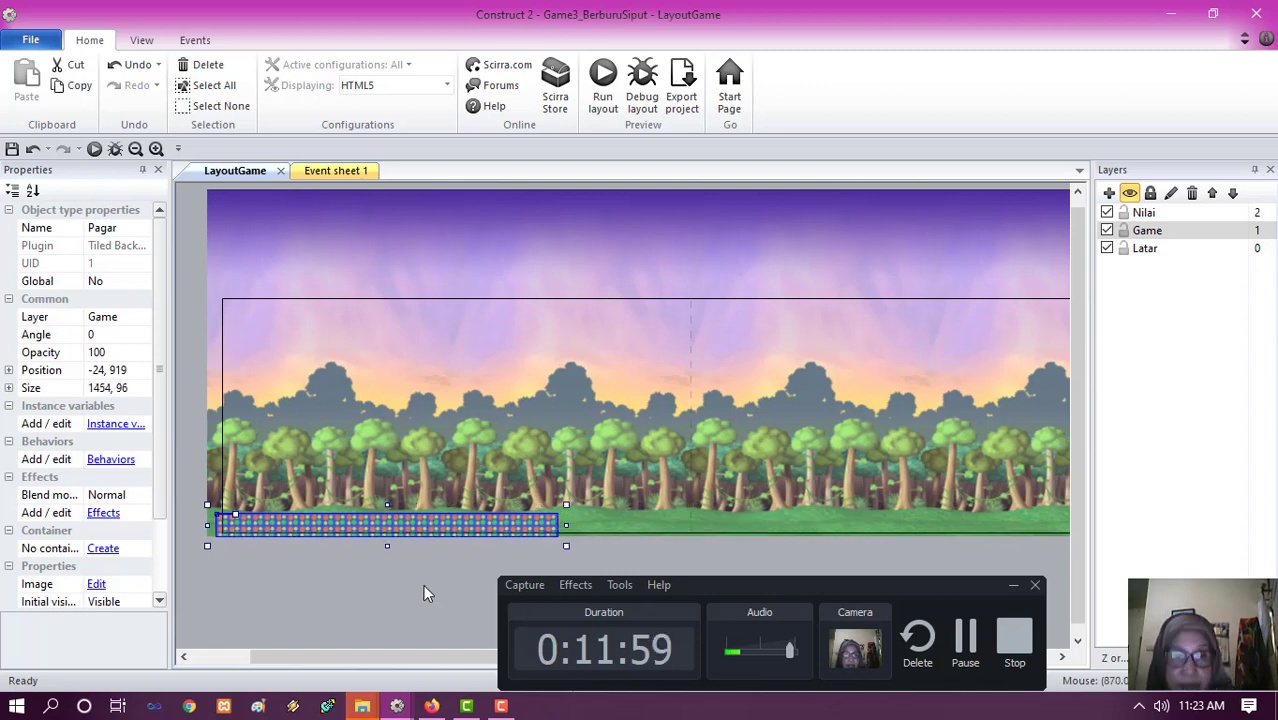
# - Duplicate Pagar twice, placing one copy beside it on the grass and the other above at about 1736, 627
pyautogui.click(452, 537)
pyautogui.click(467, 524)
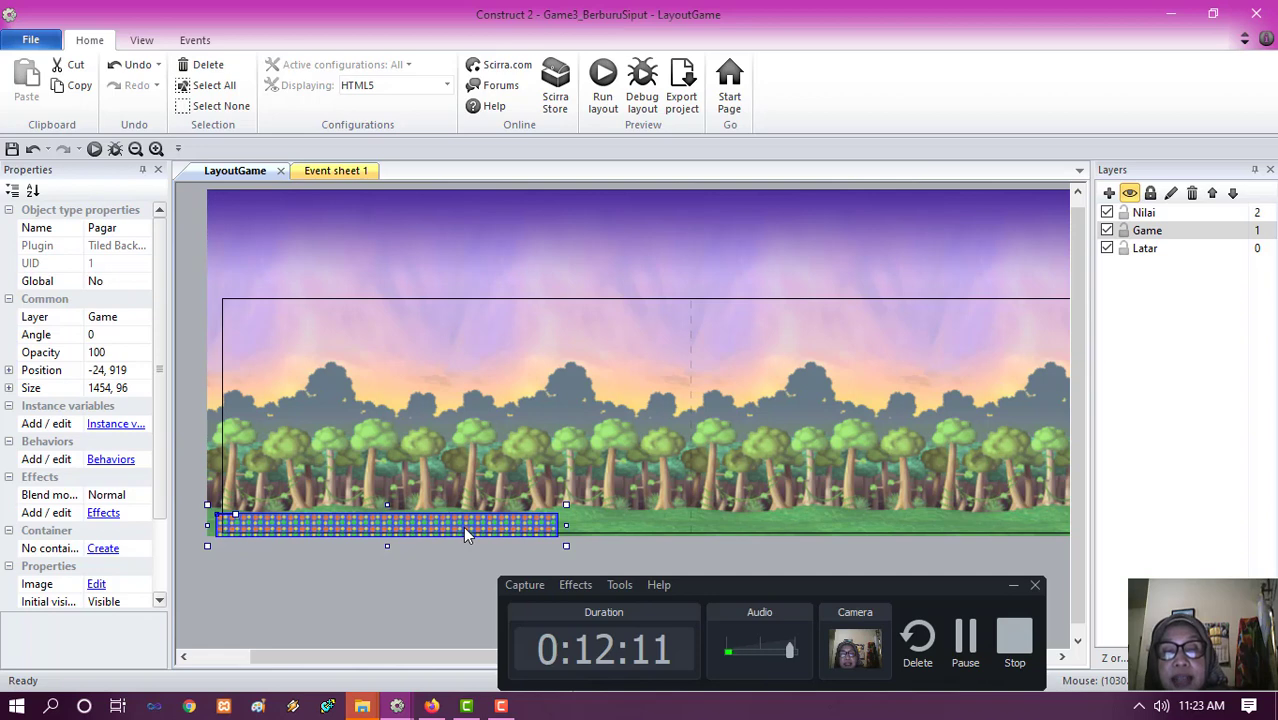
pyautogui.keyDown('ctrl'); pyautogui.moveTo(463, 526); pyautogui.dragTo(820, 463); pyautogui.keyUp('ctrl')
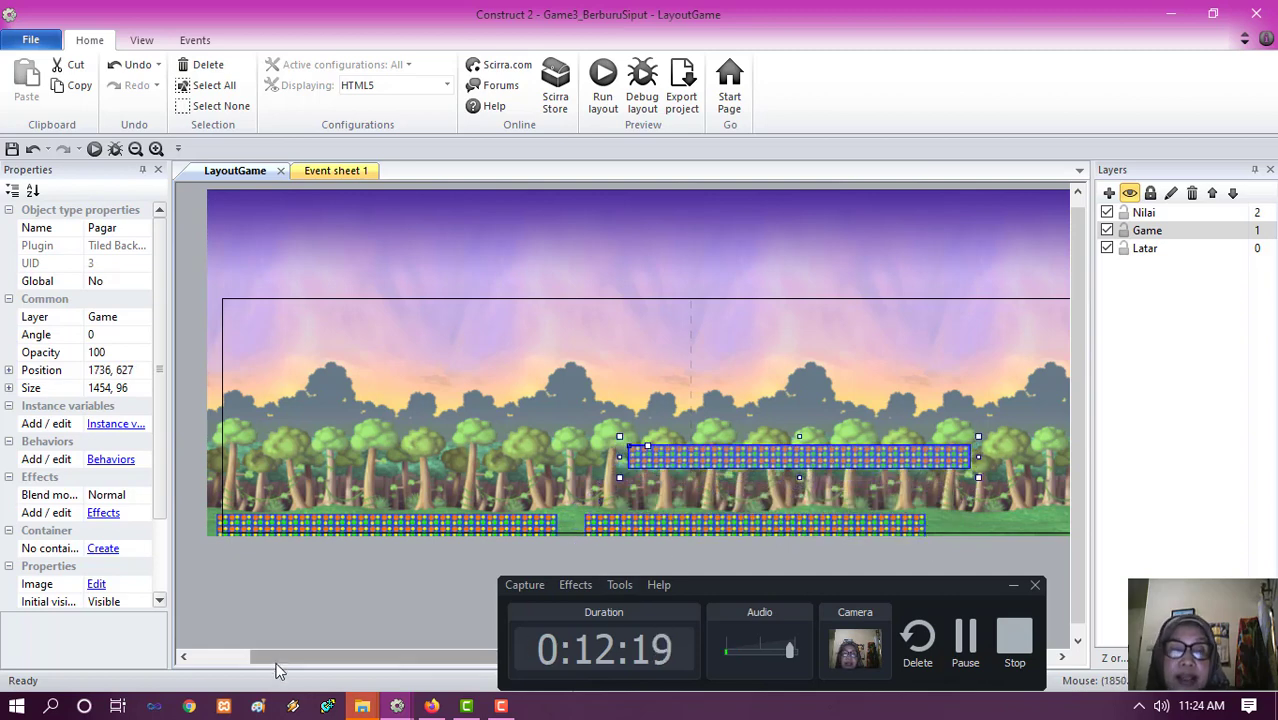
# - Move the lower Pagar copy to about 2596, 911 at the layout's right end and the upper copy to about 1516, 911 between the others
pyautogui.moveTo(317, 658); pyautogui.dragTo(443, 658)
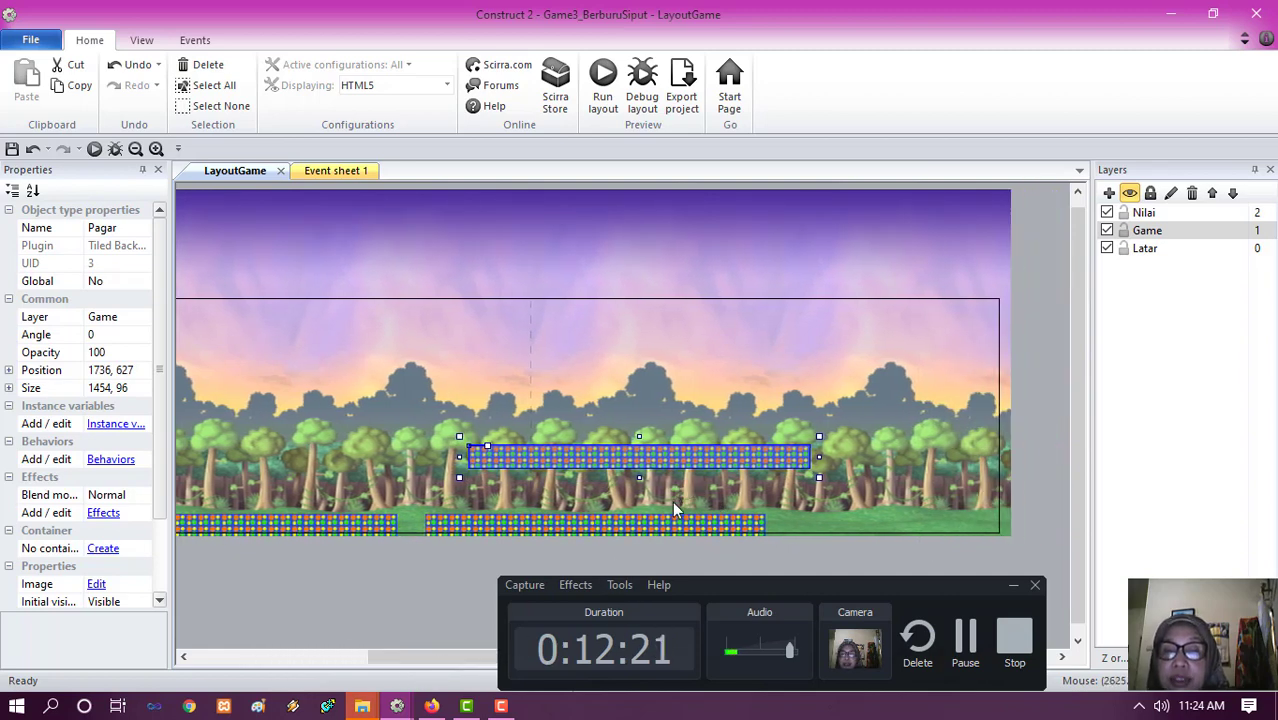
pyautogui.moveTo(666, 524); pyautogui.dragTo(910, 524)
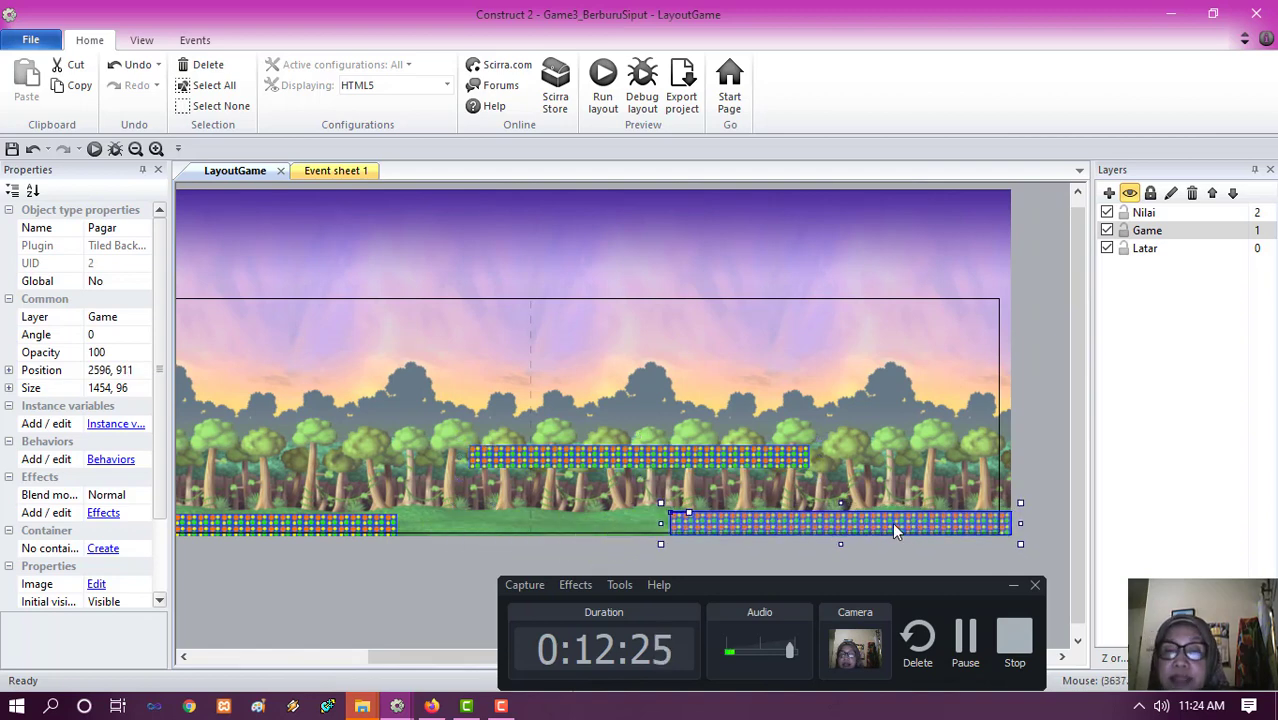
pyautogui.moveTo(735, 470); pyautogui.dragTo(680, 537)
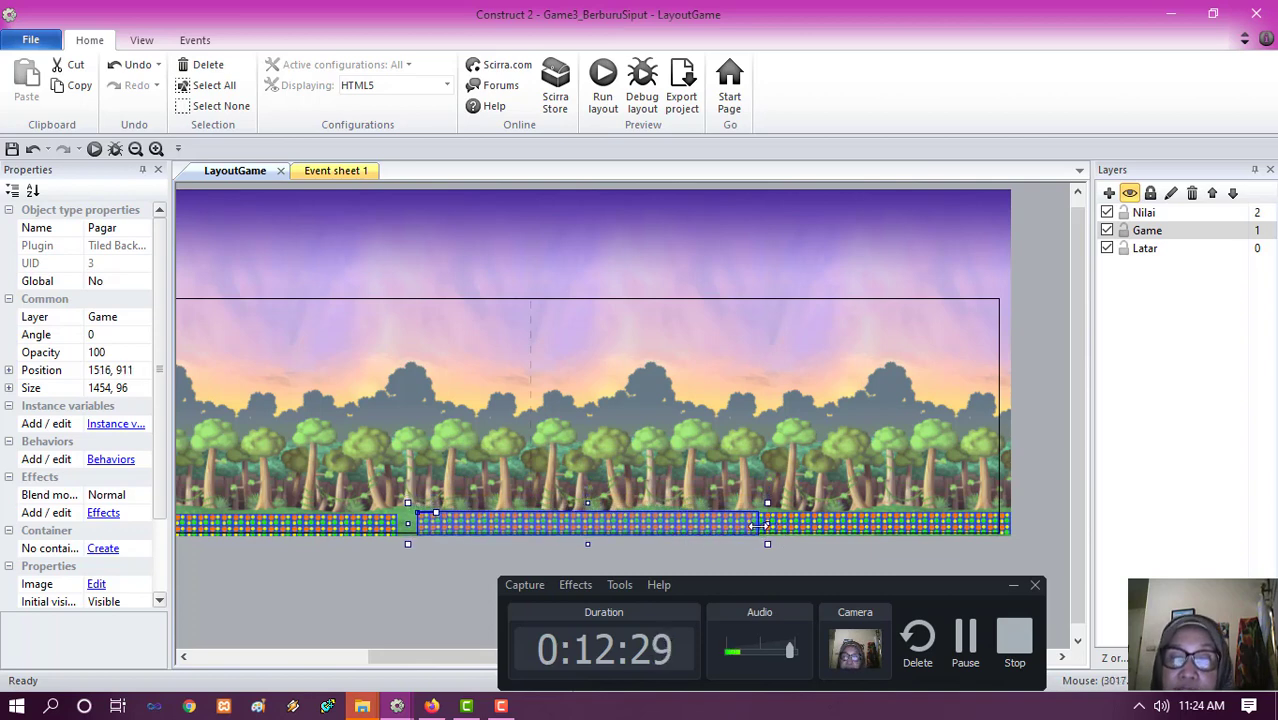
# - Shorten the middle ground Pagar to about 922 x 96 and trim the rightmost copy to about 1330 x 96 at 2720, 911
pyautogui.moveTo(762, 524); pyautogui.dragTo(644, 541)
pyautogui.click(718, 524)
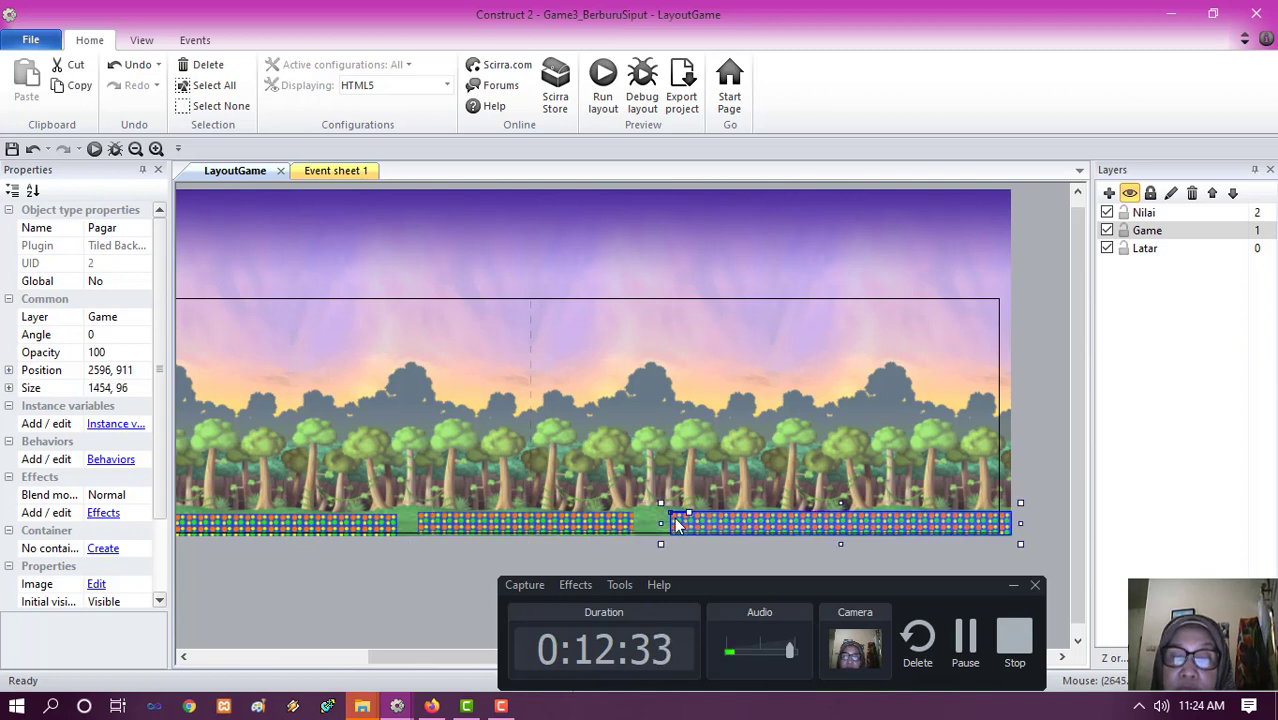
pyautogui.moveTo(674, 523); pyautogui.dragTo(695, 524)
# - Move the middle ground Pagar to about 1600, 915 and duplicate it above the trees at about 1788, 399
pyautogui.moveTo(594, 523); pyautogui.dragTo(615, 525)
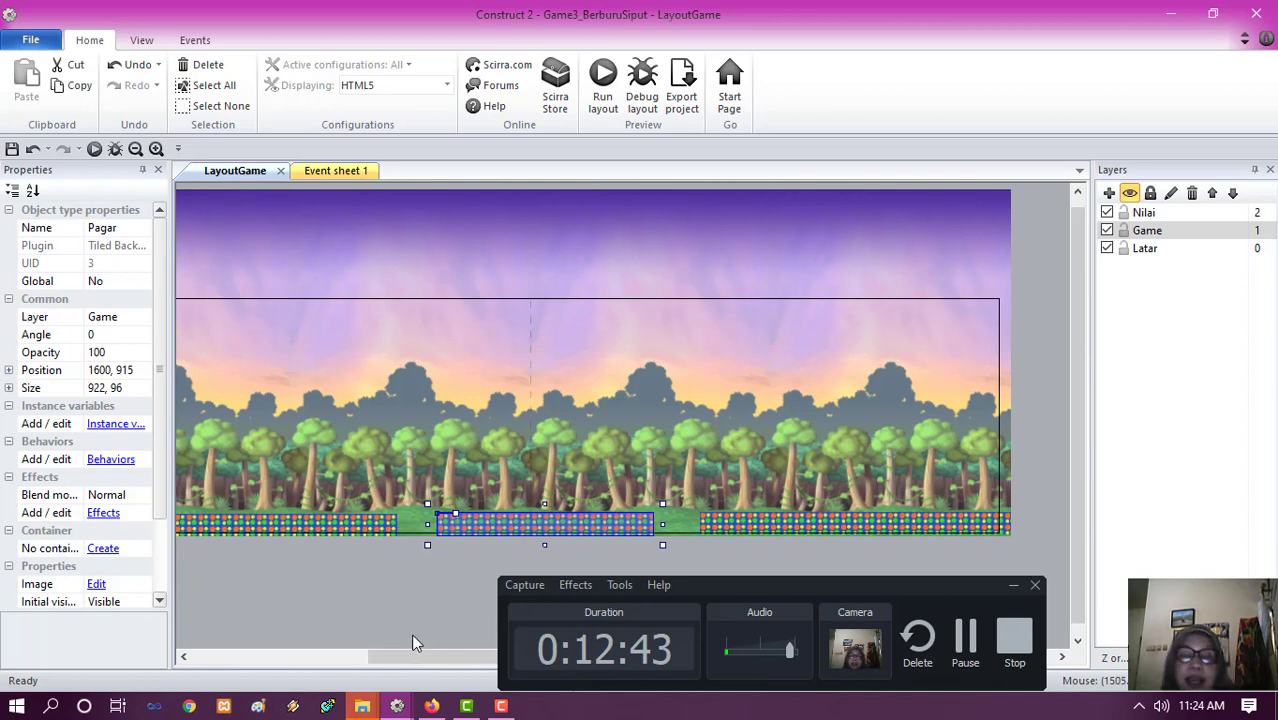
pyautogui.click(575, 532)
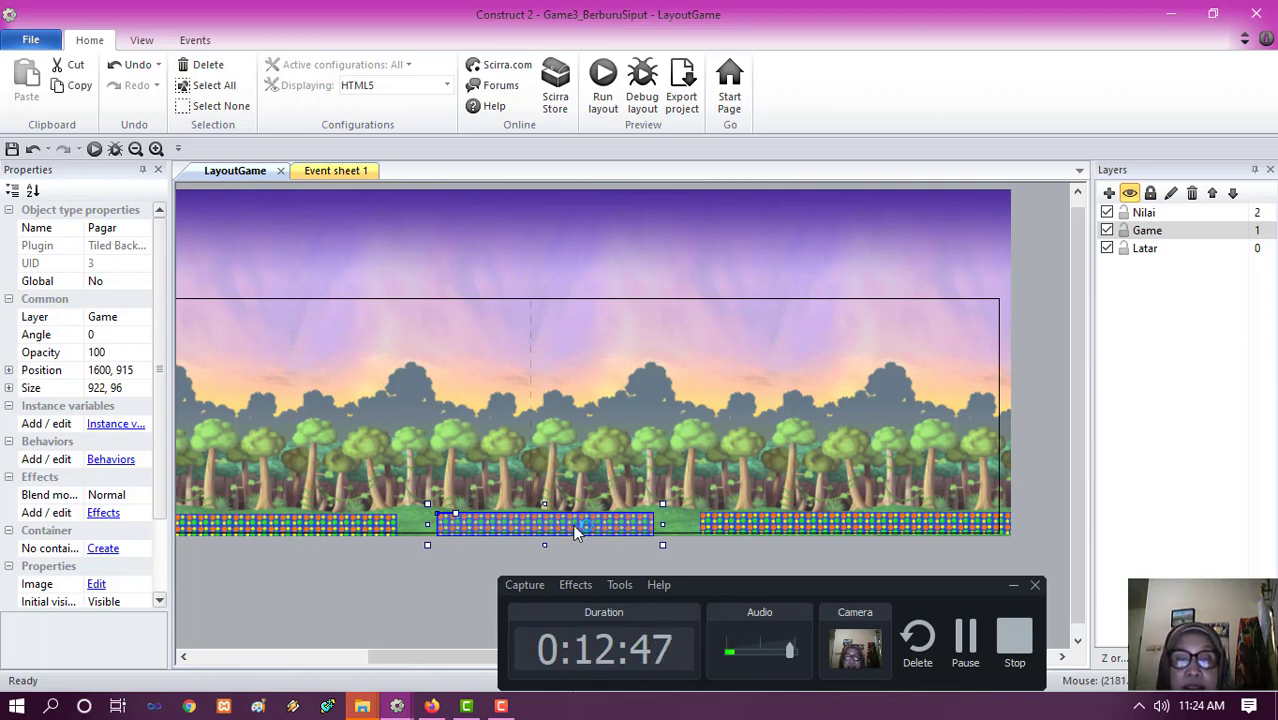
pyautogui.keyDown('ctrl'); pyautogui.moveTo(575, 532); pyautogui.dragTo(620, 405); pyautogui.keyUp('ctrl')
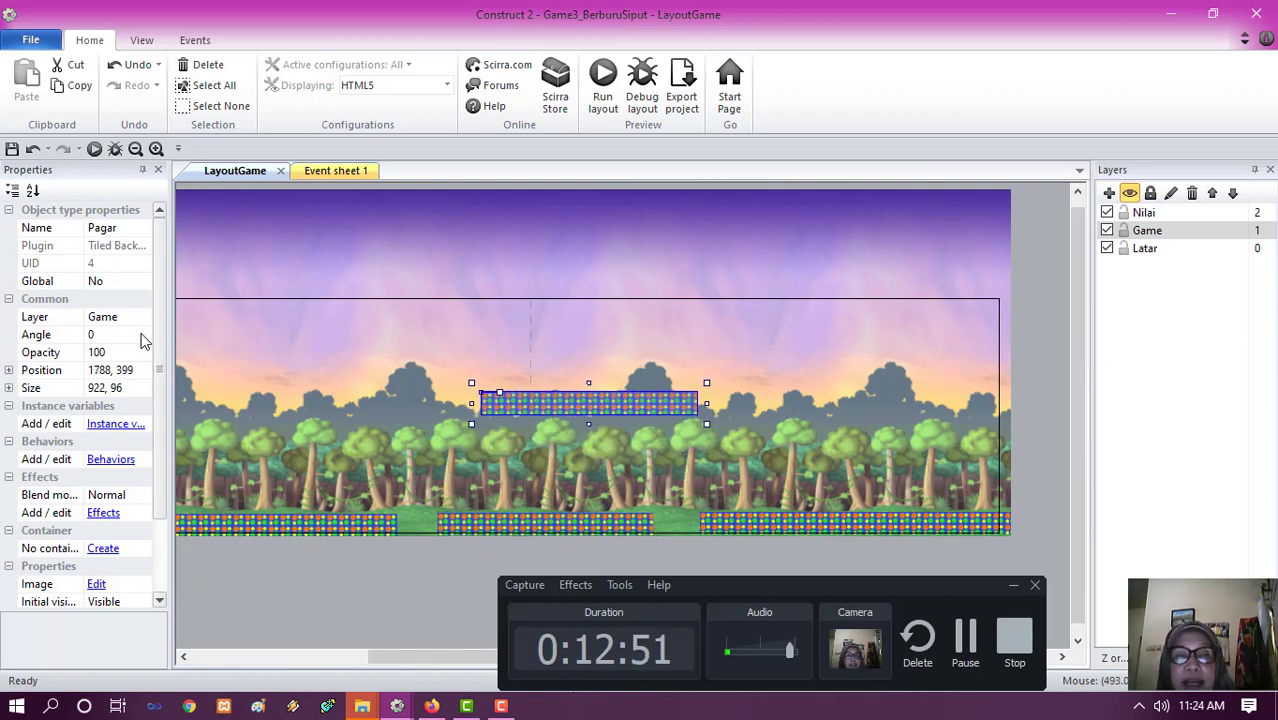
# - Add the Solid behavior to Pagar and check that the other copies have it too
pyautogui.click(375, 528)
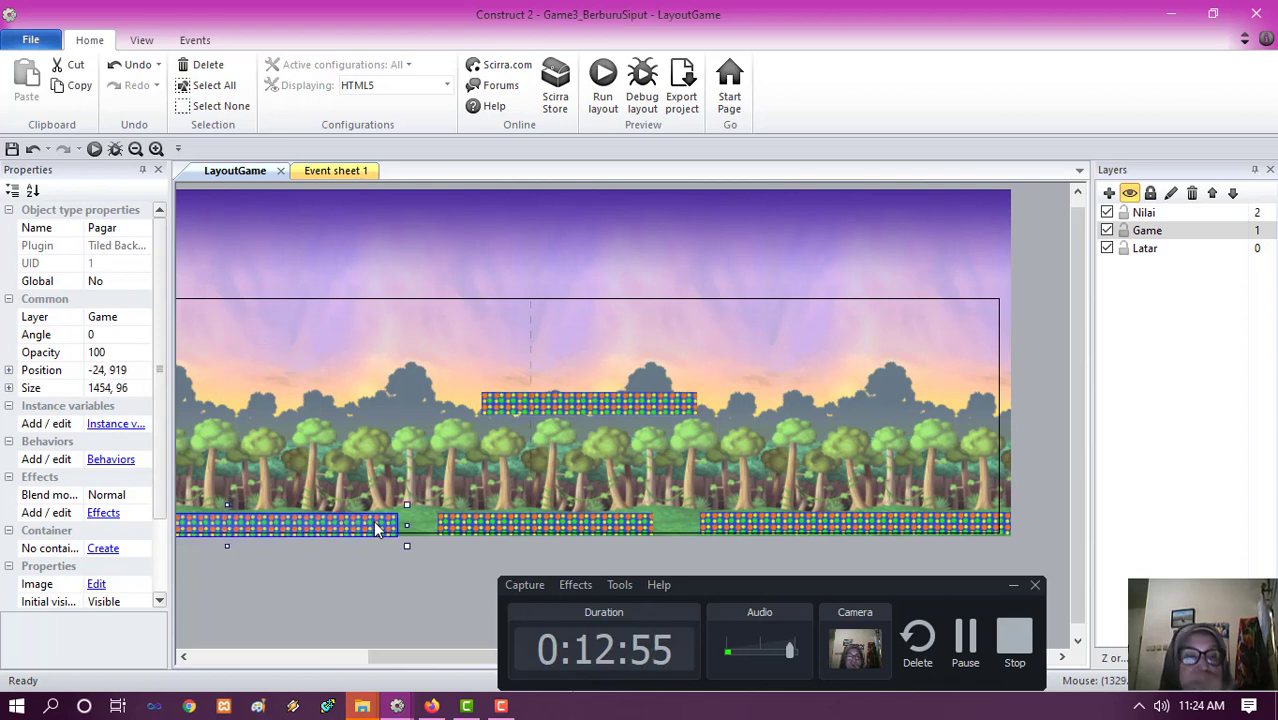
pyautogui.click(103, 462)
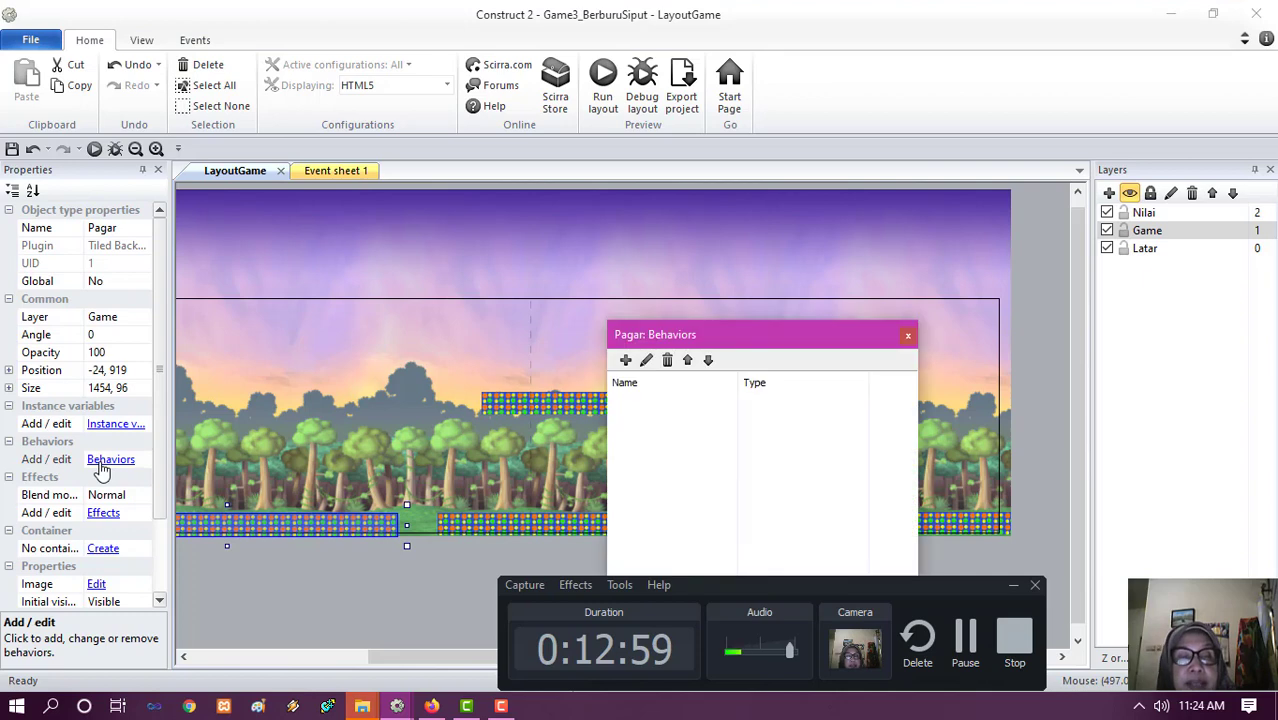
pyautogui.click(625, 360)
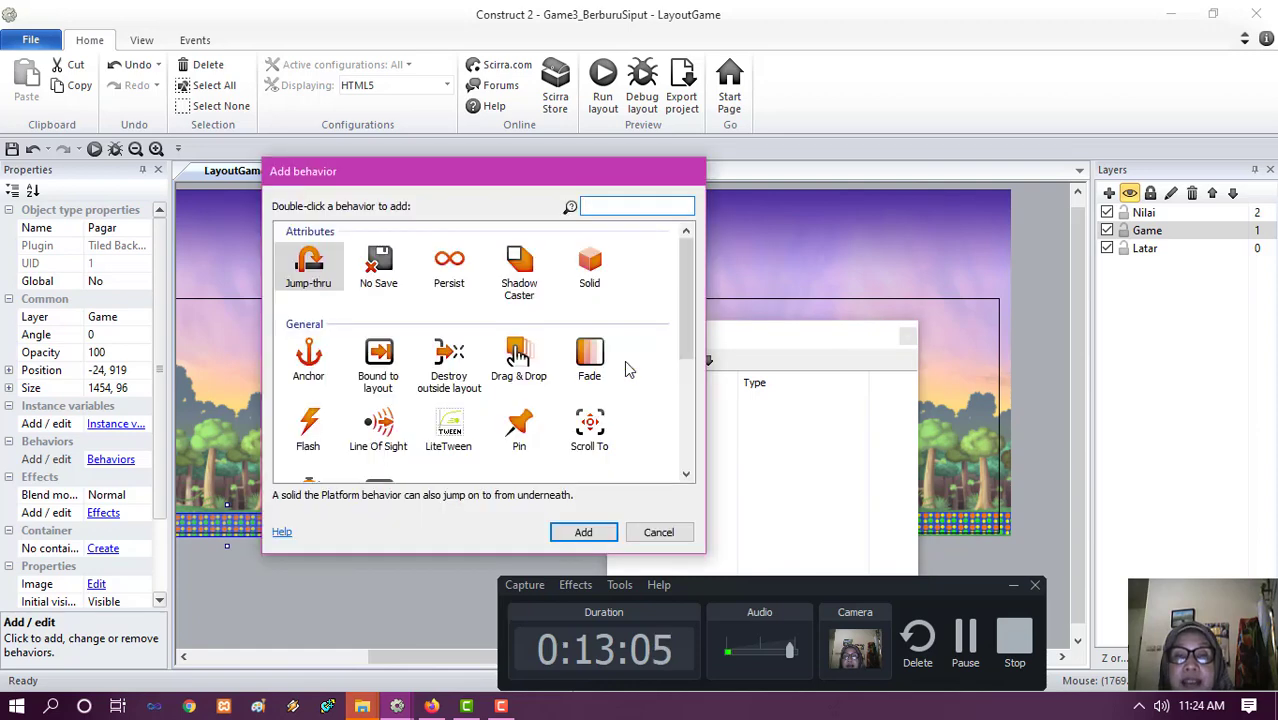
pyautogui.click(589, 270)
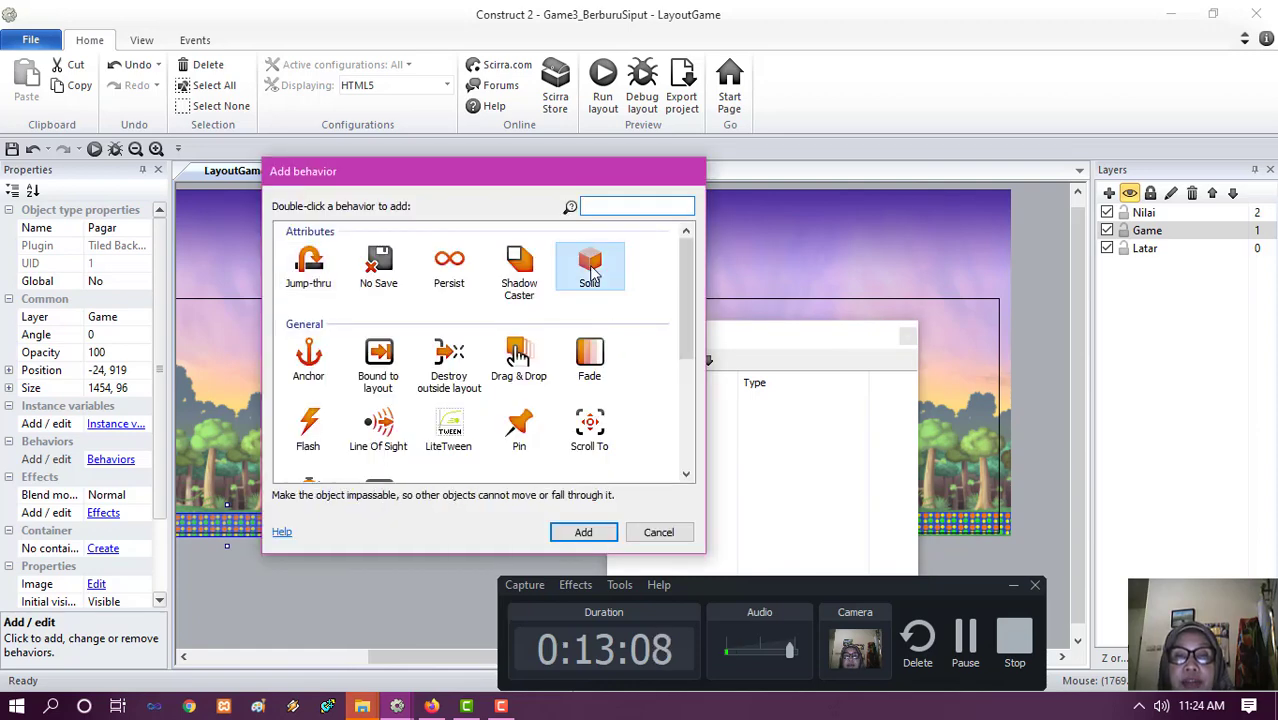
pyautogui.click(583, 532)
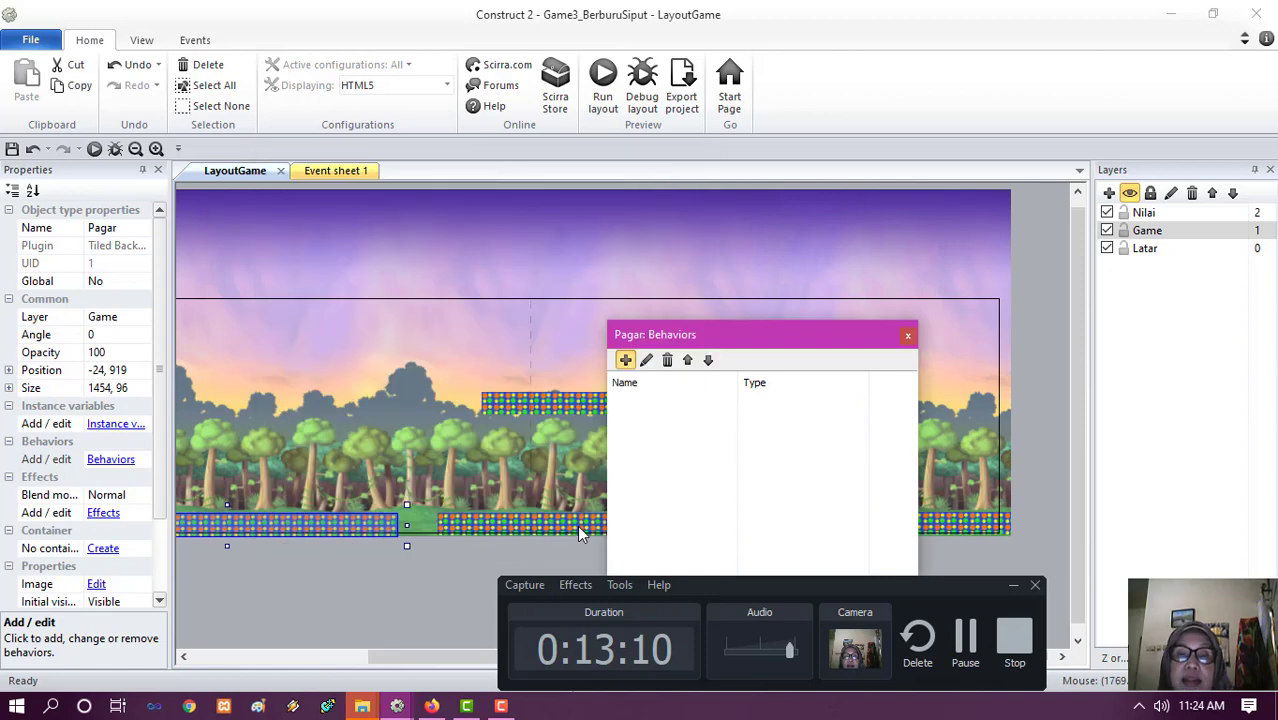
pyautogui.click(907, 337)
pyautogui.click(629, 403)
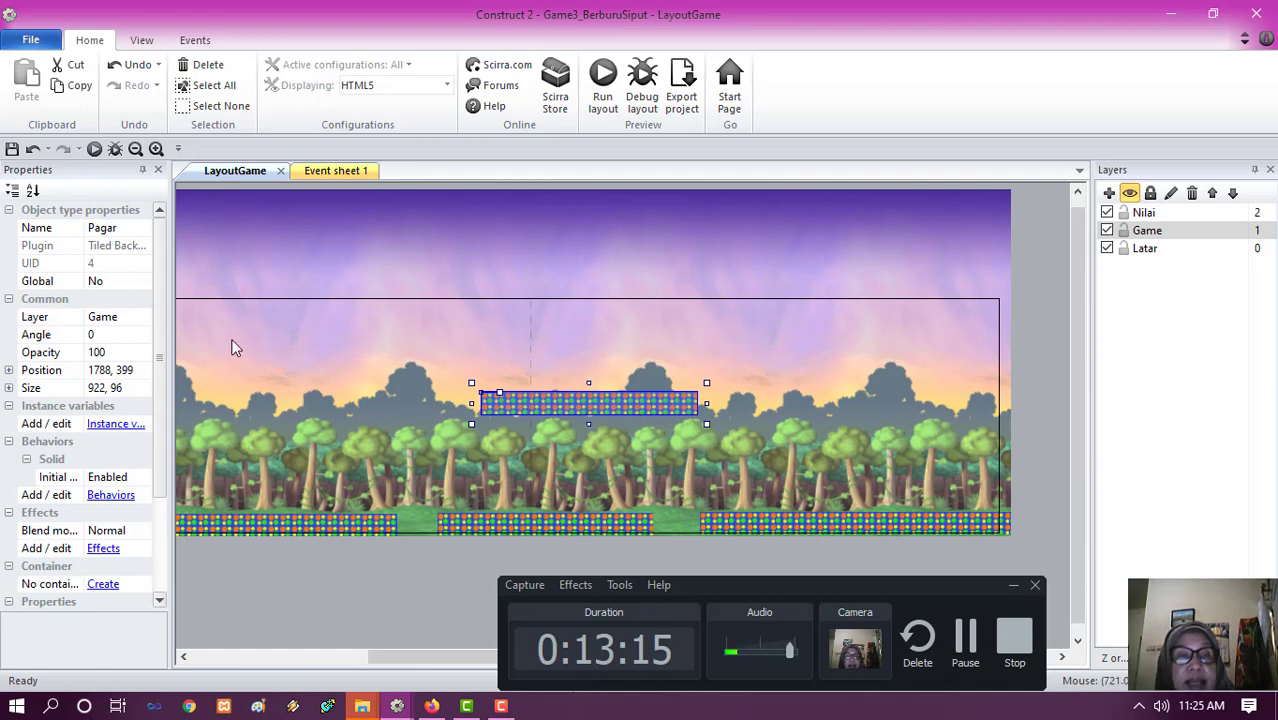
pyautogui.click(771, 516)
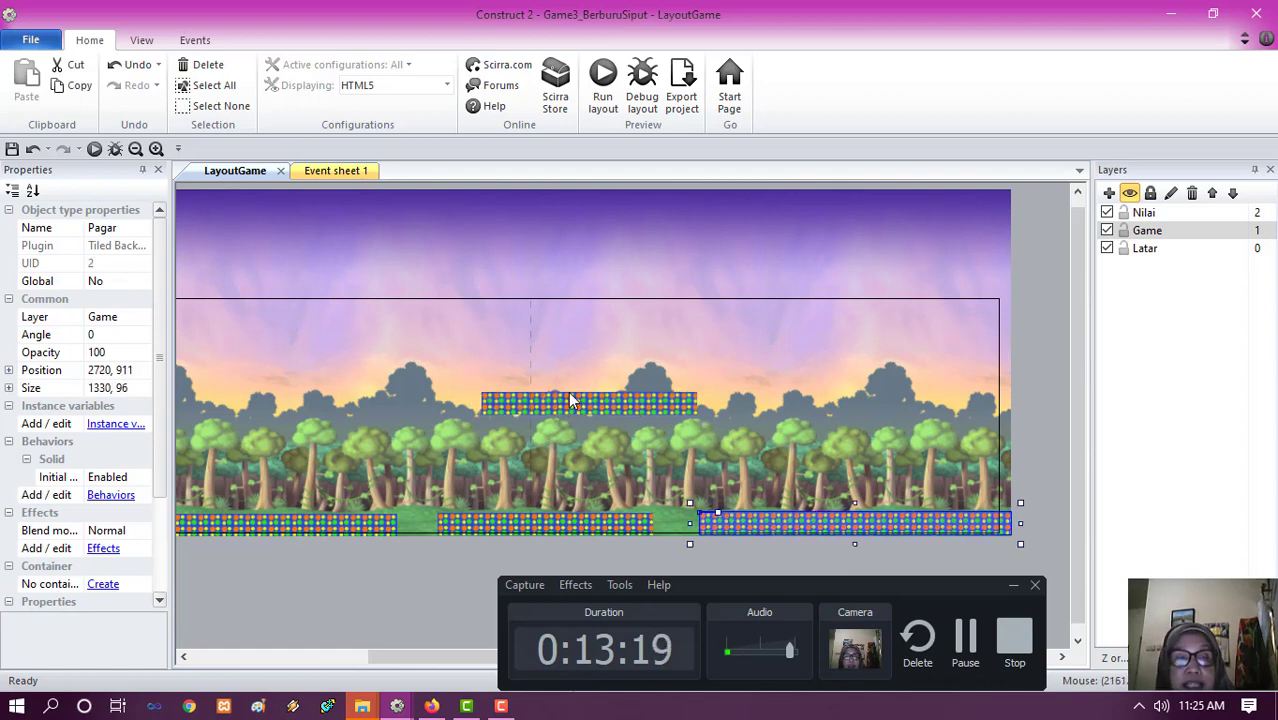
# - Move the floating Pagar to about 972, 319, shorten it to about 402 x 96 and place a duplicate at about 2536, 315
pyautogui.moveTo(574, 400); pyautogui.dragTo(424, 379)
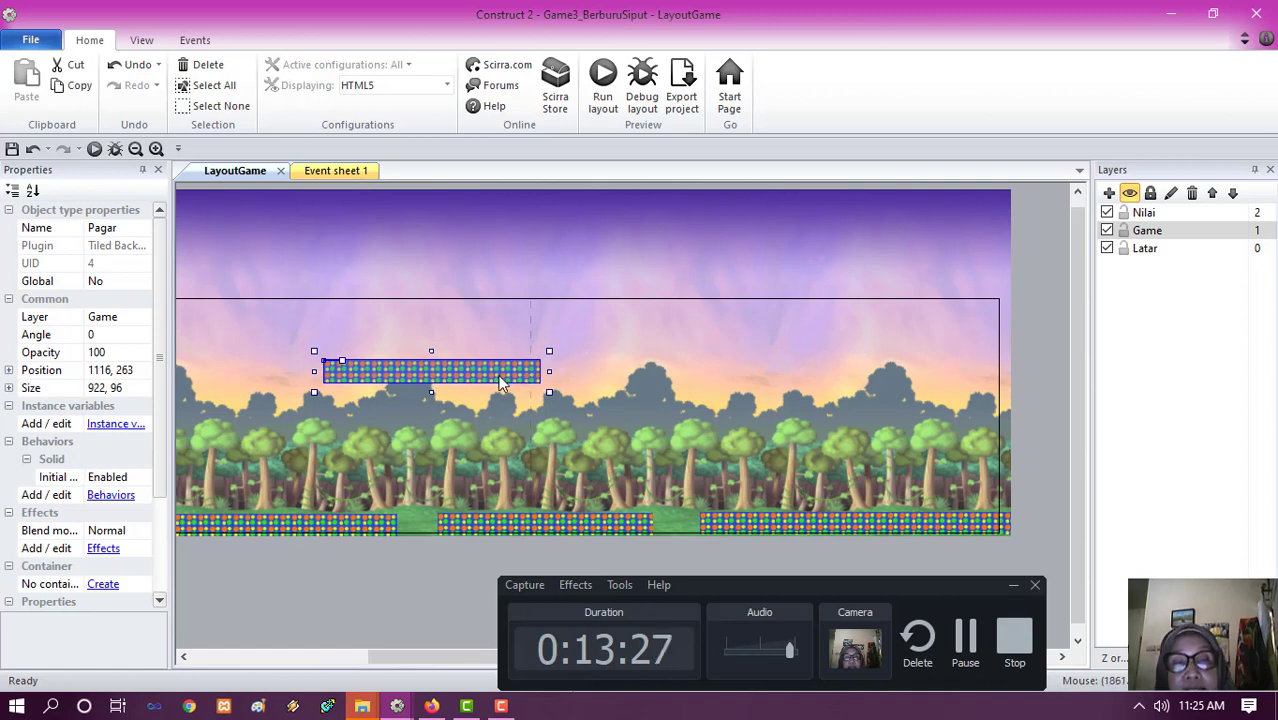
pyautogui.moveTo(485, 374); pyautogui.dragTo(453, 396)
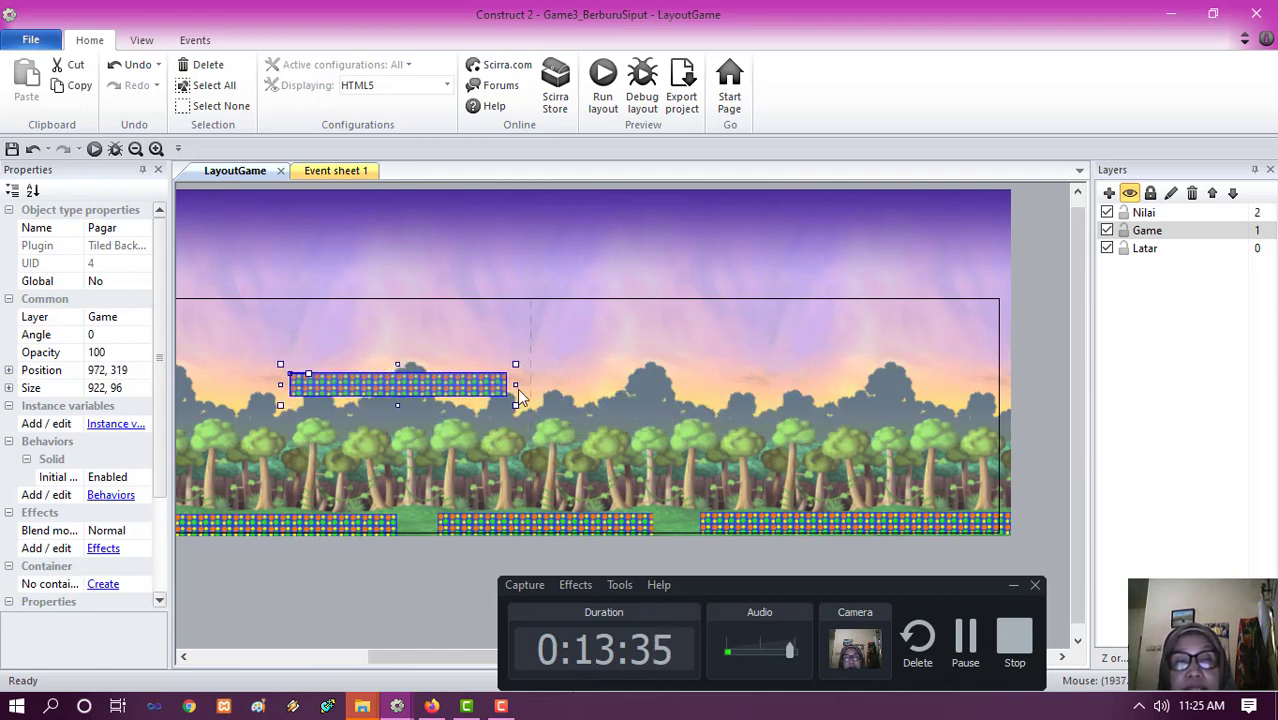
pyautogui.moveTo(515, 385); pyautogui.dragTo(722, 382)
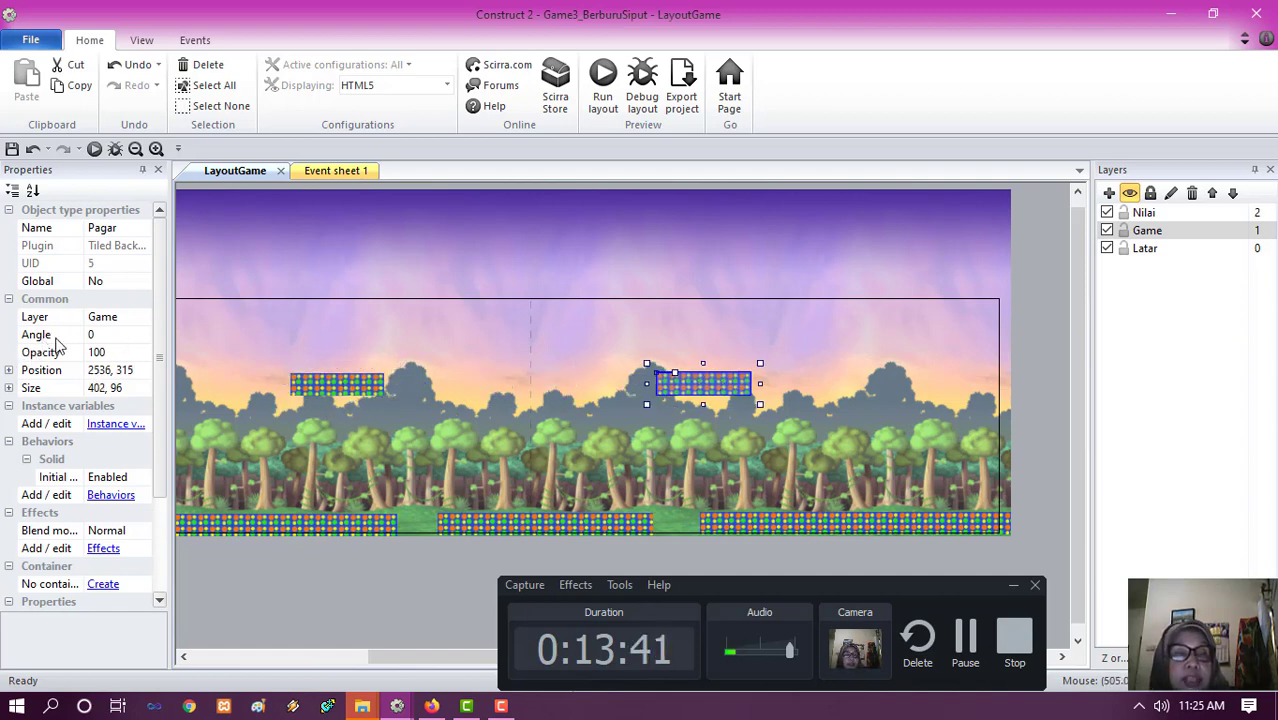
# - Set the new floating Pagar copy's angle to 15, shift it to about 2588, 275 and save the project
pyautogui.click(100, 338)
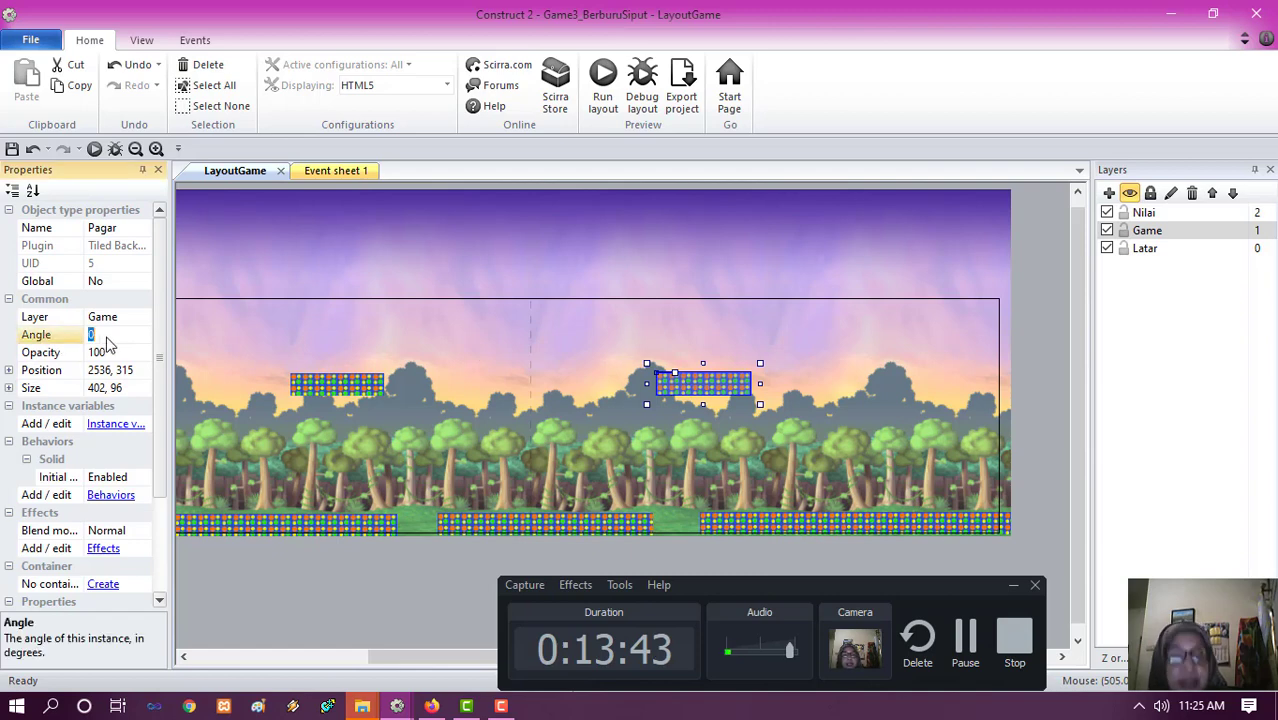
pyautogui.write('15')
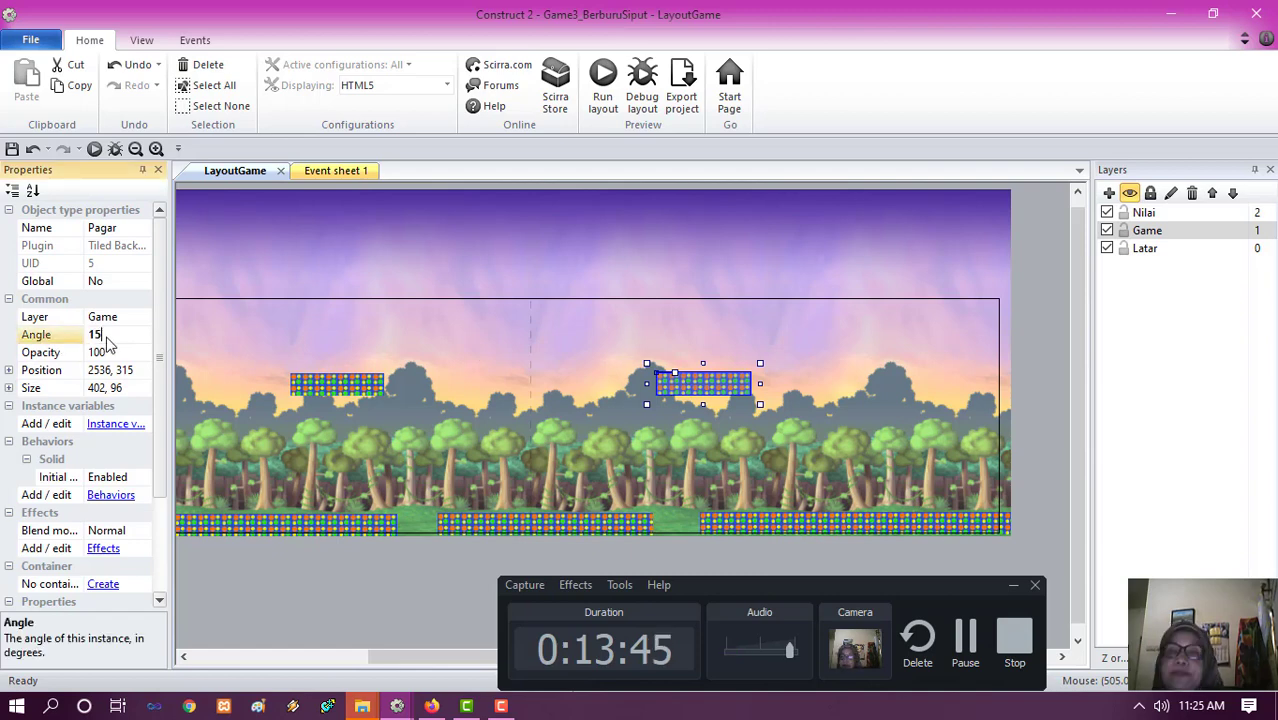
pyautogui.press('Return')
pyautogui.moveTo(720, 409)
pyautogui.mouseDown()
pyautogui.moveTo(745, 392)
pyautogui.moveTo(733, 400)
pyautogui.mouseUp()
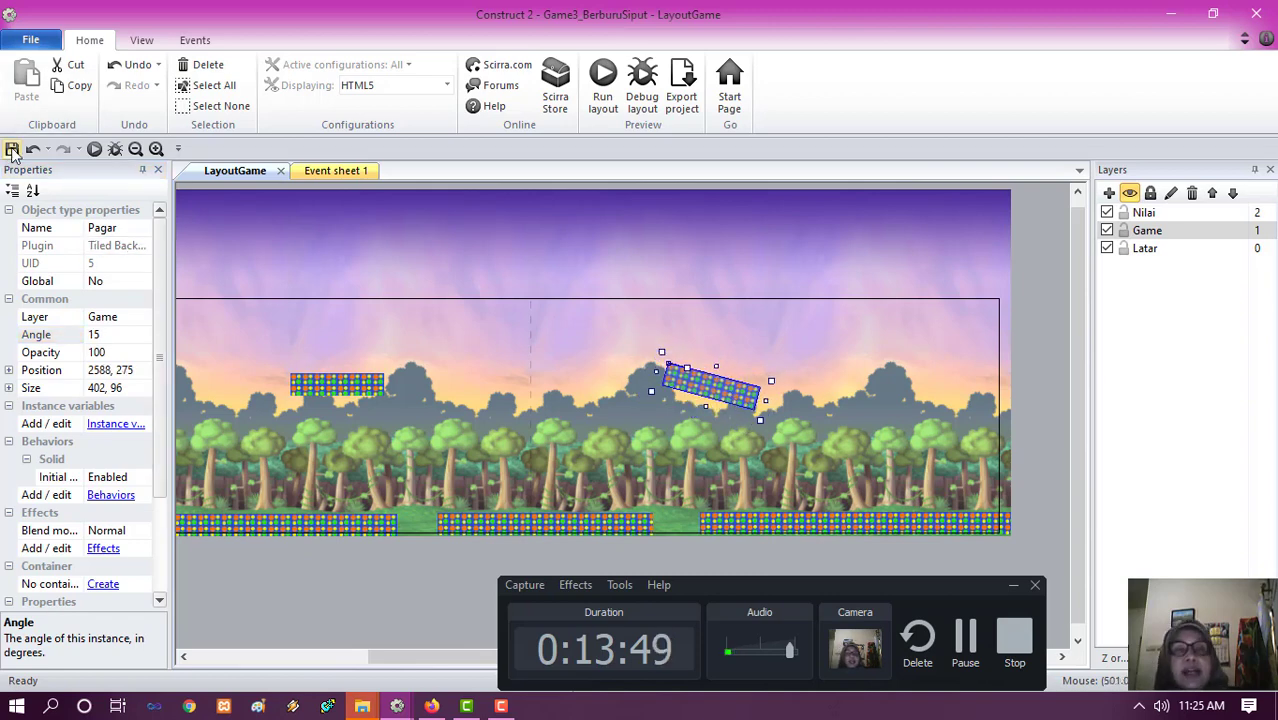
pyautogui.click(12, 149)
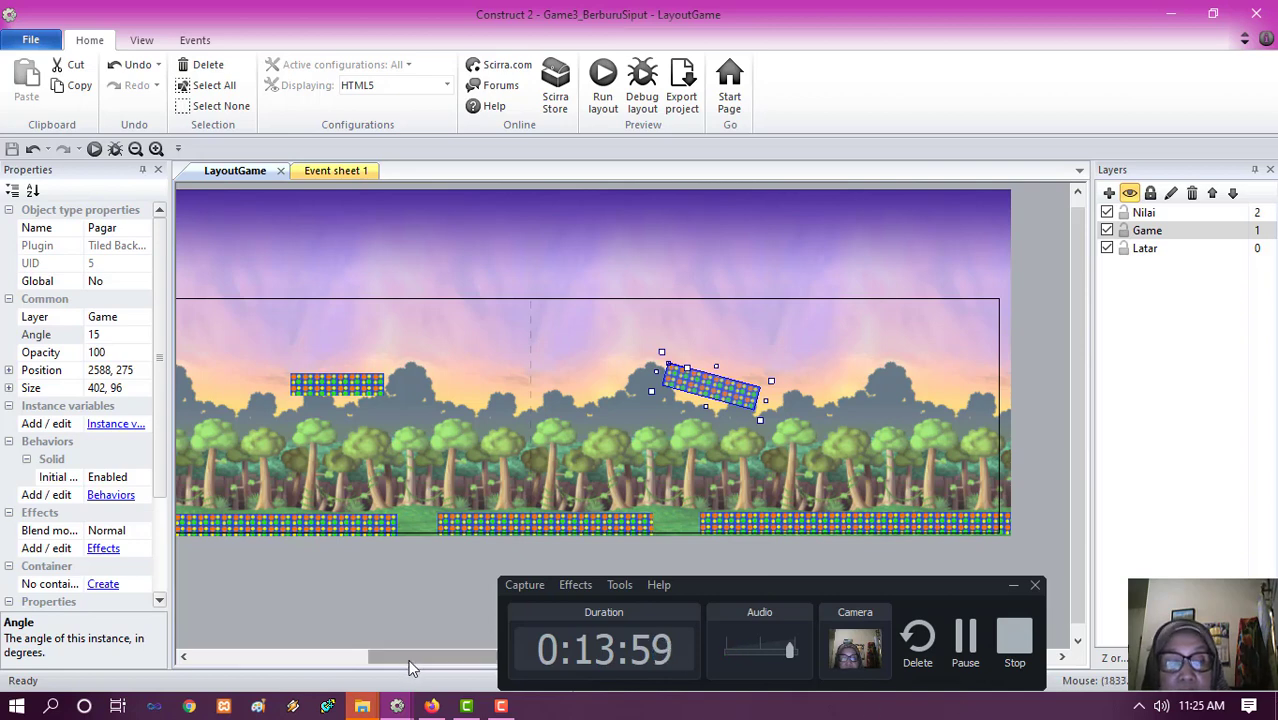
# - Move the level floating Pagar to about 1336, 359
pyautogui.moveTo(410, 668); pyautogui.dragTo(285, 652)
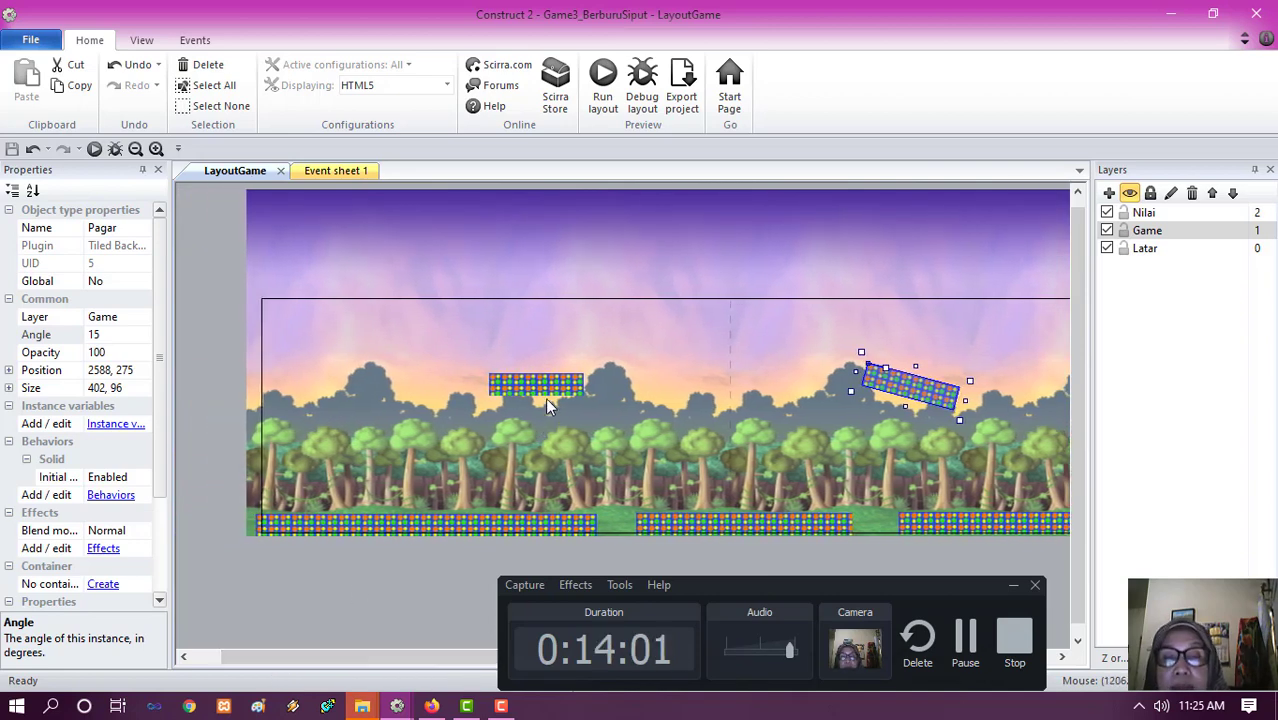
pyautogui.moveTo(544, 382); pyautogui.dragTo(629, 391)
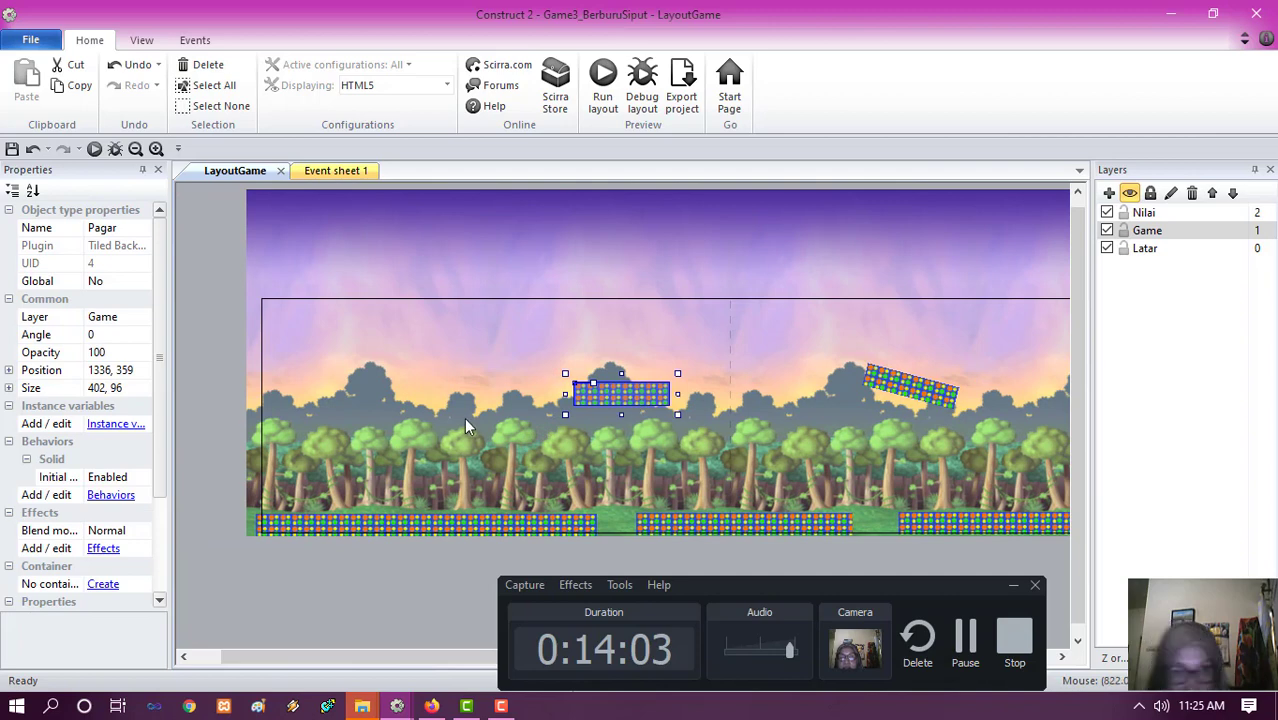
# - Insert a new Sprite object named pijakan in the margin beside the layout's left end
pyautogui.doubleClick(266, 570)
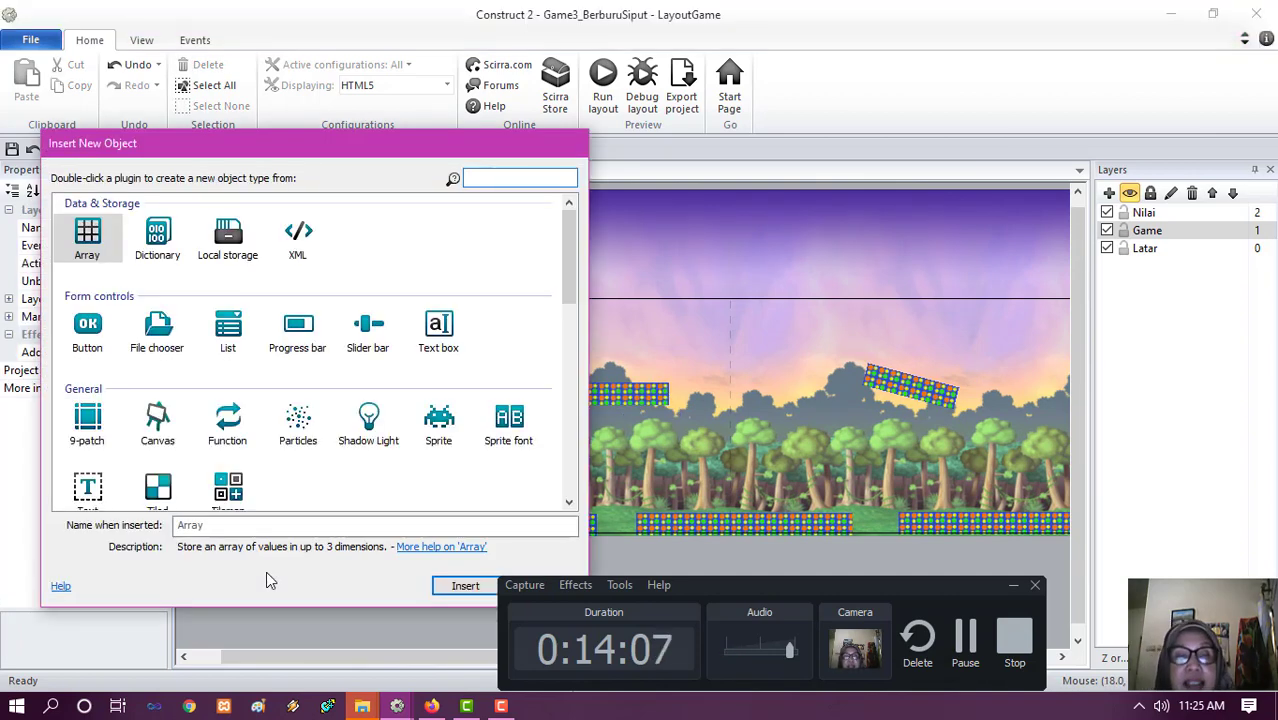
pyautogui.click(438, 420)
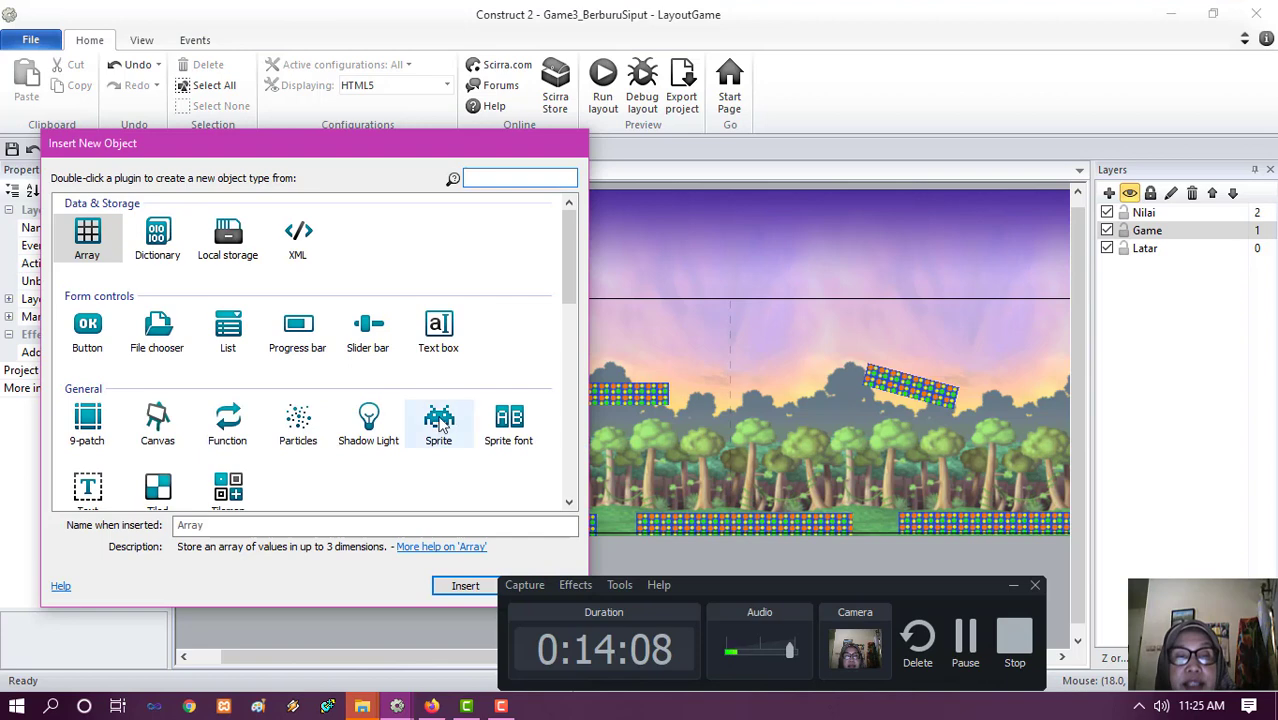
pyautogui.click(431, 526)
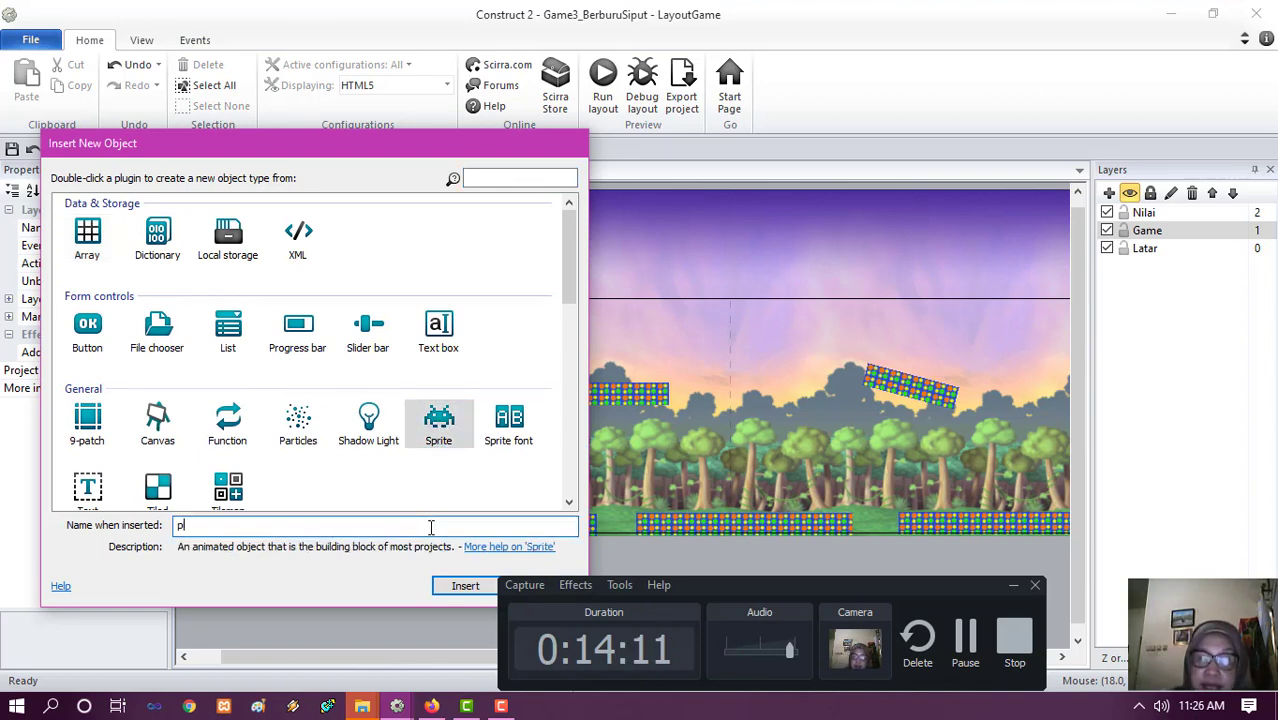
pyautogui.write('pijaka')
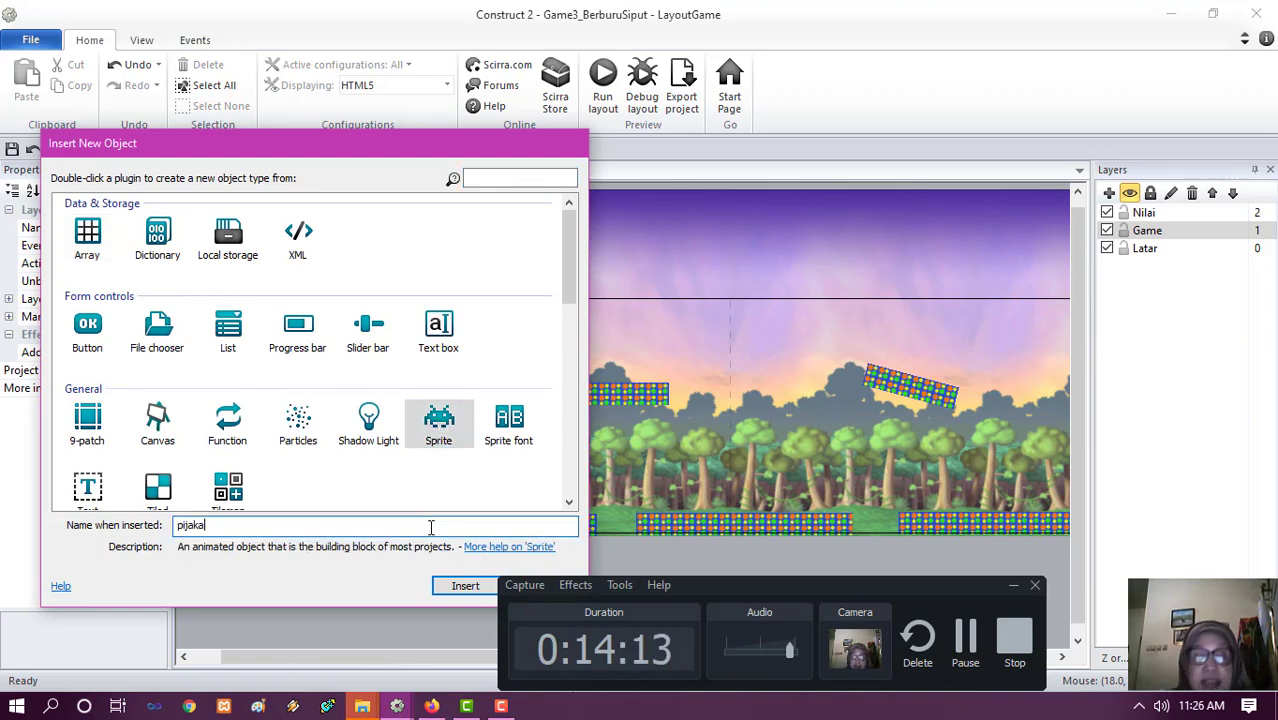
pyautogui.write('n')
pyautogui.press('Return')
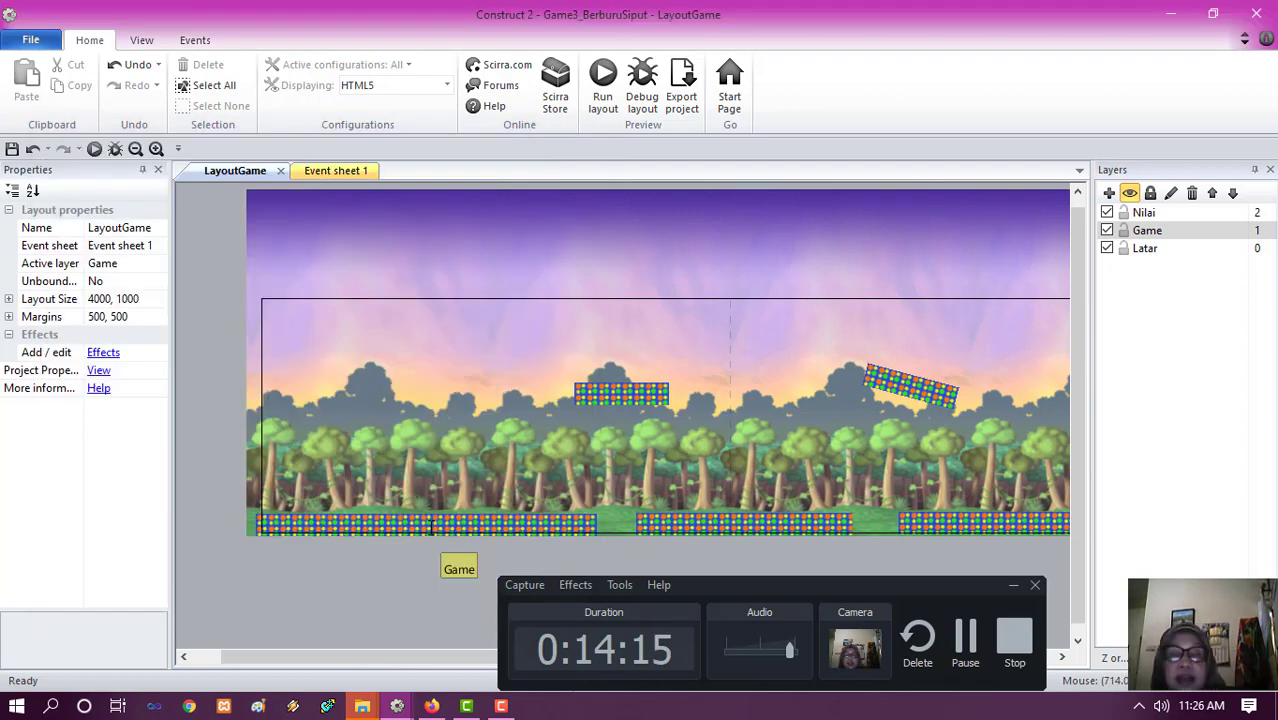
pyautogui.click(196, 445)
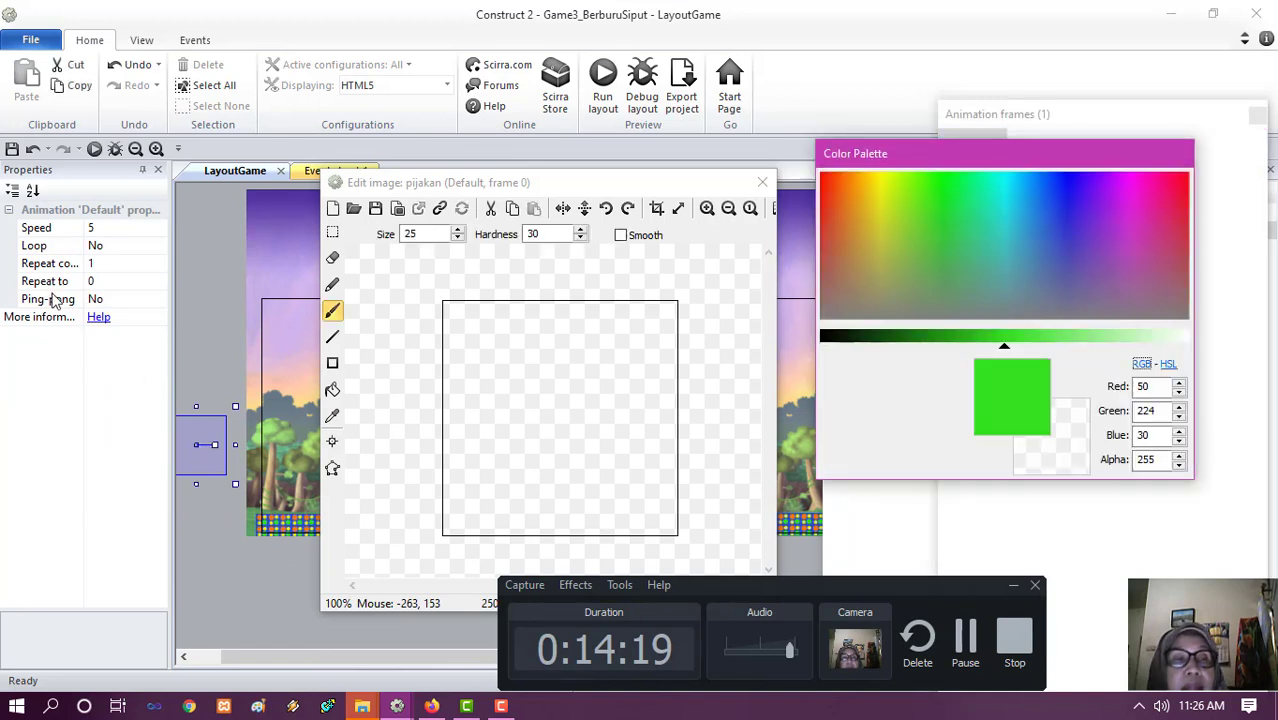
# - Set the speed of pijakan's Default animation to 0
pyautogui.click(129, 228)
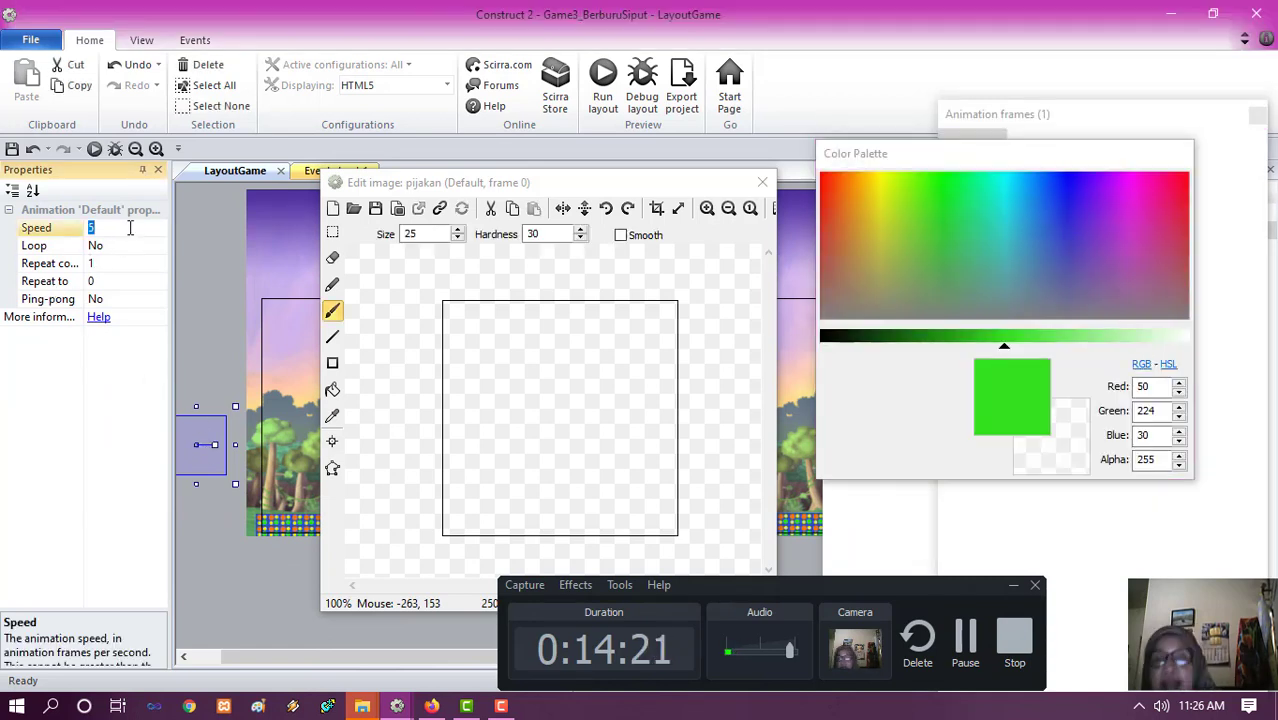
pyautogui.write('0')
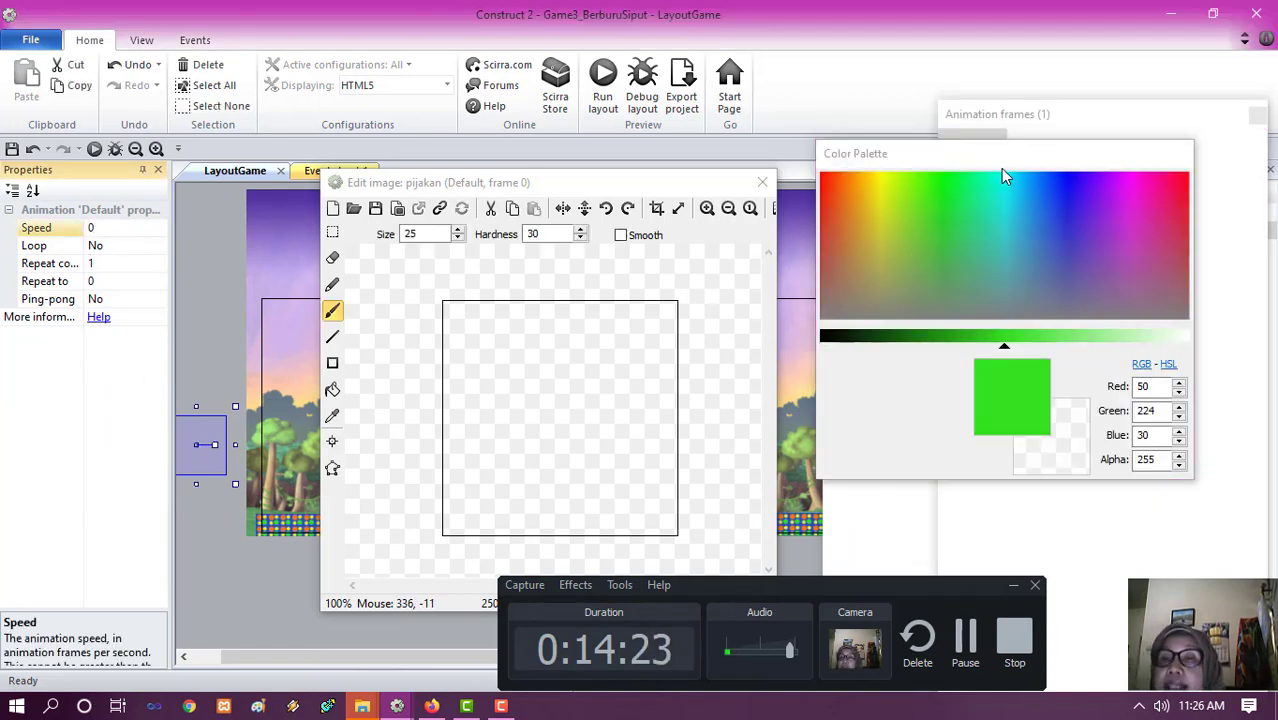
pyautogui.press('Return')
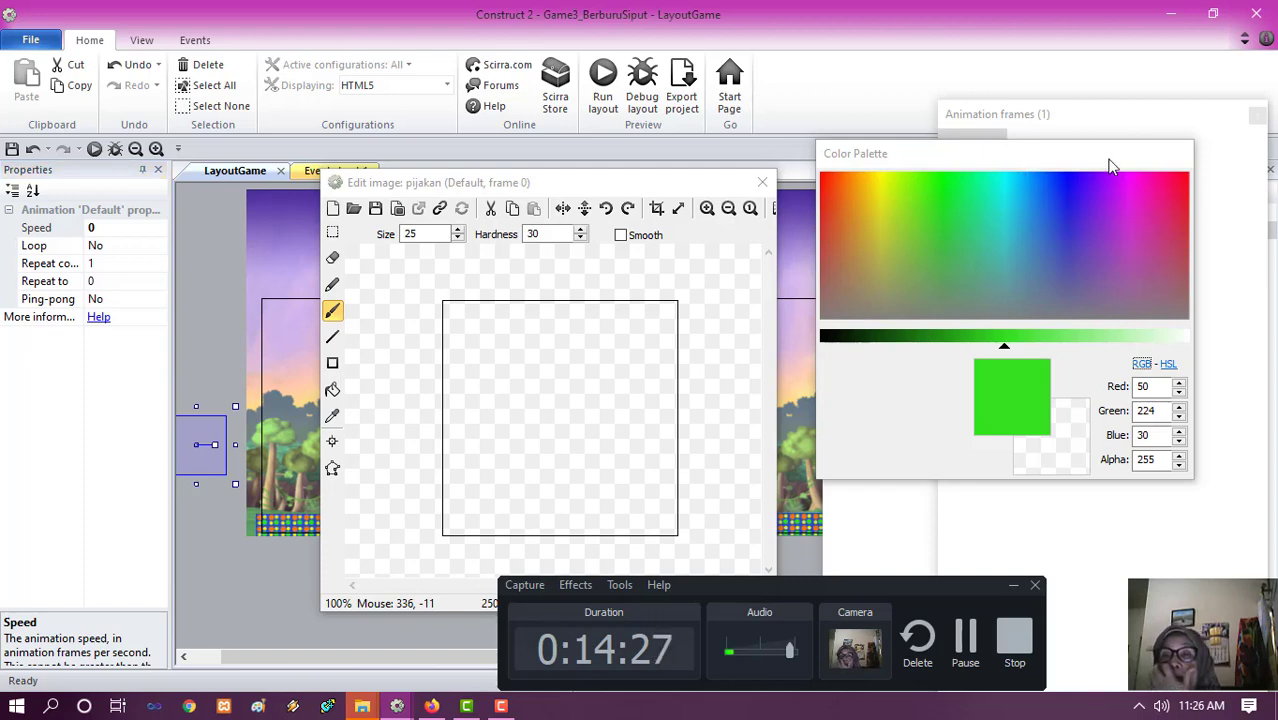
# - Import 000.png, 001.png and 003.png from the platformer_mario batu folder as frames of pijakan's Default animation
pyautogui.click(1025, 162)
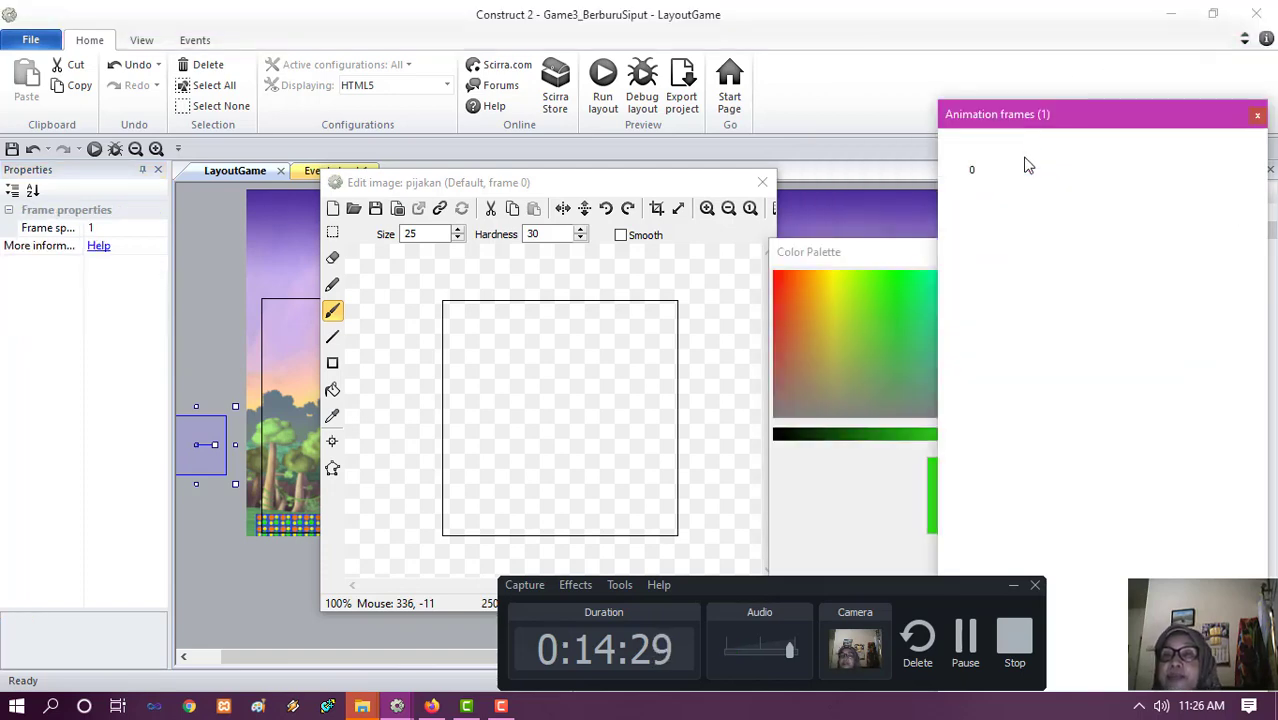
pyautogui.rightClick(1012, 198)
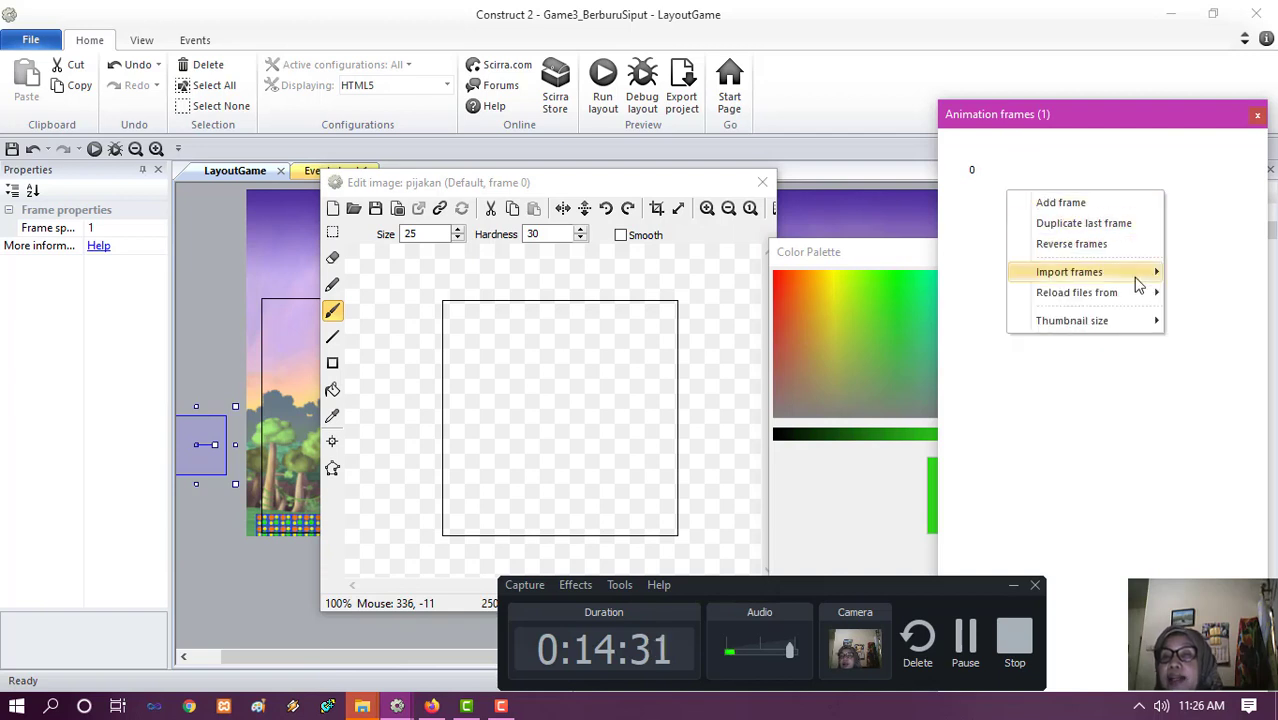
pyautogui.moveTo(1135, 272)
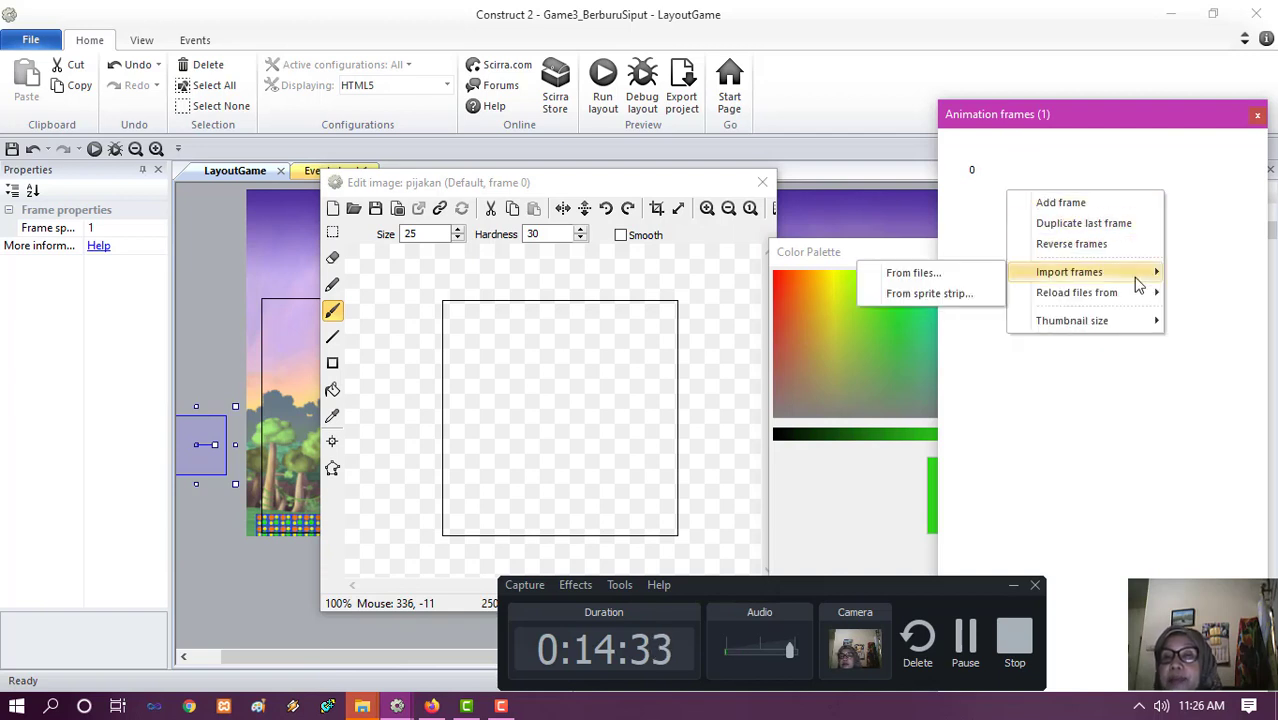
pyautogui.click(951, 273)
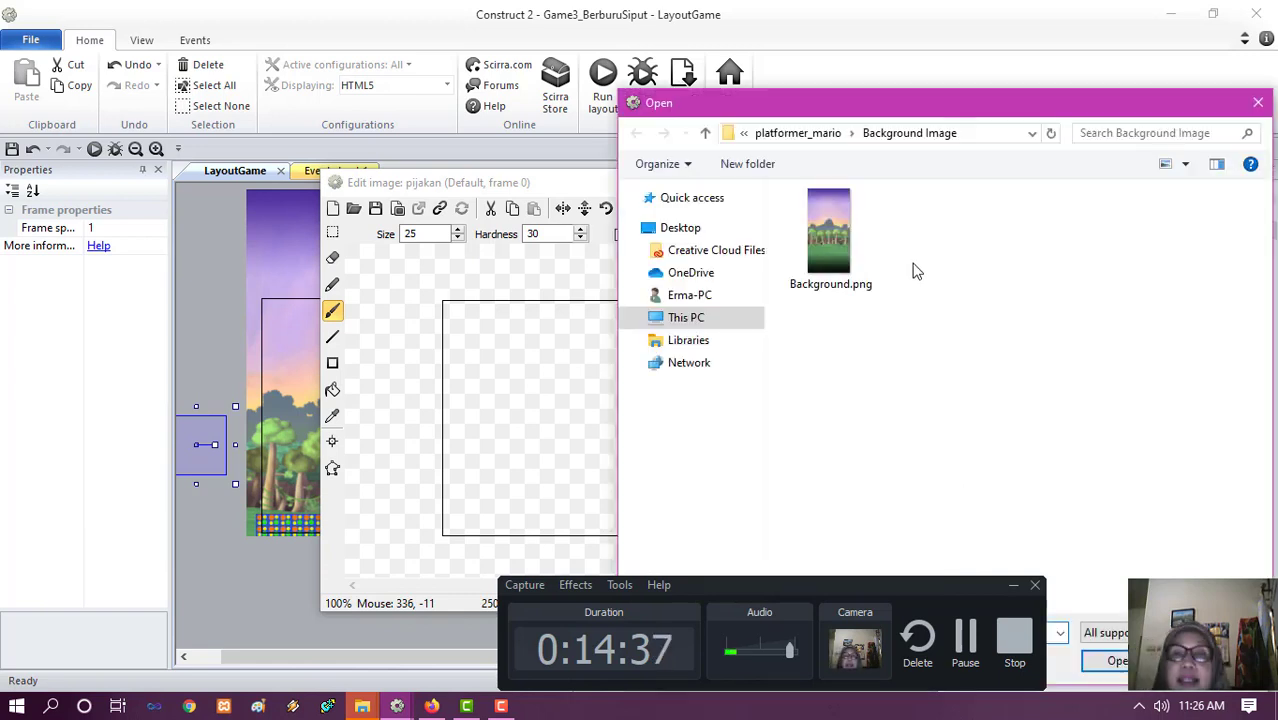
pyautogui.click(805, 133)
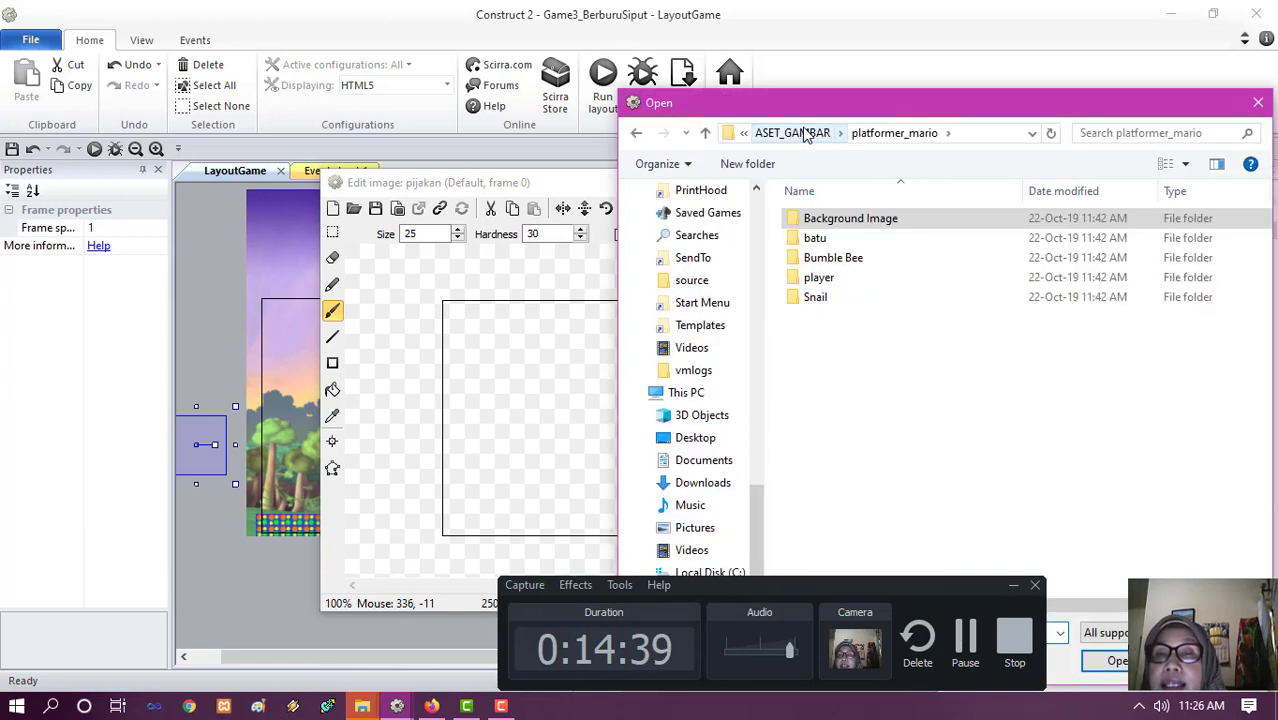
pyautogui.click(813, 236)
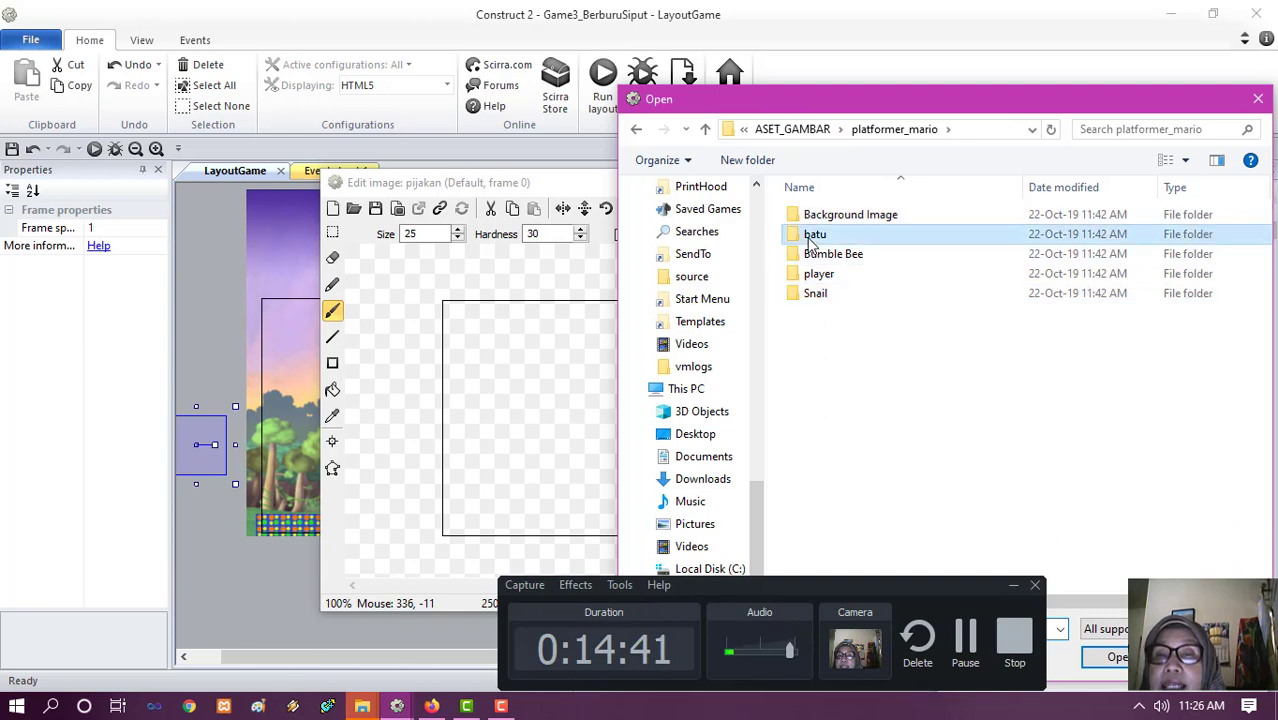
pyautogui.doubleClick(813, 238)
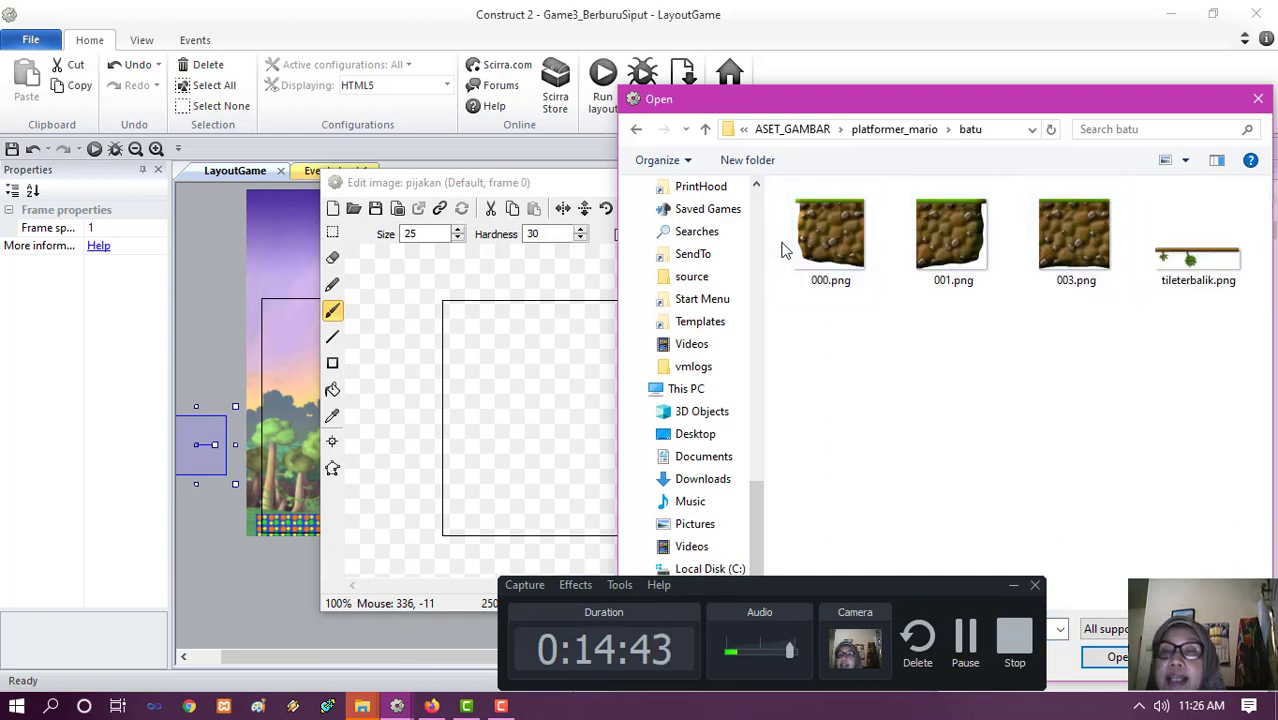
pyautogui.click(826, 240)
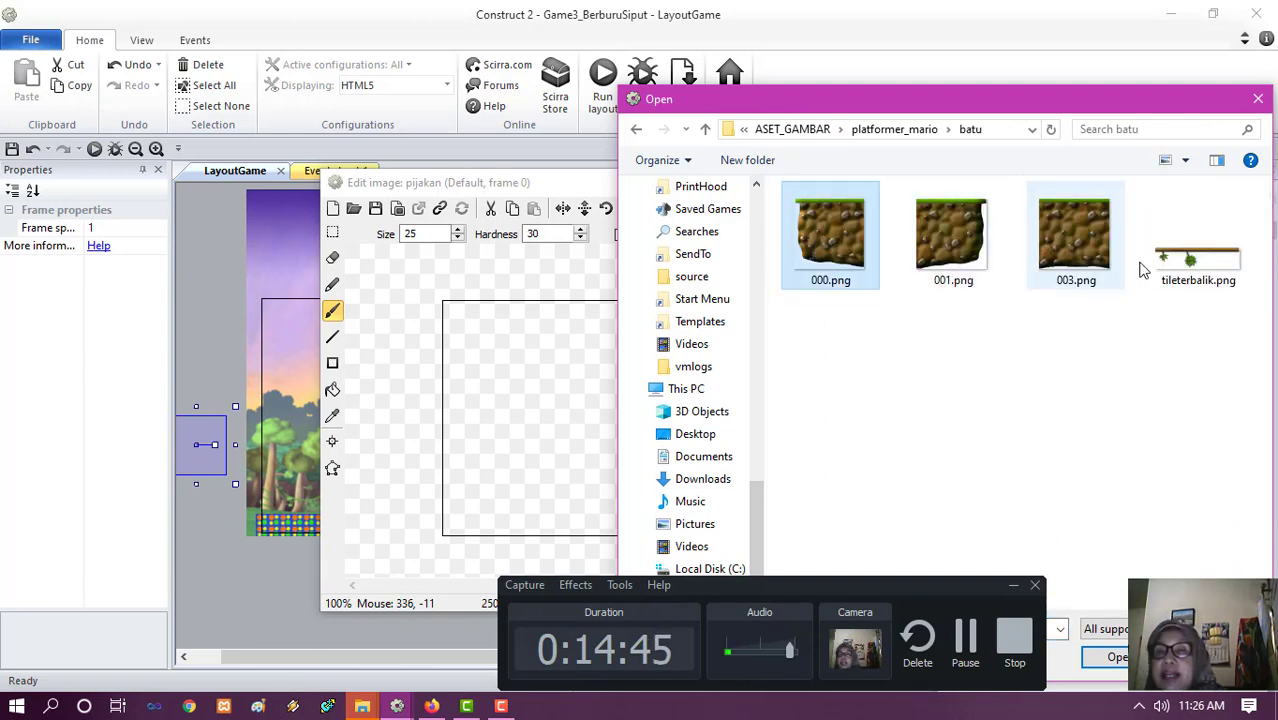
pyautogui.keyDown('shift'); pyautogui.click(1085, 258); pyautogui.keyUp('shift')
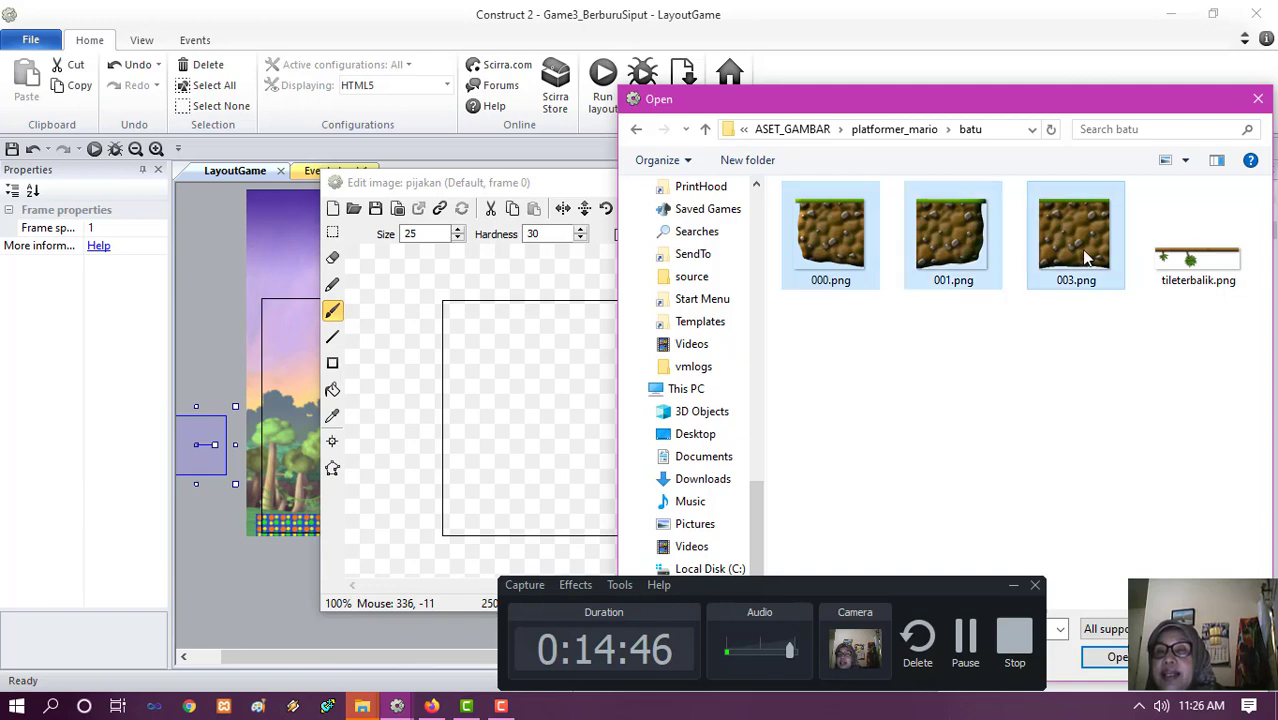
pyautogui.click(1112, 657)
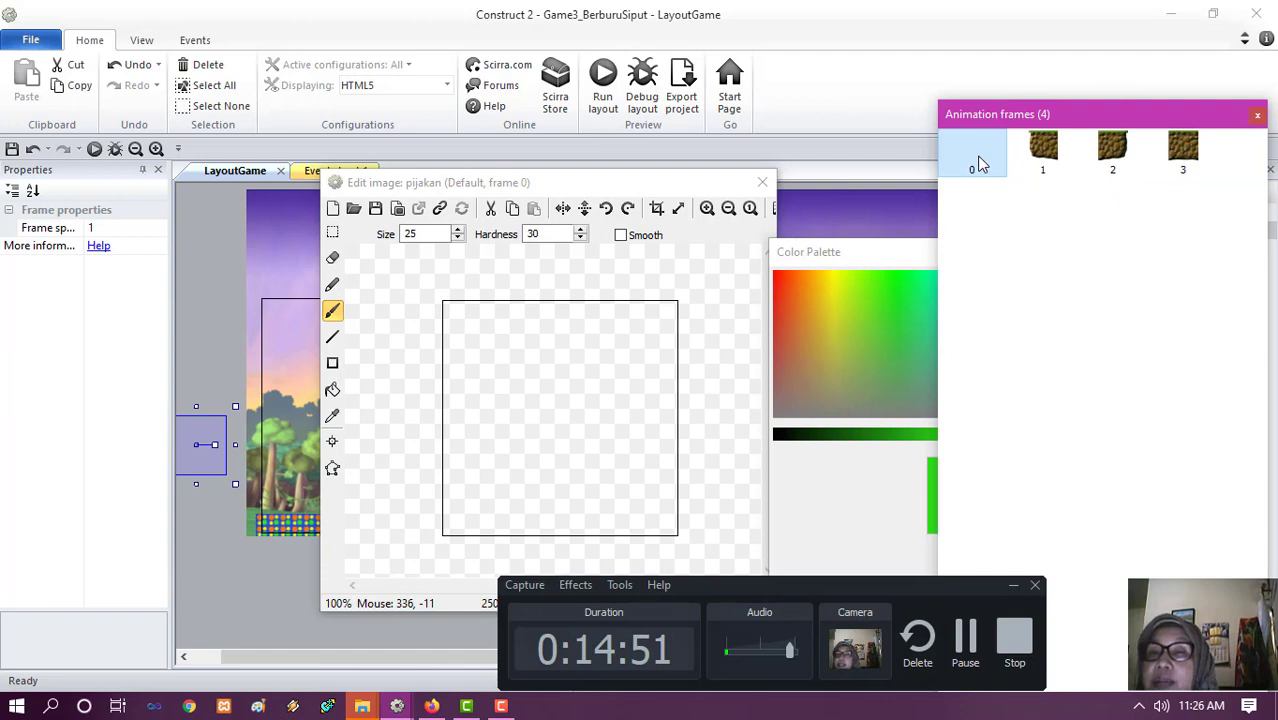
# - Delete pijakan's empty first frame and reorder the rest so the straight-sided stone tile sits between the two edge tiles
pyautogui.rightClick(981, 166)
pyautogui.click(998, 189)
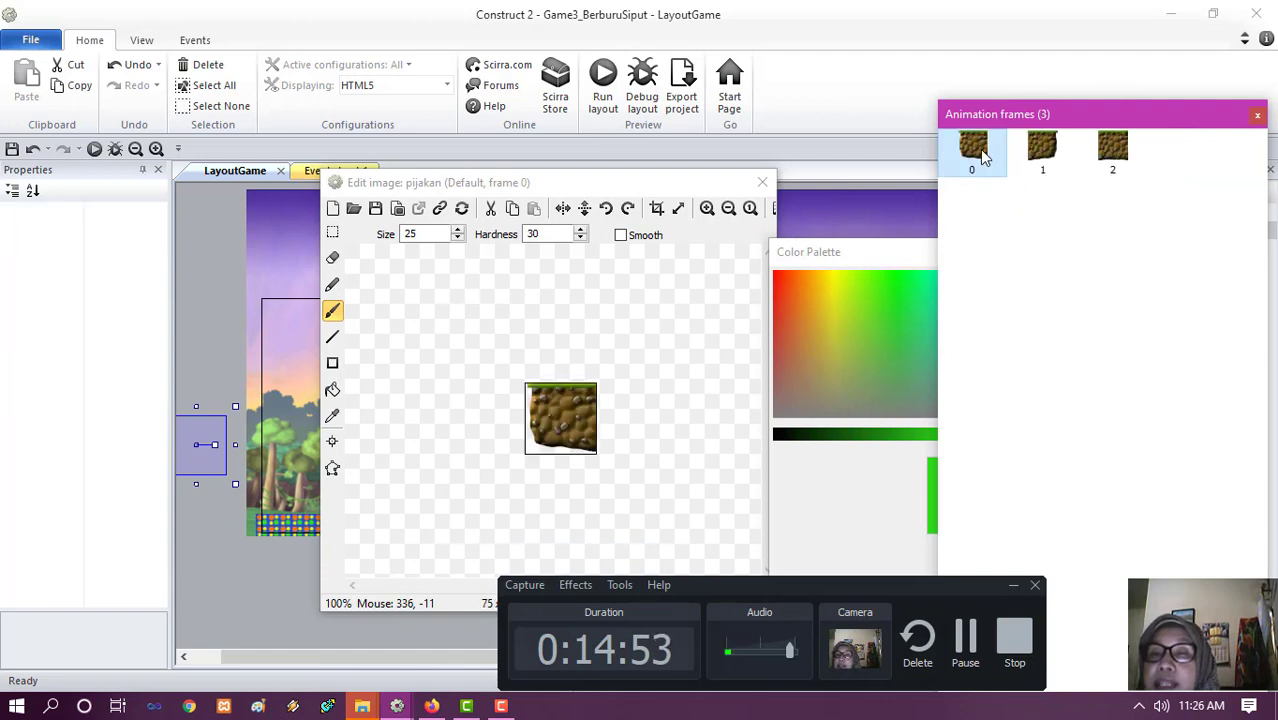
pyautogui.click(1112, 150)
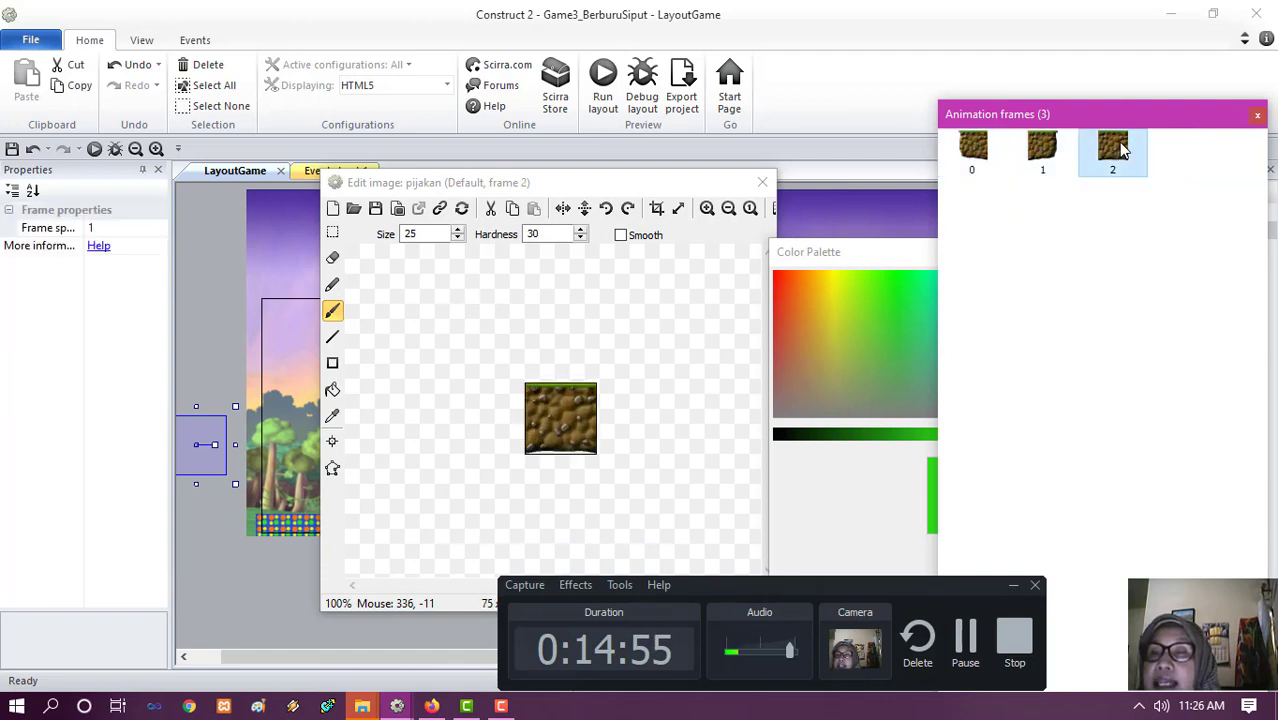
pyautogui.click(1045, 150)
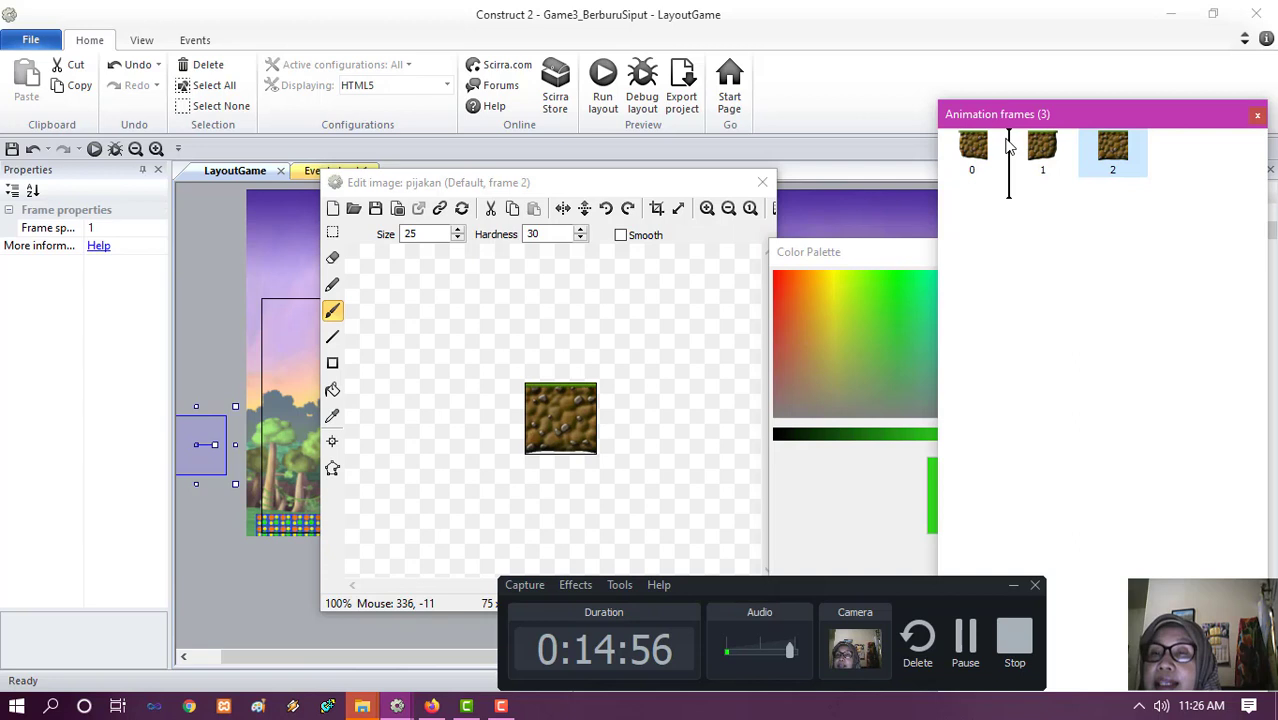
pyautogui.click(1112, 150)
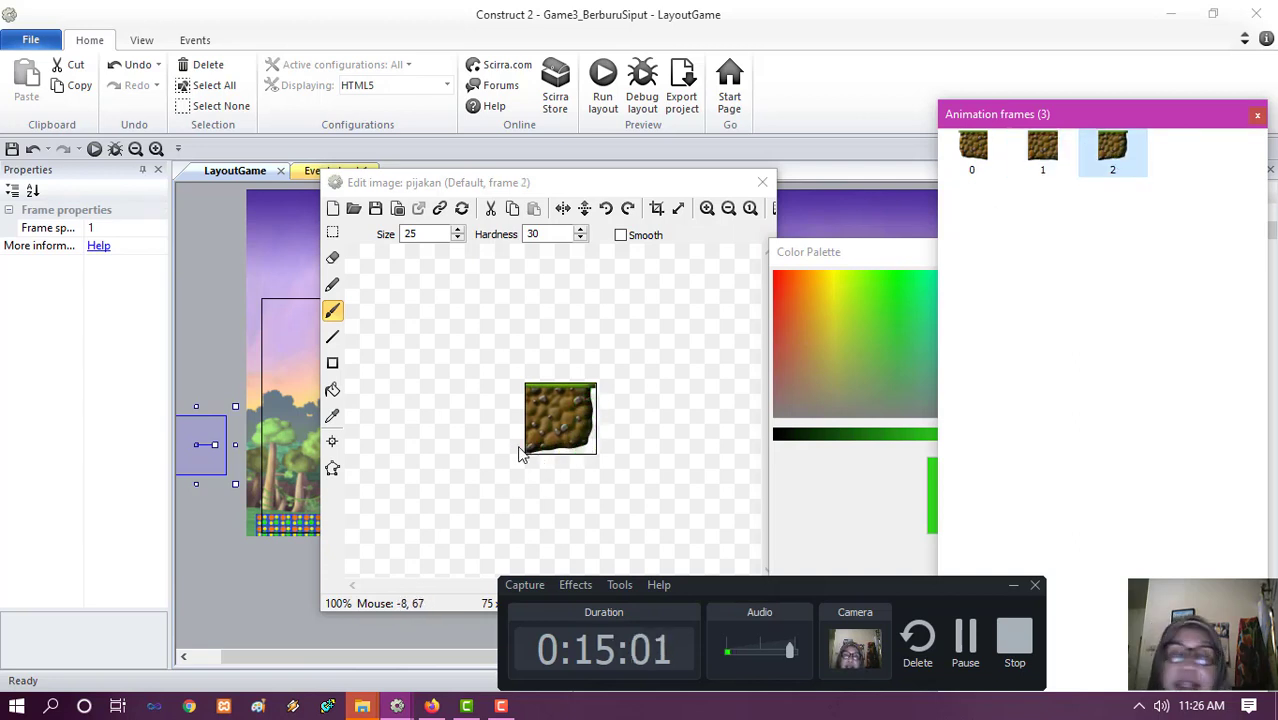
pyautogui.click(762, 182)
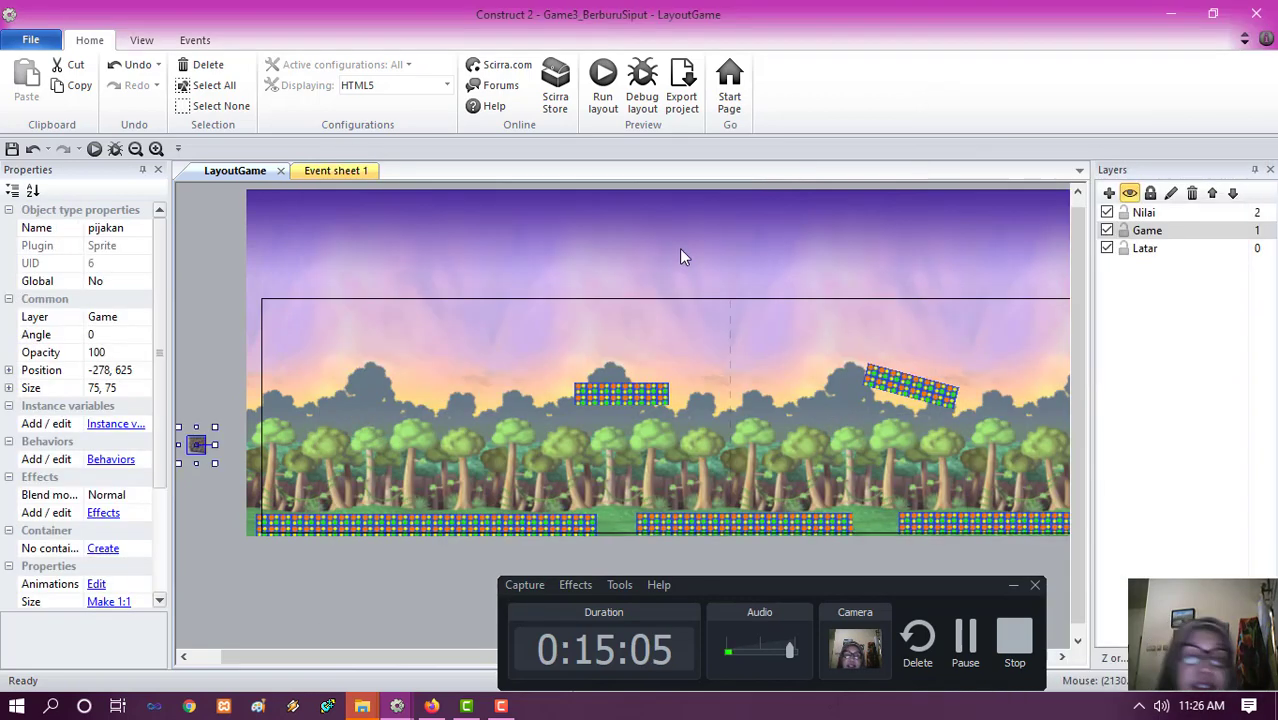
# - Move the pijakan sprite from the margin into the layout, to about 600, 437
pyautogui.moveTo(197, 446); pyautogui.dragTo(404, 383)
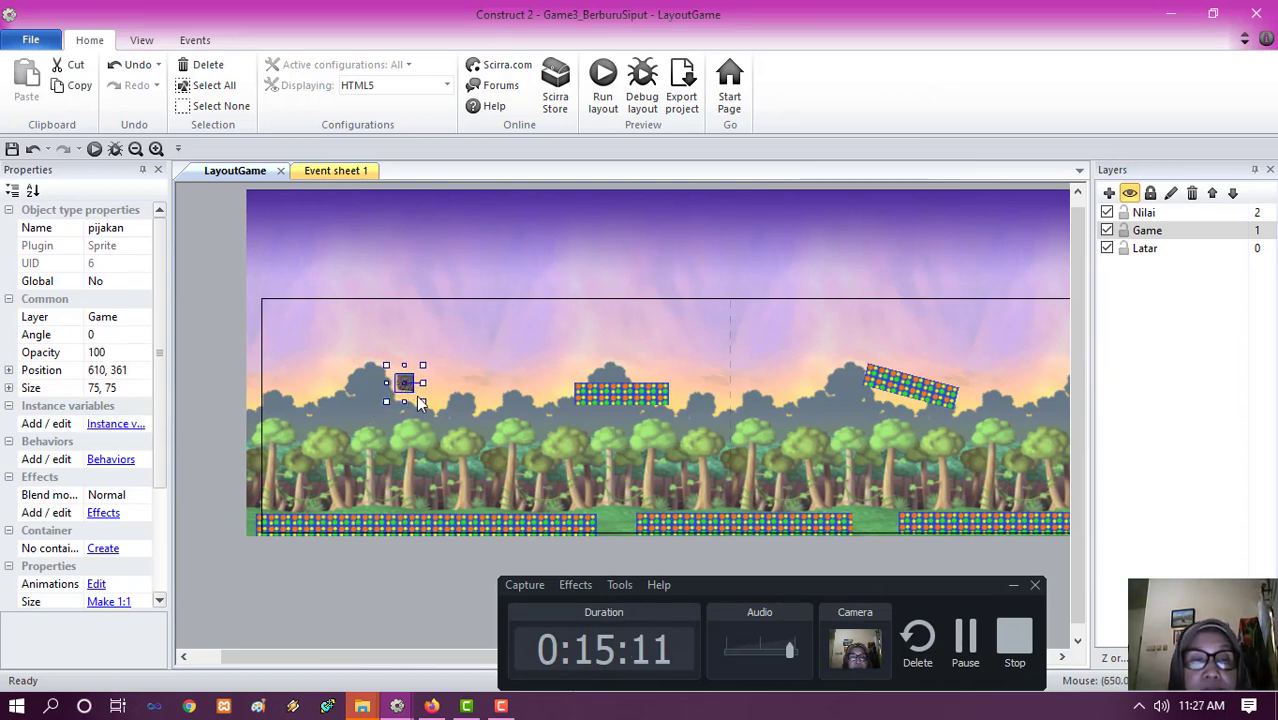
pyautogui.keyDown('ctrl'); pyautogui.scroll(2, 282, 345); pyautogui.keyUp('ctrl')
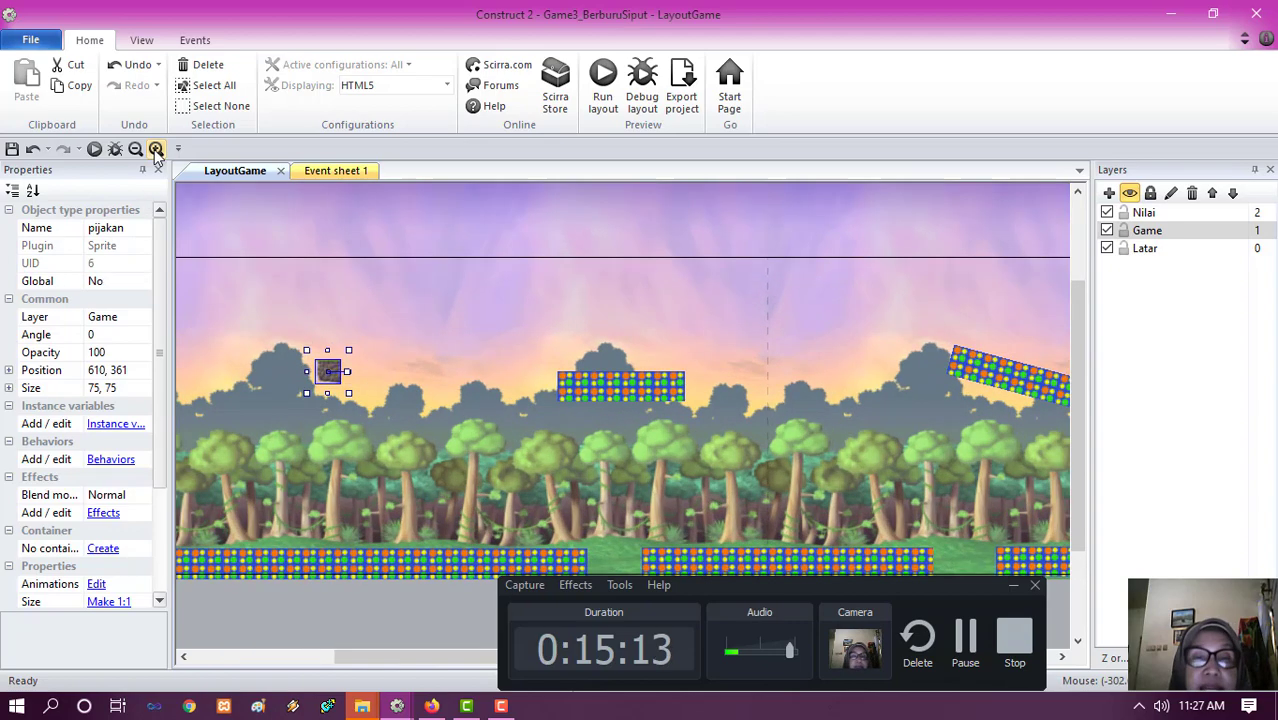
pyautogui.moveTo(431, 656); pyautogui.dragTo(334, 656)
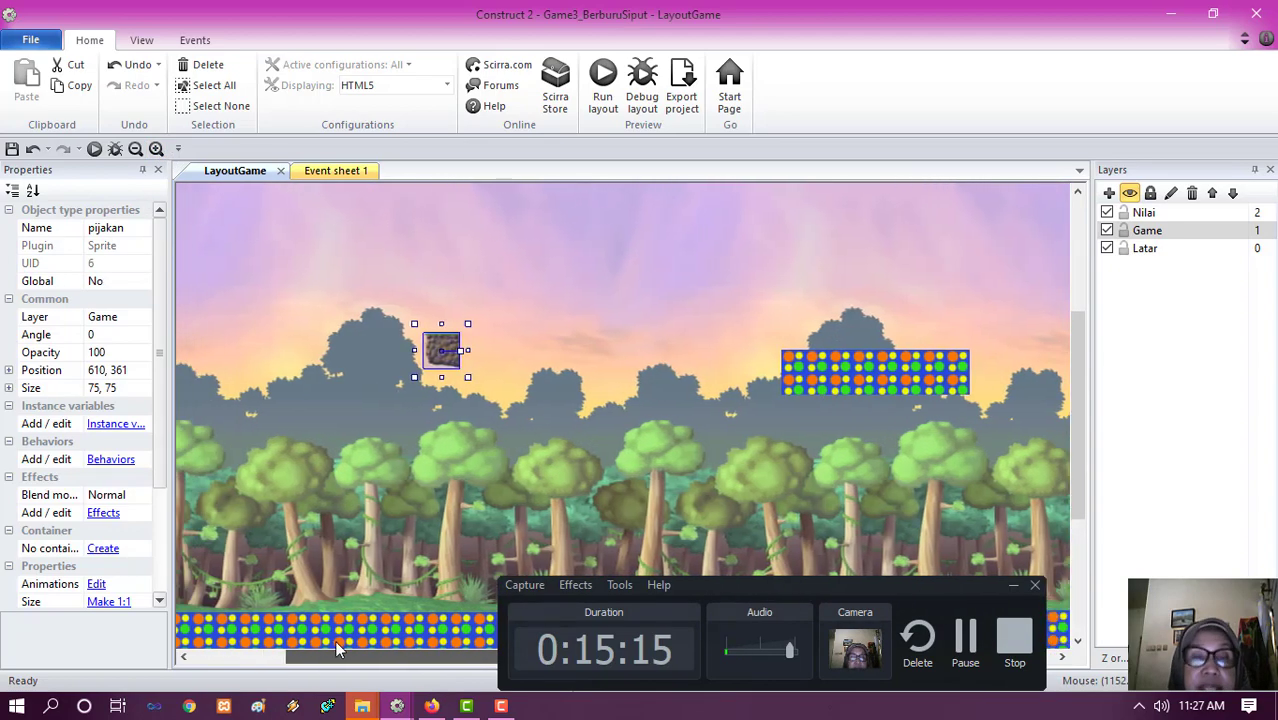
pyautogui.moveTo(455, 353); pyautogui.dragTo(455, 385)
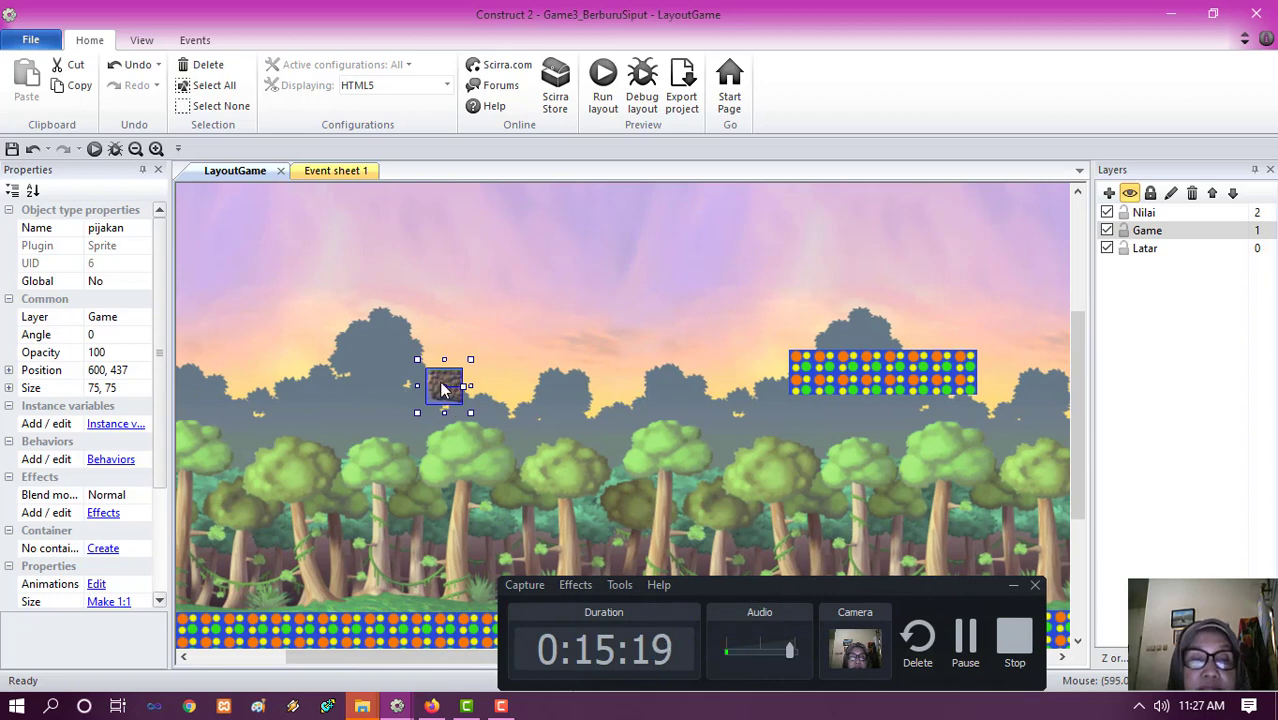
# - Resize the image canvas of pijakan's whole animation to 100 by 100 pixels with the image stretched
pyautogui.doubleClick(444, 388)
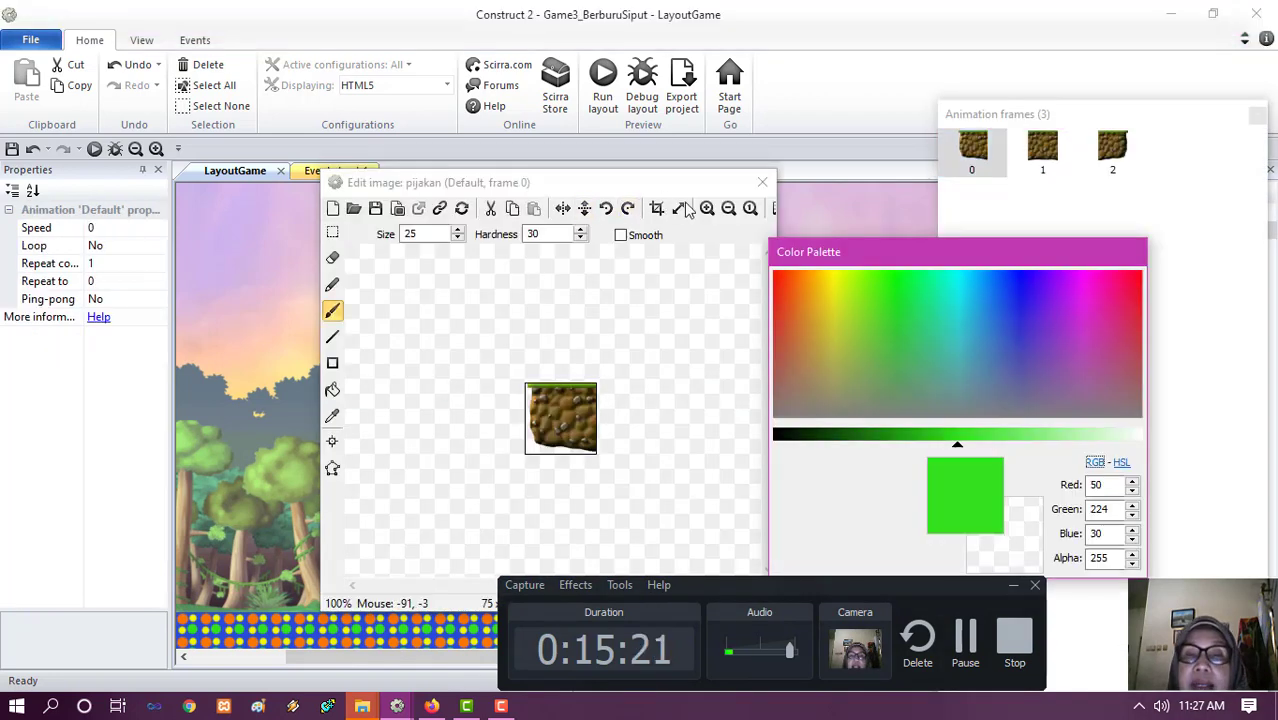
pyautogui.click(678, 209)
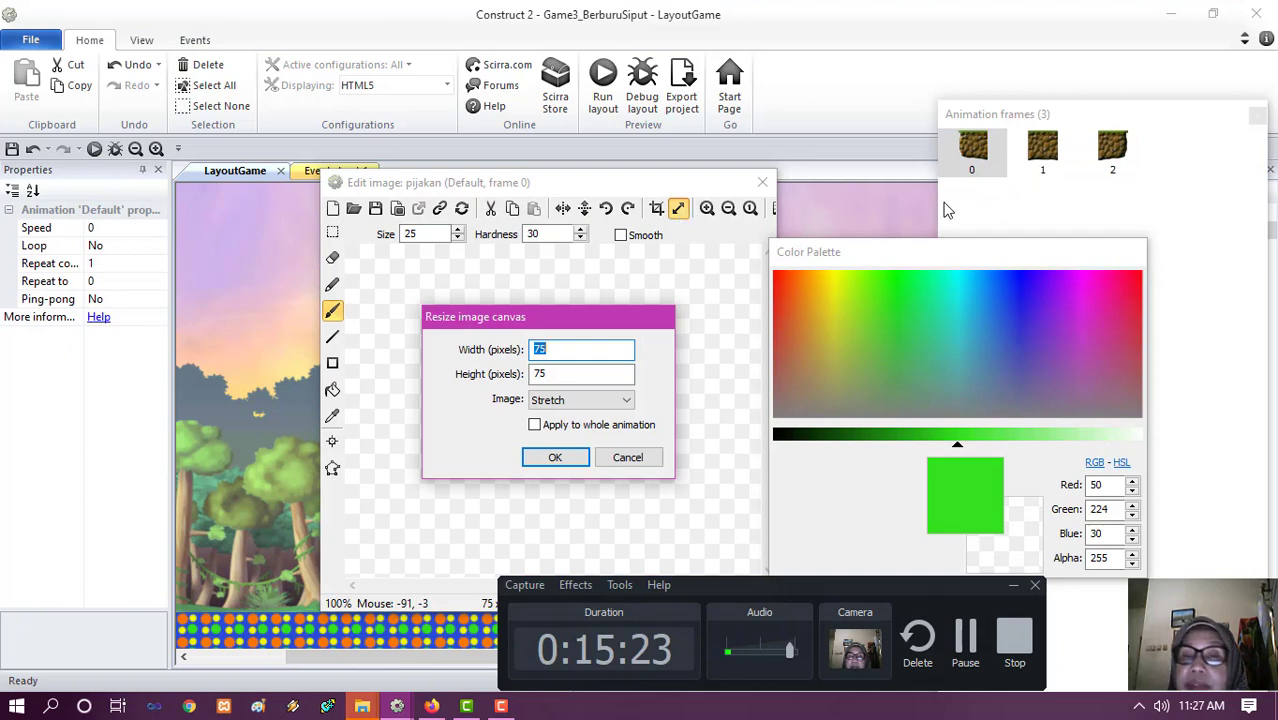
pyautogui.click(628, 457)
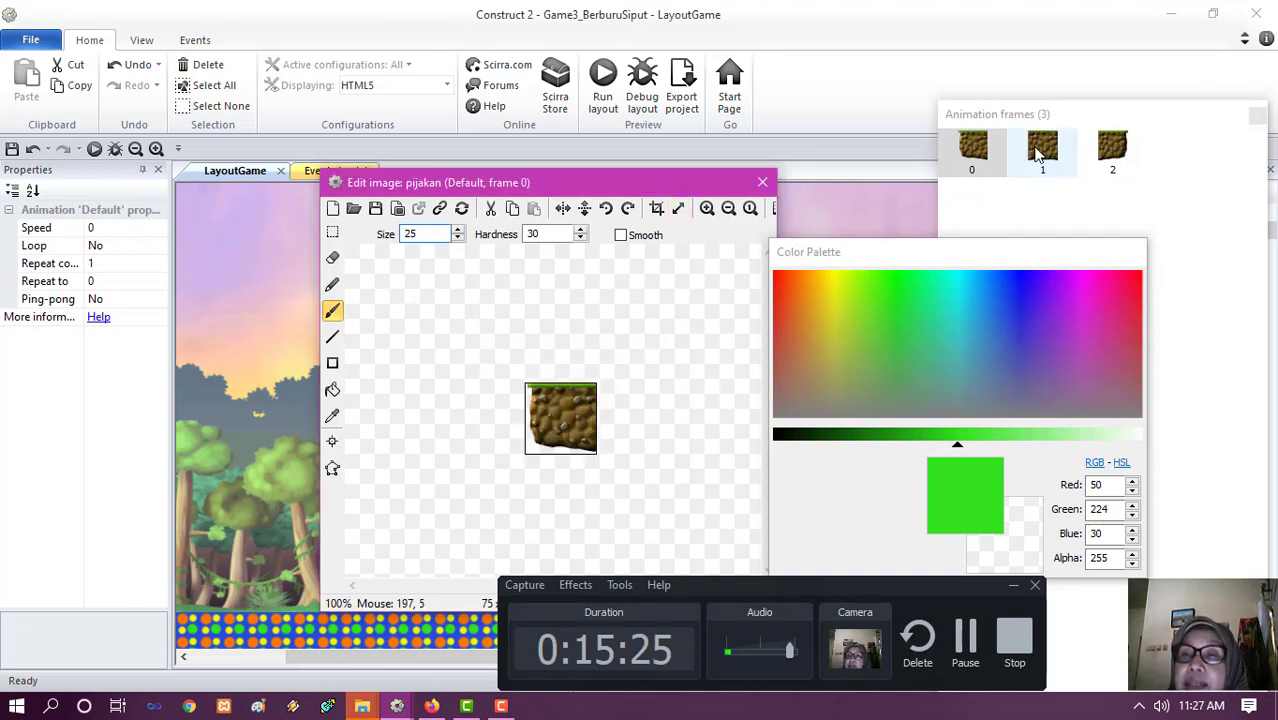
pyautogui.click(1040, 150)
pyautogui.click(678, 209)
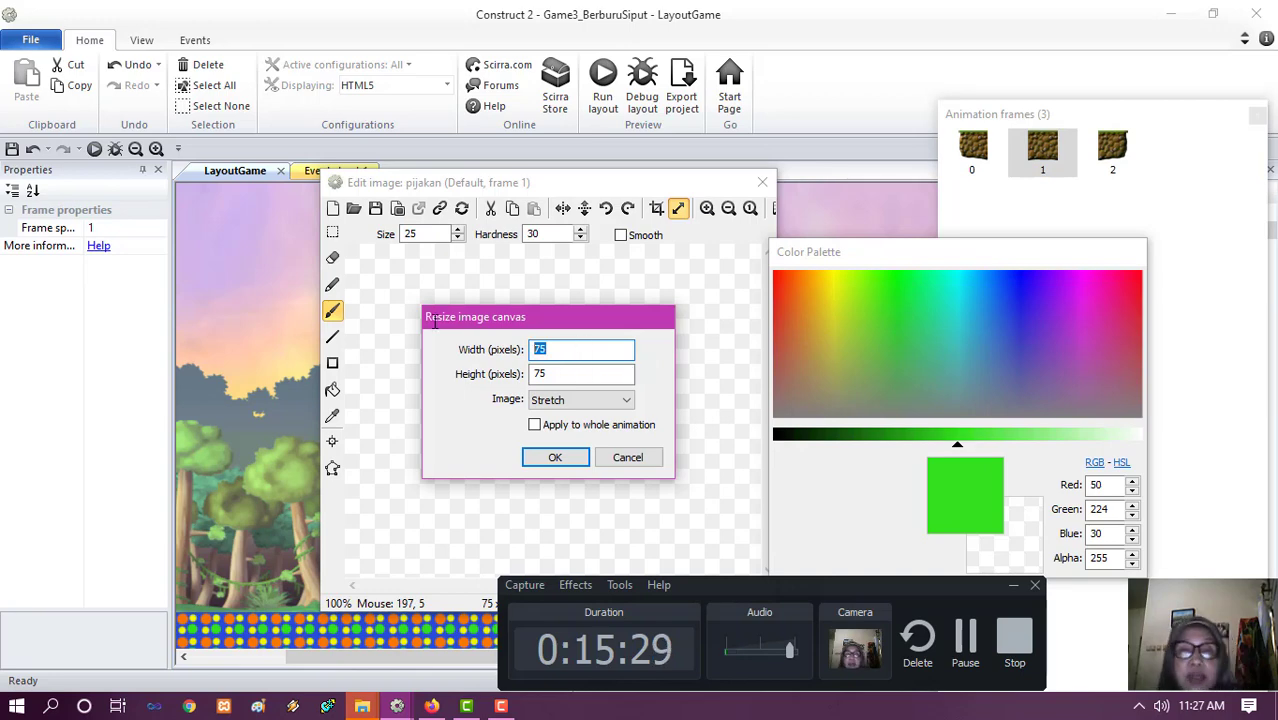
pyautogui.write('00')
pyautogui.press('Tab')
pyautogui.press('Tab')
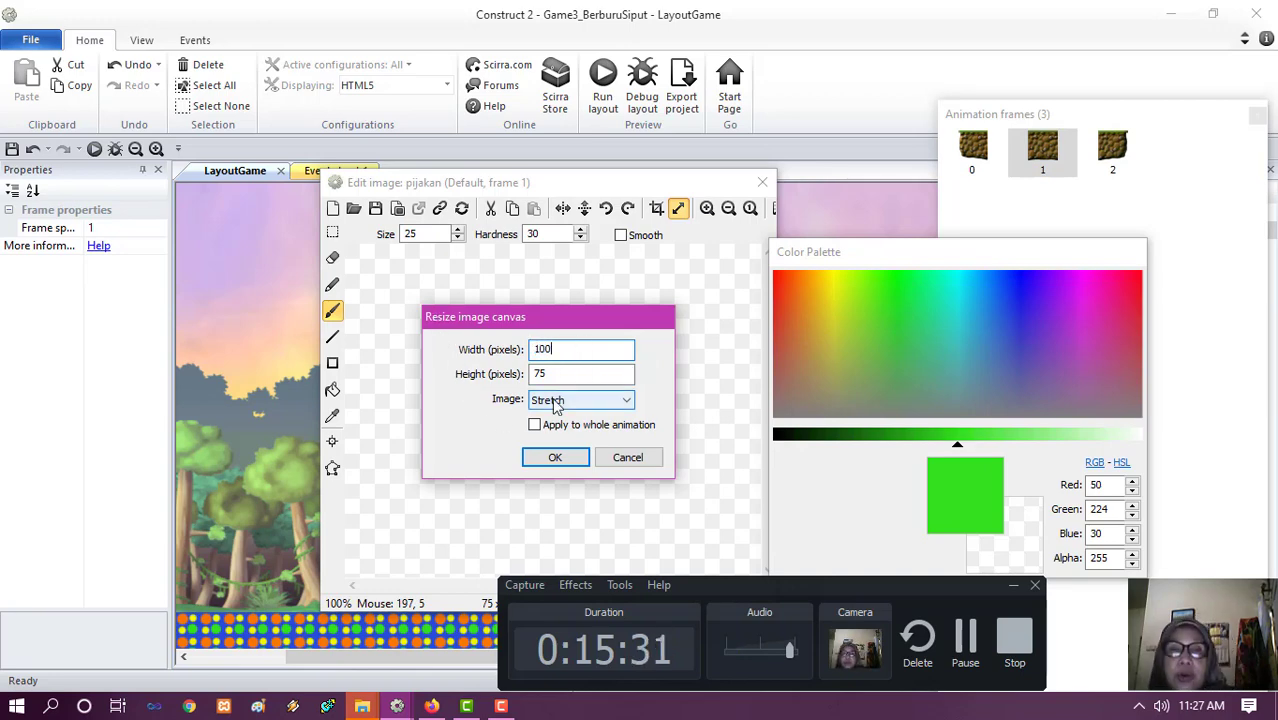
pyautogui.write('10')
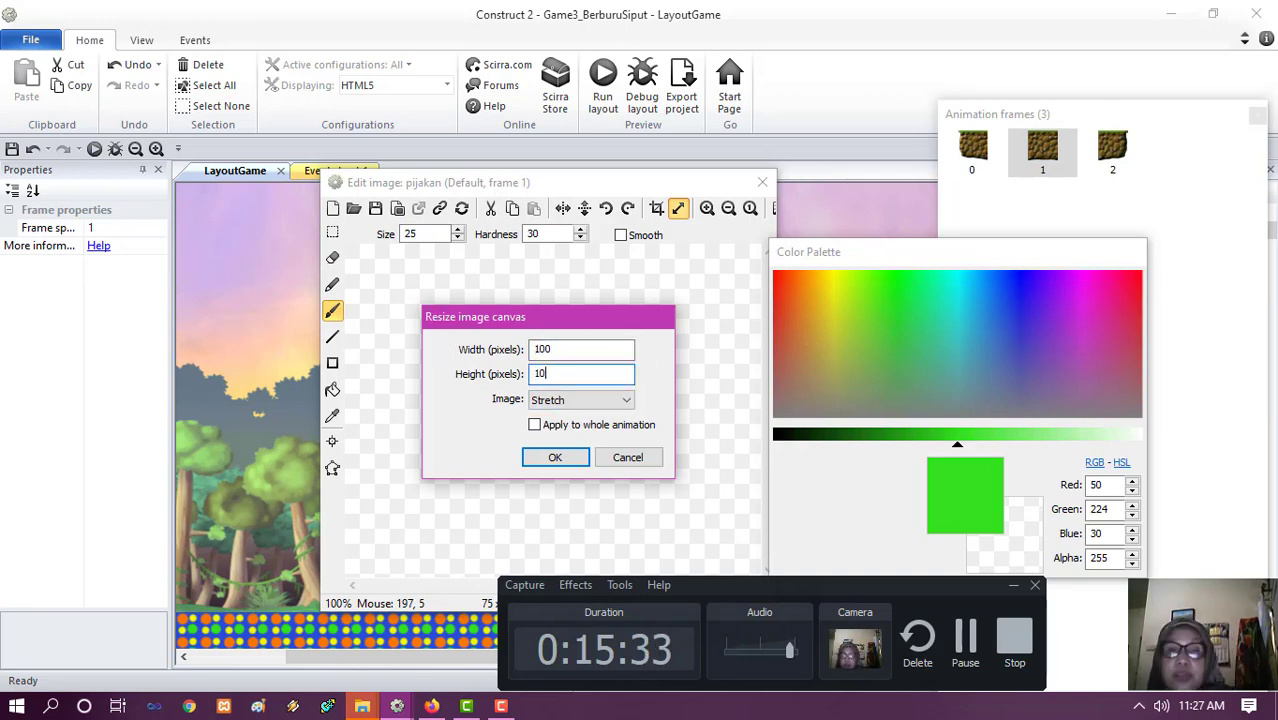
pyautogui.write('0')
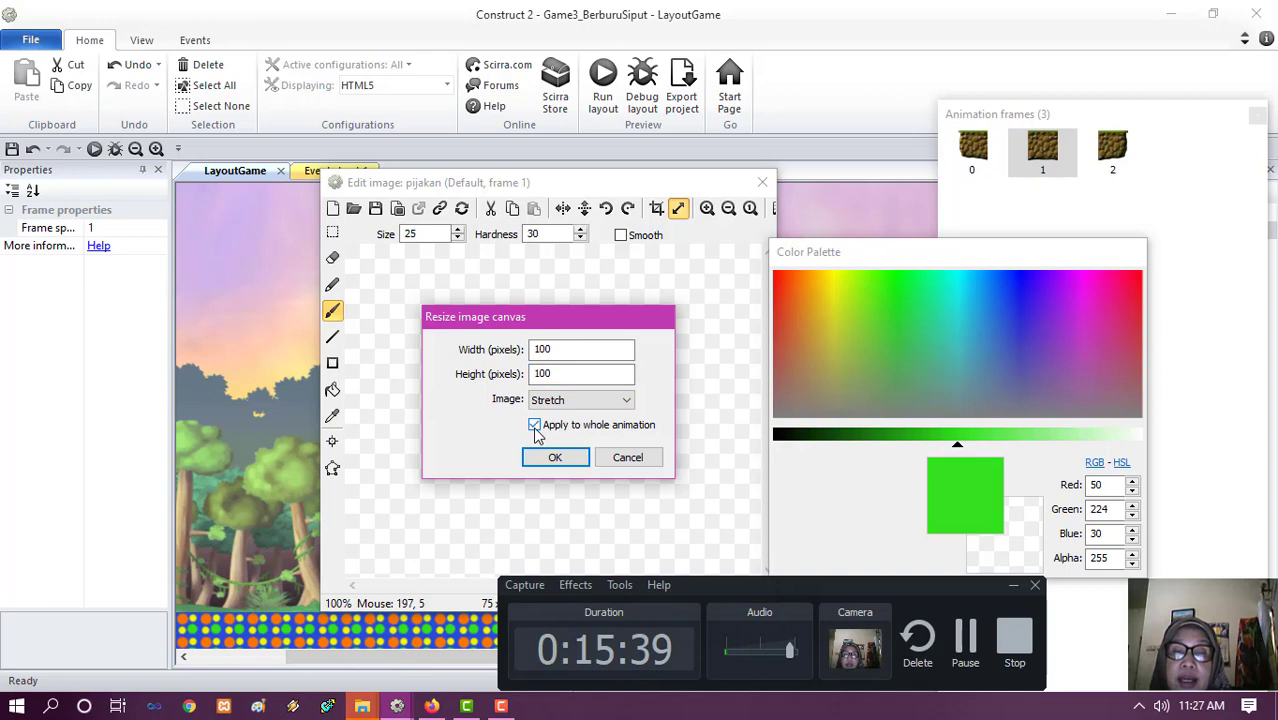
pyautogui.click(576, 457)
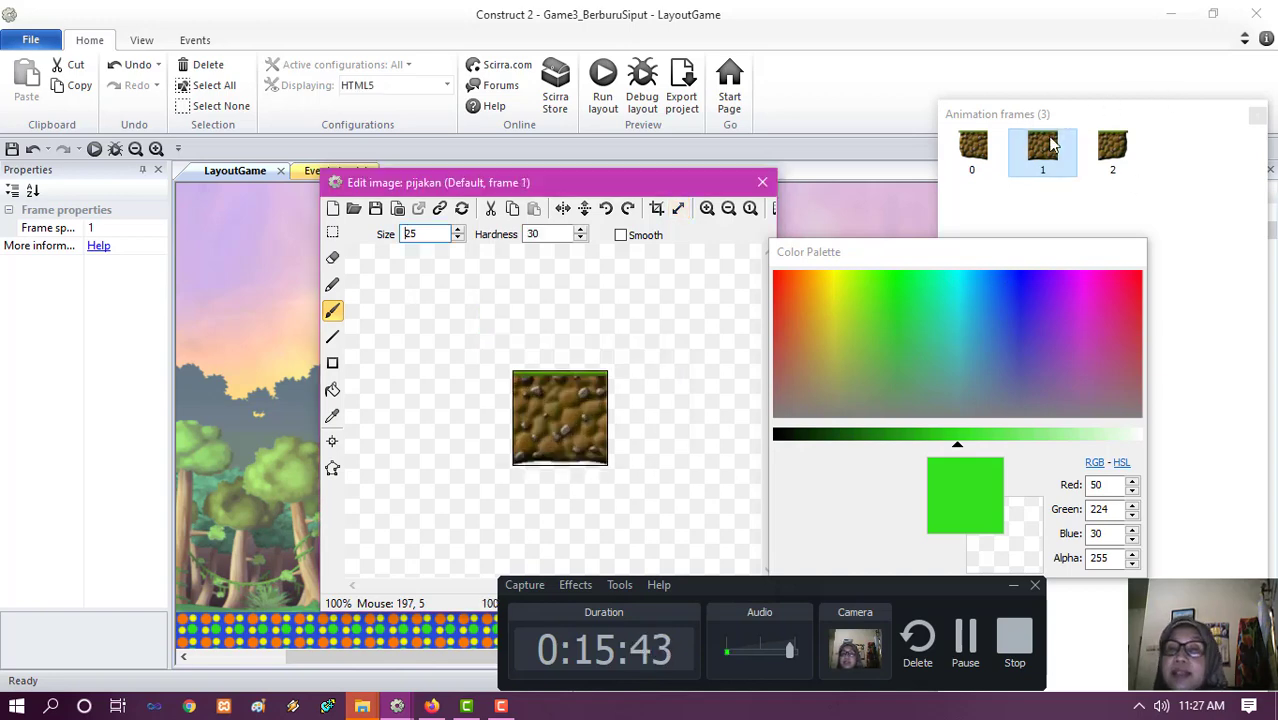
pyautogui.click(762, 182)
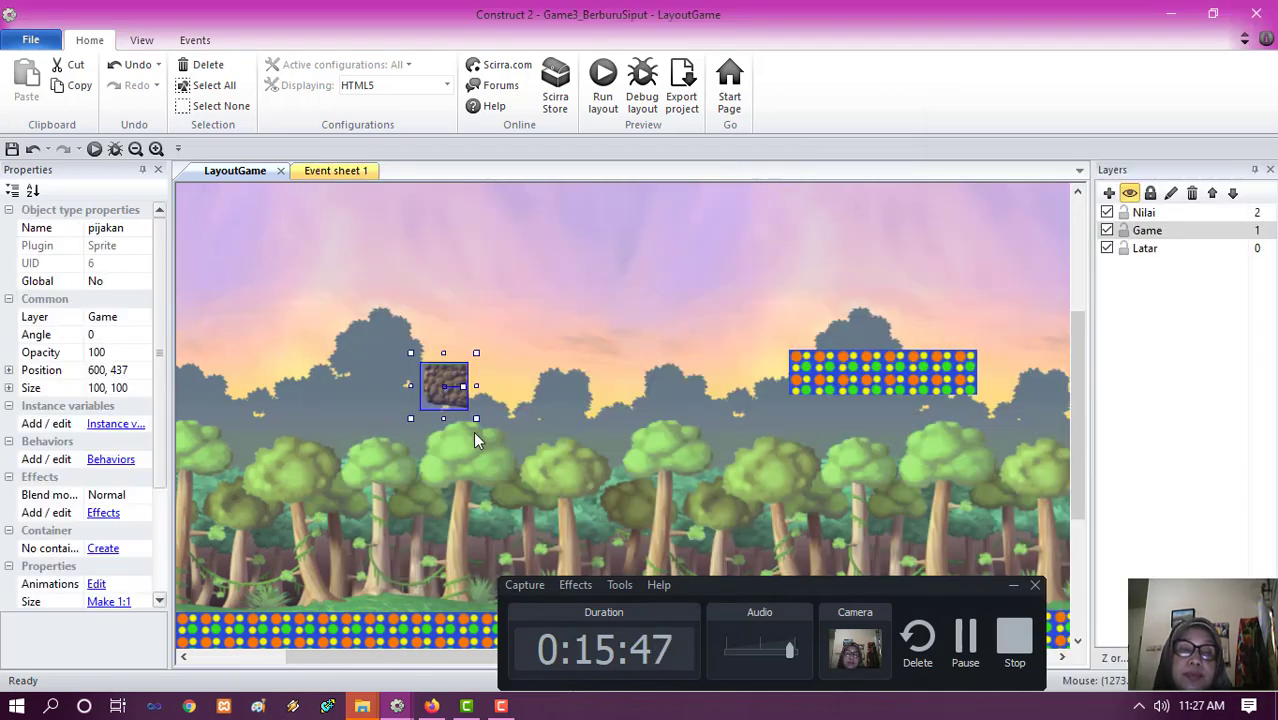
# - Shift pijakan to about 360, 427 and make two copies of it beside it, at about 498, 429 and 660, 417
pyautogui.moveTo(435, 373); pyautogui.dragTo(322, 368)
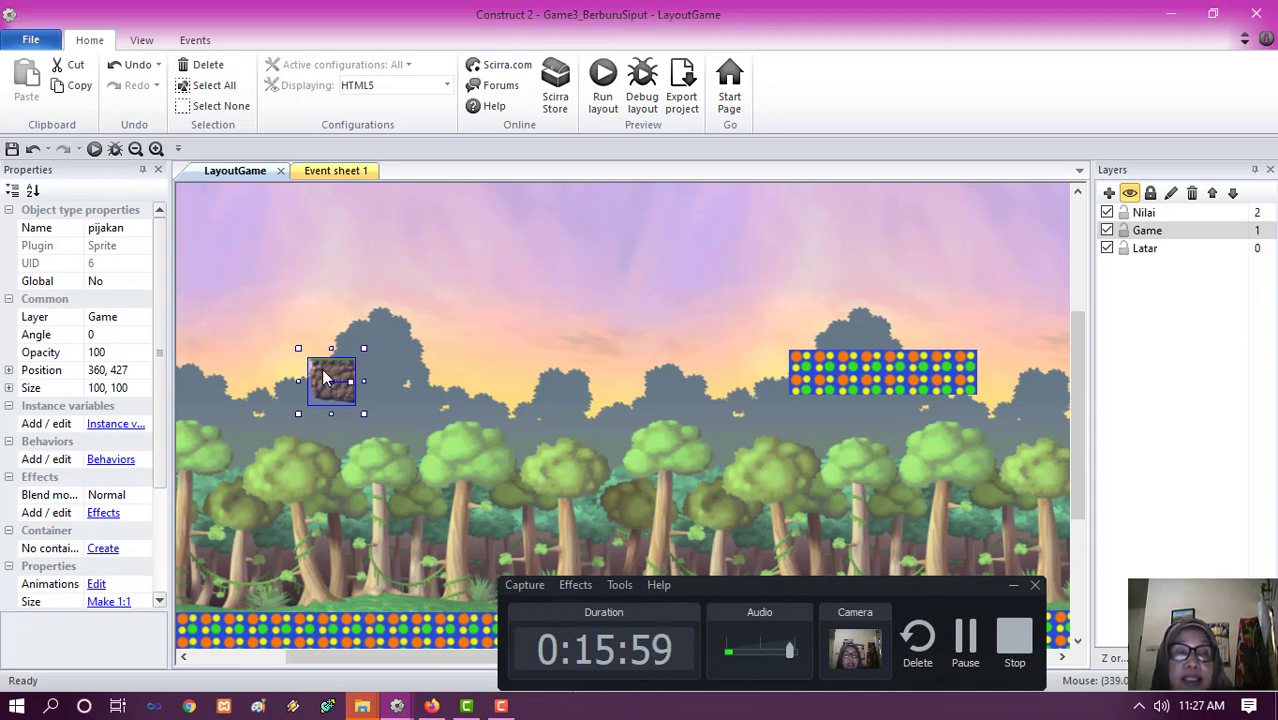
pyautogui.keyDown('ctrl'); pyautogui.moveTo(323, 377); pyautogui.dragTo(476, 379); pyautogui.keyUp('ctrl')
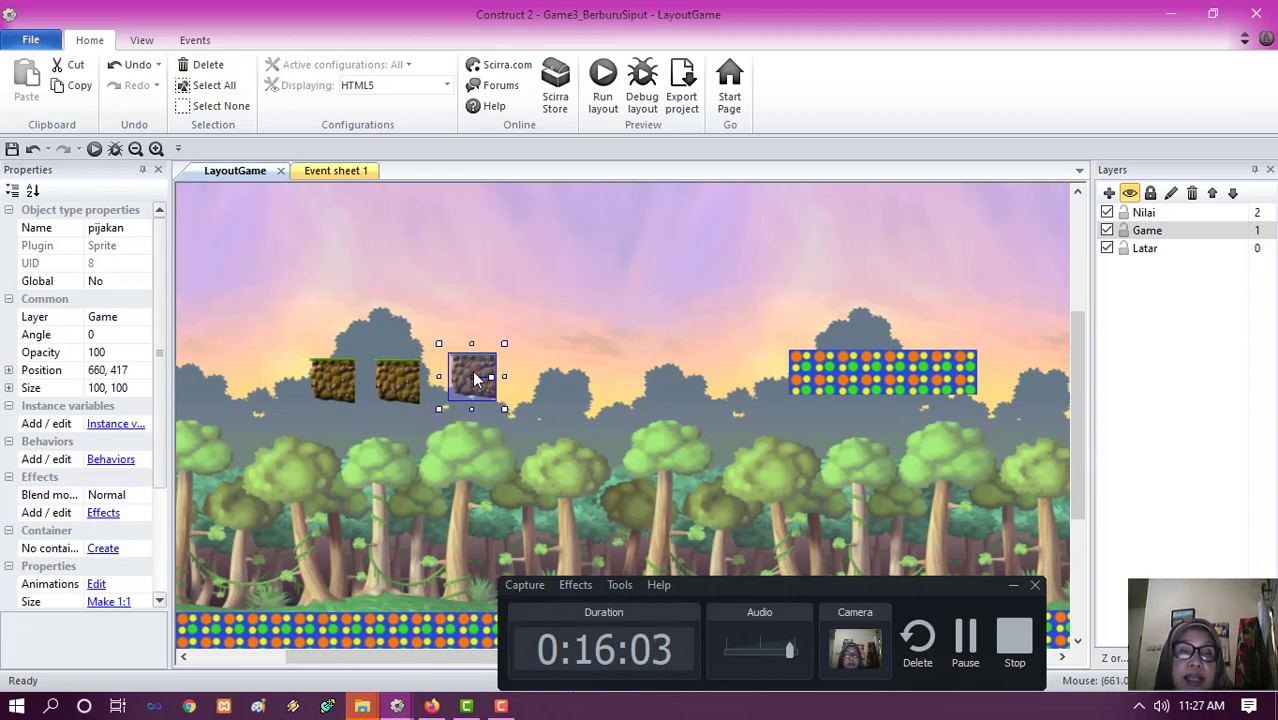
# - Set the initial frame to 1 for the middle pijakan copy and to 2 for the rightmost copy
pyautogui.click(321, 384)
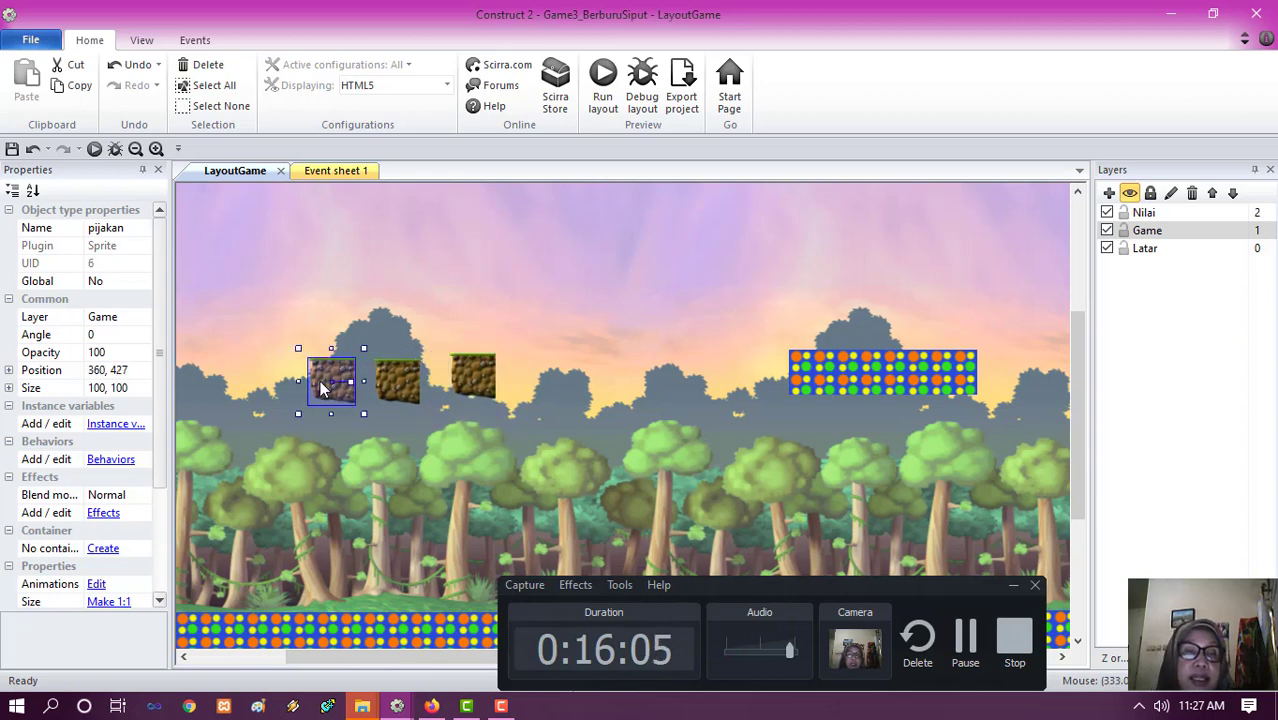
pyautogui.moveTo(160, 460); pyautogui.dragTo(157, 573)
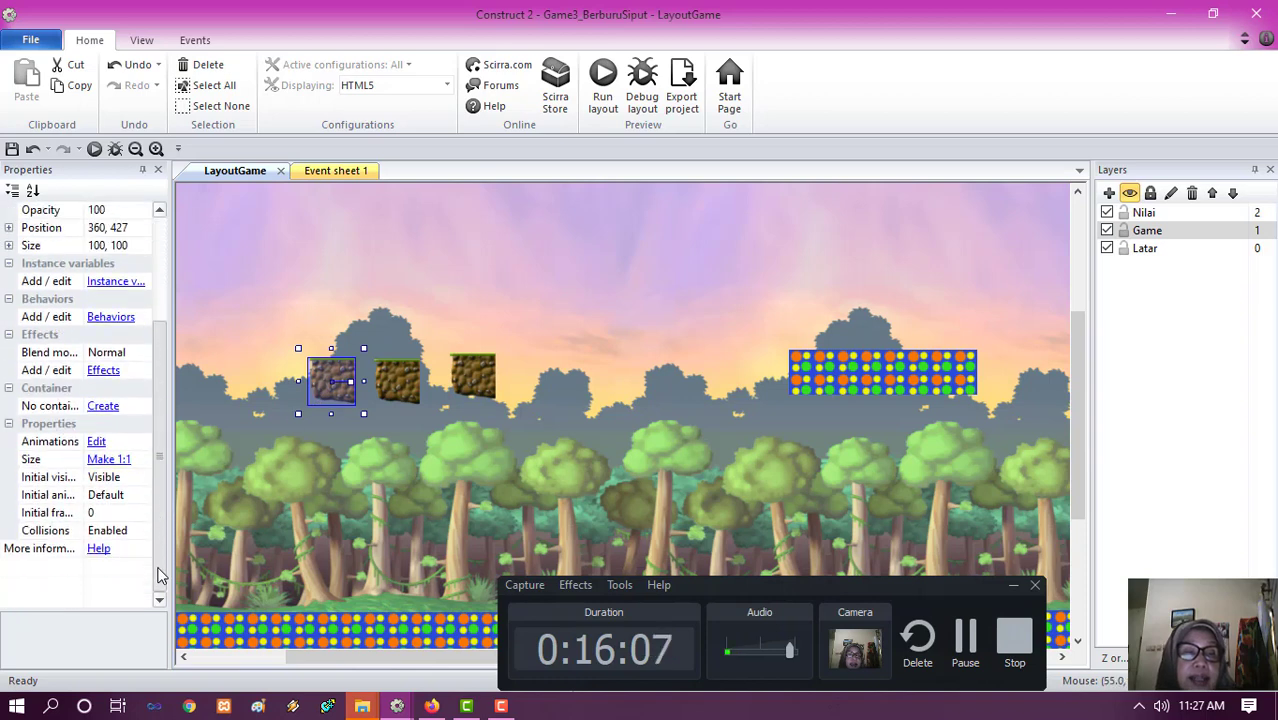
pyautogui.click(398, 380)
pyautogui.click(105, 512)
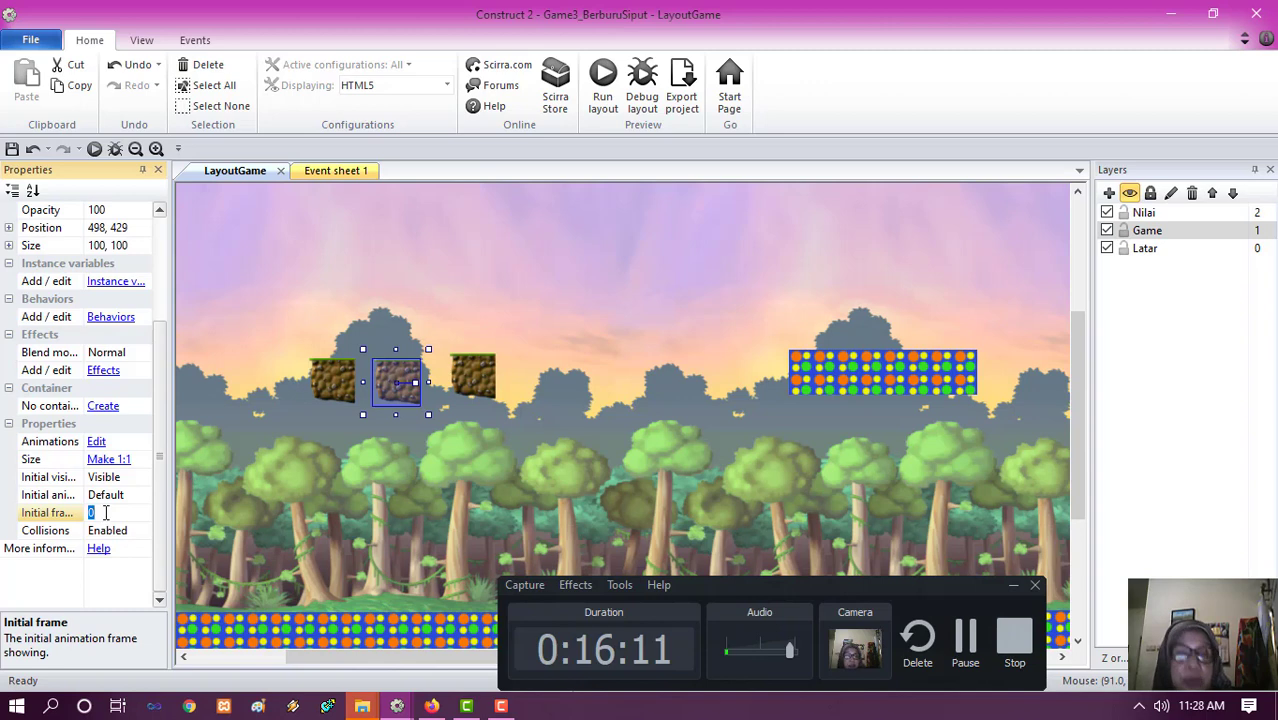
pyautogui.click(472, 378)
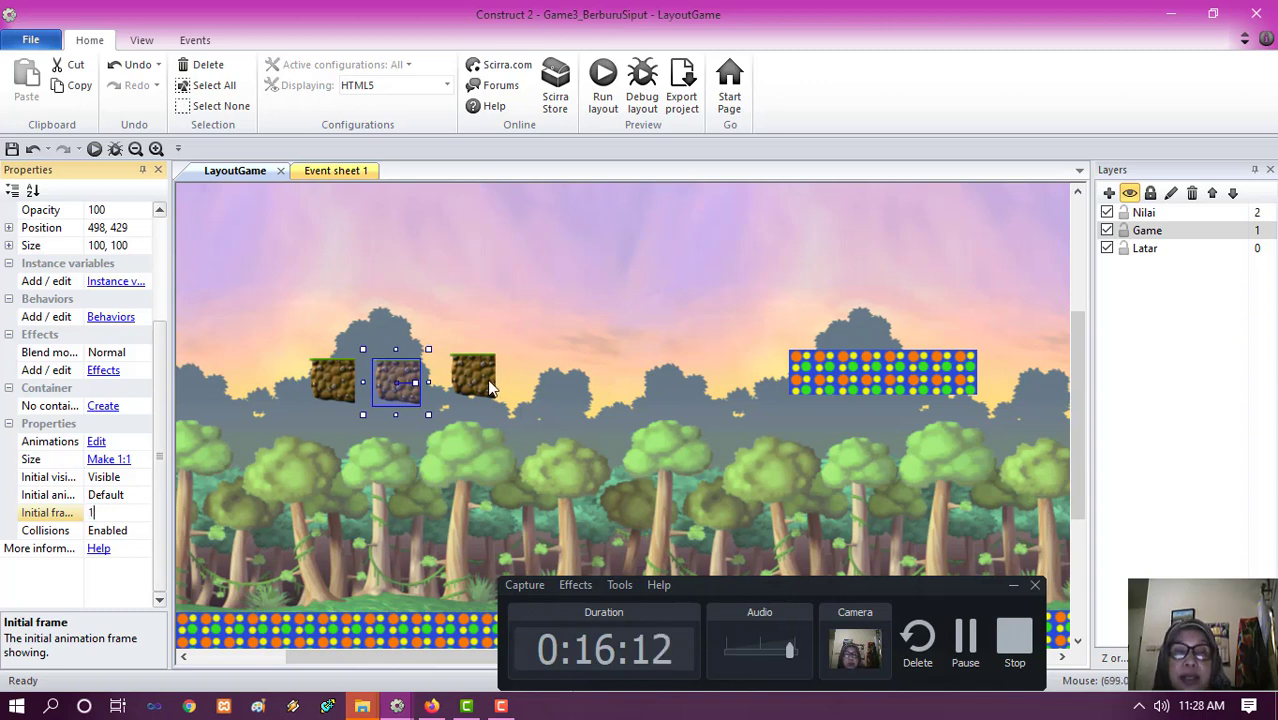
pyautogui.click(107, 513)
pyautogui.write('2')
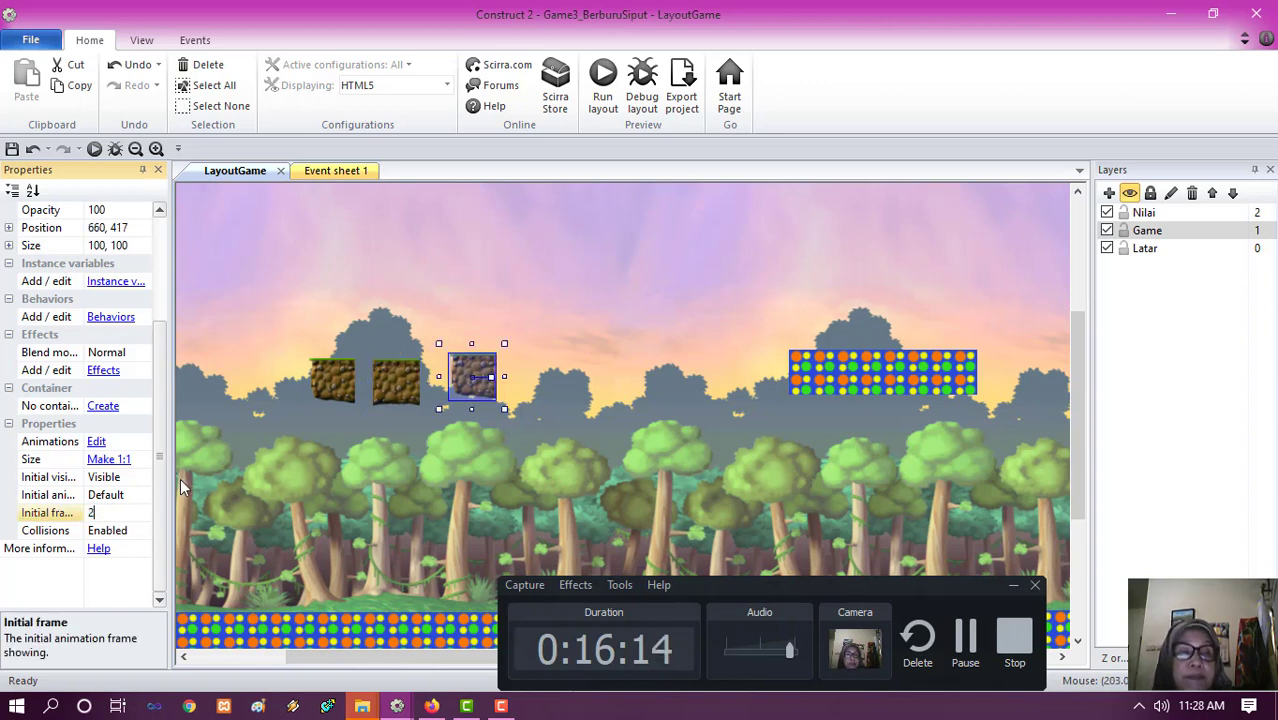
# - Line up the three pijakan tiles edge to edge at Y 427, with the middle tile at 462, 427
pyautogui.click(433, 432)
pyautogui.click(459, 380)
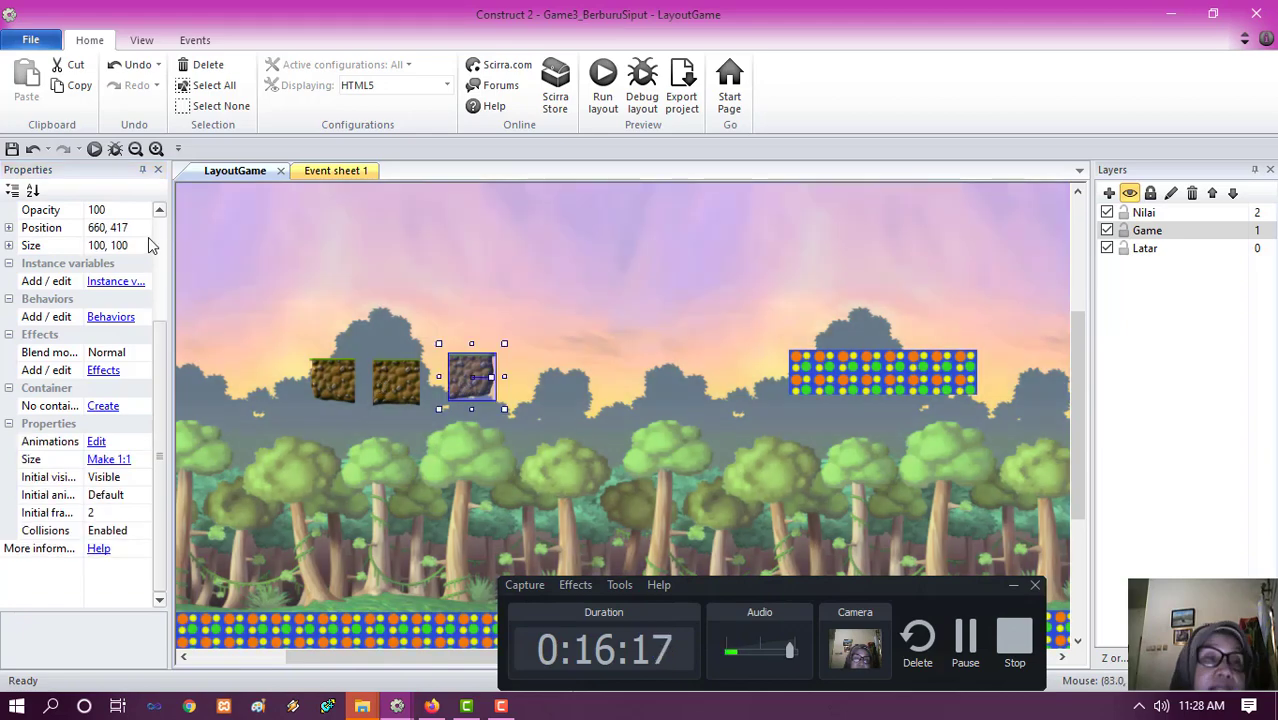
pyautogui.click(157, 149)
pyautogui.moveTo(412, 665); pyautogui.dragTo(324, 658)
pyautogui.moveTo(853, 597); pyautogui.dragTo(1099, 605)
pyautogui.click(640, 323)
pyautogui.moveTo(640, 323); pyautogui.dragTo(611, 330)
pyautogui.moveTo(780, 340); pyautogui.dragTo(714, 345)
# - Add the Solid behavior to the pijakan sprite
pyautogui.click(545, 342)
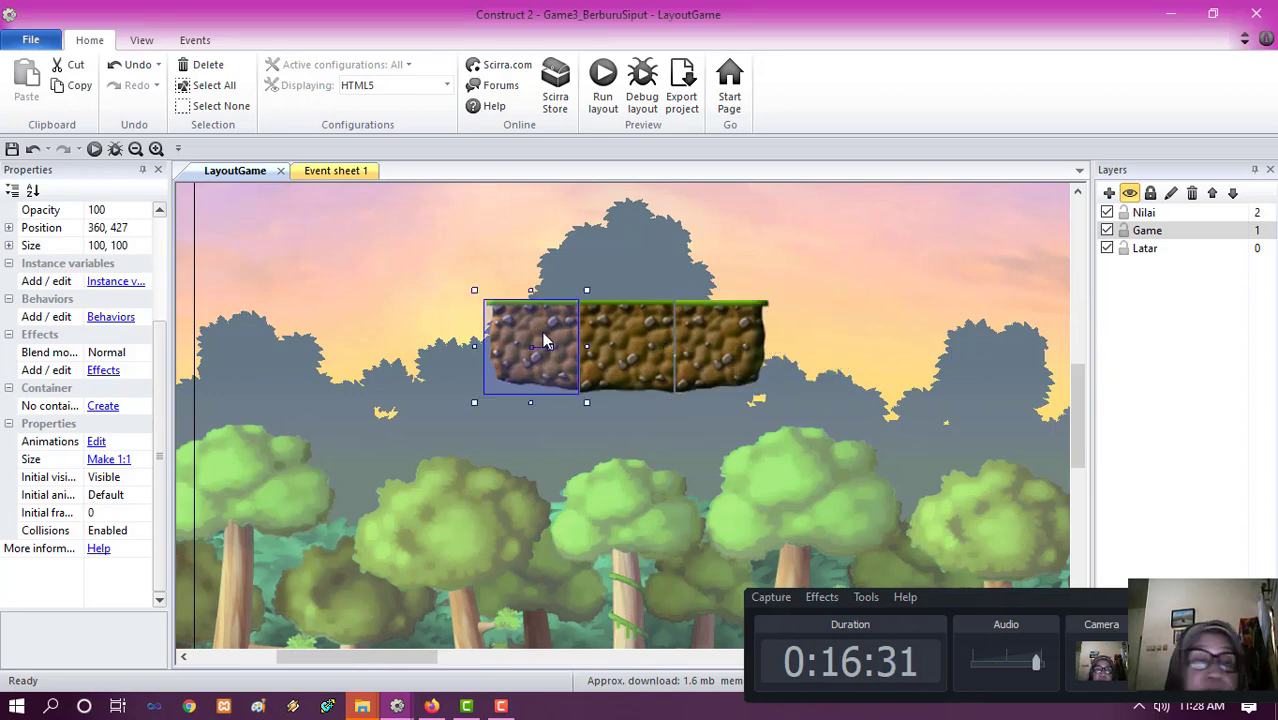
pyautogui.click(118, 319)
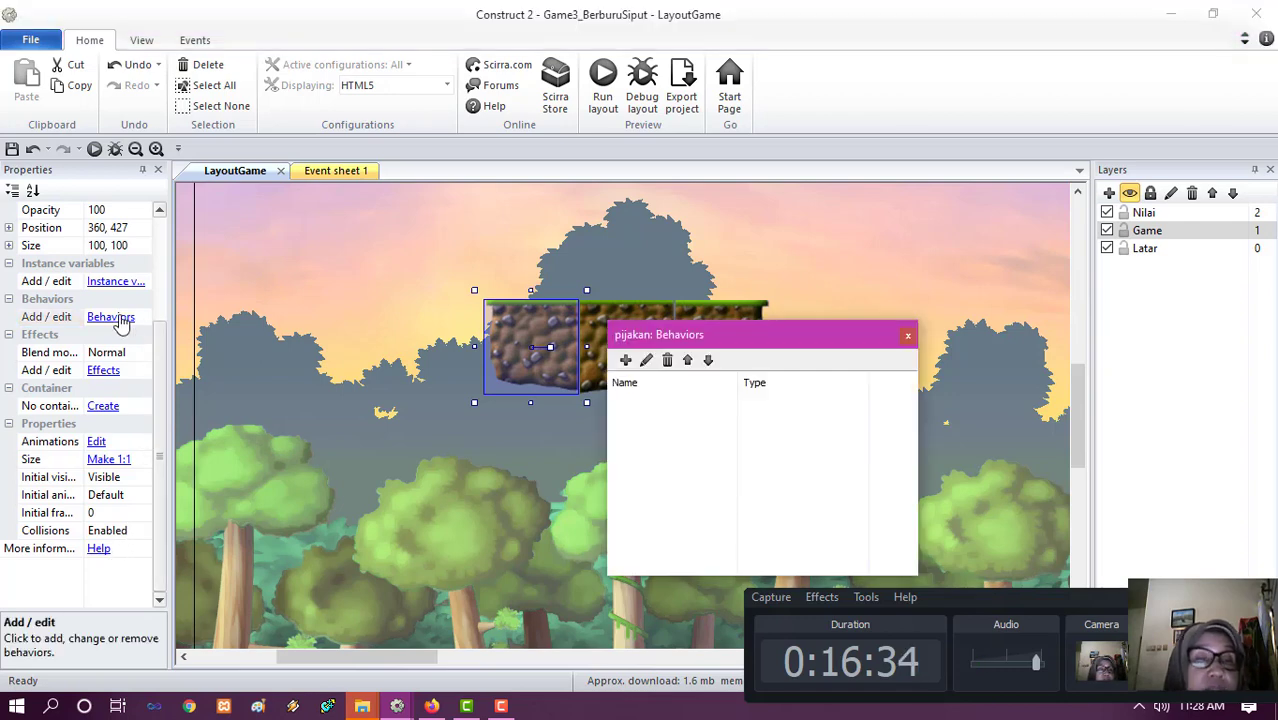
pyautogui.click(622, 361)
pyautogui.click(589, 266)
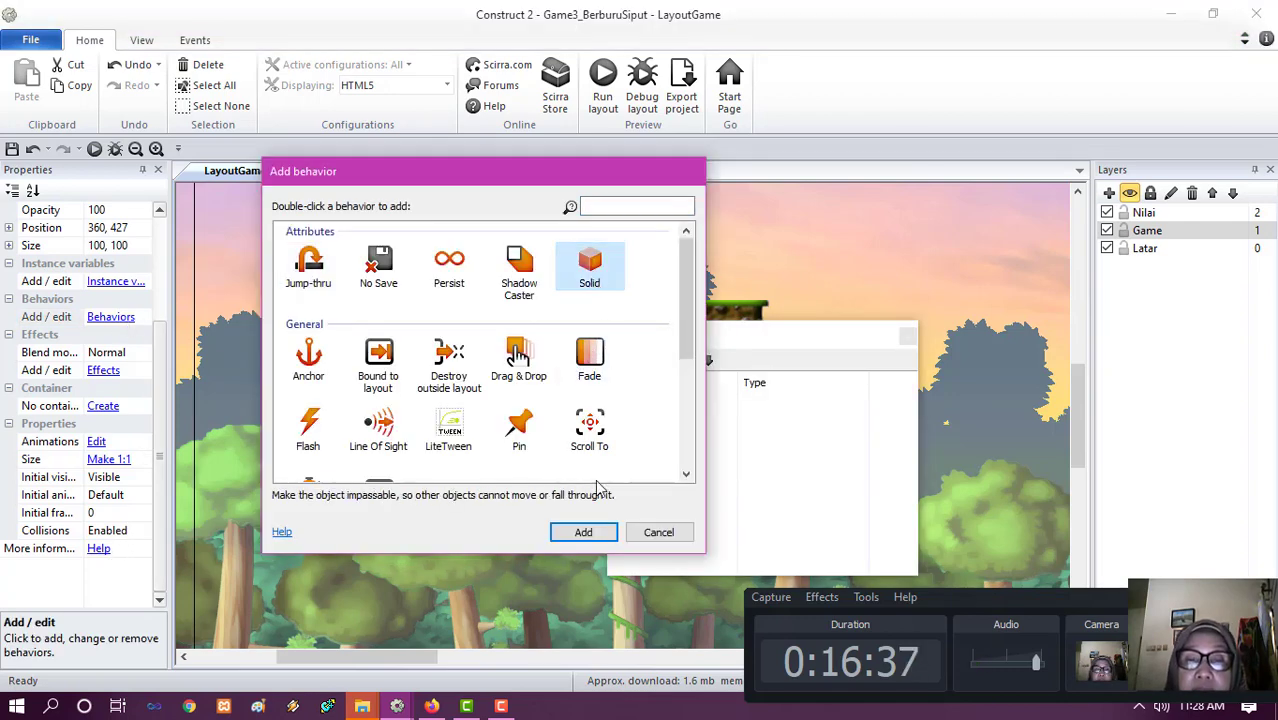
pyautogui.click(588, 532)
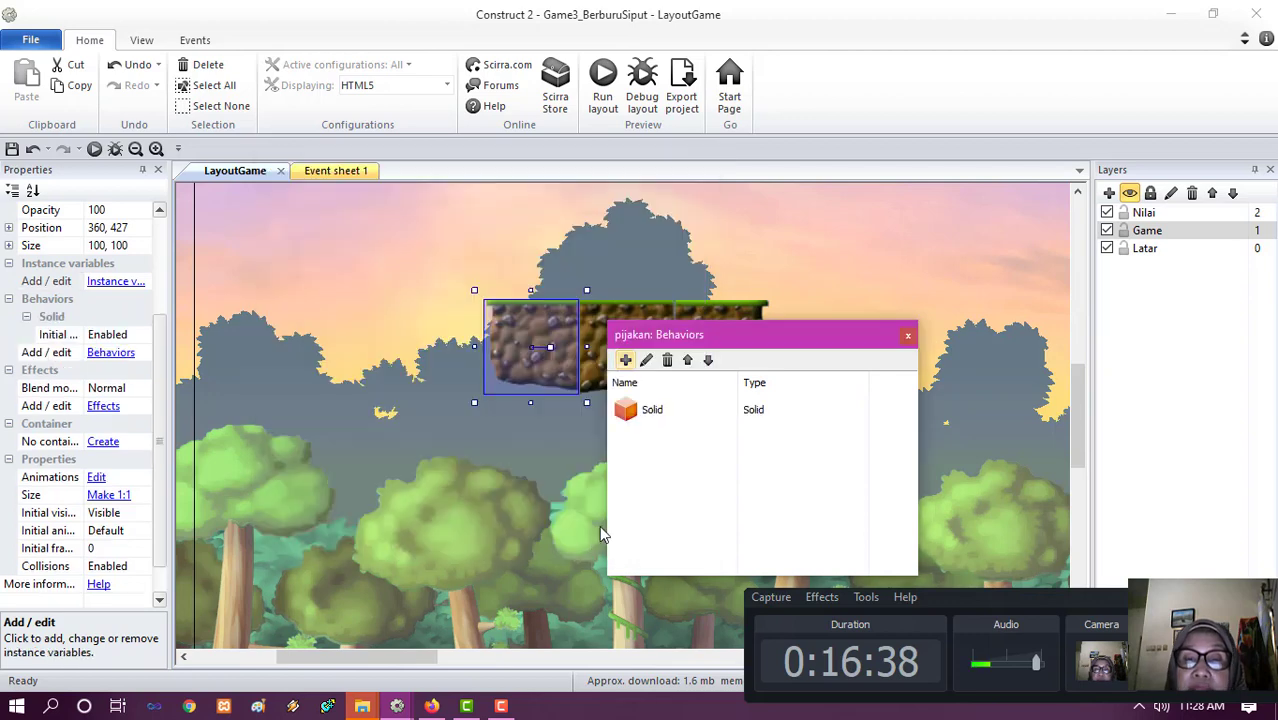
pyautogui.click(908, 338)
# - Close the seams between the pijakan tiles, placing the rightmost at 559, 427, and shift the whole platform left and up to about Y 335
pyautogui.click(637, 347)
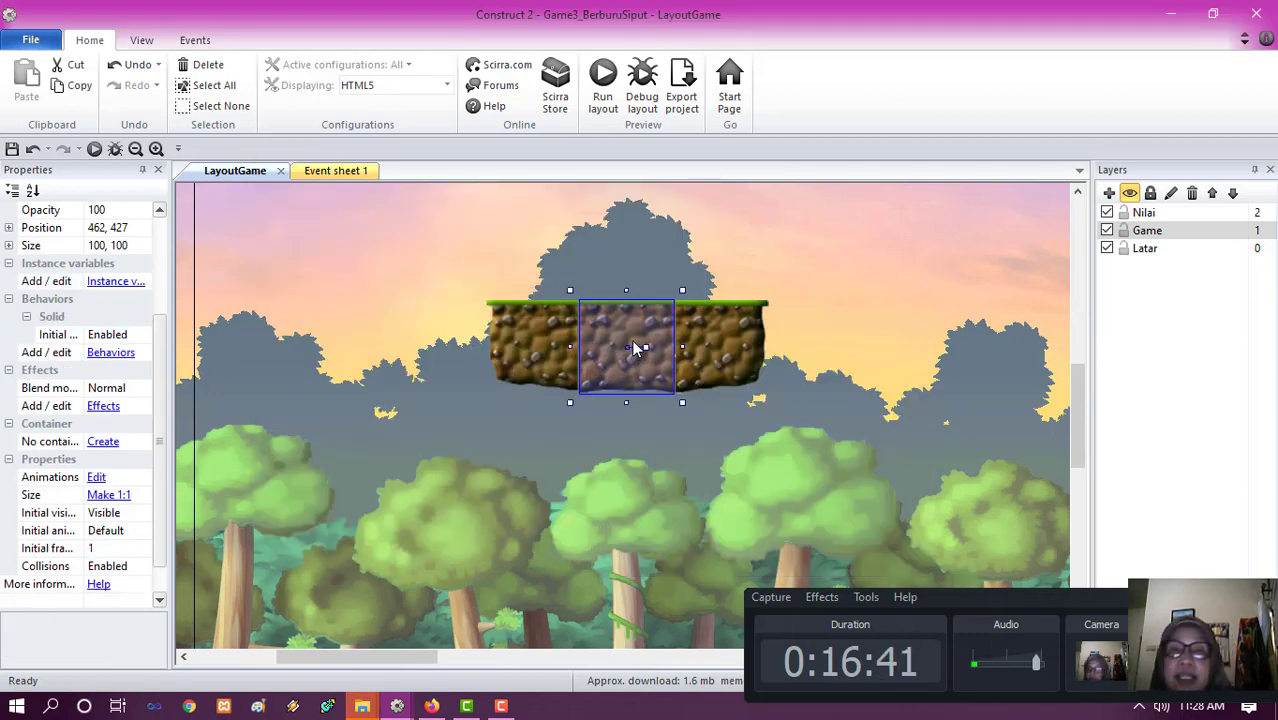
pyautogui.moveTo(637, 347); pyautogui.dragTo(712, 346)
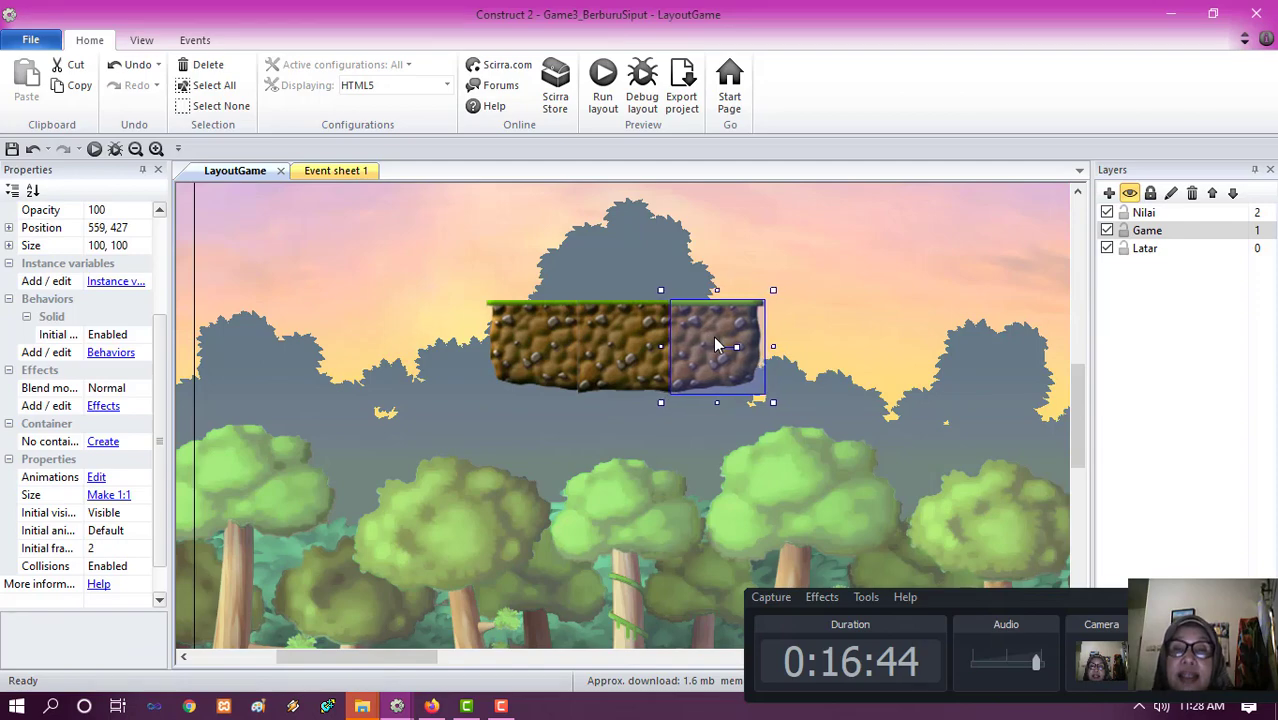
pyautogui.click(136, 149)
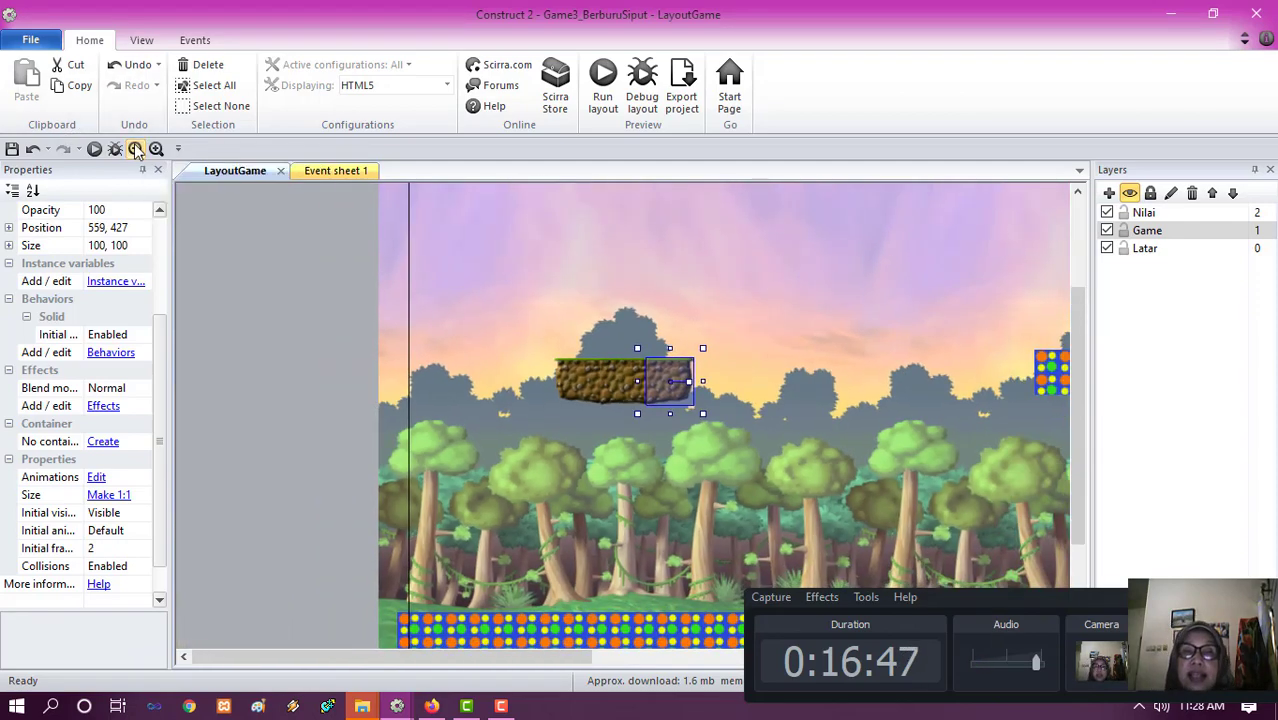
pyautogui.click(136, 149)
pyautogui.click(244, 375)
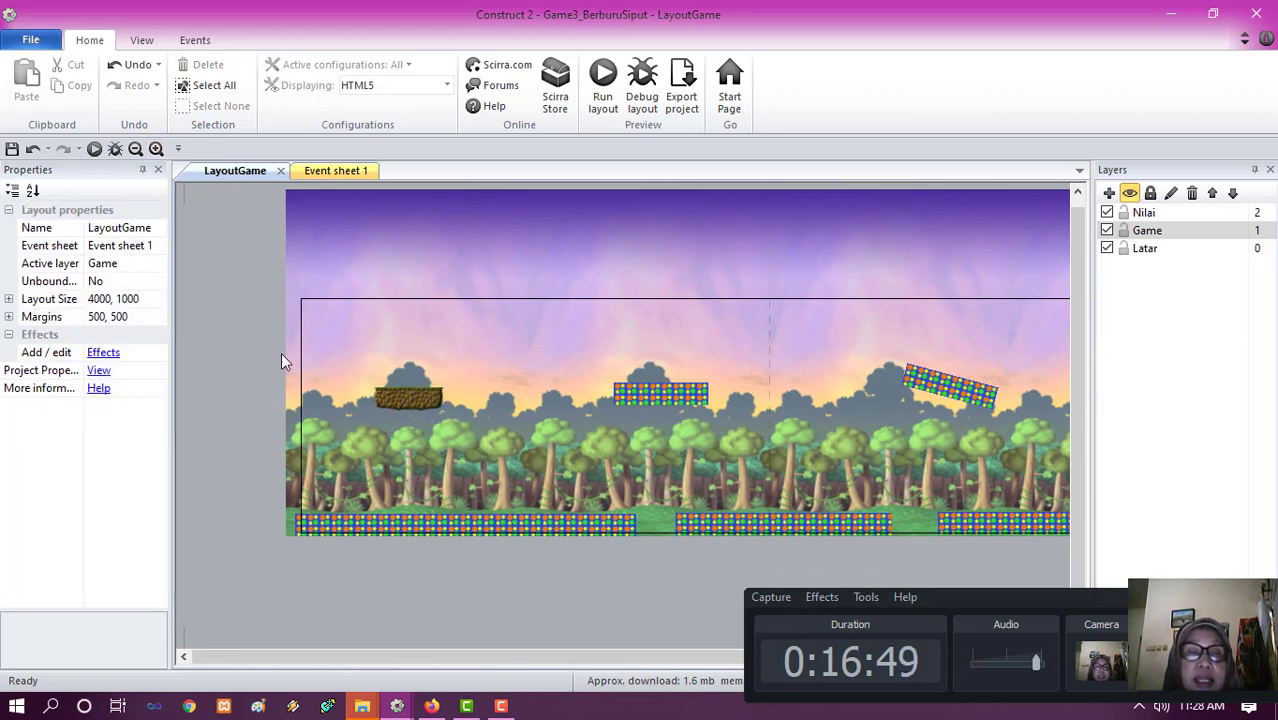
pyautogui.moveTo(233, 376); pyautogui.dragTo(485, 437)
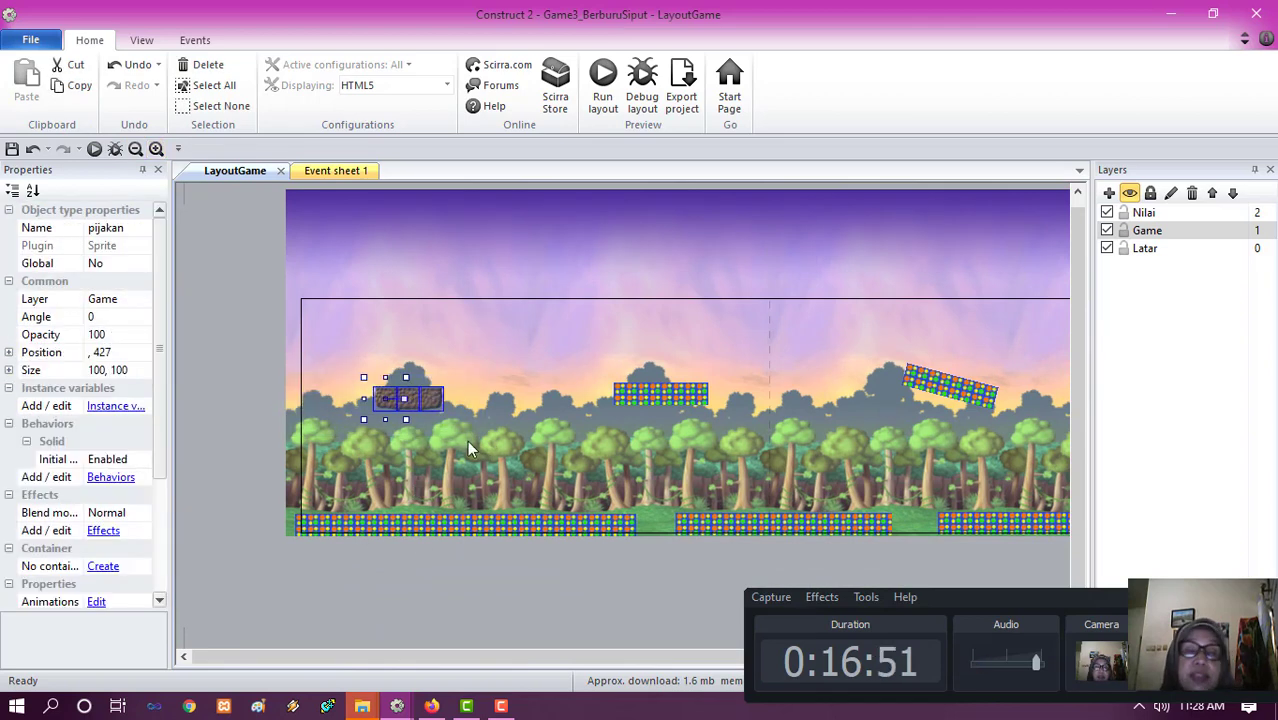
pyautogui.moveTo(433, 404); pyautogui.dragTo(399, 384)
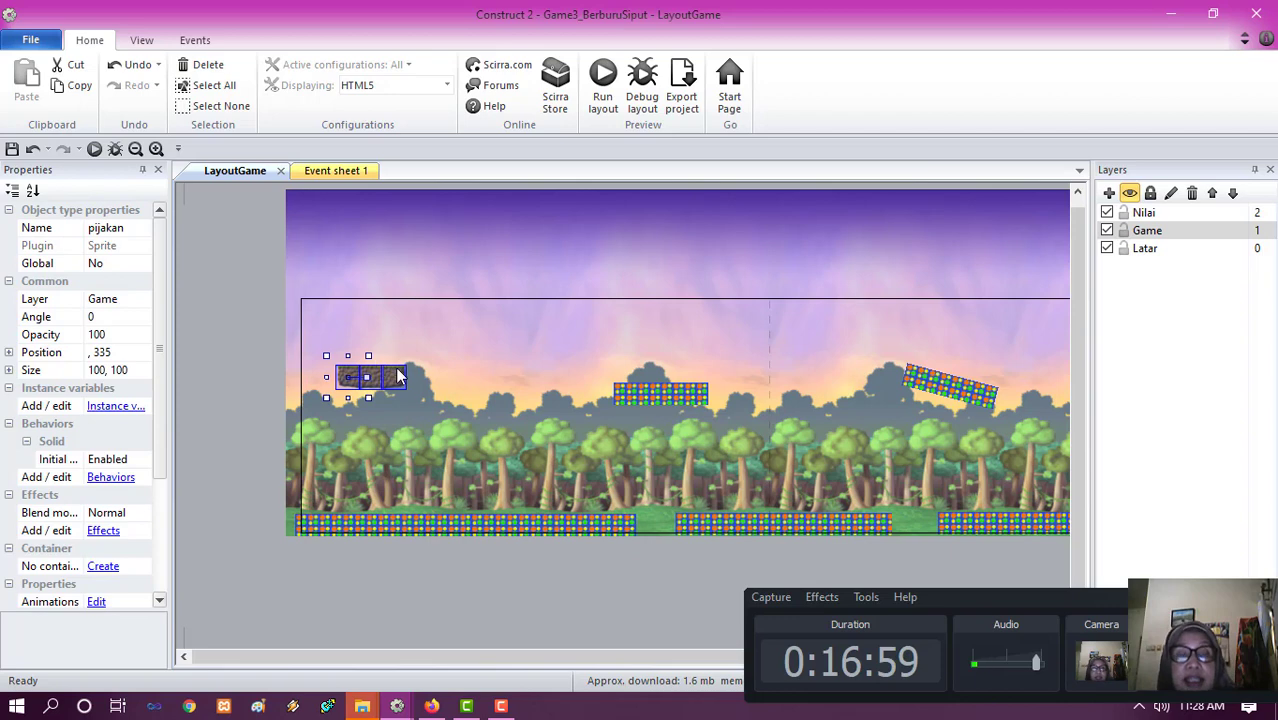
# - Make two copies of the three-tile platform to its right, one higher and one lower, and move the original to about Y 415
pyautogui.keyDown('ctrl'); pyautogui.moveTo(405, 388); pyautogui.dragTo(557, 372); pyautogui.keyUp('ctrl')
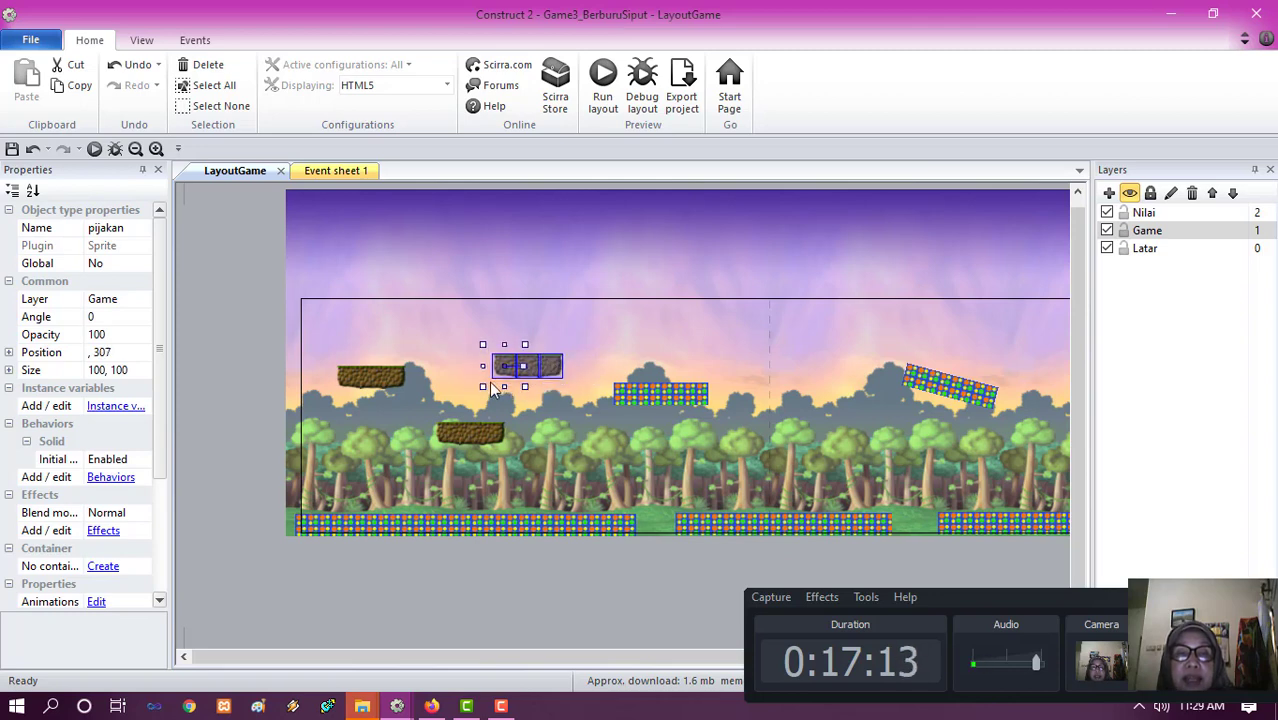
pyautogui.keyDown('ctrl'); pyautogui.moveTo(509, 368); pyautogui.dragTo(533, 377); pyautogui.keyUp('ctrl')
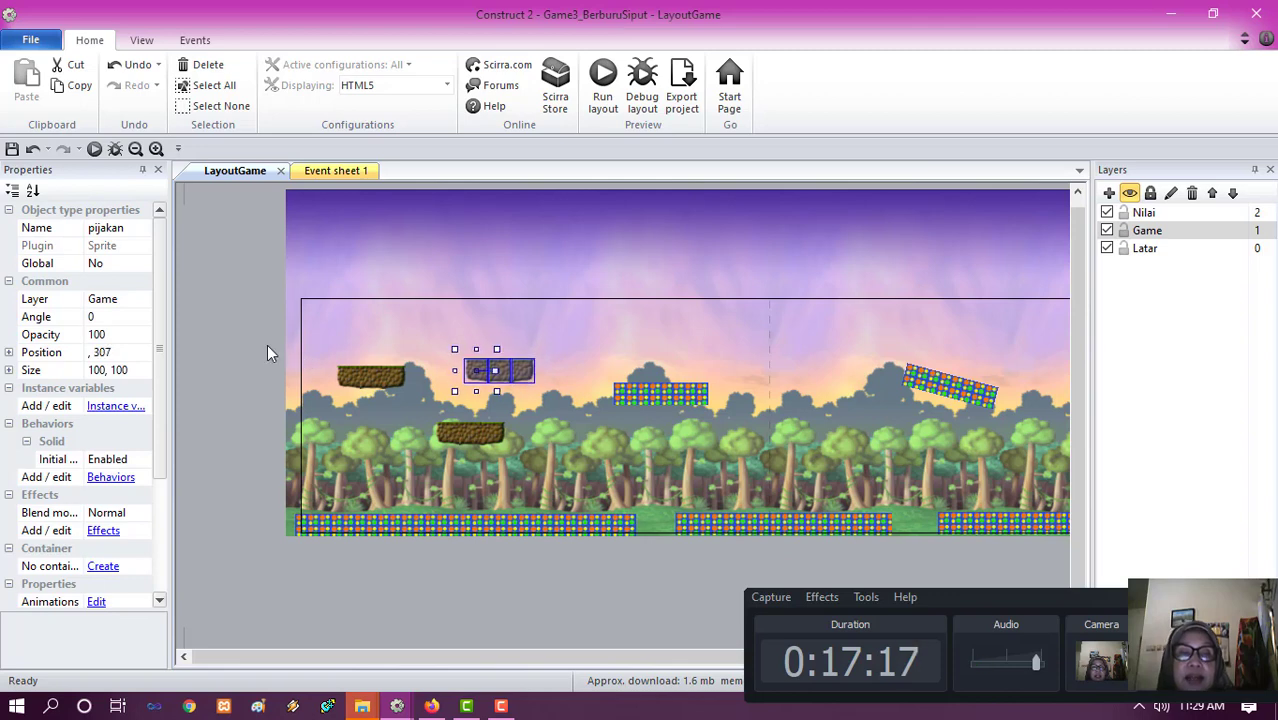
pyautogui.moveTo(234, 341); pyautogui.dragTo(380, 405)
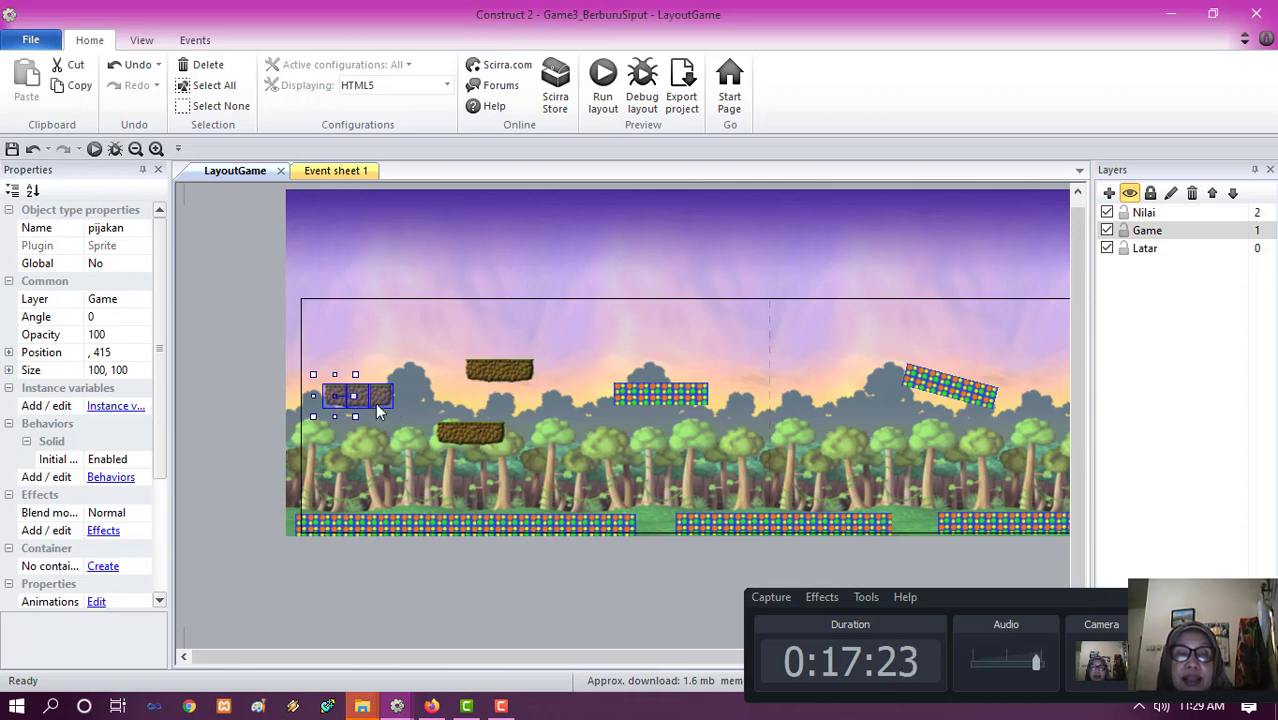
# - Place four more platform copies across the layout's middle and right end, with the lower ones at about Y 671 and 607, and save the project
pyautogui.keyDown('ctrl'); pyautogui.moveTo(386, 400); pyautogui.dragTo(867, 468); pyautogui.keyUp('ctrl')
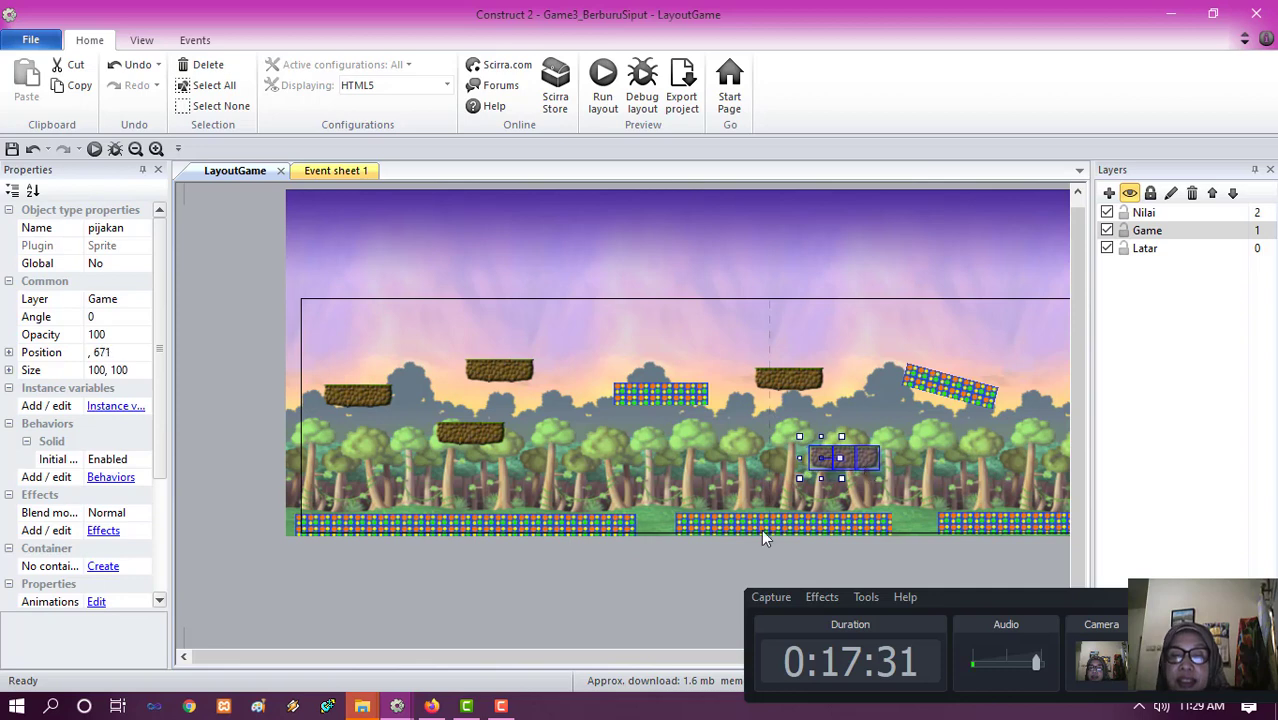
pyautogui.moveTo(620, 656); pyautogui.dragTo(870, 698)
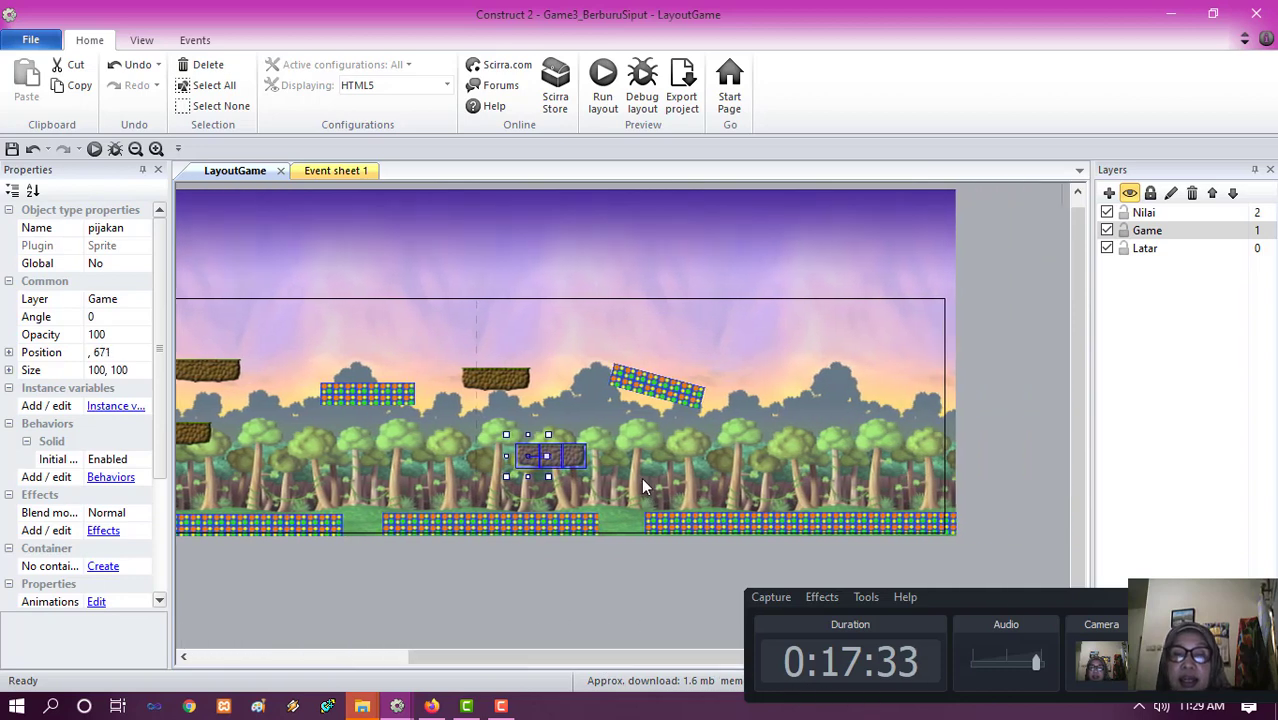
pyautogui.keyDown('ctrl'); pyautogui.moveTo(585, 458); pyautogui.dragTo(905, 455); pyautogui.keyUp('ctrl')
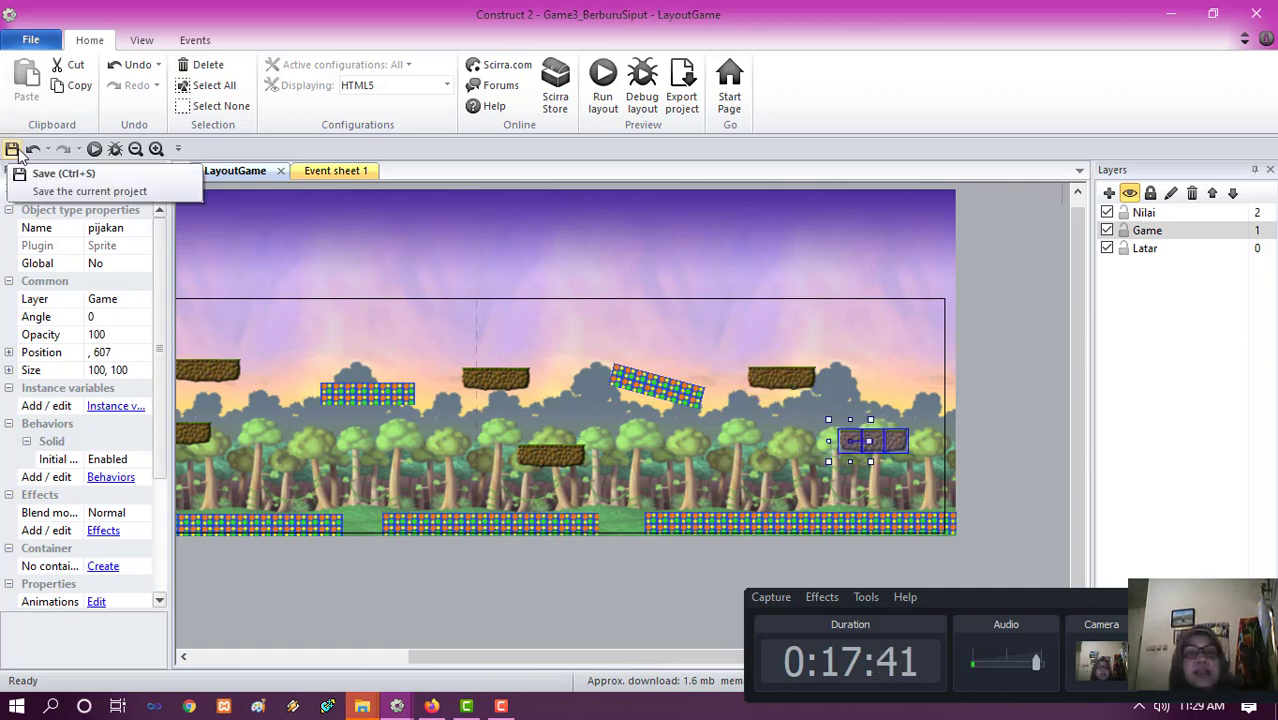
pyautogui.click(13, 149)
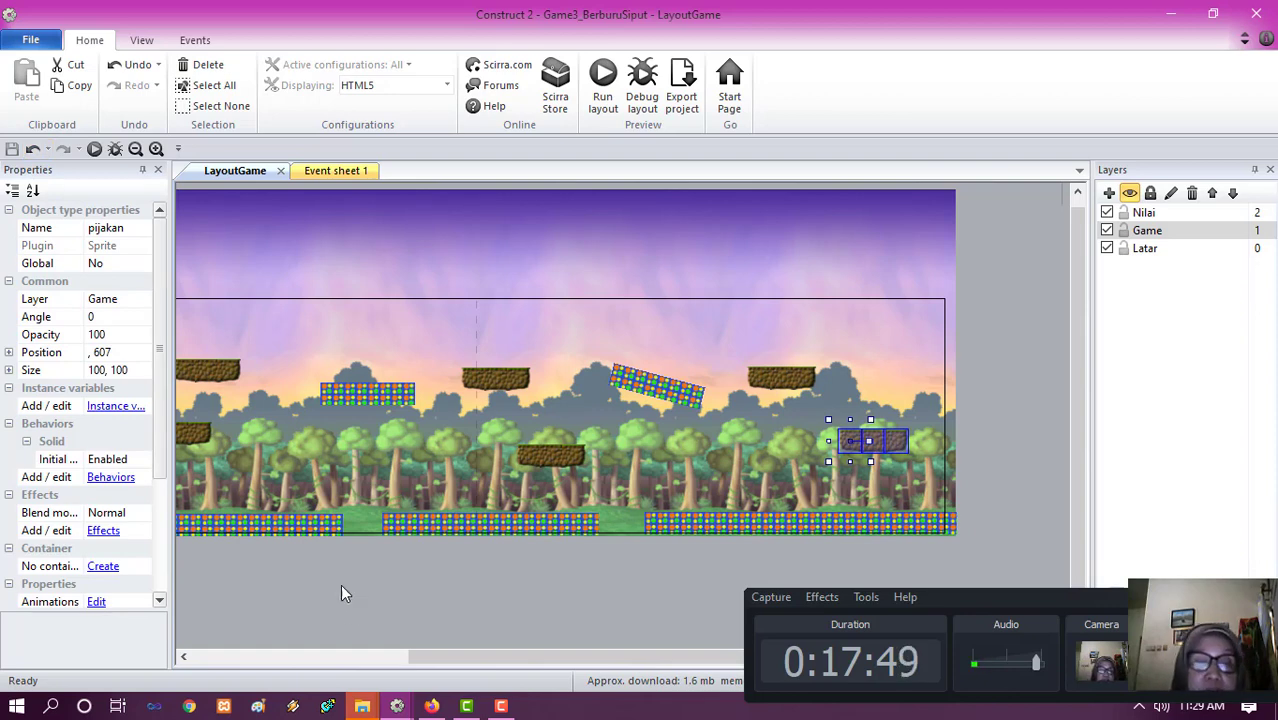
# - Insert a new Sprite object named Ranting in the margin below the layout
pyautogui.doubleClick(340, 586)
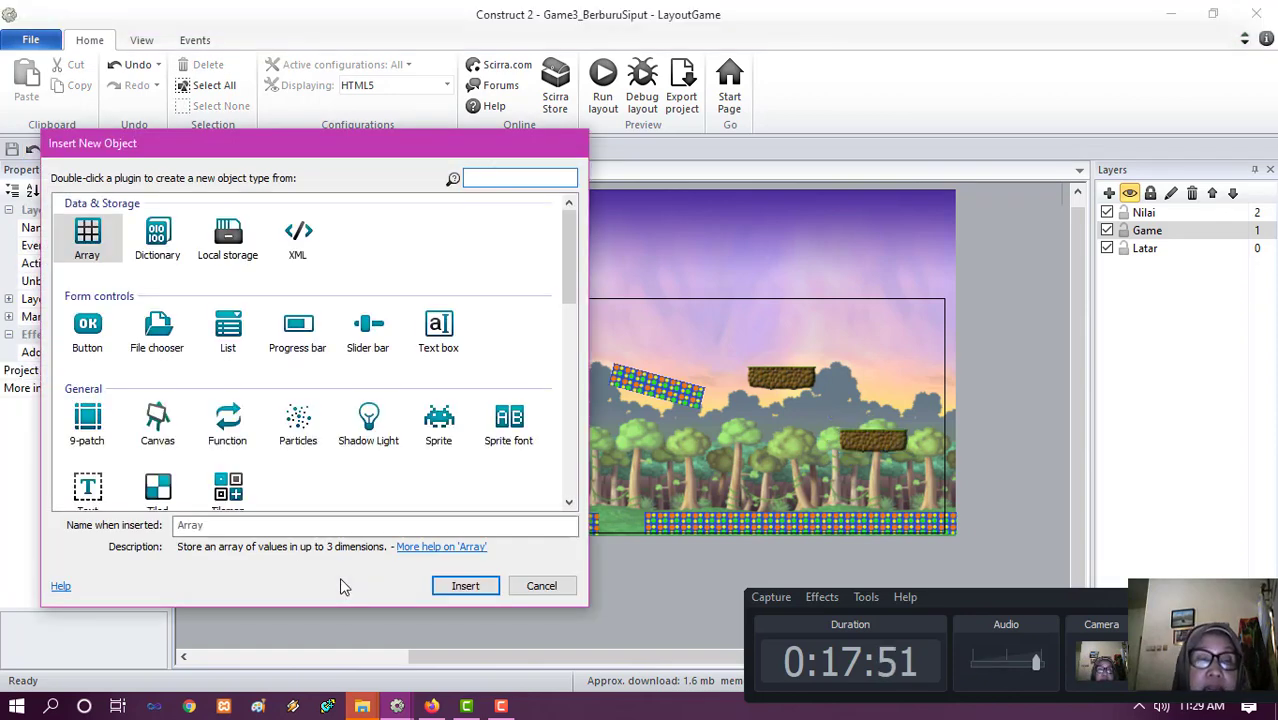
pyautogui.click(439, 425)
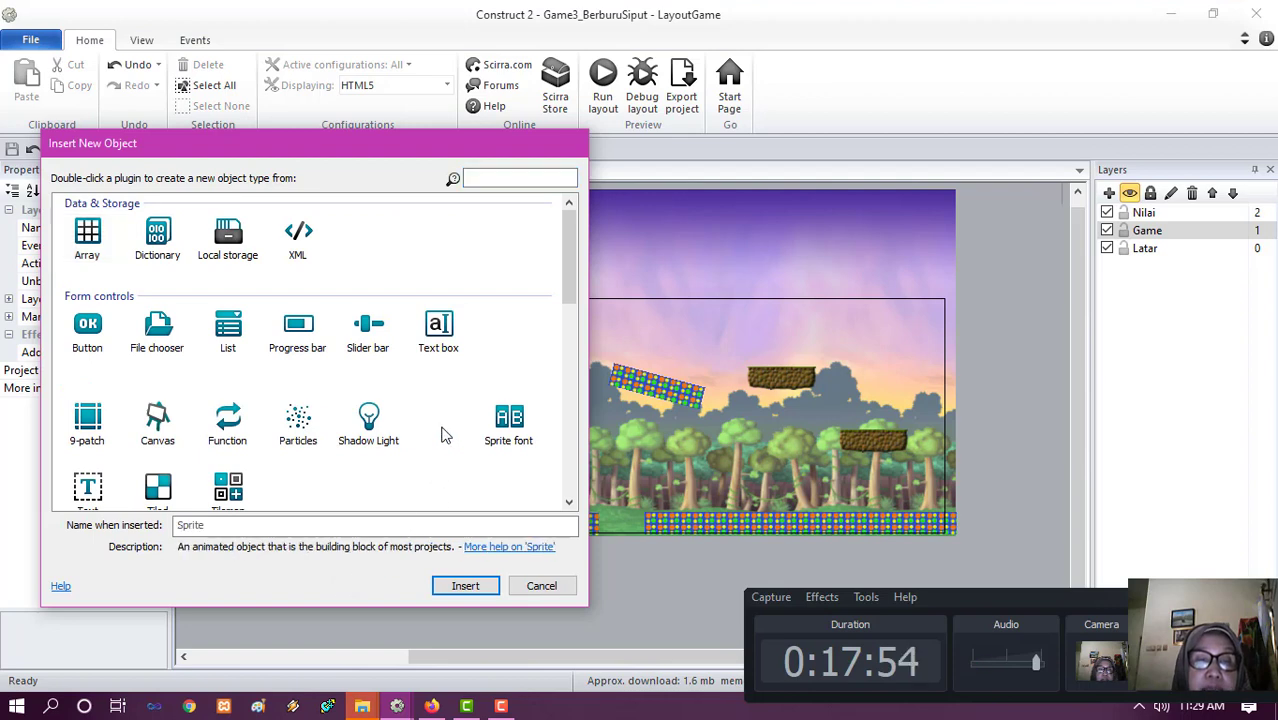
pyautogui.click(296, 524)
pyautogui.write('Ra')
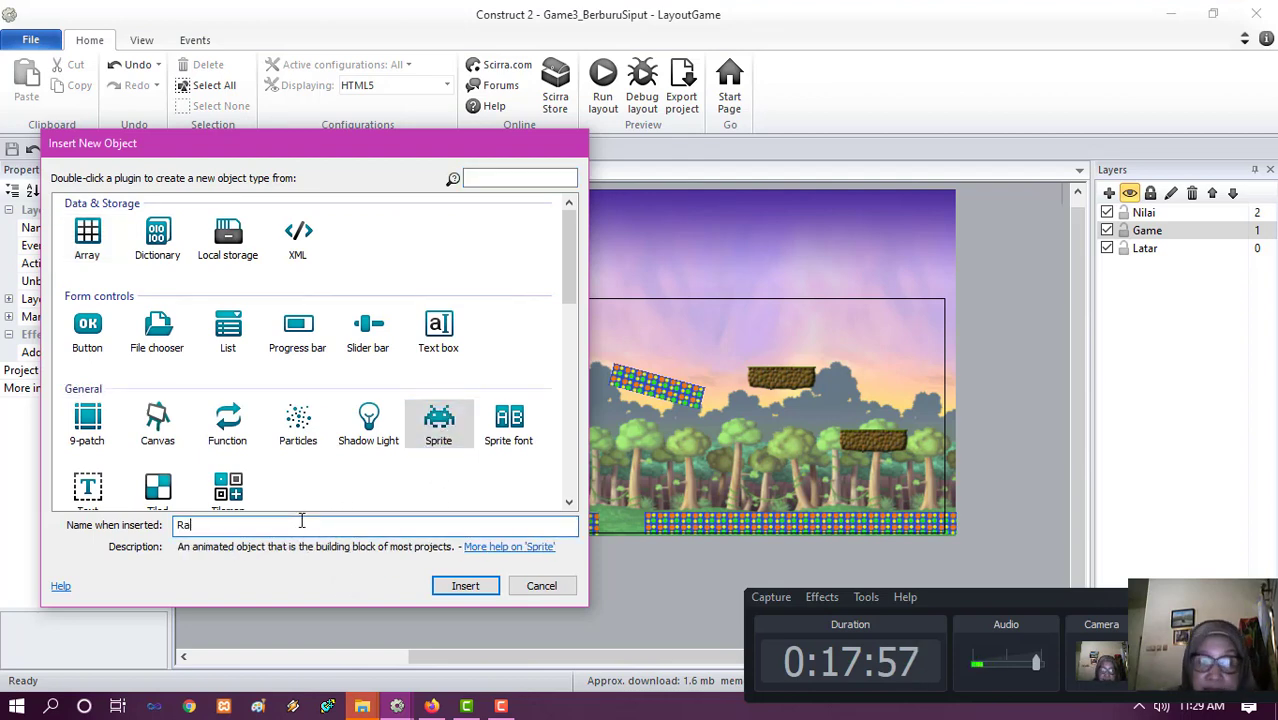
pyautogui.write('nting')
pyautogui.press('Return')
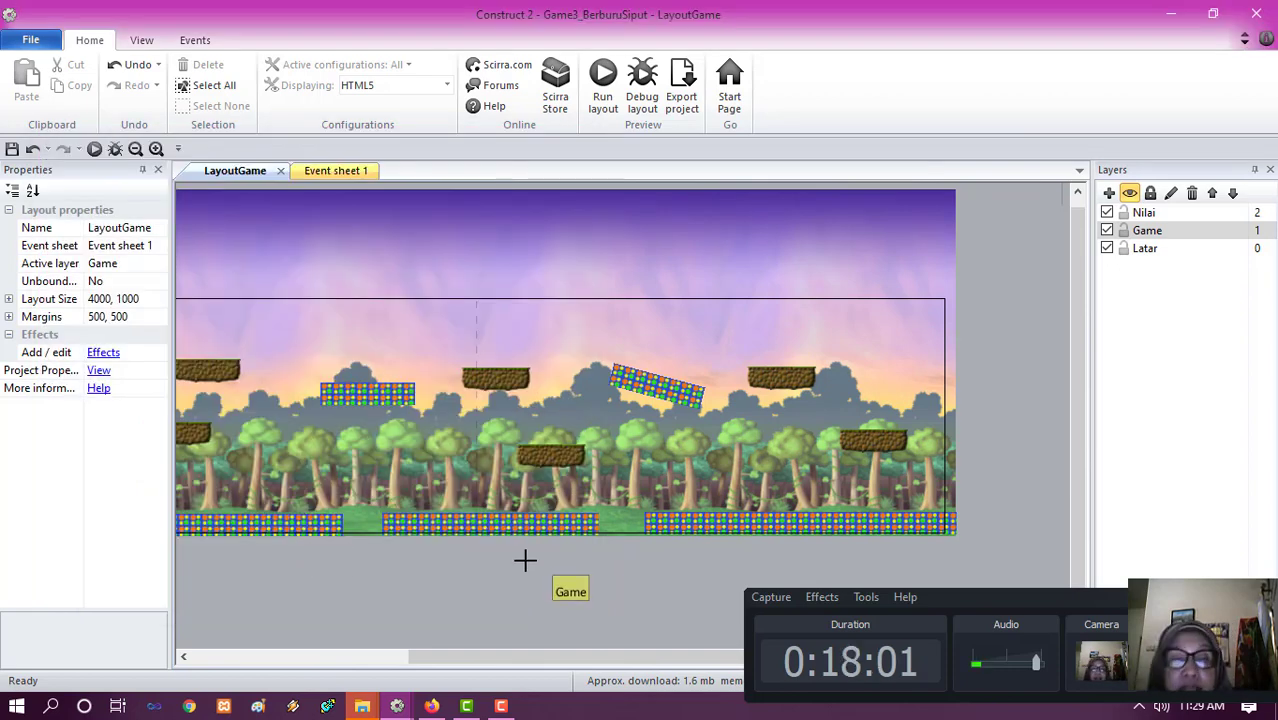
pyautogui.click(474, 558)
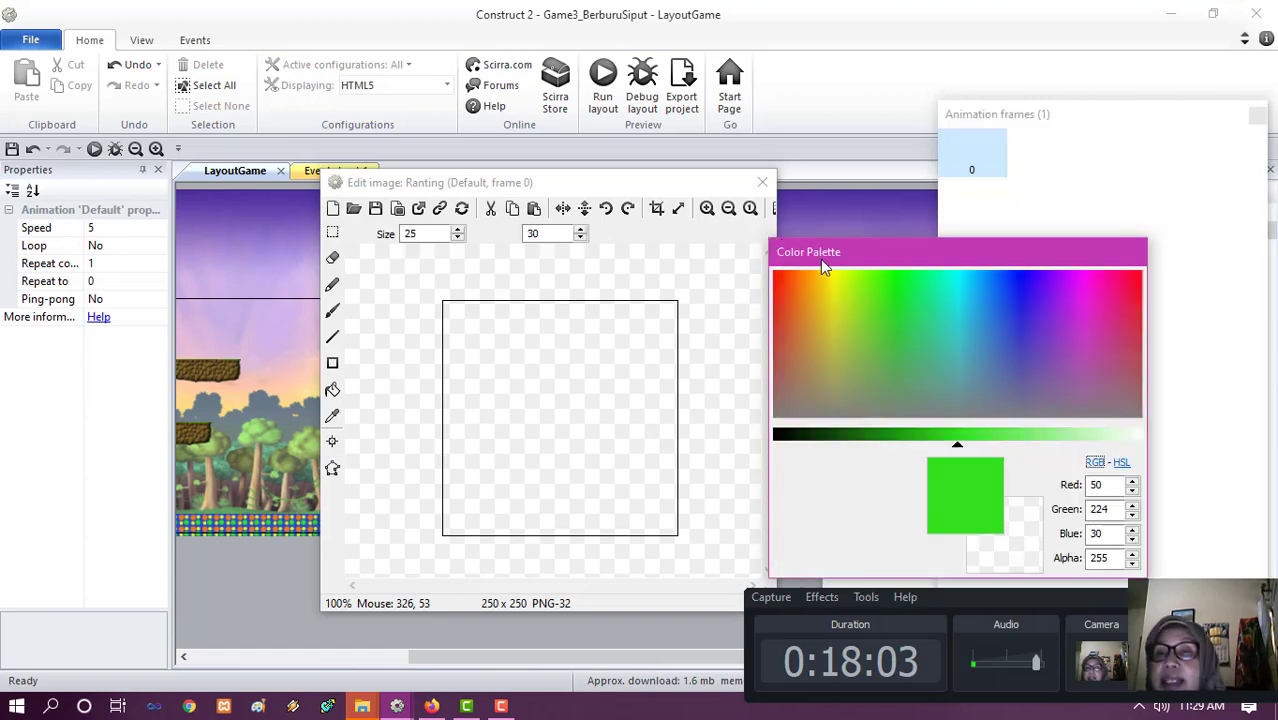
# - Set the speed of Ranting's Default animation to 0 and import tileterbalik.png from the batu folder as a frame
pyautogui.click(127, 231)
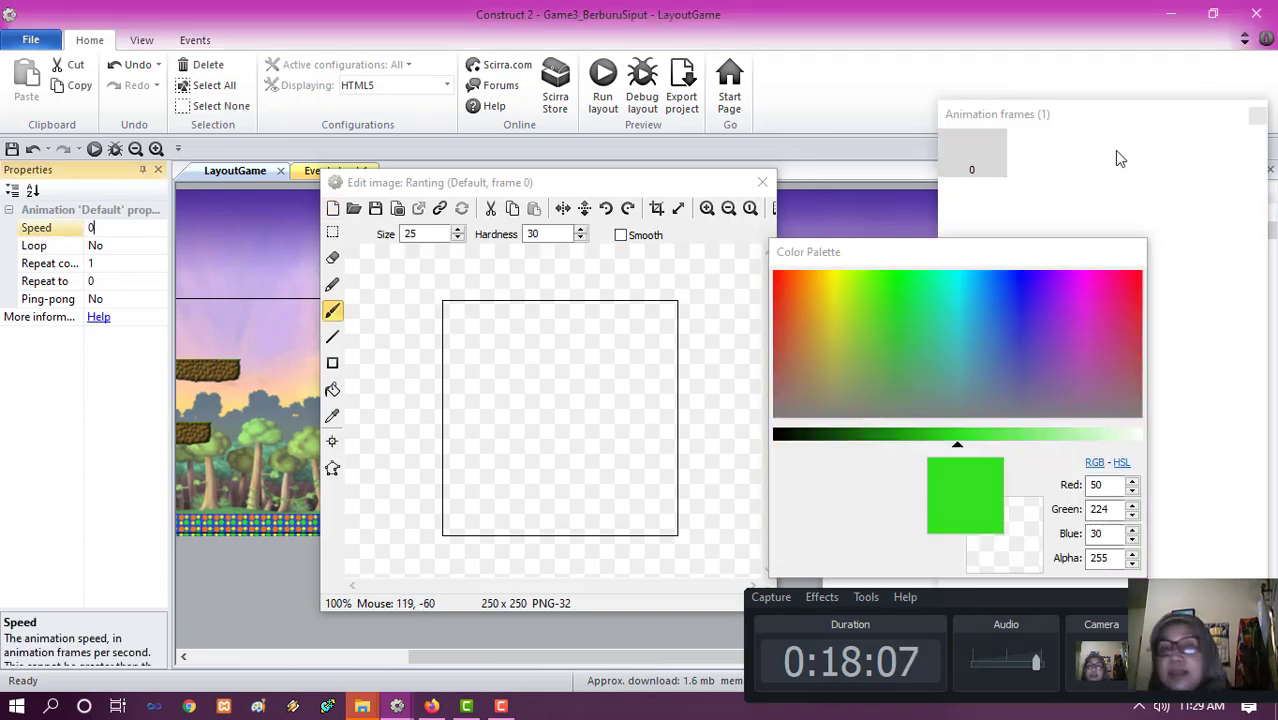
pyautogui.click(1081, 206)
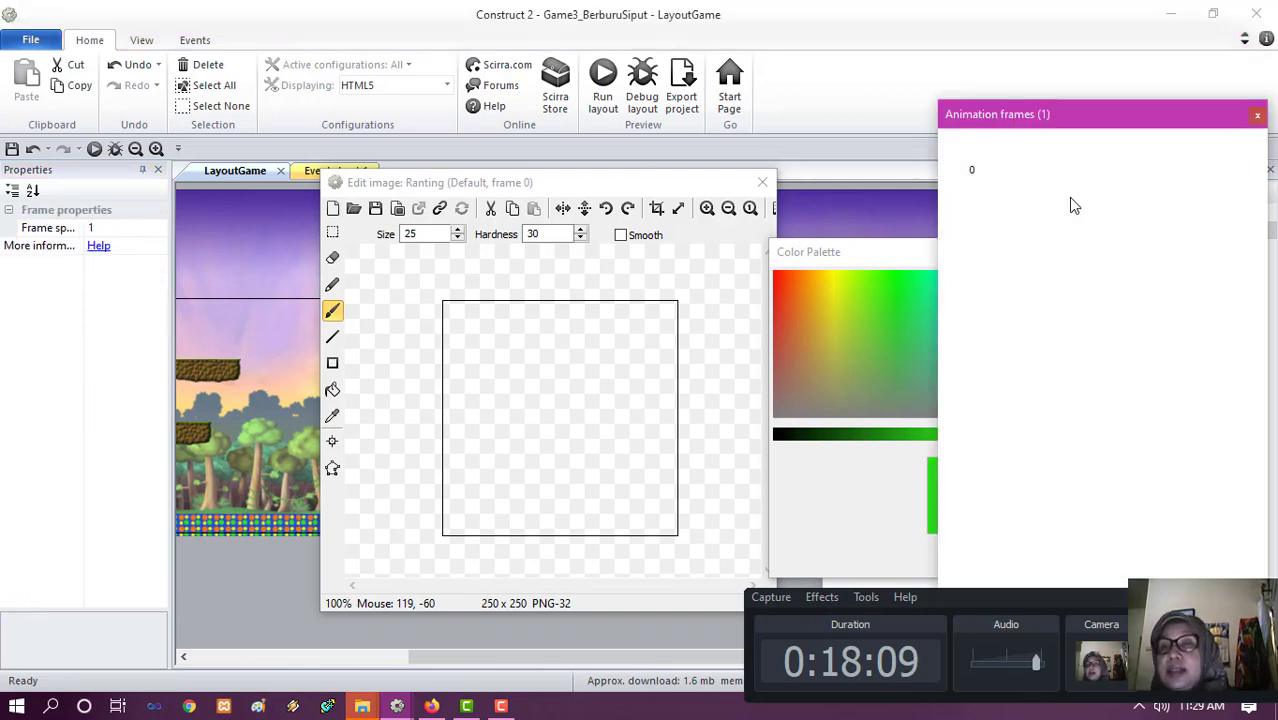
pyautogui.rightClick(1070, 205)
pyautogui.moveTo(1127, 278)
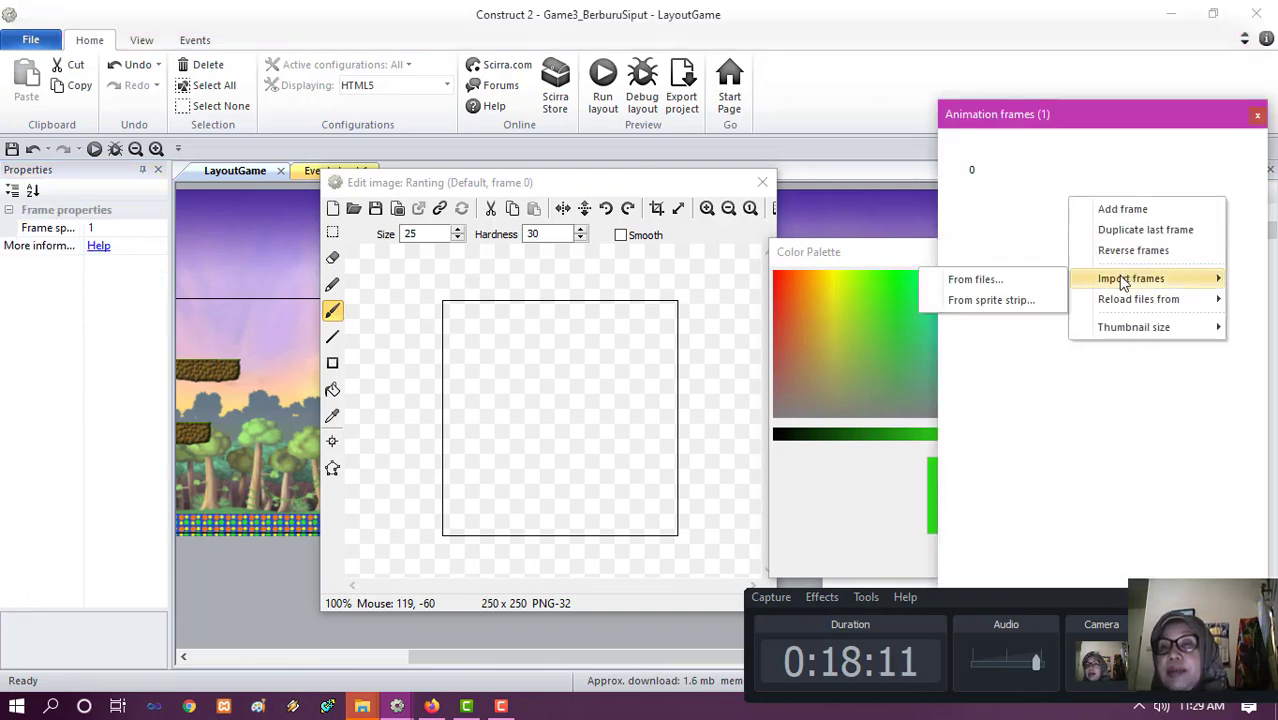
pyautogui.click(1009, 288)
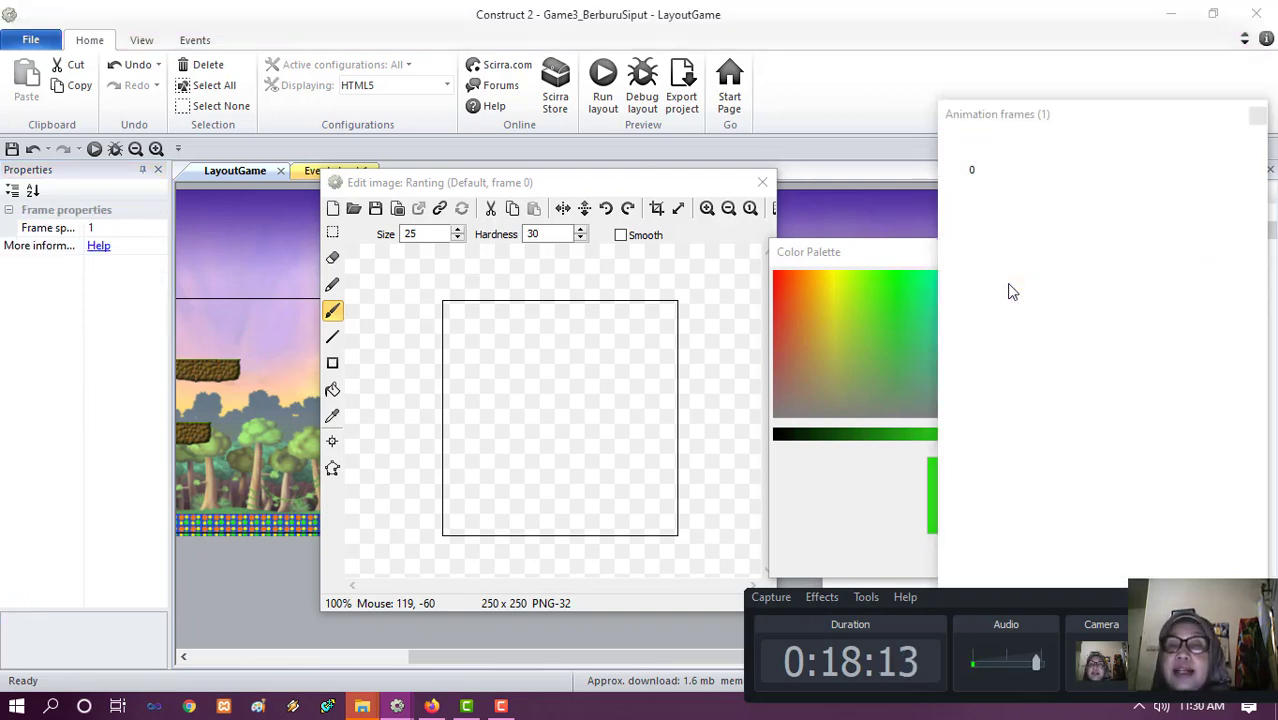
pyautogui.click(1190, 265)
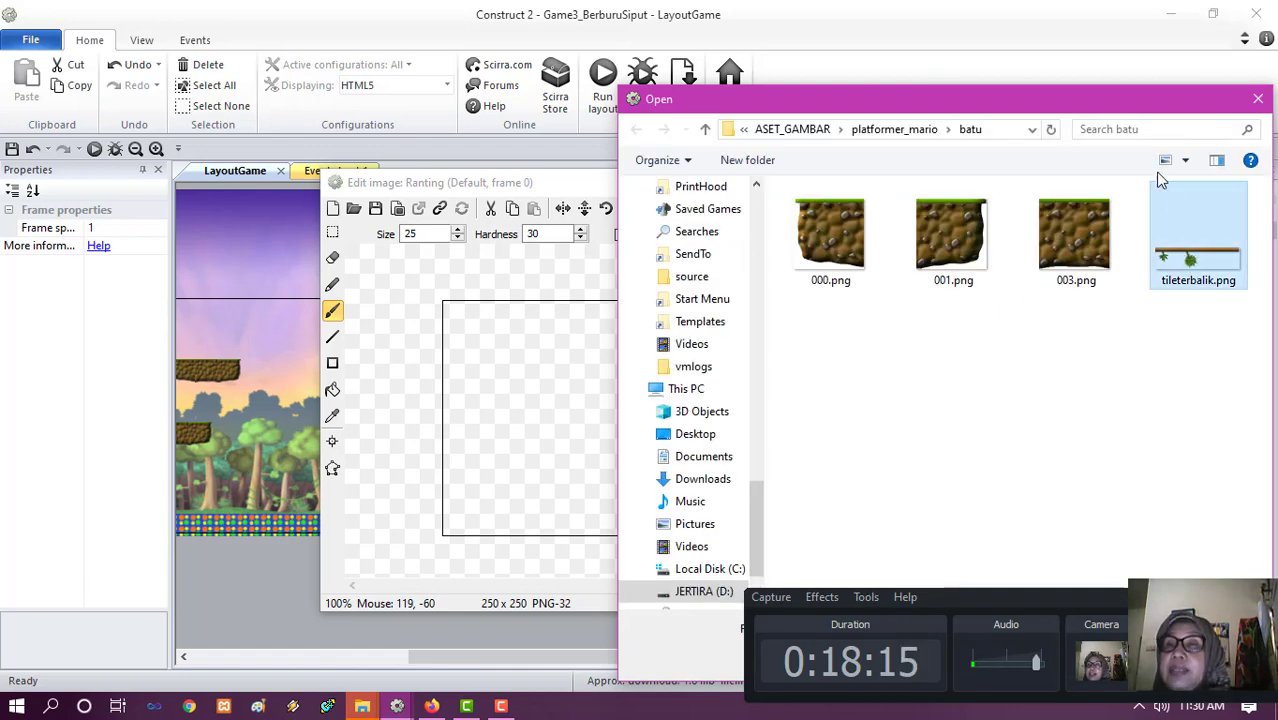
pyautogui.moveTo(1128, 117); pyautogui.dragTo(575, 123)
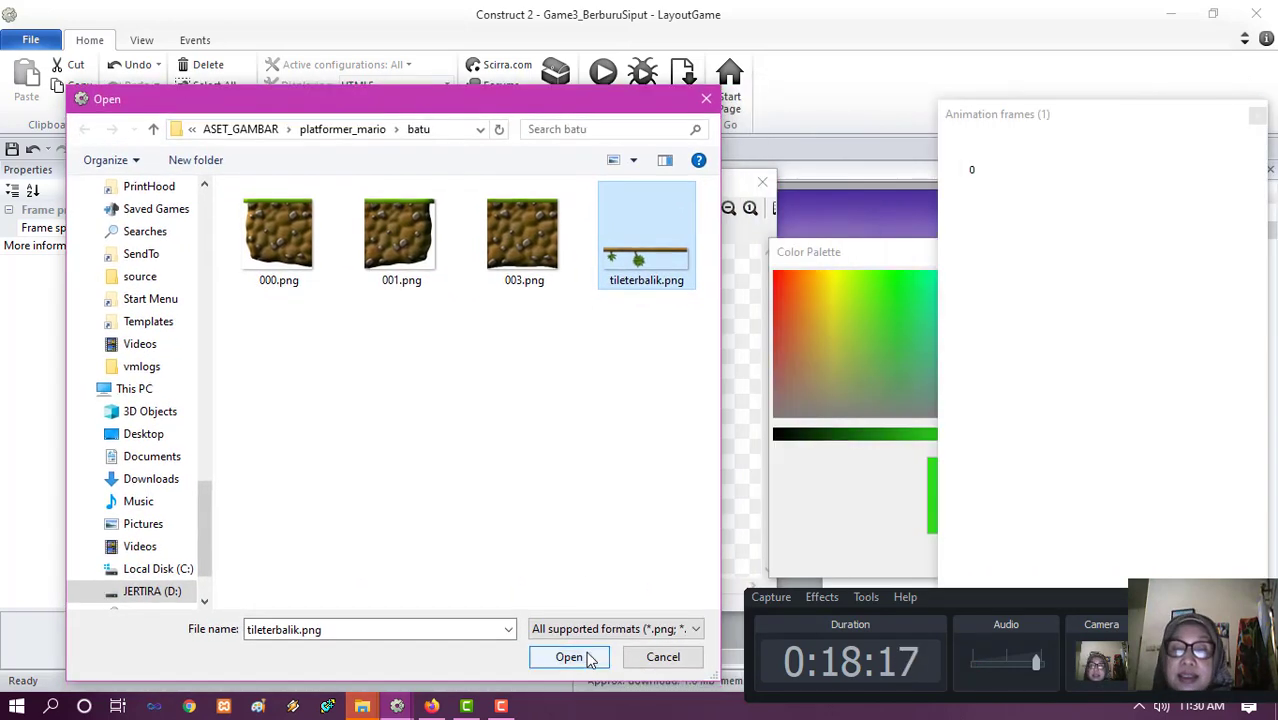
pyautogui.click(572, 657)
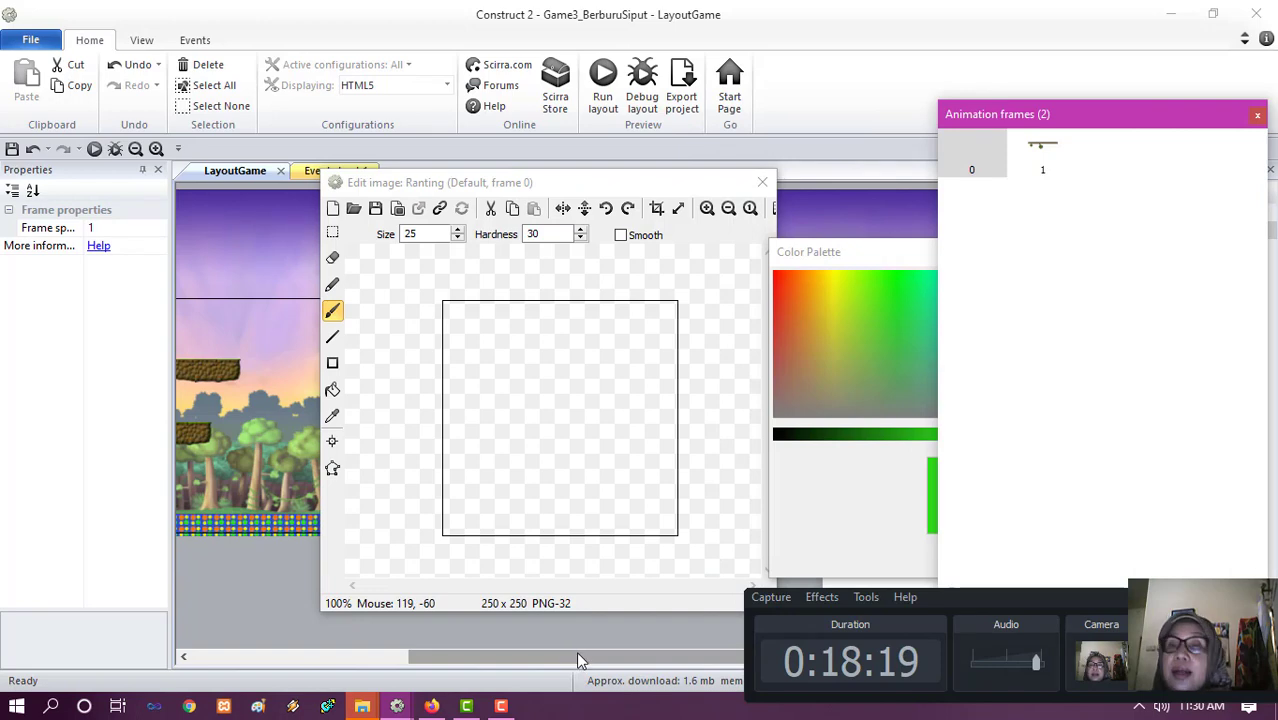
# - Delete Ranting's empty frame 0 and close the image editor
pyautogui.rightClick(984, 153)
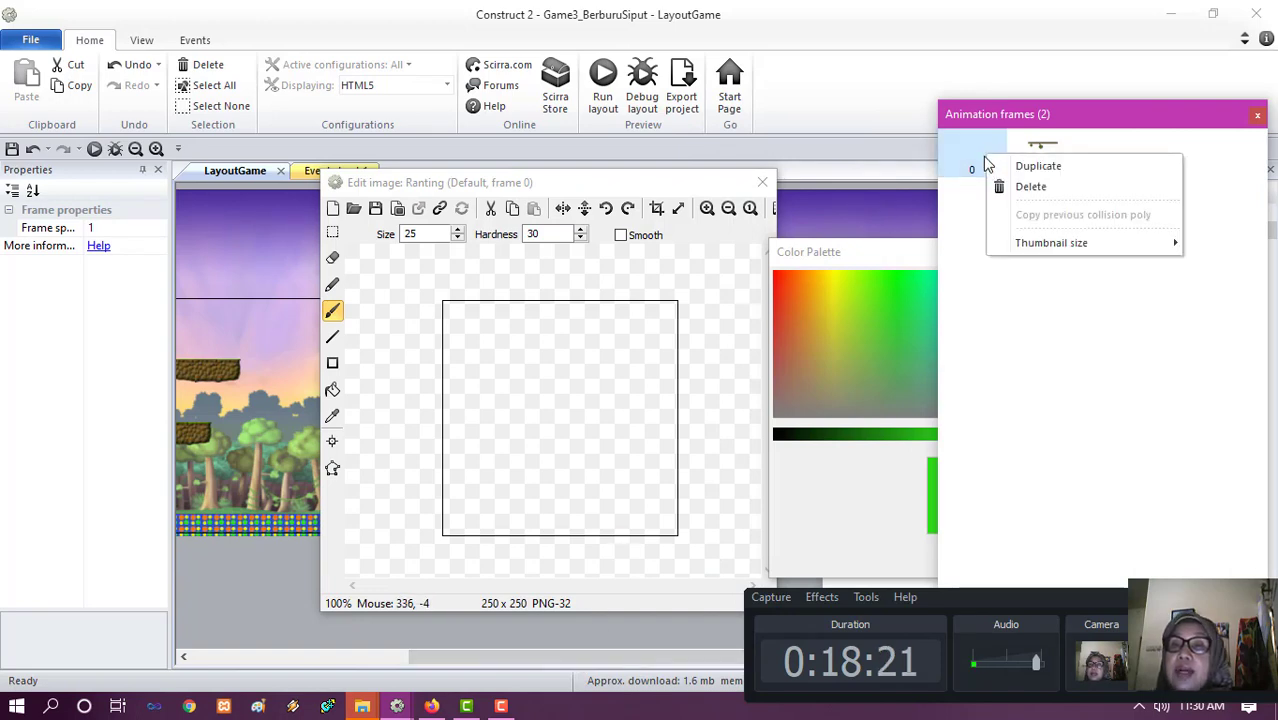
pyautogui.click(1006, 185)
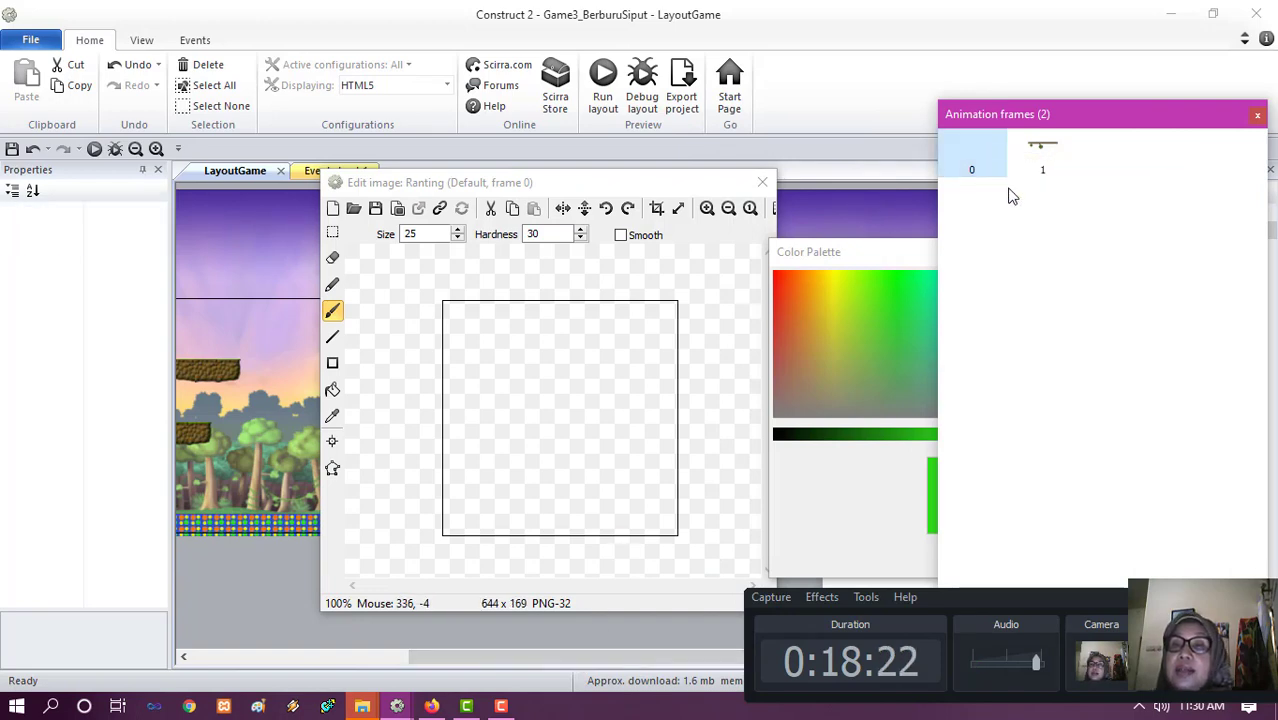
pyautogui.click(762, 182)
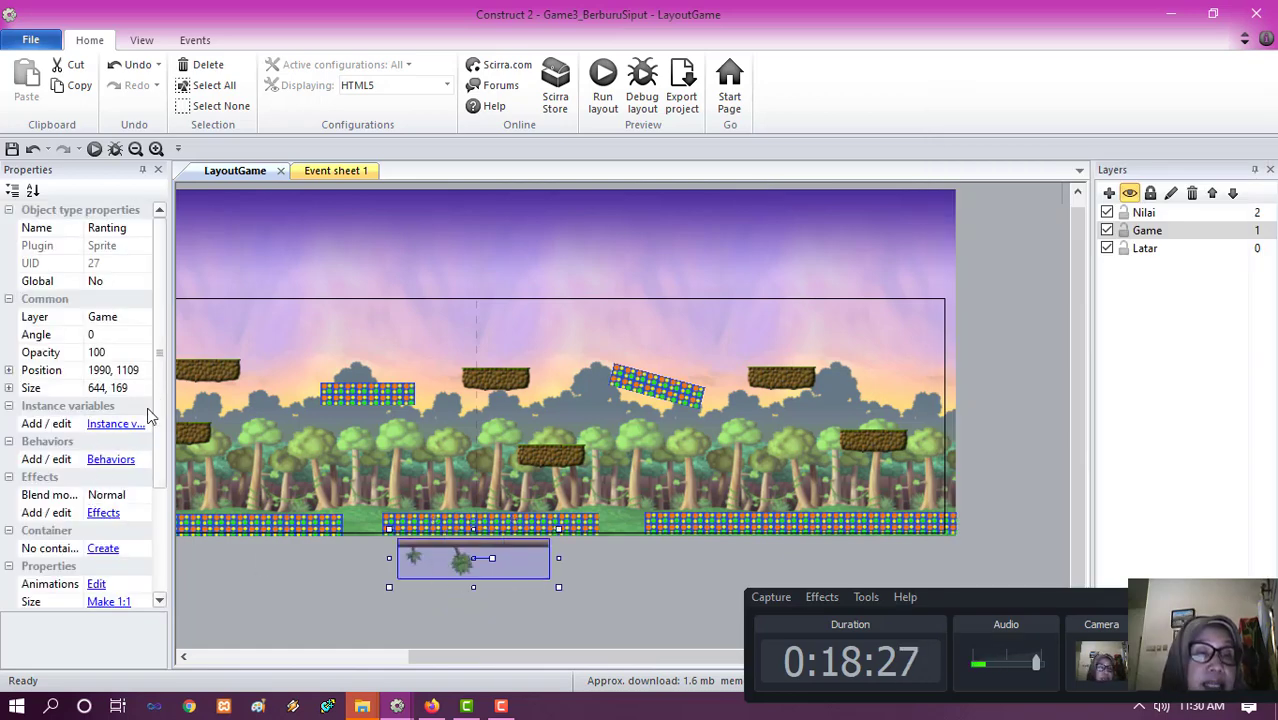
# - Add the Jump-thru behavior to the Ranting sprite and close its behaviors list
pyautogui.click(116, 461)
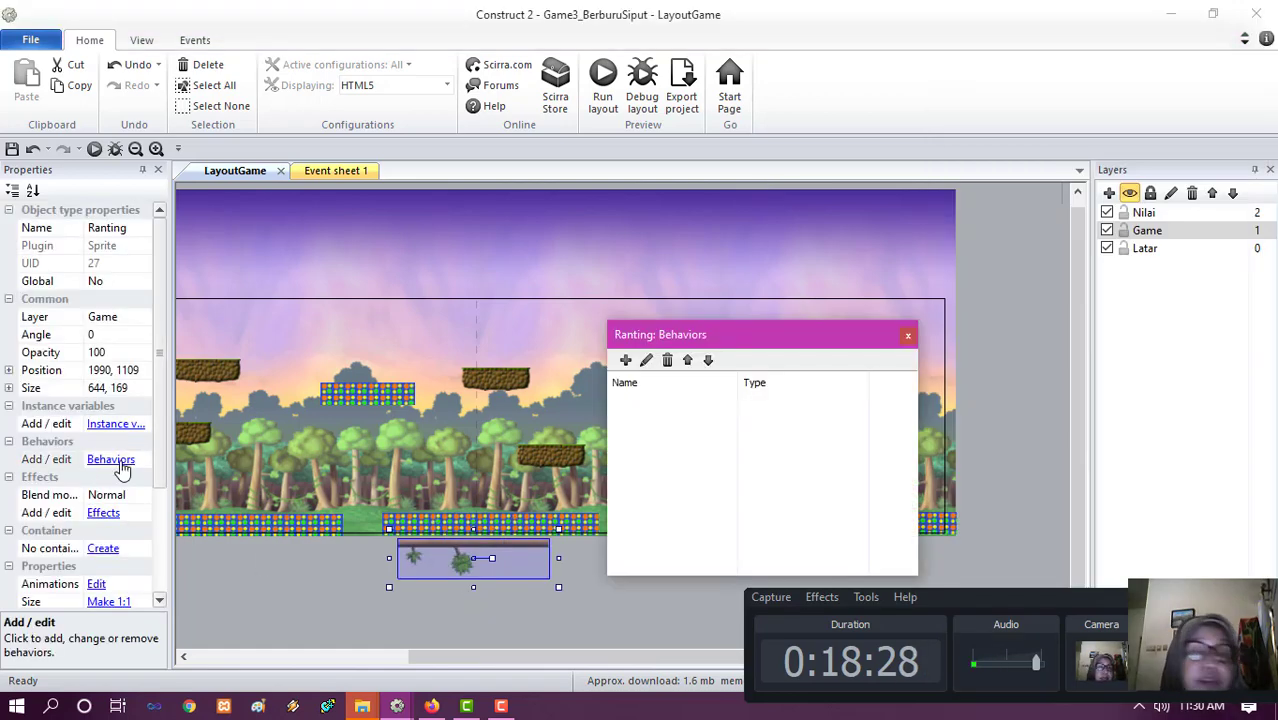
pyautogui.click(625, 361)
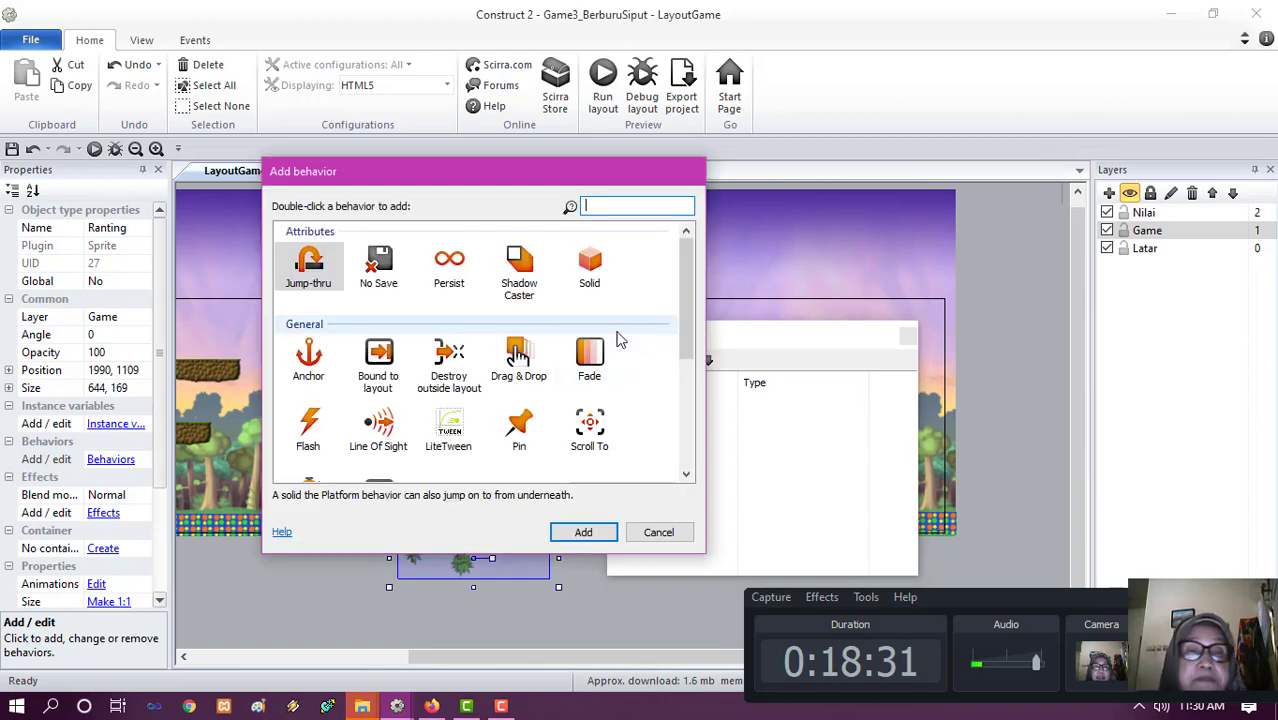
pyautogui.click(312, 270)
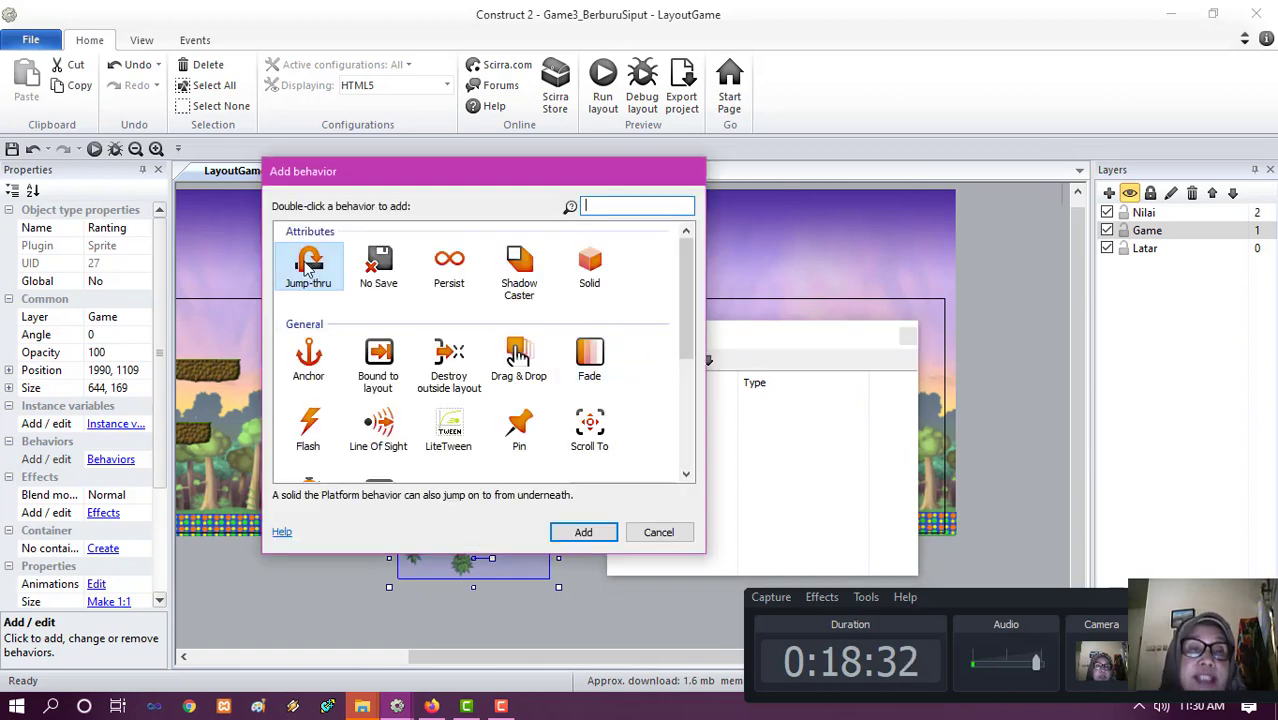
pyautogui.click(590, 533)
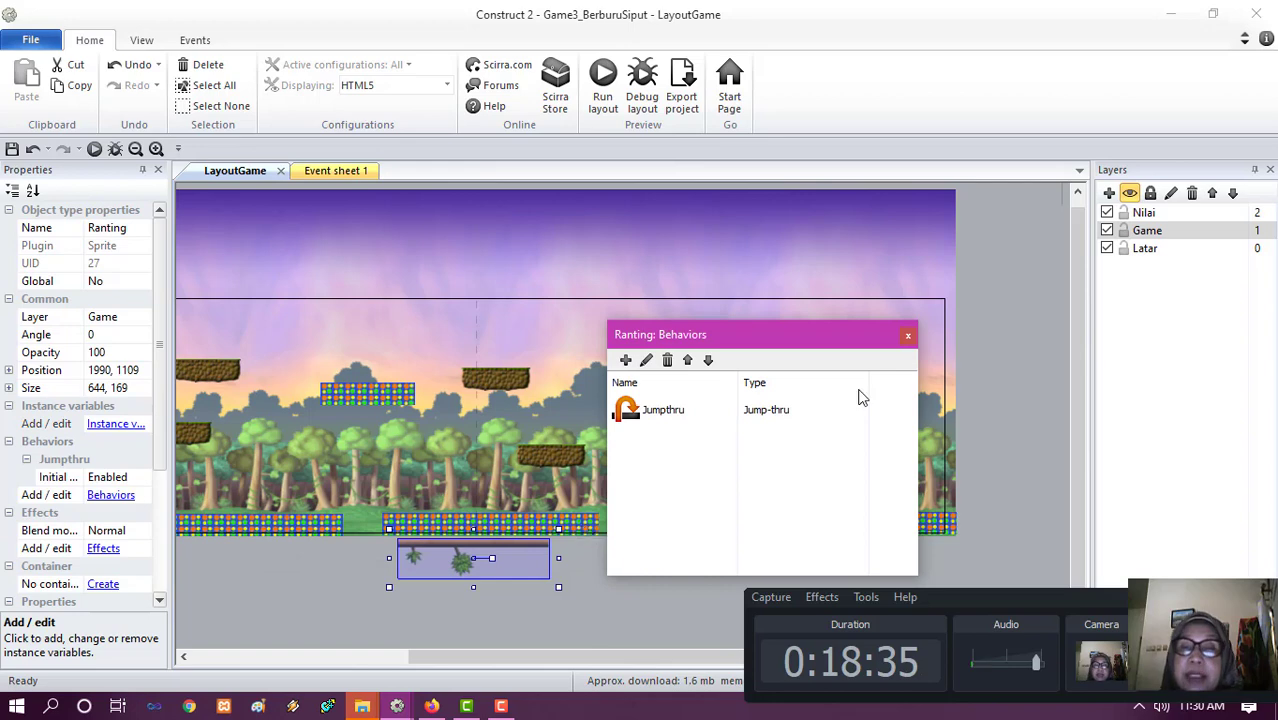
pyautogui.click(908, 336)
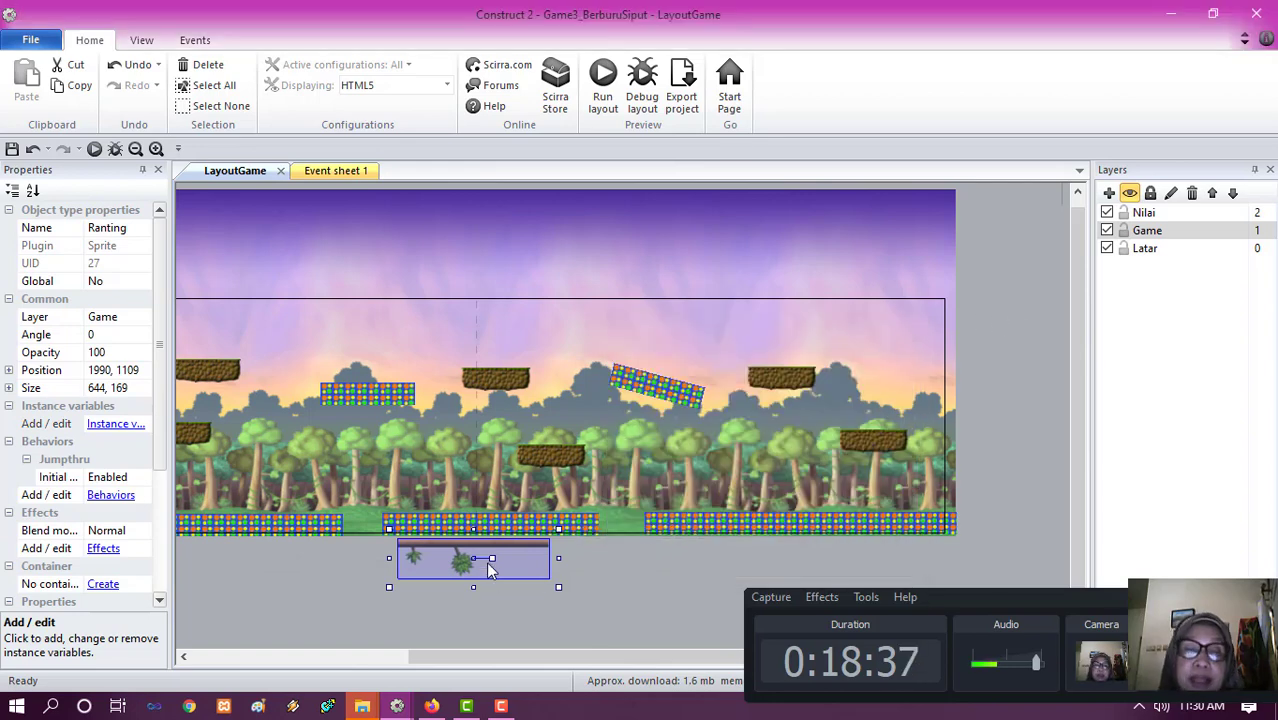
# - Move Ranting up into the layout at about 2322, 261, undo the accidental background move and lock the Latar layer
pyautogui.moveTo(465, 558); pyautogui.dragTo(516, 357)
pyautogui.moveTo(560, 660); pyautogui.dragTo(390, 625)
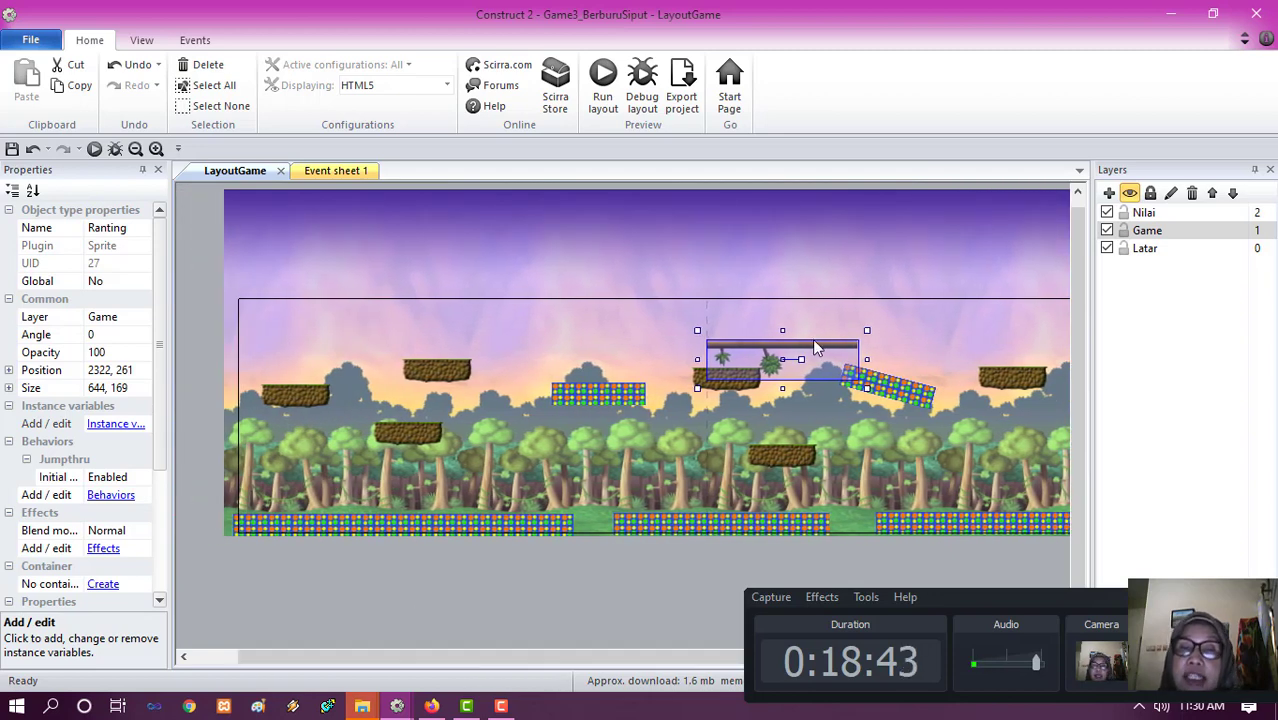
pyautogui.moveTo(812, 338); pyautogui.dragTo(615, 353)
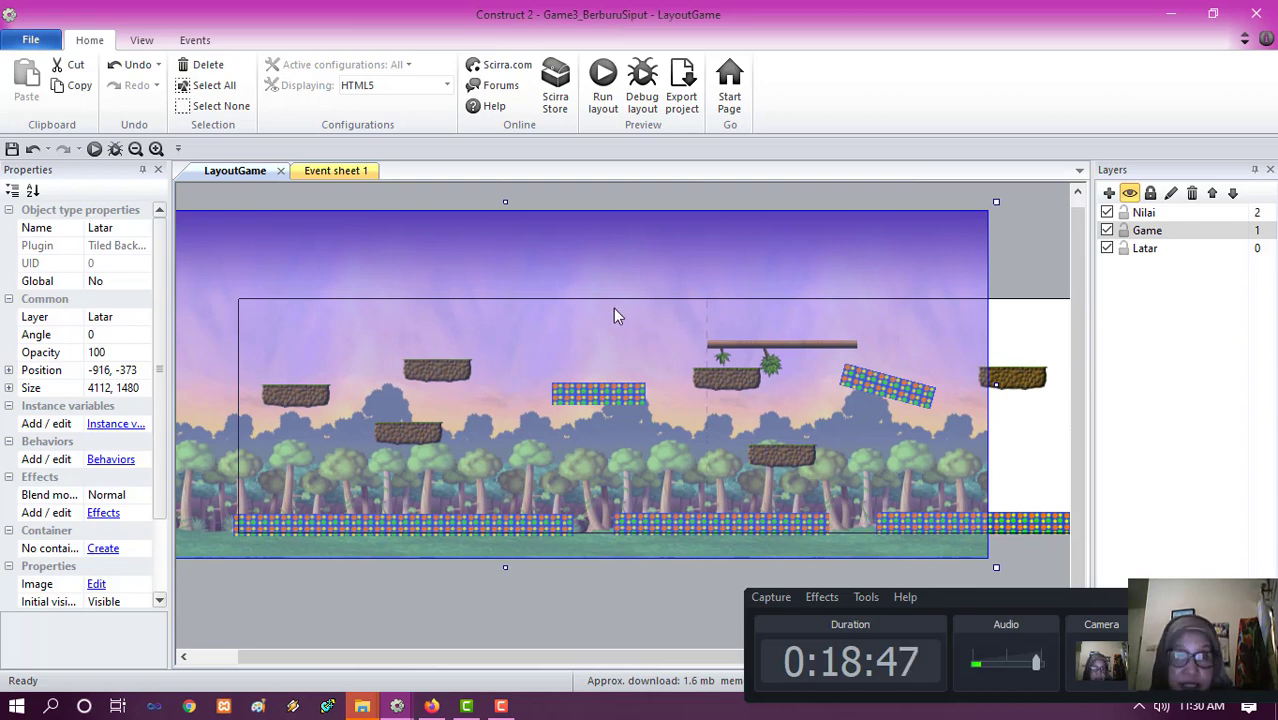
pyautogui.hotkey('ctrl', 'z')
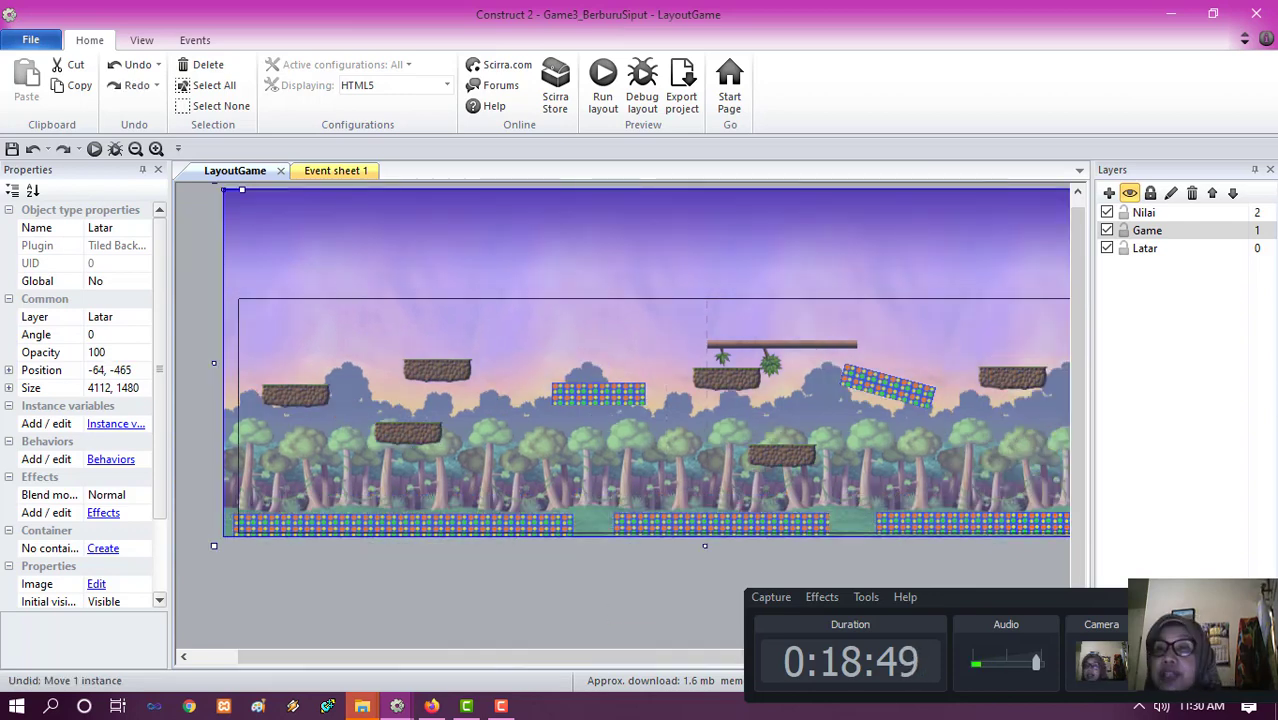
pyautogui.click(1123, 248)
# - Place one Ranting above the middle Pagar and a copy near the tilted Pagar, and lower the middle Pagar to about 1264, 555
pyautogui.click(785, 357)
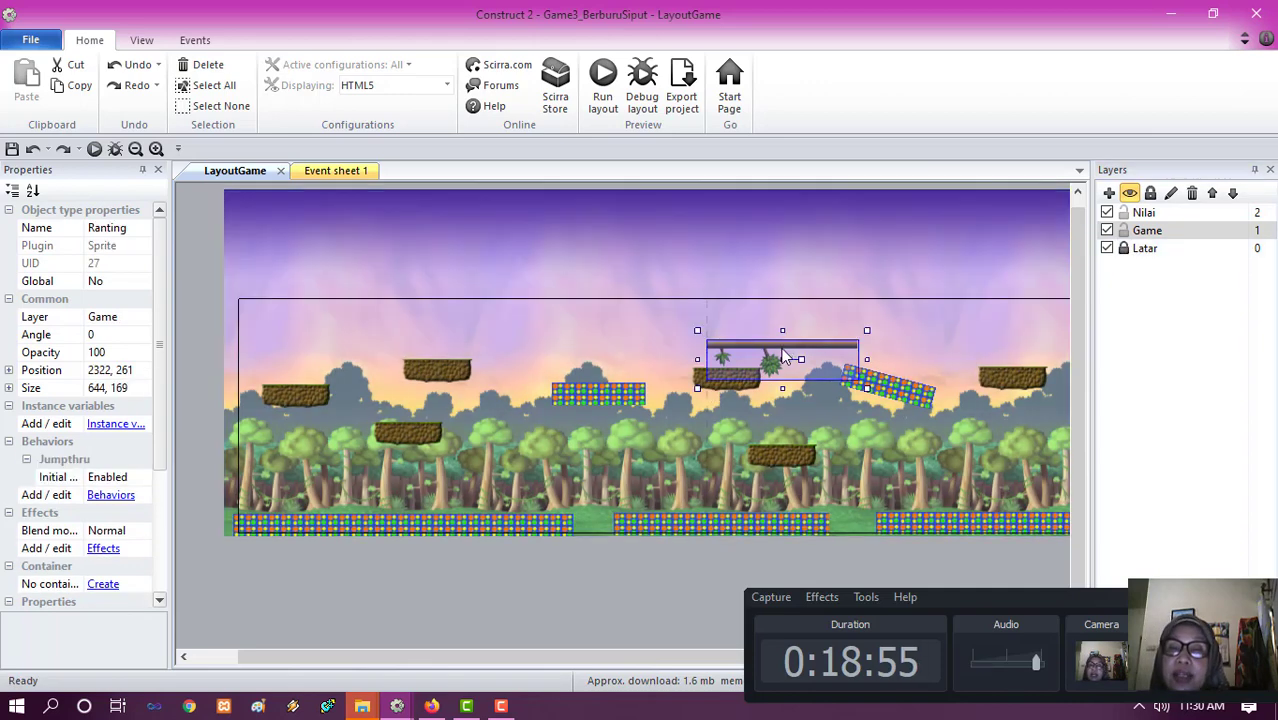
pyautogui.moveTo(785, 357); pyautogui.dragTo(930, 356)
pyautogui.moveTo(609, 400); pyautogui.dragTo(591, 441)
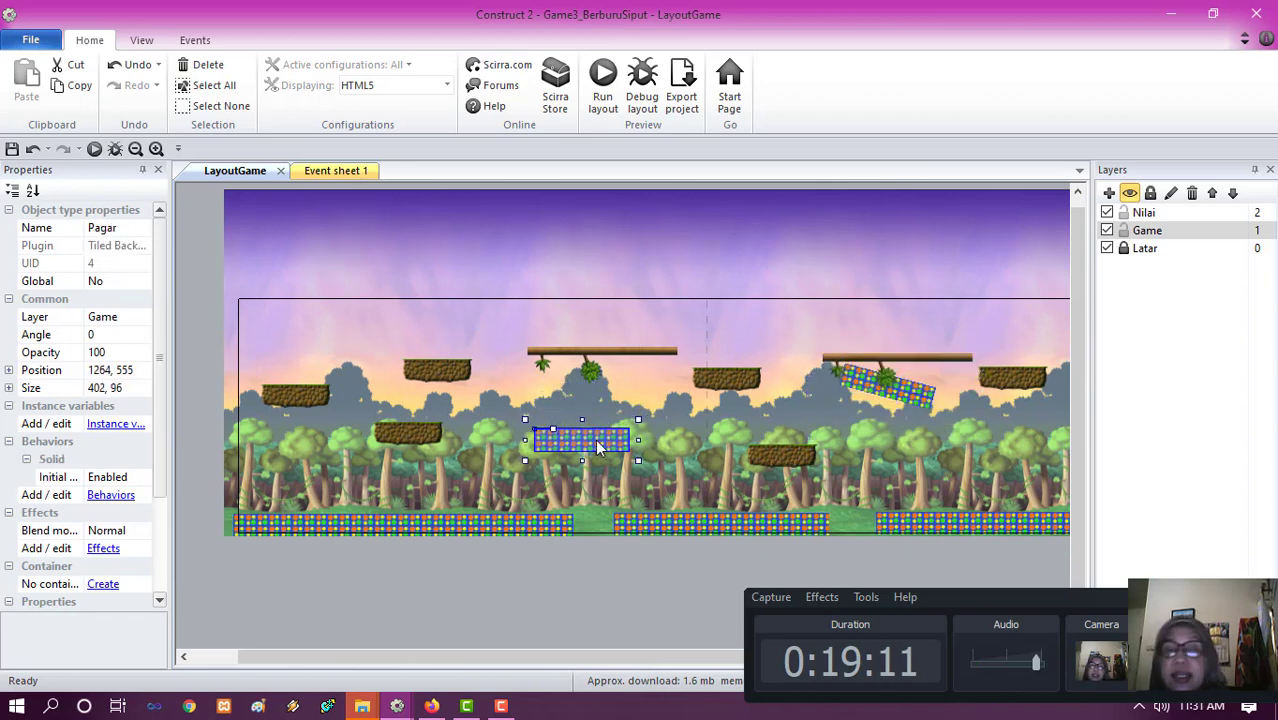
# - Move the Ranting copy to about 3010, 633 and the tilted Pagar to about 2448, 183, and save the project
pyautogui.moveTo(533, 658); pyautogui.dragTo(710, 452)
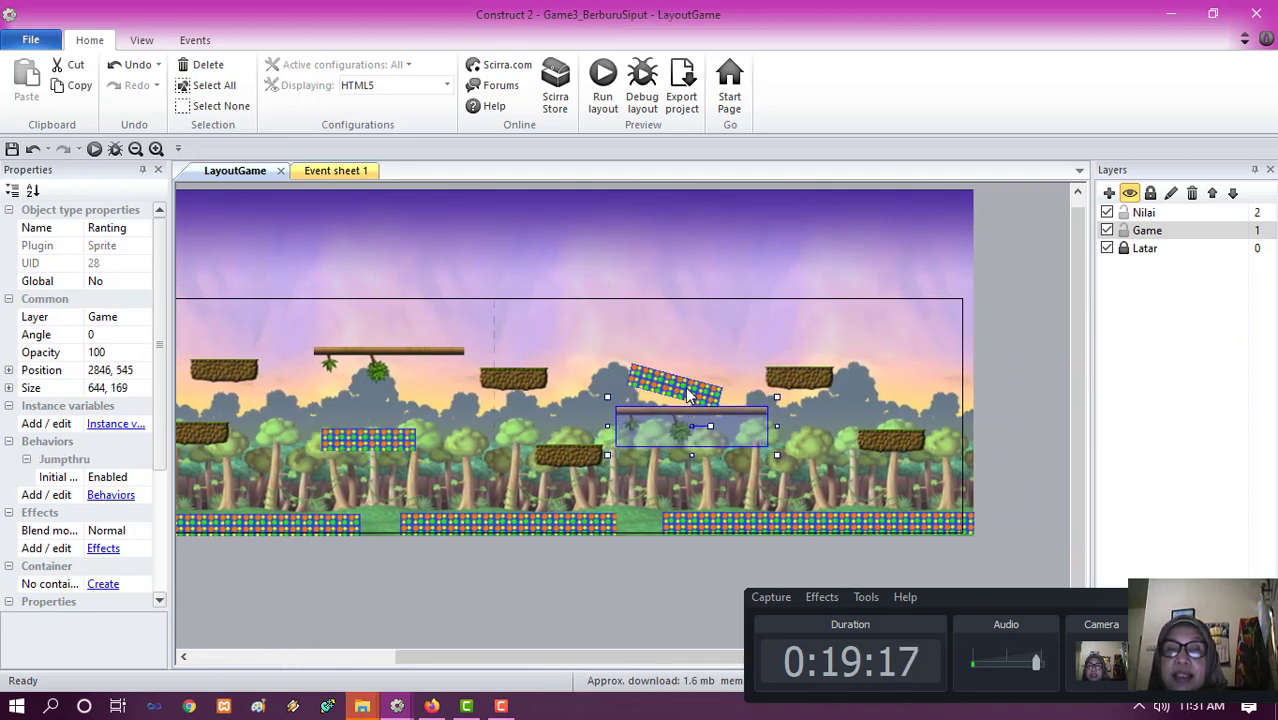
pyautogui.moveTo(686, 398); pyautogui.dragTo(652, 377)
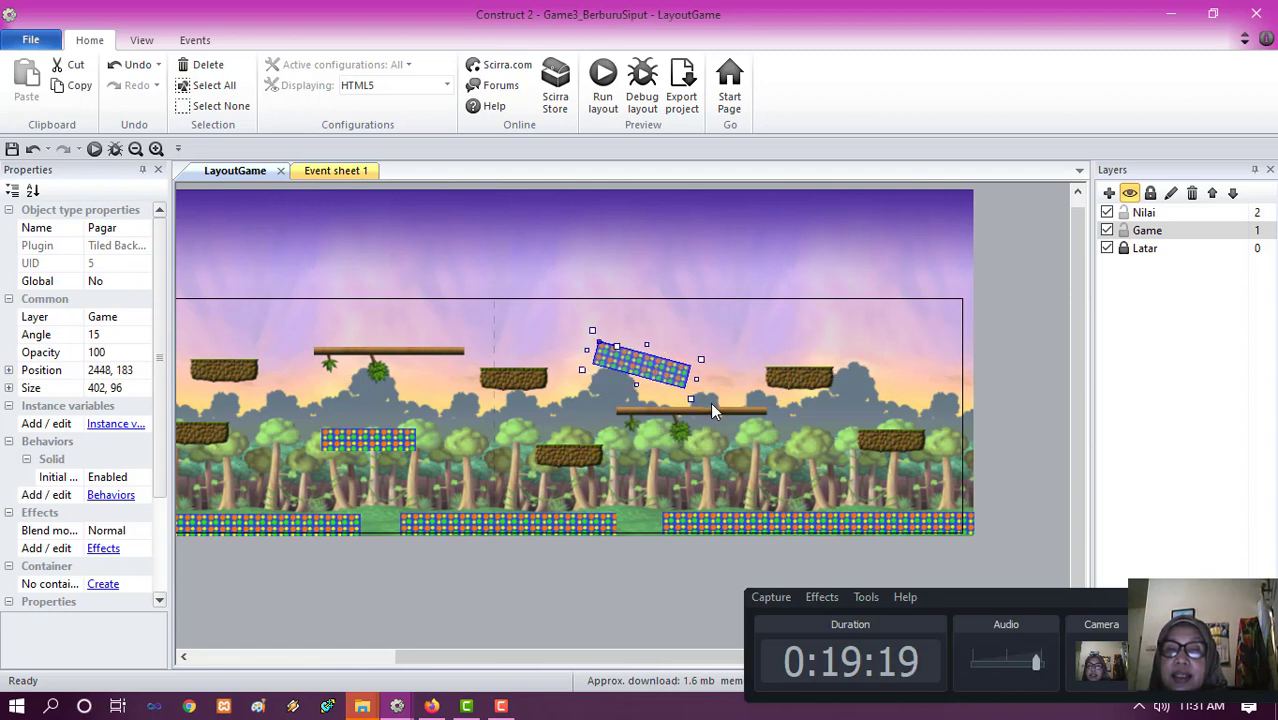
pyautogui.moveTo(707, 408); pyautogui.dragTo(747, 432)
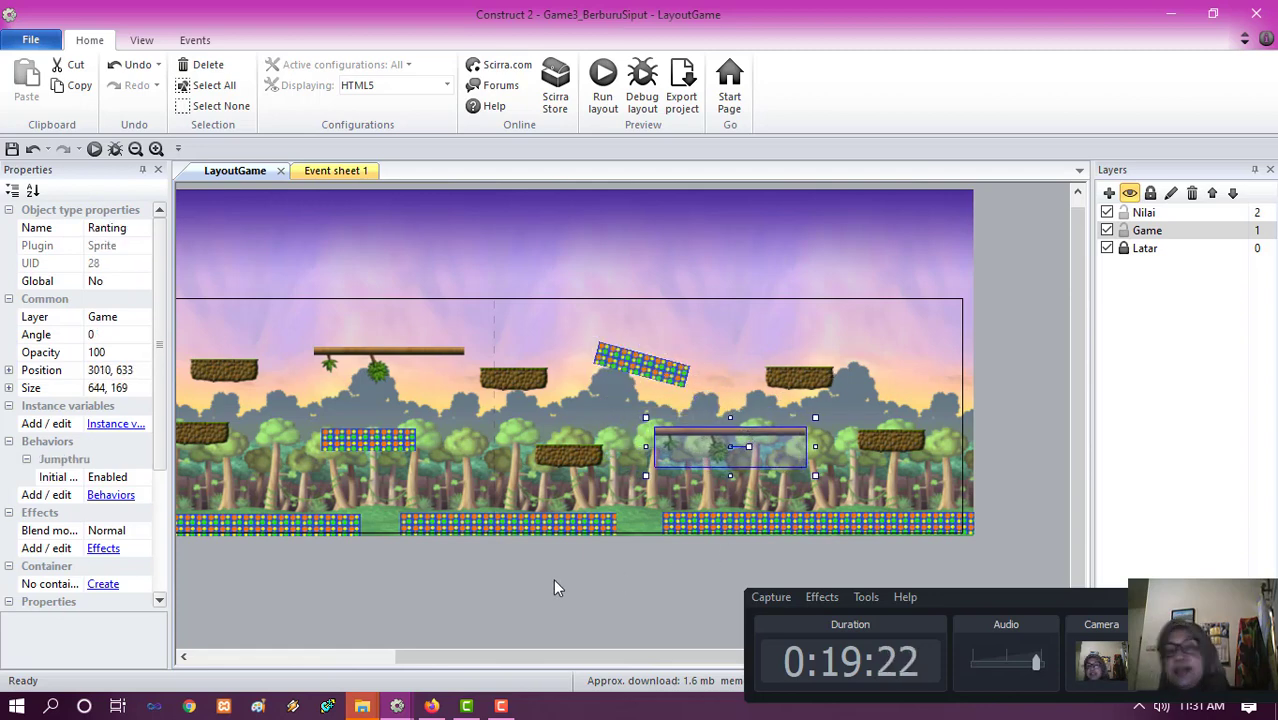
pyautogui.click(11, 149)
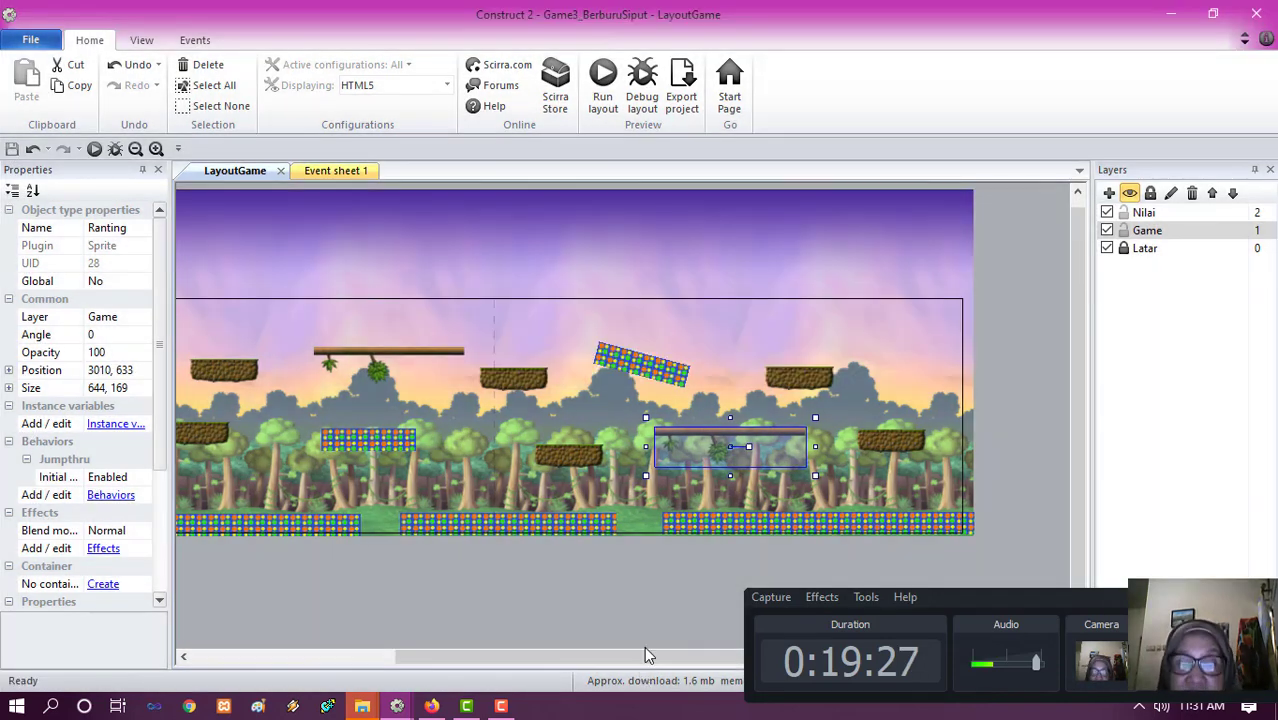
# - Insert a new Sprite object named Player in the margin beside the layout's left end
pyautogui.moveTo(644, 646); pyautogui.dragTo(361, 653)
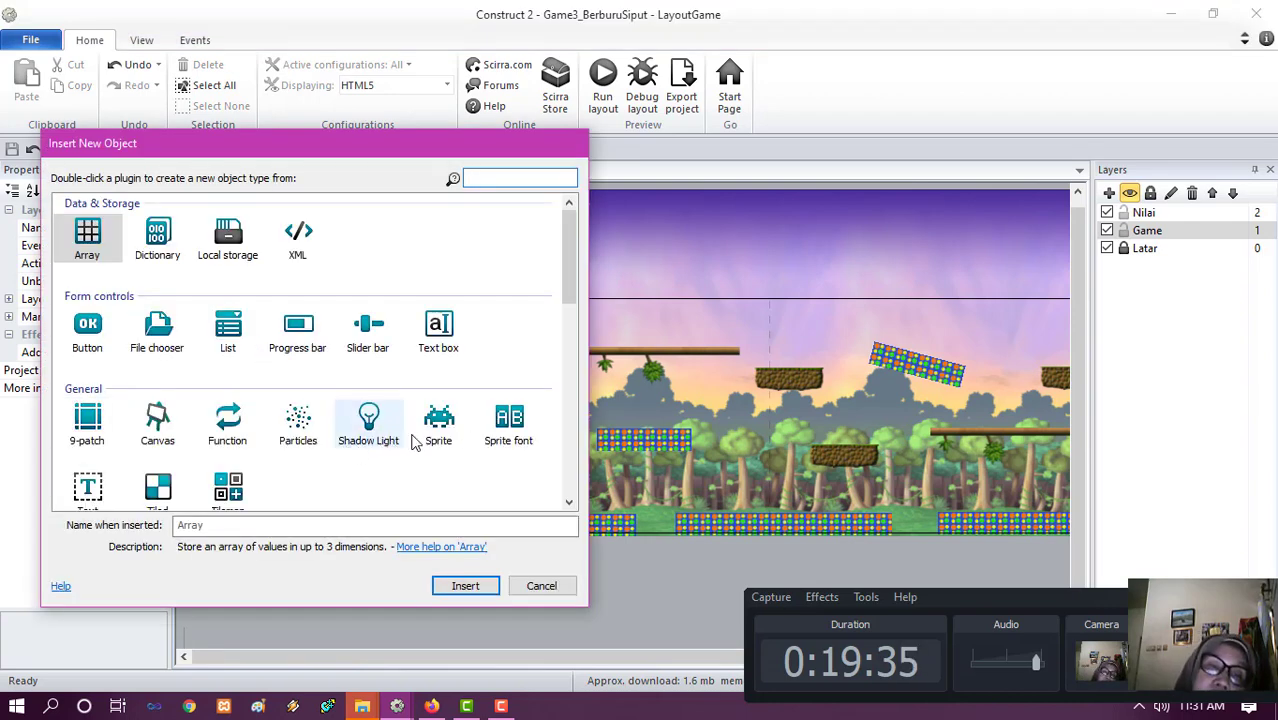
pyautogui.click(434, 420)
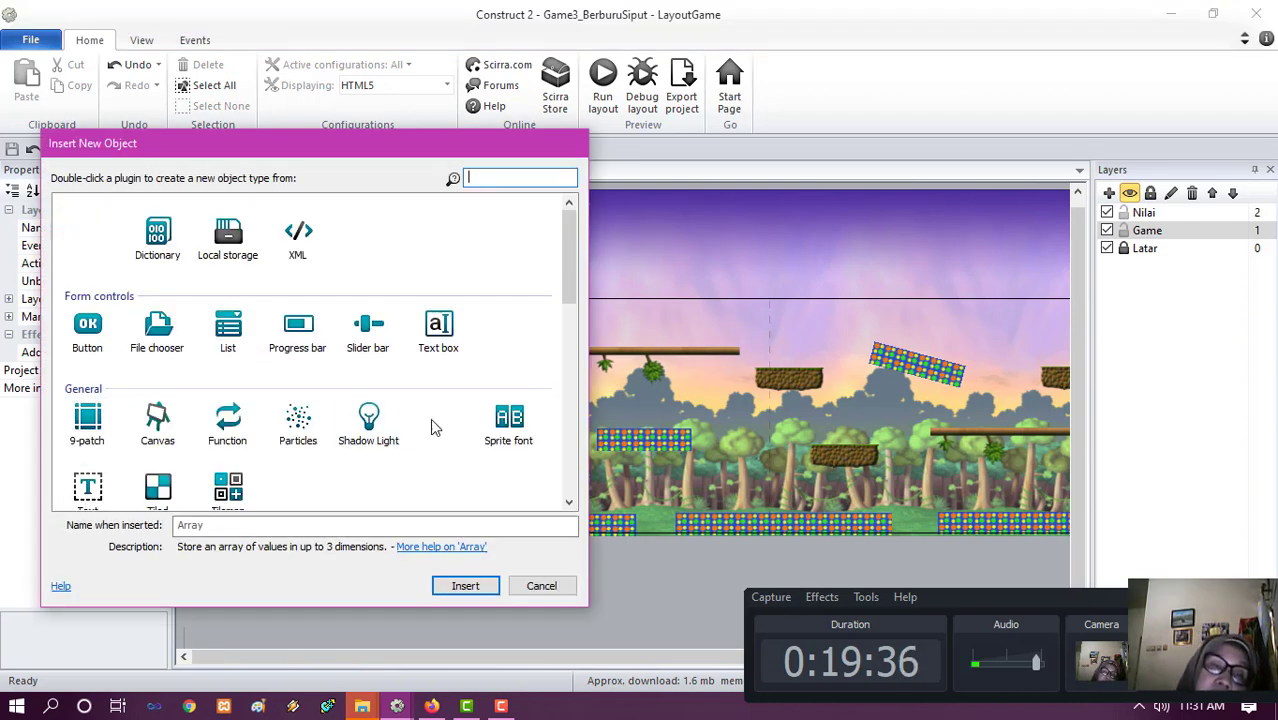
pyautogui.click(292, 526)
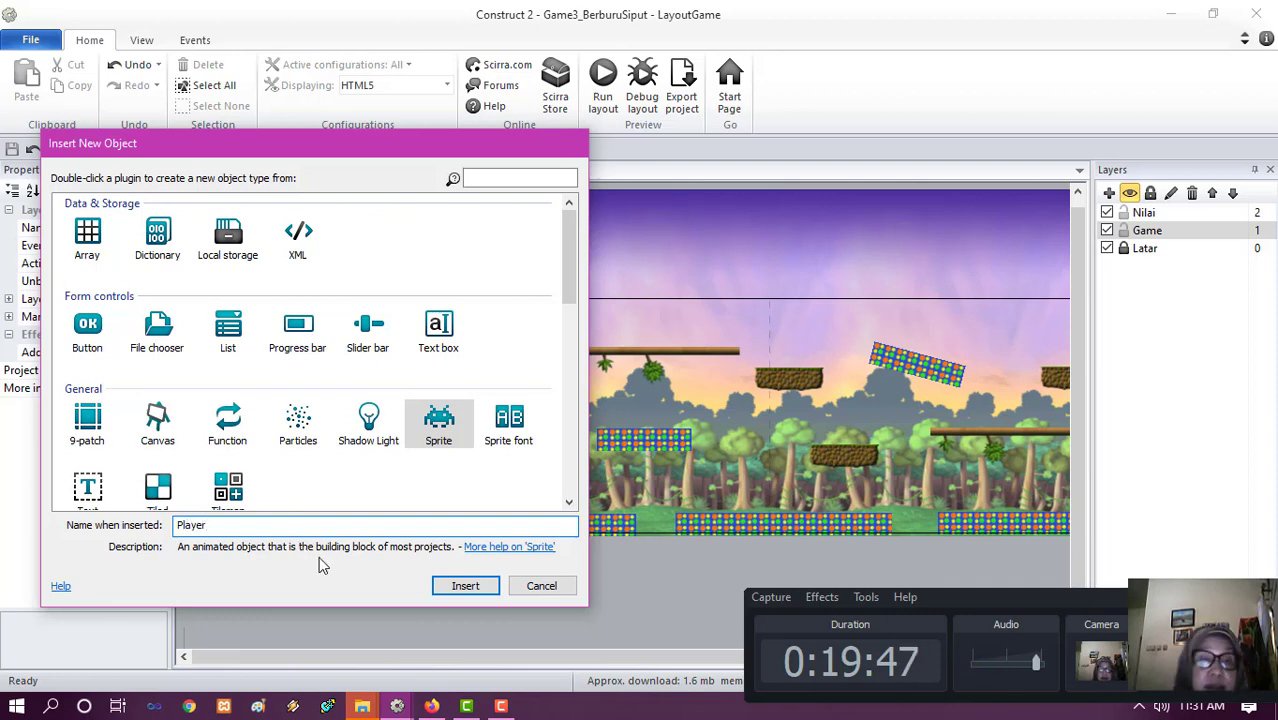
pyautogui.click(465, 585)
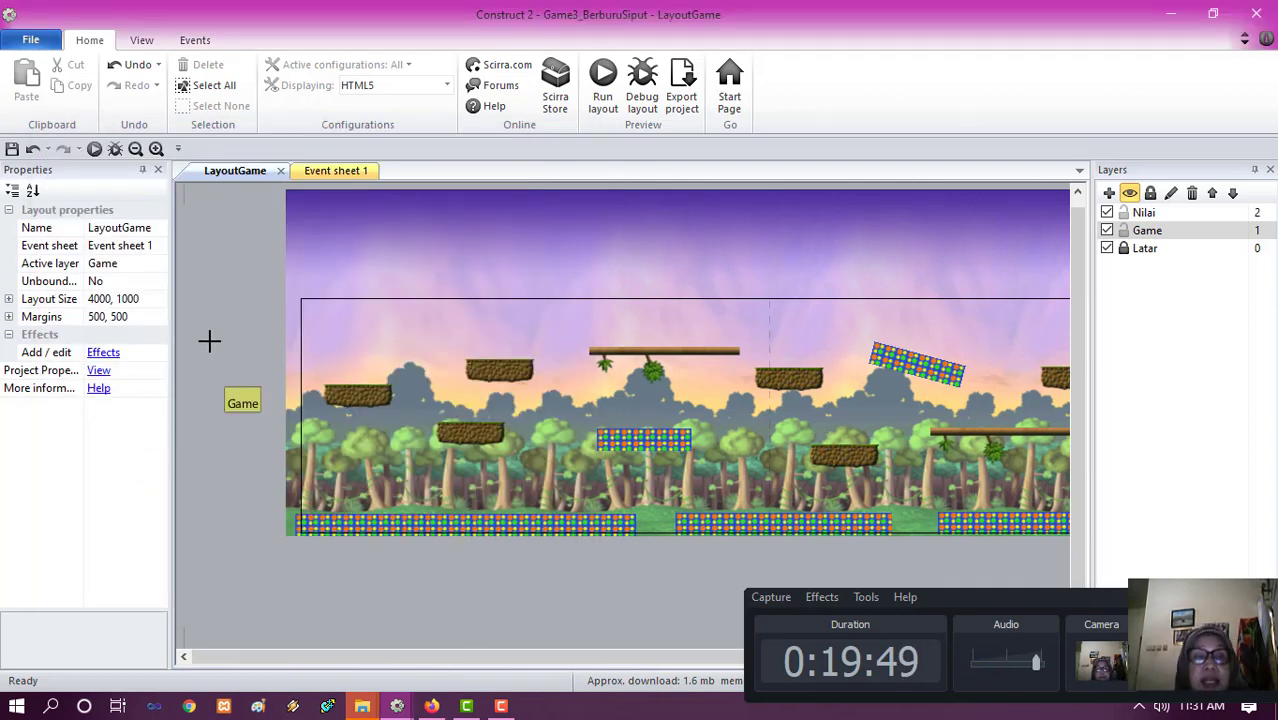
pyautogui.click(225, 336)
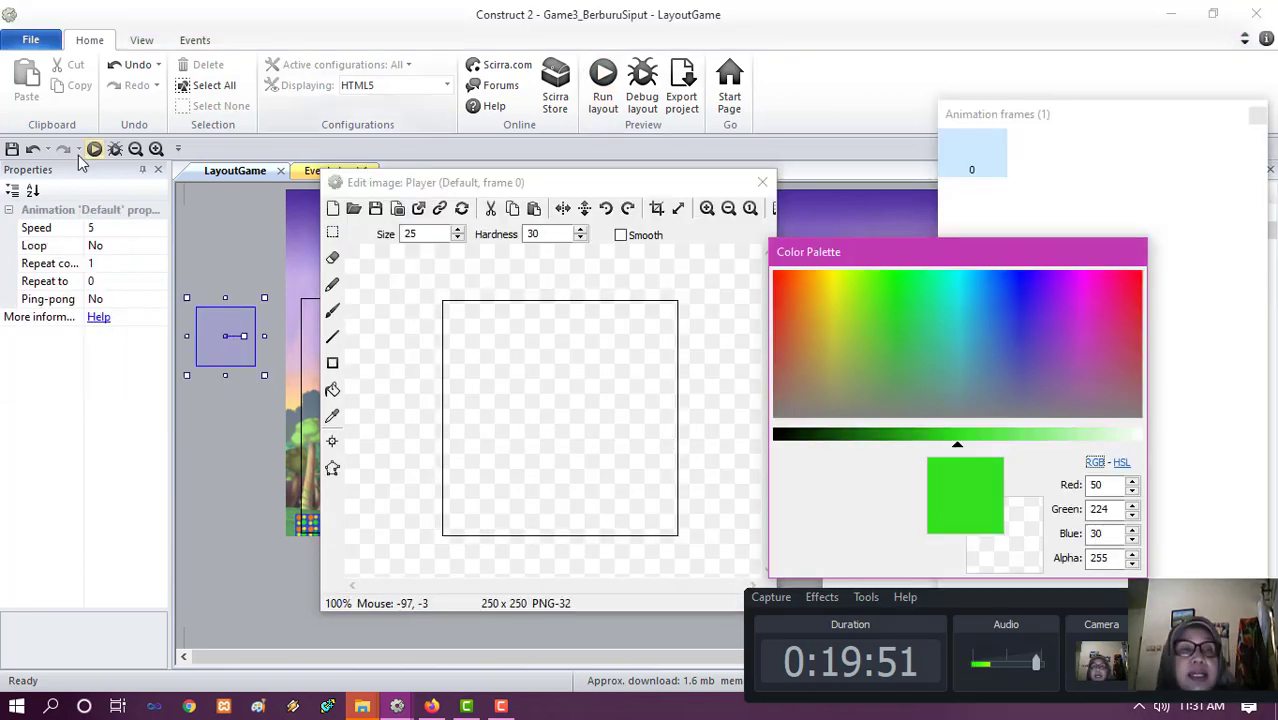
# - Start importing frames from files into Player's Default animation and browse to the Jump from stand folder inside platformer_mario's player folder
pyautogui.click(134, 230)
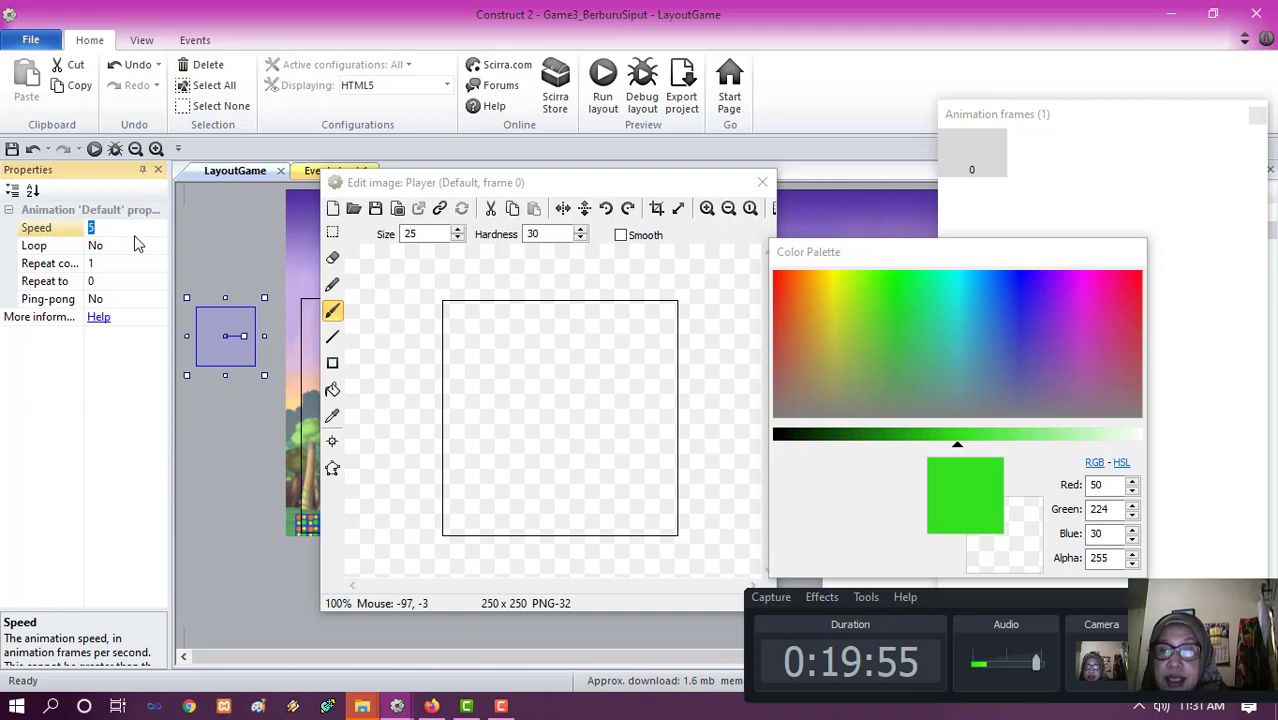
pyautogui.click(1050, 197)
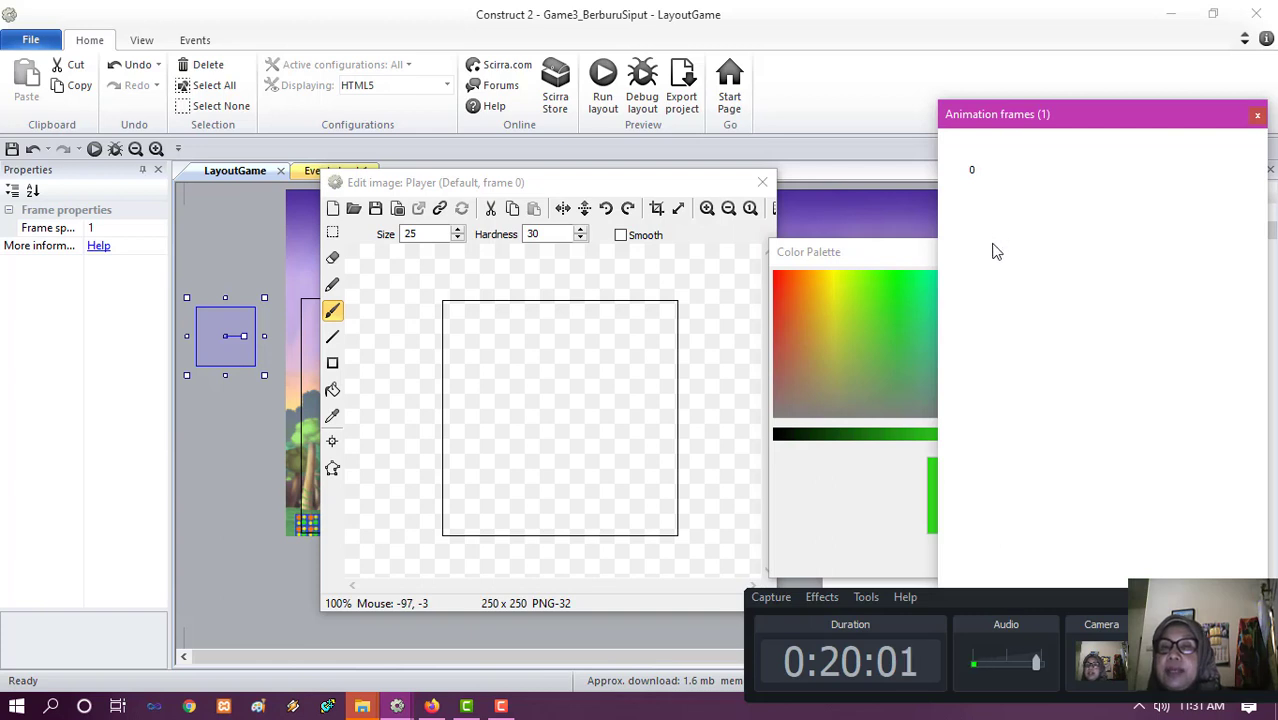
pyautogui.rightClick(976, 237)
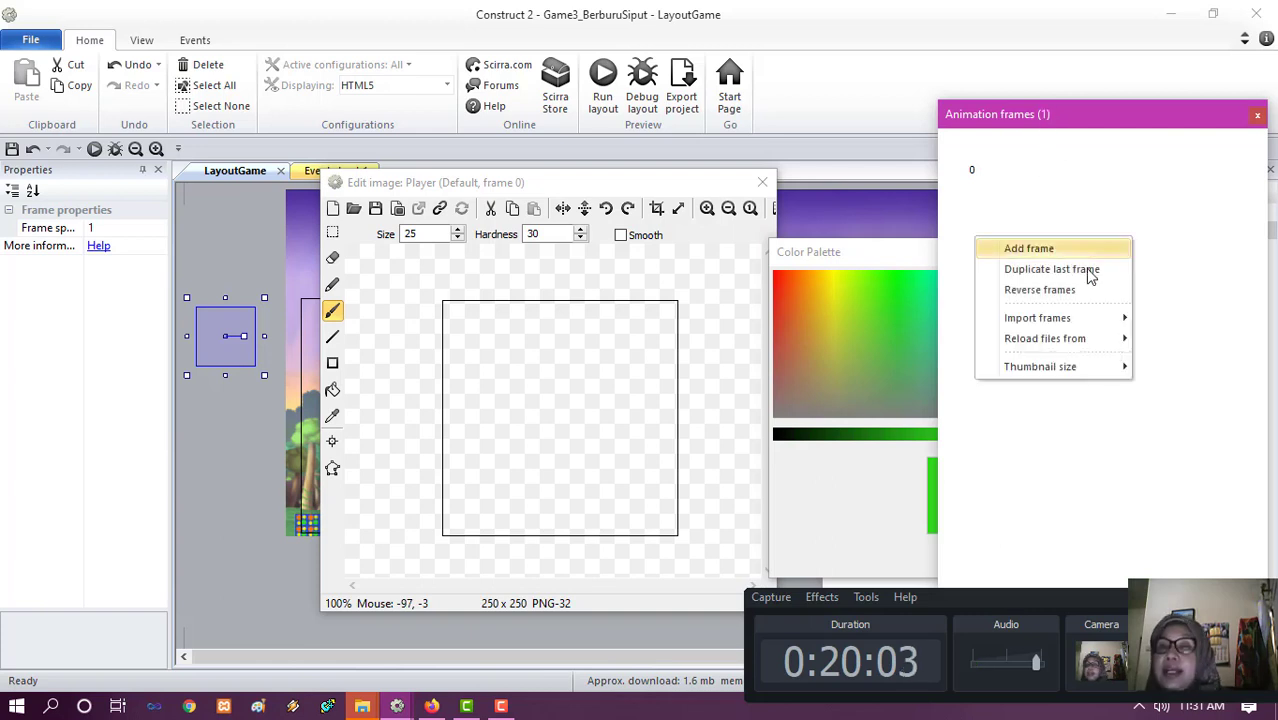
pyautogui.moveTo(1104, 327)
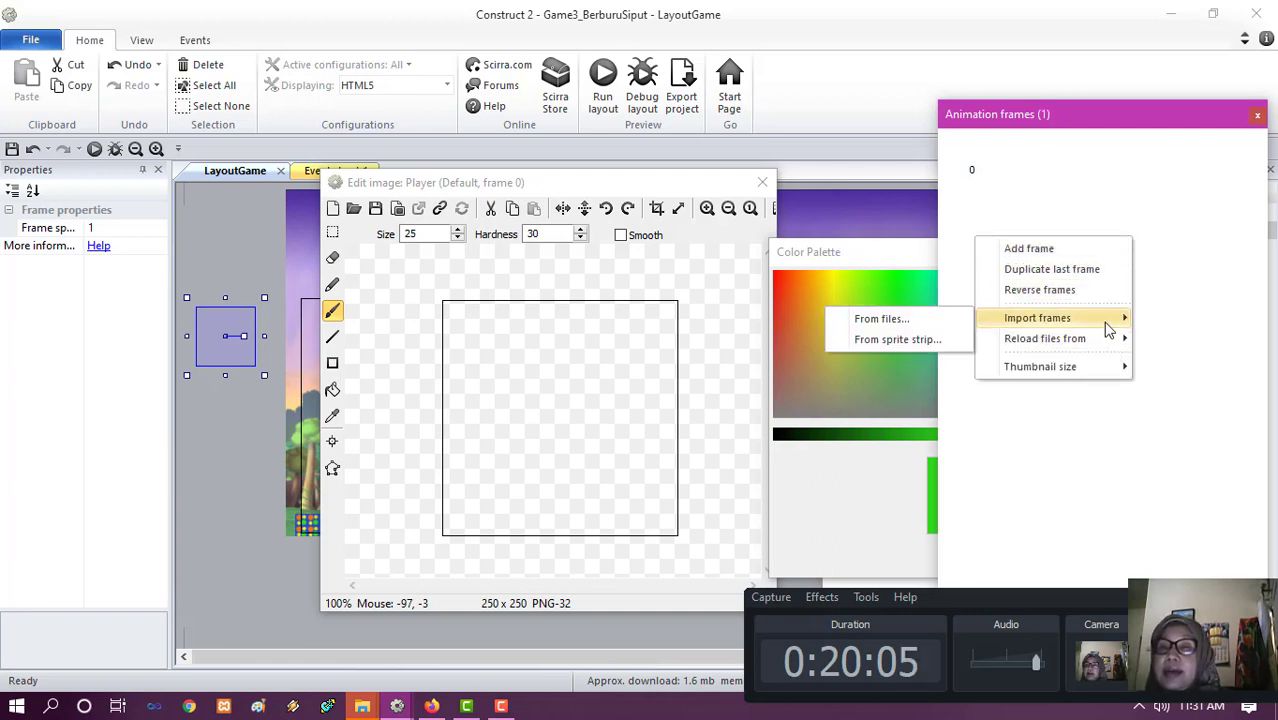
pyautogui.click(922, 320)
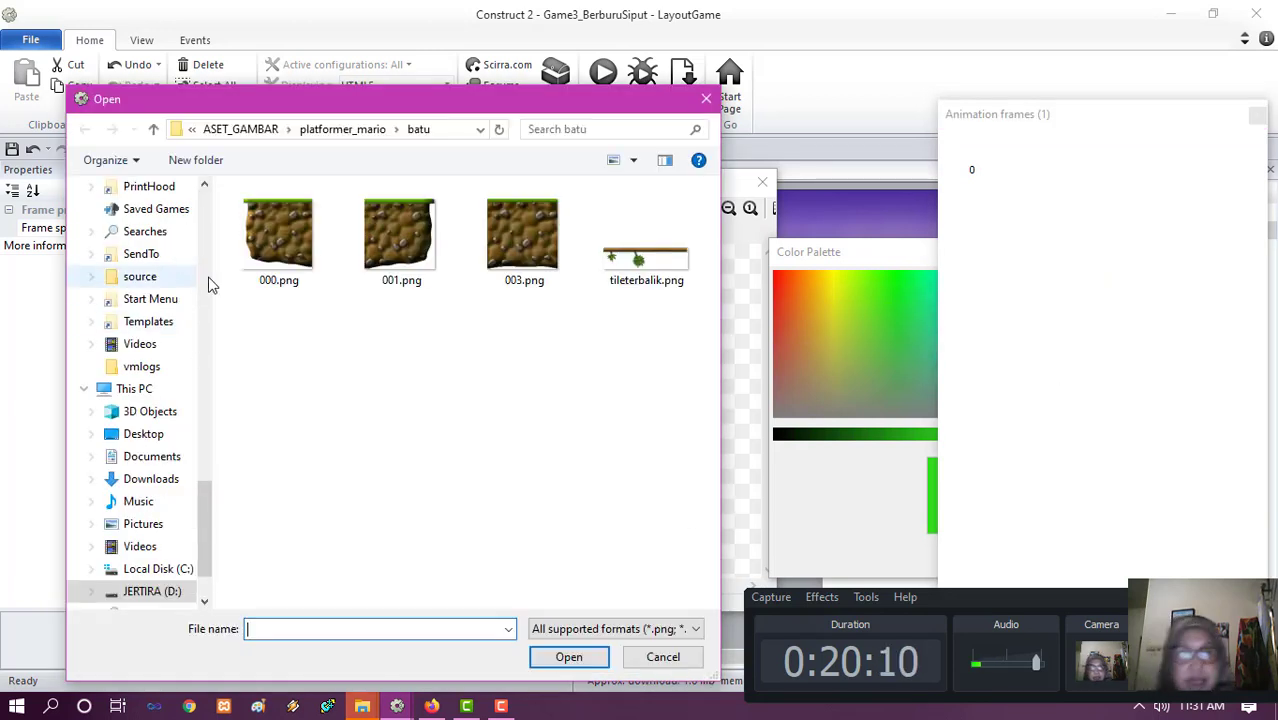
pyautogui.click(355, 131)
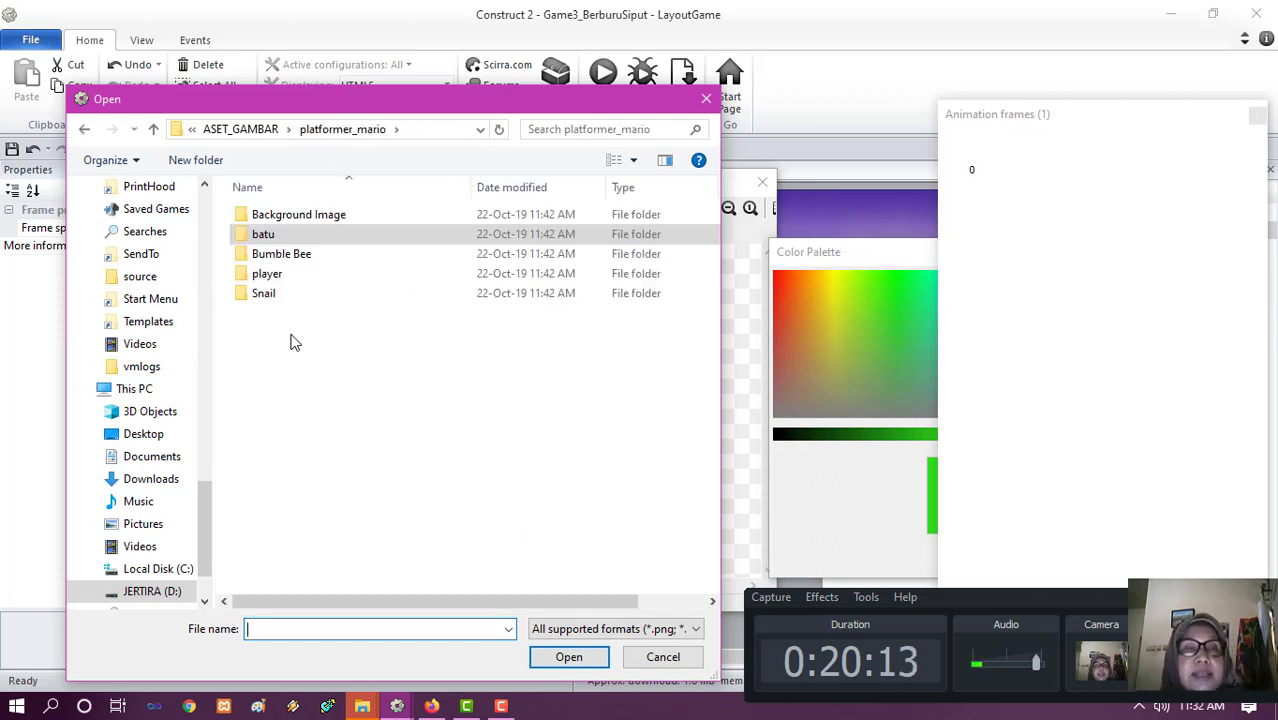
pyautogui.click(272, 277)
pyautogui.doubleClick(270, 277)
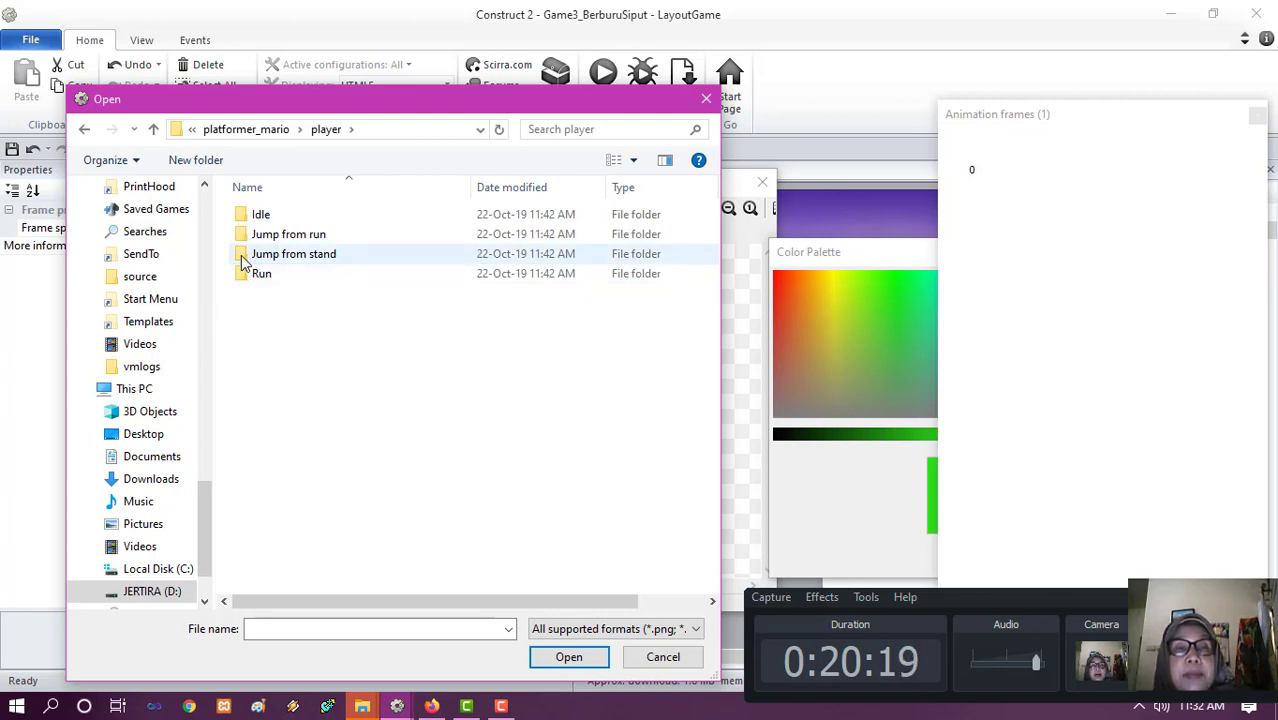
pyautogui.click(243, 262)
pyautogui.doubleClick(243, 262)
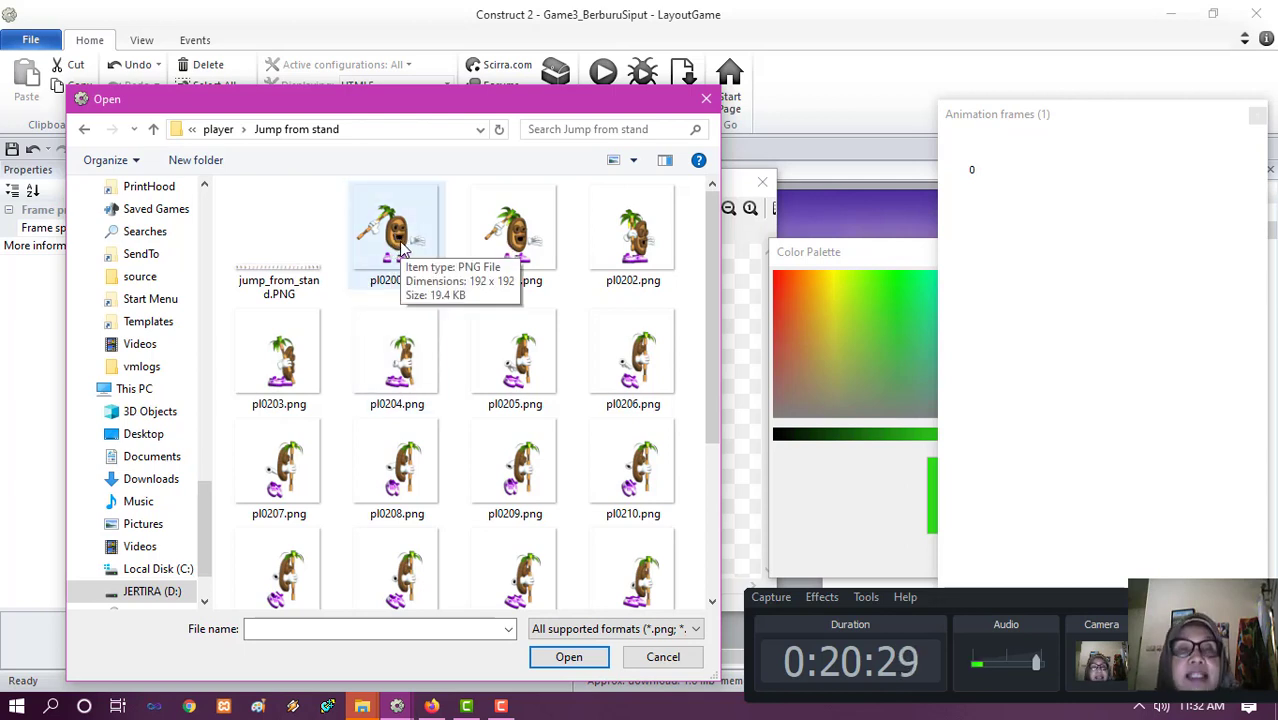
# - Import the images pl0200.png to pl0220.png as animation frames
pyautogui.click(403, 248)
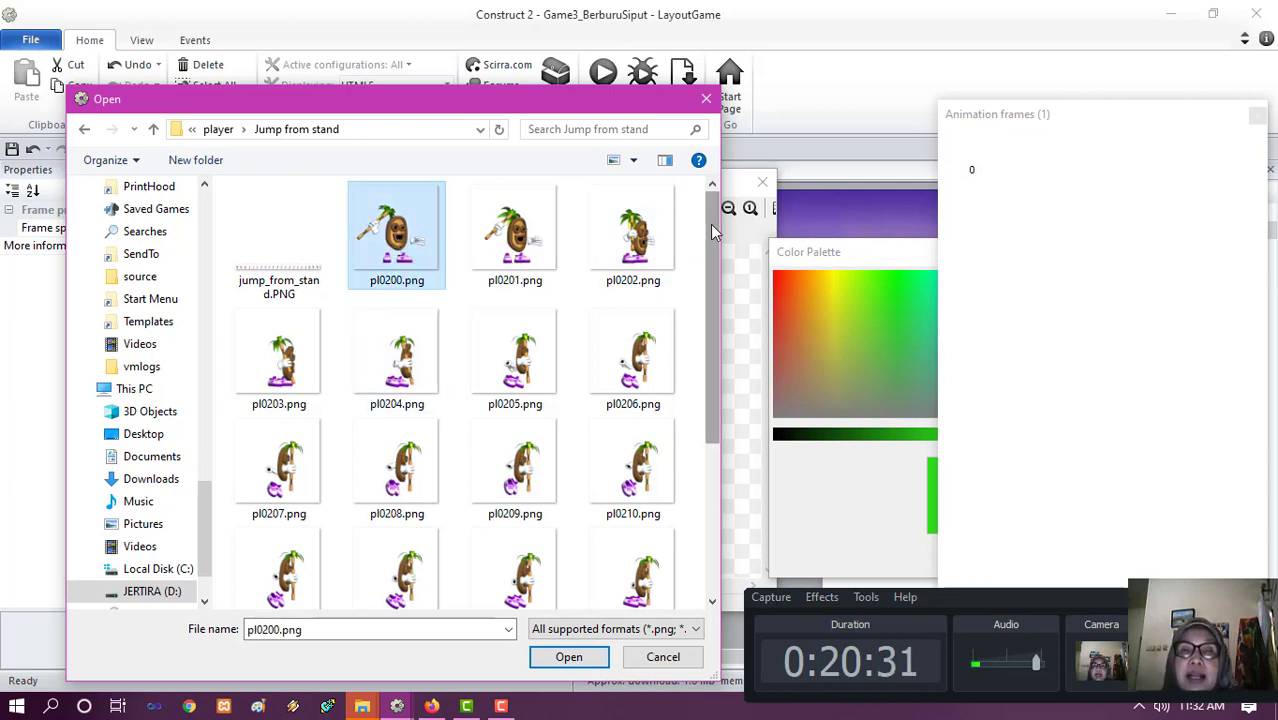
pyautogui.moveTo(713, 230); pyautogui.dragTo(709, 362)
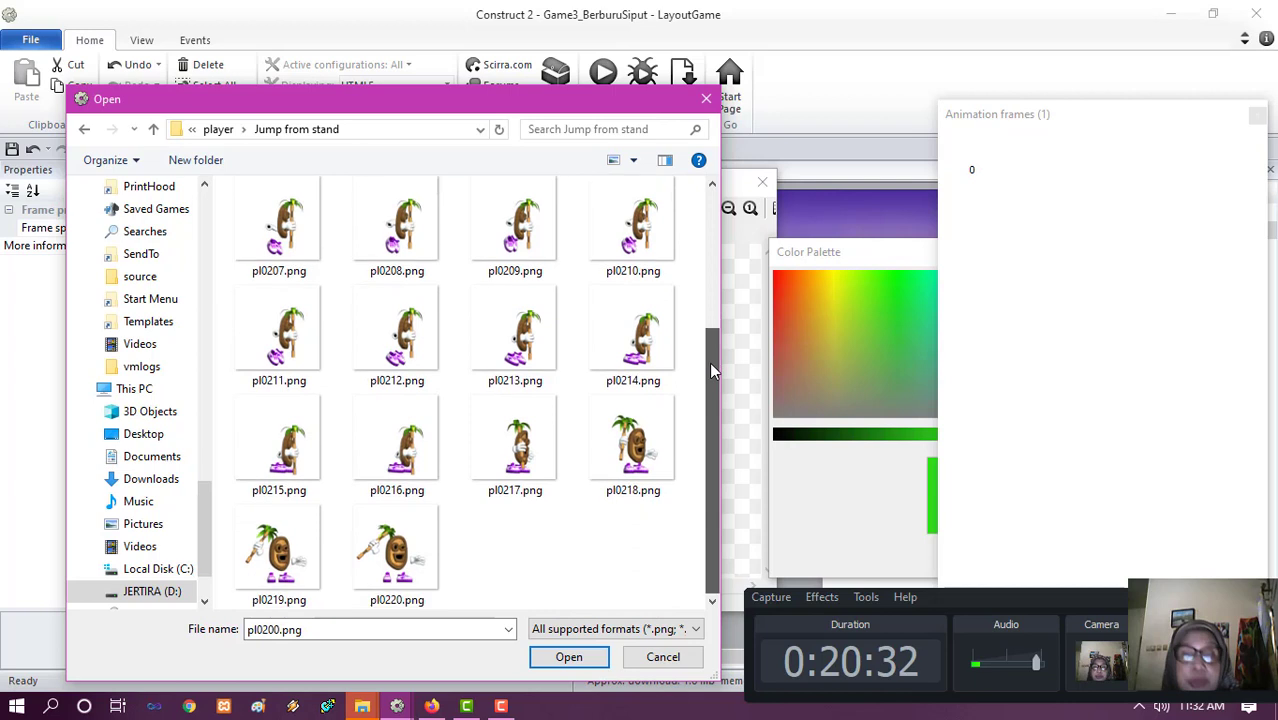
pyautogui.keyDown('shift'); pyautogui.click(403, 543); pyautogui.keyUp('shift')
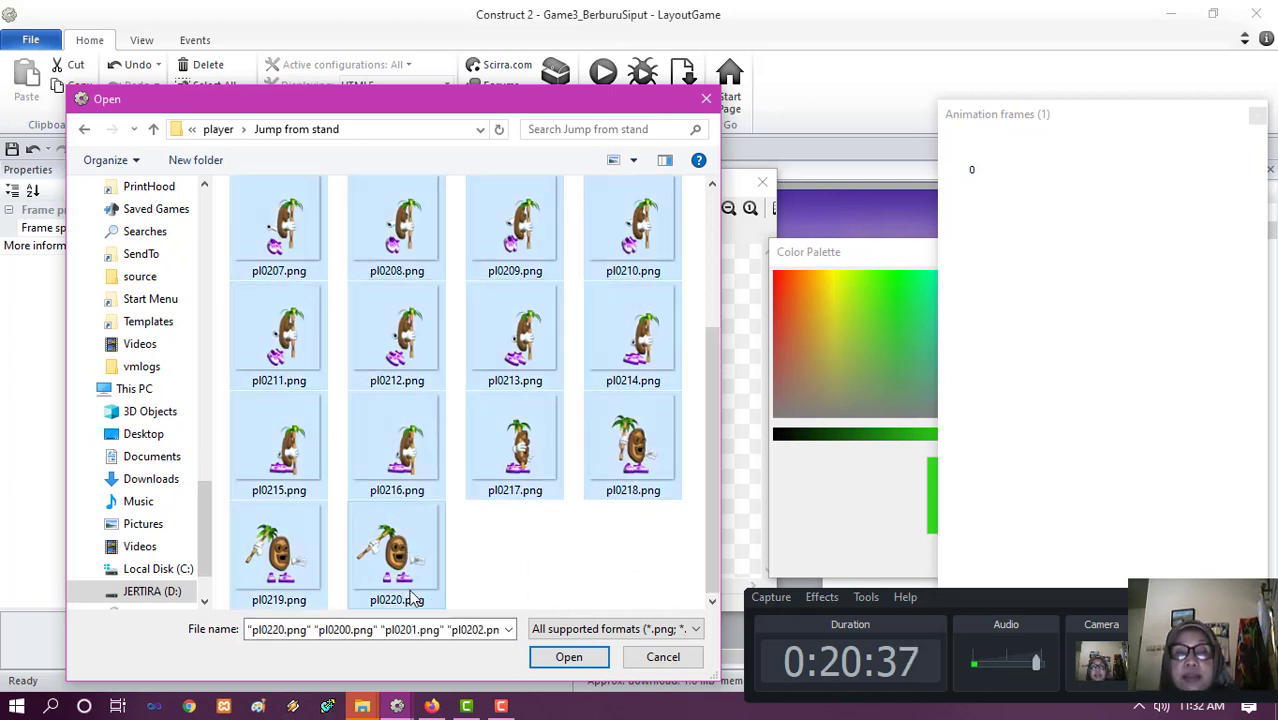
pyautogui.click(573, 664)
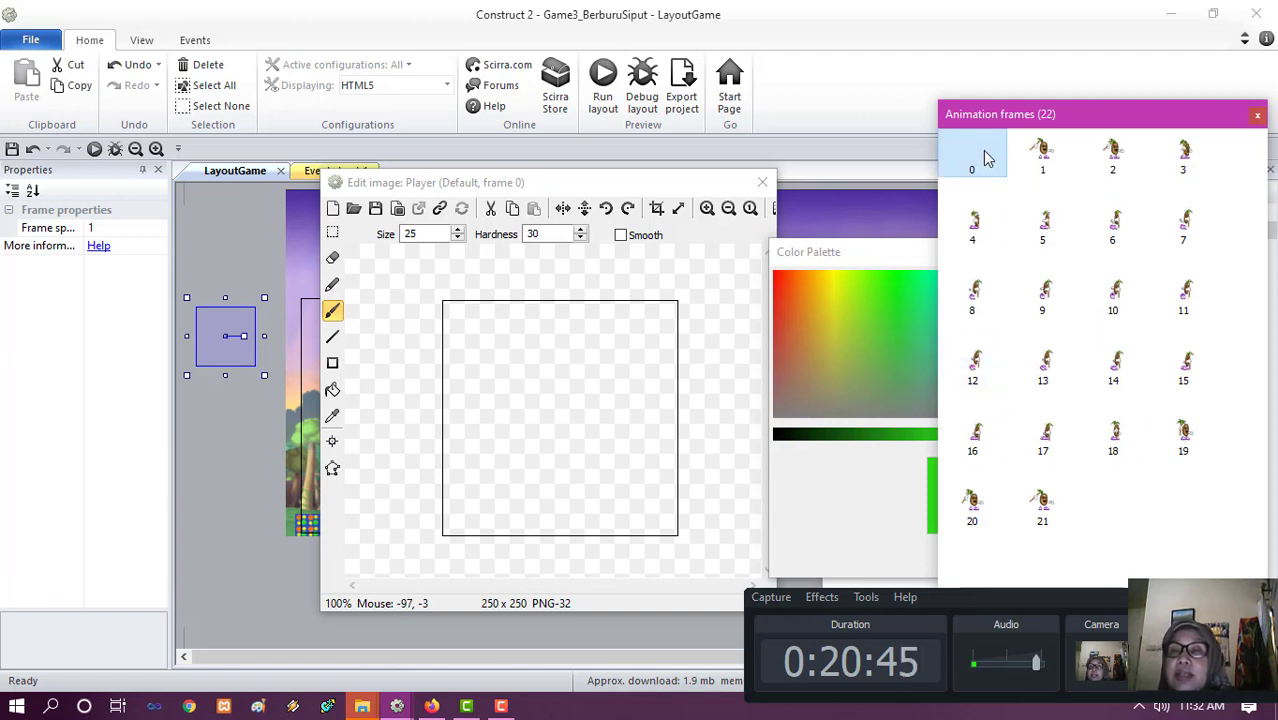
# - Delete Player's empty frame 0 and crop the transparent edges of all the animation frames
pyautogui.rightClick(985, 158)
pyautogui.click(1010, 183)
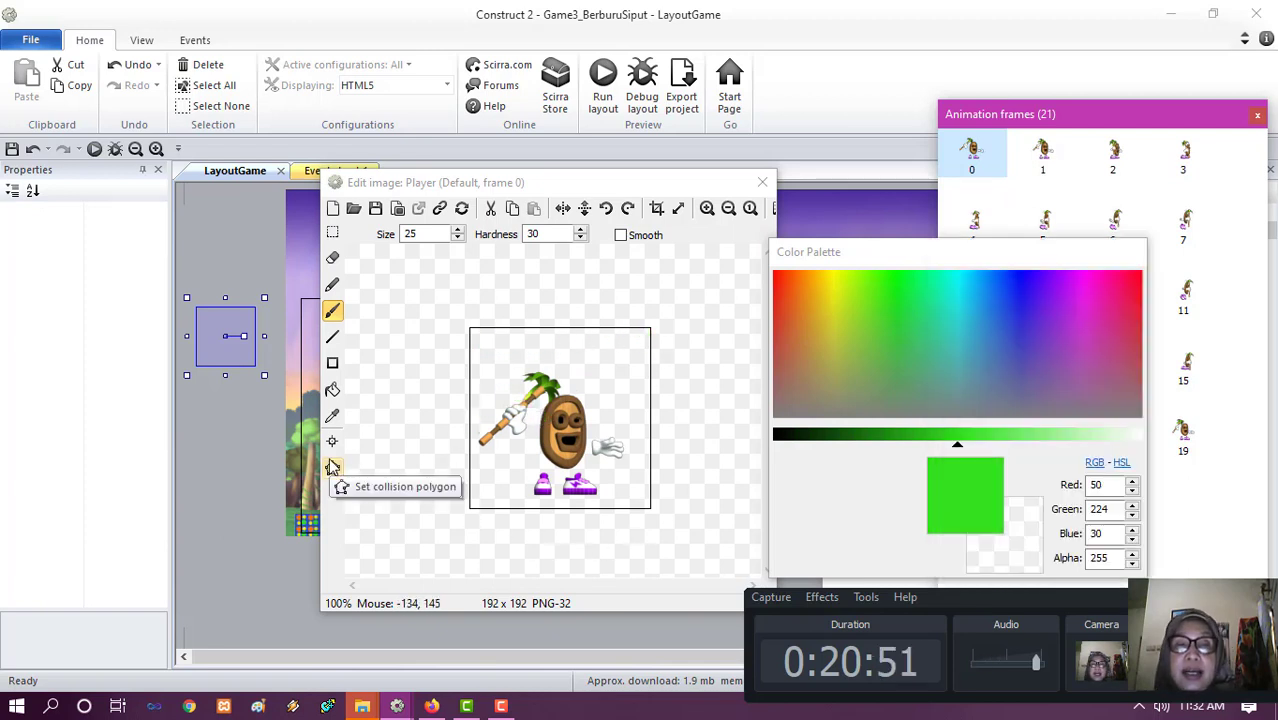
pyautogui.keyDown('shift'); pyautogui.click(657, 209); pyautogui.keyUp('shift')
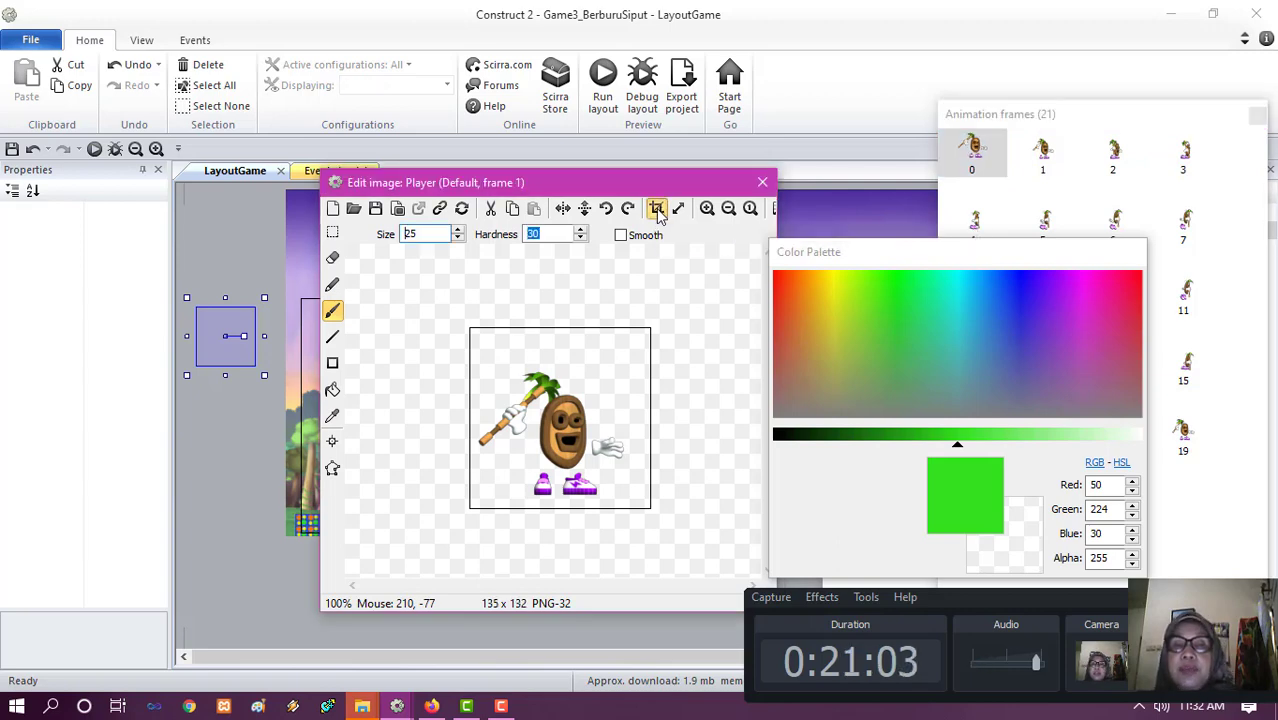
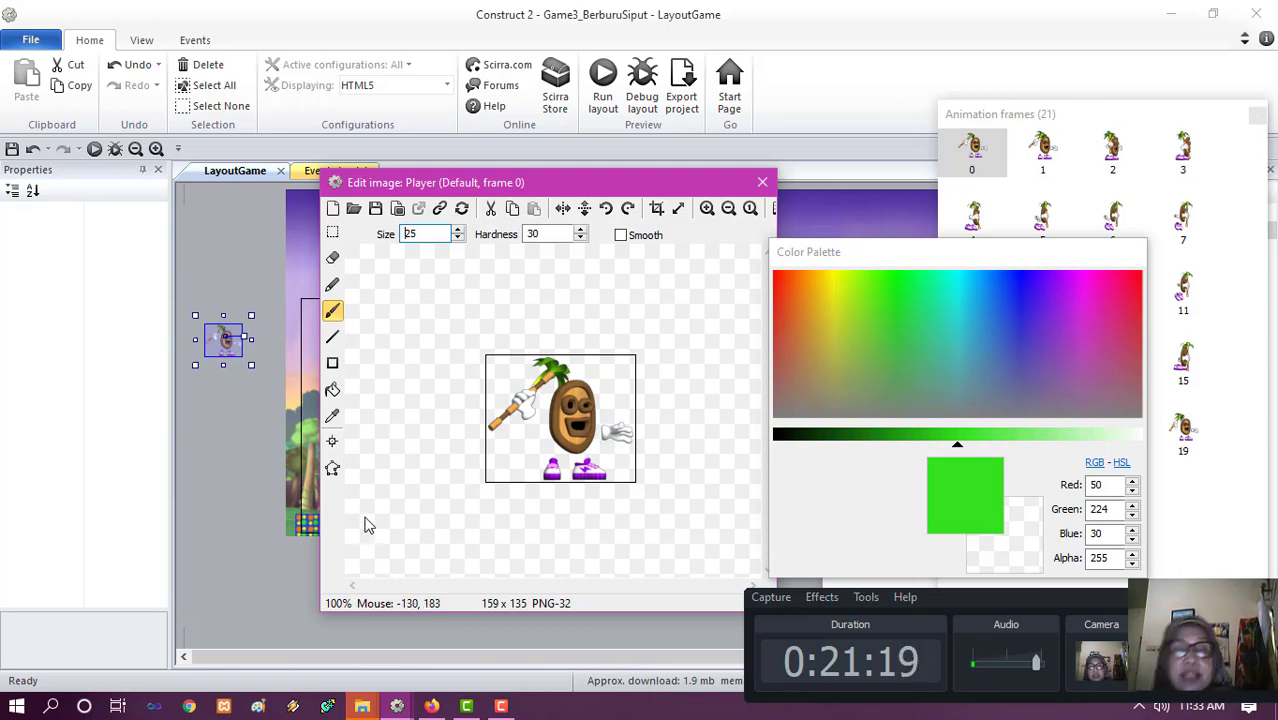
# - Generate a guessed collision polygon for Player's frame 0 and move its points to enclose the feet, hand, head and stick tip
pyautogui.click(333, 470)
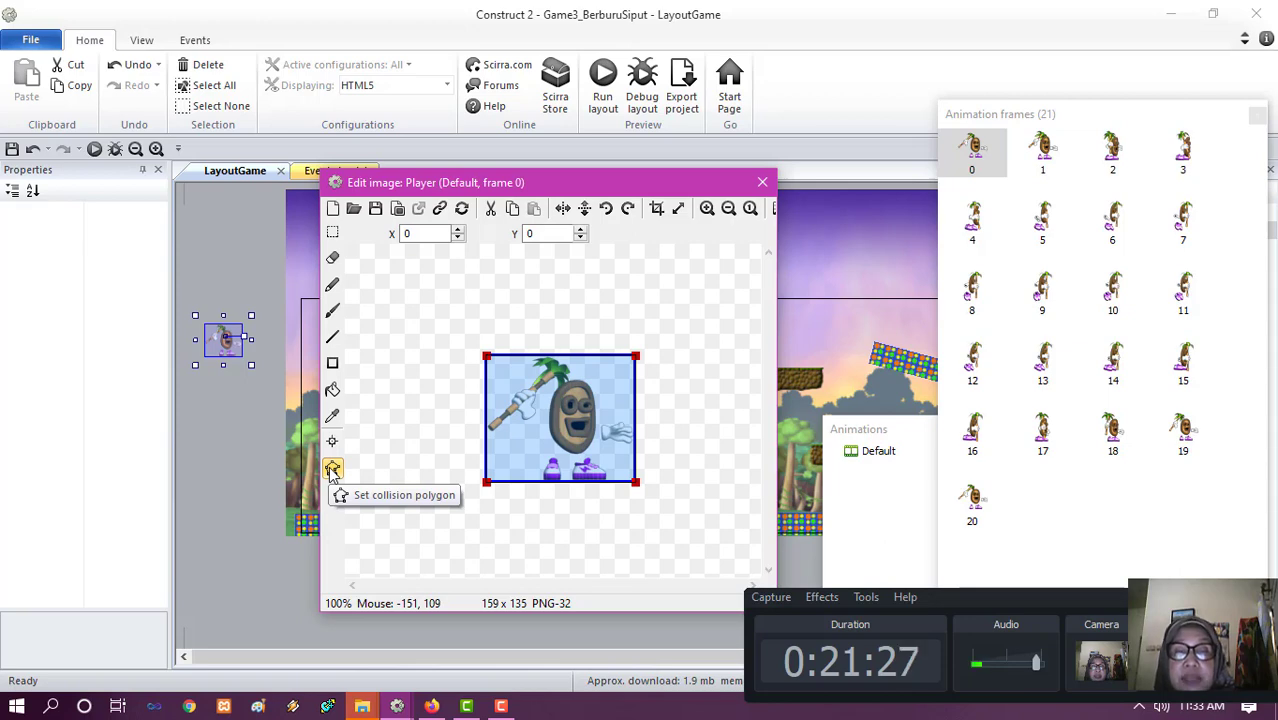
pyautogui.rightClick(581, 445)
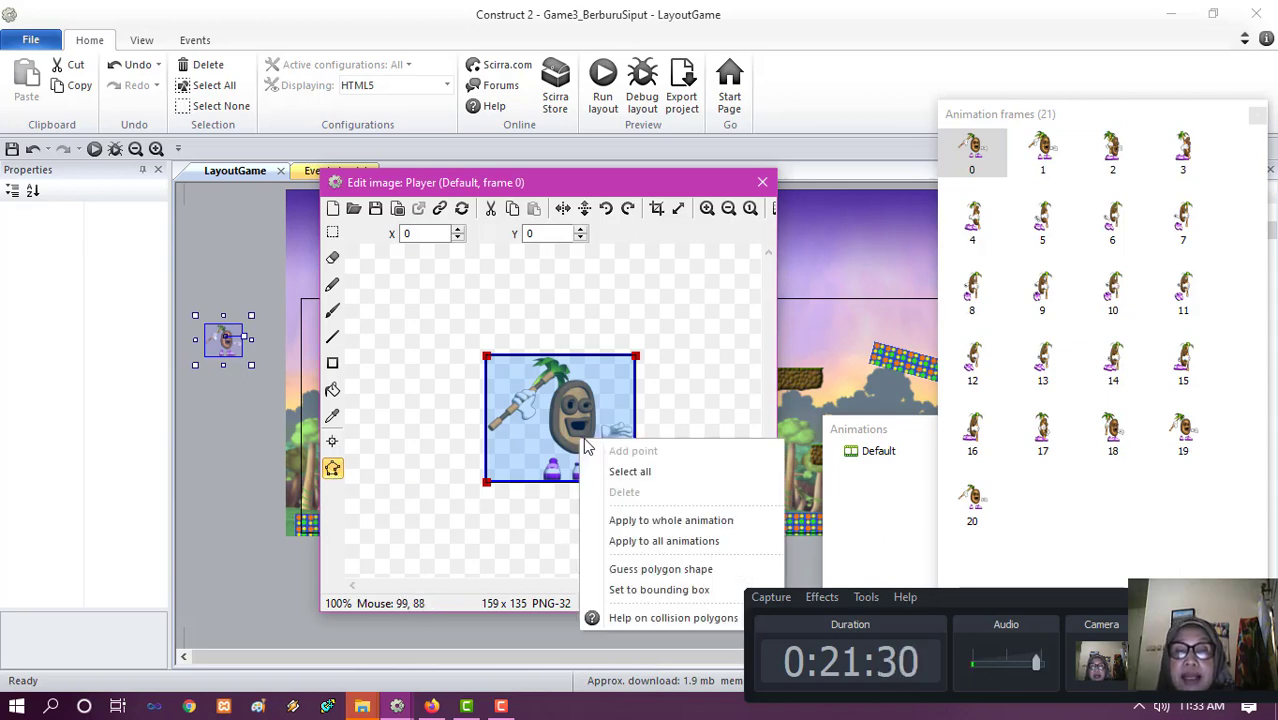
pyautogui.click(687, 570)
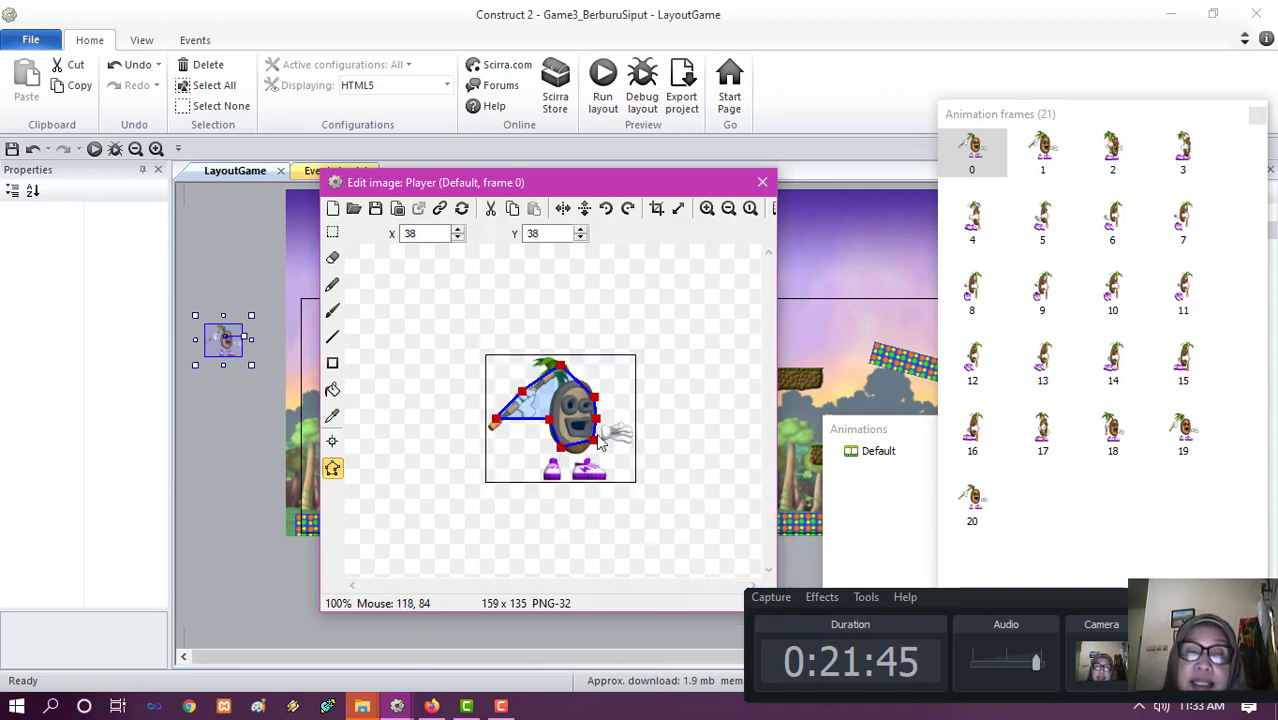
pyautogui.moveTo(596, 439); pyautogui.dragTo(544, 485)
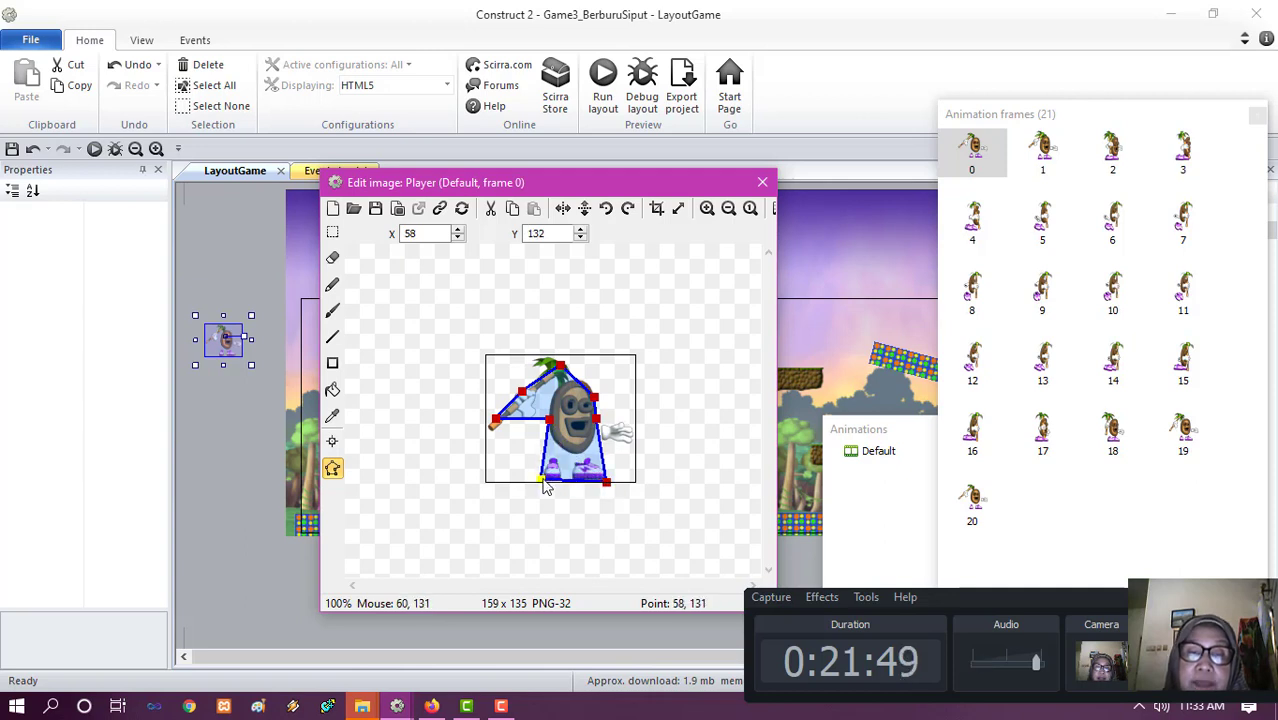
pyautogui.moveTo(551, 423); pyautogui.dragTo(636, 432)
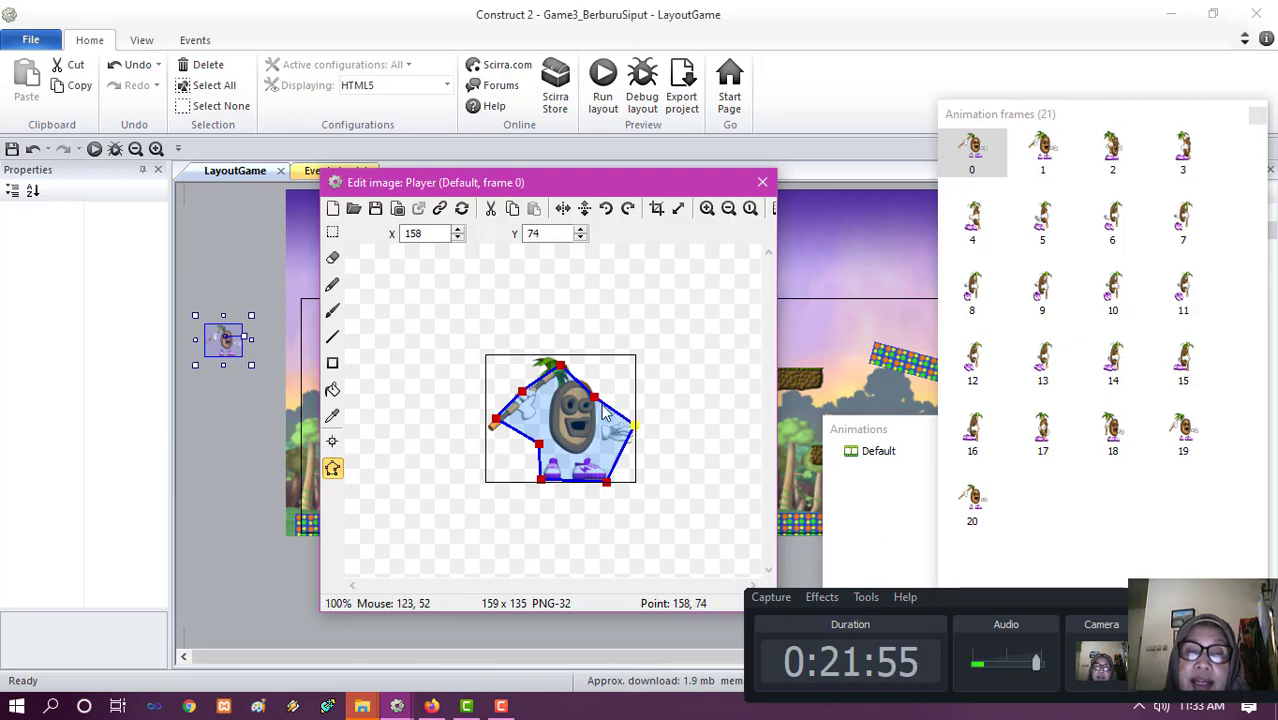
pyautogui.moveTo(596, 397); pyautogui.dragTo(595, 386)
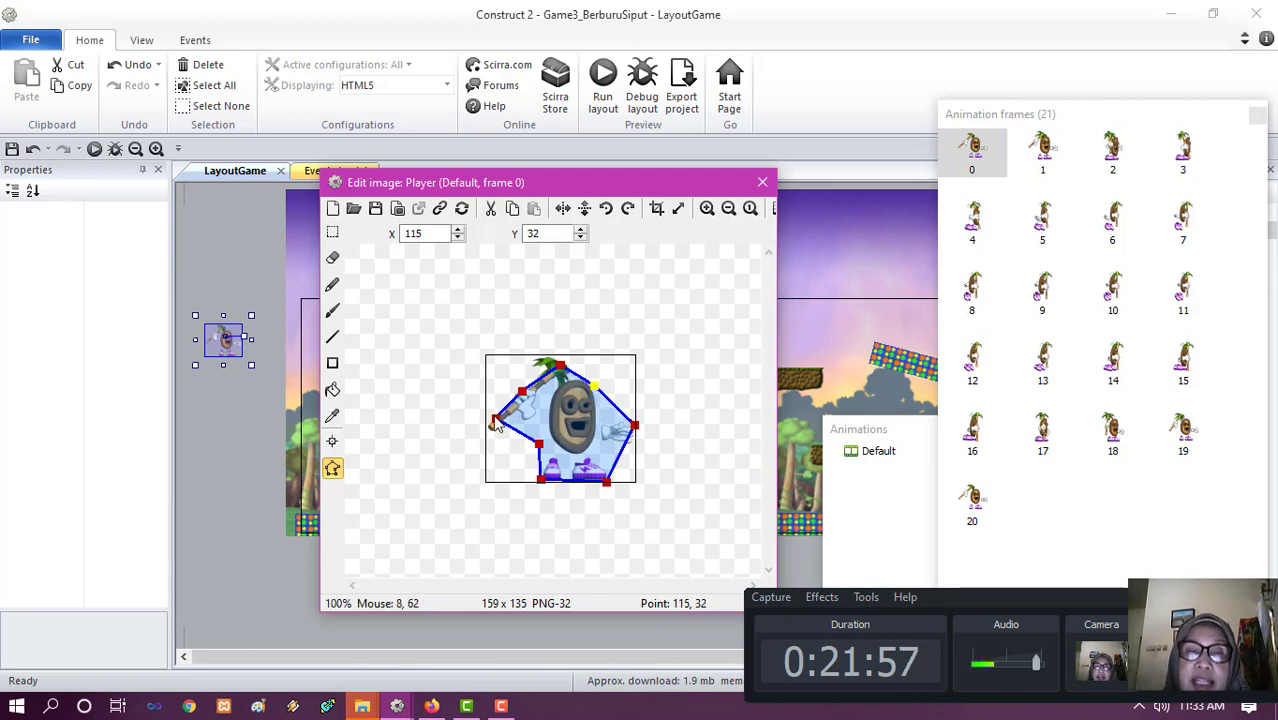
pyautogui.moveTo(493, 420); pyautogui.dragTo(489, 430)
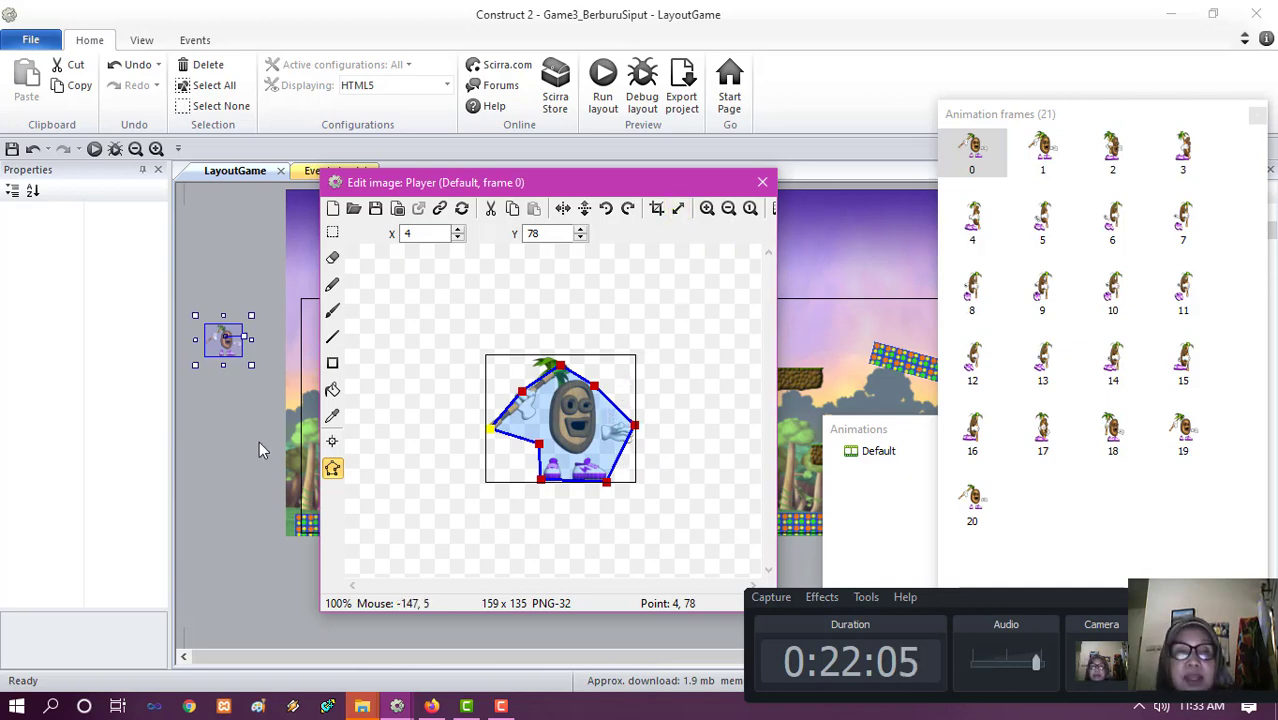
# - Crop the transparent edges of Player's frame 0 again
pyautogui.click(680, 213)
pyautogui.click(630, 457)
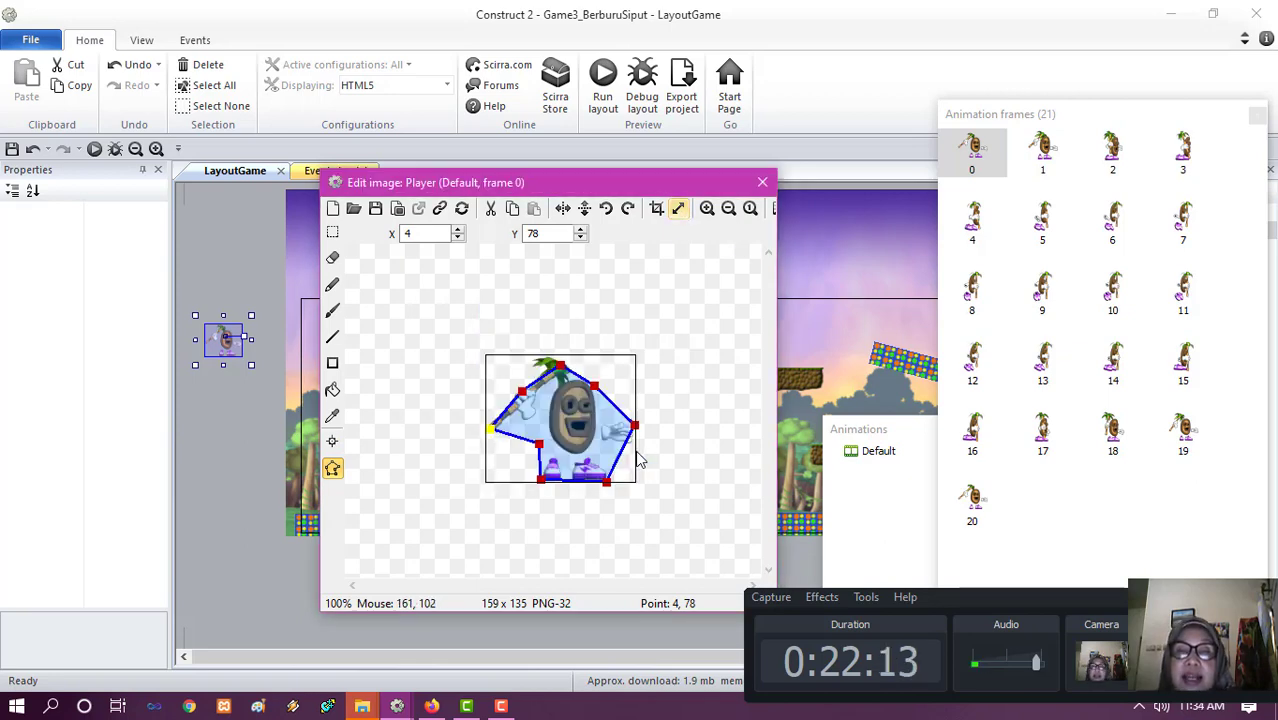
pyautogui.click(657, 209)
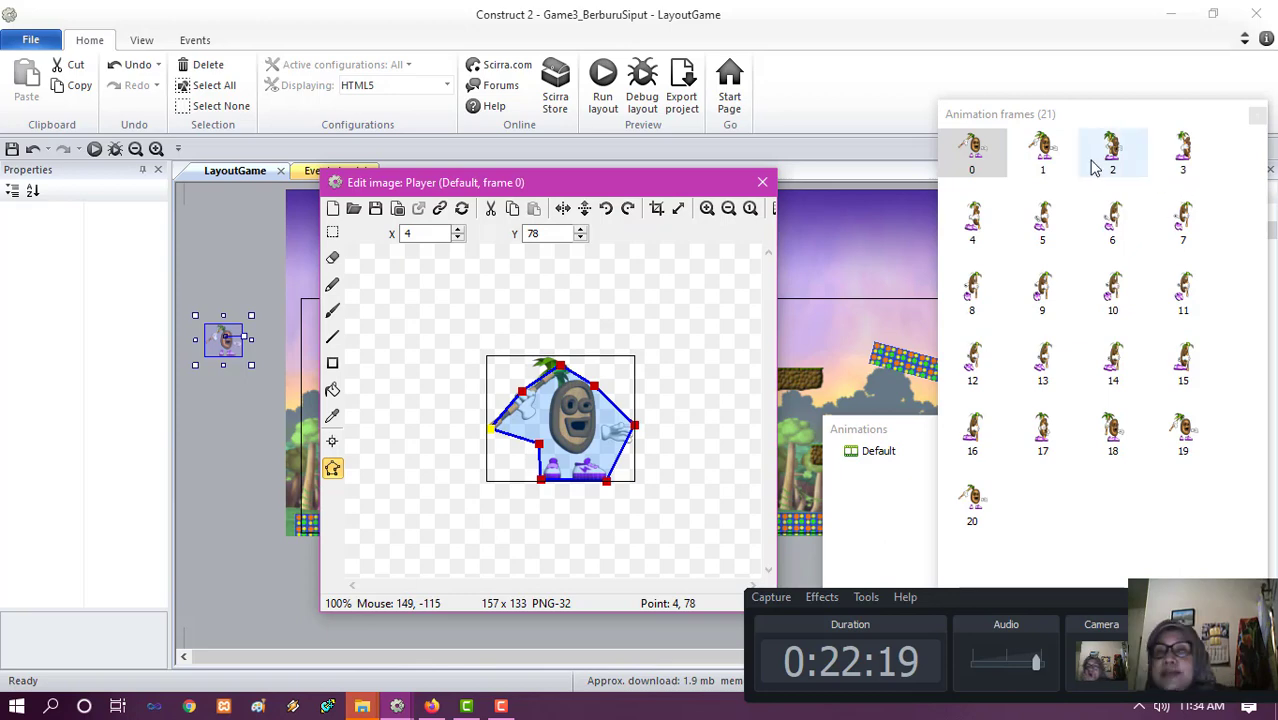
# - Apply frame 0's collision polygon to the whole Default animation and check it on frames 1 and 2
pyautogui.click(1045, 150)
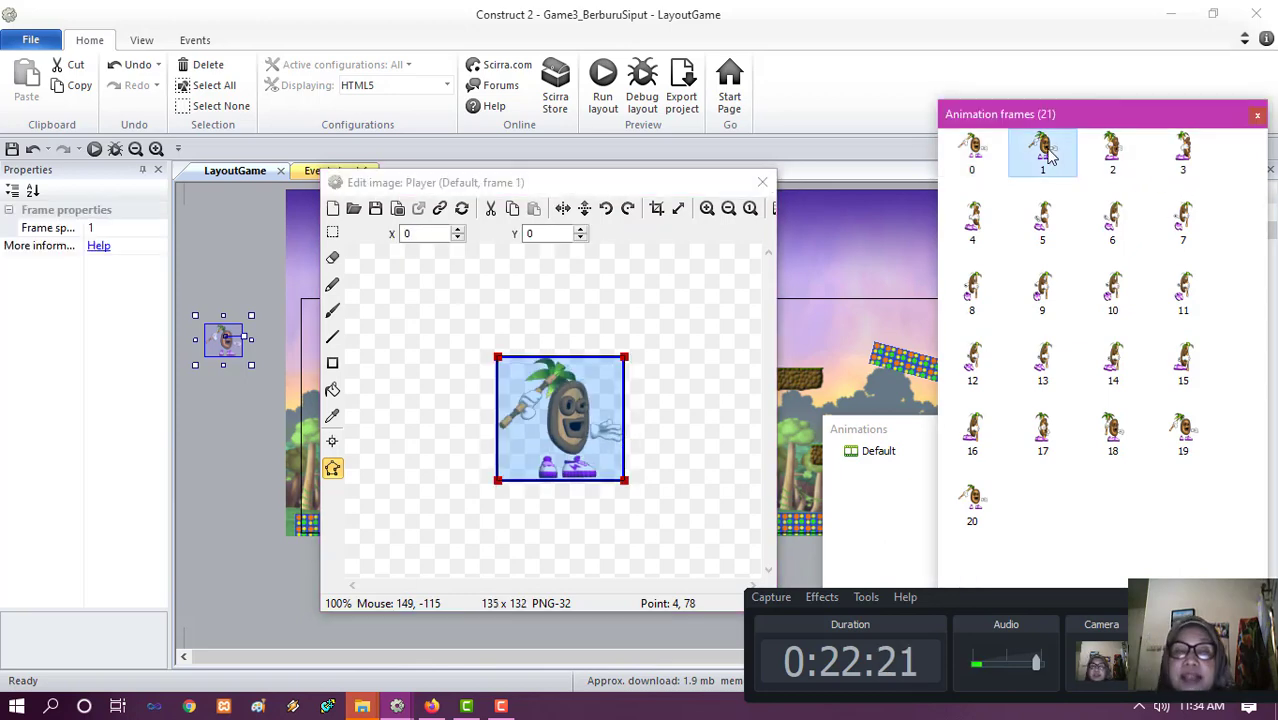
pyautogui.click(960, 148)
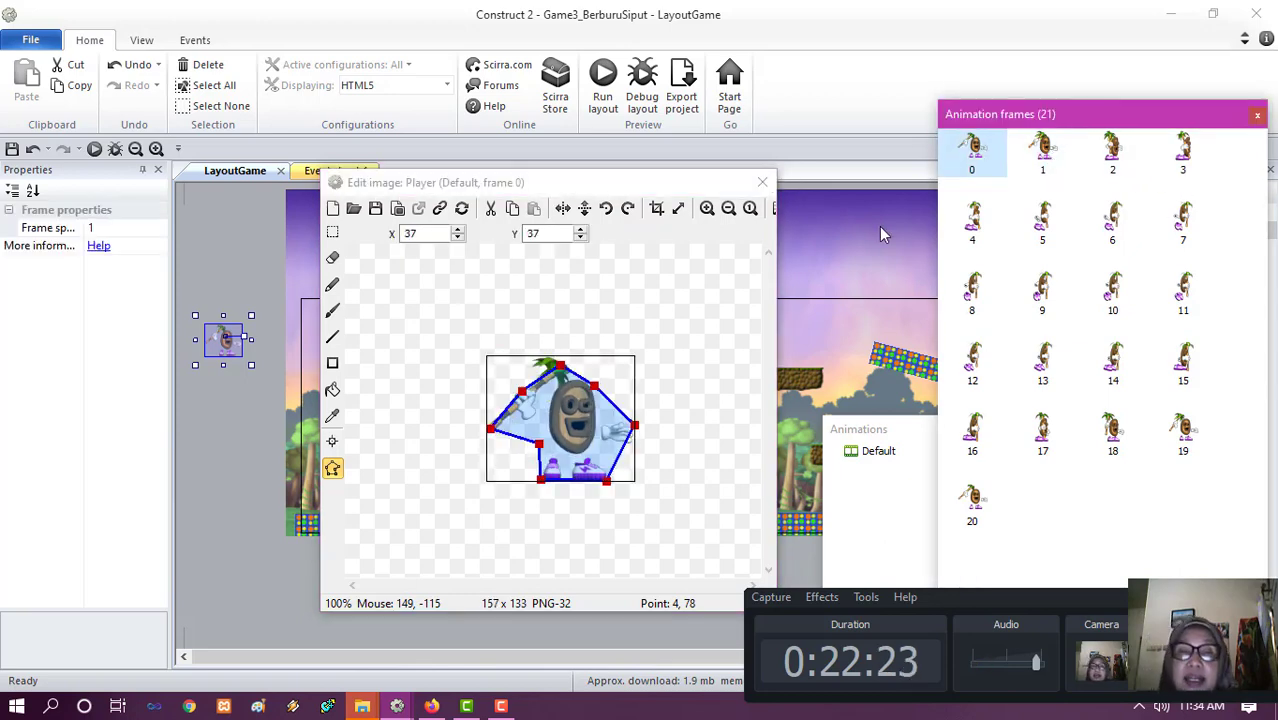
pyautogui.click(575, 423)
pyautogui.rightClick(575, 423)
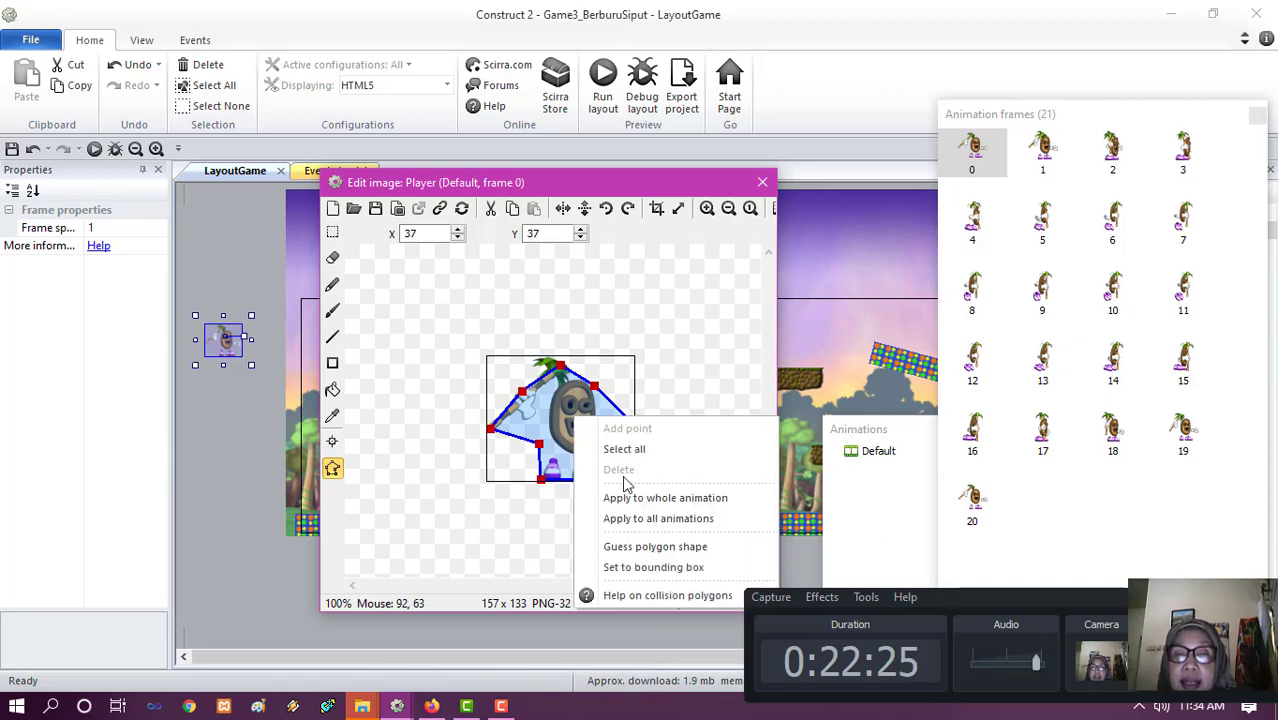
pyautogui.click(696, 498)
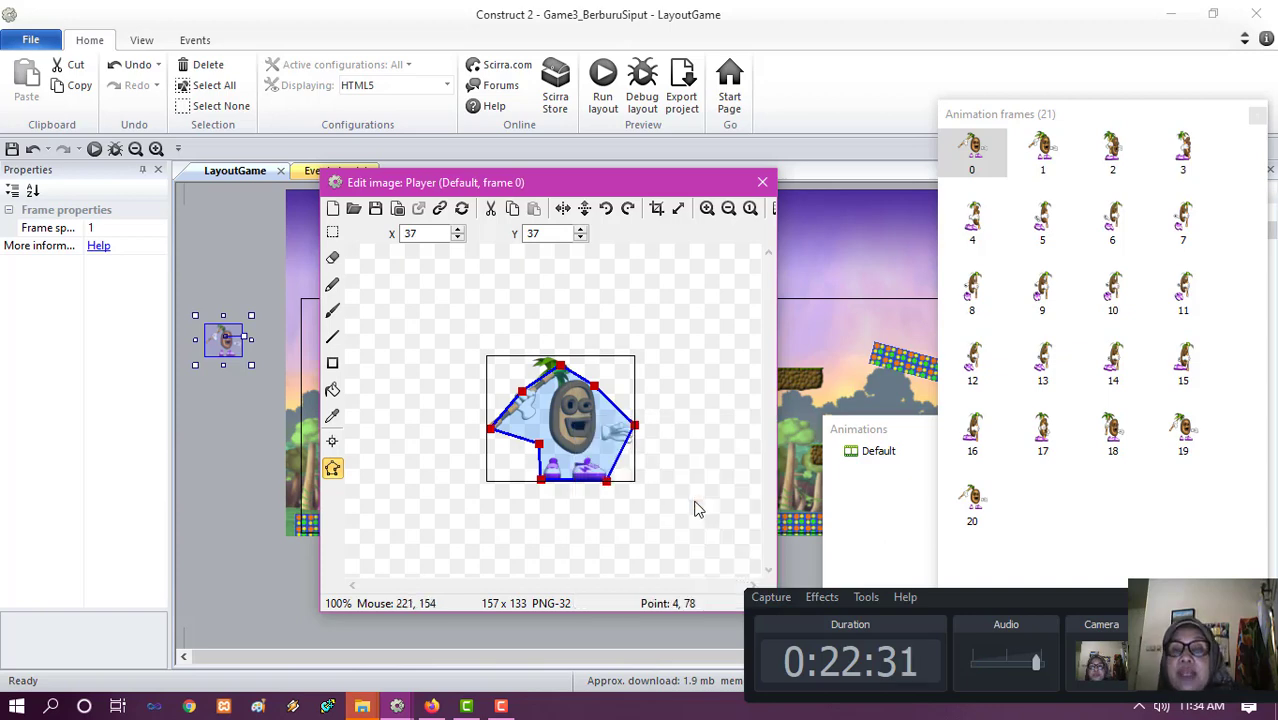
pyautogui.click(1042, 152)
pyautogui.click(1110, 152)
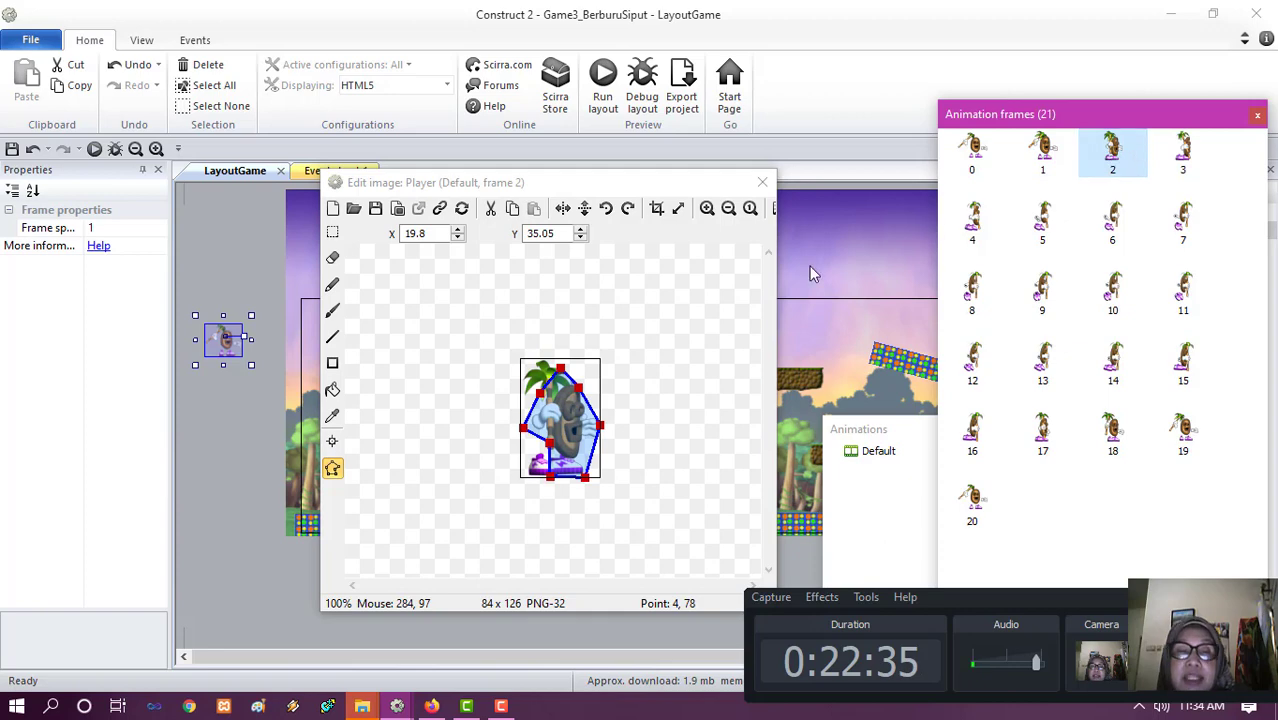
# - Open the origin and image points of Player's frame 2 for editing
pyautogui.click(333, 445)
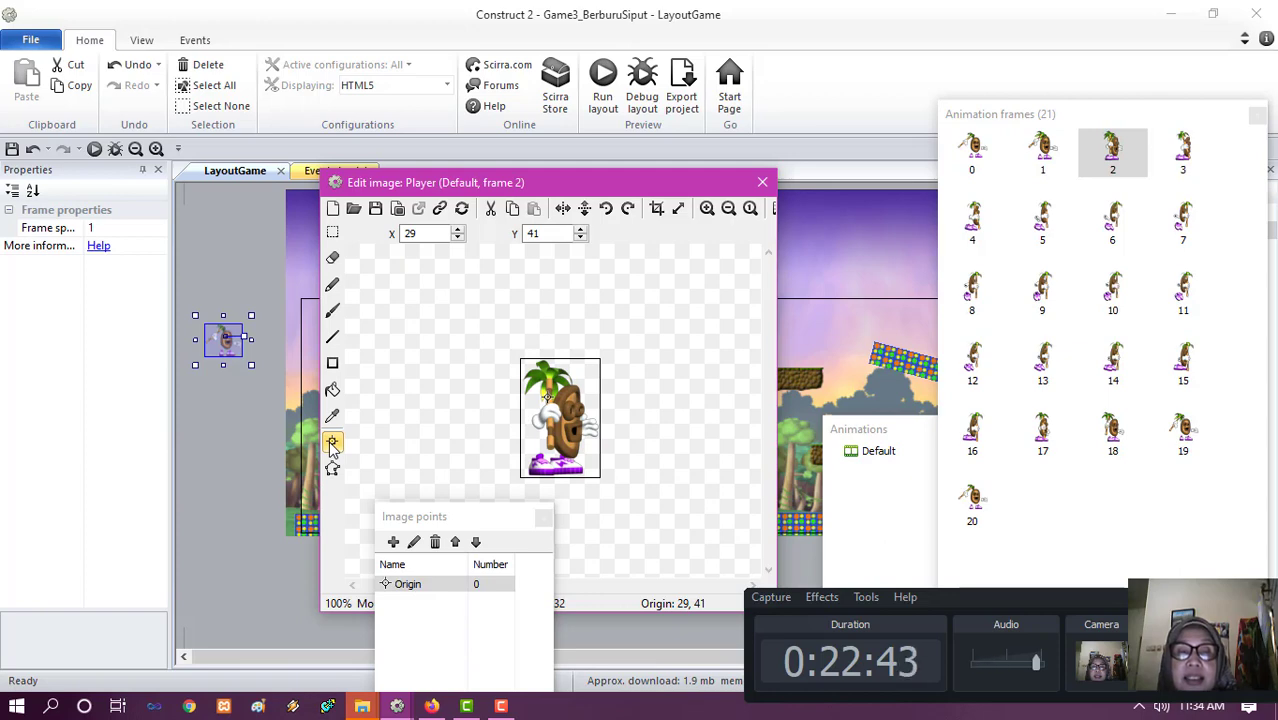
# - Assign the Player's origin in frame 2 to the middle of the image and apply it to the whole animation
pyautogui.click(409, 588)
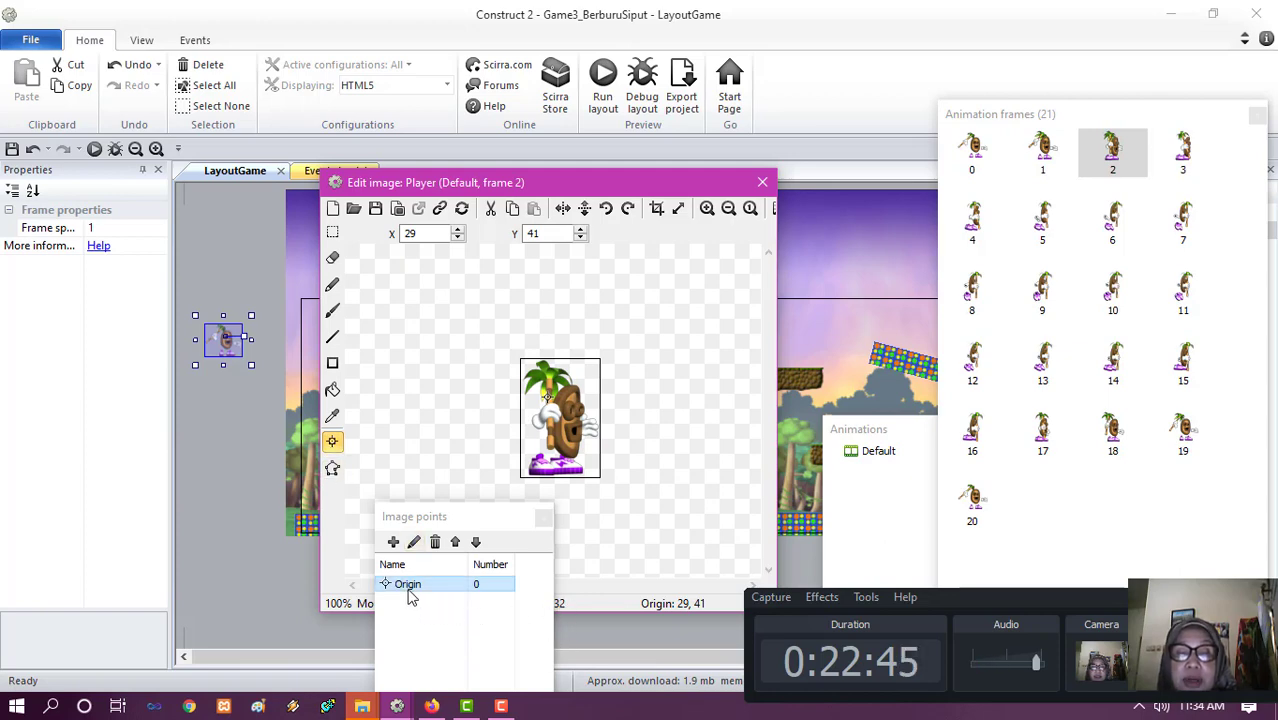
pyautogui.rightClick(409, 590)
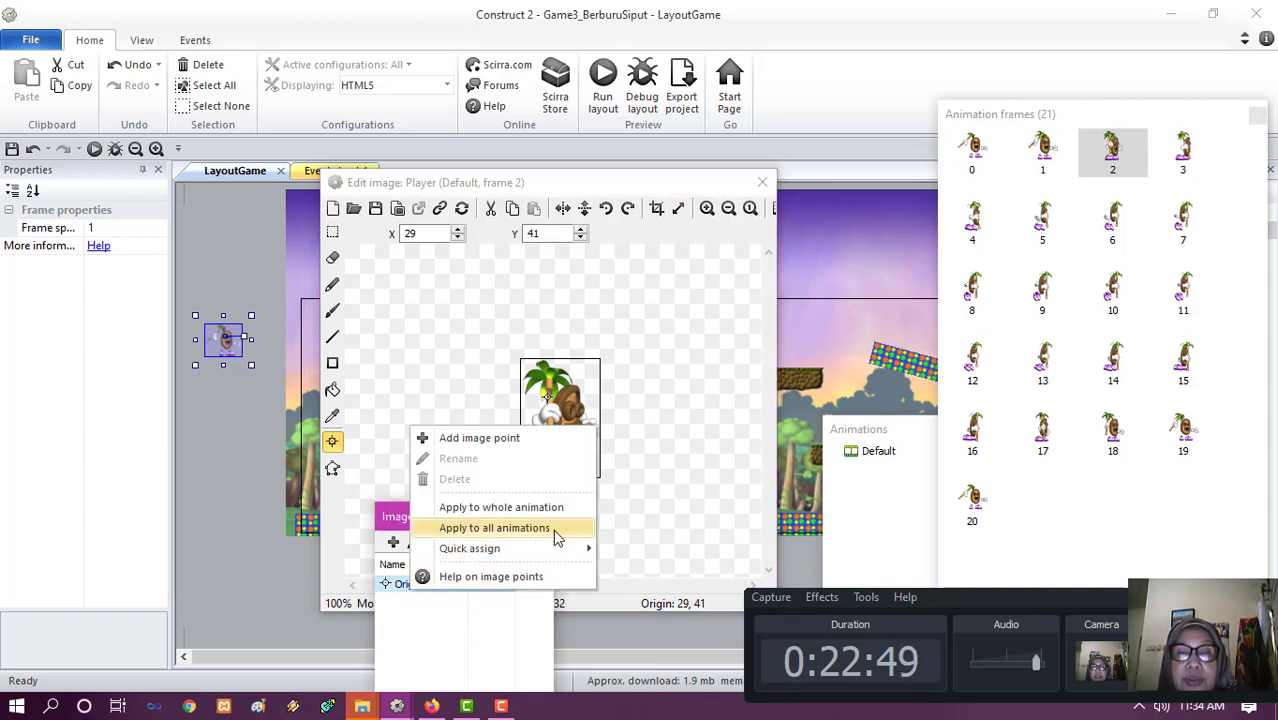
pyautogui.moveTo(551, 550)
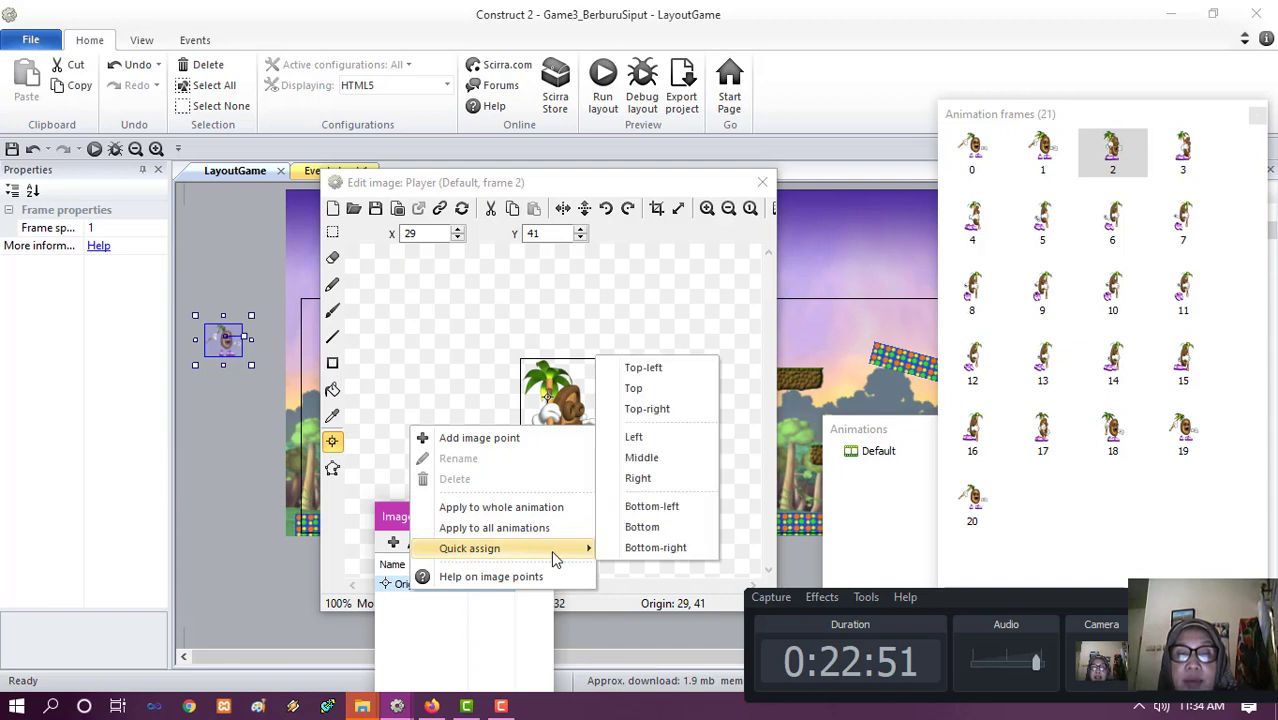
pyautogui.click(642, 457)
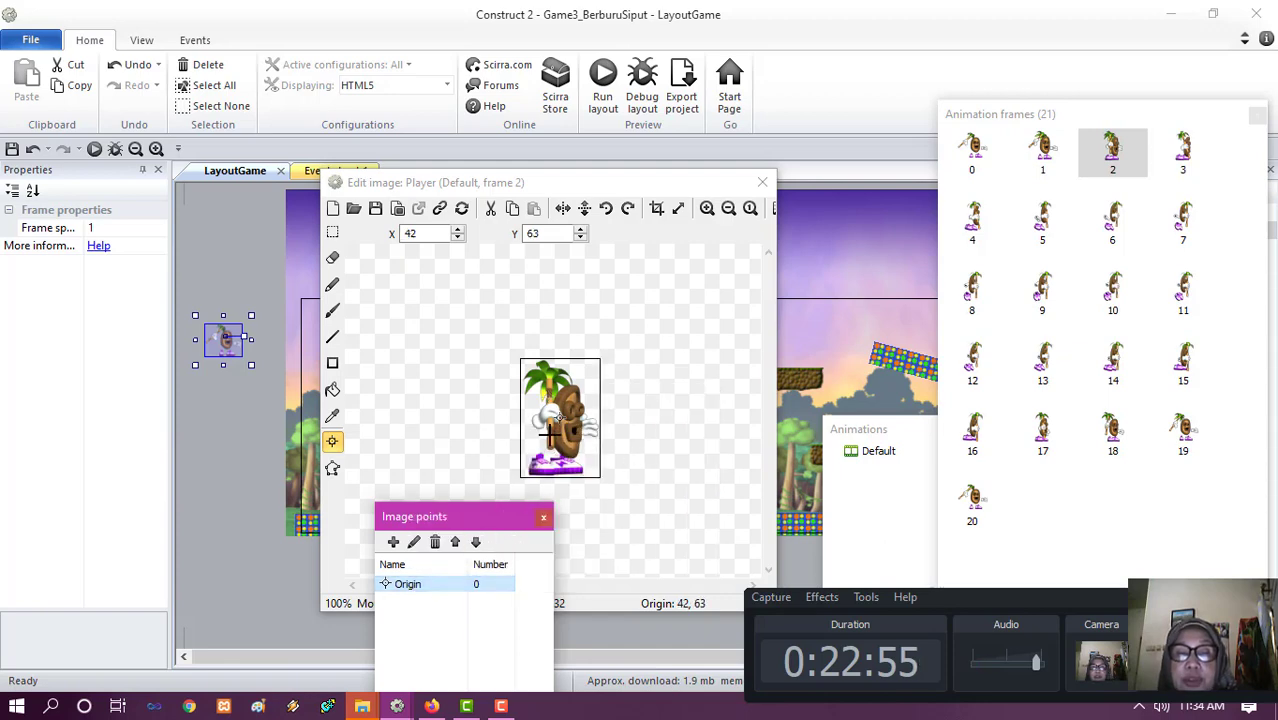
pyautogui.rightClick(419, 584)
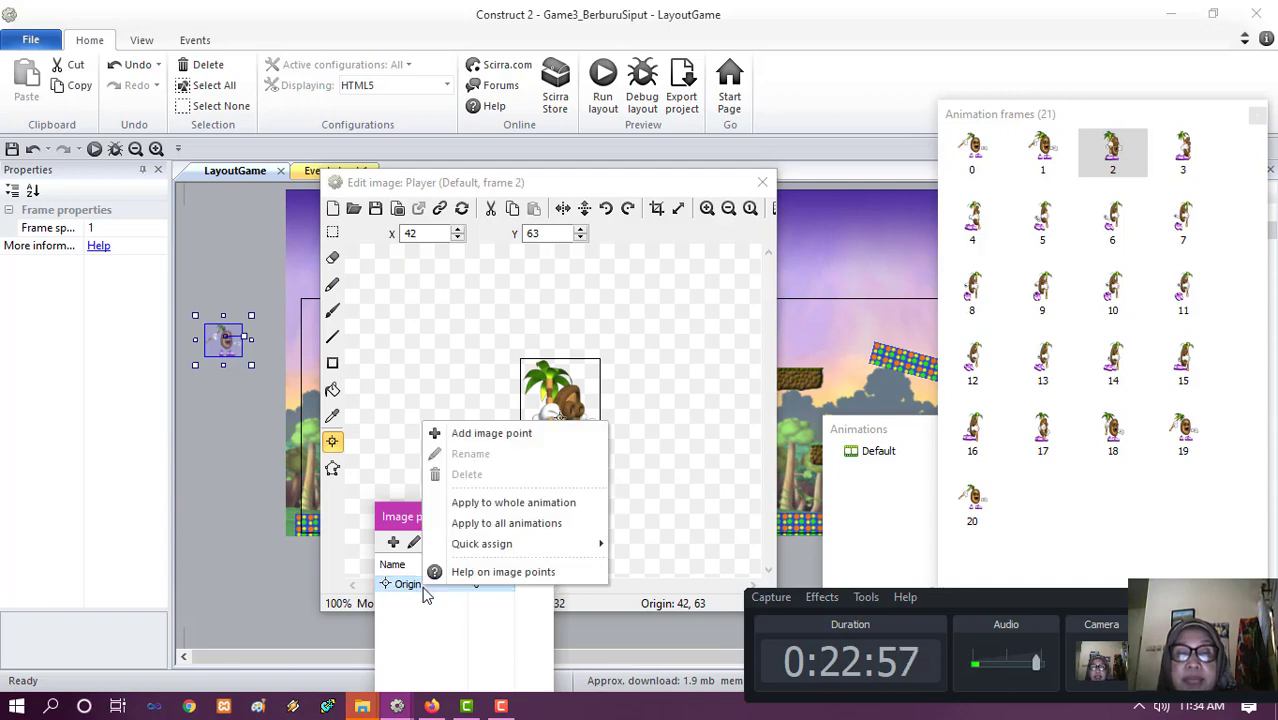
pyautogui.click(555, 503)
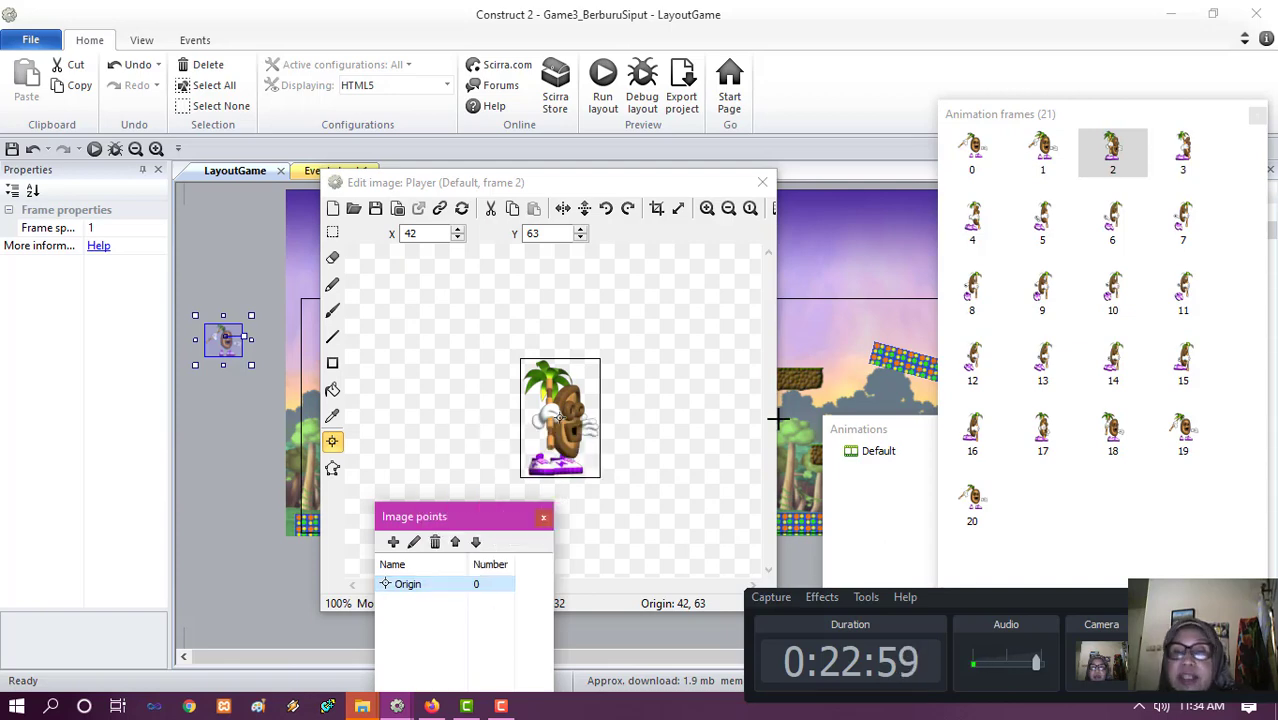
# - Check the position of the origin point on animation frames 13, 14, 15, 0 and 1
pyautogui.click(1043, 362)
pyautogui.click(1112, 362)
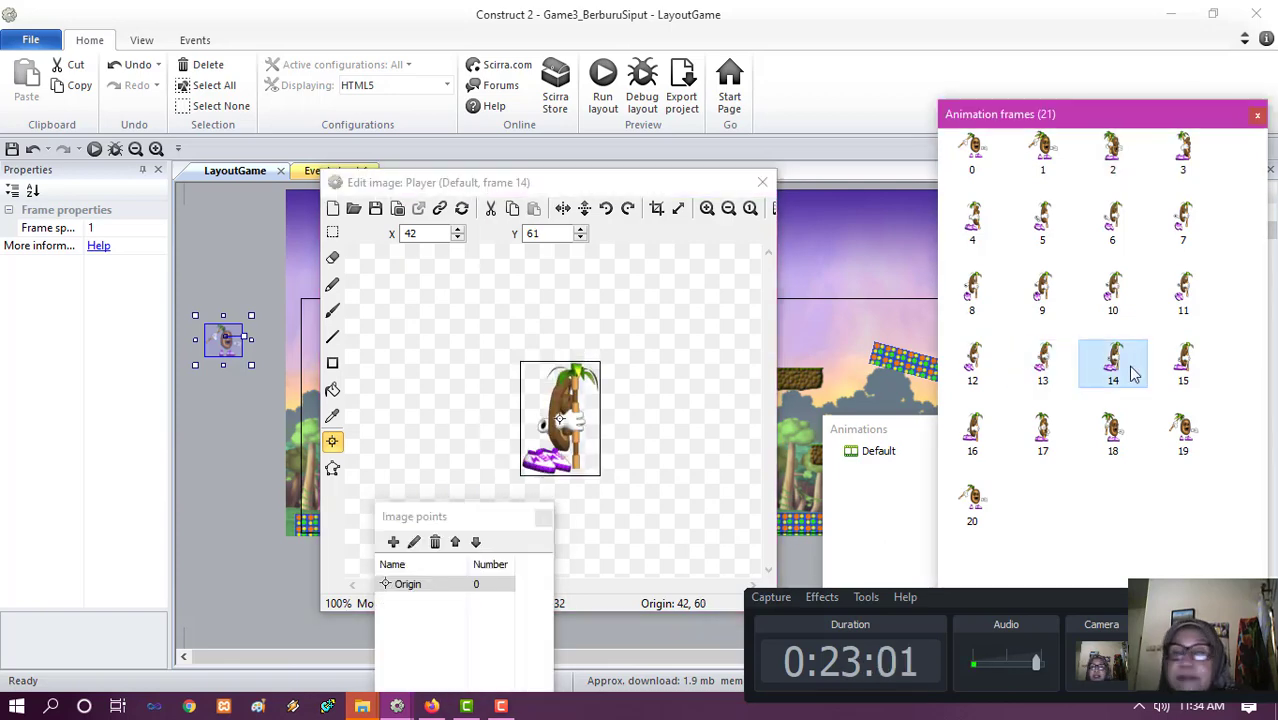
pyautogui.click(1180, 366)
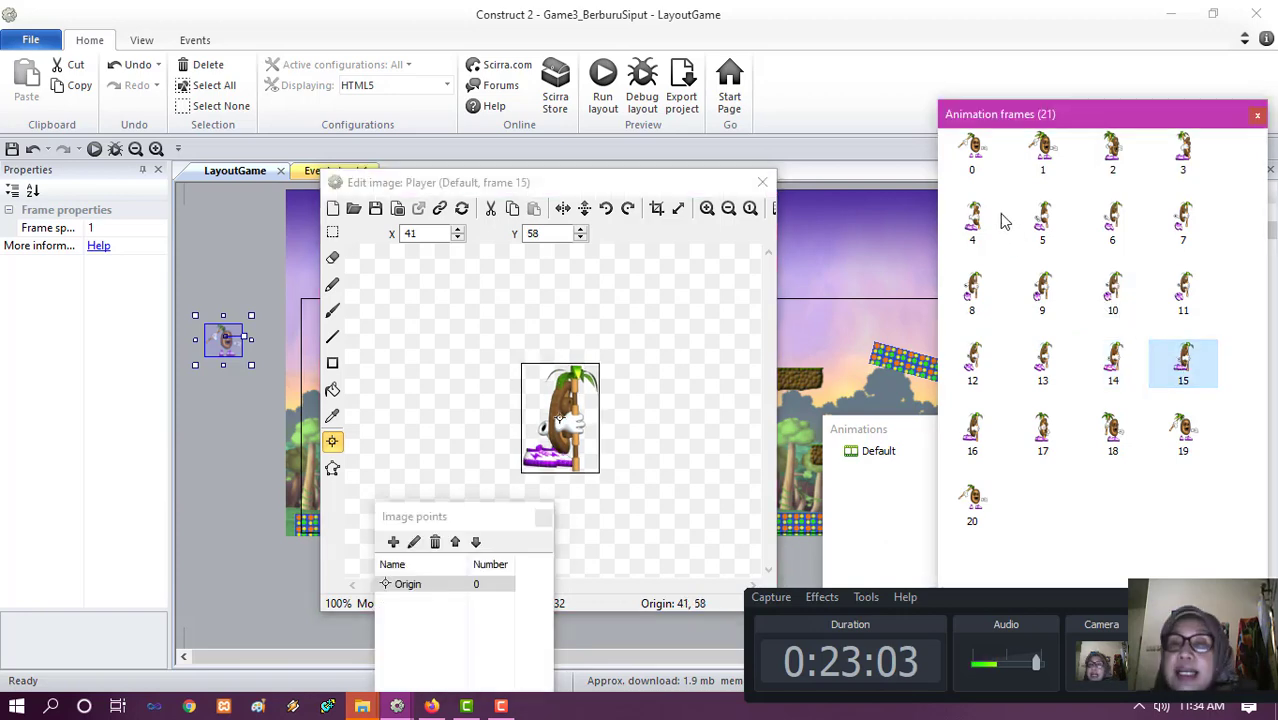
pyautogui.click(977, 154)
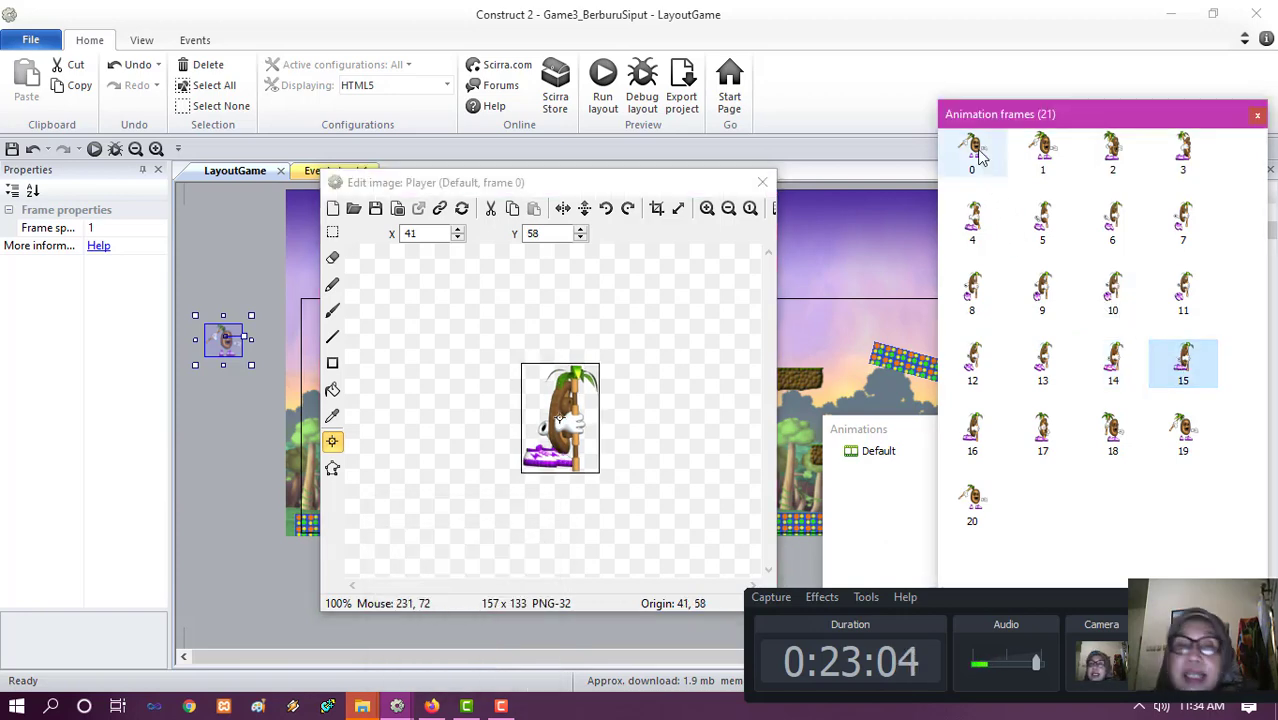
pyautogui.click(1046, 151)
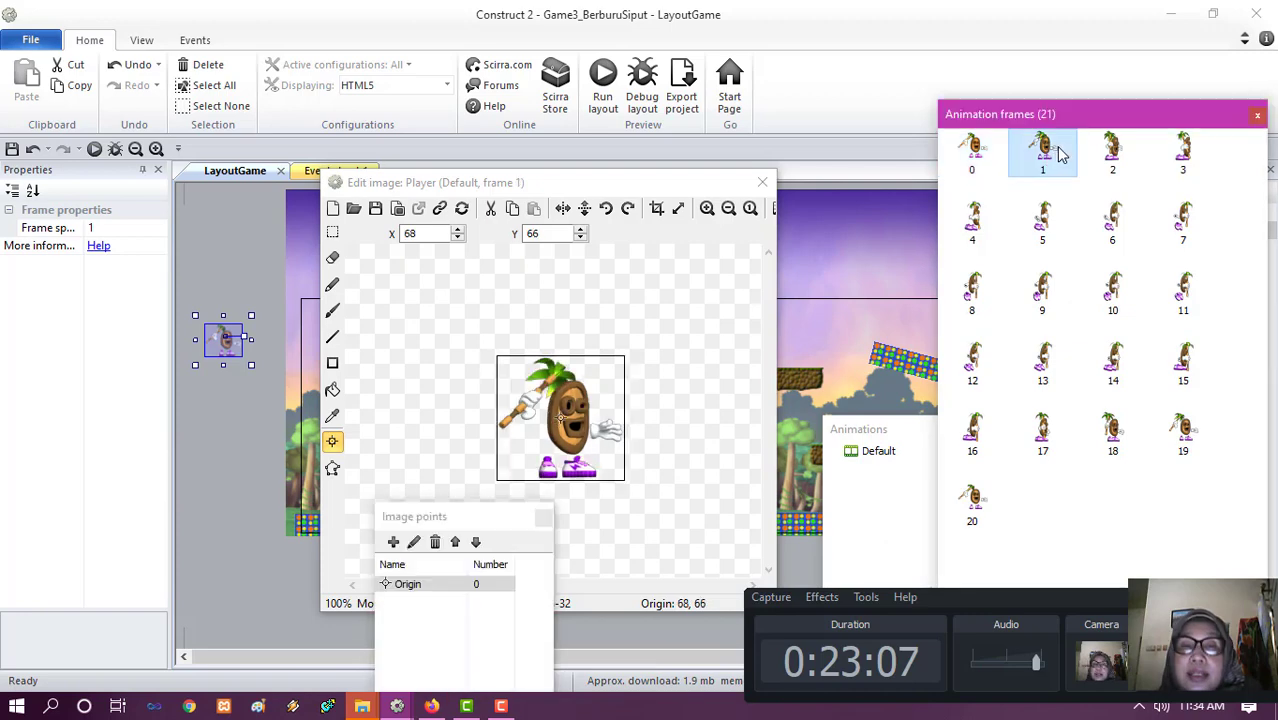
# - Place frame 0's origin between the character's feet at about 85, 132 and apply it to the whole animation
pyautogui.click(985, 150)
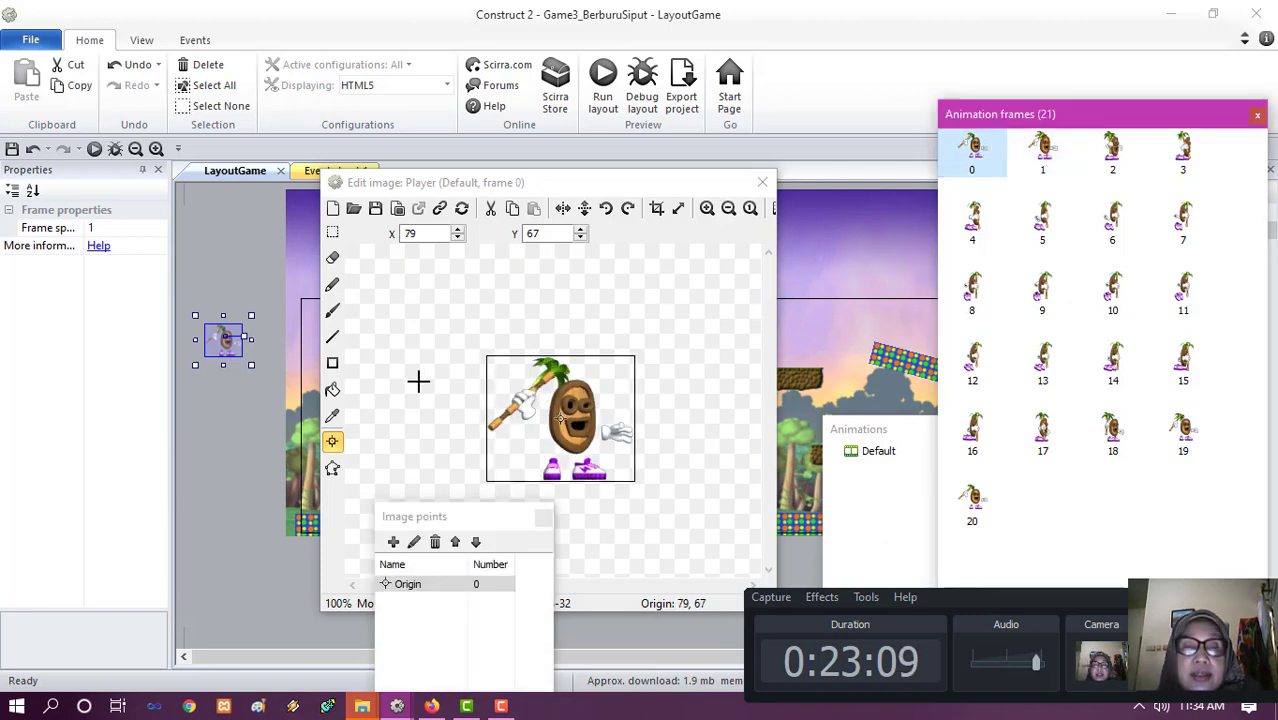
pyautogui.click(333, 472)
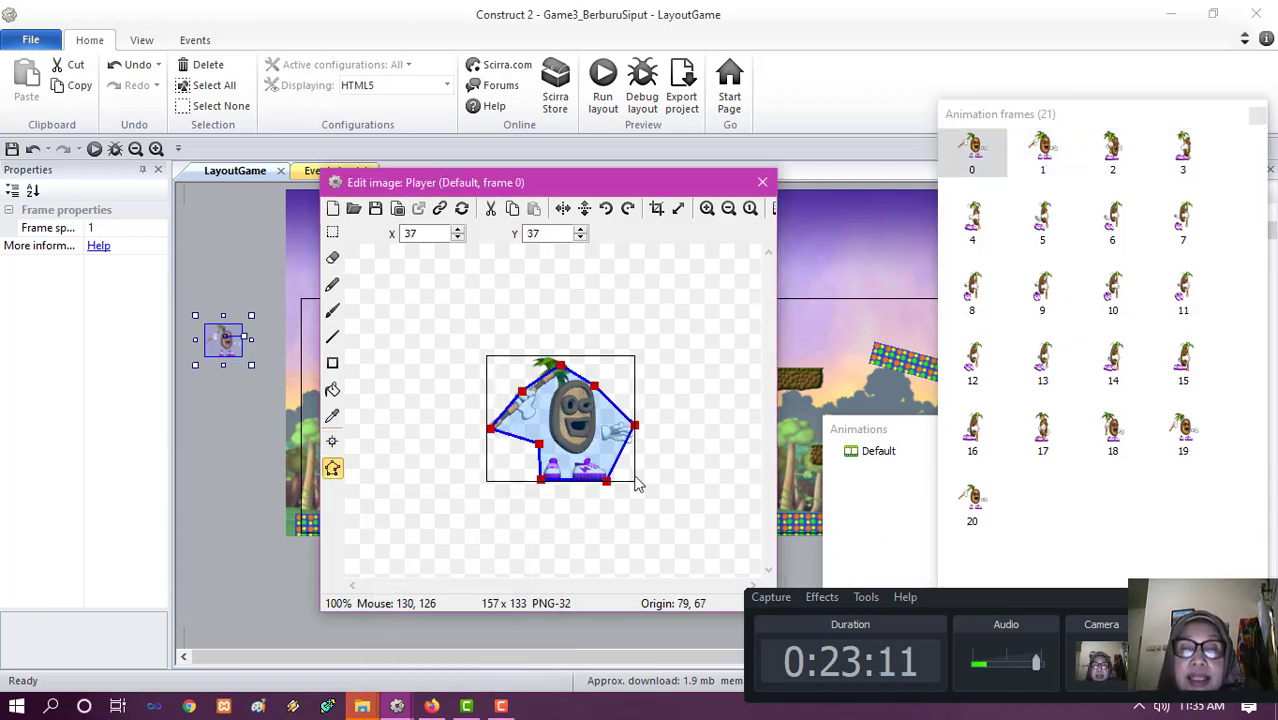
pyautogui.click(332, 442)
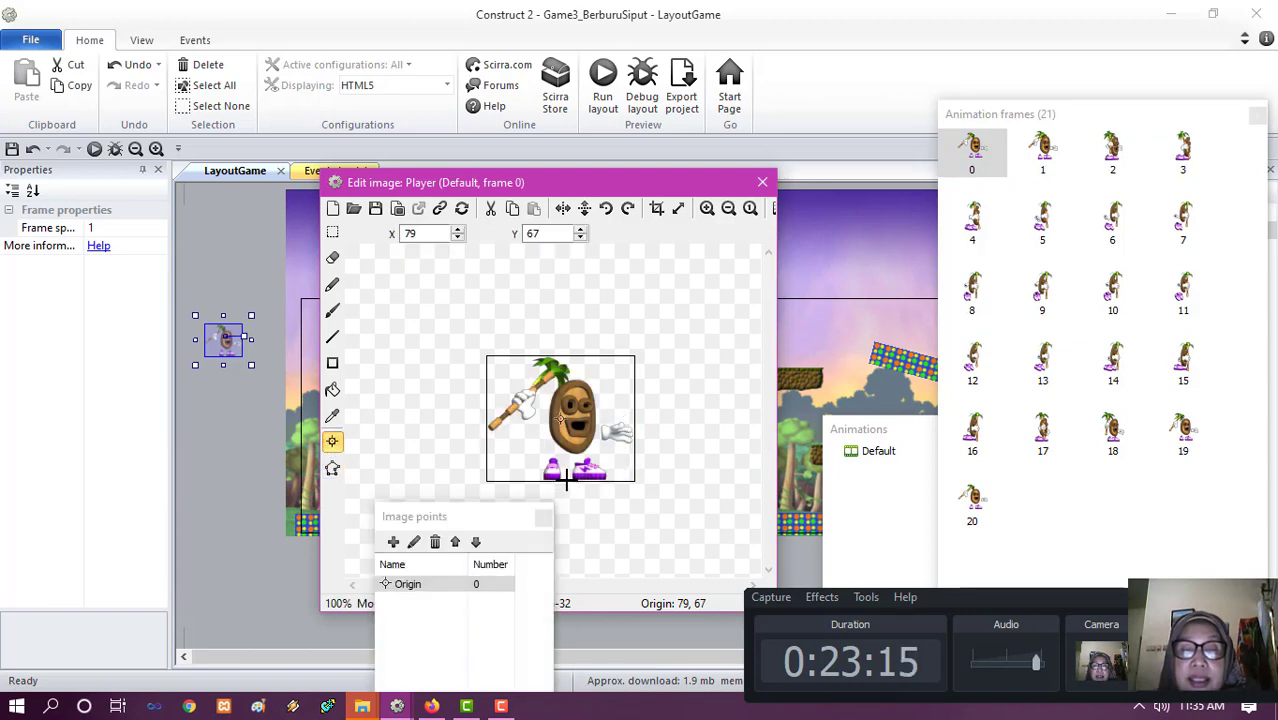
pyautogui.click(566, 481)
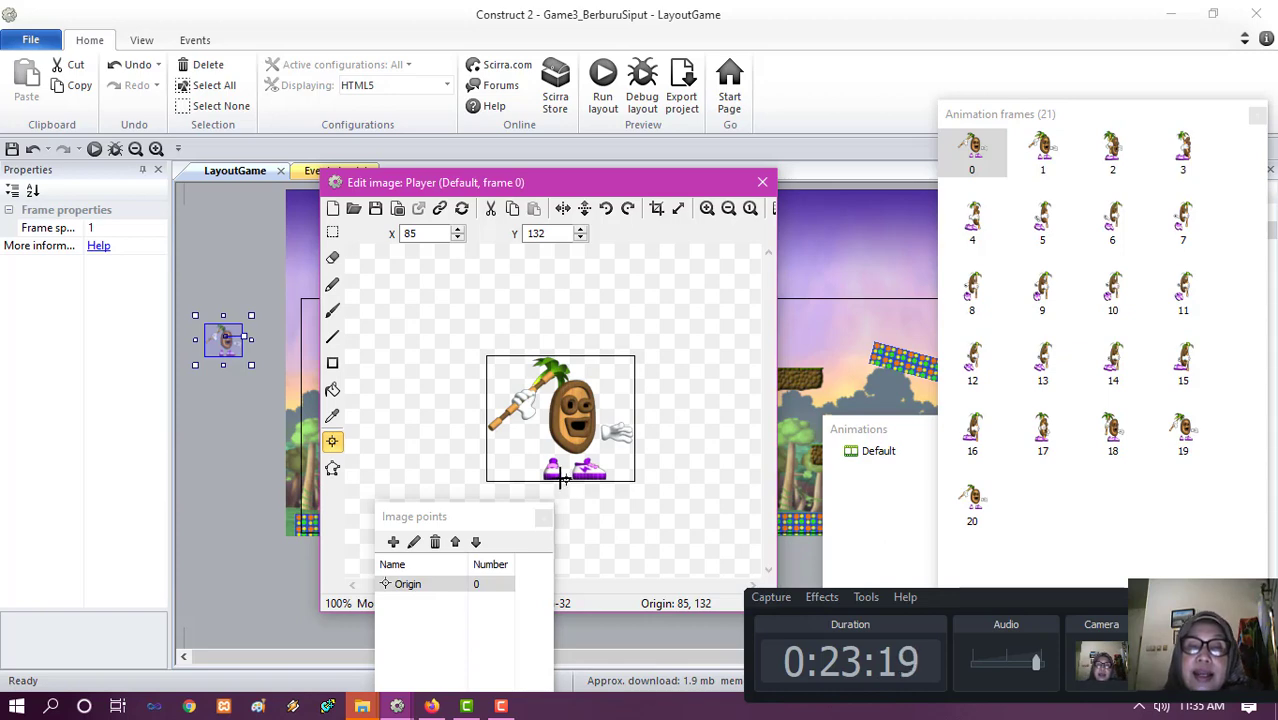
pyautogui.rightClick(420, 592)
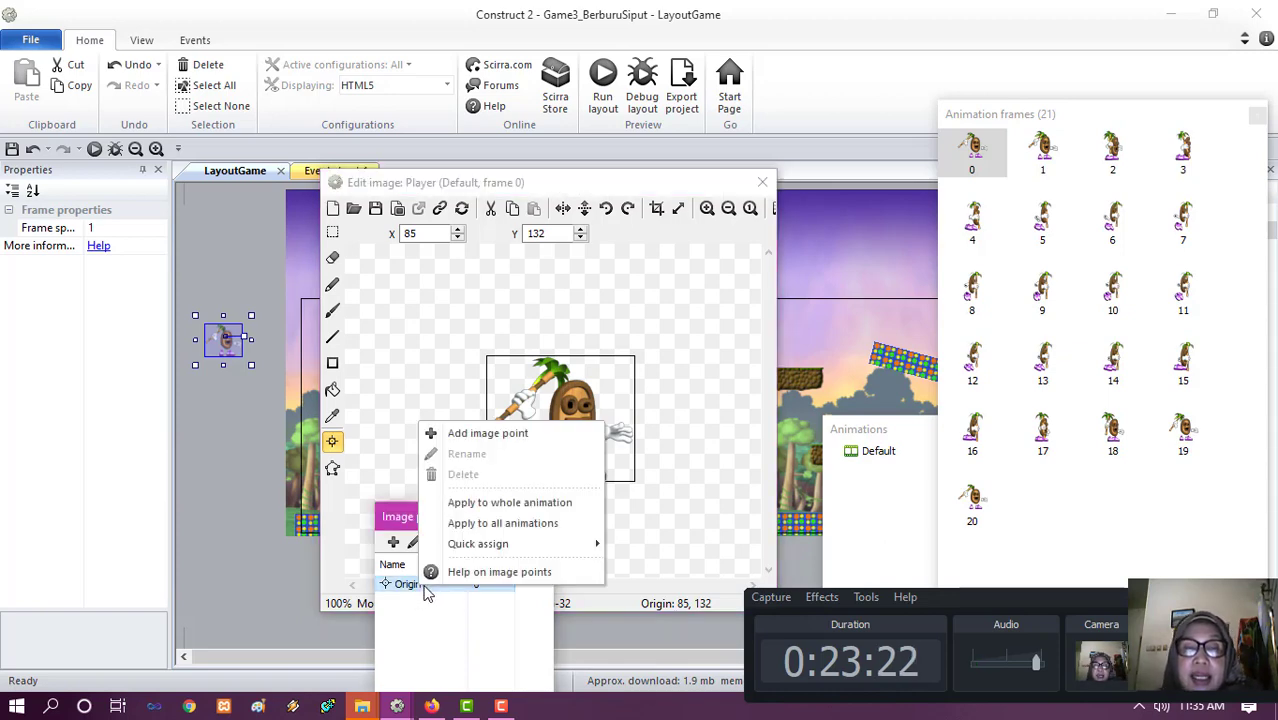
pyautogui.click(540, 502)
pyautogui.click(1045, 160)
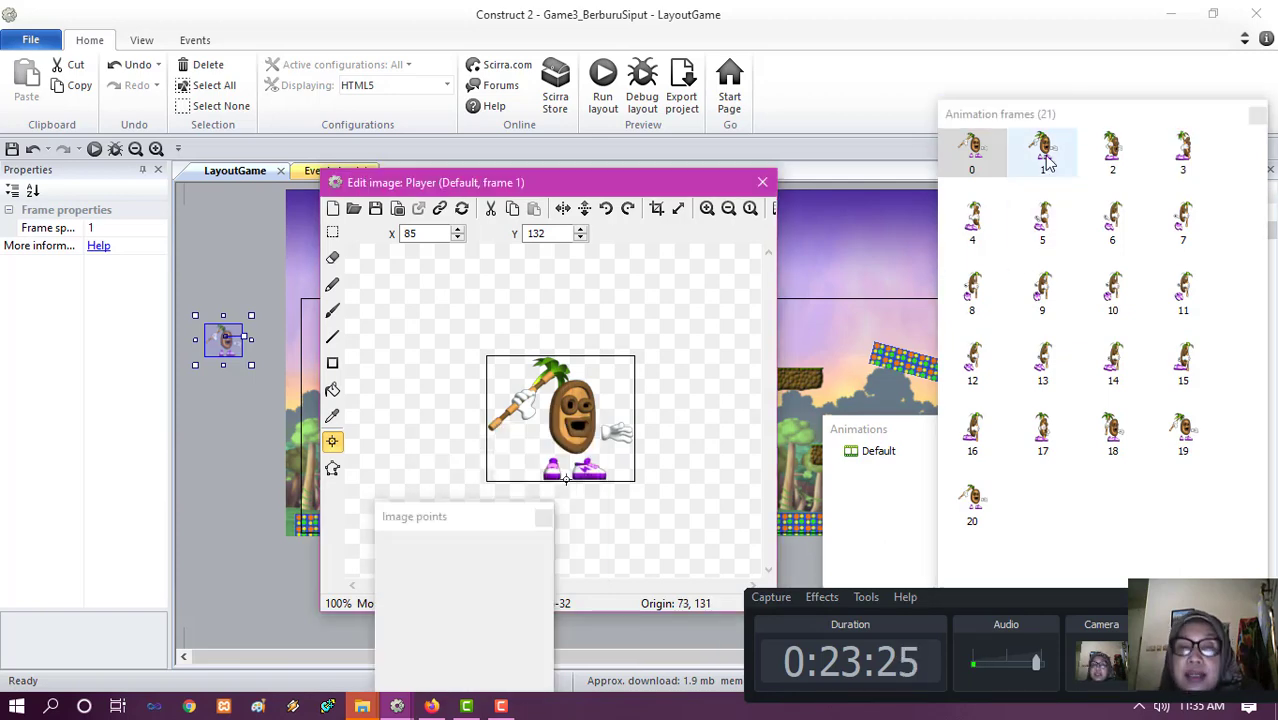
pyautogui.click(1108, 152)
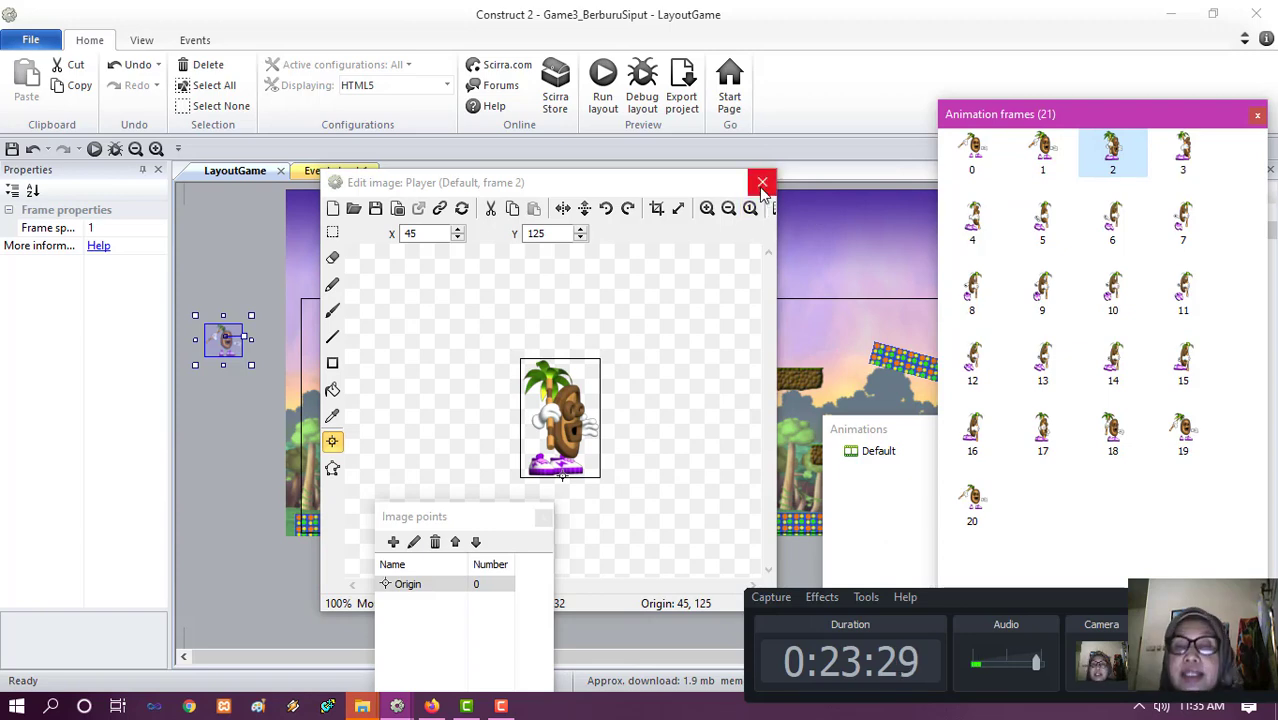
# - Rename the Default animation as diam and close the image editor
pyautogui.click(880, 451)
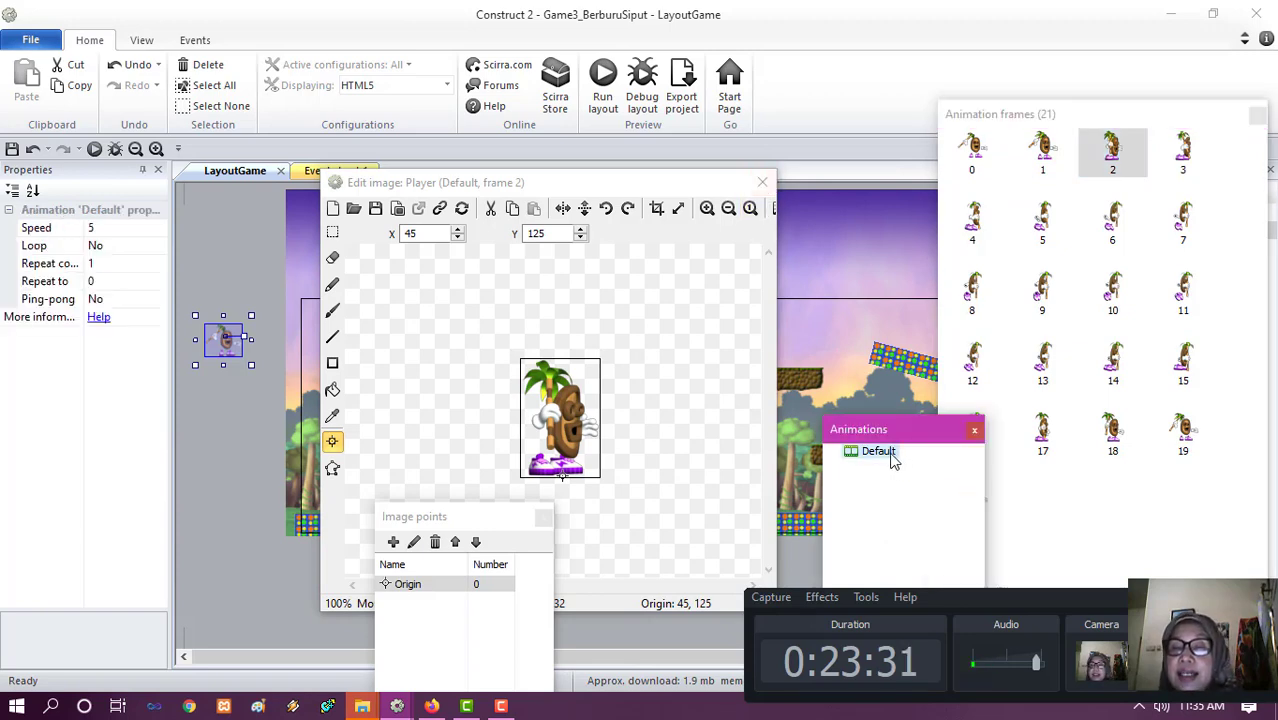
pyautogui.click(880, 451)
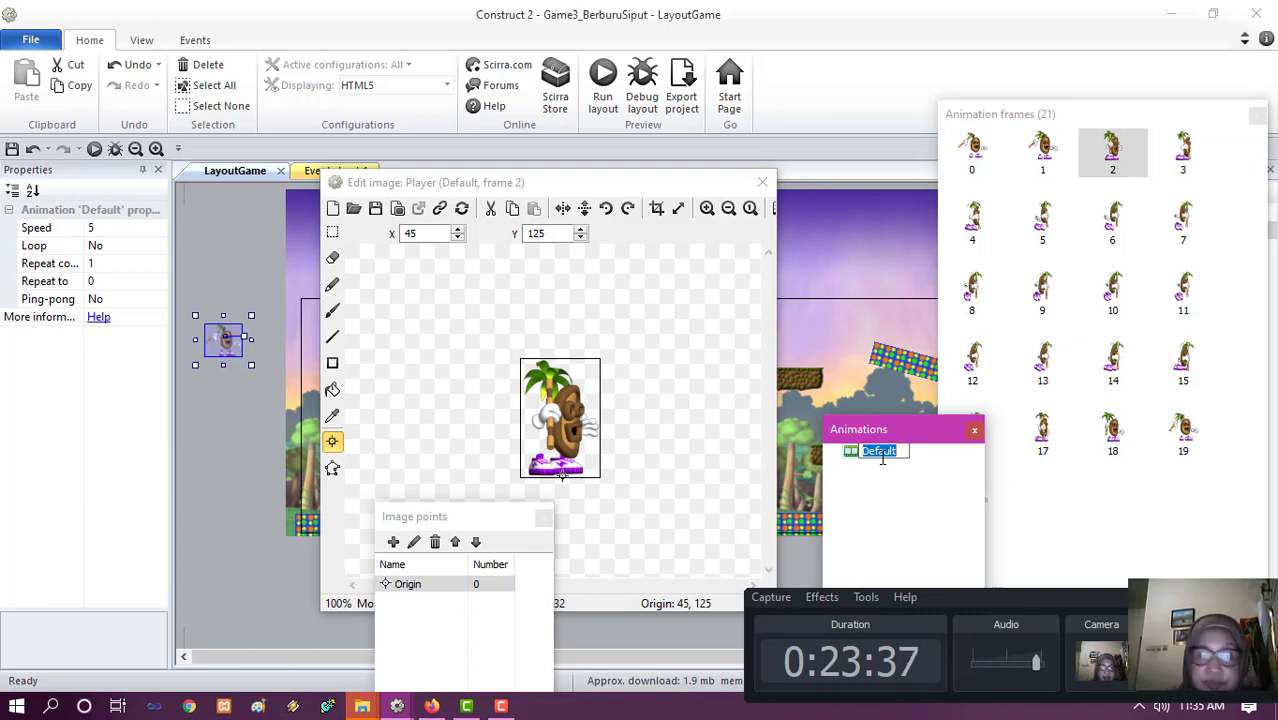
pyautogui.write('diam')
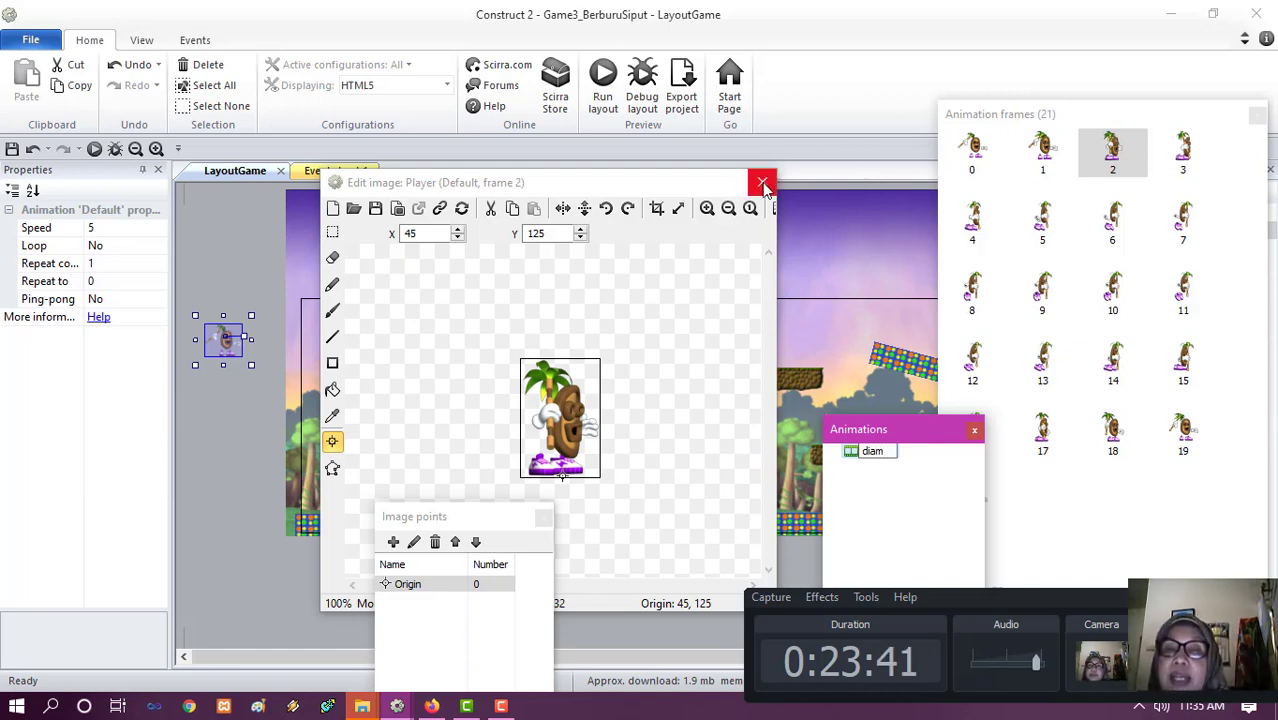
pyautogui.click(875, 476)
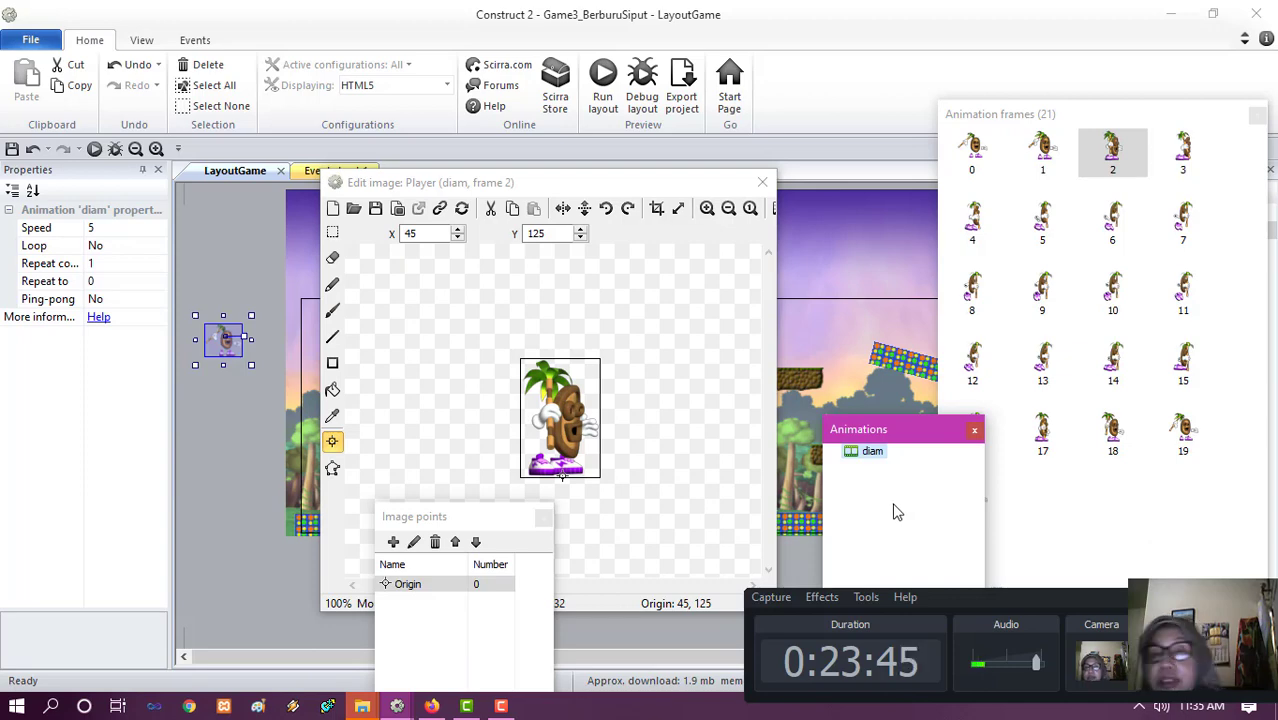
pyautogui.click(762, 185)
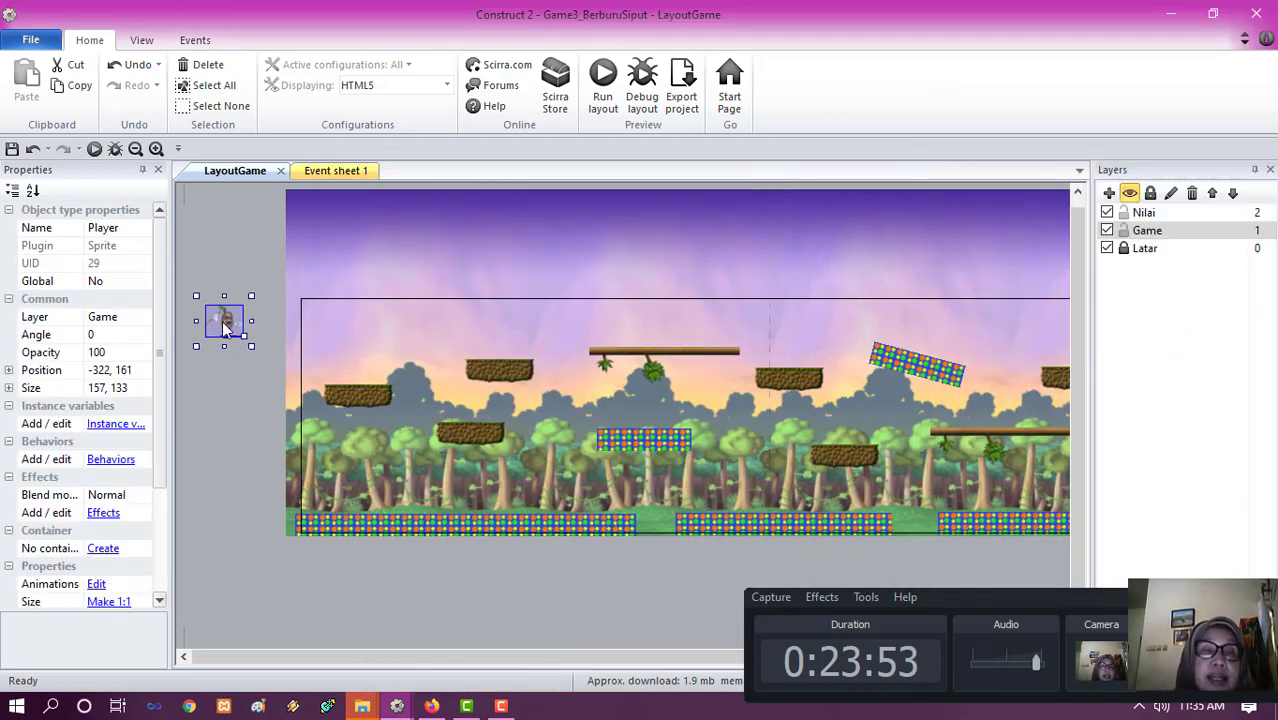
# - Place the Player sprite on the leftmost floating soil platform at about 206, 369 and add the Scroll To behavior to it
pyautogui.moveTo(226, 327); pyautogui.dragTo(349, 375)
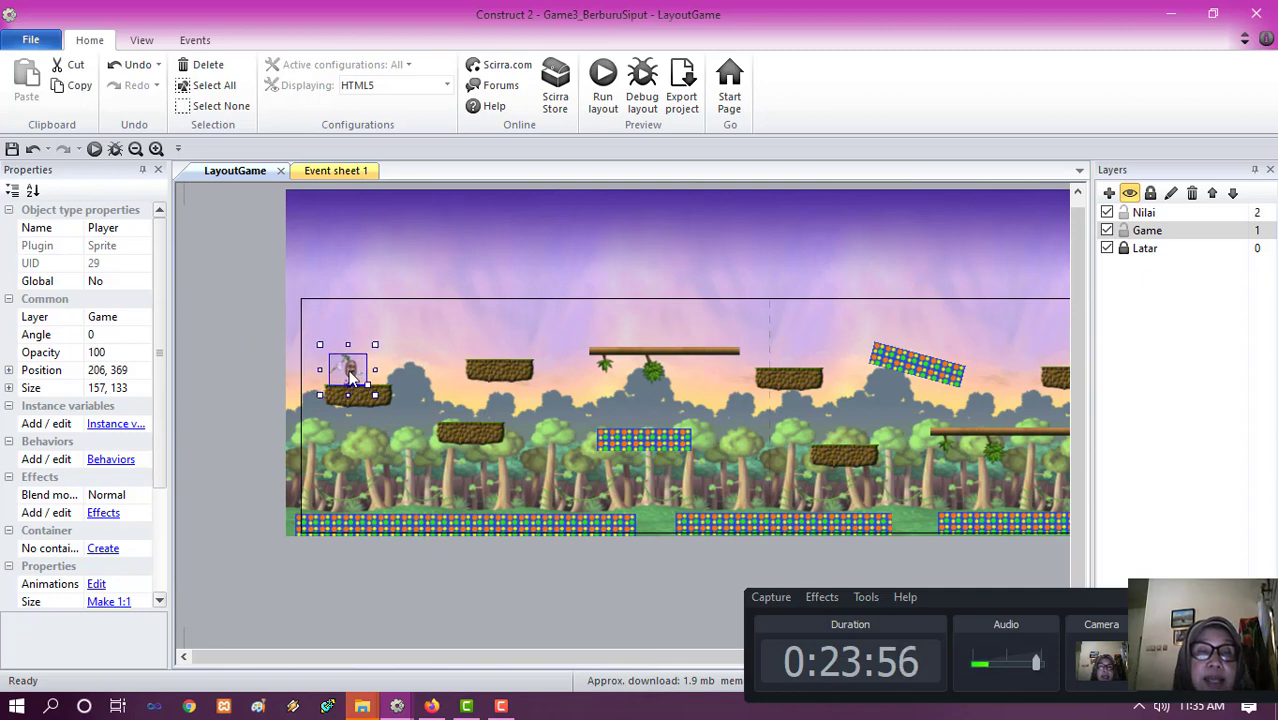
pyautogui.click(111, 460)
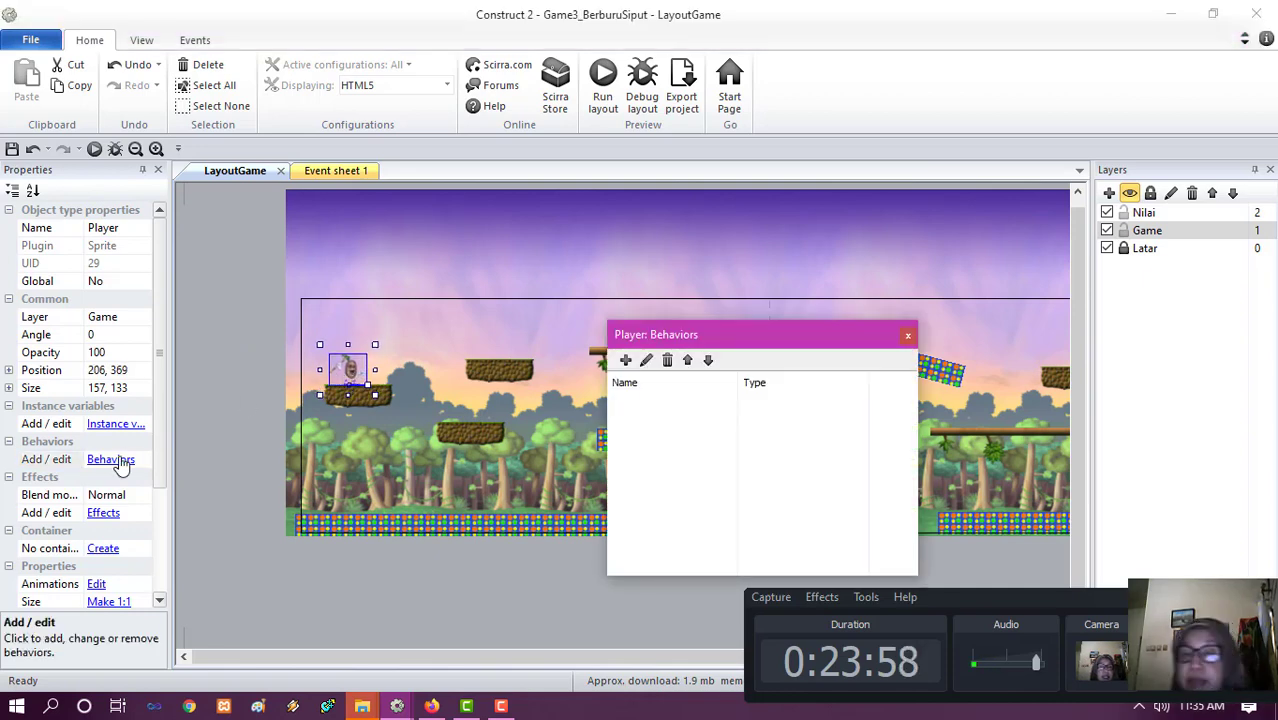
pyautogui.click(625, 360)
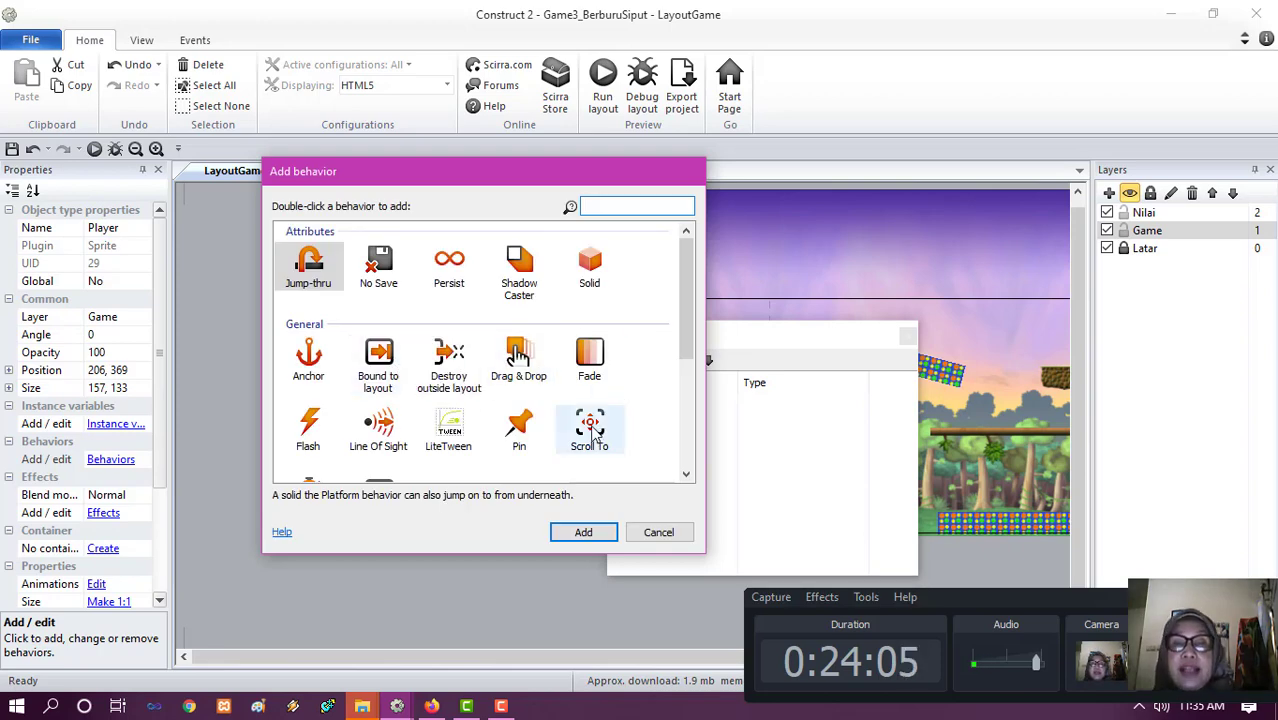
pyautogui.click(594, 427)
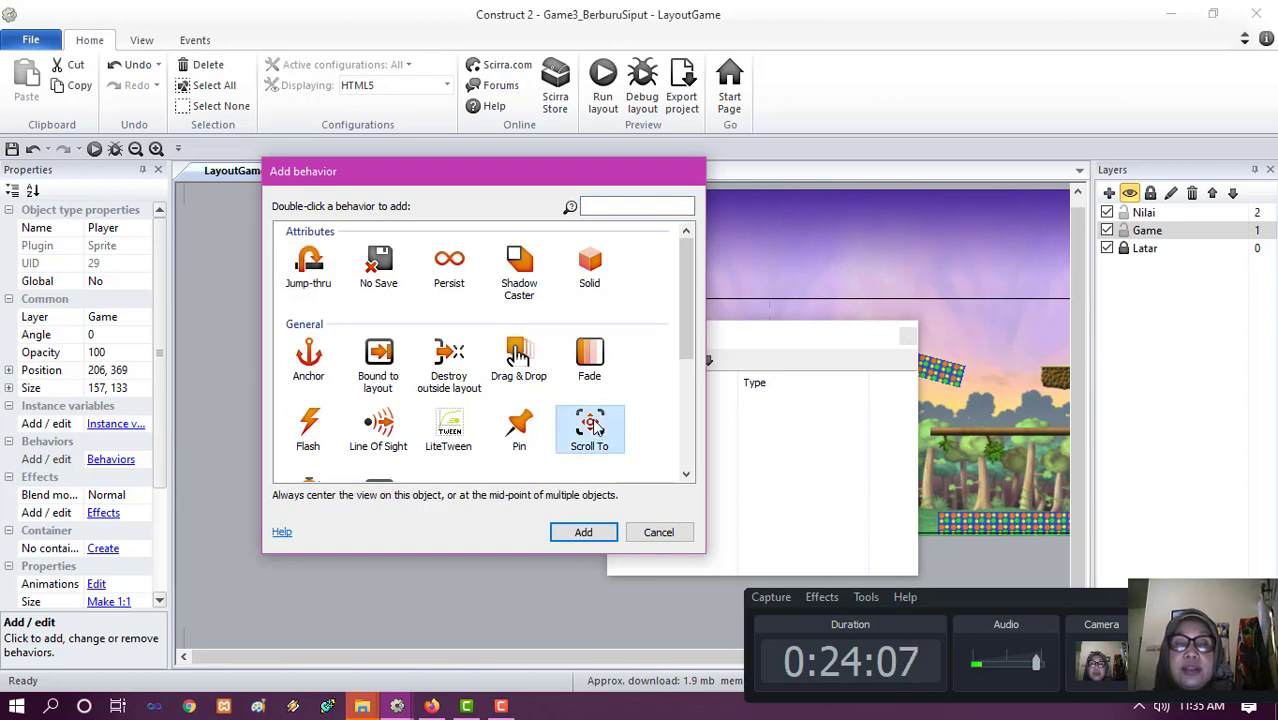
pyautogui.click(583, 532)
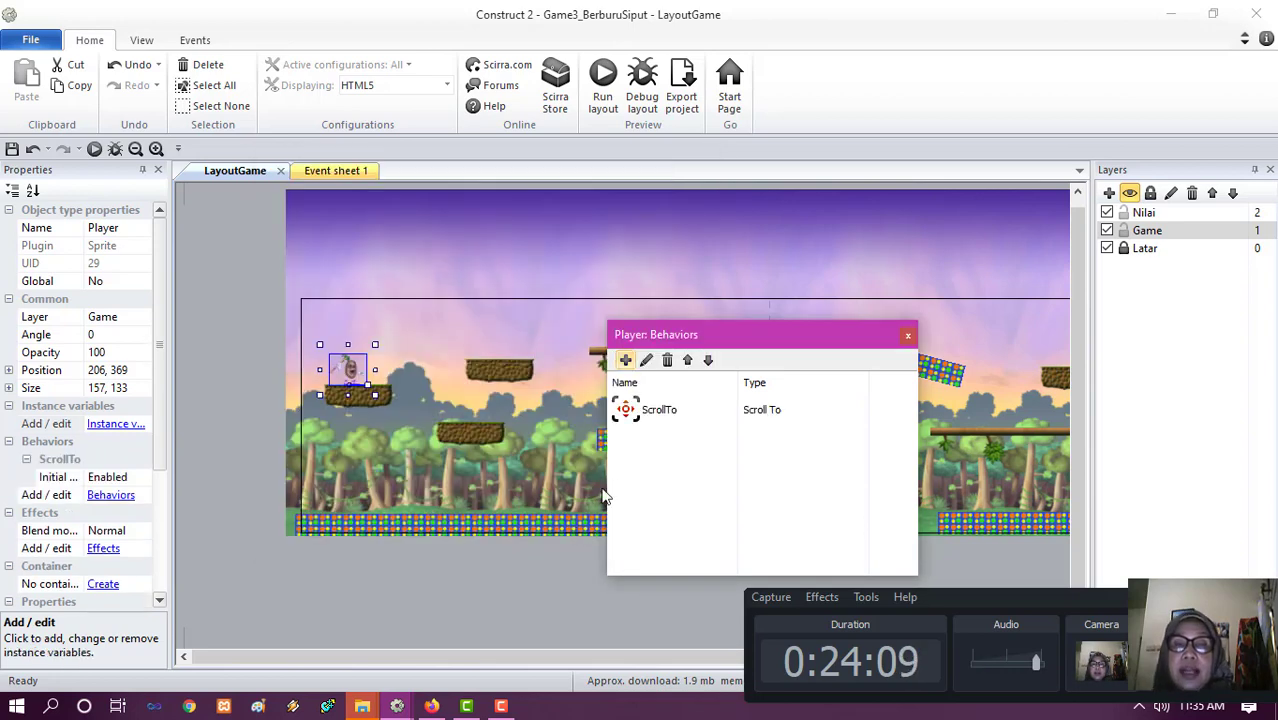
# - Add the Platform movement behavior to the Player sprite
pyautogui.click(626, 364)
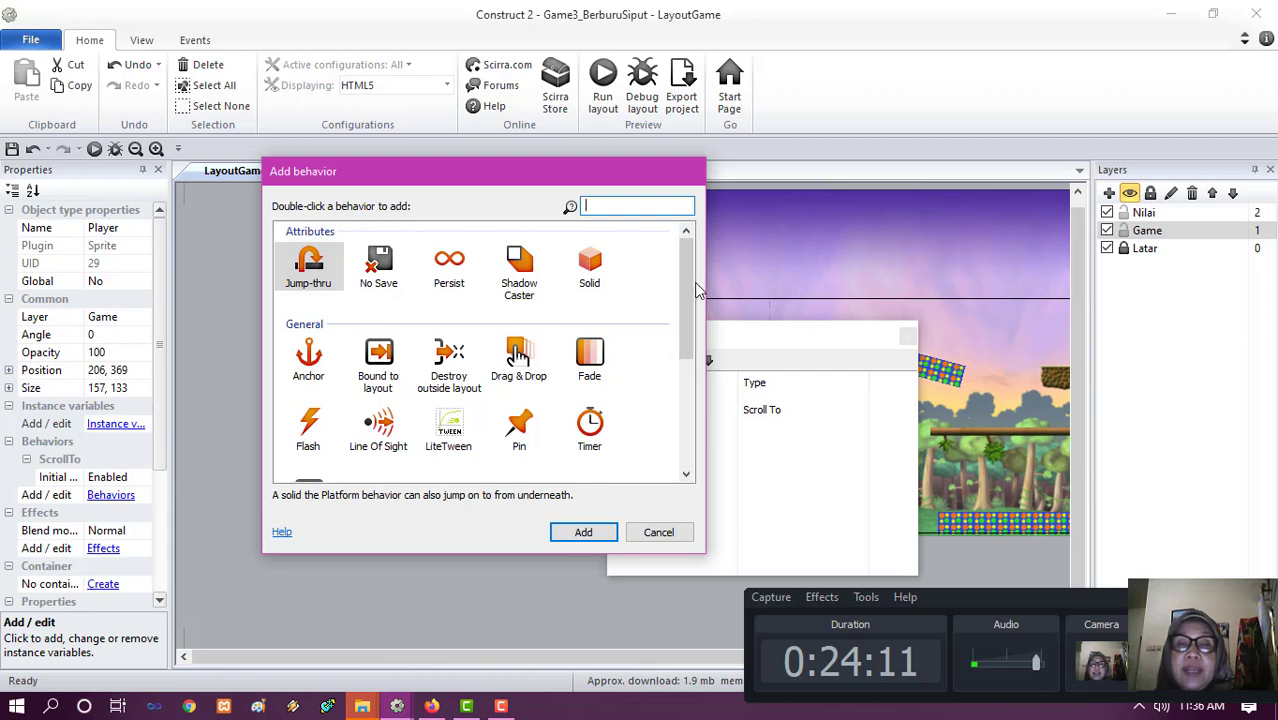
pyautogui.moveTo(687, 308); pyautogui.dragTo(683, 388)
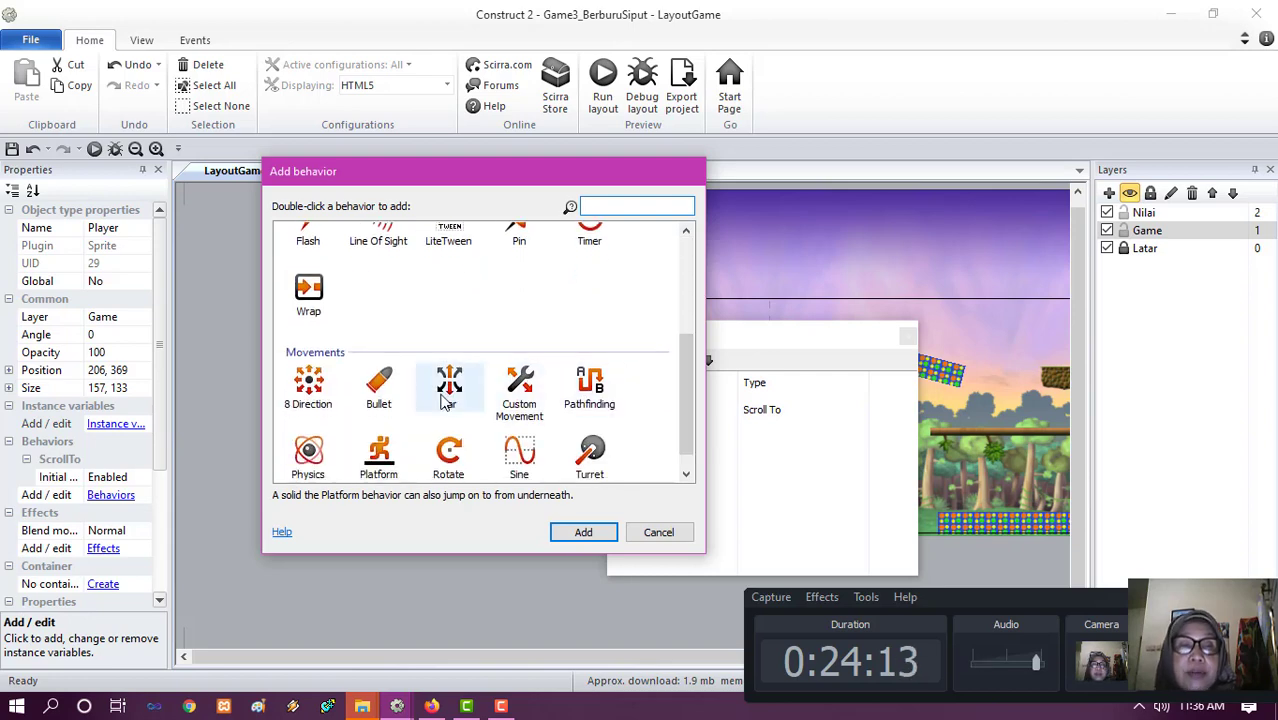
pyautogui.click(378, 455)
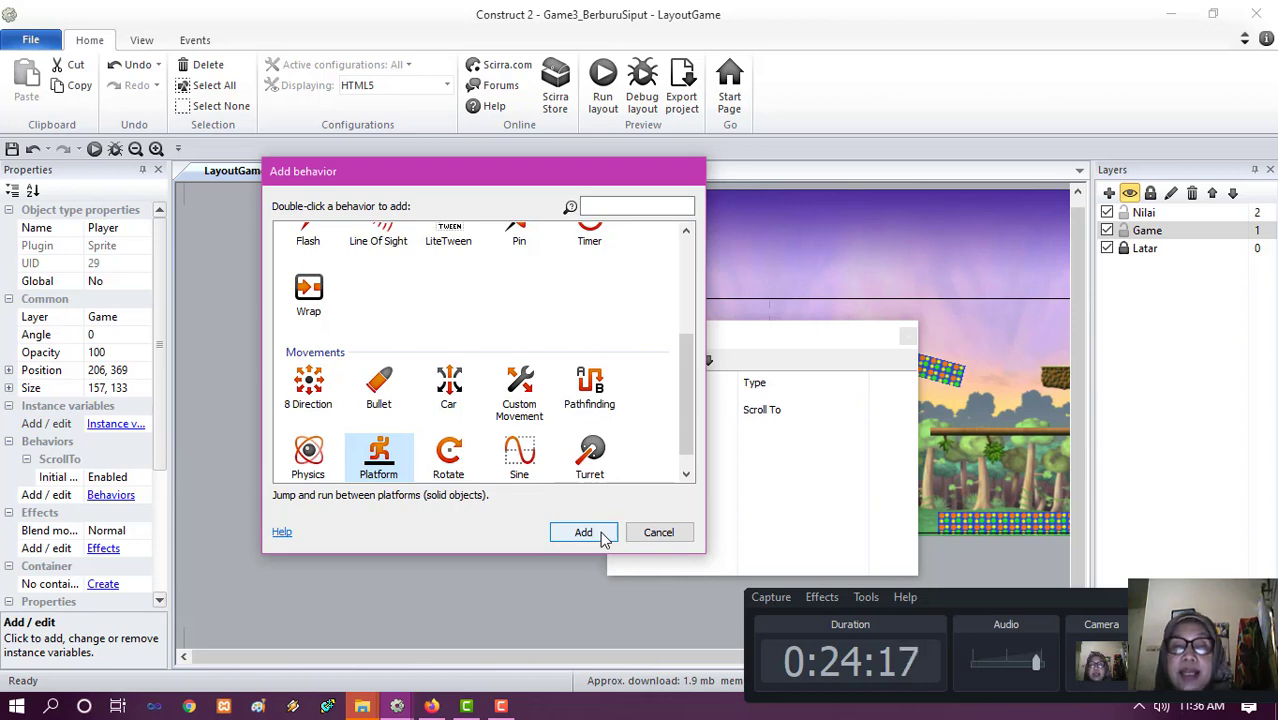
pyautogui.click(584, 532)
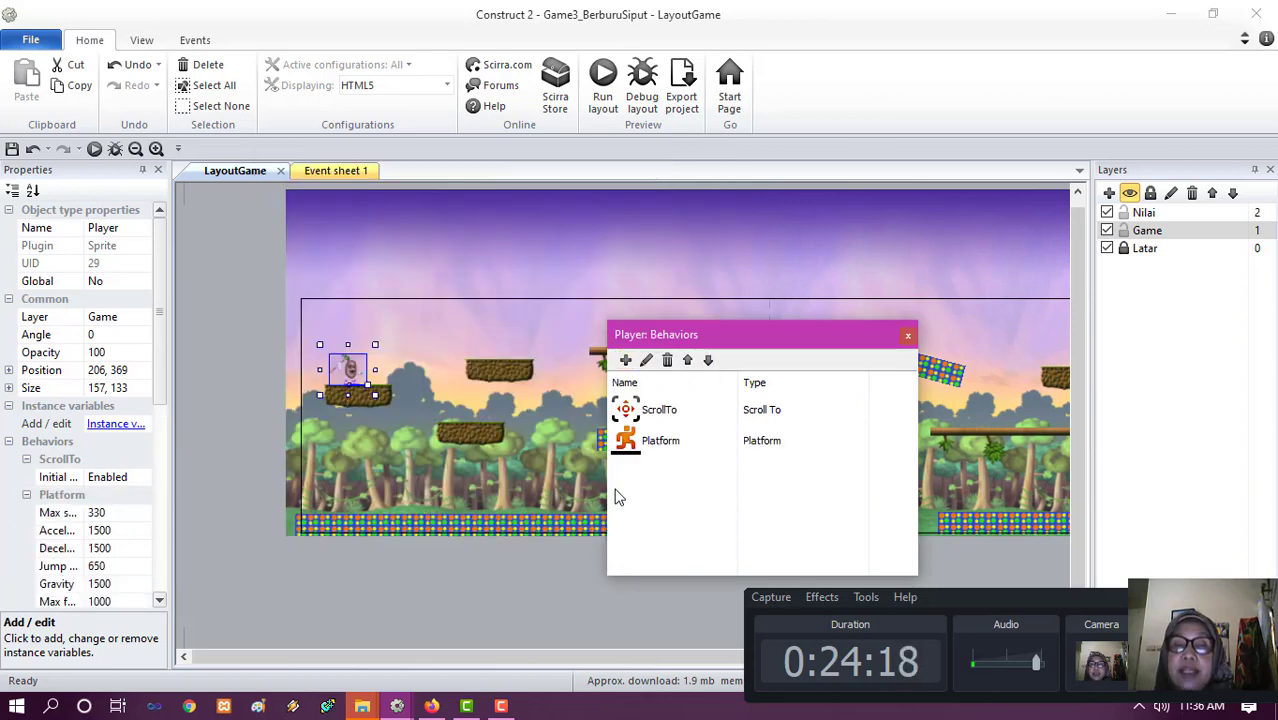
# - Add the Bound to layout behavior to the Player sprite and close its behaviors list
pyautogui.click(625, 360)
pyautogui.click(378, 362)
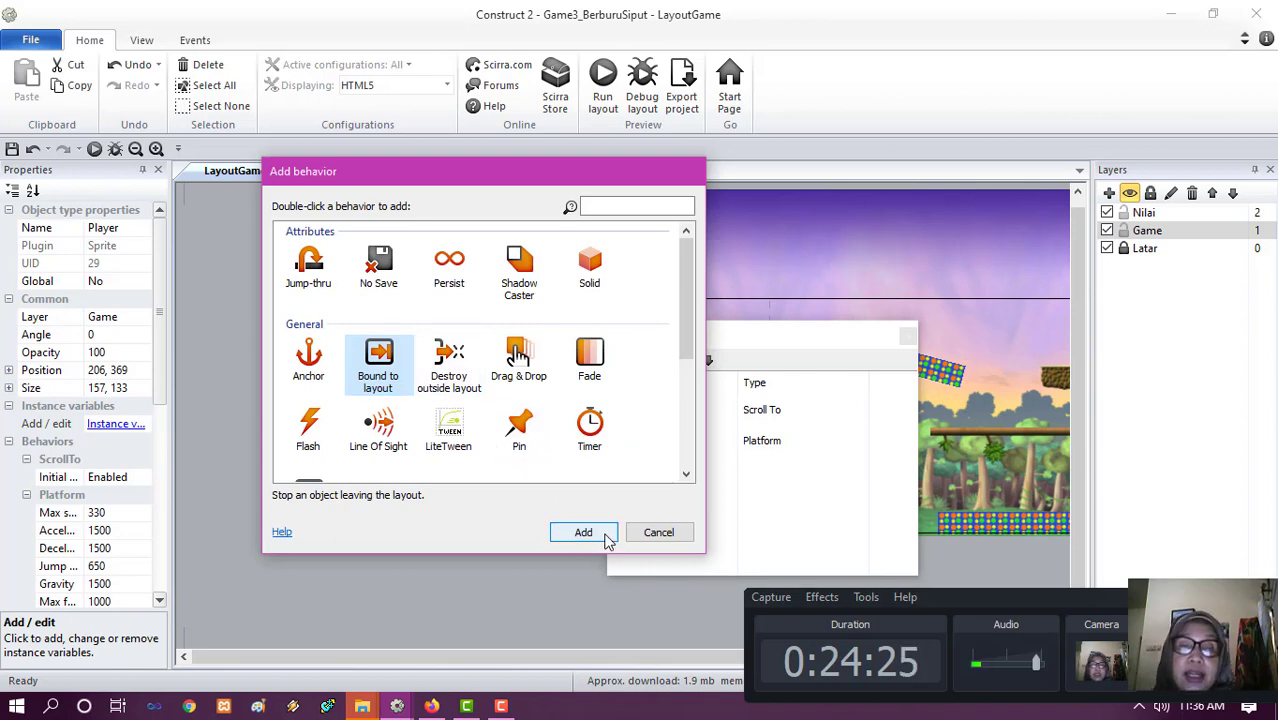
pyautogui.click(605, 537)
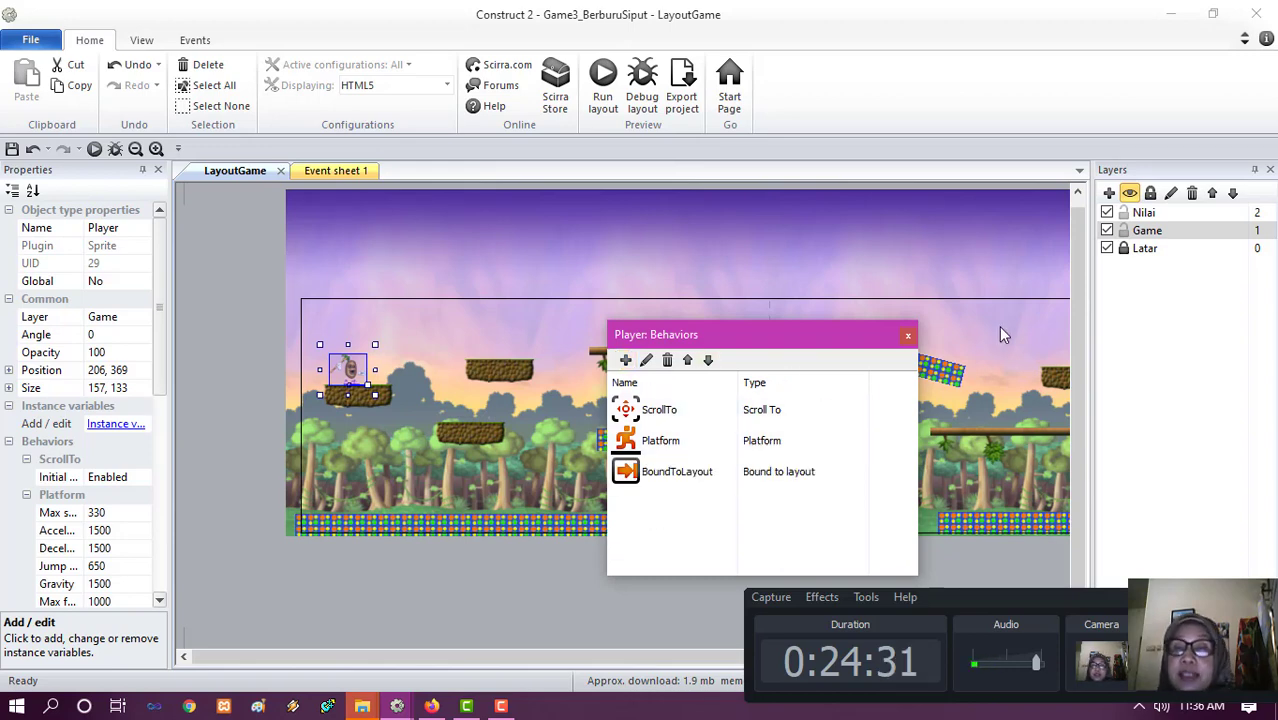
pyautogui.click(908, 335)
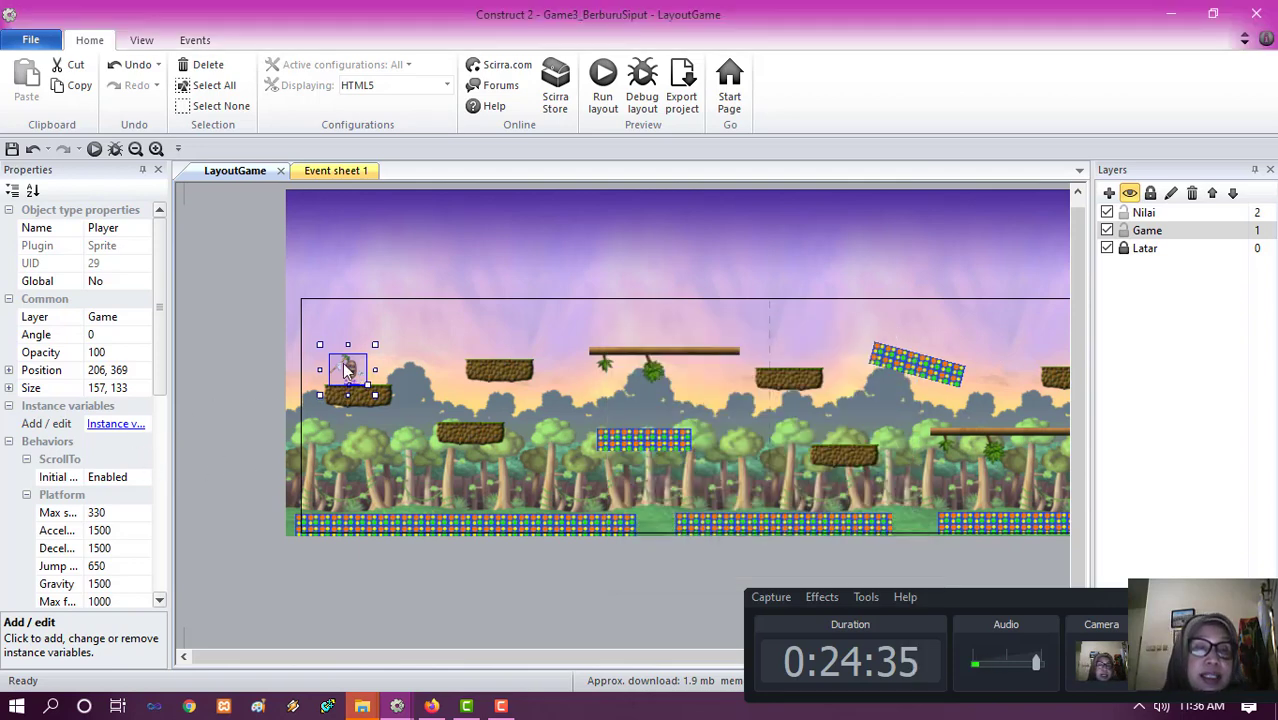
pyautogui.moveTo(165, 339); pyautogui.dragTo(163, 456)
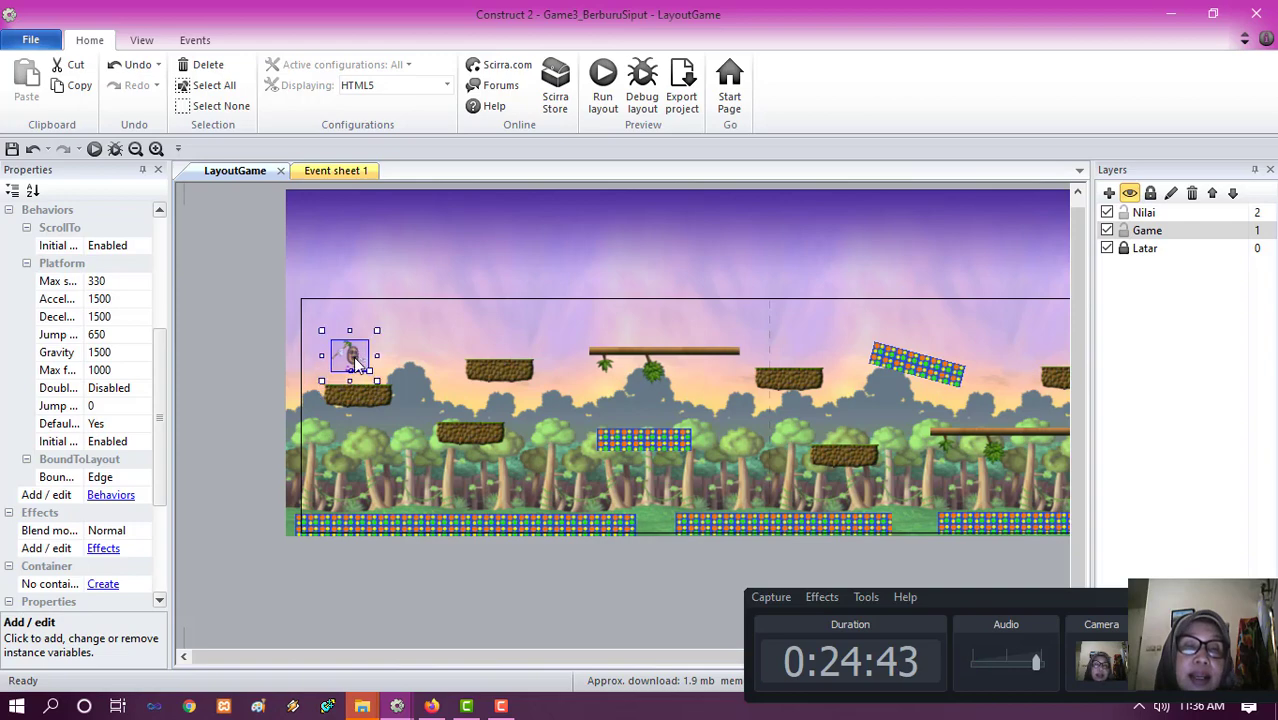
# - Adjust the Player sprite's position slightly so its feet rest on the leftmost floating soil platform, and save the project
pyautogui.click(155, 150)
pyautogui.moveTo(476, 658); pyautogui.dragTo(379, 650)
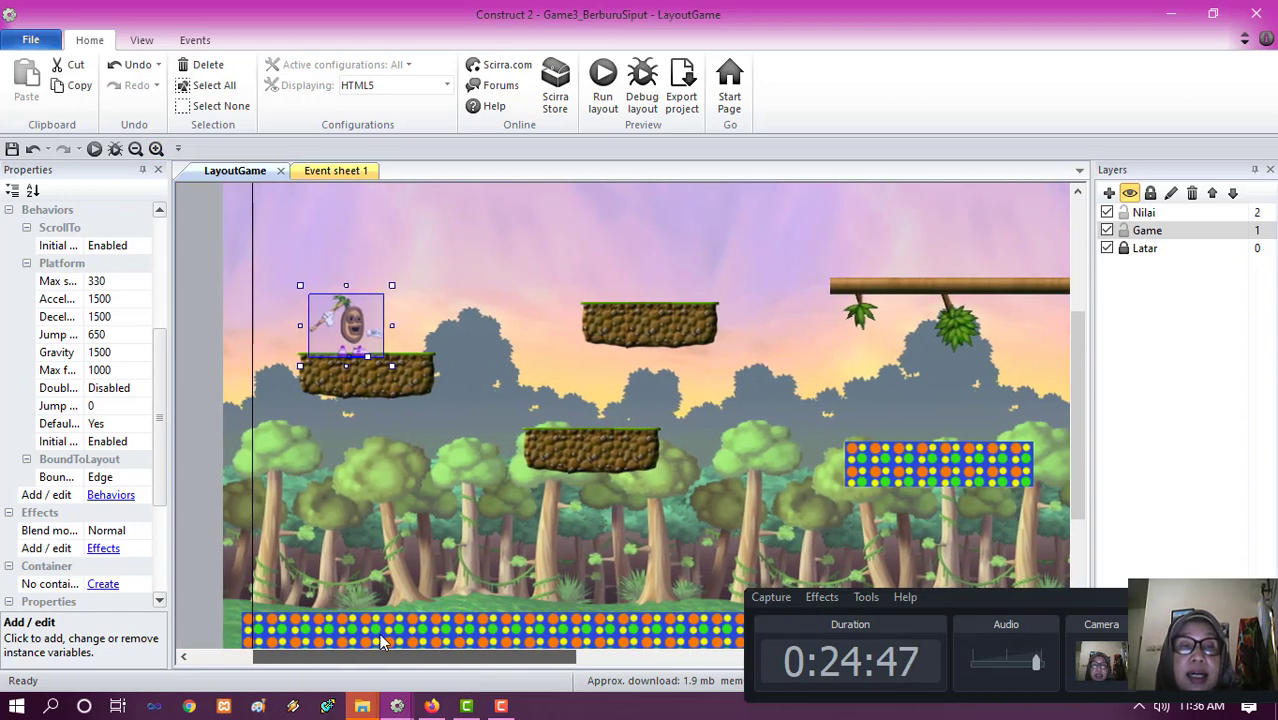
pyautogui.moveTo(350, 322); pyautogui.dragTo(357, 320)
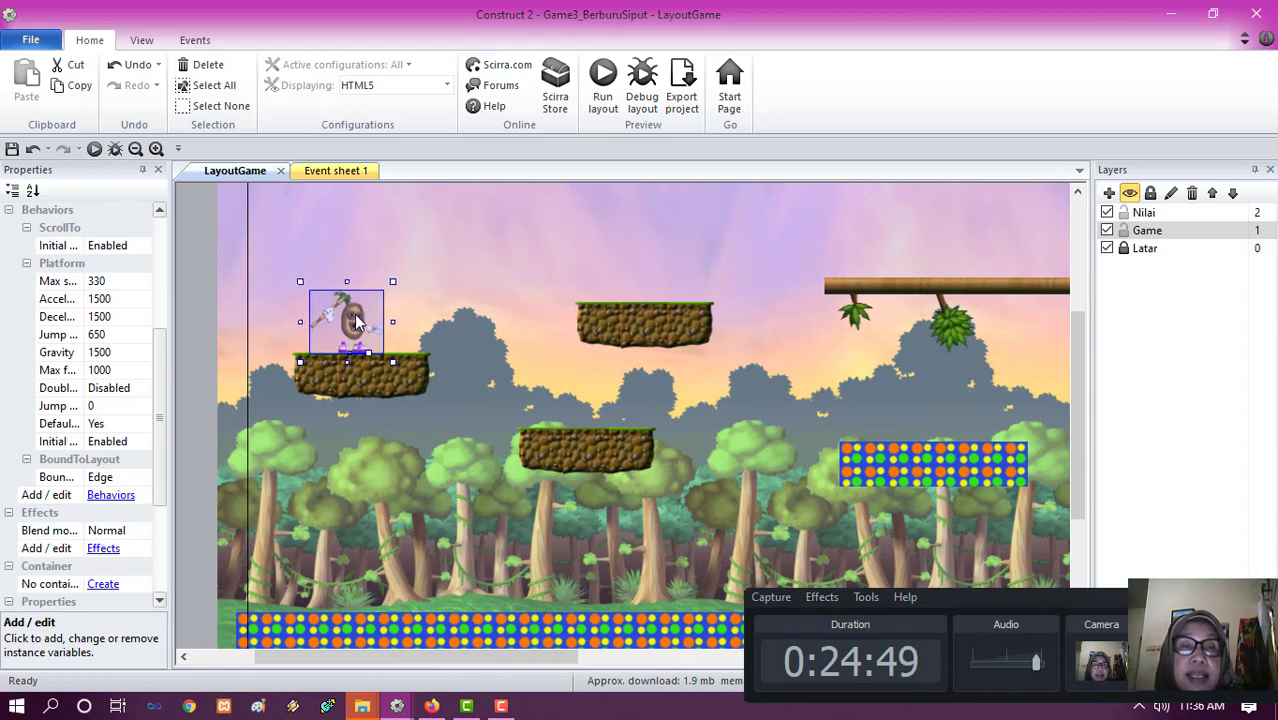
pyautogui.click(12, 149)
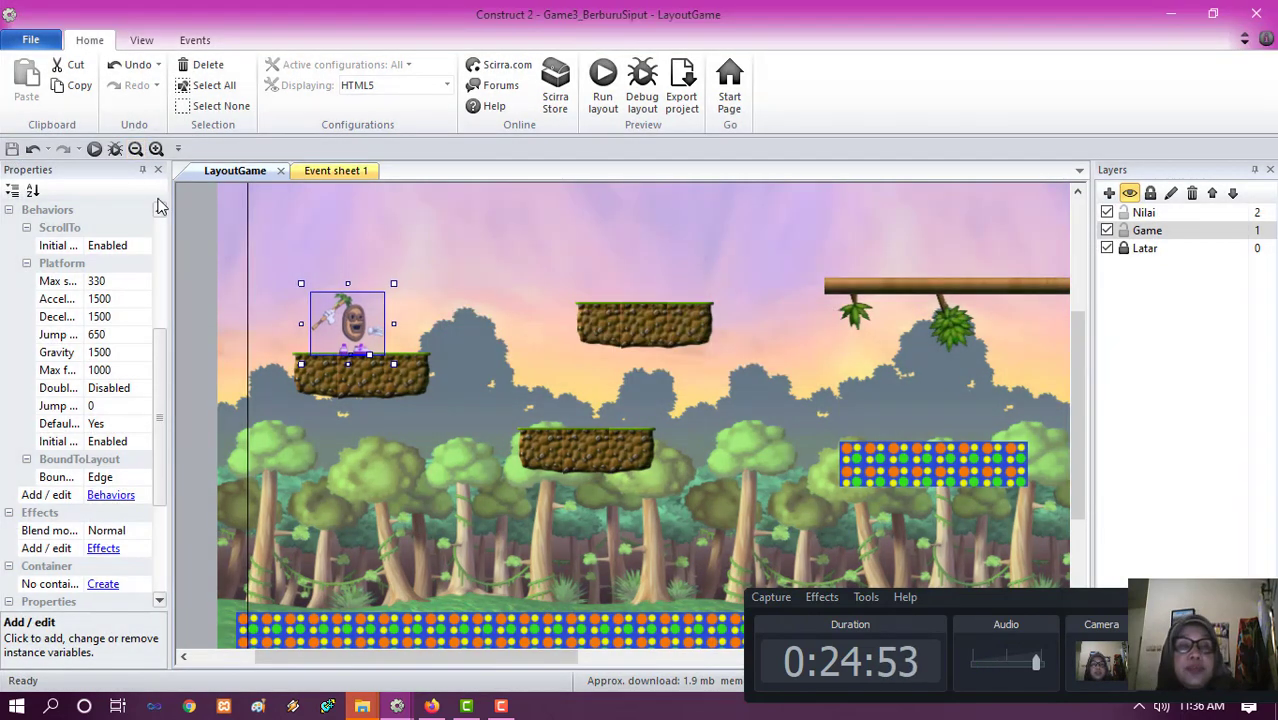
# - Insert a new Sprite object named Siput in the empty area just outside the layout's left edge
pyautogui.click(205, 265)
pyautogui.doubleClick(205, 265)
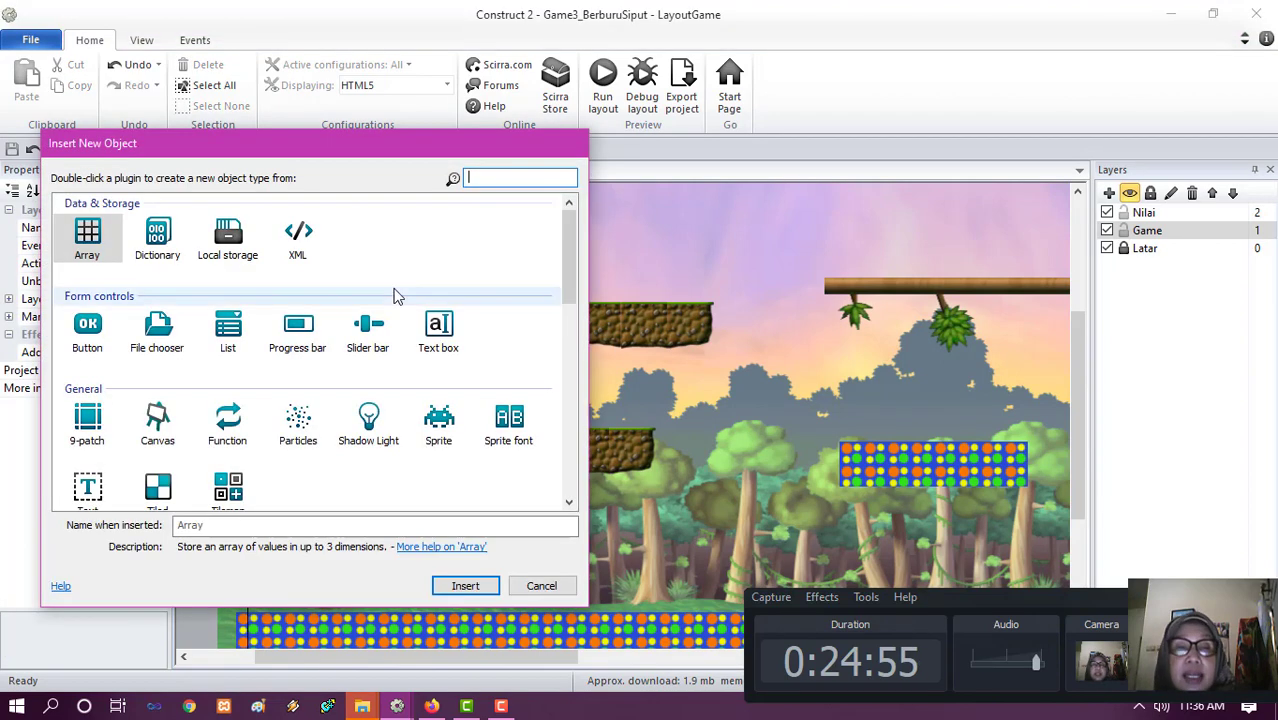
pyautogui.click(438, 425)
pyautogui.click(407, 524)
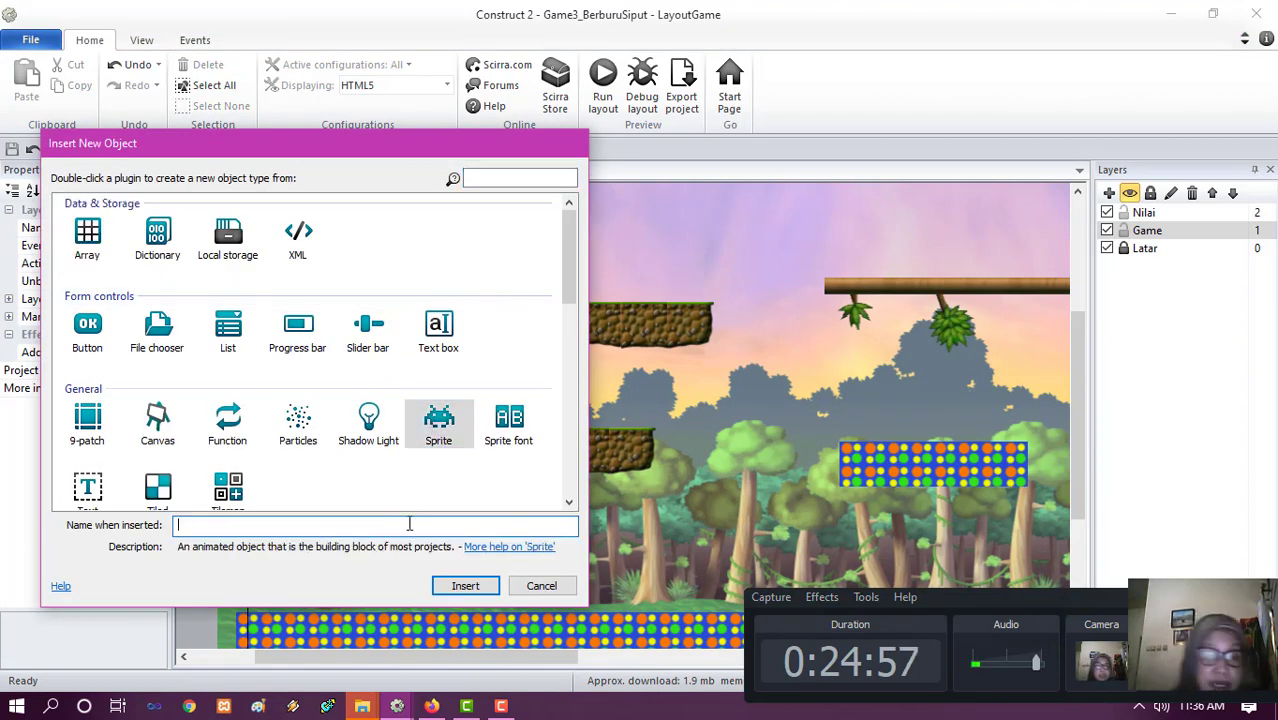
pyautogui.write('Si')
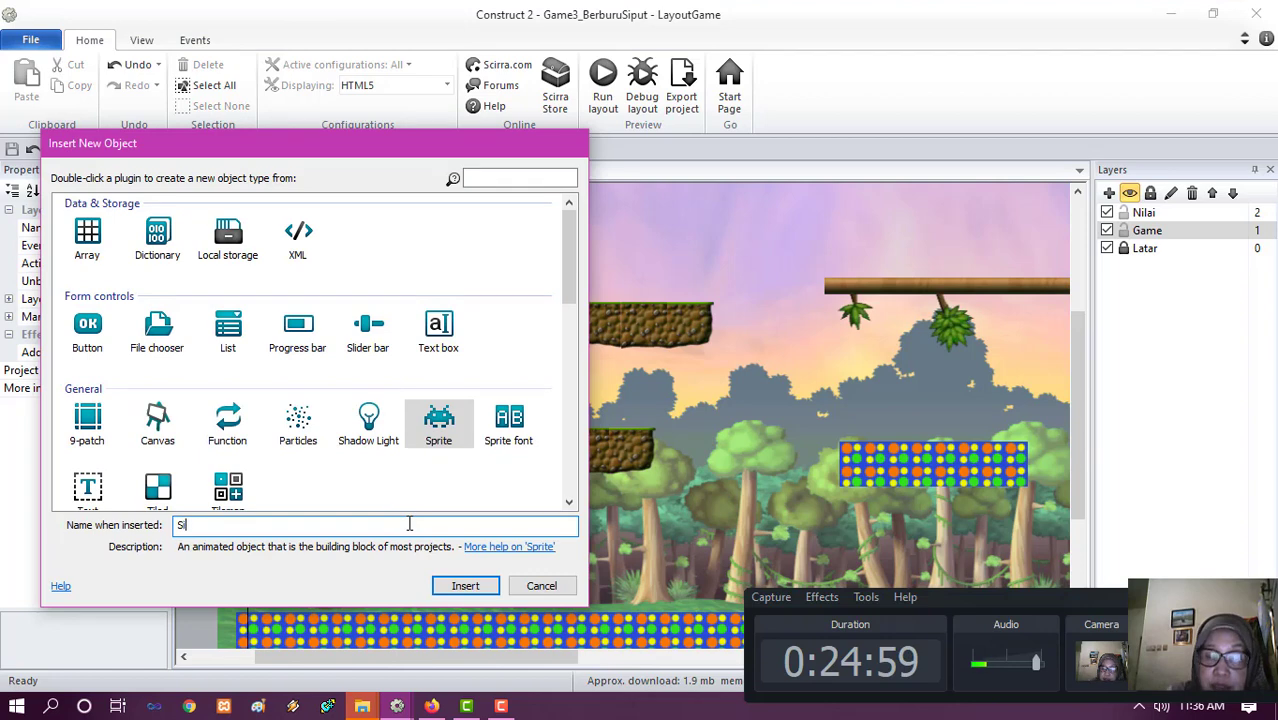
pyautogui.write('put')
pyautogui.press('Return')
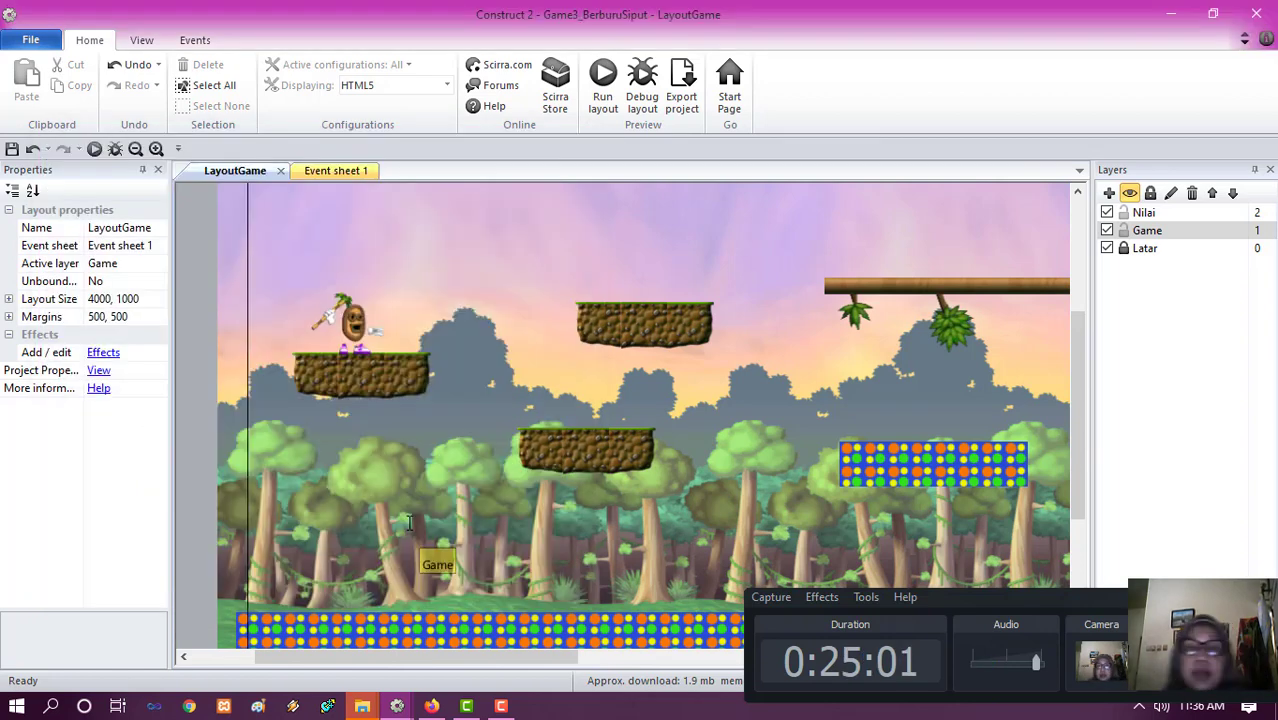
pyautogui.click(196, 280)
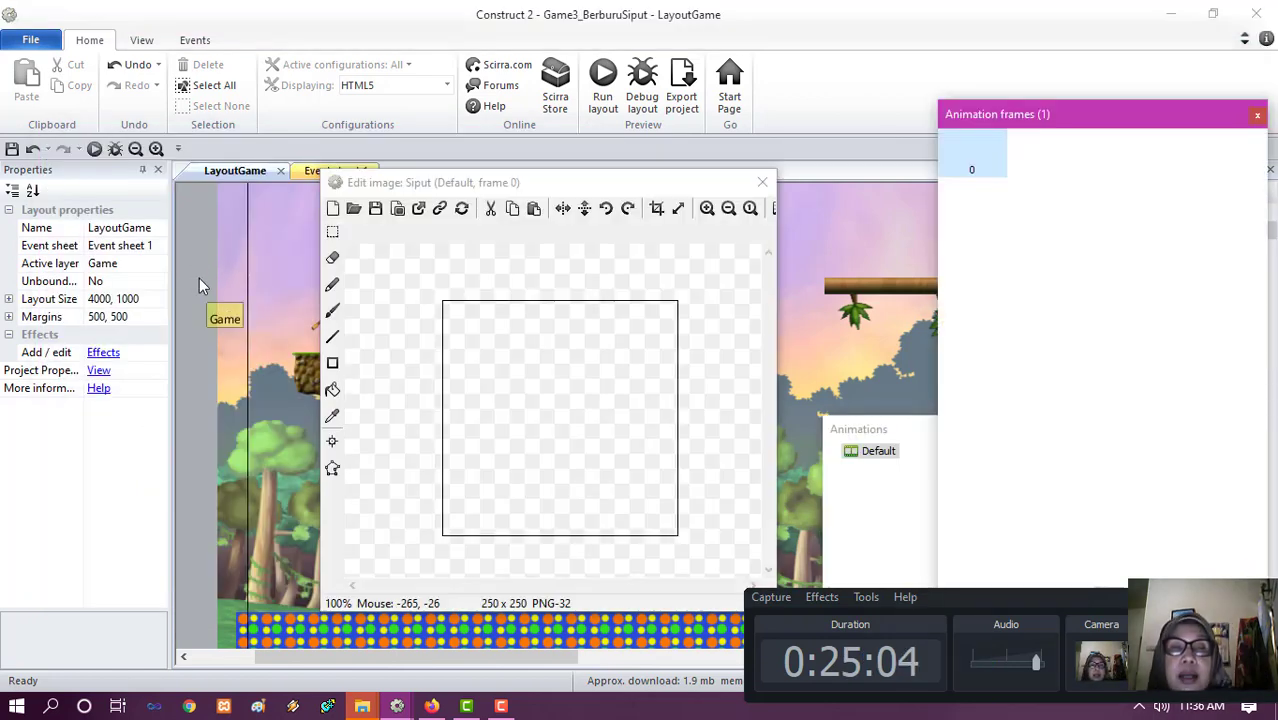
# - Import the frames sn0000.png through sn0016.png from the platformer_mario Snail folder into Siput's Default animation
pyautogui.rightClick(1004, 261)
pyautogui.moveTo(1040, 333)
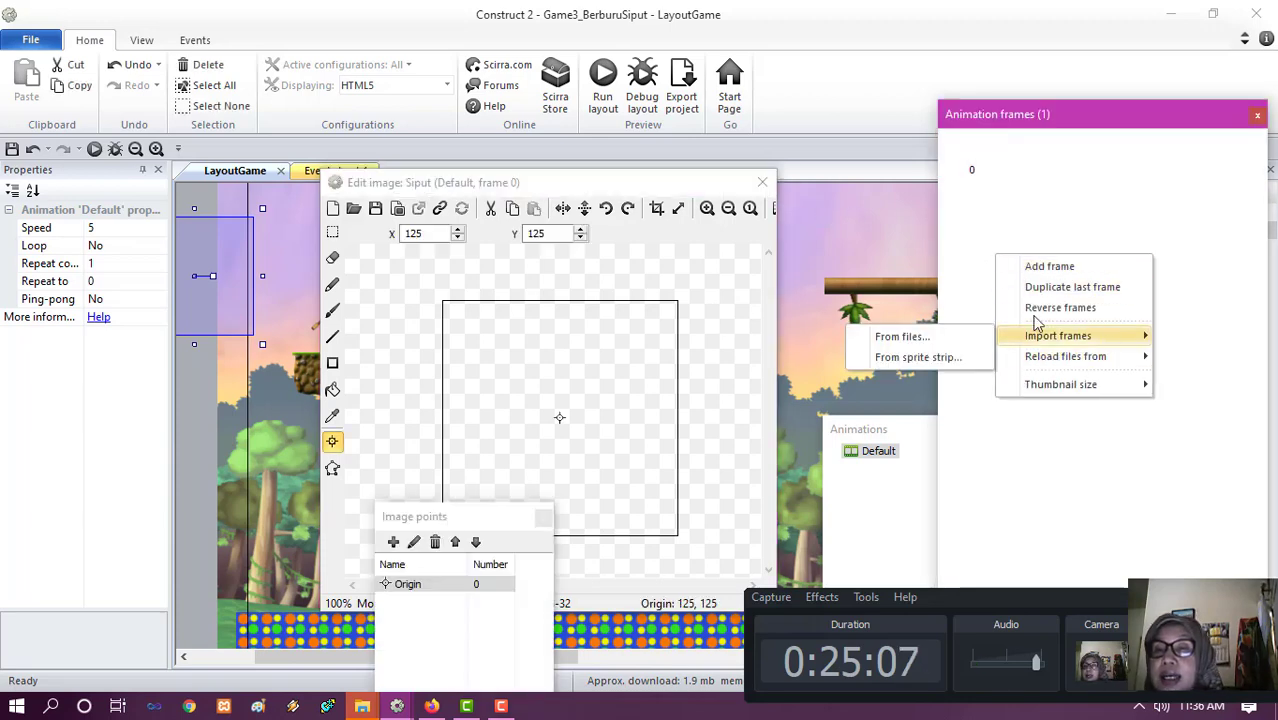
pyautogui.click(905, 338)
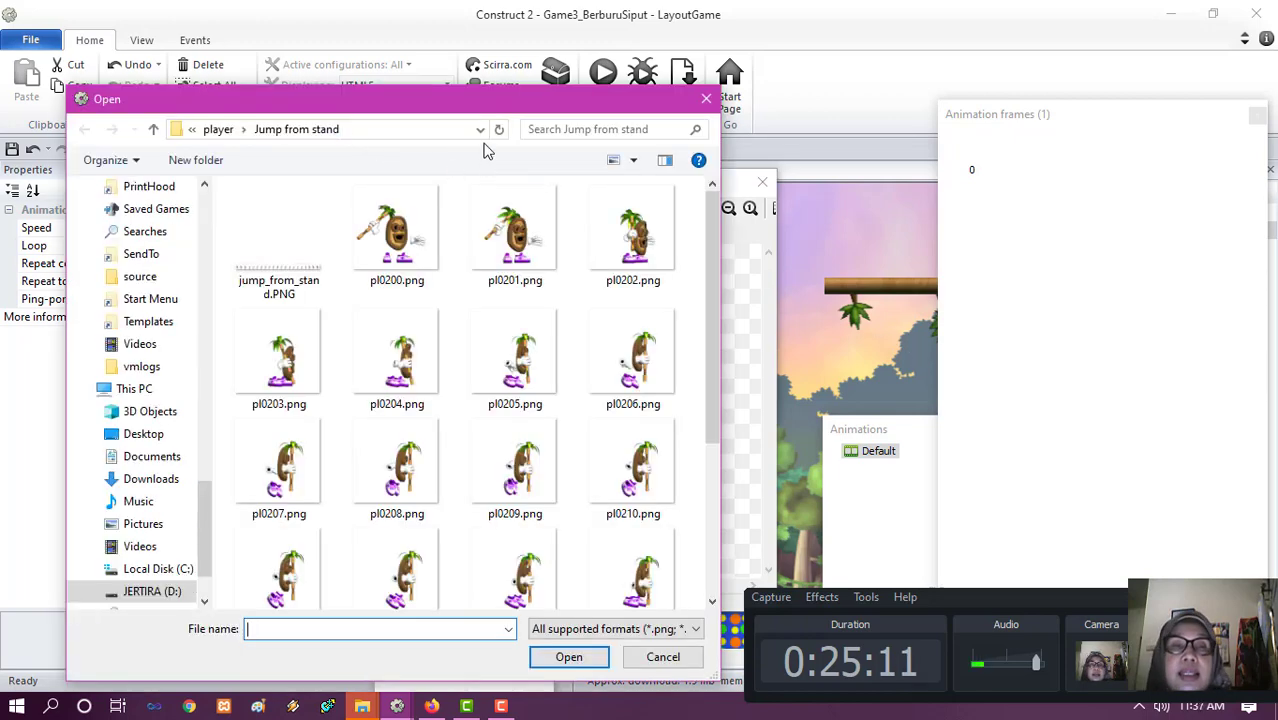
pyautogui.click(214, 130)
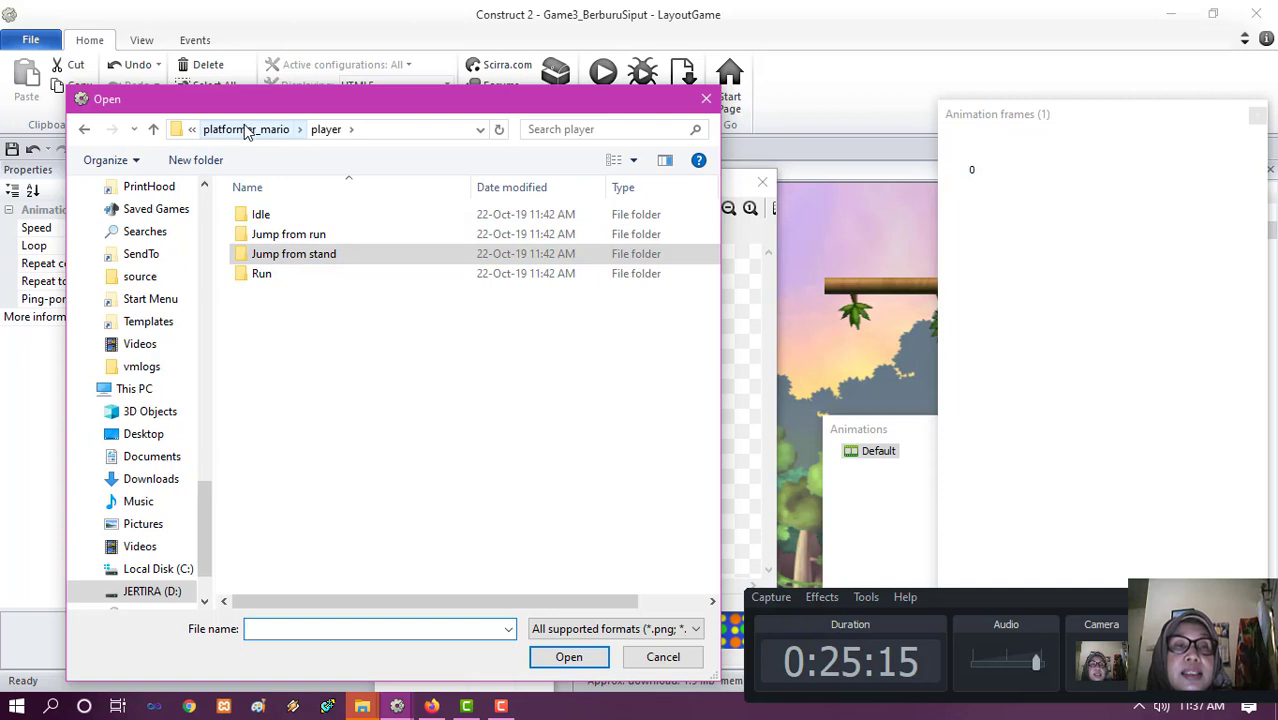
pyautogui.click(246, 130)
pyautogui.click(271, 300)
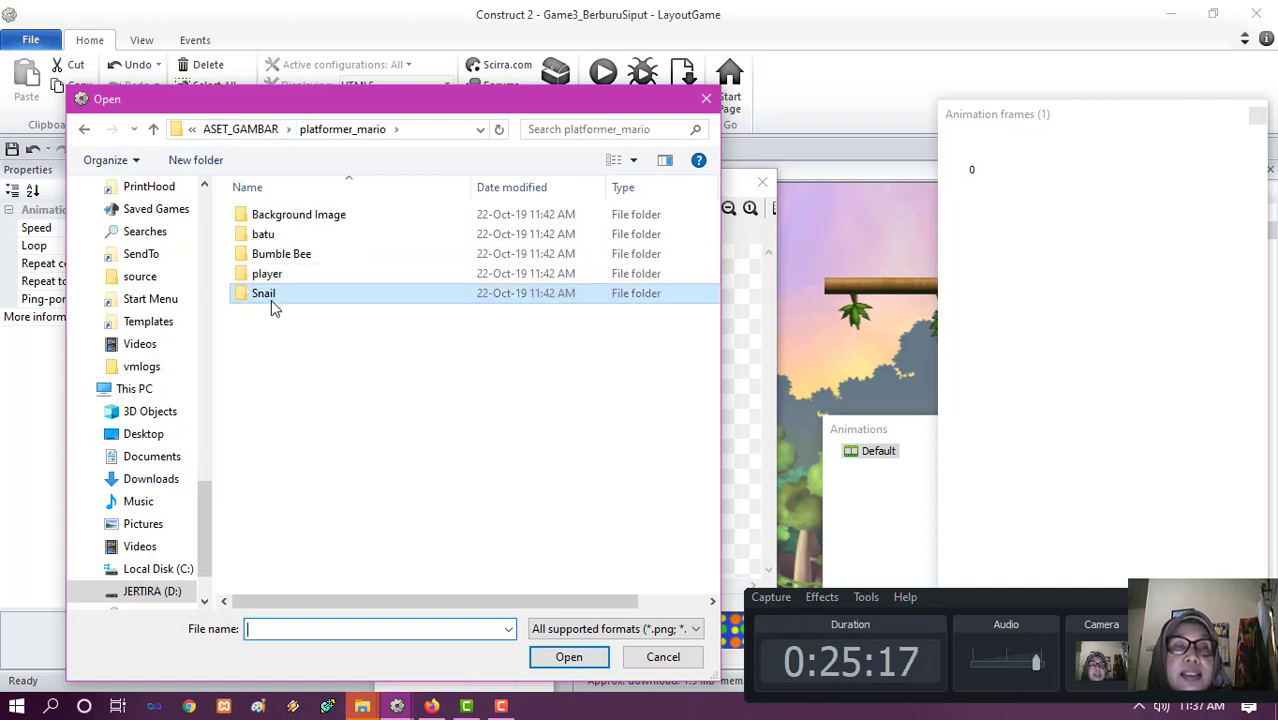
pyautogui.doubleClick(271, 300)
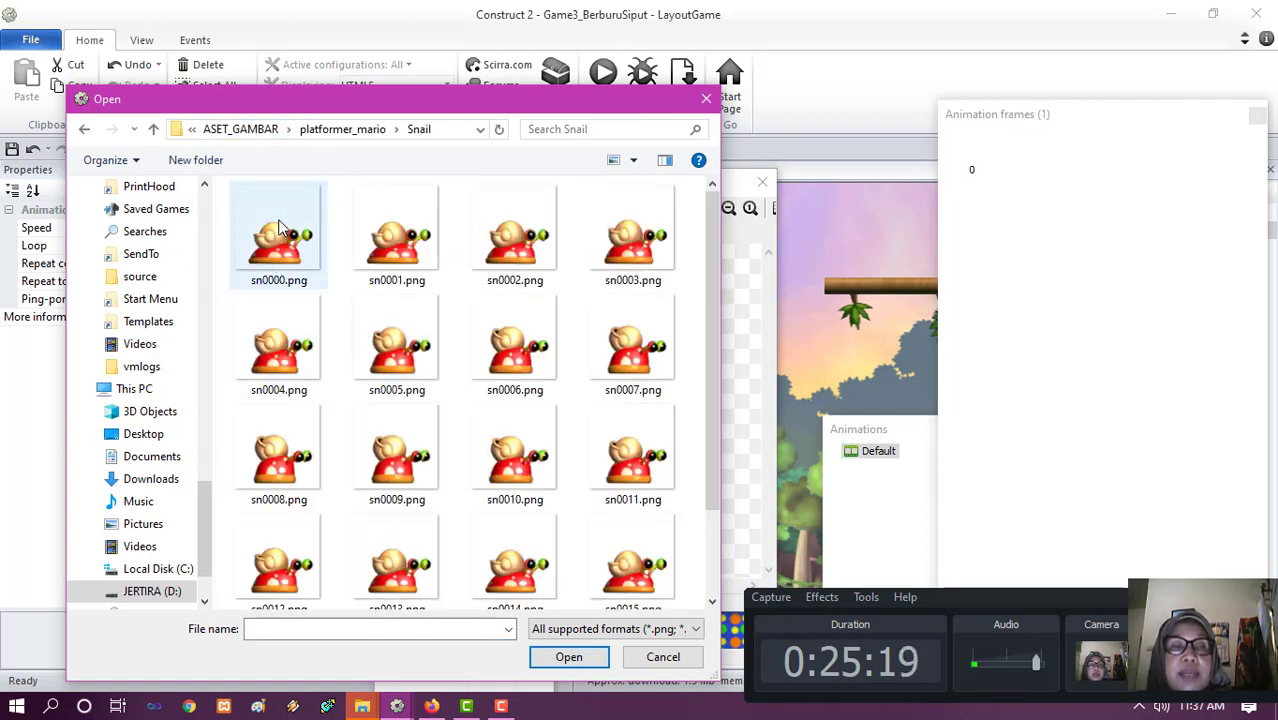
pyautogui.click(281, 229)
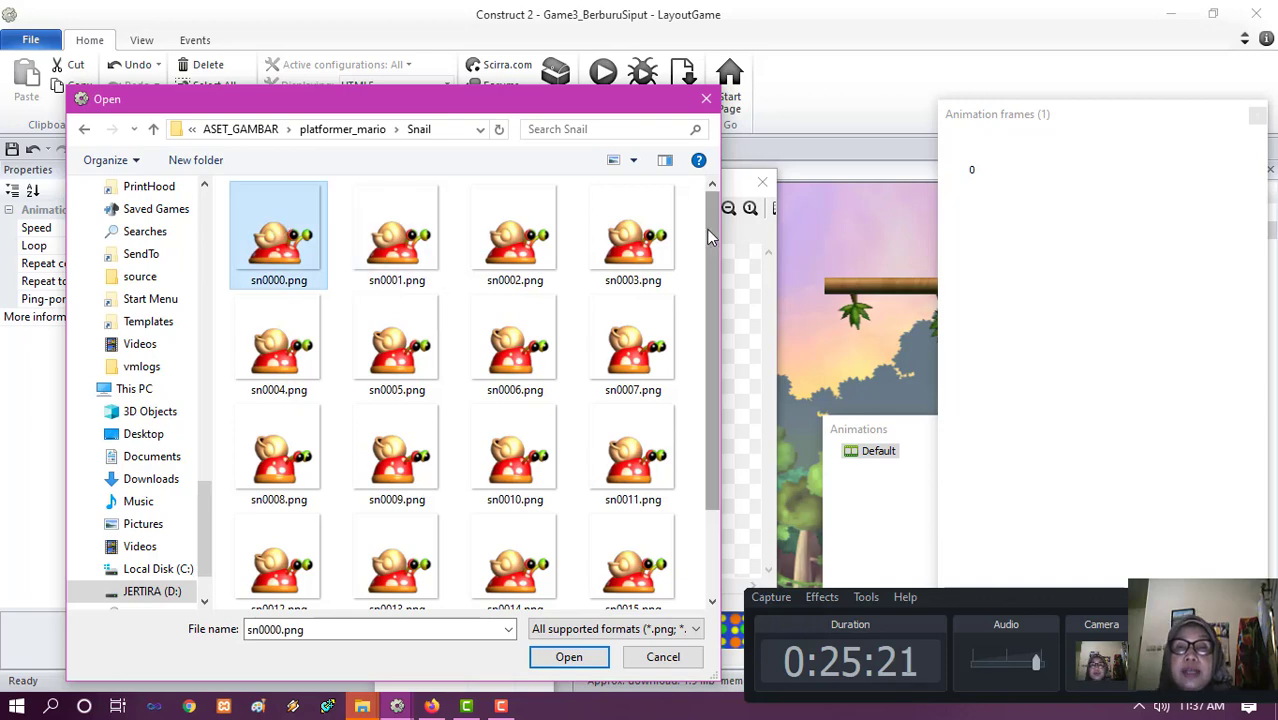
pyautogui.moveTo(708, 236); pyautogui.dragTo(685, 328)
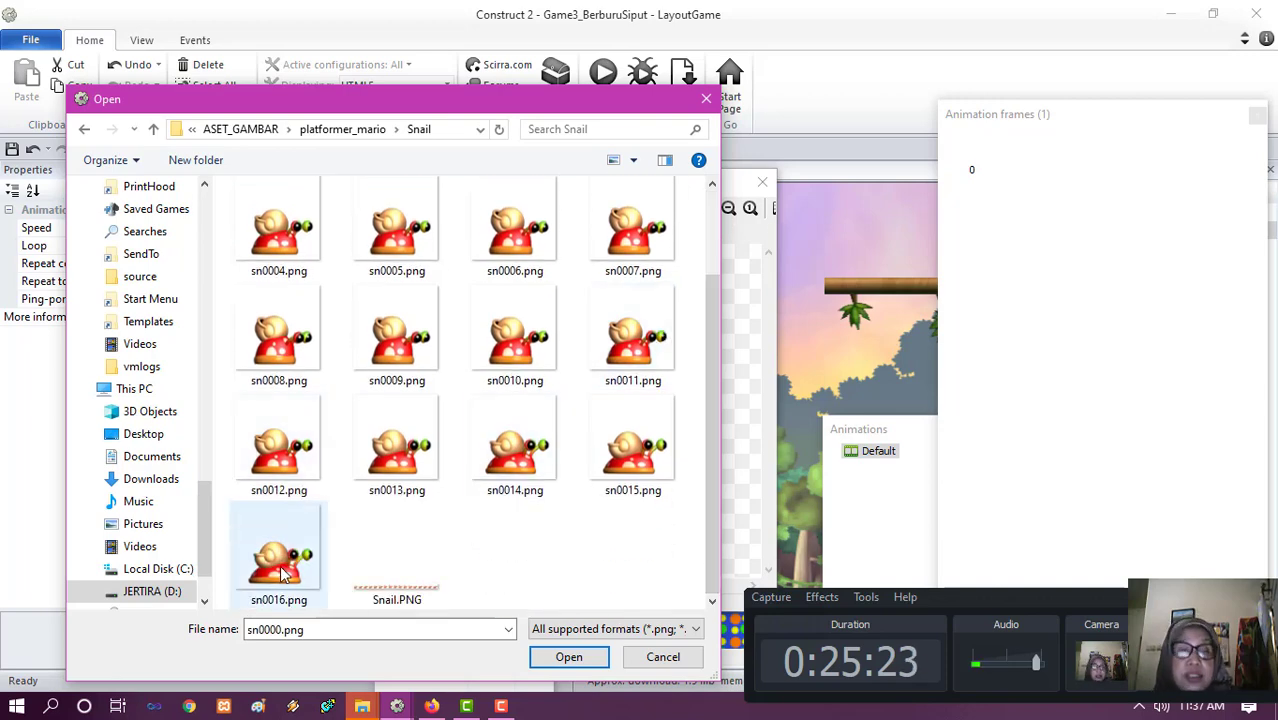
pyautogui.keyDown('shift'); pyautogui.click(281, 572); pyautogui.keyUp('shift')
pyautogui.click(566, 658)
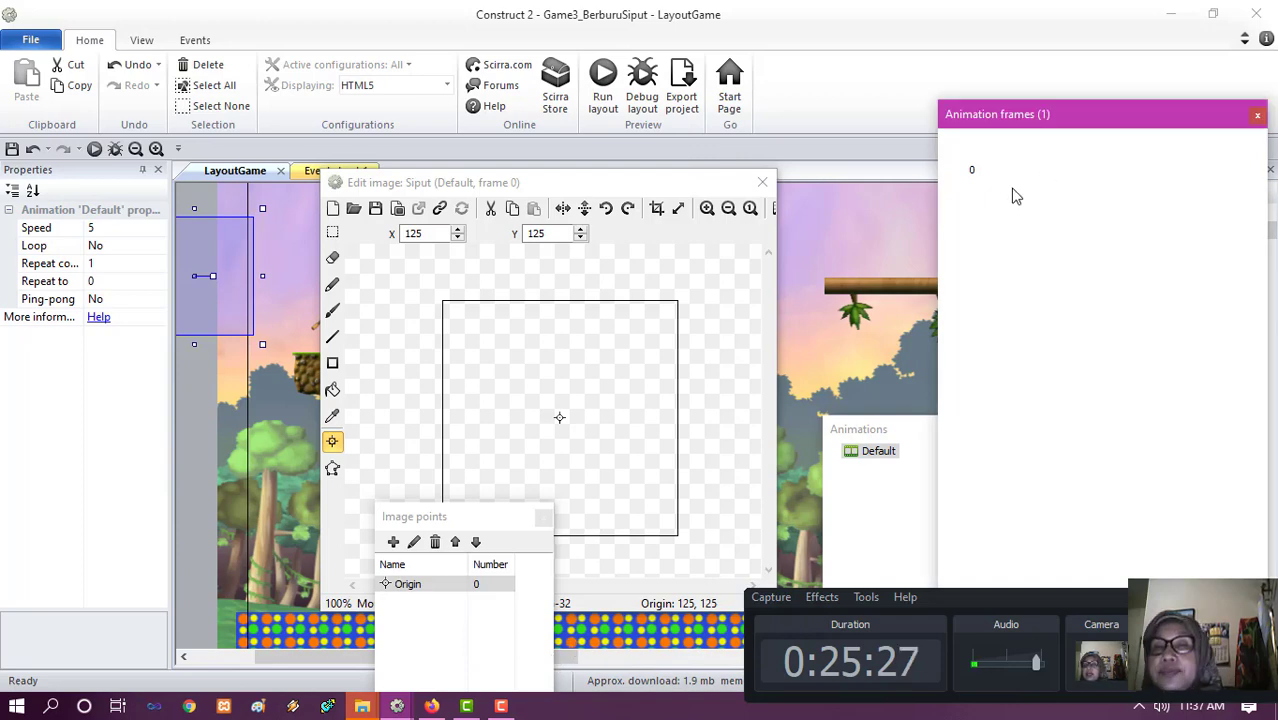
# - Delete the blank frame 0 from Siput's Default animation and crop the transparent edges of all snail frames
pyautogui.click(980, 176)
pyautogui.rightClick(979, 161)
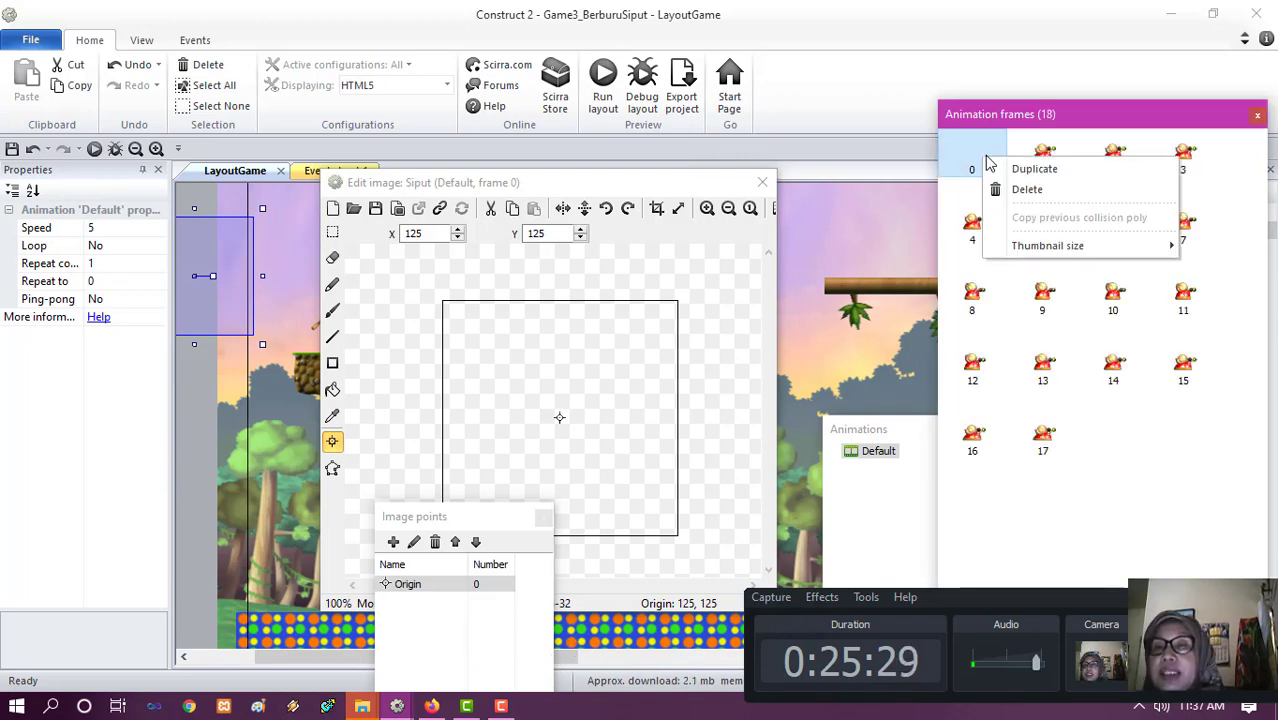
pyautogui.click(1024, 191)
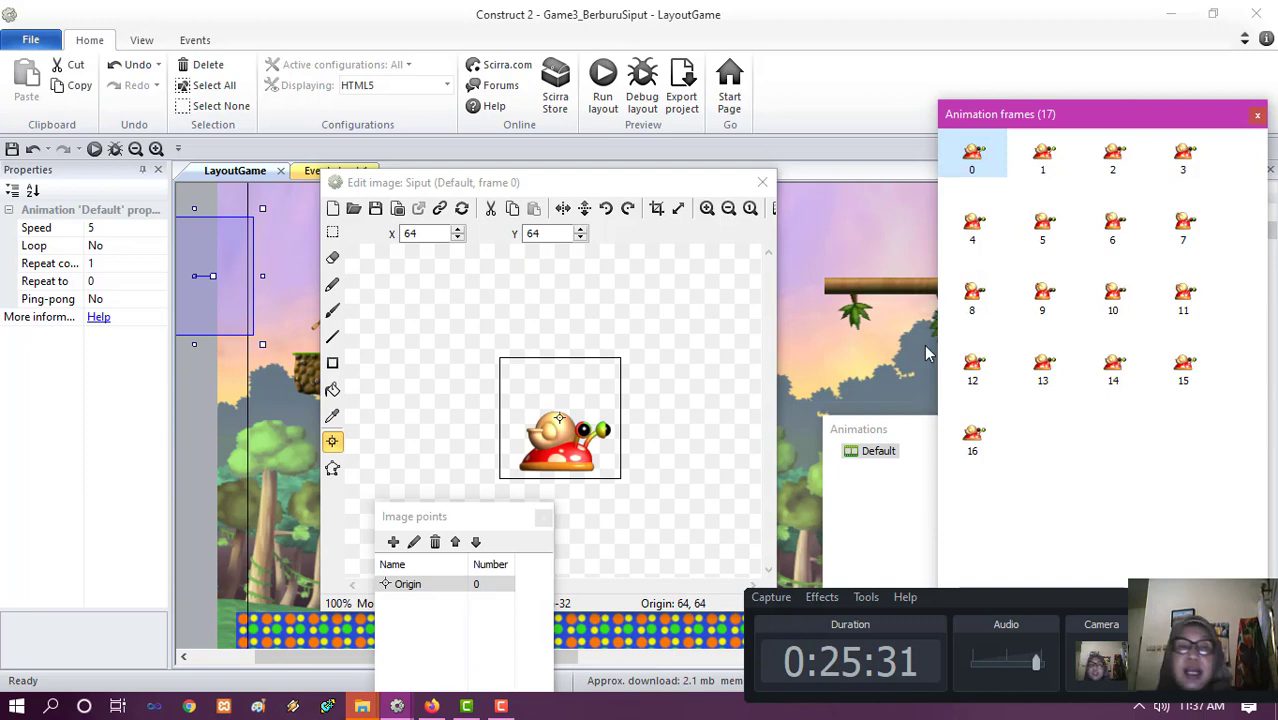
pyautogui.keyDown('shift'); pyautogui.click(657, 213); pyautogui.keyUp('shift')
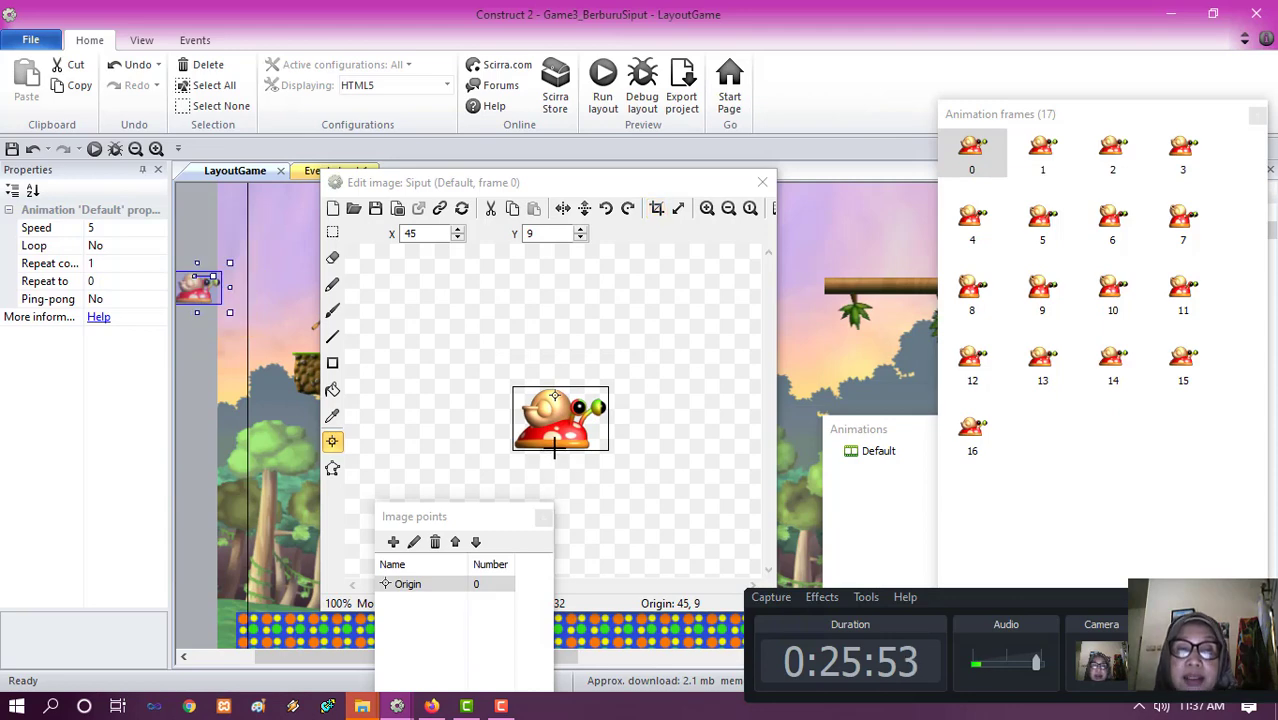
# - Set Siput's origin at the snail's base at 43, 63, apply it to the whole animation, check other frames and close the image editor
pyautogui.click(553, 447)
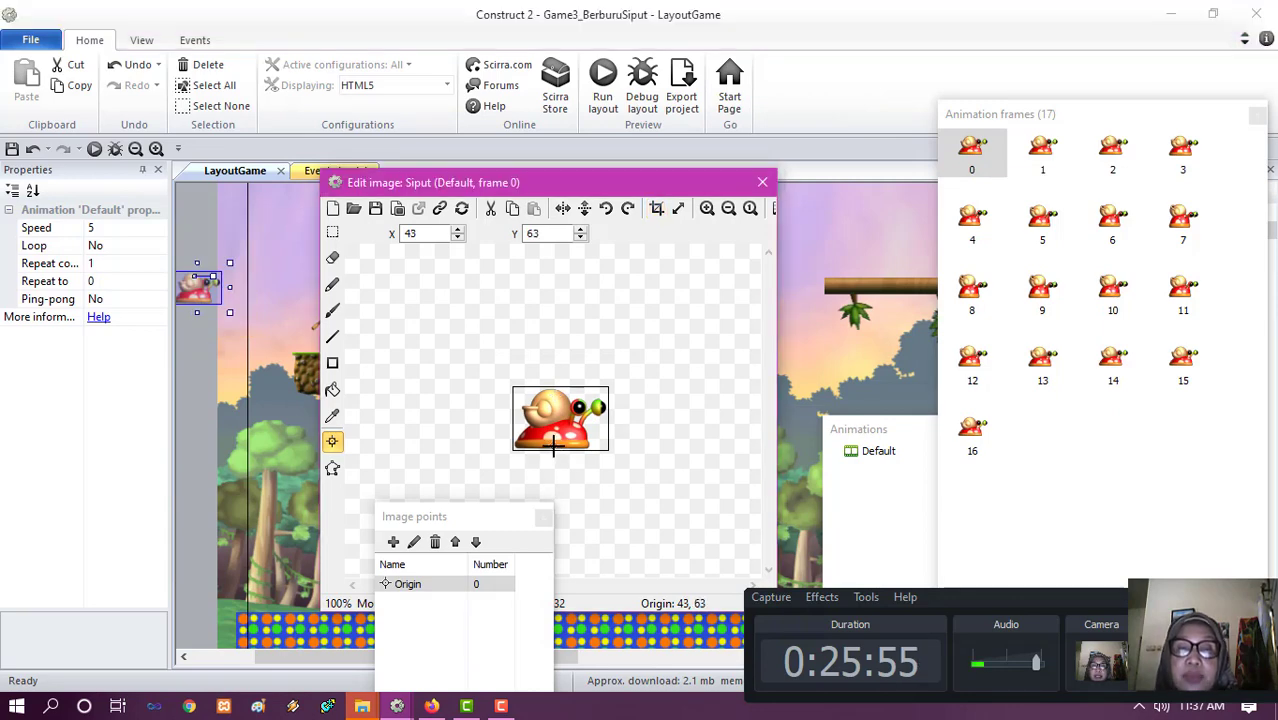
pyautogui.click(419, 586)
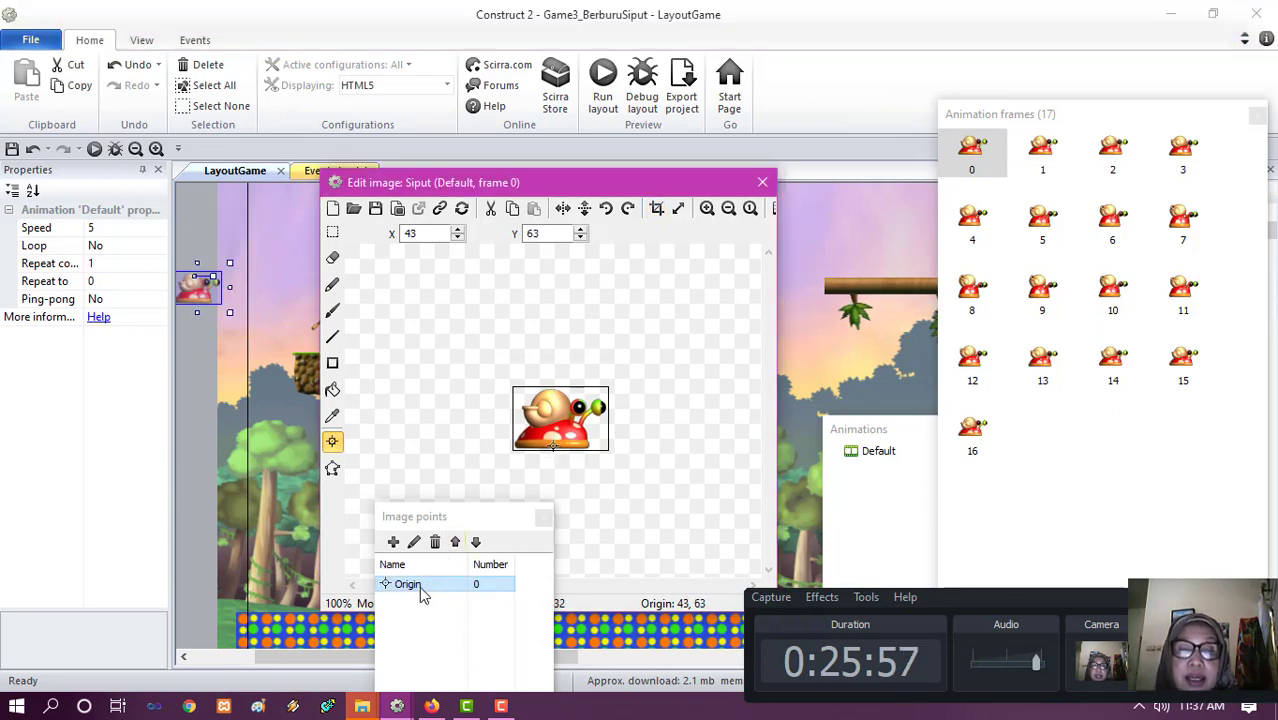
pyautogui.rightClick(419, 584)
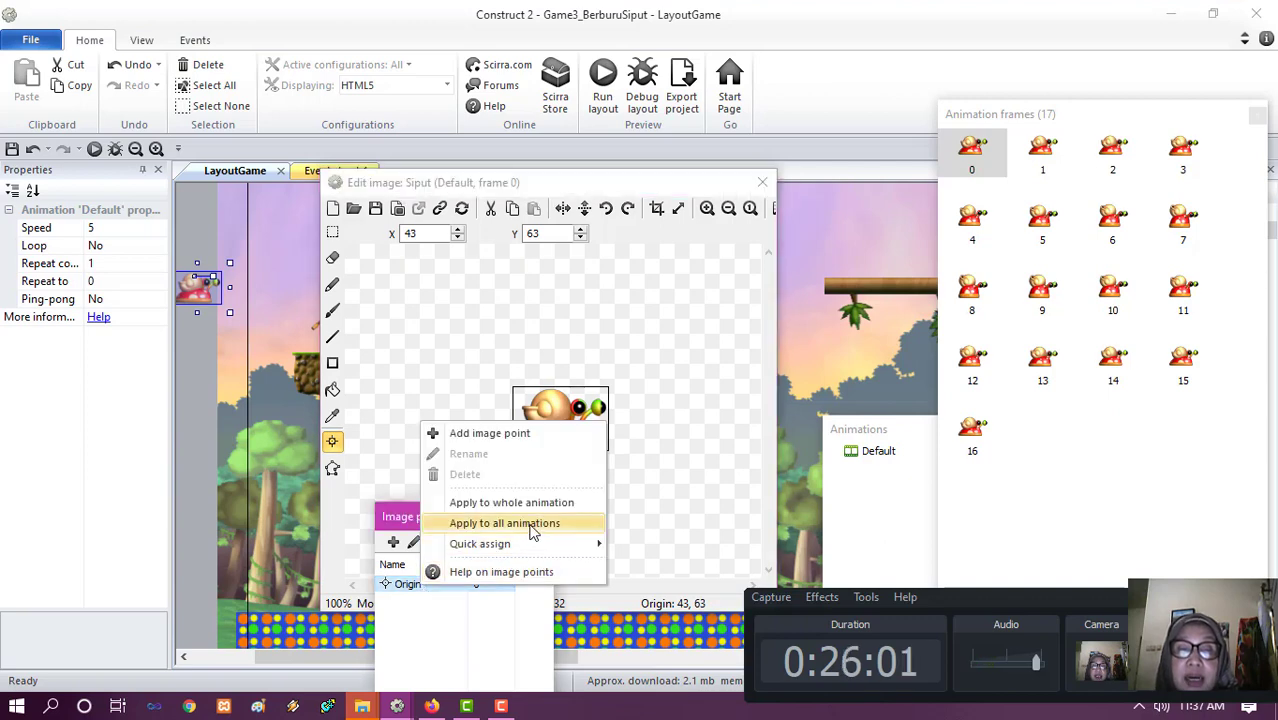
pyautogui.click(542, 503)
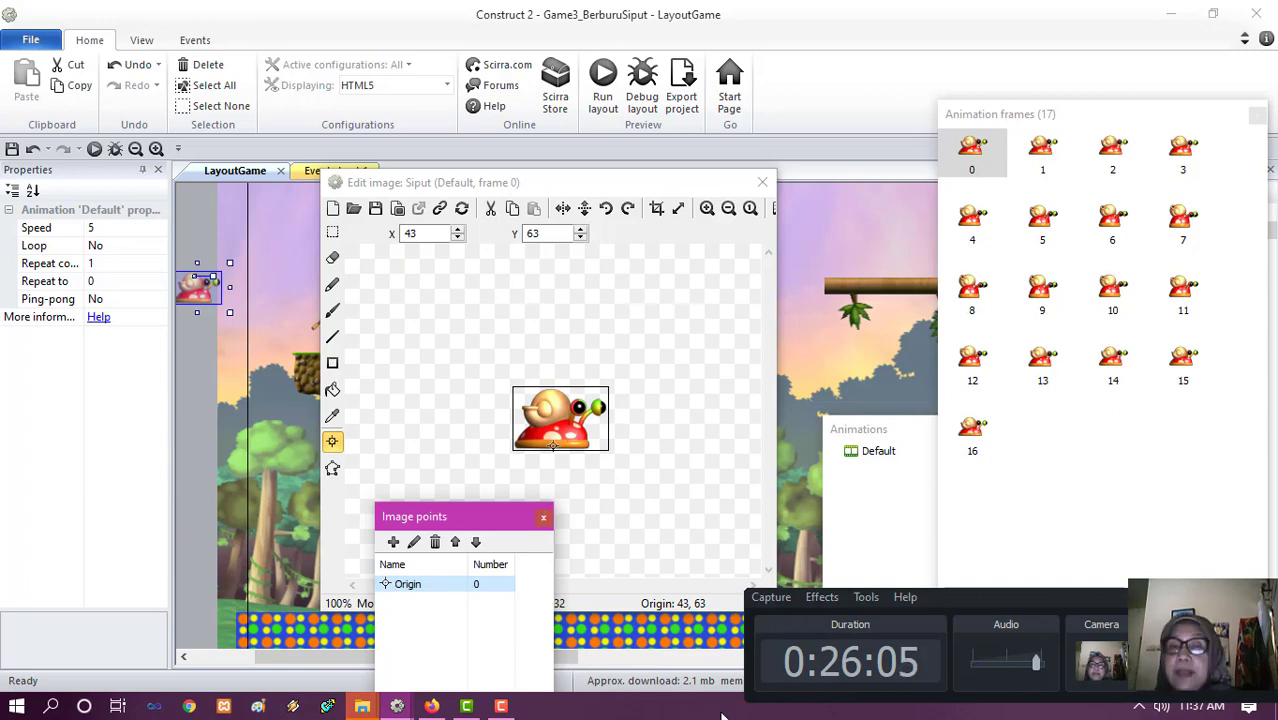
pyautogui.click(1046, 168)
pyautogui.click(1103, 162)
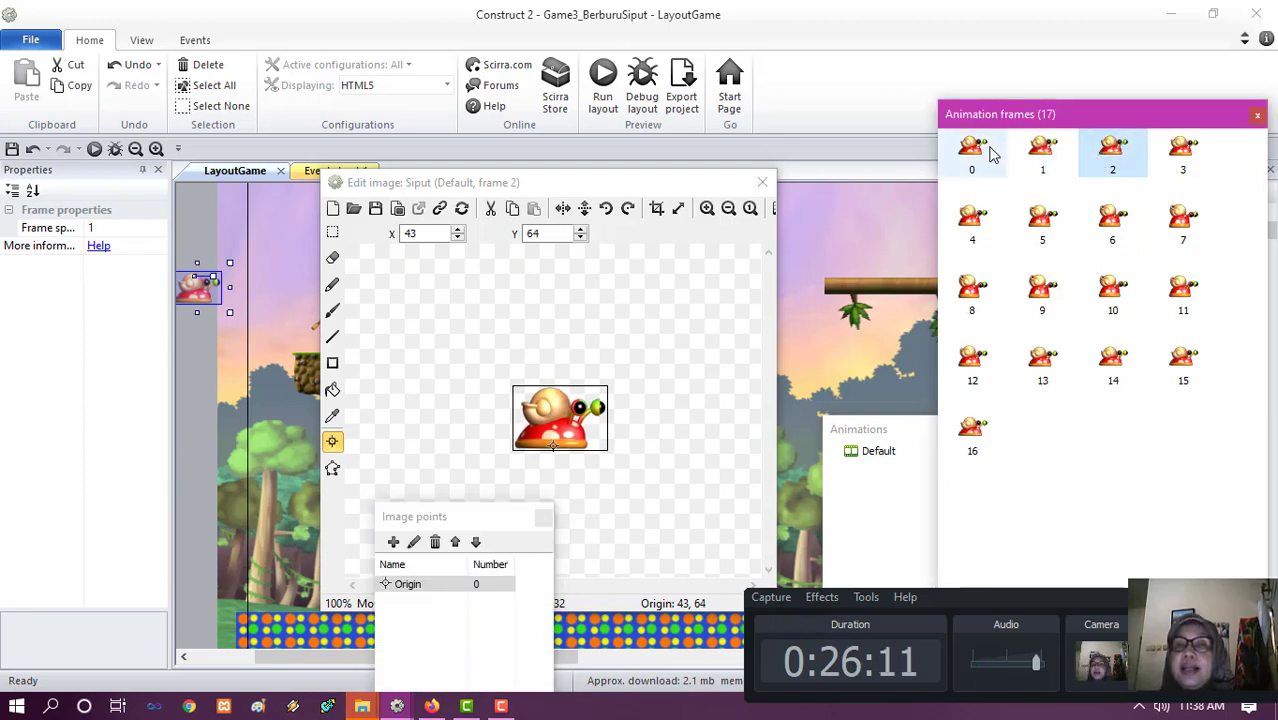
pyautogui.click(764, 183)
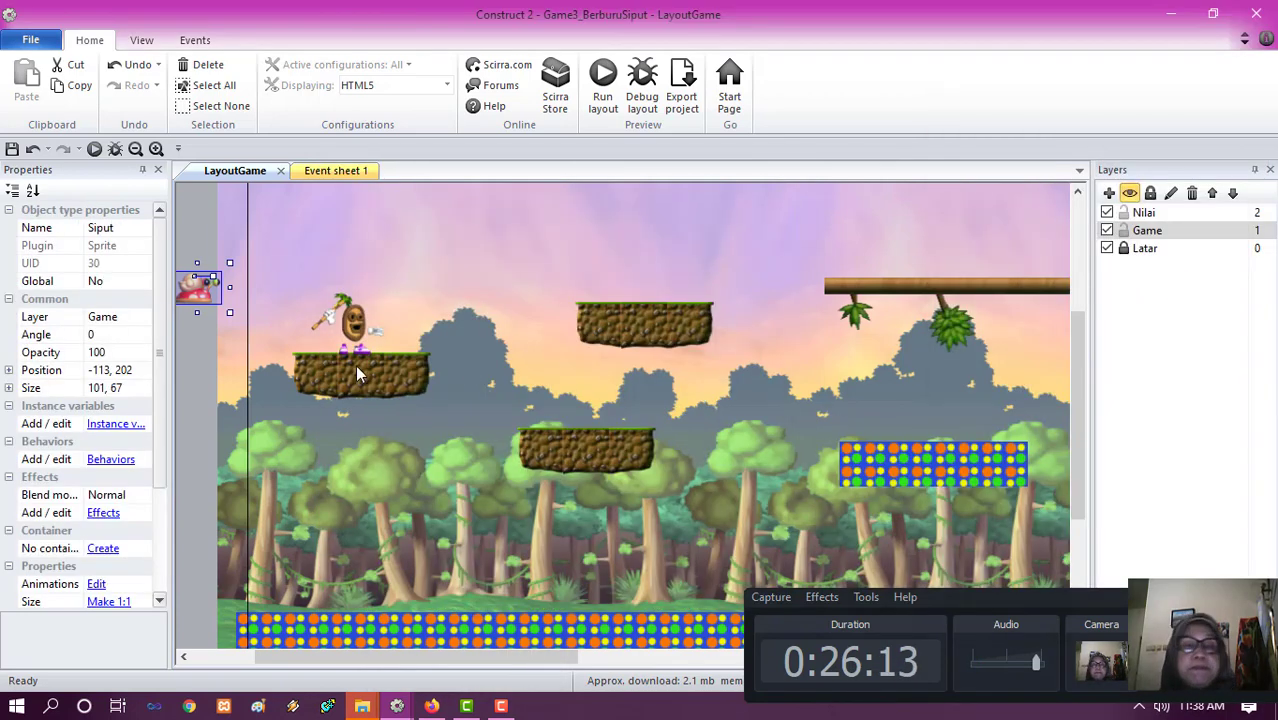
# - Move the Siput sprite to about -63, 428 beside the layout's left edge and add the Platform movement behavior to it
pyautogui.moveTo(207, 283); pyautogui.dragTo(225, 389)
pyautogui.click(110, 459)
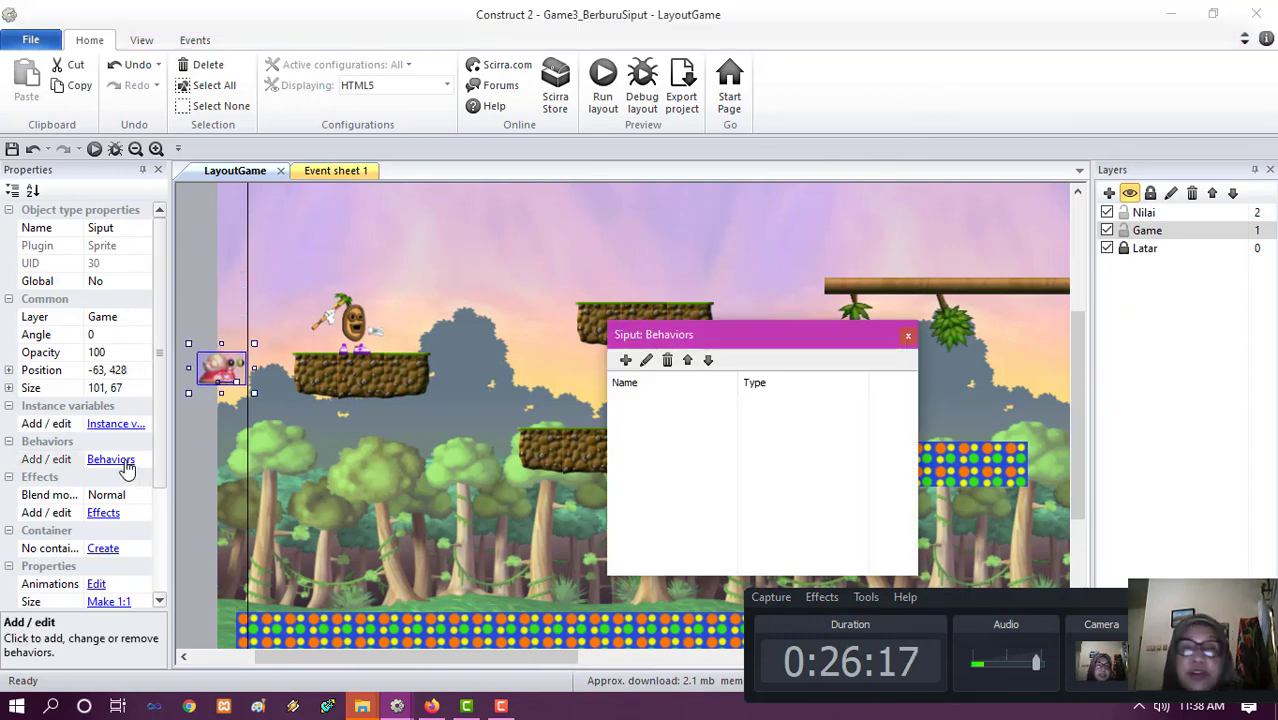
pyautogui.click(626, 361)
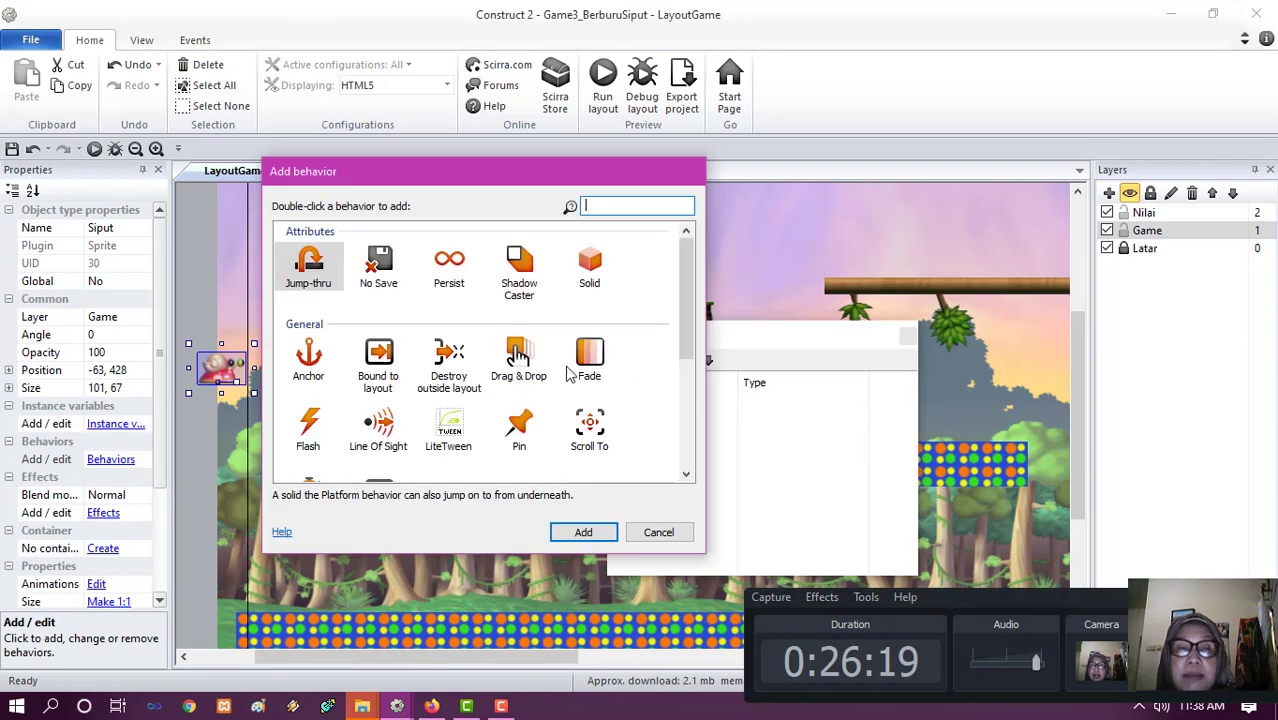
pyautogui.scroll(-3, 440, 395)
pyautogui.click(378, 430)
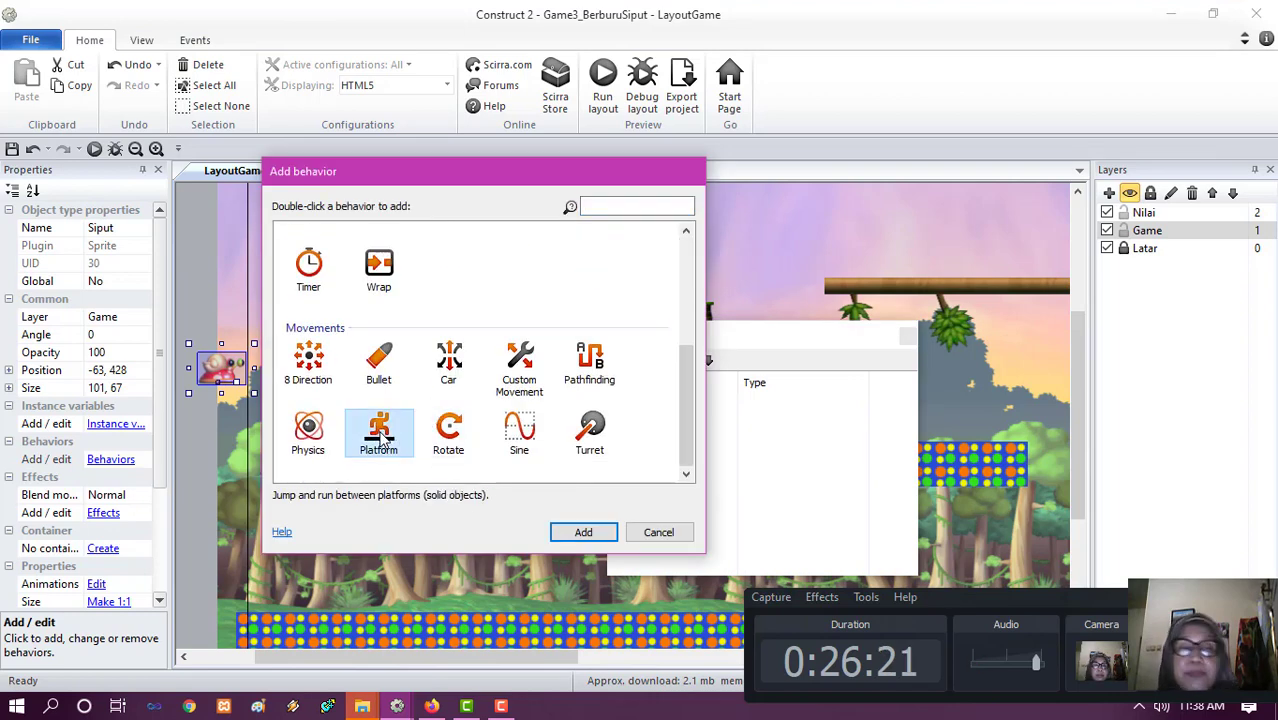
pyautogui.click(583, 534)
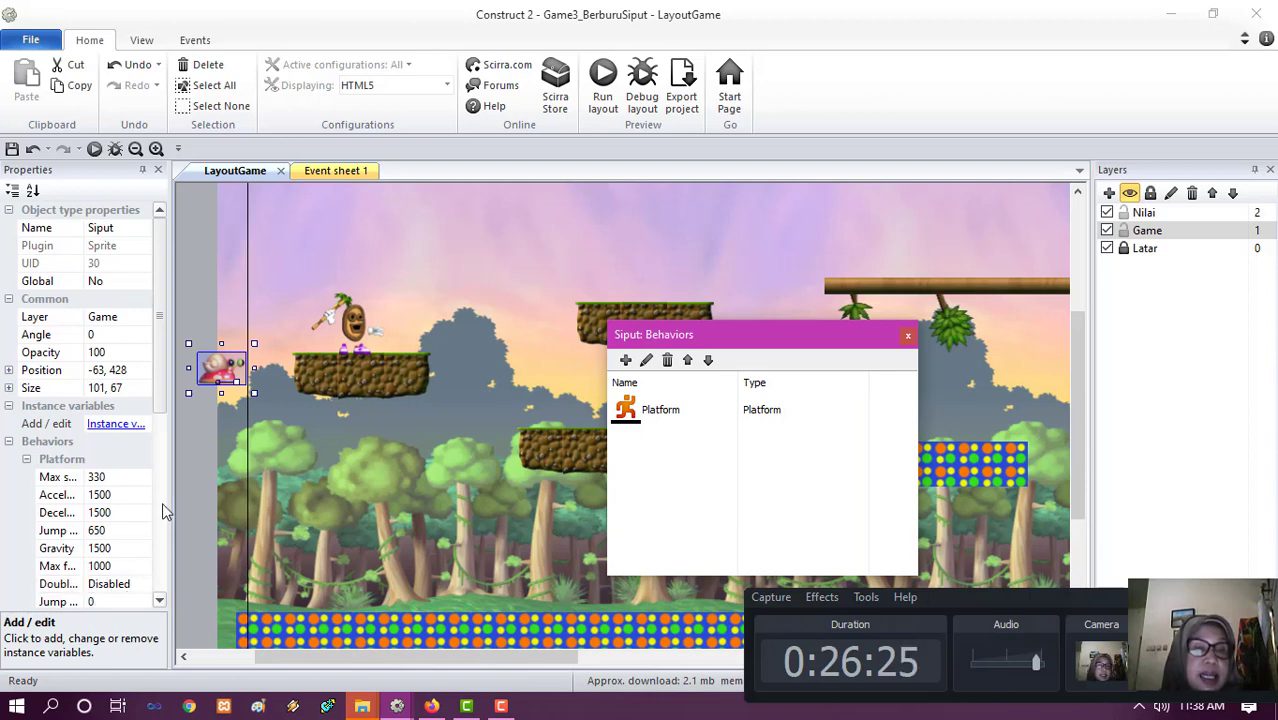
# - Set Default controls to No for Siput's Platform behavior and place the snail on the upper floating soil platform at about 839, 252
pyautogui.moveTo(162, 383); pyautogui.dragTo(163, 443)
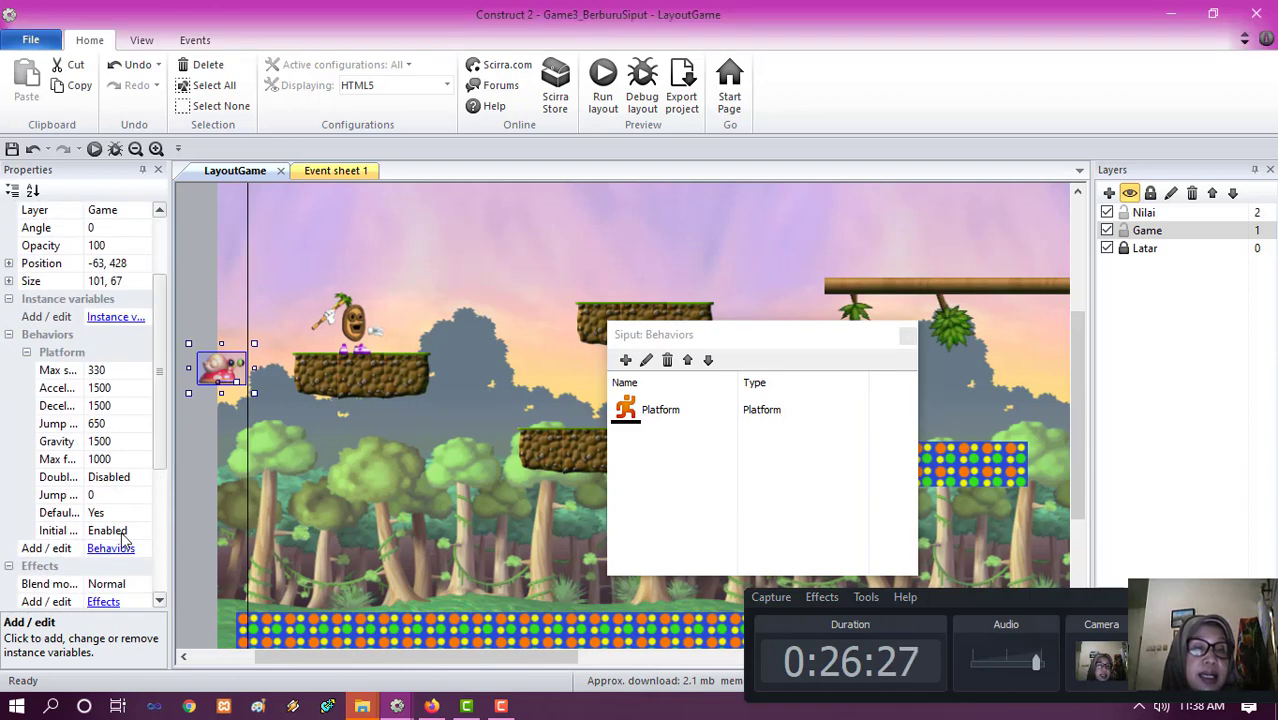
pyautogui.click(115, 512)
pyautogui.click(142, 513)
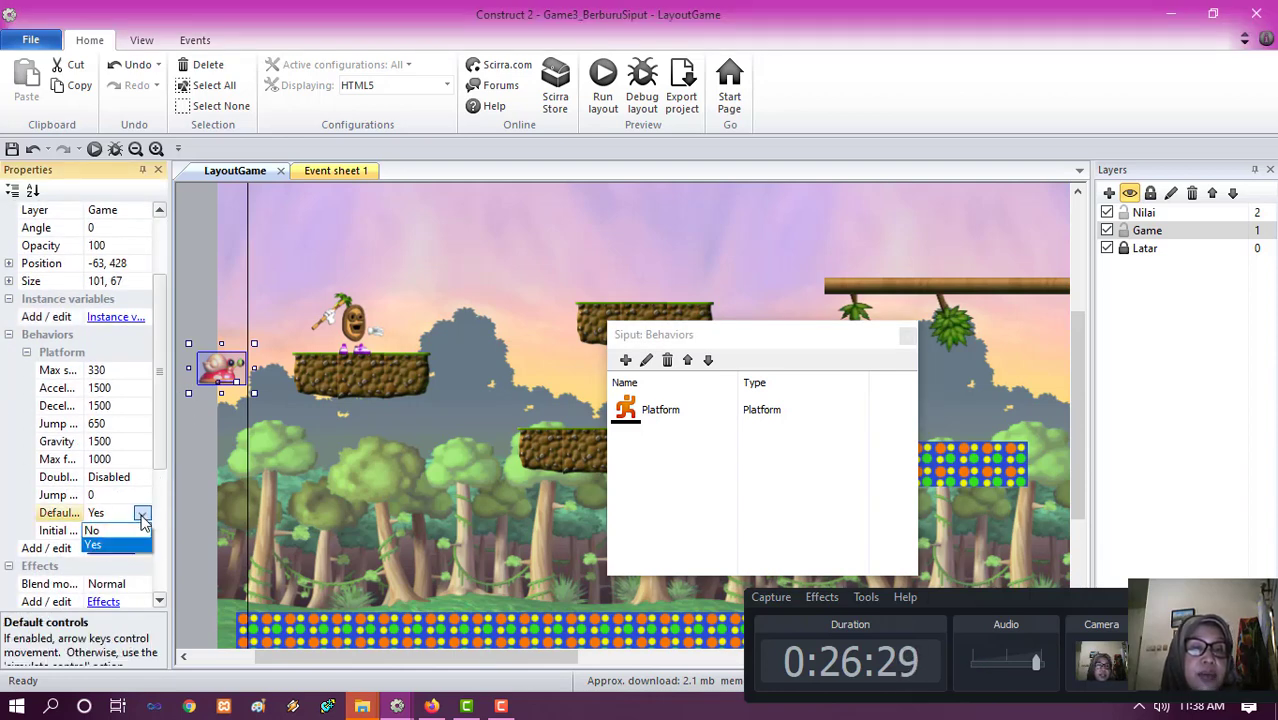
pyautogui.click(93, 530)
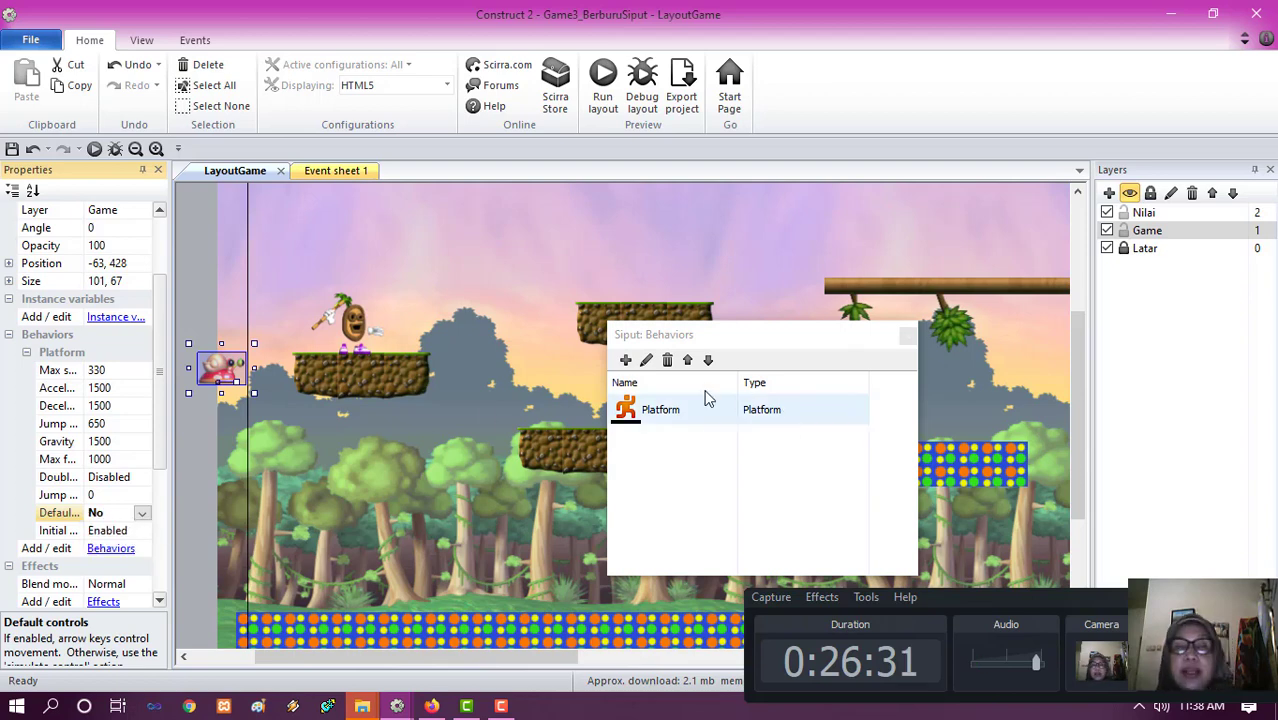
pyautogui.moveTo(218, 371); pyautogui.dragTo(643, 285)
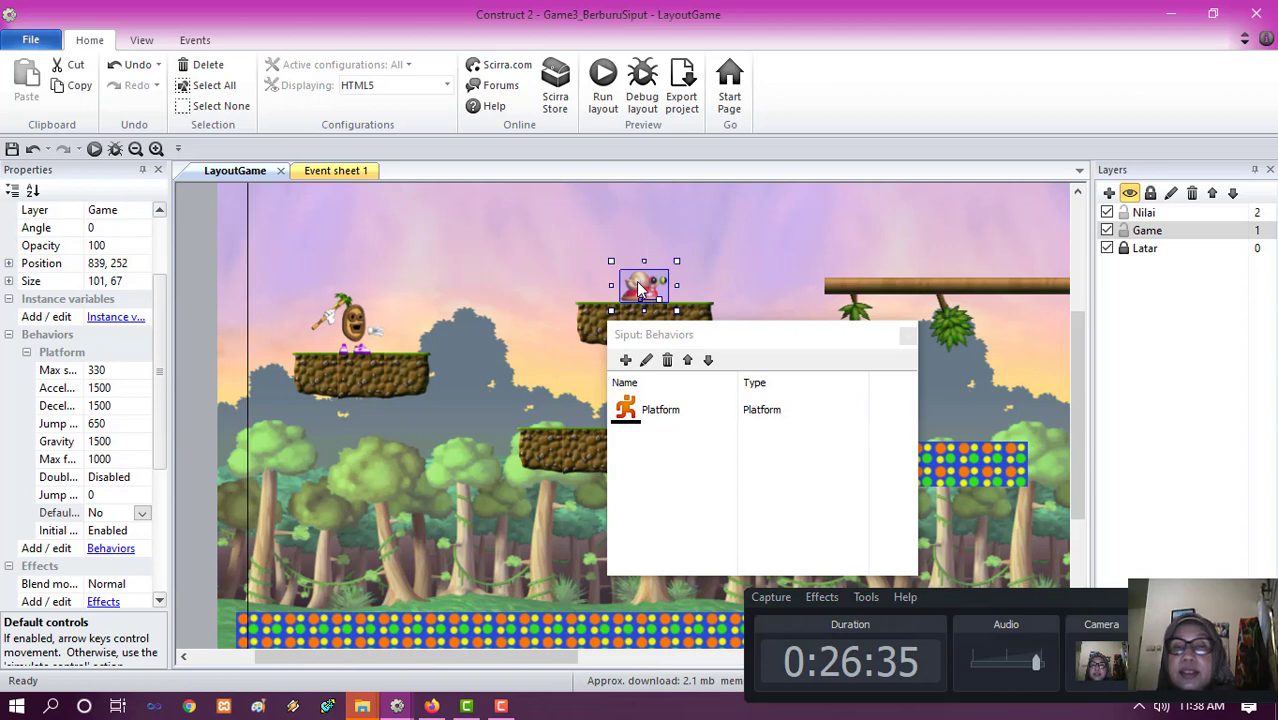
pyautogui.click(907, 336)
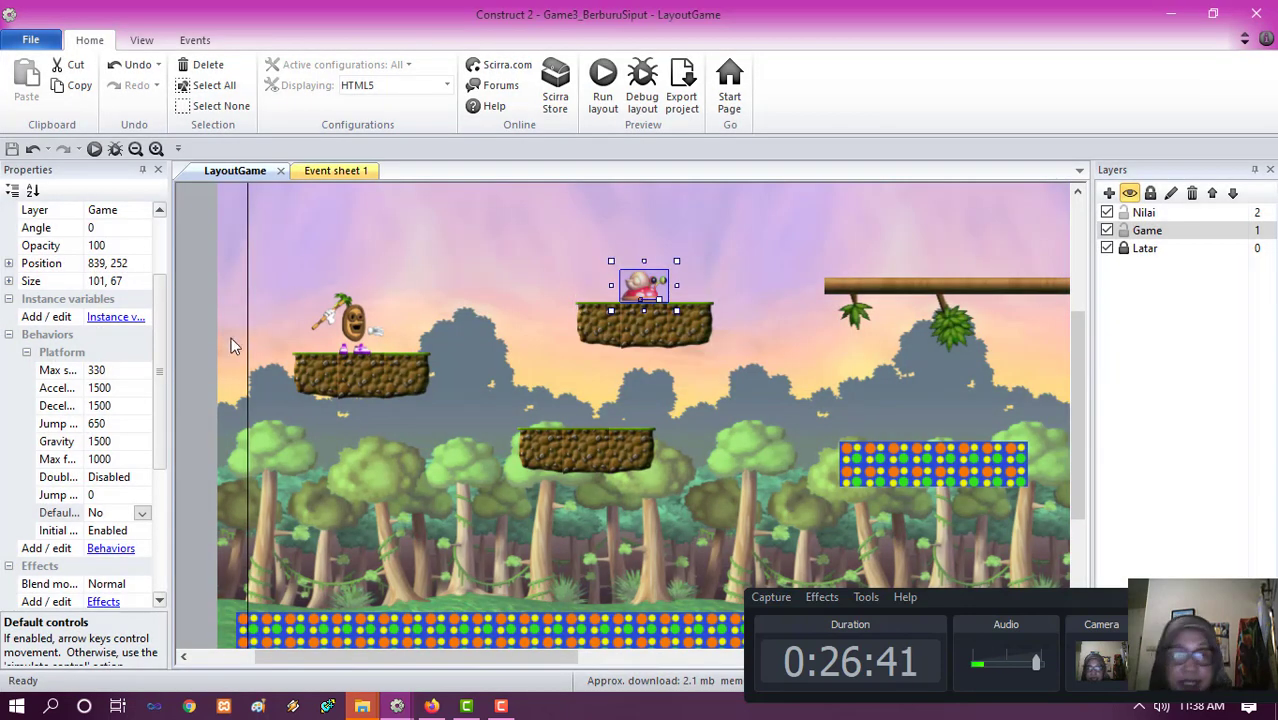
# - Insert a new Sprite named tembok at about -105, 386 beside the layout's left edge
pyautogui.doubleClick(192, 344)
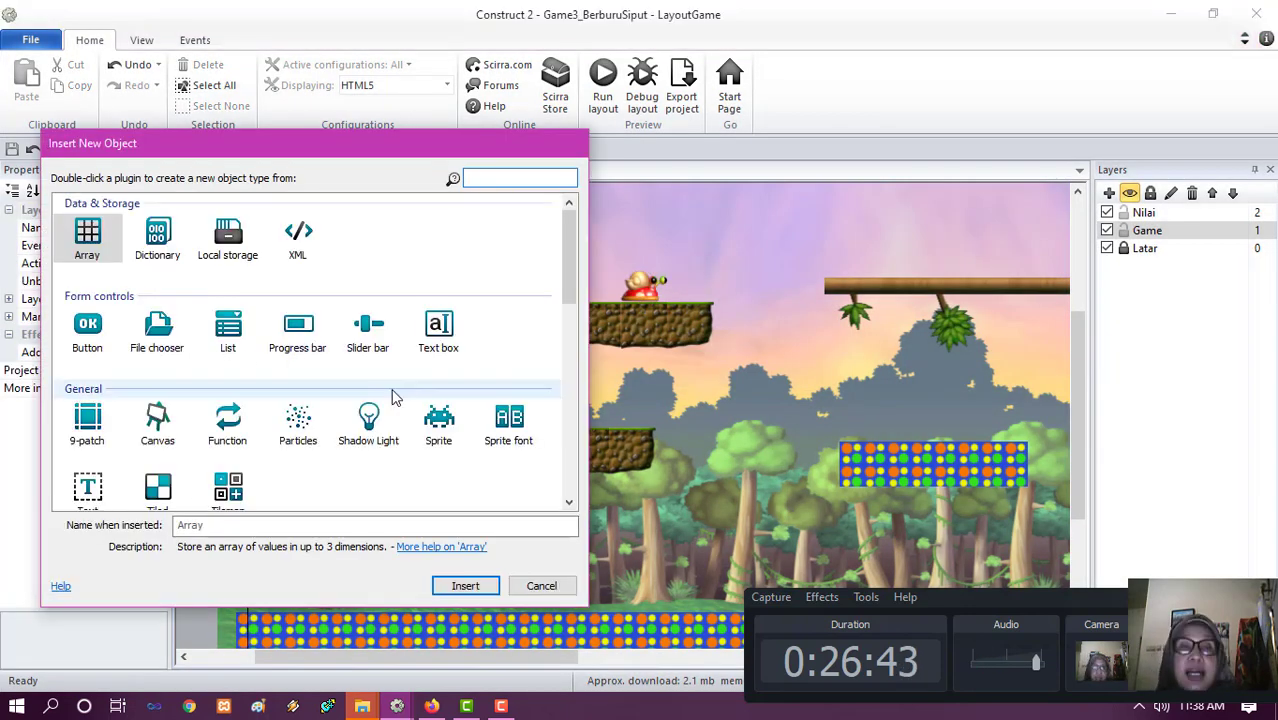
pyautogui.click(447, 428)
pyautogui.doubleClick(400, 524)
pyautogui.press('BackSpace')
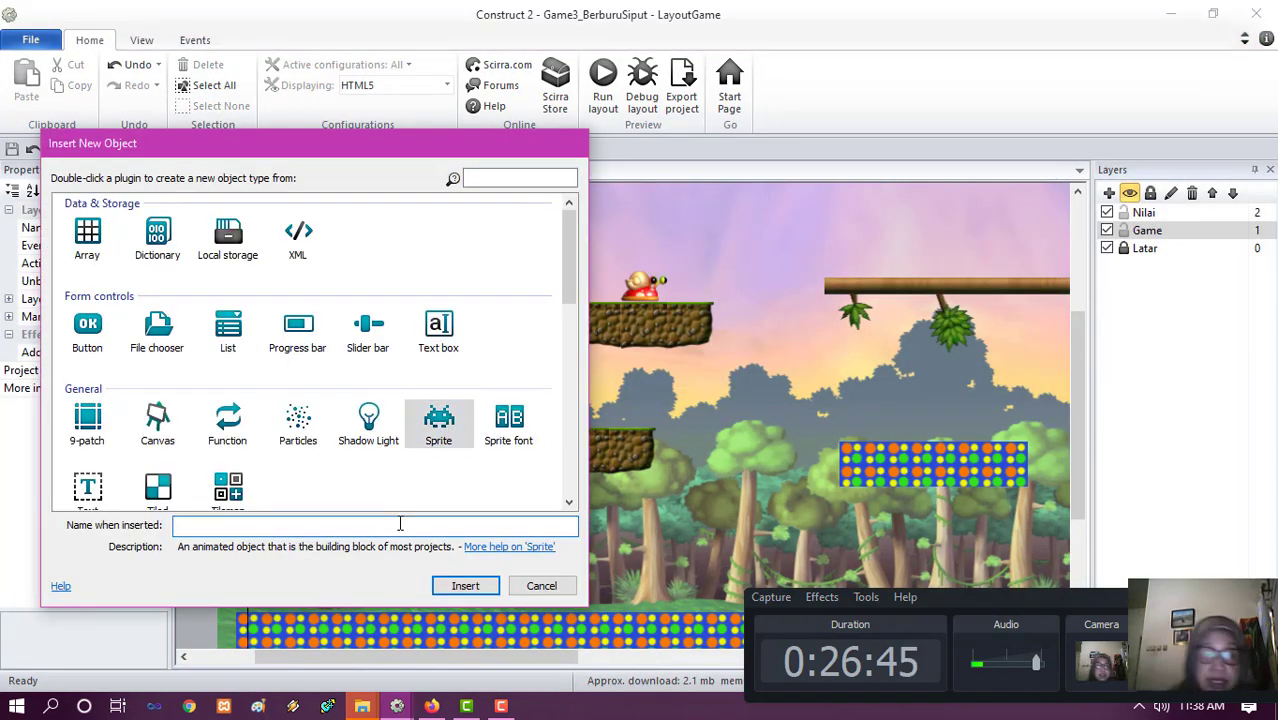
pyautogui.write('temb')
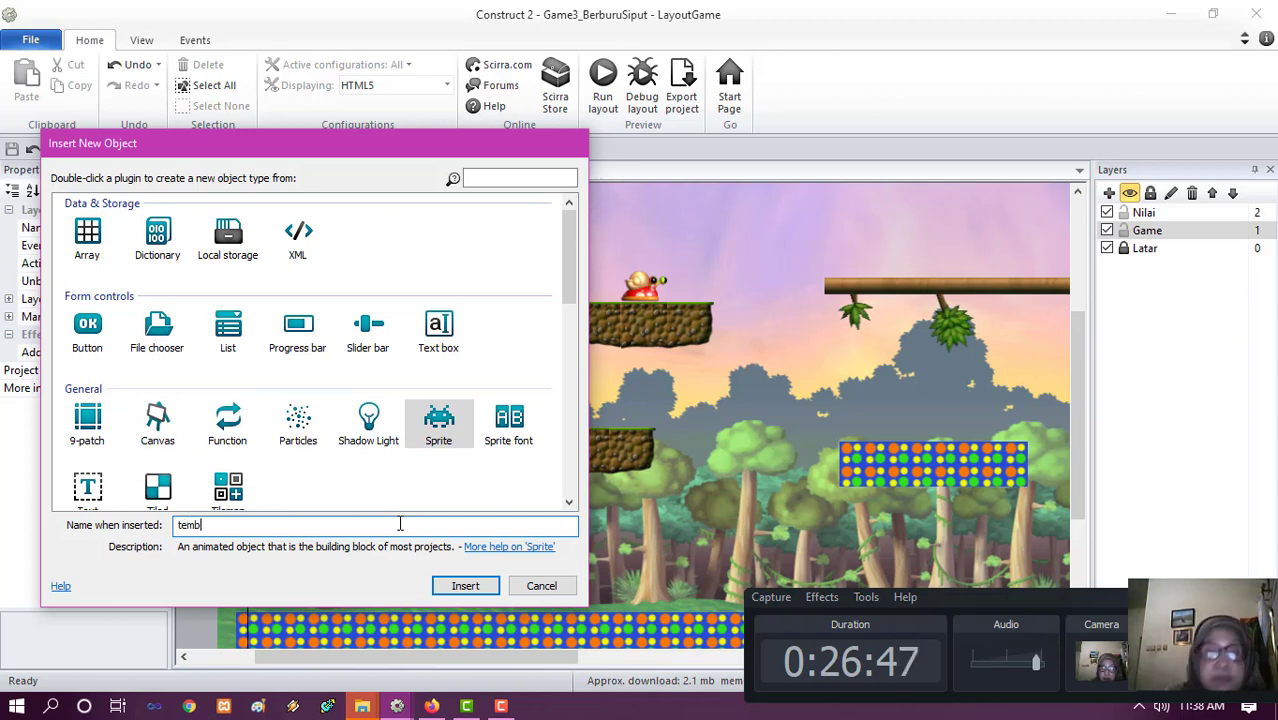
pyautogui.write('ok')
pyautogui.press('Return')
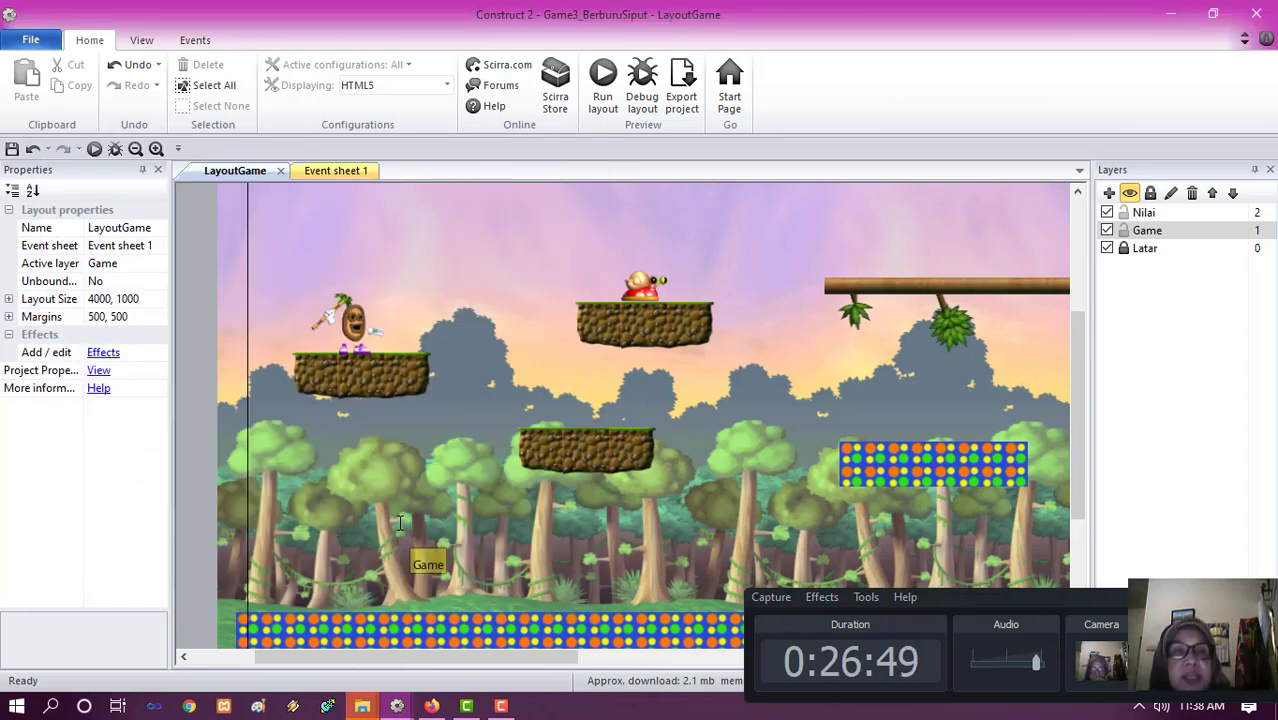
pyautogui.click(197, 361)
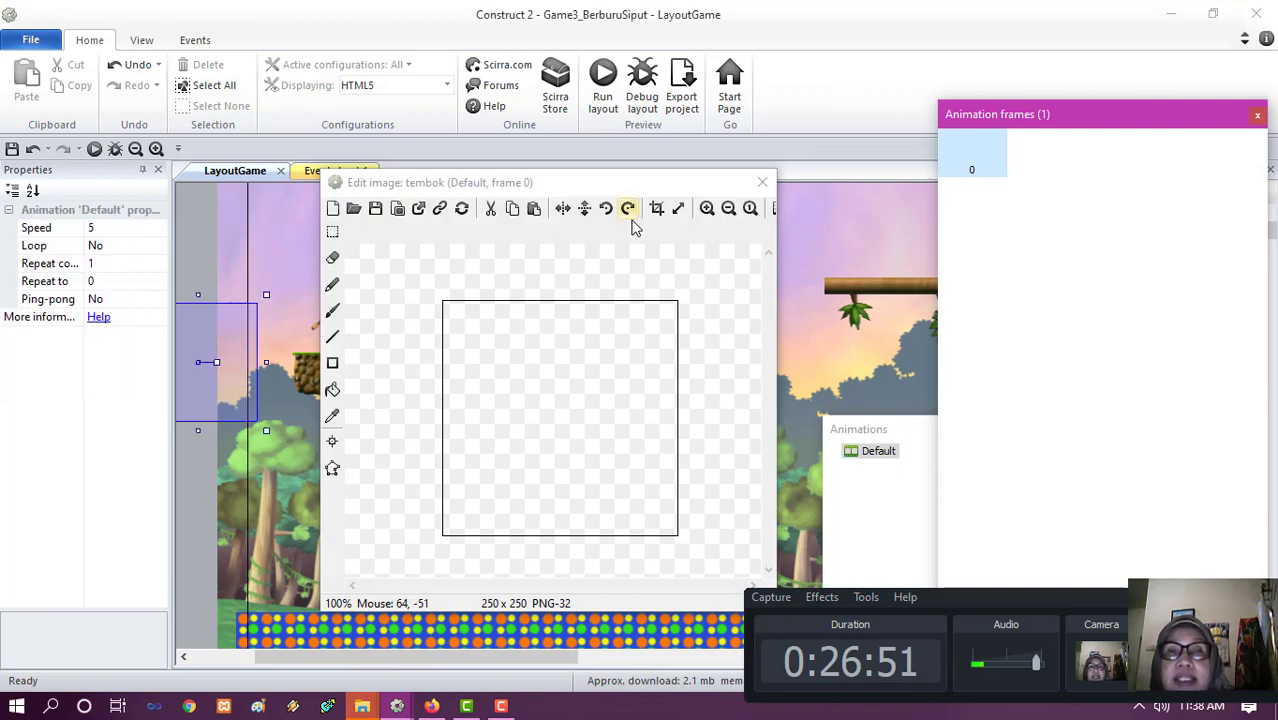
# - Resize tembok's image canvas to 20 by 20 pixels and set its Default animation speed to 0
pyautogui.click(678, 209)
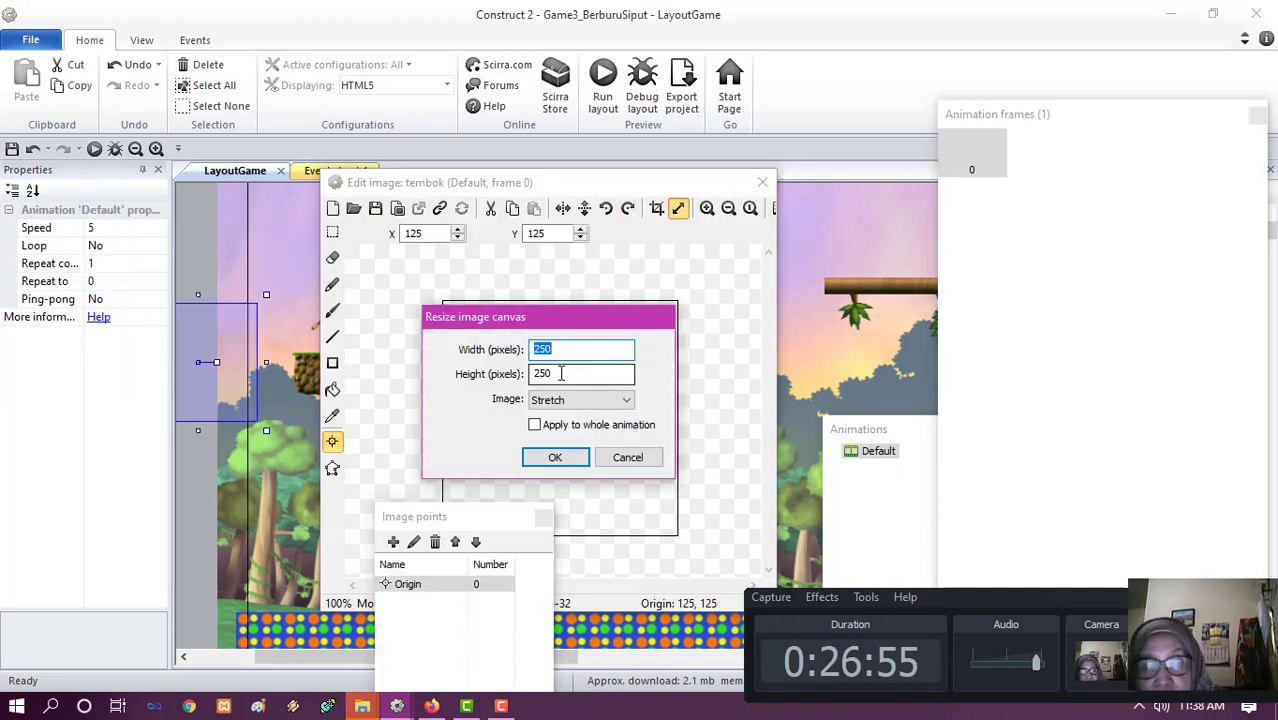
pyautogui.write('20')
pyautogui.press('Tab')
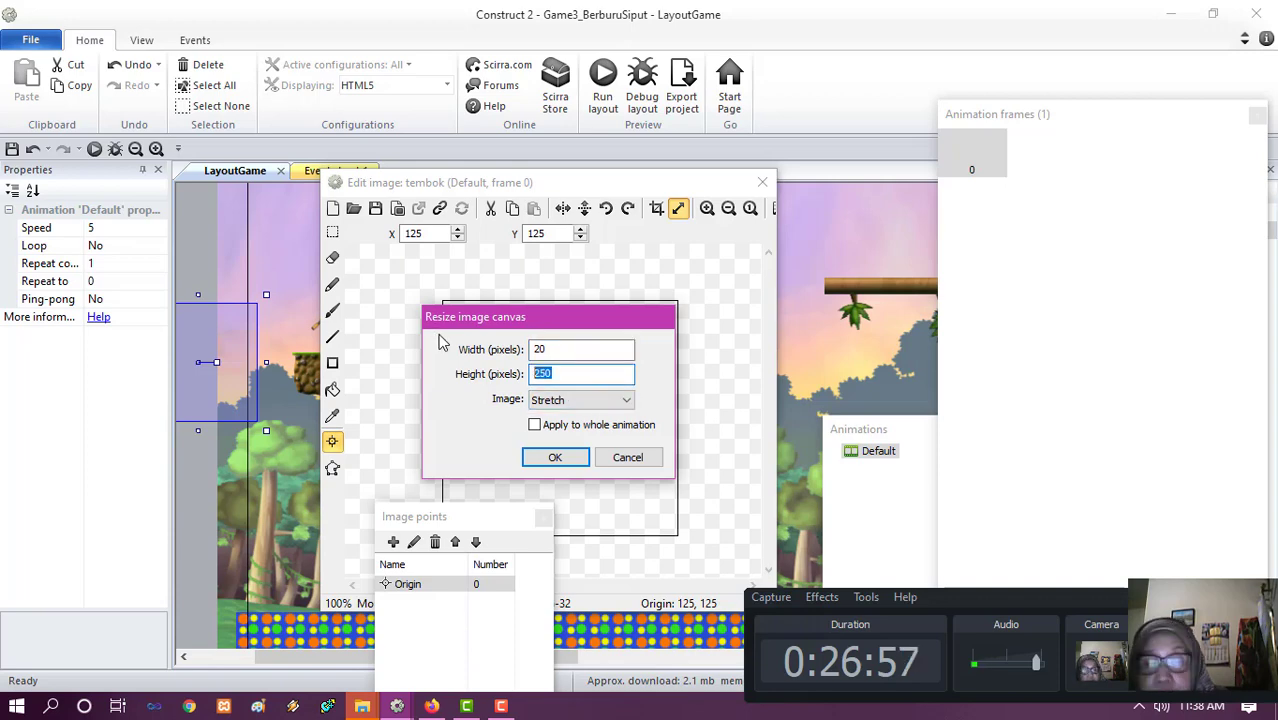
pyautogui.write('2')
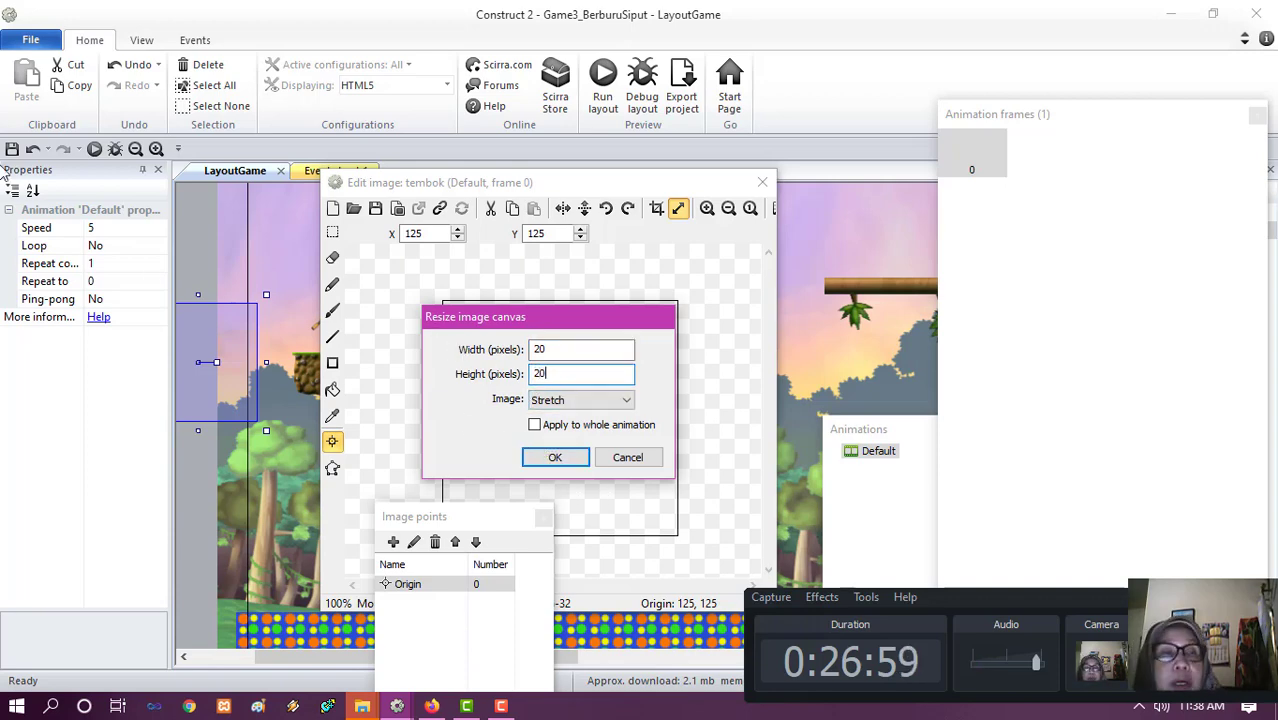
pyautogui.click(105, 228)
pyautogui.write('0')
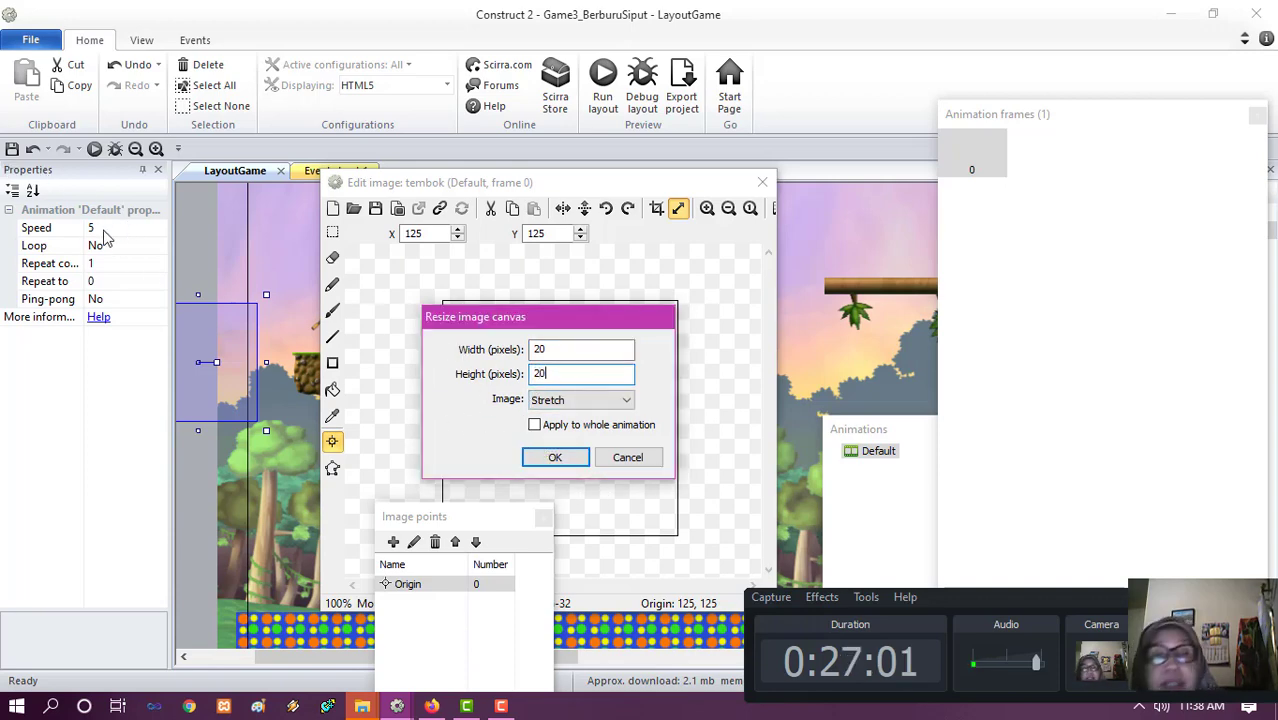
pyautogui.click(555, 457)
pyautogui.click(108, 227)
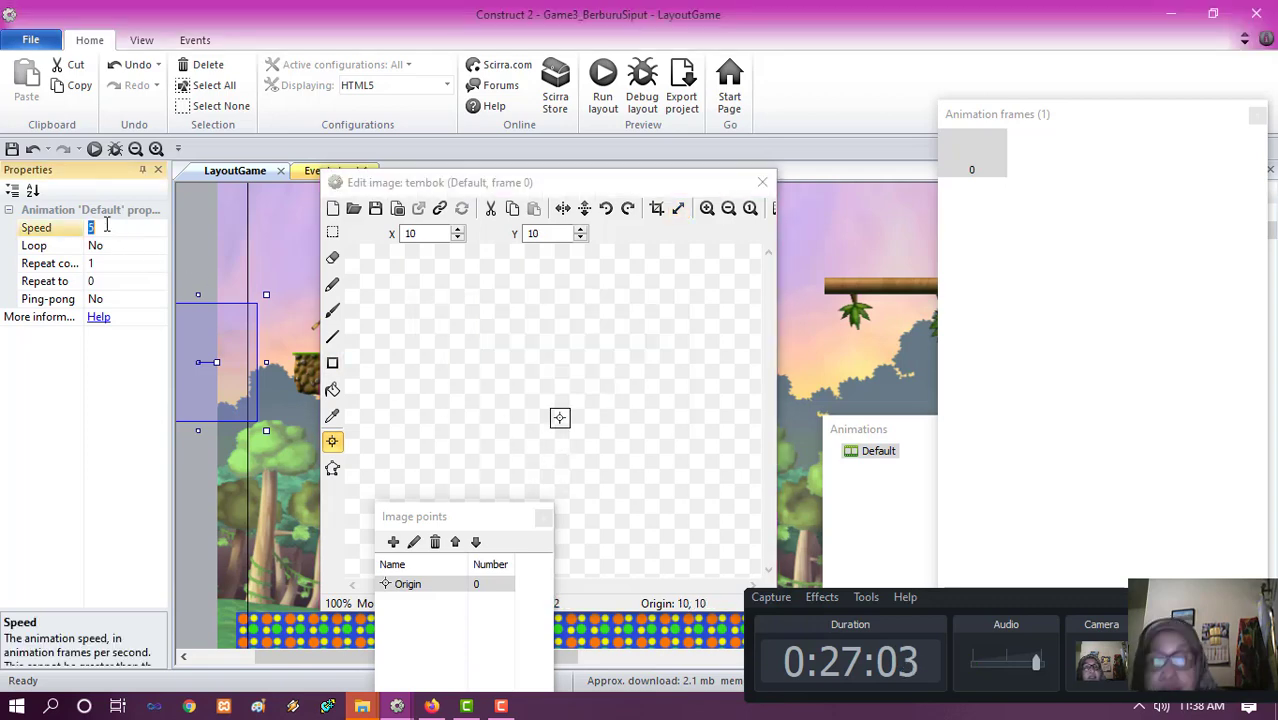
pyautogui.click(1087, 185)
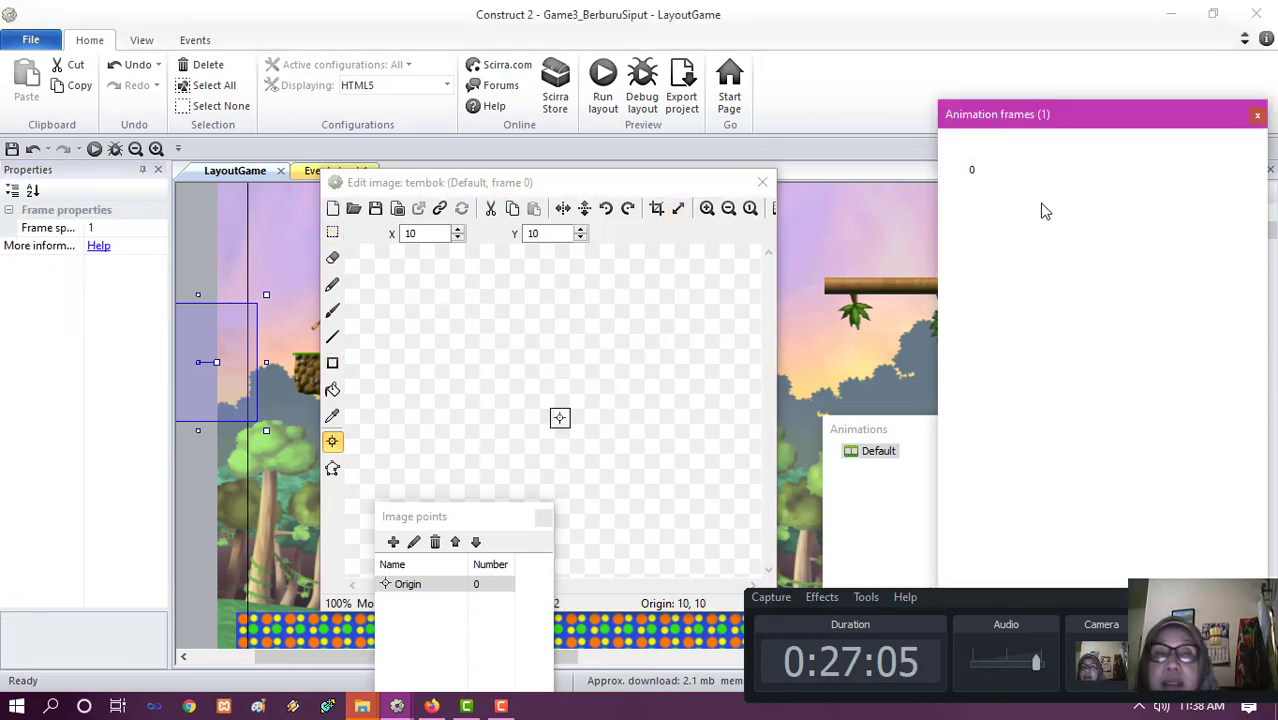
# - Fill the tembok image with yellow (249, 229, 5) and close the image editor
pyautogui.click(332, 389)
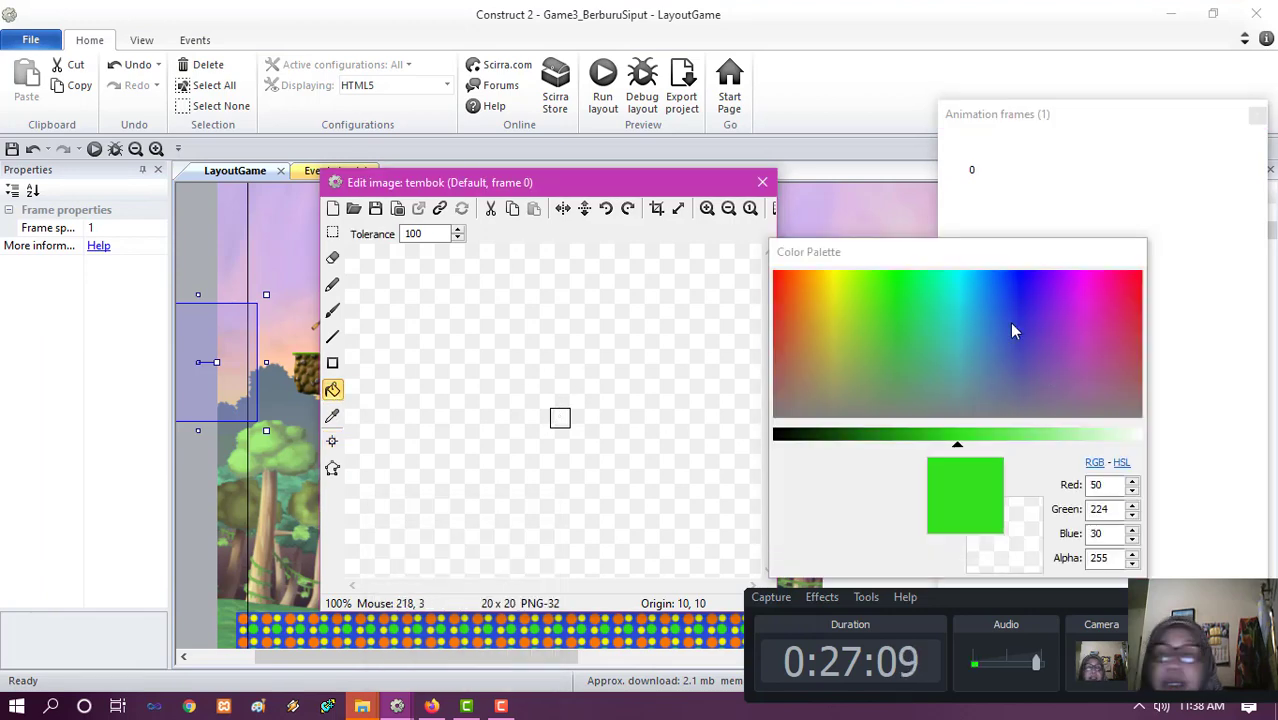
pyautogui.click(830, 278)
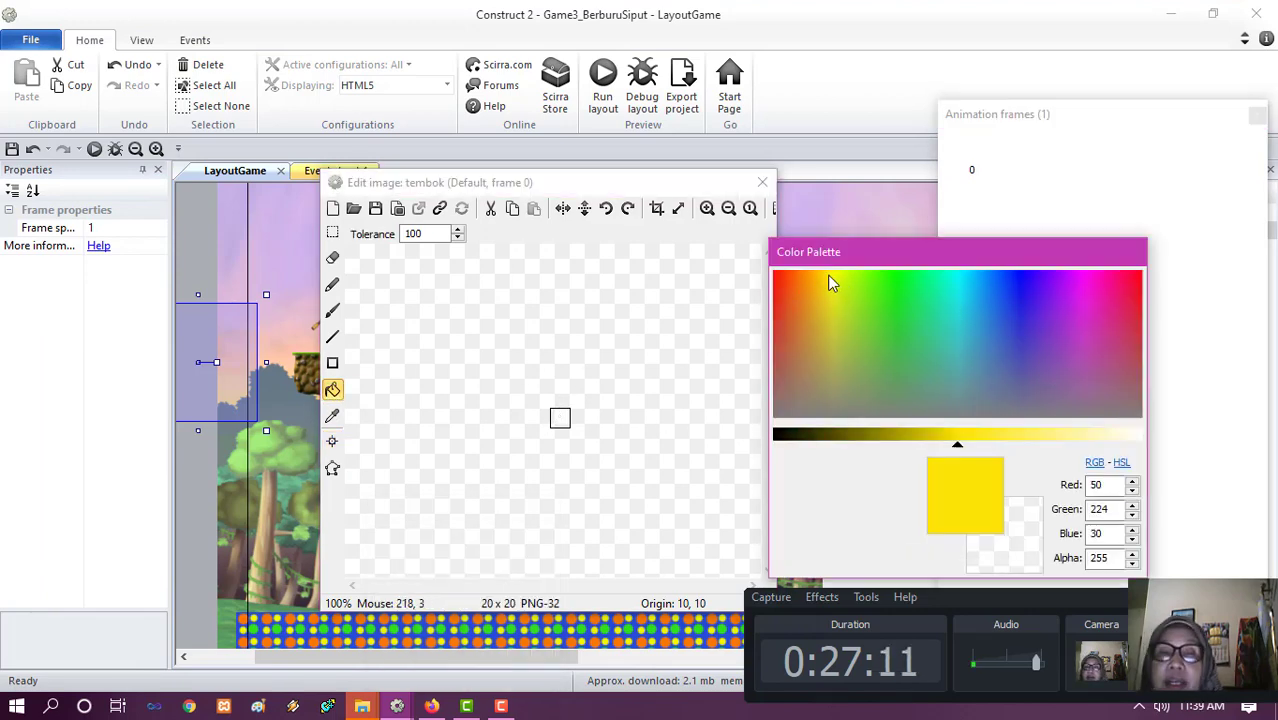
pyautogui.click(560, 419)
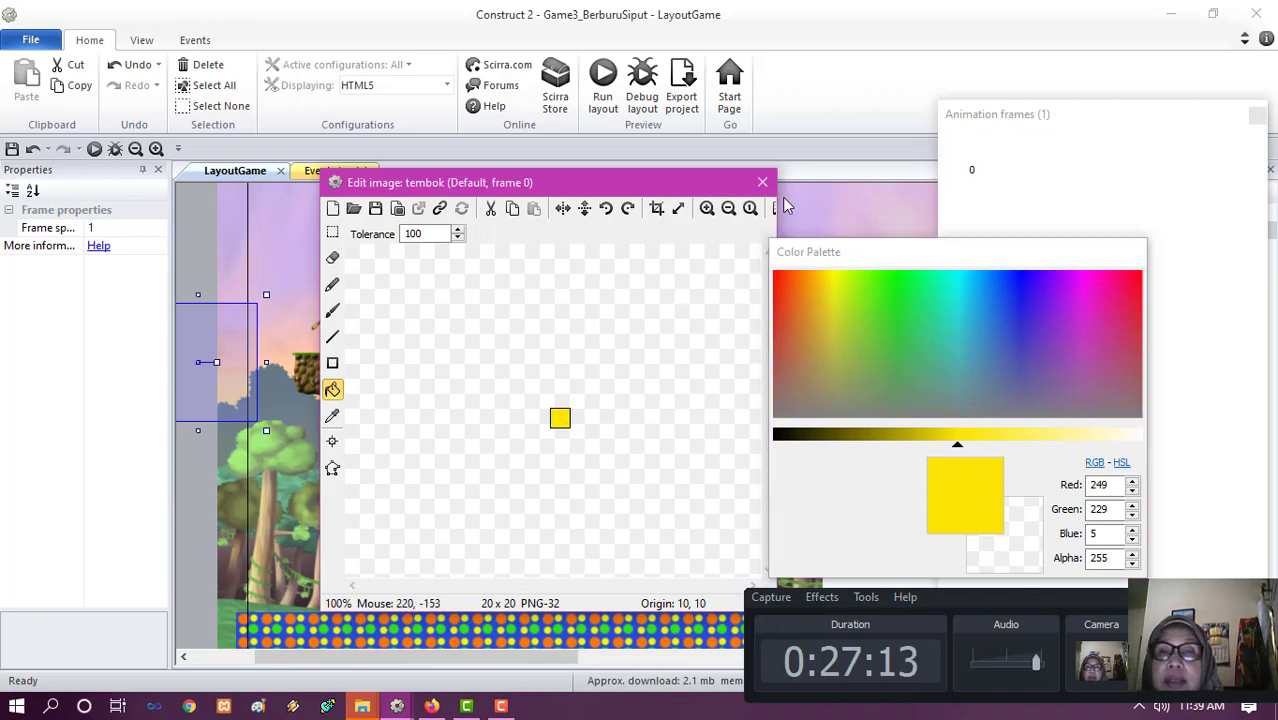
pyautogui.click(762, 183)
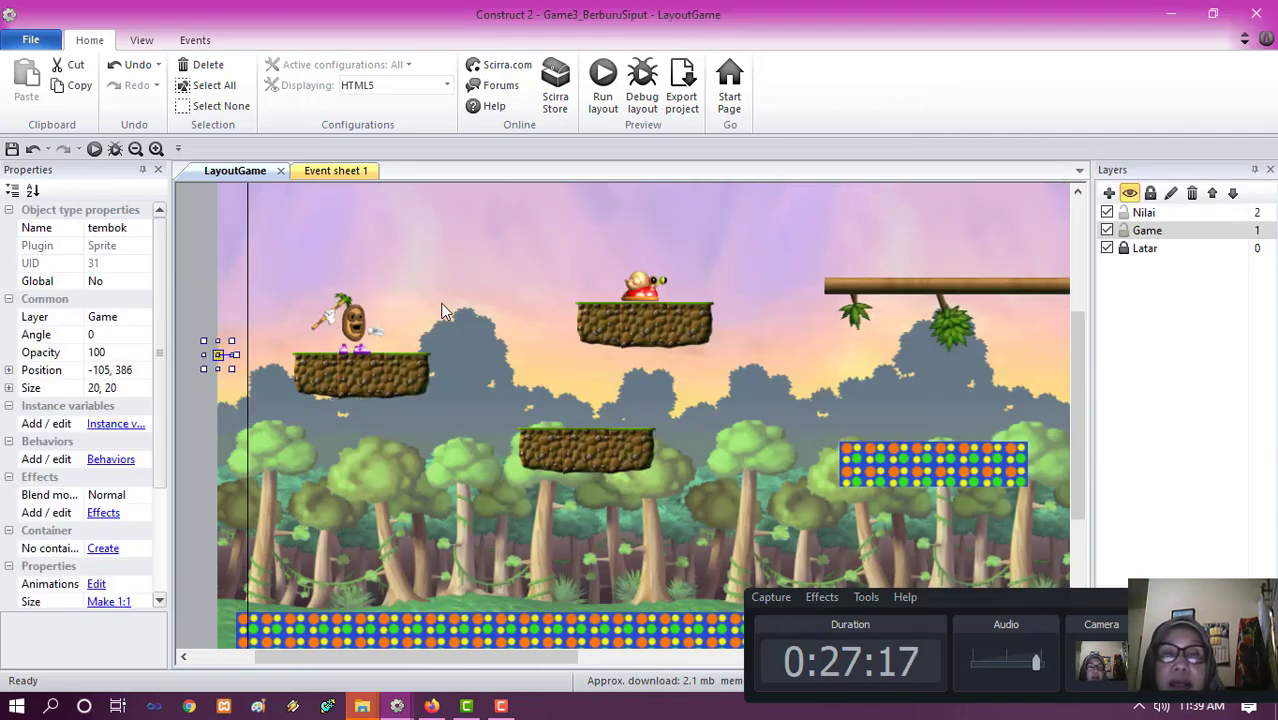
# - Place tembok on the left end of the snail's soil platform at about 721, 238 and refill its image with purple (95, 24, 230)
pyautogui.moveTo(198, 362); pyautogui.dragTo(586, 293)
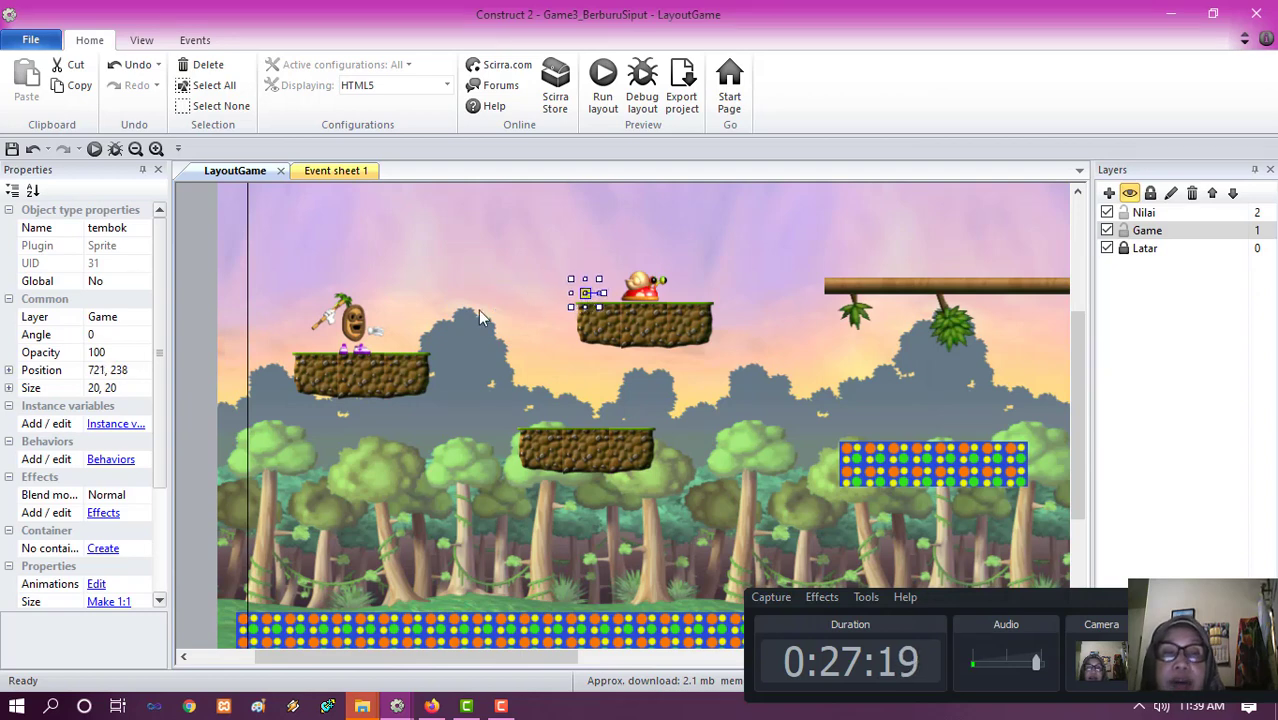
pyautogui.click(543, 285)
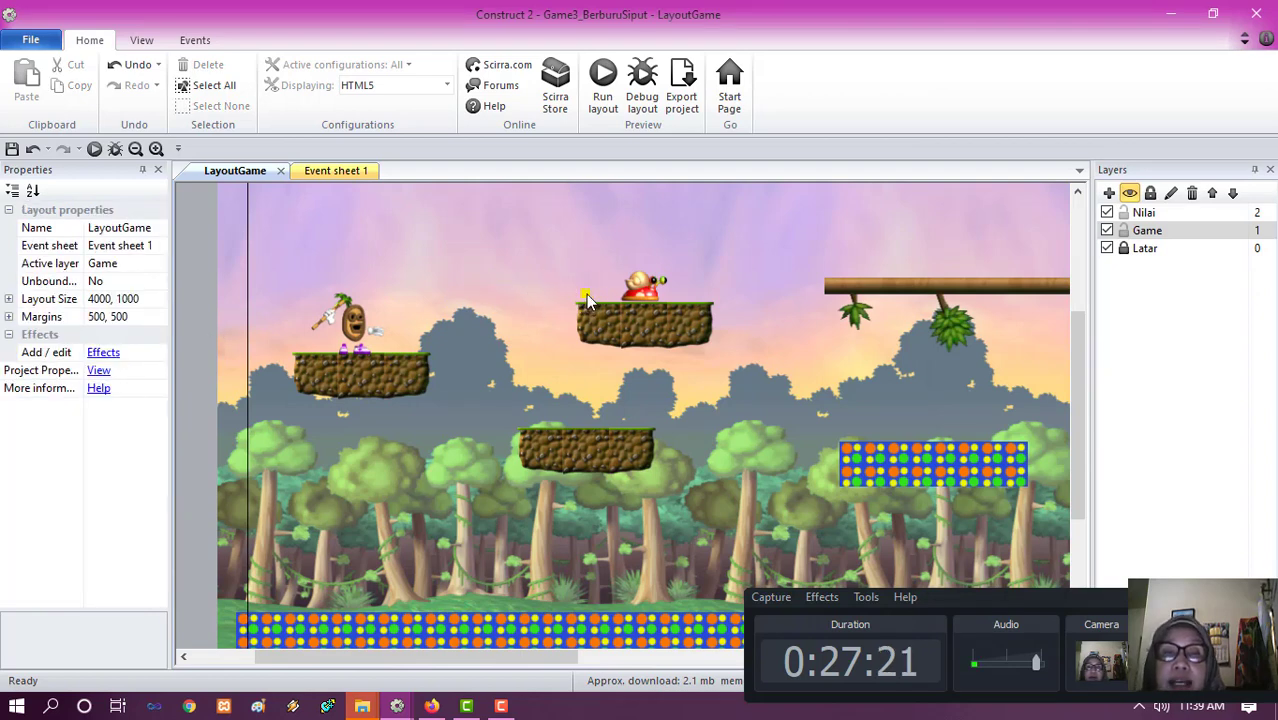
pyautogui.doubleClick(585, 293)
pyautogui.click(333, 389)
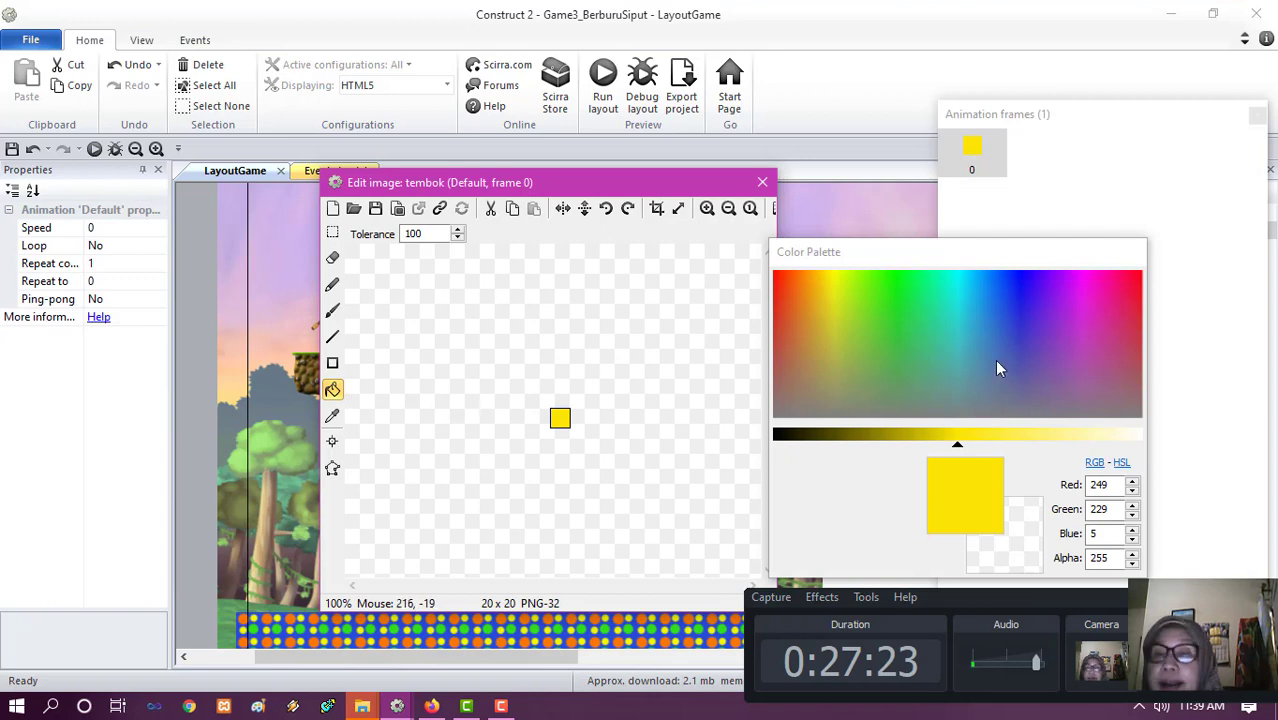
pyautogui.click(1042, 299)
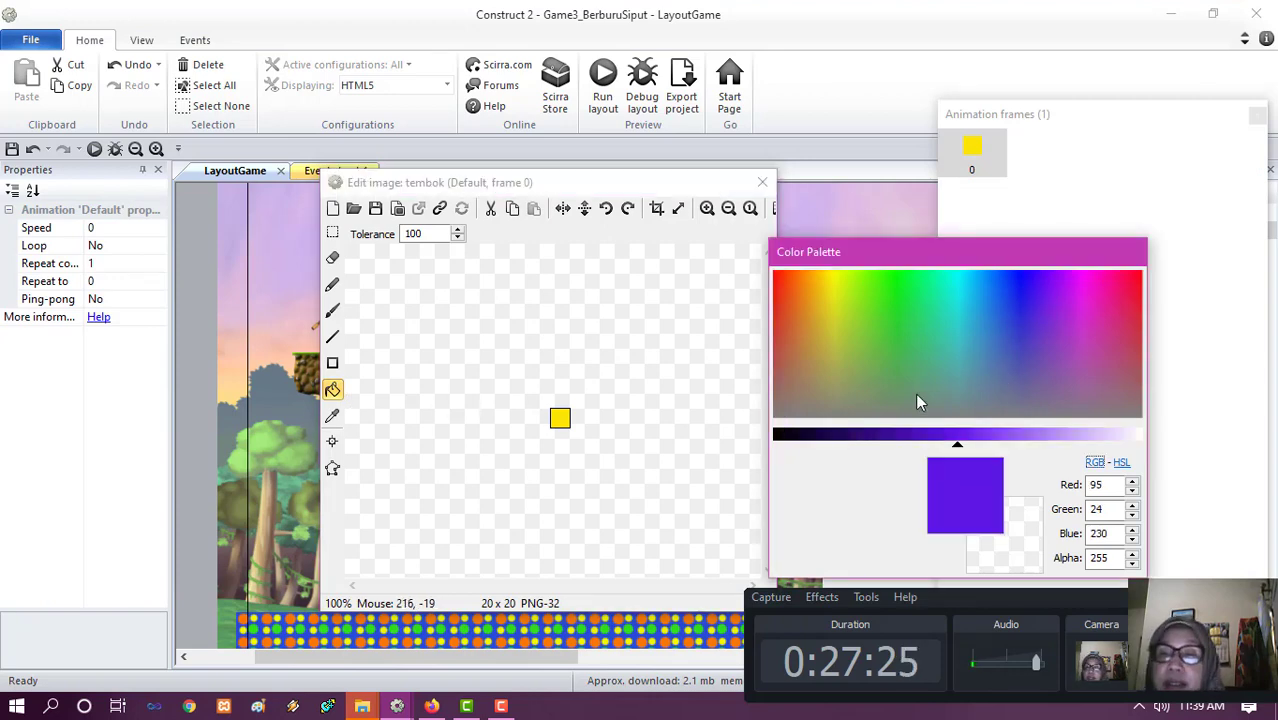
pyautogui.click(557, 418)
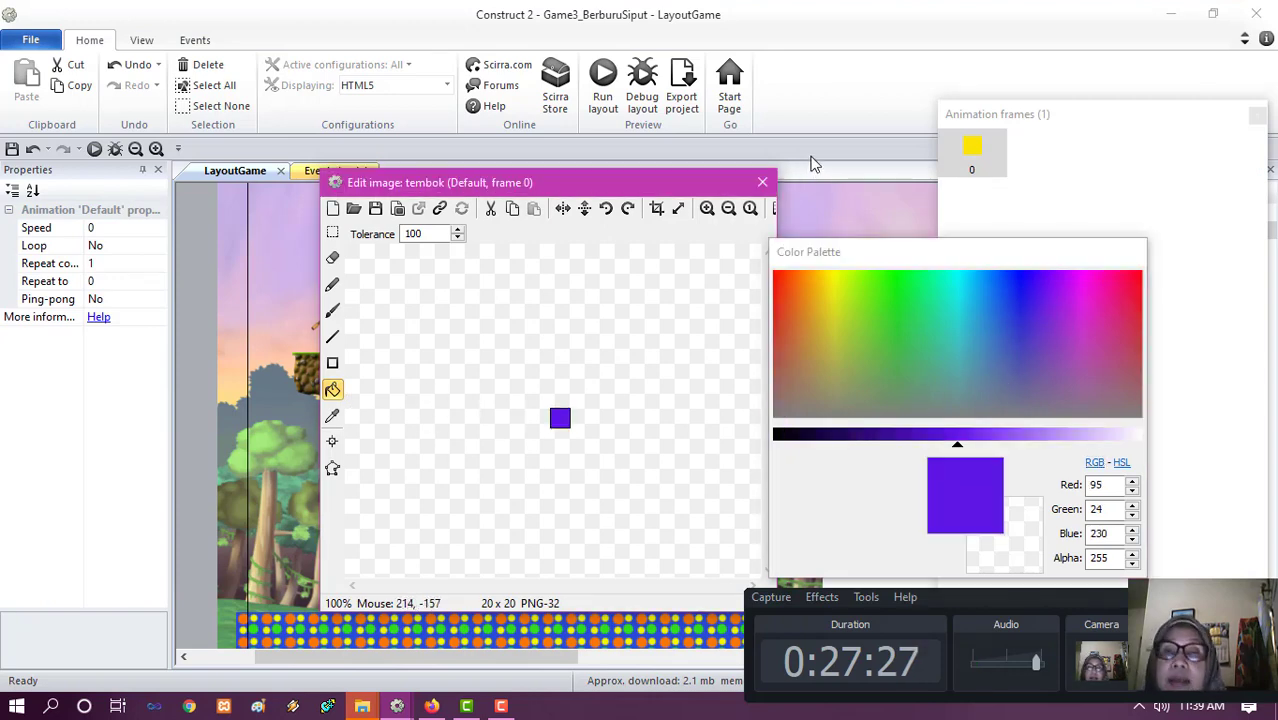
pyautogui.click(762, 181)
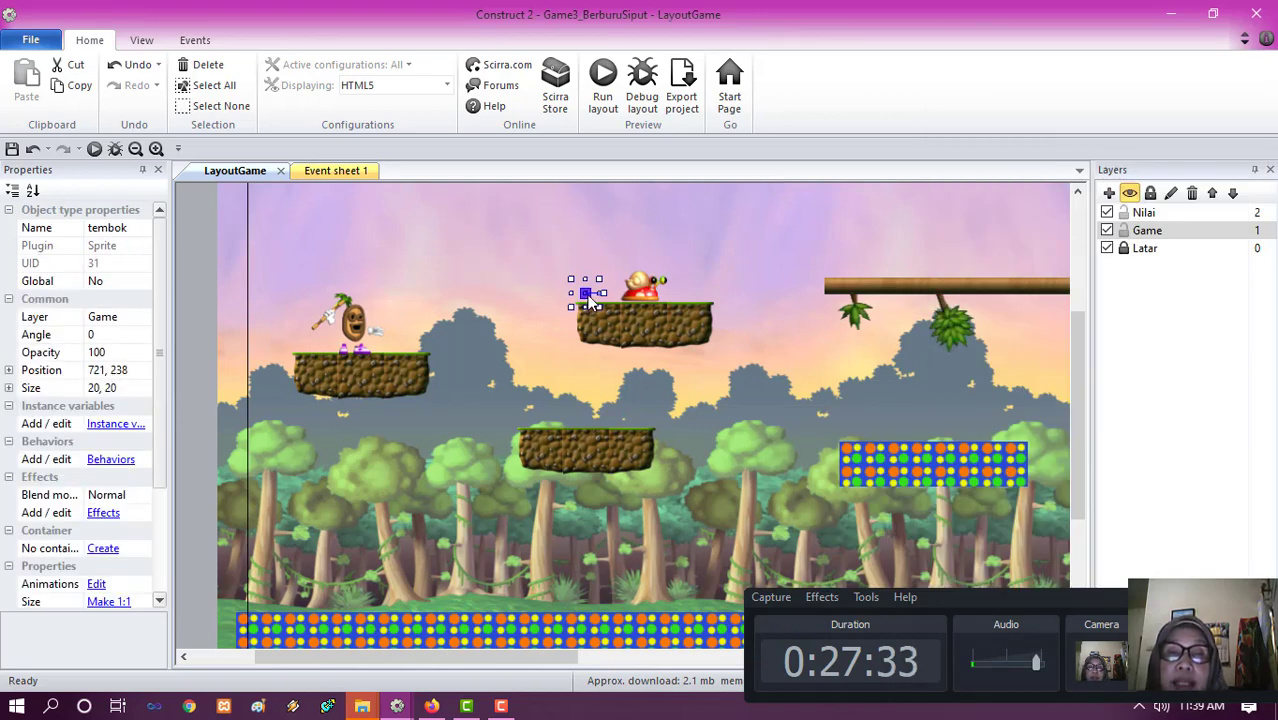
# - Duplicate tembok onto the right end of the snail's soil platform at about 969, 240
pyautogui.keyDown('ctrl'); pyautogui.moveTo(590, 294); pyautogui.dragTo(712, 305); pyautogui.keyUp('ctrl')
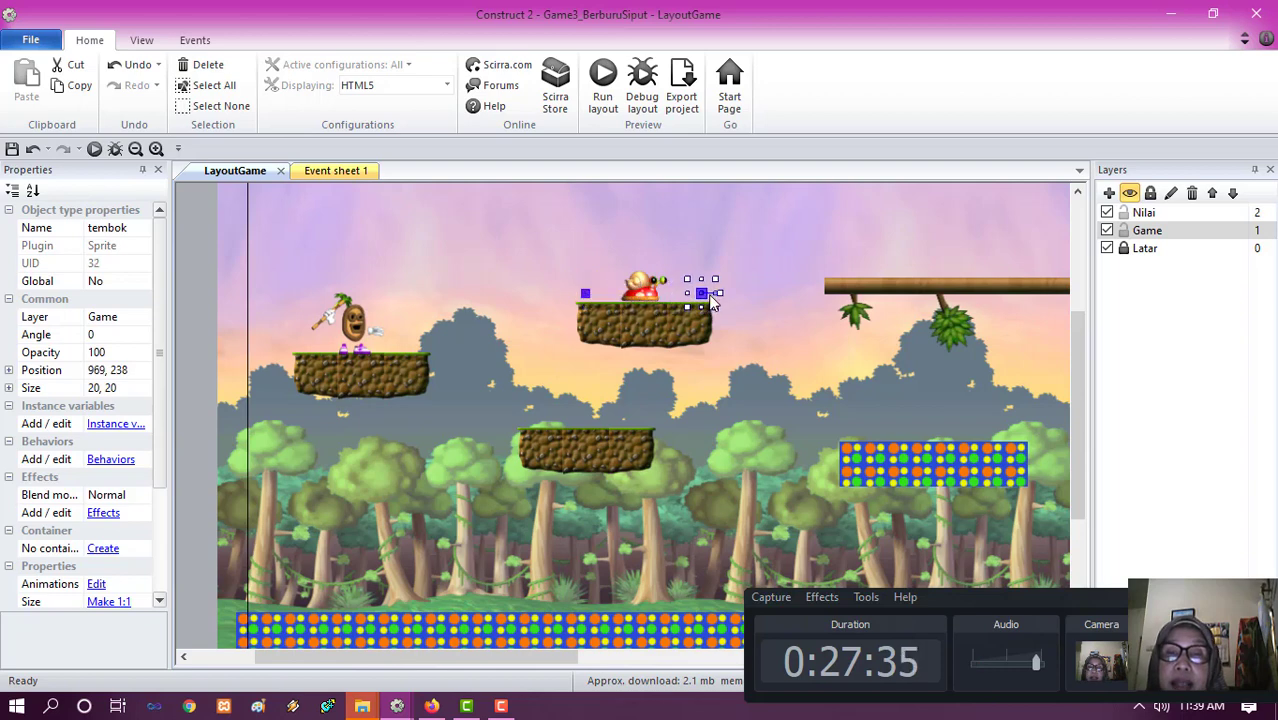
pyautogui.click(814, 381)
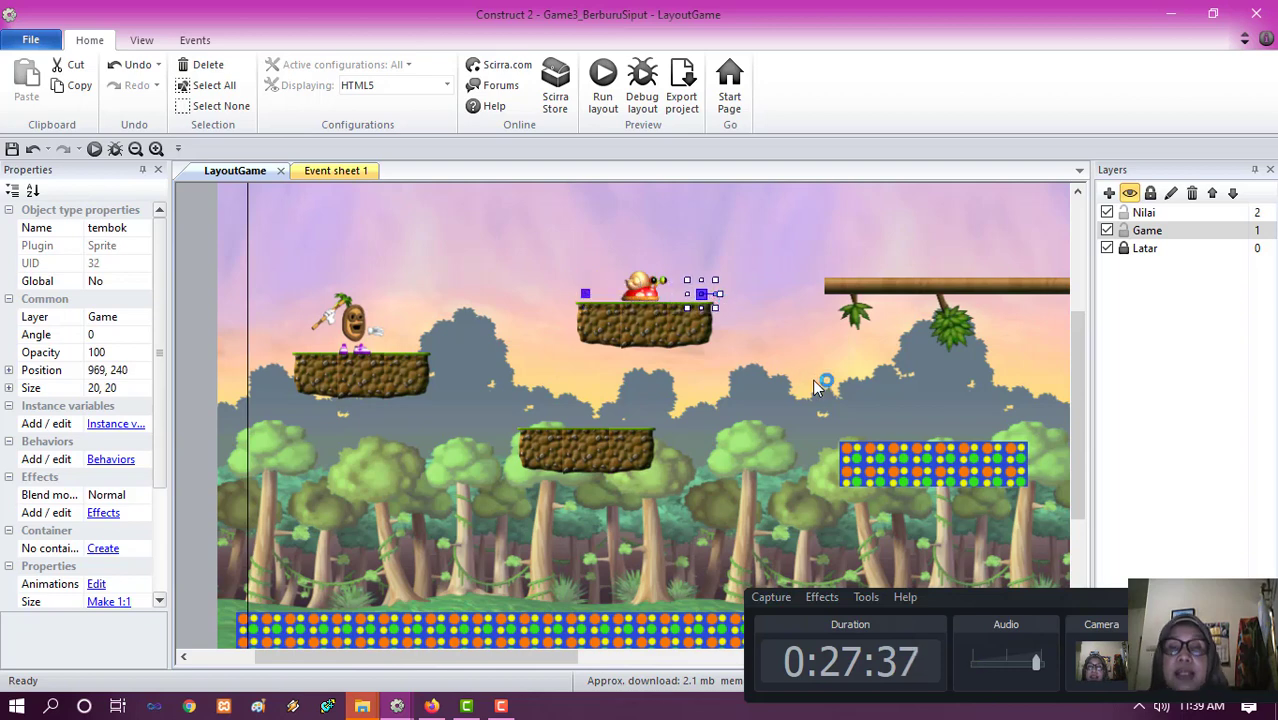
pyautogui.click(462, 418)
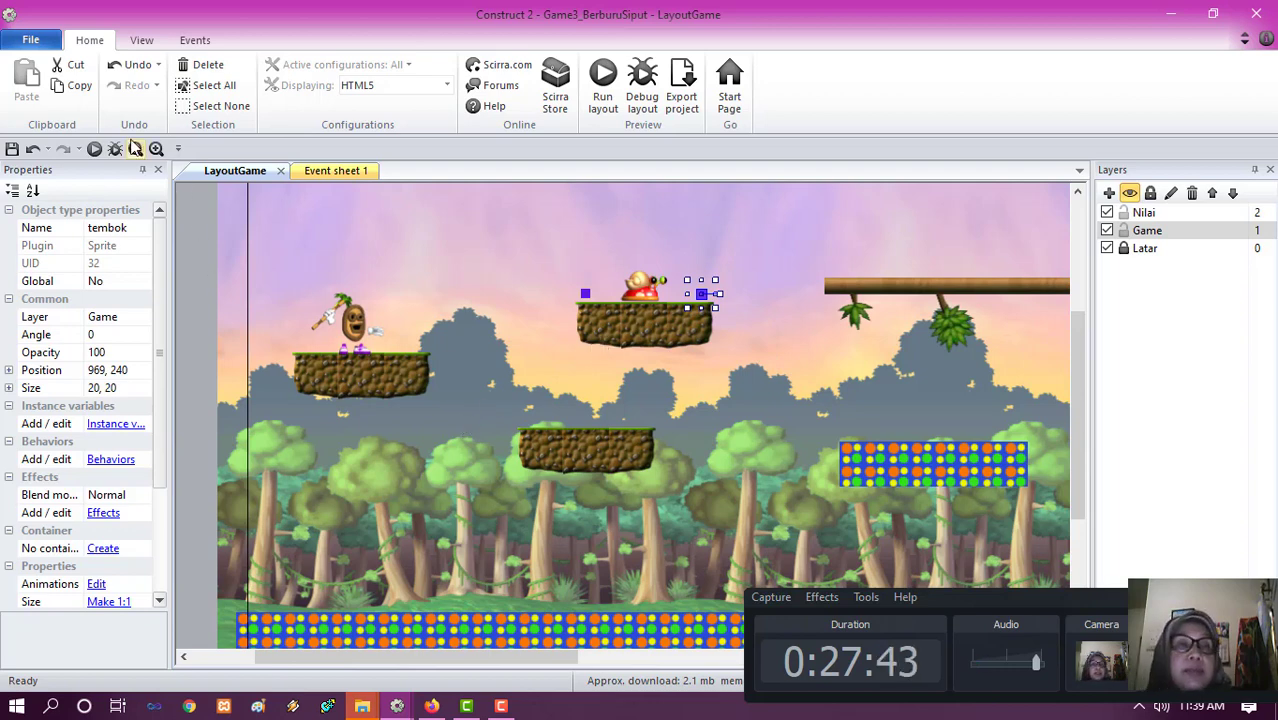
# - Copy the snail with its two tembok blocks onto the lower soil platform, the upper wooden branch and the next two soil platforms
pyautogui.click(135, 148)
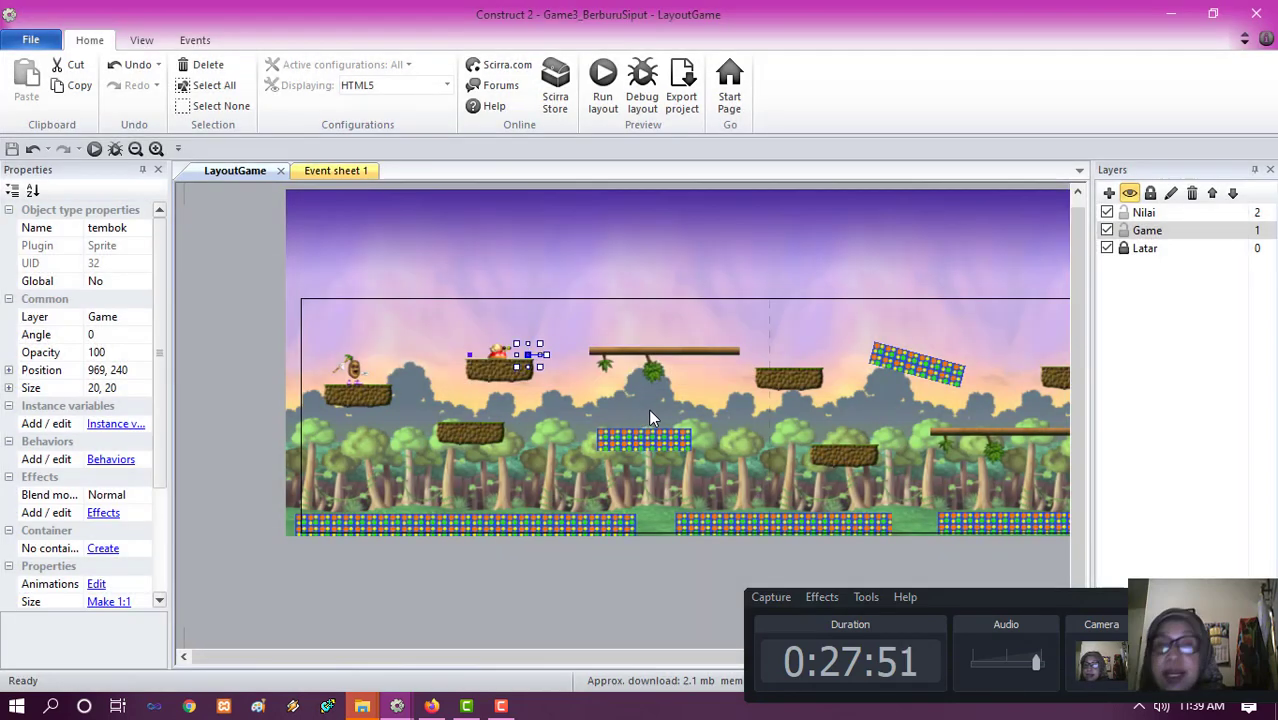
pyautogui.click(473, 357)
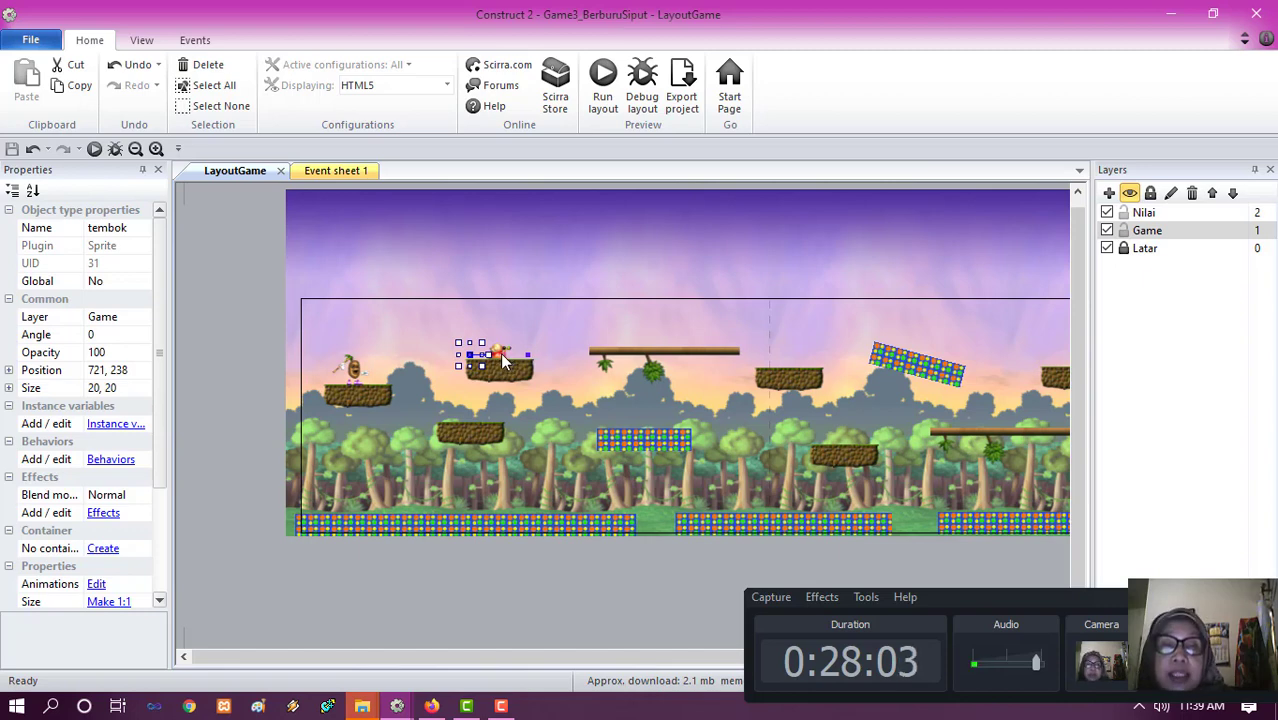
pyautogui.keyDown('ctrl'); pyautogui.click(503, 362); pyautogui.keyUp('ctrl')
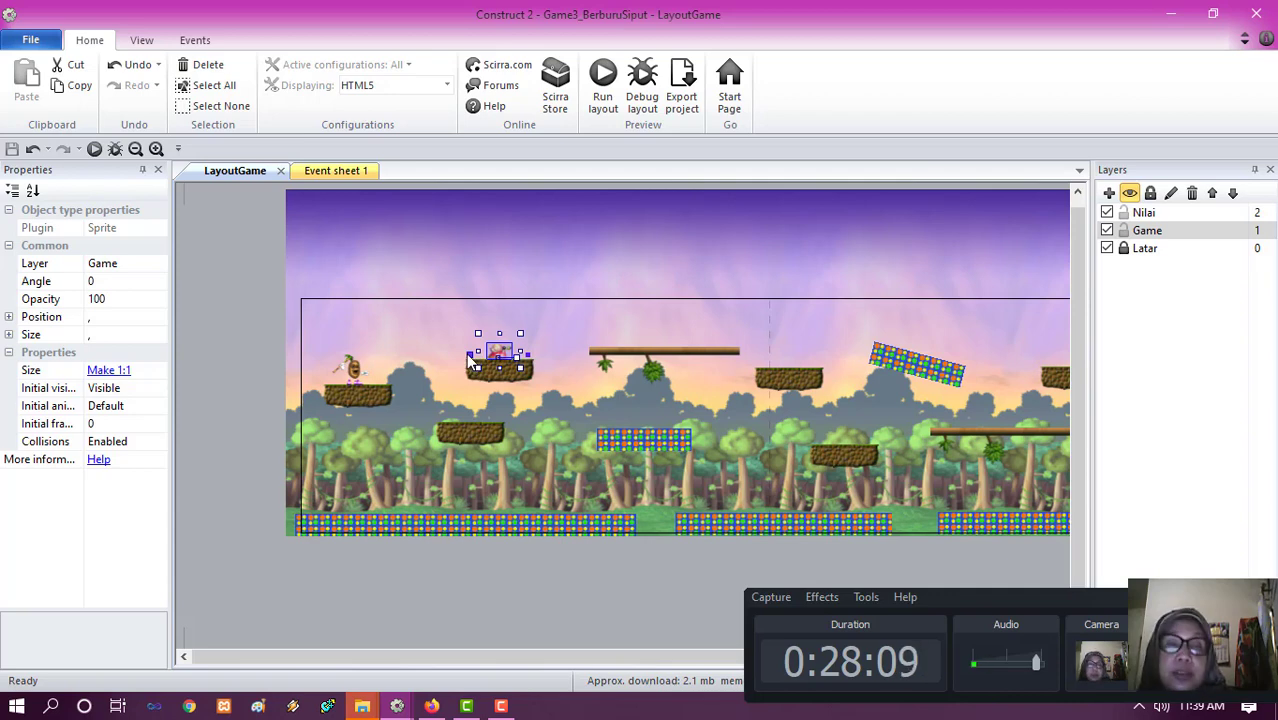
pyautogui.click(474, 362)
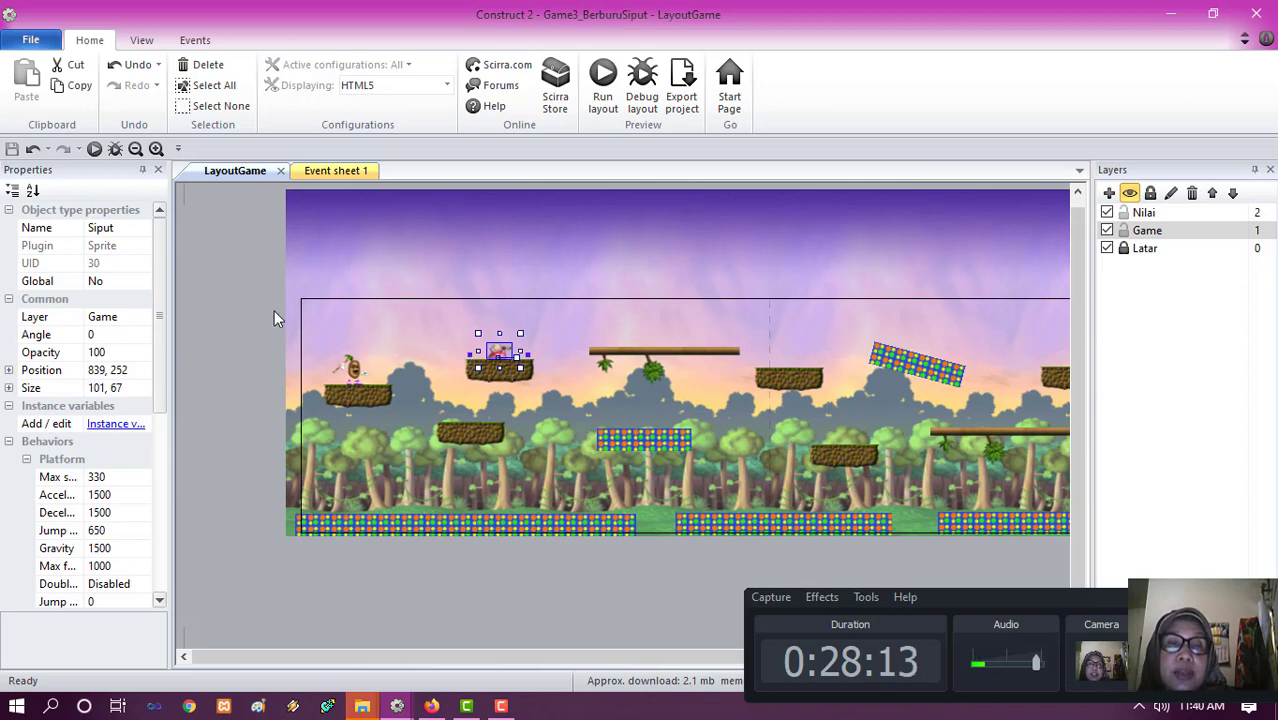
pyautogui.moveTo(274, 311); pyautogui.dragTo(570, 368)
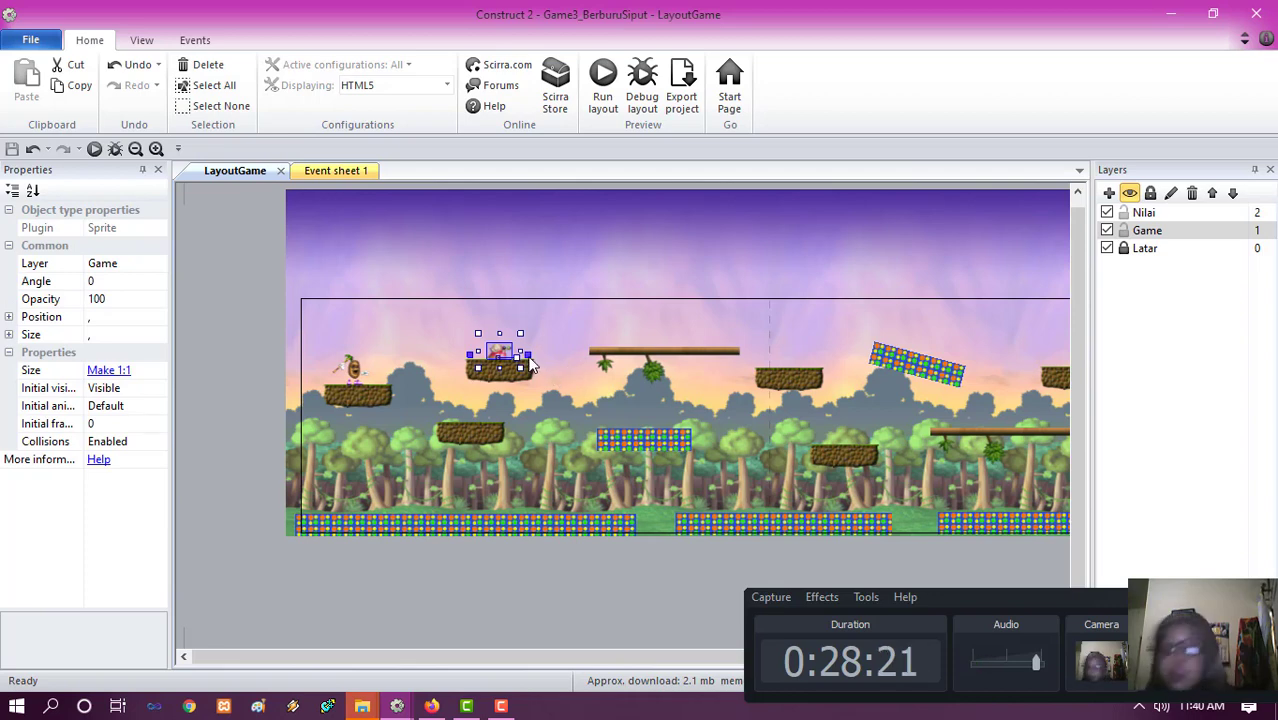
pyautogui.moveTo(530, 365); pyautogui.dragTo(878, 446)
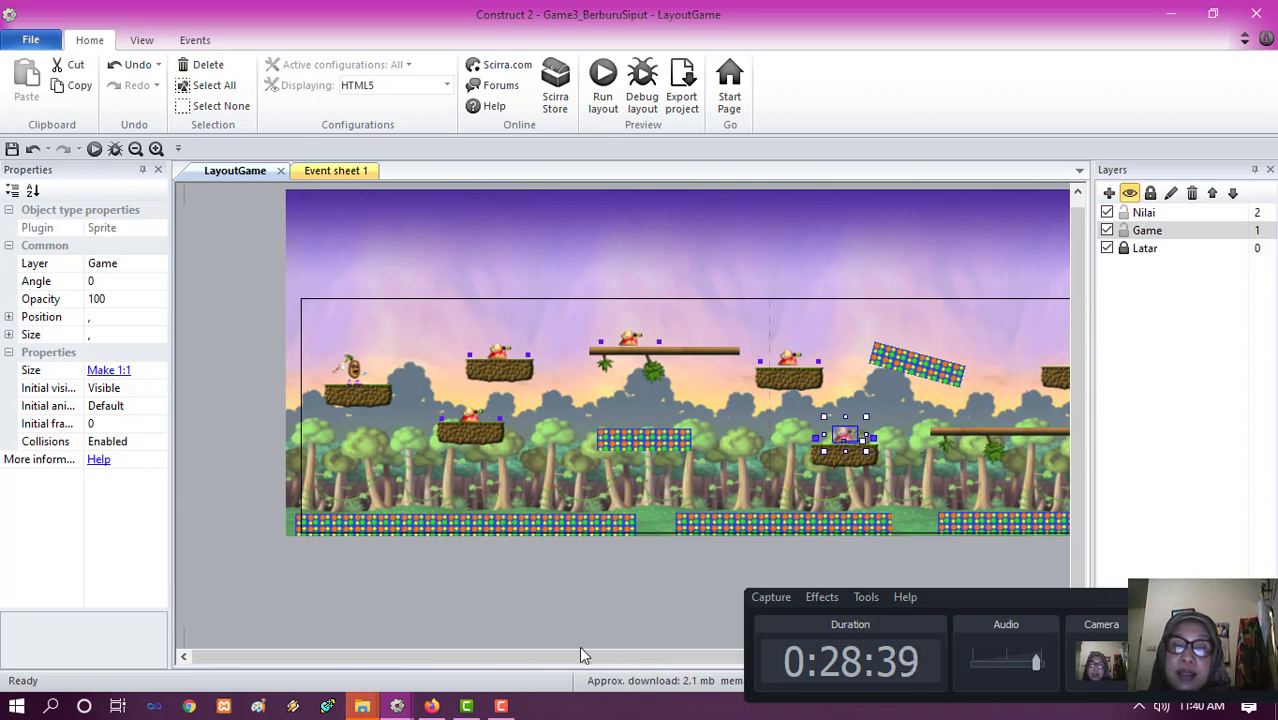
# - Copy the snail and tembok group onto the two remaining soil platforms, the lower wooden branch and the ground blocks
pyautogui.moveTo(588, 658); pyautogui.dragTo(830, 691)
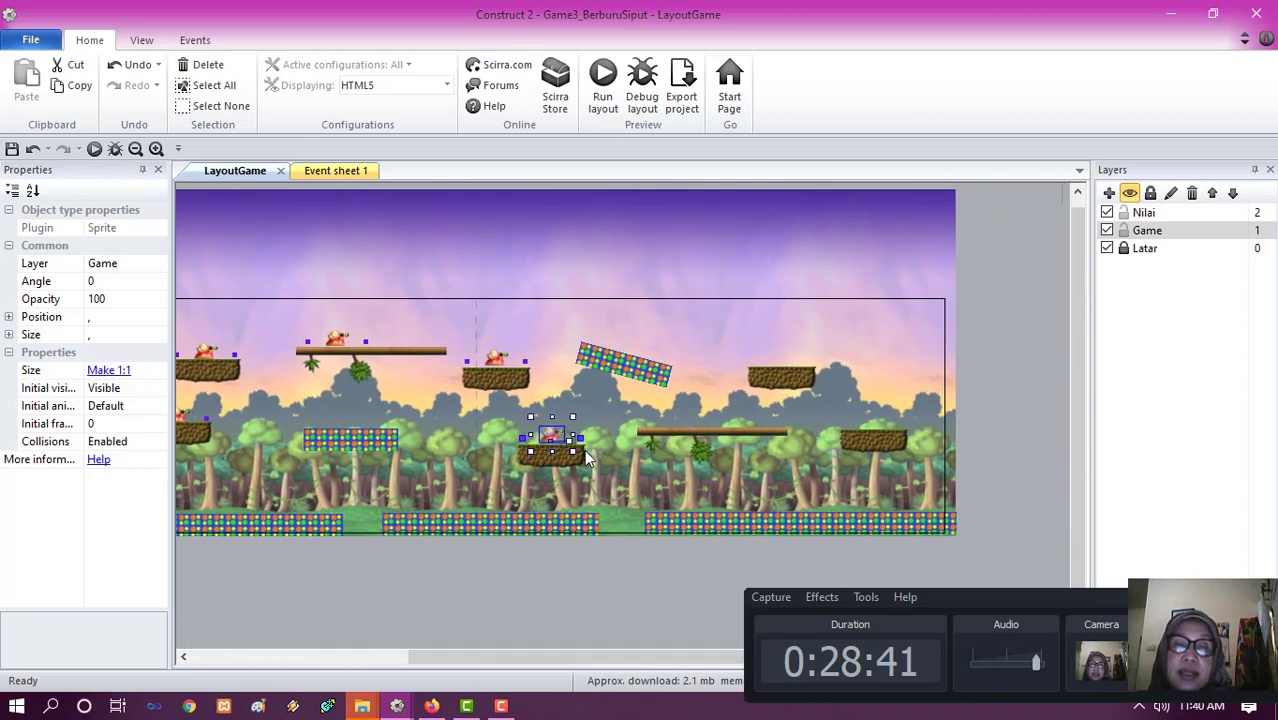
pyautogui.keyDown('ctrl'); pyautogui.moveTo(550, 445); pyautogui.dragTo(887, 425); pyautogui.keyUp('ctrl')
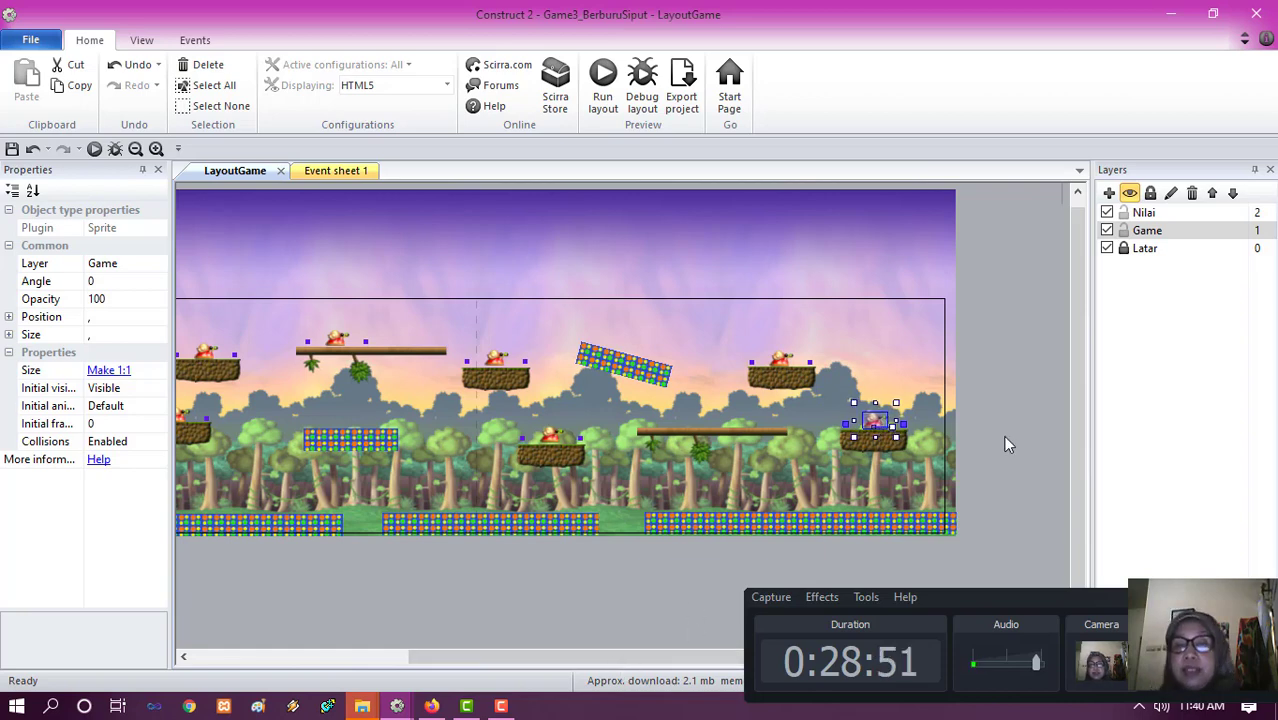
pyautogui.keyDown('ctrl'); pyautogui.moveTo(875, 422); pyautogui.dragTo(221, 498); pyautogui.keyUp('ctrl')
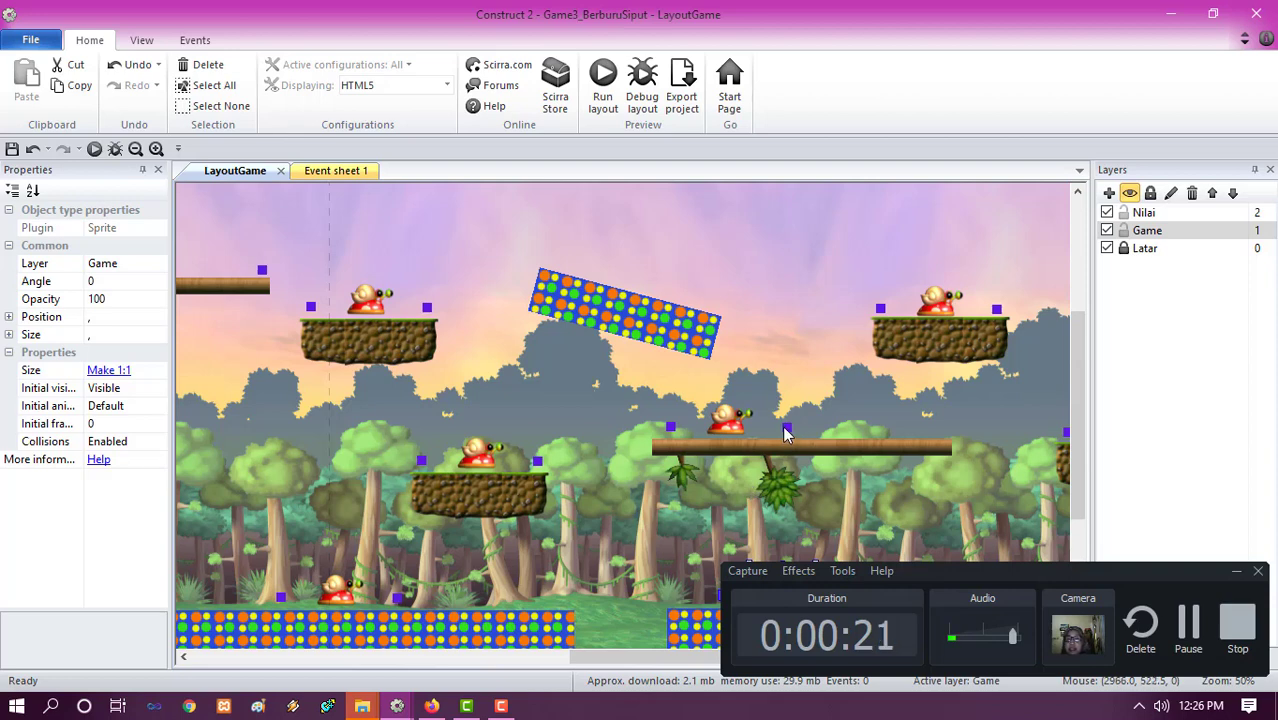
# - Move the right tembok on the lower wooden branch to the branch's far end at about 3309, 522 and select the snail there
pyautogui.moveTo(786, 432); pyautogui.dragTo(942, 432)
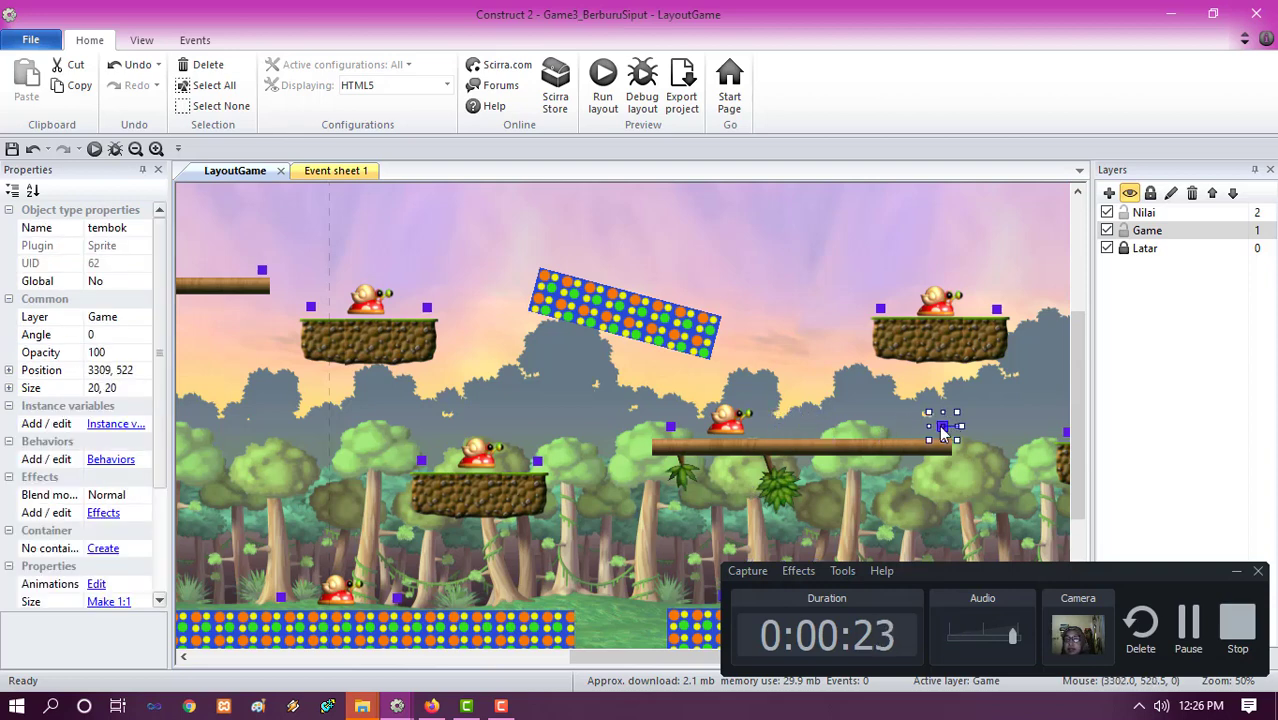
pyautogui.click(740, 427)
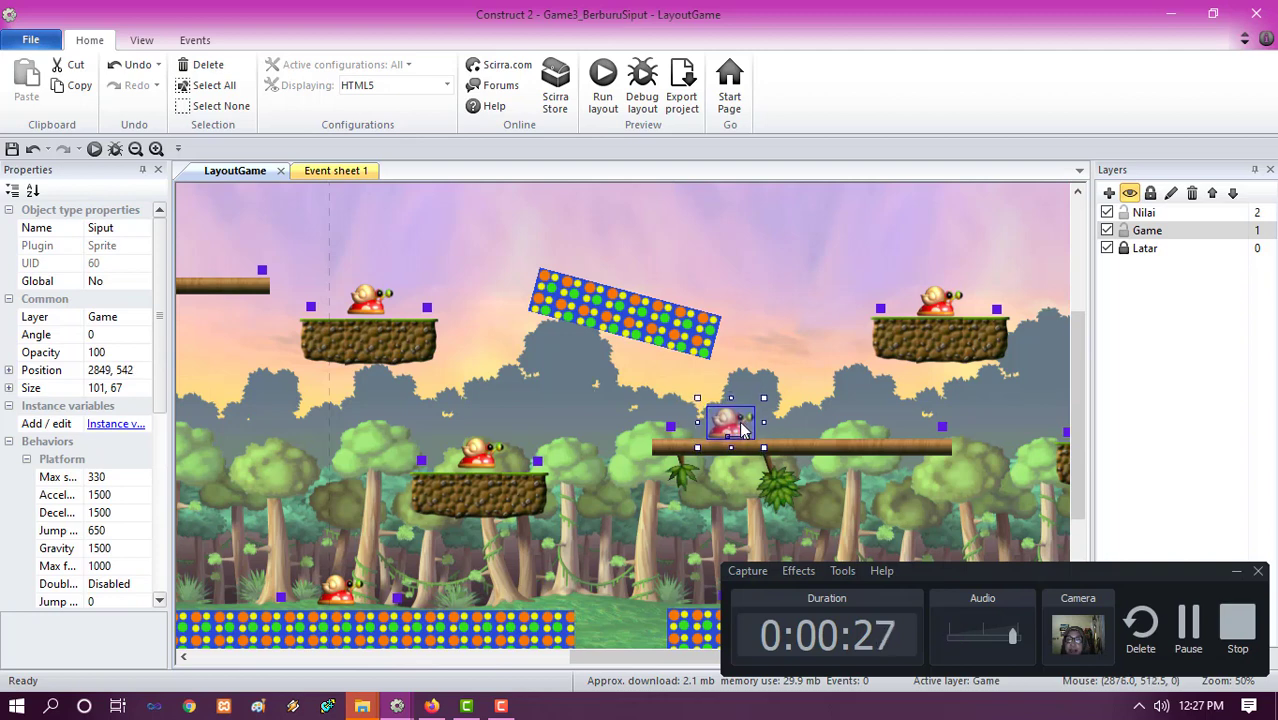
# - Nudge the snails on the lower wooden branch and the two nearby soil platforms down onto their platform surfaces
pyautogui.moveTo(742, 428); pyautogui.dragTo(744, 431)
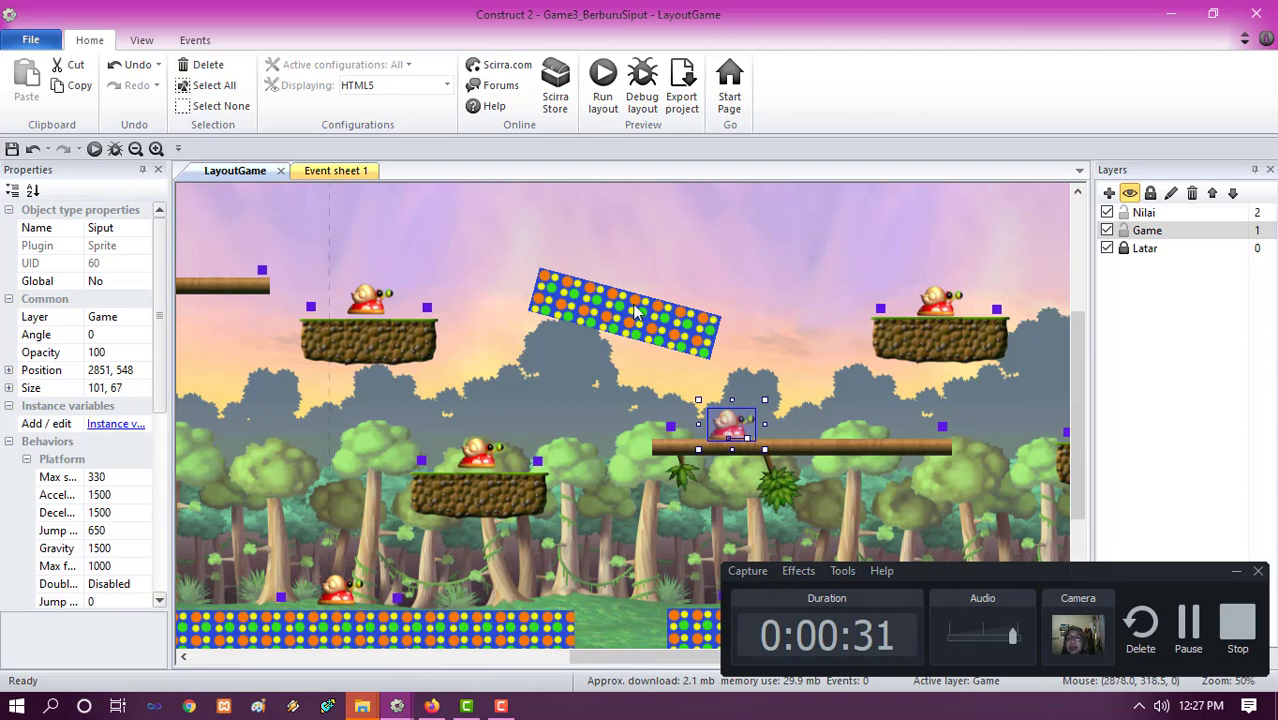
pyautogui.click(375, 304)
pyautogui.moveTo(373, 302); pyautogui.dragTo(374, 307)
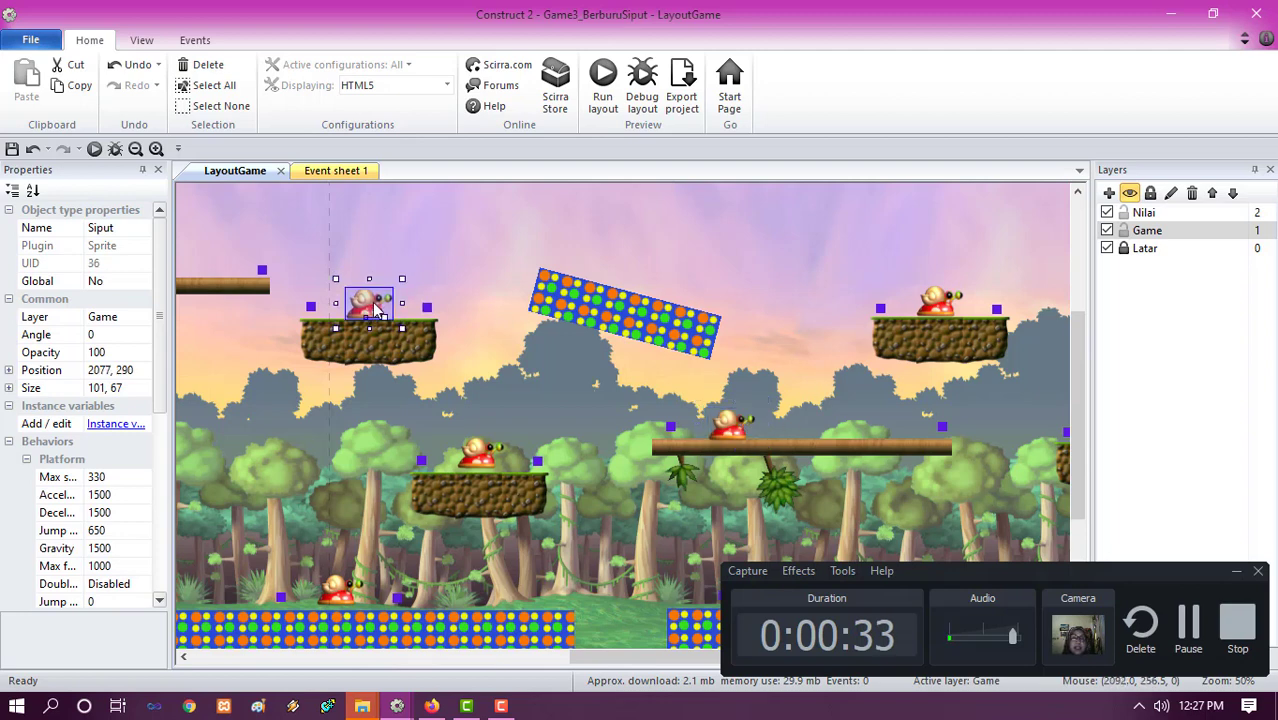
pyautogui.moveTo(481, 468); pyautogui.dragTo(484, 469)
# - Spread the two tembok blocks on the last ground block apart and duplicate its snail between them at about 3233, 902
pyautogui.moveTo(594, 662); pyautogui.dragTo(741, 692)
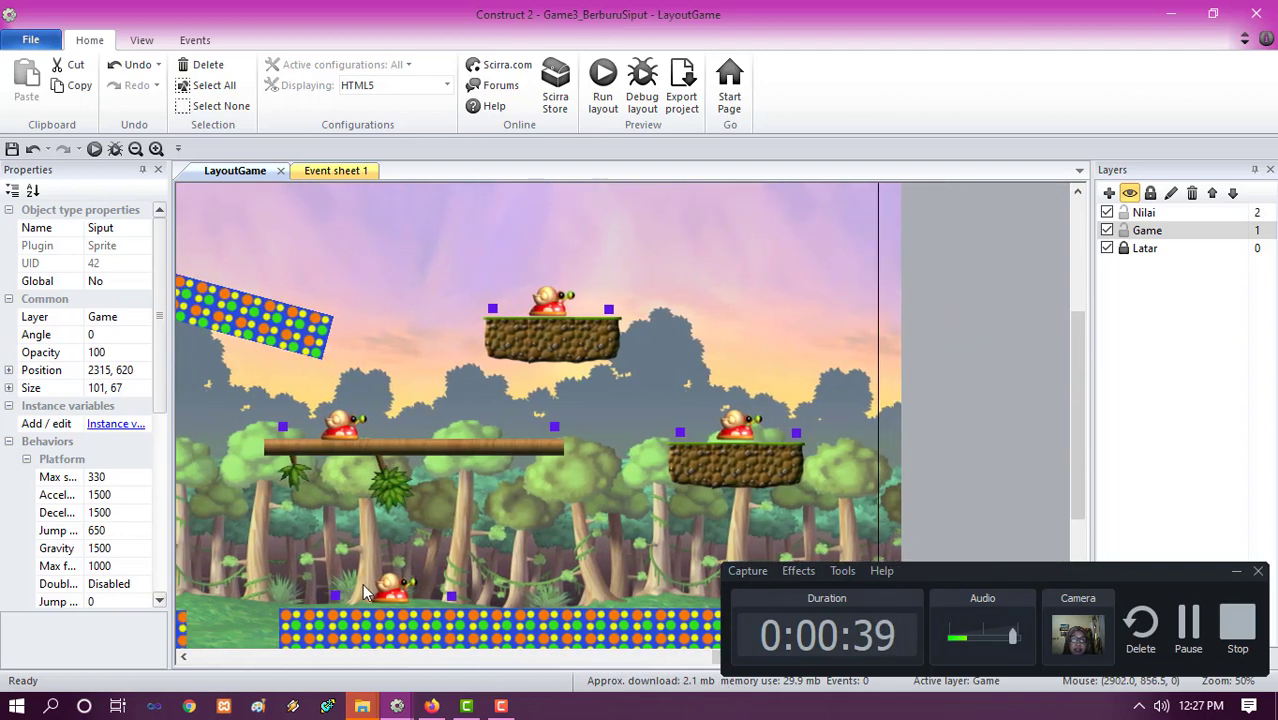
pyautogui.click(334, 594)
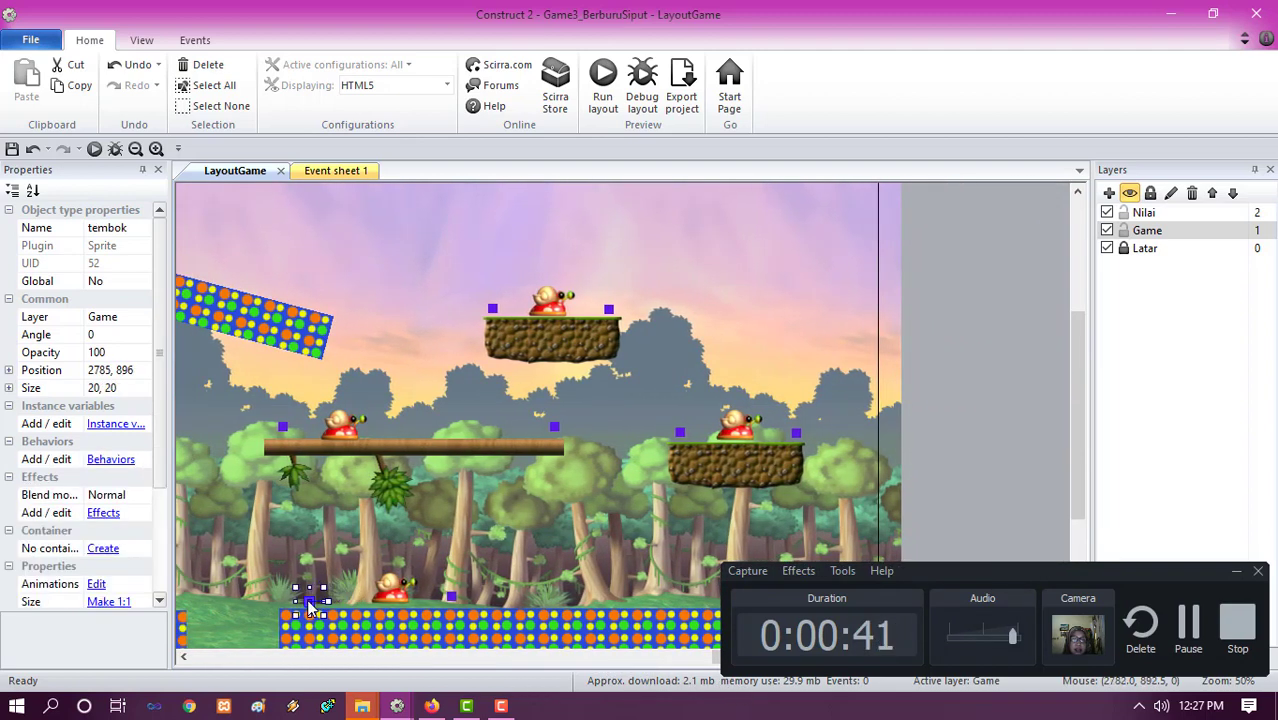
pyautogui.moveTo(307, 599); pyautogui.dragTo(310, 594)
pyautogui.moveTo(452, 600); pyautogui.dragTo(612, 607)
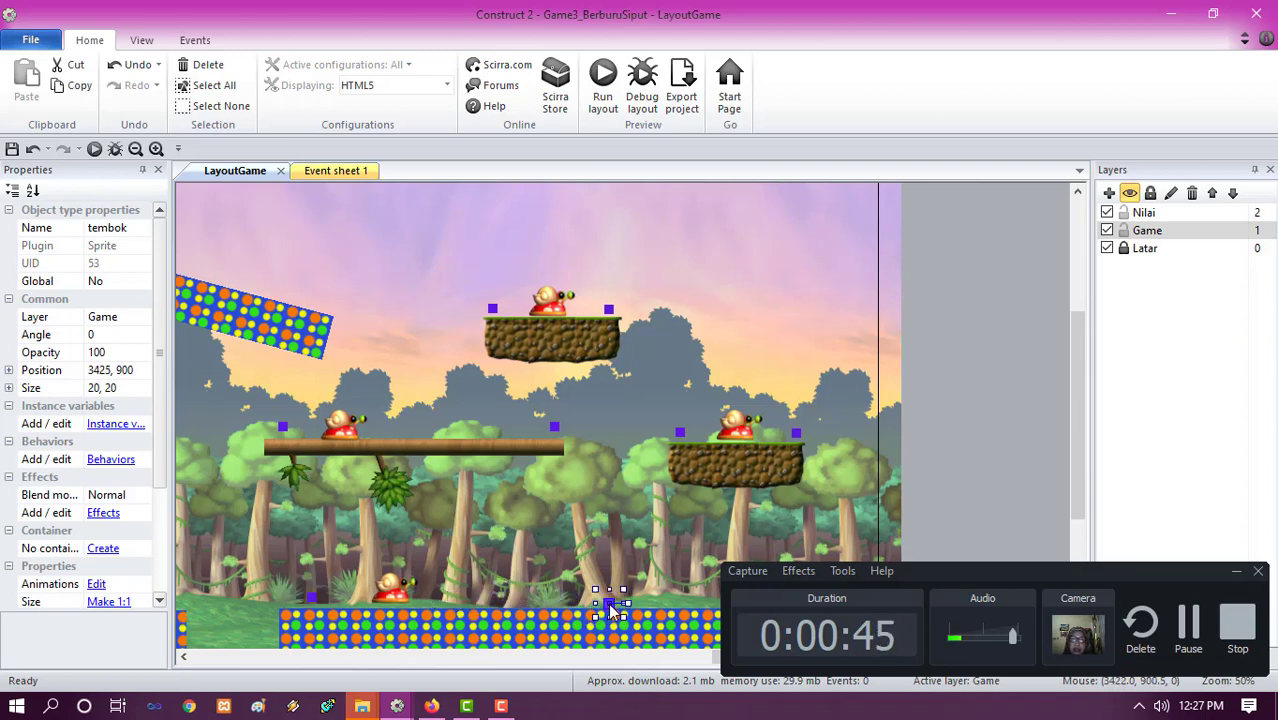
pyautogui.click(388, 595)
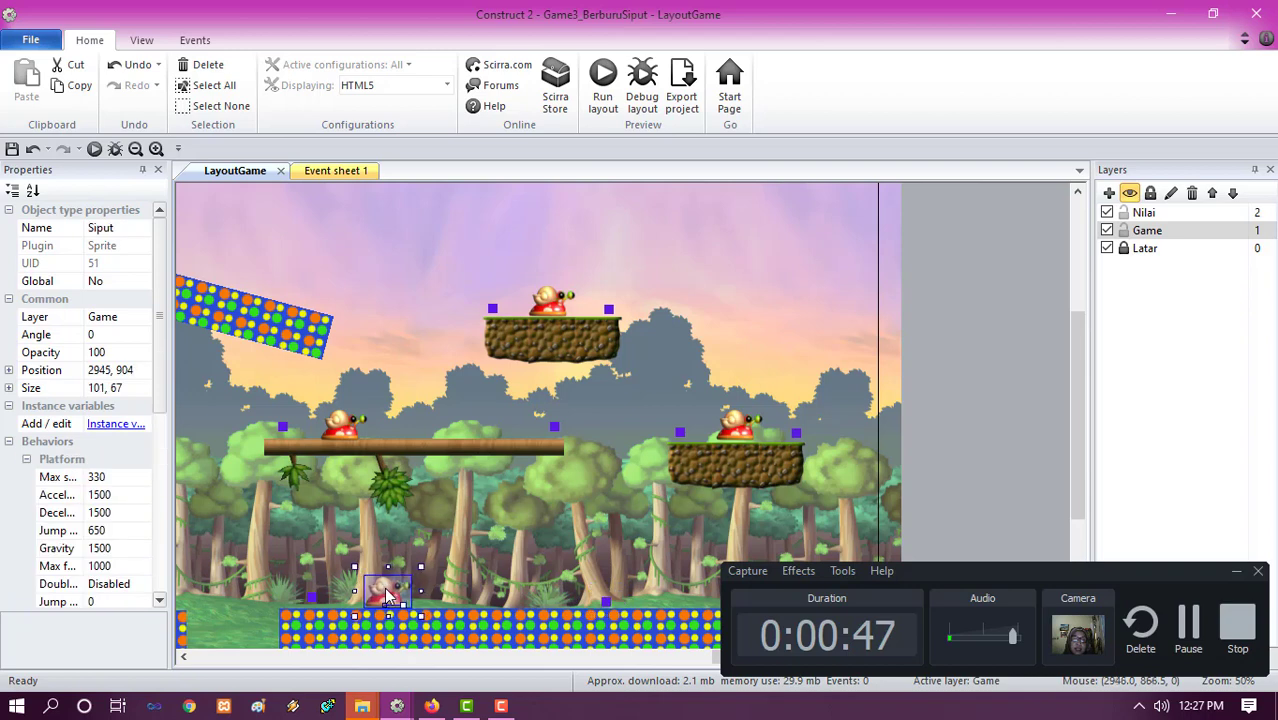
pyautogui.moveTo(388, 595); pyautogui.dragTo(525, 585)
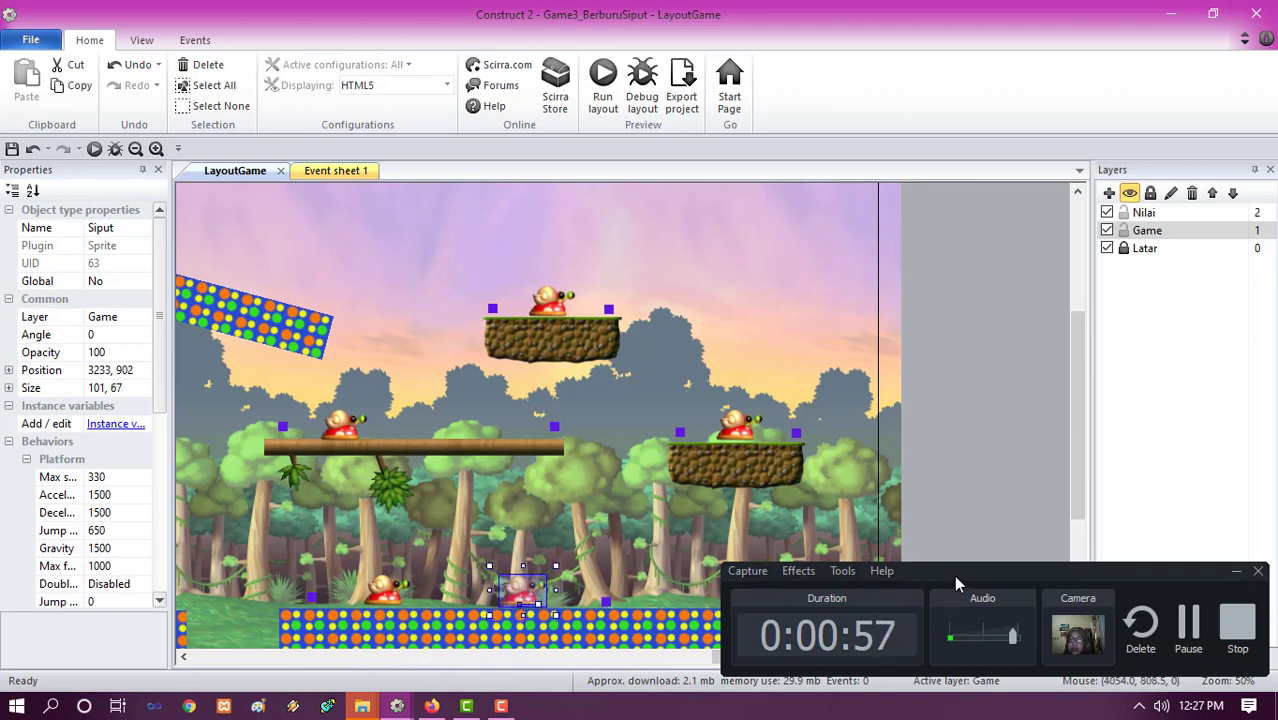
# - Move the last ground block's right tembok to about 3691, 898 and its second snail to about 3553, 908
pyautogui.moveTo(950, 584); pyautogui.dragTo(1059, 307)
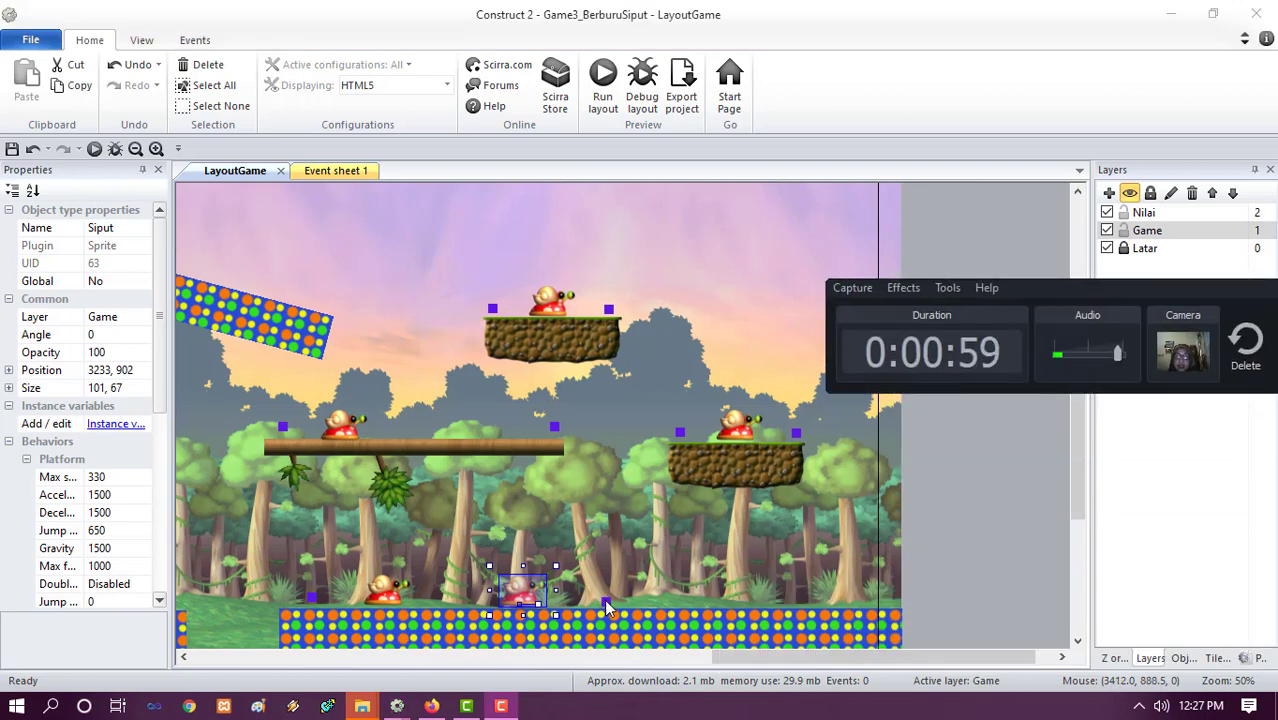
pyautogui.moveTo(605, 603); pyautogui.dragTo(737, 599)
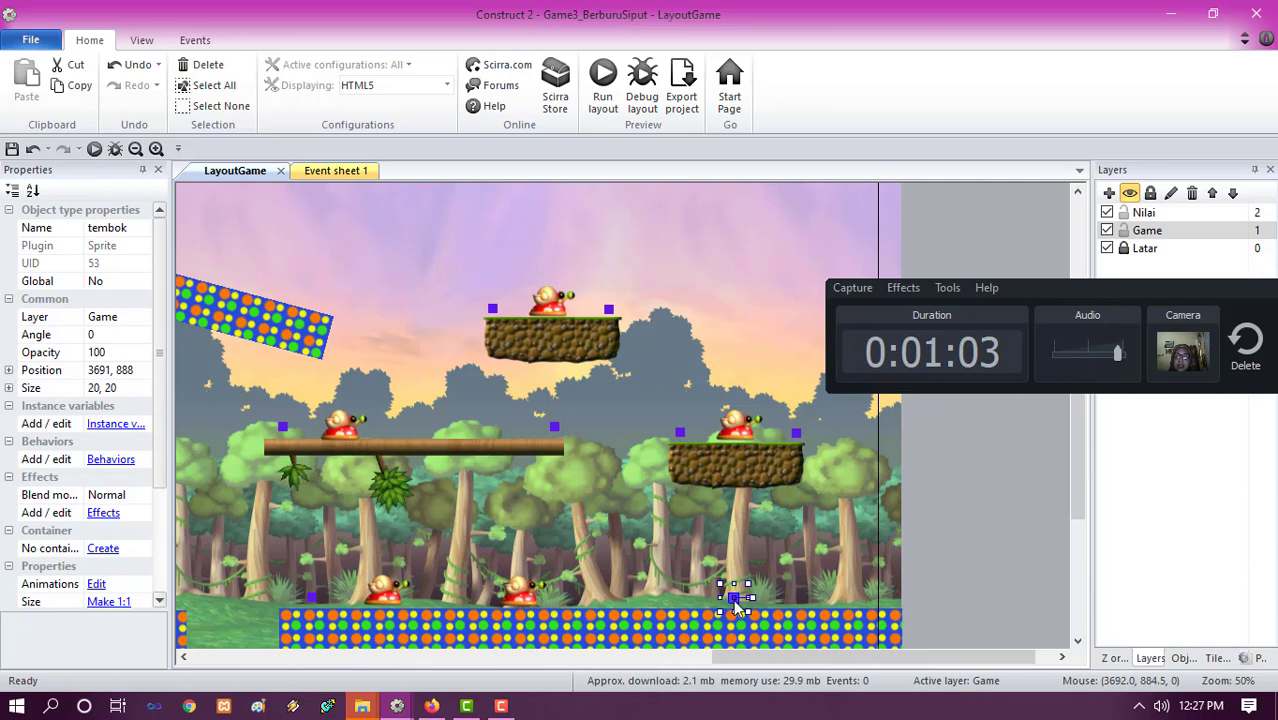
pyautogui.moveTo(733, 601); pyautogui.dragTo(731, 607)
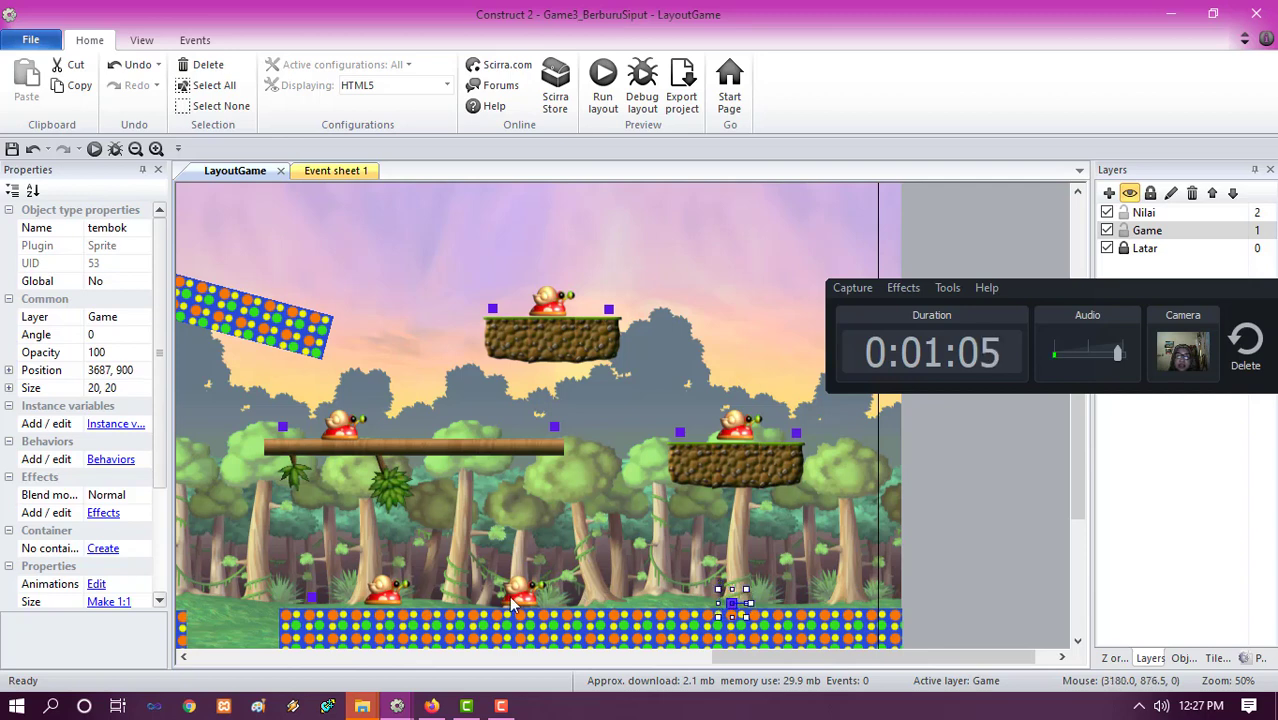
pyautogui.moveTo(517, 601); pyautogui.dragTo(667, 608)
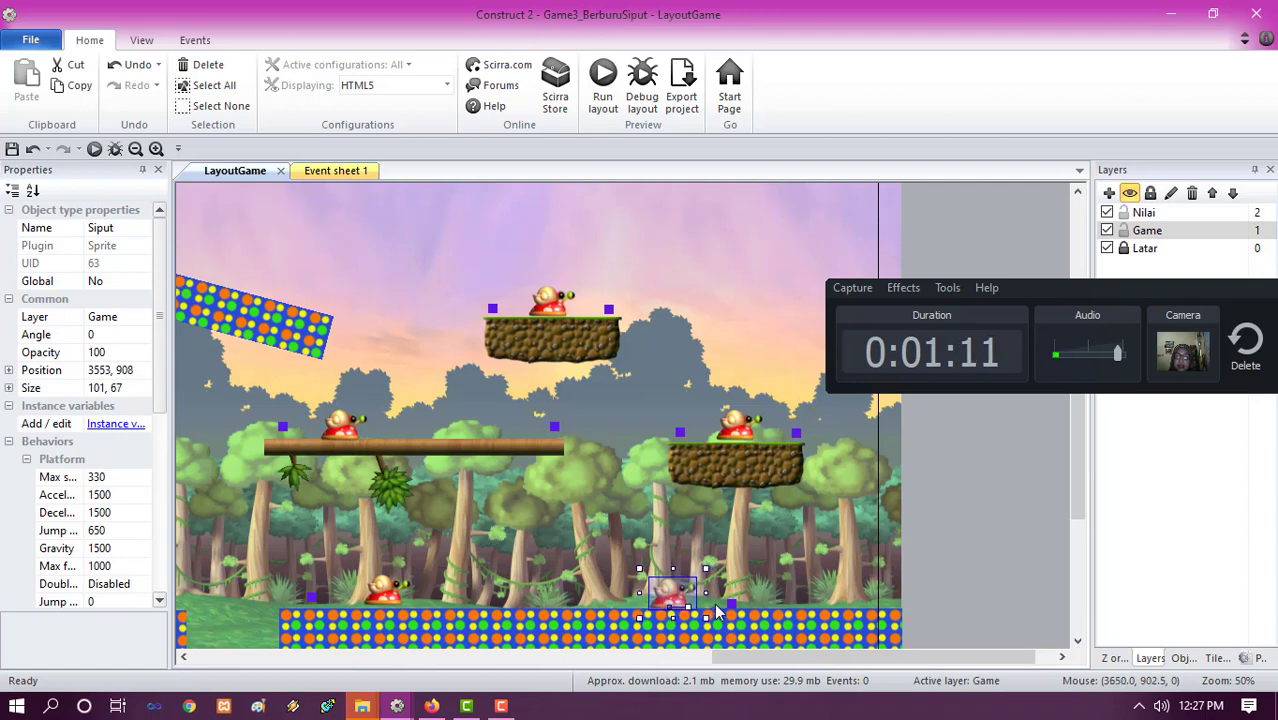
pyautogui.moveTo(731, 606); pyautogui.dragTo(735, 605)
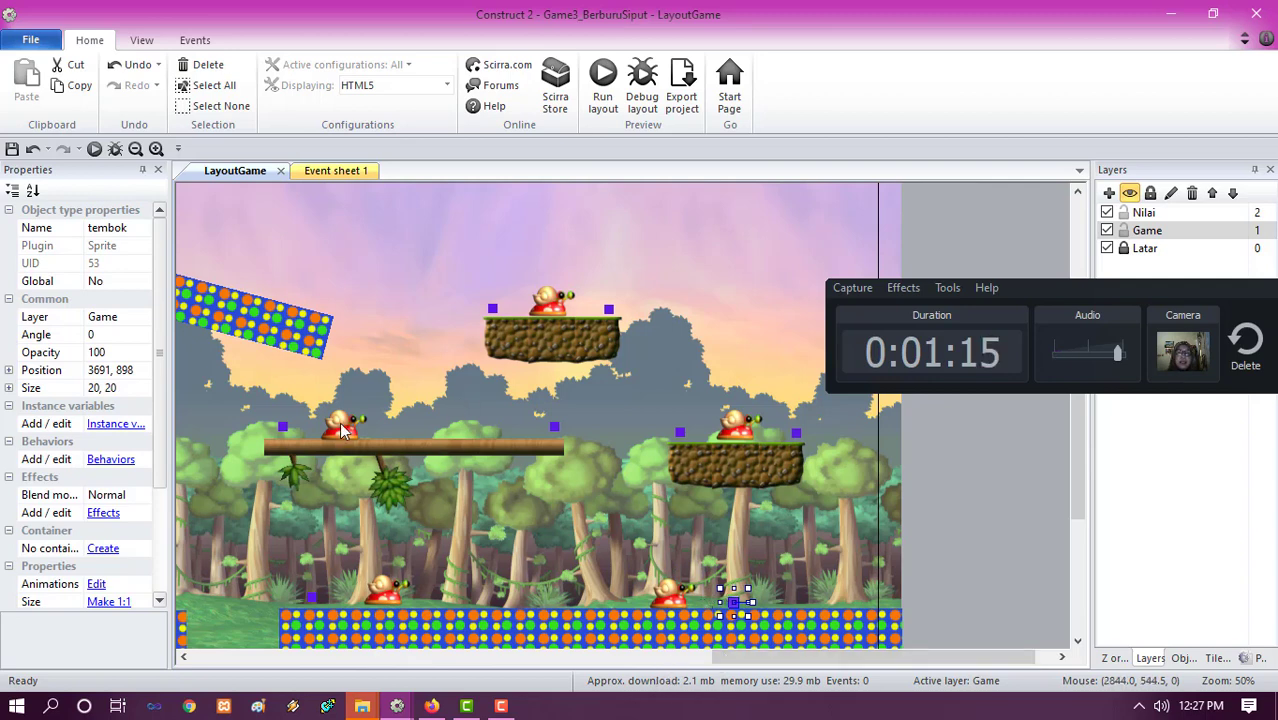
# - Duplicate snails on the lower wooden branch at about 3171, 540 and the middle ground block at about 2269, 906, widening that block's tembok pair
pyautogui.keyDown('ctrl'); pyautogui.moveTo(340, 430); pyautogui.dragTo(508, 428); pyautogui.keyUp('ctrl')
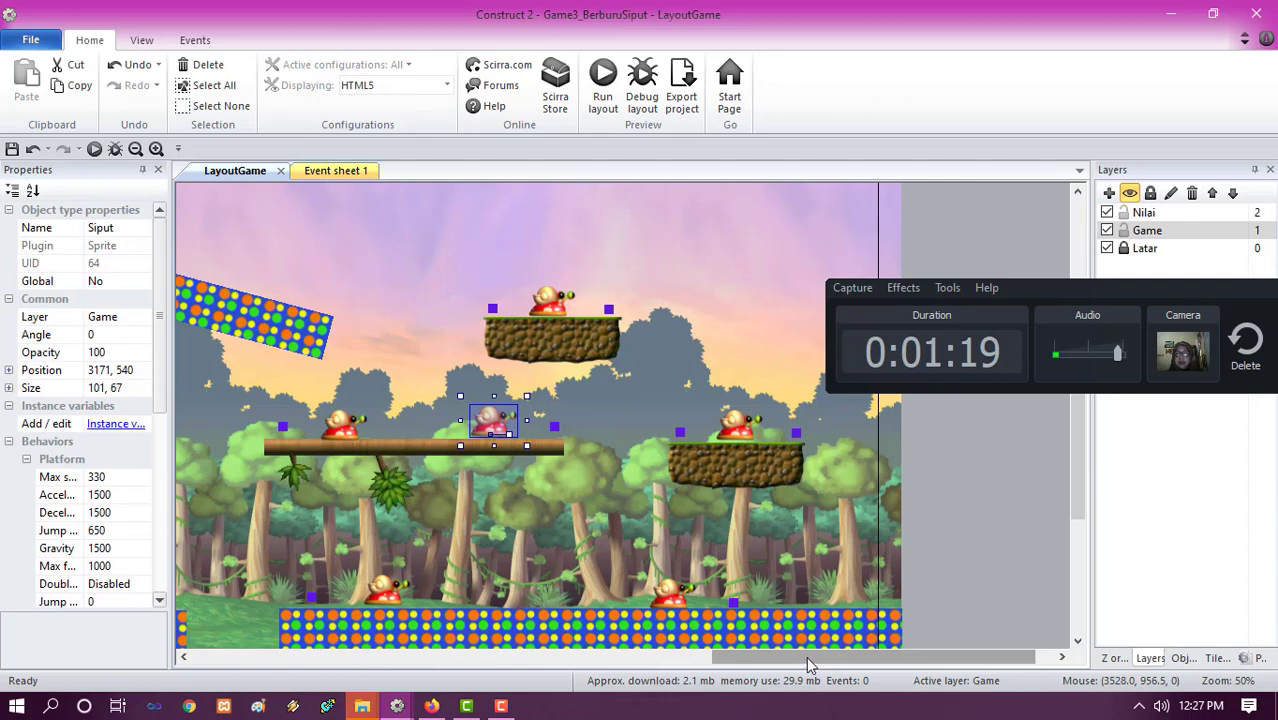
pyautogui.moveTo(813, 658); pyautogui.dragTo(484, 678)
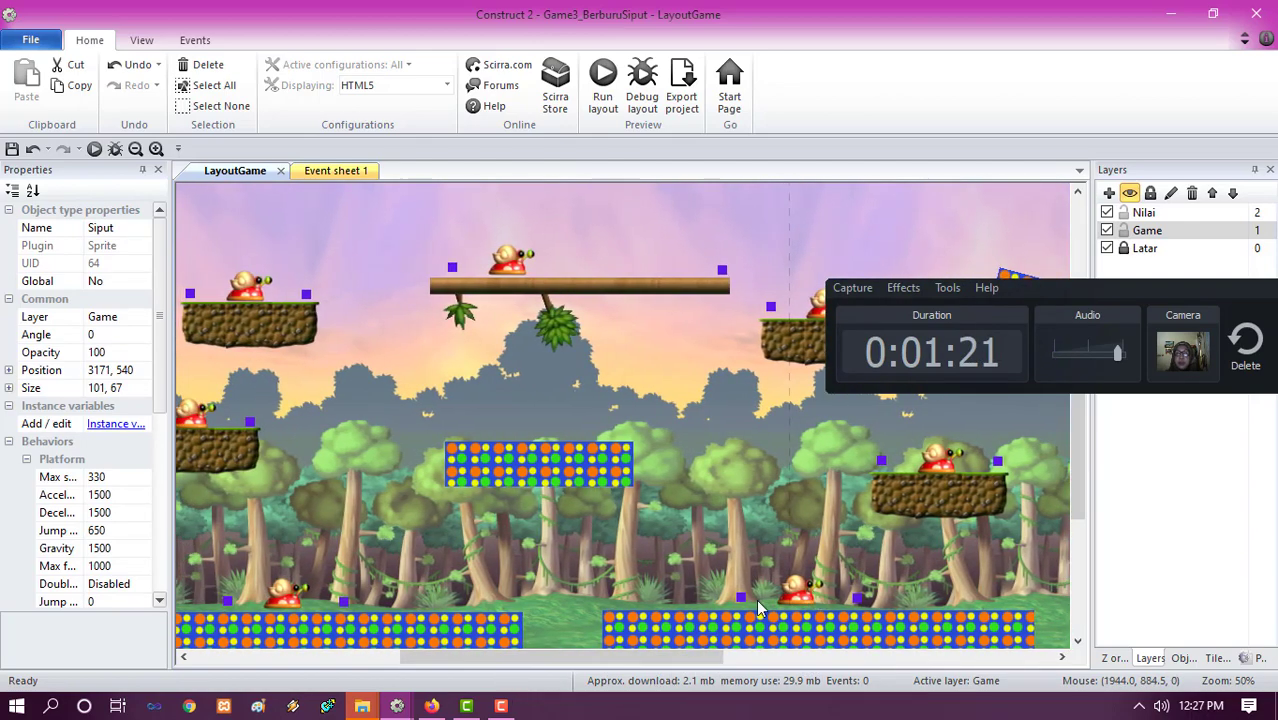
pyautogui.moveTo(740, 603); pyautogui.dragTo(692, 608)
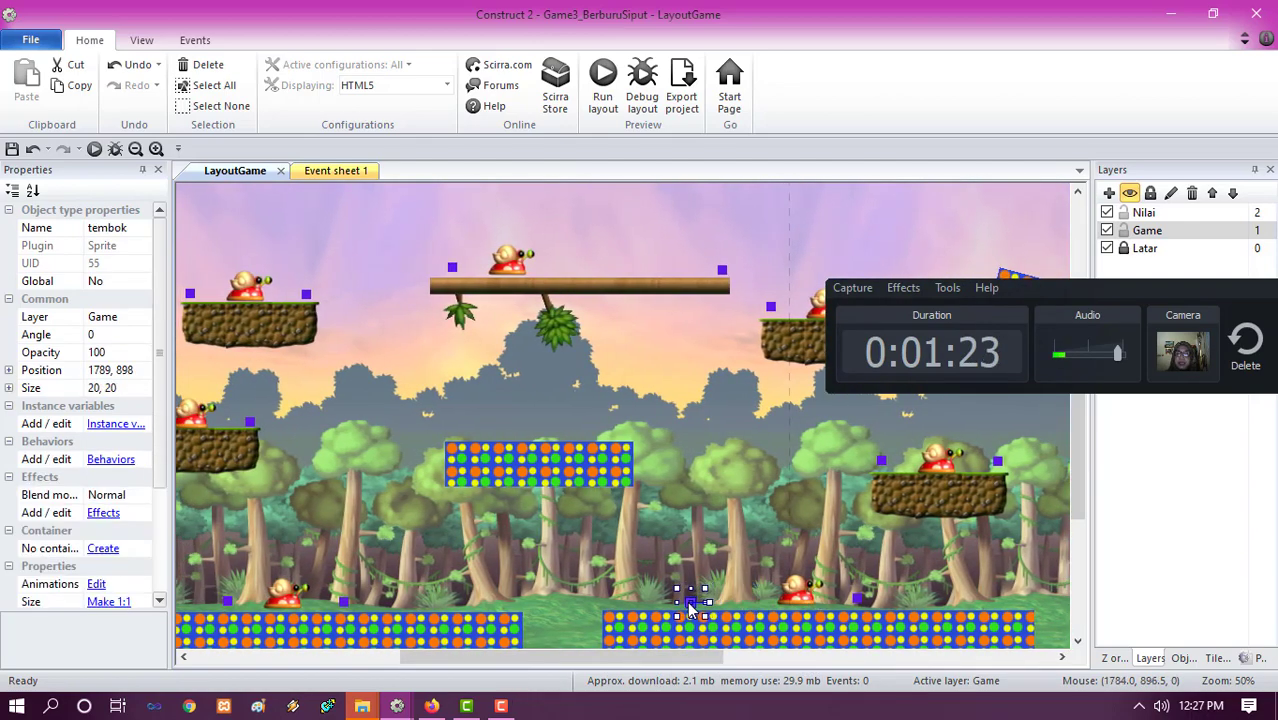
pyautogui.moveTo(858, 600); pyautogui.dragTo(974, 606)
pyautogui.moveTo(805, 597)
pyautogui.mouseDown()
pyautogui.moveTo(777, 601)
pyautogui.moveTo(932, 598)
pyautogui.mouseUp()
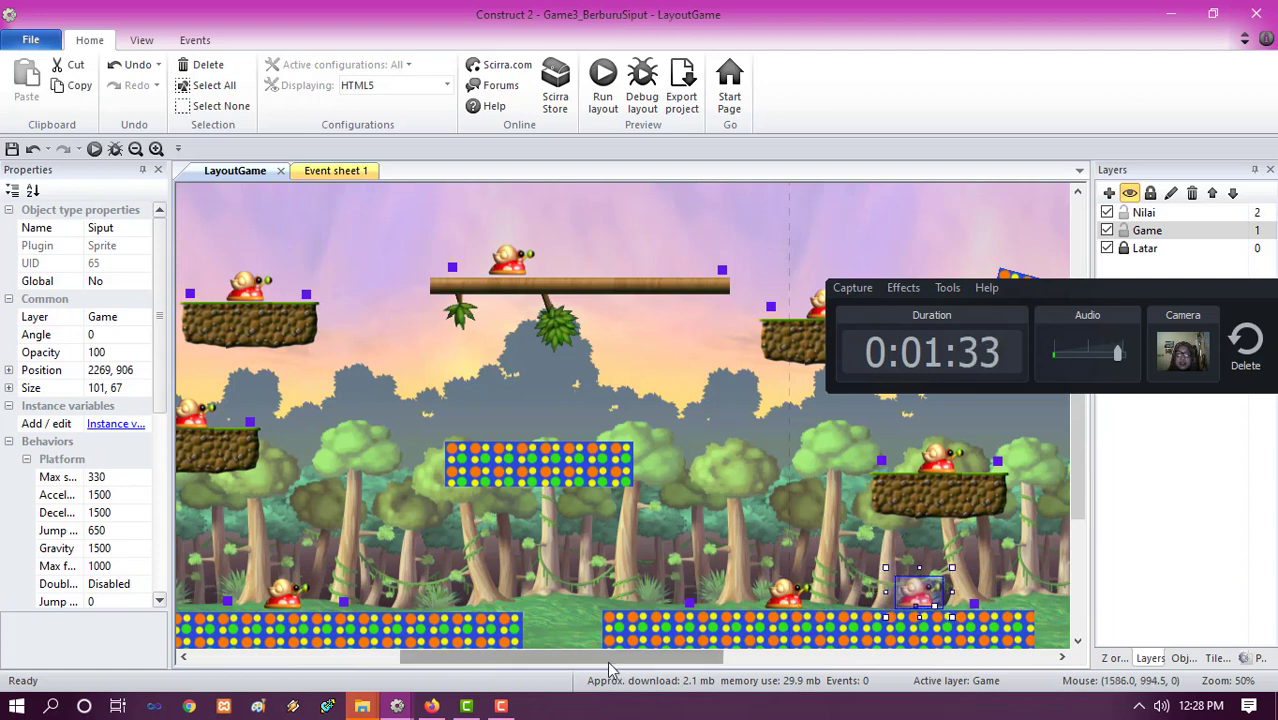
# - Widen the tembok pair on the first ground block, with the left one at about 649, 896, and duplicate its snail at about 1091, 912
pyautogui.moveTo(609, 662); pyautogui.dragTo(487, 664)
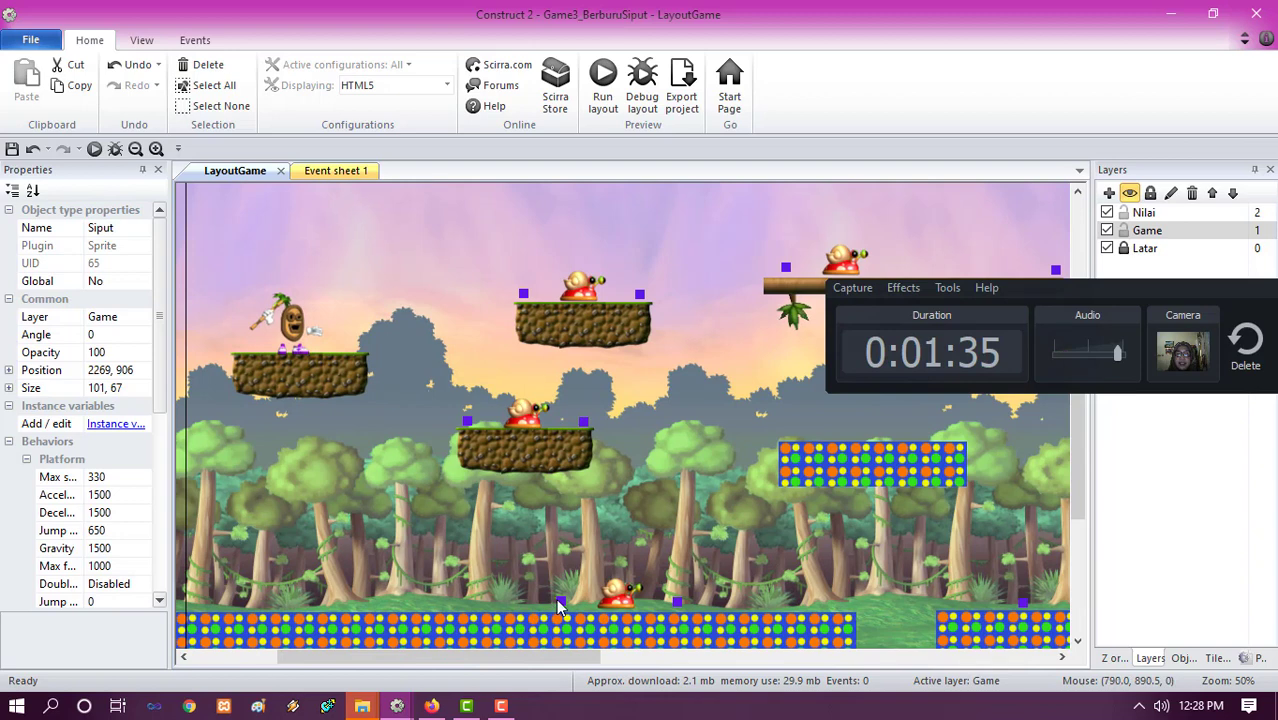
pyautogui.moveTo(559, 603); pyautogui.dragTo(532, 606)
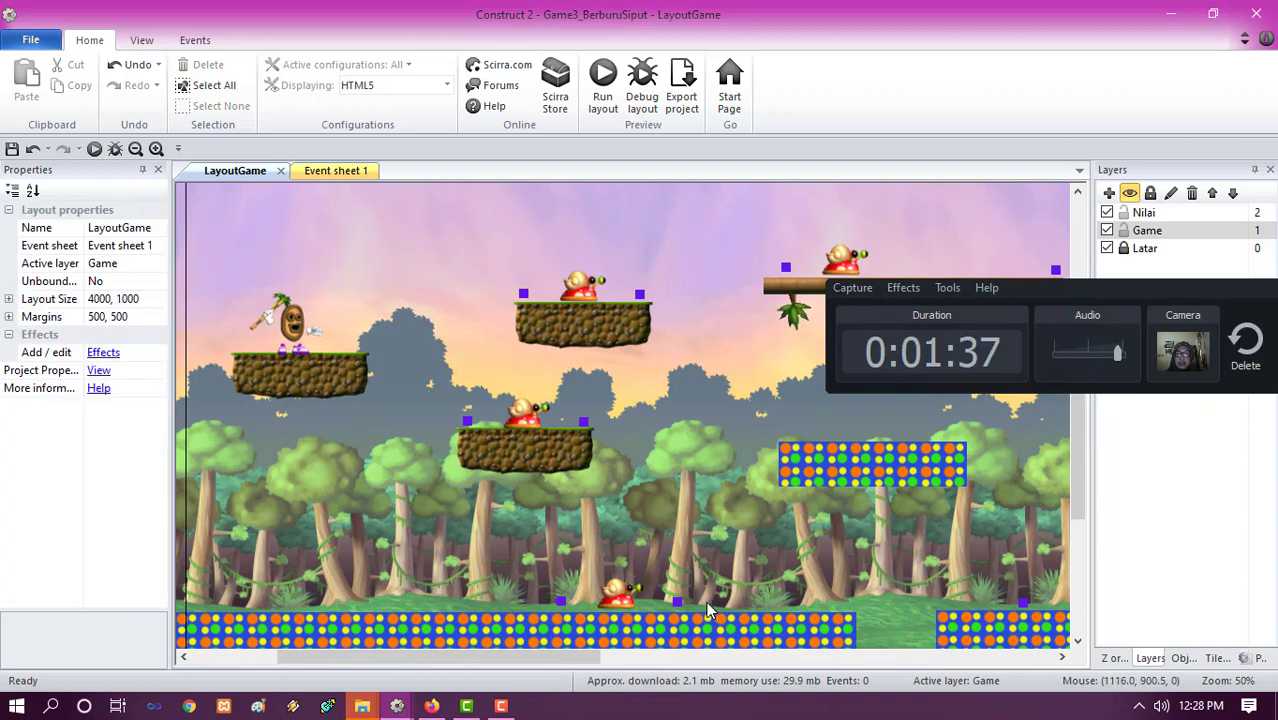
pyautogui.moveTo(679, 602); pyautogui.dragTo(748, 610)
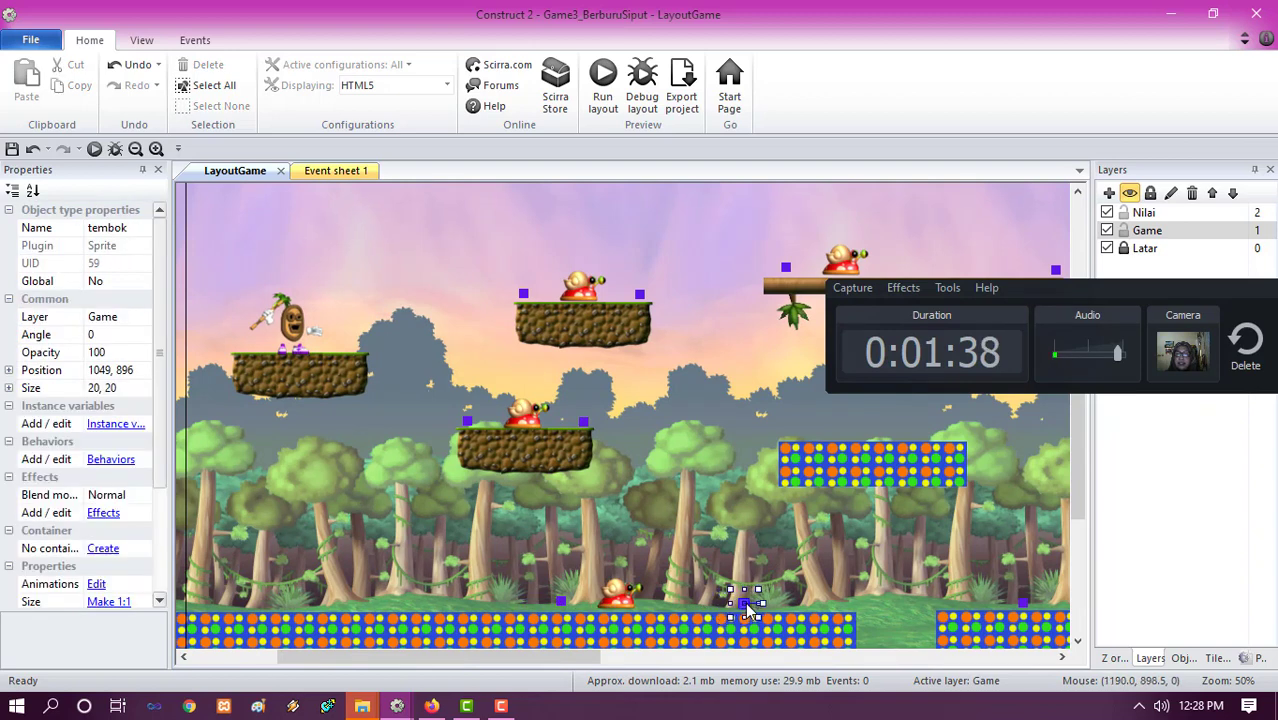
pyautogui.click(624, 599)
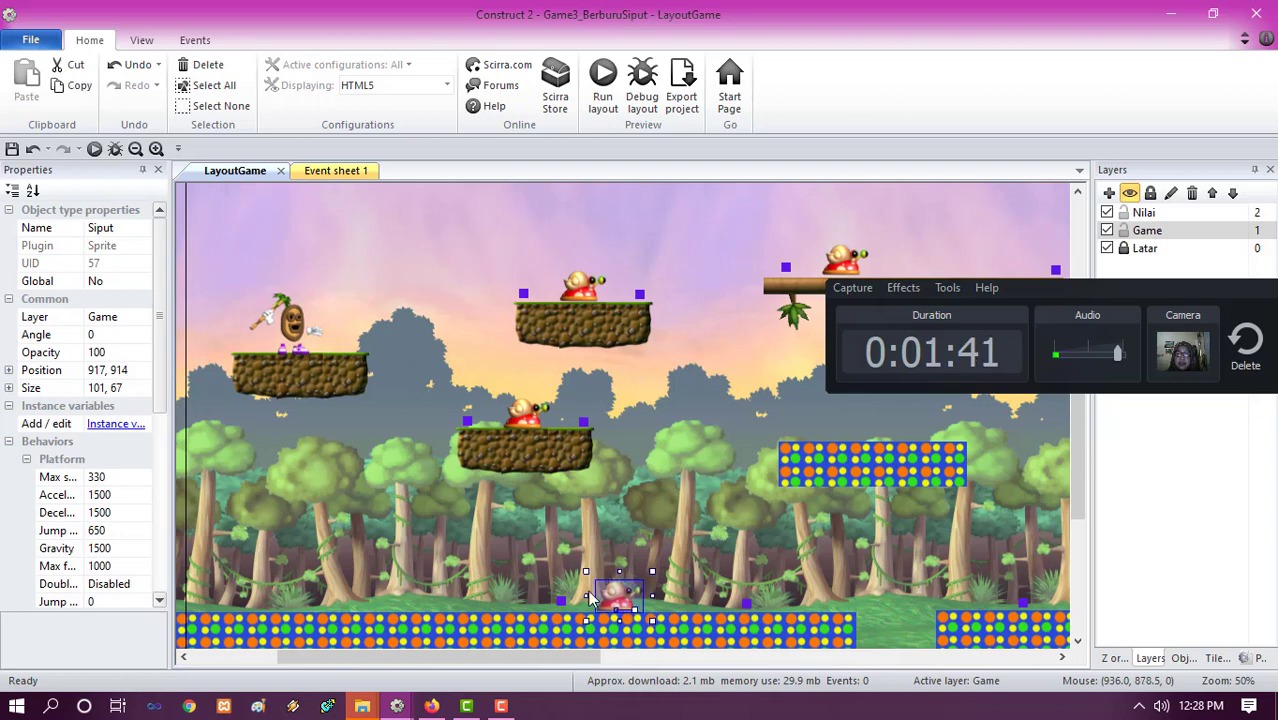
pyautogui.click(562, 603)
pyautogui.moveTo(565, 607); pyautogui.dragTo(495, 600)
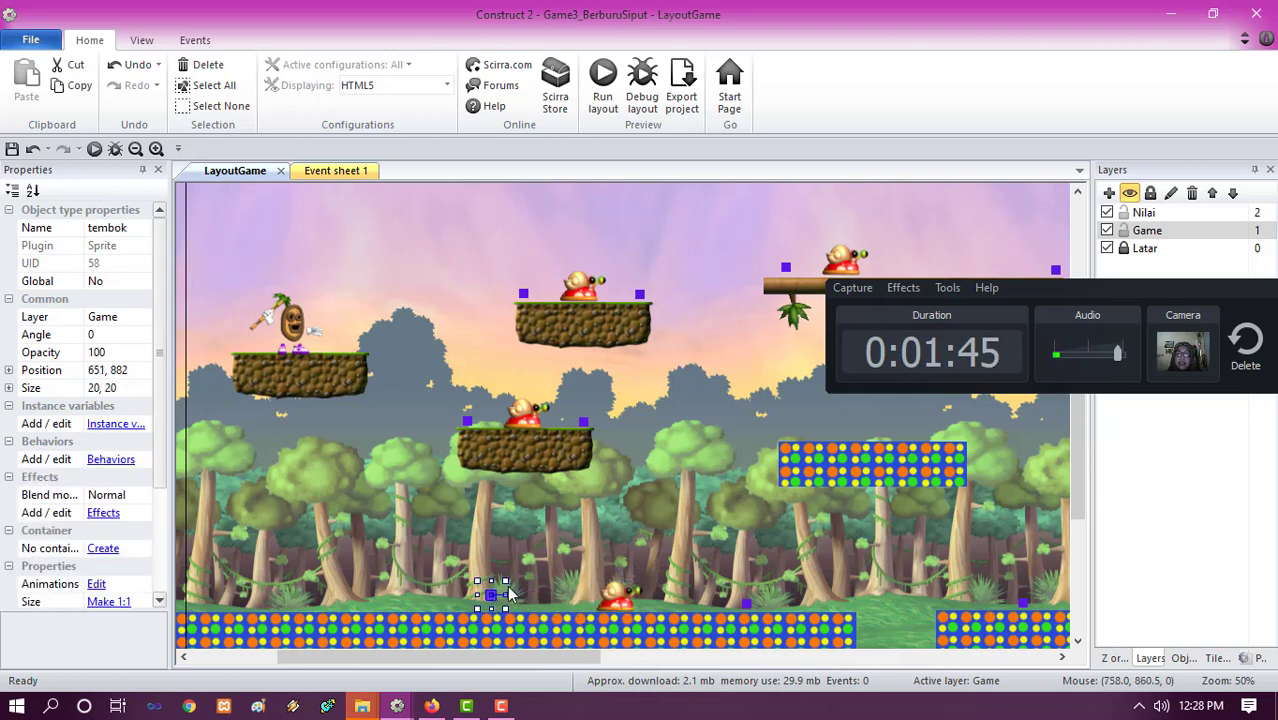
pyautogui.moveTo(493, 604); pyautogui.dragTo(494, 610)
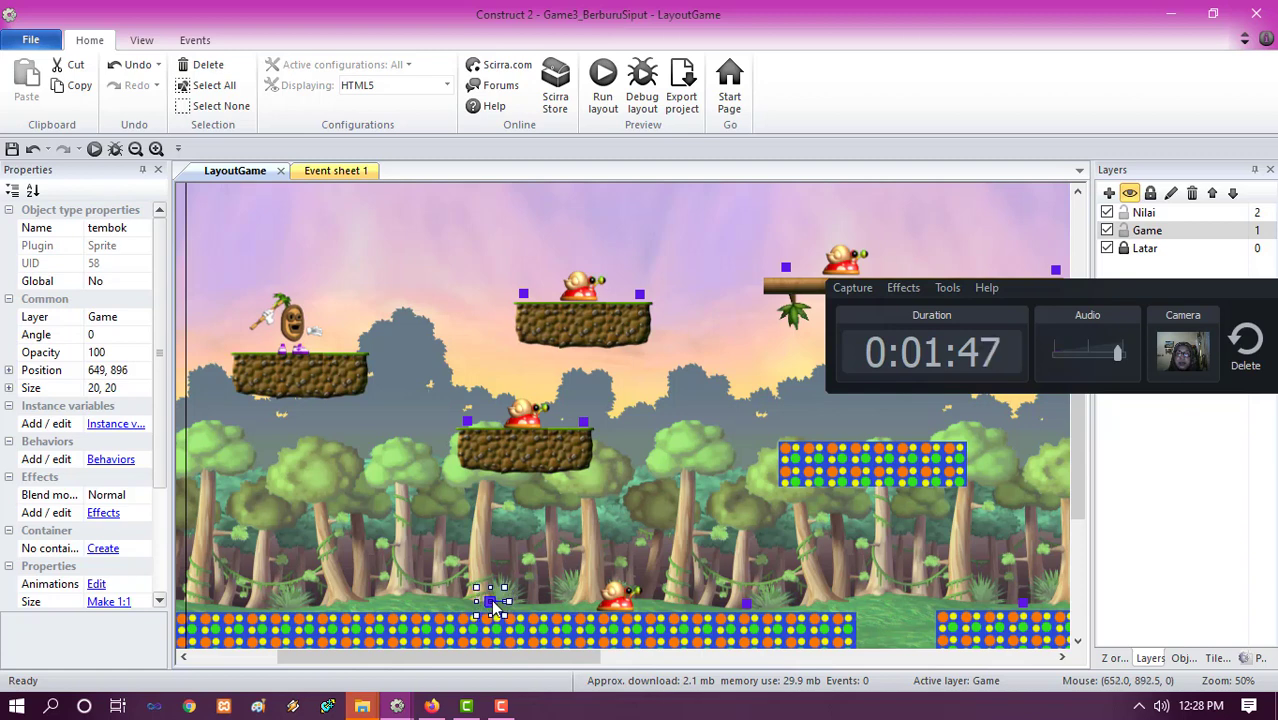
pyautogui.click(620, 598)
pyautogui.keyDown('ctrl'); pyautogui.moveTo(620, 603); pyautogui.dragTo(712, 603); pyautogui.keyUp('ctrl')
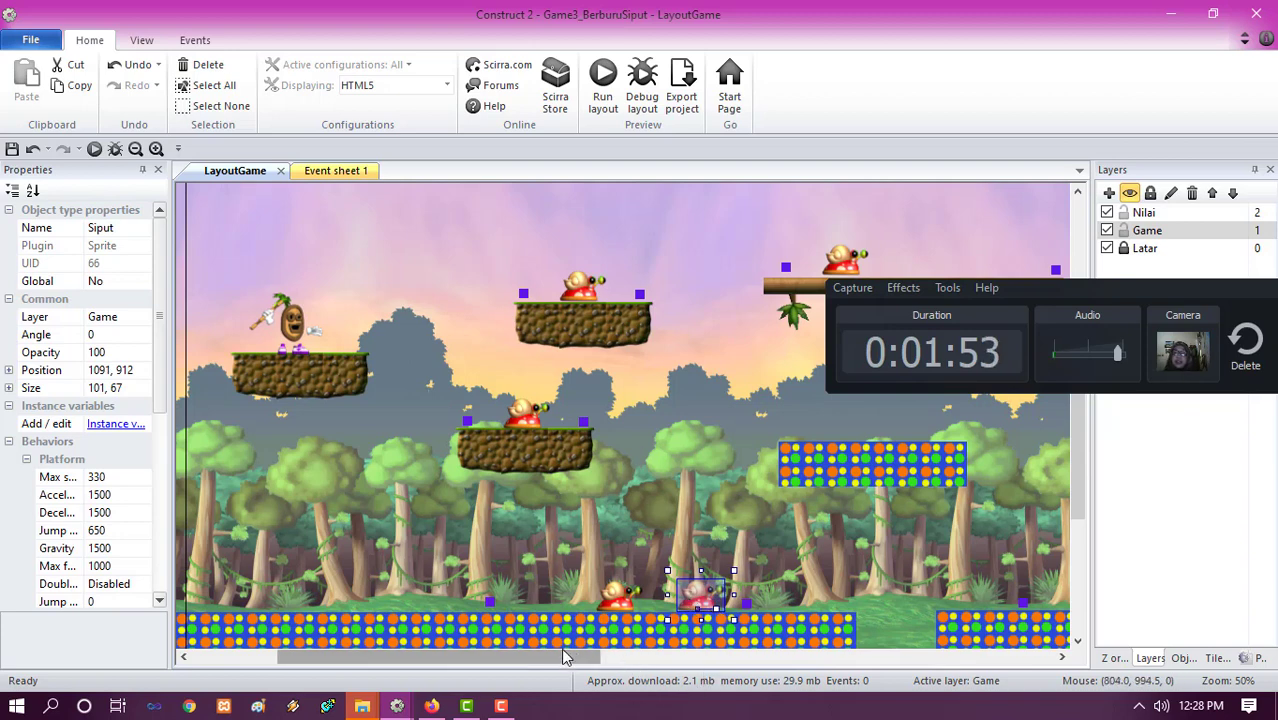
# - Save the Game3_BerburuSiput project
pyautogui.moveTo(560, 659); pyautogui.dragTo(362, 325)
pyautogui.click(136, 148)
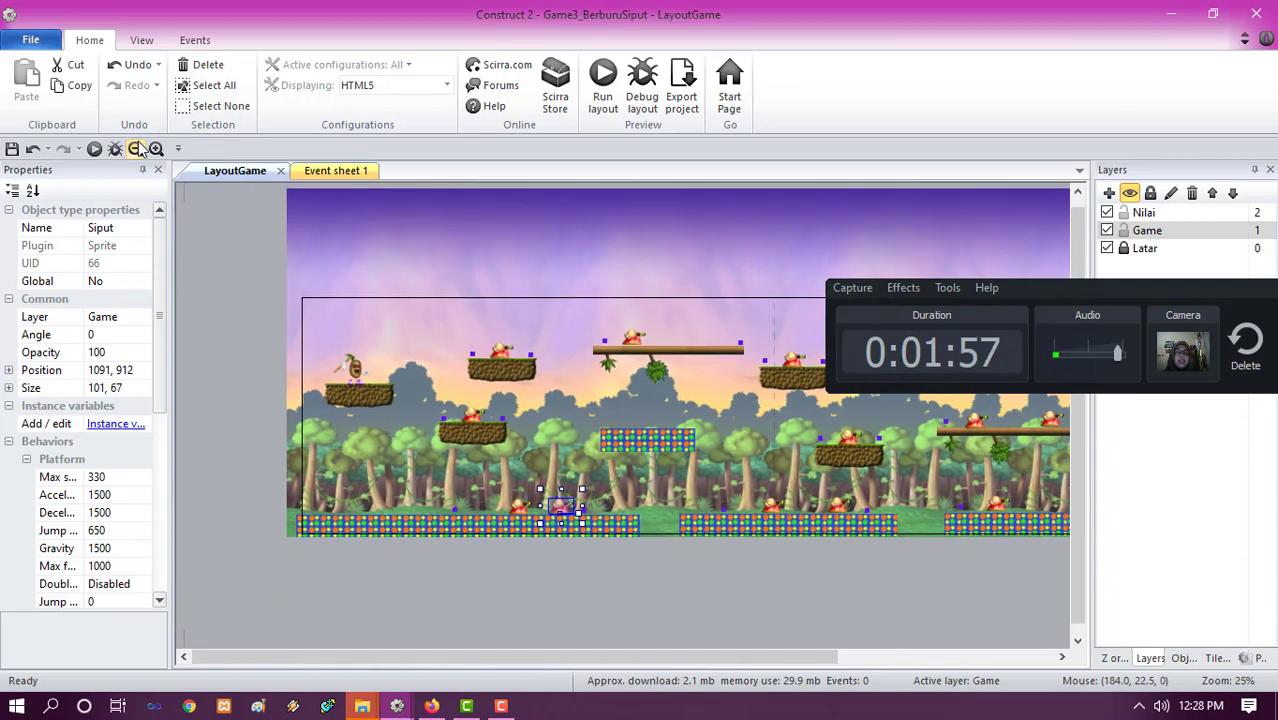
pyautogui.click(136, 148)
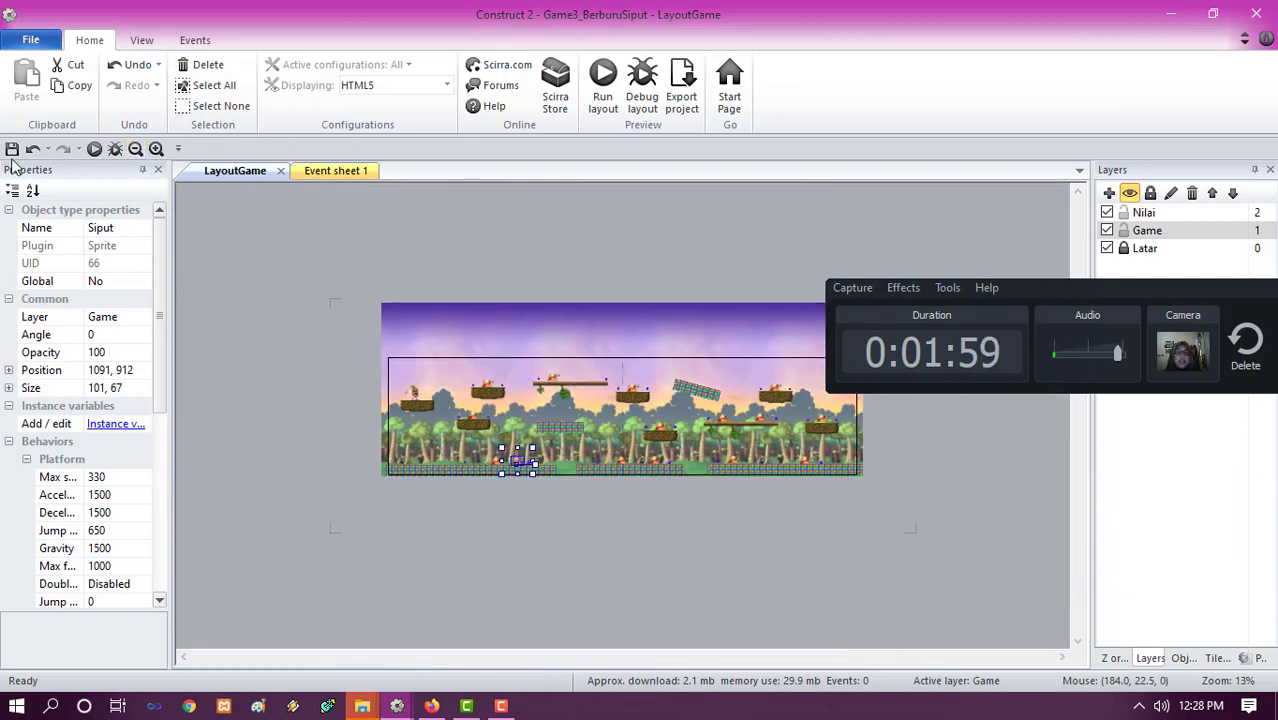
pyautogui.click(11, 150)
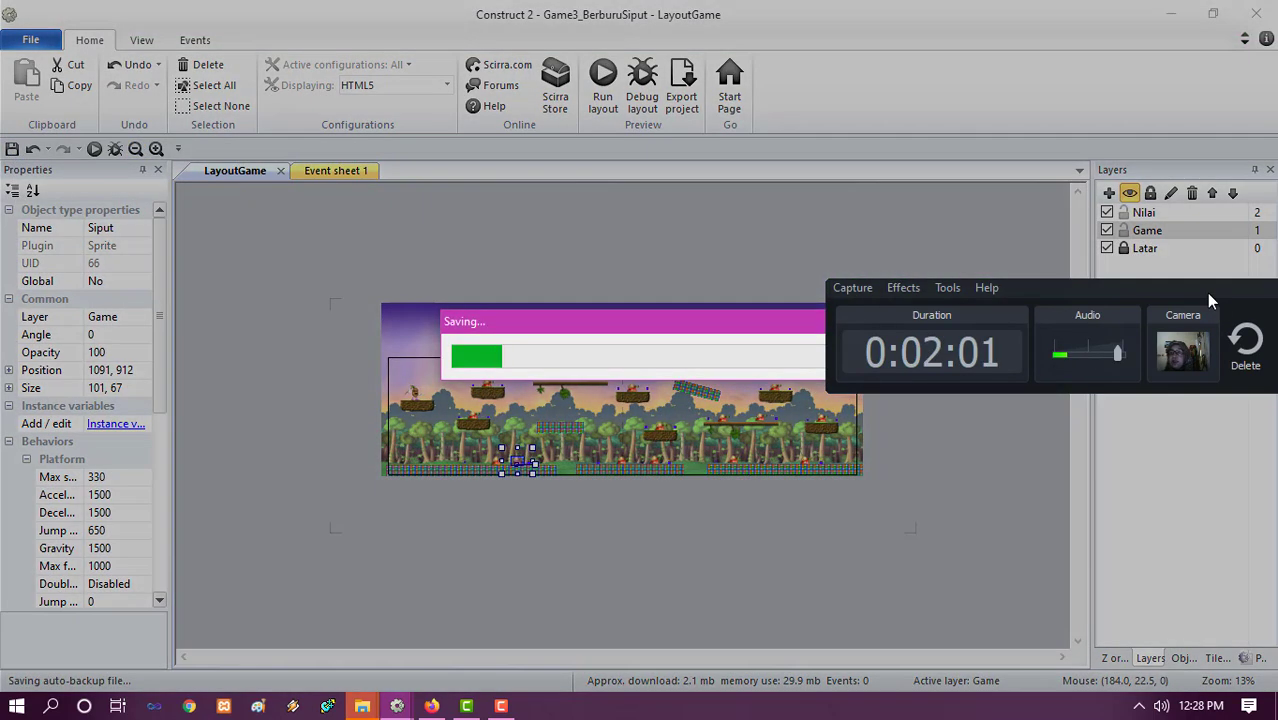
pyautogui.moveTo(1206, 293); pyautogui.dragTo(923, 557)
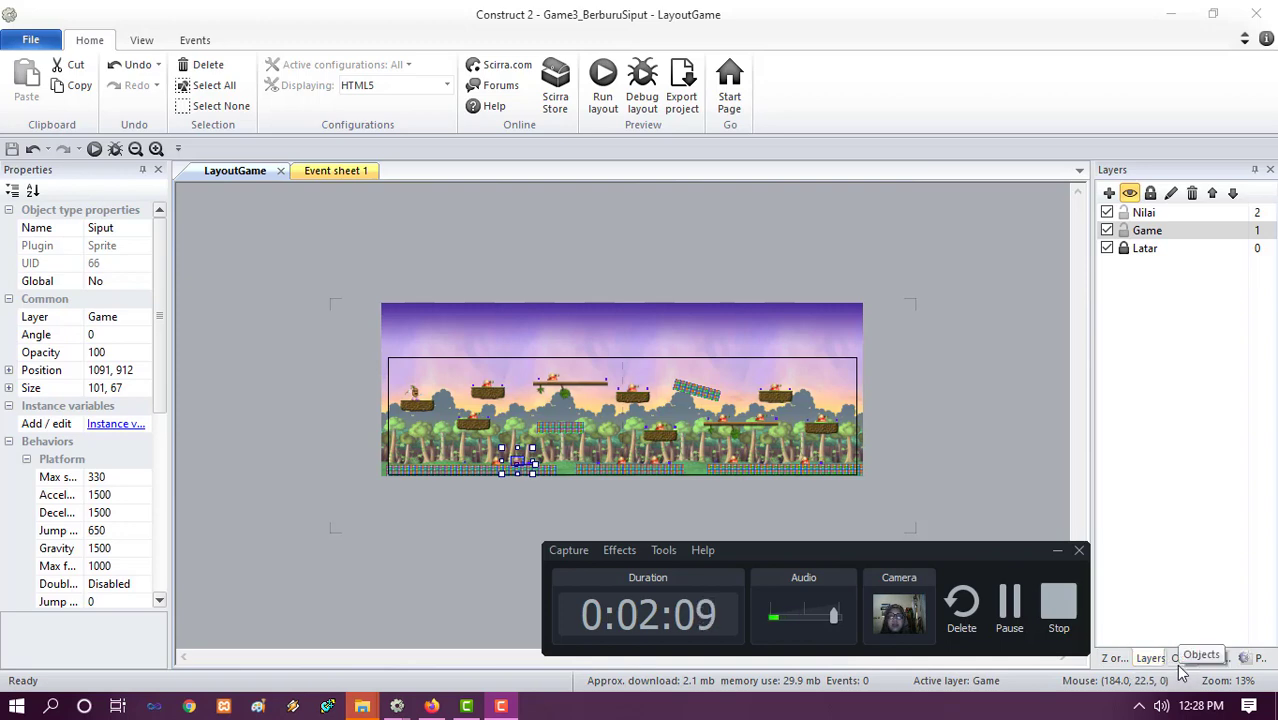
# - Insert a Keyboard object with its default name into the project
pyautogui.click(155, 149)
pyautogui.click(155, 152)
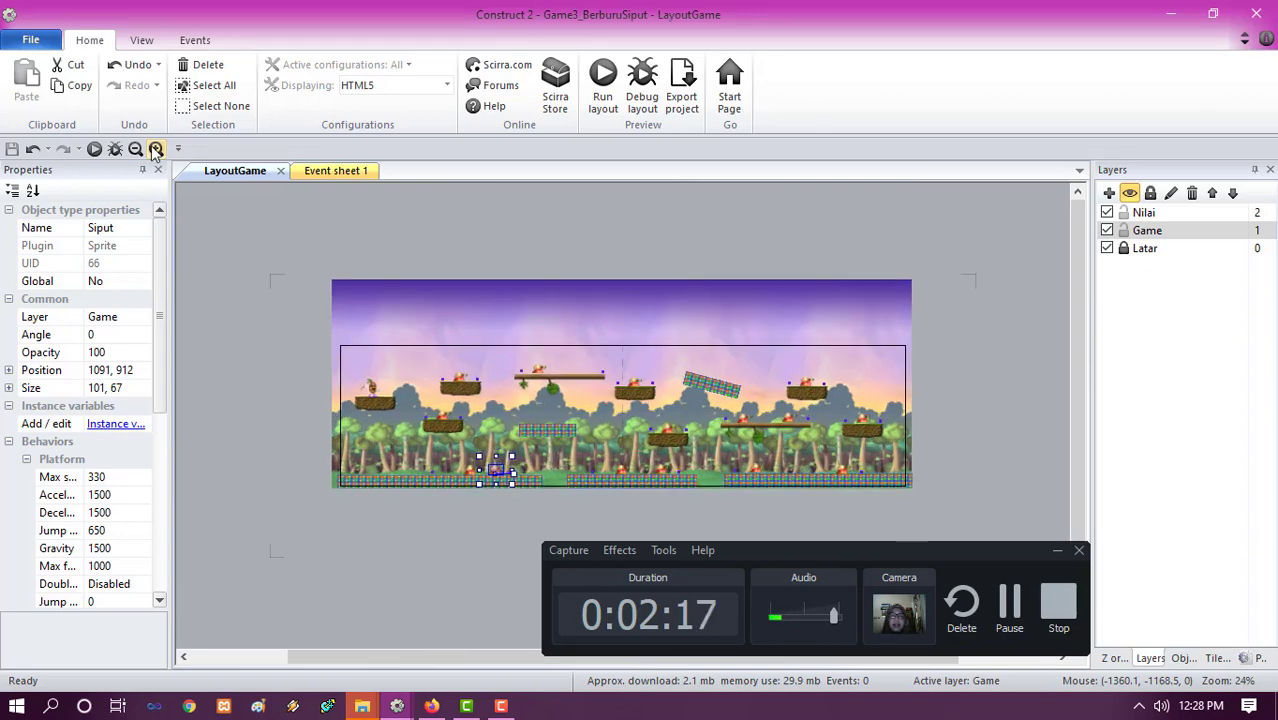
pyautogui.click(157, 150)
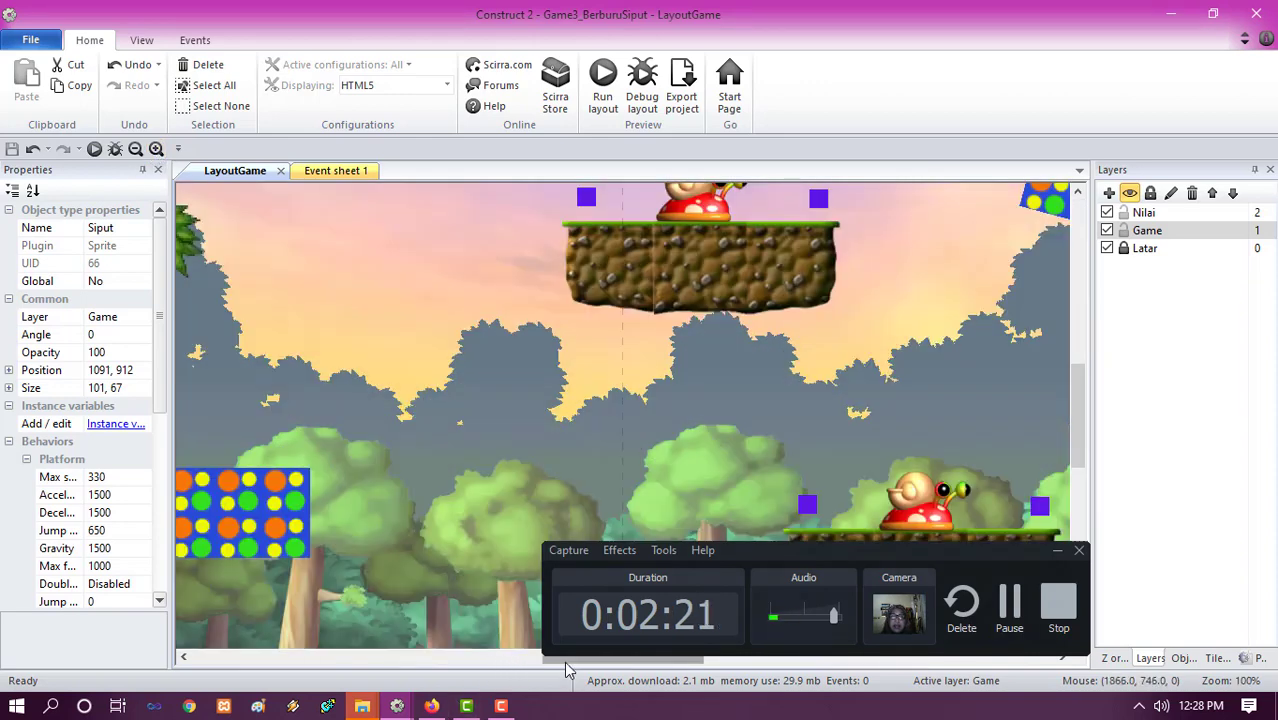
pyautogui.moveTo(560, 660); pyautogui.dragTo(411, 671)
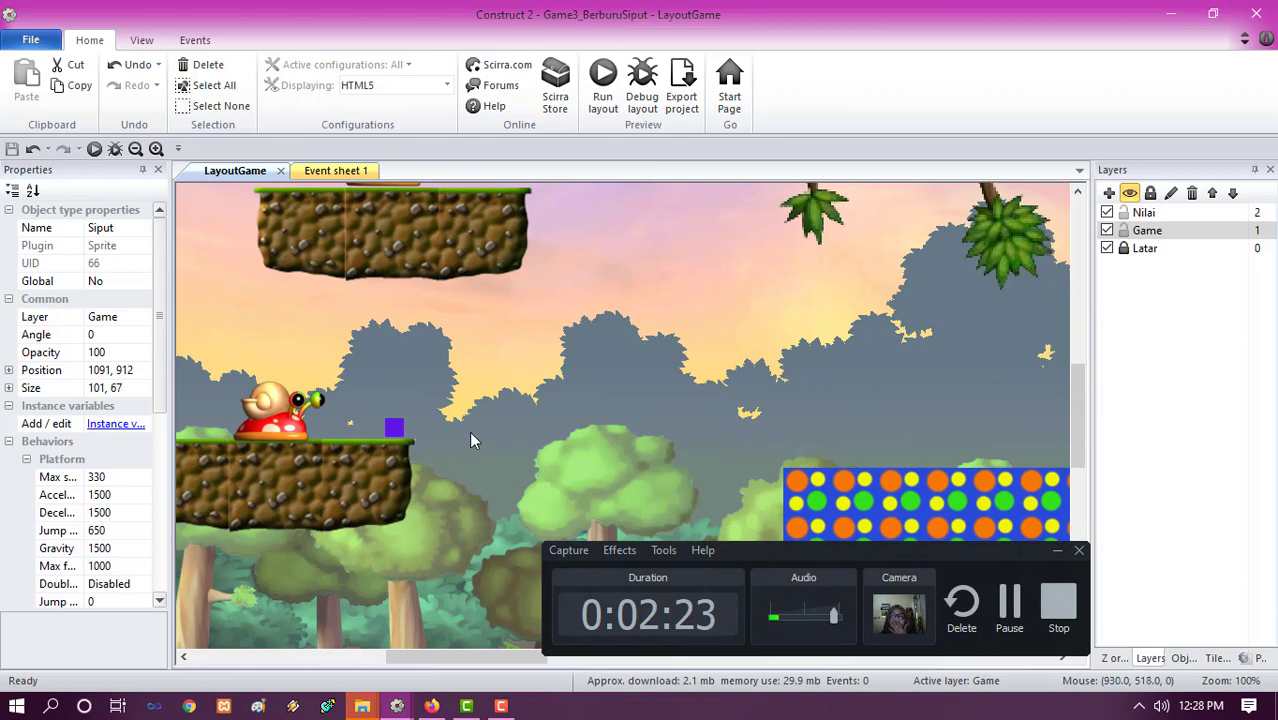
pyautogui.scroll(2, 472, 440)
pyautogui.moveTo(518, 665); pyautogui.dragTo(384, 642)
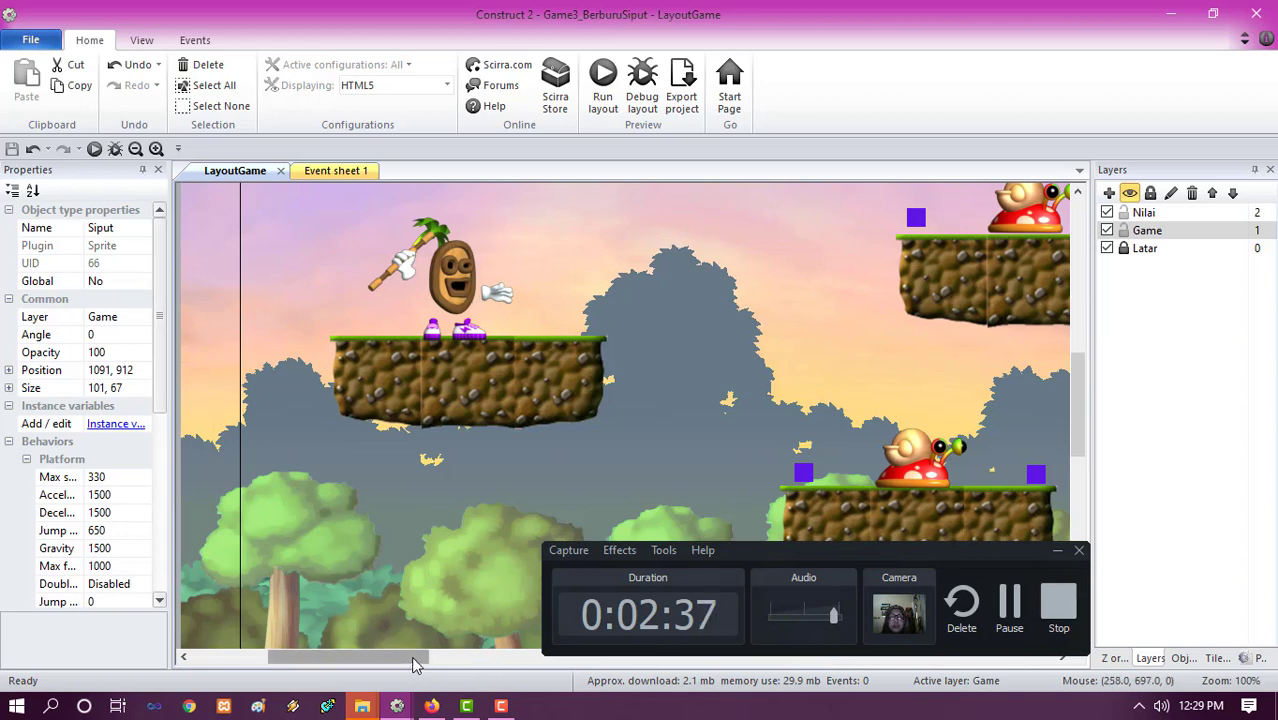
pyautogui.moveTo(416, 664); pyautogui.dragTo(390, 664)
pyautogui.click(278, 363)
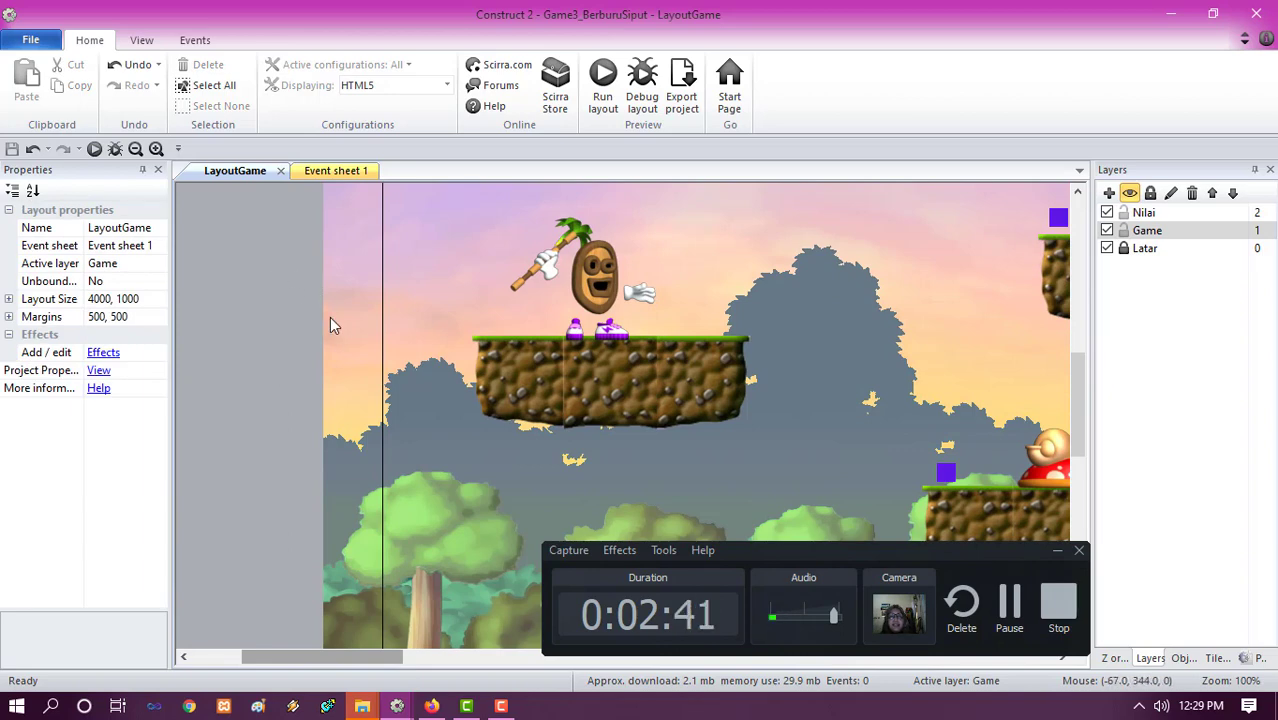
pyautogui.doubleClick(293, 323)
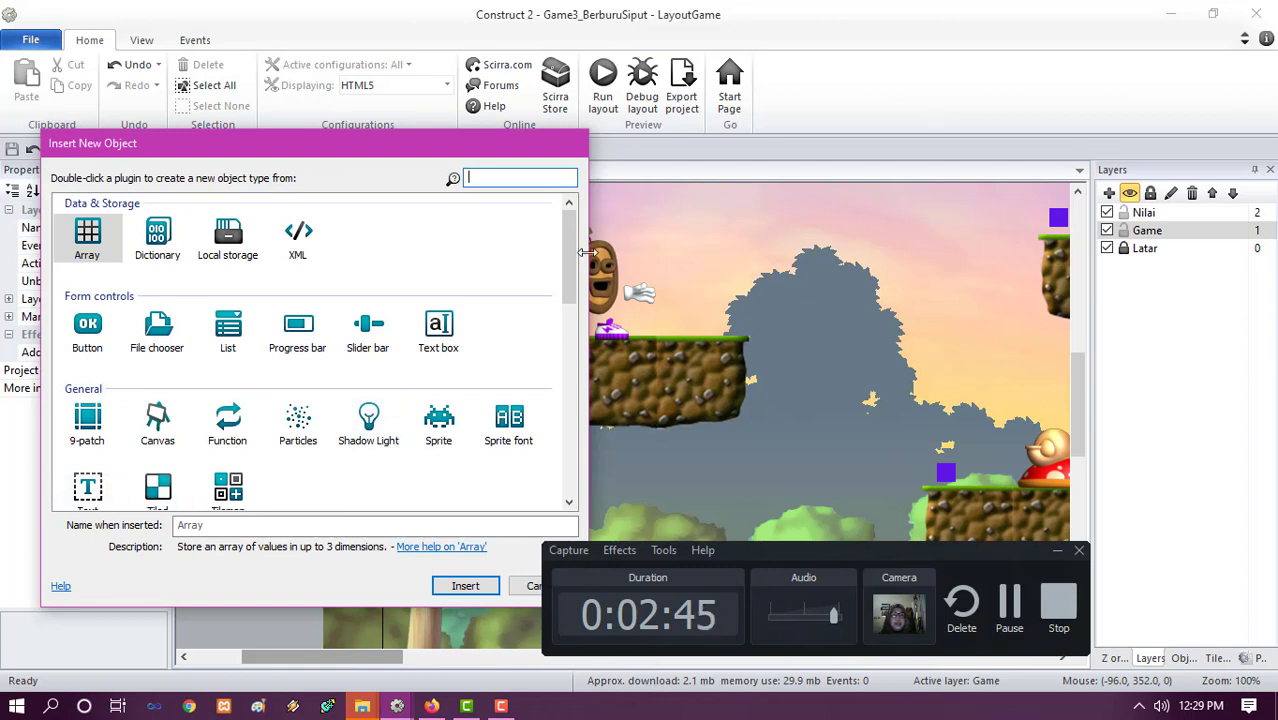
pyautogui.moveTo(569, 255); pyautogui.dragTo(270, 330)
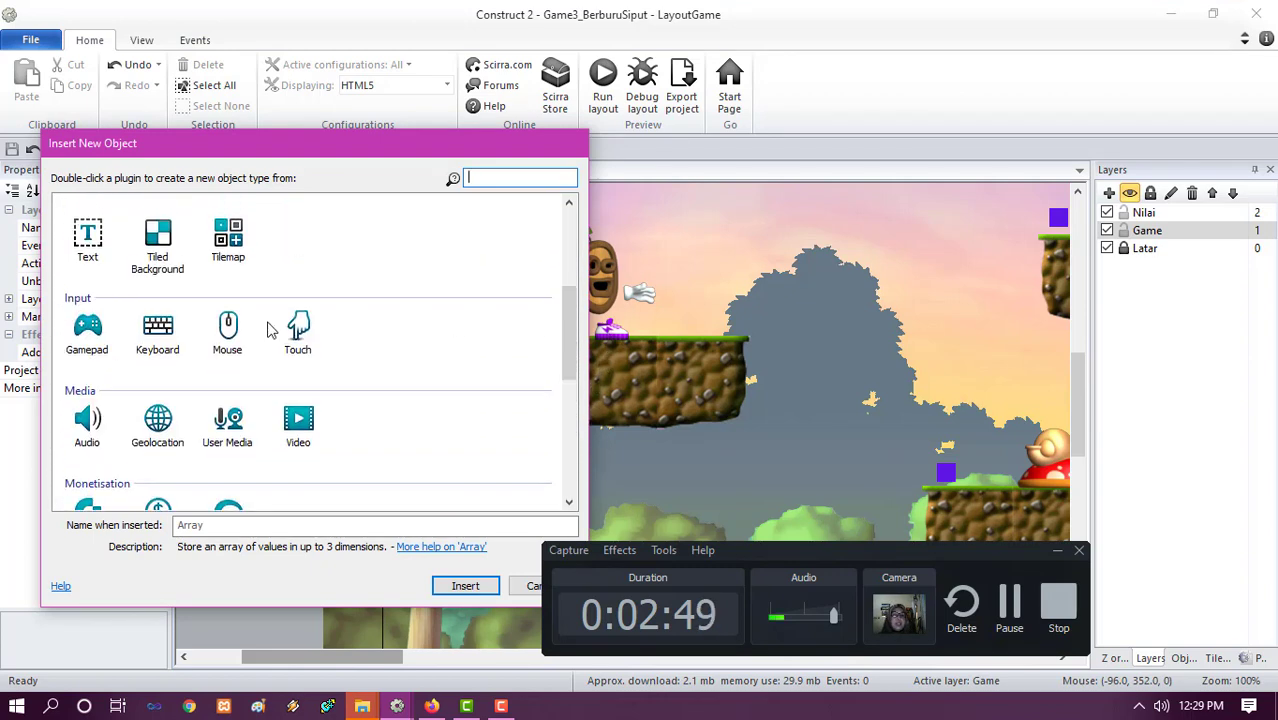
pyautogui.click(158, 332)
pyautogui.click(465, 586)
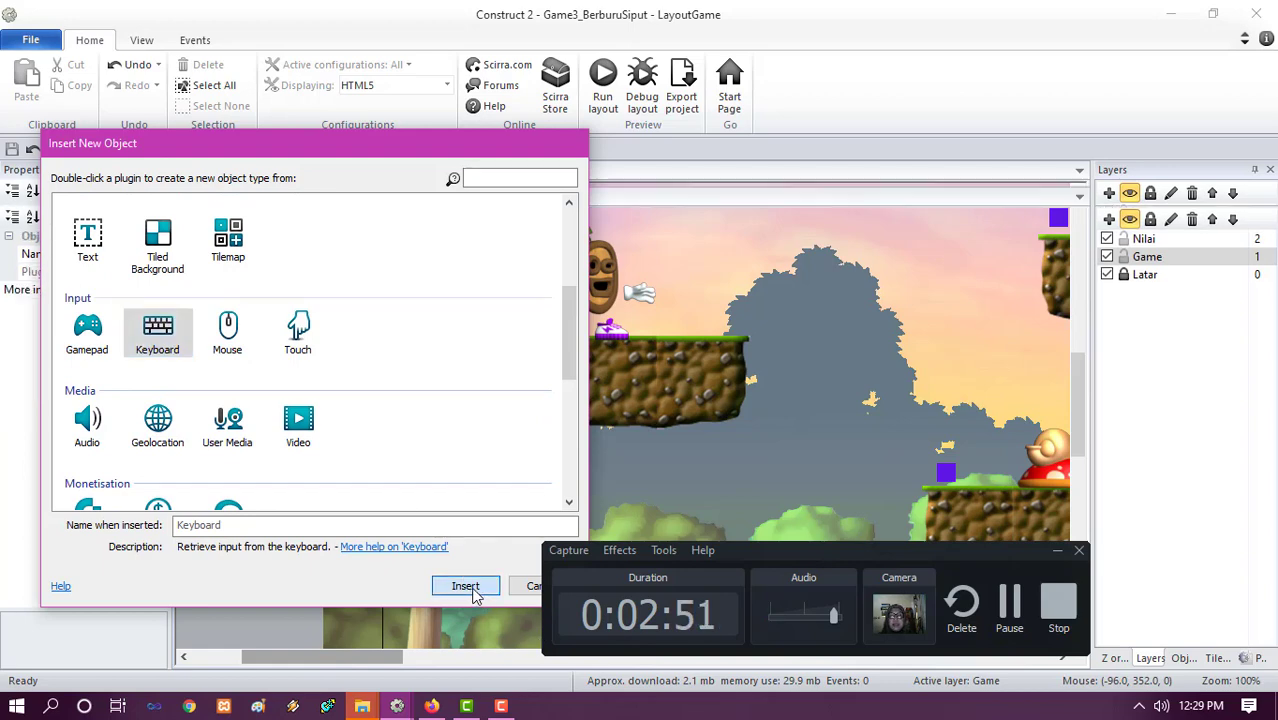
# - Insert a Mouse input object with its default name into the project
pyautogui.doubleClick(264, 412)
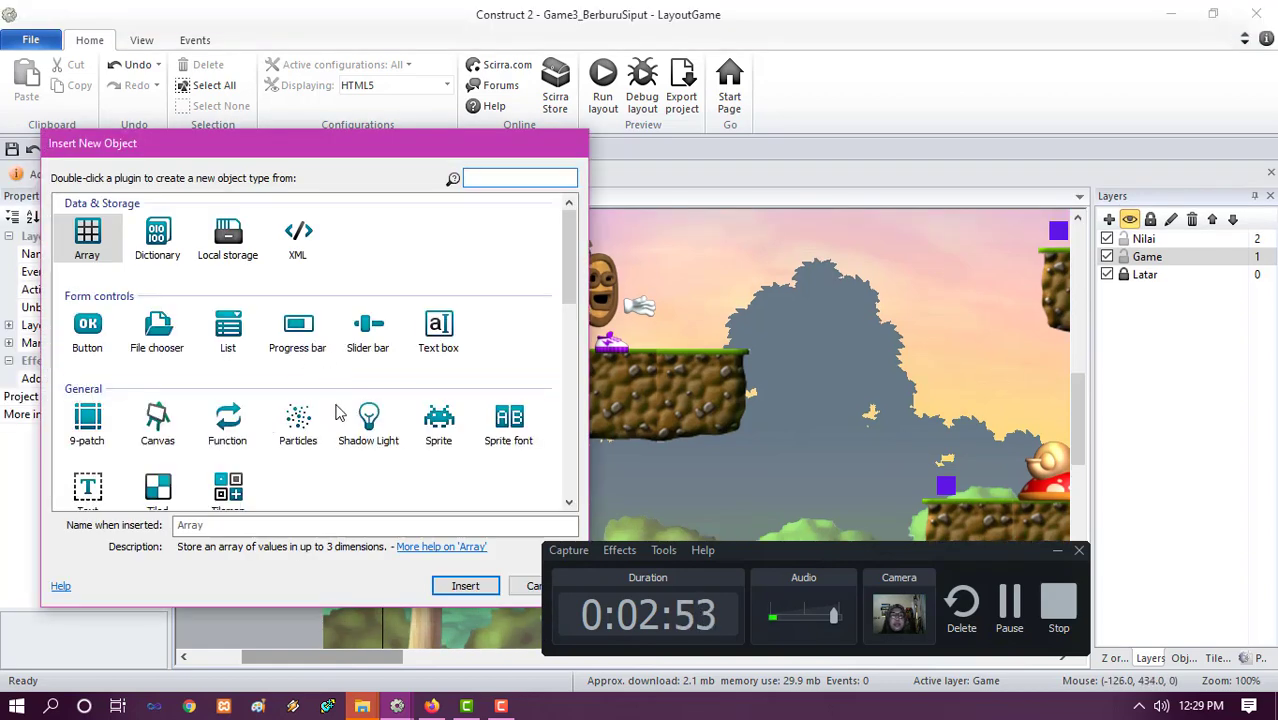
pyautogui.moveTo(567, 255); pyautogui.dragTo(564, 349)
pyautogui.click(157, 250)
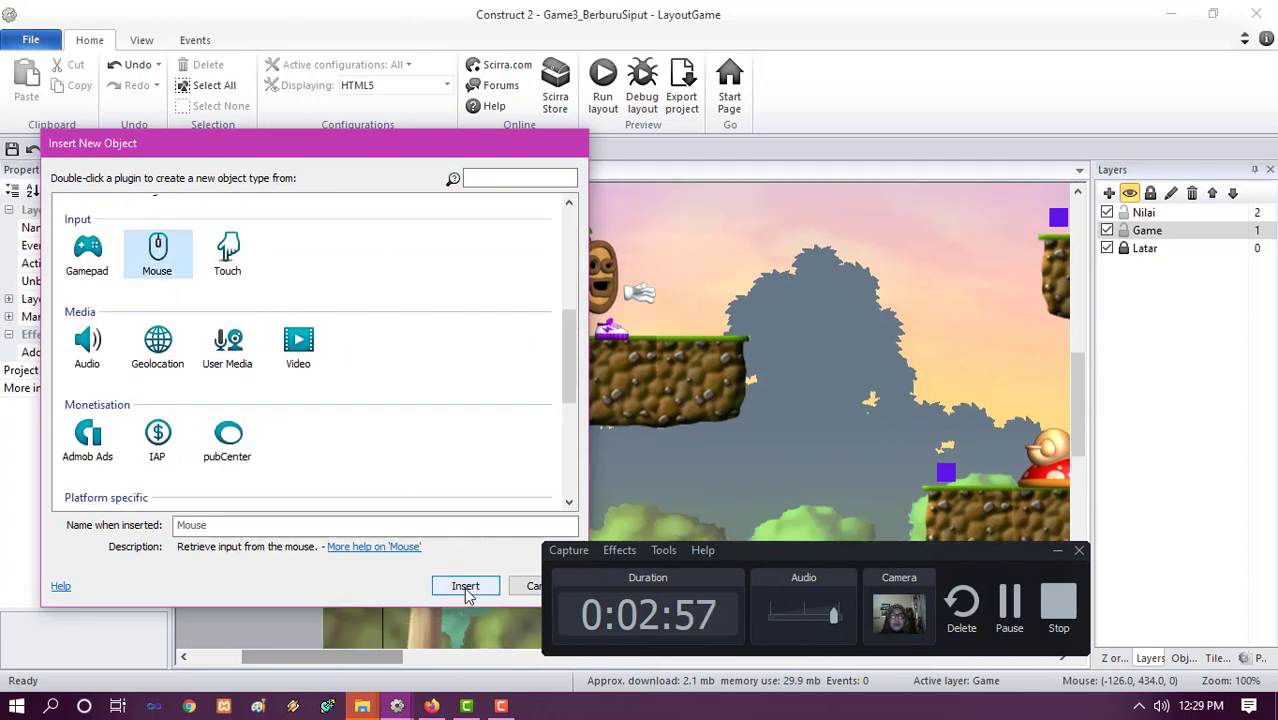
pyautogui.click(465, 586)
# - Insert a Touch input object with its default name into the project
pyautogui.doubleClick(256, 374)
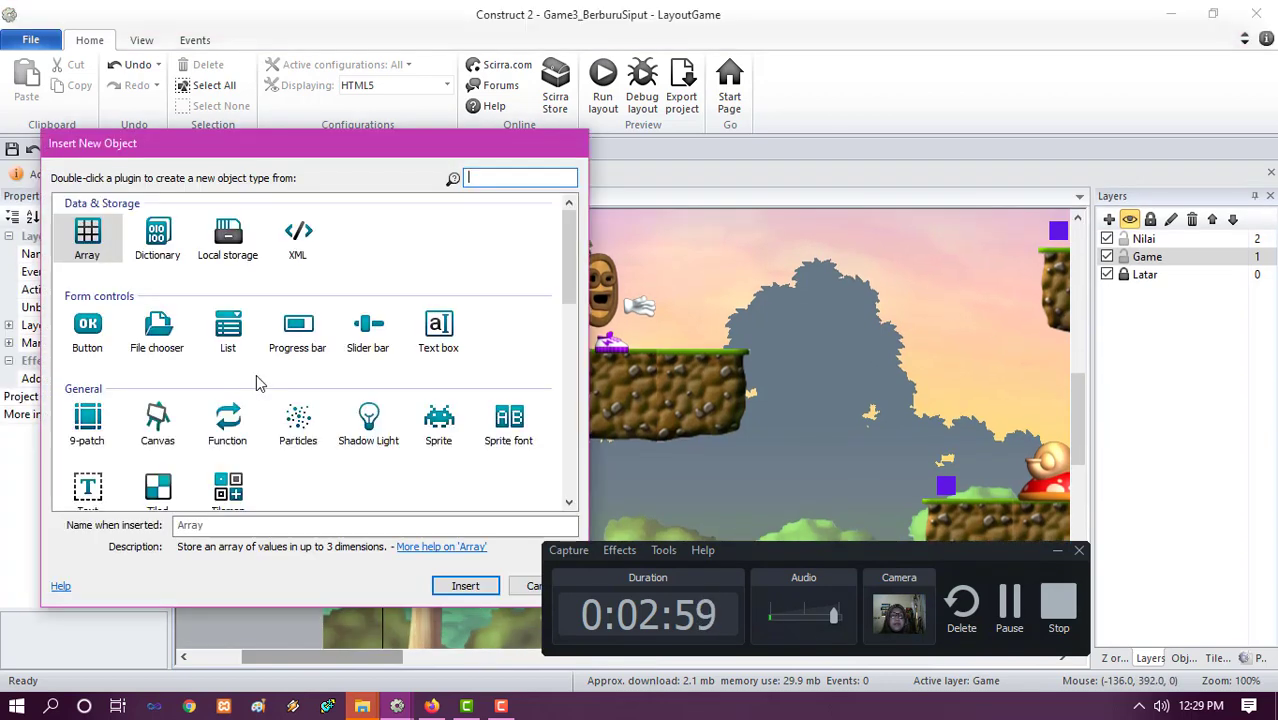
pyautogui.moveTo(568, 252); pyautogui.dragTo(561, 326)
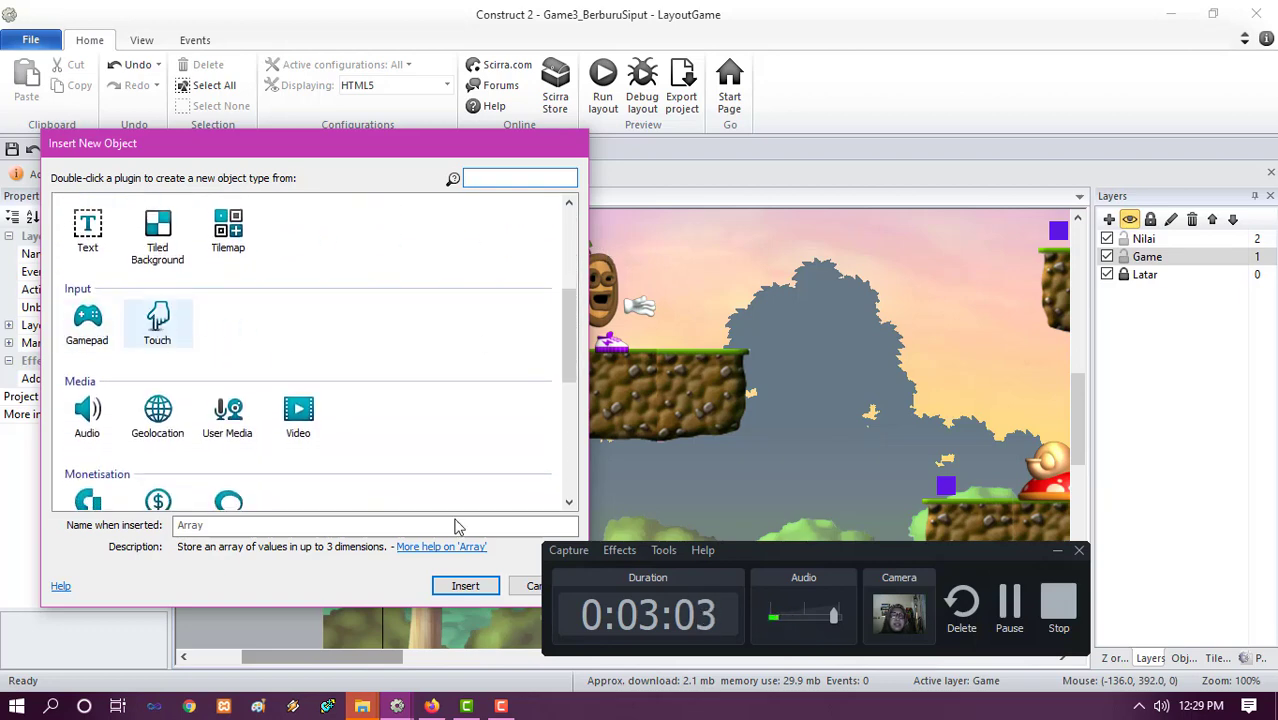
pyautogui.click(463, 588)
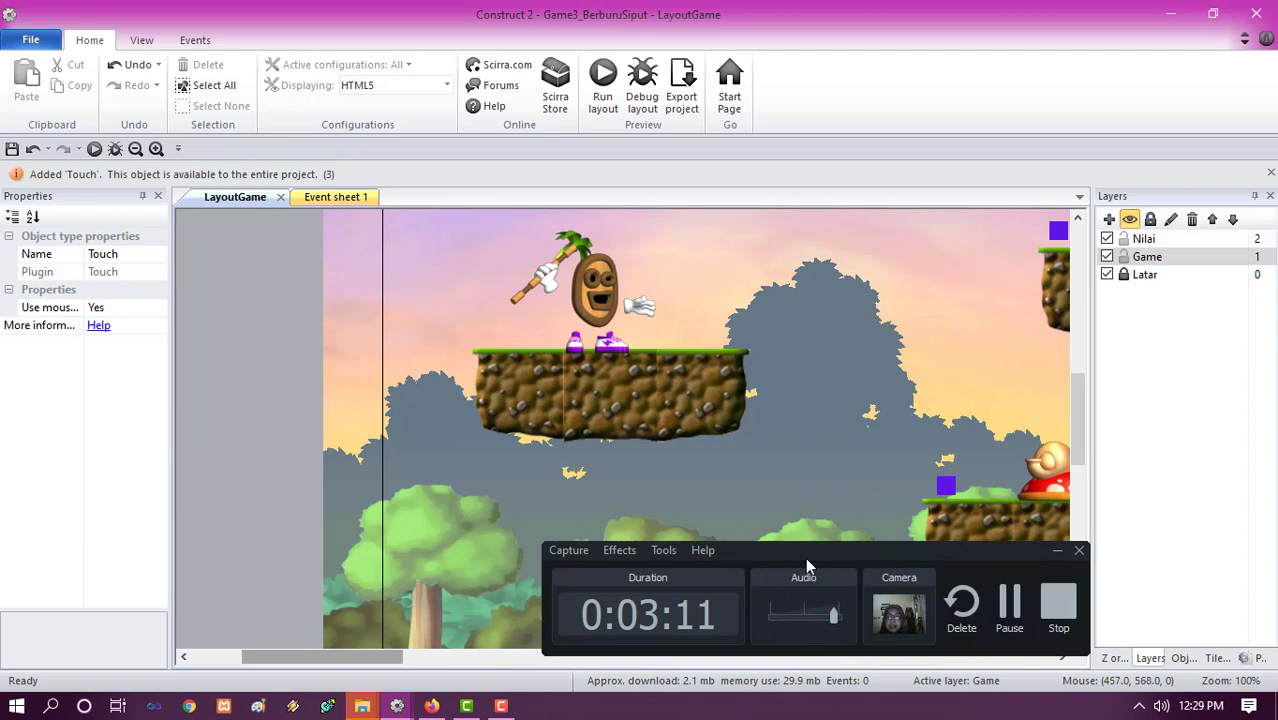
pyautogui.click(135, 149)
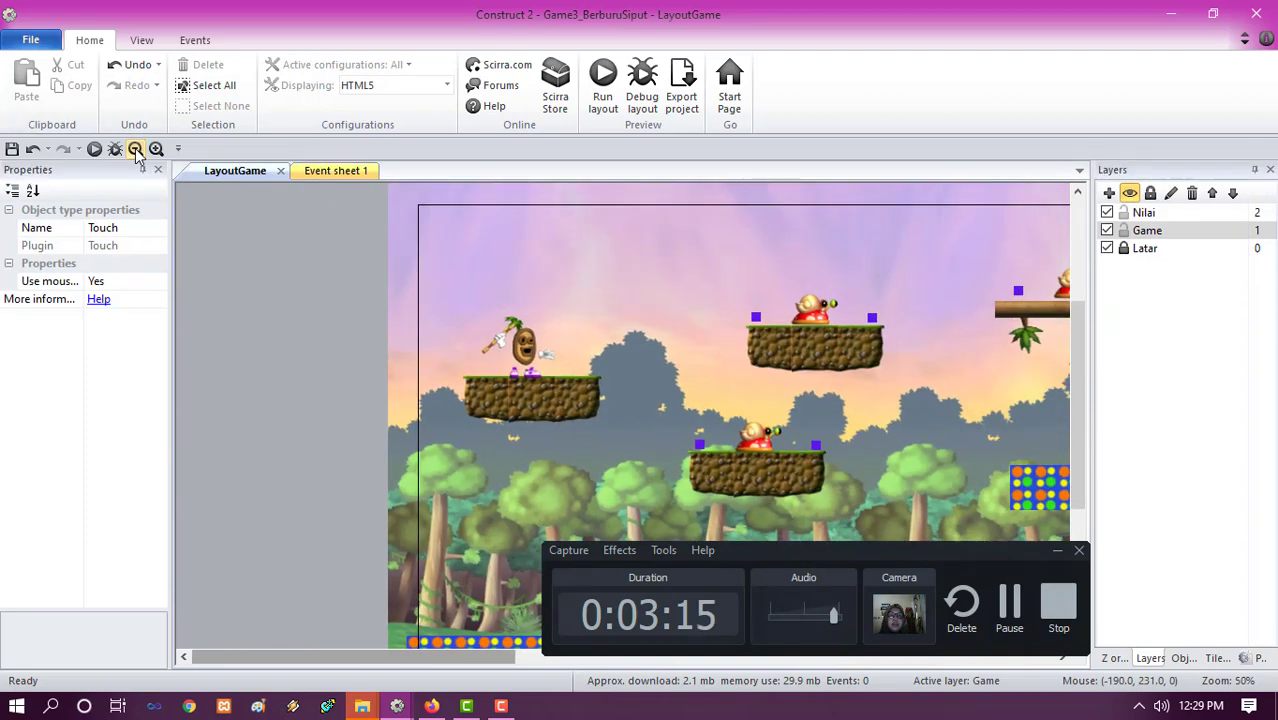
pyautogui.click(135, 149)
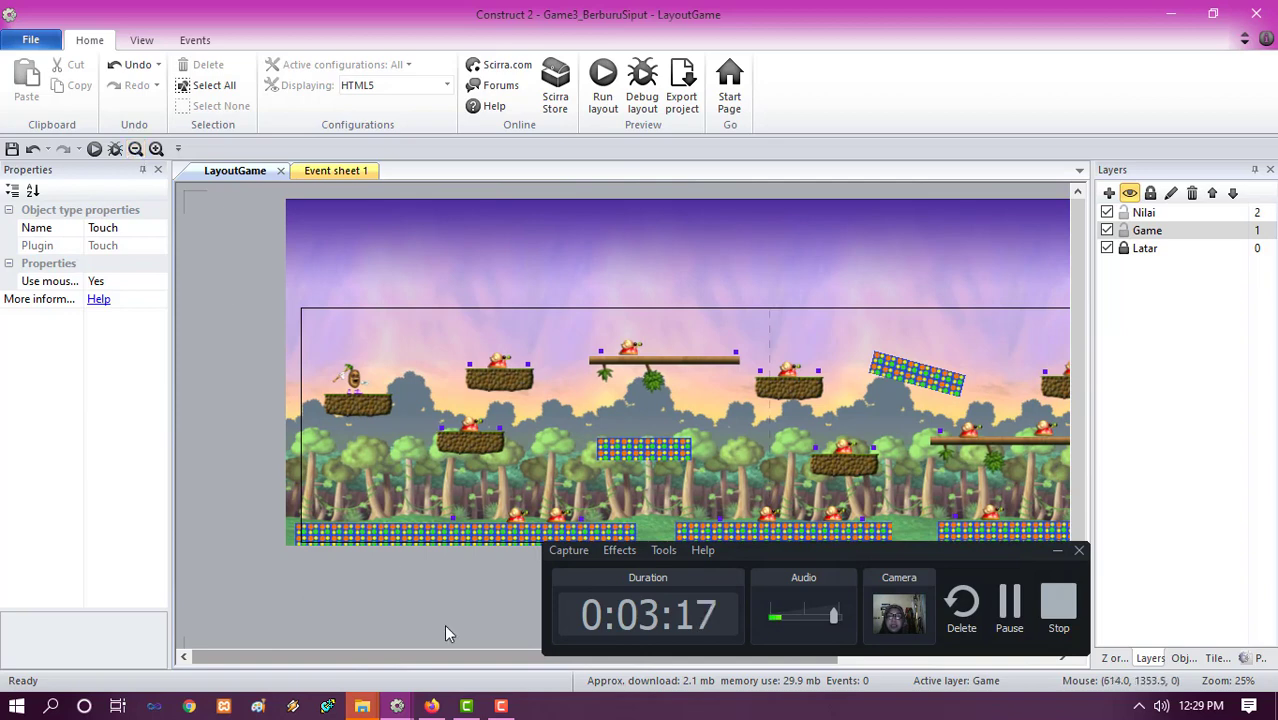
pyautogui.moveTo(436, 659); pyautogui.dragTo(483, 666)
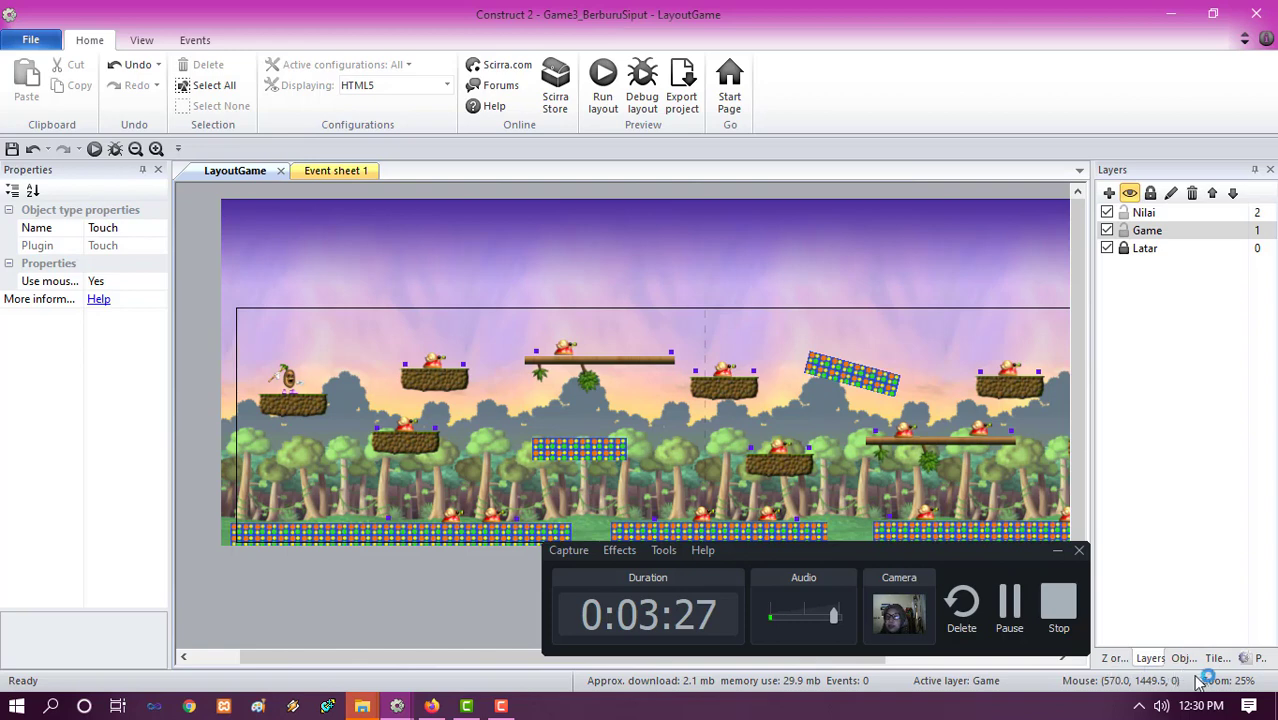
# - Rename the project's event sheet as Event Game and save the project
pyautogui.click(1259, 658)
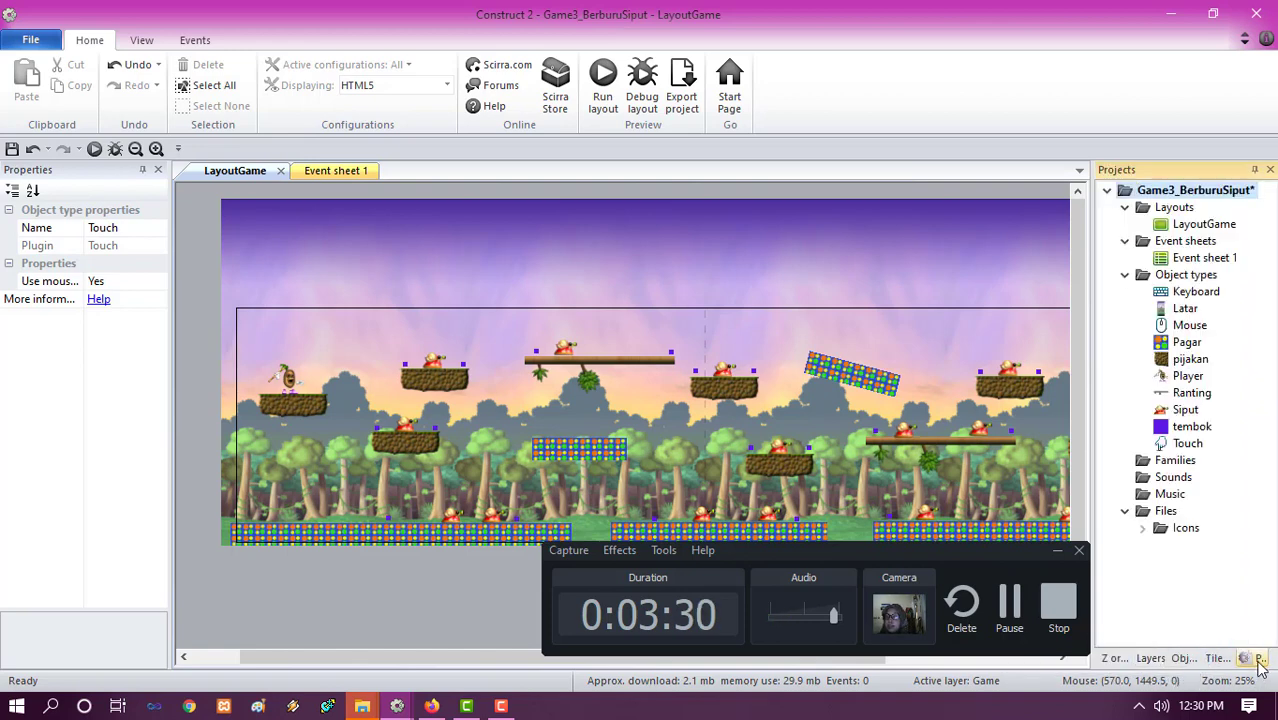
pyautogui.click(1190, 260)
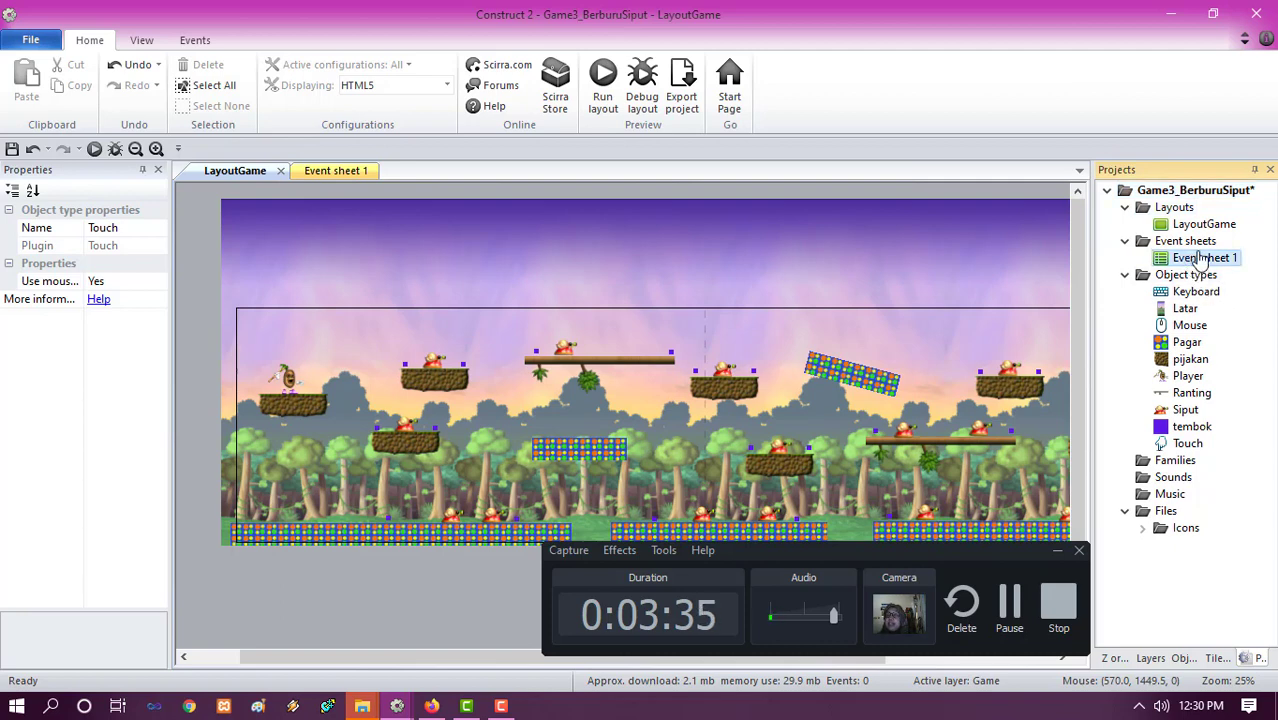
pyautogui.rightClick(1197, 254)
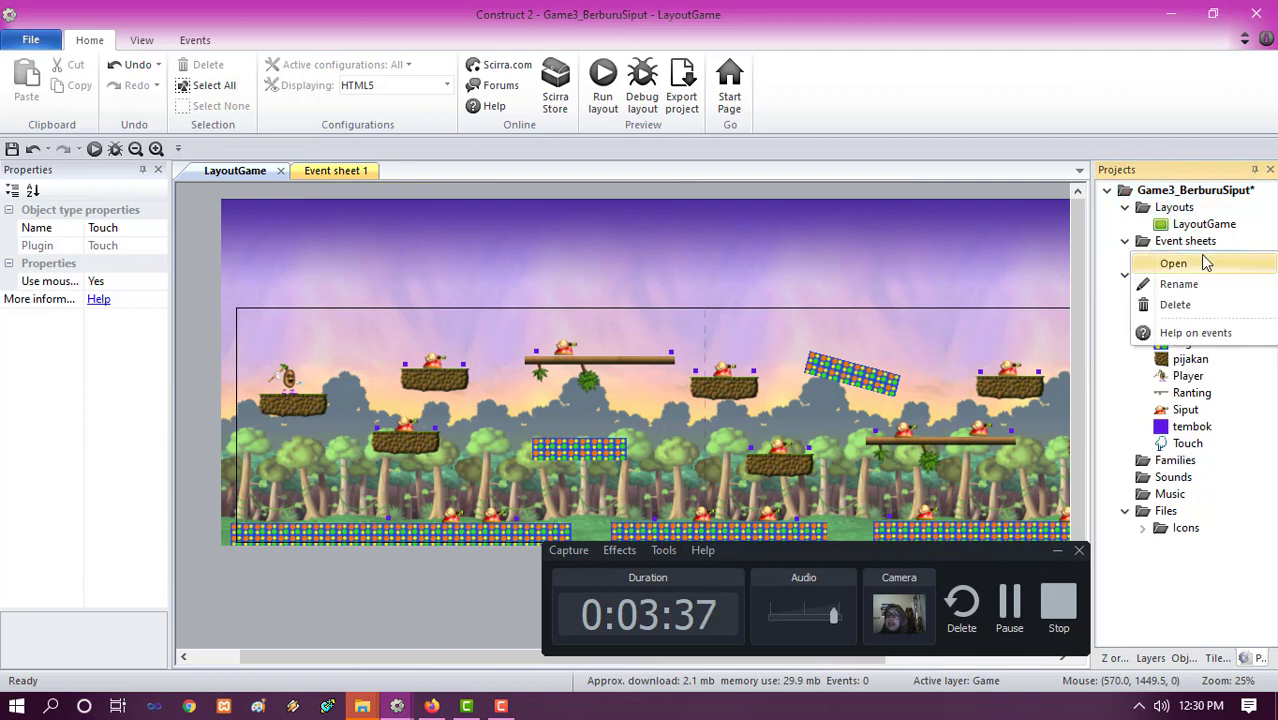
pyautogui.click(1193, 281)
pyautogui.moveTo(1203, 258); pyautogui.dragTo(1273, 270)
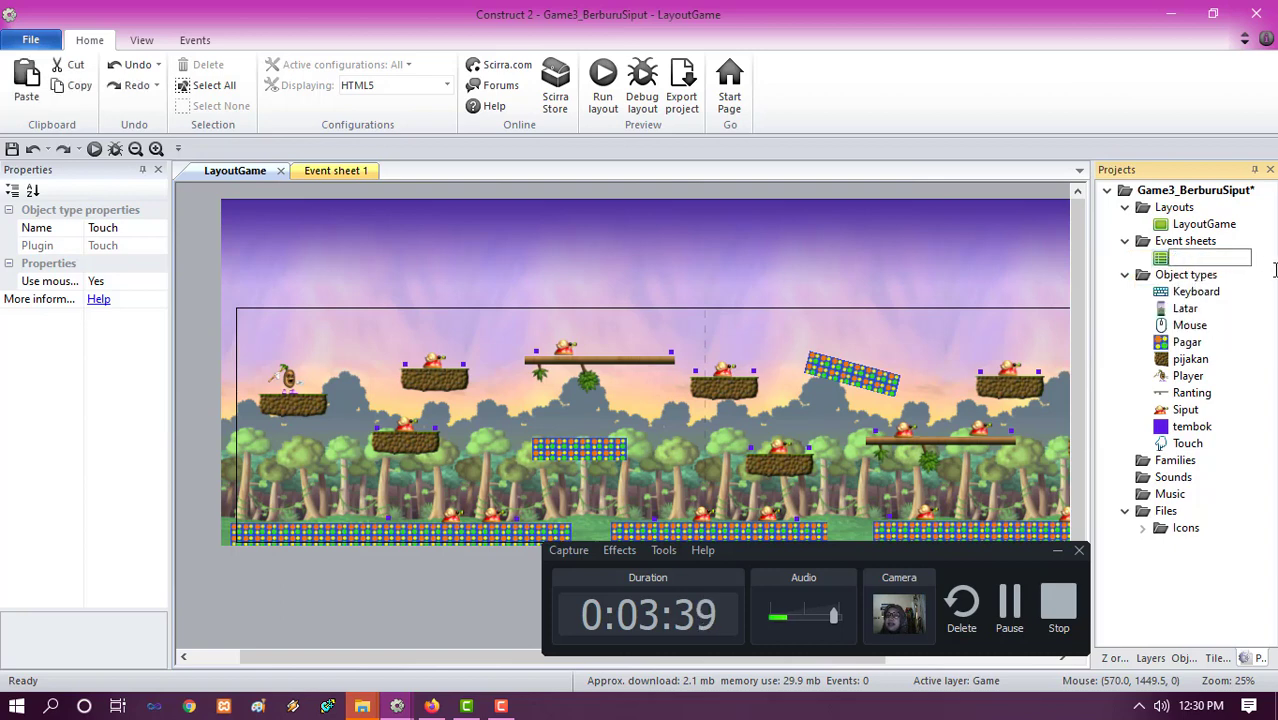
pyautogui.write('Game')
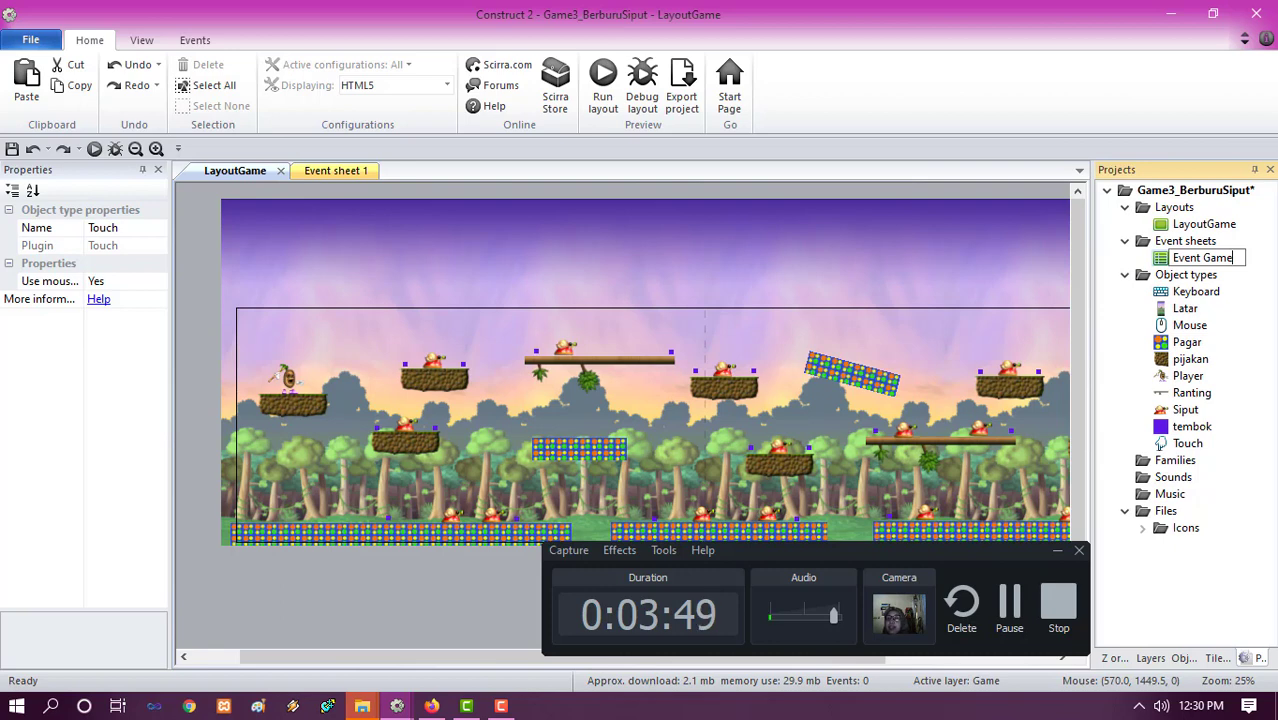
pyautogui.click(365, 626)
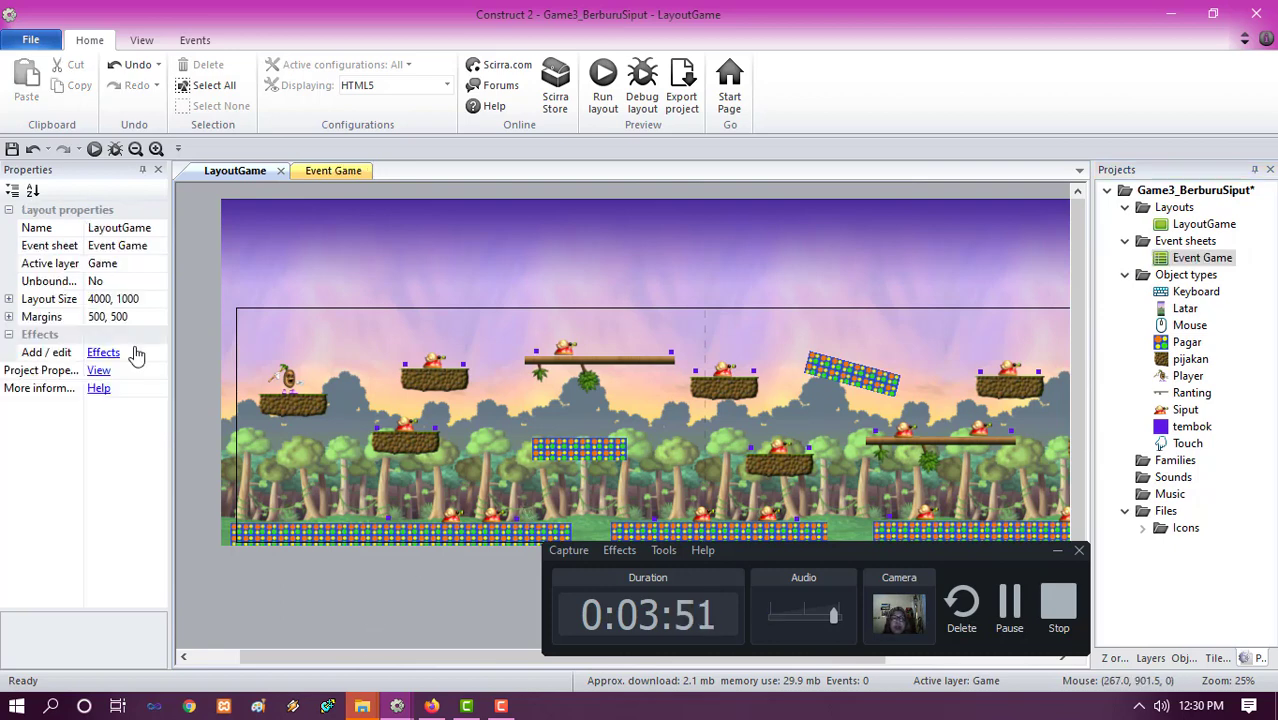
pyautogui.click(12, 148)
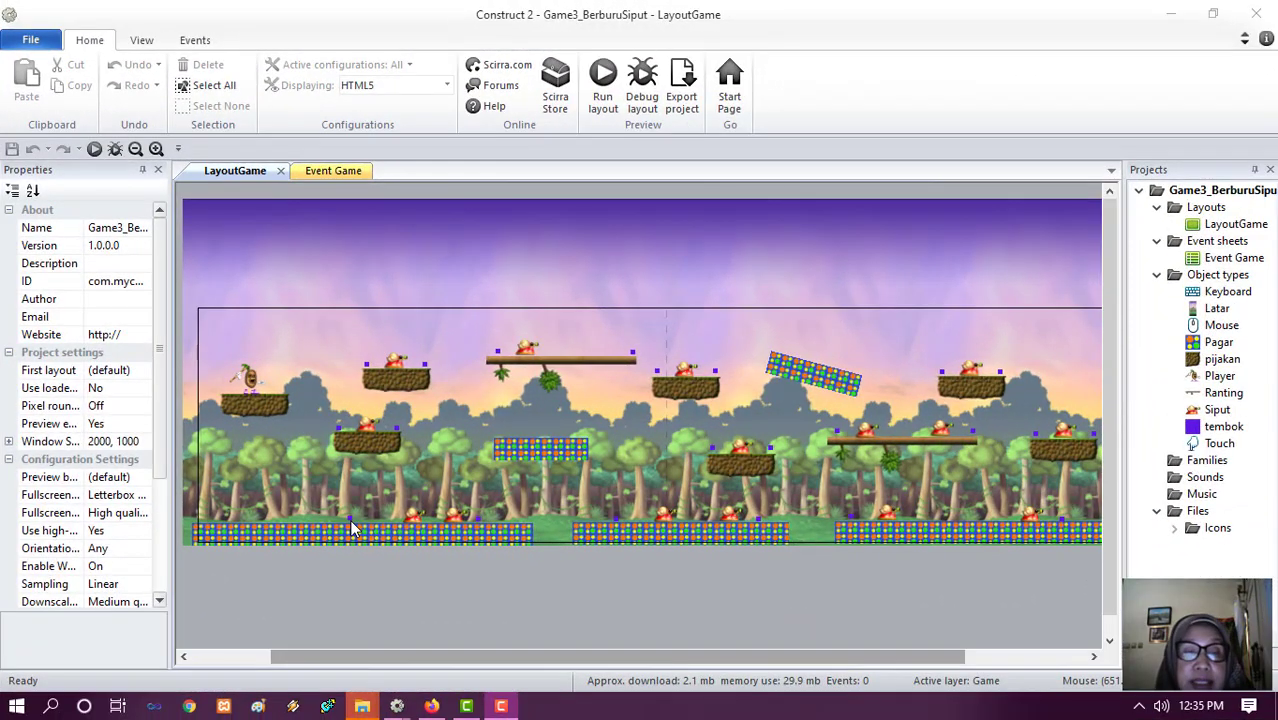
# - Move the first ground block's left tembok to about 393, 872 and its left snail to about 505, 906
pyautogui.click(351, 521)
pyautogui.moveTo(352, 521); pyautogui.dragTo(292, 521)
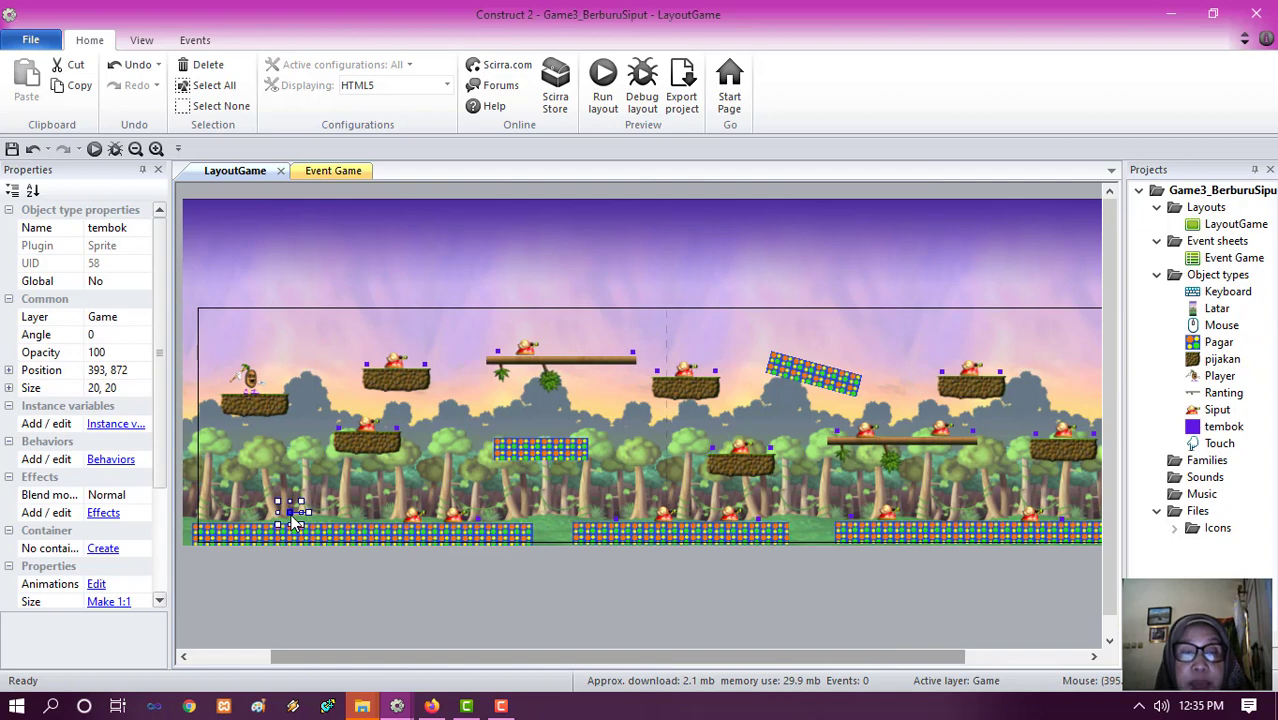
pyautogui.moveTo(415, 524); pyautogui.dragTo(318, 520)
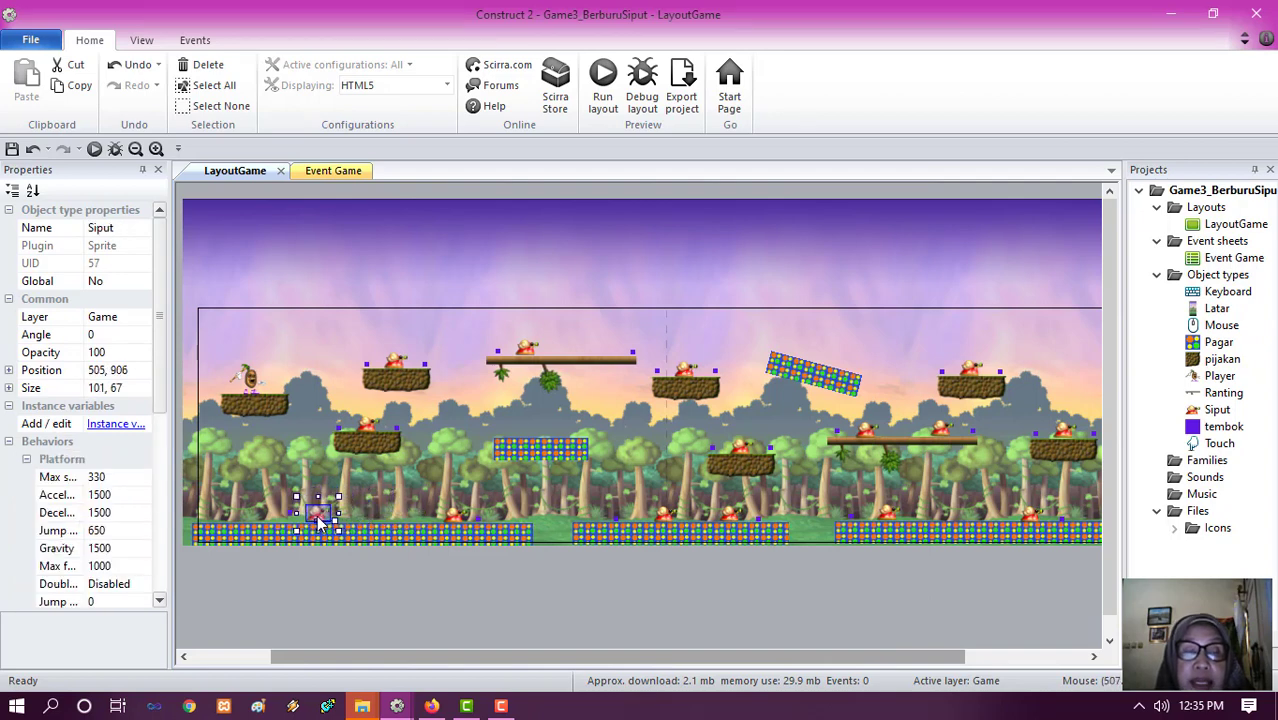
pyautogui.scroll(-1, 130, 420)
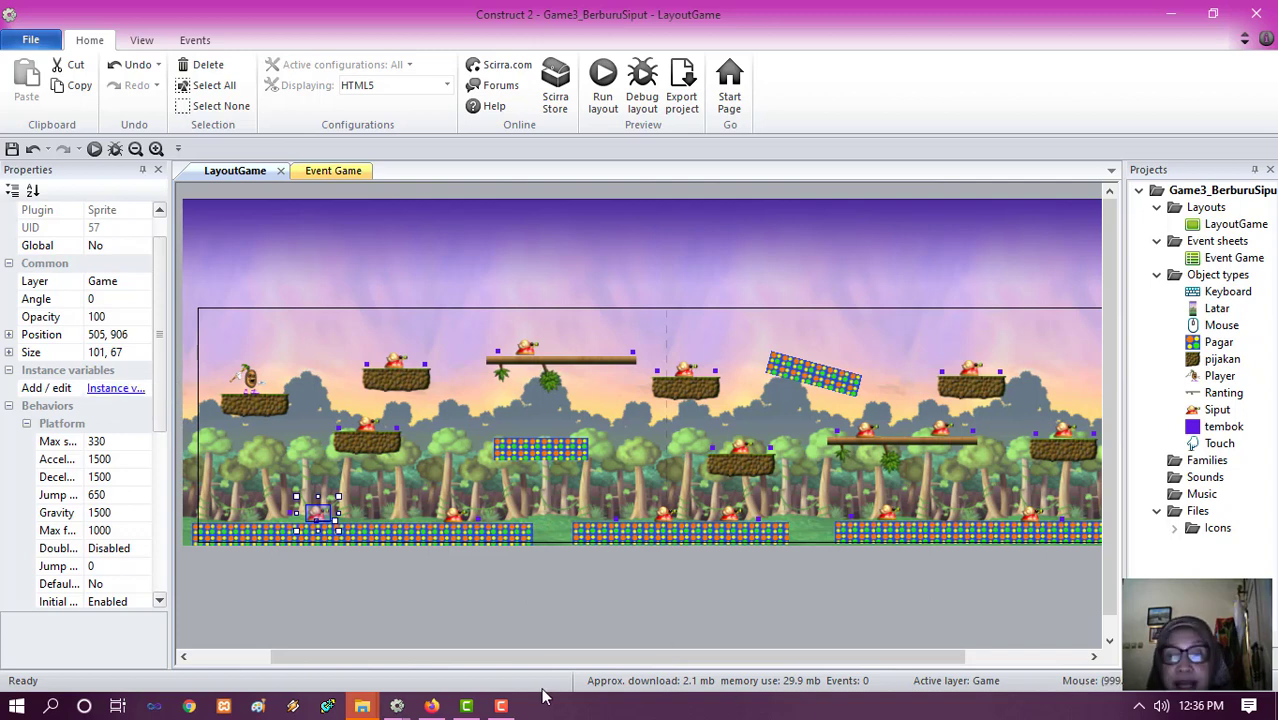
pyautogui.click(503, 706)
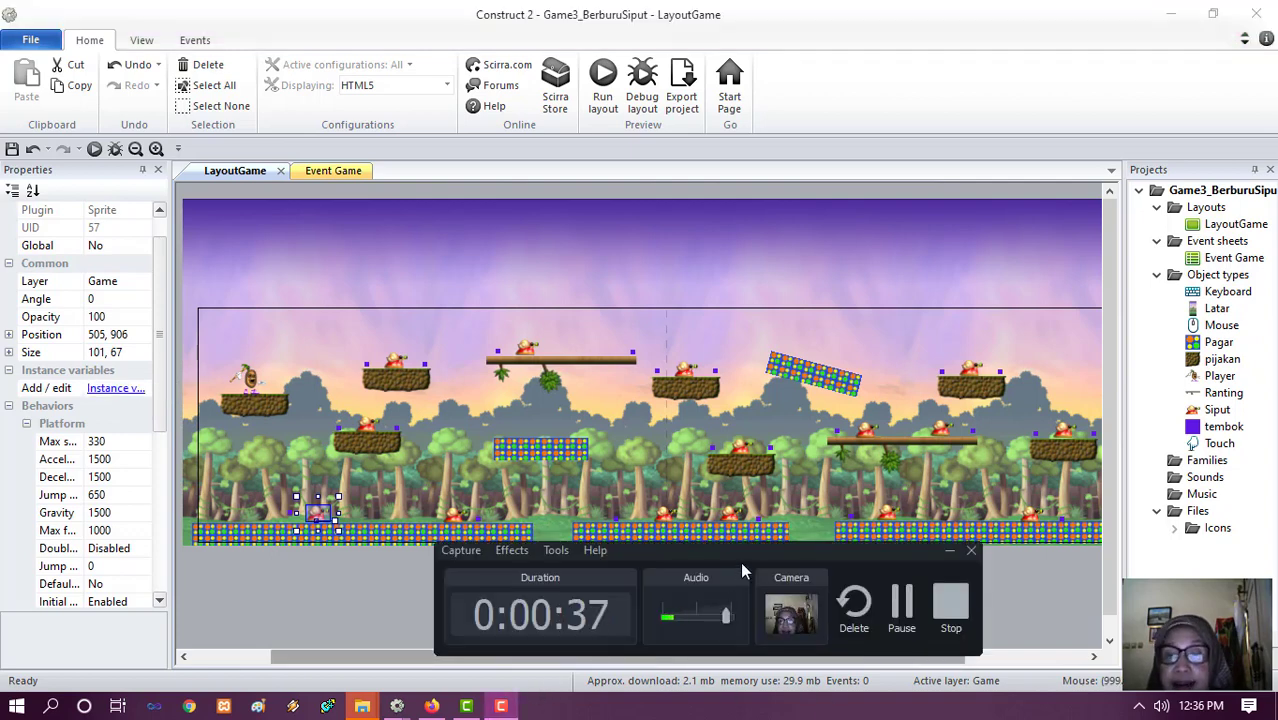
pyautogui.moveTo(744, 550); pyautogui.dragTo(1020, 548)
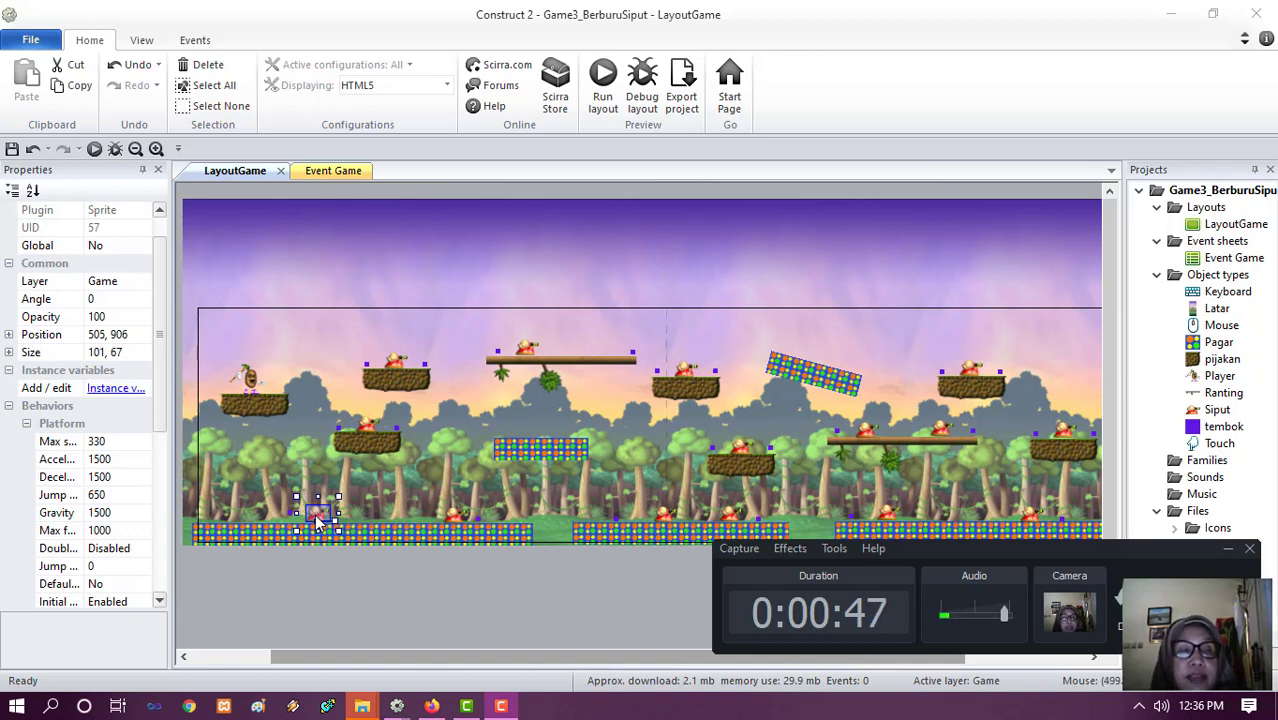
# - Add a Text instance variable named arah with the initial value kanan to the Siput sprite
pyautogui.click(110, 394)
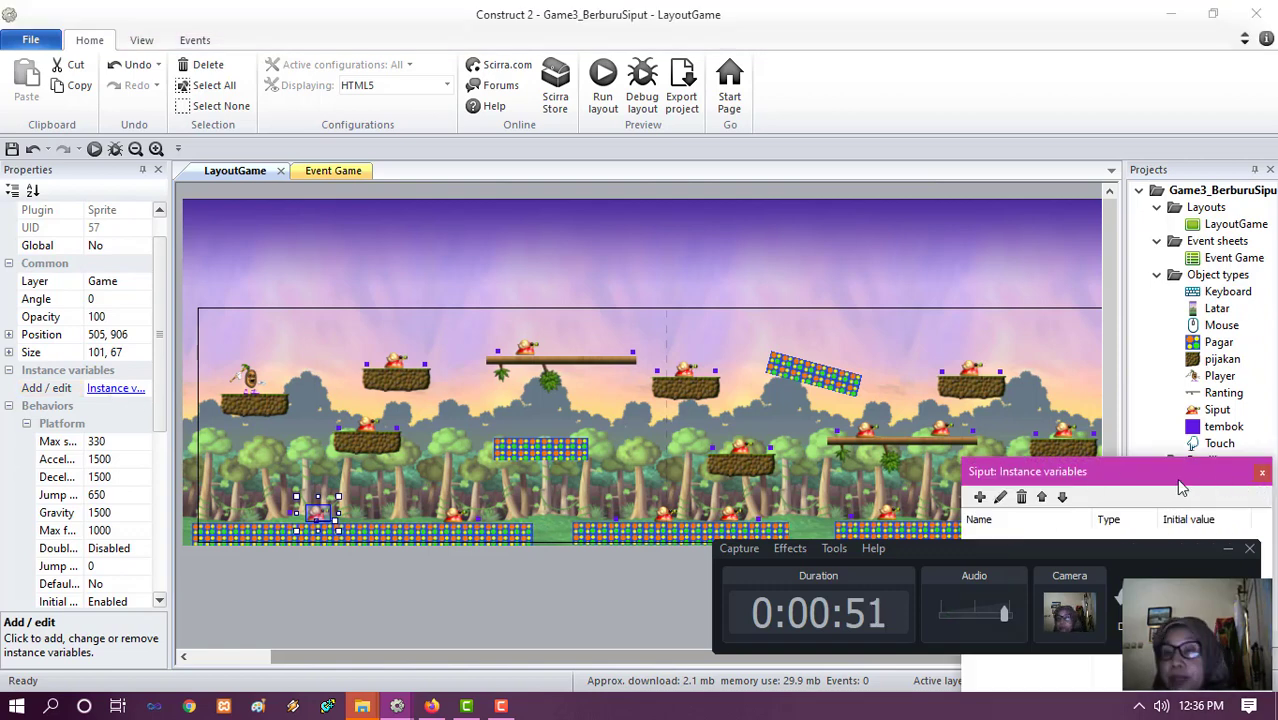
pyautogui.moveTo(1175, 478); pyautogui.dragTo(540, 440)
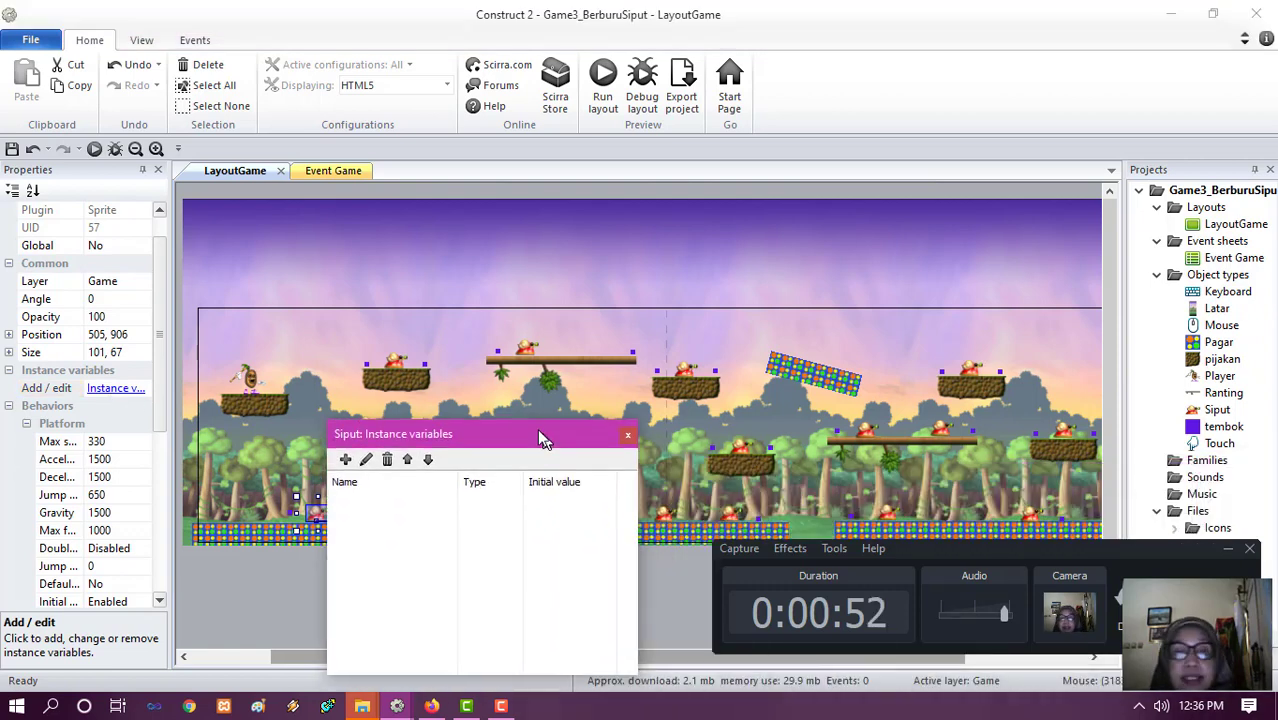
pyautogui.click(345, 459)
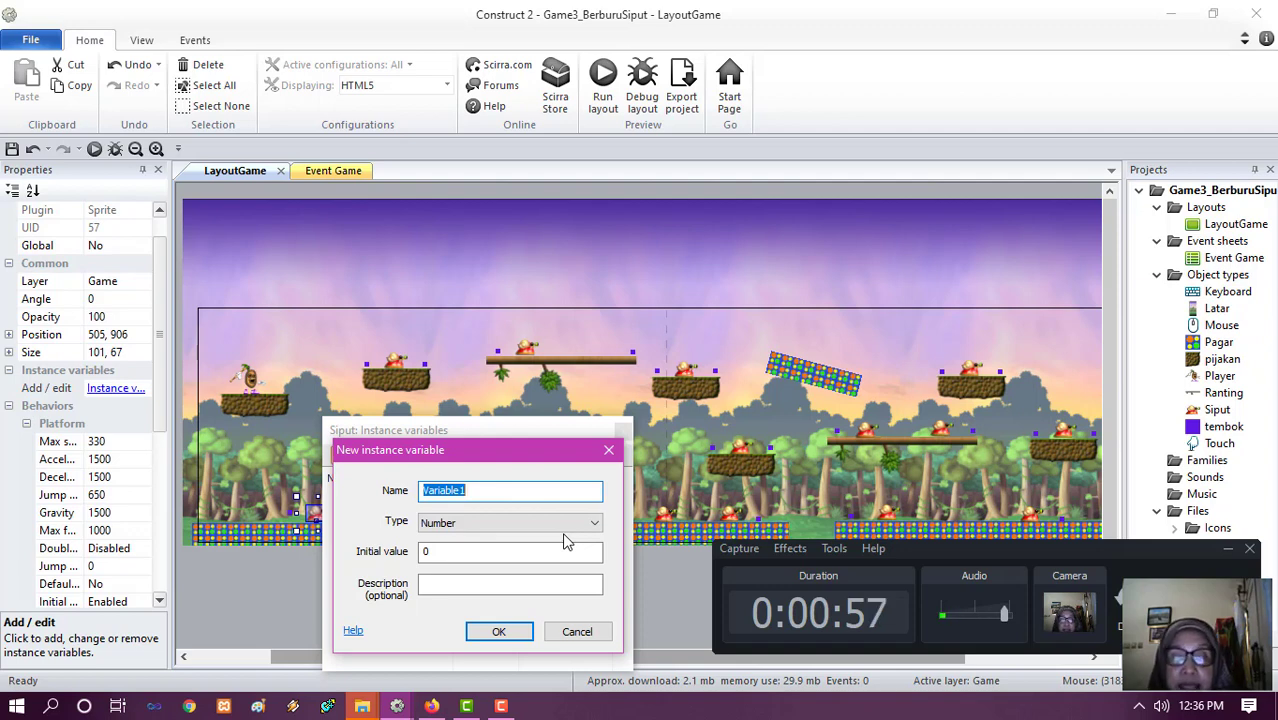
pyautogui.write('a')
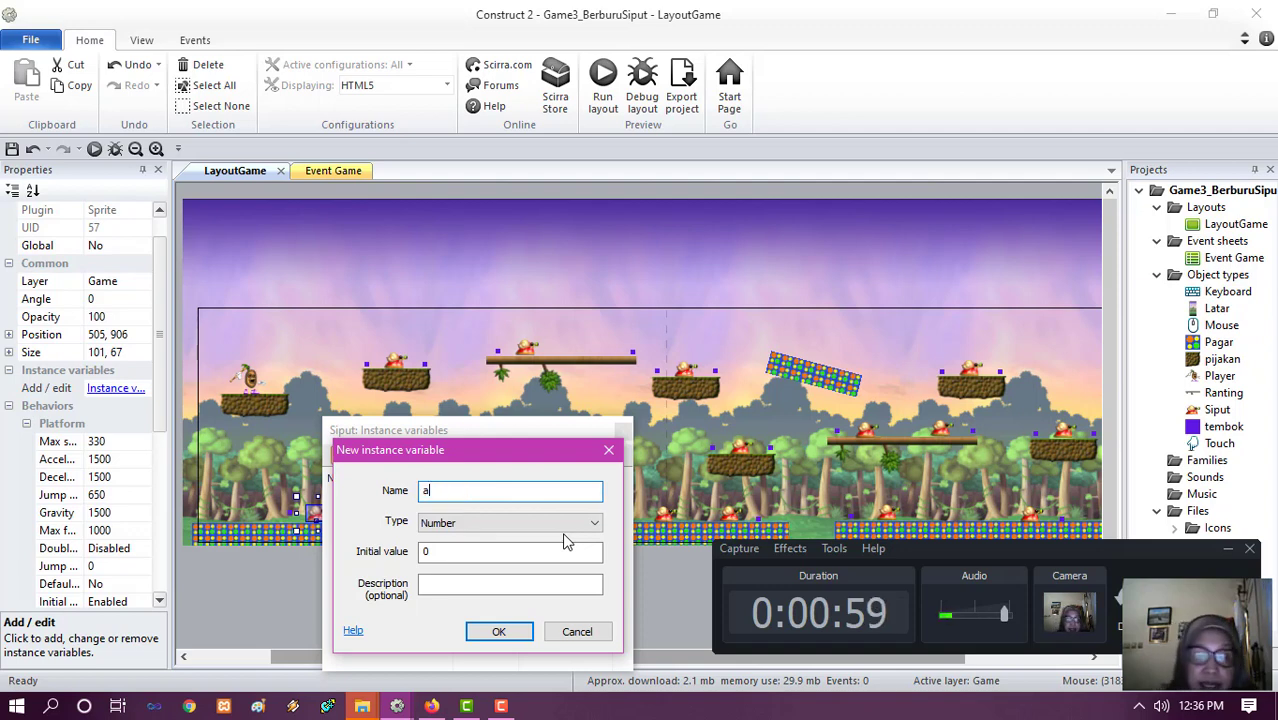
pyautogui.write('rah')
pyautogui.press('Tab')
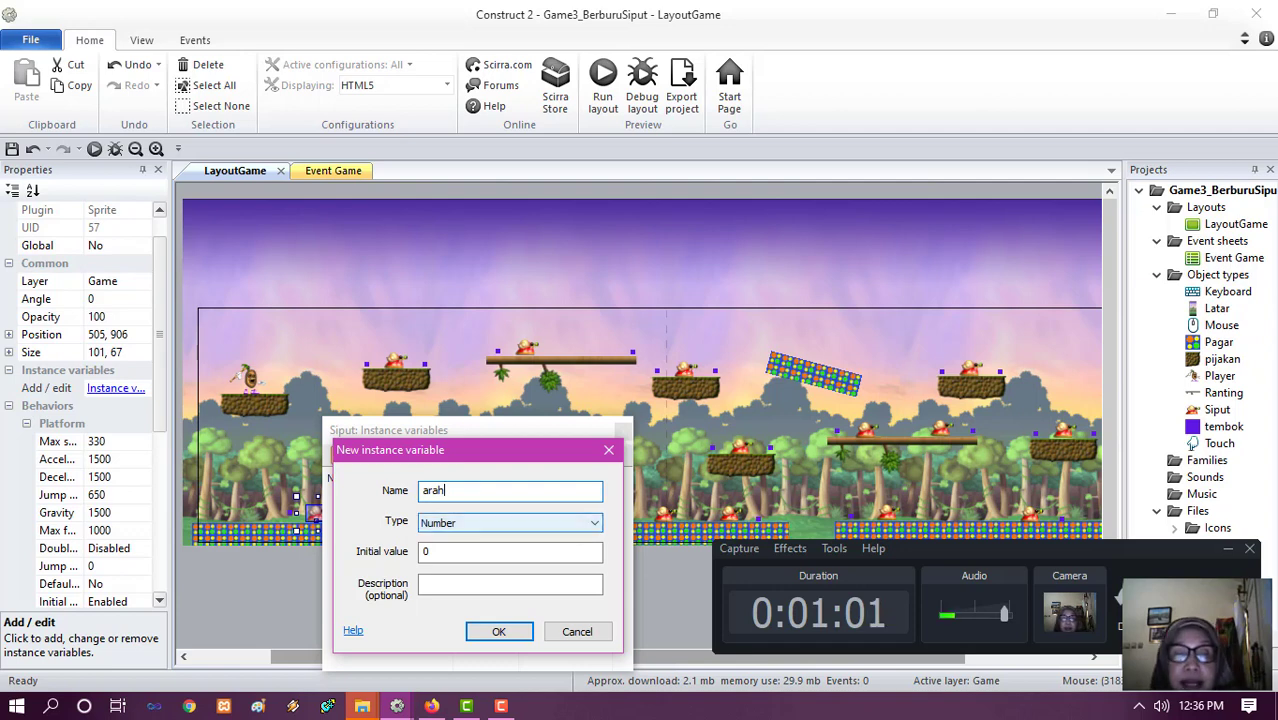
pyautogui.click(522, 527)
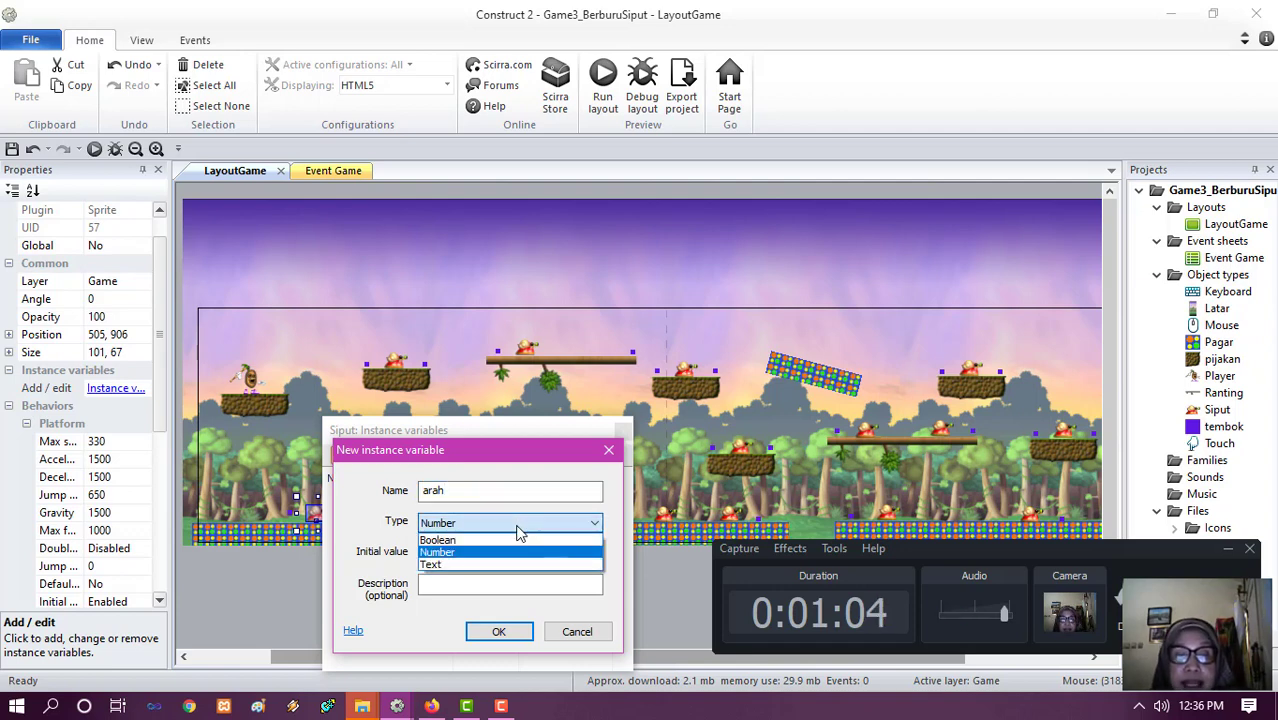
pyautogui.click(497, 564)
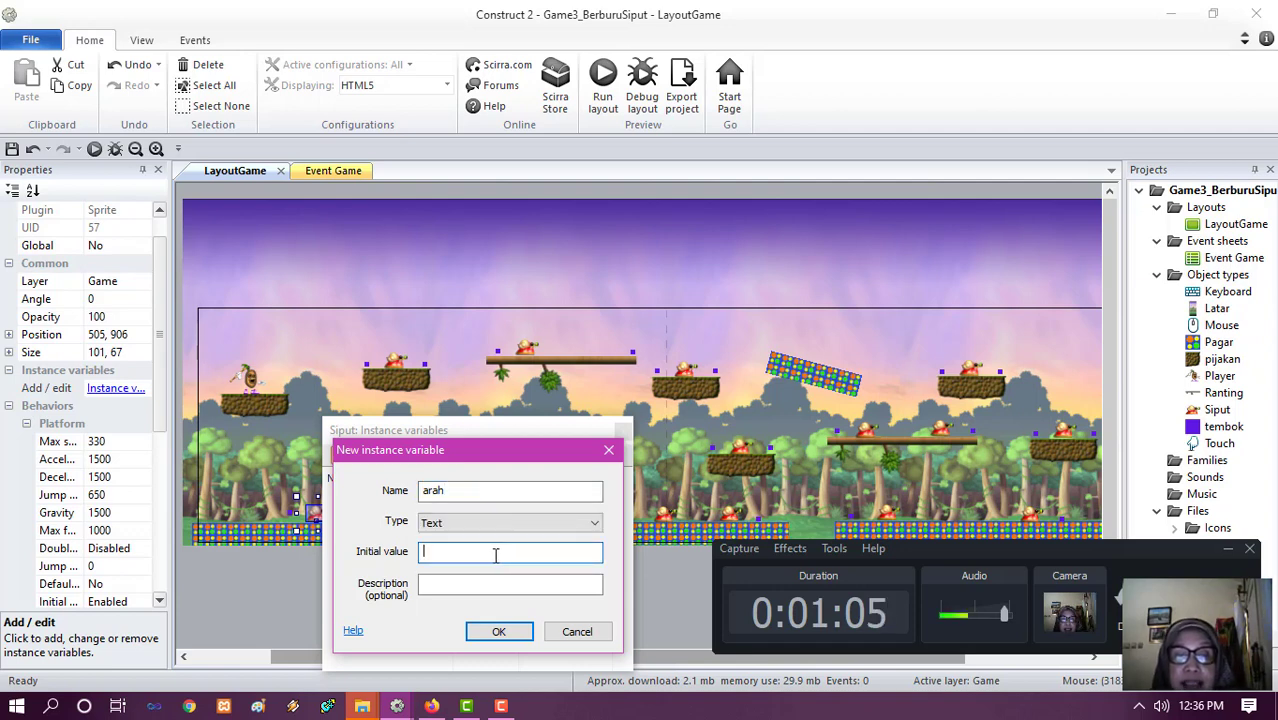
pyautogui.click(490, 555)
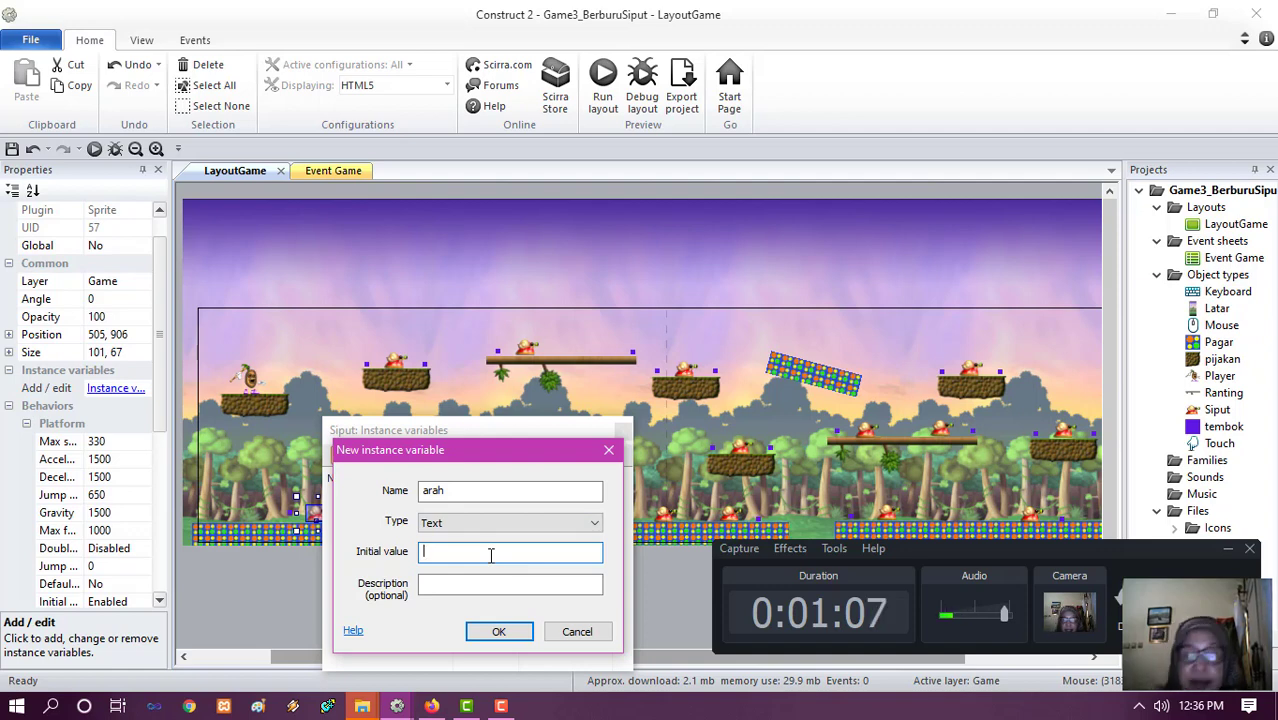
pyautogui.write('kanan')
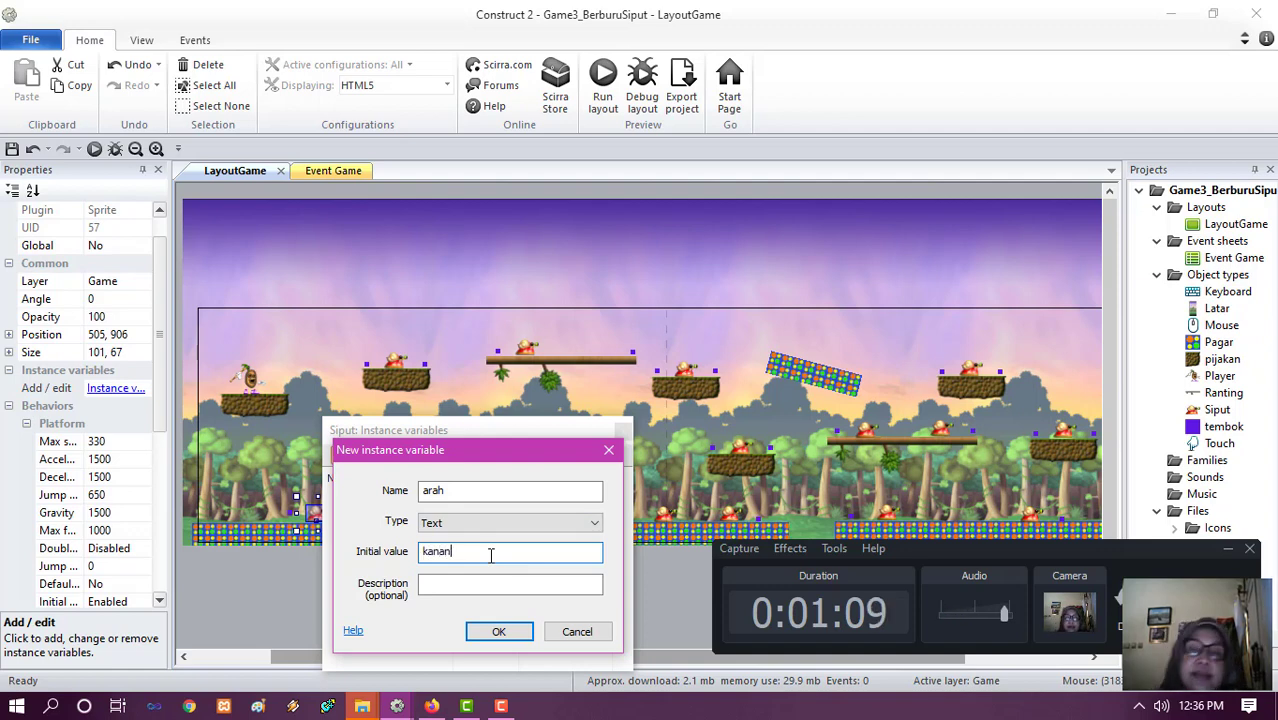
pyautogui.click(514, 636)
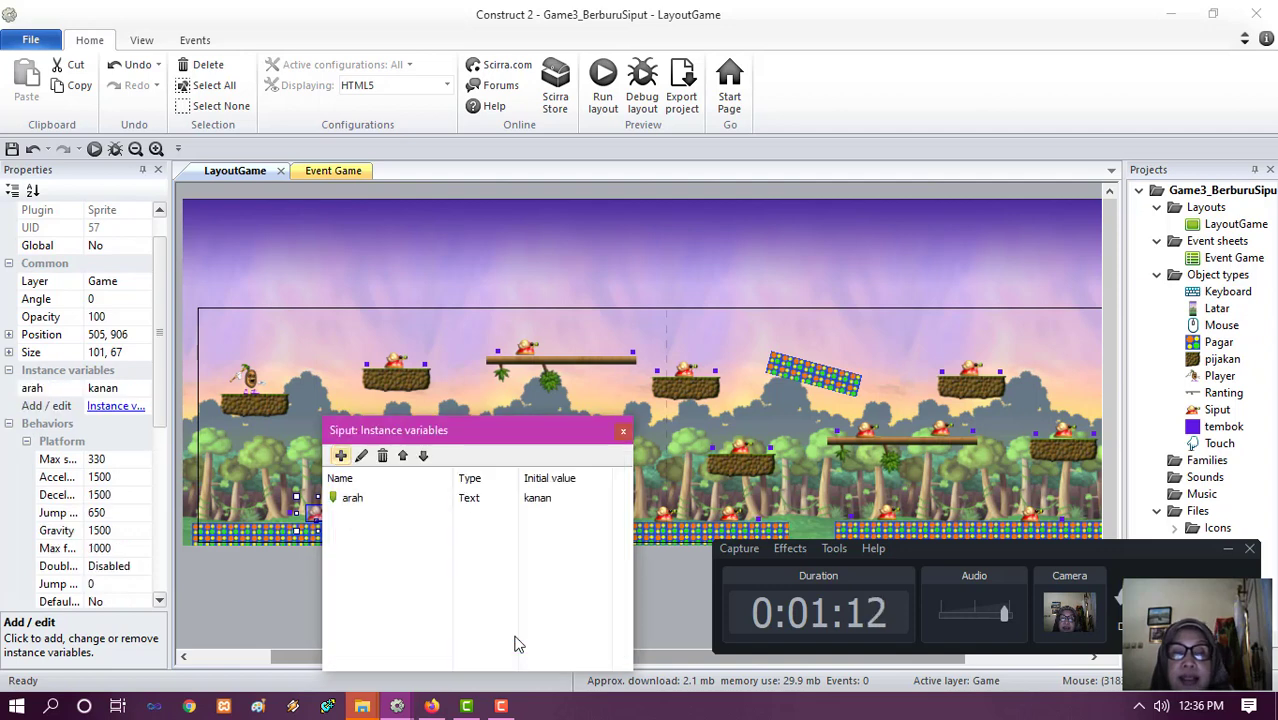
pyautogui.click(623, 434)
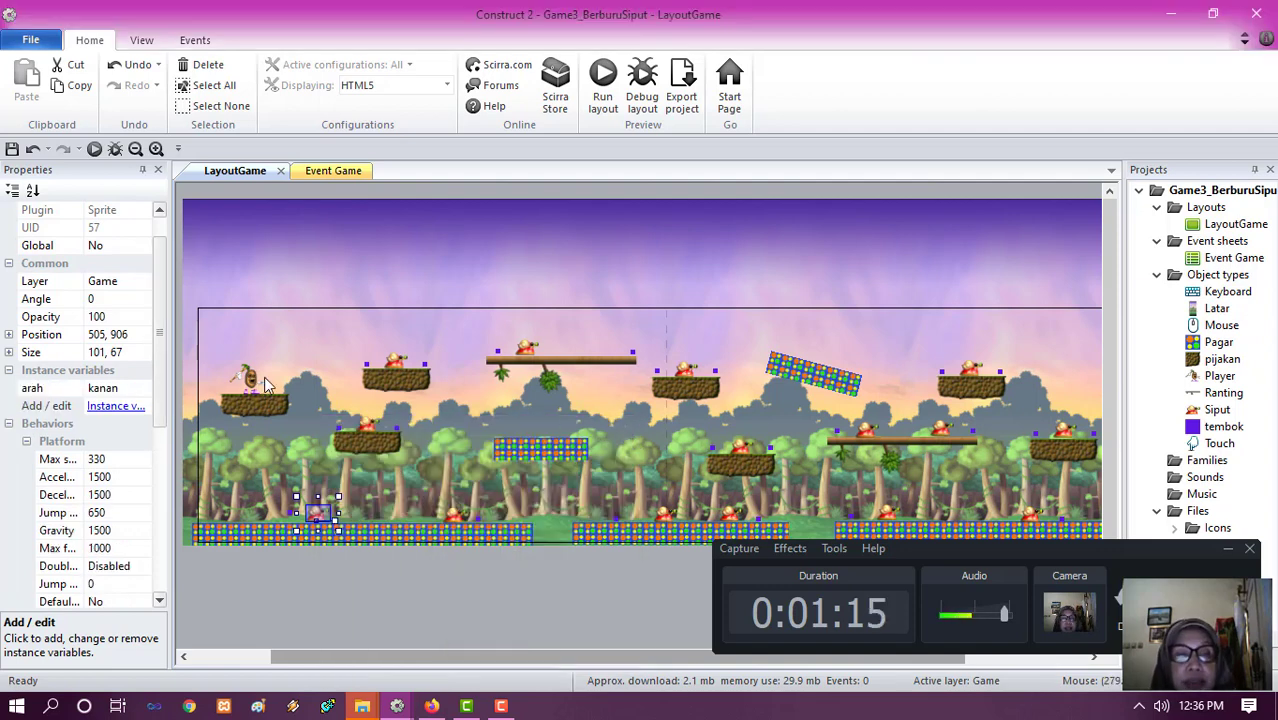
pyautogui.click(249, 381)
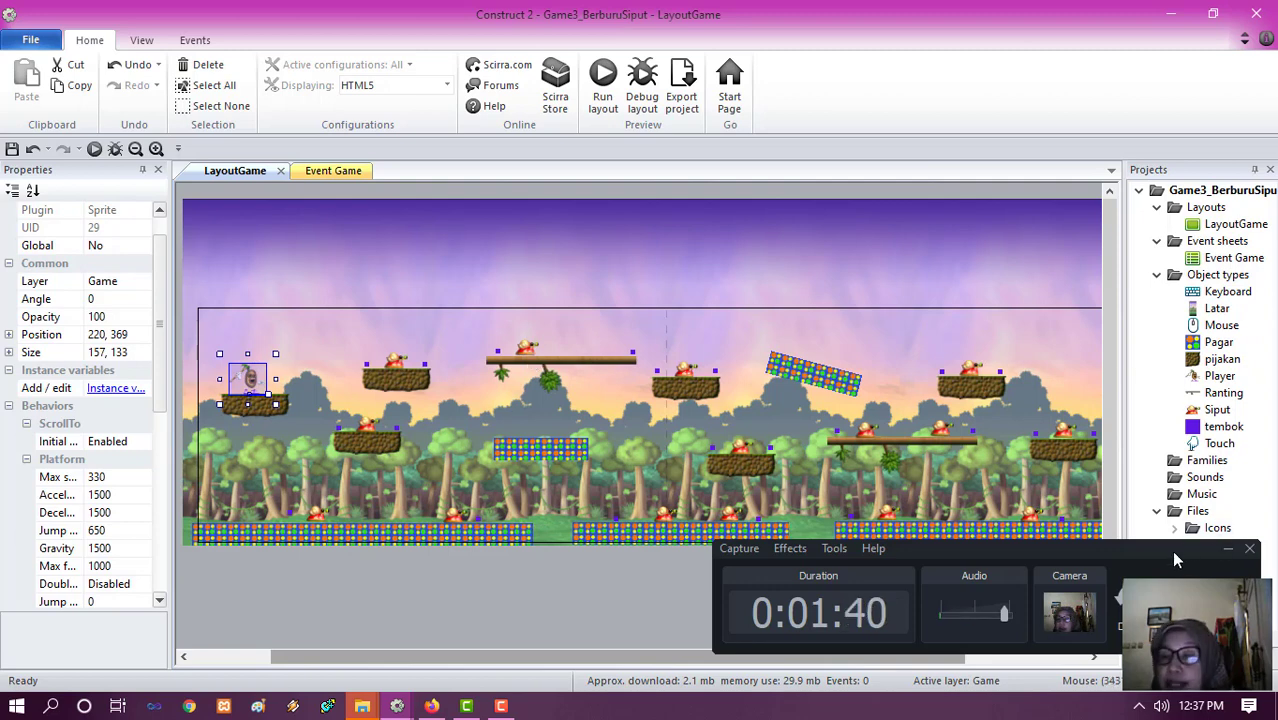
pyautogui.moveTo(1171, 550); pyautogui.dragTo(964, 568)
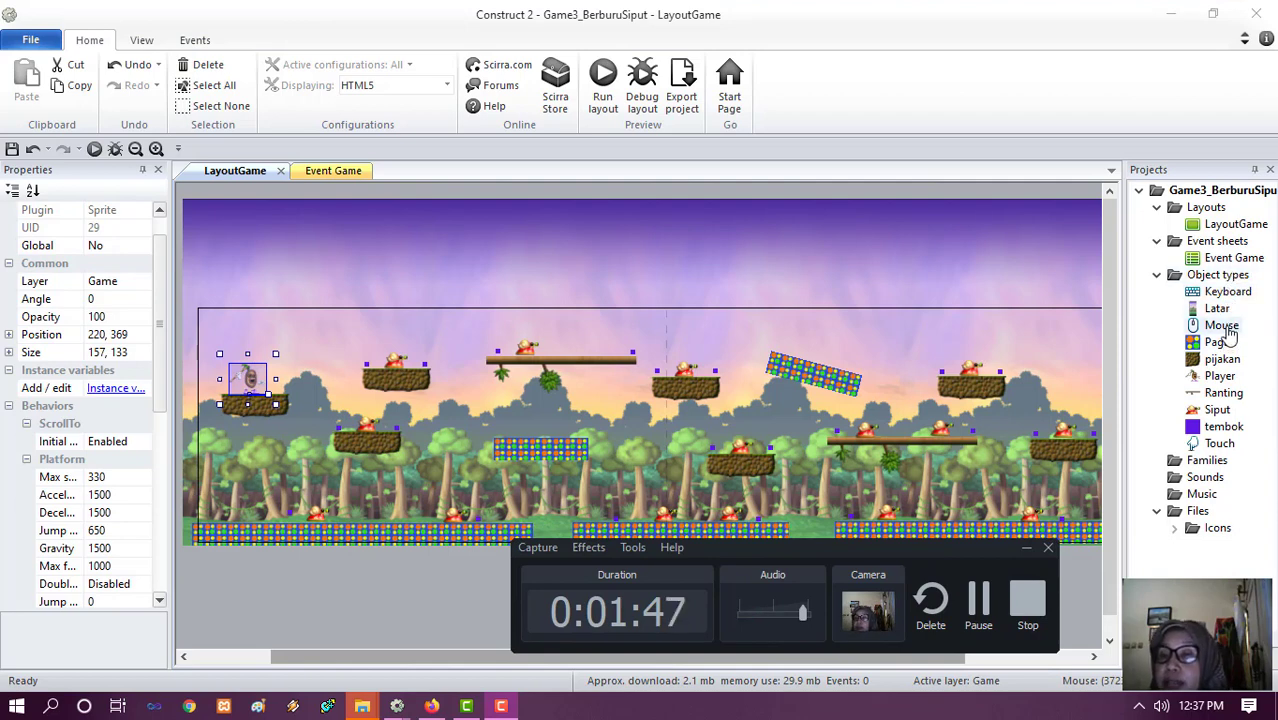
# - Add a global Number variable named awal with the initial value 0 to the Event Game sheet
pyautogui.doubleClick(1232, 262)
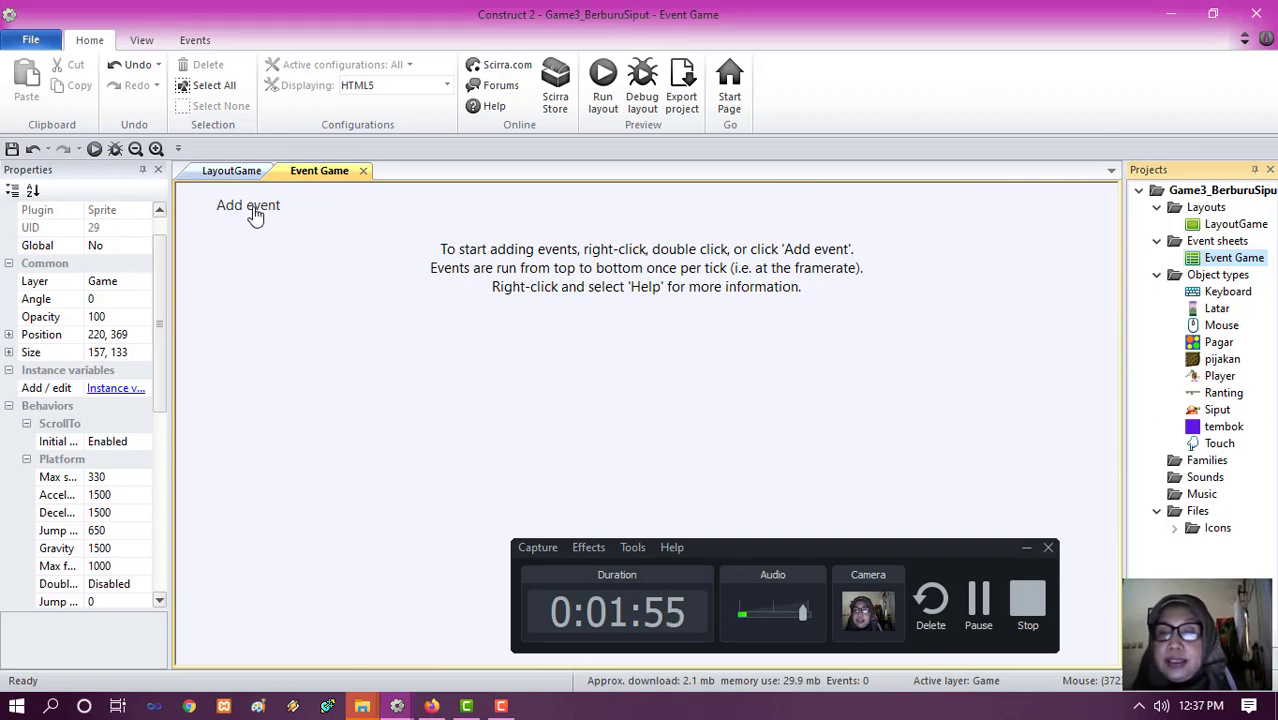
pyautogui.rightClick(257, 320)
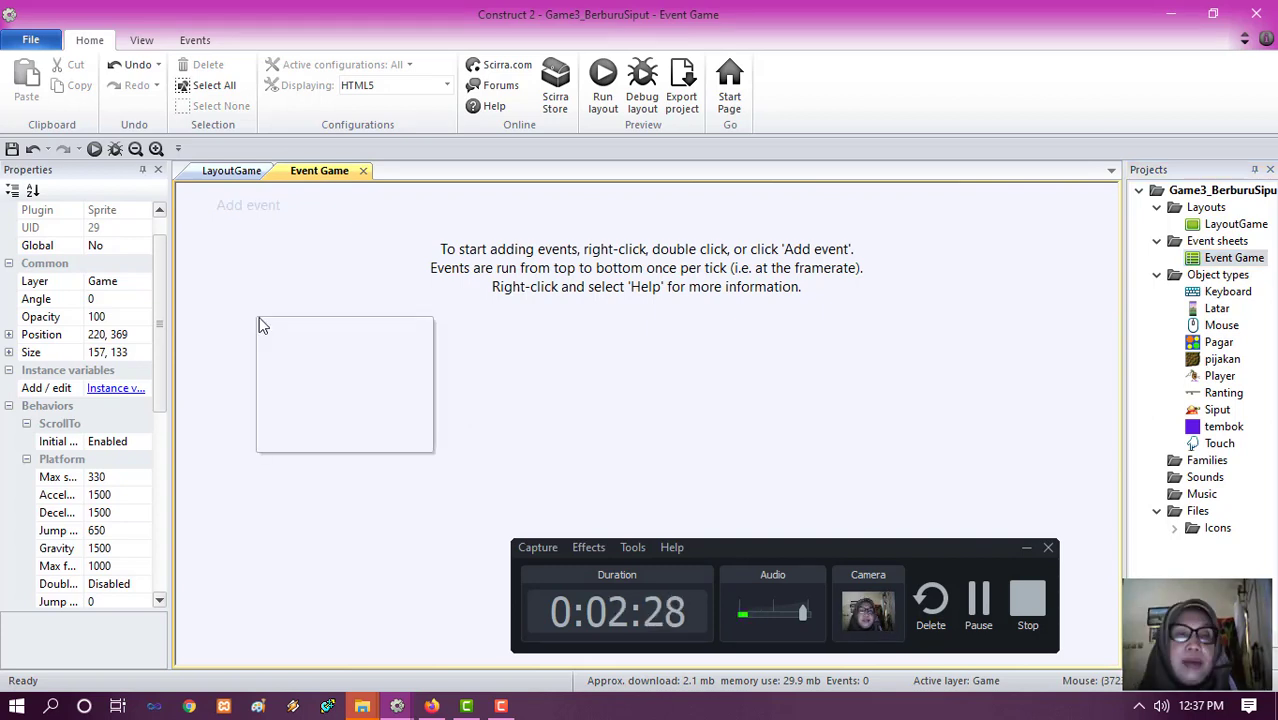
pyautogui.click(314, 399)
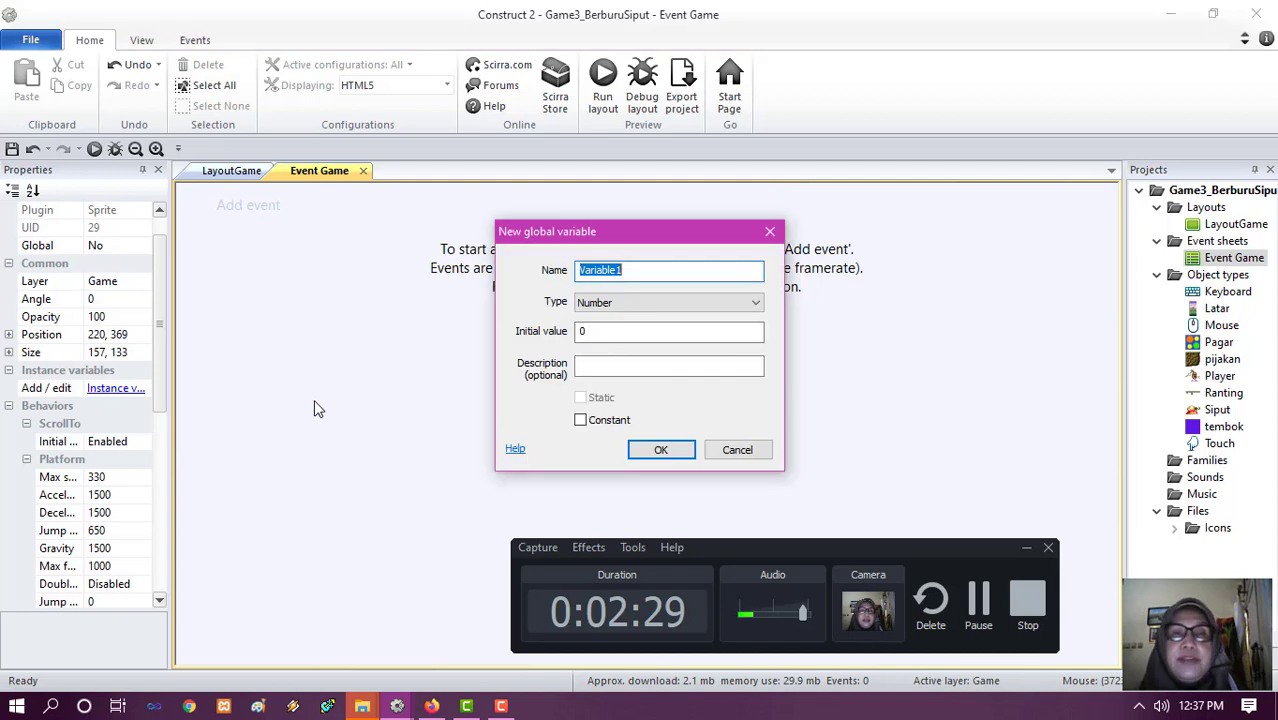
pyautogui.write('awal')
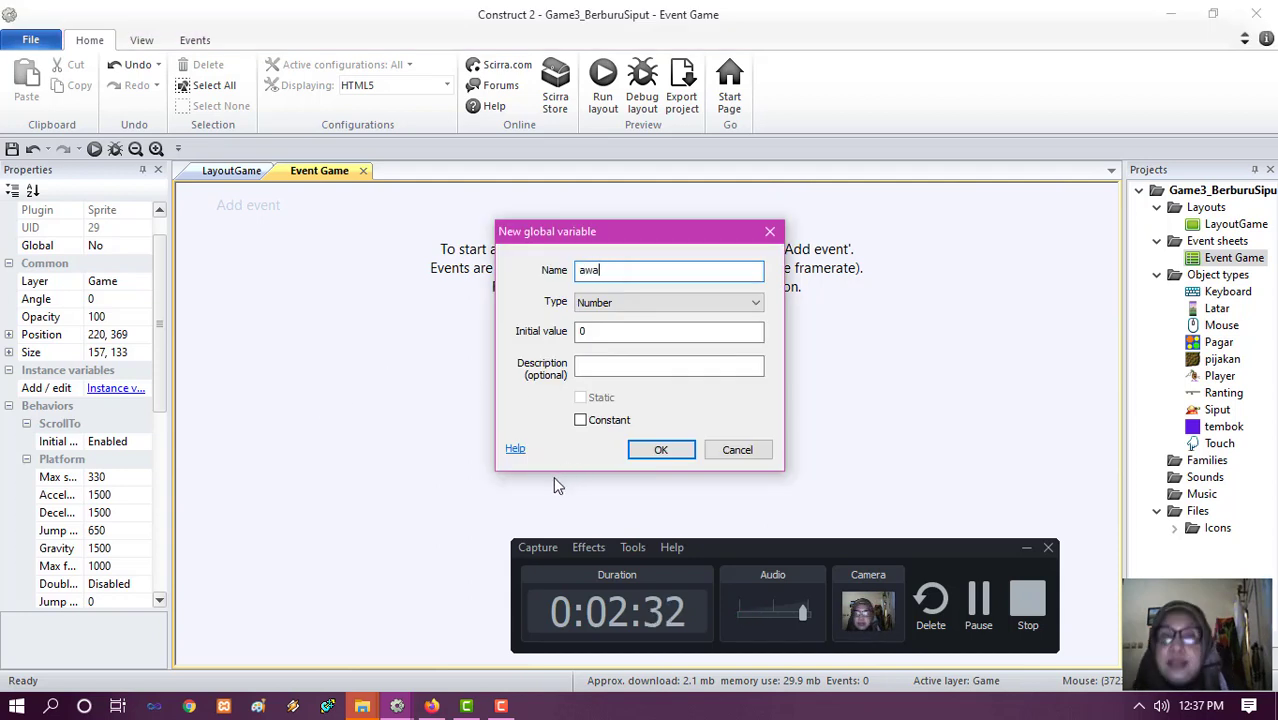
pyautogui.click(664, 450)
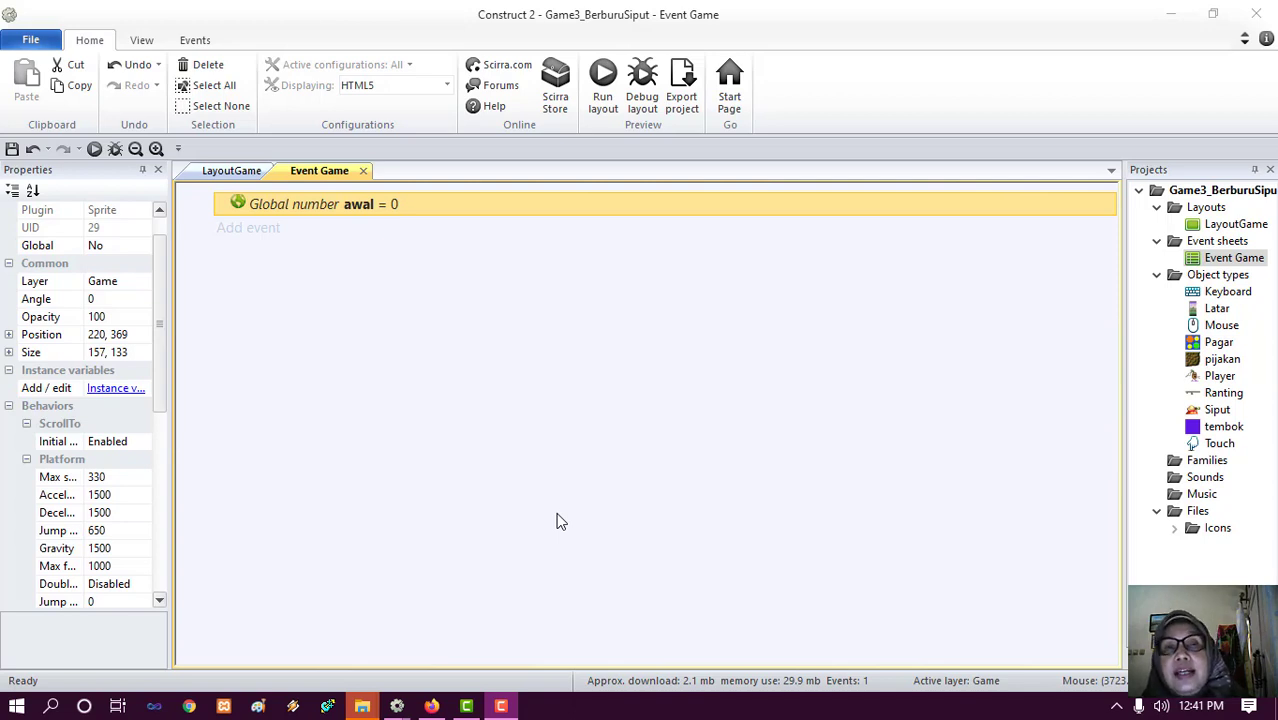
# - Add a System On start of layout event below the awal variable
pyautogui.click(230, 229)
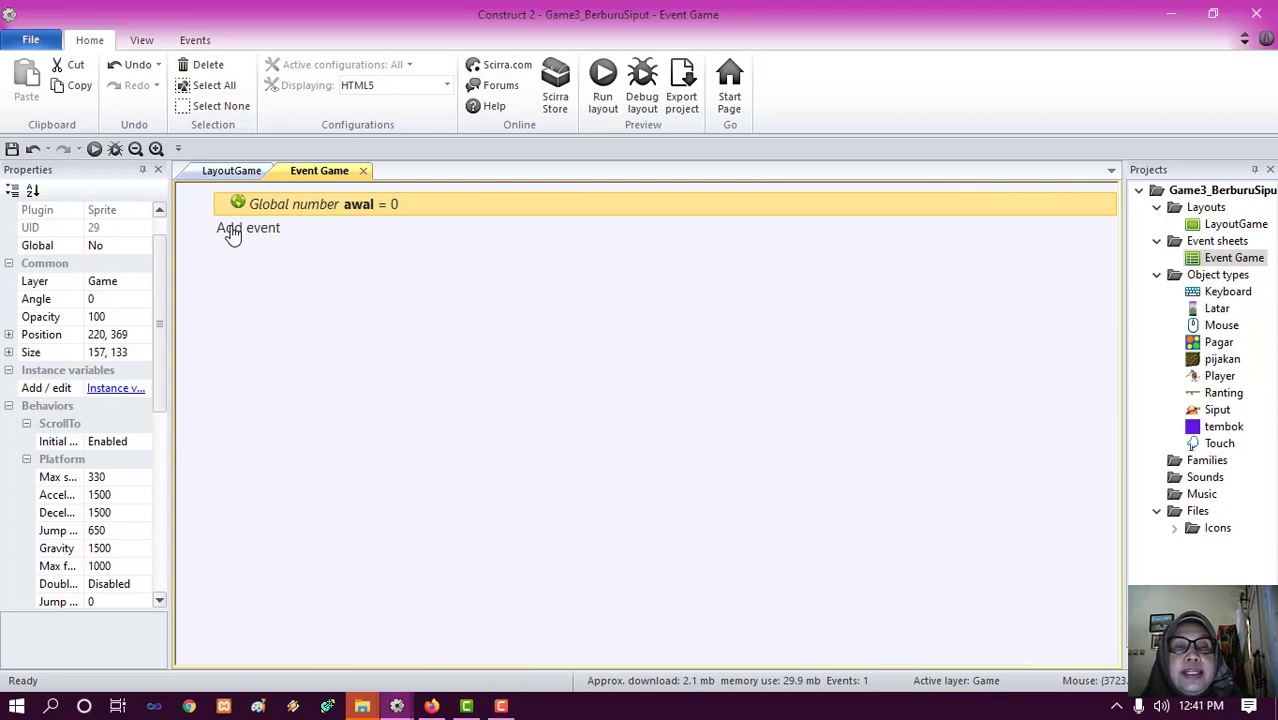
pyautogui.doubleClick(120, 127)
pyautogui.scroll(-3, 205, 371)
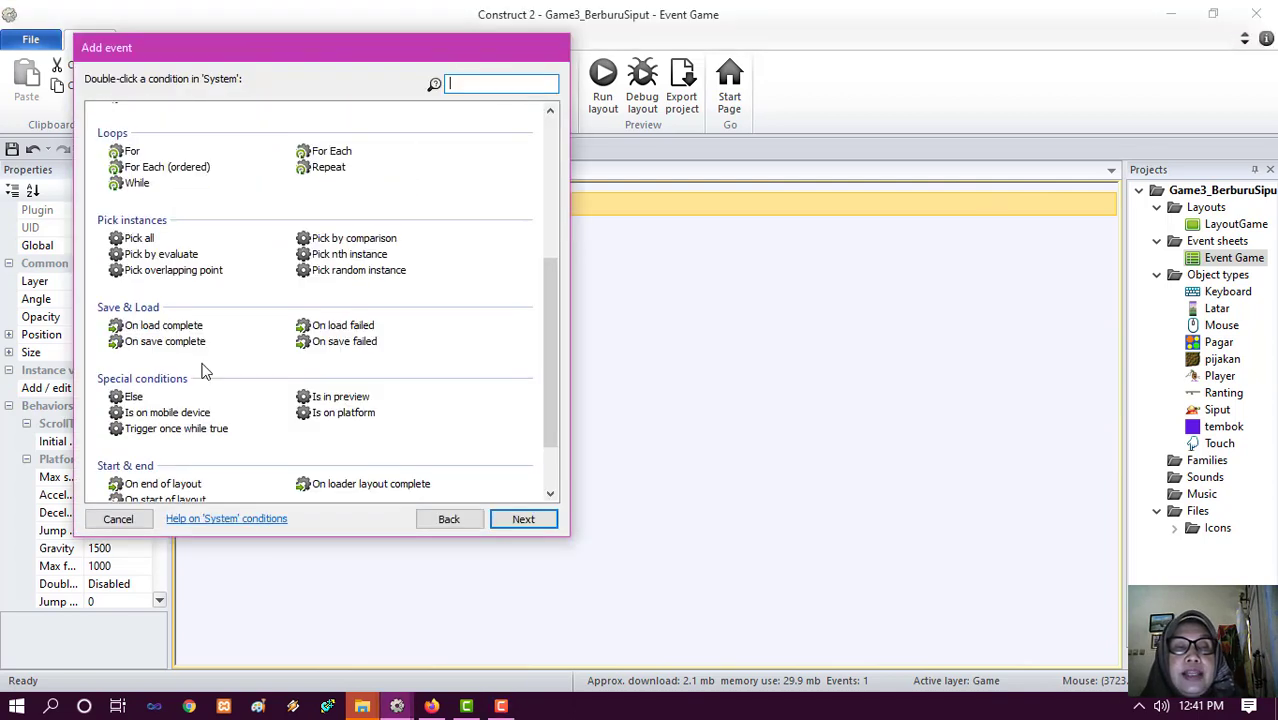
pyautogui.scroll(-2, 205, 371)
pyautogui.click(175, 422)
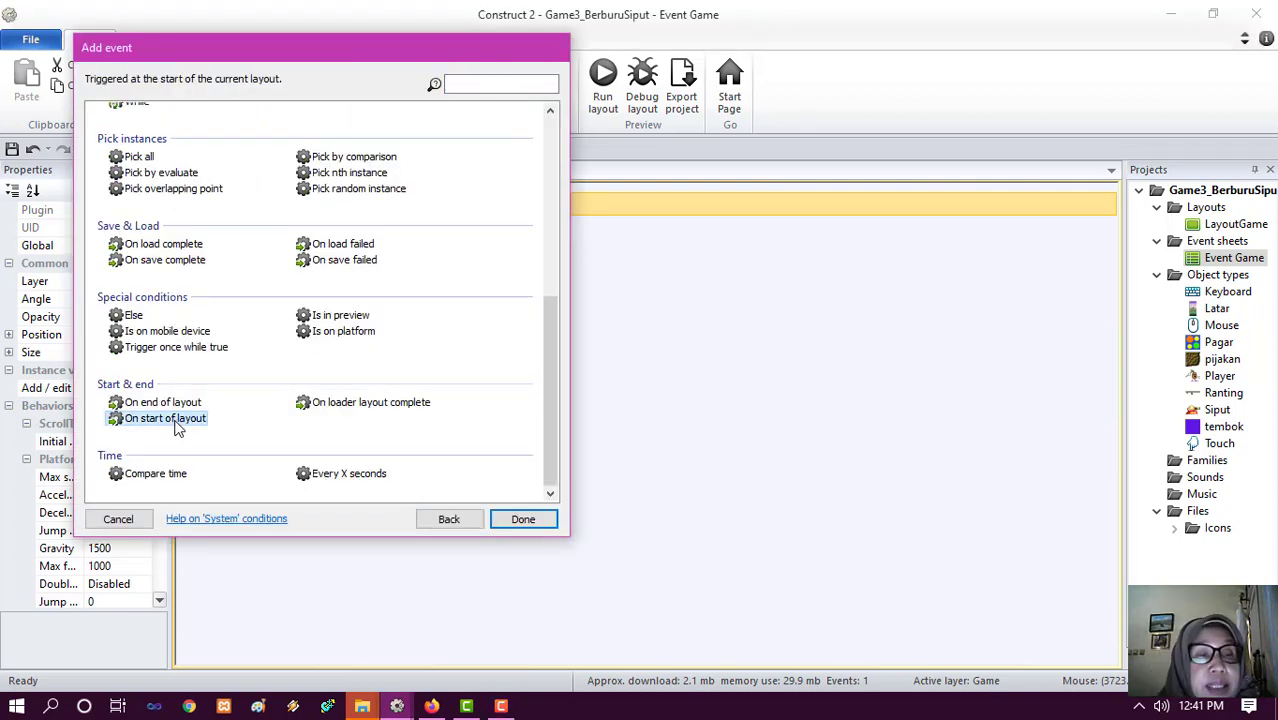
pyautogui.click(523, 519)
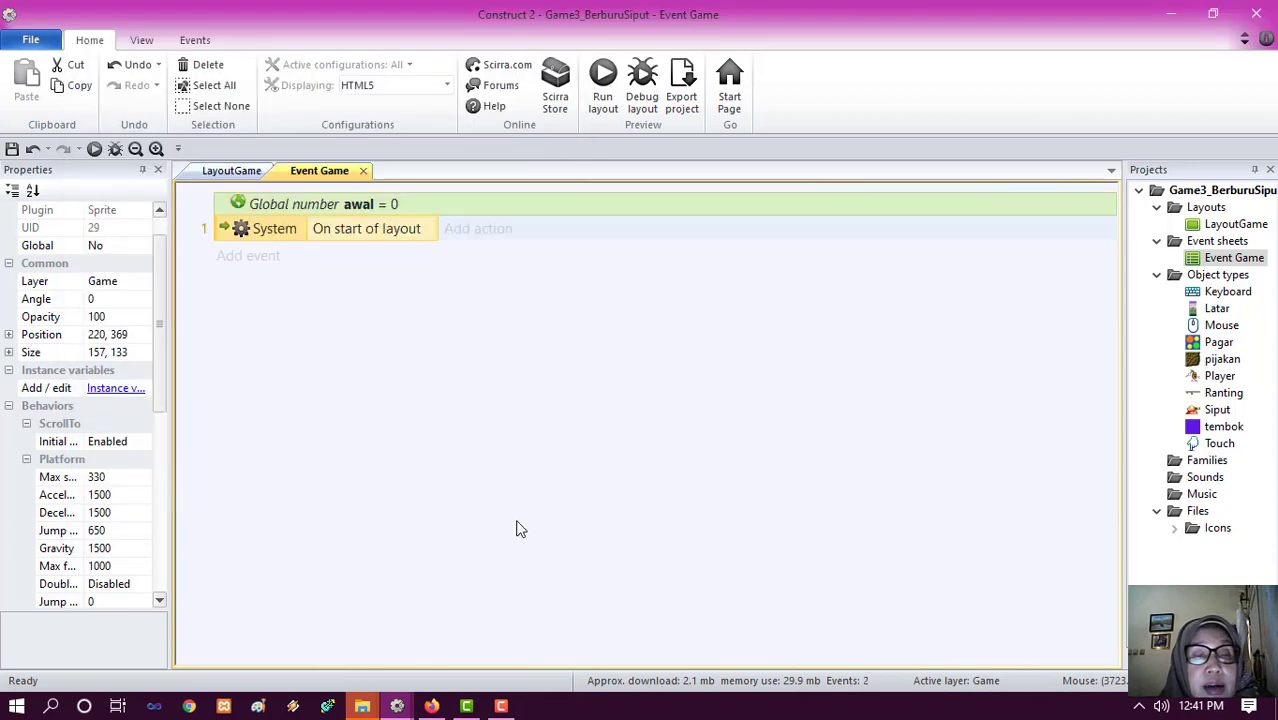
# - Add a Player action to the start-of-layout event that sets the animation to "diam", playing from the beginning
pyautogui.click(468, 232)
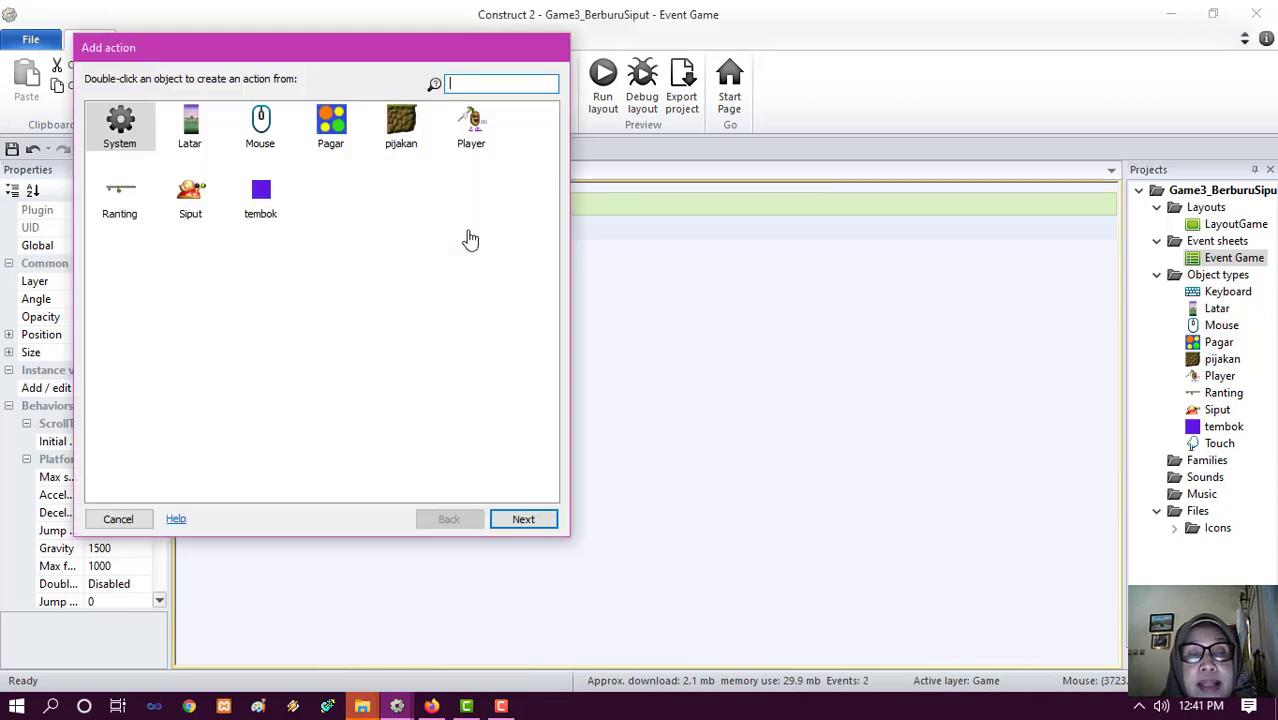
pyautogui.click(472, 128)
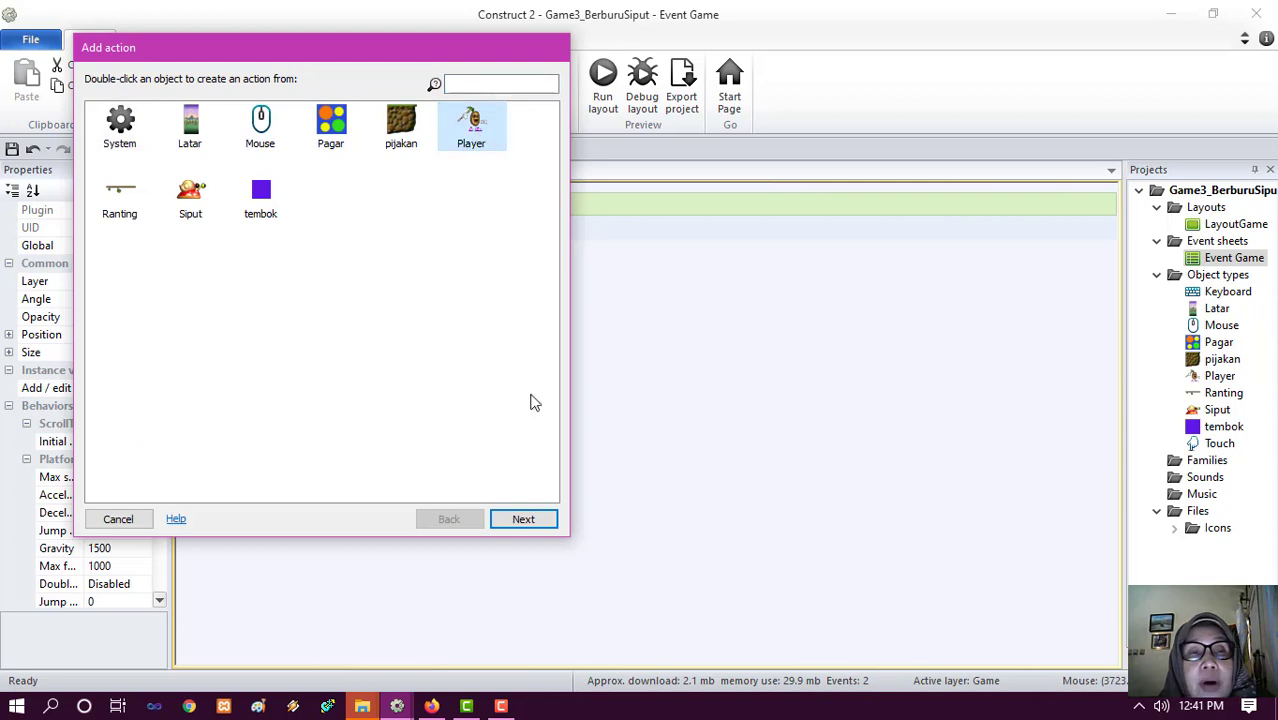
pyautogui.click(523, 519)
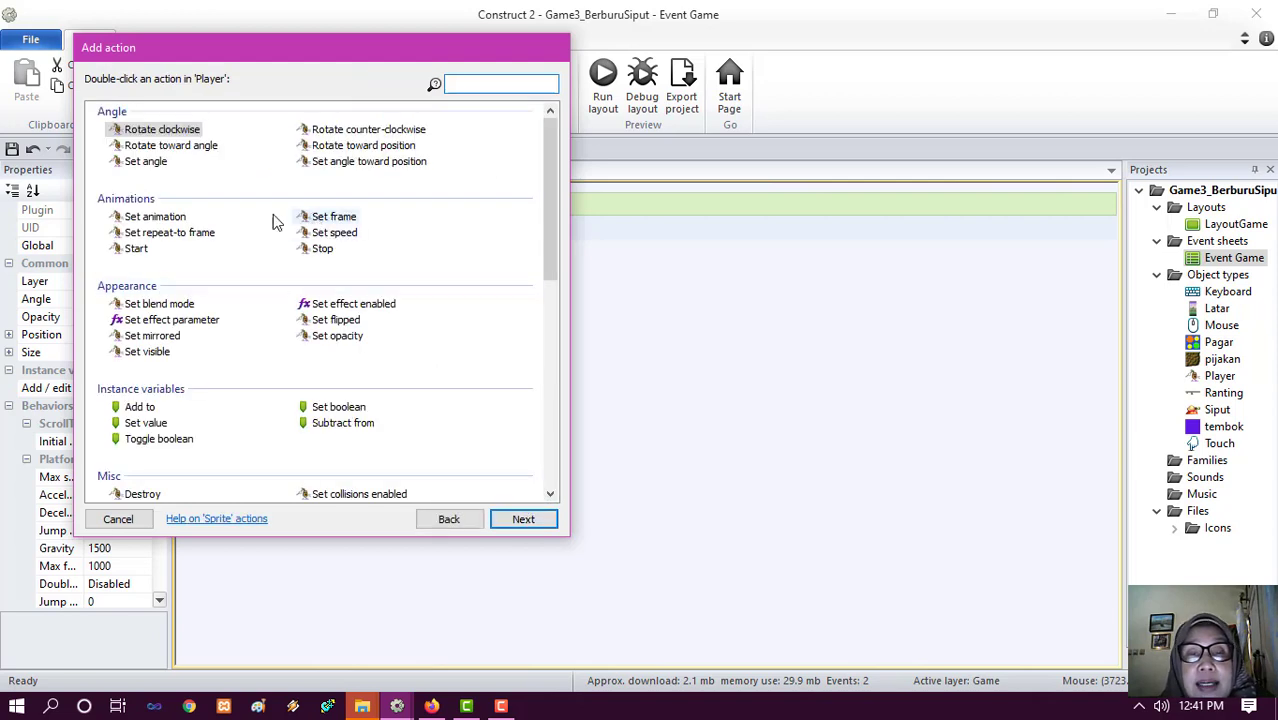
pyautogui.click(147, 222)
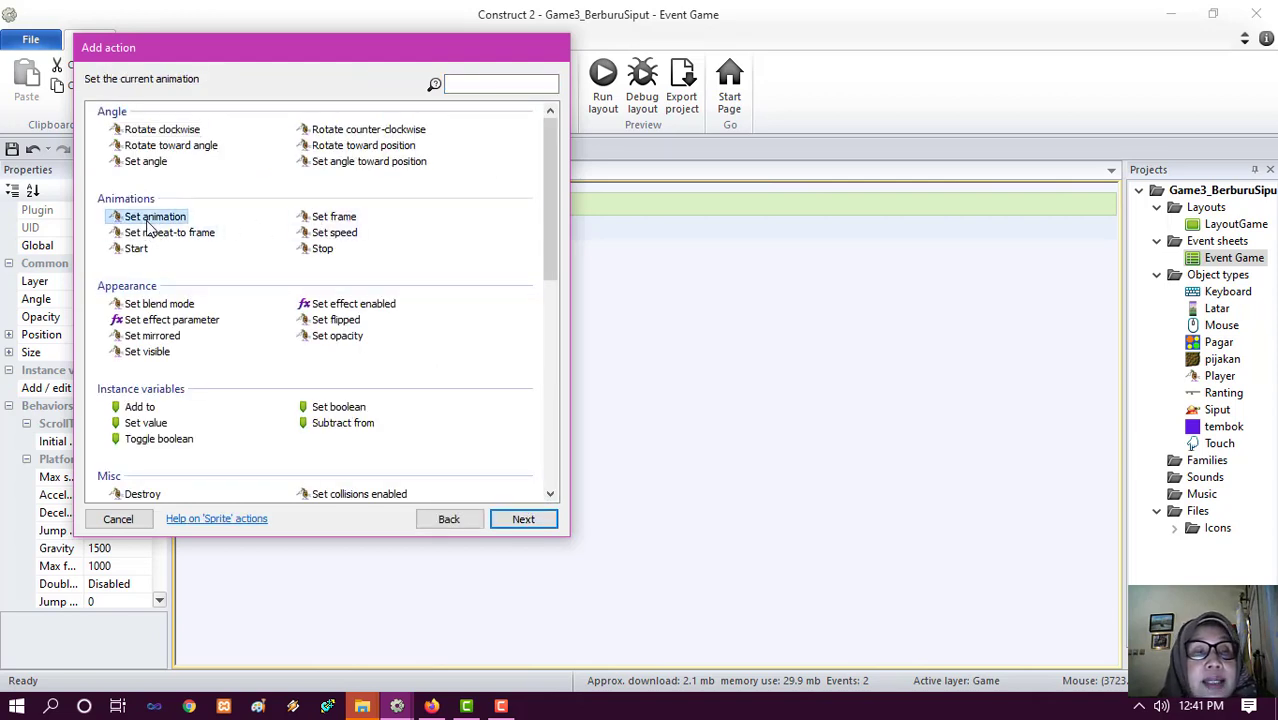
pyautogui.click(522, 518)
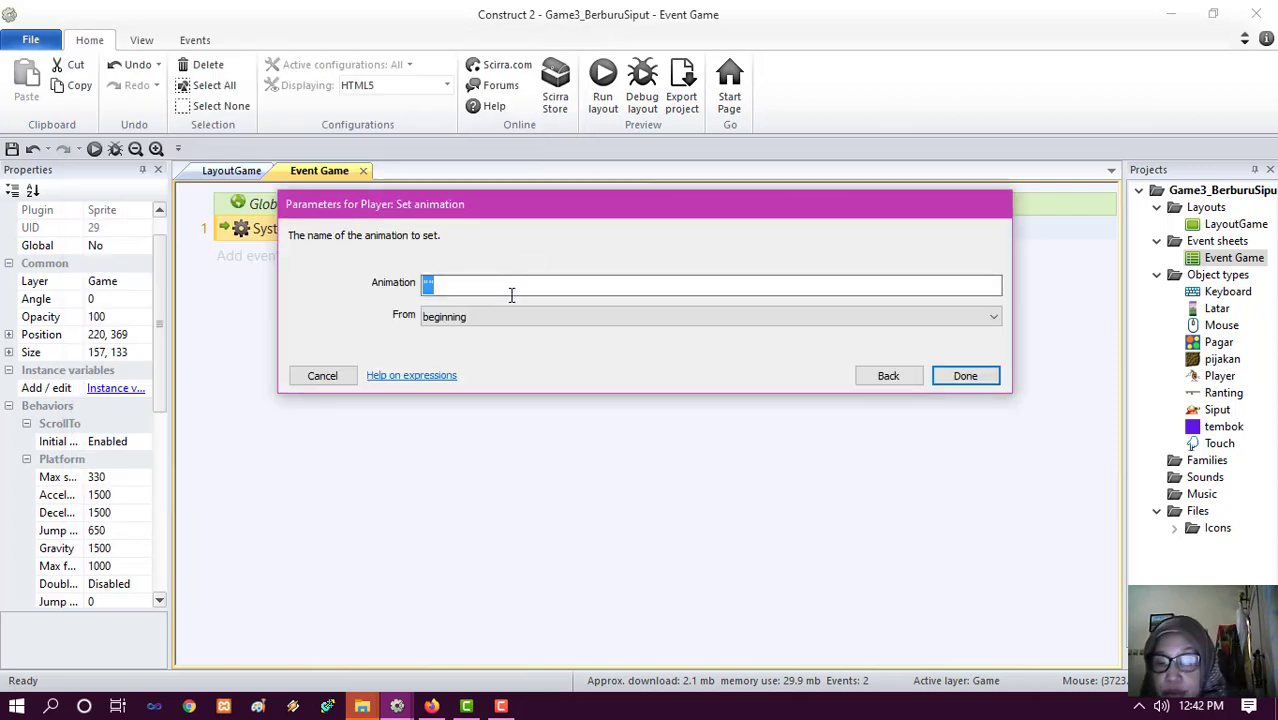
pyautogui.write('"')
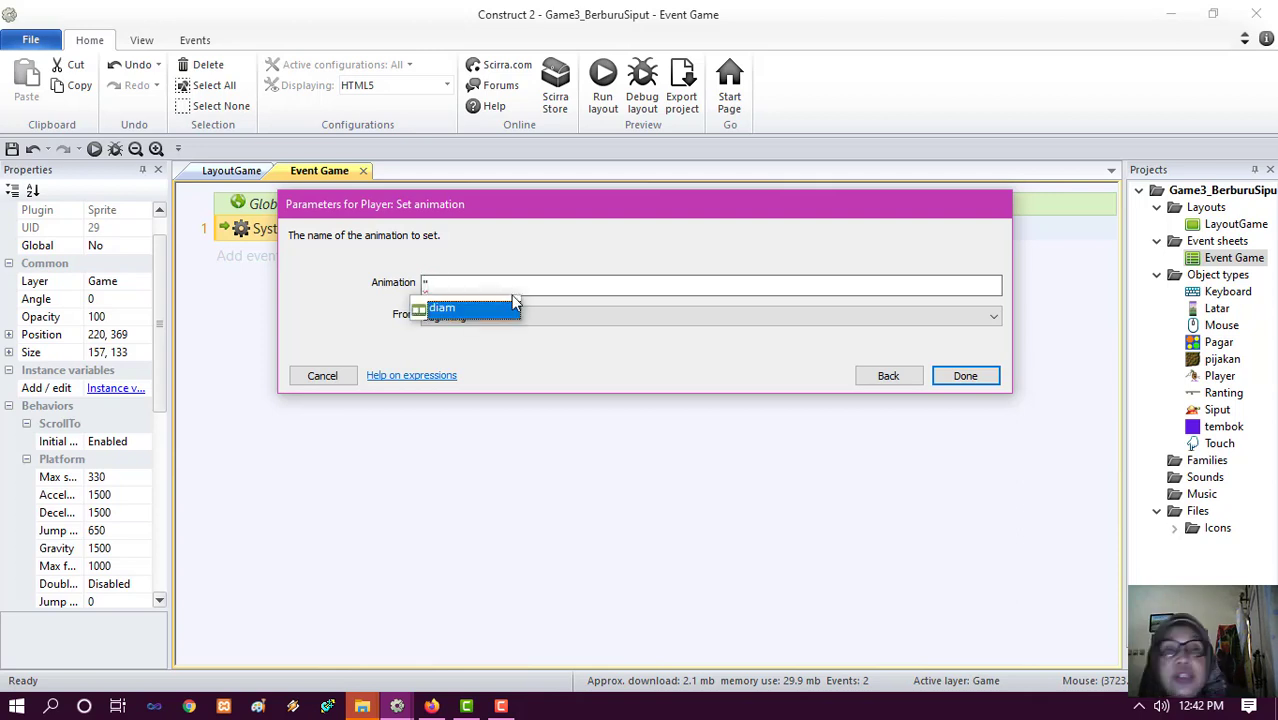
pyautogui.click(475, 311)
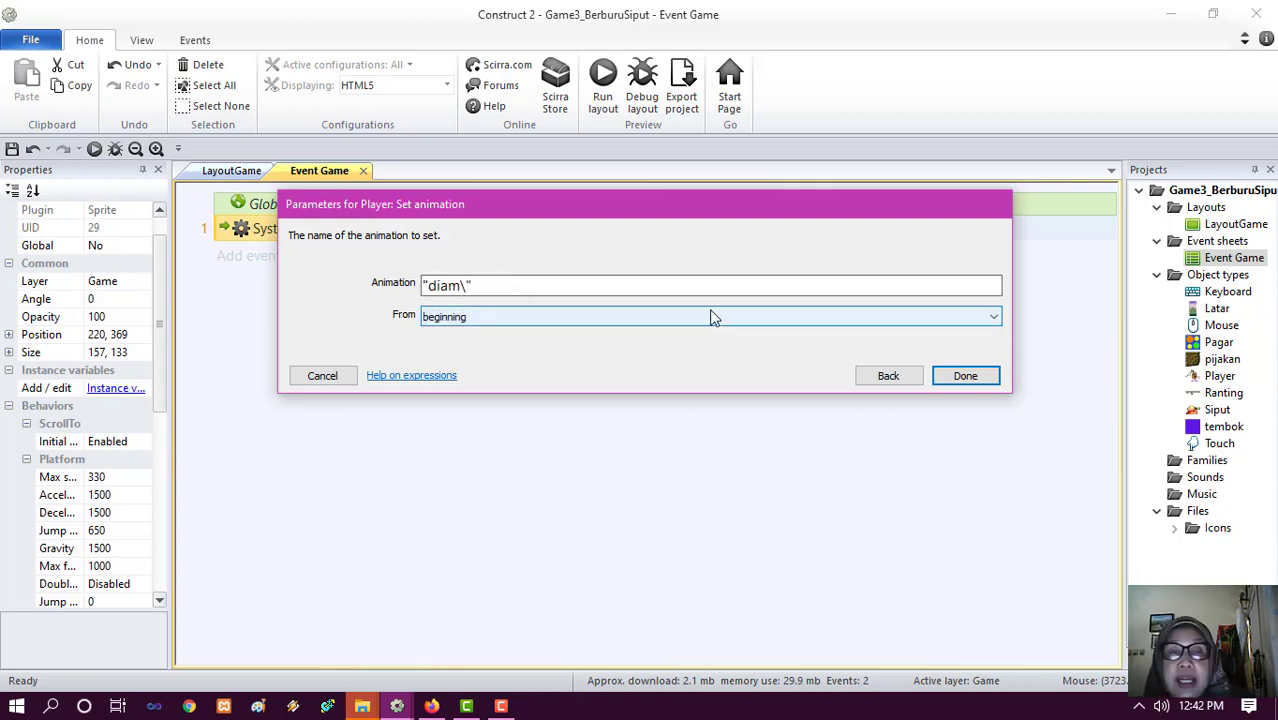
pyautogui.moveTo(478, 286); pyautogui.dragTo(460, 286)
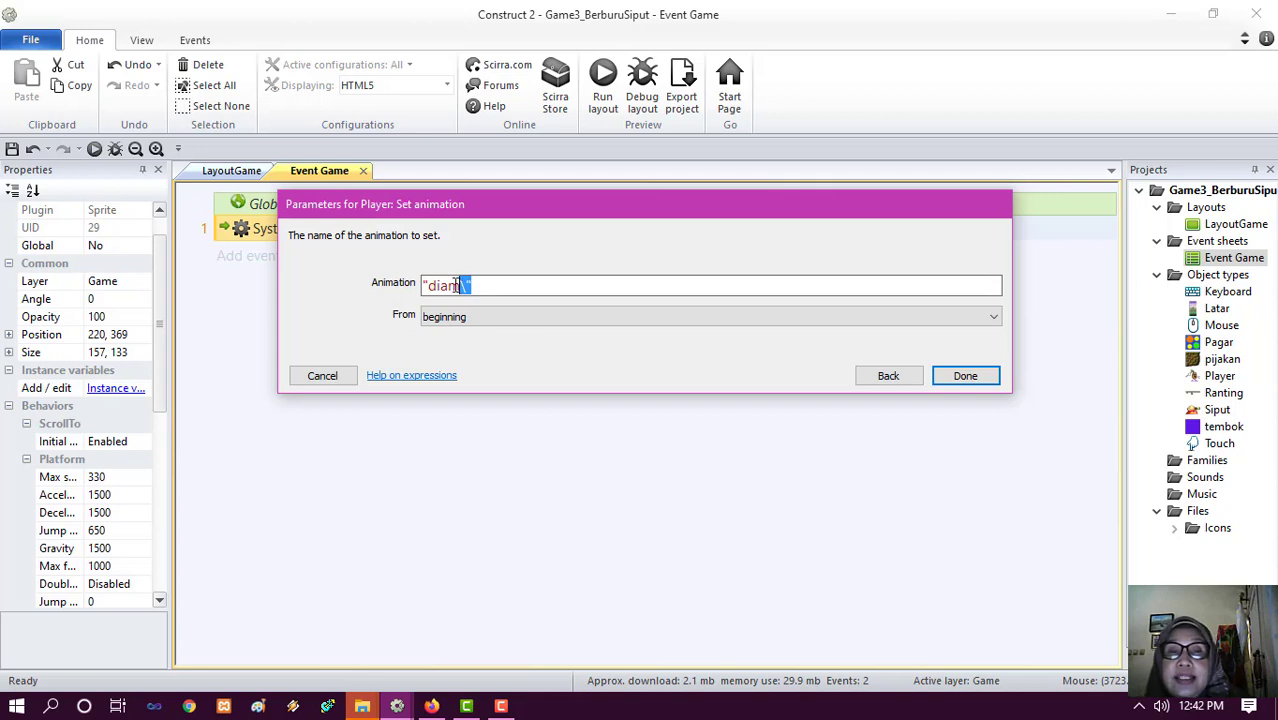
pyautogui.write('"')
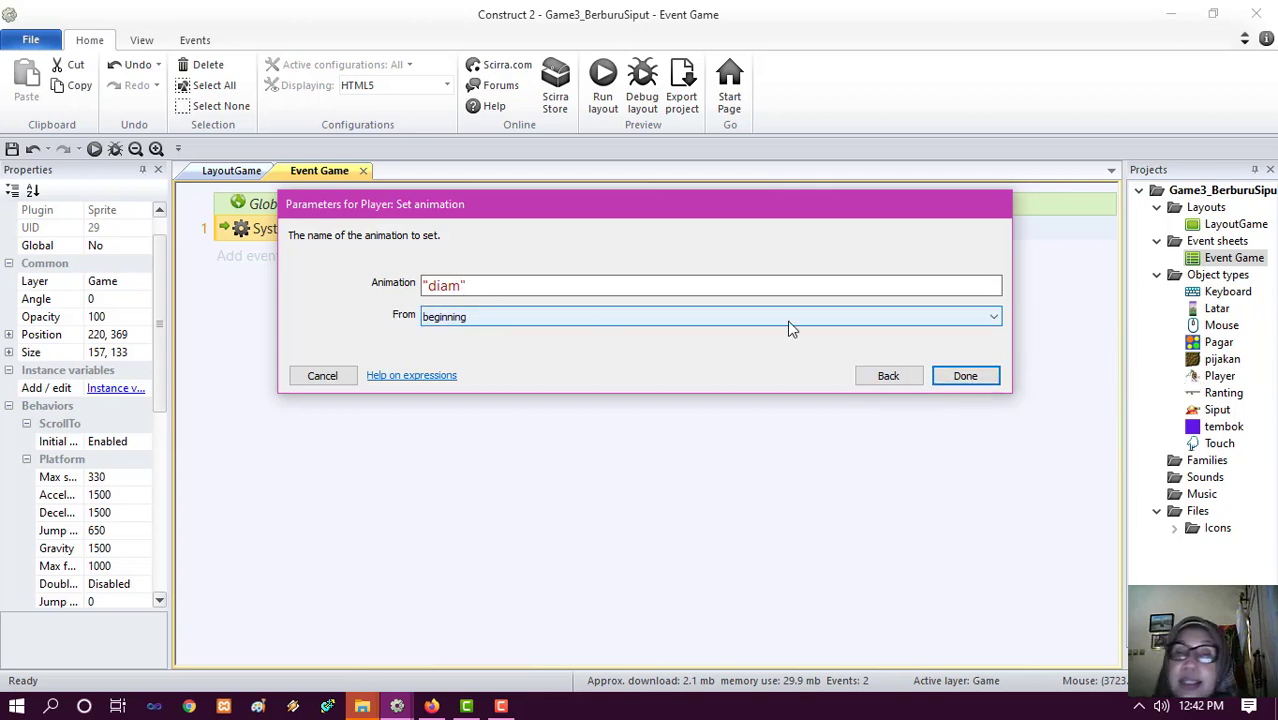
pyautogui.click(966, 377)
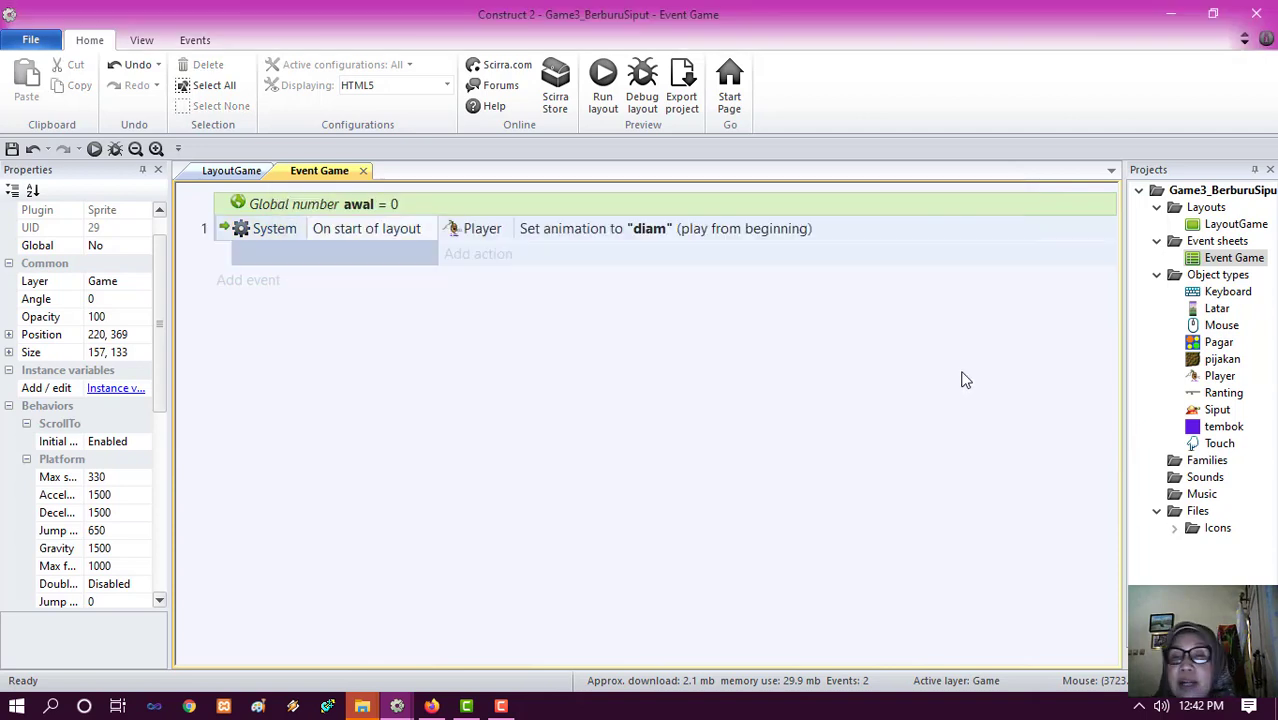
# - Add a Keyboard On key pressed event for the Right arrow key
pyautogui.click(241, 284)
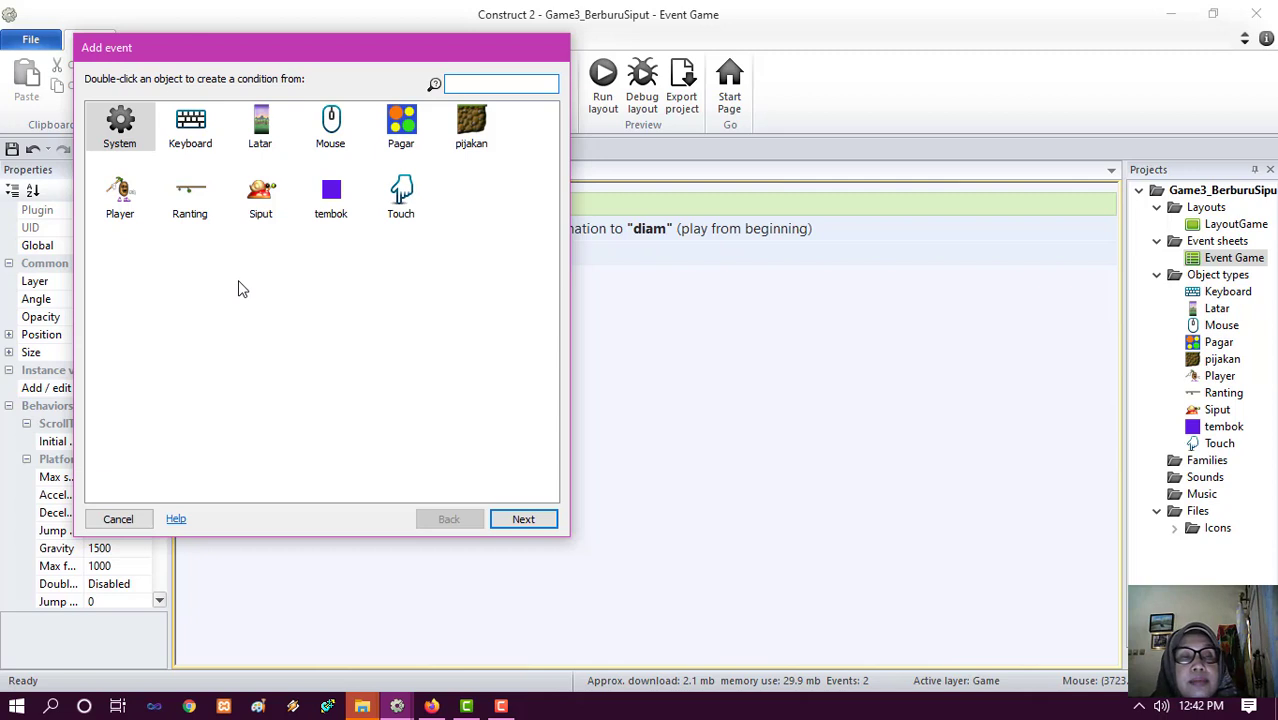
pyautogui.click(190, 125)
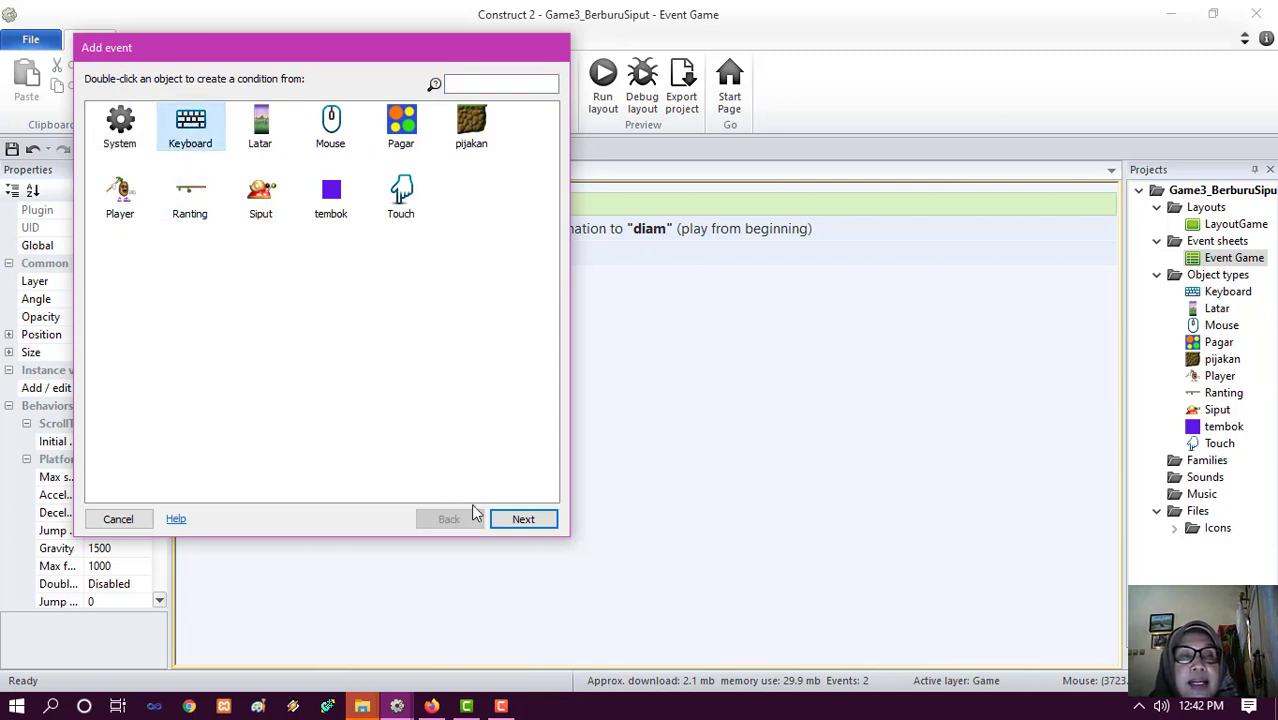
pyautogui.click(541, 521)
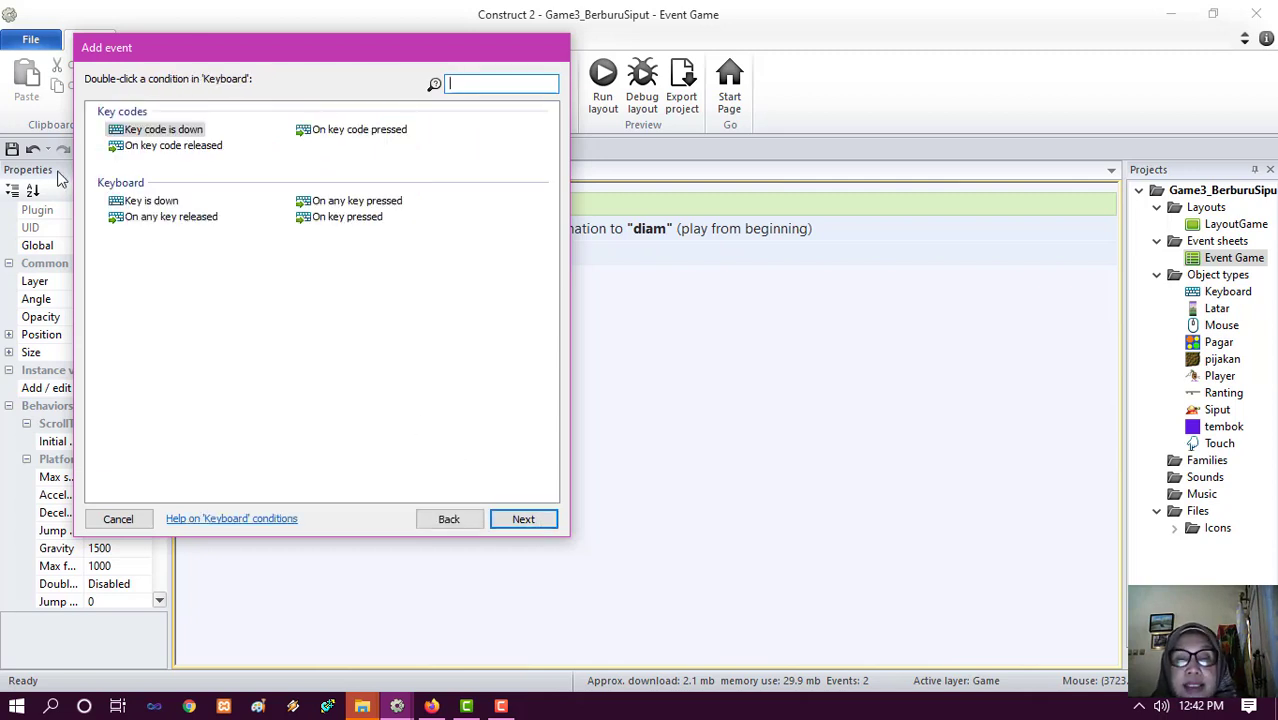
pyautogui.click(364, 224)
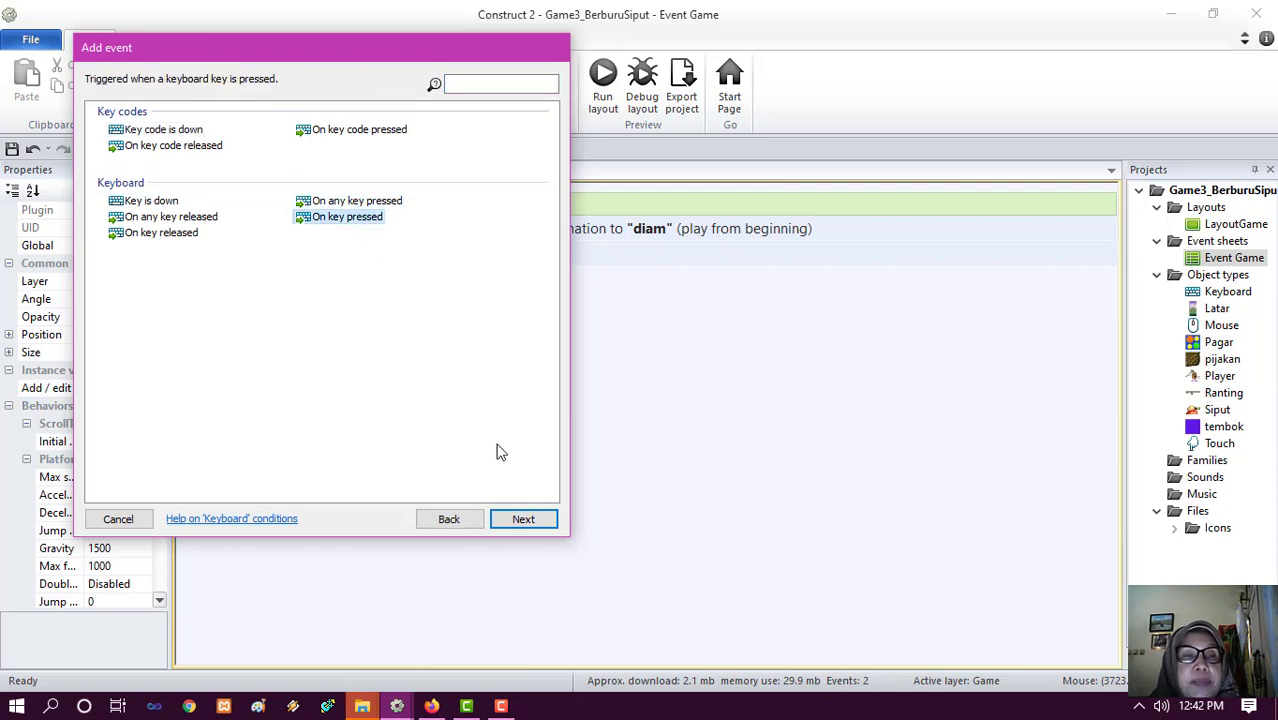
pyautogui.click(522, 520)
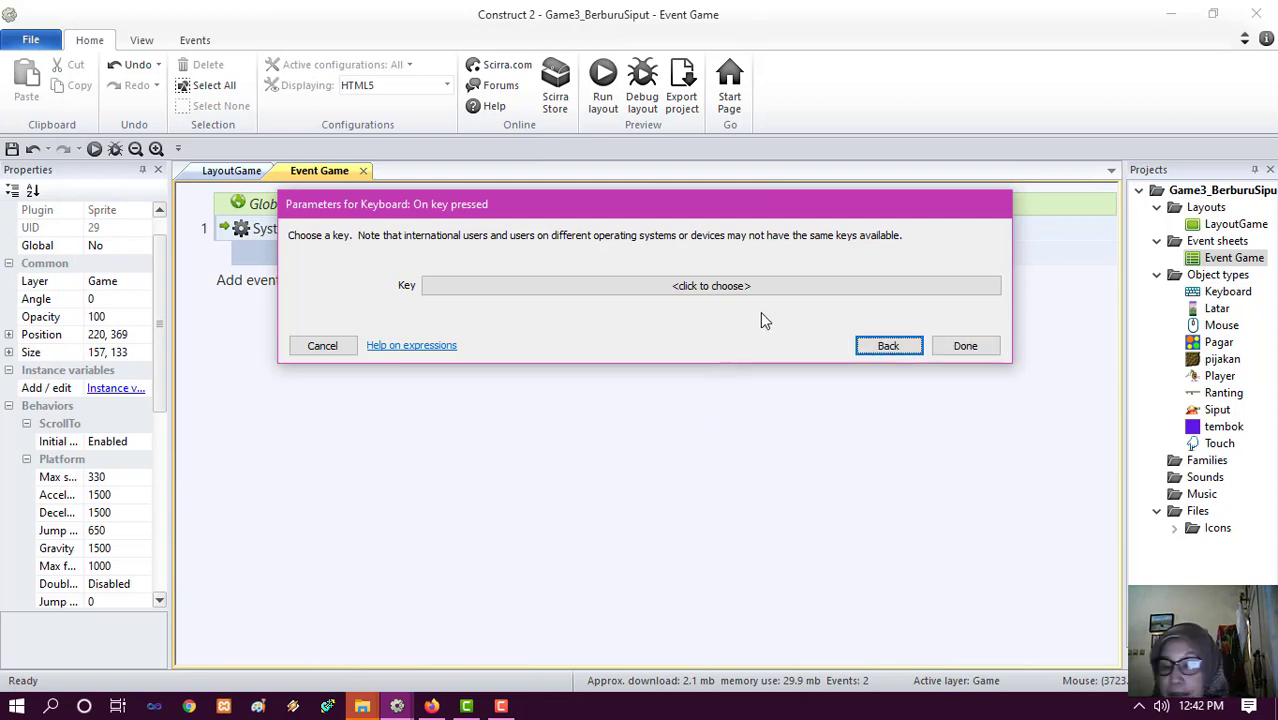
pyautogui.click(828, 293)
pyautogui.press('Right')
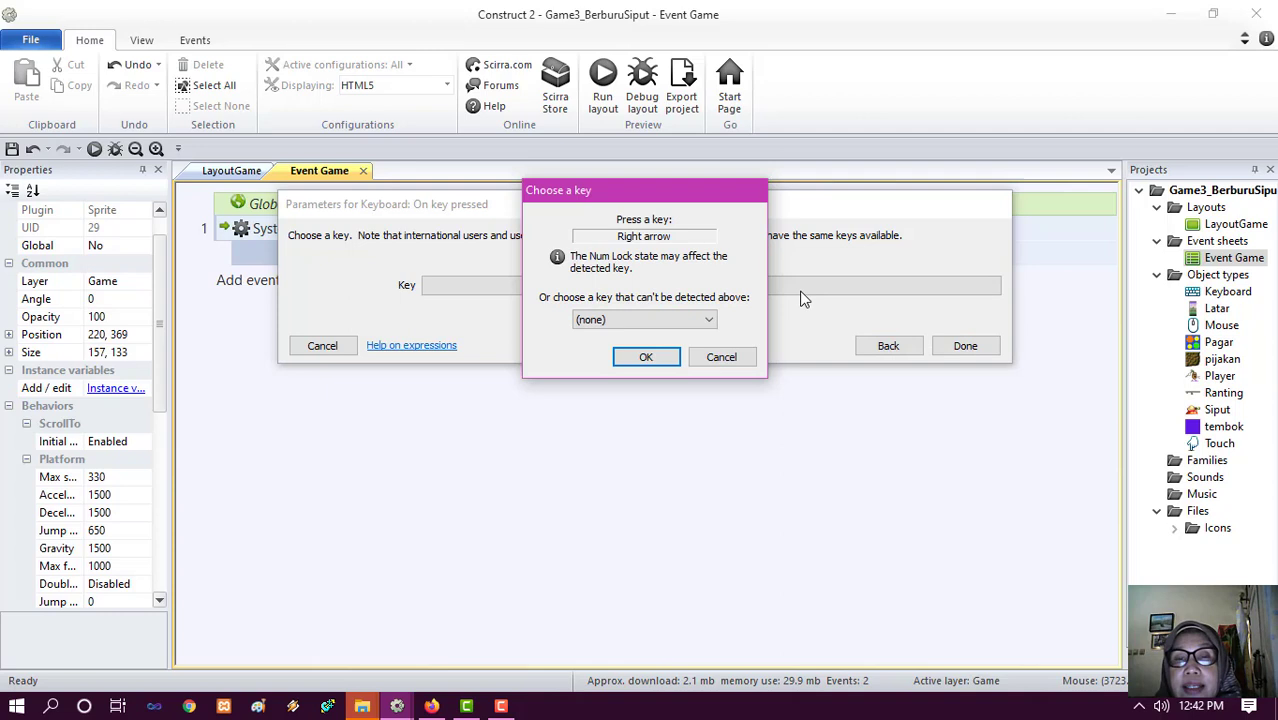
pyautogui.click(645, 357)
pyautogui.click(984, 353)
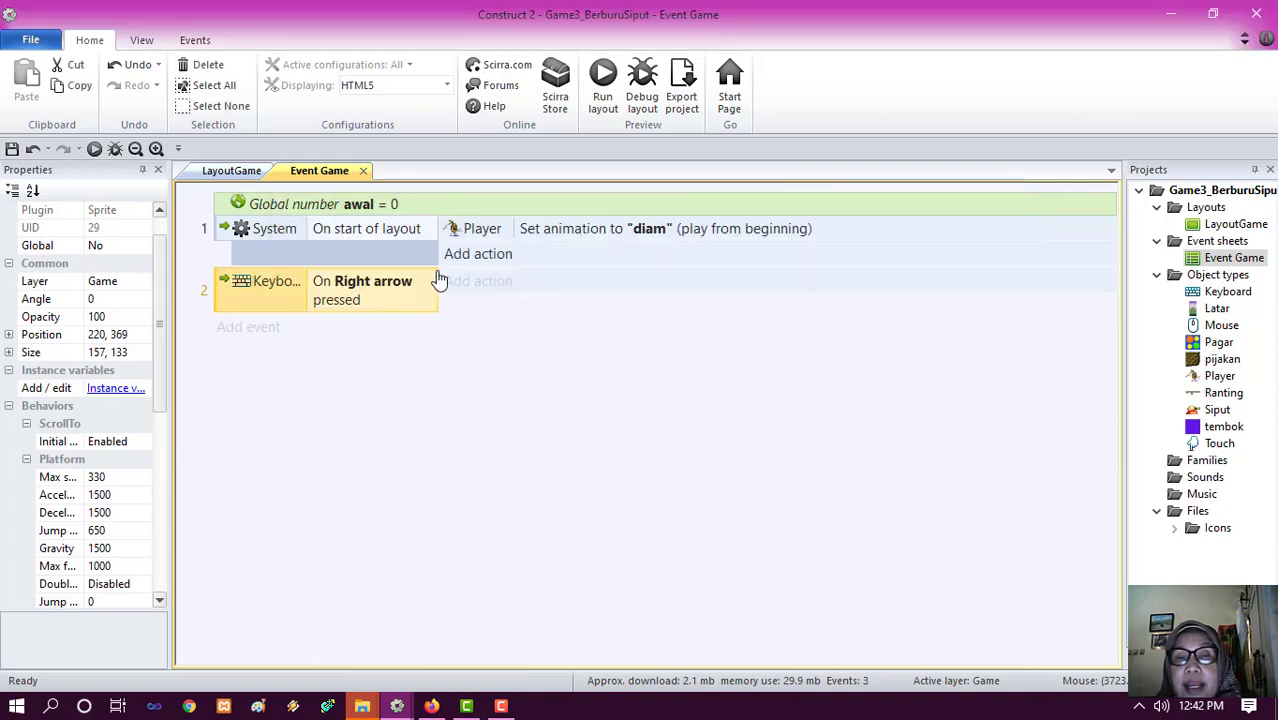
# - Add a Player Set mirrored action with the state Not mirrored to the Right arrow event
pyautogui.click(470, 284)
pyautogui.click(465, 130)
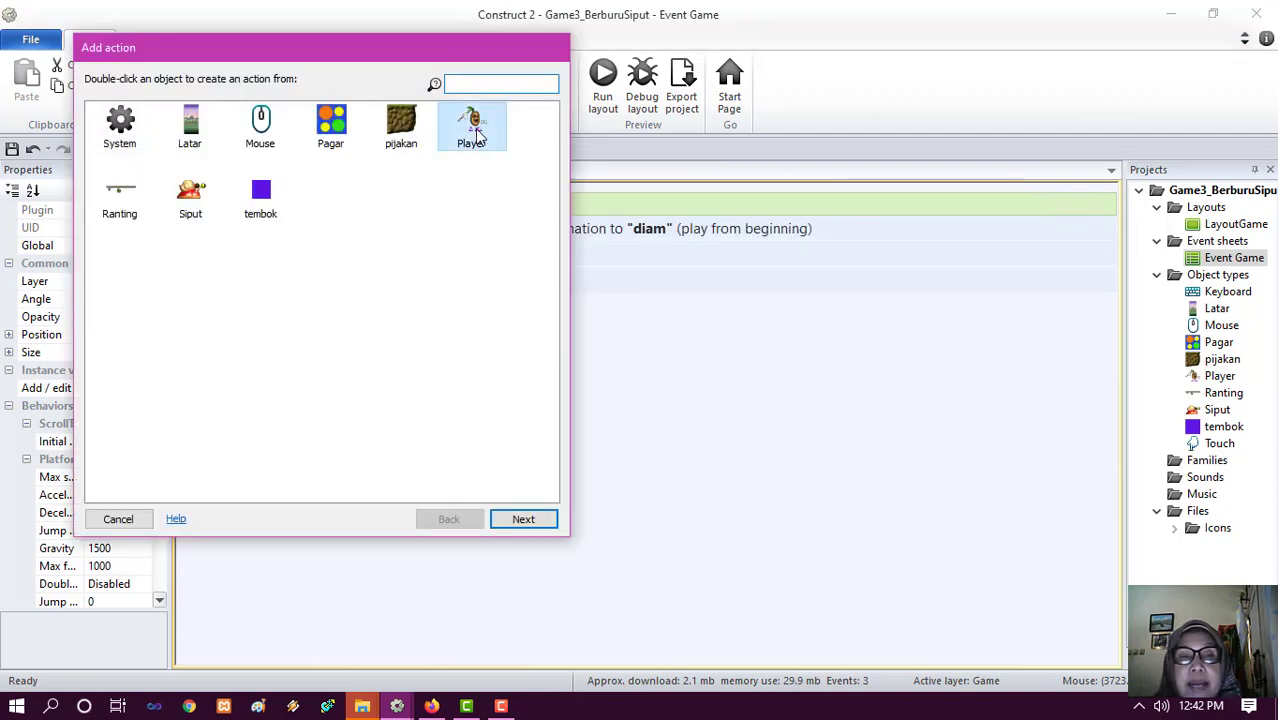
pyautogui.click(531, 521)
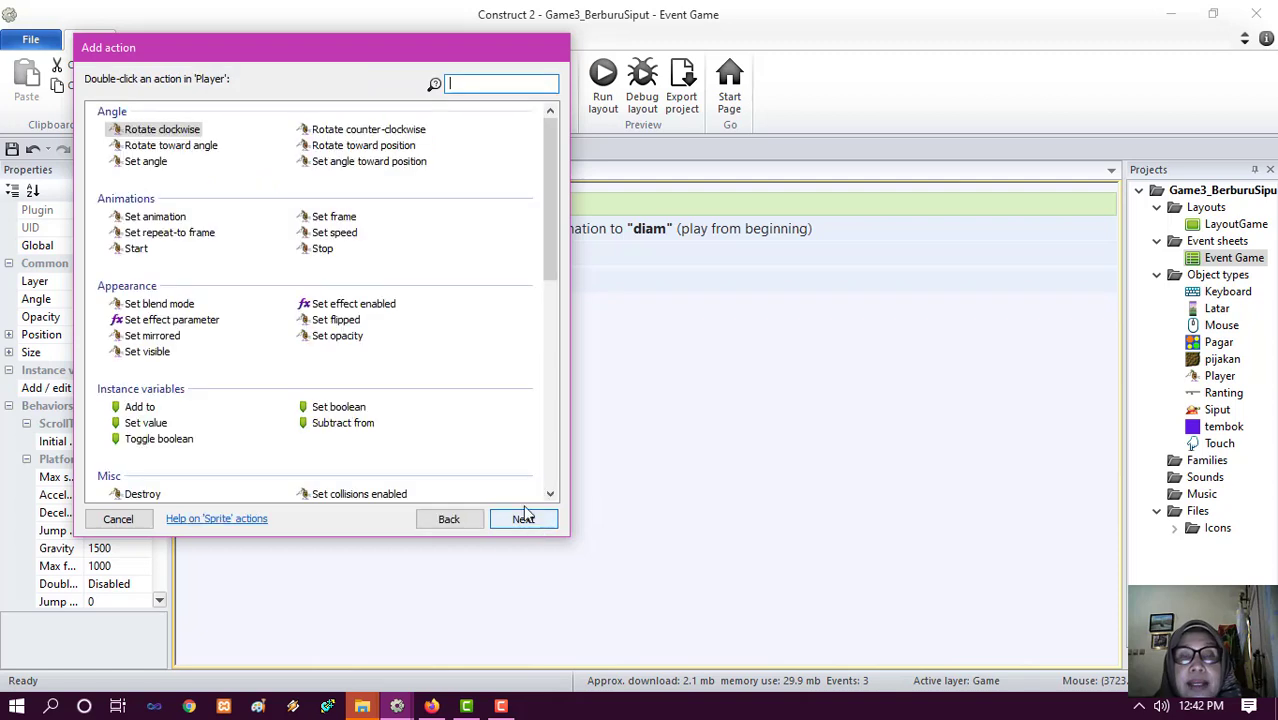
pyautogui.click(152, 336)
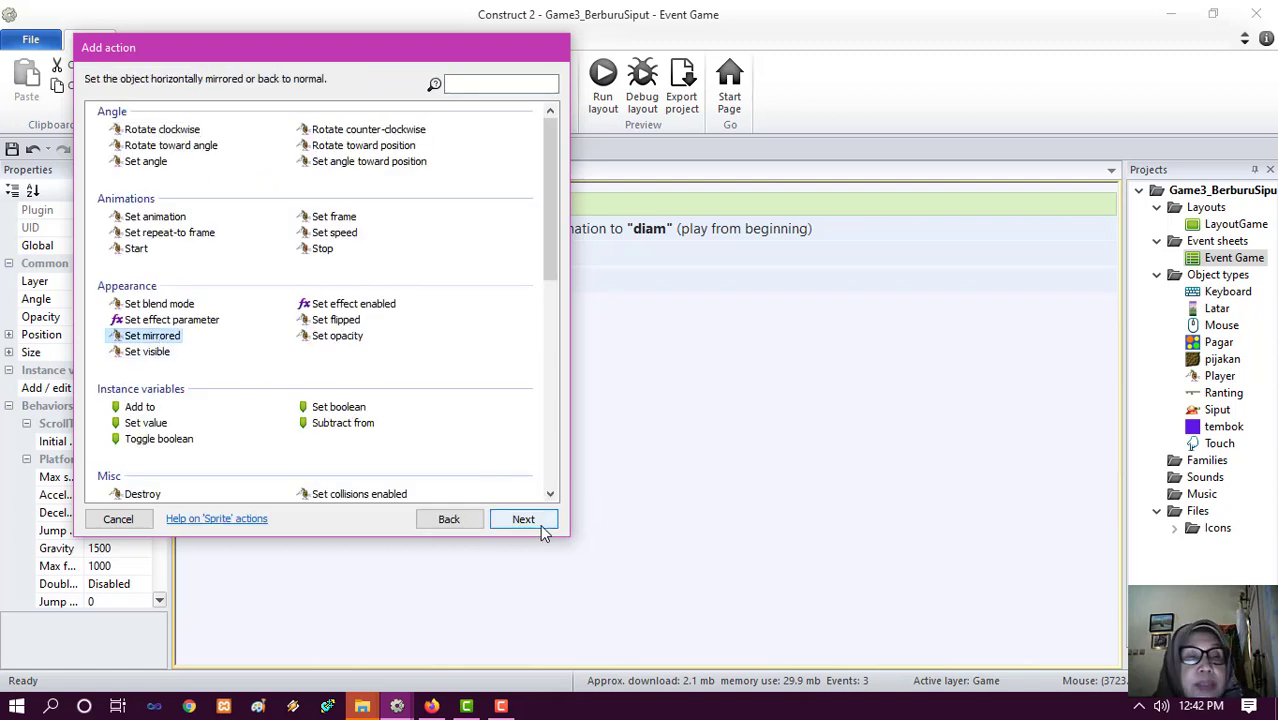
pyautogui.click(539, 521)
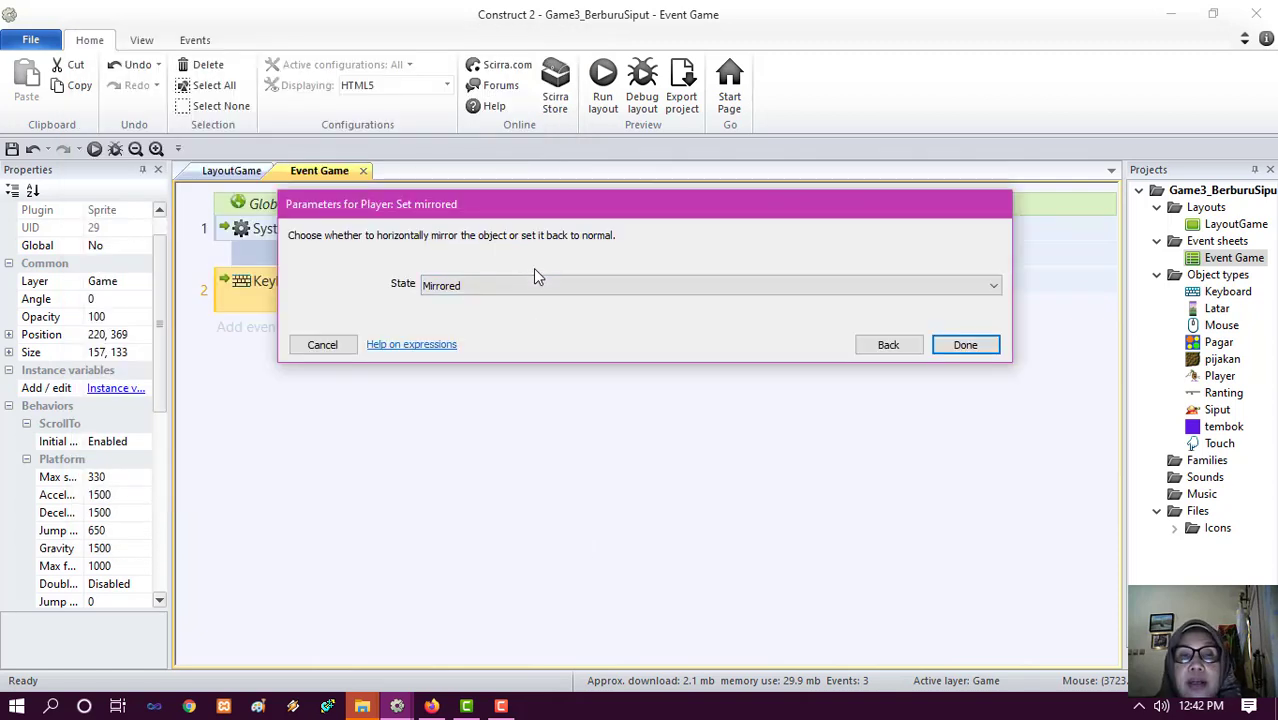
pyautogui.click(530, 285)
pyautogui.click(516, 318)
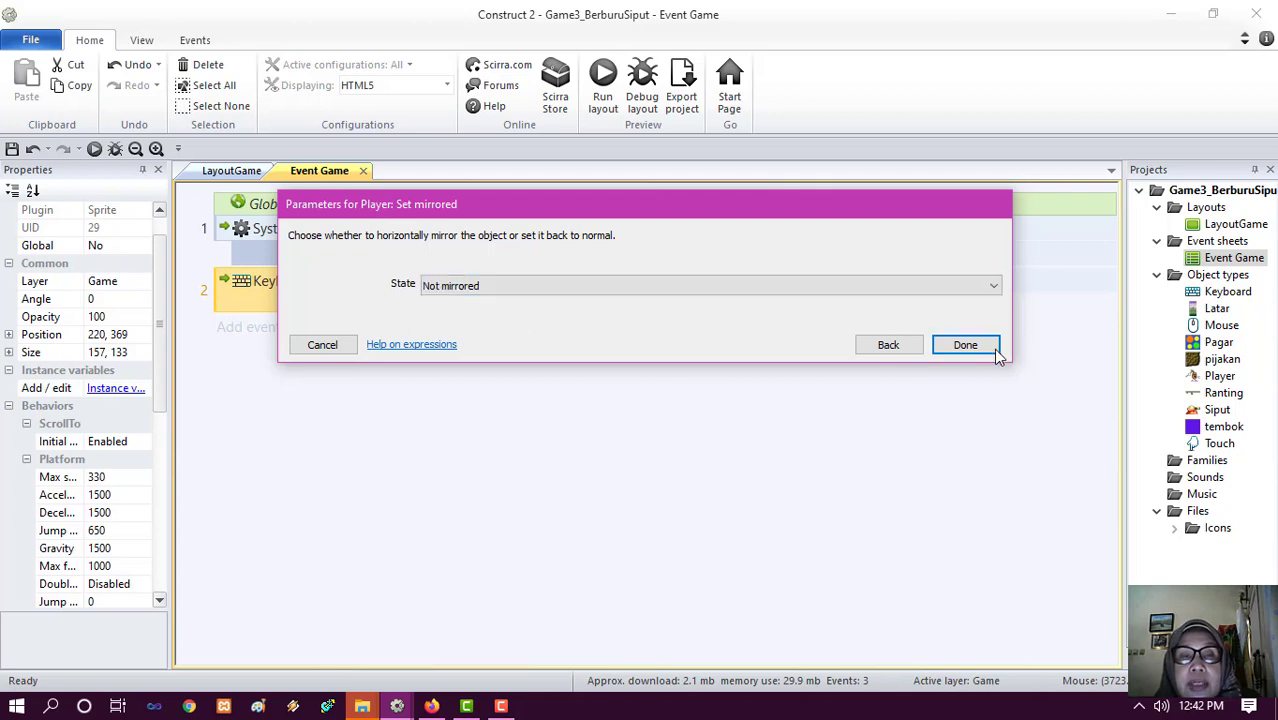
pyautogui.click(965, 345)
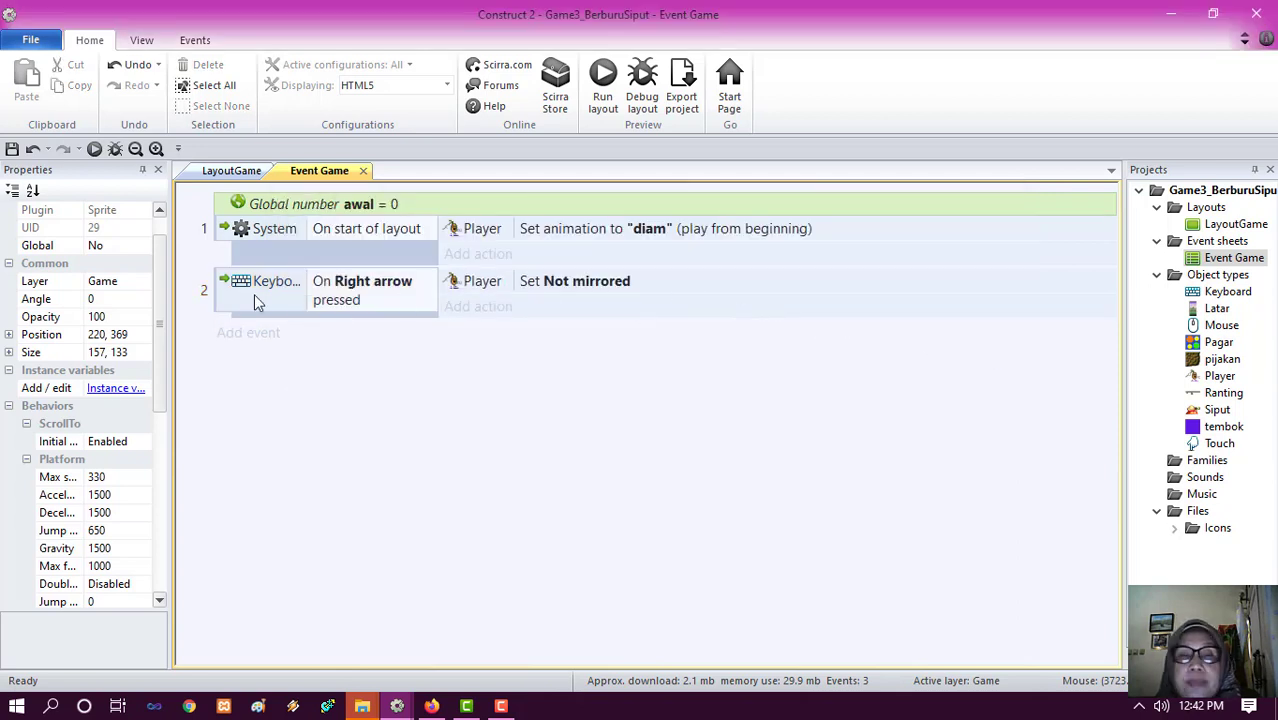
# - Add a Keyboard On key pressed event for the Left arrow key
pyautogui.click(240, 332)
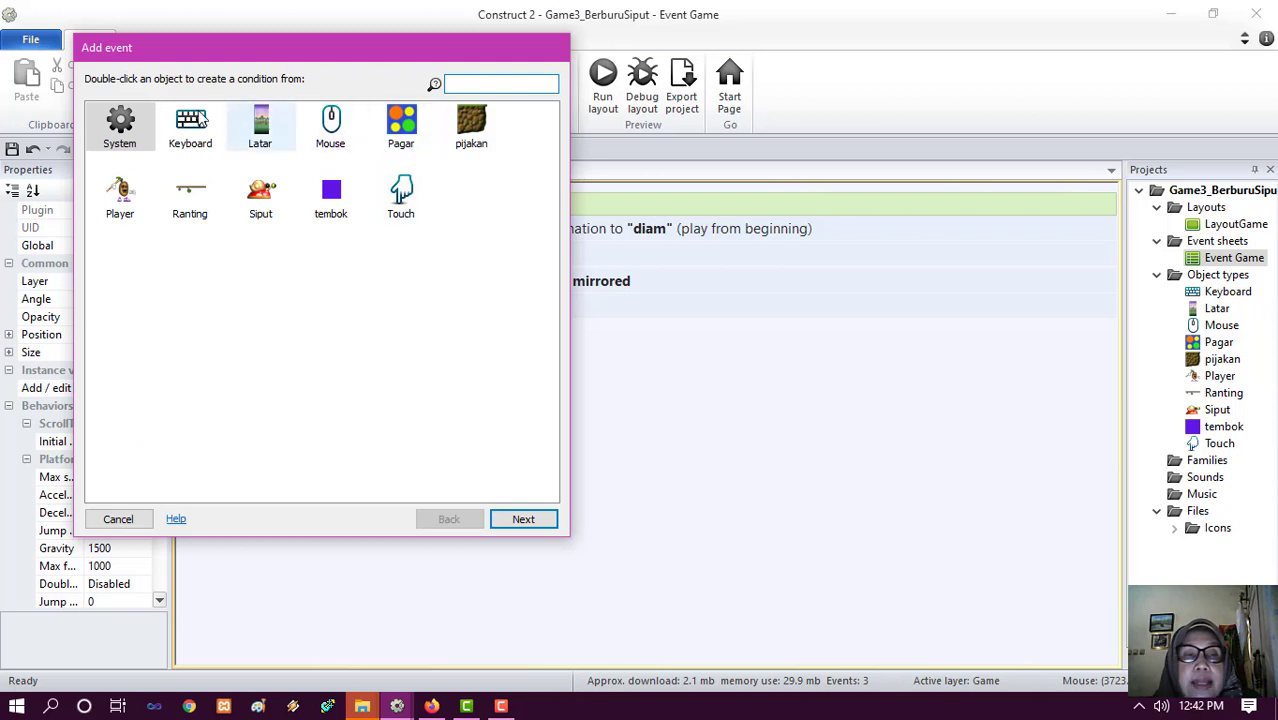
pyautogui.click(195, 122)
pyautogui.click(531, 519)
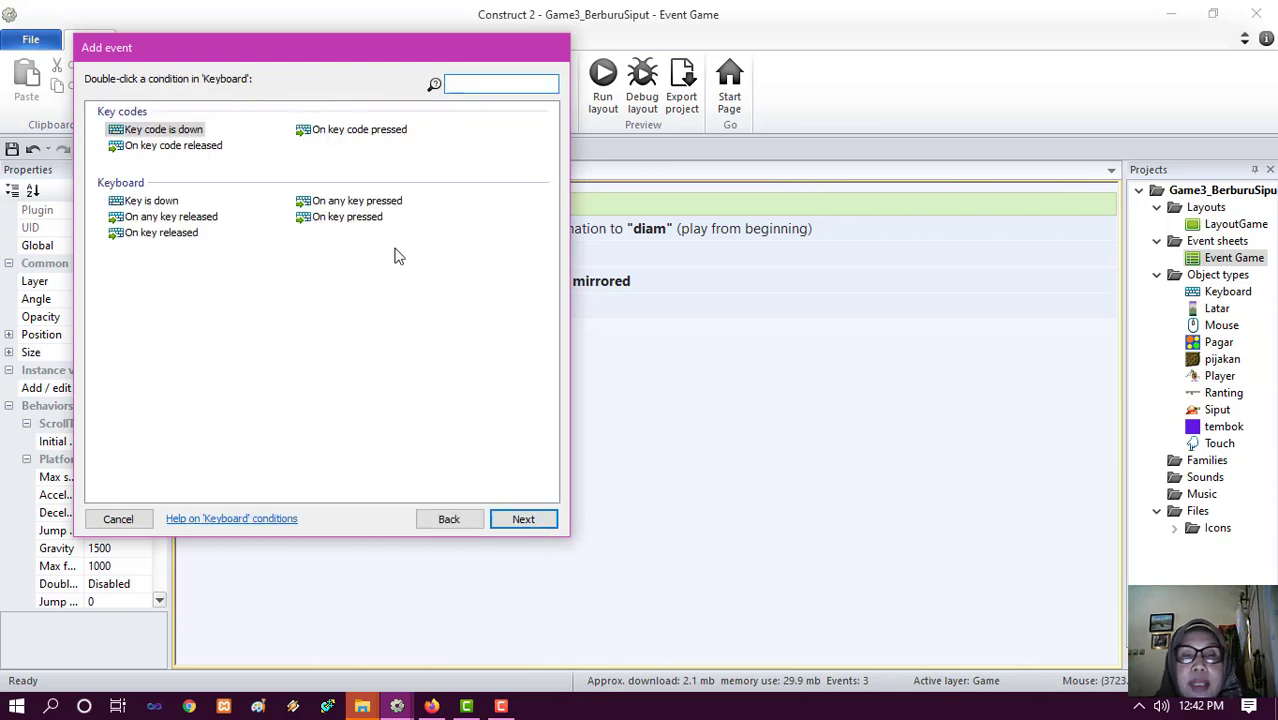
pyautogui.click(348, 217)
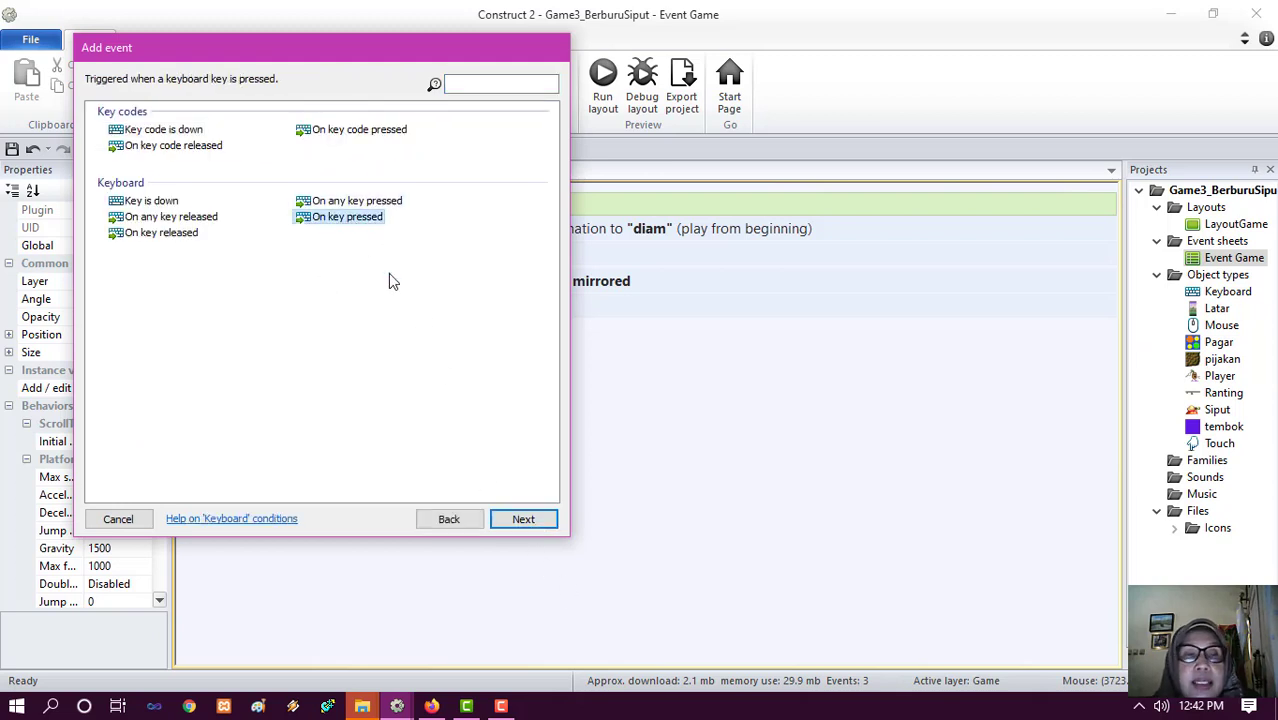
pyautogui.click(524, 518)
pyautogui.click(722, 285)
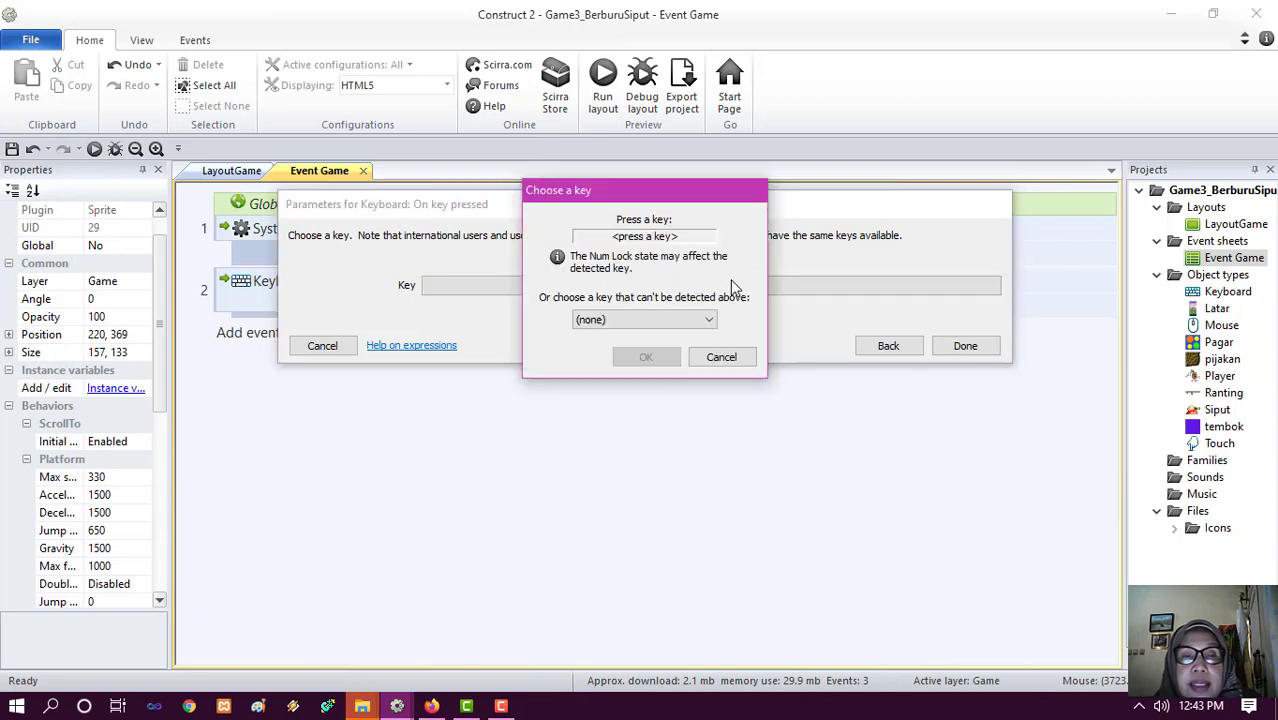
pyautogui.press('Left')
pyautogui.click(646, 357)
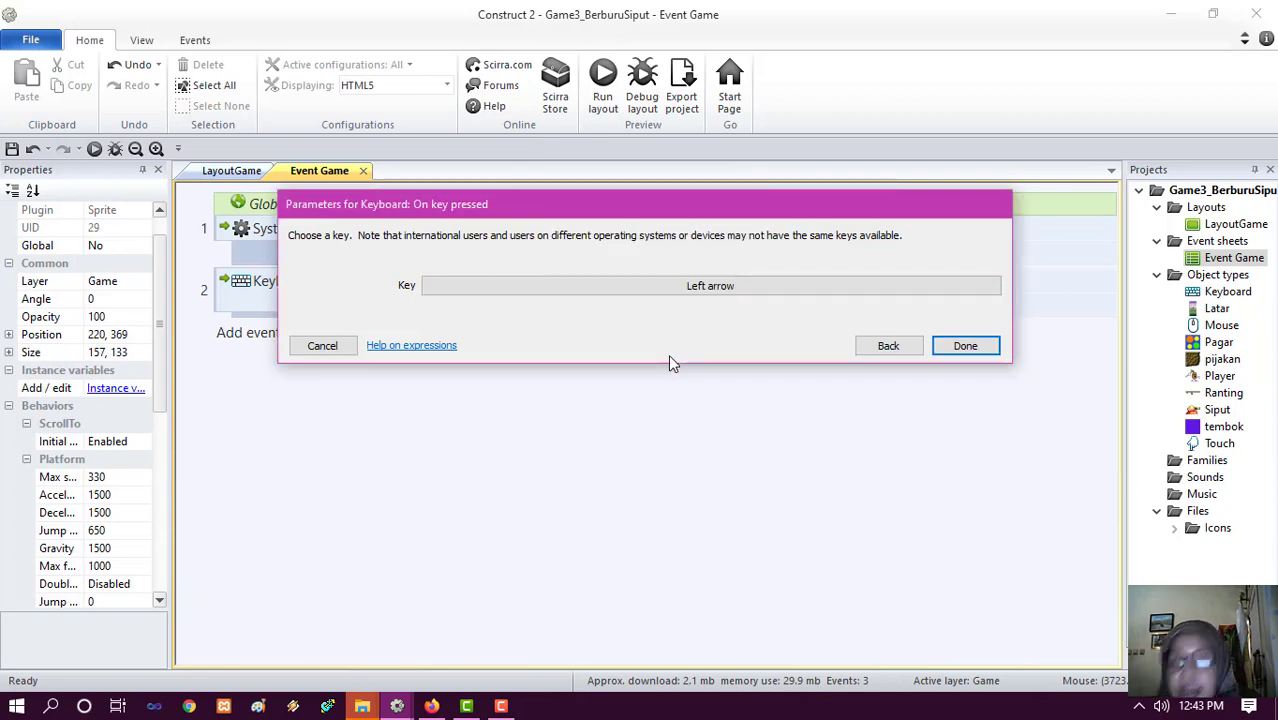
pyautogui.click(963, 347)
# - Add a Player Set mirrored action with the state Mirrored to the Left arrow event
pyautogui.click(484, 336)
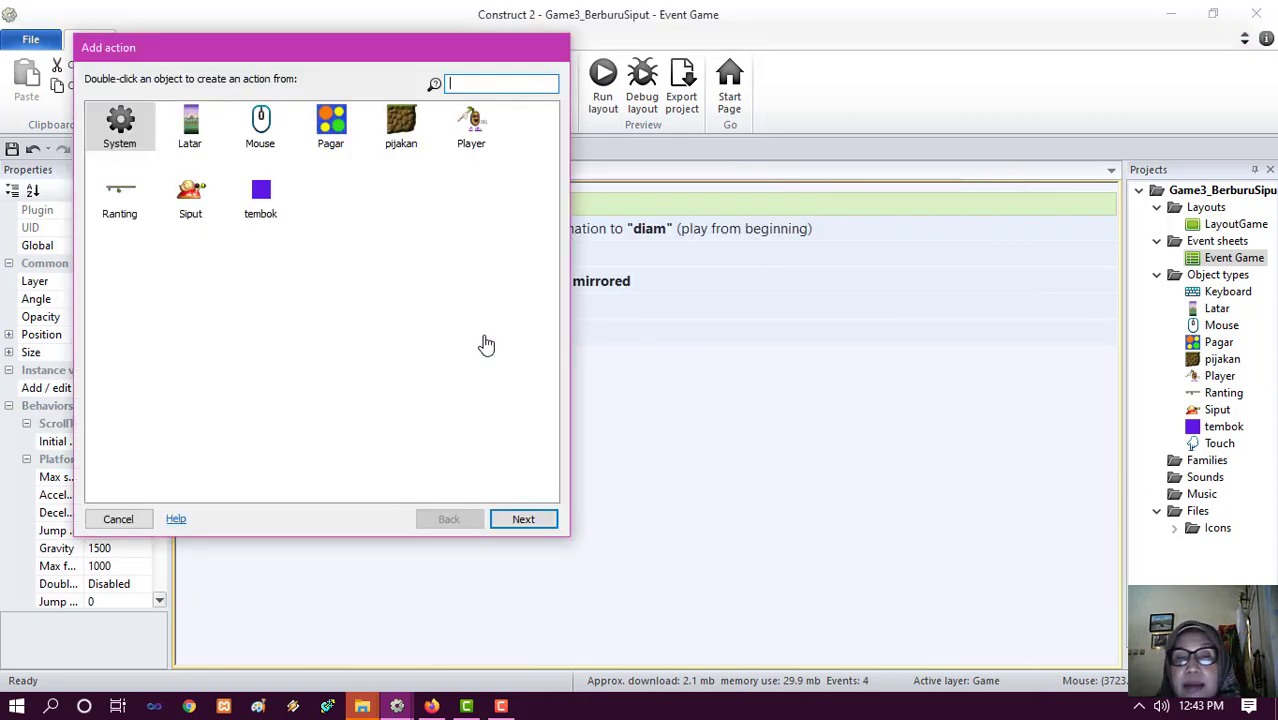
pyautogui.click(480, 141)
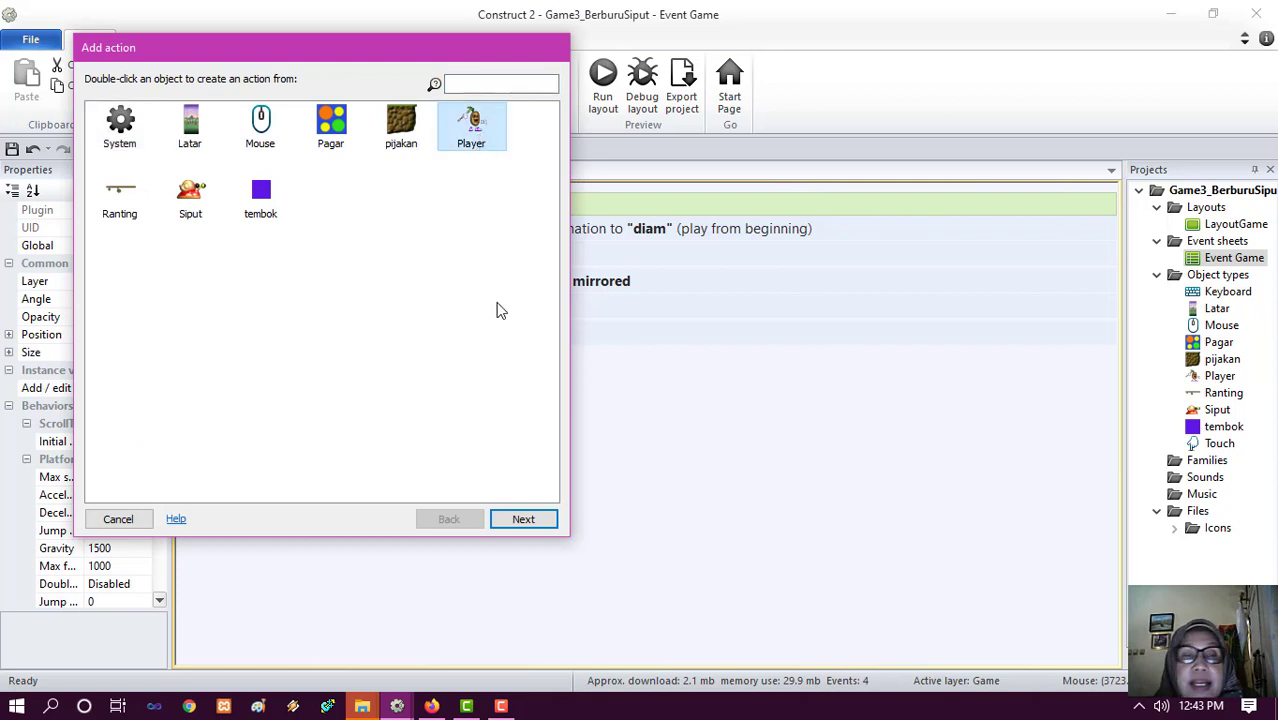
pyautogui.click(523, 519)
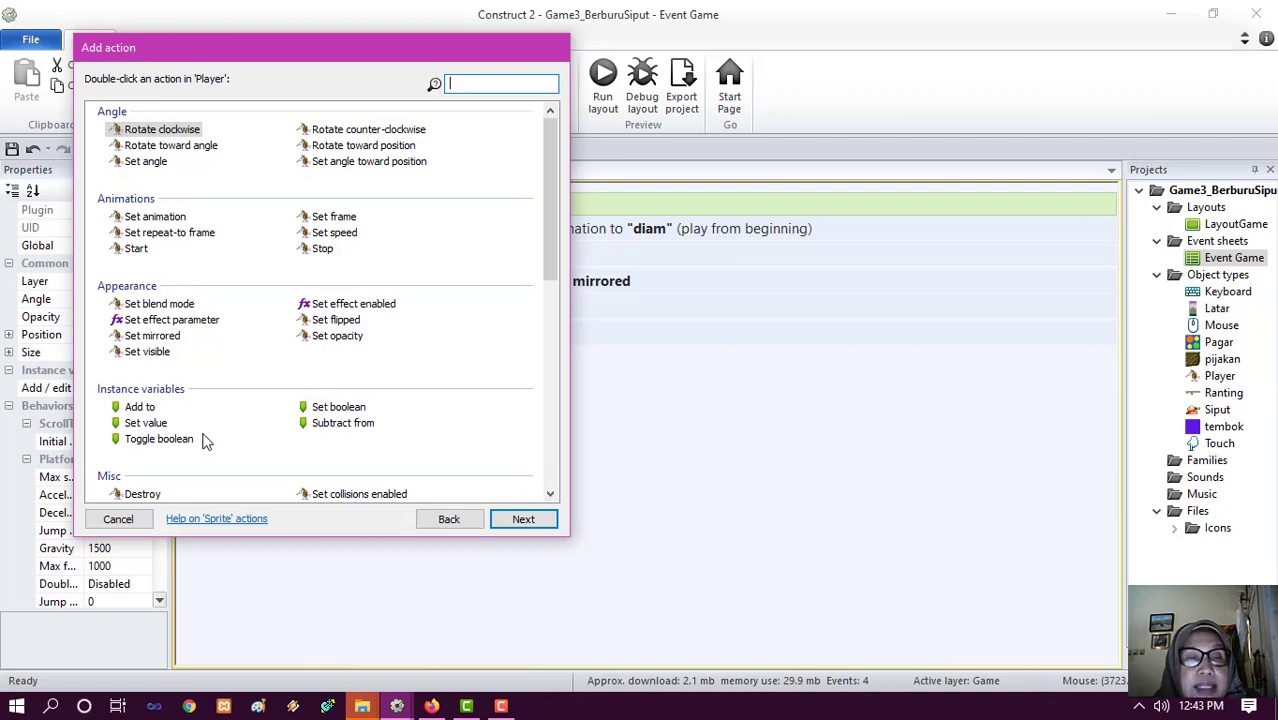
pyautogui.click(170, 338)
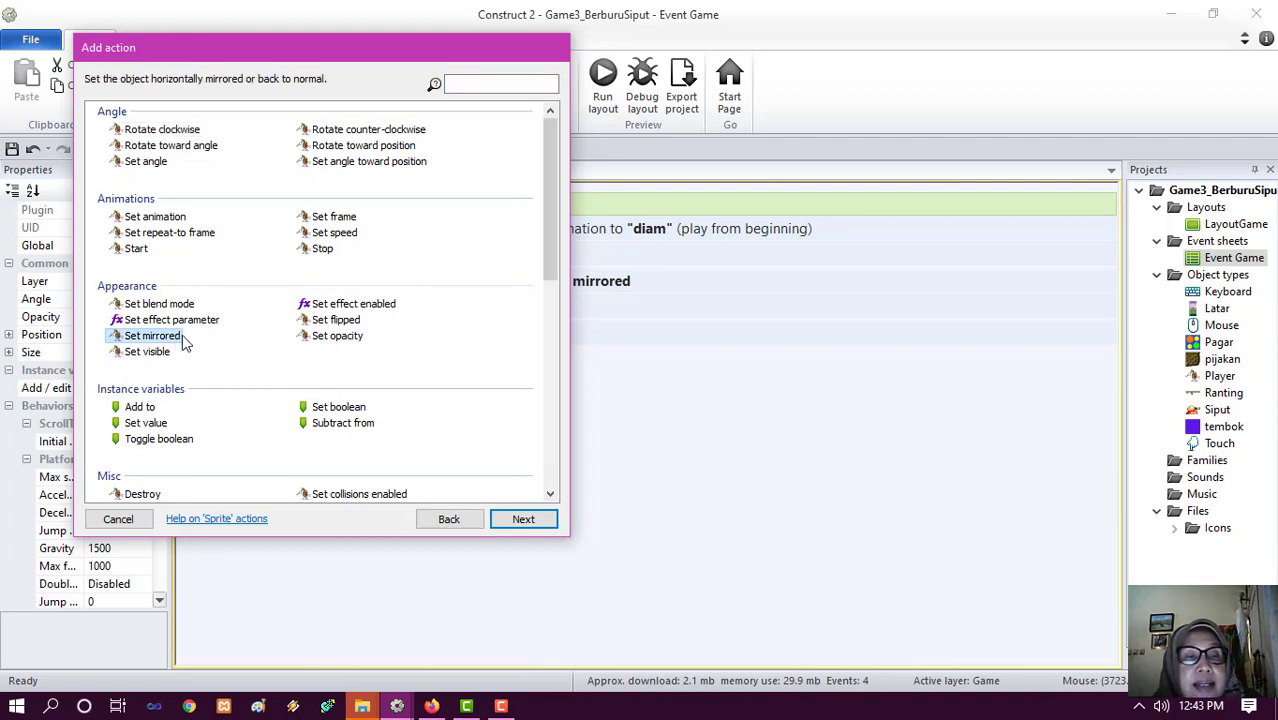
pyautogui.click(523, 519)
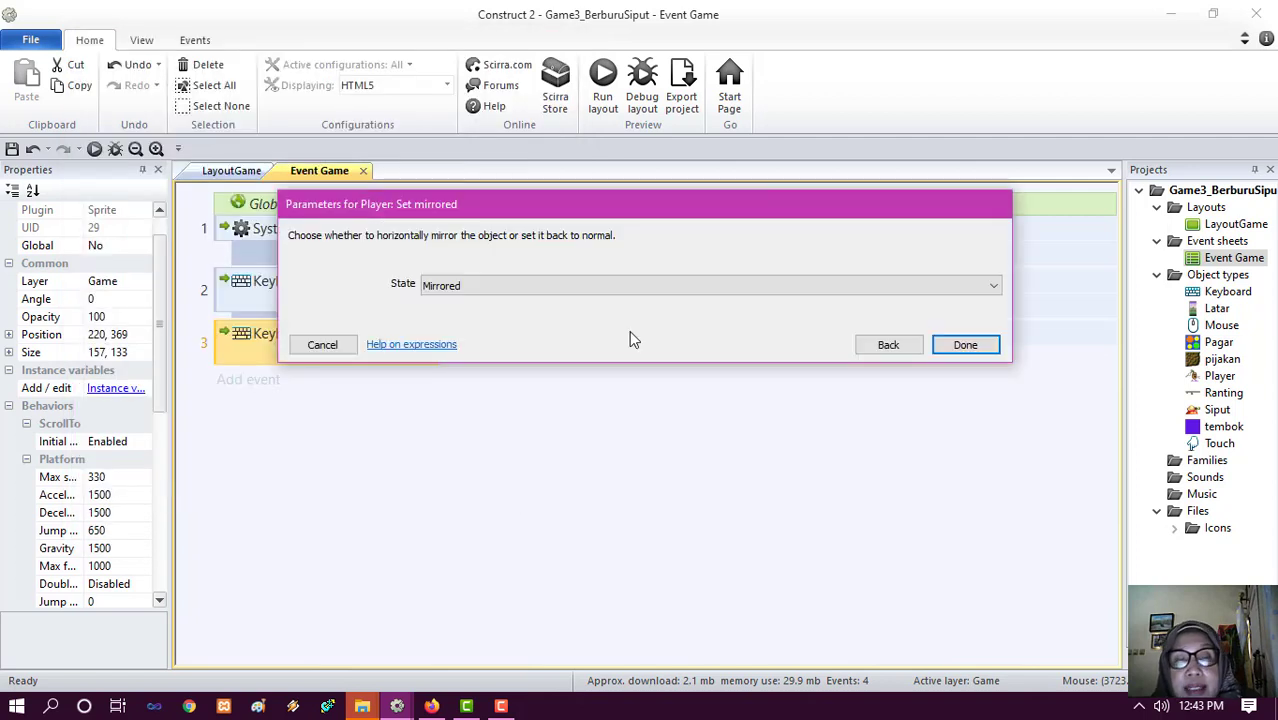
pyautogui.click(980, 347)
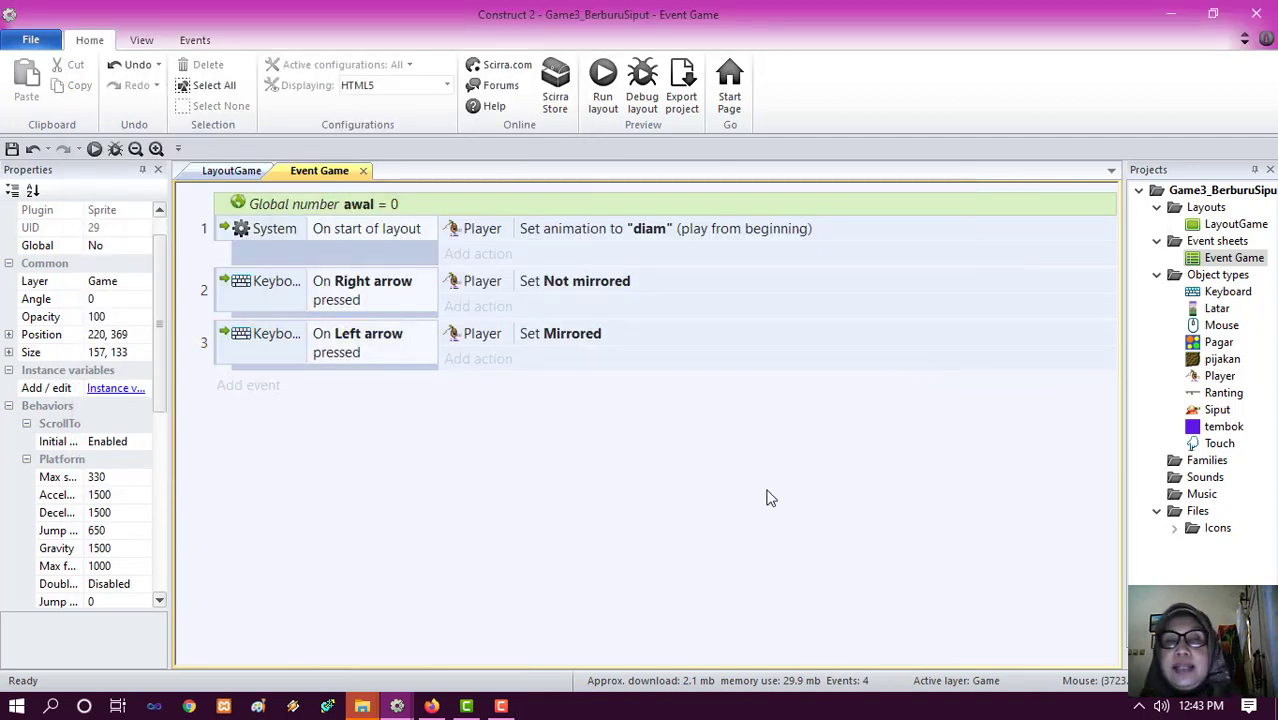
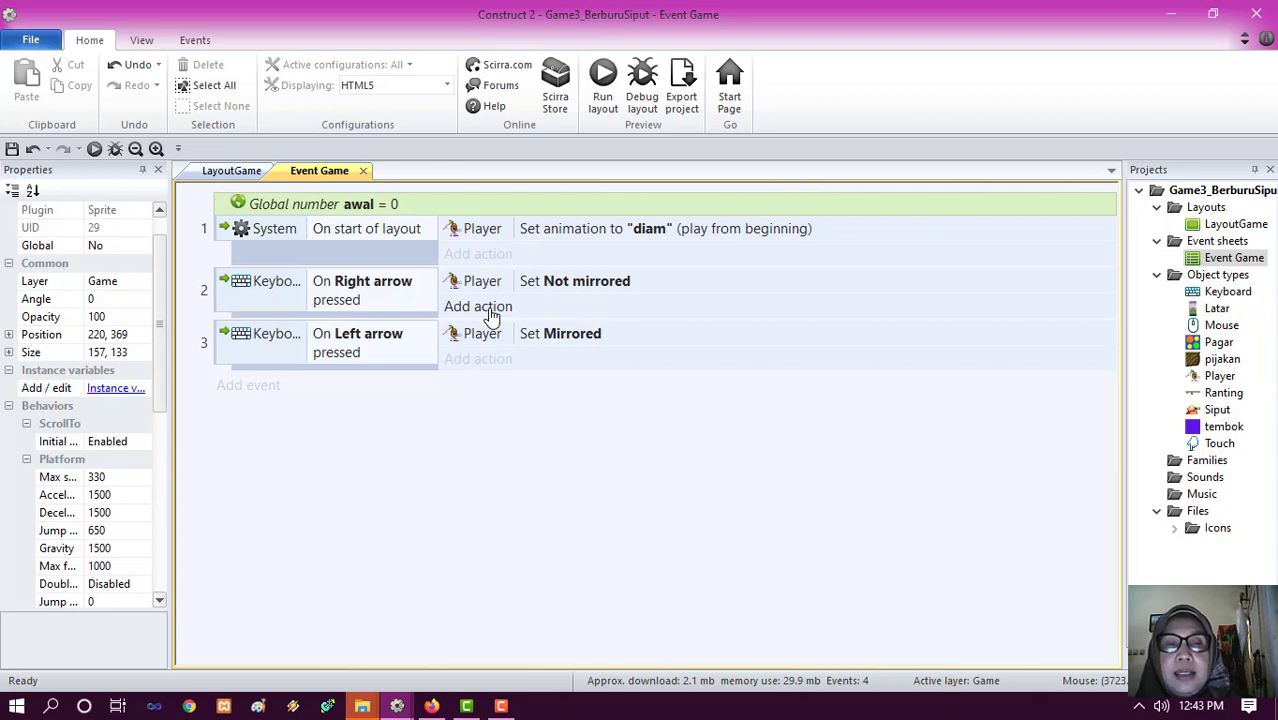
pyautogui.click(480, 307)
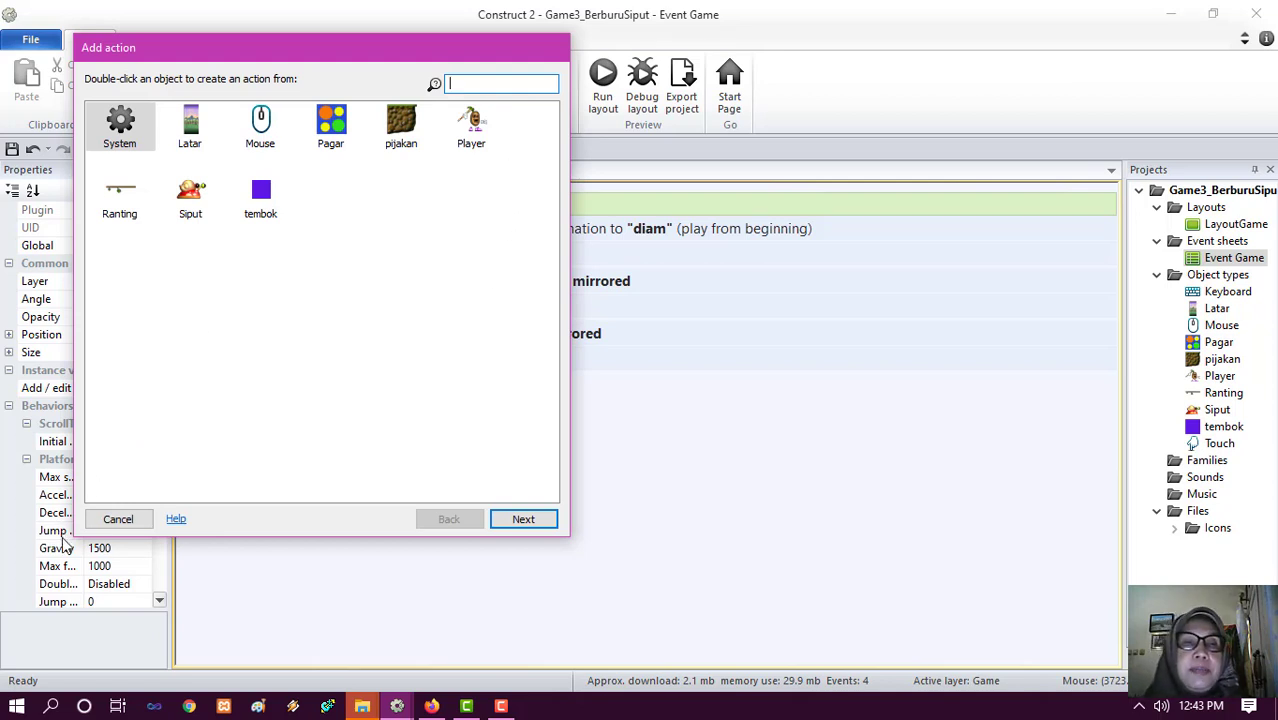
pyautogui.click(118, 519)
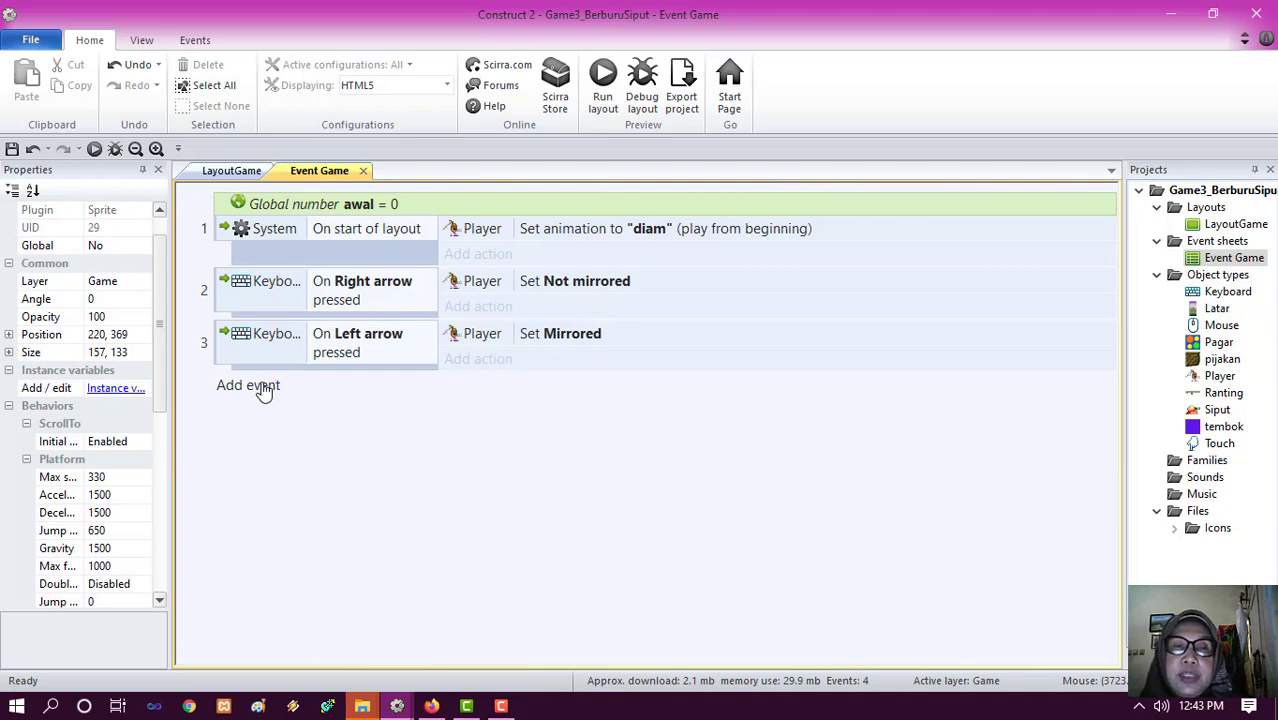
# - Add a Siput On collision with another object event with tembok as the object
pyautogui.click(250, 386)
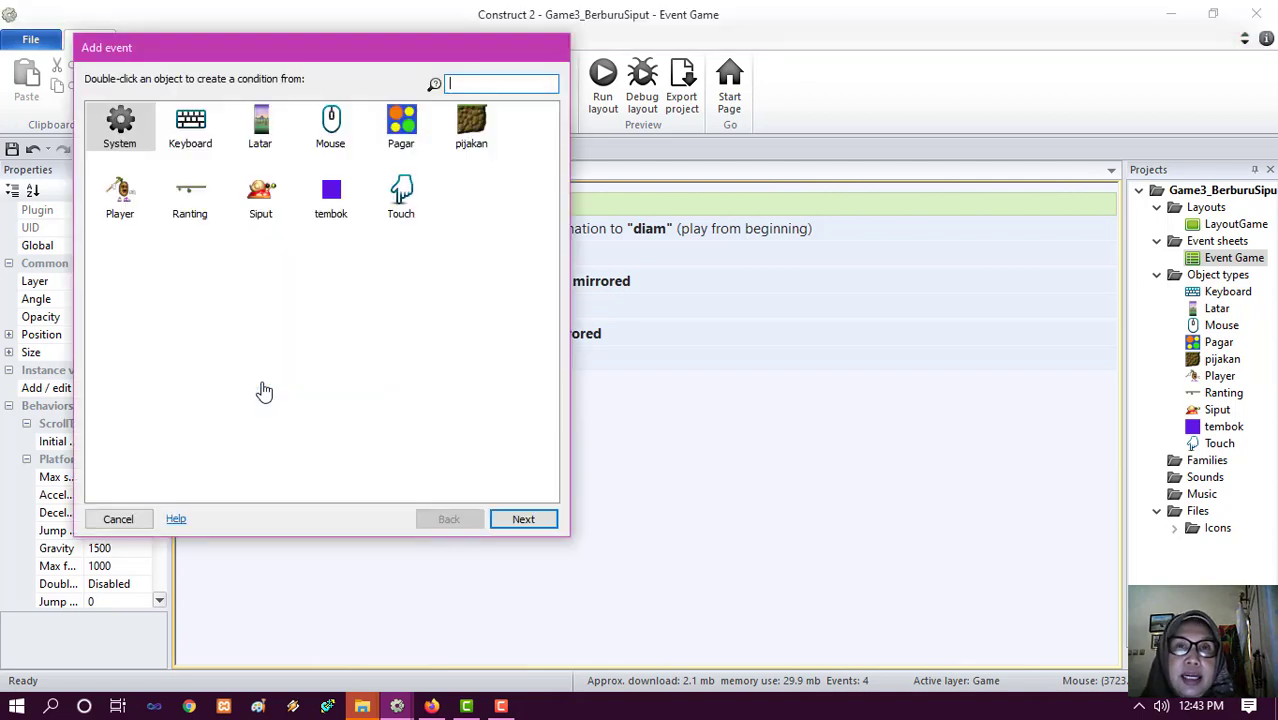
pyautogui.click(259, 197)
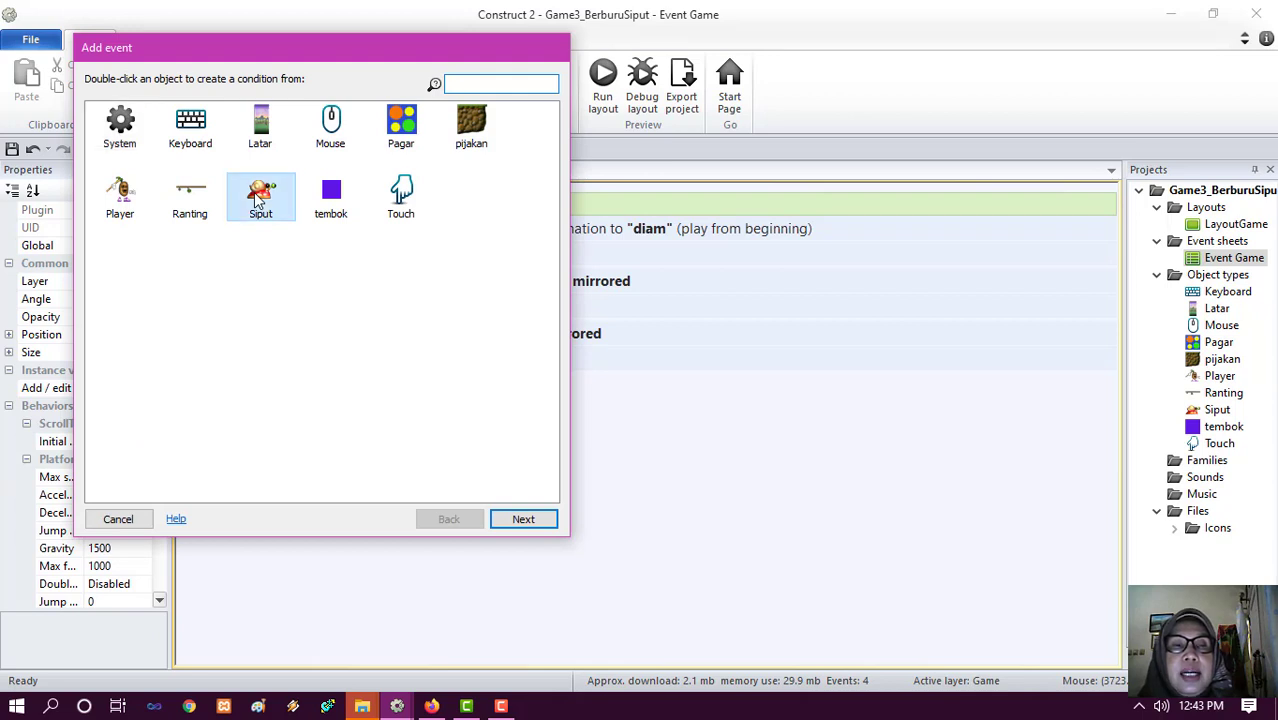
pyautogui.click(527, 522)
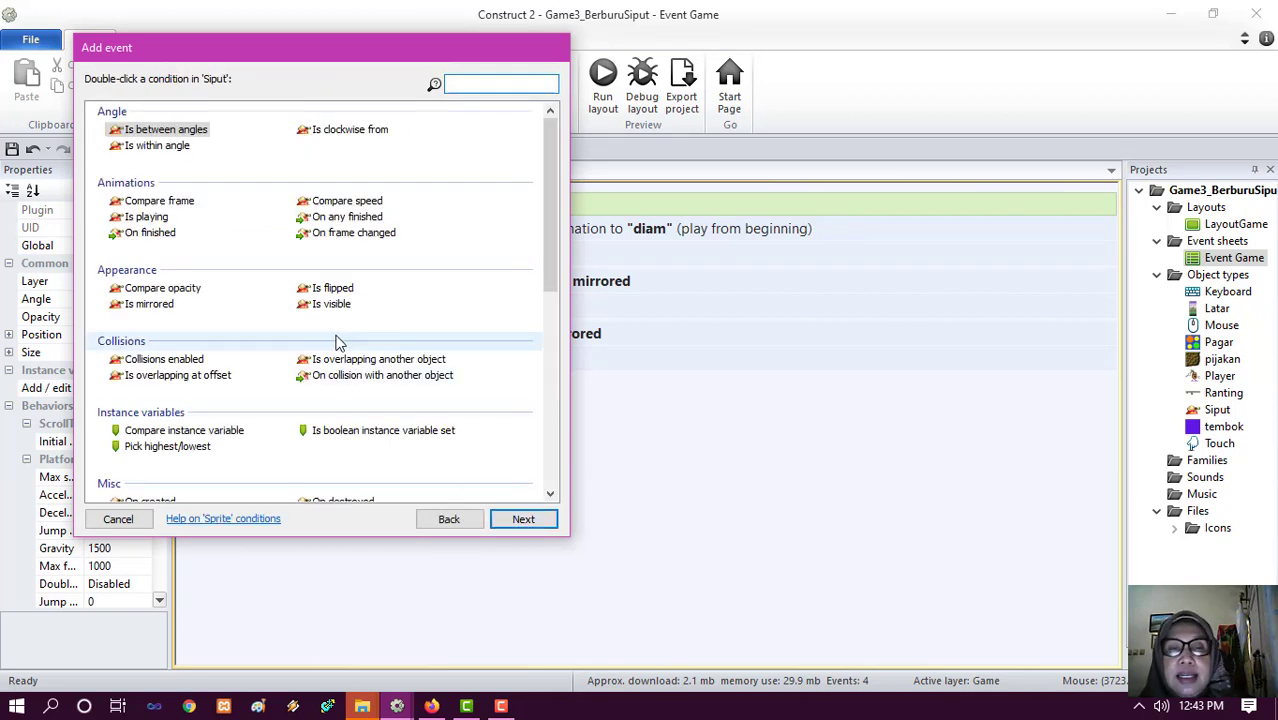
pyautogui.click(374, 378)
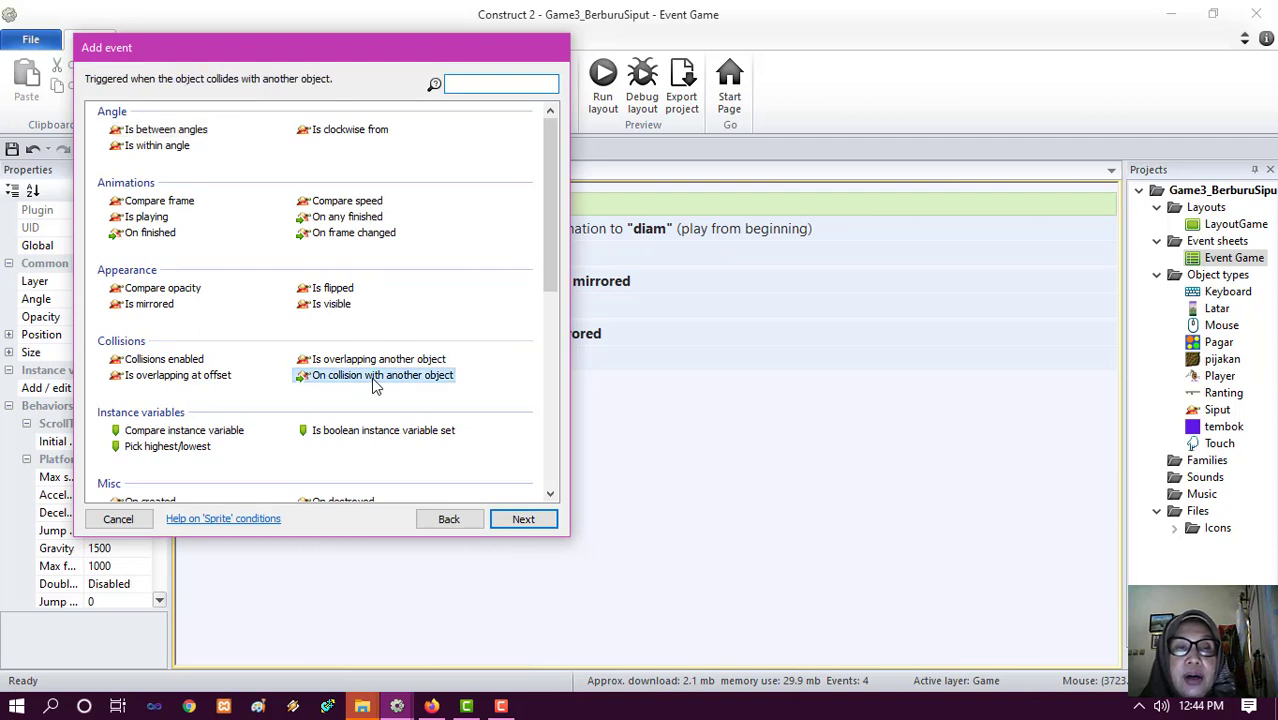
pyautogui.click(510, 515)
pyautogui.click(736, 286)
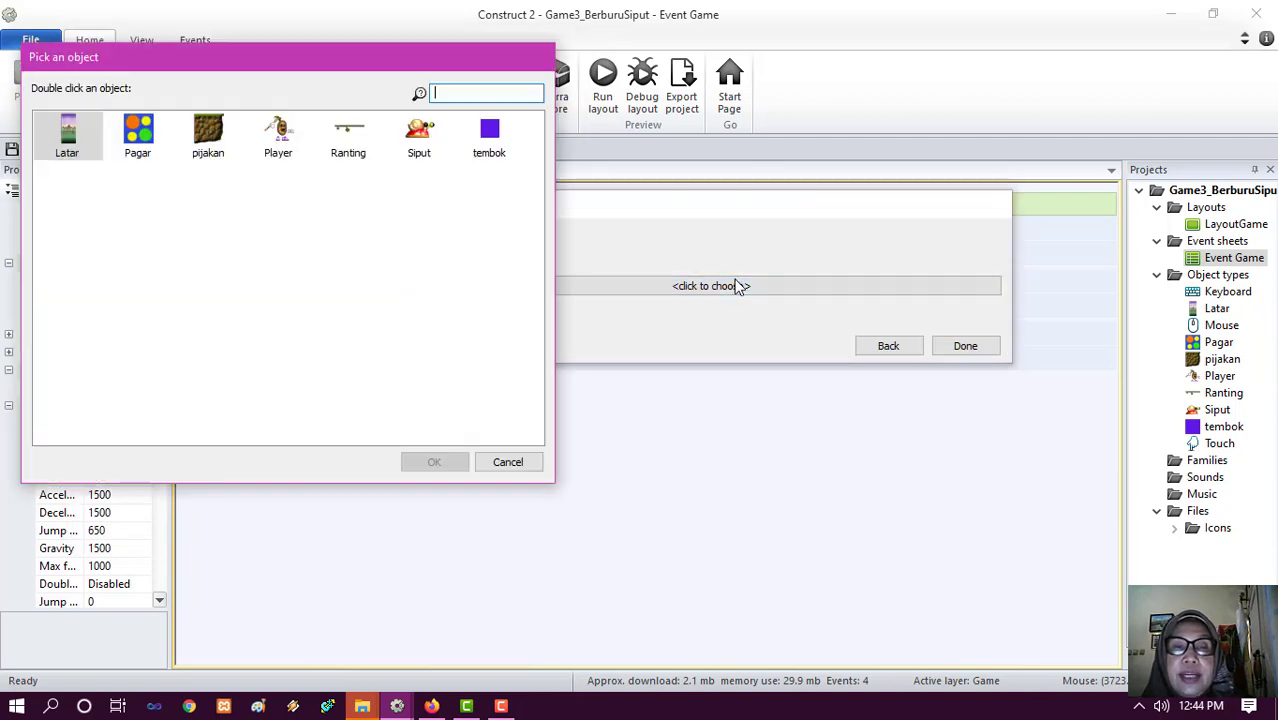
pyautogui.click(487, 133)
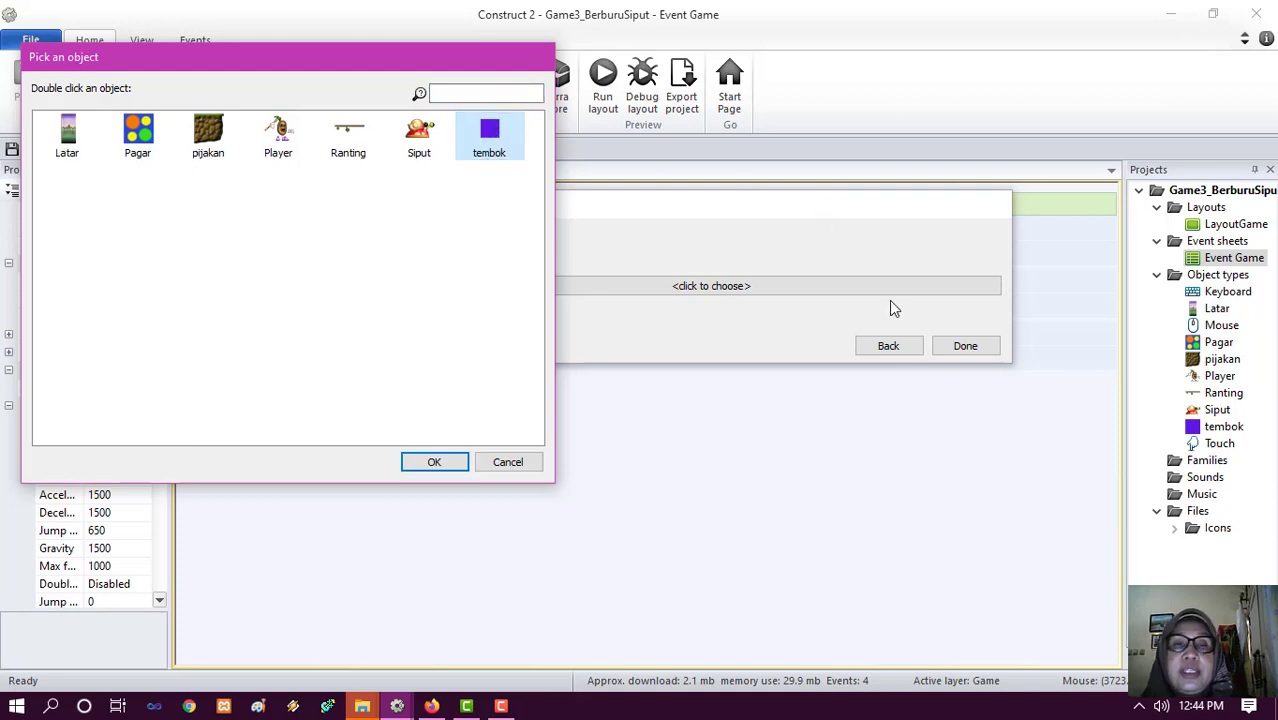
pyautogui.click(977, 347)
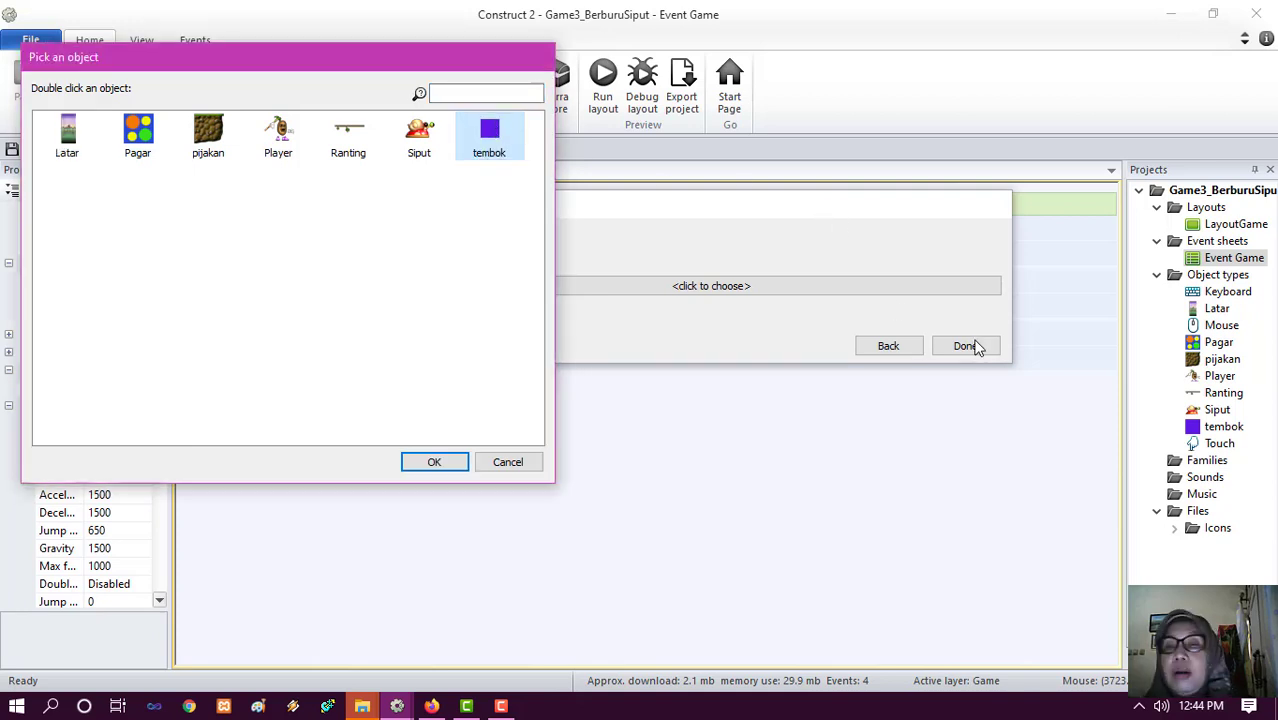
pyautogui.click(455, 466)
pyautogui.click(970, 366)
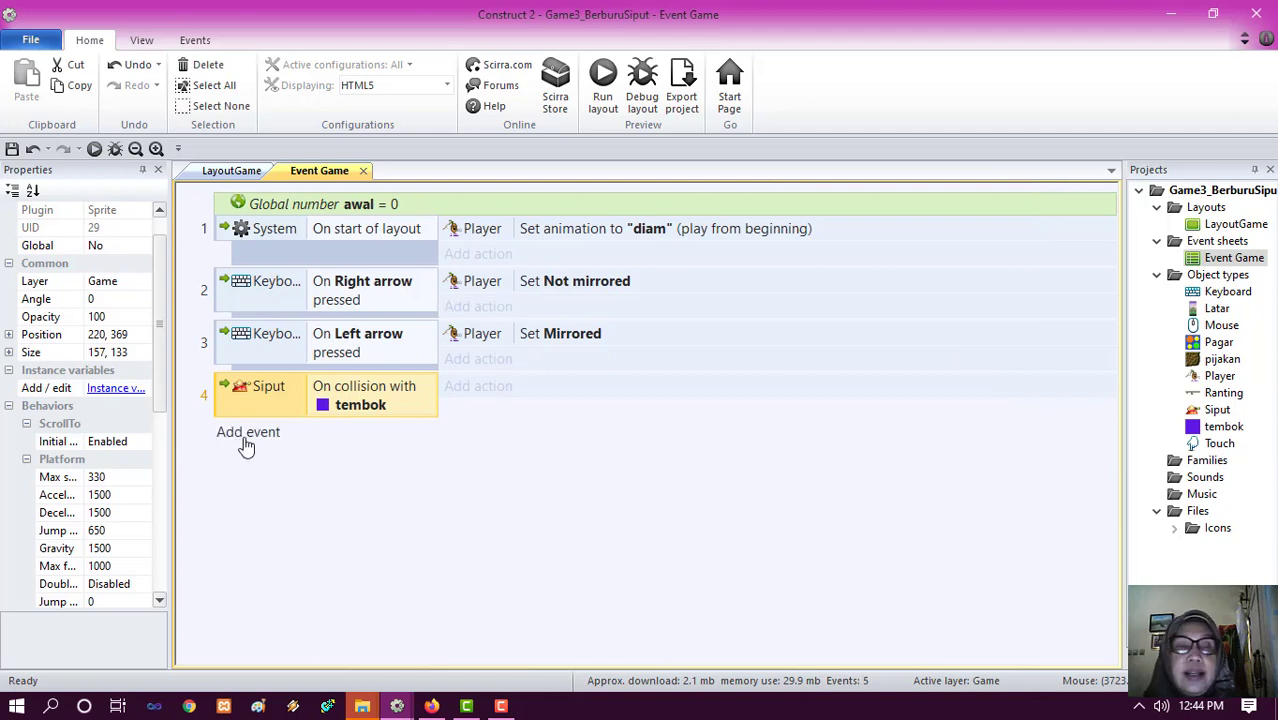
# - Add a Siput Compare instance variable event that checks whether arah is equal to "kanan"
pyautogui.click(246, 434)
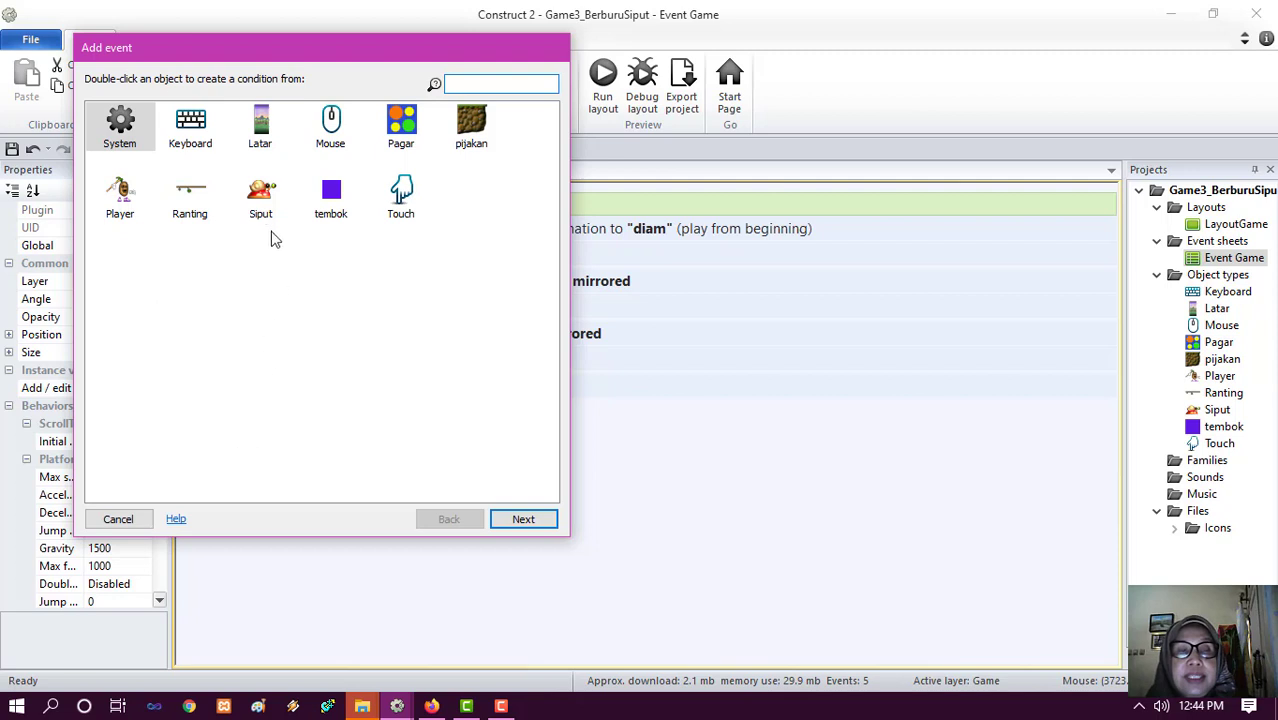
pyautogui.click(263, 200)
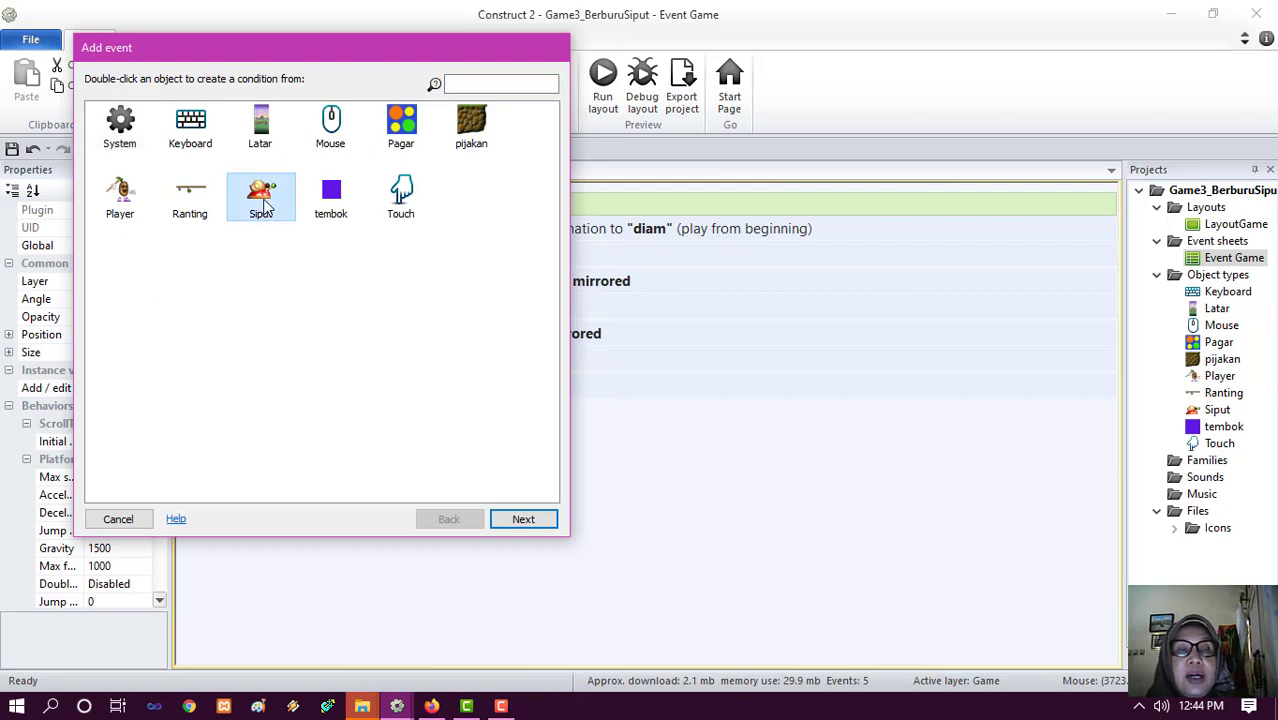
pyautogui.click(517, 520)
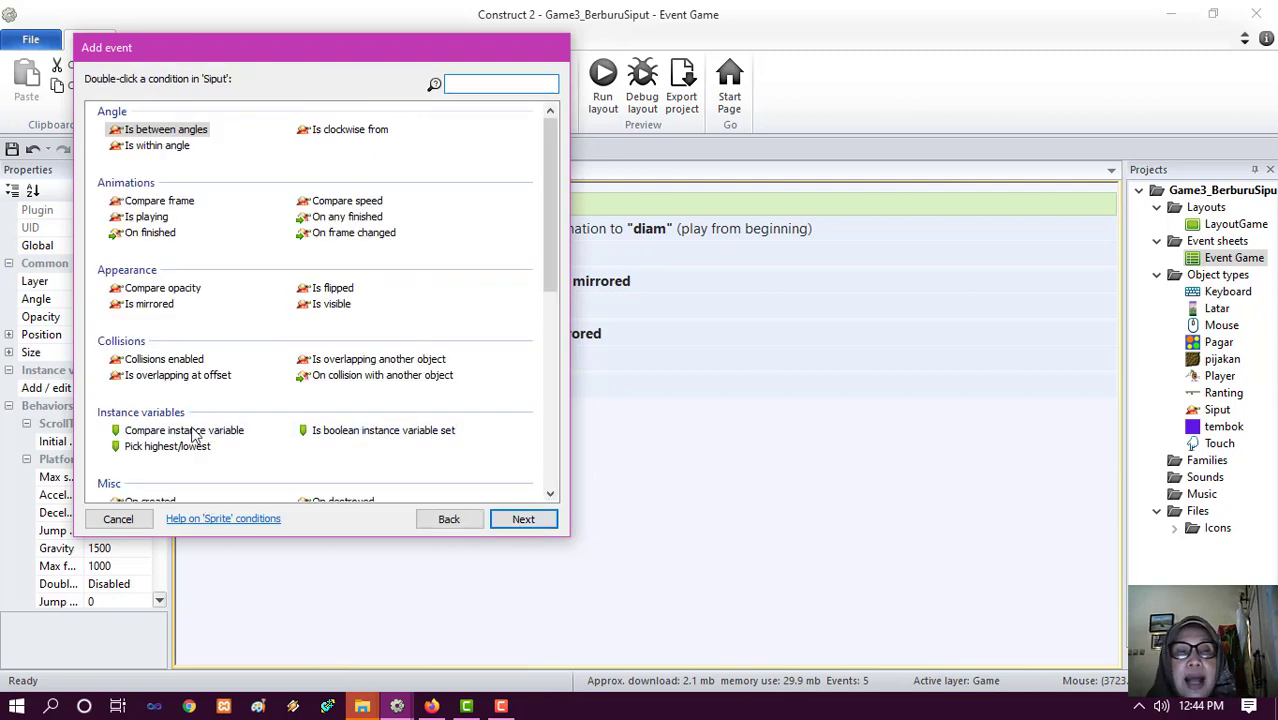
pyautogui.click(185, 431)
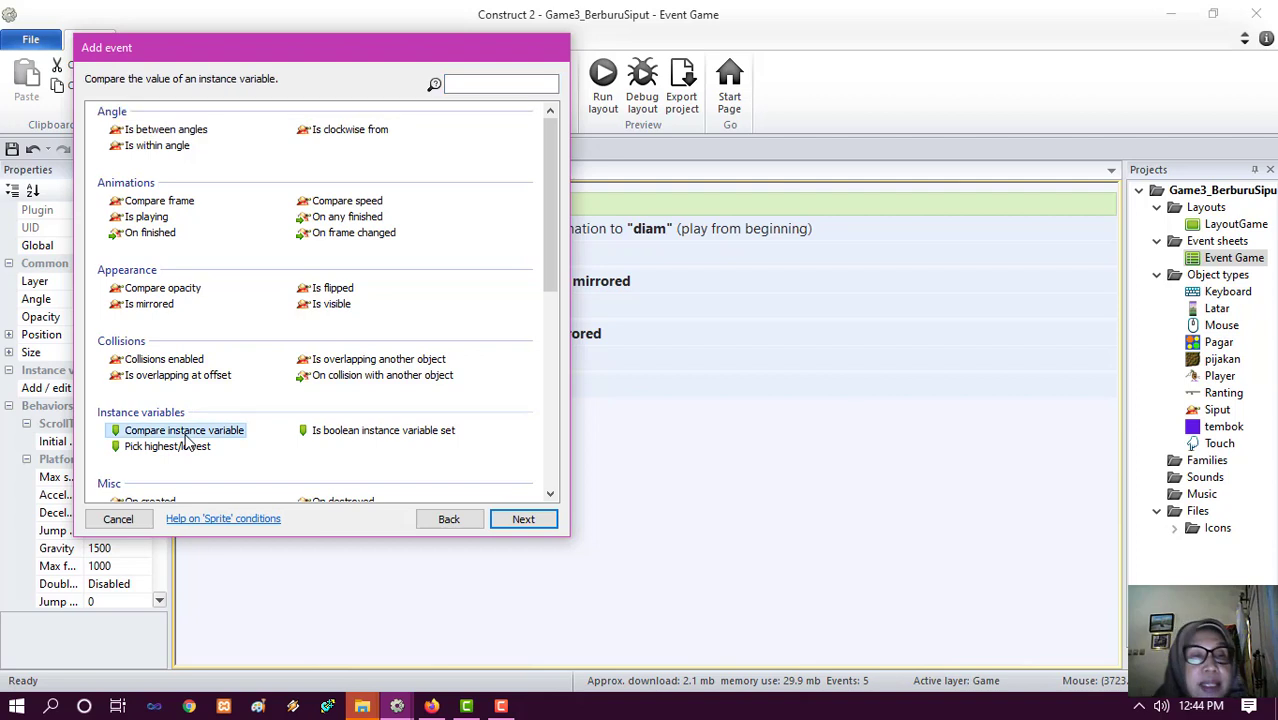
pyautogui.click(528, 520)
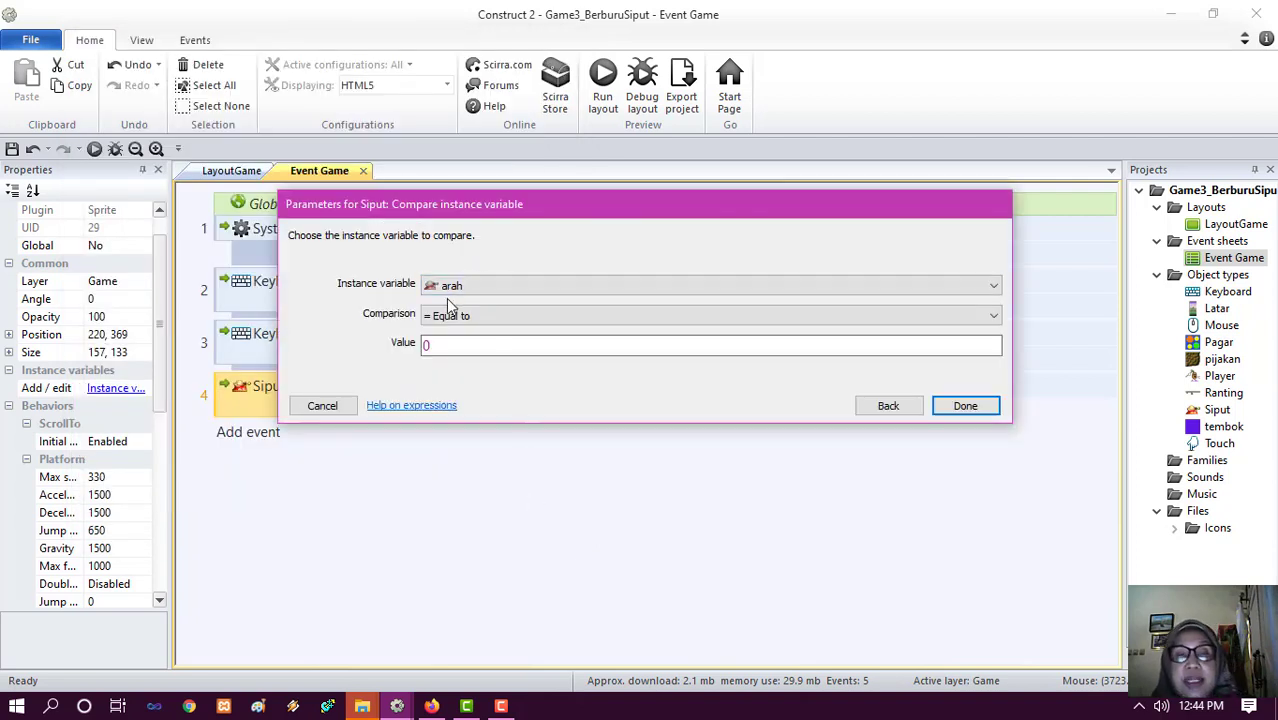
pyautogui.click(462, 345)
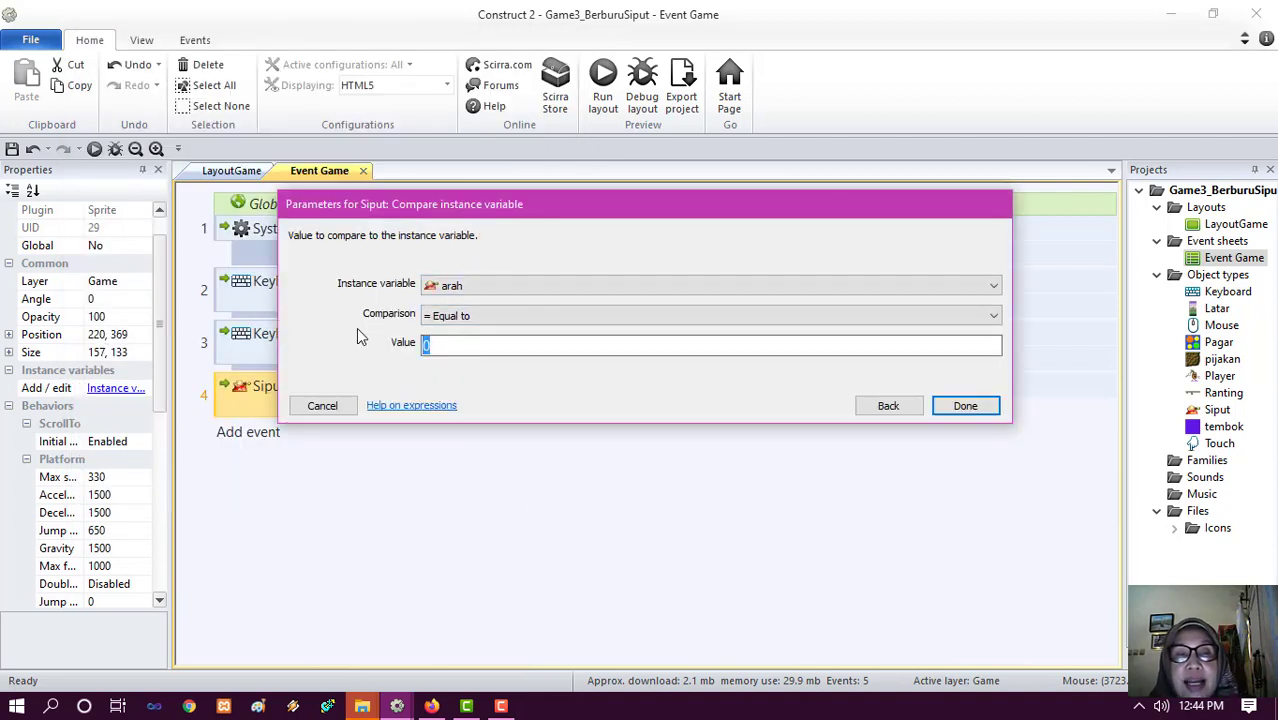
pyautogui.write('"kanan')
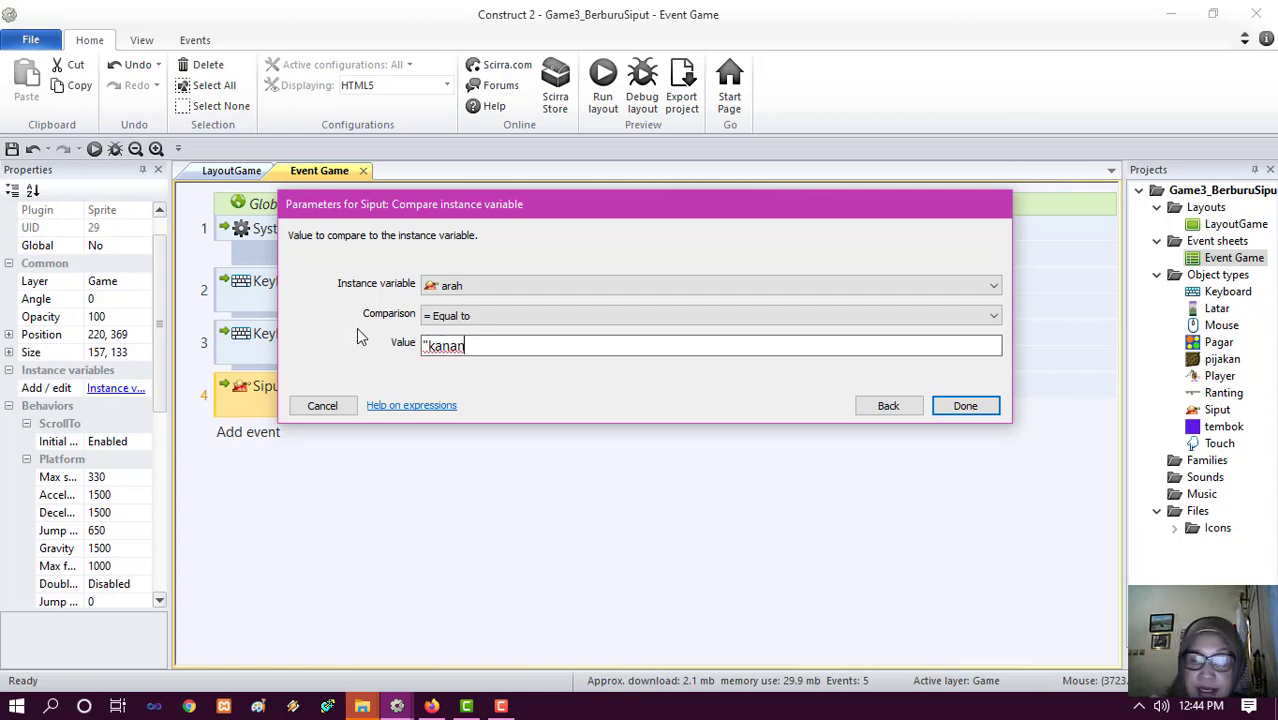
pyautogui.write('"')
pyautogui.press('Return')
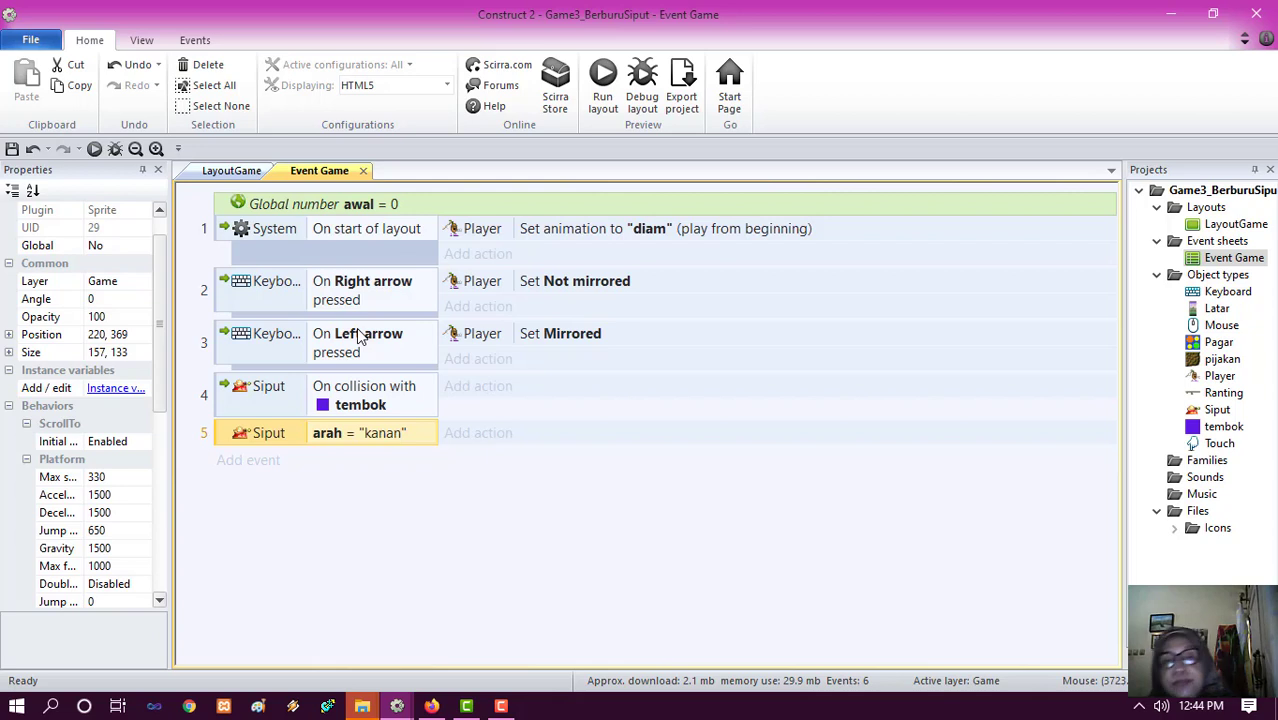
pyautogui.click(472, 437)
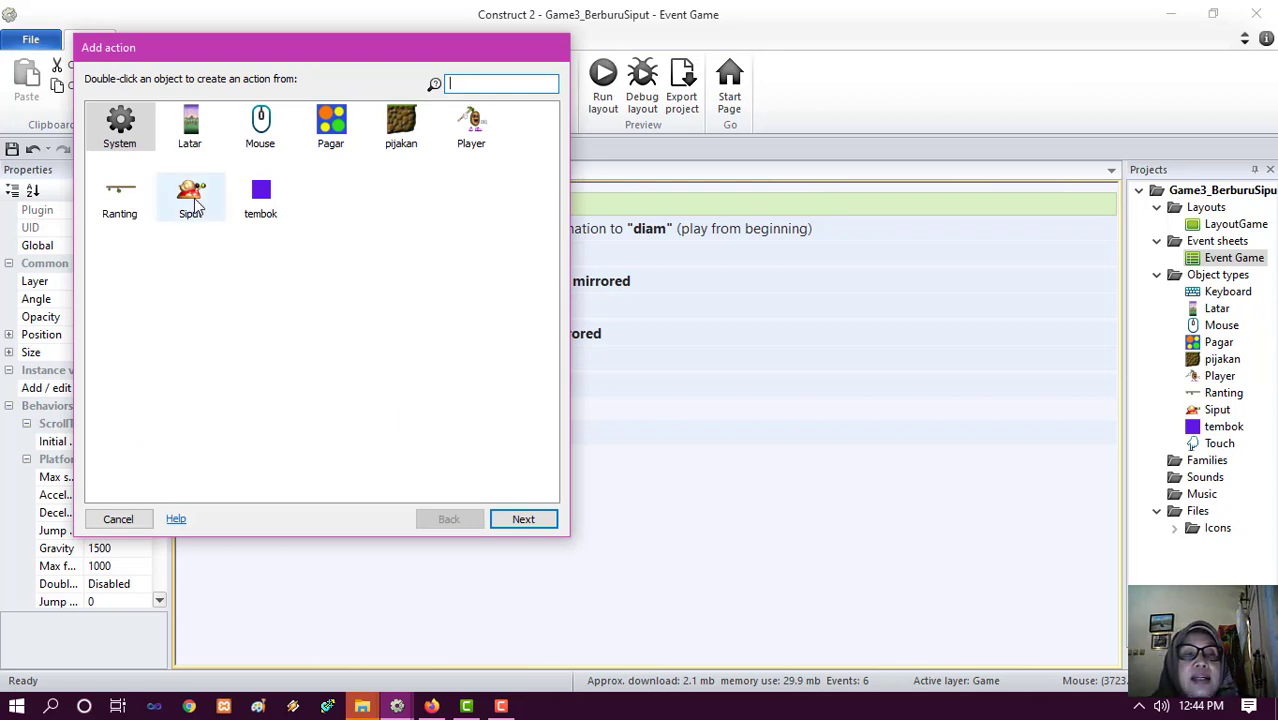
pyautogui.doubleClick(119, 120)
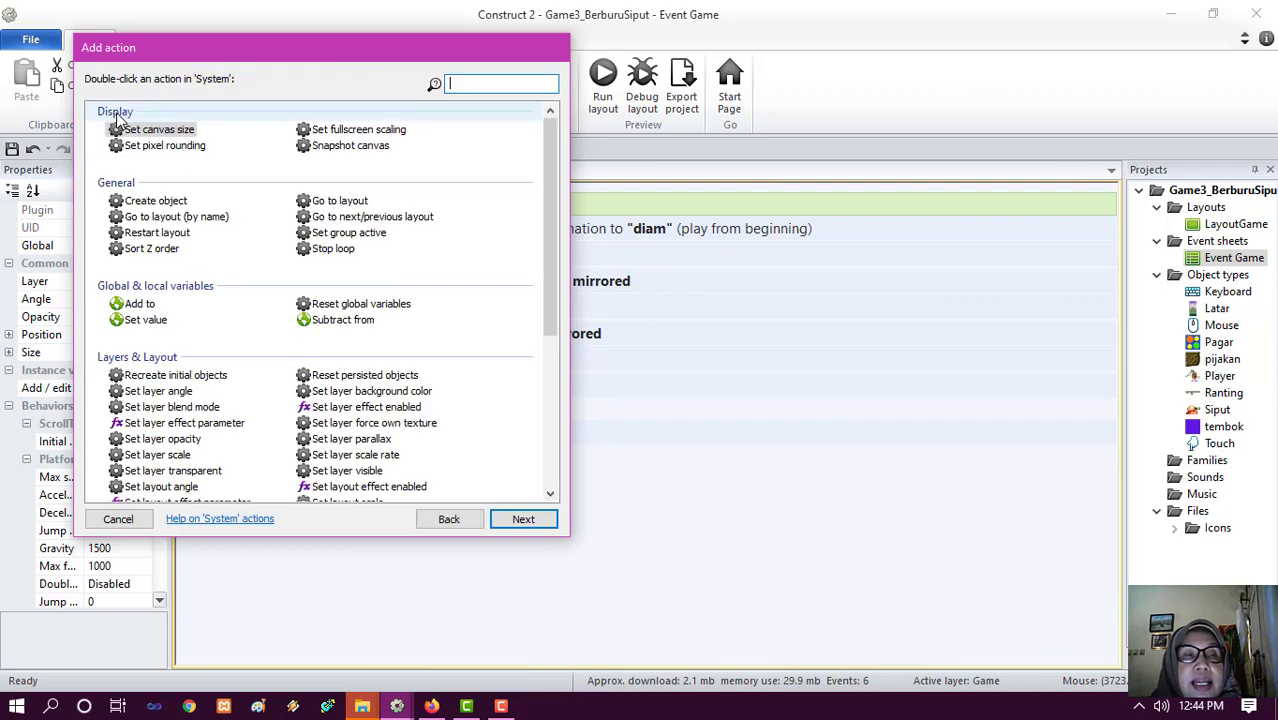
pyautogui.click(120, 518)
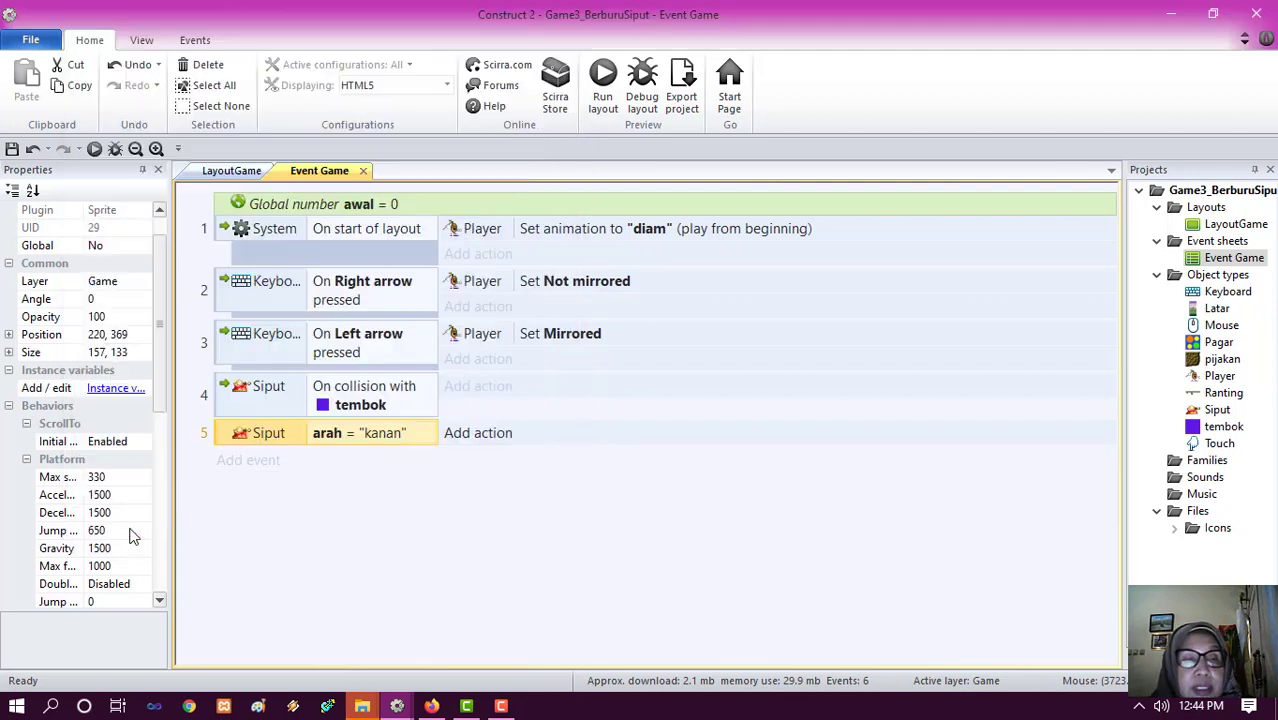
# - Add a Siput Set value action that sets arah to "kiri" to the arah = "kanan" event
pyautogui.click(486, 434)
pyautogui.doubleClick(184, 201)
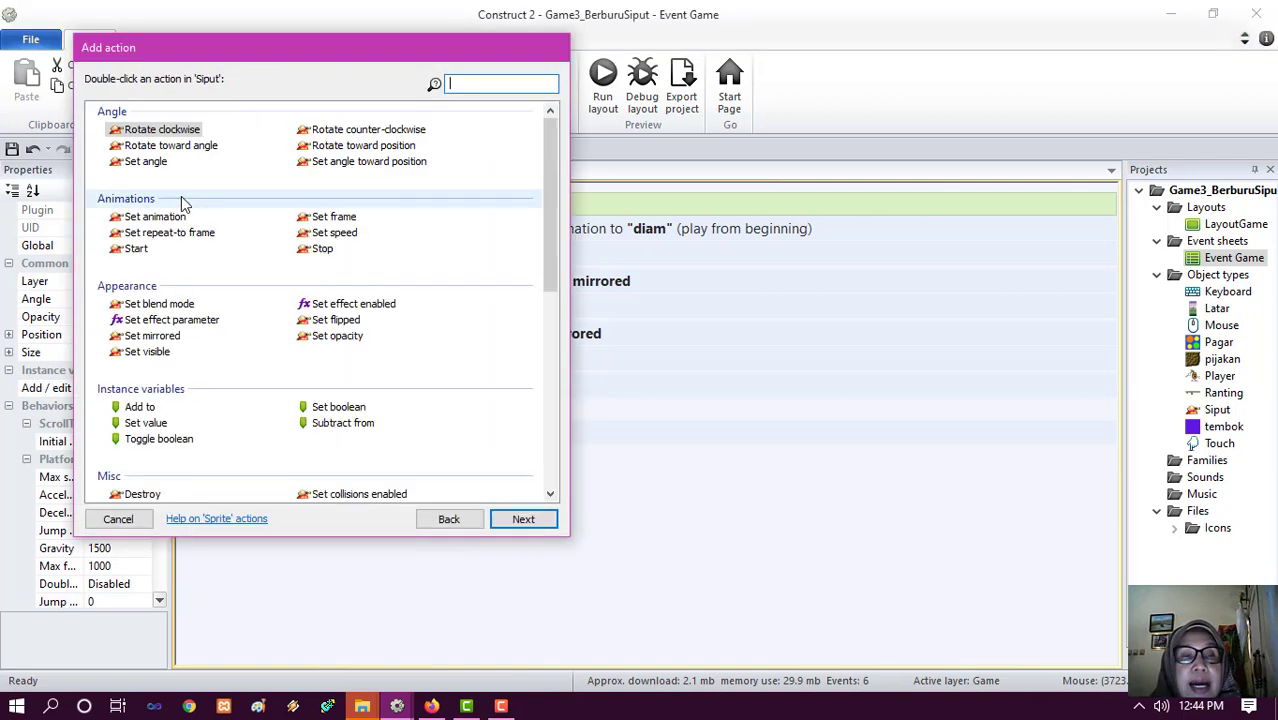
pyautogui.doubleClick(146, 423)
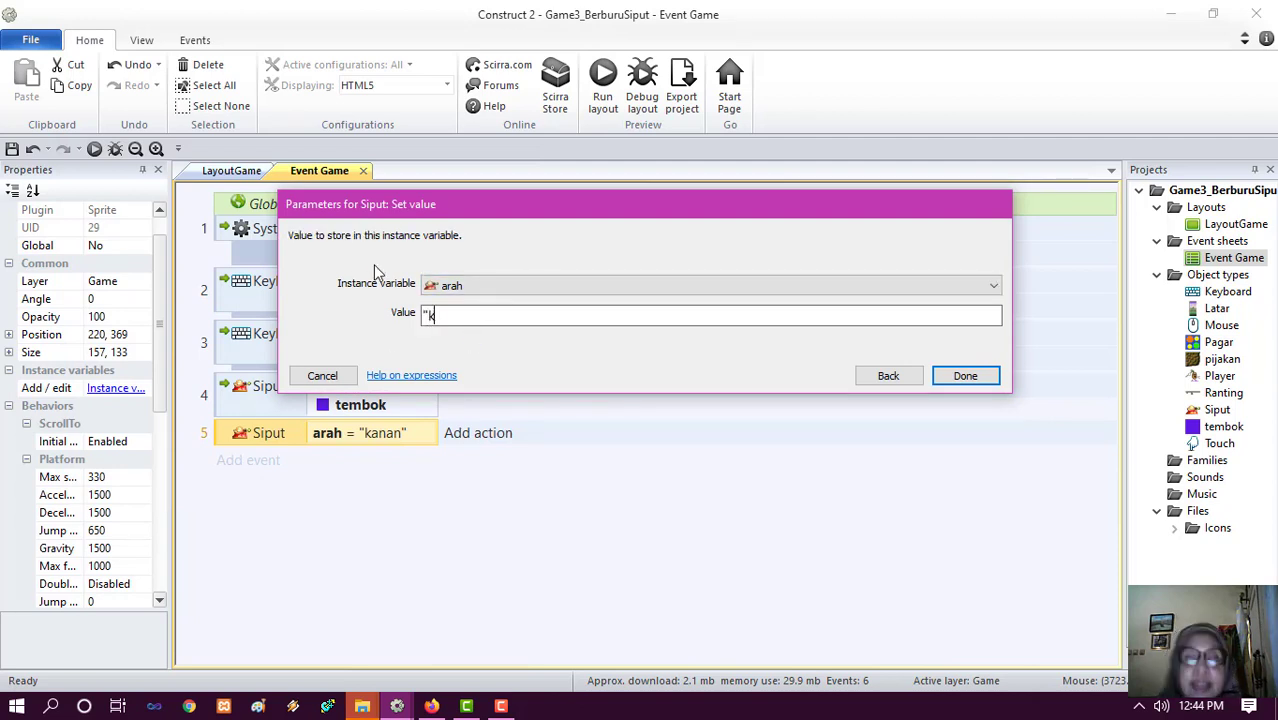
pyautogui.write('"kiri')
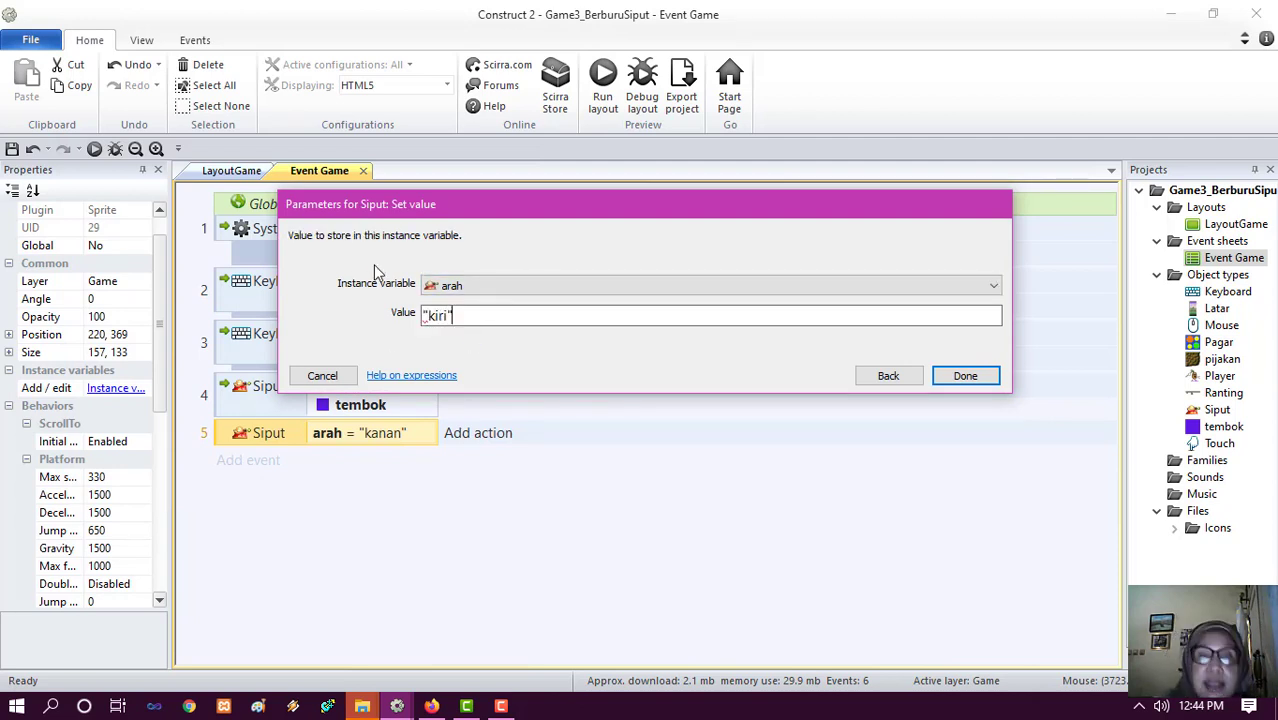
pyautogui.press('Return')
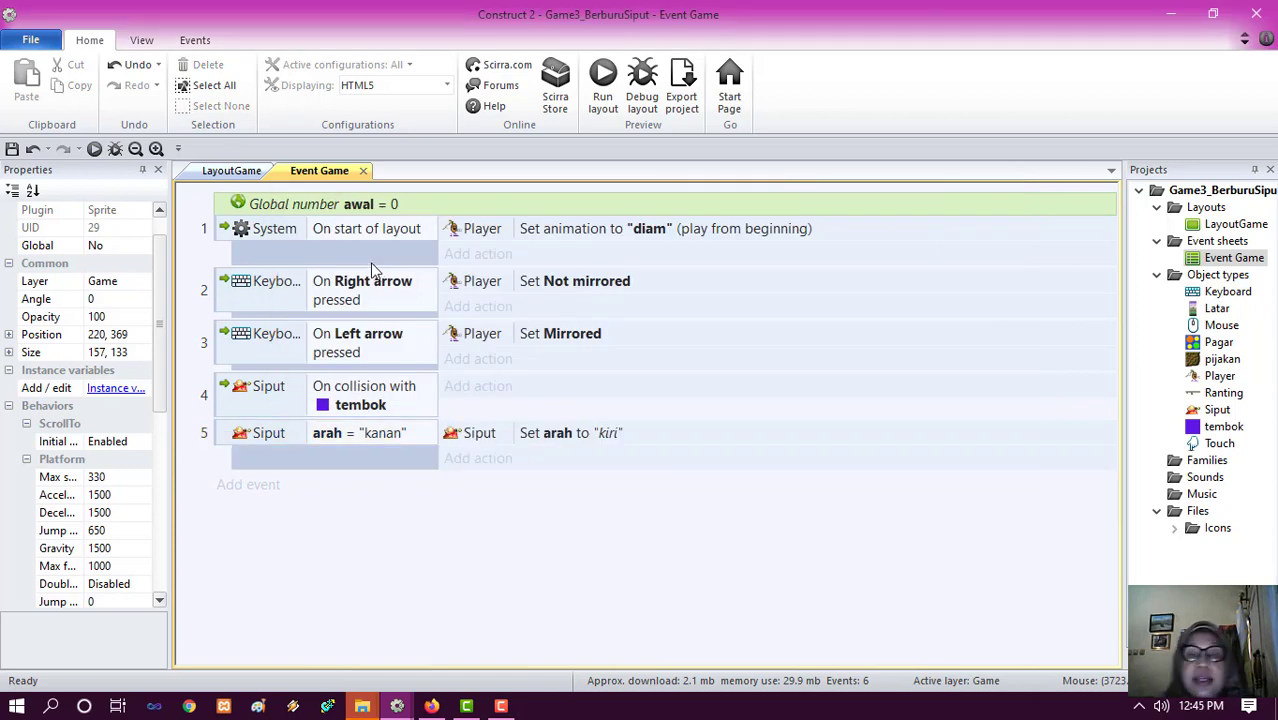
# - Add a Siput Platform Simulate control action with the control Left to the arah = "kanan" event
pyautogui.click(476, 460)
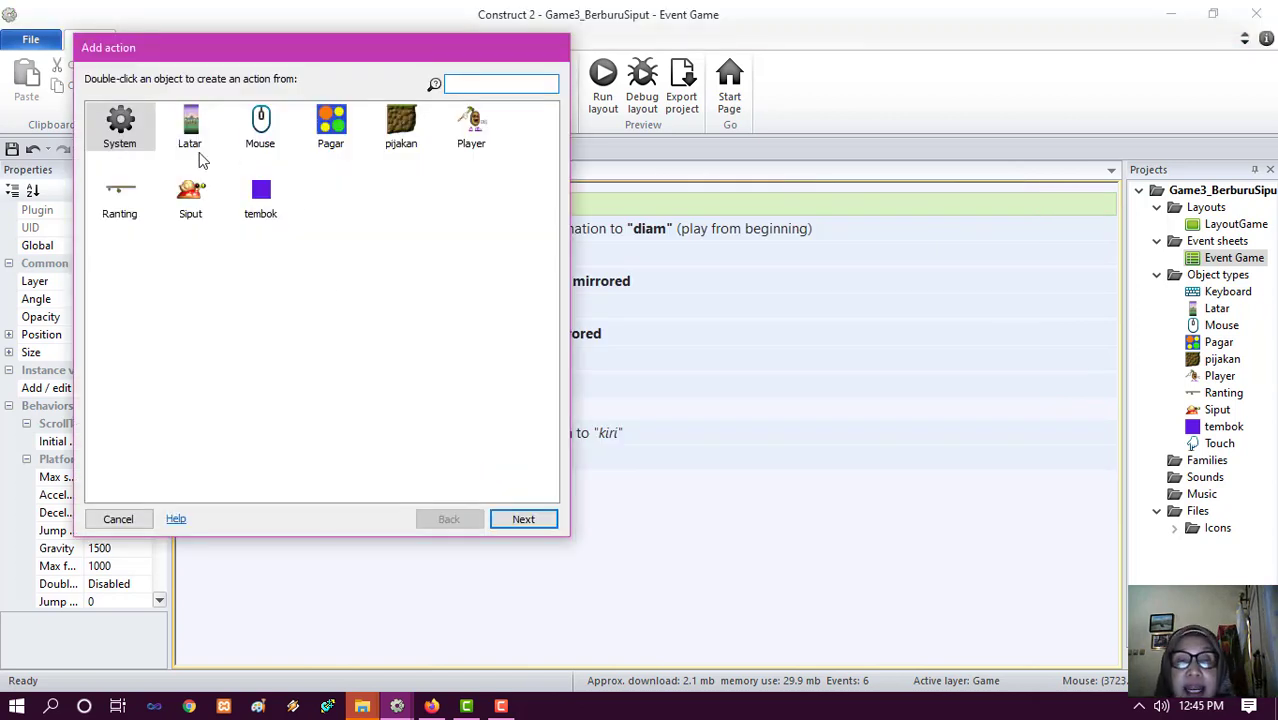
pyautogui.doubleClick(190, 195)
pyautogui.scroll(-5, 217, 420)
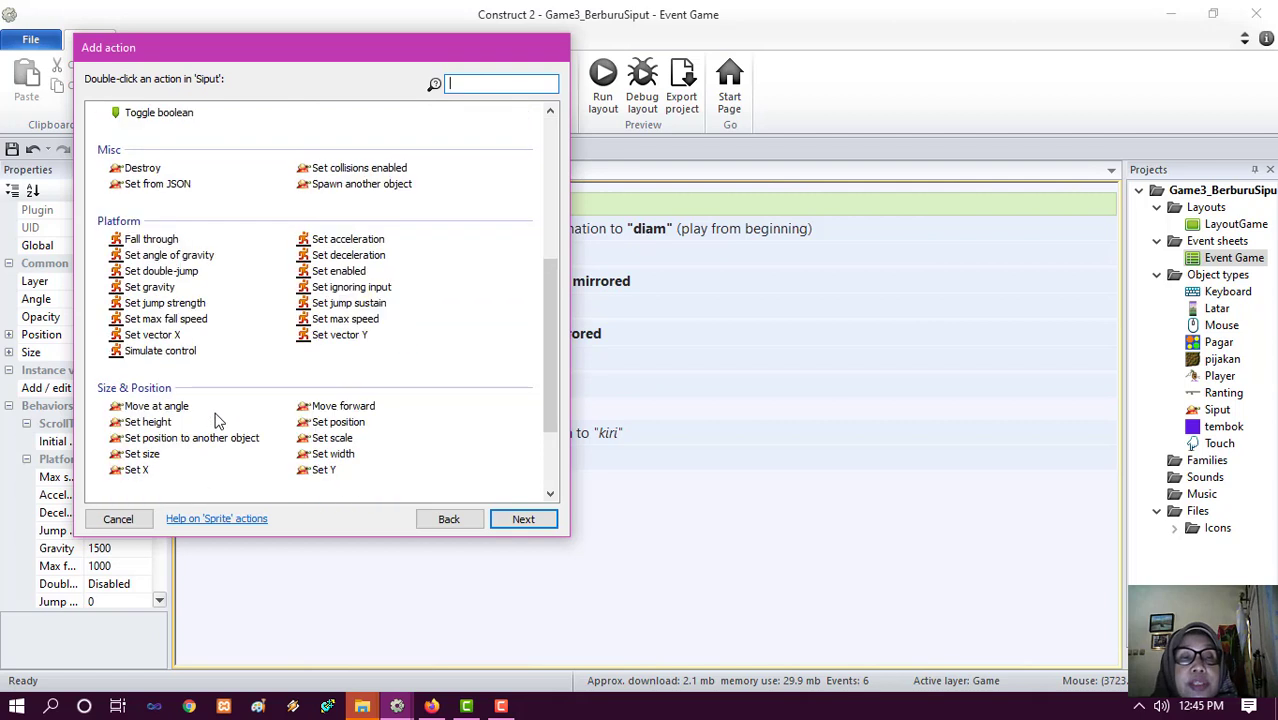
pyautogui.click(182, 356)
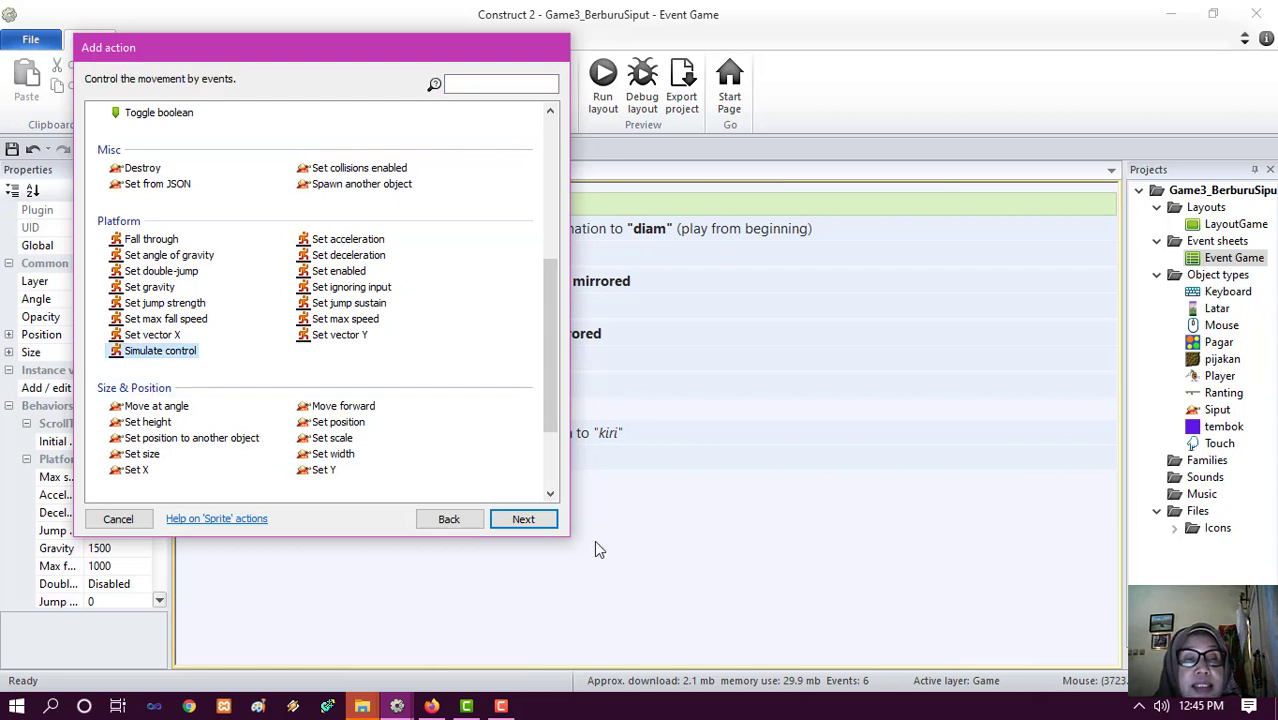
pyautogui.click(525, 518)
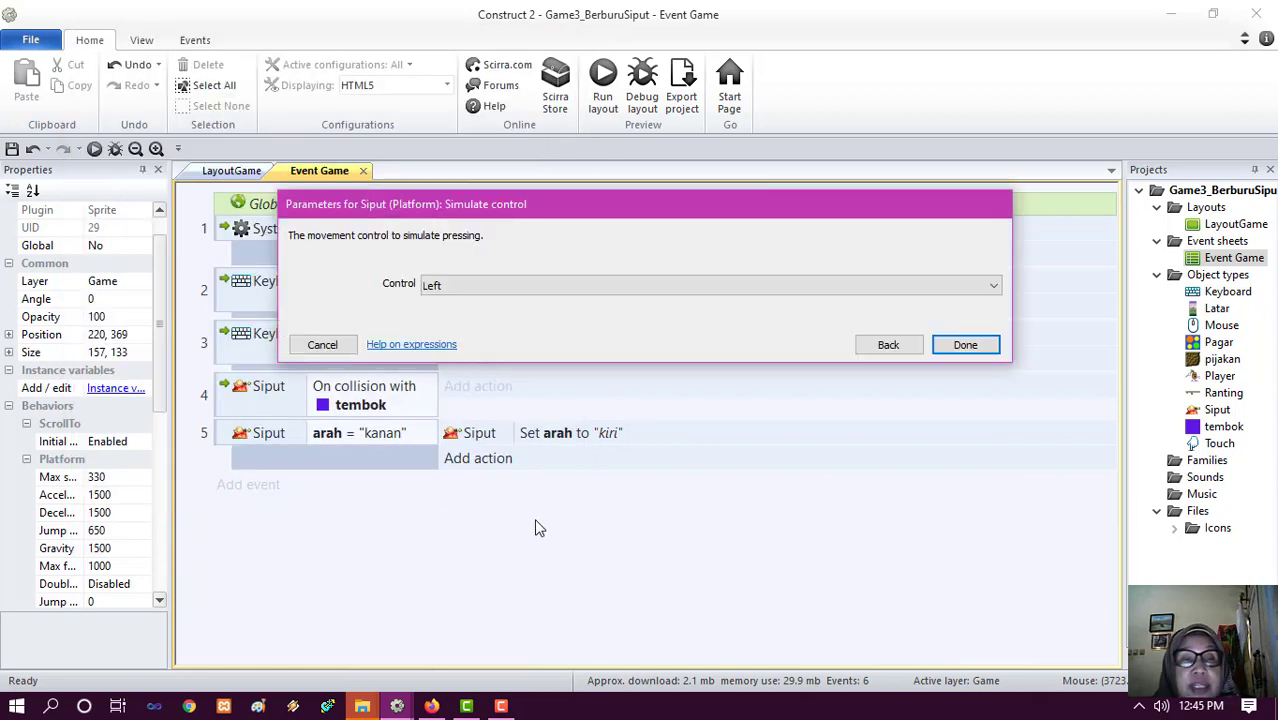
pyautogui.click(575, 288)
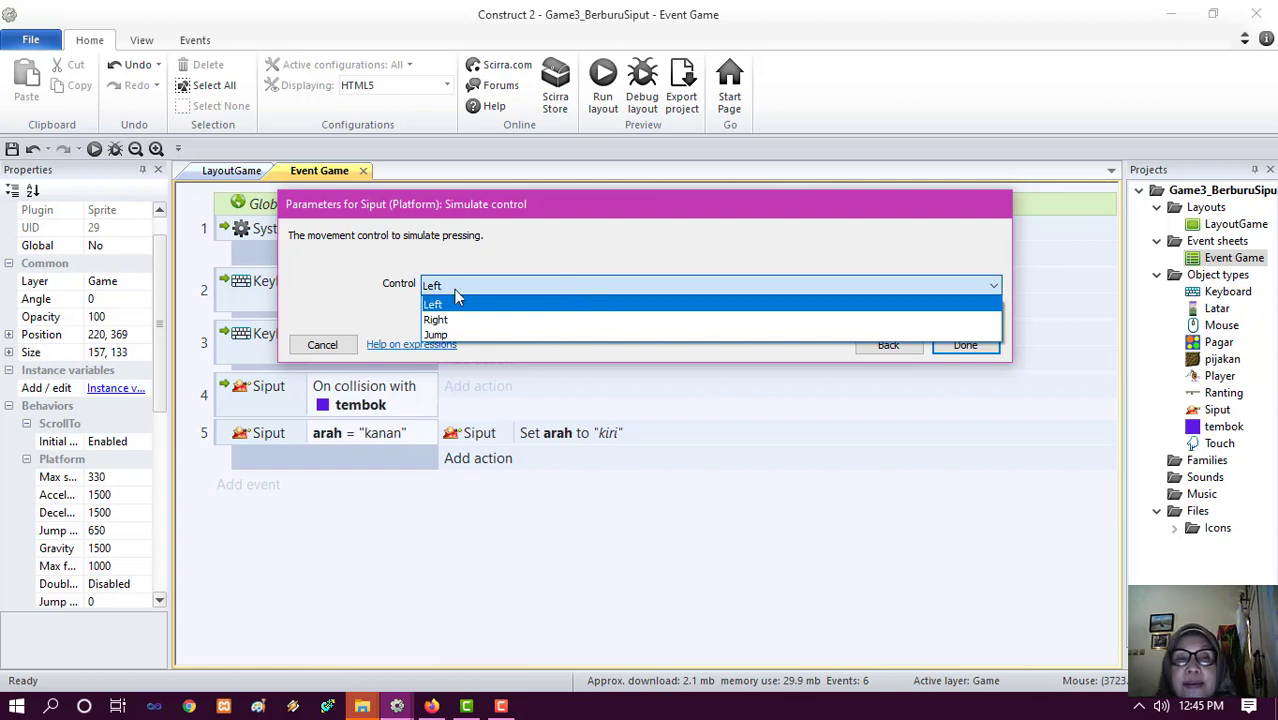
pyautogui.click(498, 306)
pyautogui.click(985, 345)
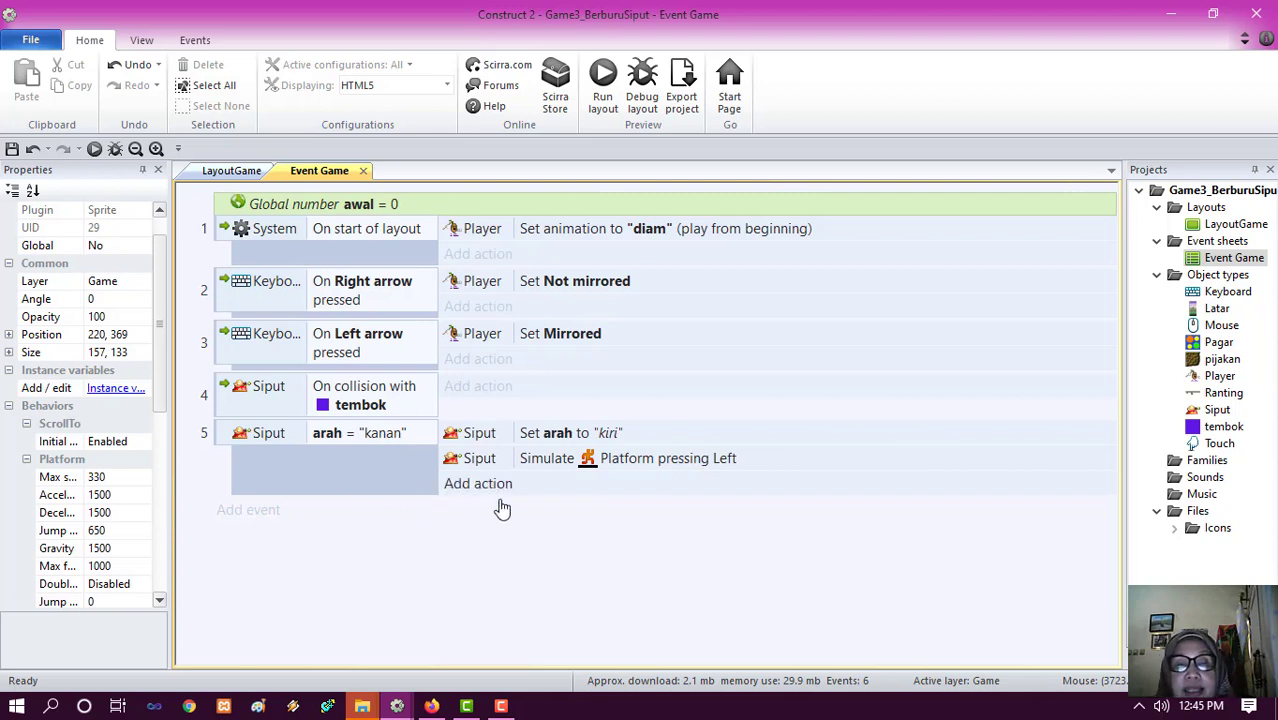
# - Nest the arah = "kanan" event as a sub-event of the Siput collision with tembok event
pyautogui.click(502, 706)
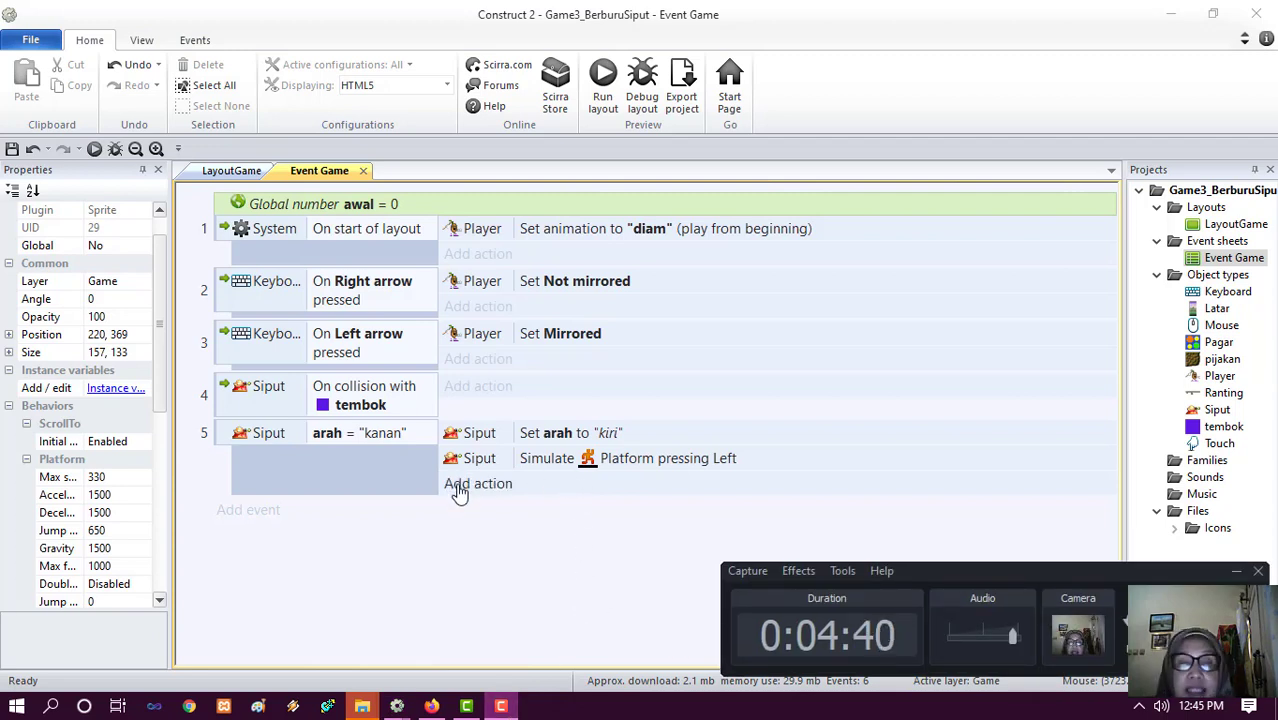
pyautogui.click(253, 467)
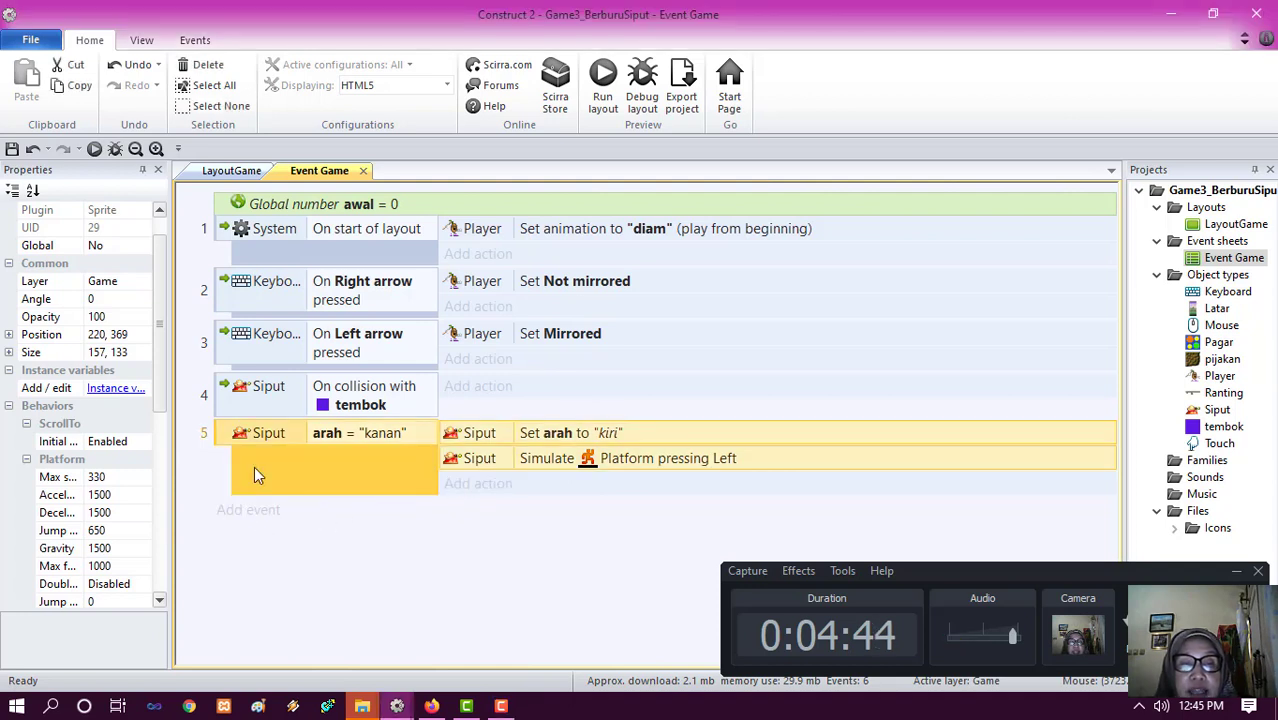
pyautogui.moveTo(254, 465); pyautogui.dragTo(318, 426)
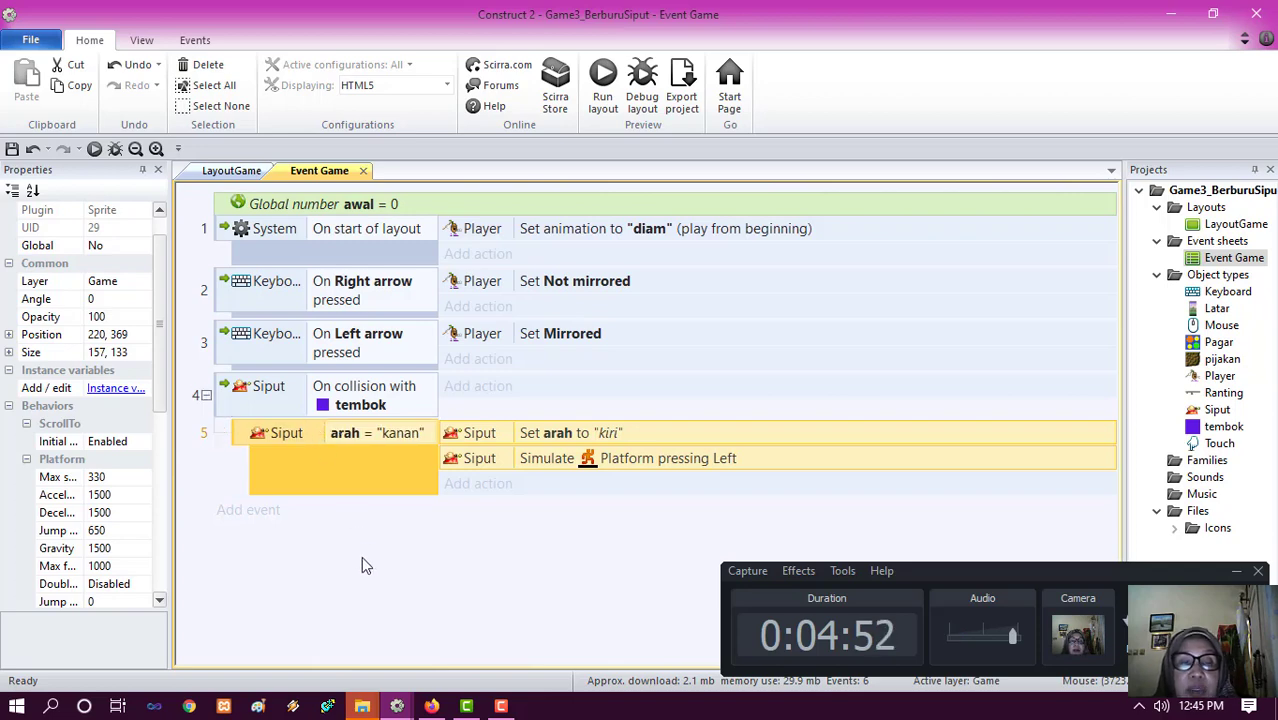
pyautogui.click(255, 514)
pyautogui.click(268, 192)
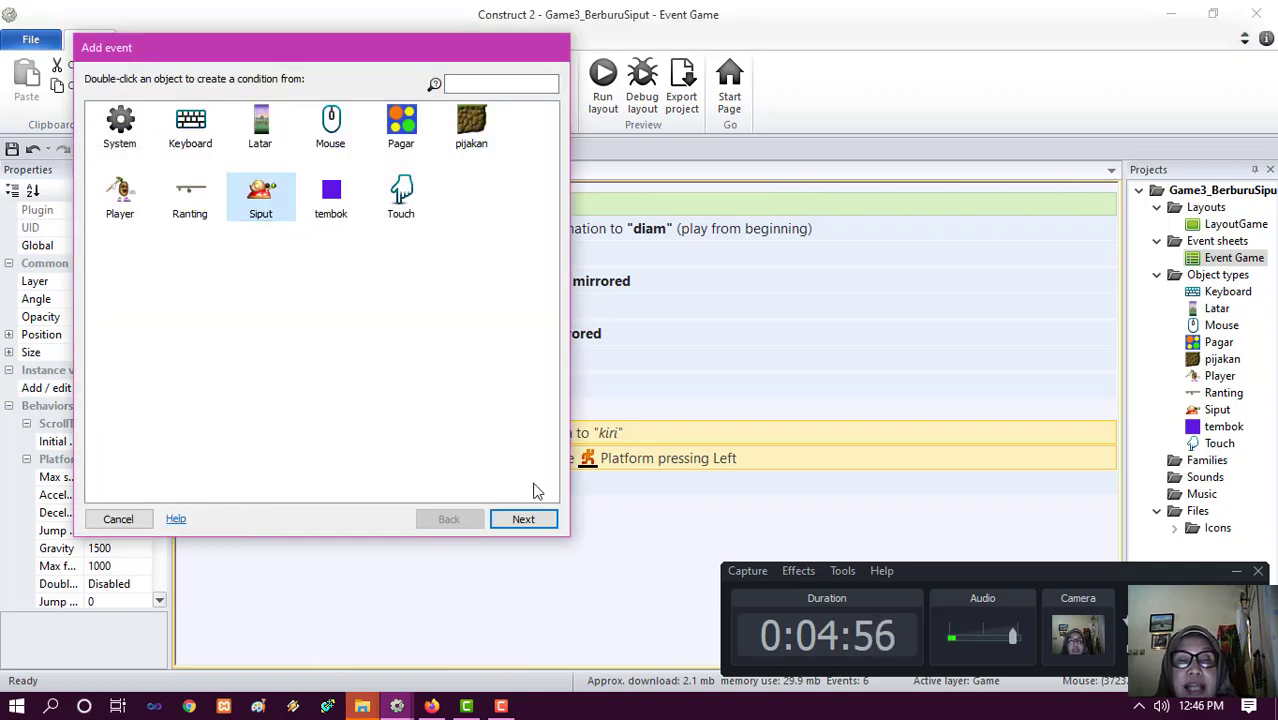
pyautogui.click(523, 518)
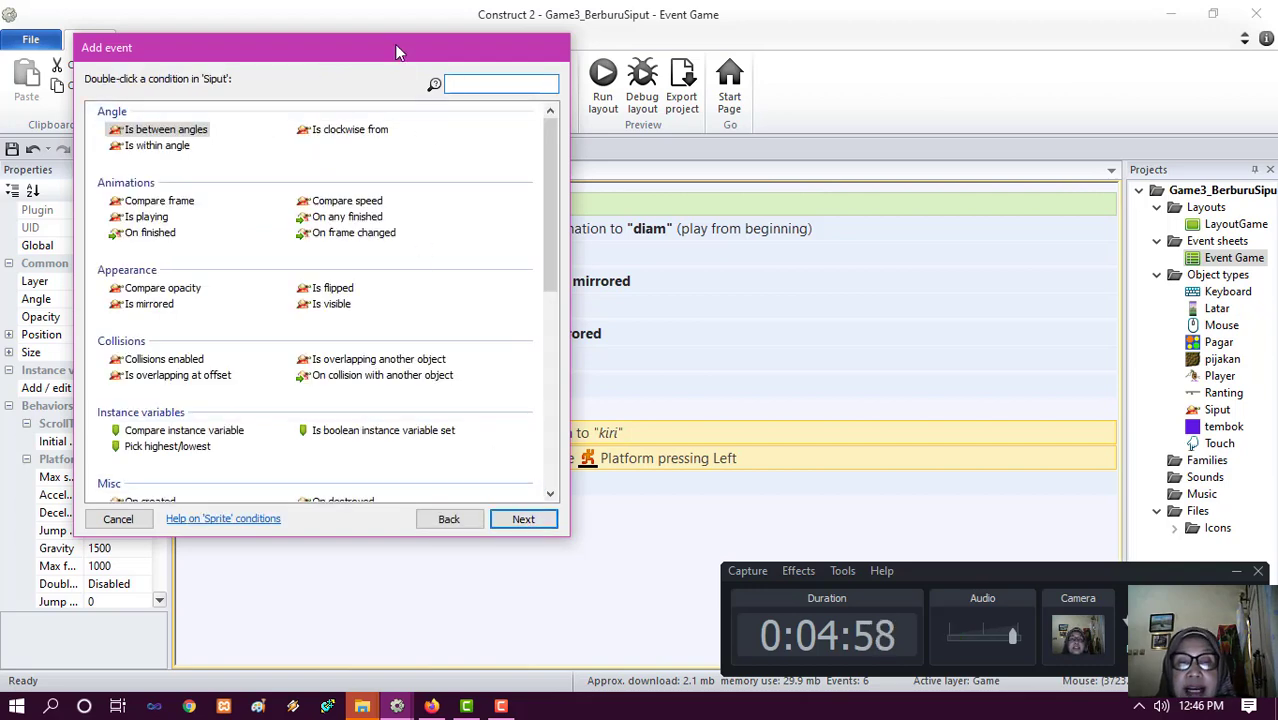
pyautogui.moveTo(374, 42); pyautogui.dragTo(751, 95)
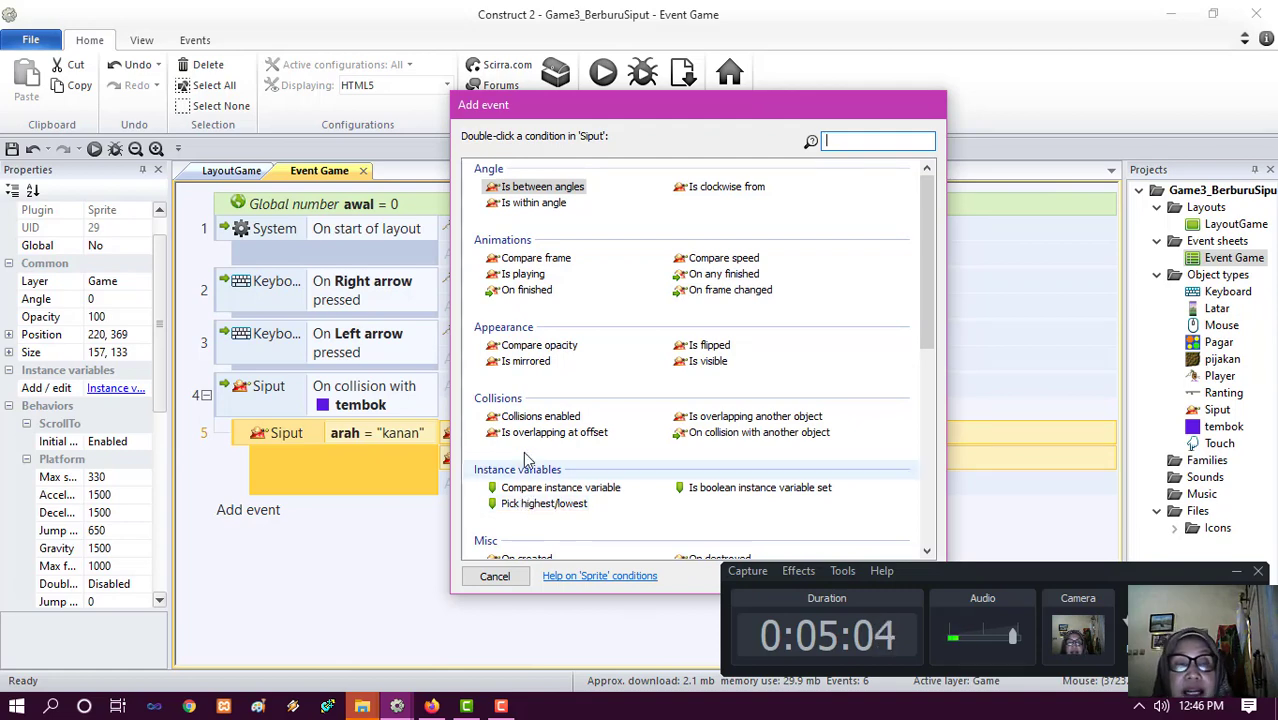
pyautogui.scroll(-5, 528, 500)
pyautogui.scroll(-1, 530, 495)
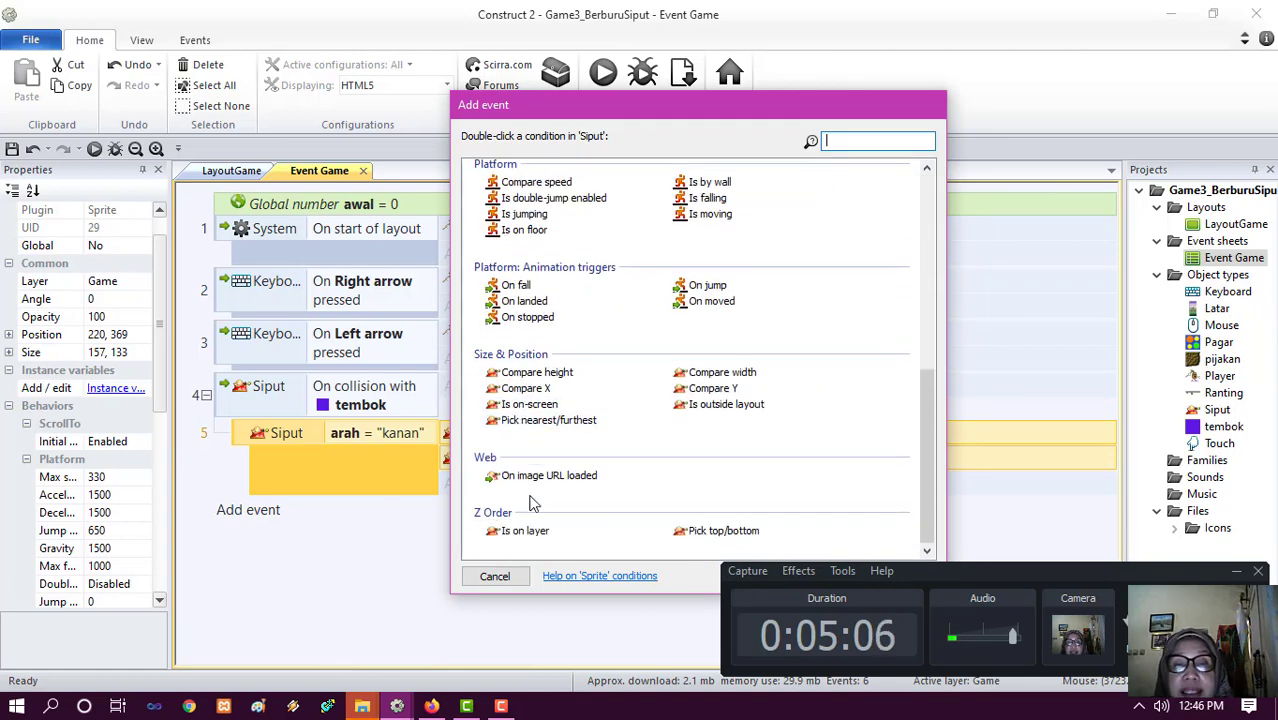
pyautogui.click(494, 577)
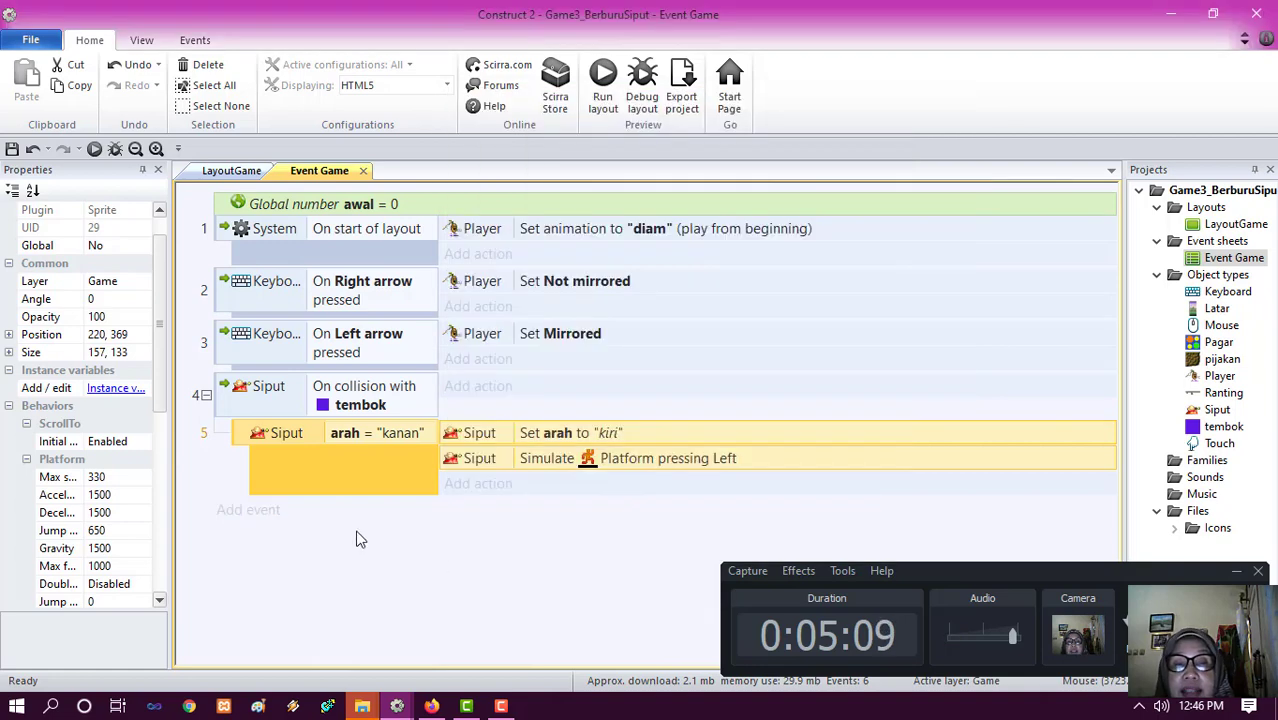
# - Add a System Else event and nest it under the Siput collision with tembok event, following the arah = "kanan" sub-event
pyautogui.click(246, 512)
pyautogui.doubleClick(496, 185)
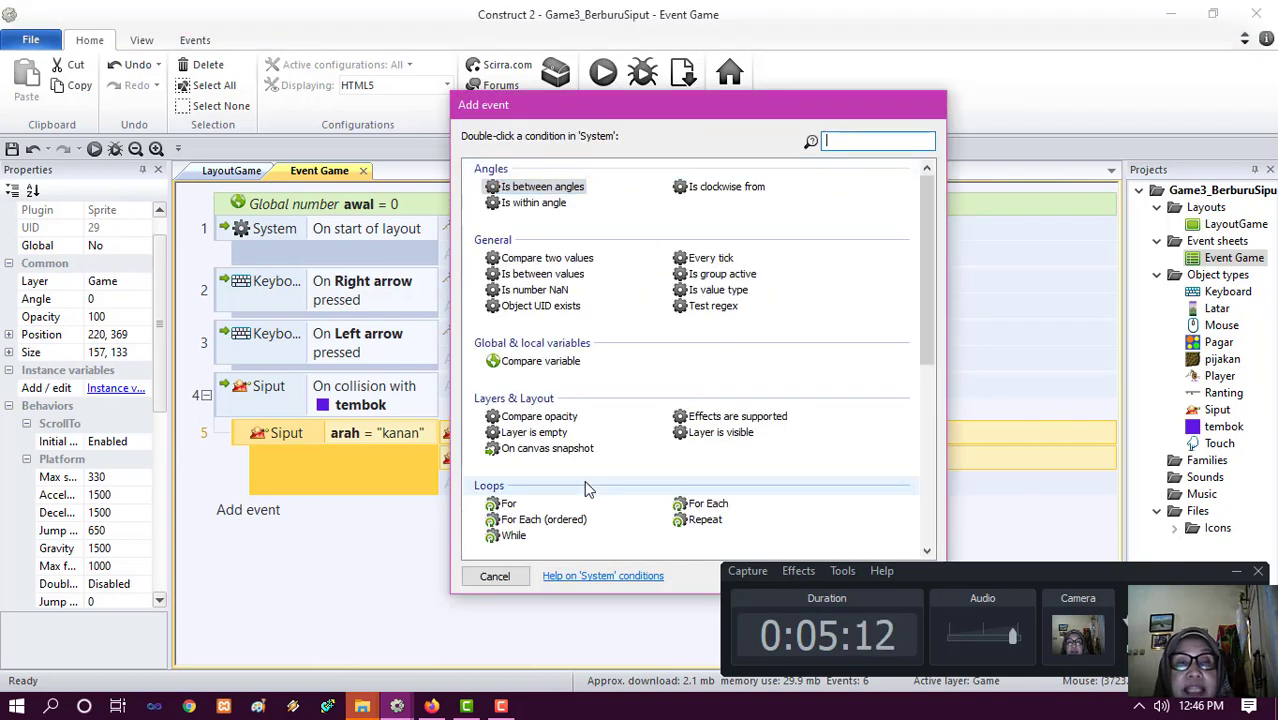
pyautogui.scroll(-5, 543, 508)
pyautogui.click(520, 506)
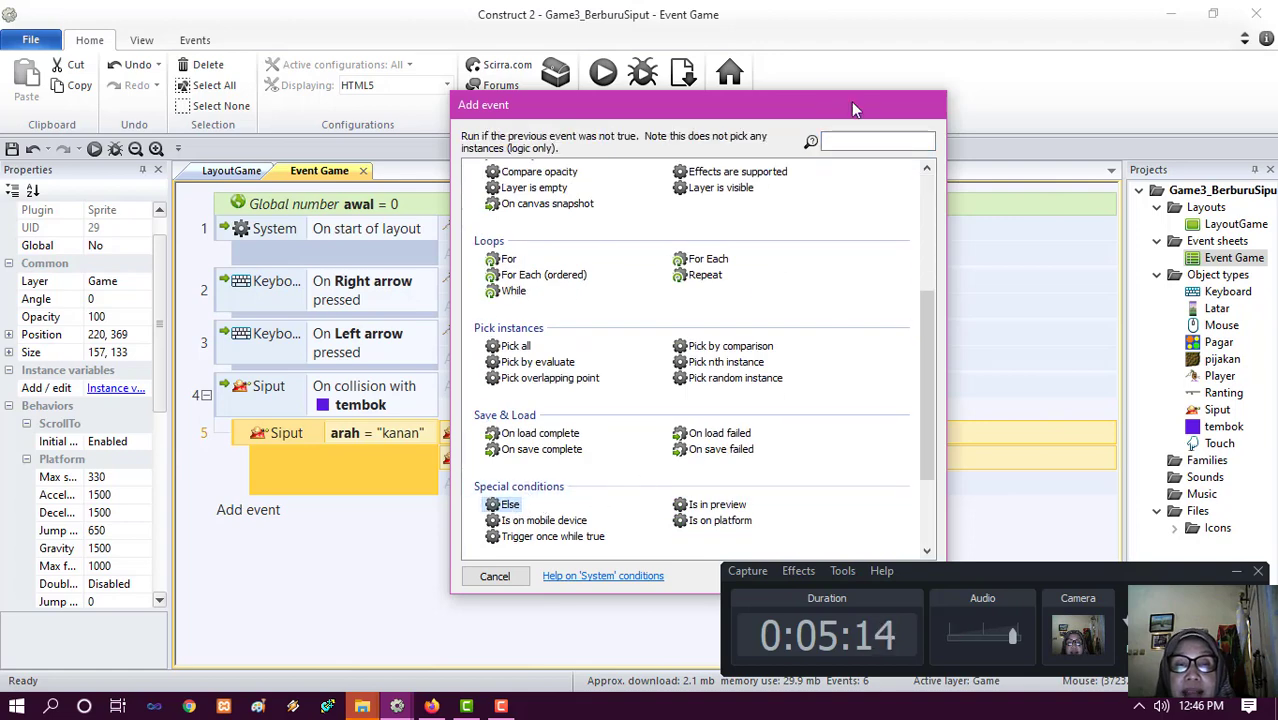
pyautogui.moveTo(791, 95); pyautogui.dragTo(580, 101)
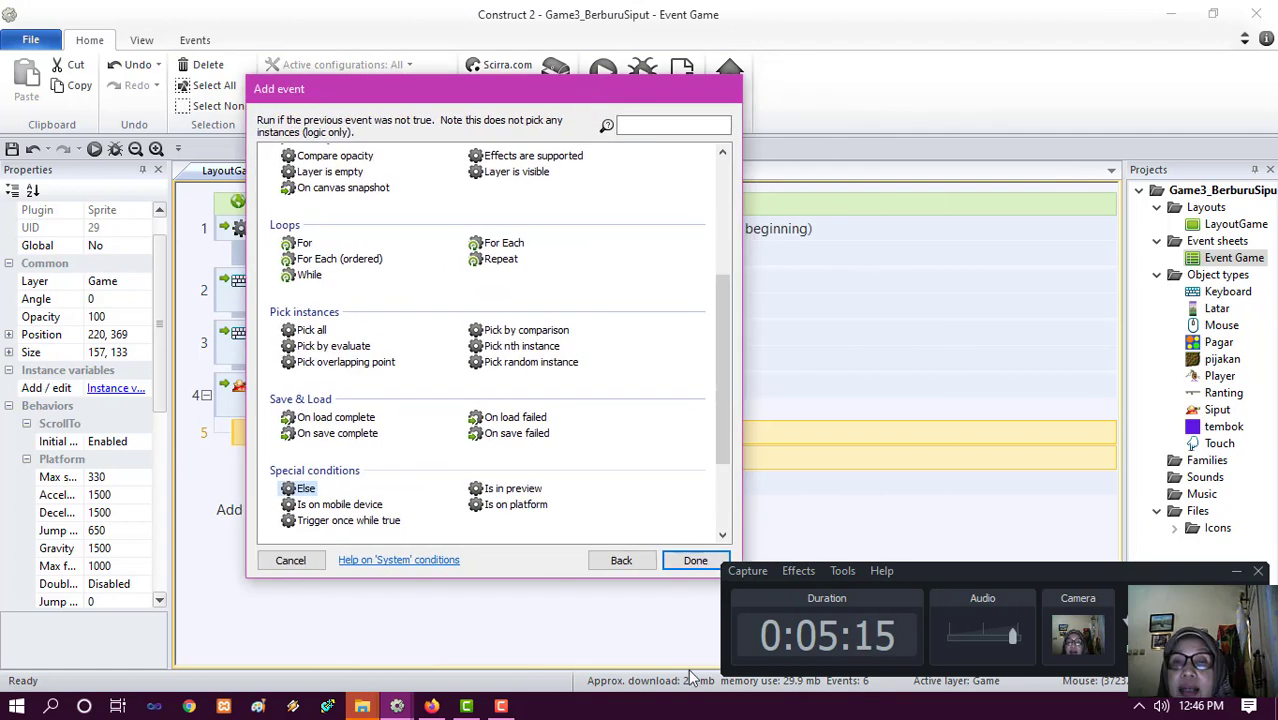
pyautogui.click(693, 562)
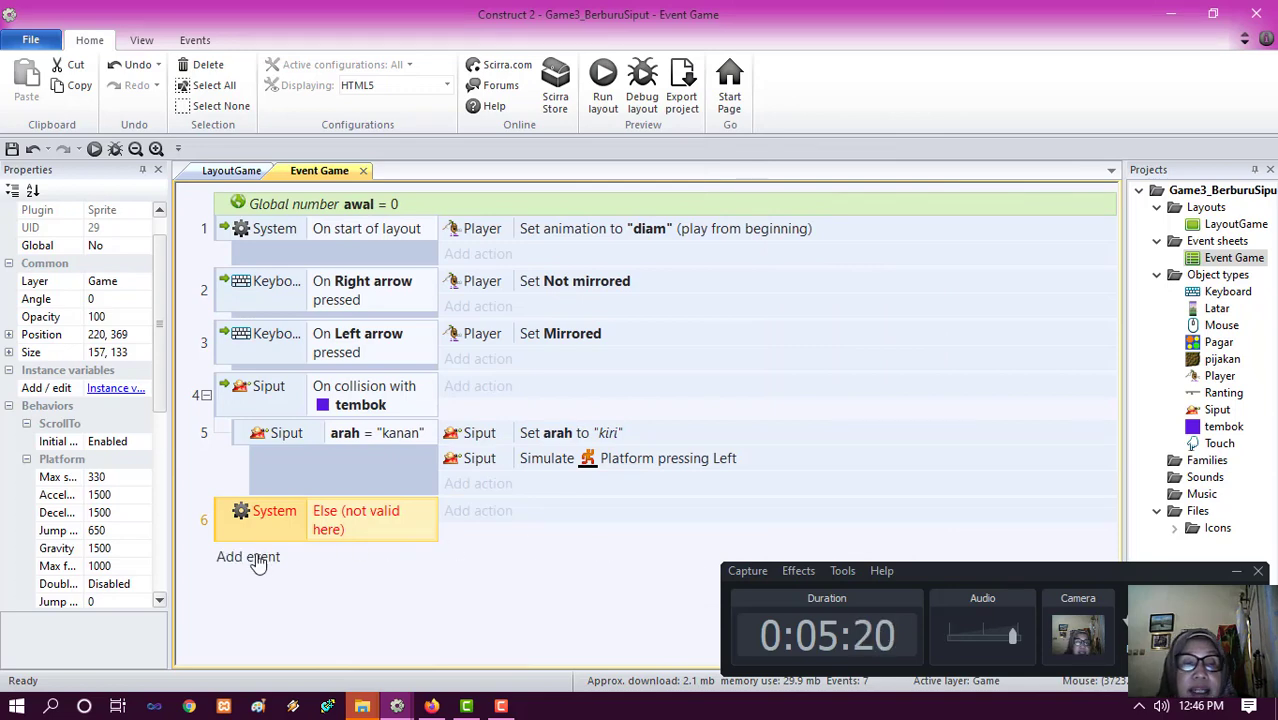
pyautogui.moveTo(224, 530); pyautogui.dragTo(280, 490)
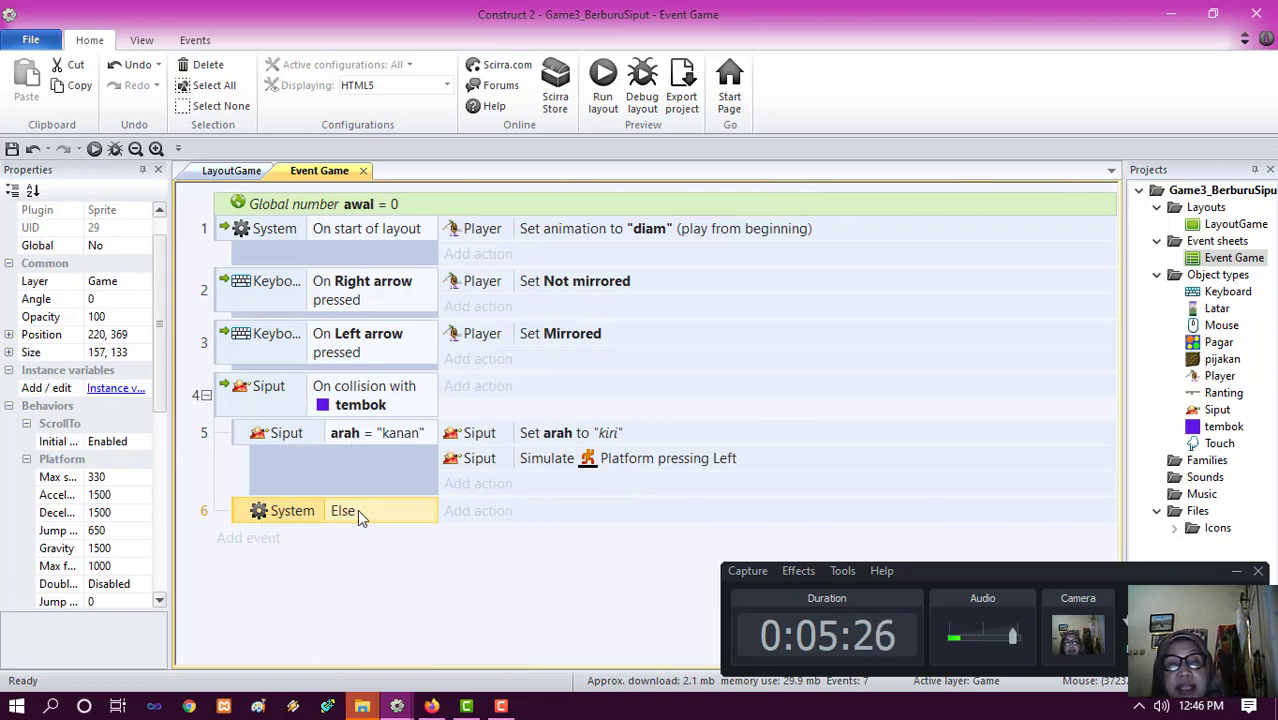
# - Add a Siput Set value action that sets arah to "kanan" to the Else sub-event
pyautogui.click(489, 512)
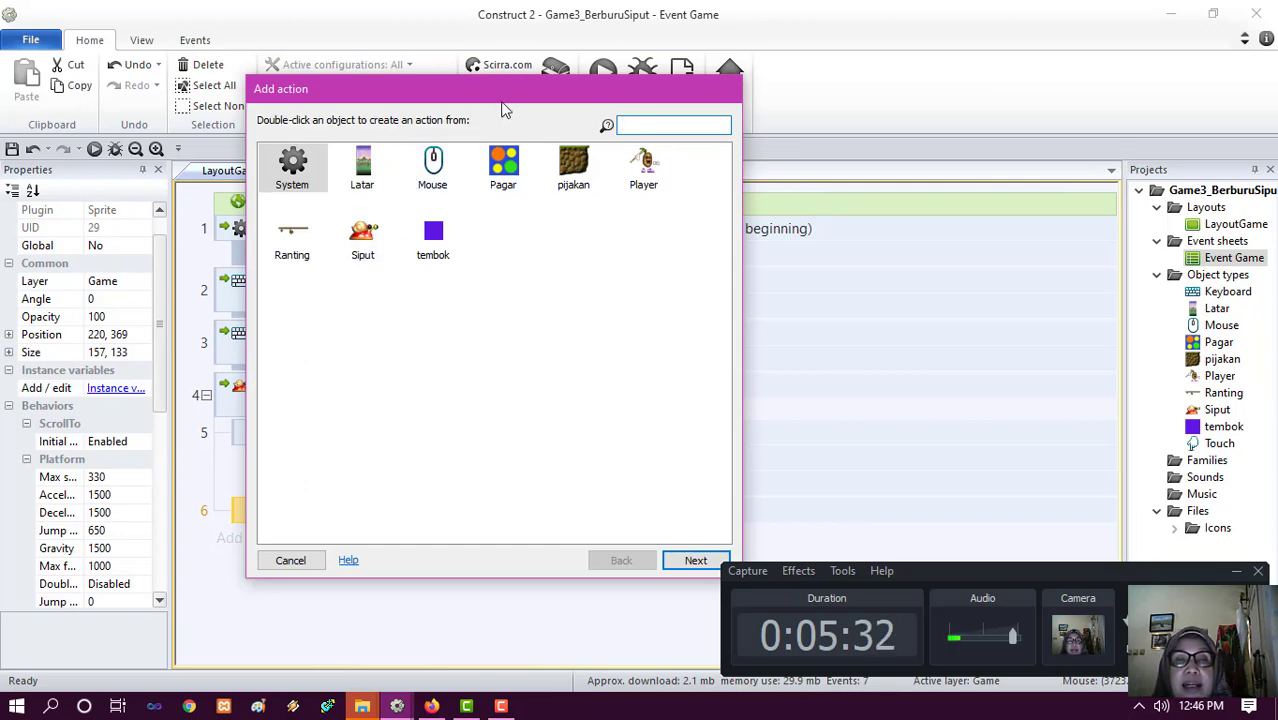
pyautogui.moveTo(484, 122); pyautogui.dragTo(868, 172)
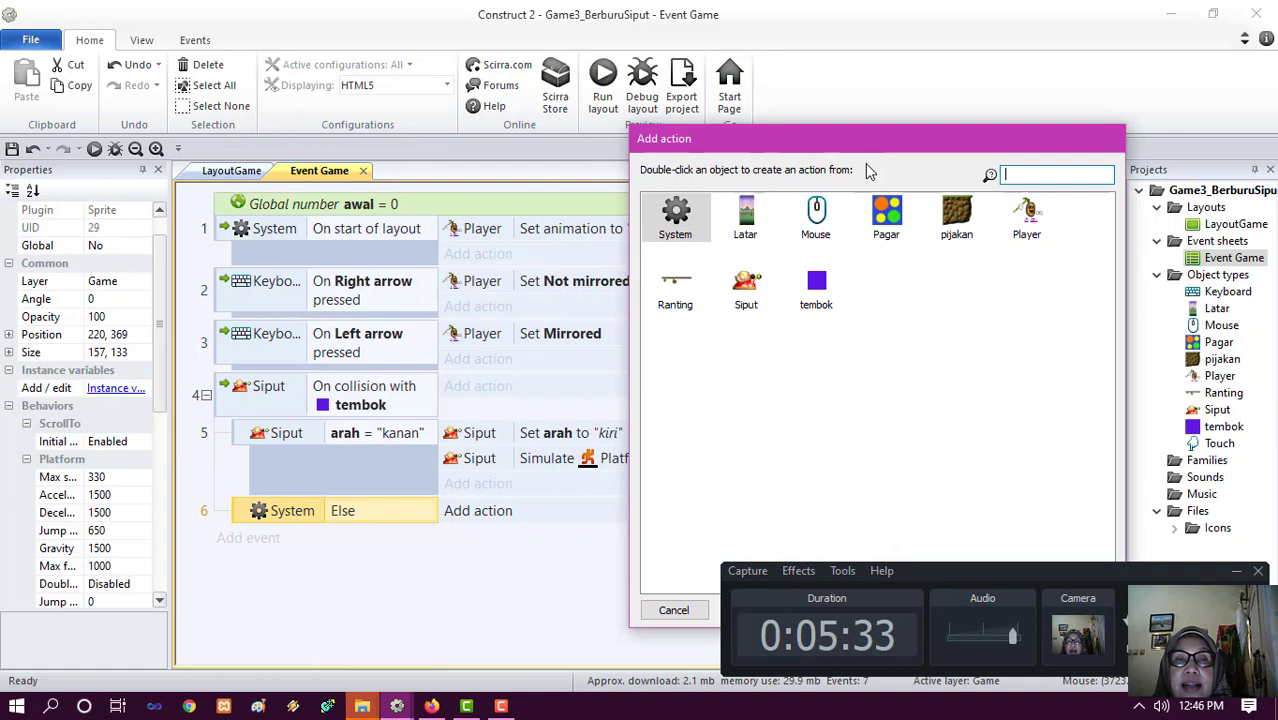
pyautogui.doubleClick(746, 288)
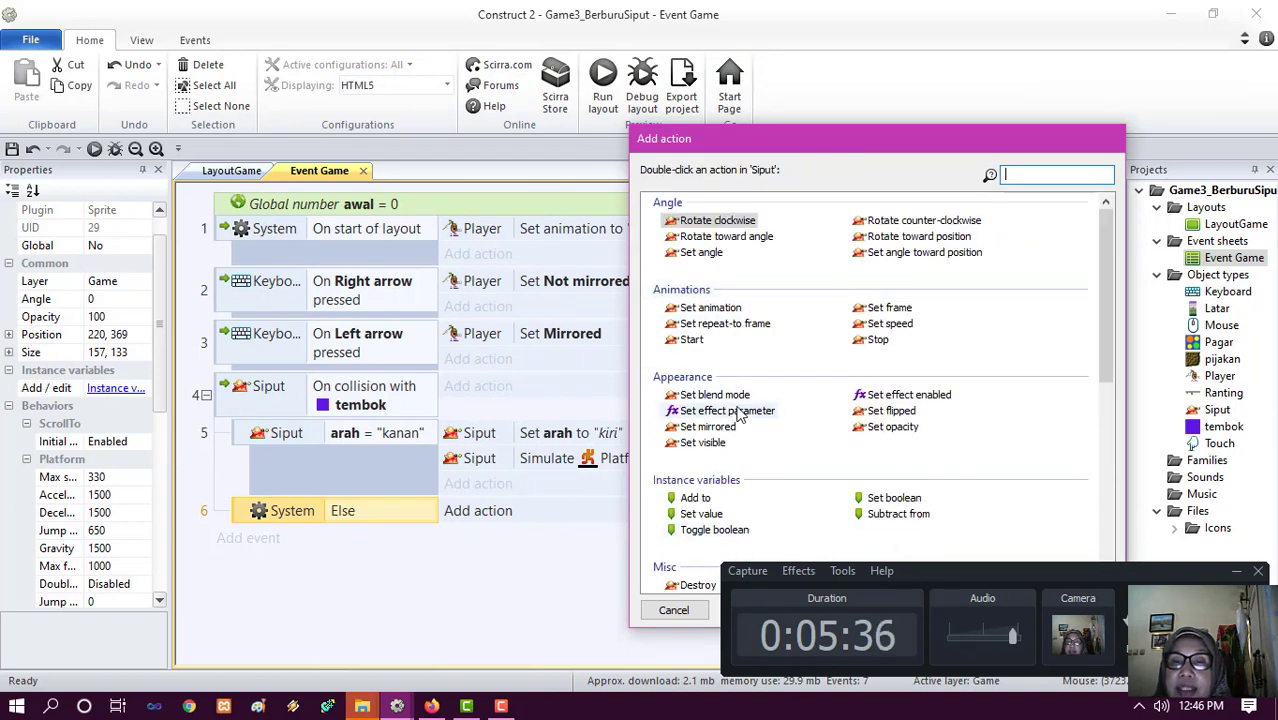
pyautogui.doubleClick(711, 515)
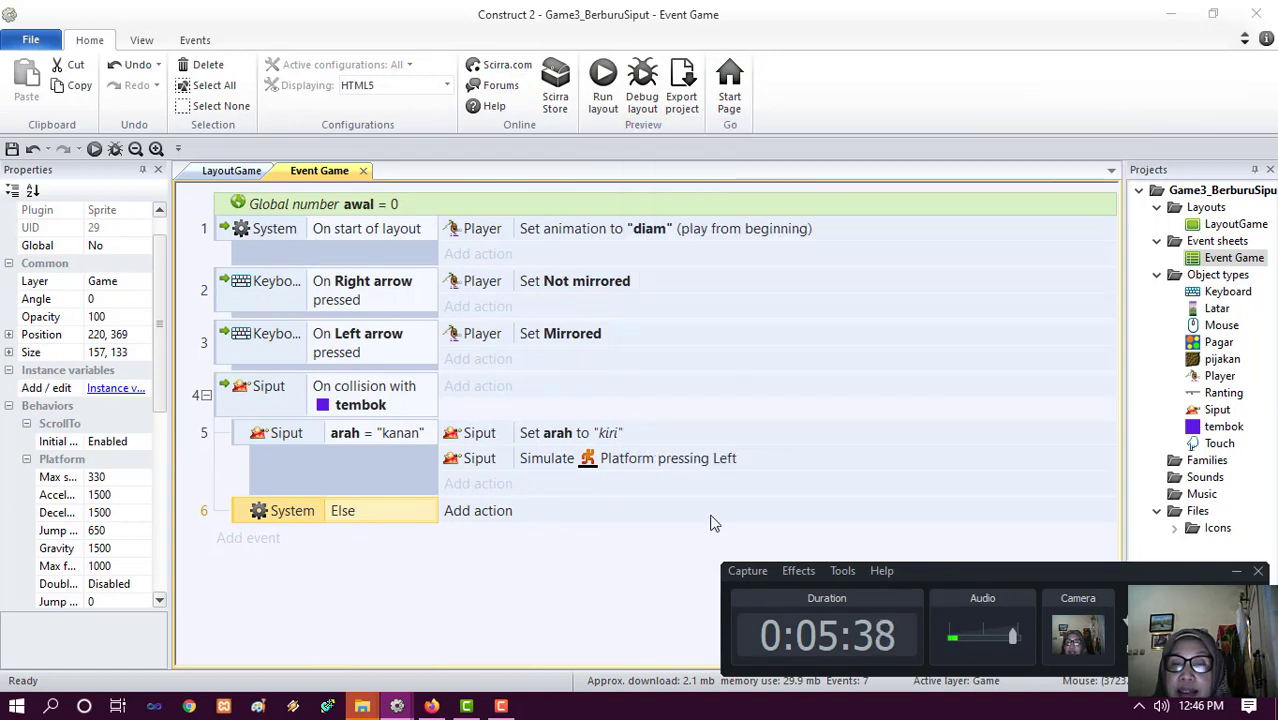
pyautogui.moveTo(463, 312); pyautogui.dragTo(249, 258)
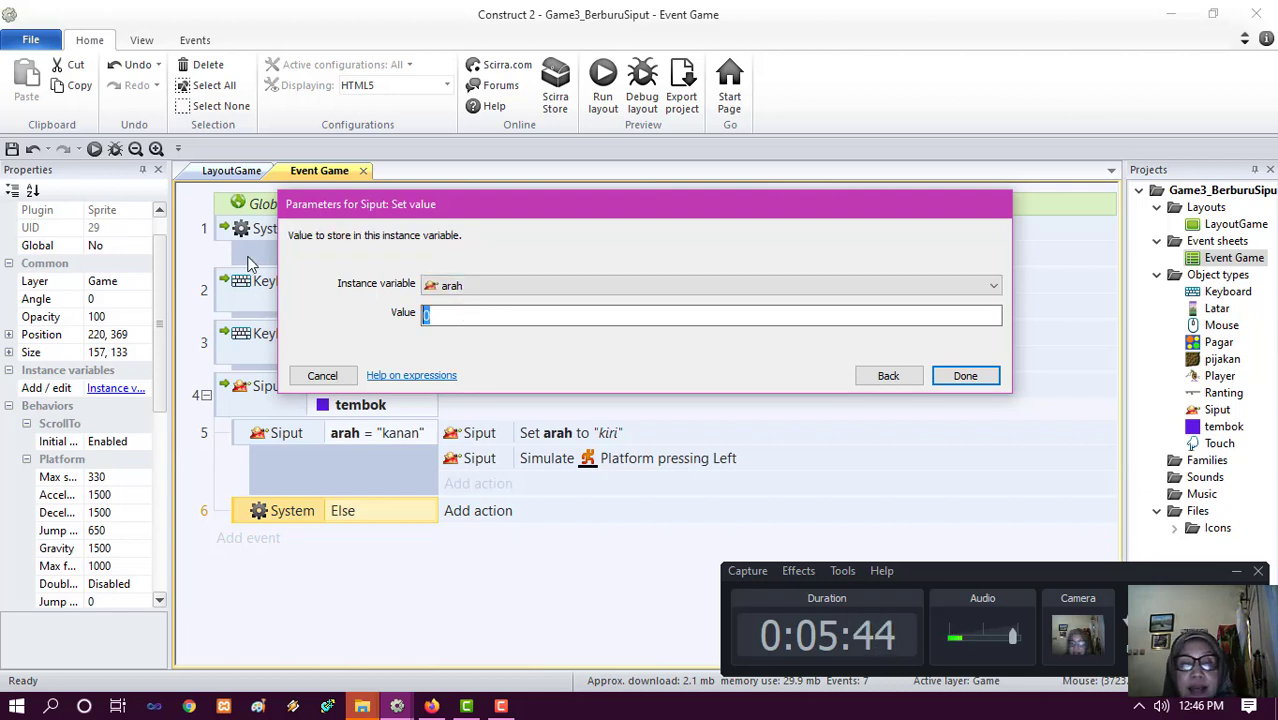
pyautogui.write('"kanan"')
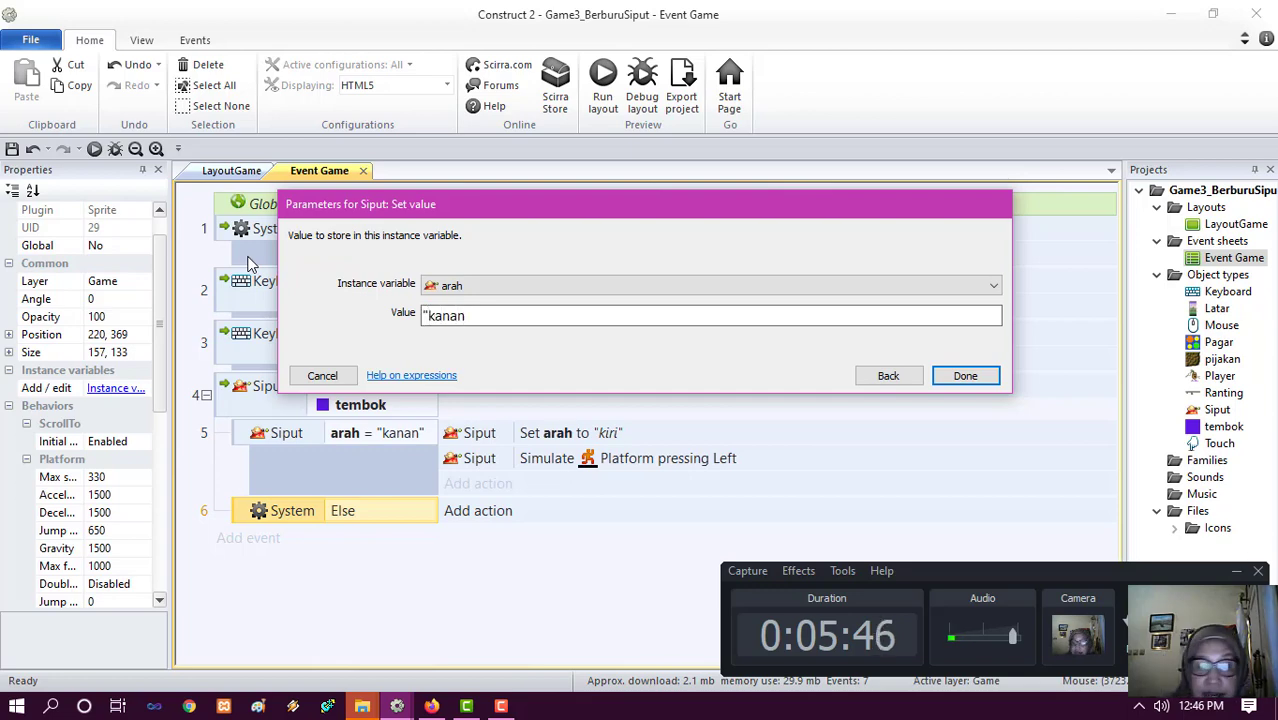
pyautogui.press('Return')
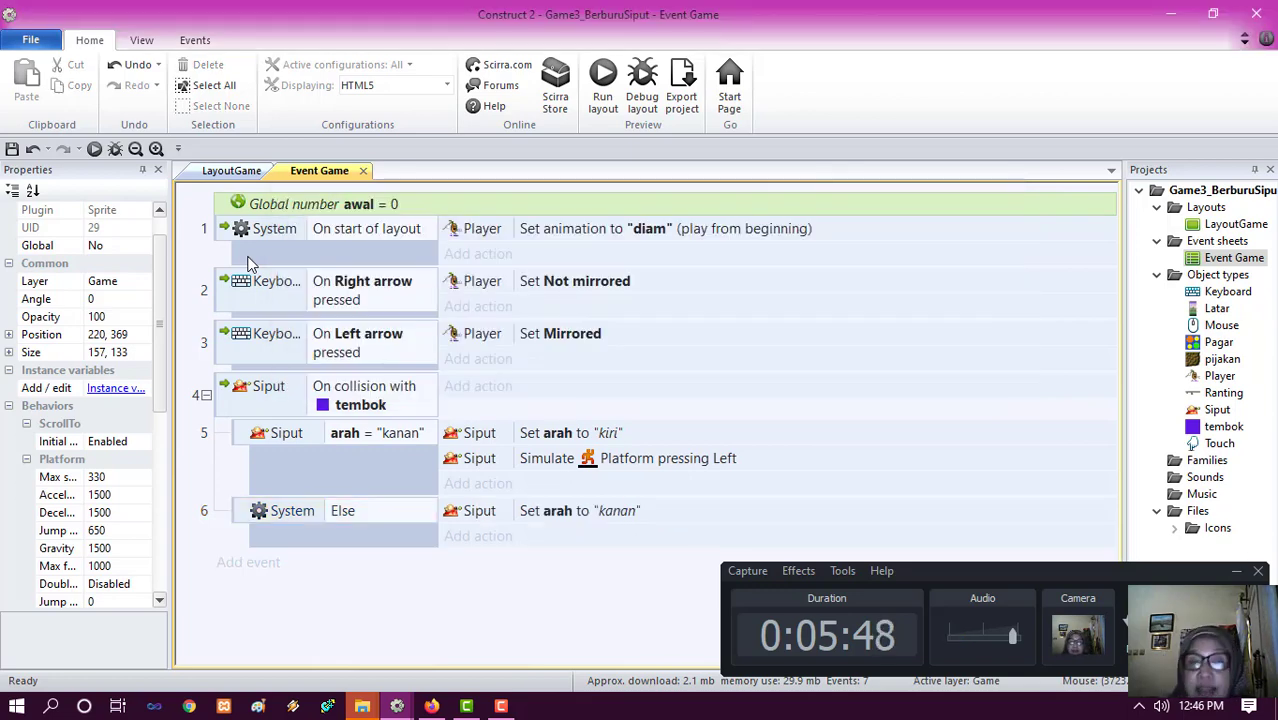
# - Add a Siput Platform Simulate control action with the control Right to the Else sub-event
pyautogui.click(481, 548)
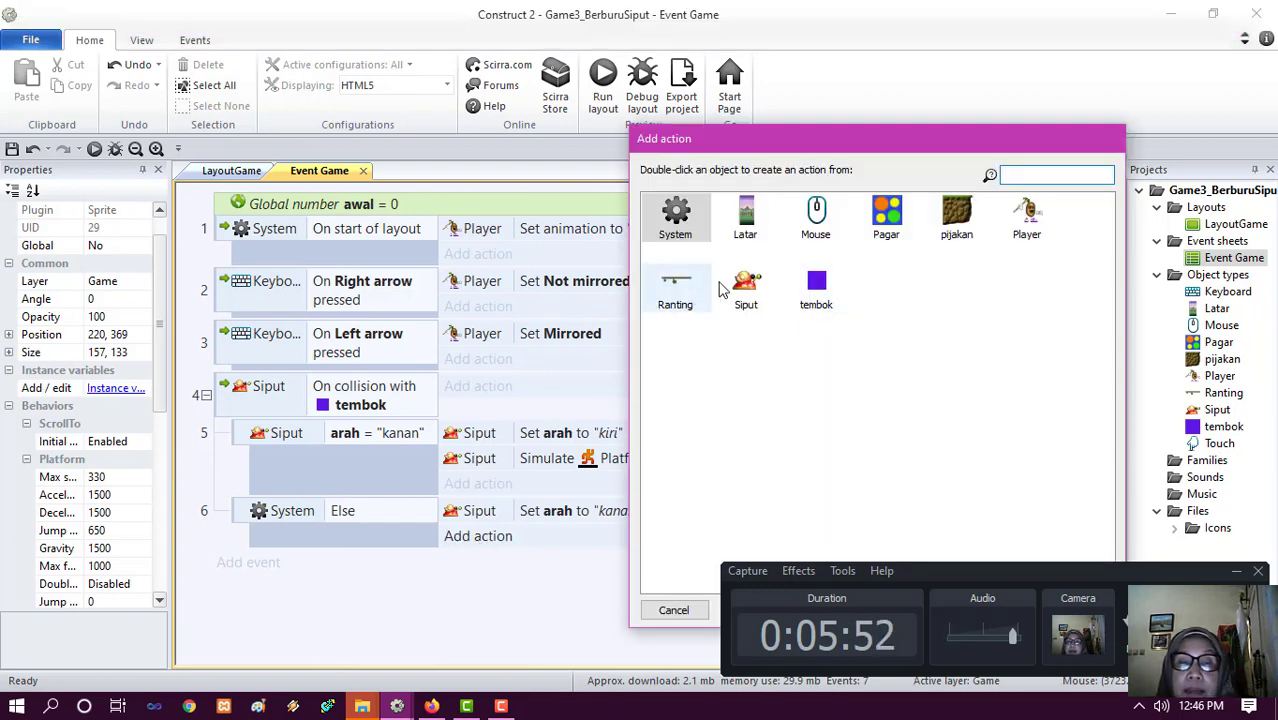
pyautogui.click(753, 293)
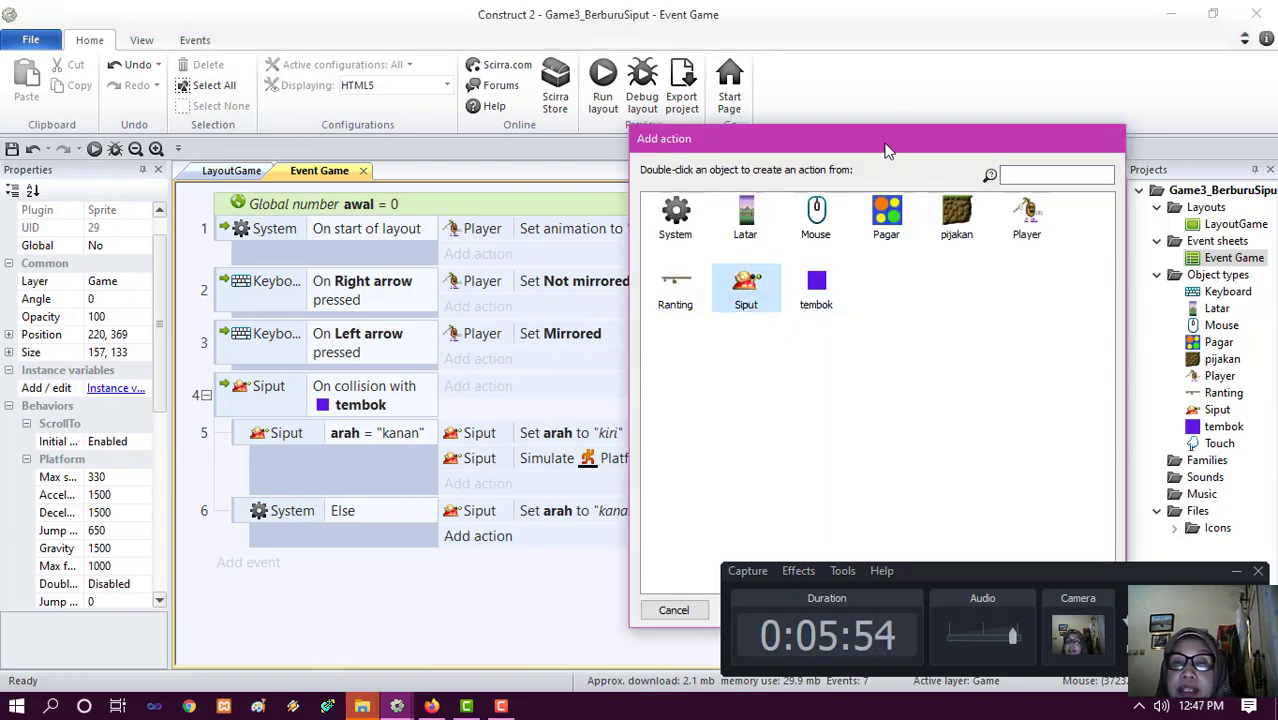
pyautogui.moveTo(885, 150); pyautogui.dragTo(342, 130)
pyautogui.click(556, 591)
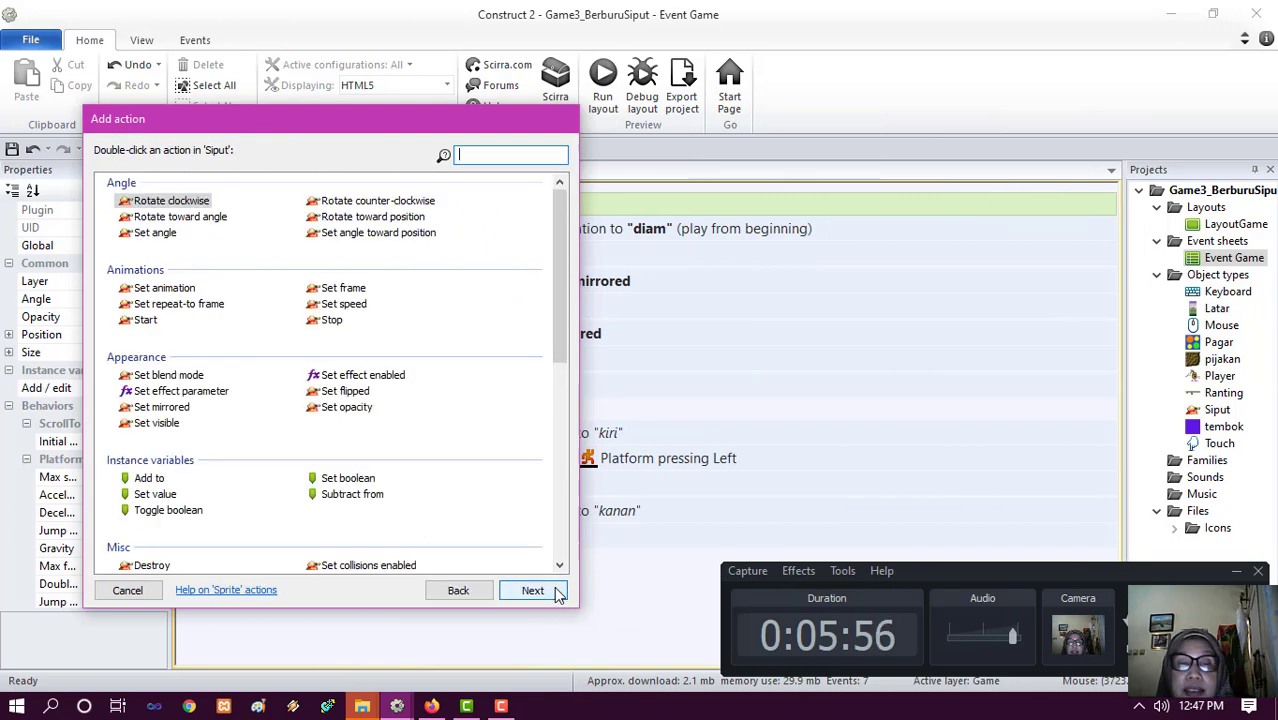
pyautogui.scroll(-3, 255, 527)
pyautogui.scroll(-3, 255, 527)
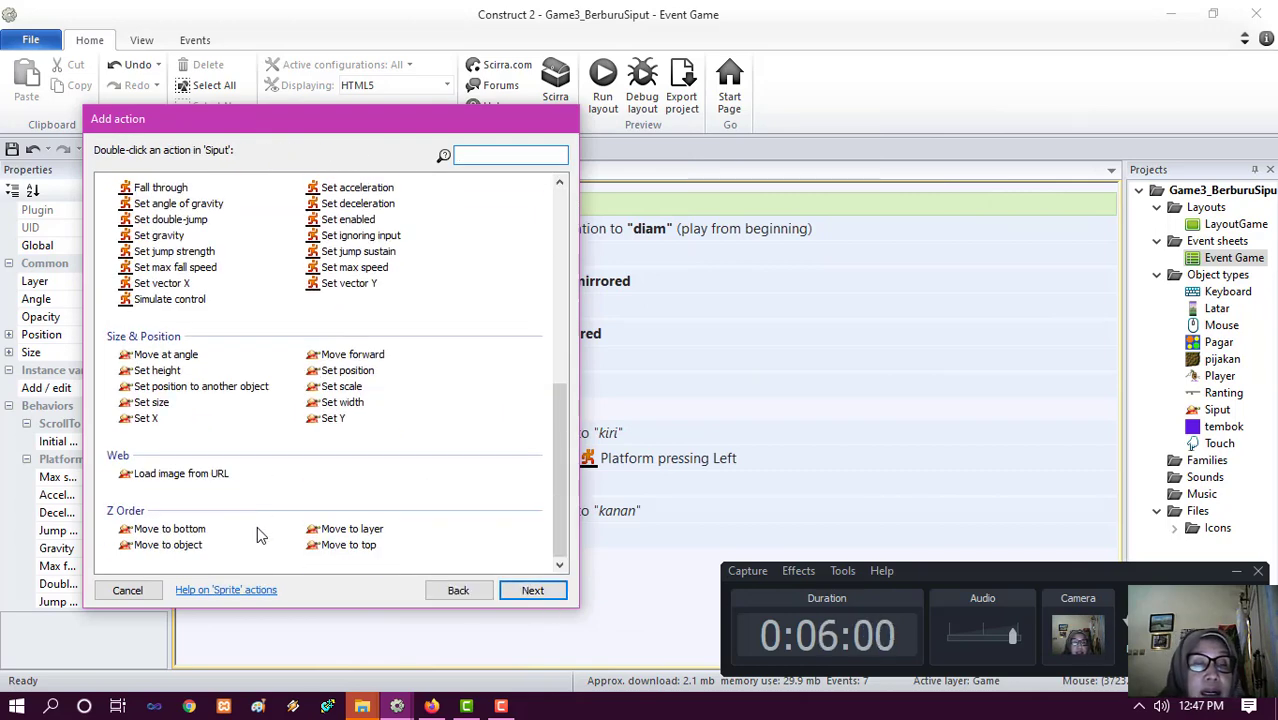
pyautogui.click(185, 300)
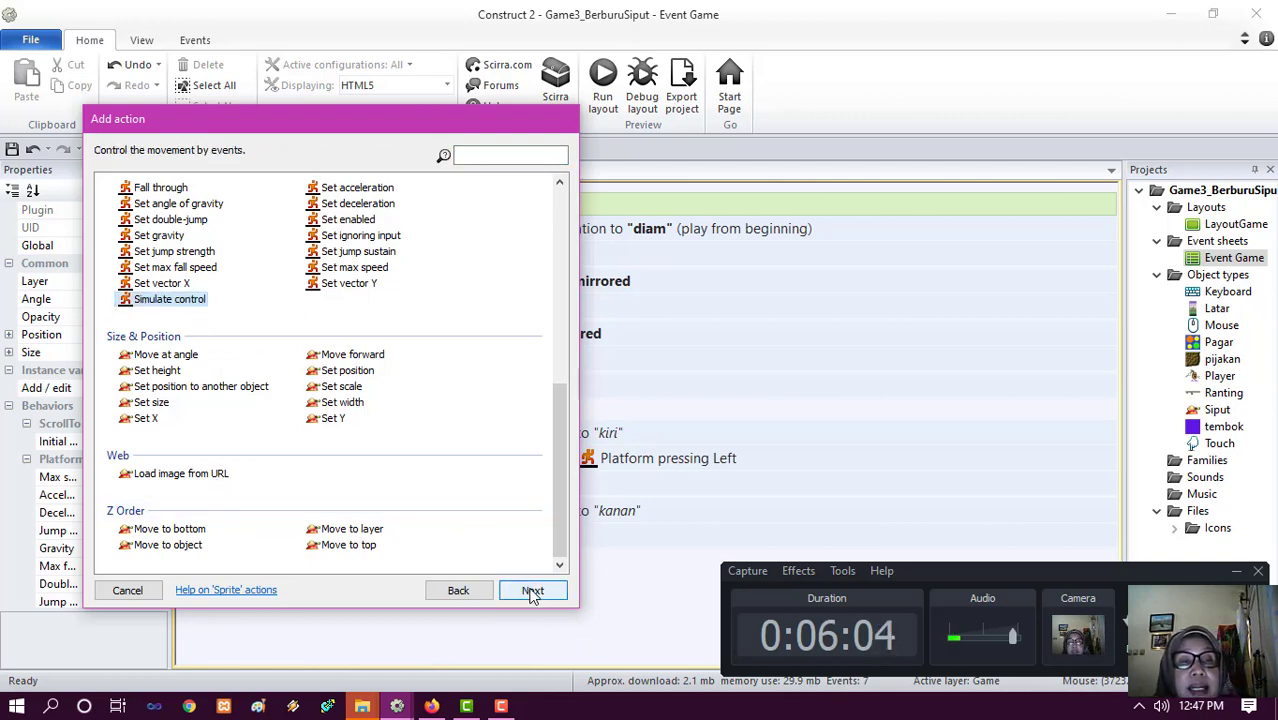
pyautogui.click(533, 590)
pyautogui.click(530, 287)
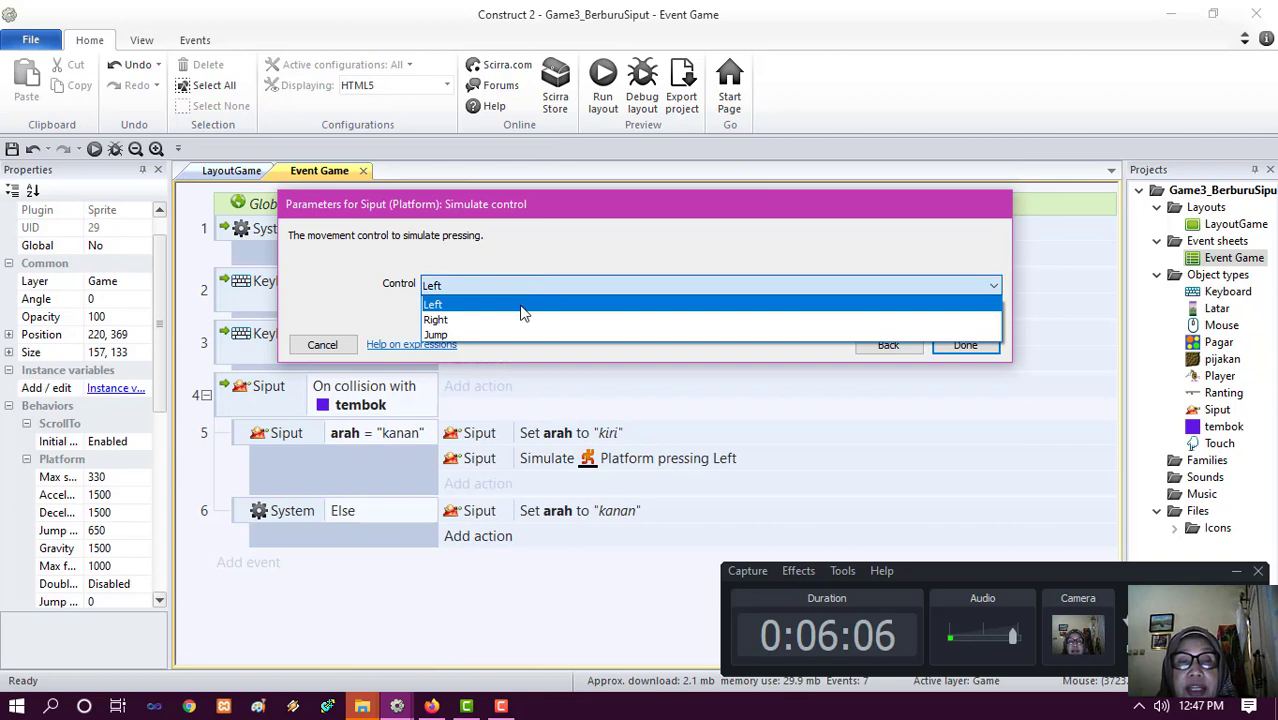
pyautogui.click(516, 318)
pyautogui.click(966, 345)
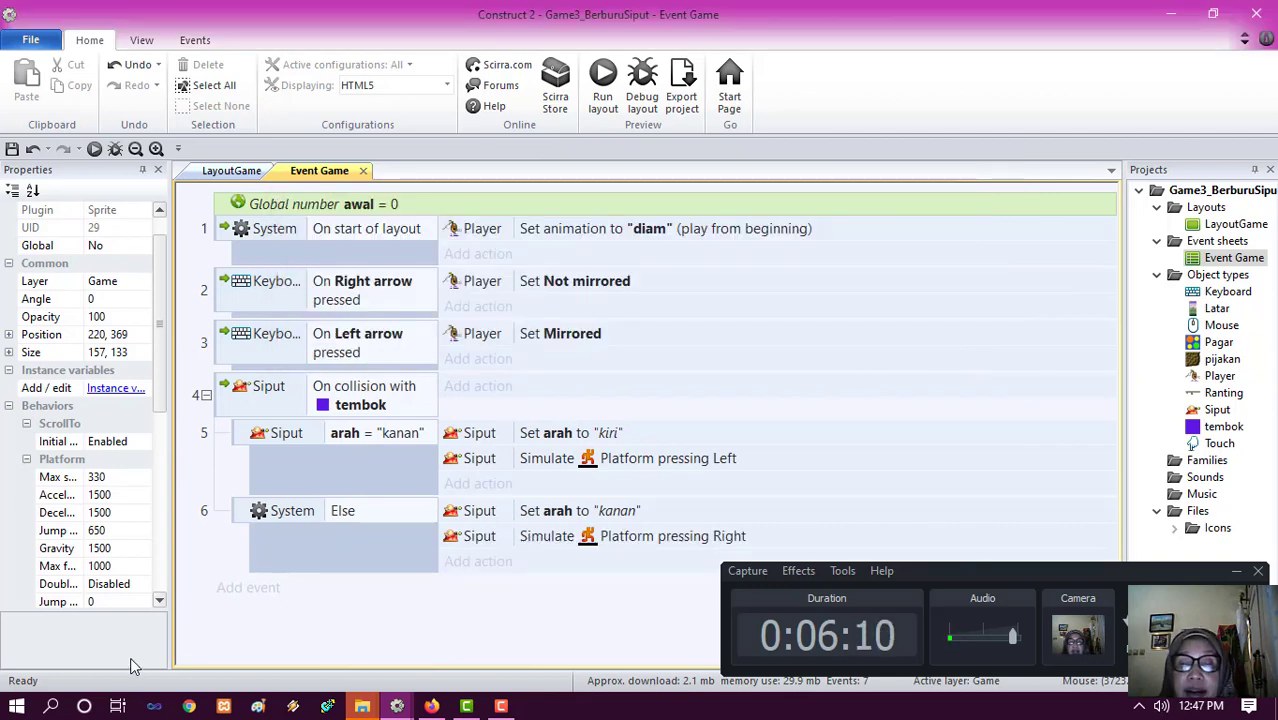
# - Add a new top-level event with a Siput Compare instance variable condition, arah equal to "kanan"
pyautogui.click(240, 590)
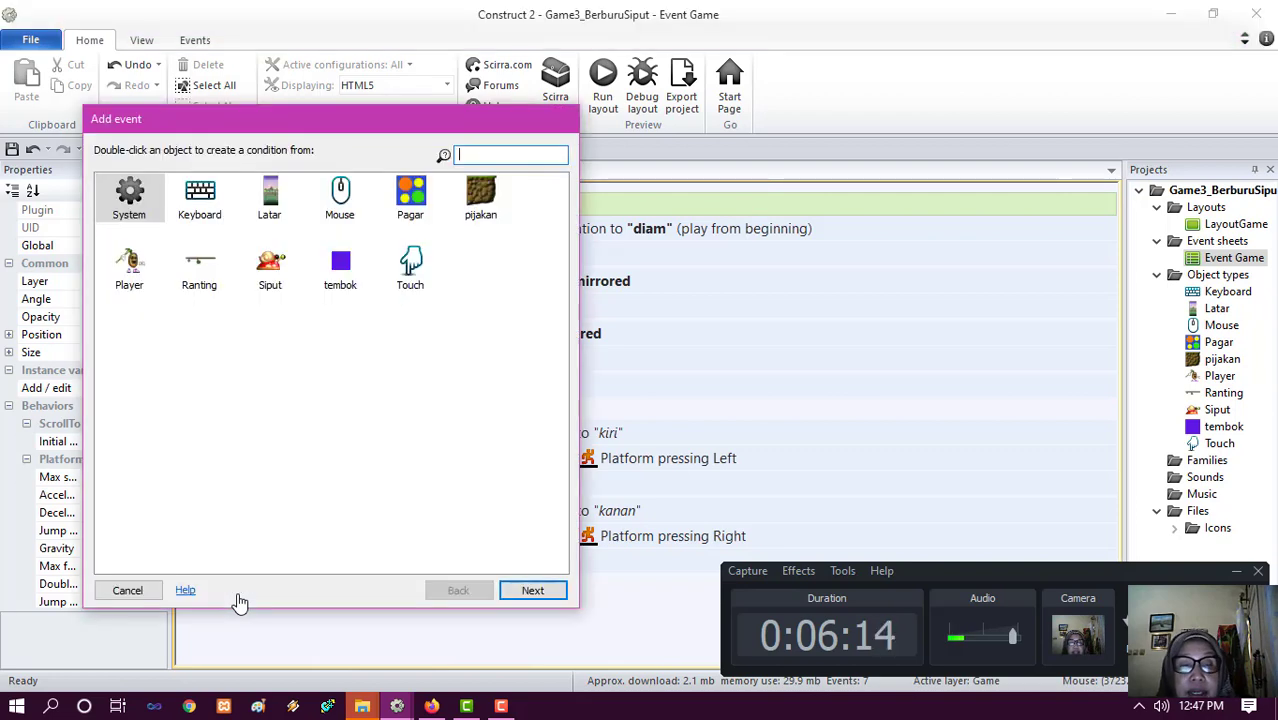
pyautogui.click(270, 268)
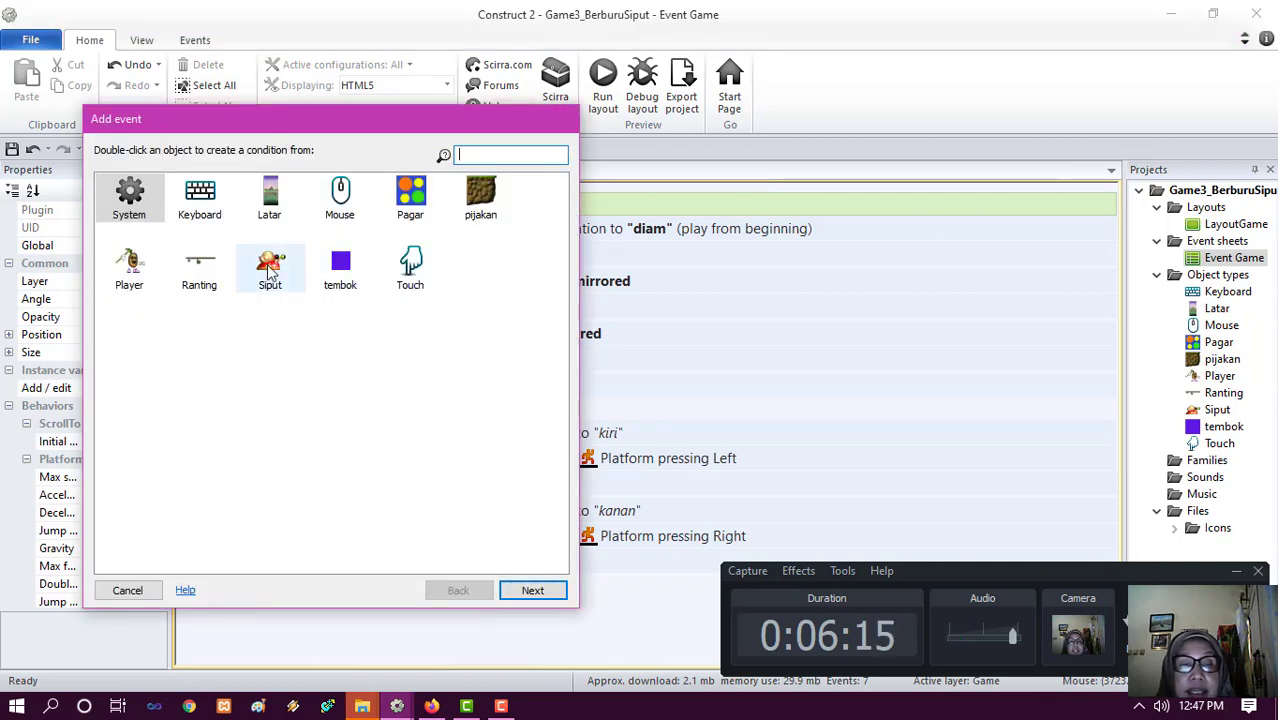
pyautogui.click(555, 591)
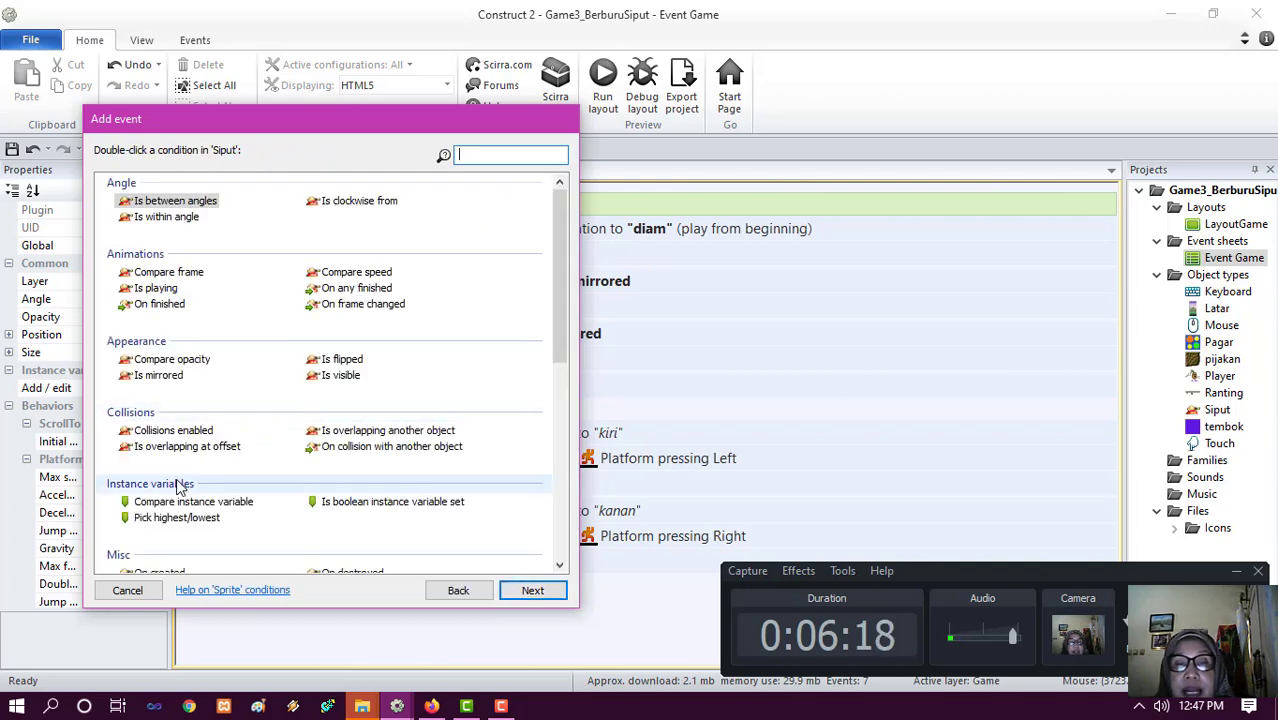
pyautogui.click(172, 501)
pyautogui.doubleClick(166, 501)
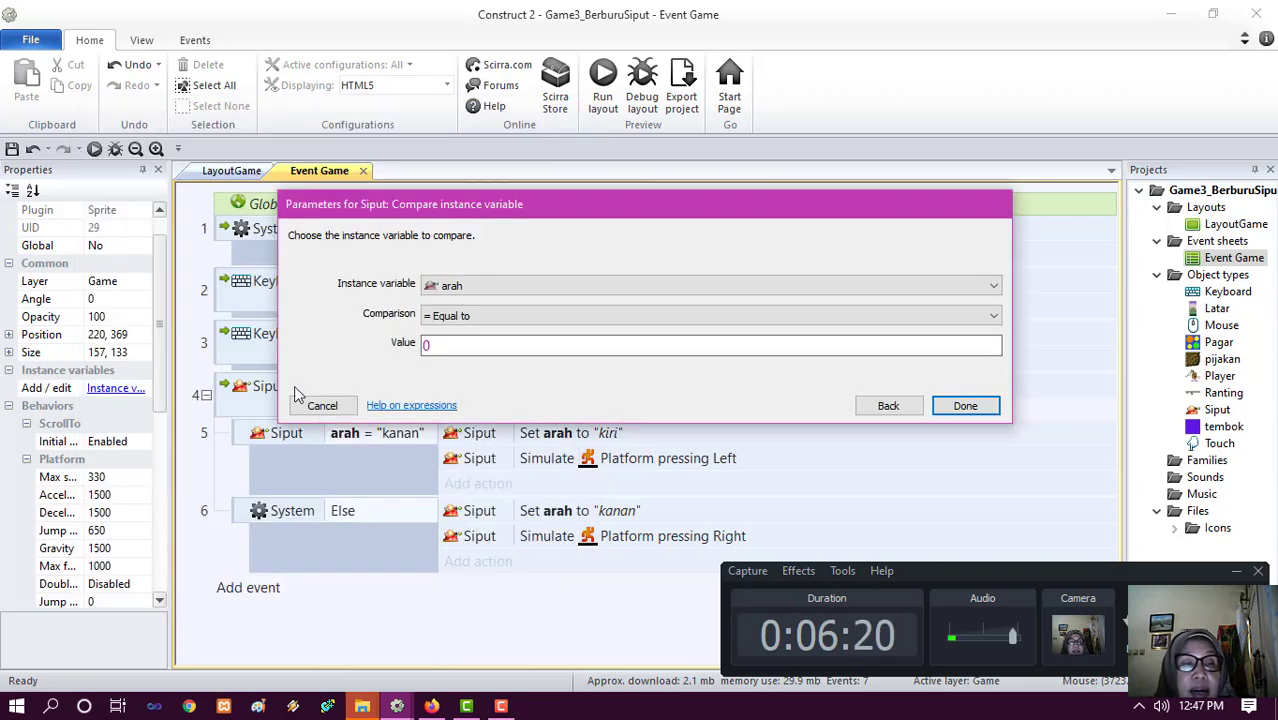
pyautogui.click(480, 346)
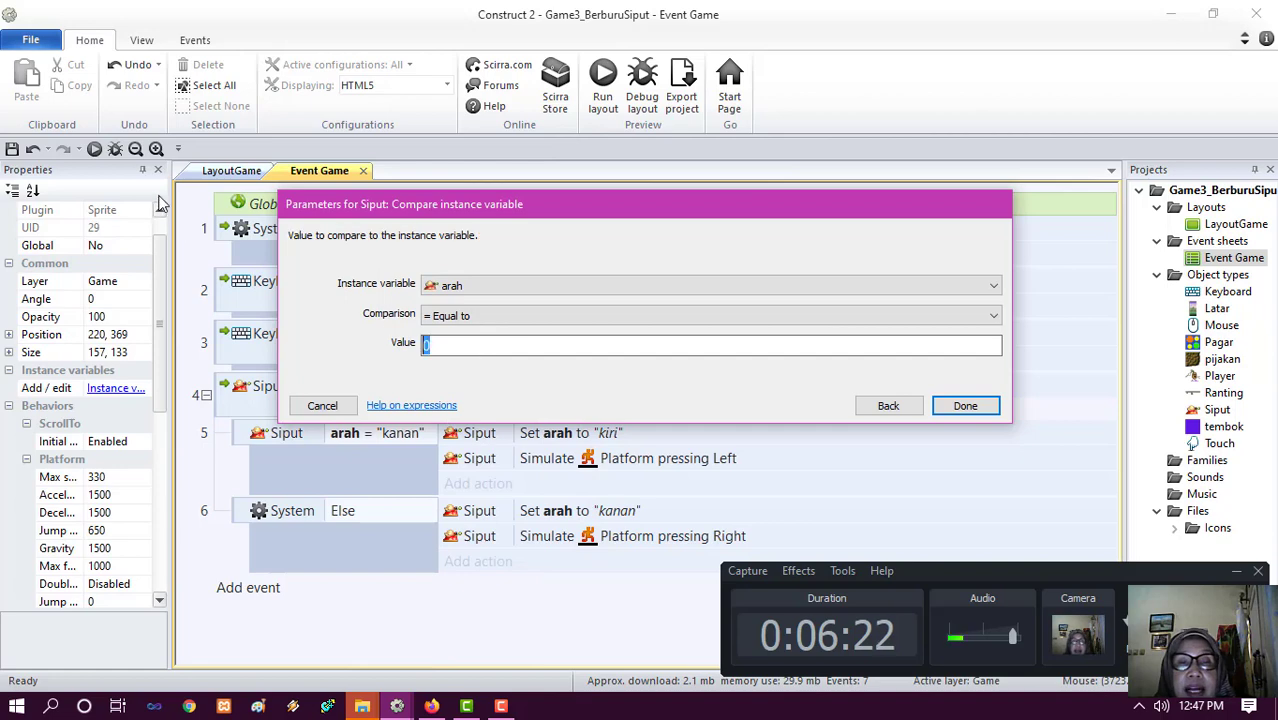
pyautogui.write('"')
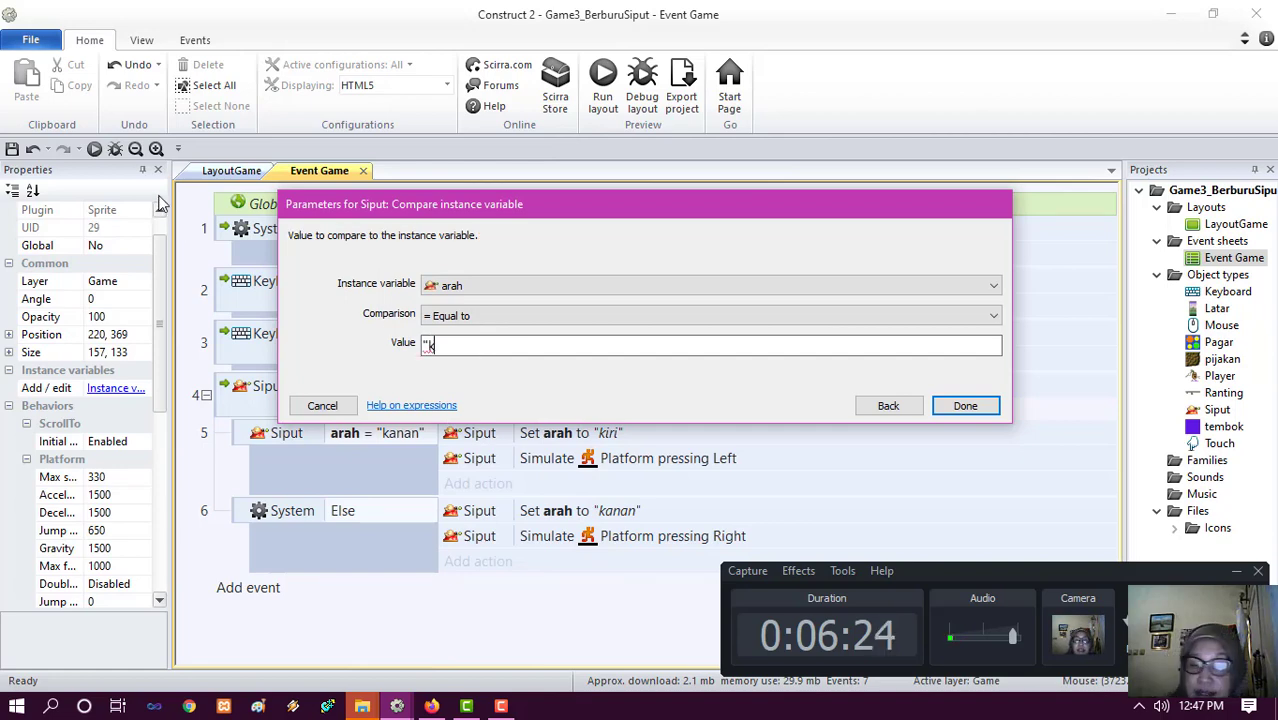
pyautogui.write('kan')
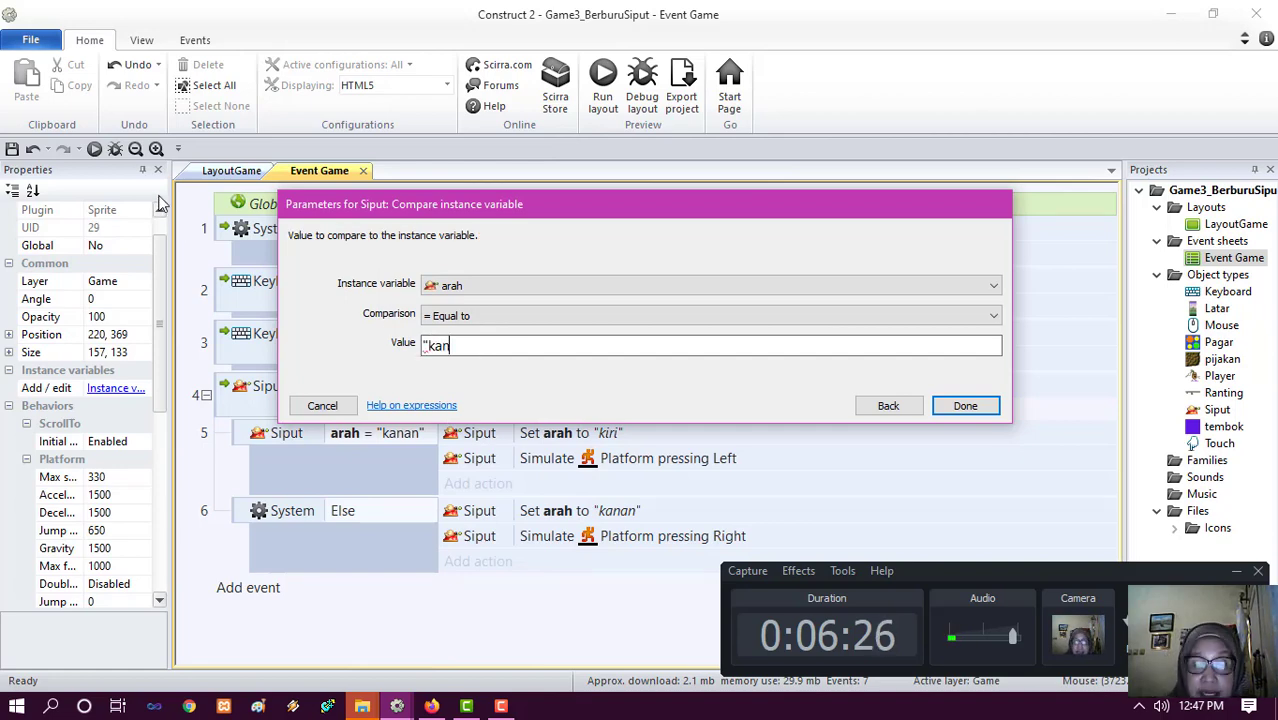
pyautogui.write('an')
pyautogui.write('"')
pyautogui.press('Return')
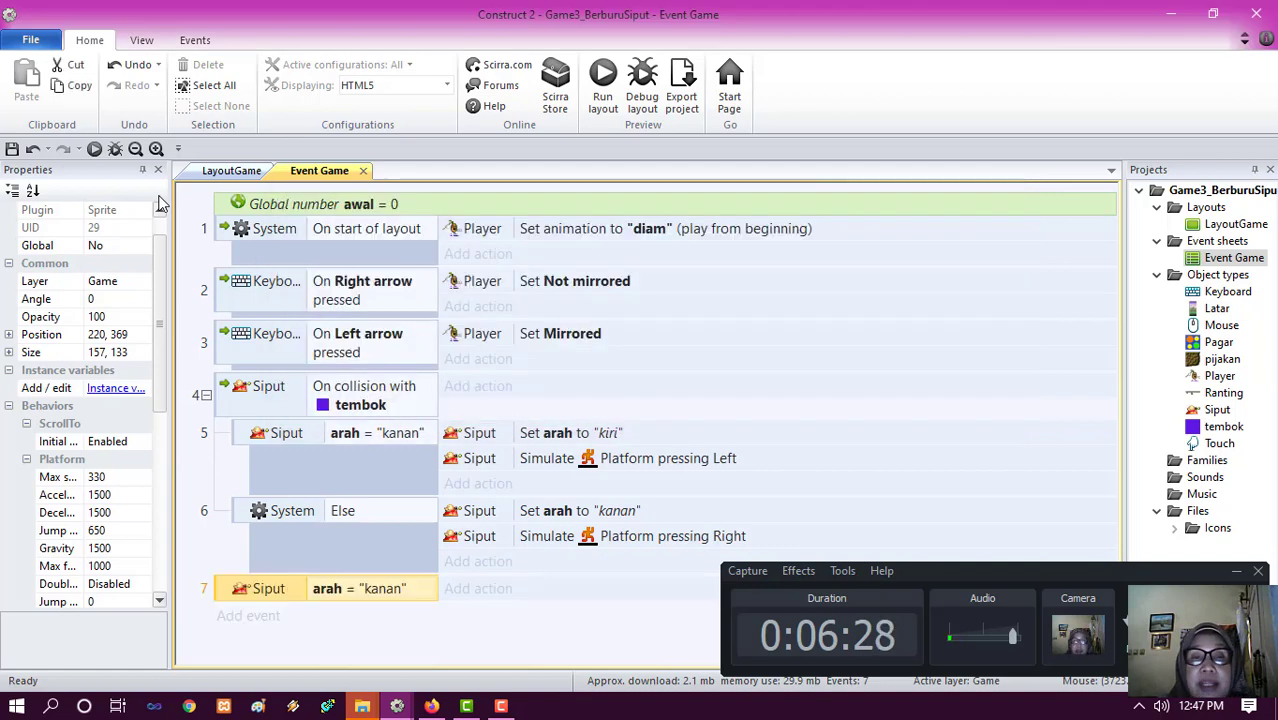
# - Add a Siput Set mirrored action with the state Not mirrored to the new top-level arah = "kanan" event
pyautogui.click(472, 597)
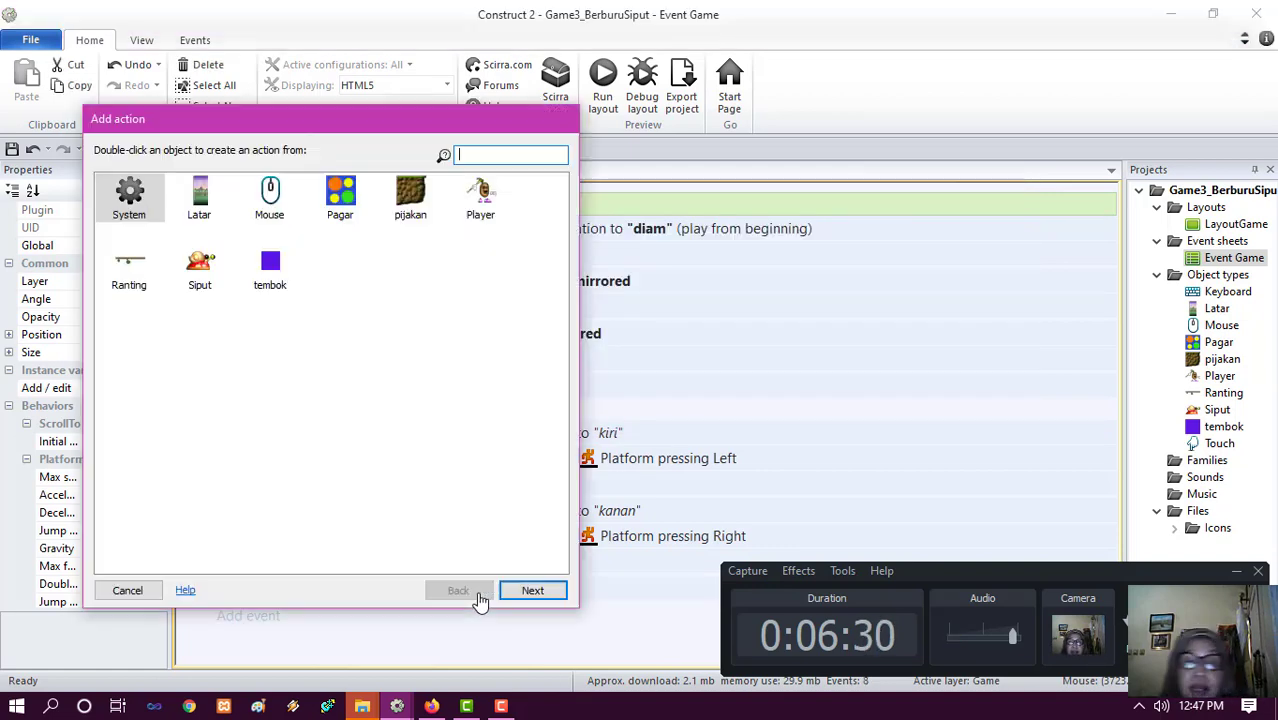
pyautogui.click(200, 270)
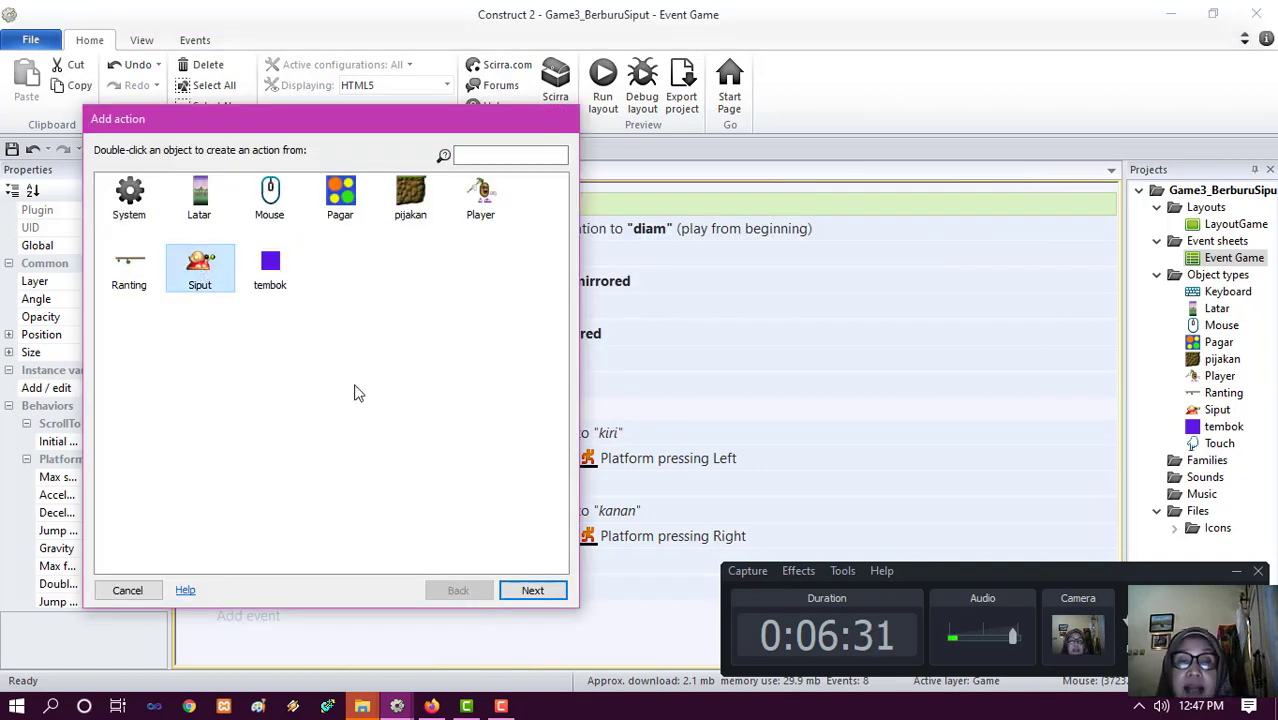
pyautogui.click(532, 590)
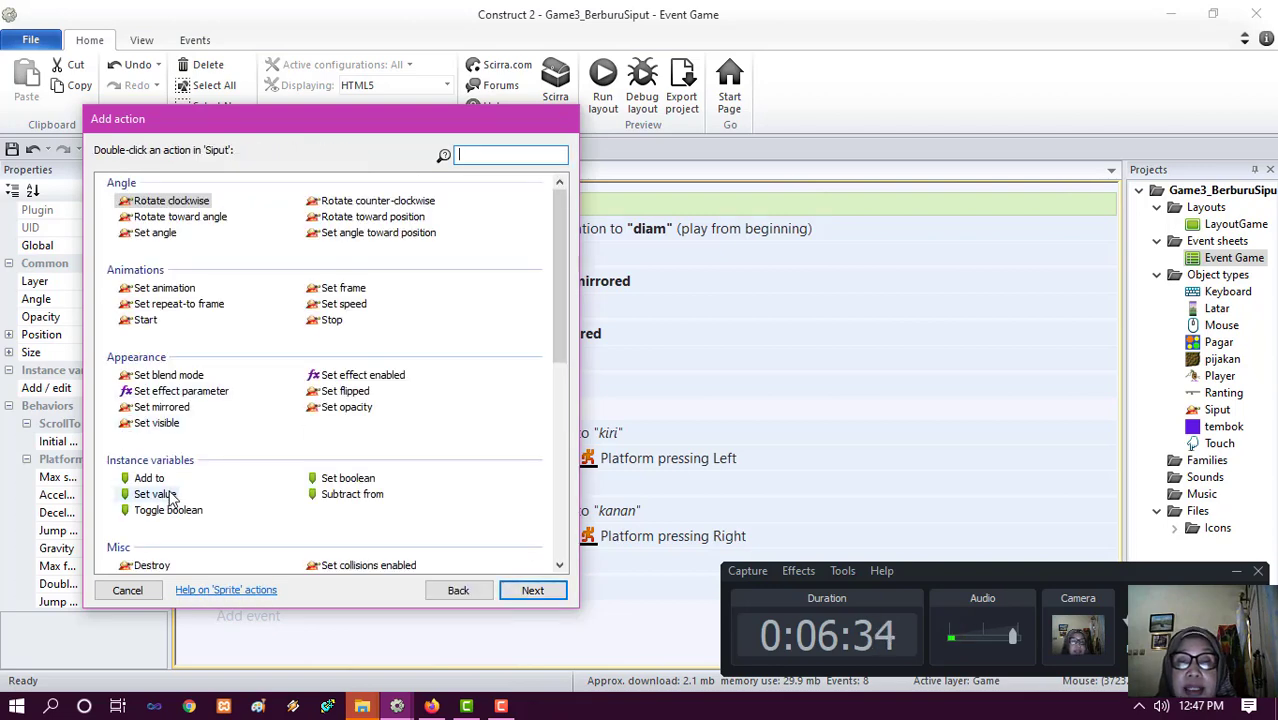
pyautogui.click(165, 407)
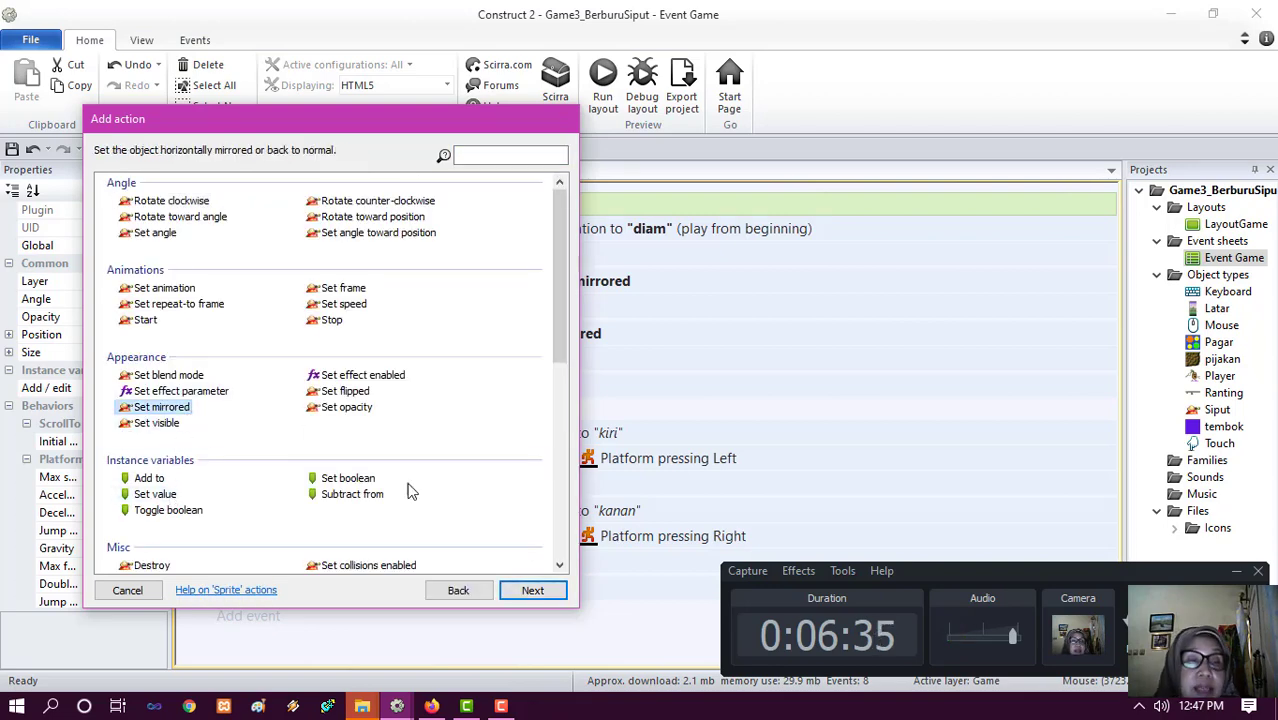
pyautogui.click(532, 590)
pyautogui.click(602, 286)
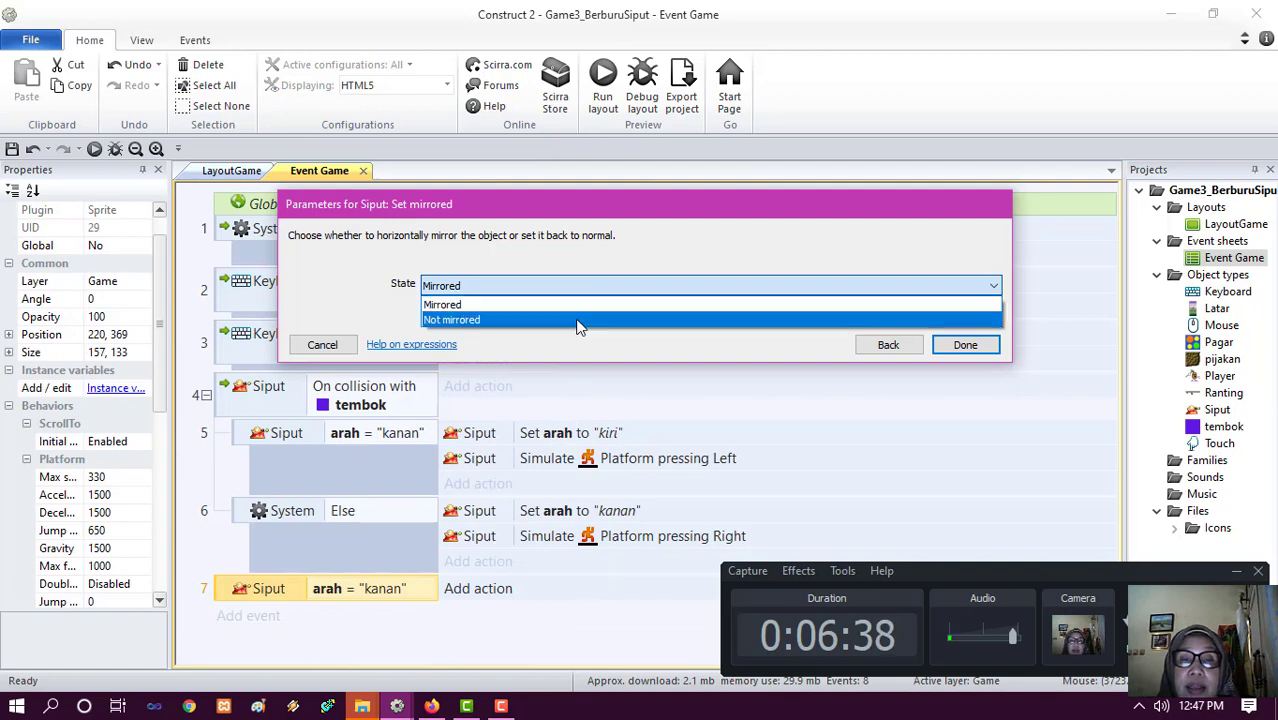
pyautogui.click(595, 319)
pyautogui.click(965, 344)
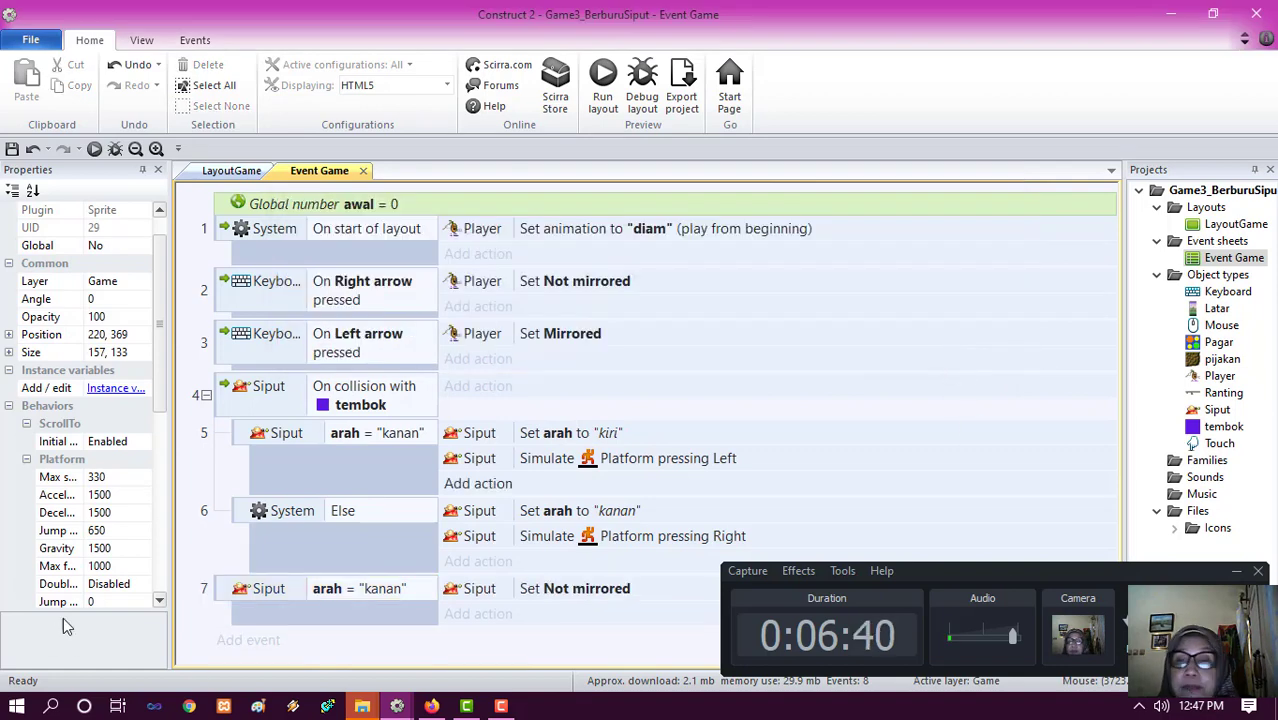
# - Add another top-level event with a Siput Compare instance variable condition, arah equal to "kiri"
pyautogui.click(252, 642)
pyautogui.click(280, 266)
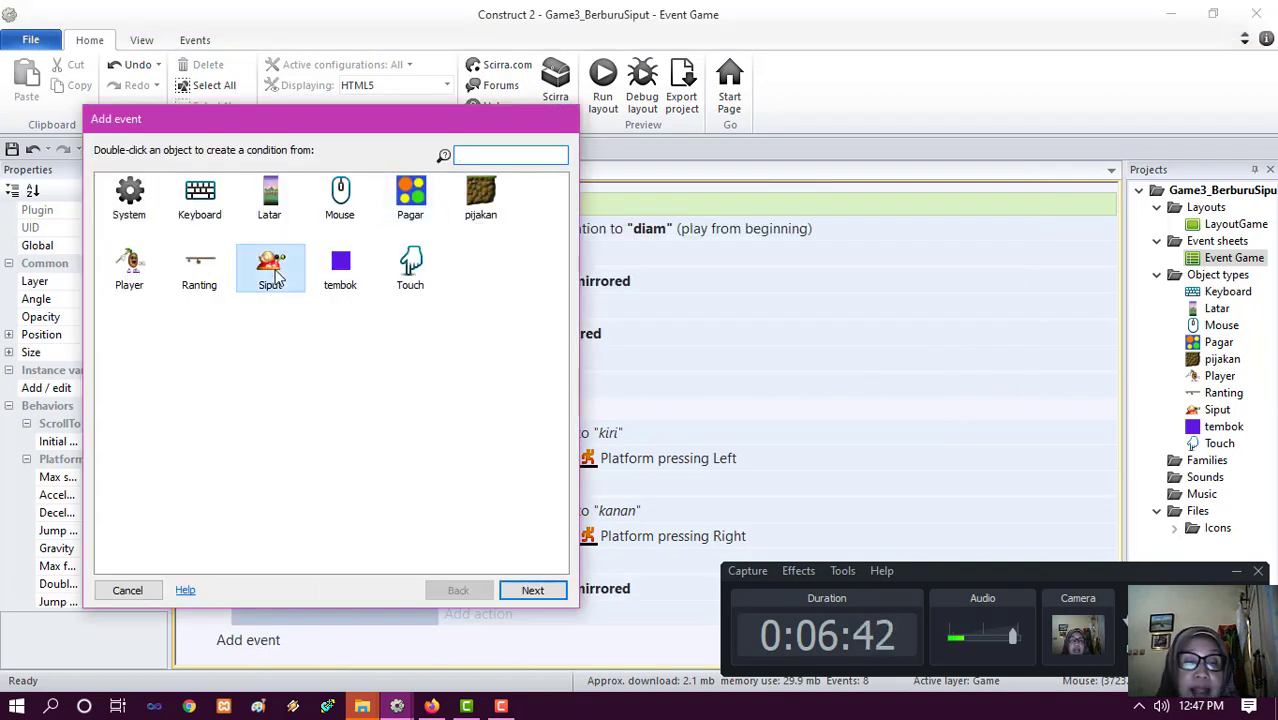
pyautogui.click(534, 591)
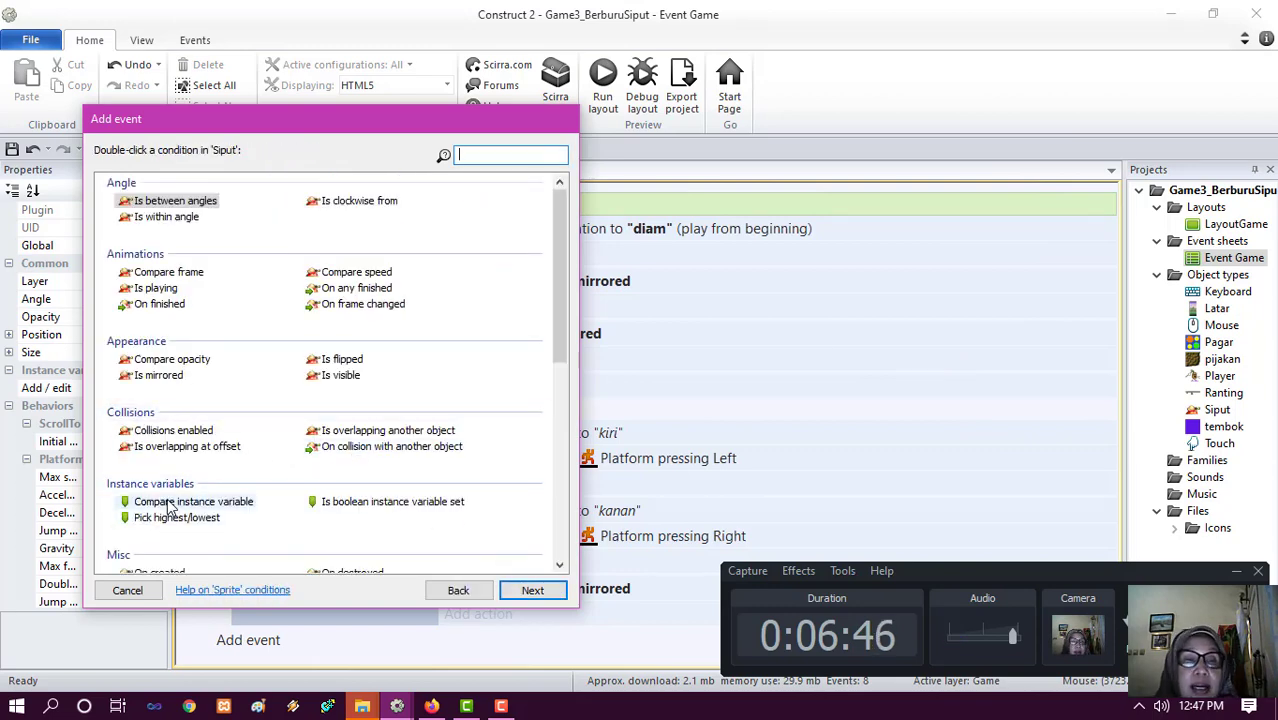
pyautogui.doubleClick(168, 503)
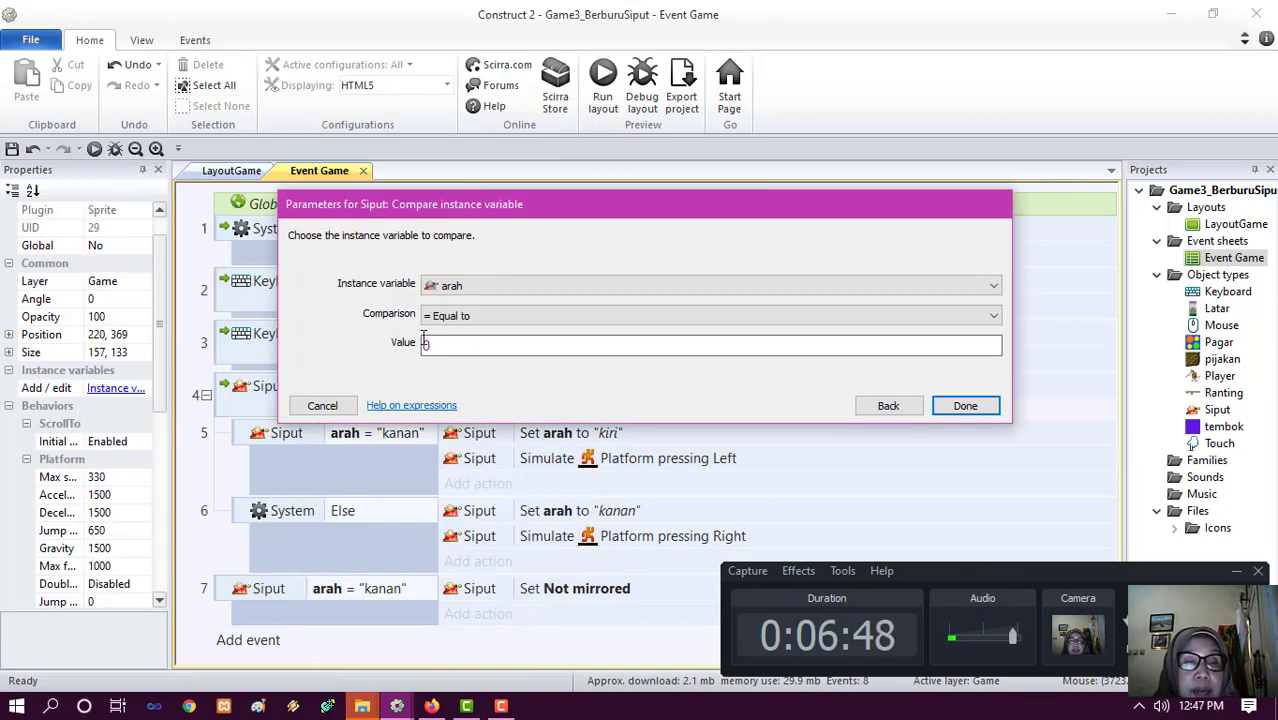
pyautogui.write('"kiri')
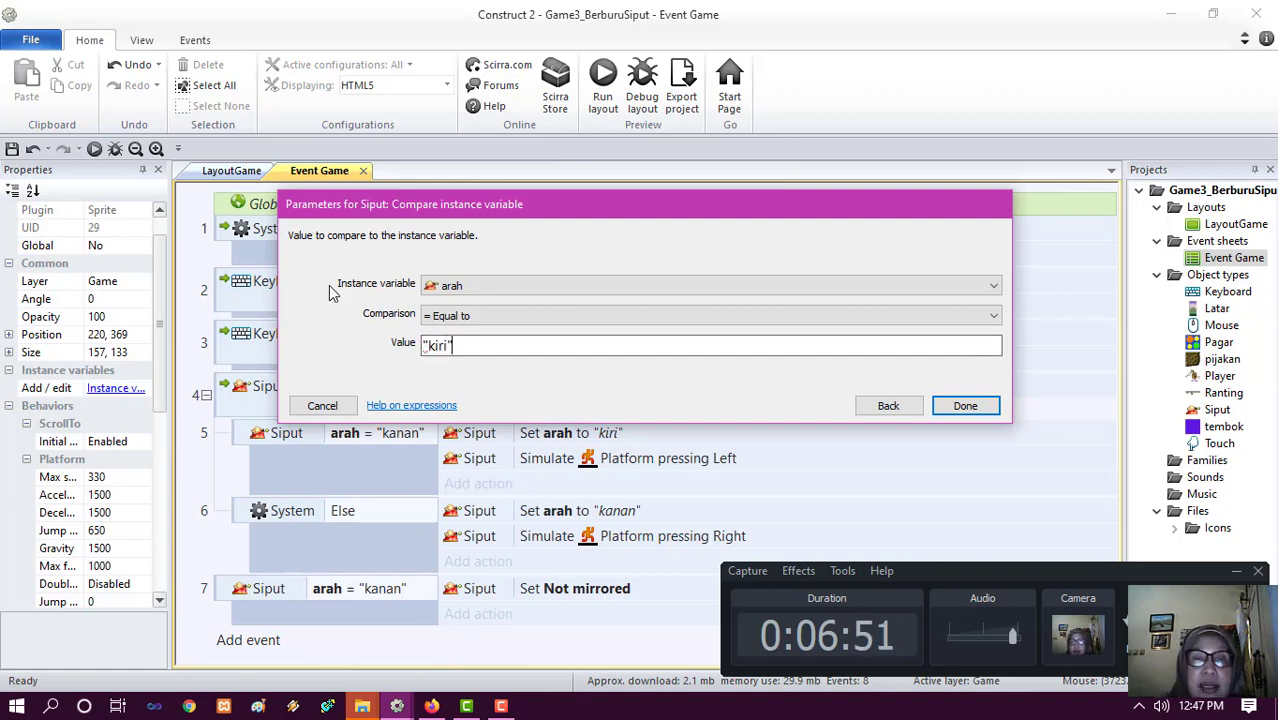
pyautogui.press('Return')
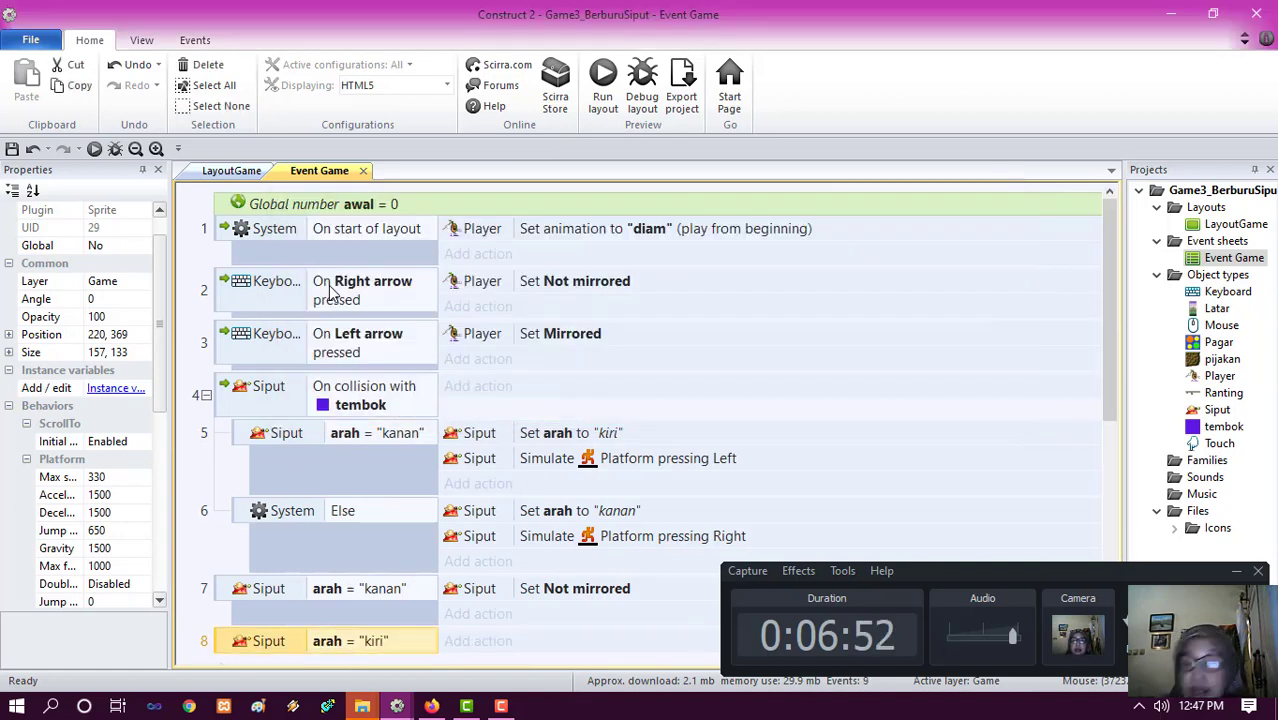
# - Add a Siput Set mirrored action with the state Mirrored to the arah = "kiri" event and save the project
pyautogui.click(485, 645)
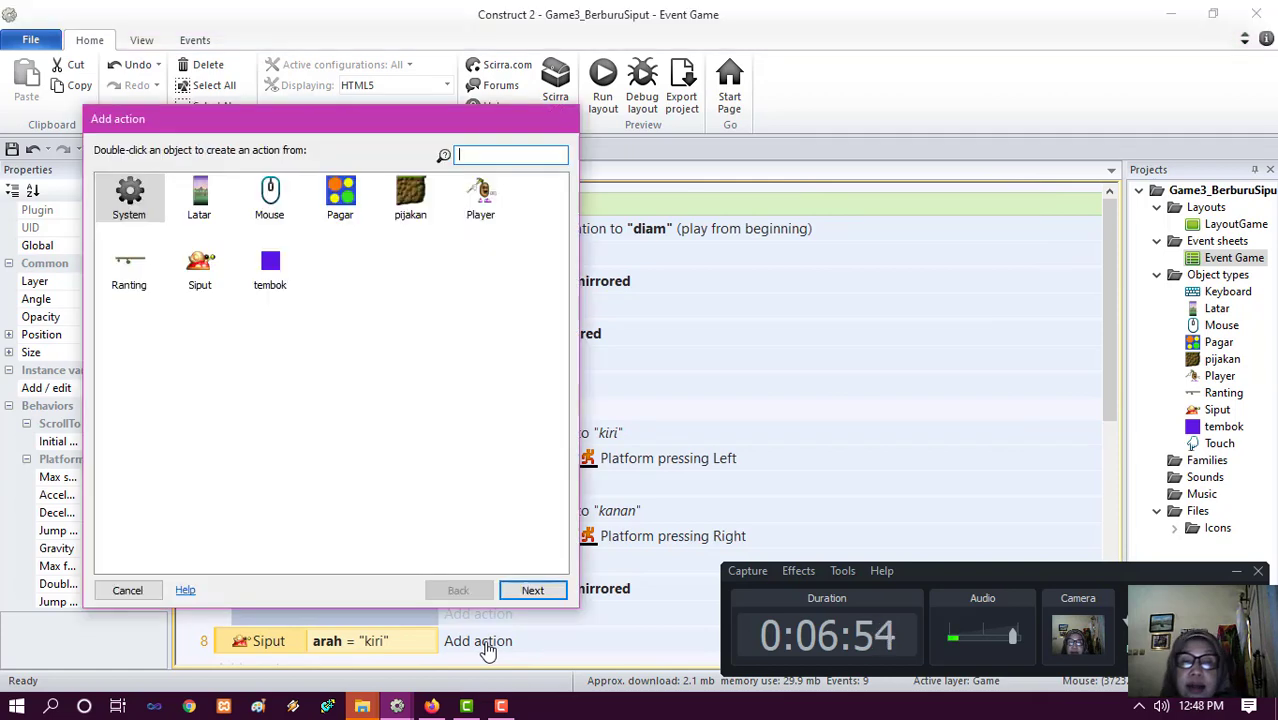
pyautogui.click(199, 278)
pyautogui.click(532, 590)
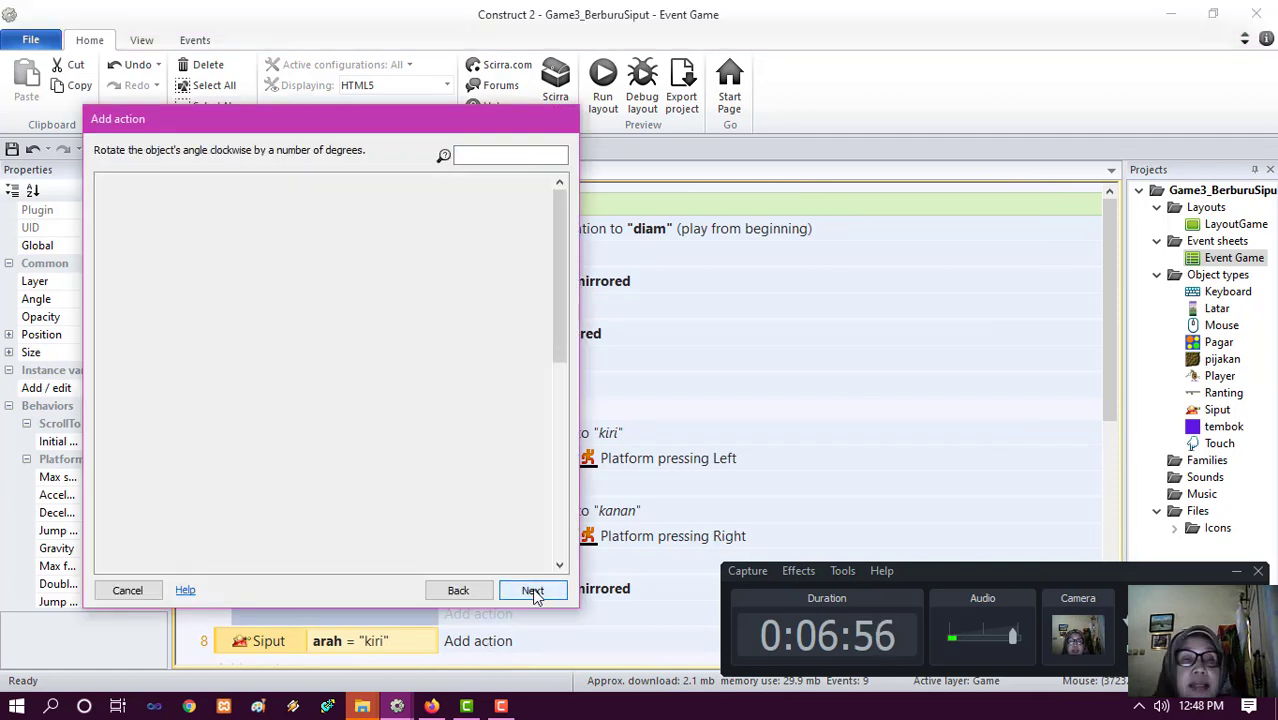
pyautogui.click(160, 407)
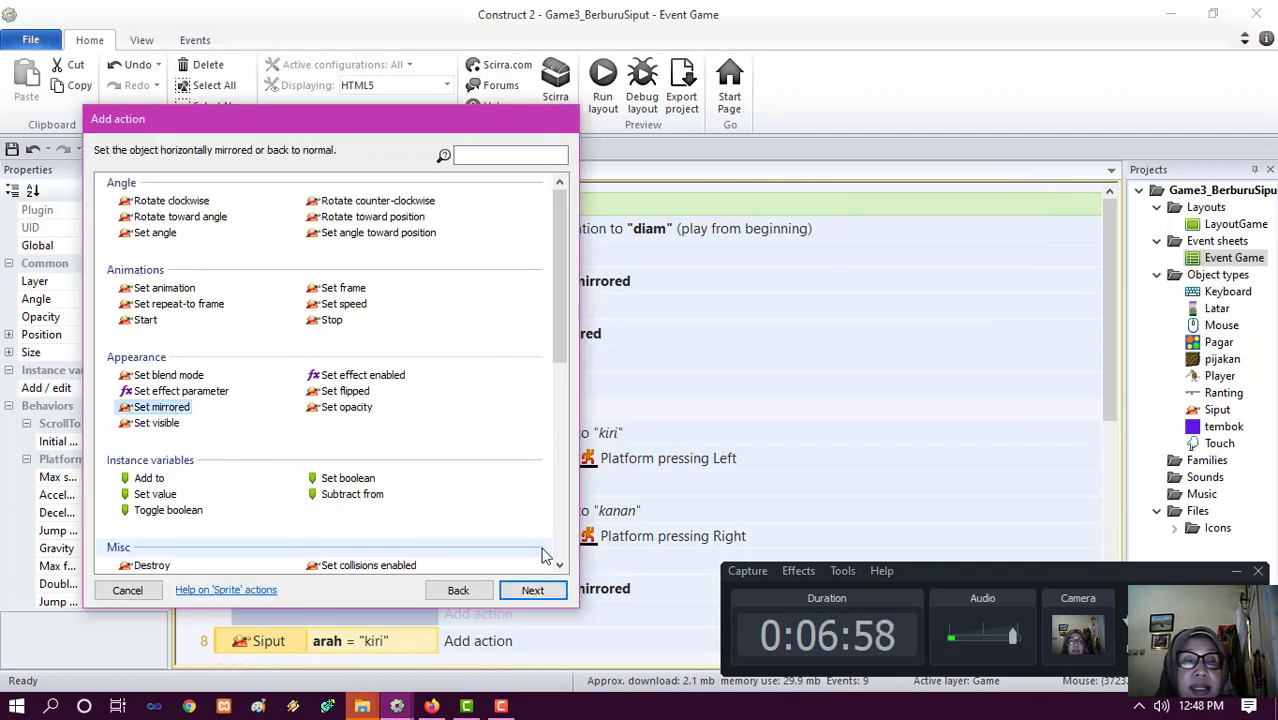
pyautogui.click(532, 591)
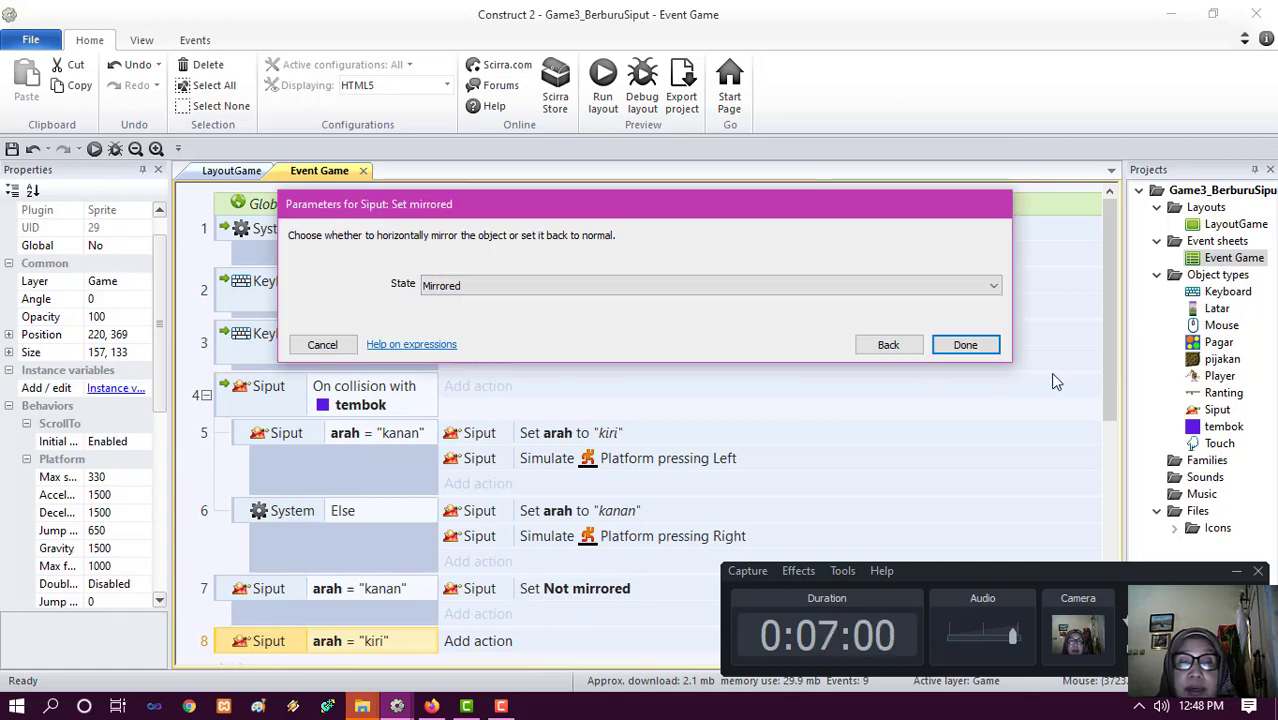
pyautogui.click(965, 344)
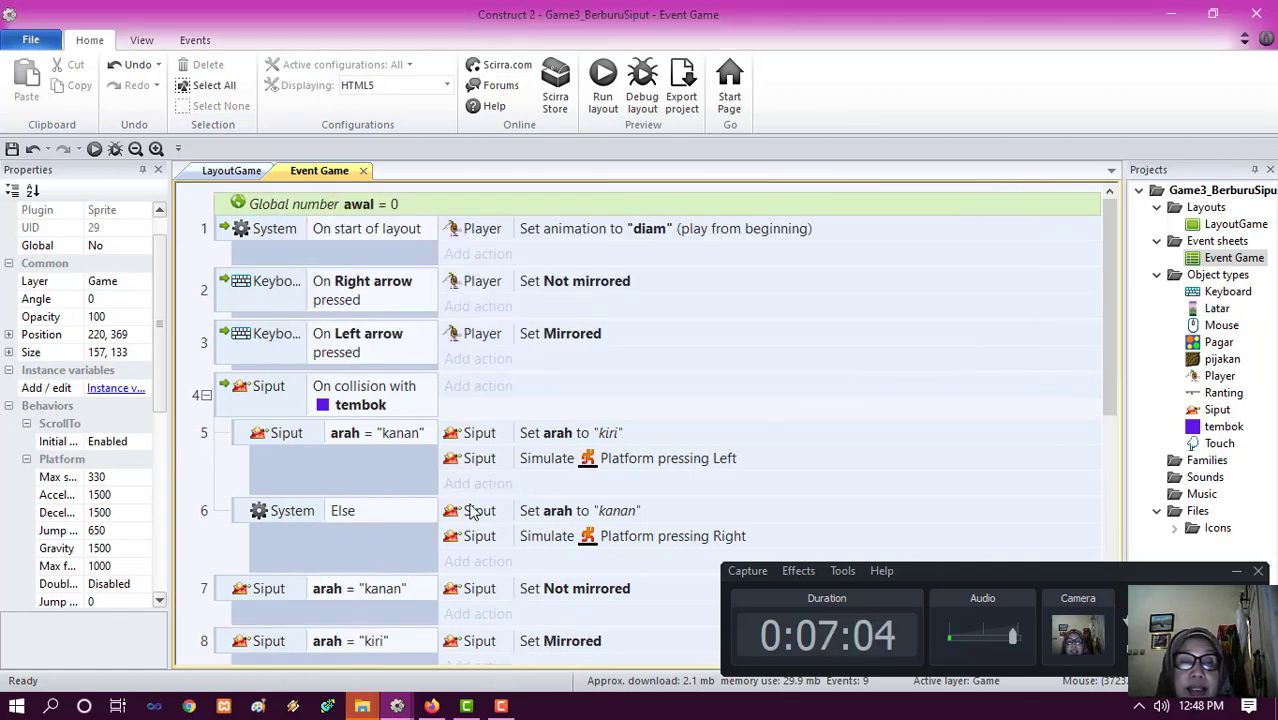
pyautogui.click(12, 148)
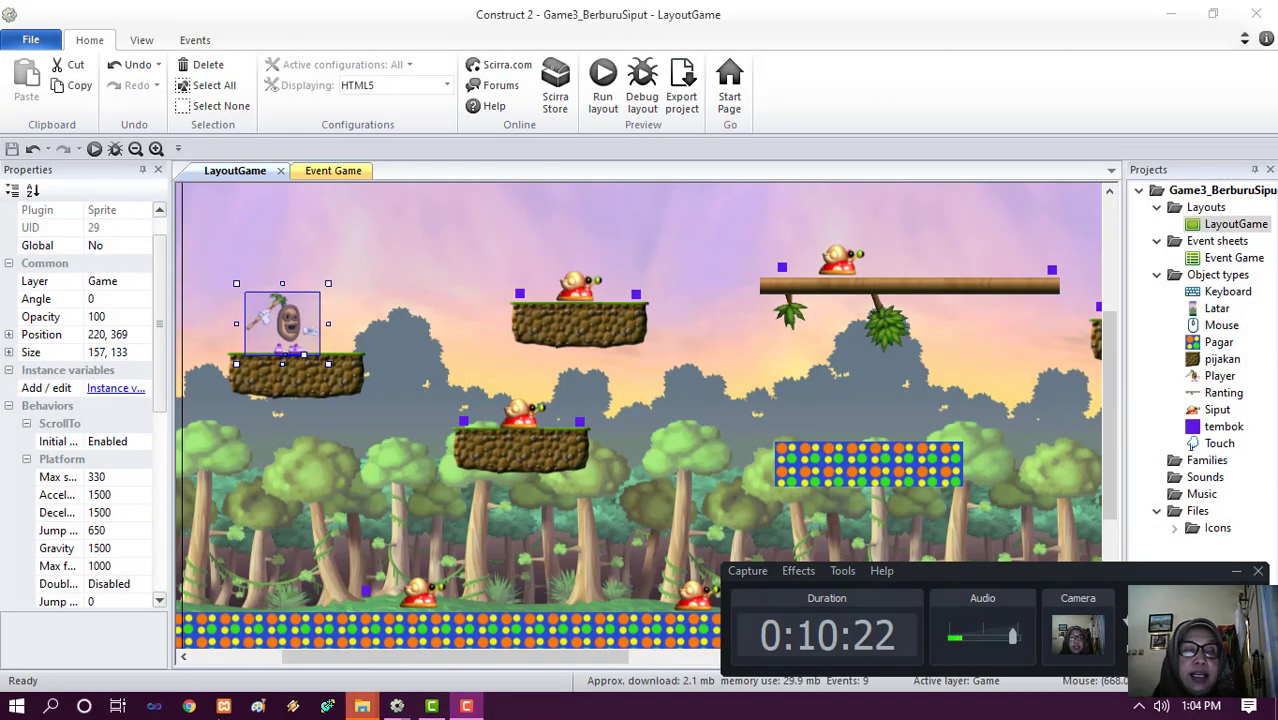
# - Set the Player's Platform jump strength to 800 and enable its double jump in LayoutGame
pyautogui.click(116, 533)
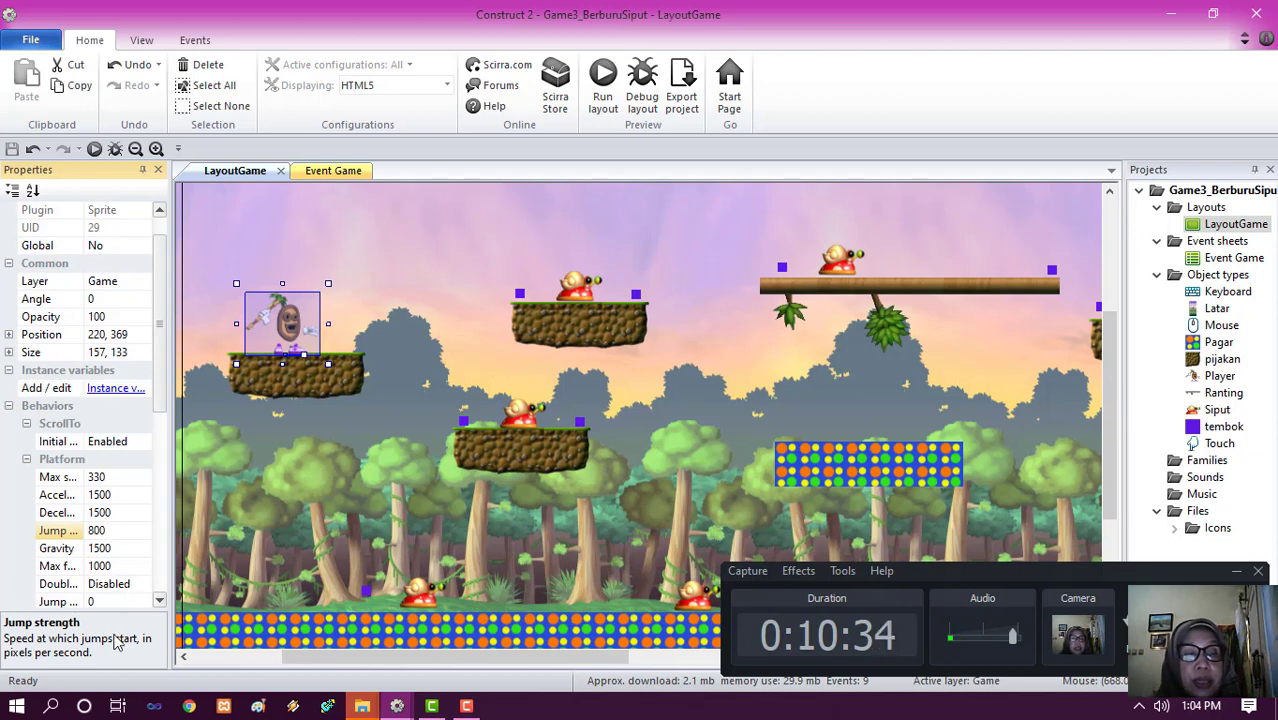
pyautogui.click(144, 584)
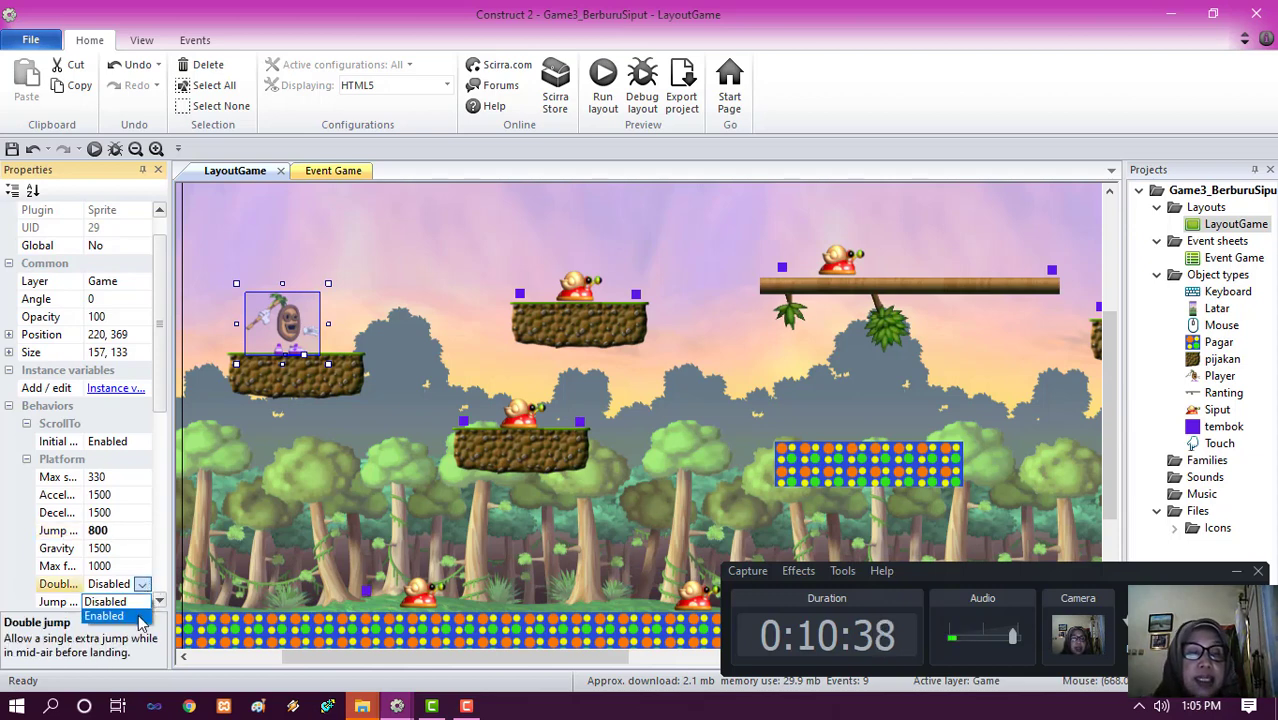
pyautogui.click(110, 616)
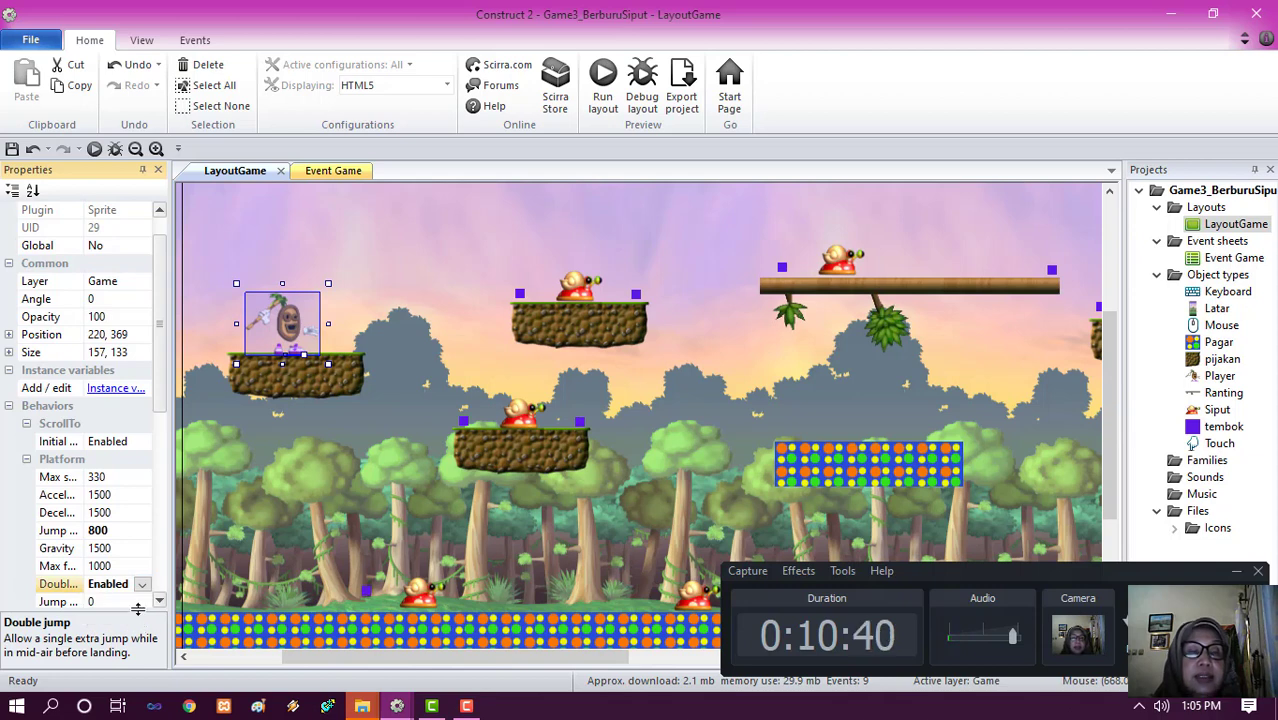
# - Set the Platform max speed to 50, acceleration to 100 and deceleration to 100 for the Siput on the lower floating soil platform
pyautogui.click(575, 292)
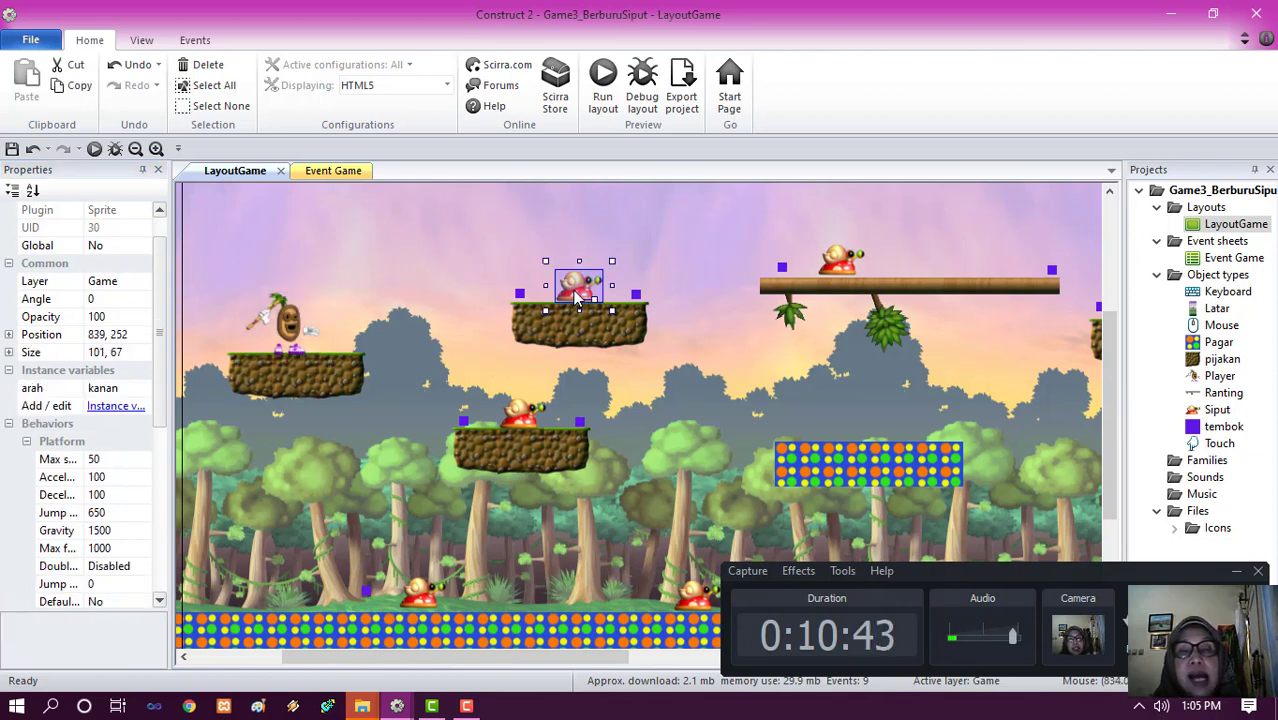
pyautogui.click(522, 410)
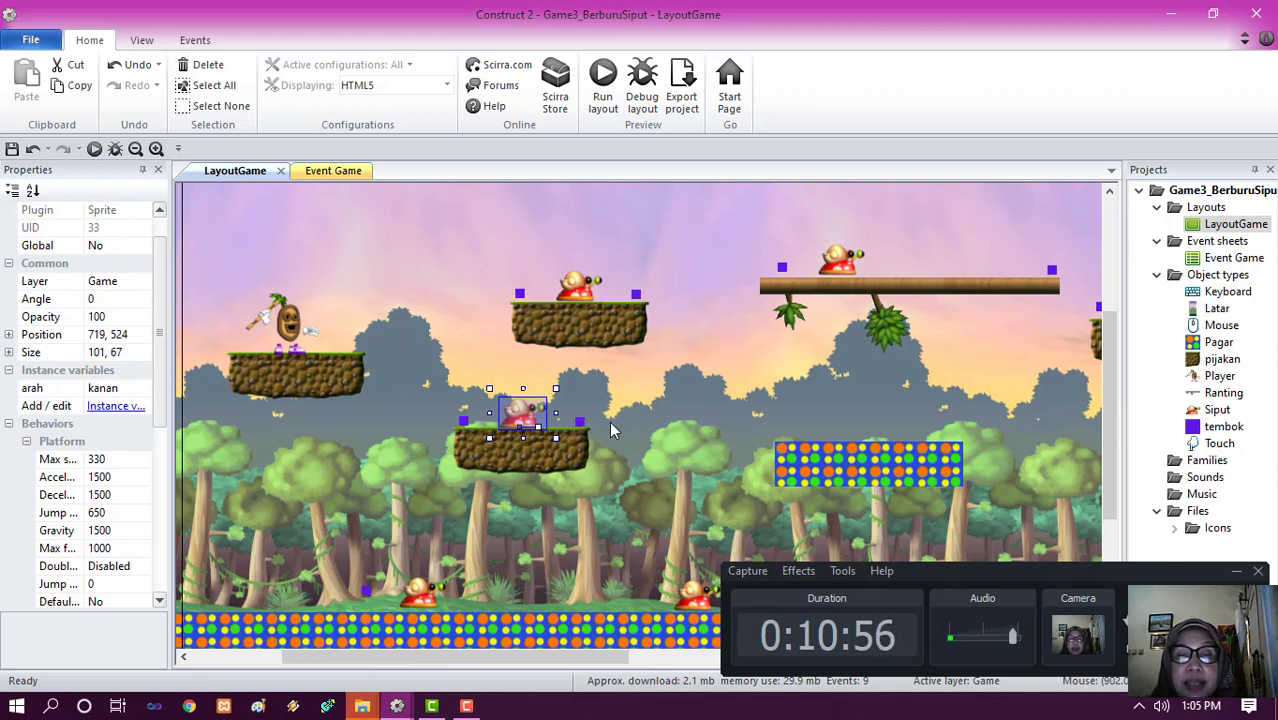
pyautogui.click(118, 461)
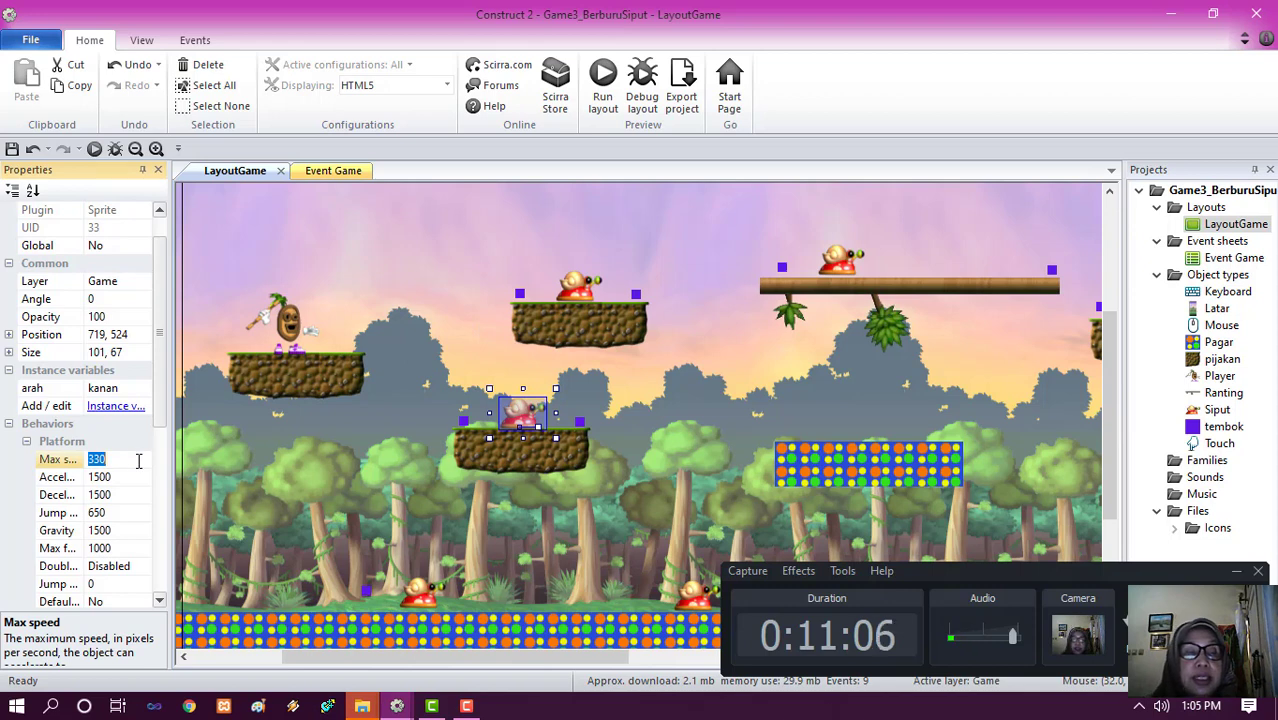
pyautogui.write('50')
pyautogui.click(130, 477)
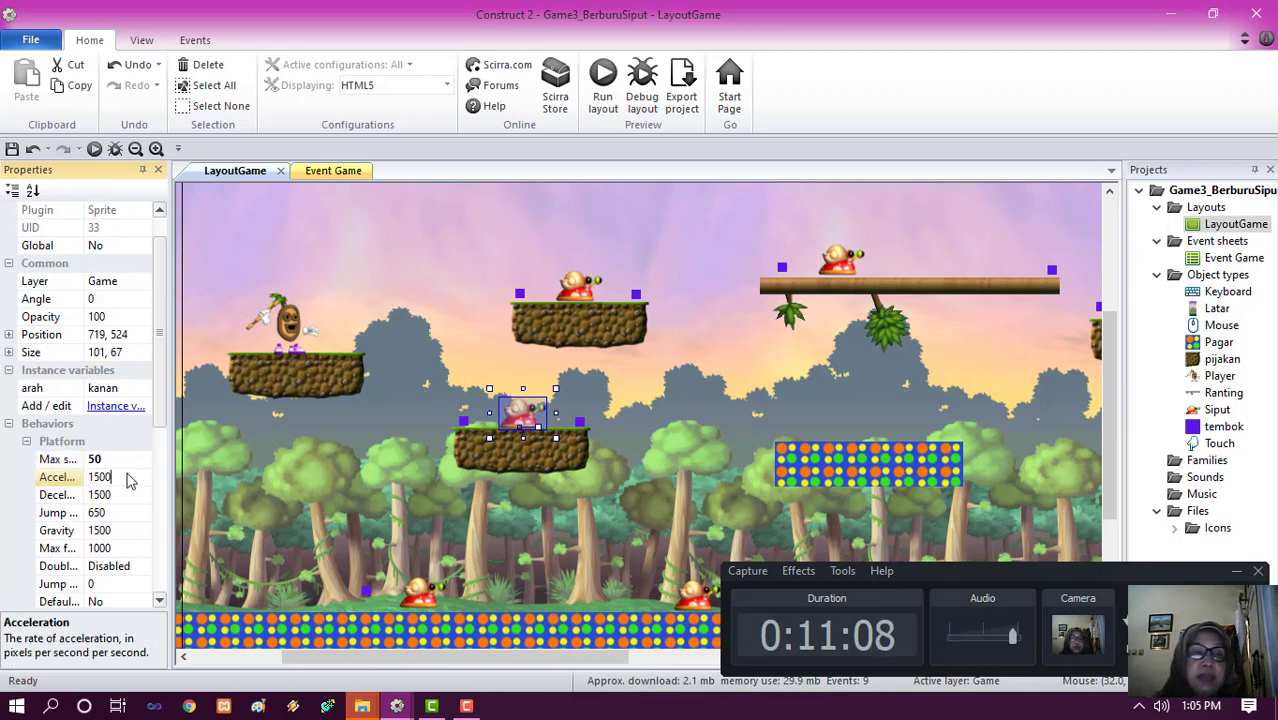
pyautogui.write('100')
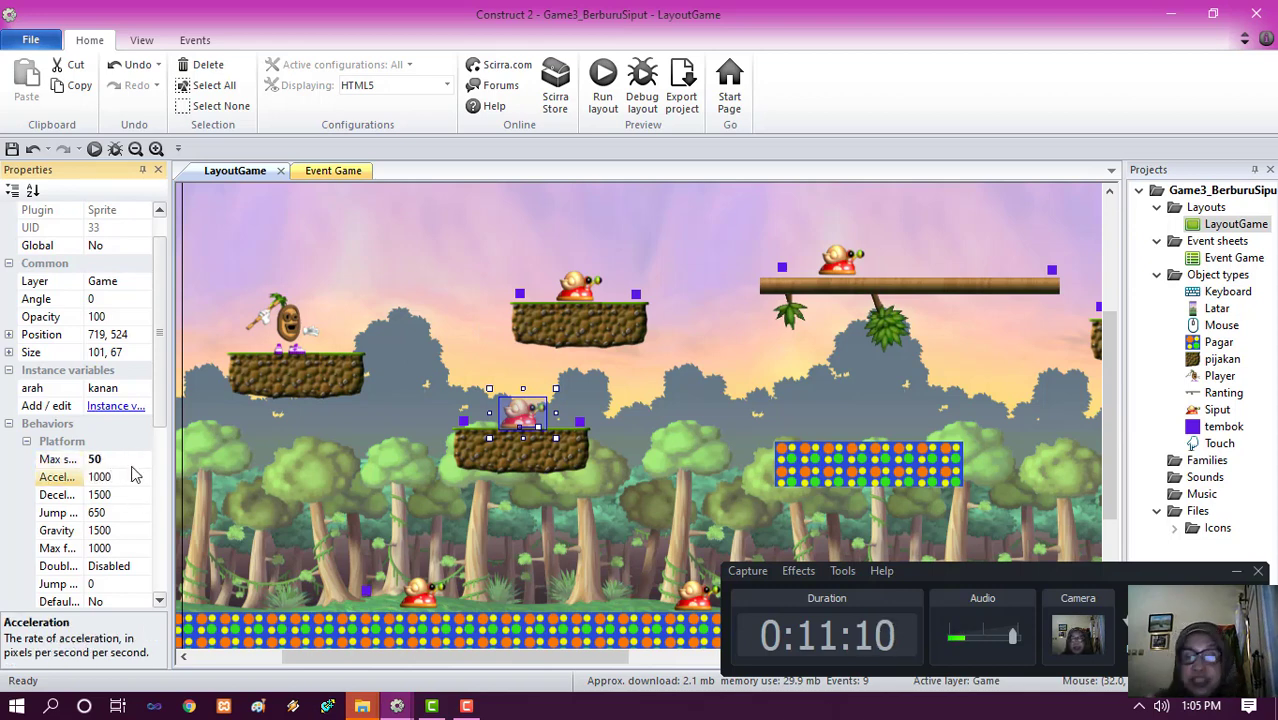
pyautogui.click(122, 495)
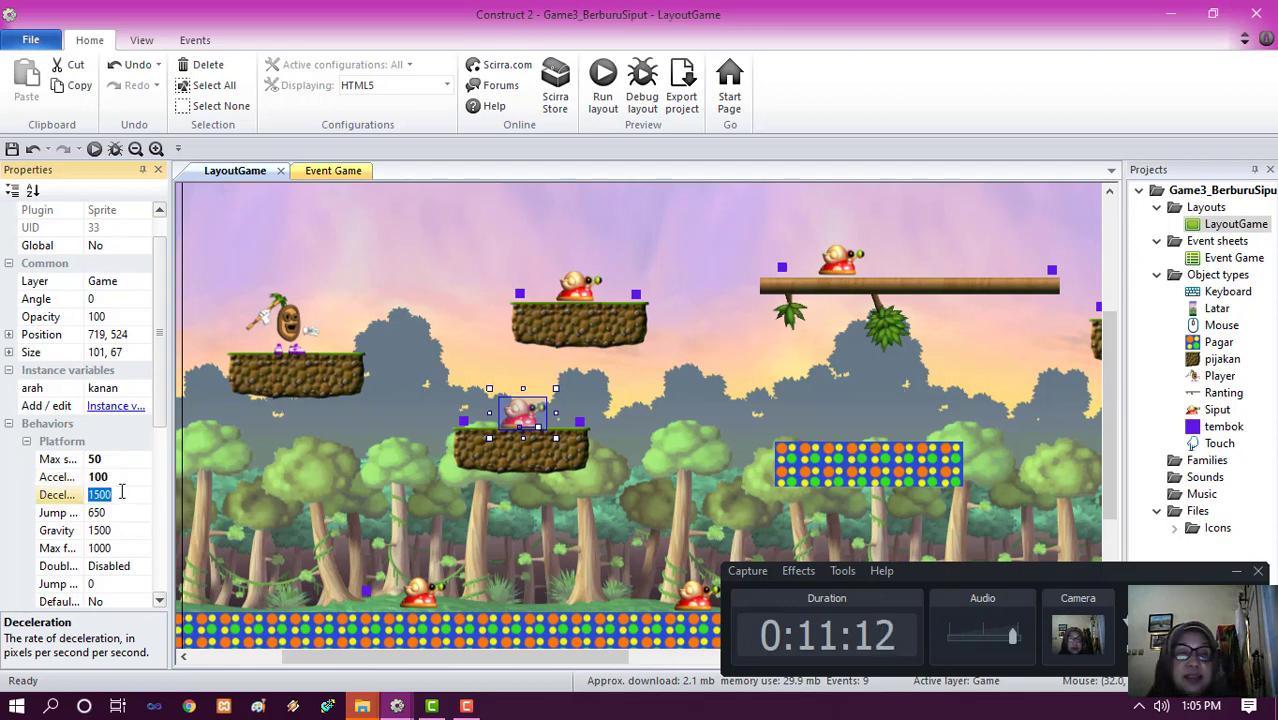
pyautogui.write('100')
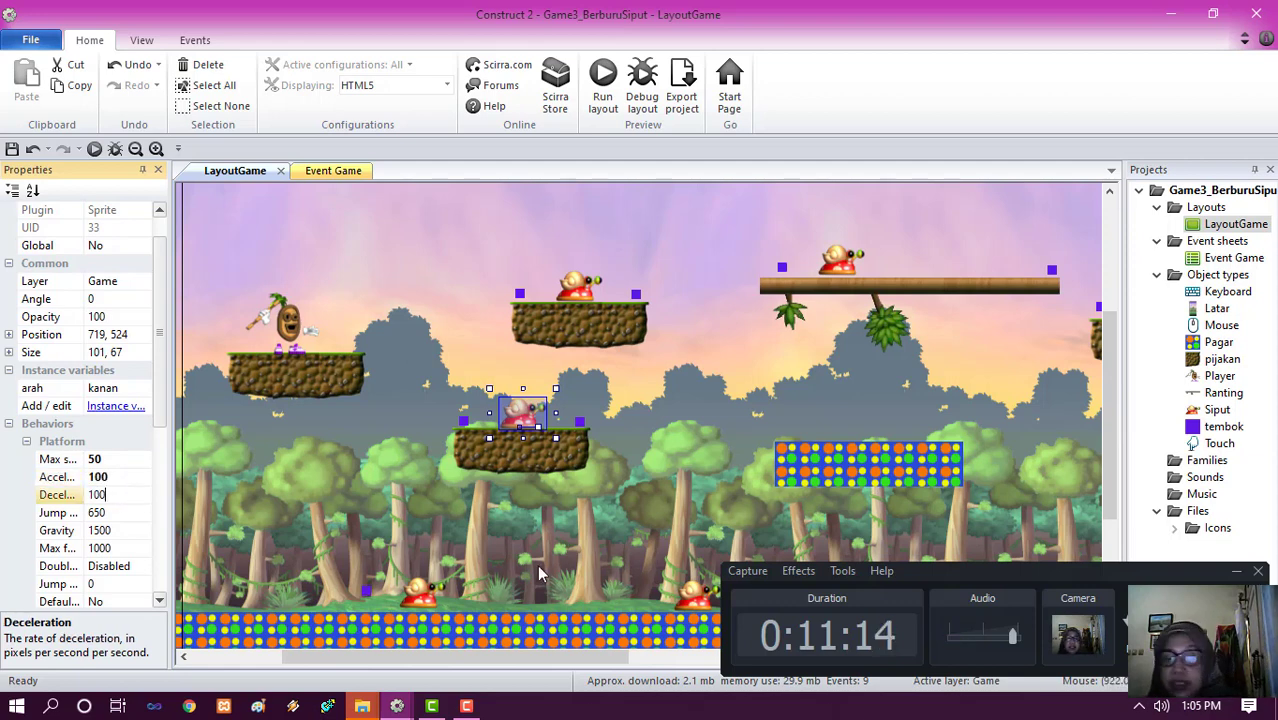
pyautogui.press('Return')
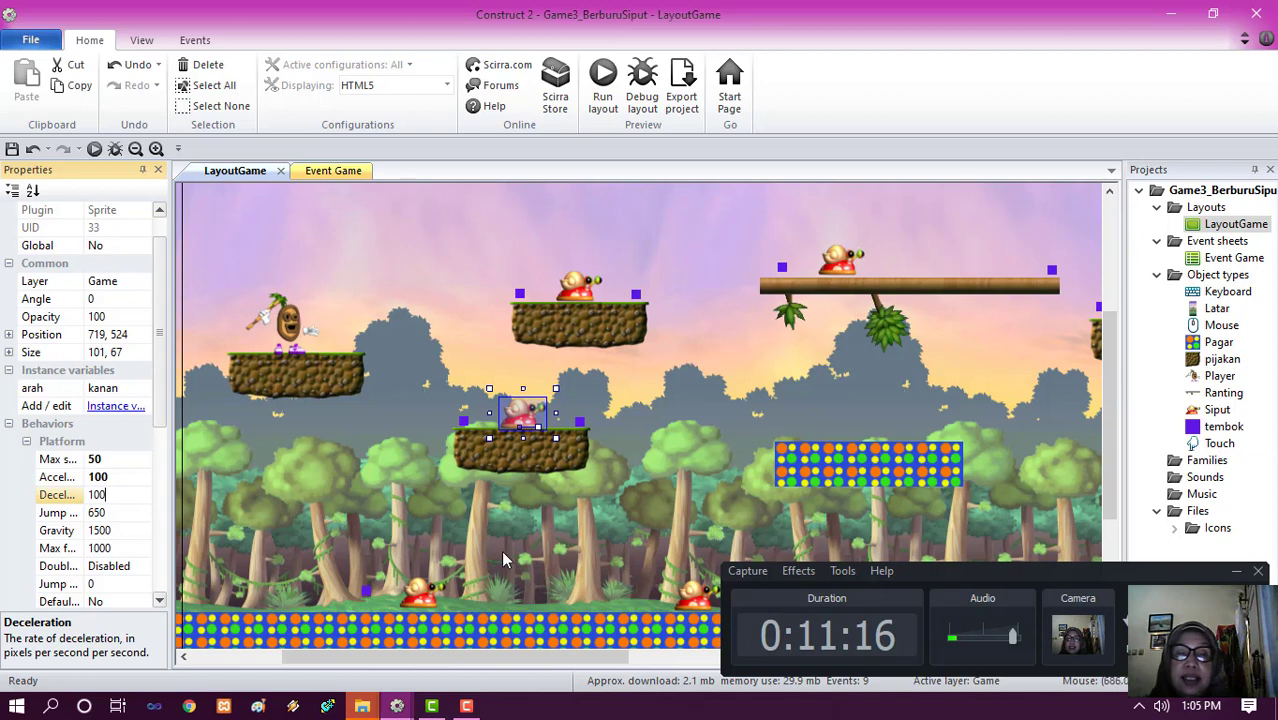
# - Move the tembok beside the ground-level Siput farther left to position 113, 872, and select that Siput
pyautogui.moveTo(365, 590); pyautogui.dragTo(237, 590)
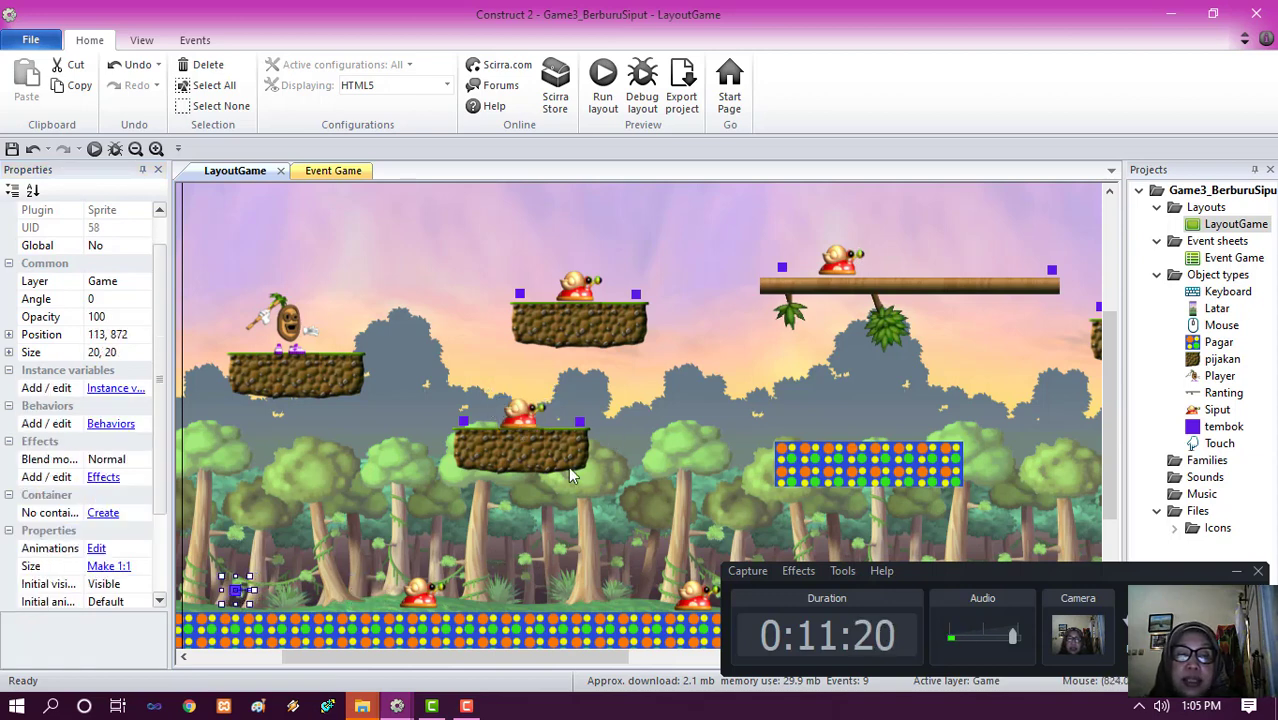
pyautogui.click(431, 596)
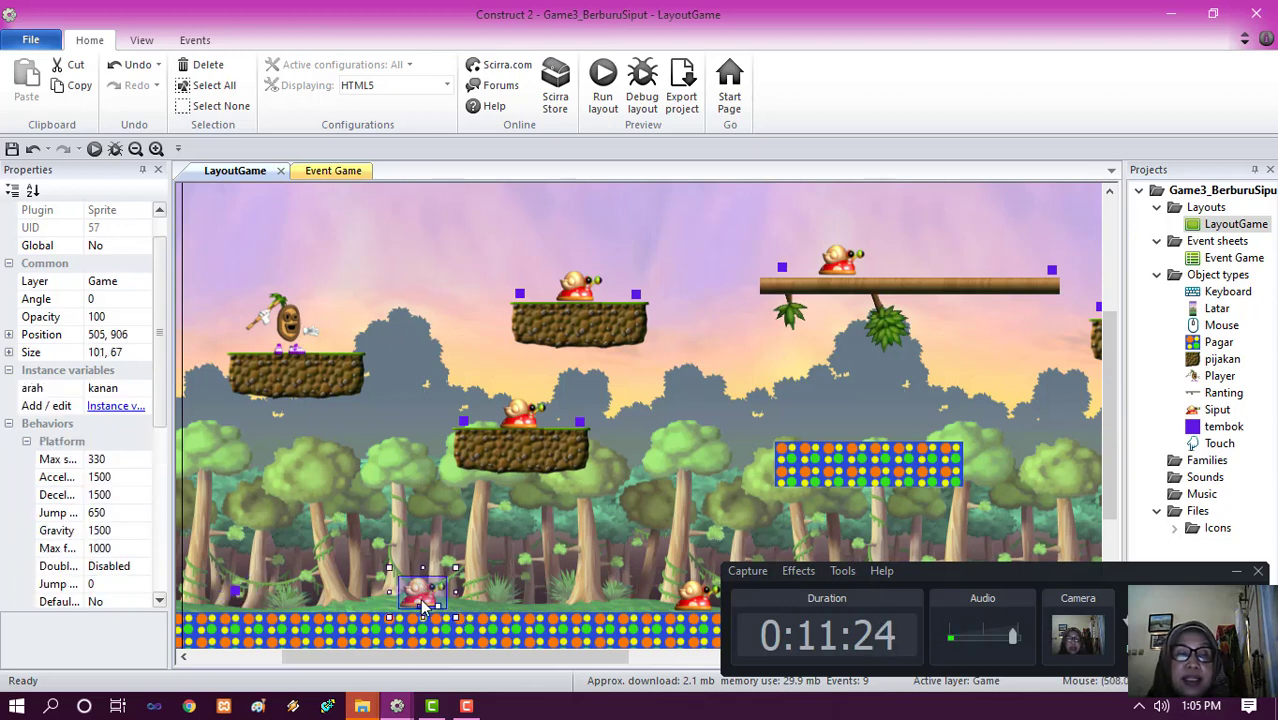
# - Move the left ground snail to about 231, 908 and set its Platform max speed to 50, acceleration to 100 and deceleration to 100
pyautogui.moveTo(424, 606); pyautogui.dragTo(293, 607)
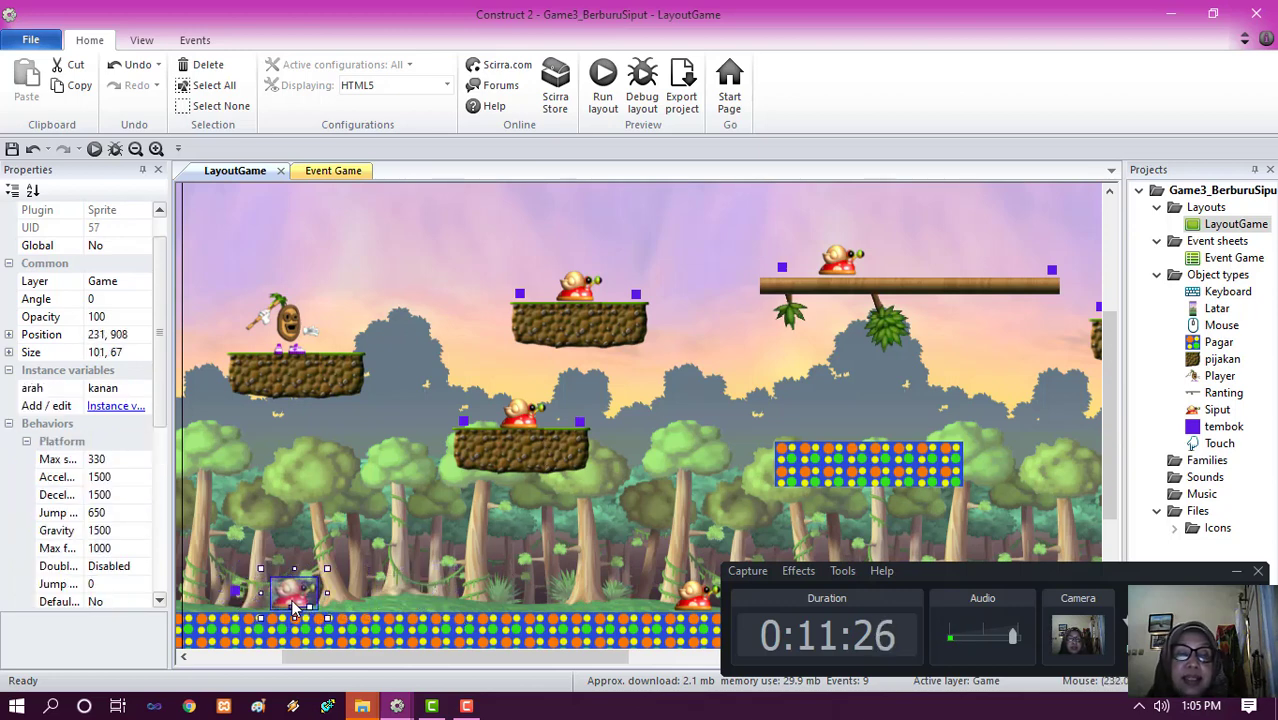
pyautogui.click(130, 463)
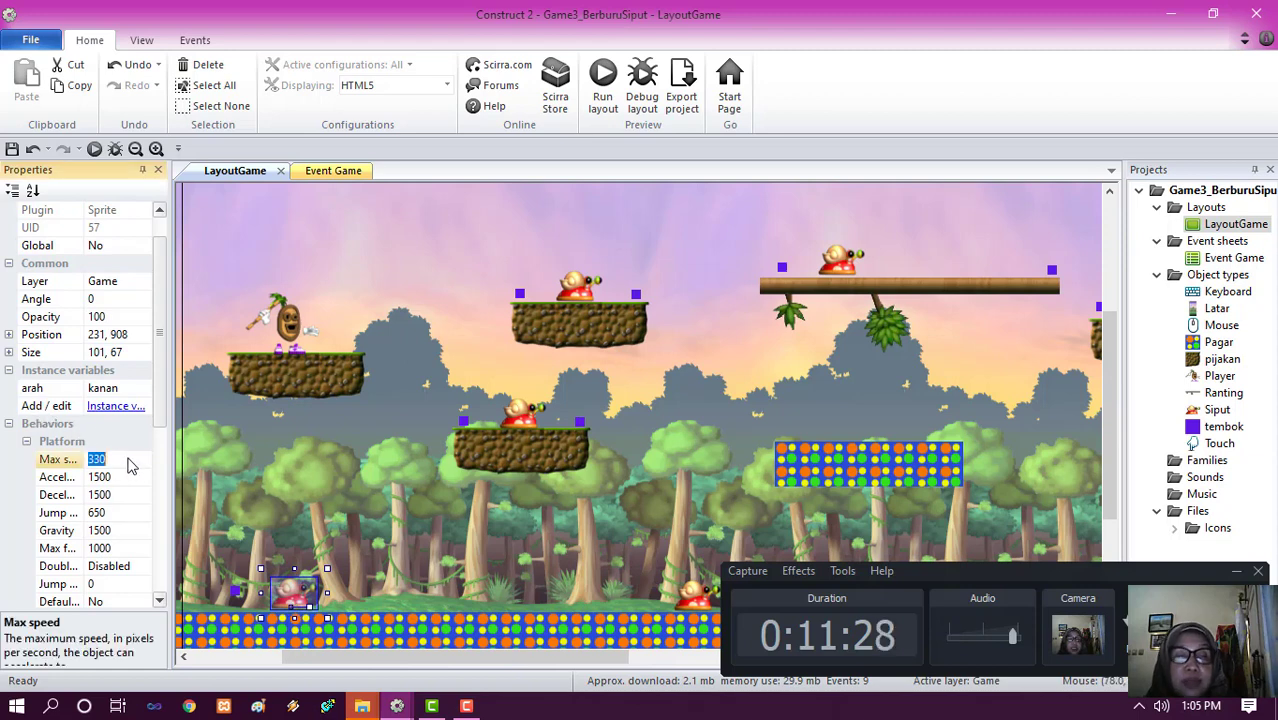
pyautogui.write('50')
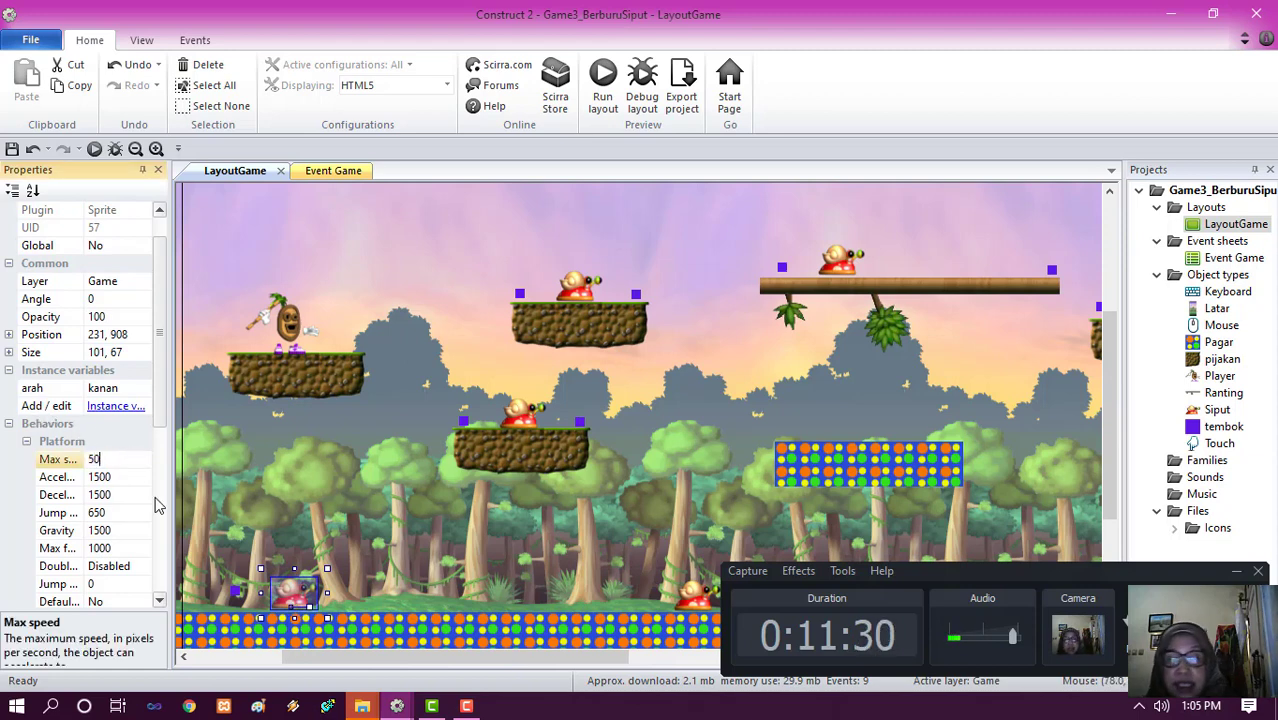
pyautogui.click(140, 481)
pyautogui.write('1')
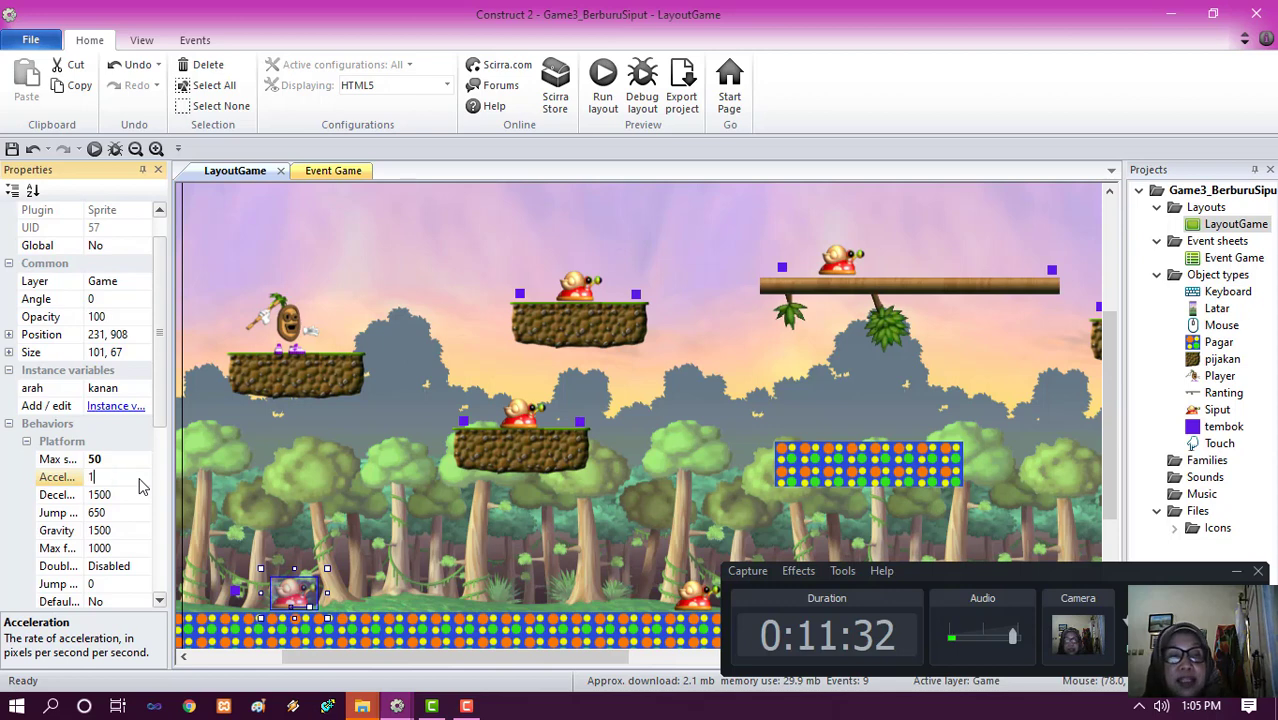
pyautogui.write('00')
pyautogui.click(142, 494)
pyautogui.write('1')
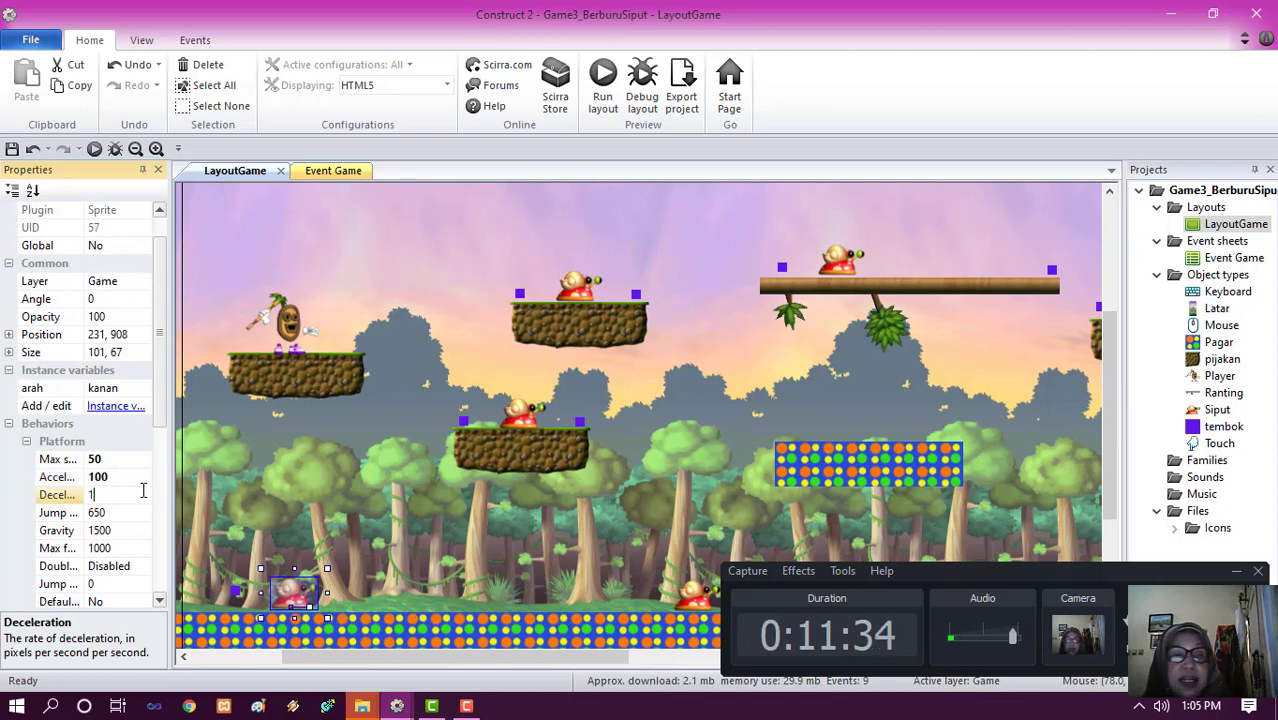
pyautogui.write('00')
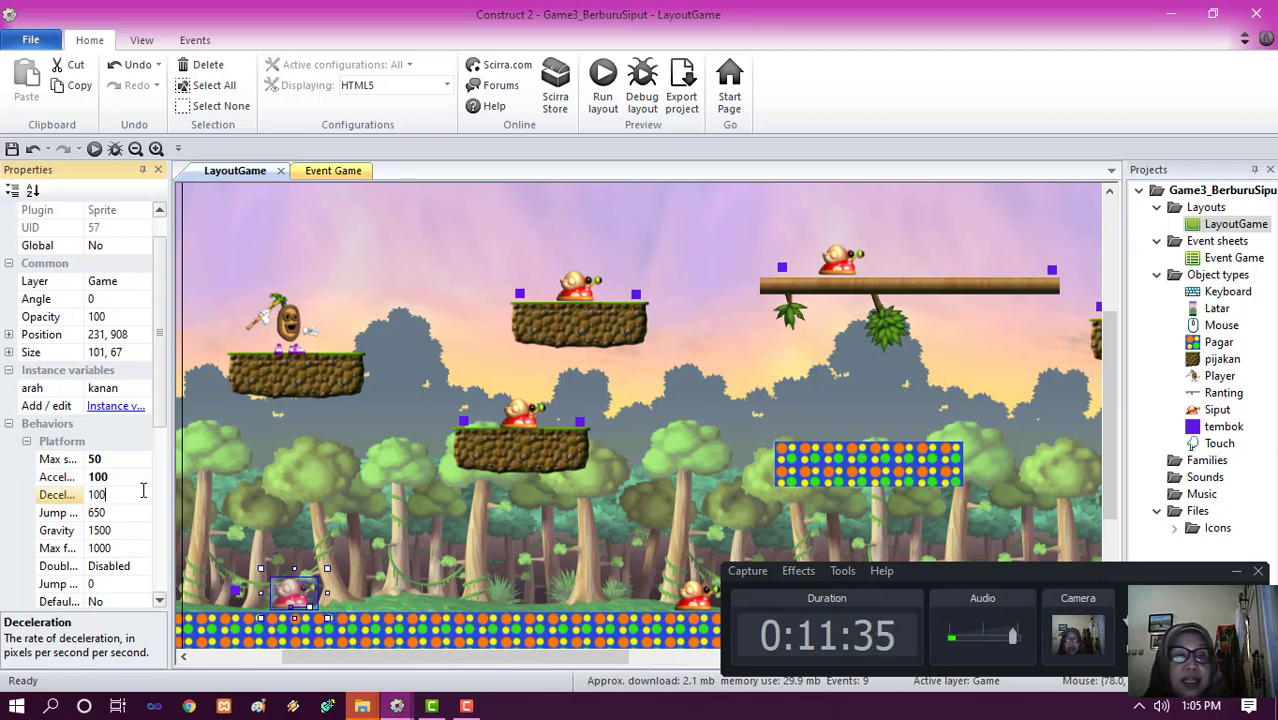
pyautogui.click(697, 607)
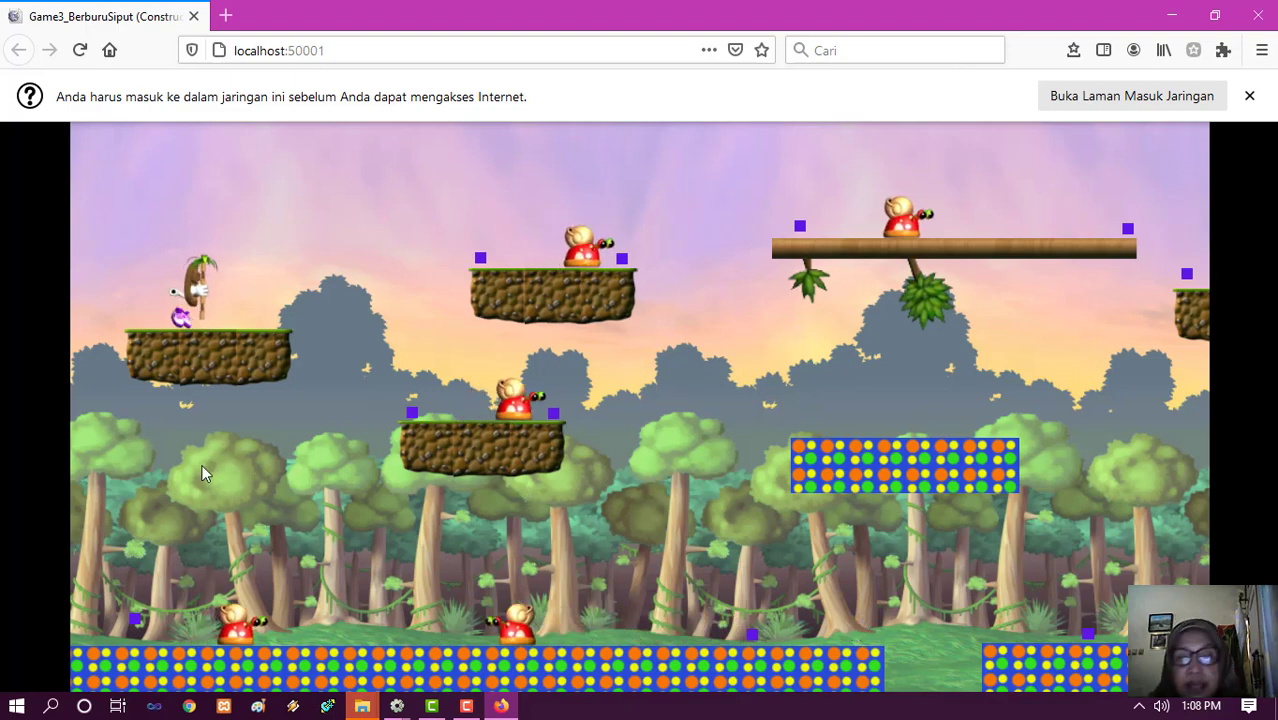
# - Test the player's jumping and left-right movement on the starting platform in the browser preview
pyautogui.press('Up')
pyautogui.press('Right')
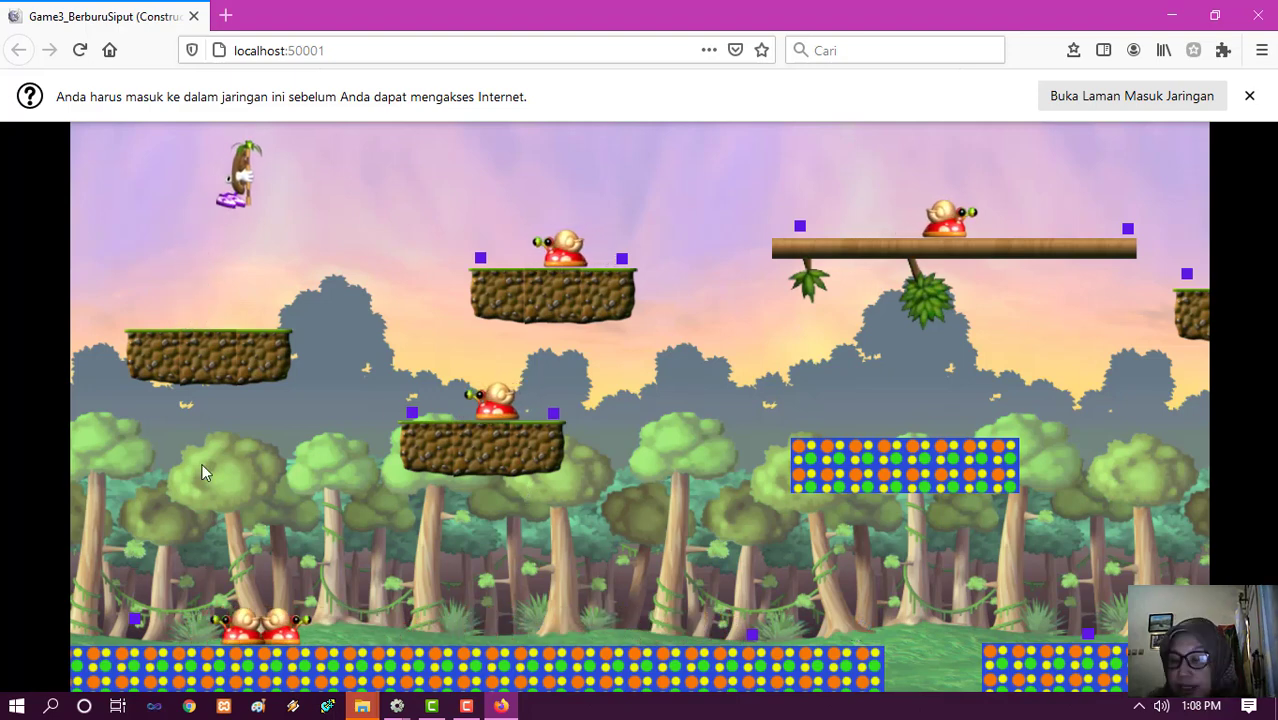
pyautogui.press('Up')
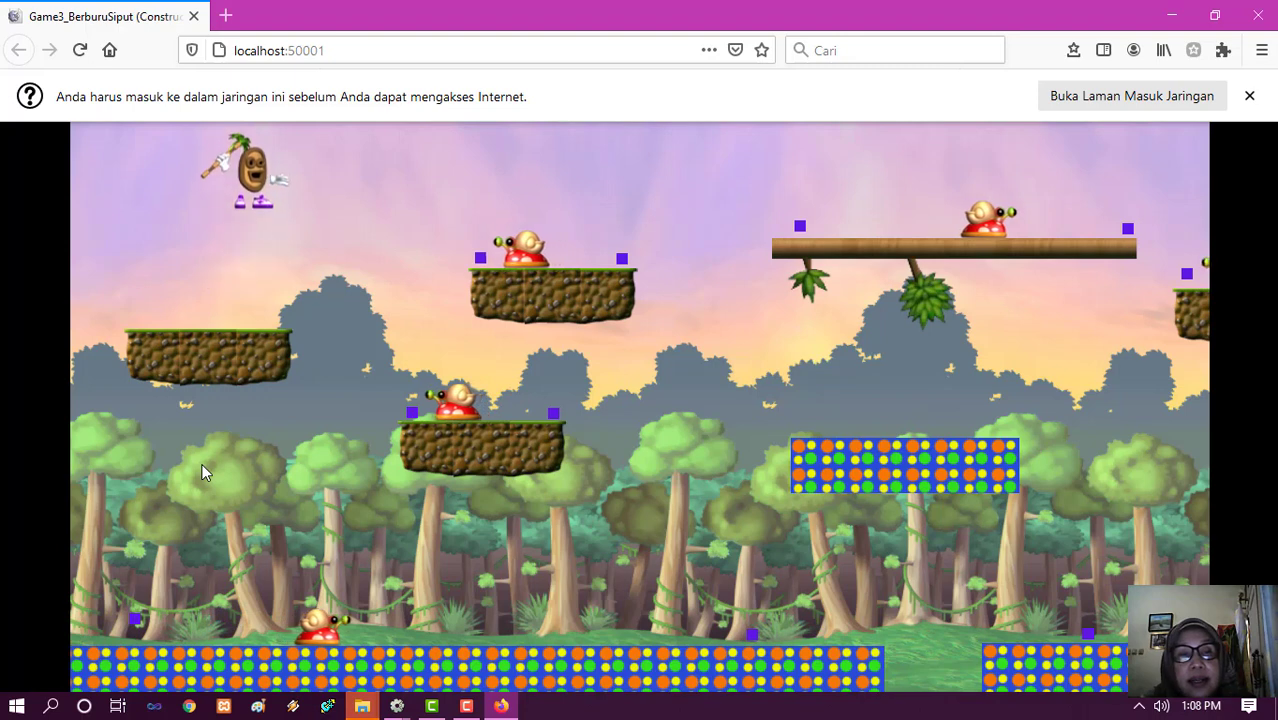
pyautogui.press('Right')
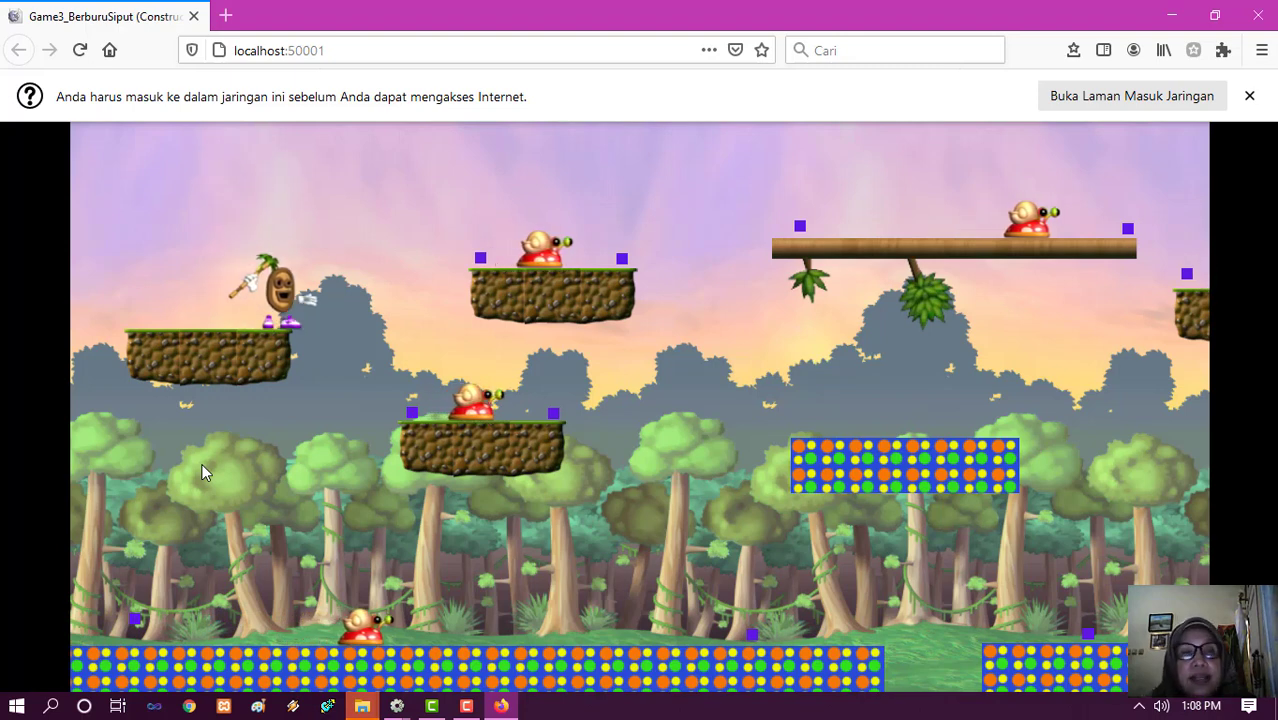
pyautogui.press('Up')
pyautogui.press('Left')
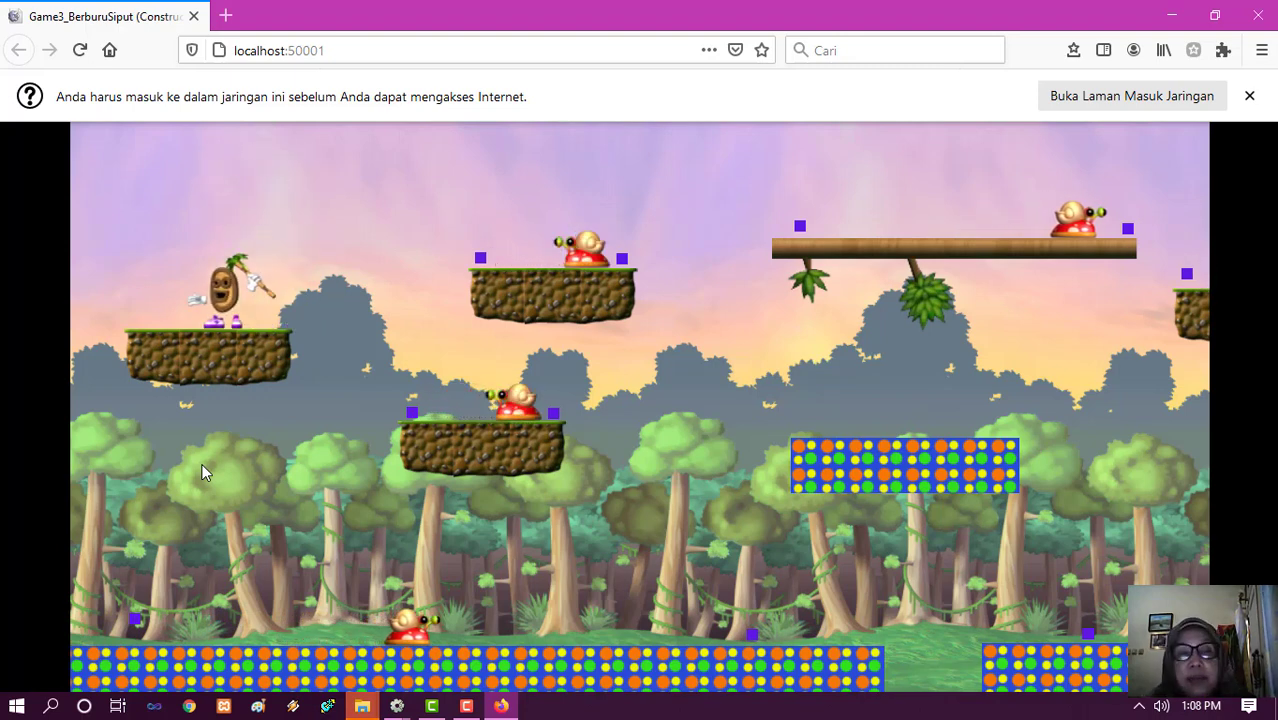
pyautogui.press('Up')
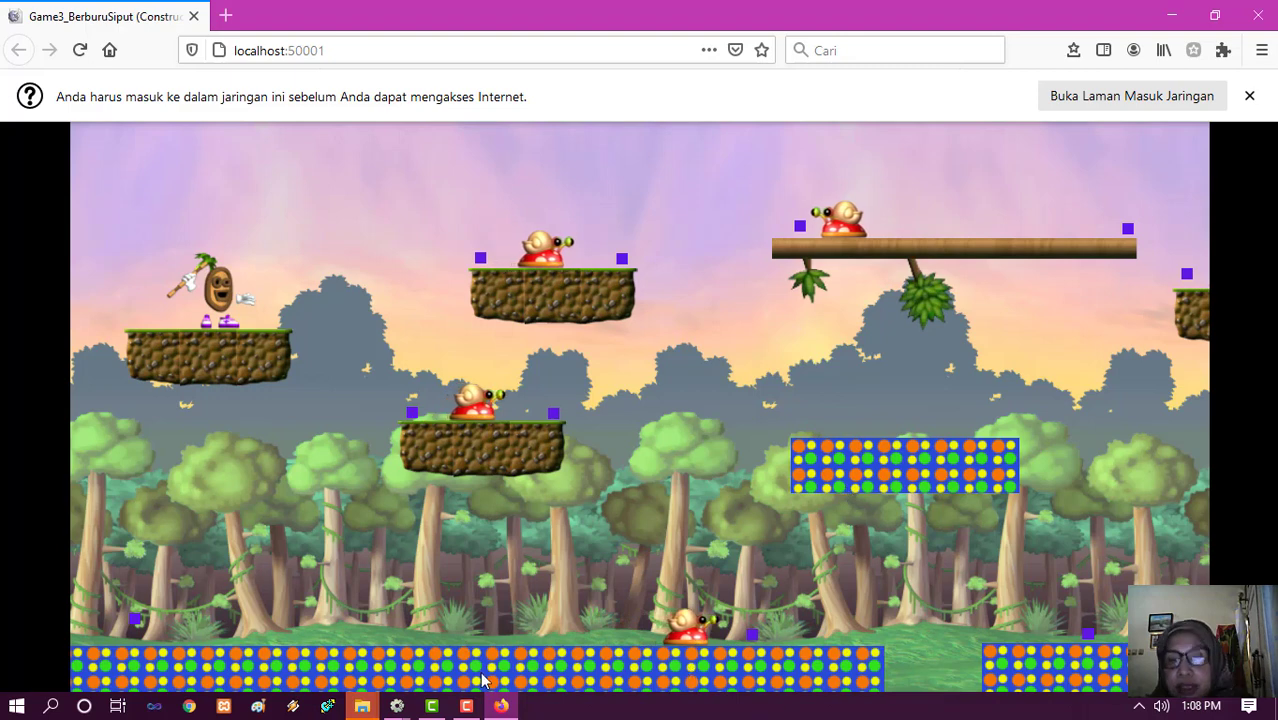
pyautogui.press('Up')
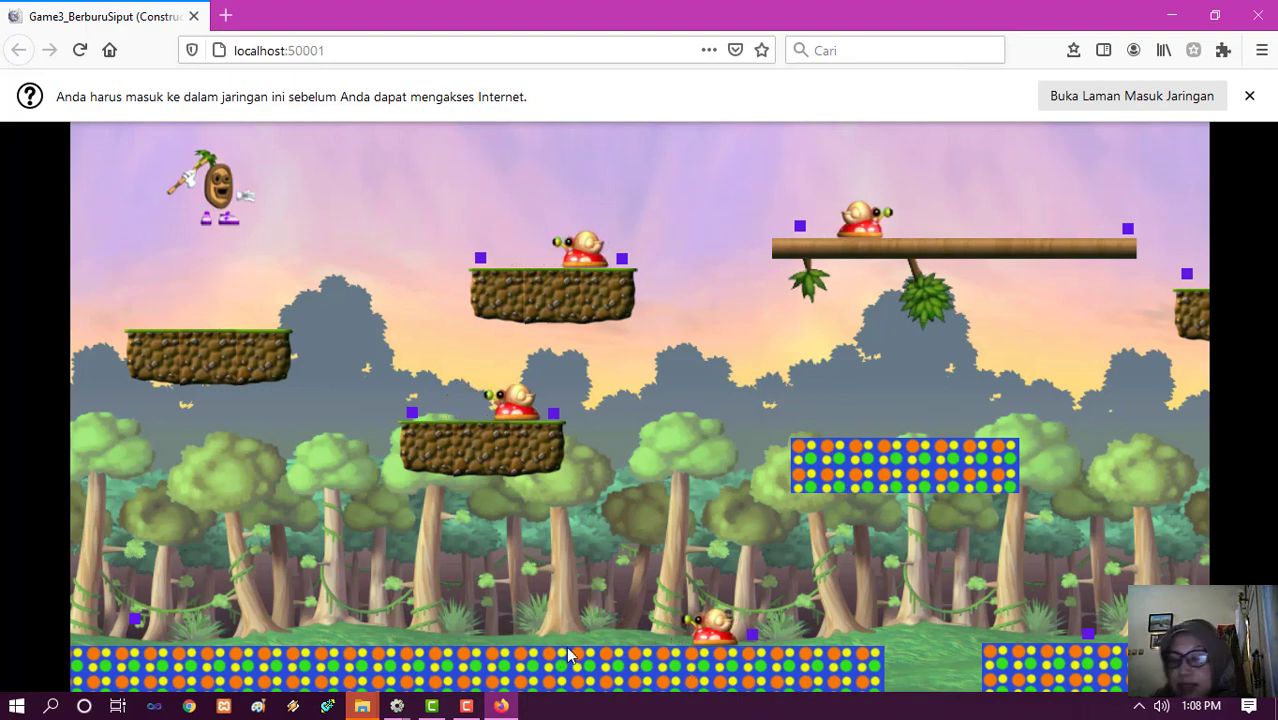
pyautogui.press('Right')
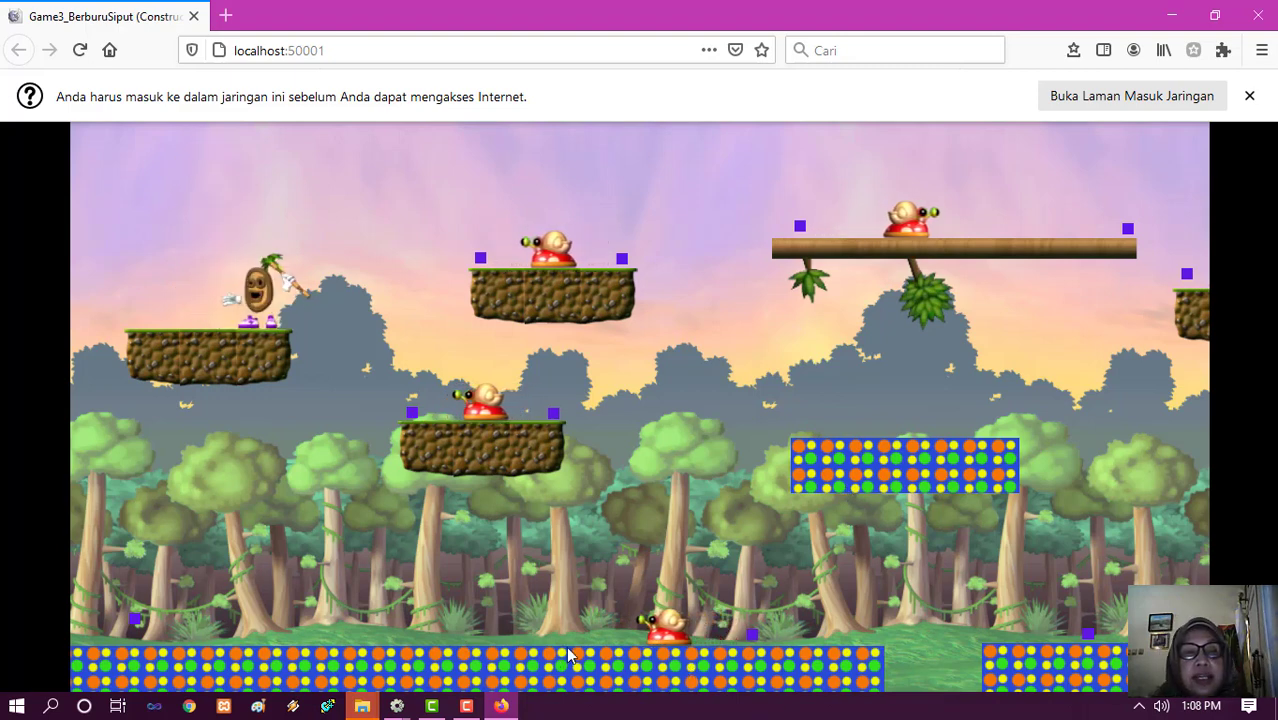
pyautogui.press('Left')
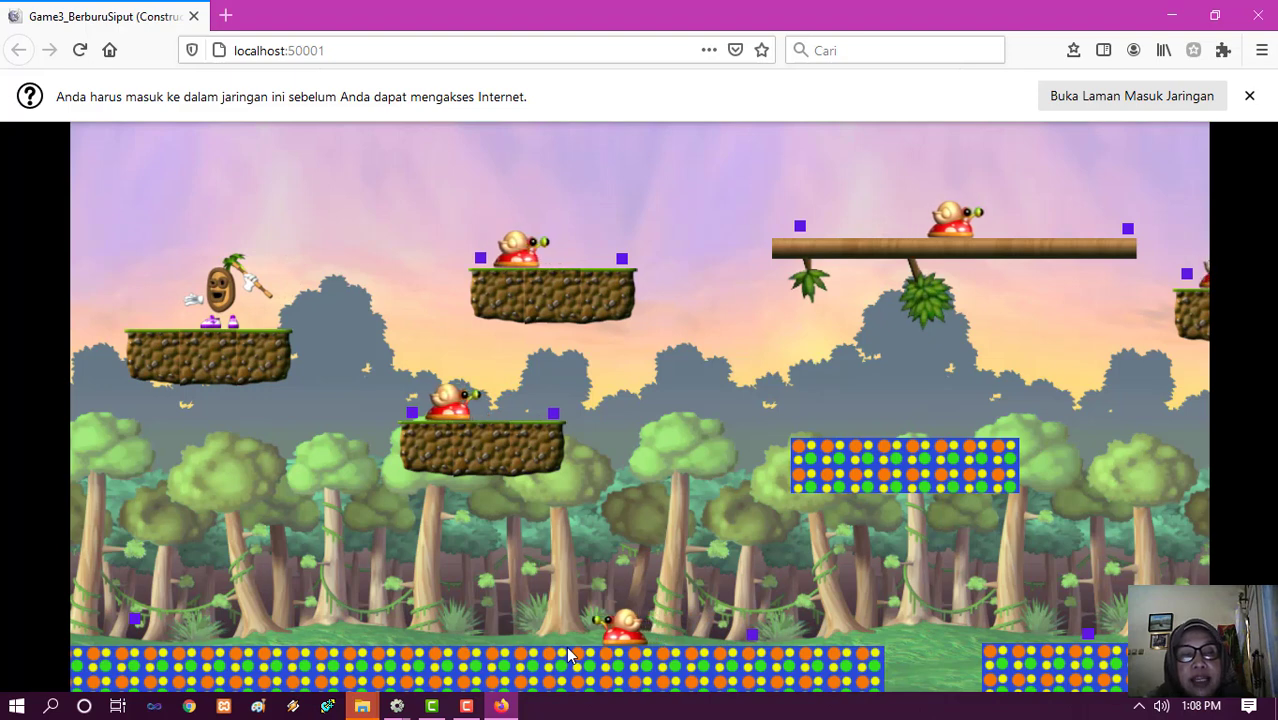
pyautogui.press('Right')
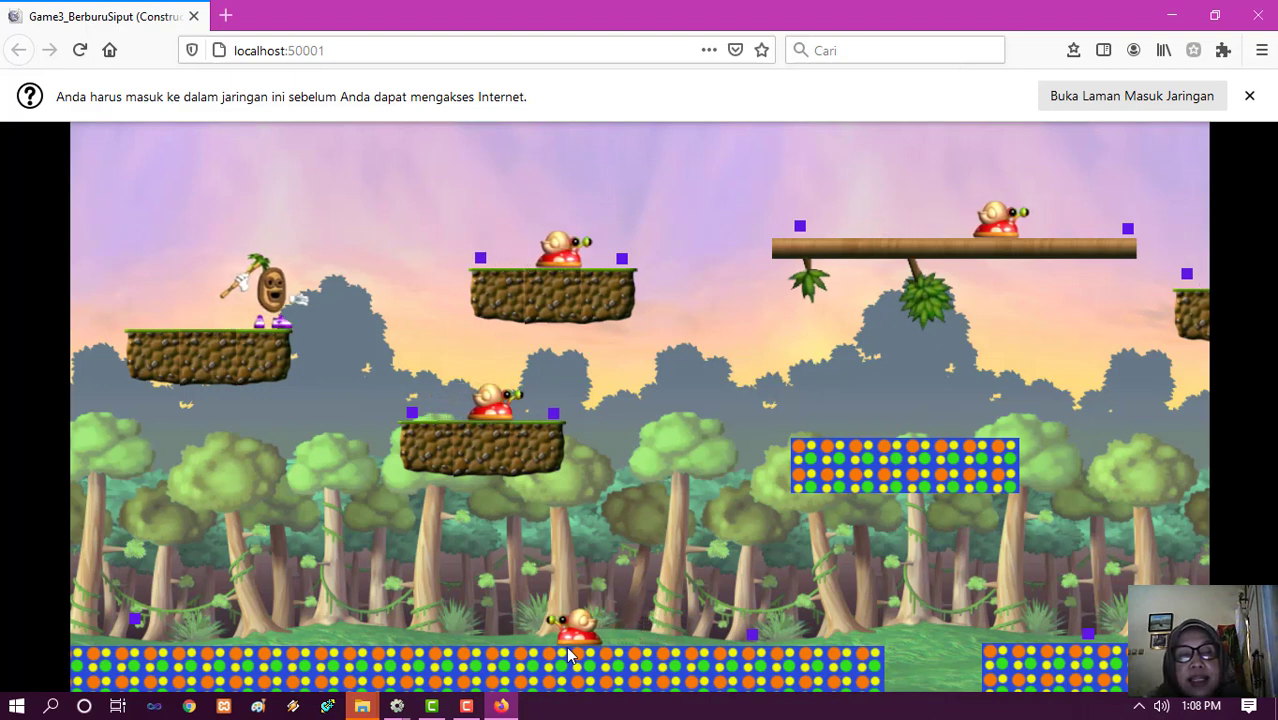
pyautogui.press('Left')
pyautogui.press('Right')
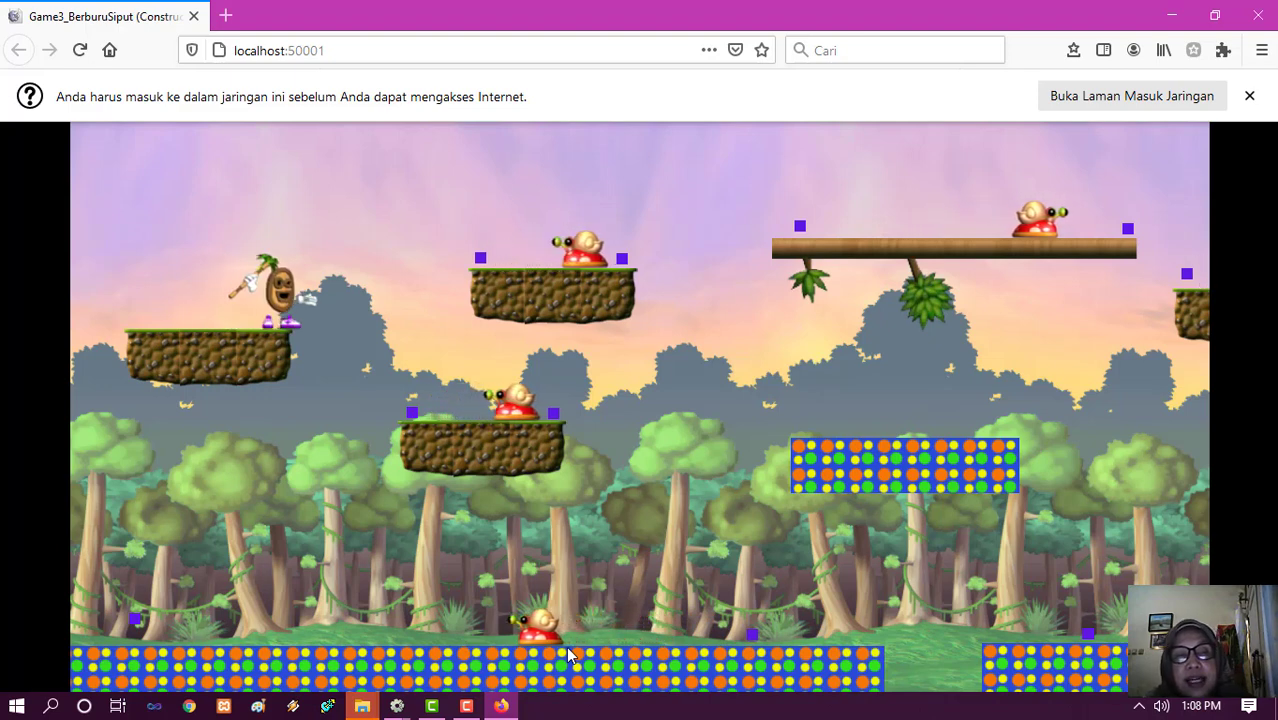
# - Test jumping the player from the starting platform across to the upper snail platform
pyautogui.press('Up')
pyautogui.press('Right')
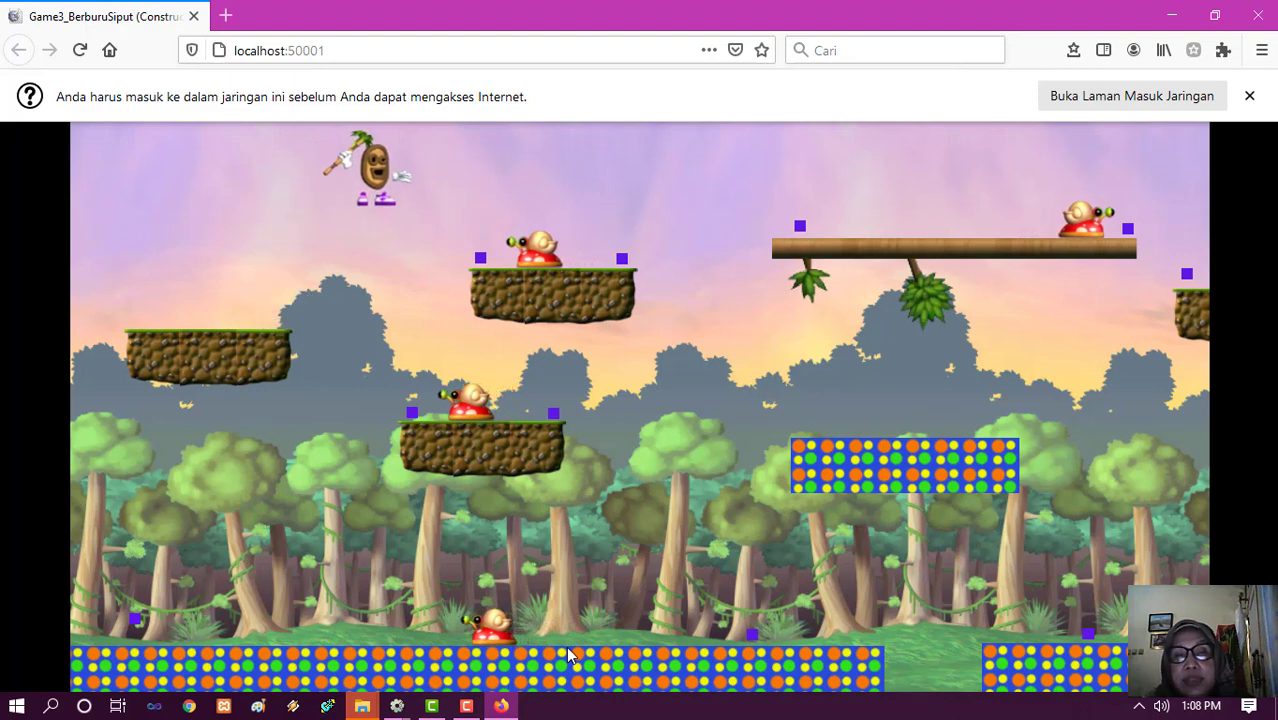
pyautogui.press('Up')
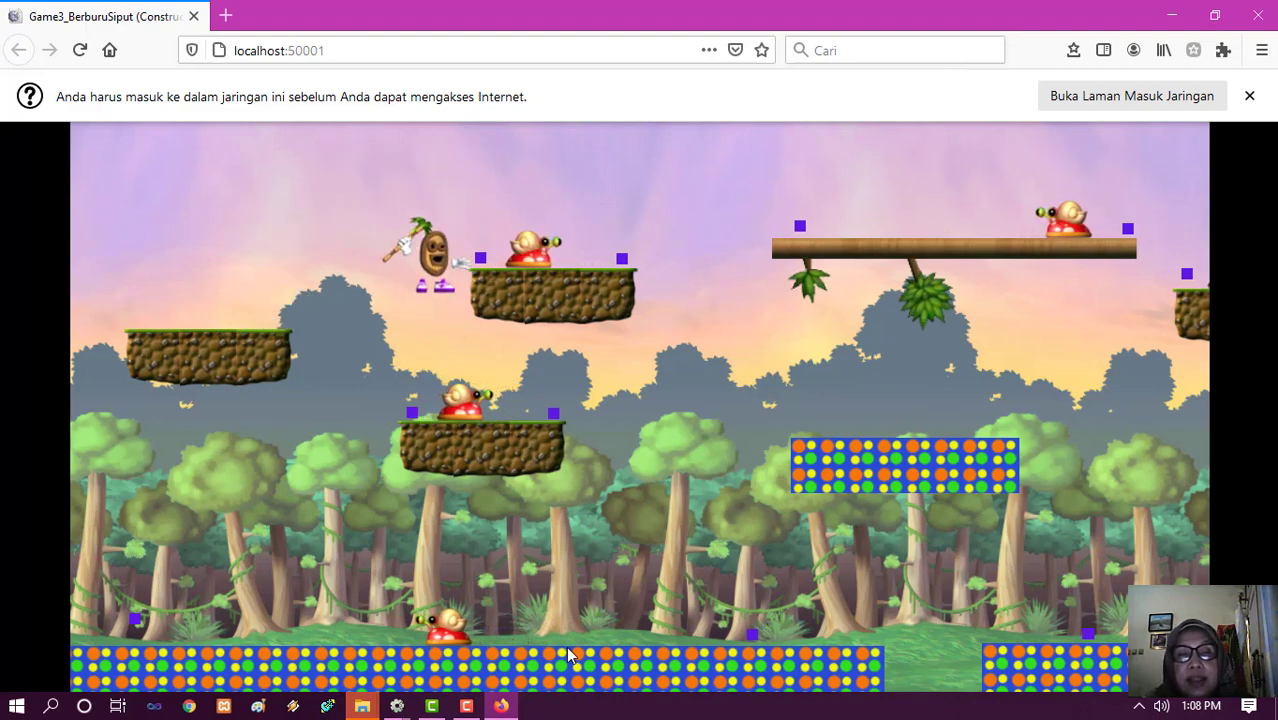
pyautogui.press('Up')
pyautogui.press('Right')
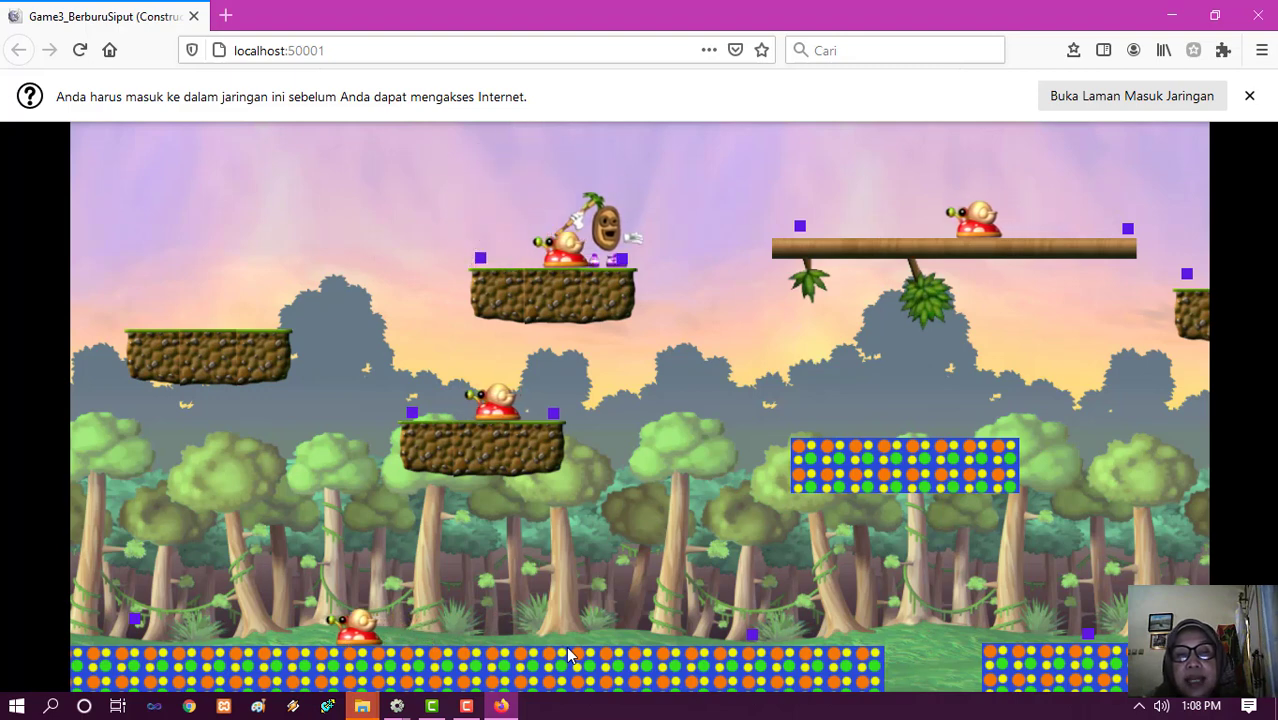
pyautogui.press('Left')
pyautogui.press('Up')
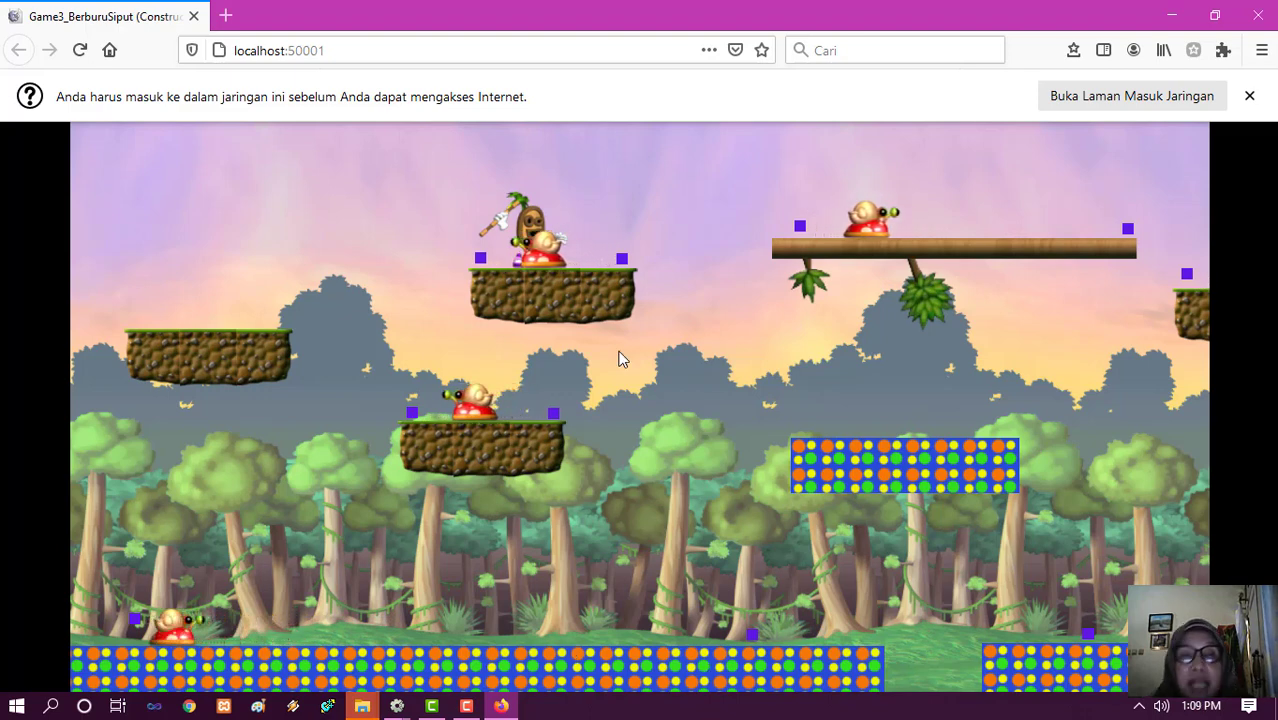
# - Close the browser preview and return to the game layout in Construct 2
pyautogui.click(466, 707)
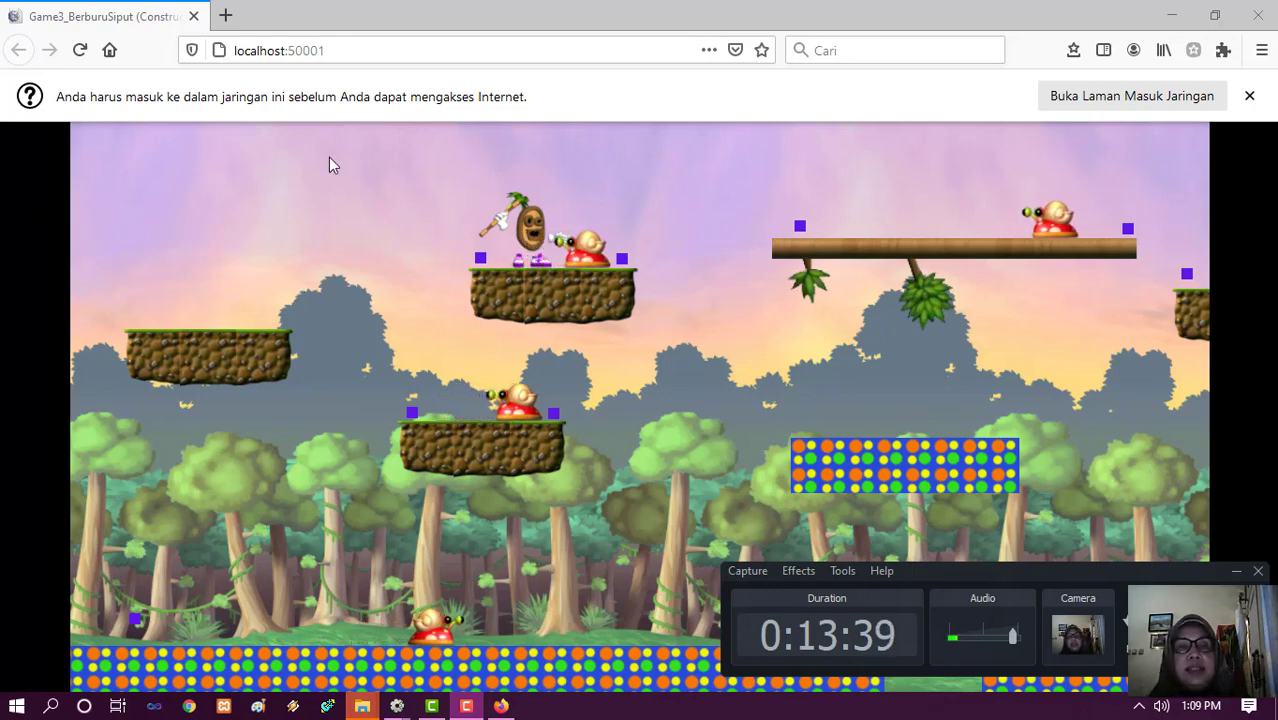
pyautogui.click(1258, 16)
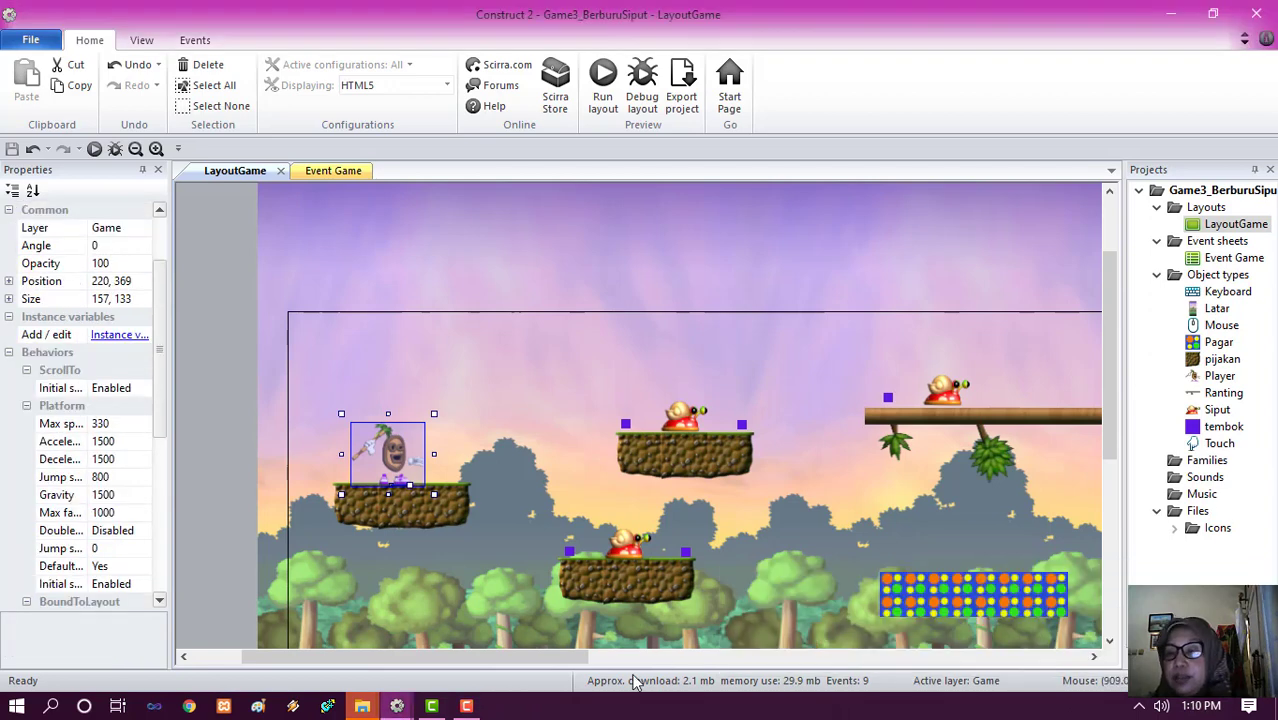
pyautogui.moveTo(469, 709)
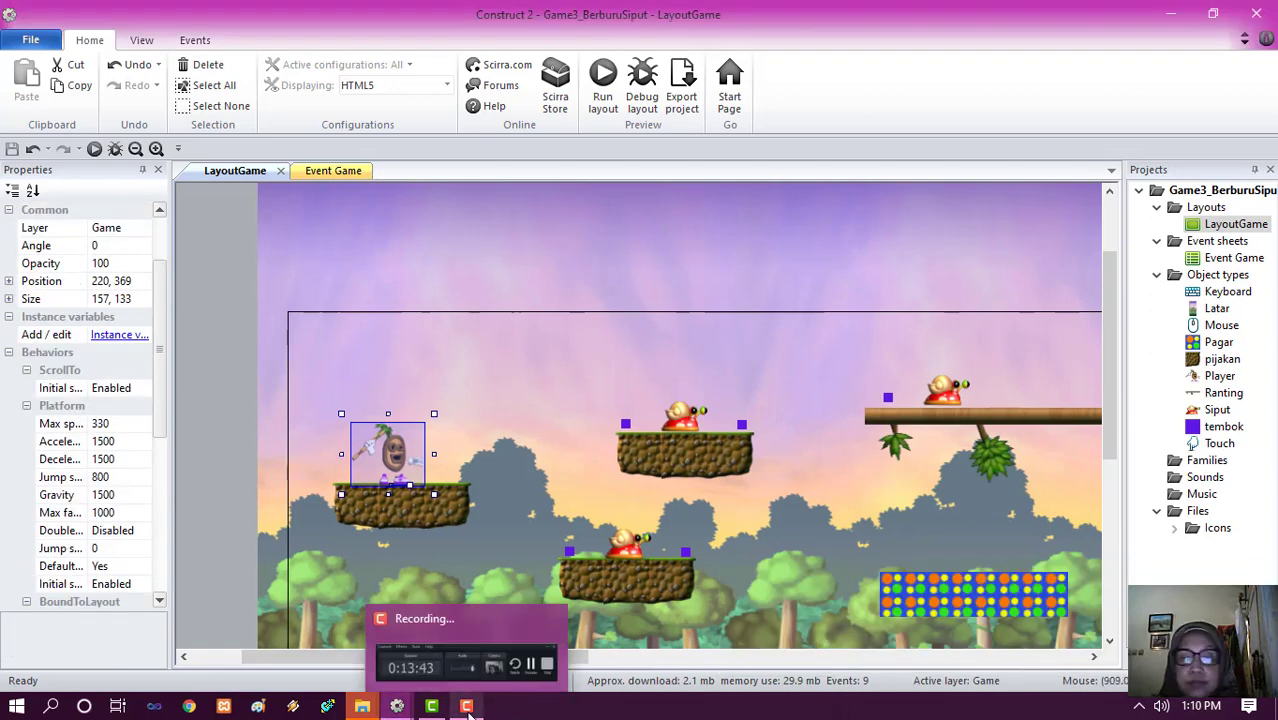
pyautogui.click(469, 709)
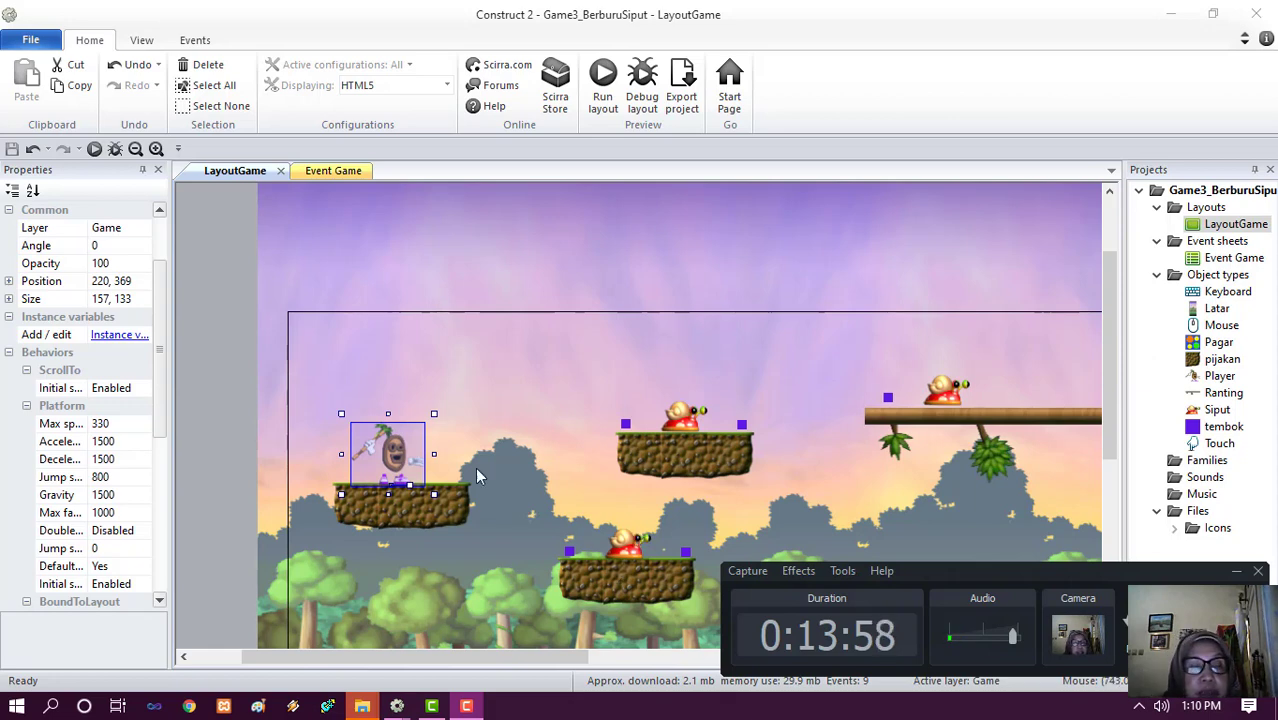
# - Set the Player sprite's Platform jump strength to 650
pyautogui.click(224, 426)
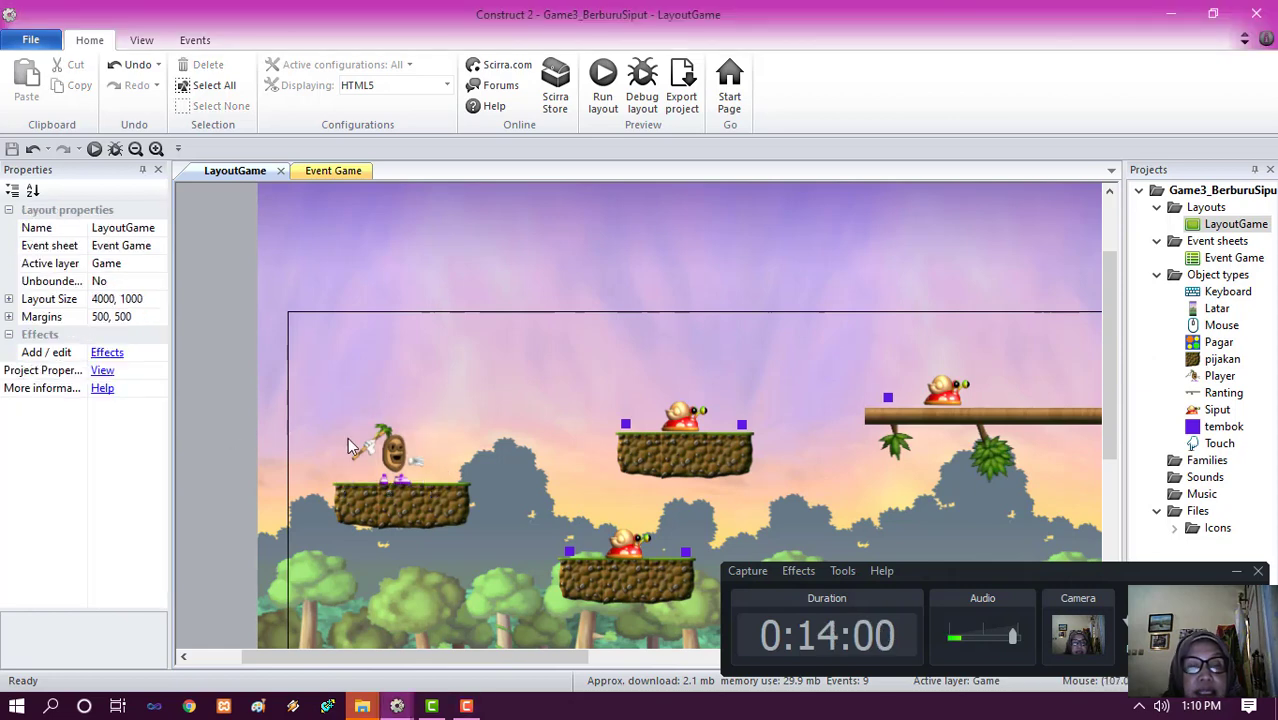
pyautogui.click(390, 452)
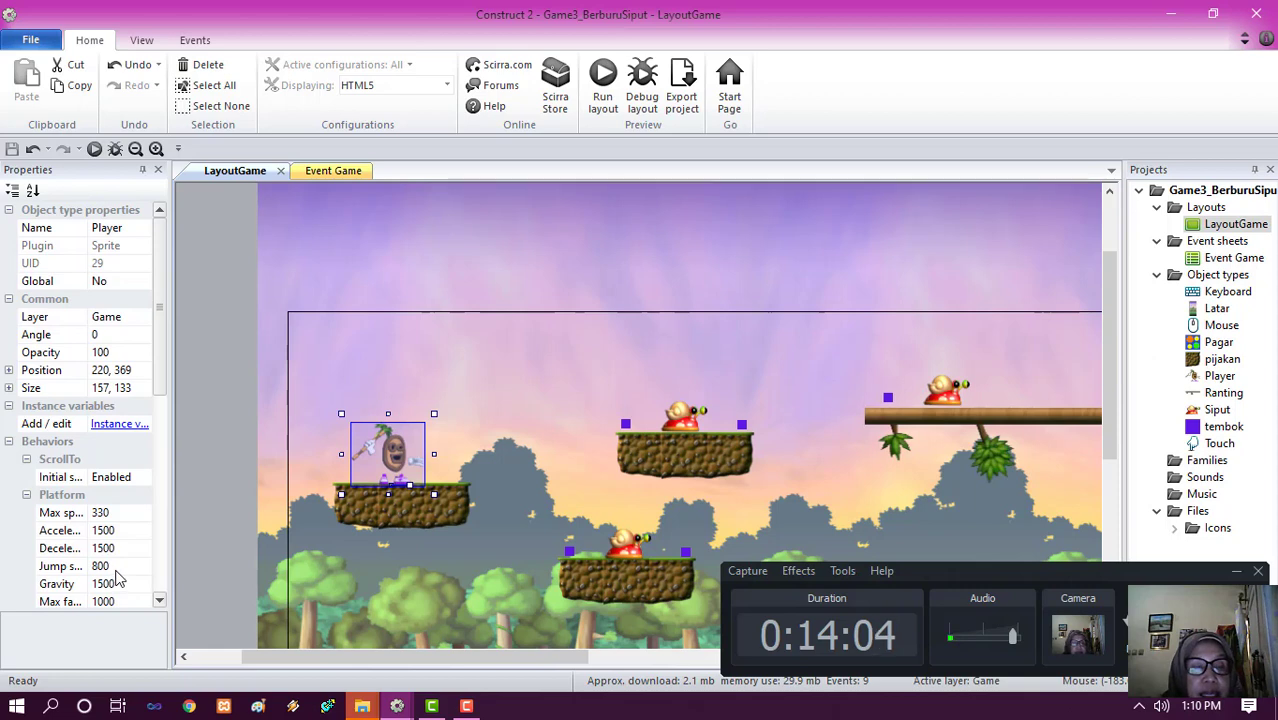
pyautogui.click(116, 567)
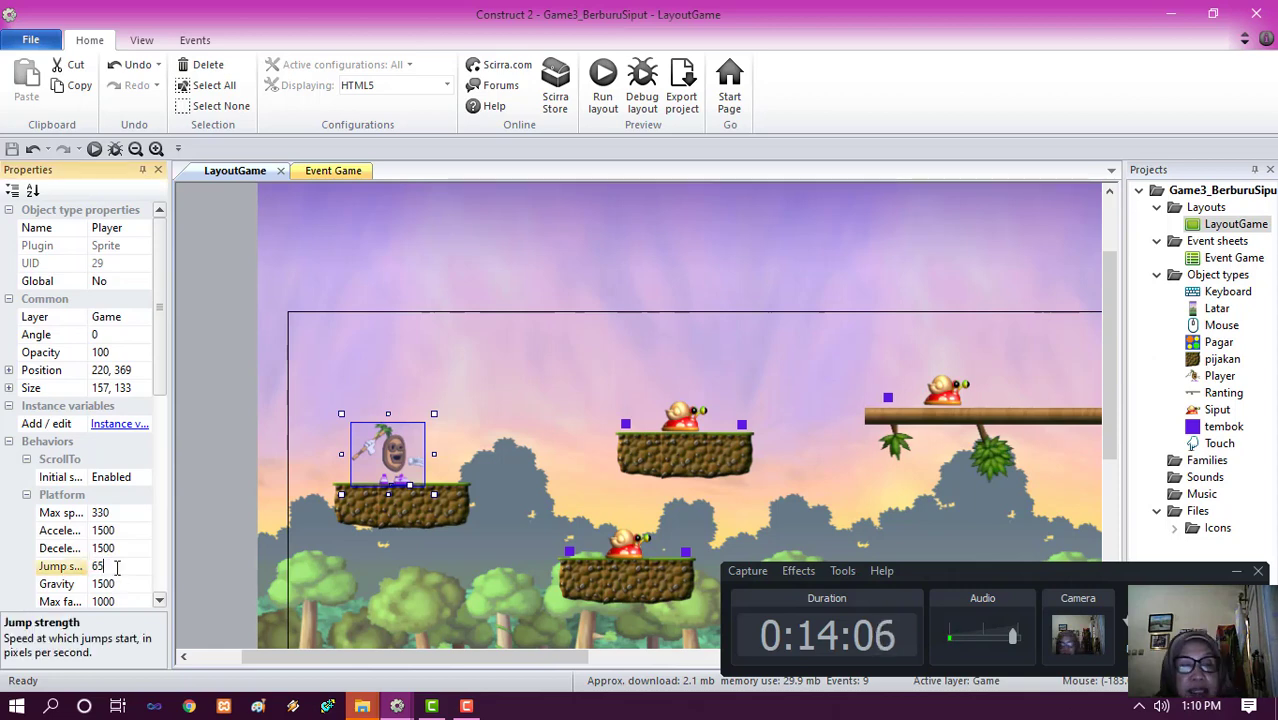
pyautogui.write('650')
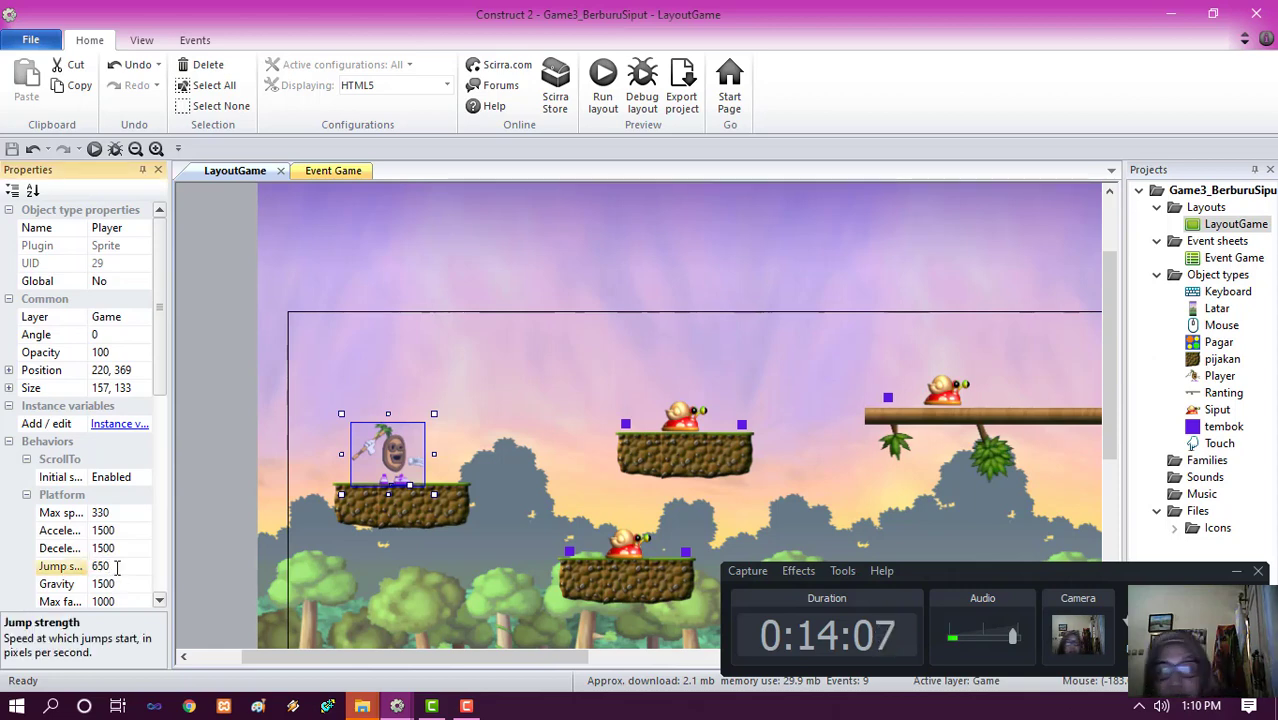
pyautogui.press('Return')
# - Enable double jump in the Player sprite's Platform behavior
pyautogui.click(165, 597)
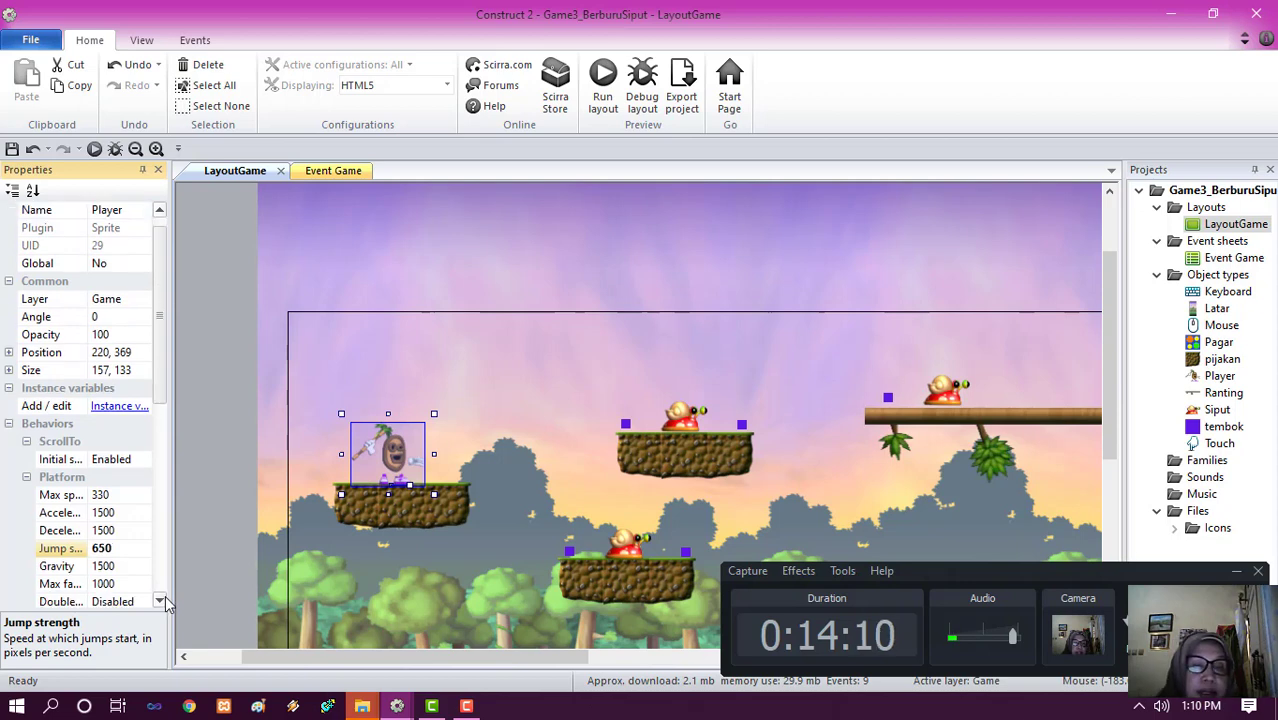
pyautogui.doubleClick(165, 597)
pyautogui.click(146, 567)
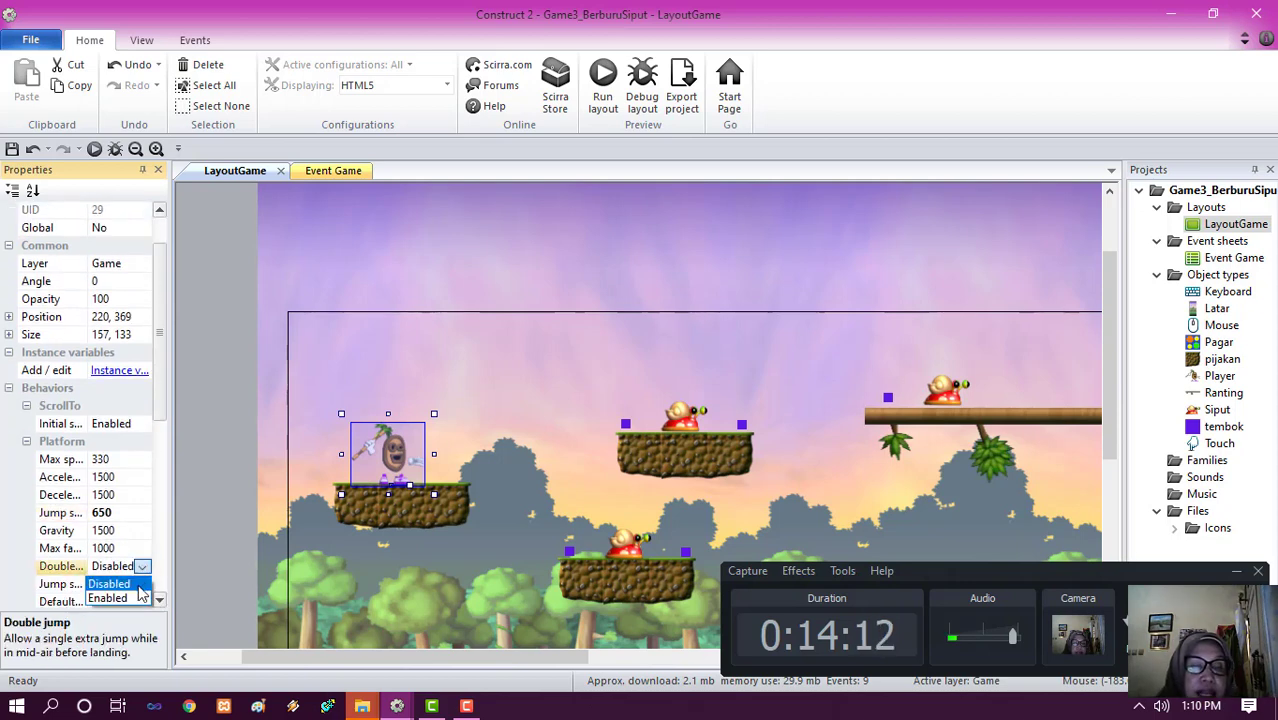
pyautogui.click(133, 598)
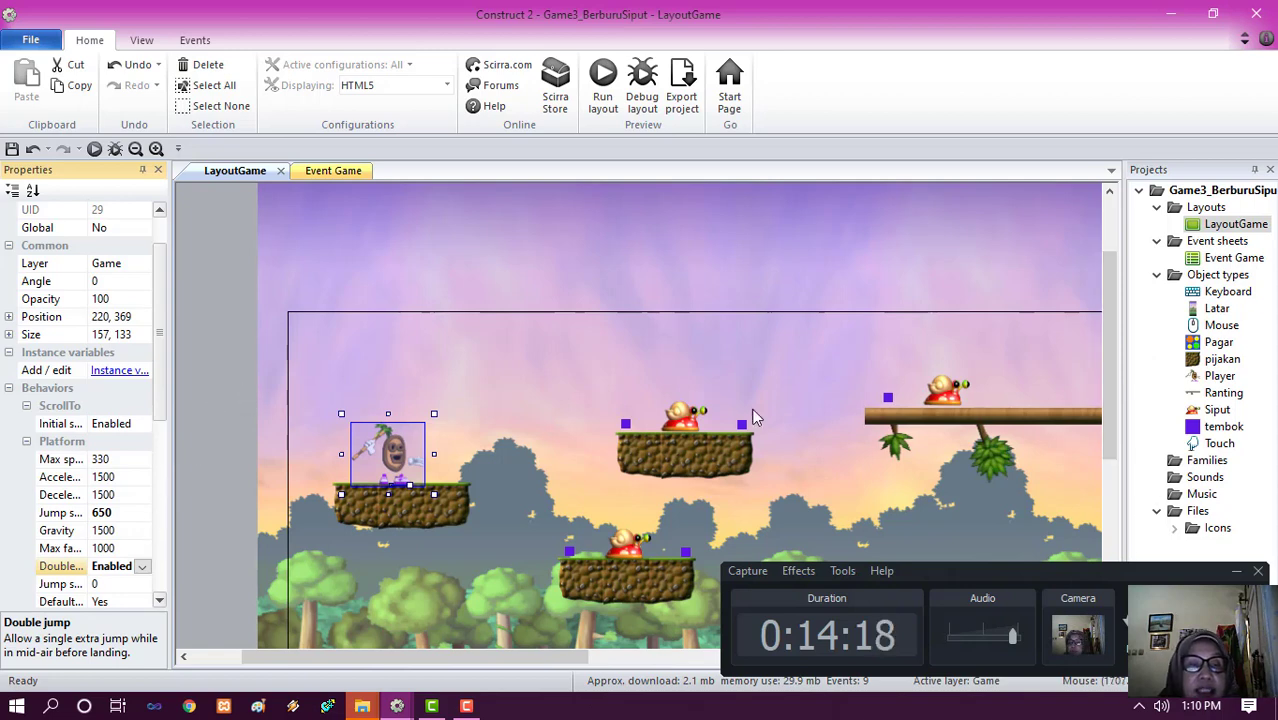
# - Set the initial visibility of the tembok block at the left end of the upper snail platform to Invisible
pyautogui.click(626, 427)
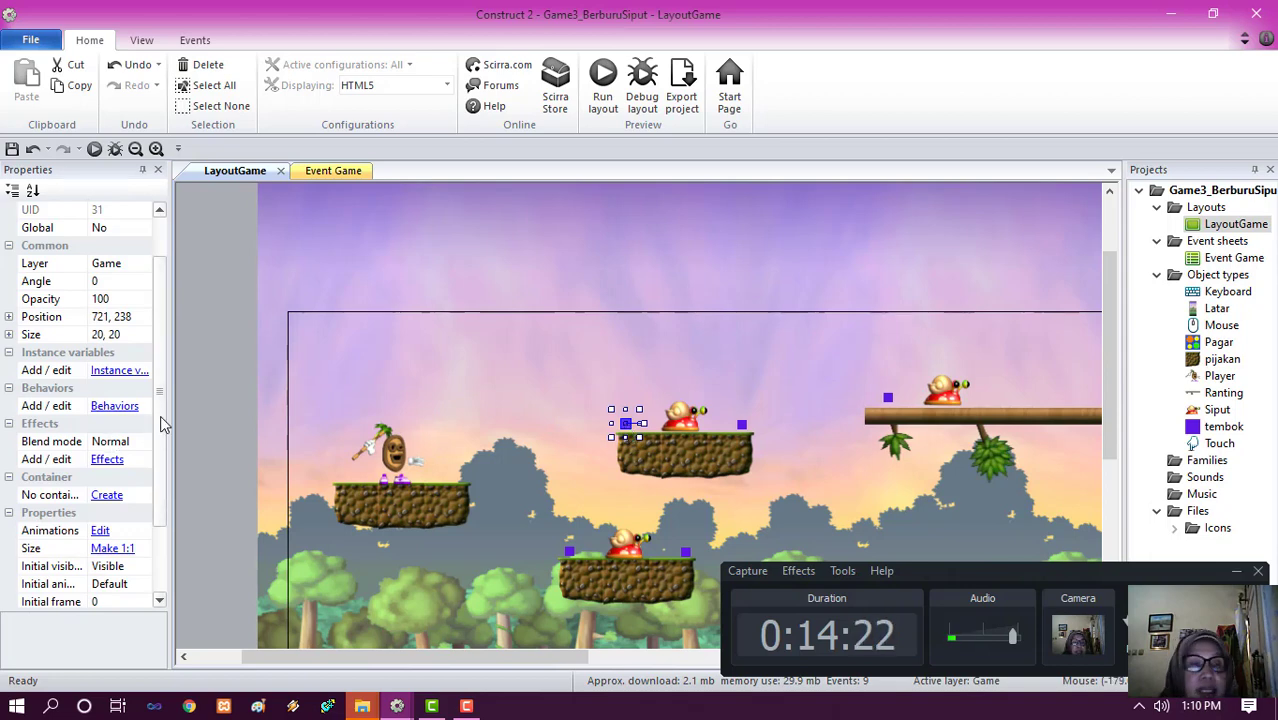
pyautogui.scroll(-3, 160, 415)
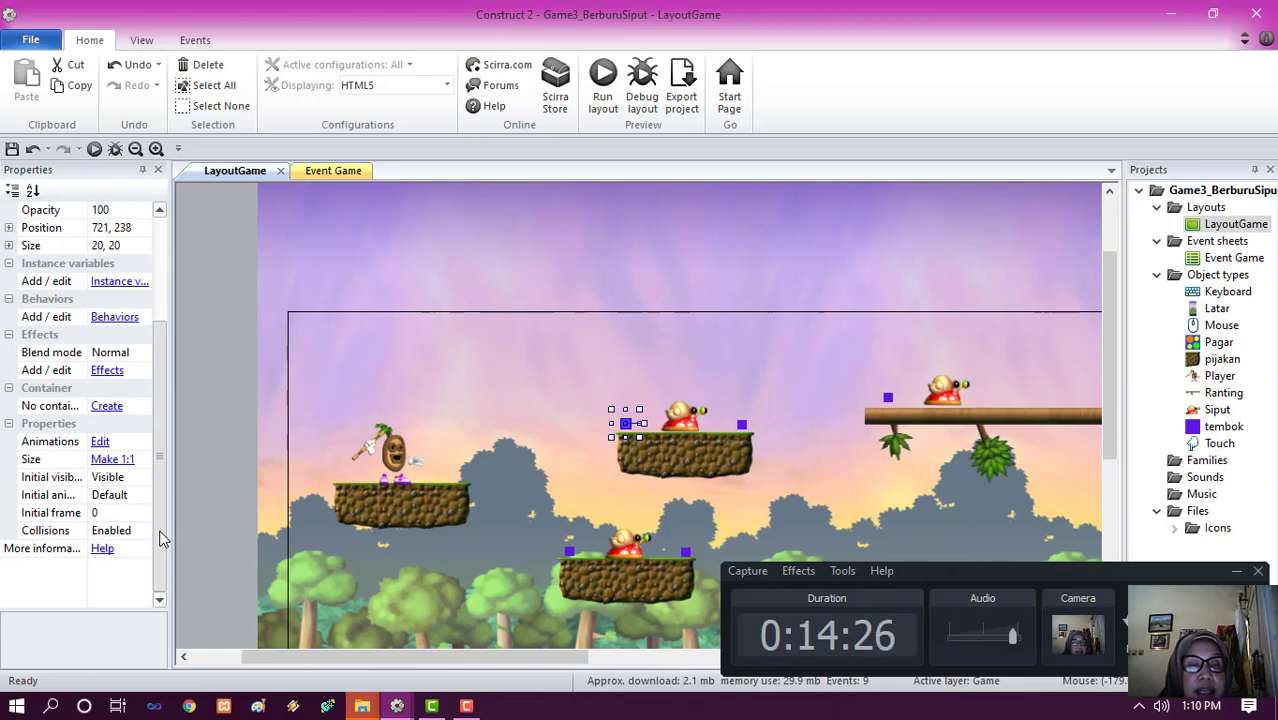
pyautogui.click(140, 480)
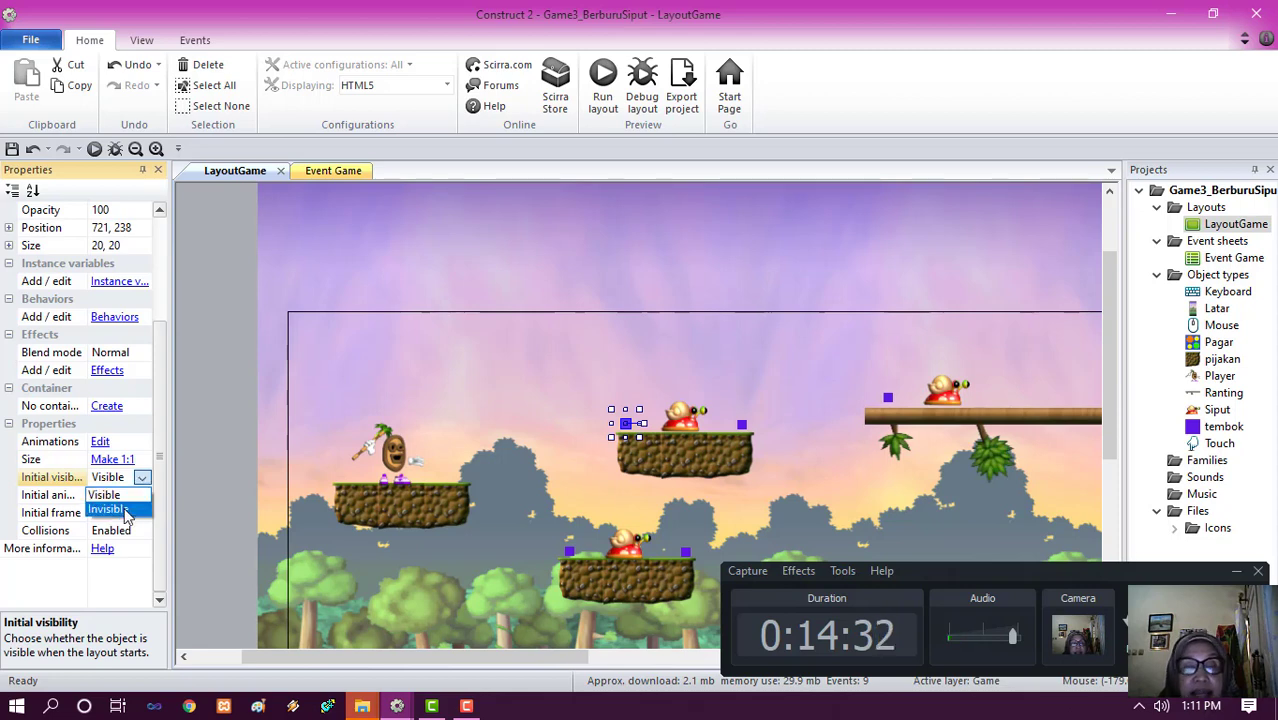
pyautogui.click(110, 510)
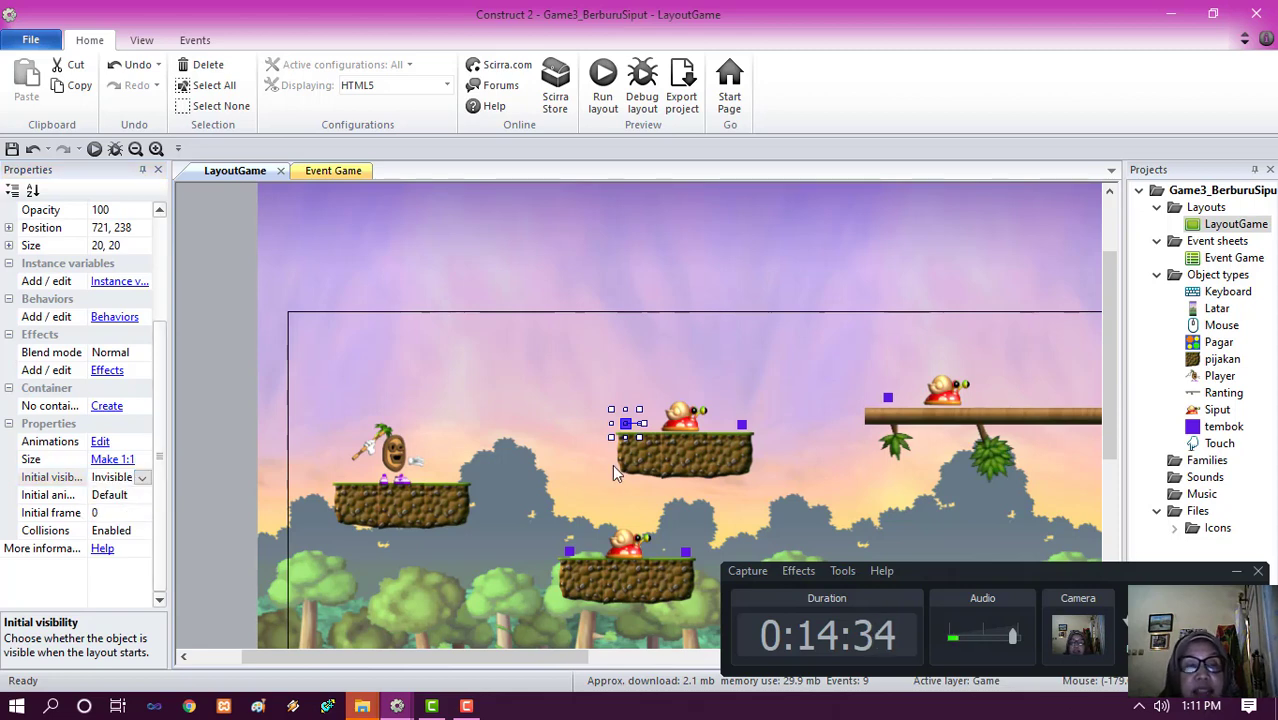
# - Set the initial visibility of the tembok block at the right end of the upper snail platform to Invisible
pyautogui.click(742, 425)
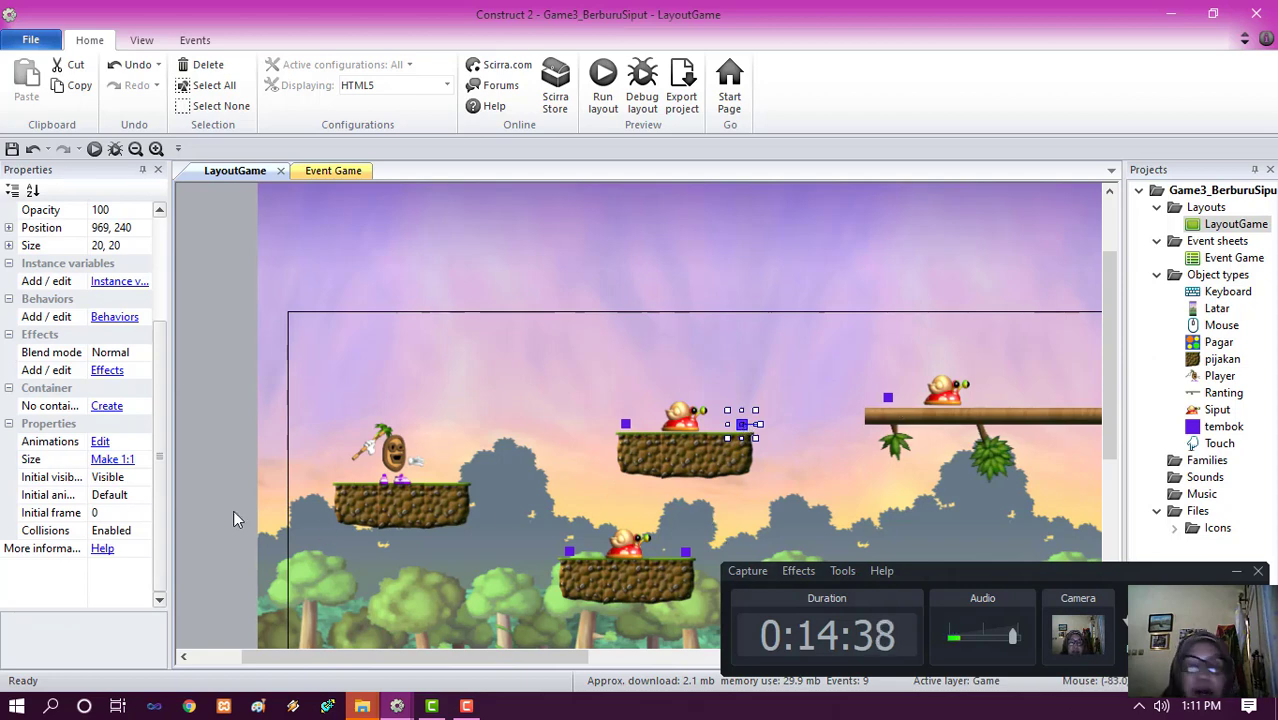
pyautogui.click(140, 487)
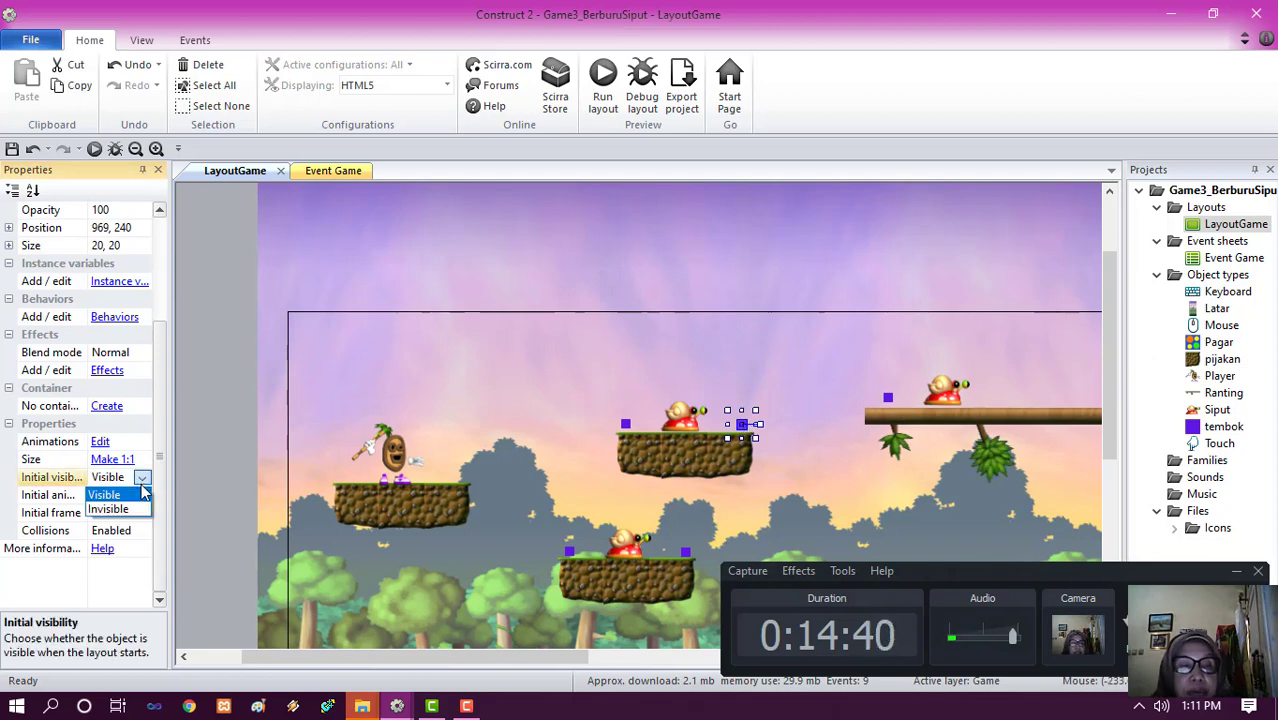
pyautogui.click(137, 511)
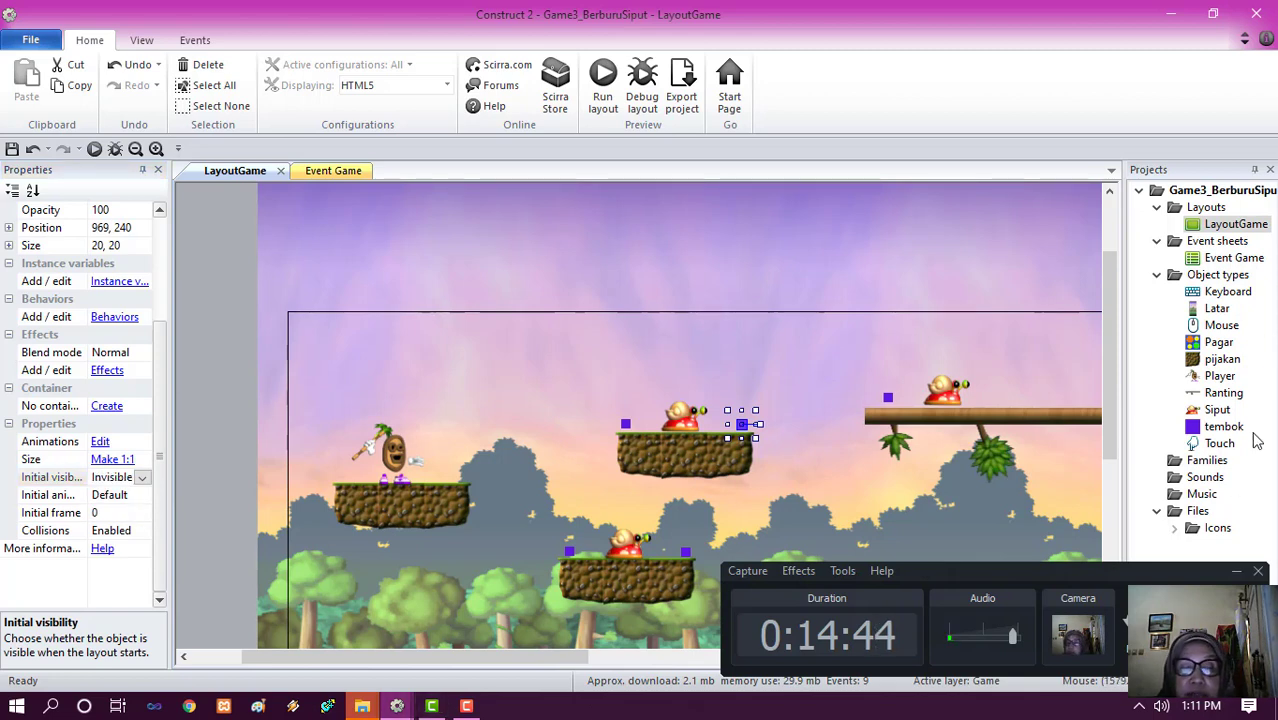
# - In the Event Game sheet, add a tembok Set visible action with visibility Invisible to the On start of layout event
pyautogui.doubleClick(1234, 258)
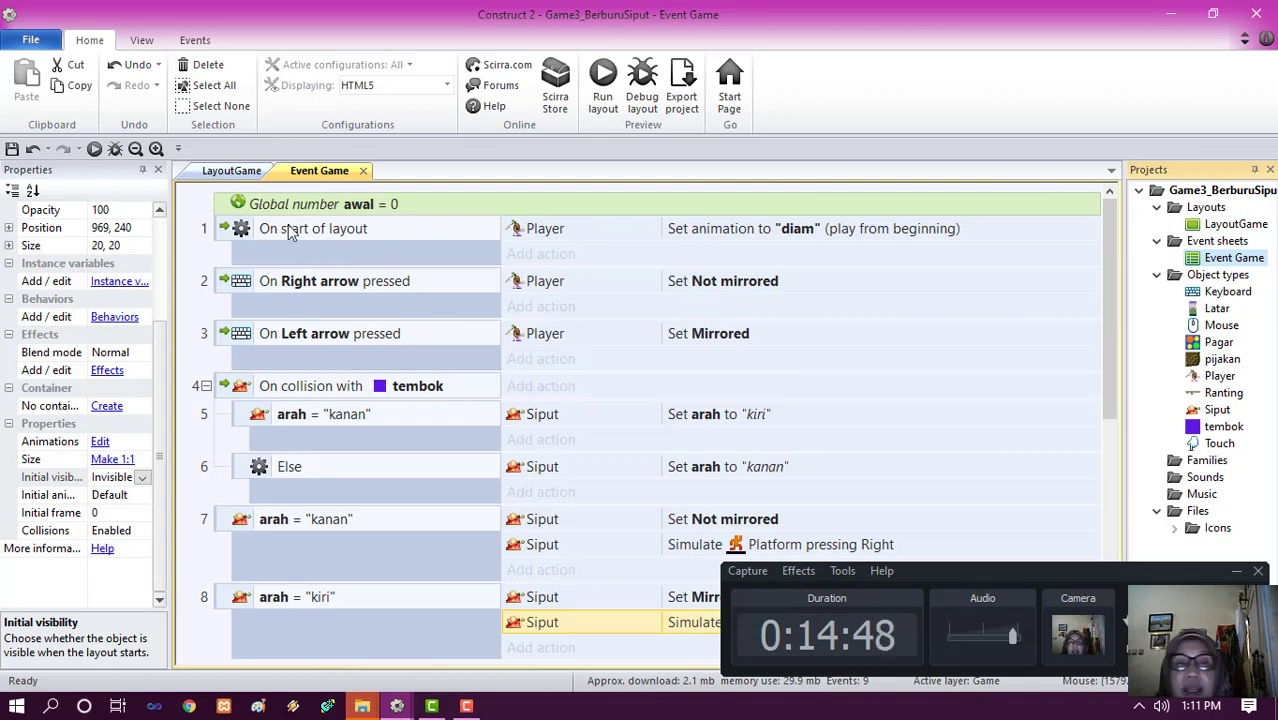
pyautogui.click(540, 254)
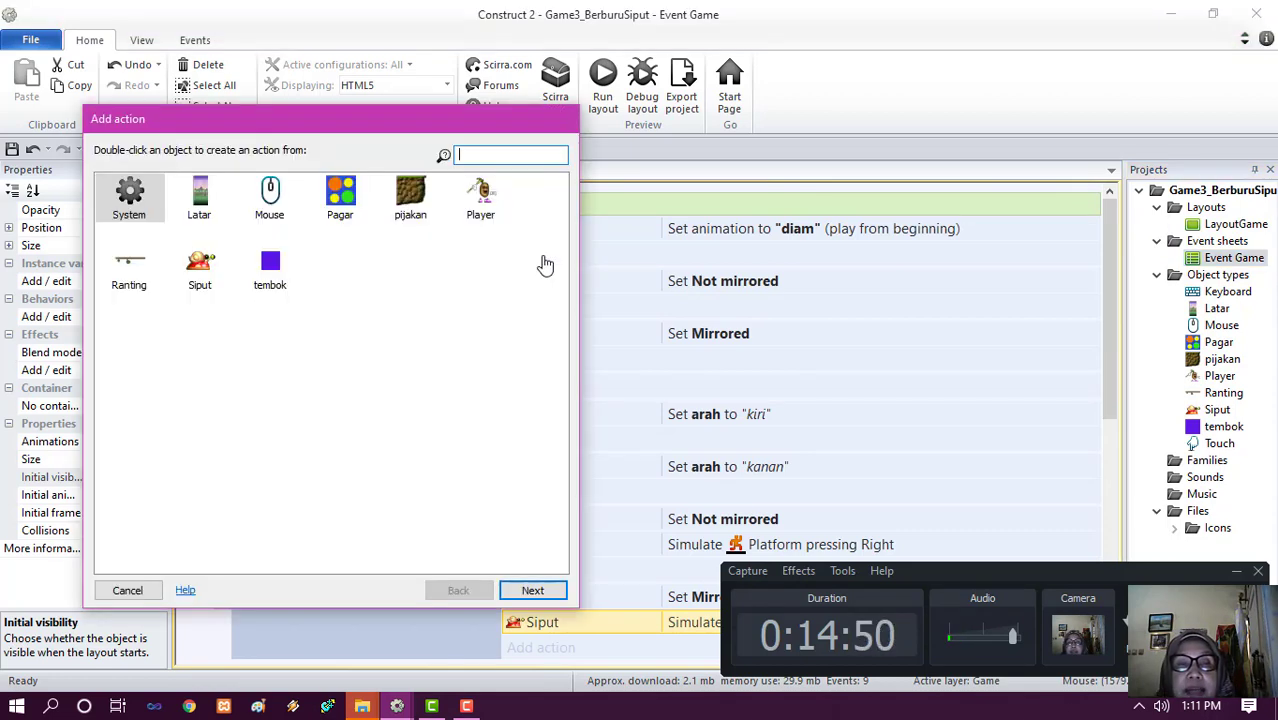
pyautogui.click(270, 262)
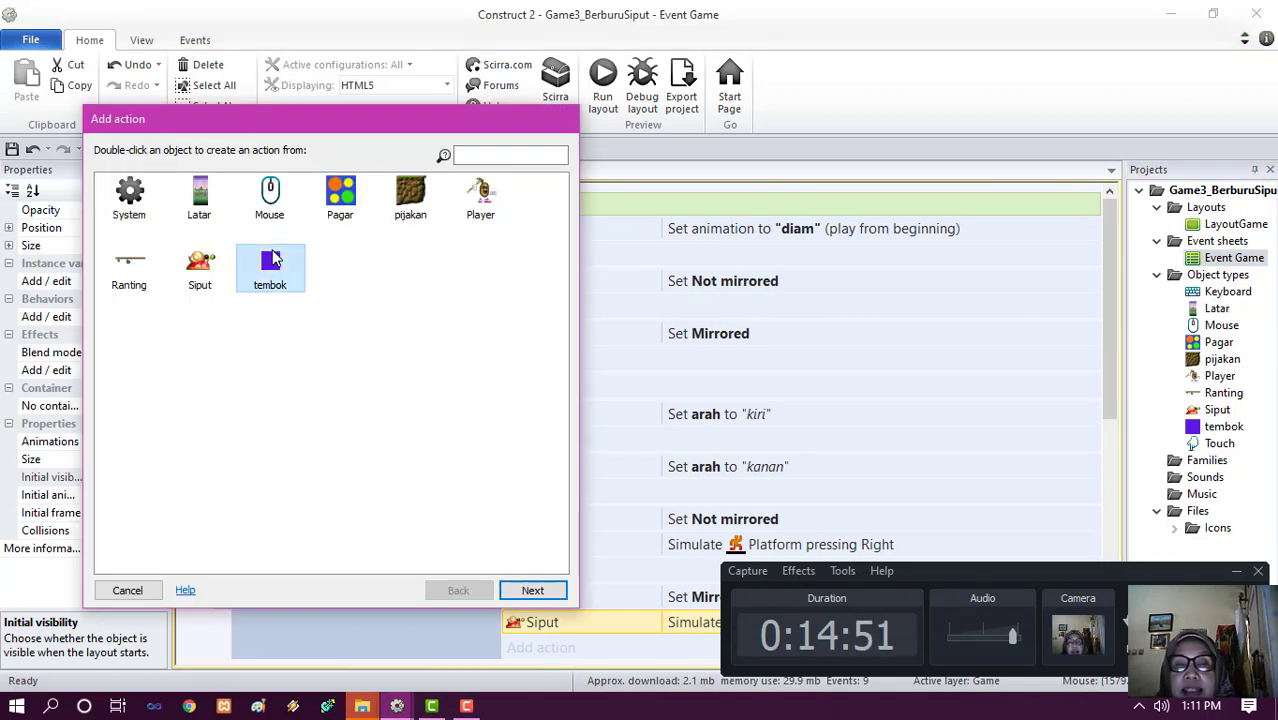
pyautogui.click(531, 591)
pyautogui.click(160, 423)
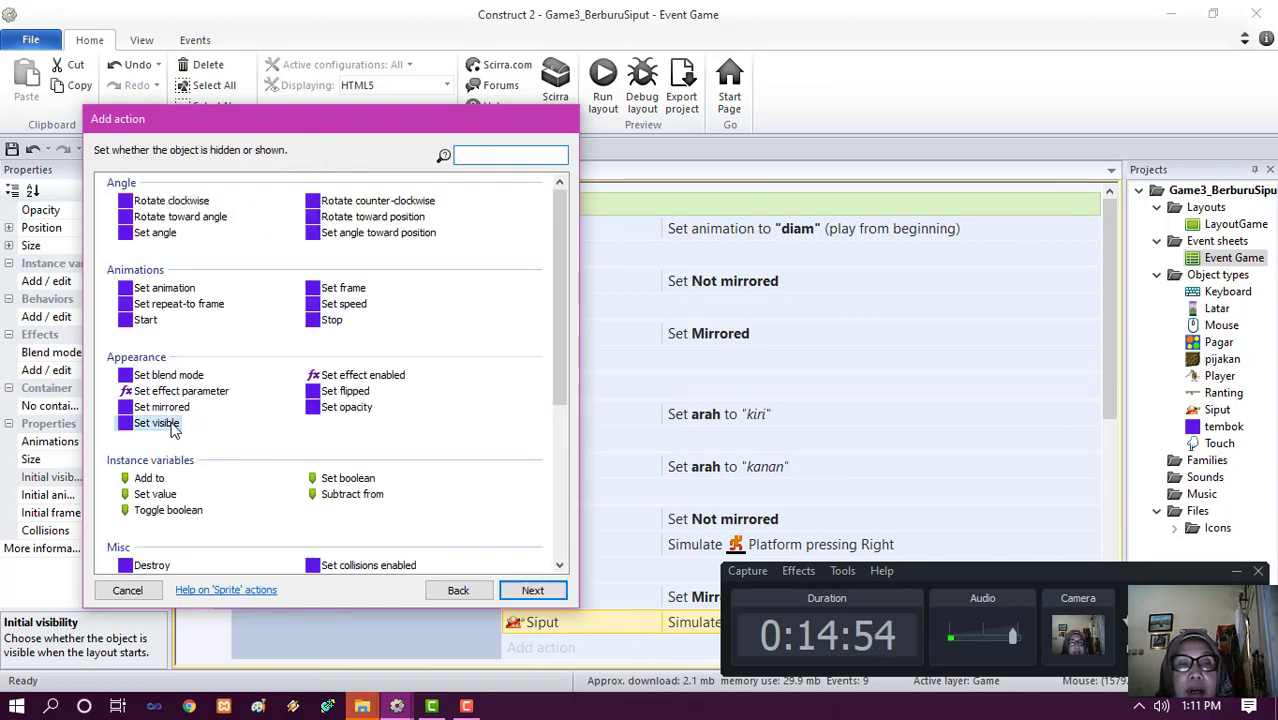
pyautogui.click(532, 591)
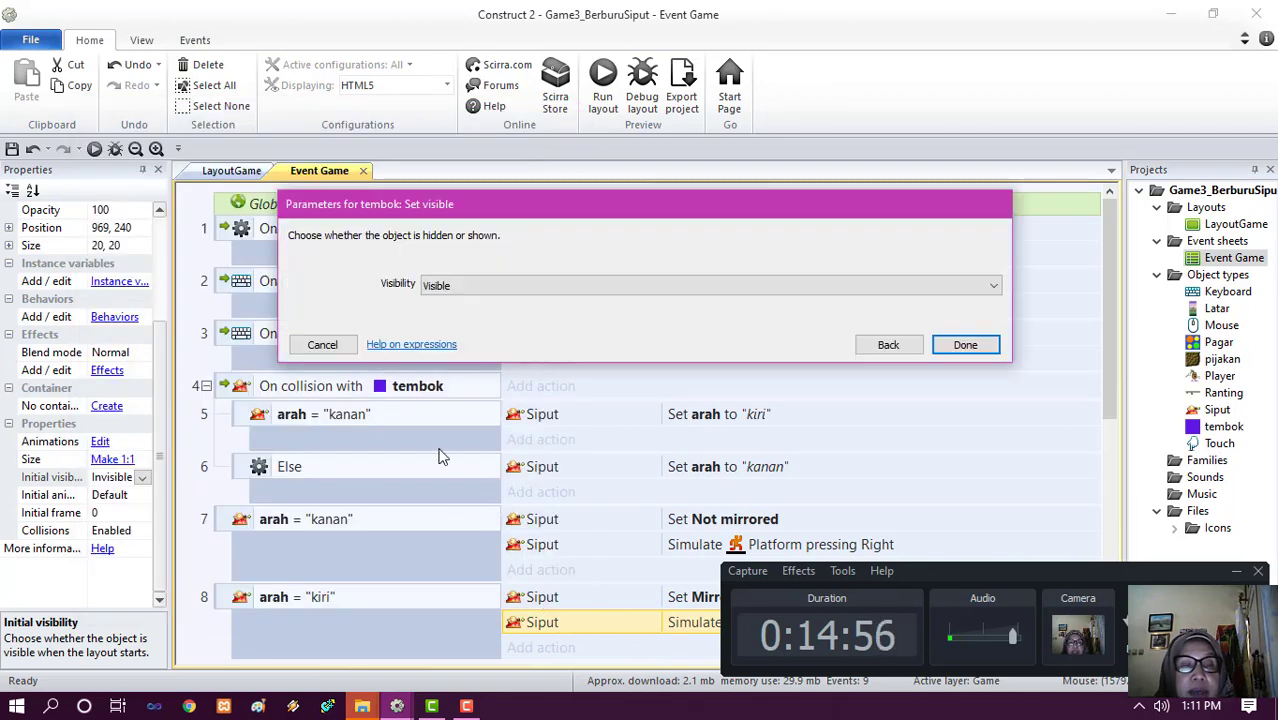
pyautogui.click(516, 285)
pyautogui.click(513, 305)
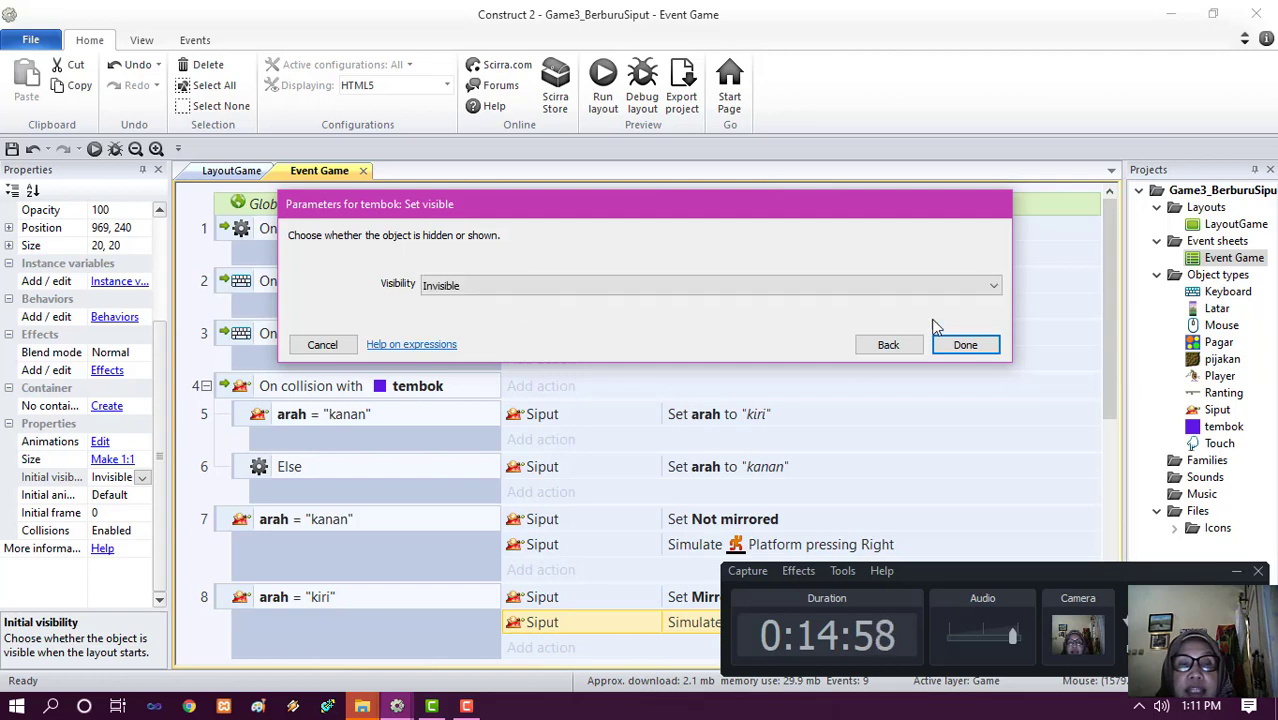
pyautogui.click(965, 344)
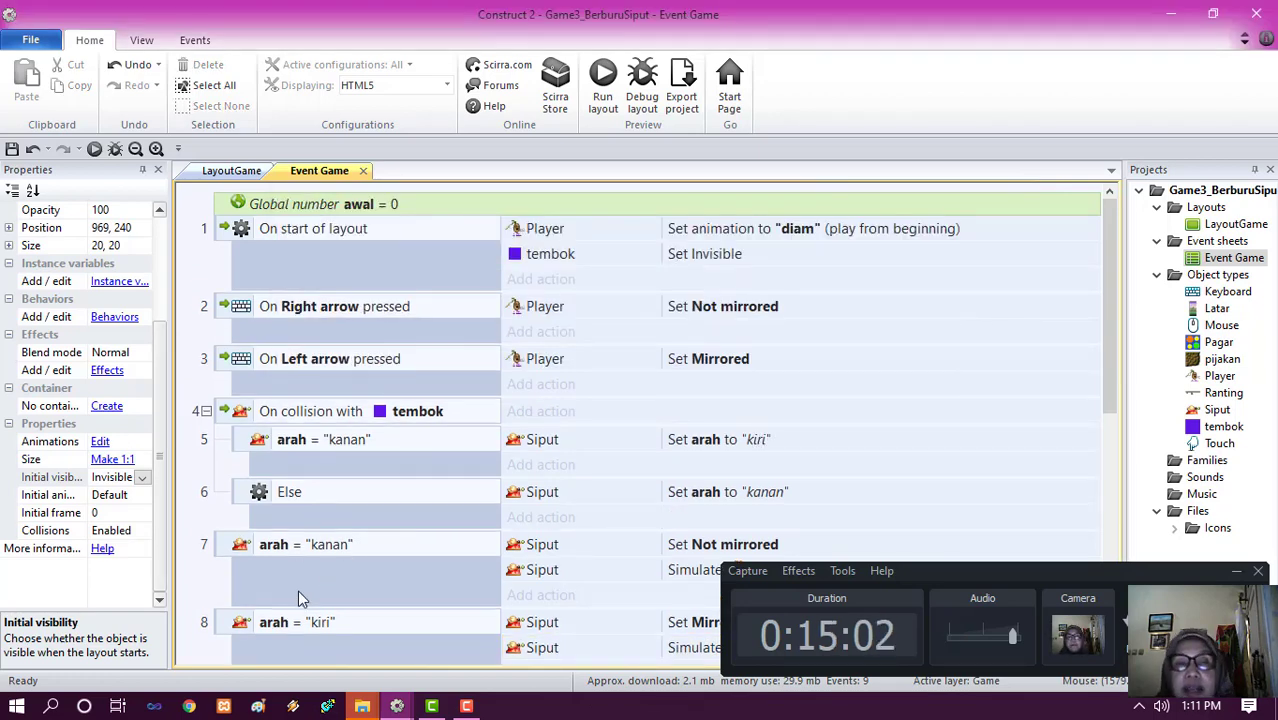
# - Widen the object column of the event and sub-event conditions so that the object names show beside their icons
pyautogui.scroll(-2, 300, 590)
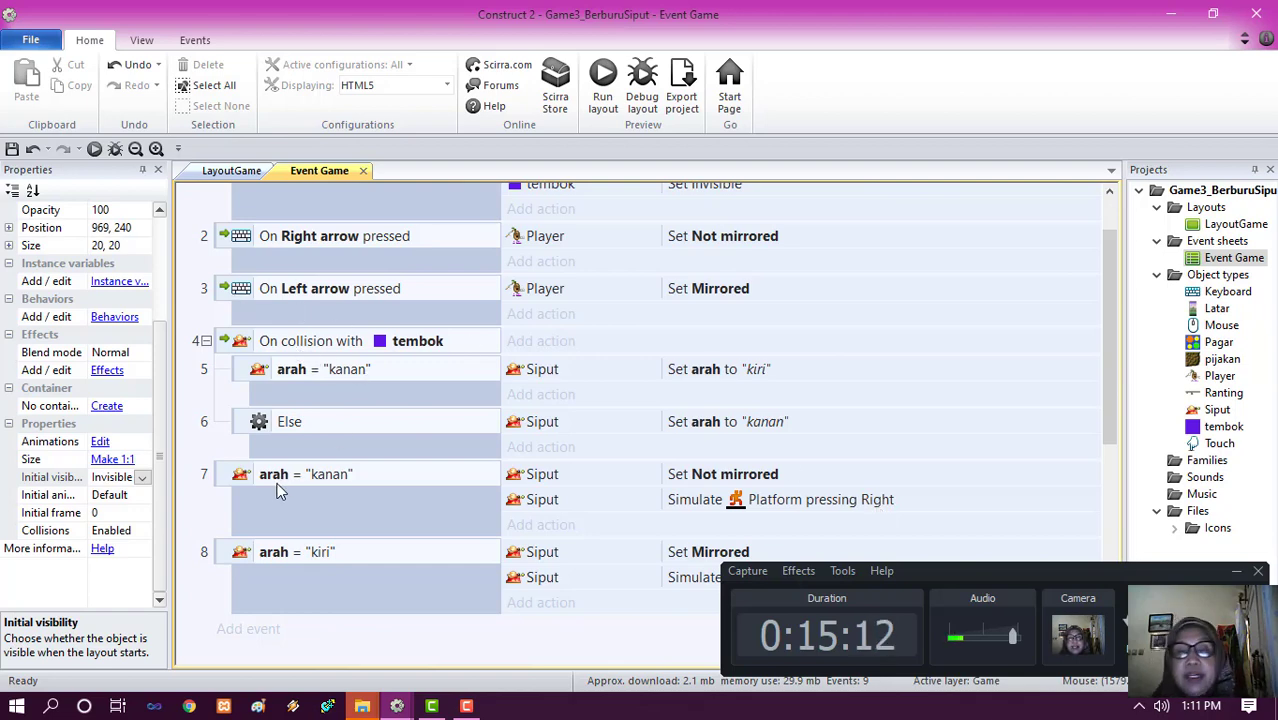
pyautogui.moveTo(266, 468); pyautogui.dragTo(317, 468)
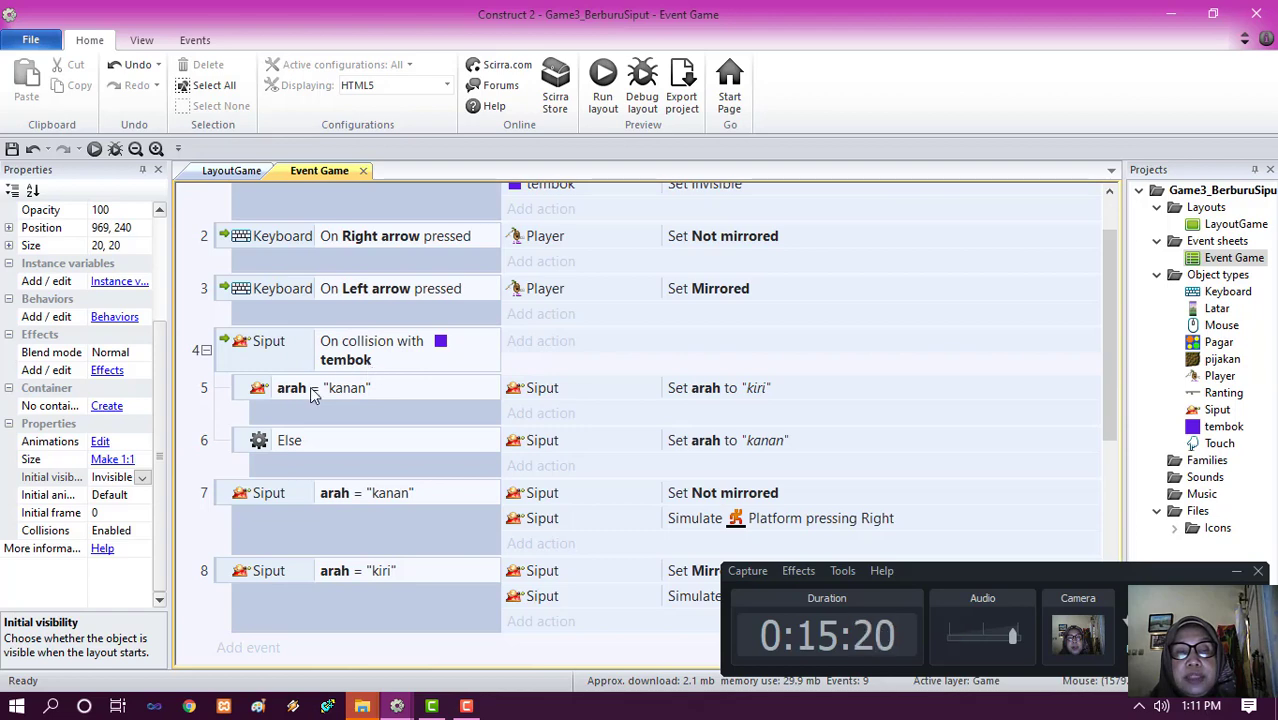
pyautogui.moveTo(270, 386); pyautogui.dragTo(334, 394)
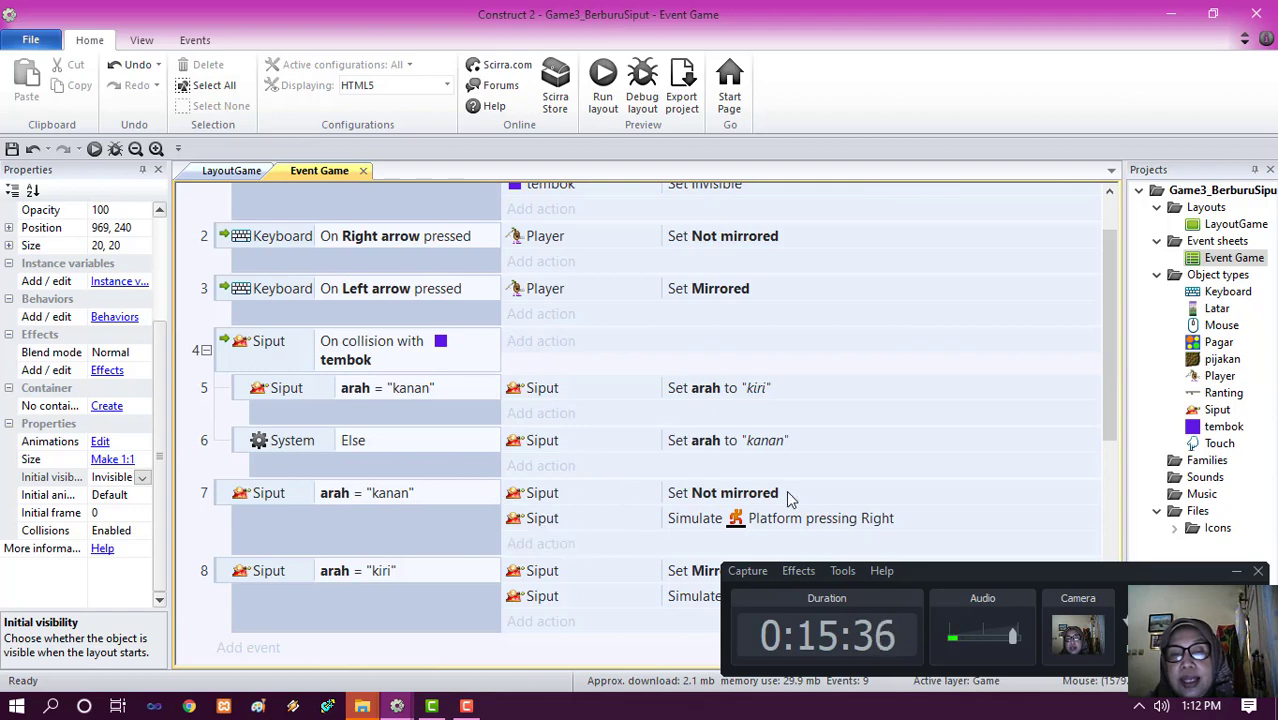
# - Save the project and run the layout in the browser preview
pyautogui.click(12, 149)
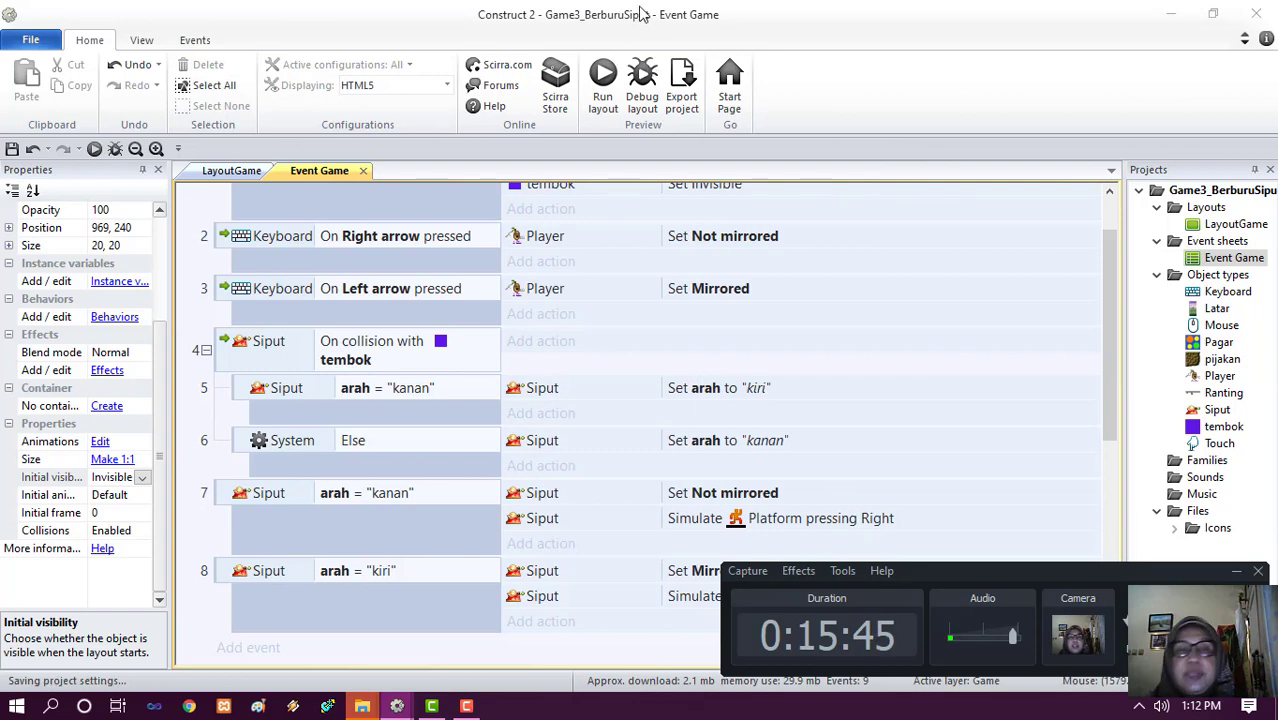
pyautogui.click(602, 73)
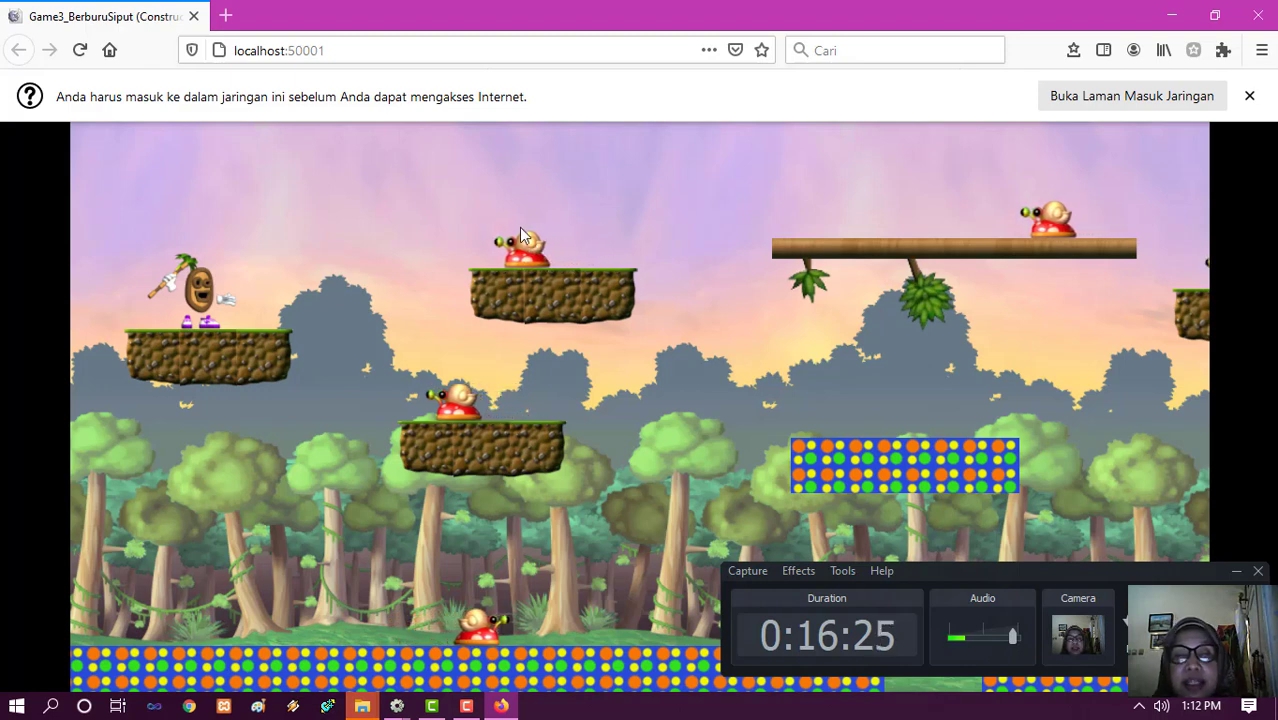
# - Test moving and jumping the player from the starting platform onto the lower snail platform
pyautogui.press('Right')
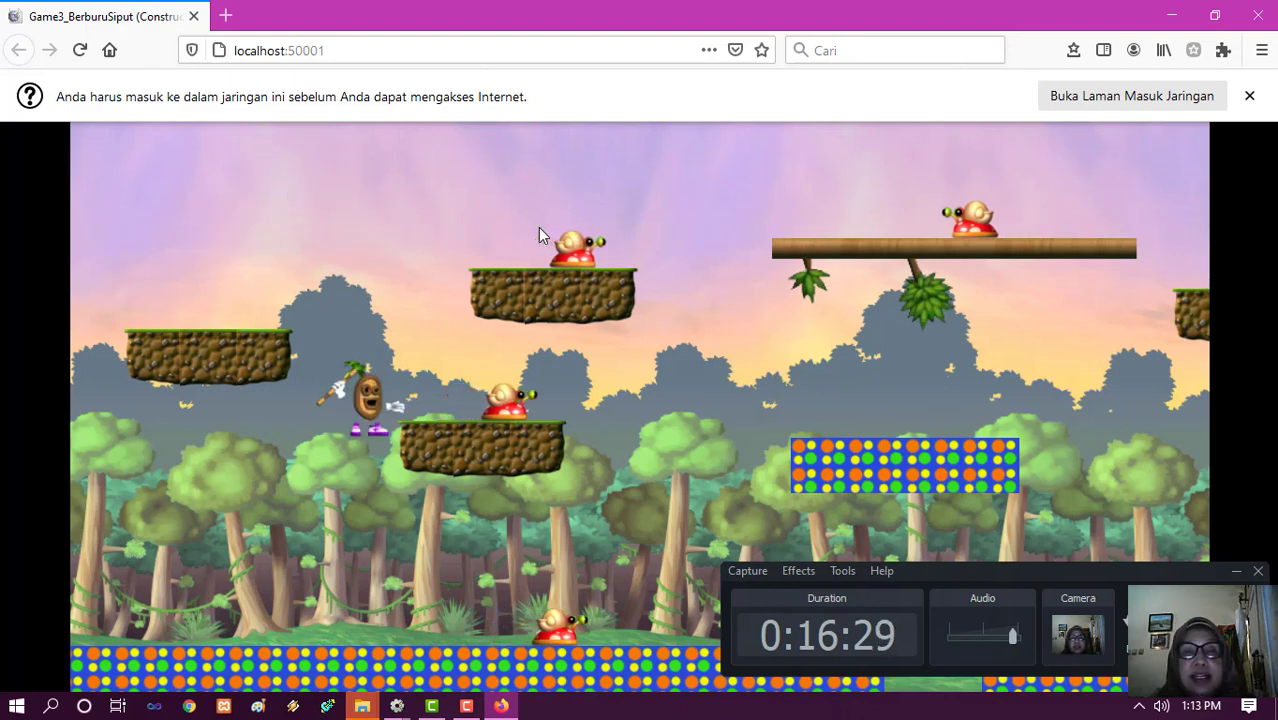
pyautogui.press('Up')
pyautogui.press('Right')
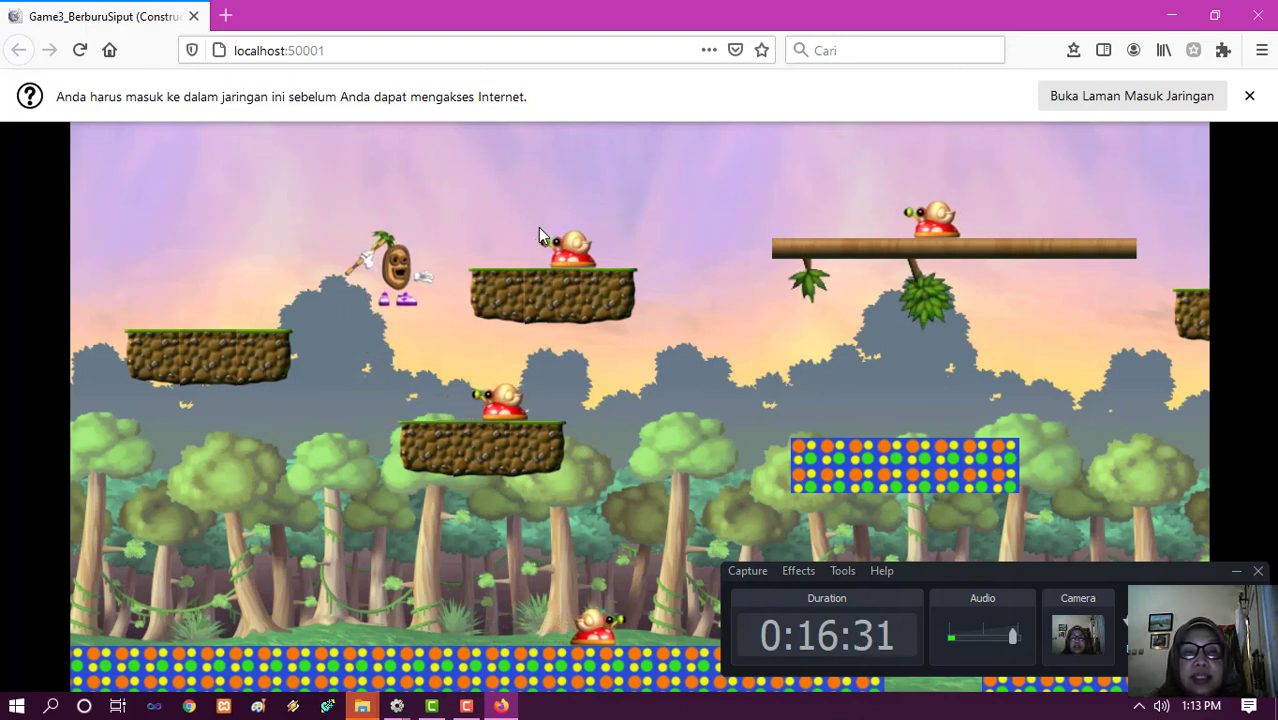
pyautogui.press('Up')
pyautogui.press('Right')
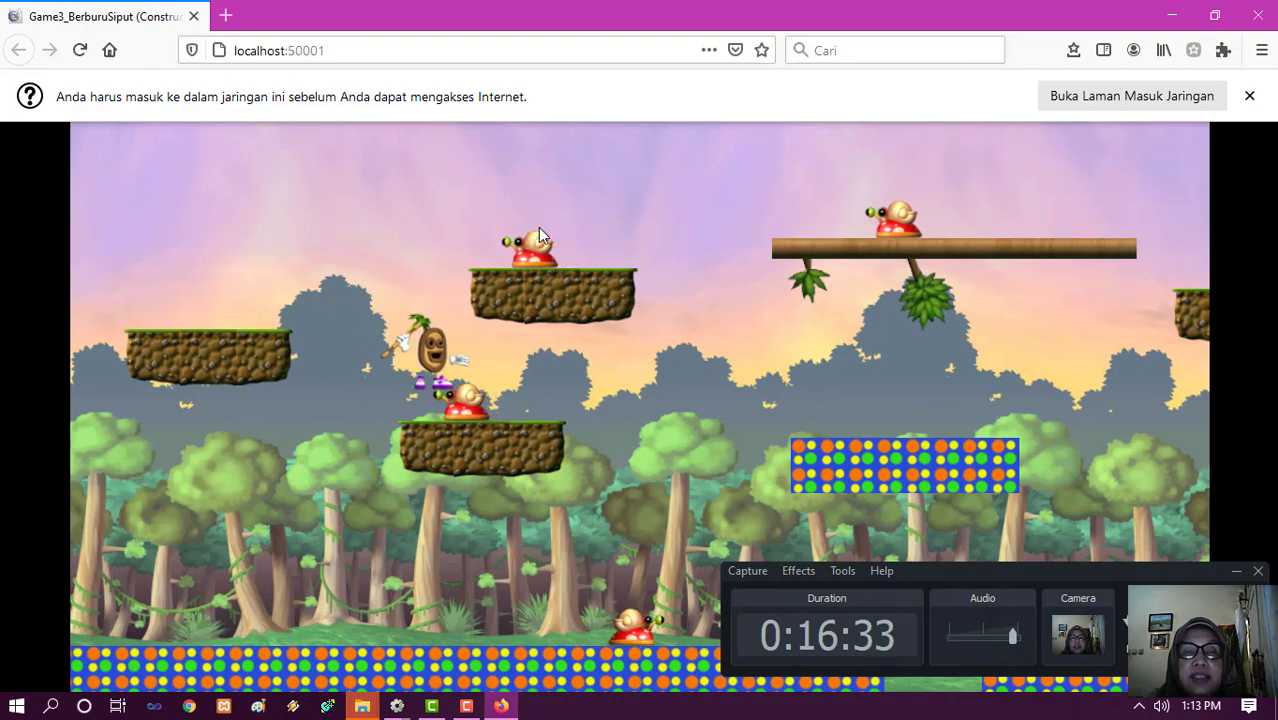
pyautogui.press('Up')
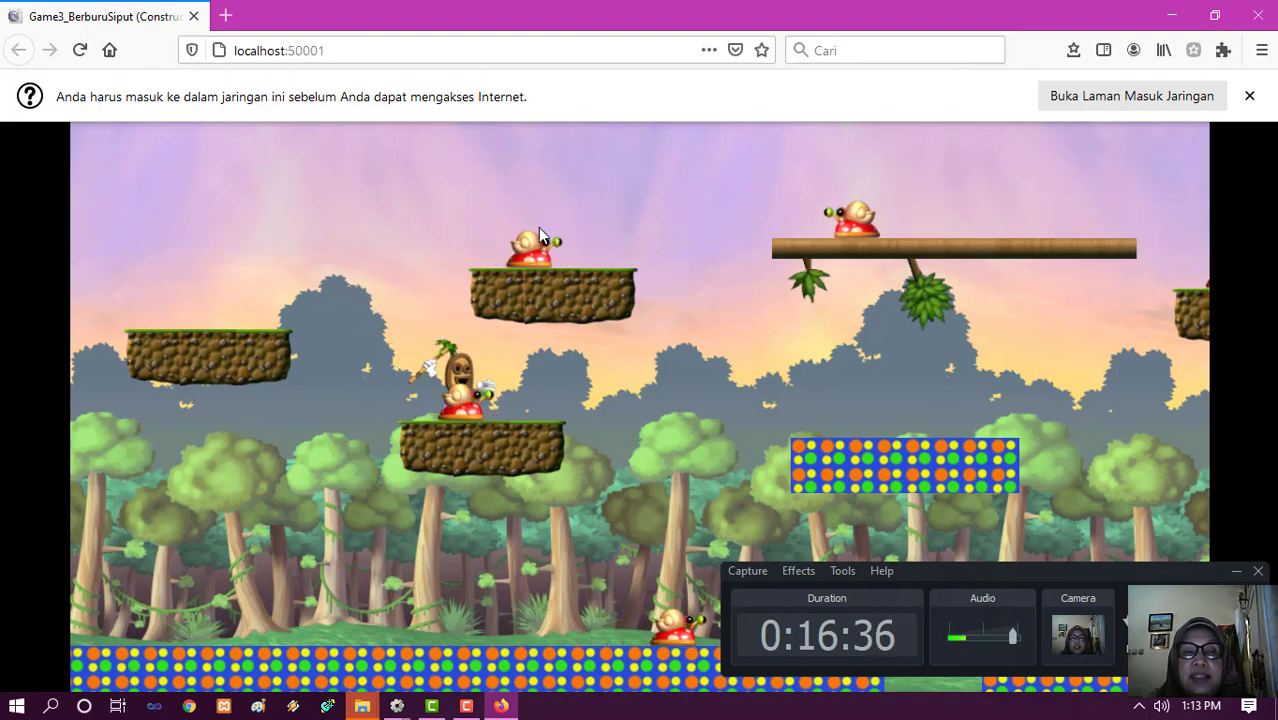
# - Test double-jumping the player from the lower snail platform up to the upper snail platform
pyautogui.press('Left')
pyautogui.press('Up')
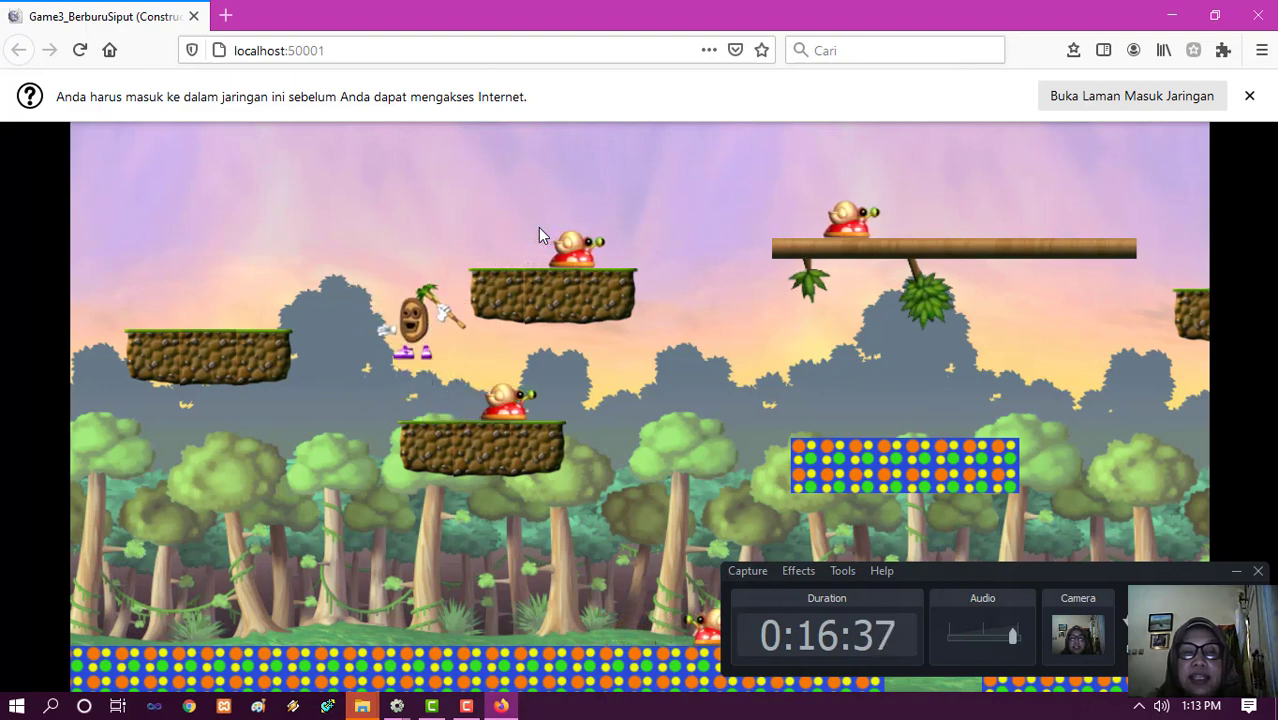
pyautogui.press('Up')
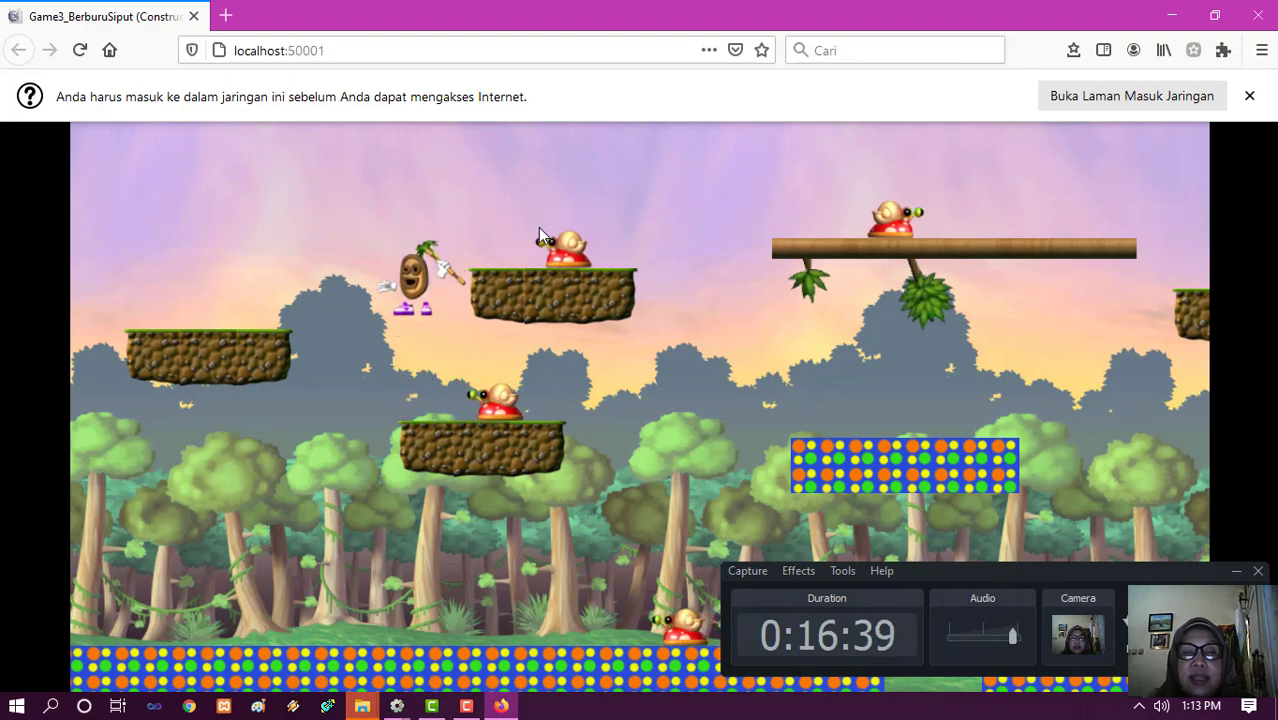
pyautogui.press('Up')
pyautogui.press('Right')
pyautogui.press('Right')
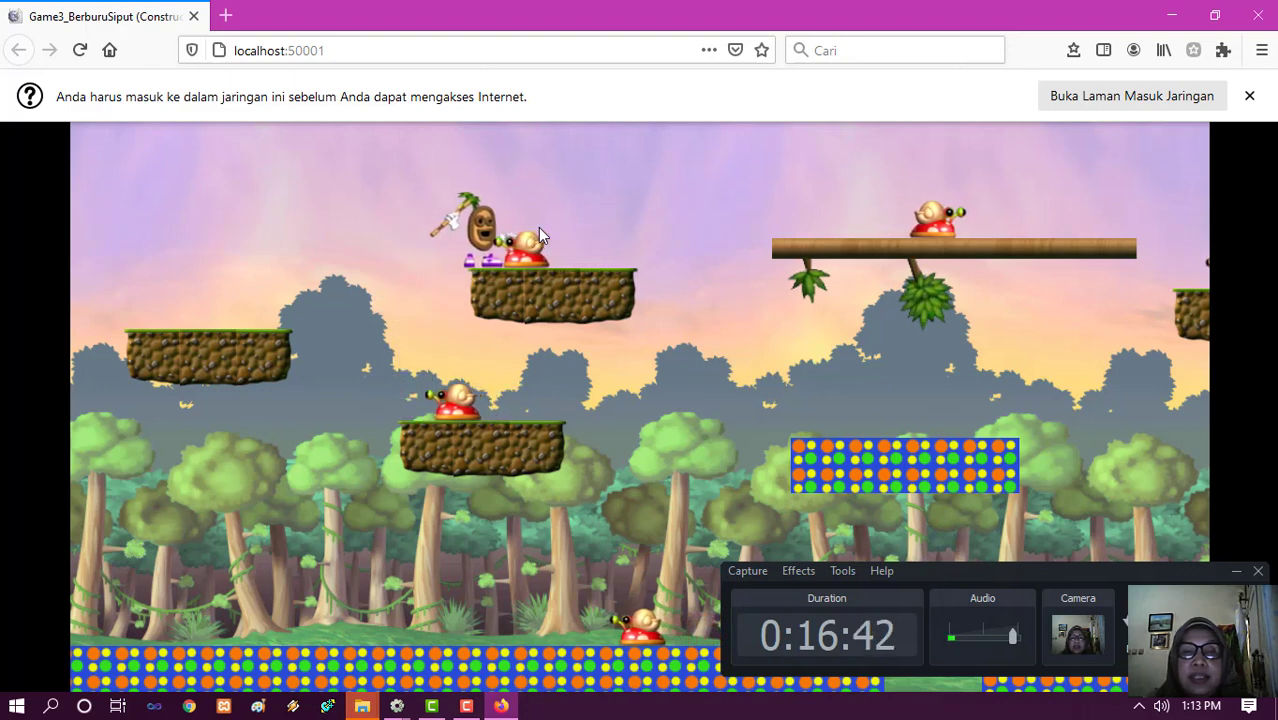
# - Test jumping the player from the upper snail platform across to the snail's wooden branch
pyautogui.press('Up')
pyautogui.press('Right')
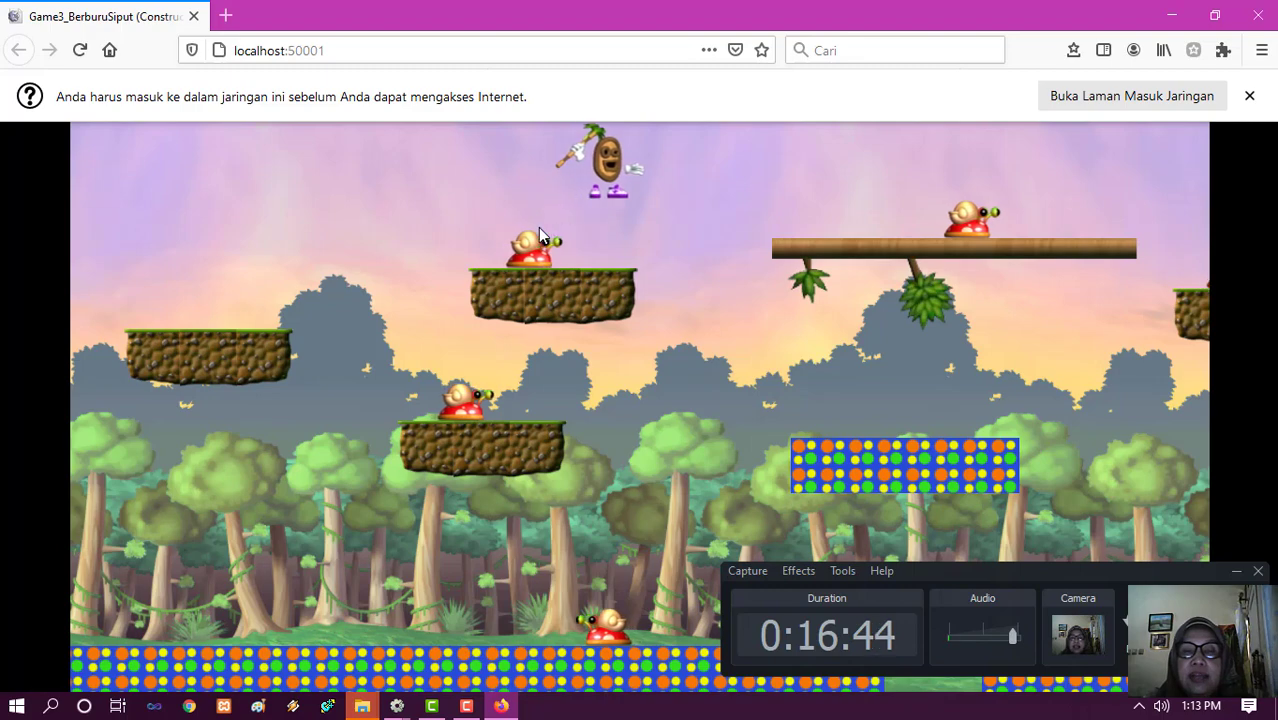
pyautogui.press('Up')
pyautogui.press('Right')
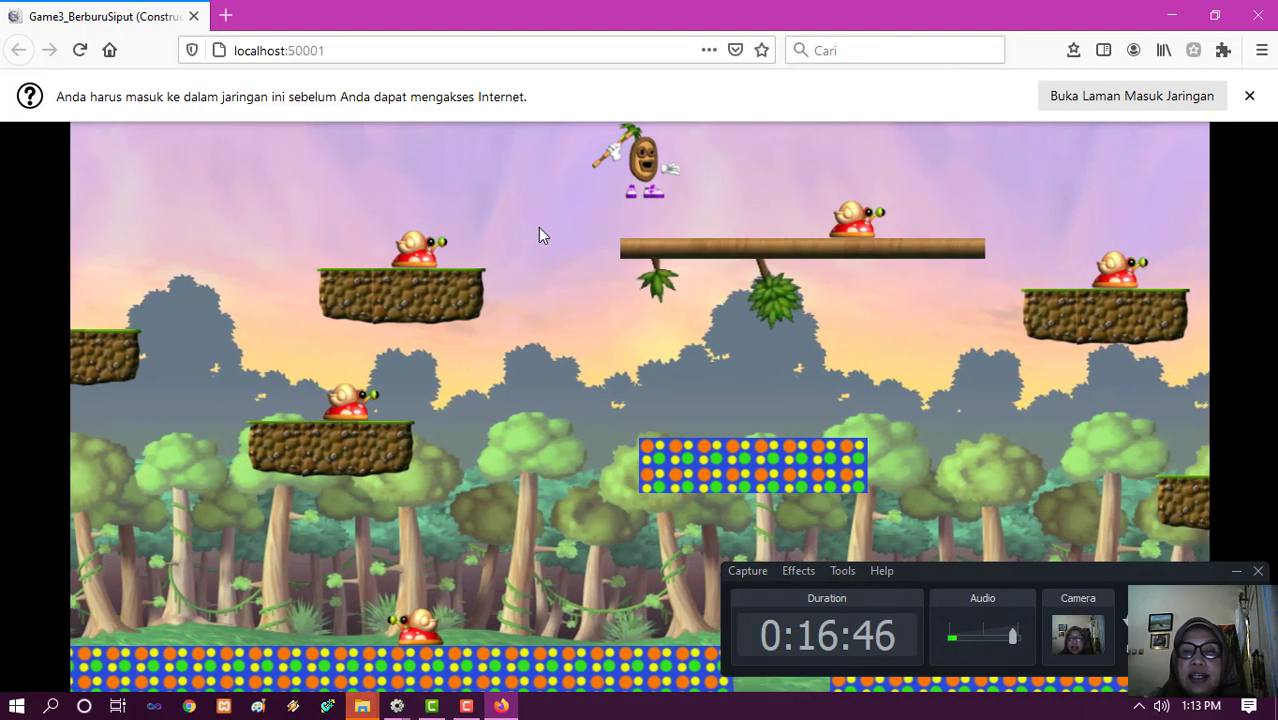
pyautogui.press('Right')
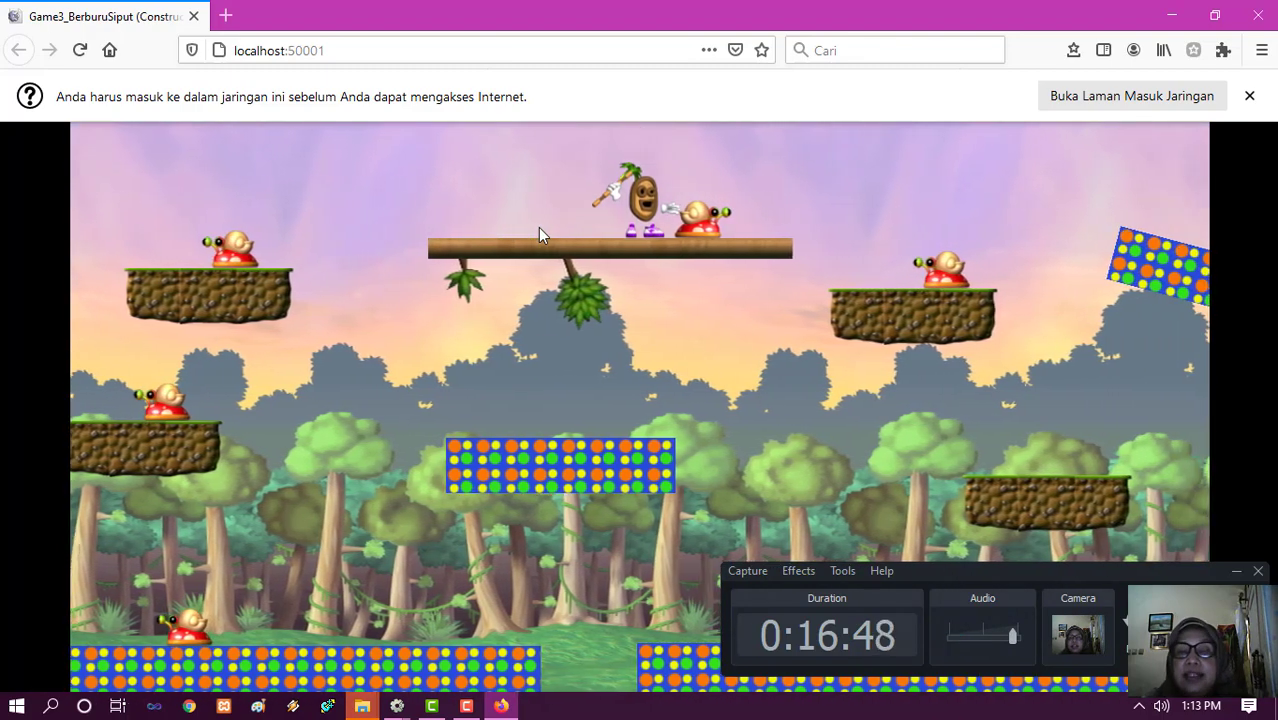
# - Test moving the player from the branch past the next snail platform to the tilted dotted block
pyautogui.press('Right')
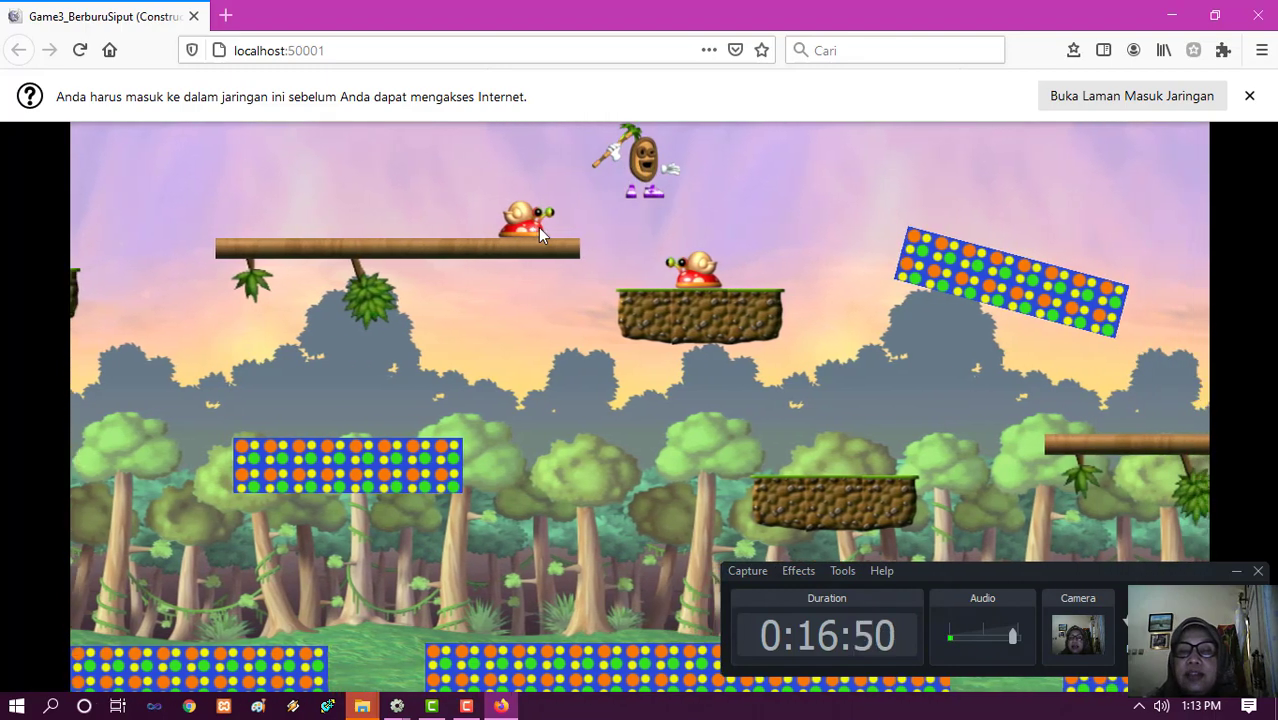
pyautogui.press('Right')
pyautogui.press('Right')
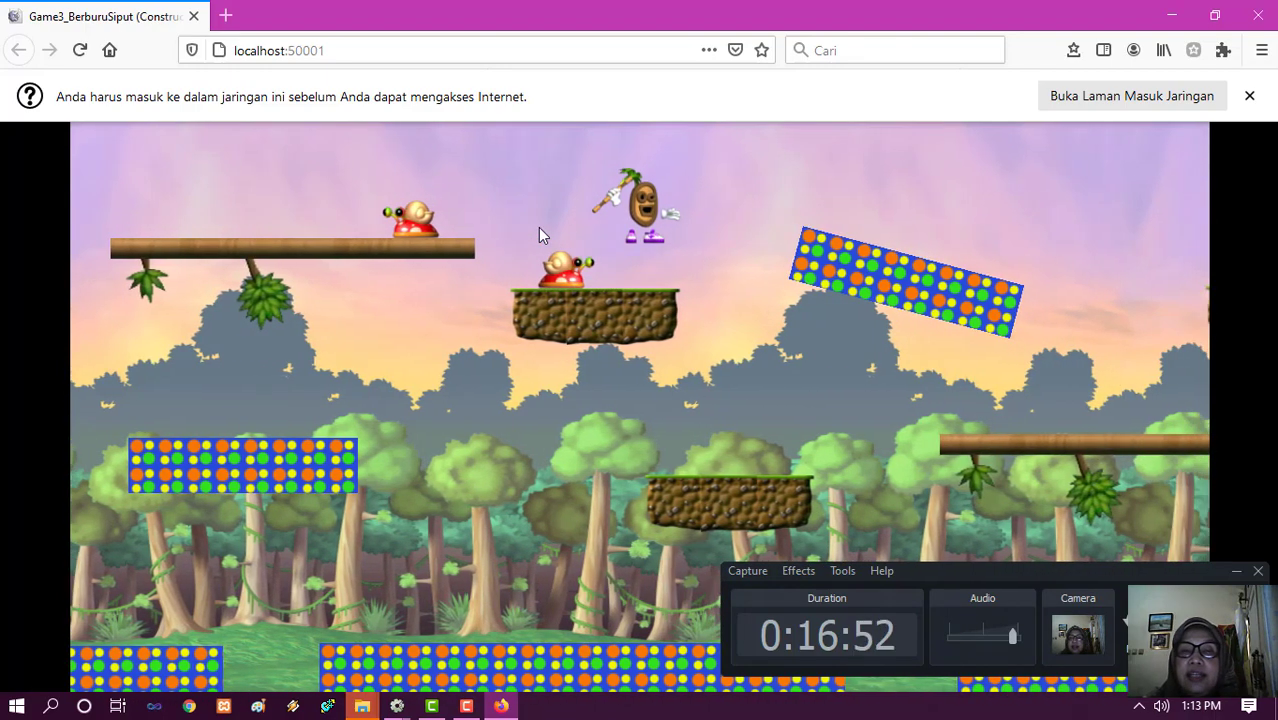
pyautogui.press('Right')
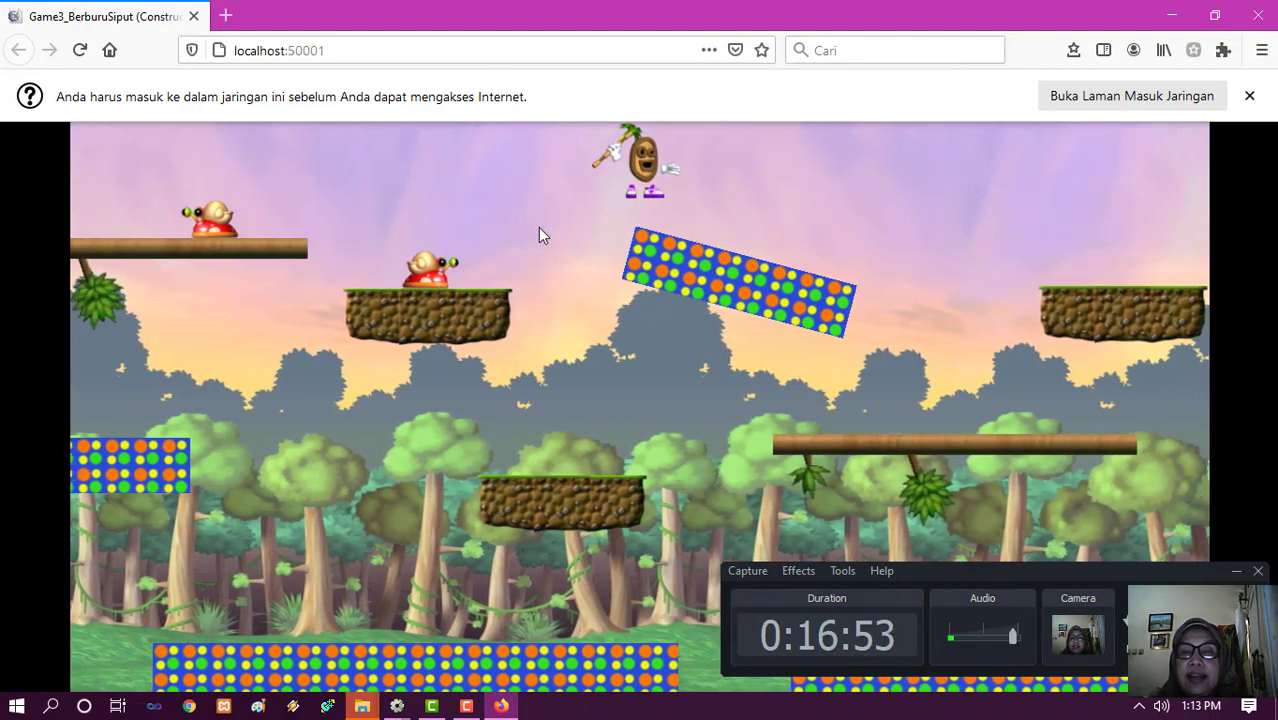
# - Test moving the player back and forth on the tilted block and down onto the lower wooden branch
pyautogui.press('Left')
pyautogui.press('Right')
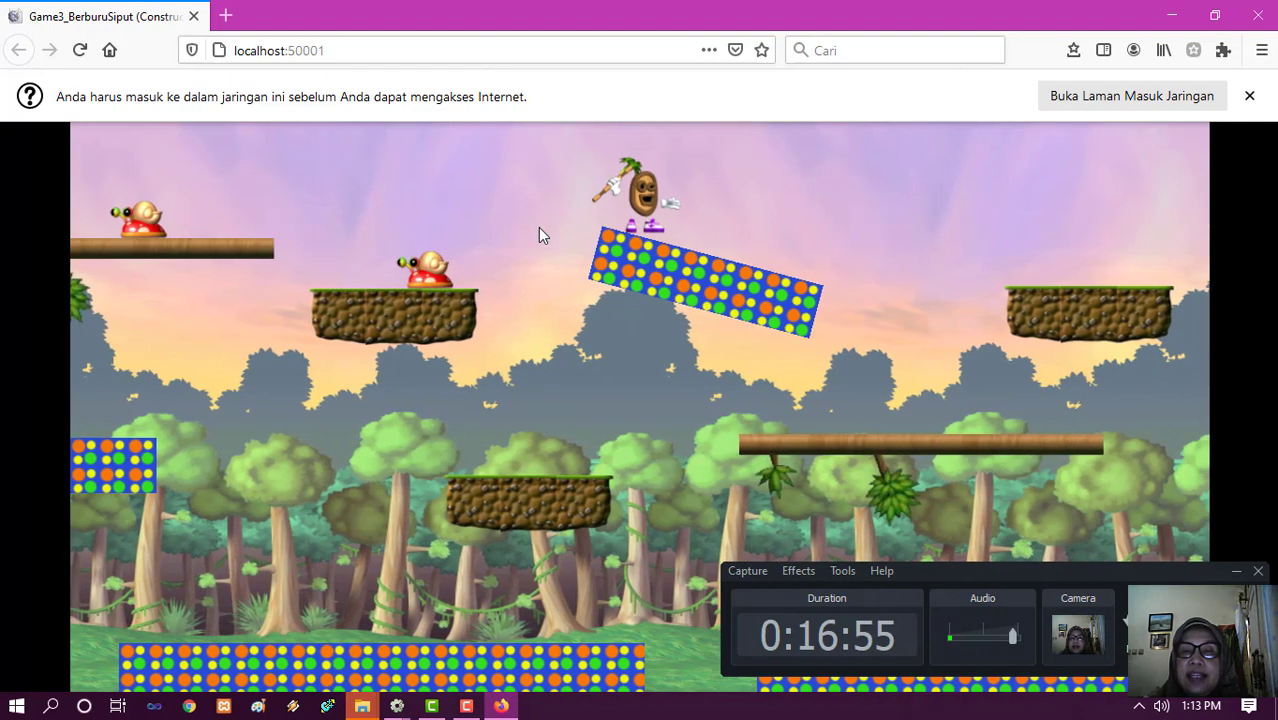
pyautogui.press('Left')
pyautogui.press('Right')
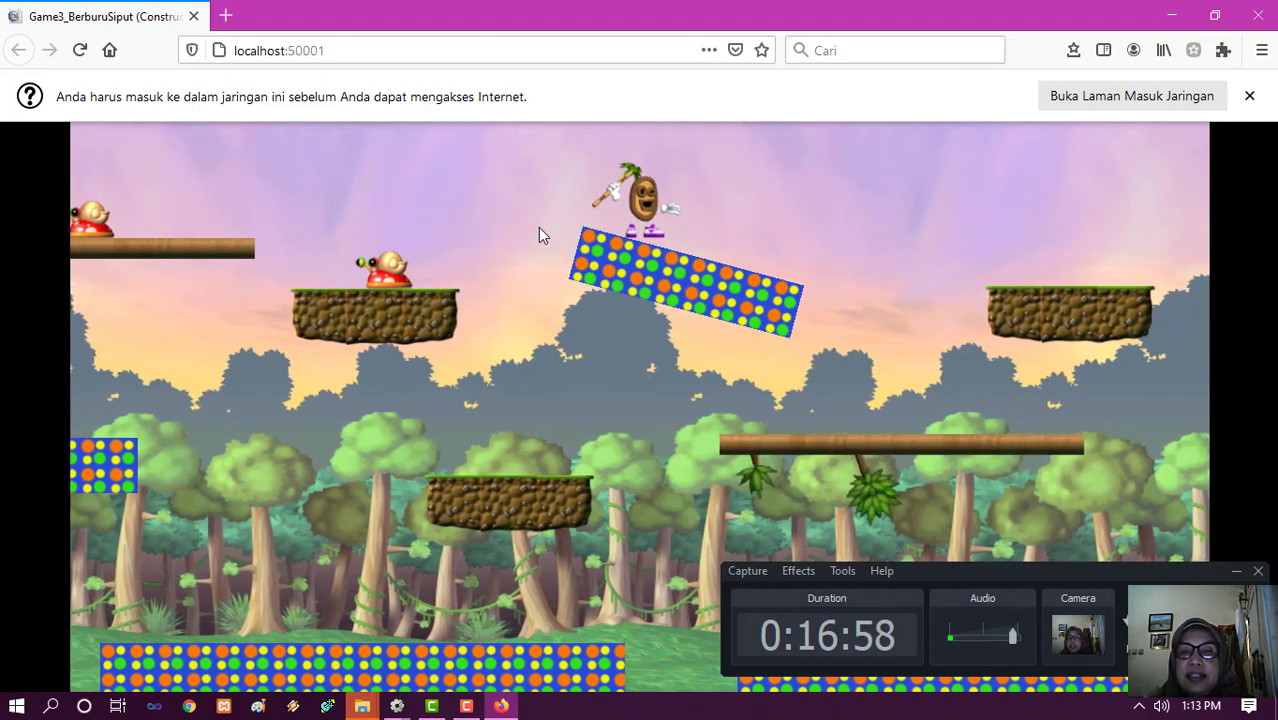
pyautogui.press('Left')
pyautogui.press('Right')
pyautogui.press('Right')
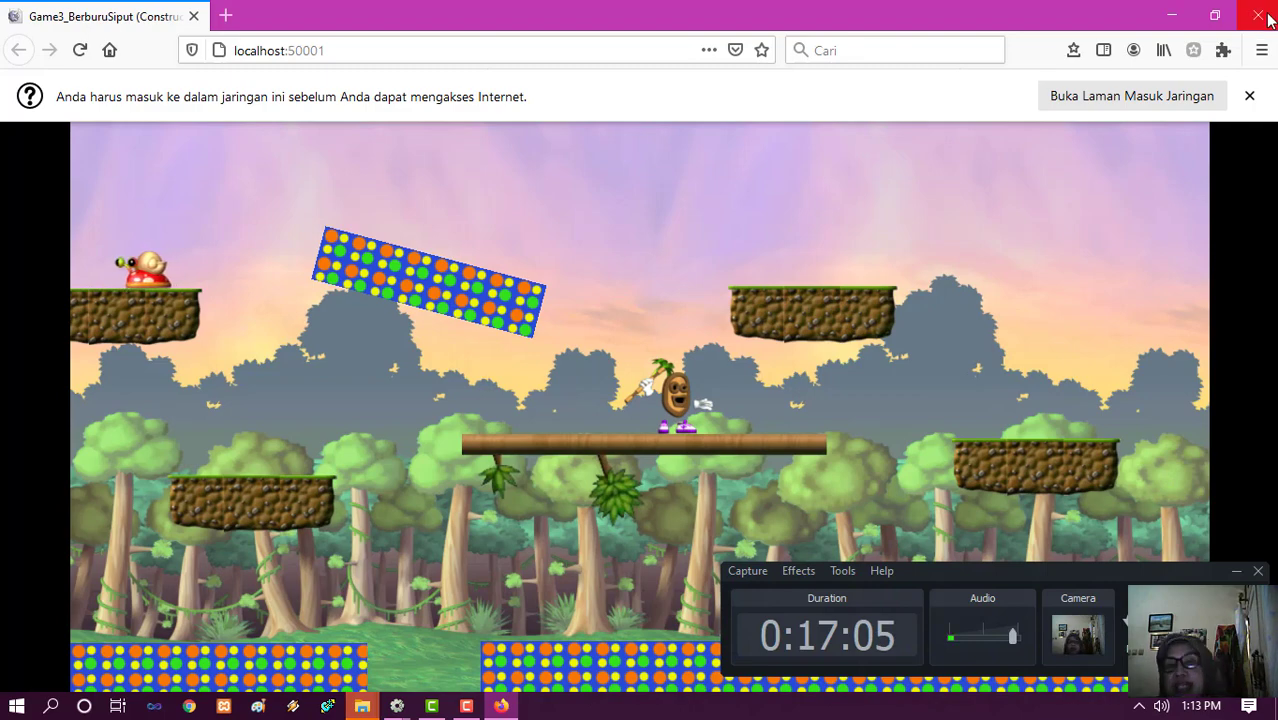
# - Return from the preview to LayoutGame in Construct 2 and set the Platform max speed of the snail on the high rock platform to 50
pyautogui.click(490, 708)
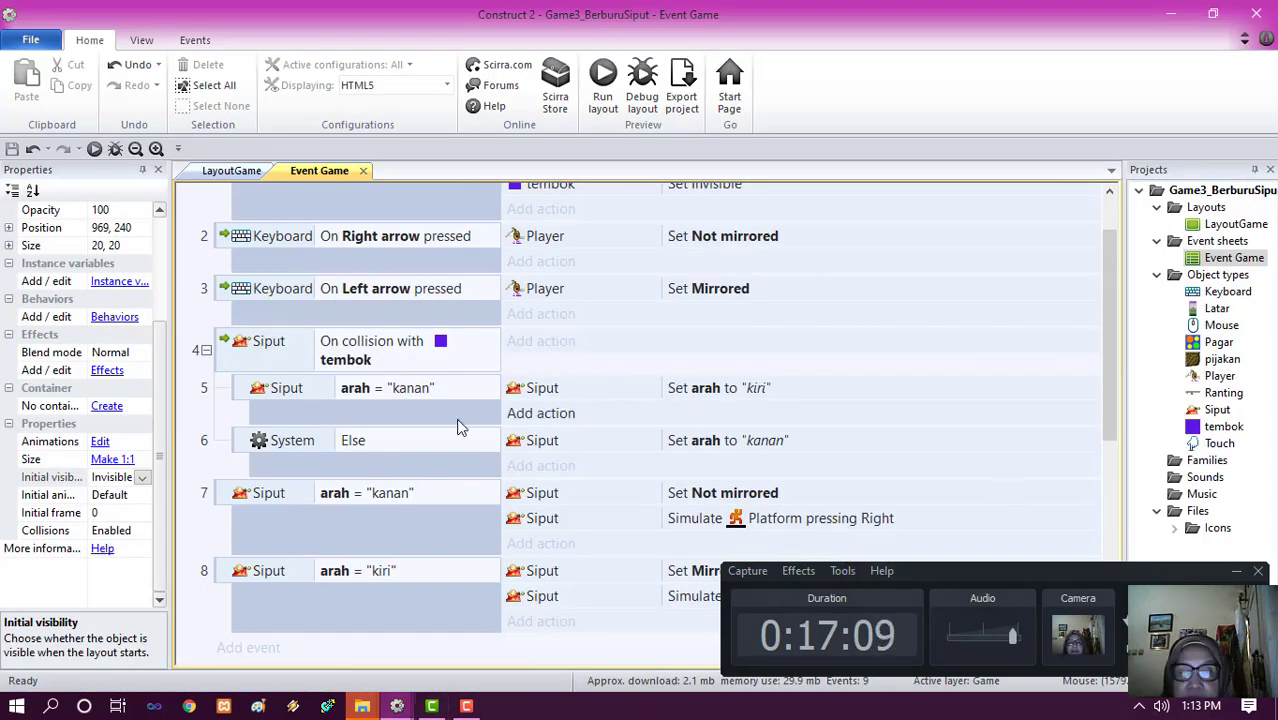
pyautogui.doubleClick(1240, 225)
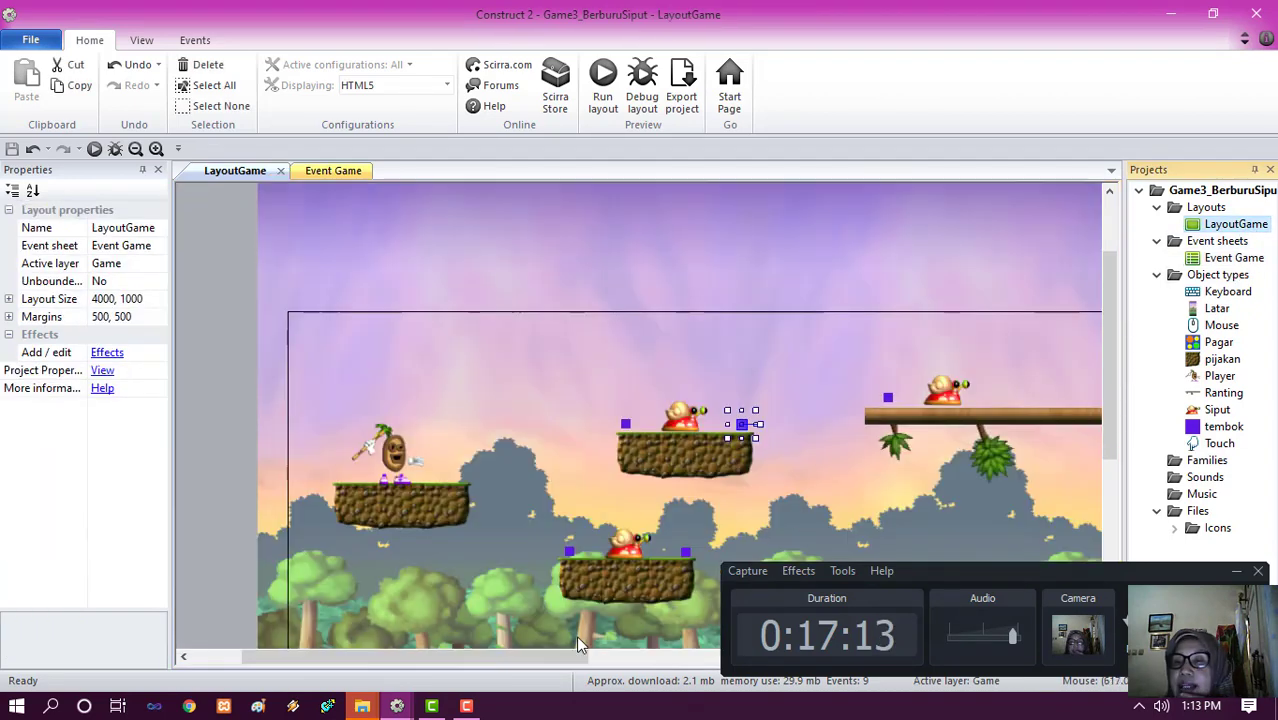
pyautogui.moveTo(540, 658); pyautogui.dragTo(1040, 710)
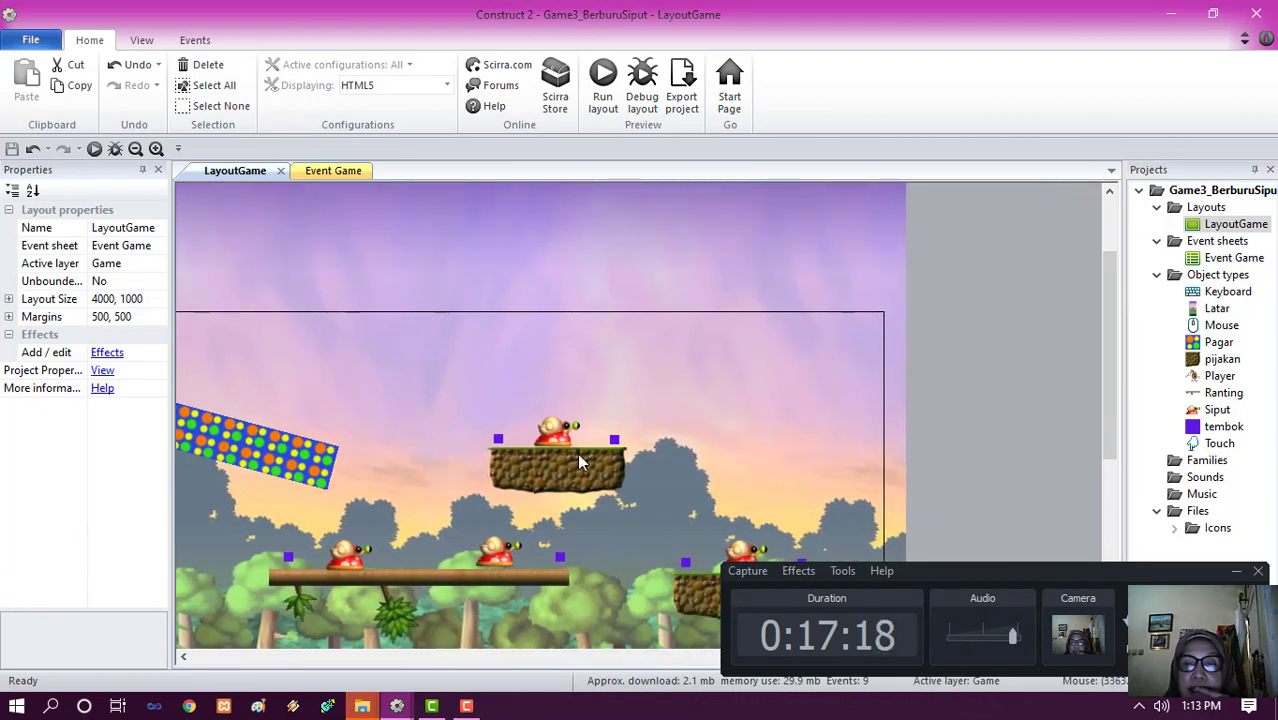
pyautogui.click(568, 445)
pyautogui.click(117, 497)
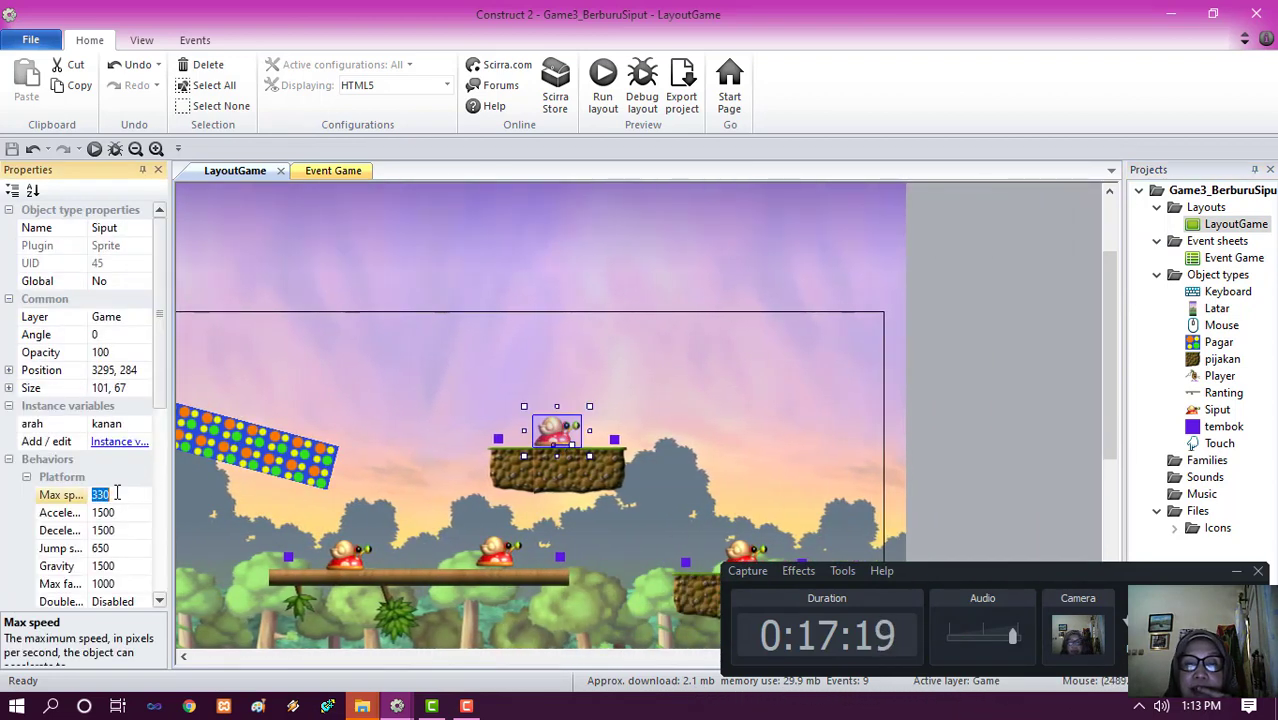
pyautogui.click(345, 555)
pyautogui.click(140, 497)
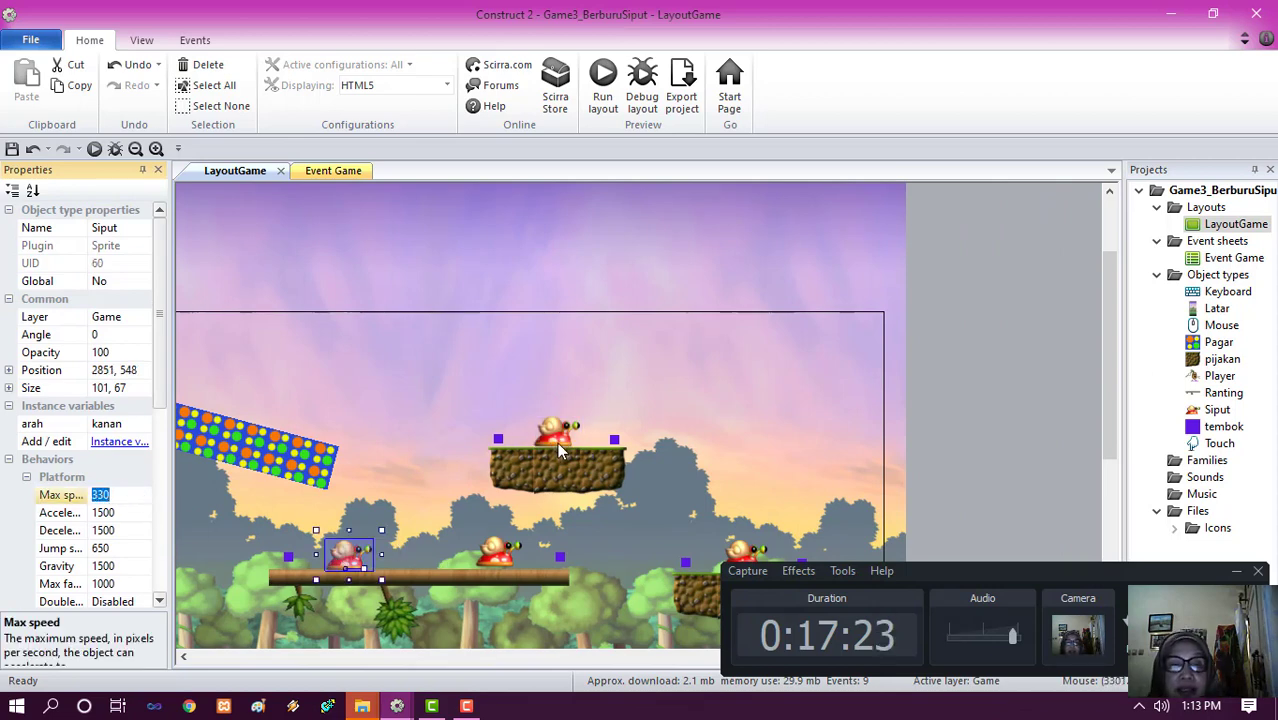
# - Set the Platform acceleration and deceleration of the snail on the high rock platform to 100
pyautogui.click(557, 442)
pyautogui.click(128, 513)
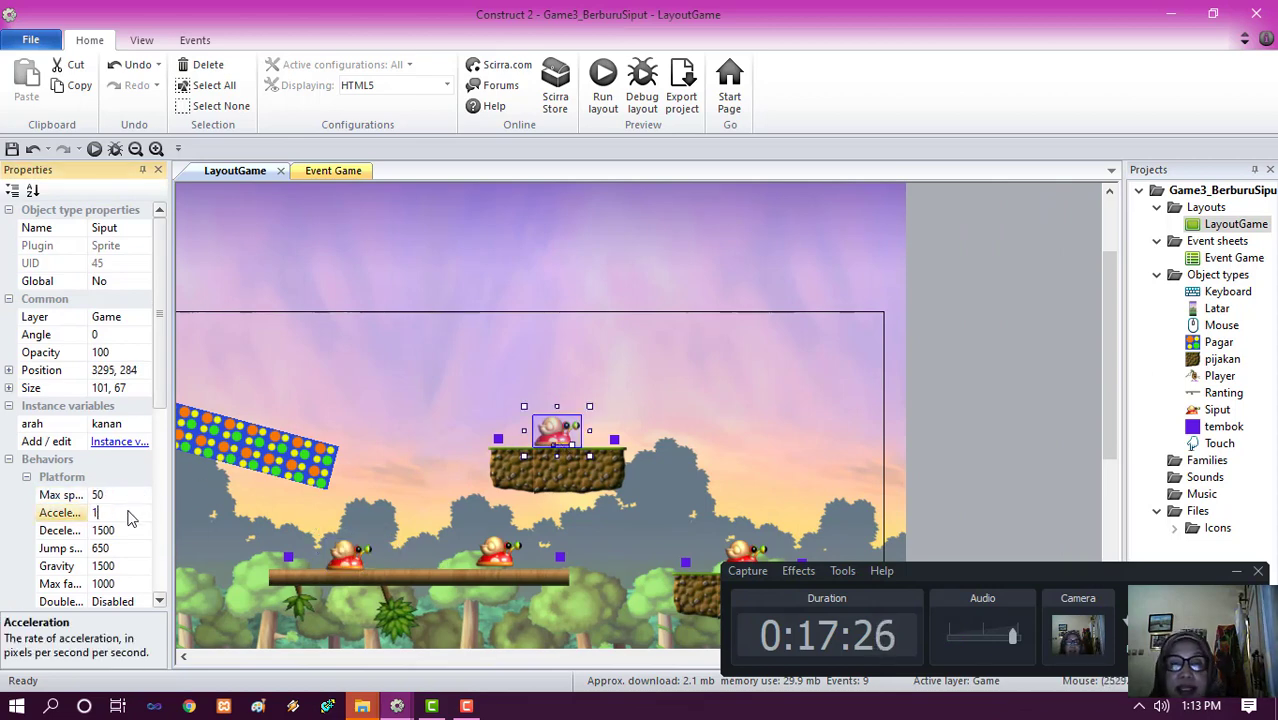
pyautogui.click(136, 538)
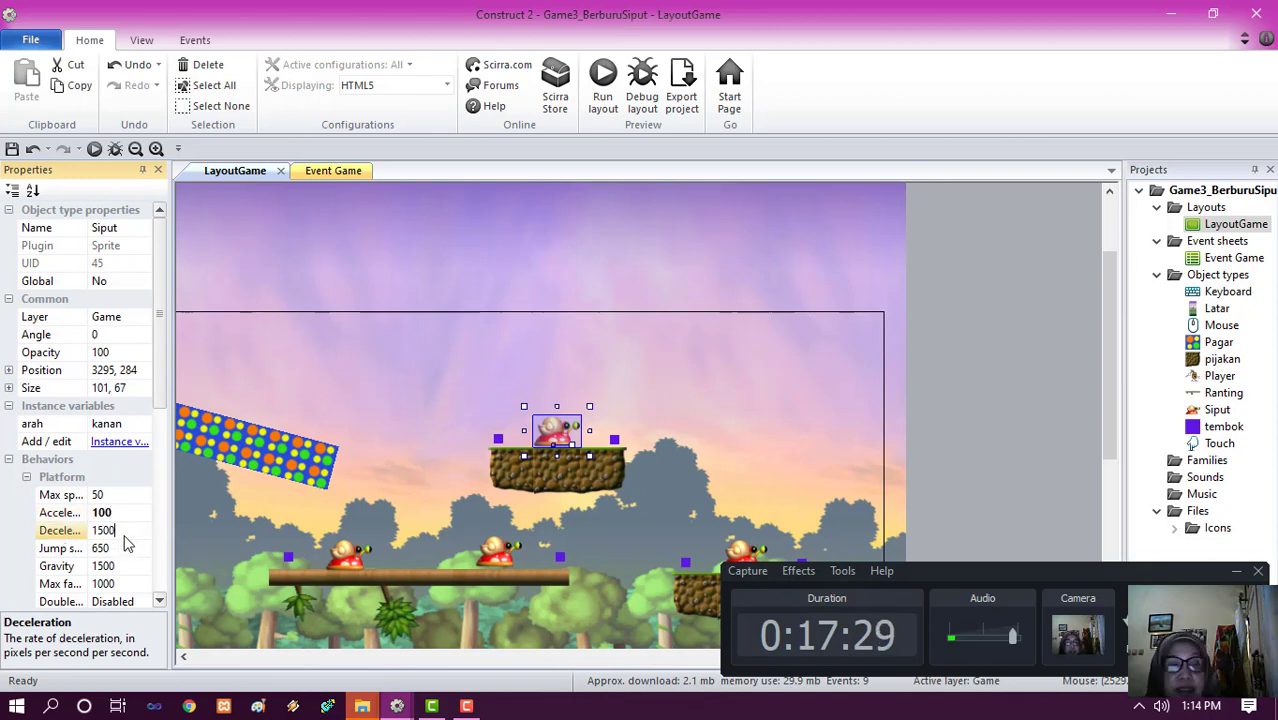
pyautogui.write('1')
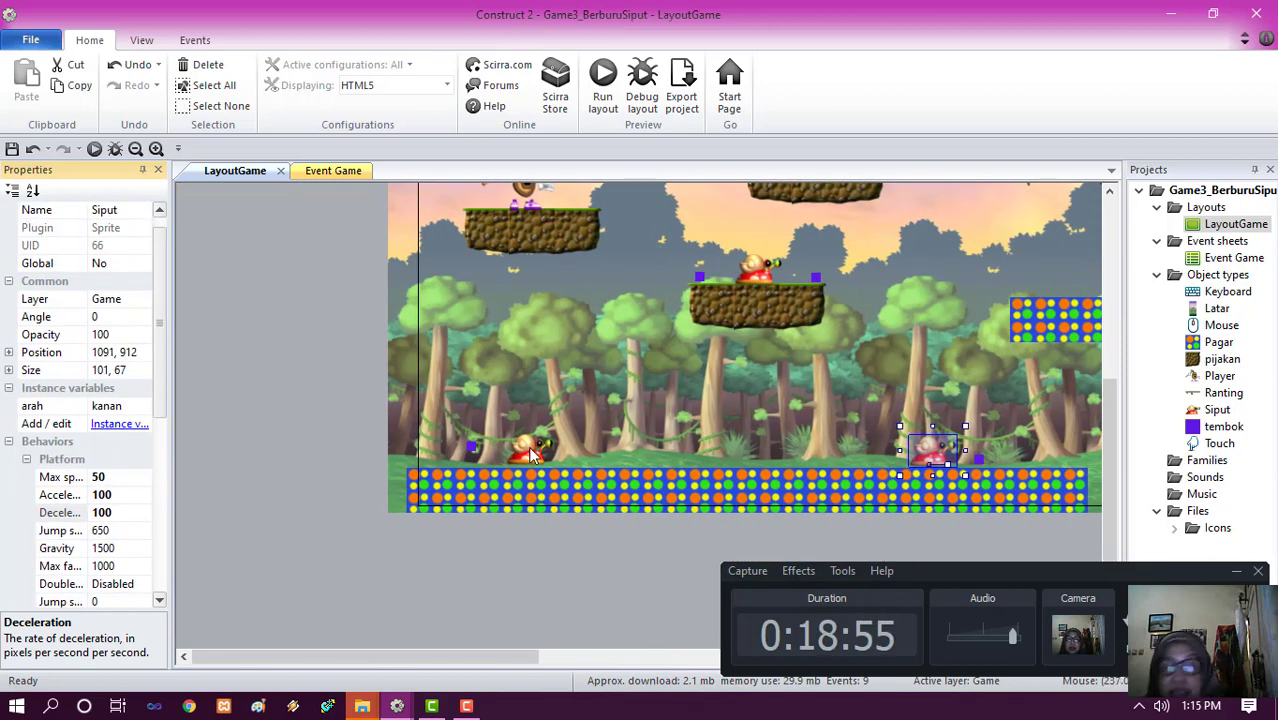
# - Check the Platform values of the first ground snail near the layout's start and save the project
pyautogui.click(528, 450)
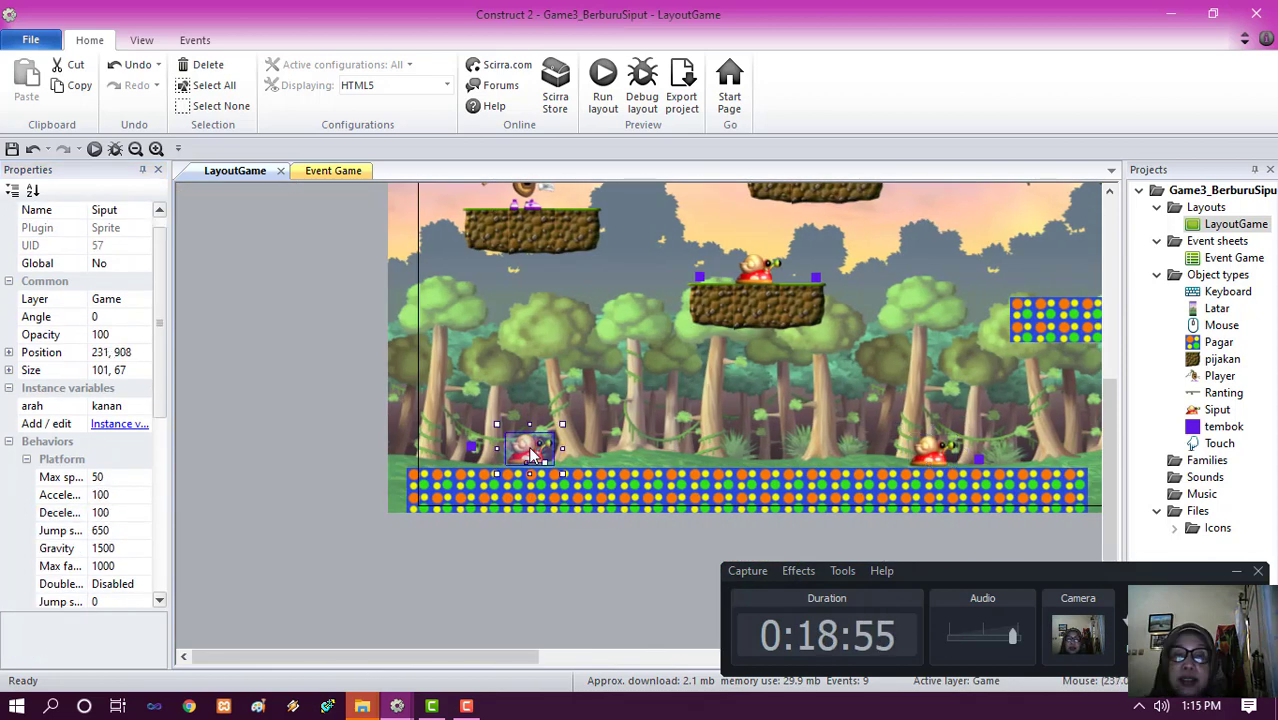
pyautogui.click(750, 297)
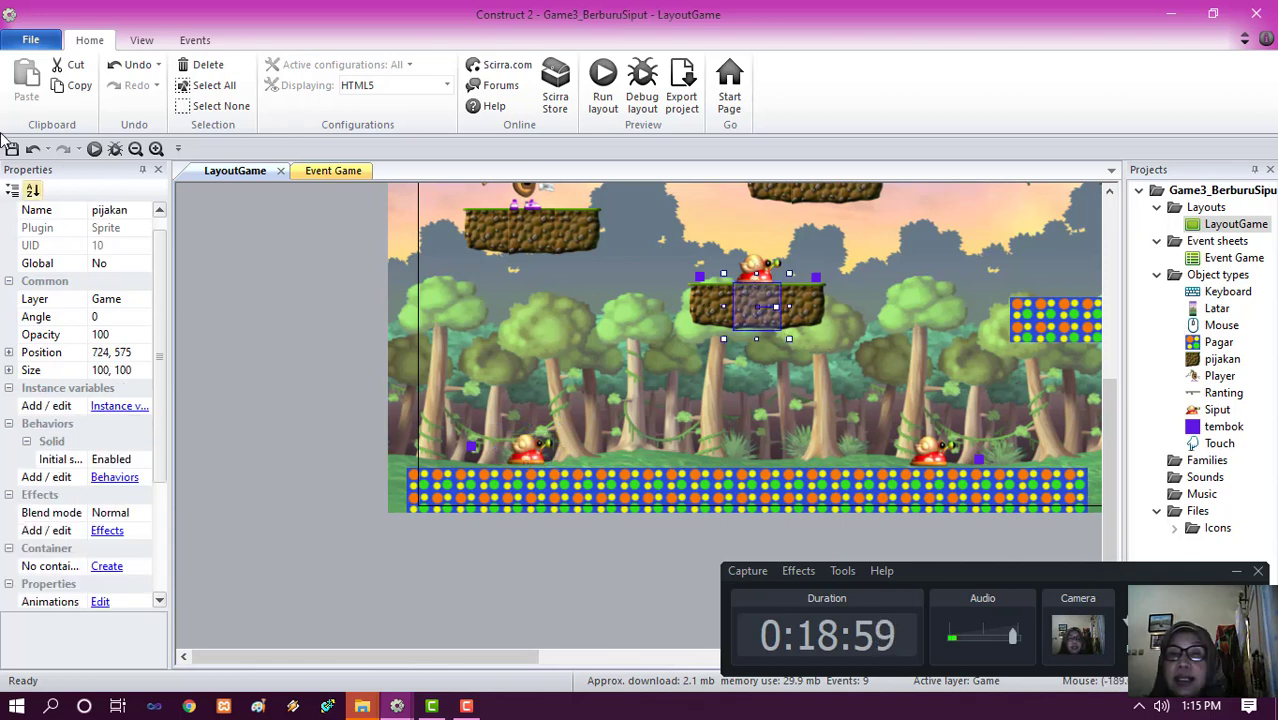
pyautogui.click(11, 148)
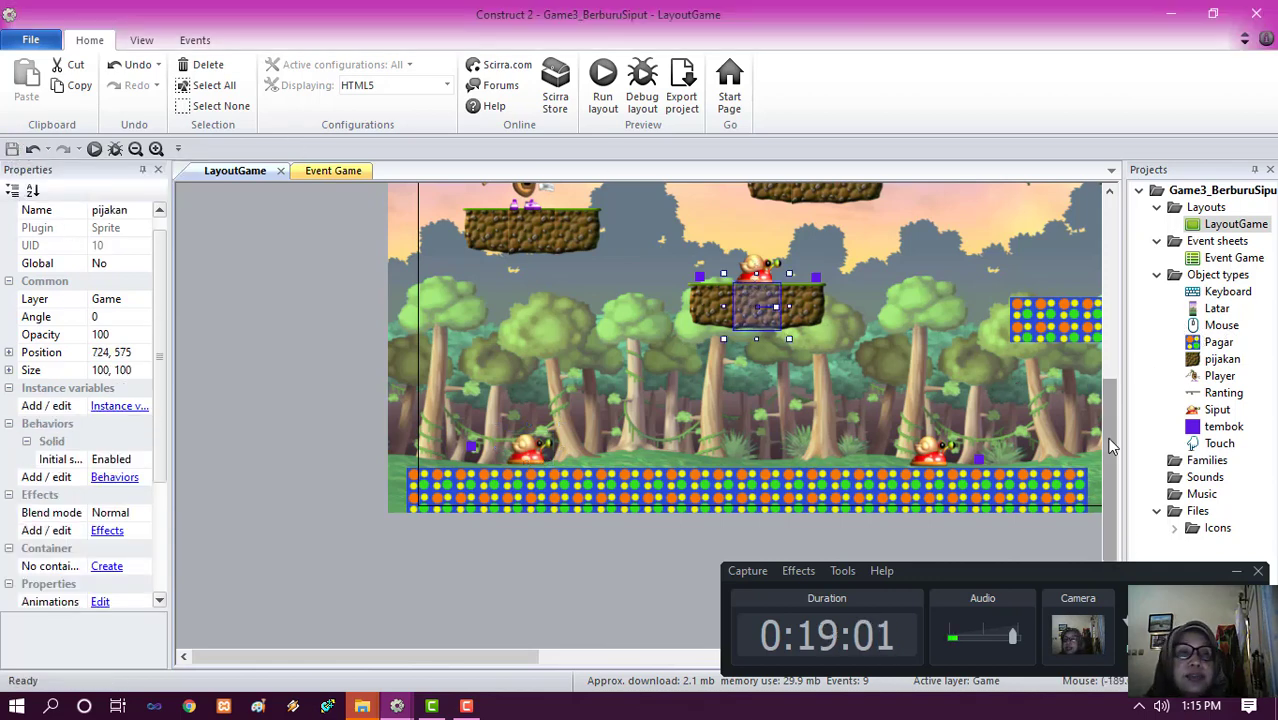
# - Insert a new Sprite object named selesai in the empty margin beside the player's starting platform
pyautogui.scroll(5, 1113, 443)
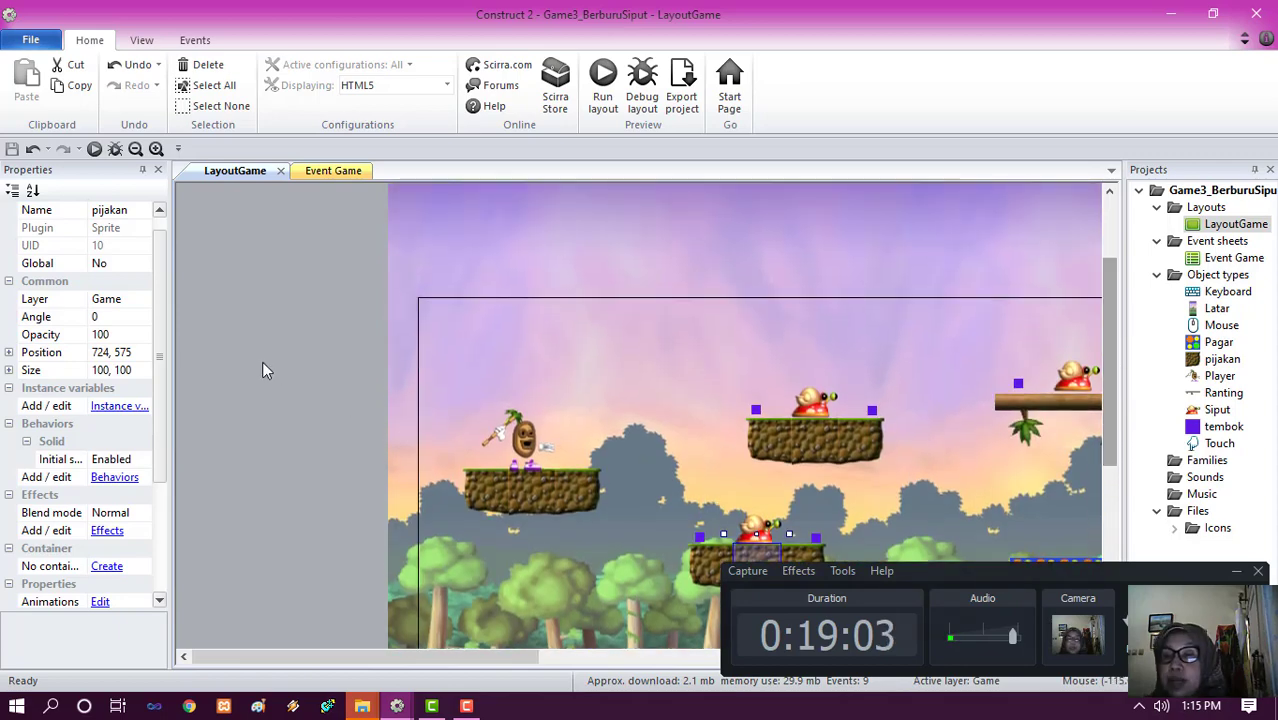
pyautogui.click(262, 363)
pyautogui.doubleClick(262, 364)
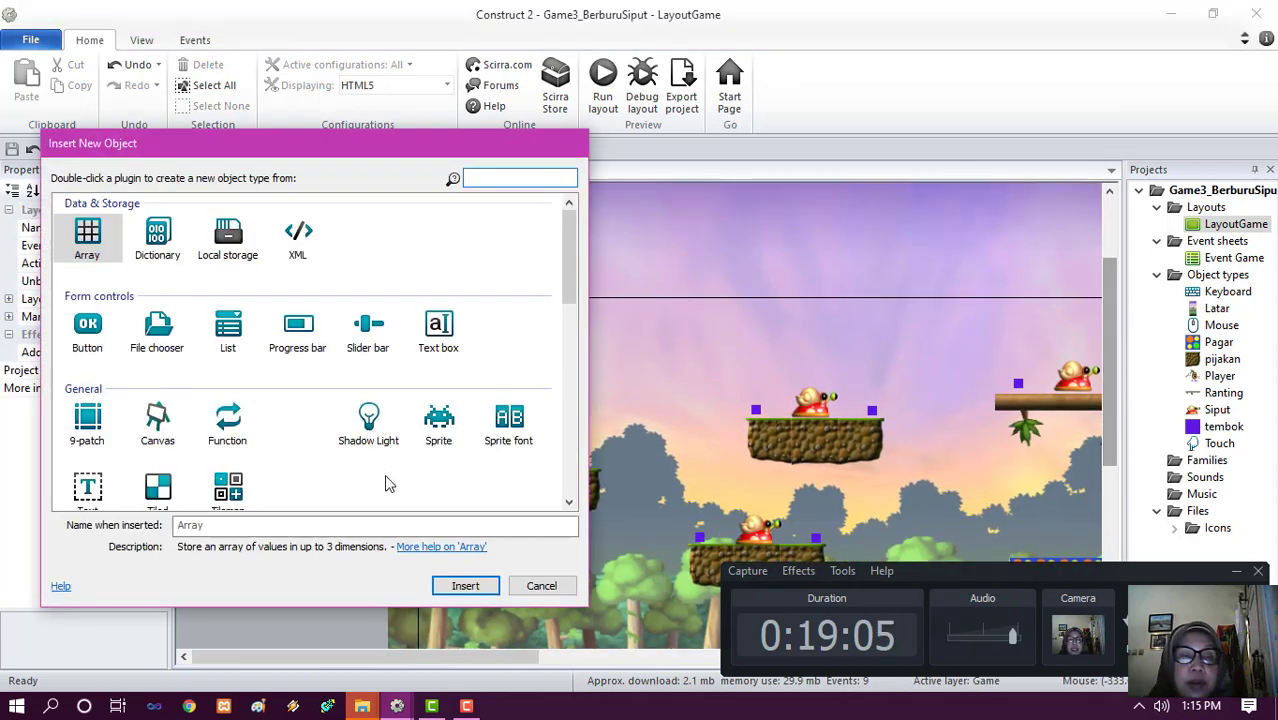
pyautogui.click(438, 422)
pyautogui.click(410, 524)
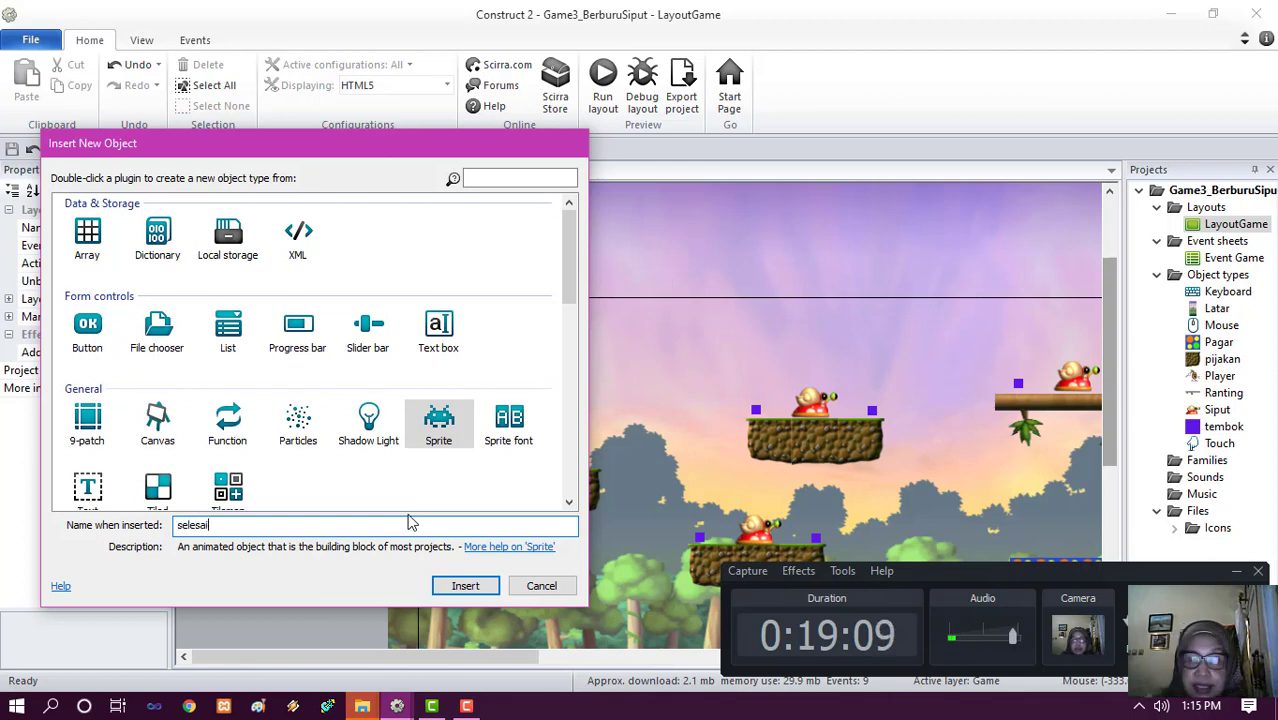
pyautogui.click(466, 587)
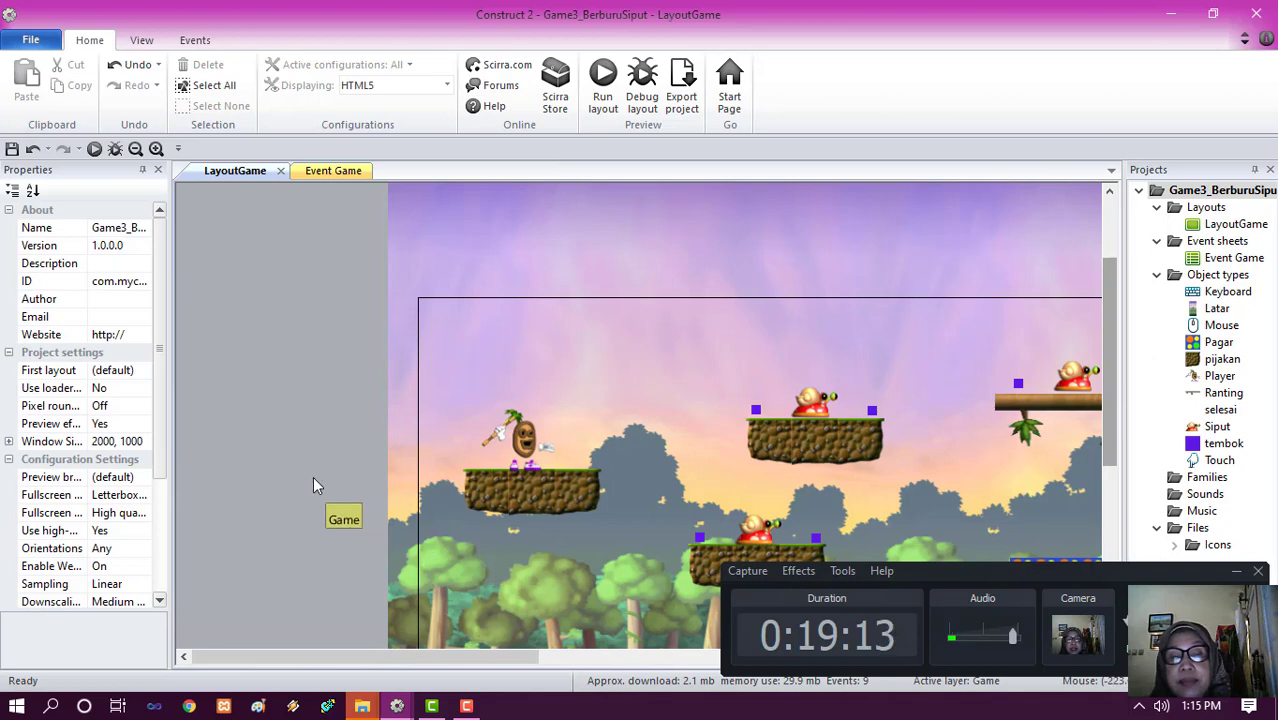
pyautogui.click(313, 478)
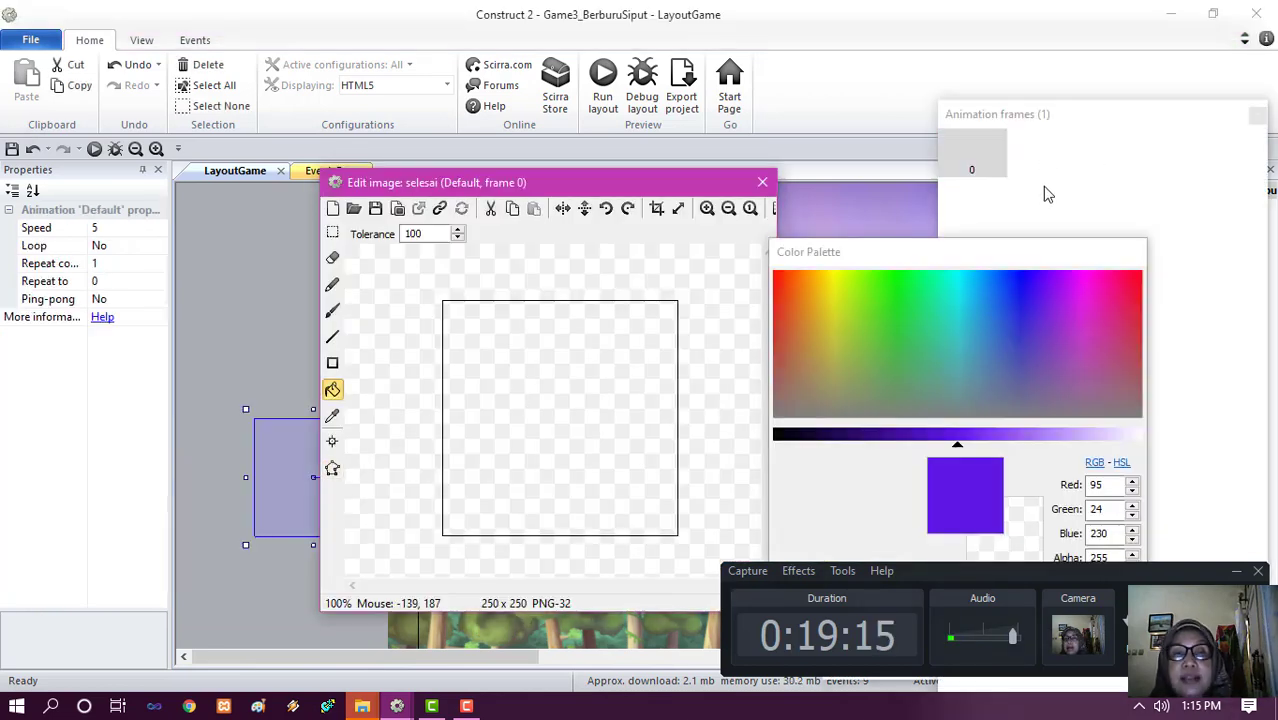
# - Import selesai.png from the tombol folder in ASET_GAMBAR as an animation frame of the selesai sprite
pyautogui.rightClick(1046, 191)
pyautogui.moveTo(1060, 290)
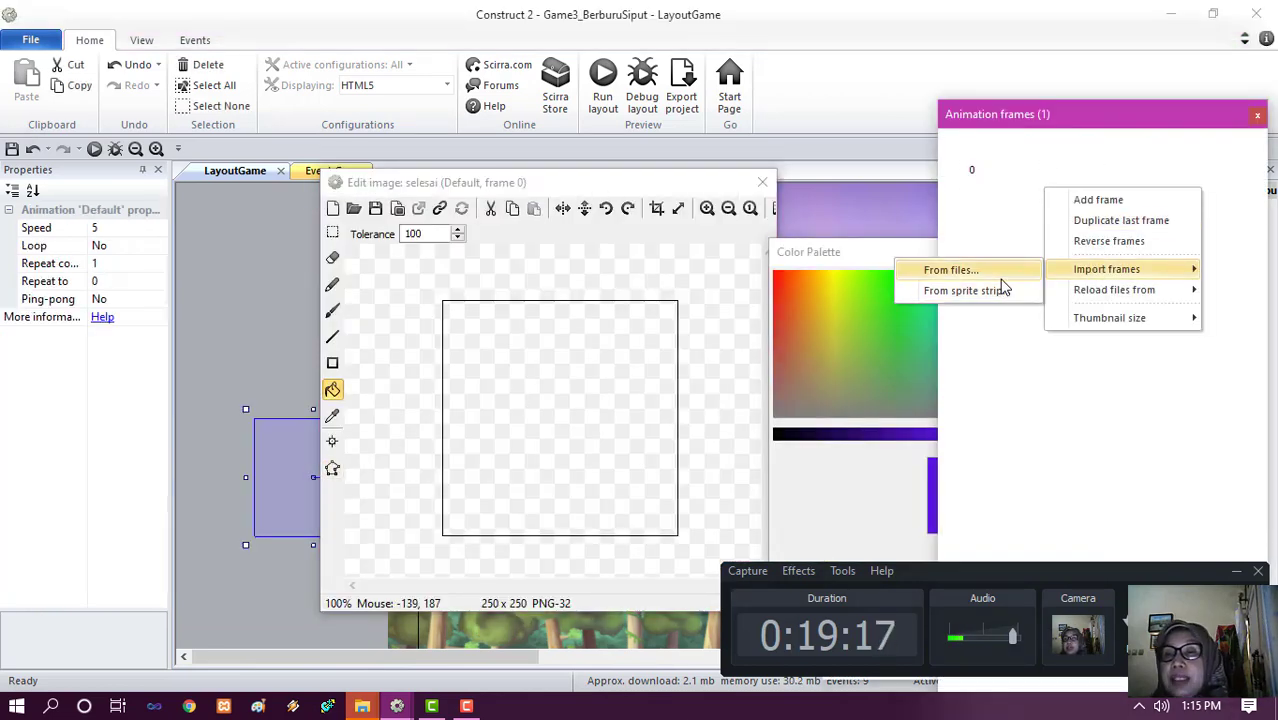
pyautogui.click(1000, 272)
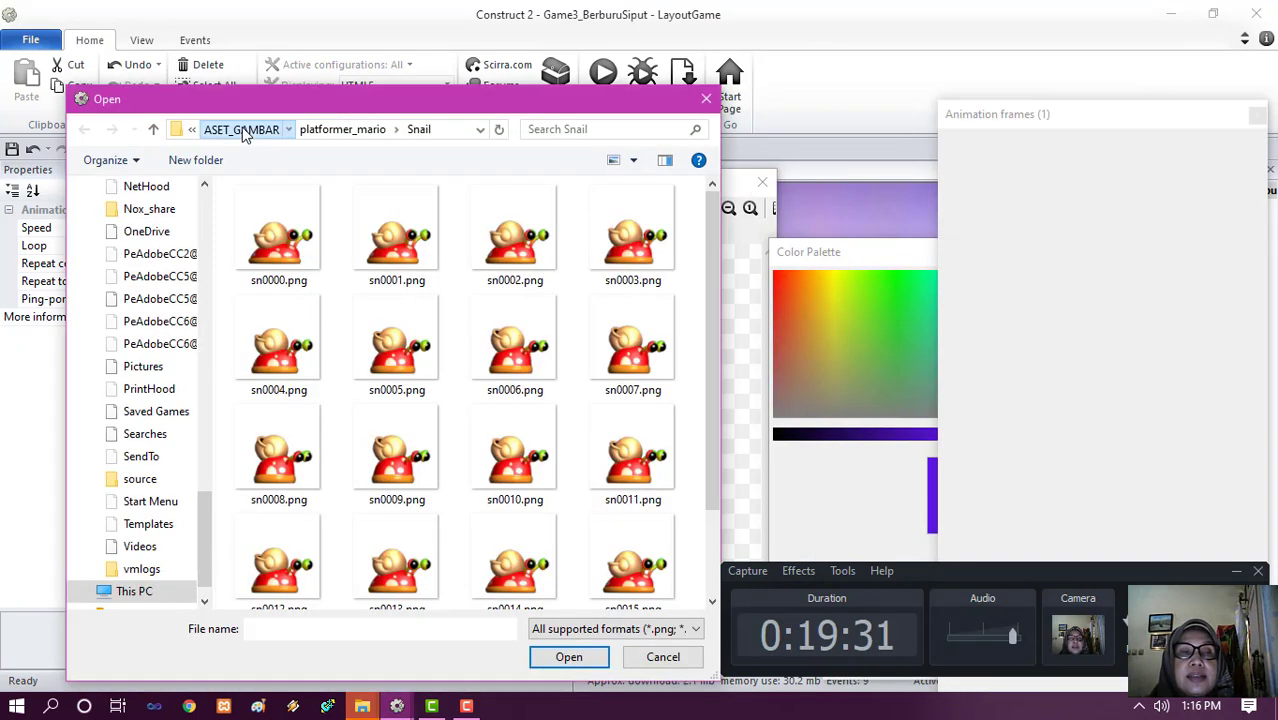
pyautogui.click(241, 130)
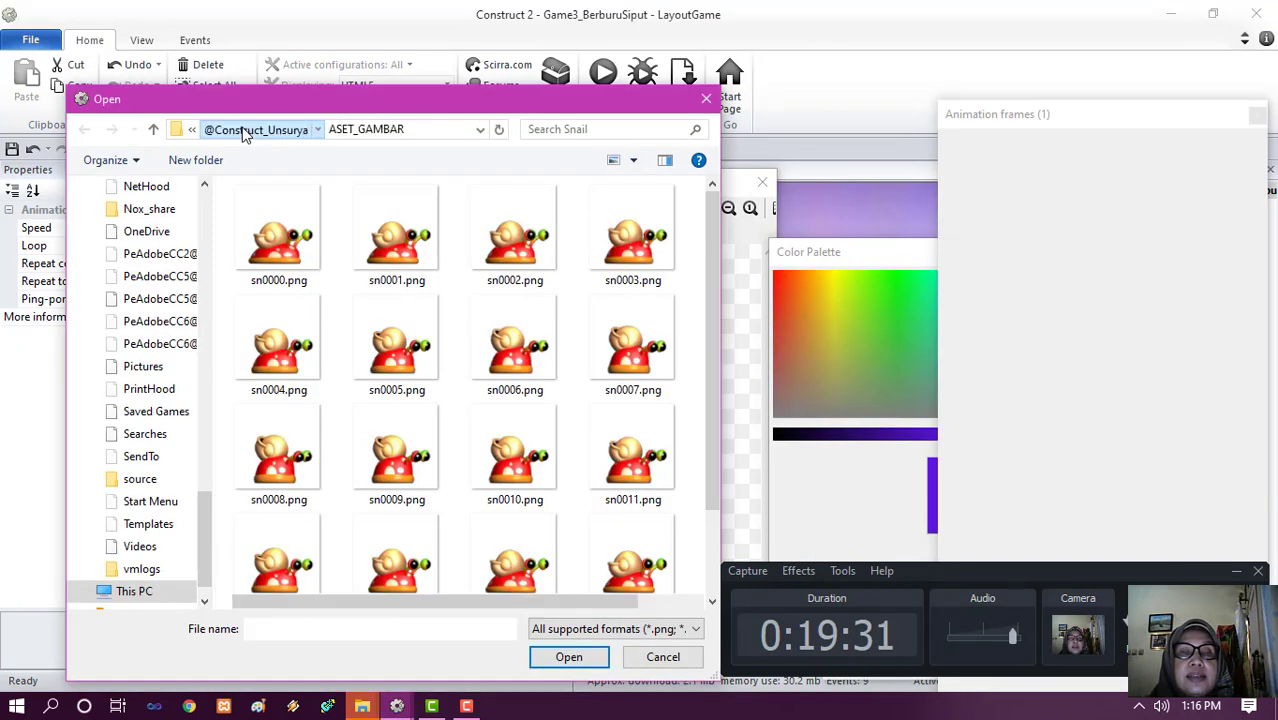
pyautogui.click(241, 130)
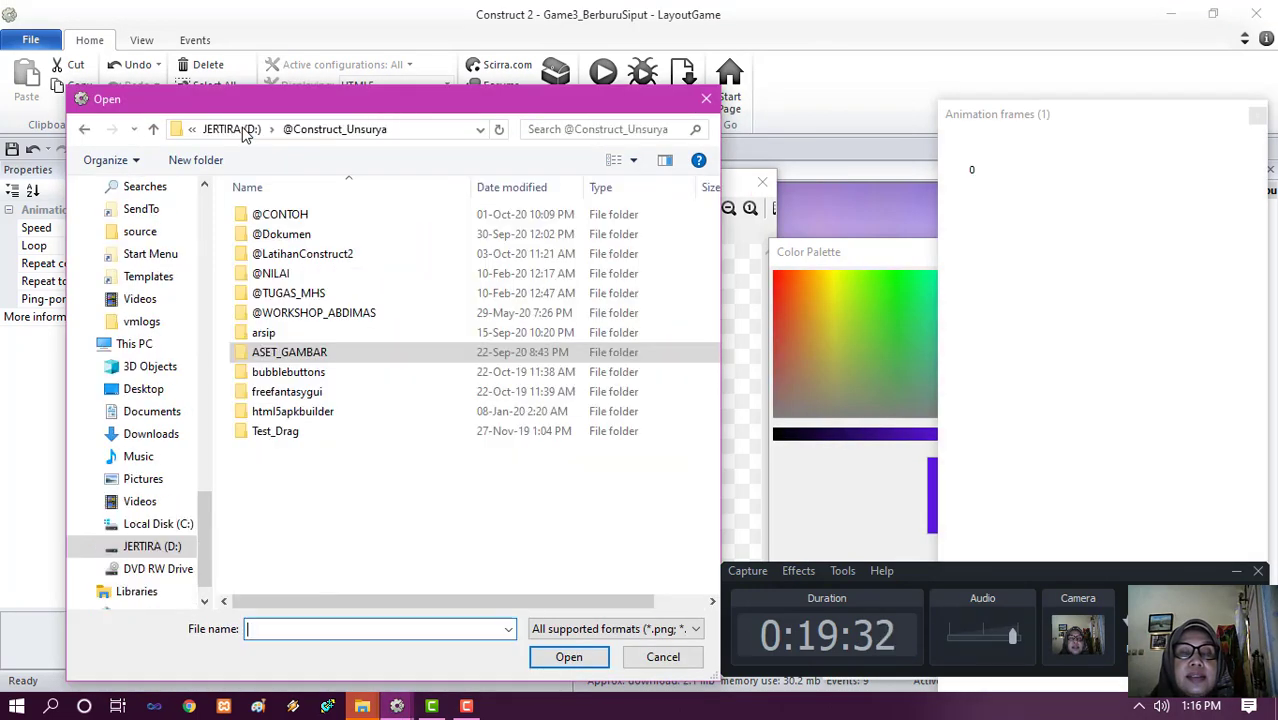
pyautogui.doubleClick(305, 353)
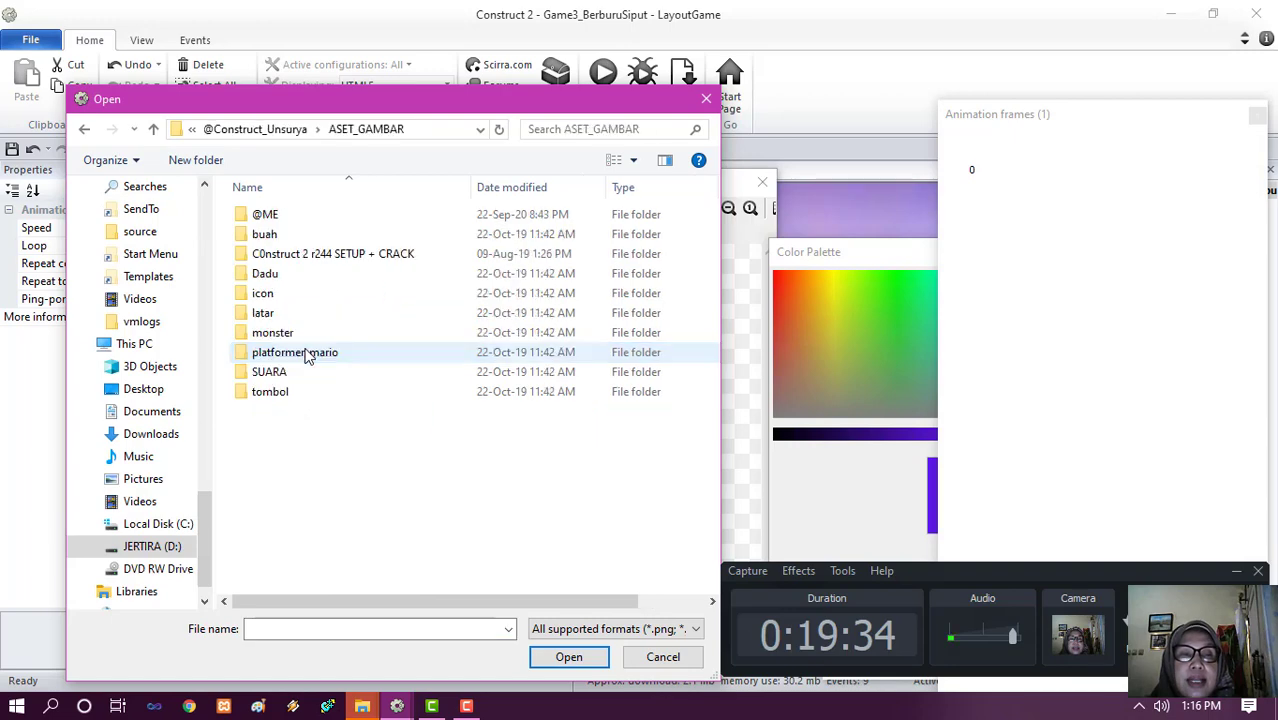
pyautogui.click(271, 396)
pyautogui.doubleClick(267, 396)
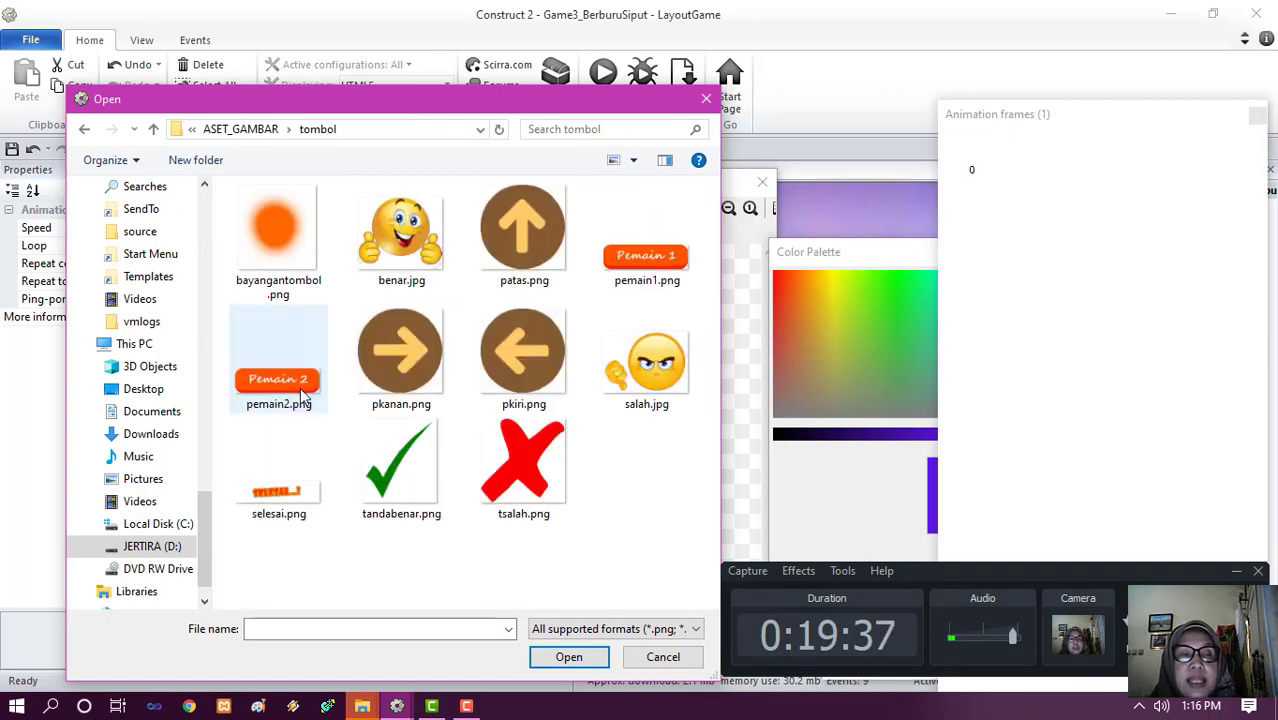
pyautogui.click(283, 494)
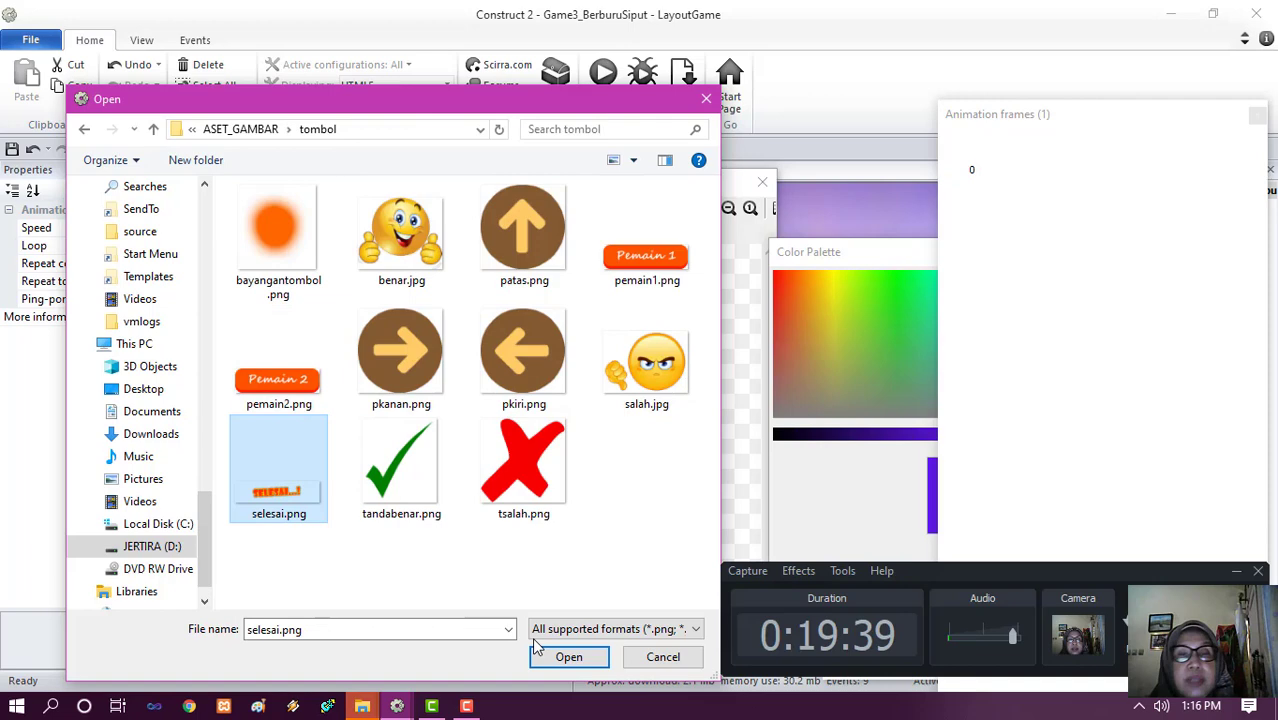
pyautogui.click(588, 664)
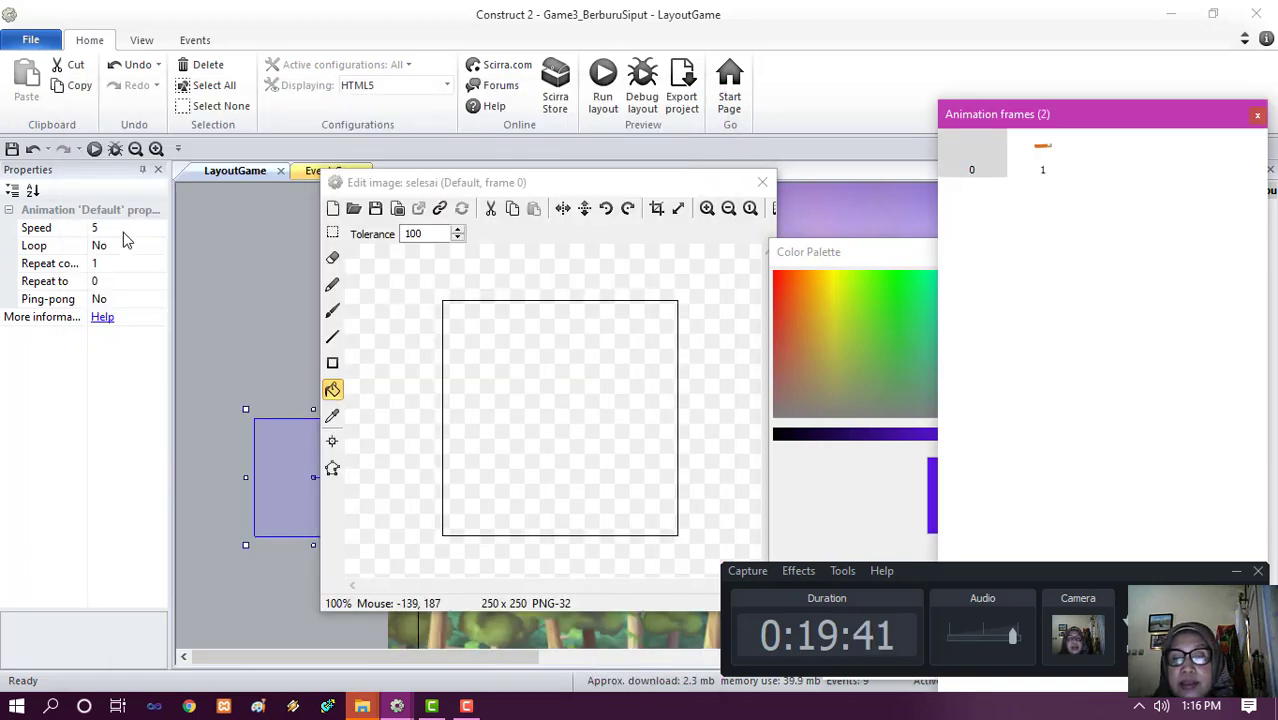
# - Set the Default animation's speed to 0, delete the blank frame 0, and close the image editor
pyautogui.click(123, 230)
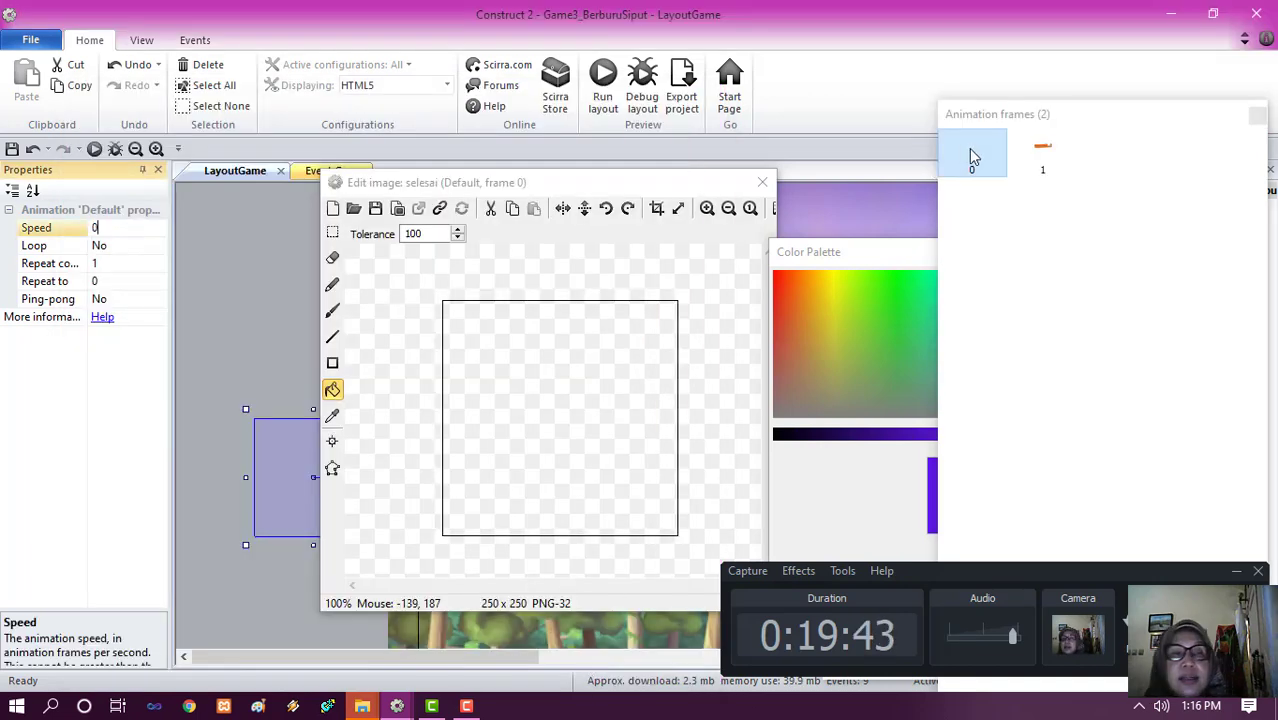
pyautogui.rightClick(968, 152)
pyautogui.click(1005, 200)
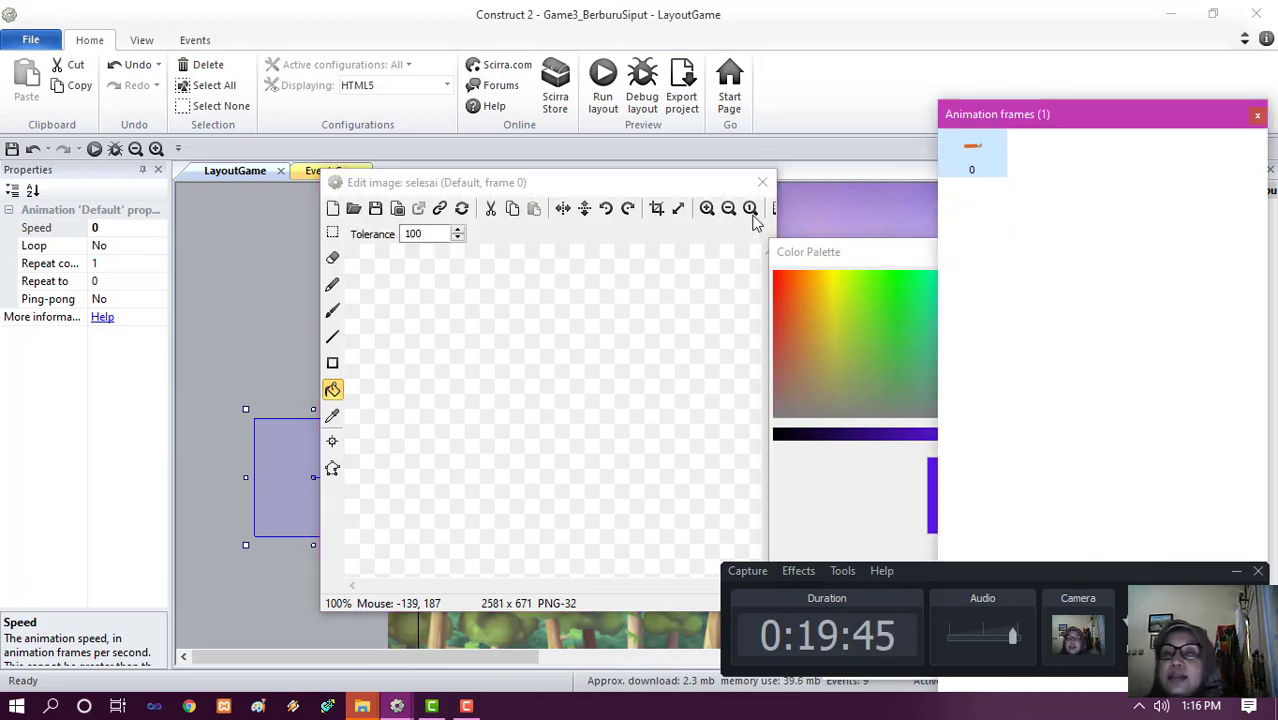
pyautogui.click(996, 170)
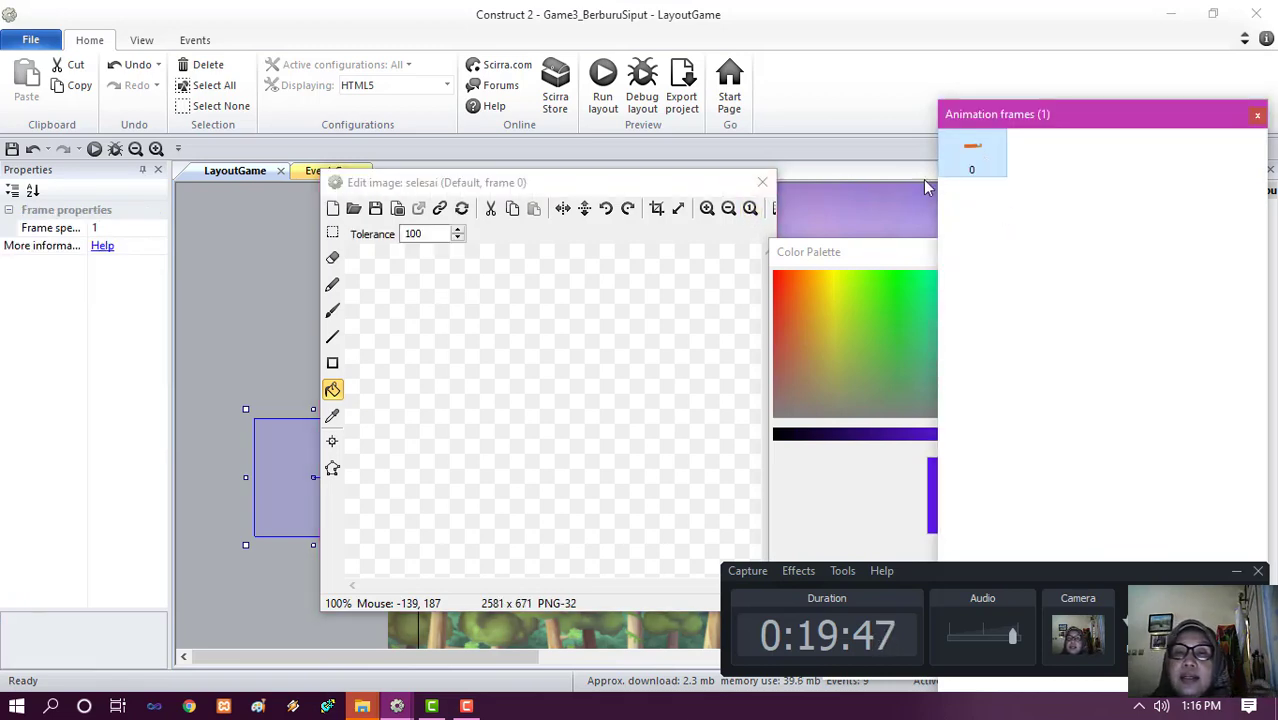
pyautogui.click(762, 188)
pyautogui.click(762, 186)
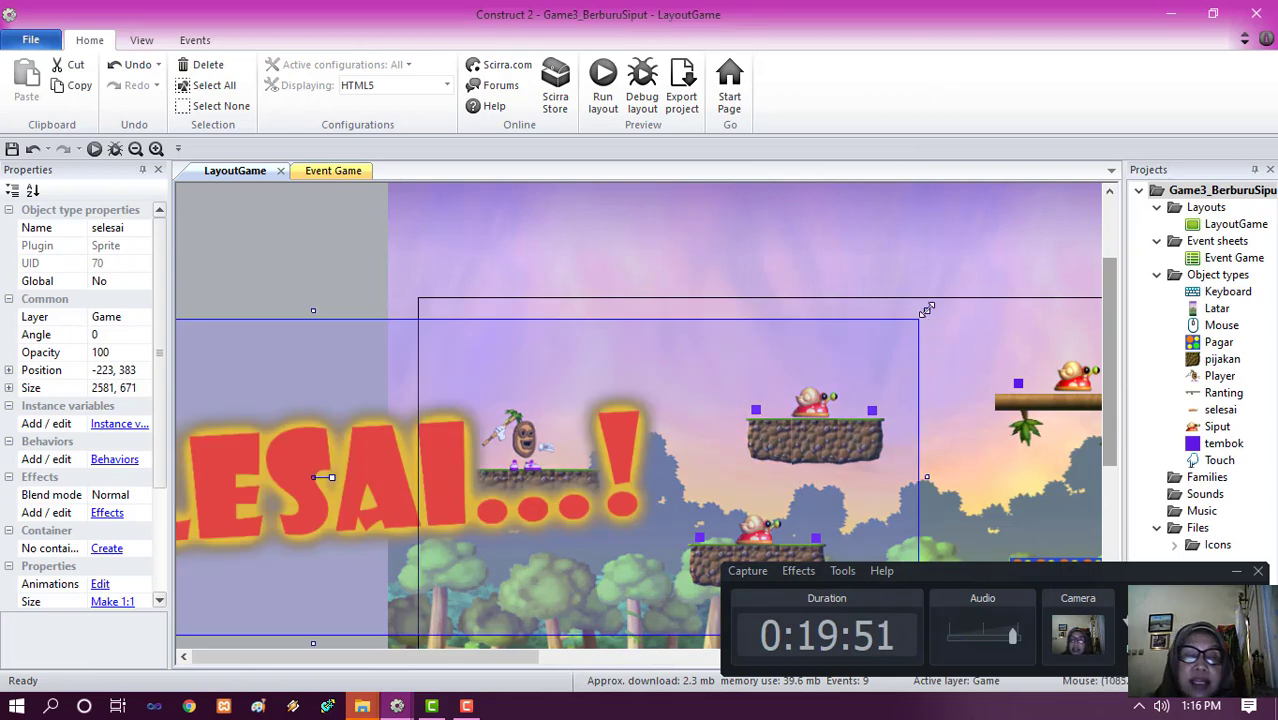
# - Shrink the selesai sprite to about 723 x 197 and move it to about 776, 460, over the lower snail platform
pyautogui.moveTo(927, 310); pyautogui.dragTo(872, 369)
pyautogui.moveTo(983, 464); pyautogui.dragTo(713, 411)
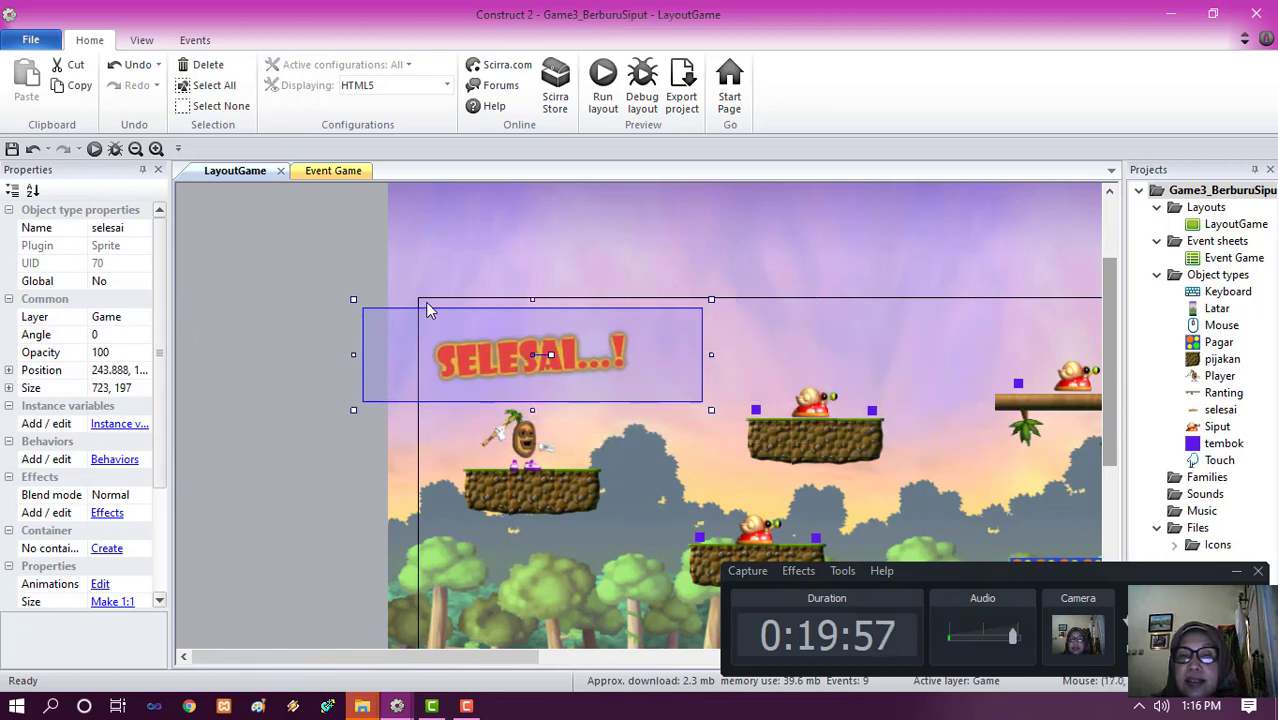
pyautogui.moveTo(495, 364); pyautogui.dragTo(743, 521)
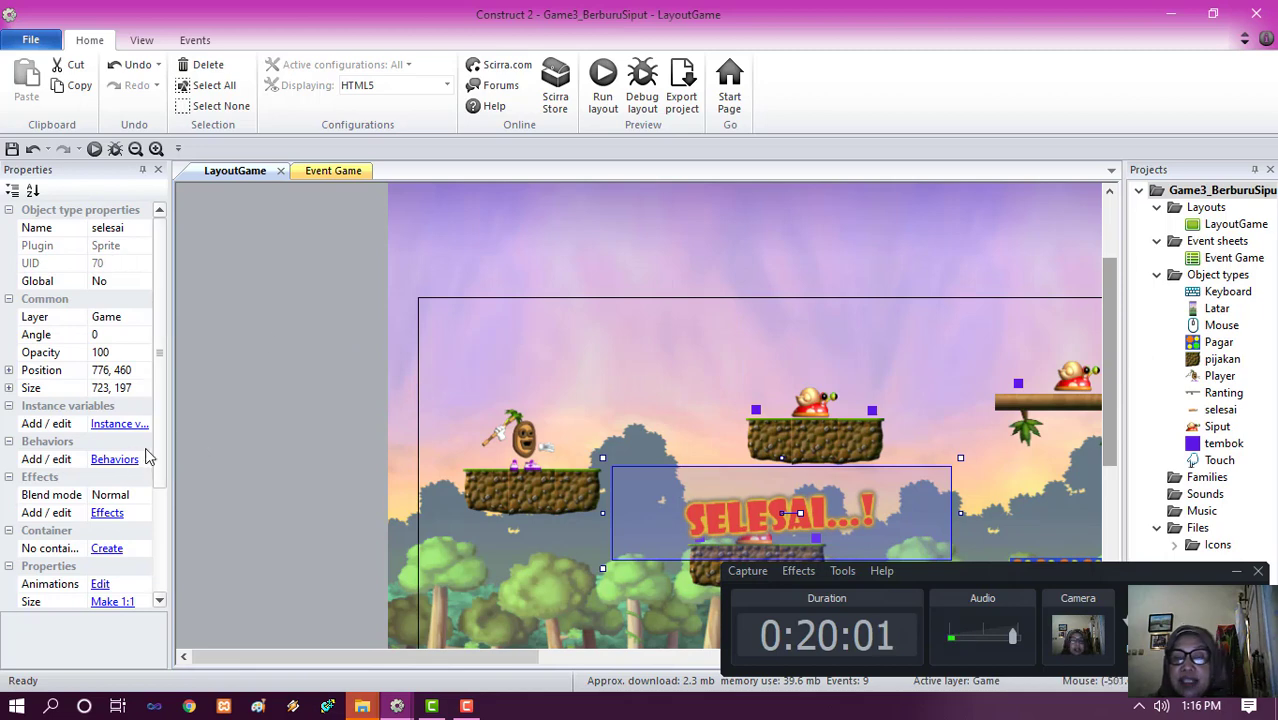
# - Add the Anchor behavior to the selesai sprite
pyautogui.scroll(-3, 155, 520)
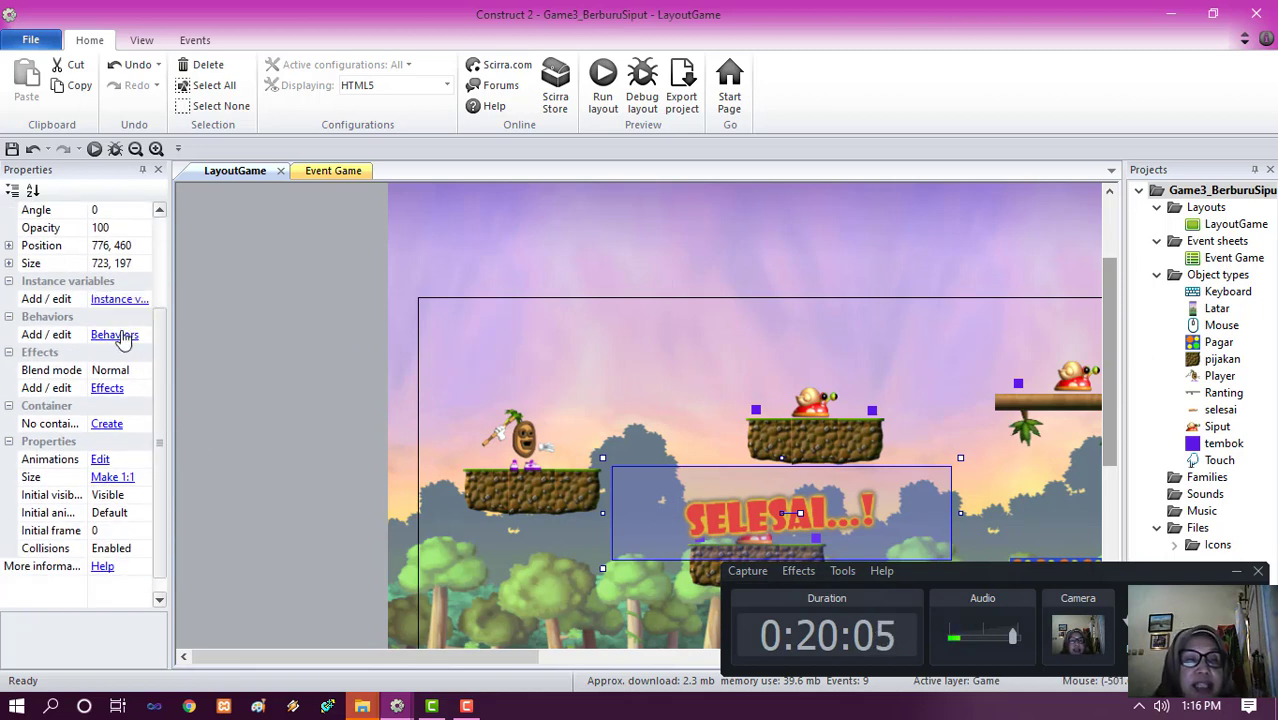
pyautogui.click(122, 335)
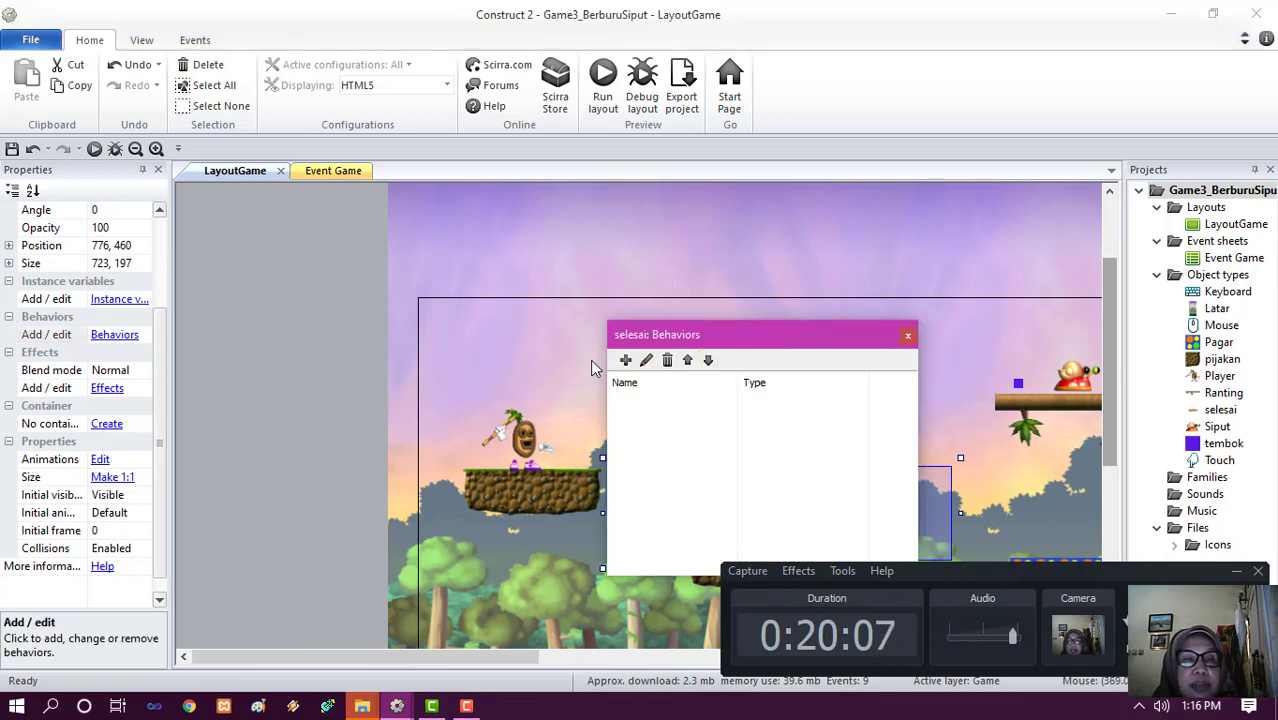
pyautogui.click(625, 360)
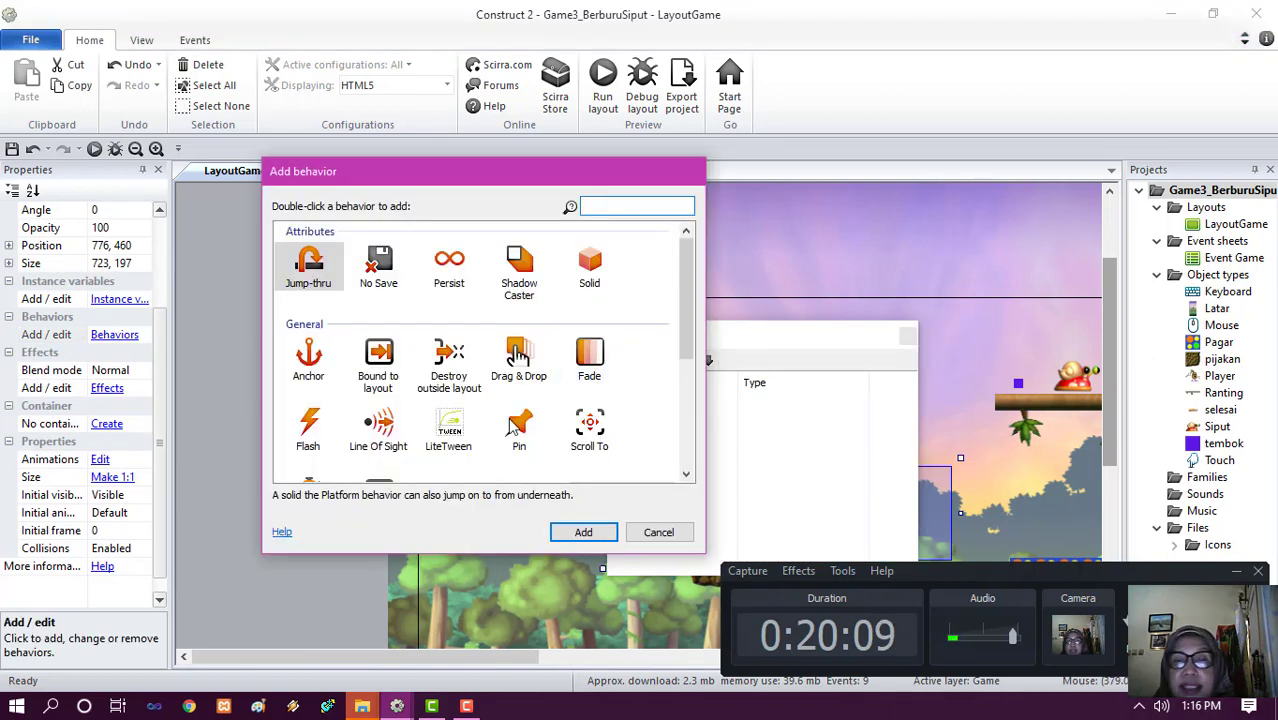
pyautogui.click(308, 358)
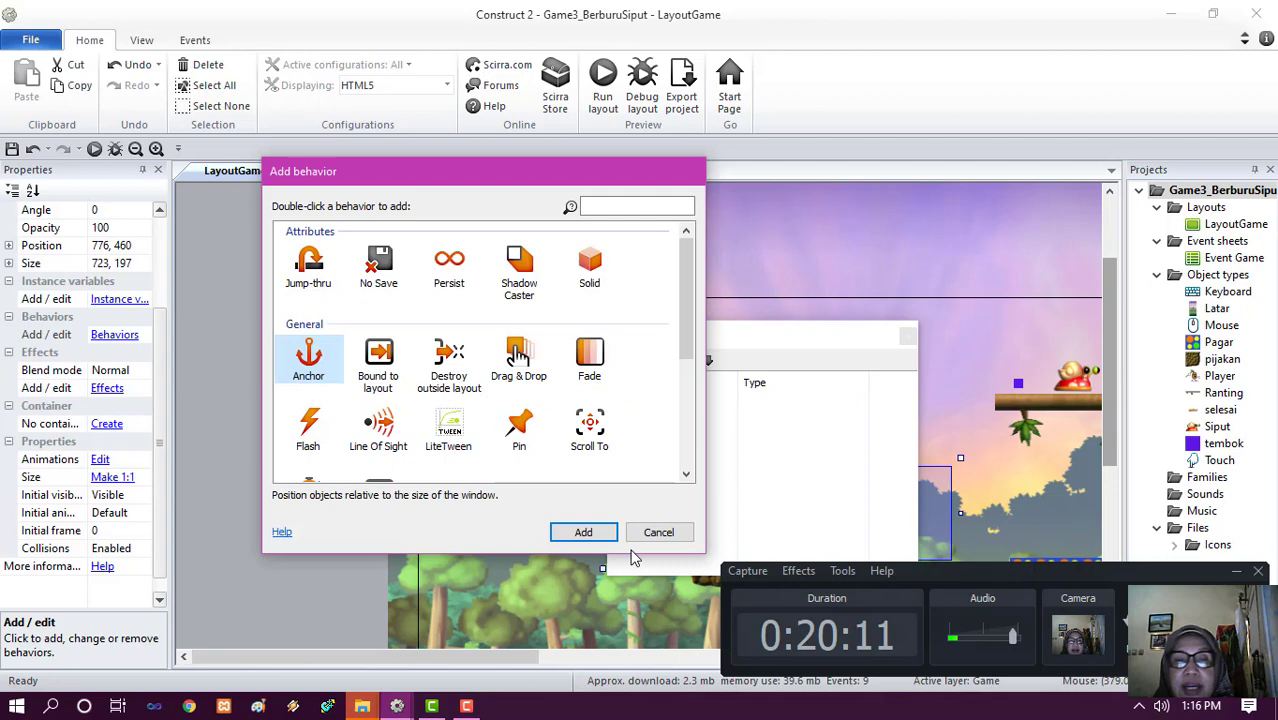
pyautogui.click(583, 533)
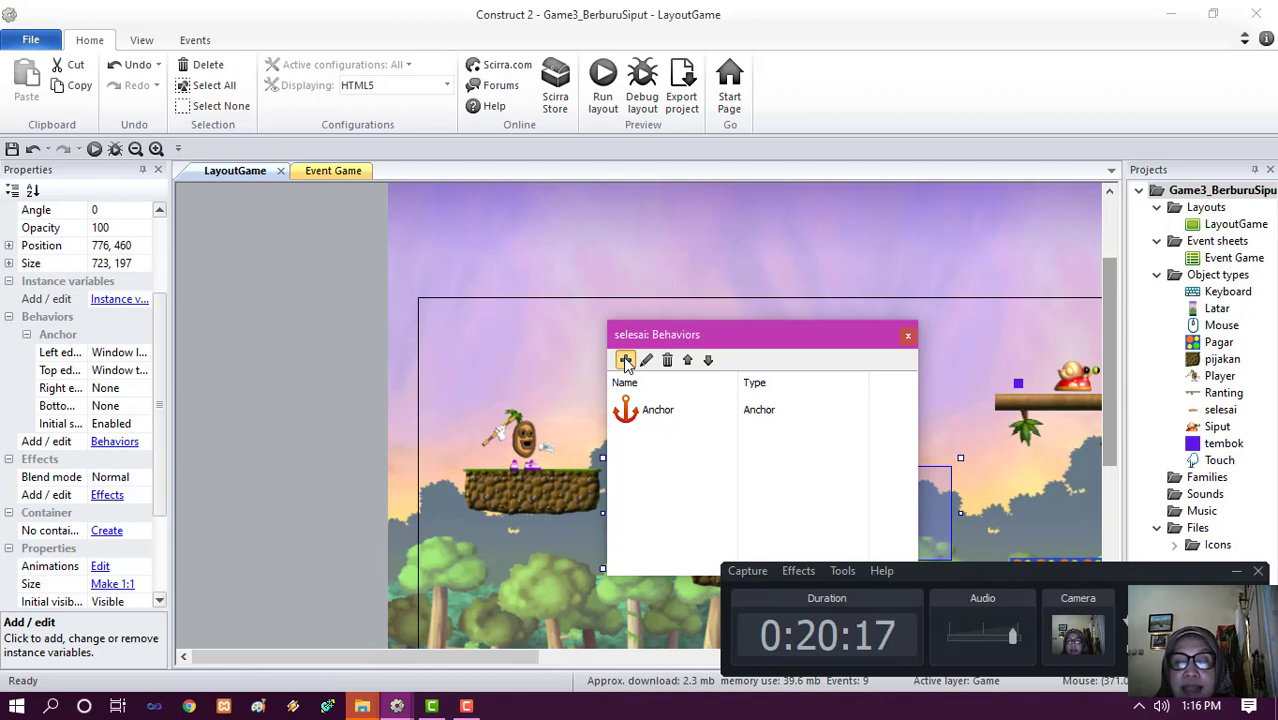
# - Add the Sine behavior to the selesai sprite
pyautogui.click(625, 361)
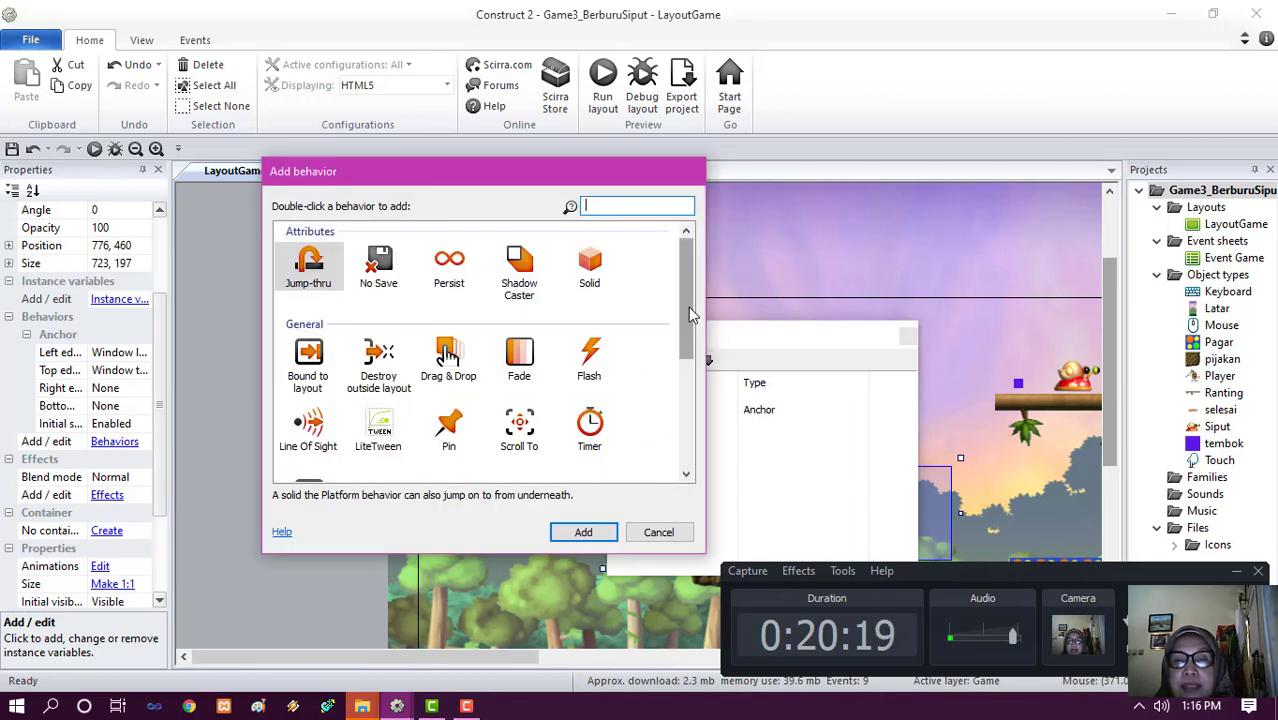
pyautogui.moveTo(690, 314); pyautogui.dragTo(673, 440)
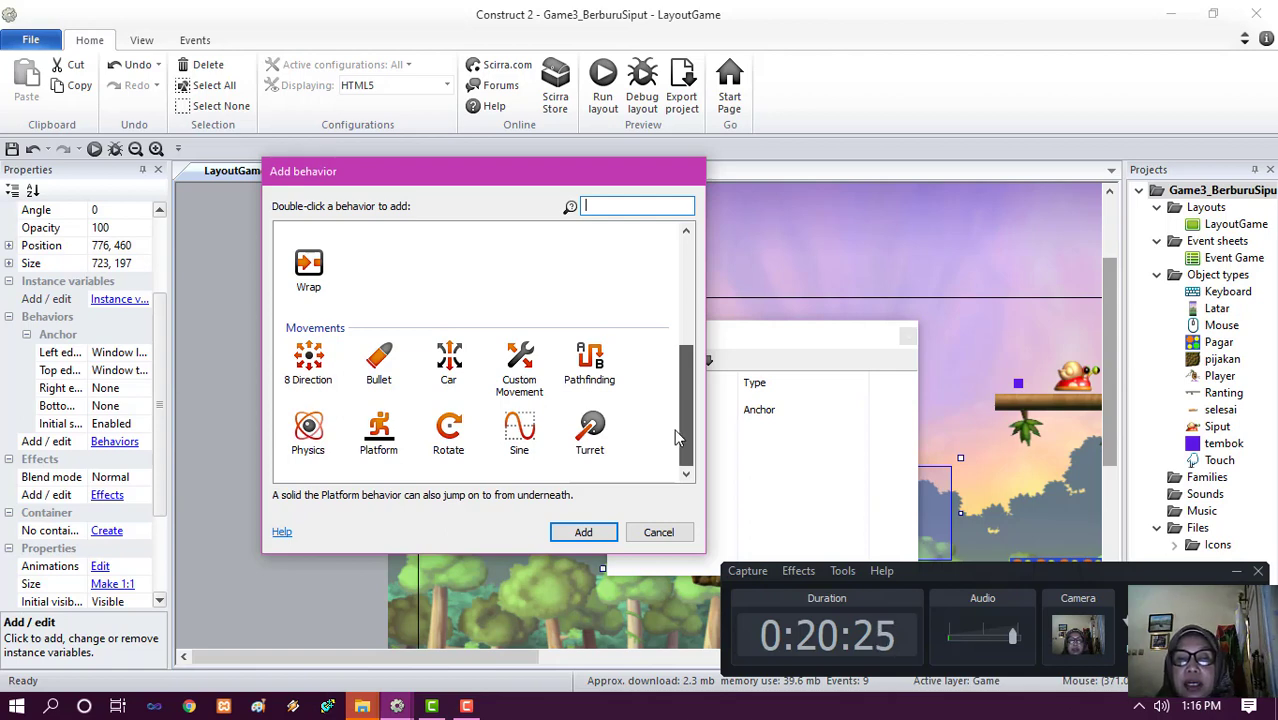
pyautogui.click(519, 430)
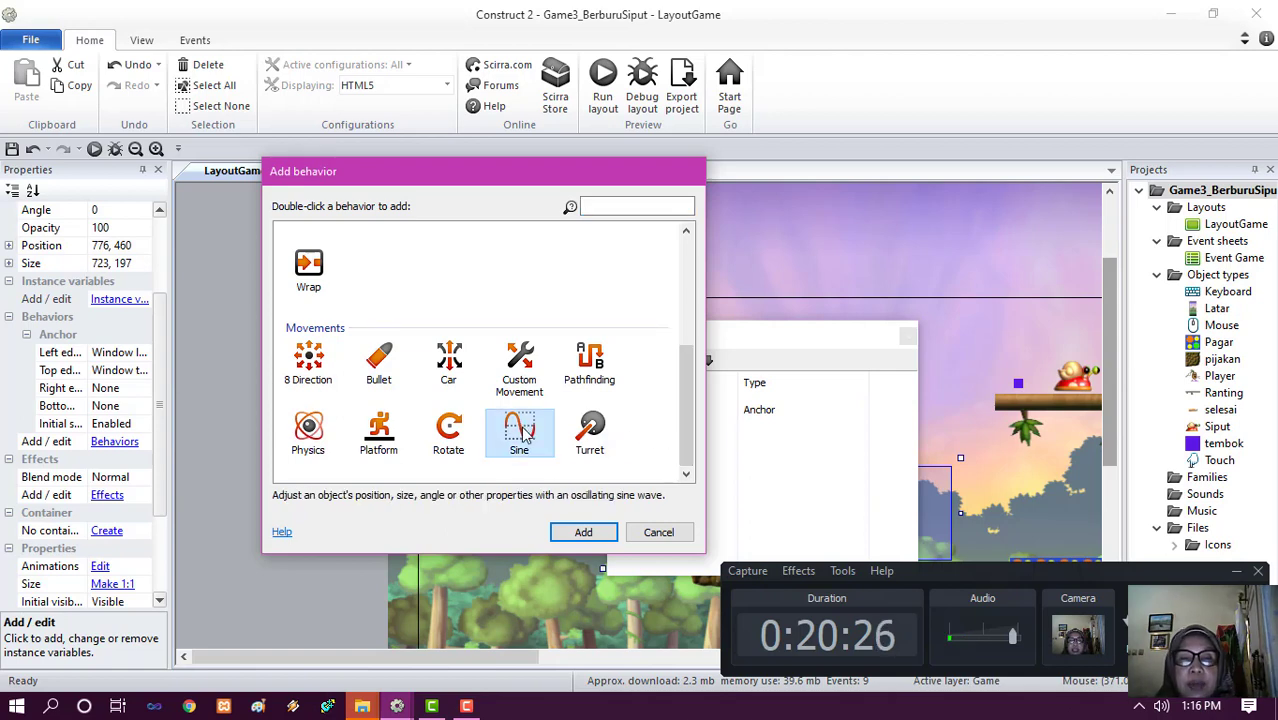
pyautogui.click(584, 532)
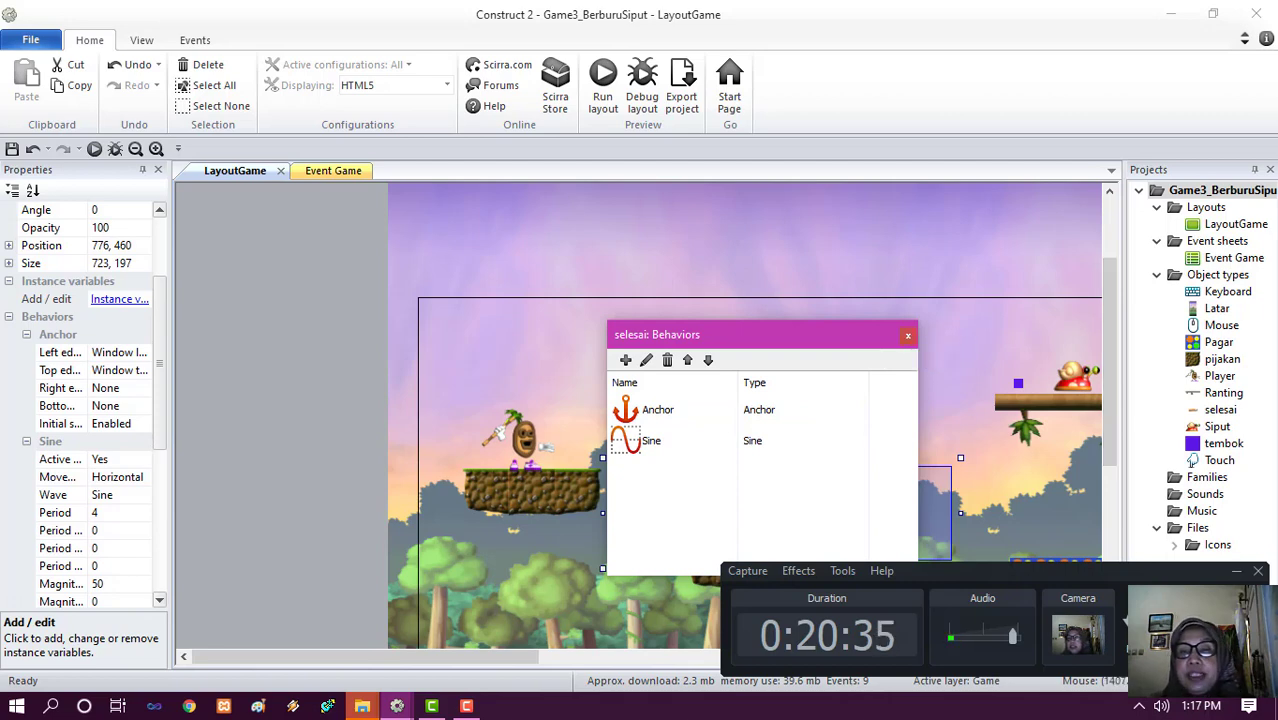
# - In the Event Game sheet, add a Set visible action to the On start of layout event that makes selesai Invisible
pyautogui.doubleClick(1234, 258)
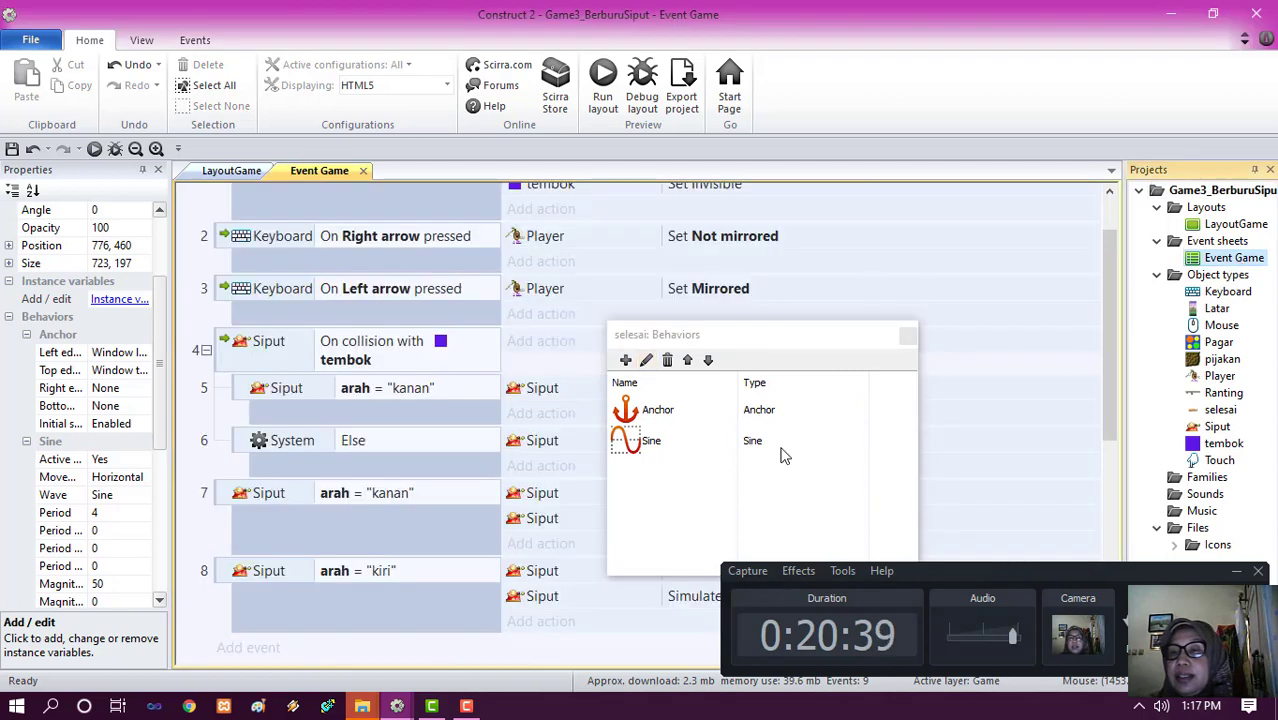
pyautogui.click(905, 340)
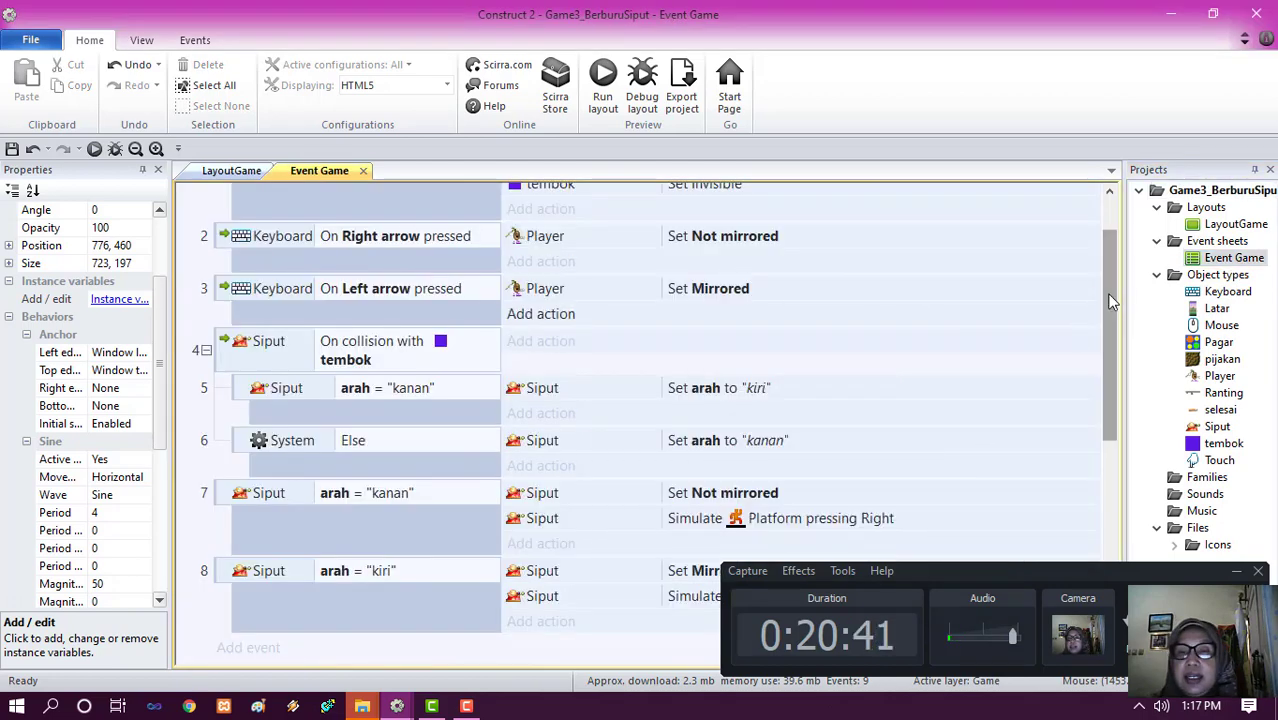
pyautogui.moveTo(1107, 322); pyautogui.dragTo(1101, 214)
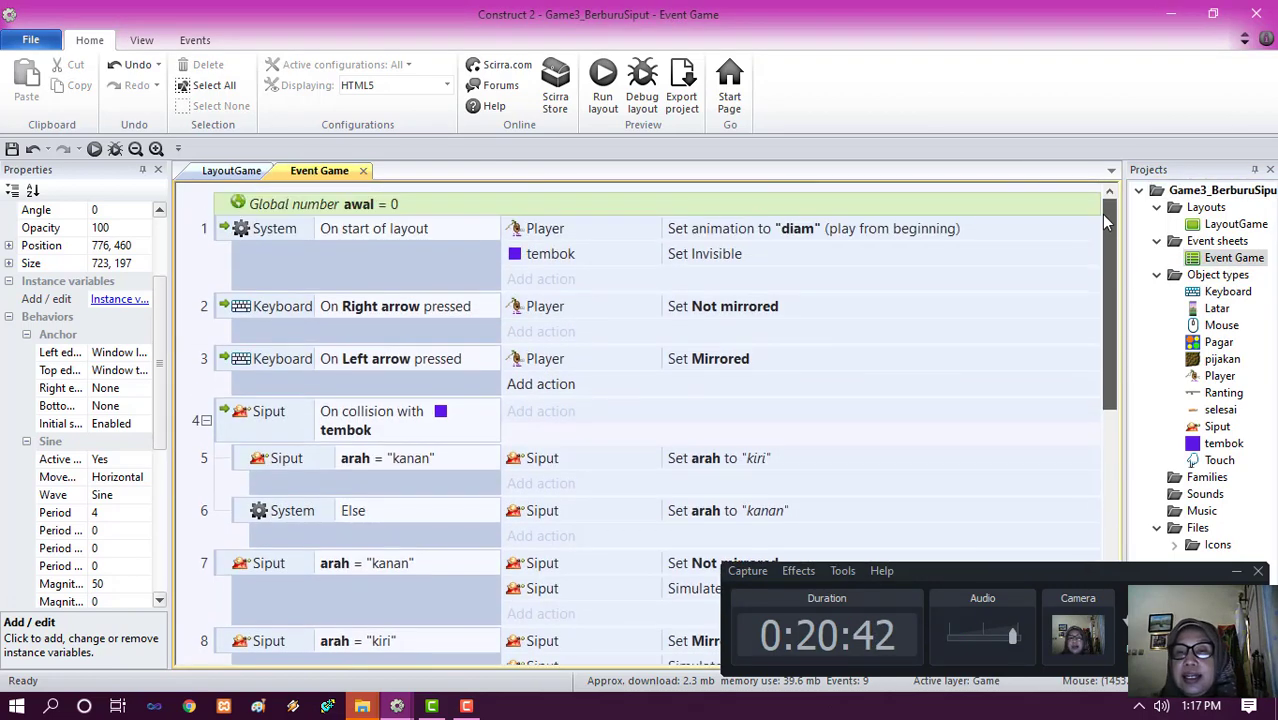
pyautogui.click(541, 279)
pyautogui.doubleClick(201, 276)
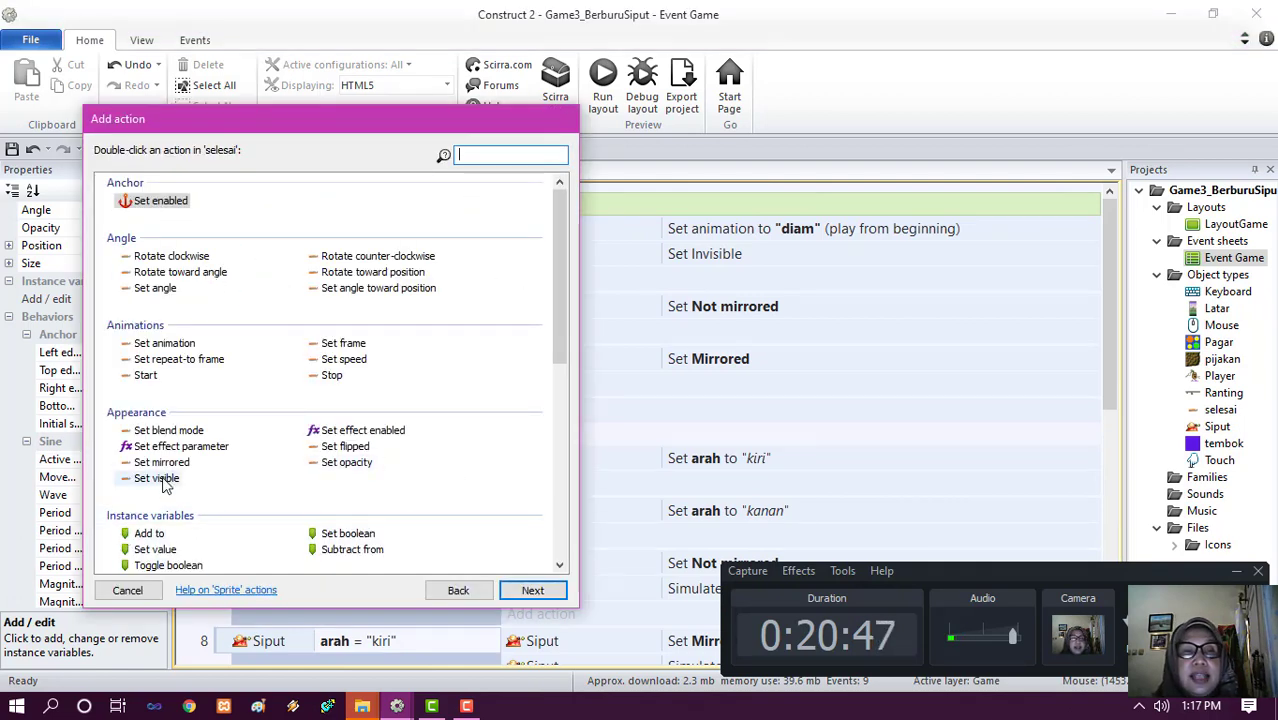
pyautogui.click(156, 478)
pyautogui.click(553, 590)
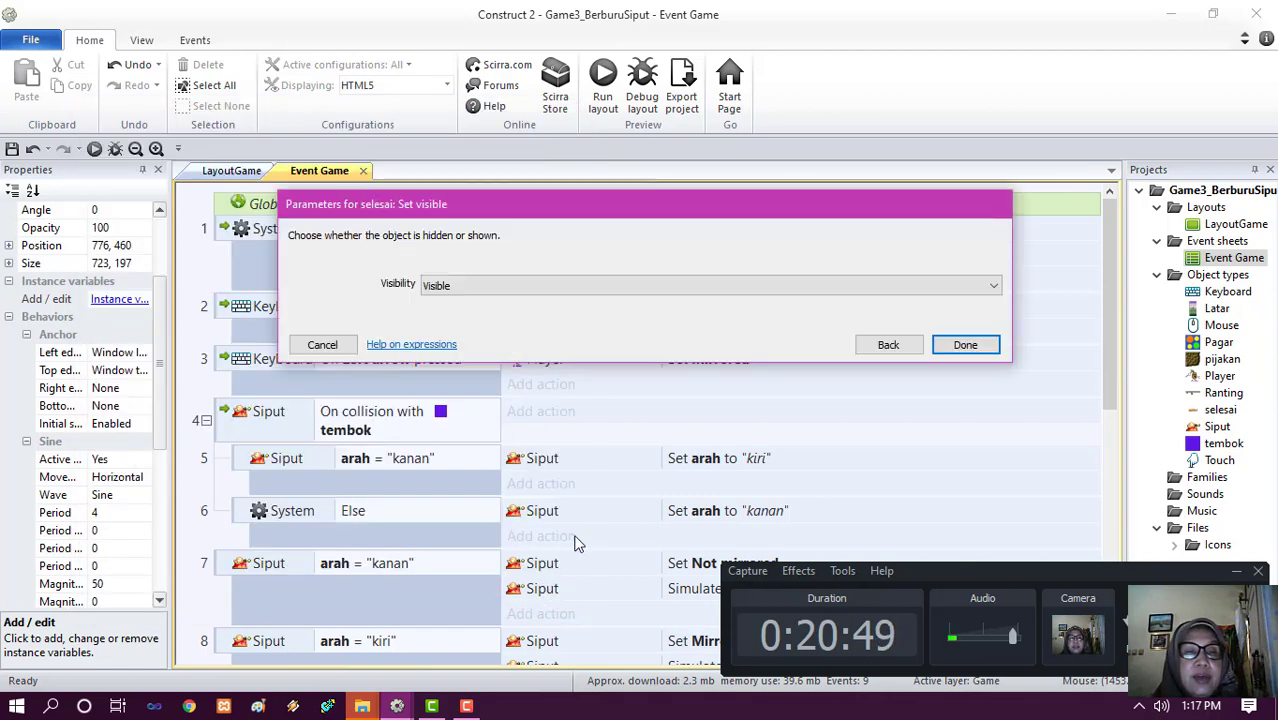
pyautogui.click(616, 286)
pyautogui.click(607, 308)
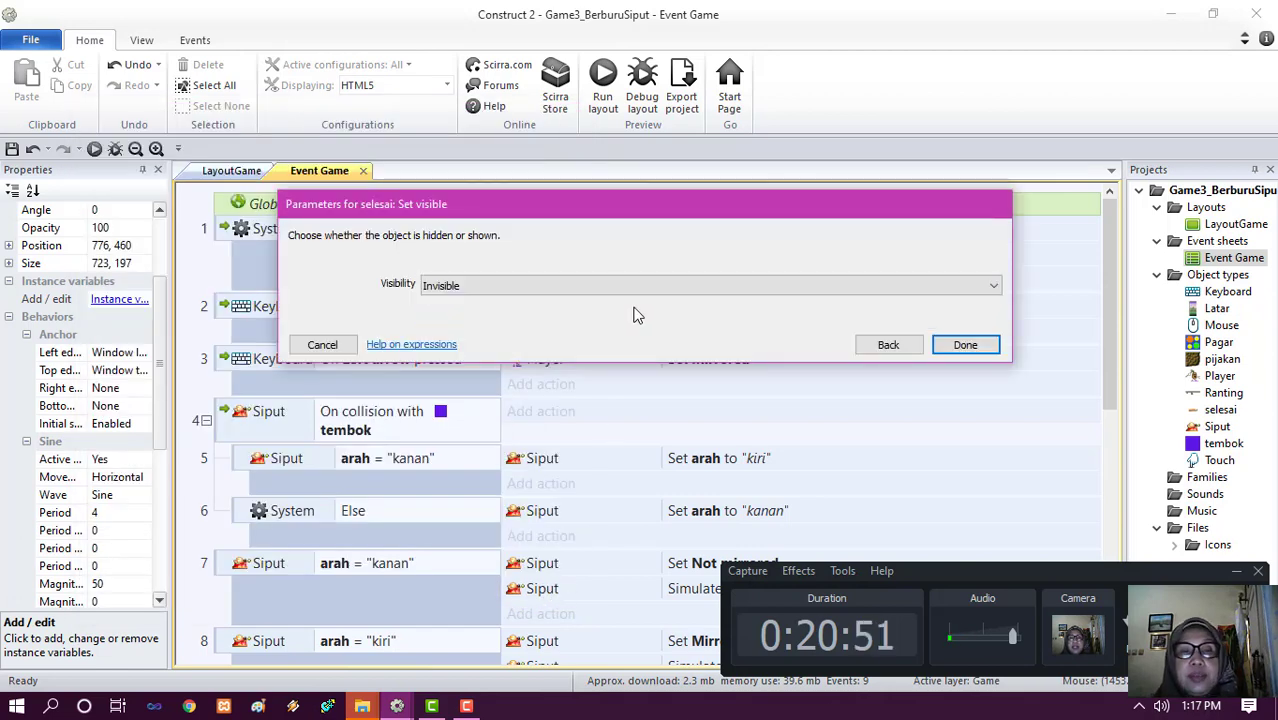
pyautogui.click(964, 344)
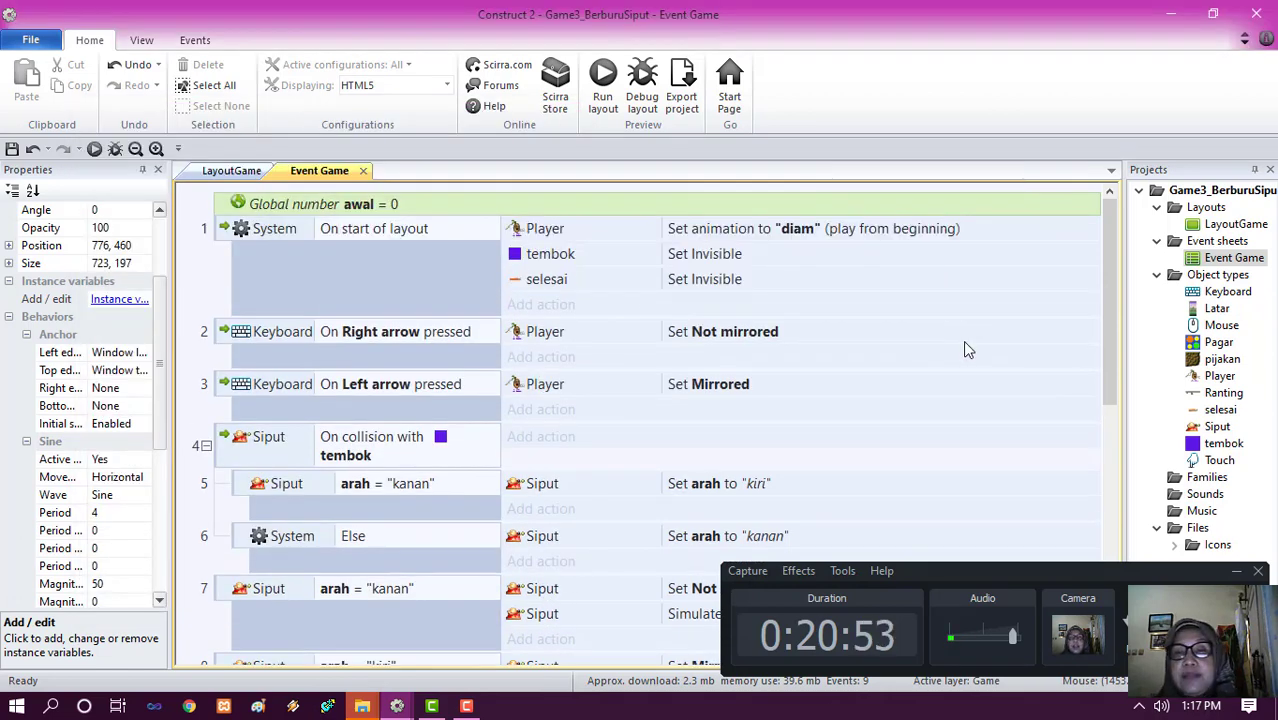
# - Insert a Text object into LayoutGame at about -233, 233, in the grey margin beside the player's platform
pyautogui.doubleClick(1236, 225)
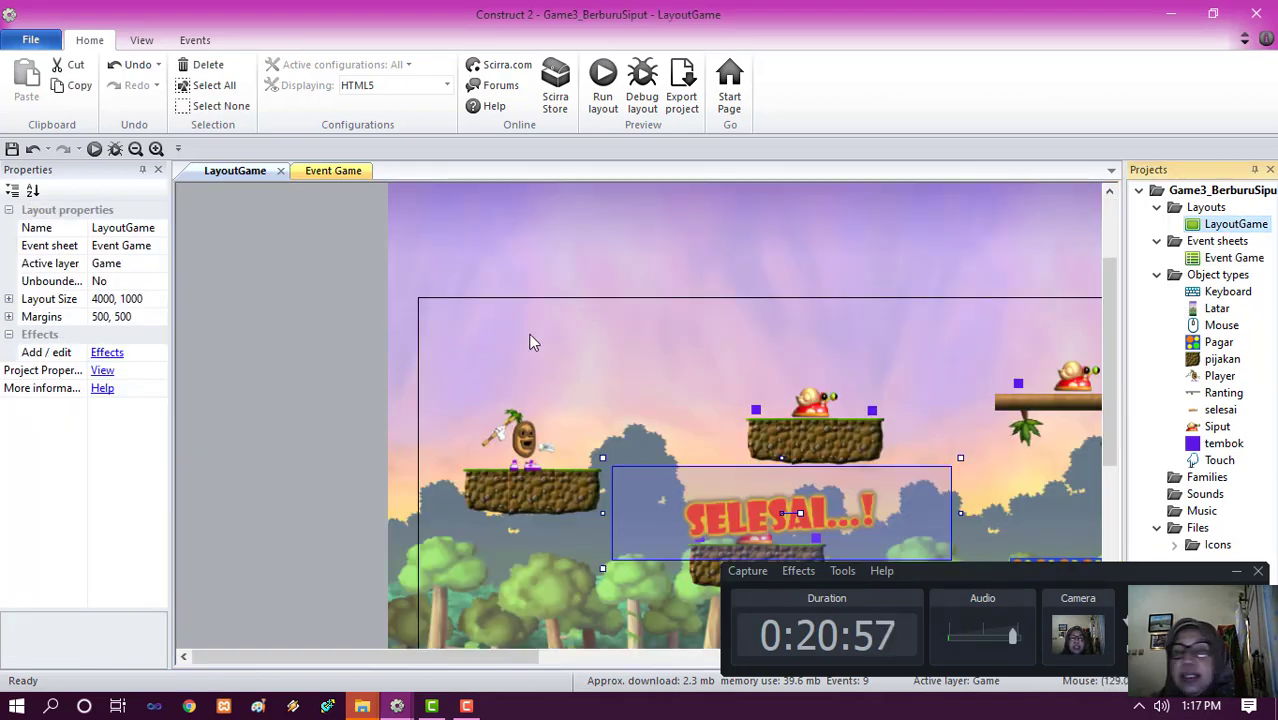
pyautogui.doubleClick(276, 346)
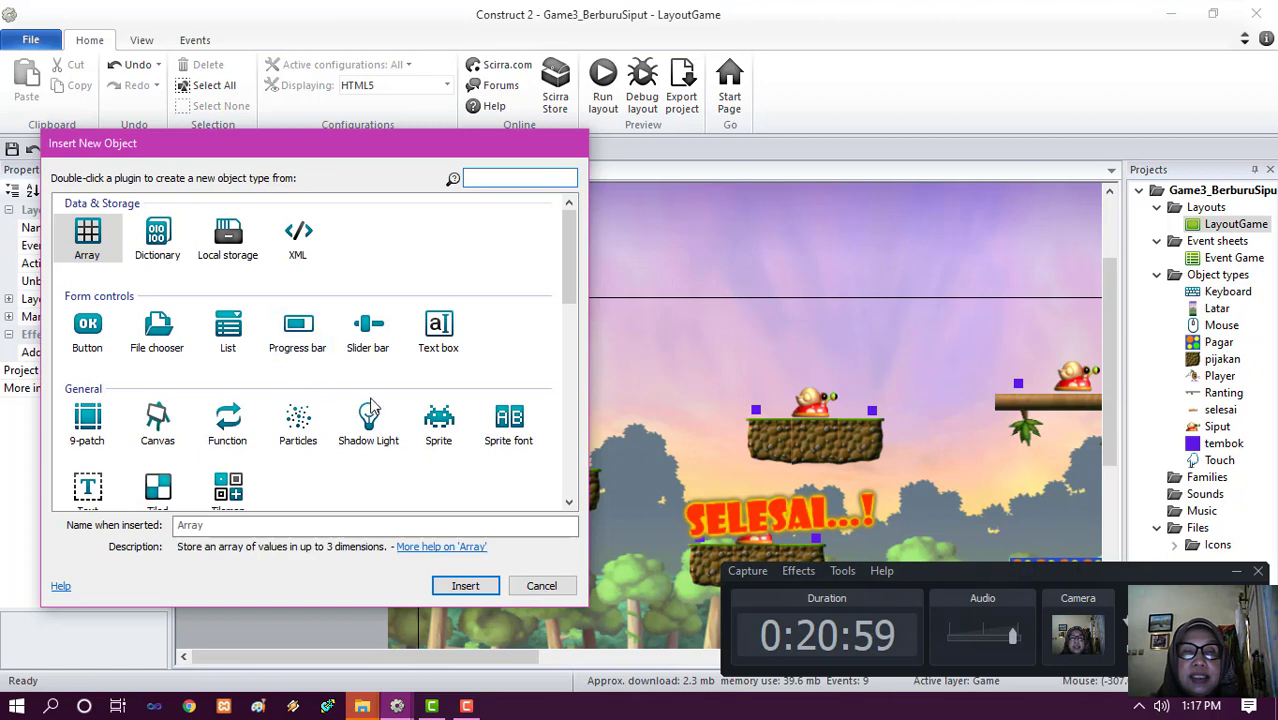
pyautogui.click(88, 488)
pyautogui.doubleClick(311, 526)
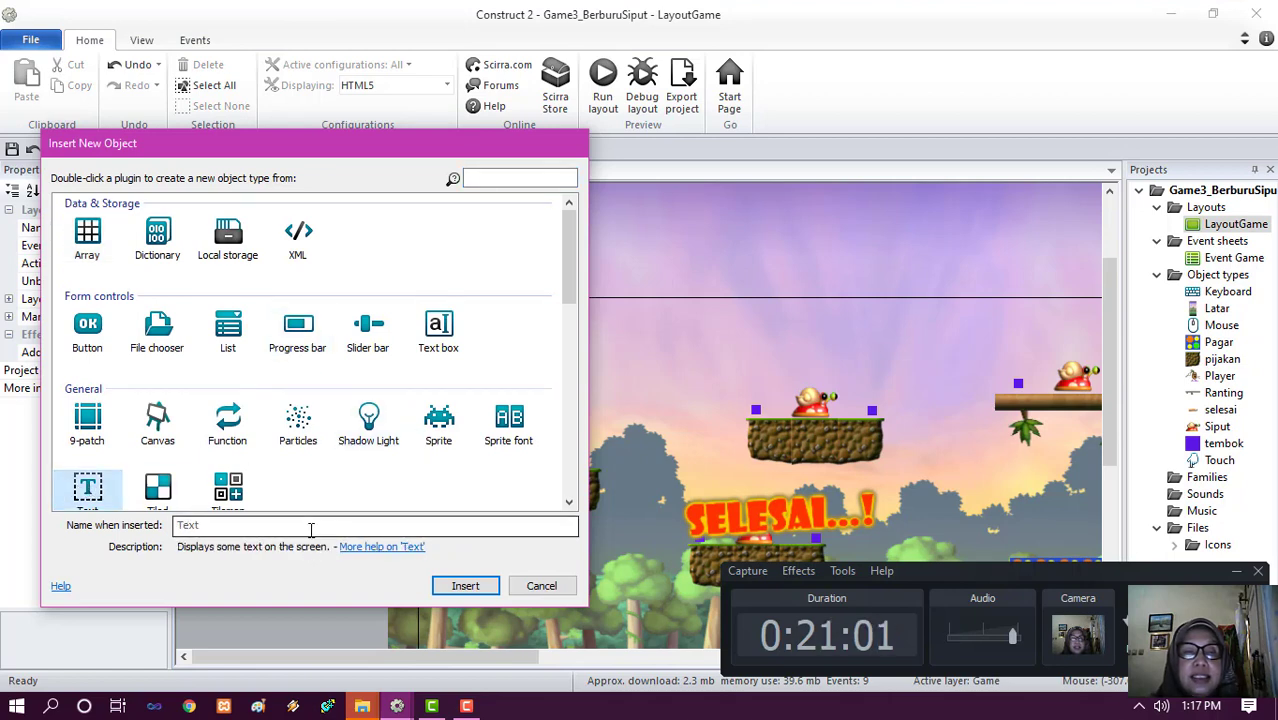
pyautogui.press('BackSpace')
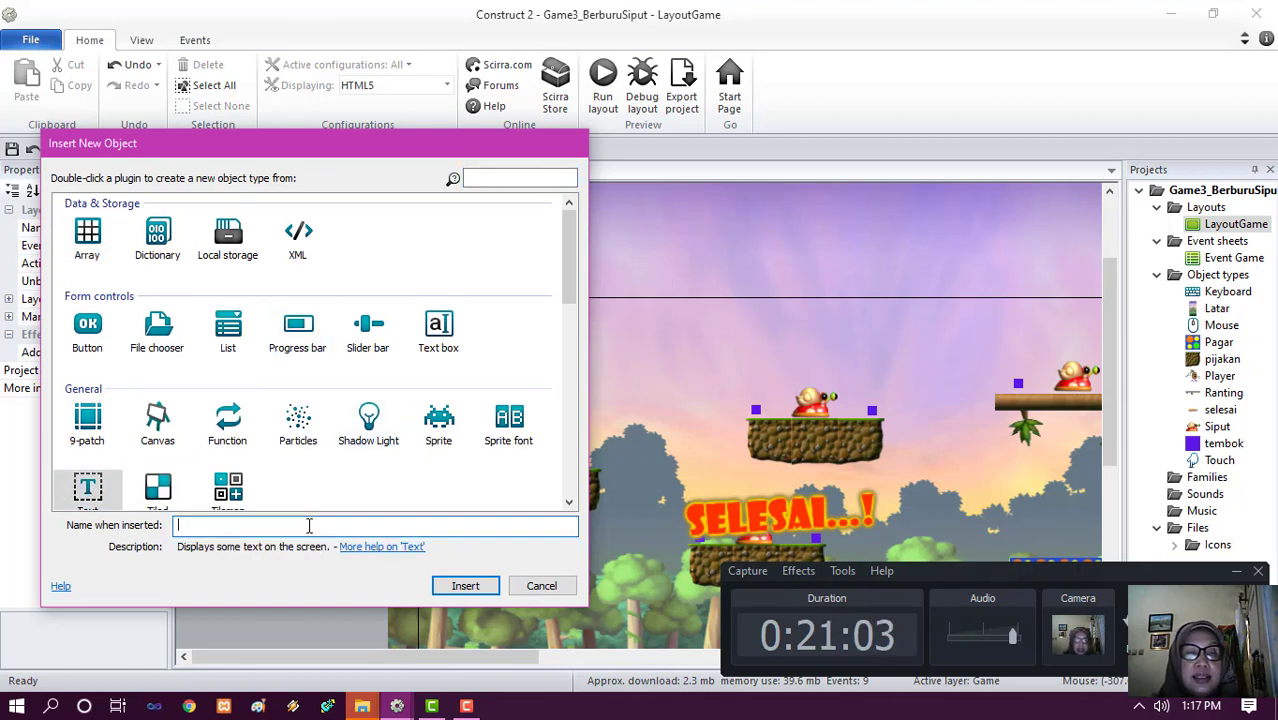
pyautogui.click(543, 588)
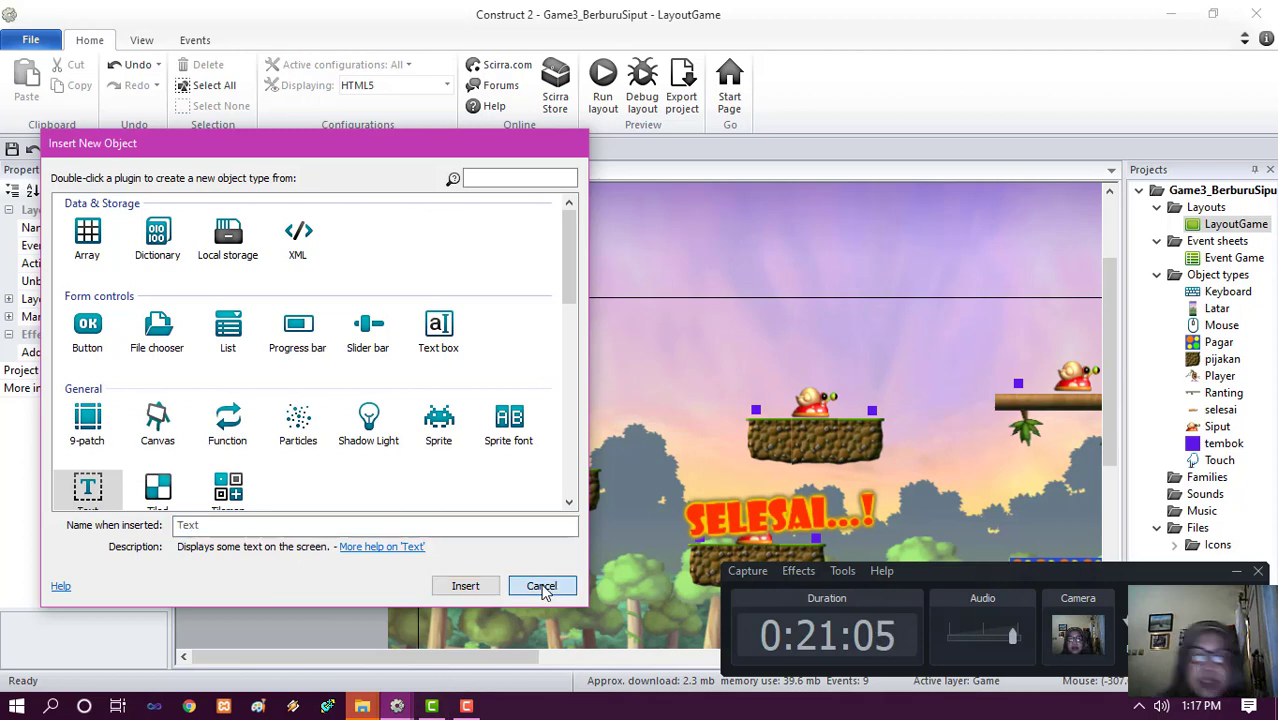
pyautogui.click(87, 488)
pyautogui.click(455, 586)
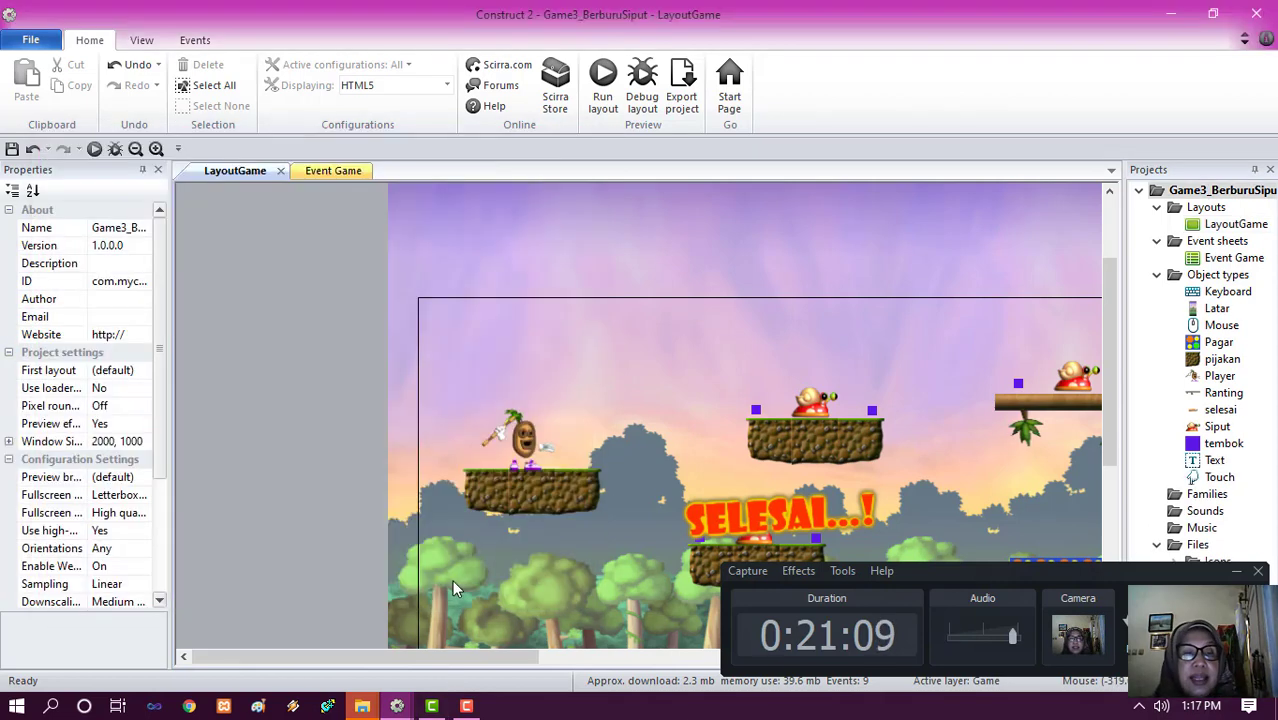
pyautogui.click(308, 405)
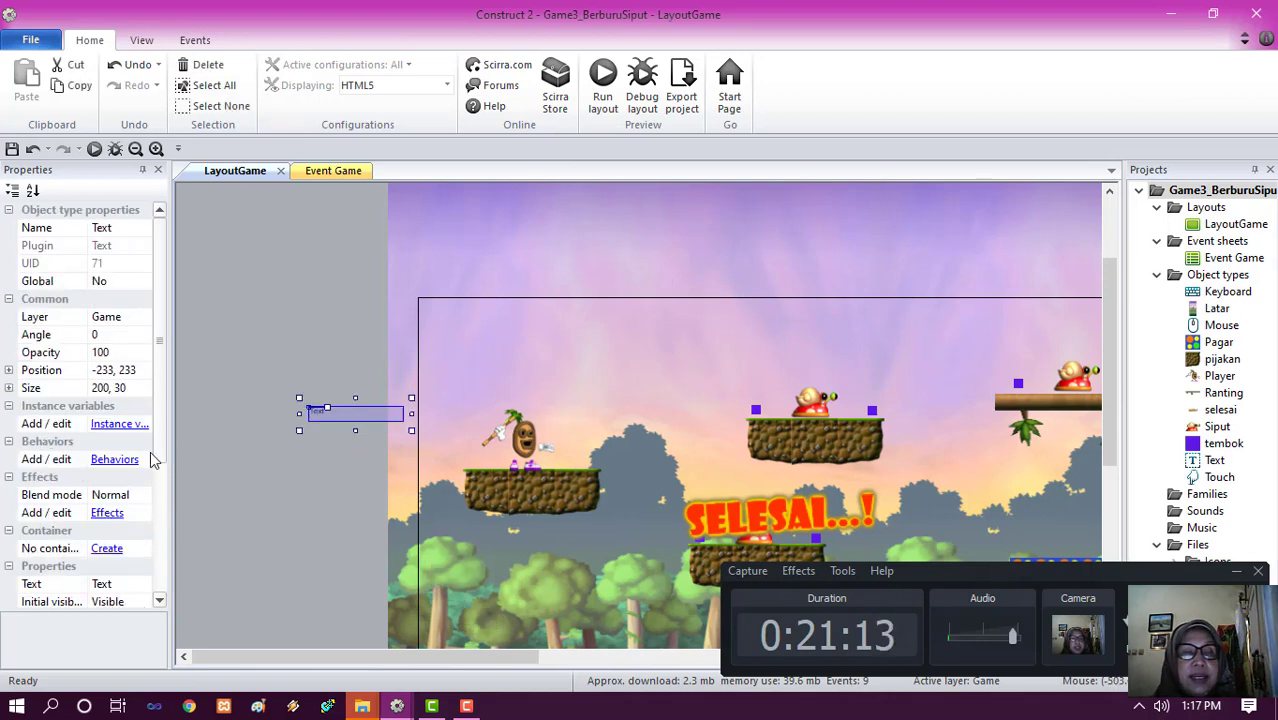
# - Set the new Text object's displayed text to "Nilai:"
pyautogui.click(130, 585)
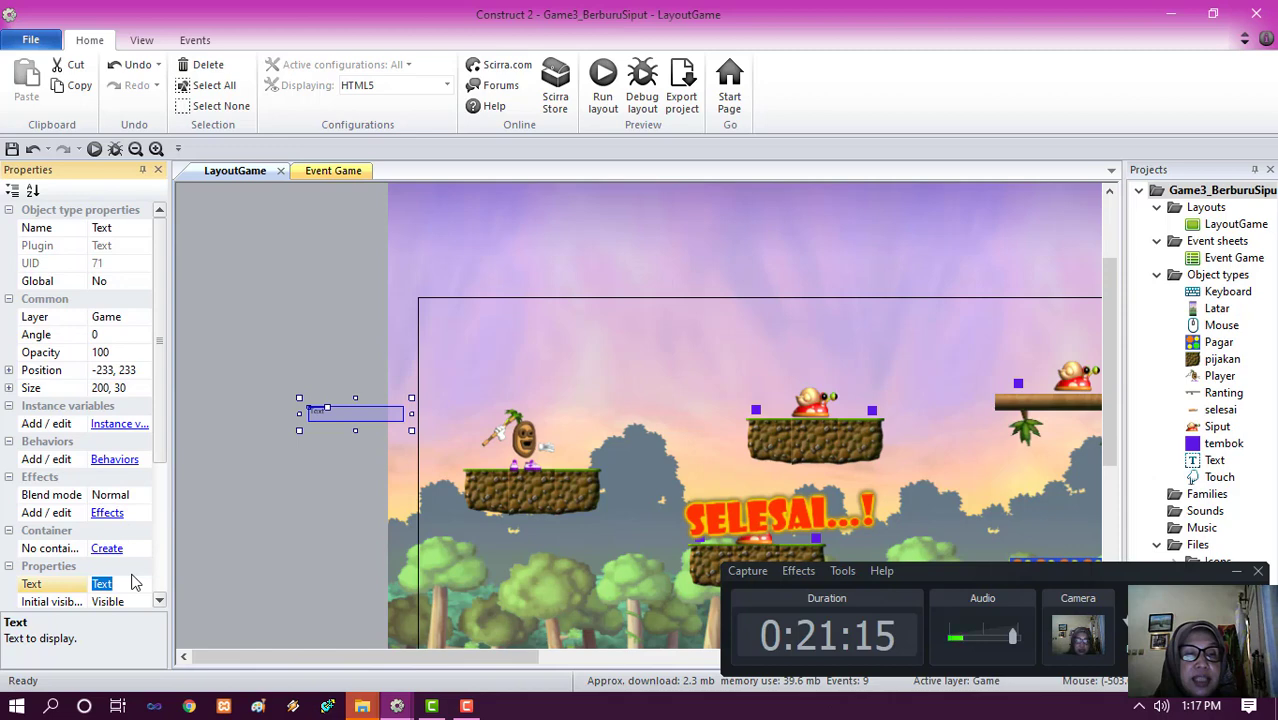
pyautogui.write('Nilai')
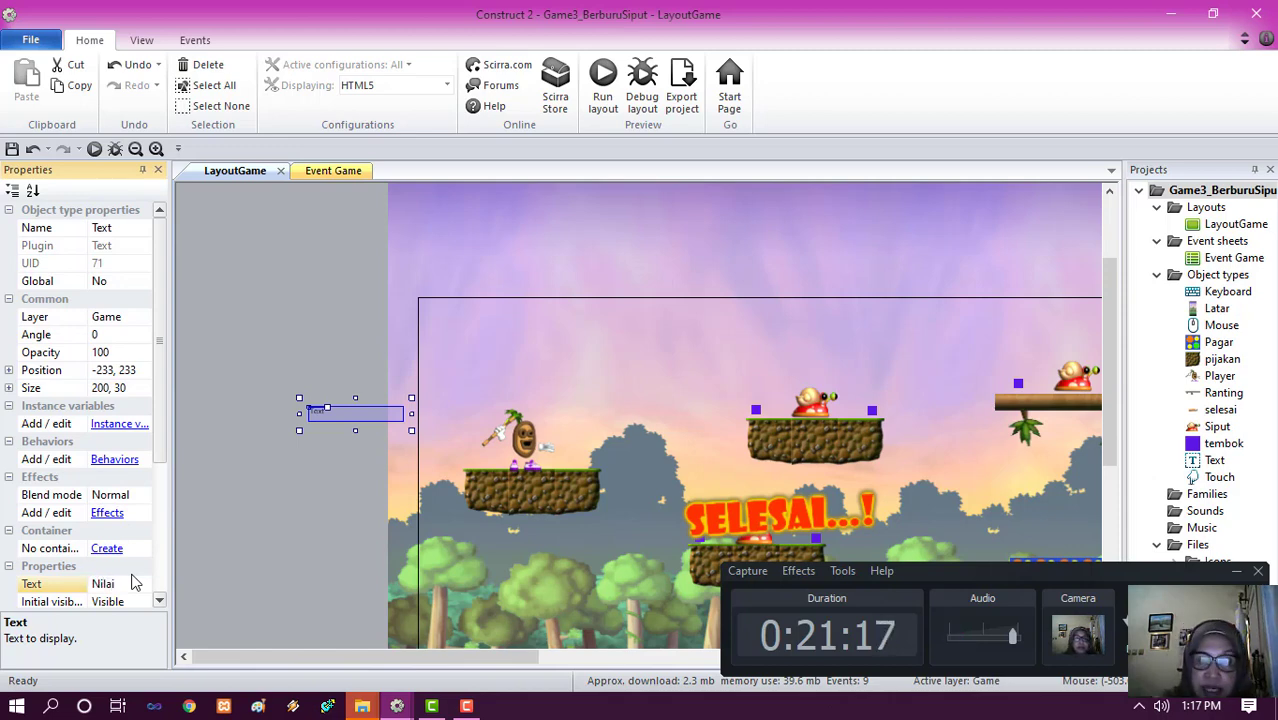
pyautogui.write(':')
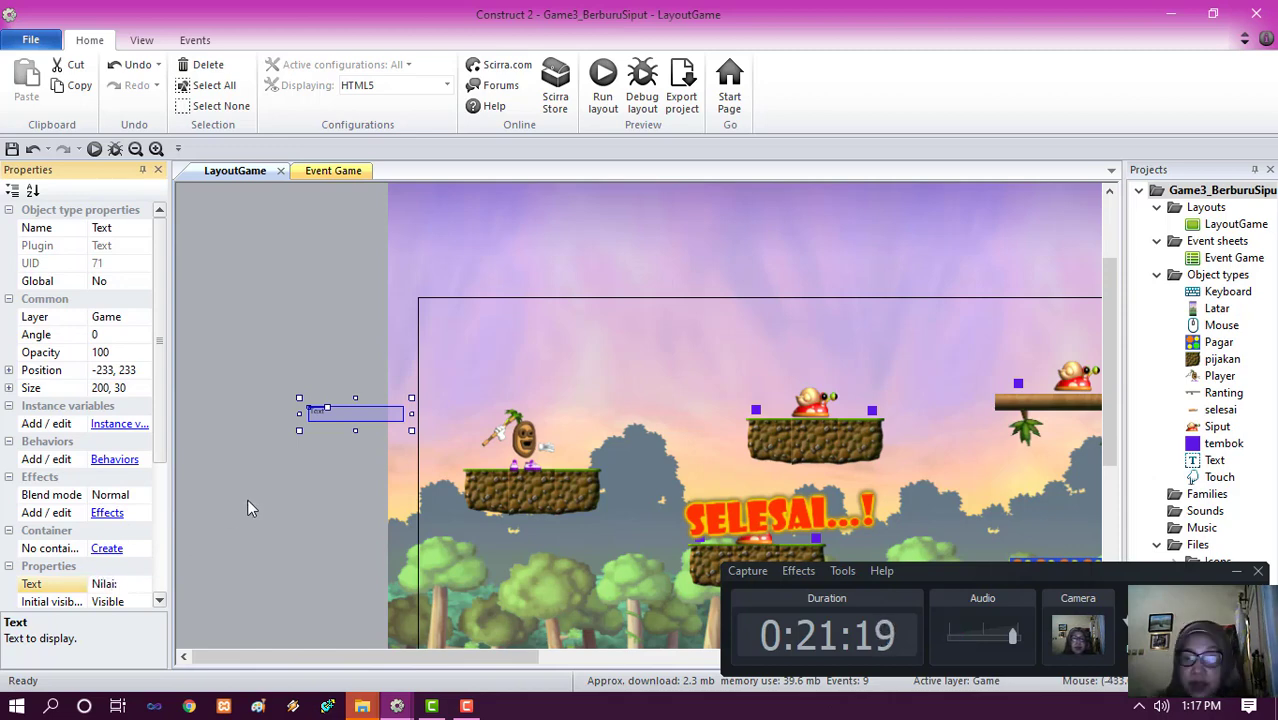
pyautogui.click(331, 436)
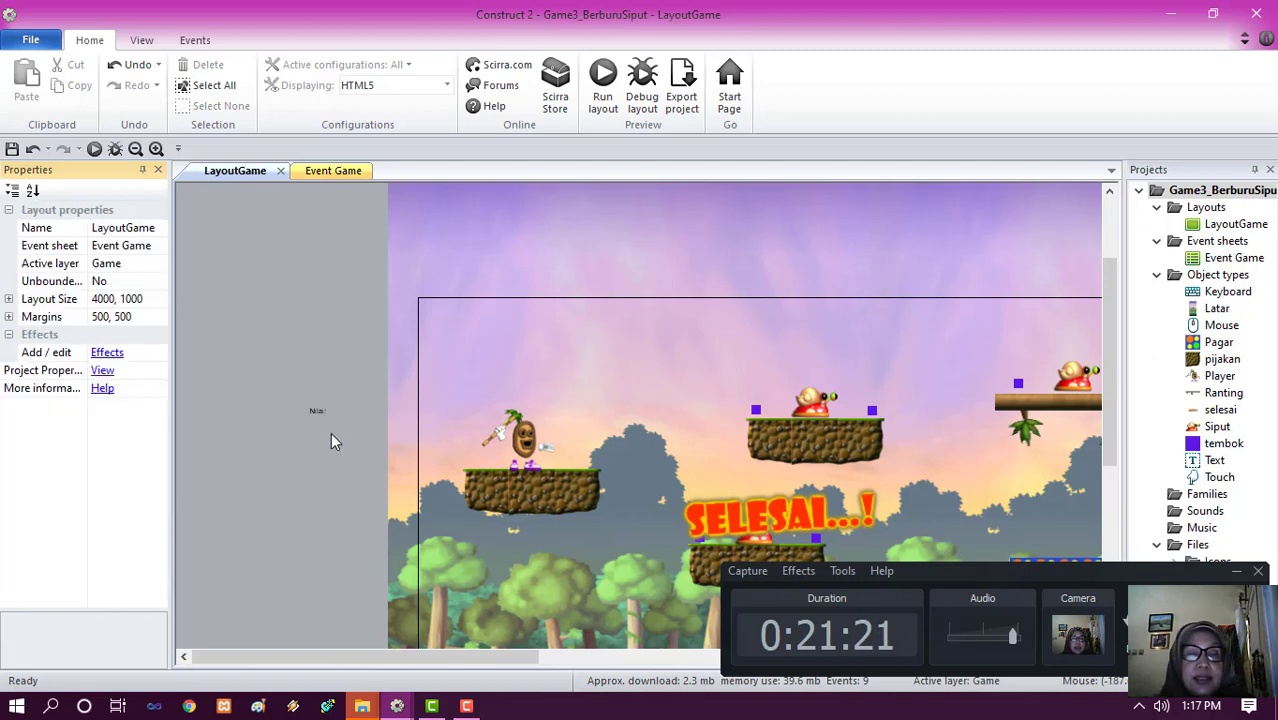
# - Set the Nilai: text's font to Arial Bold, size 28
pyautogui.click(314, 411)
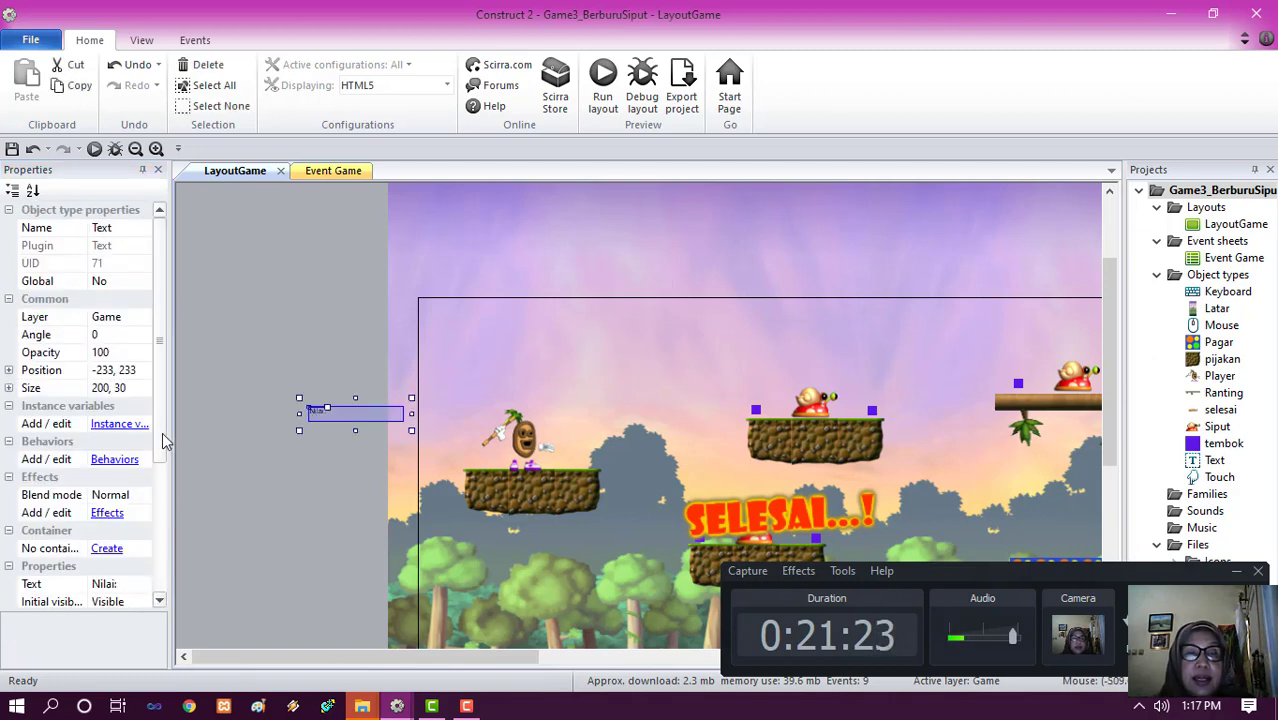
pyautogui.scroll(-2, 150, 500)
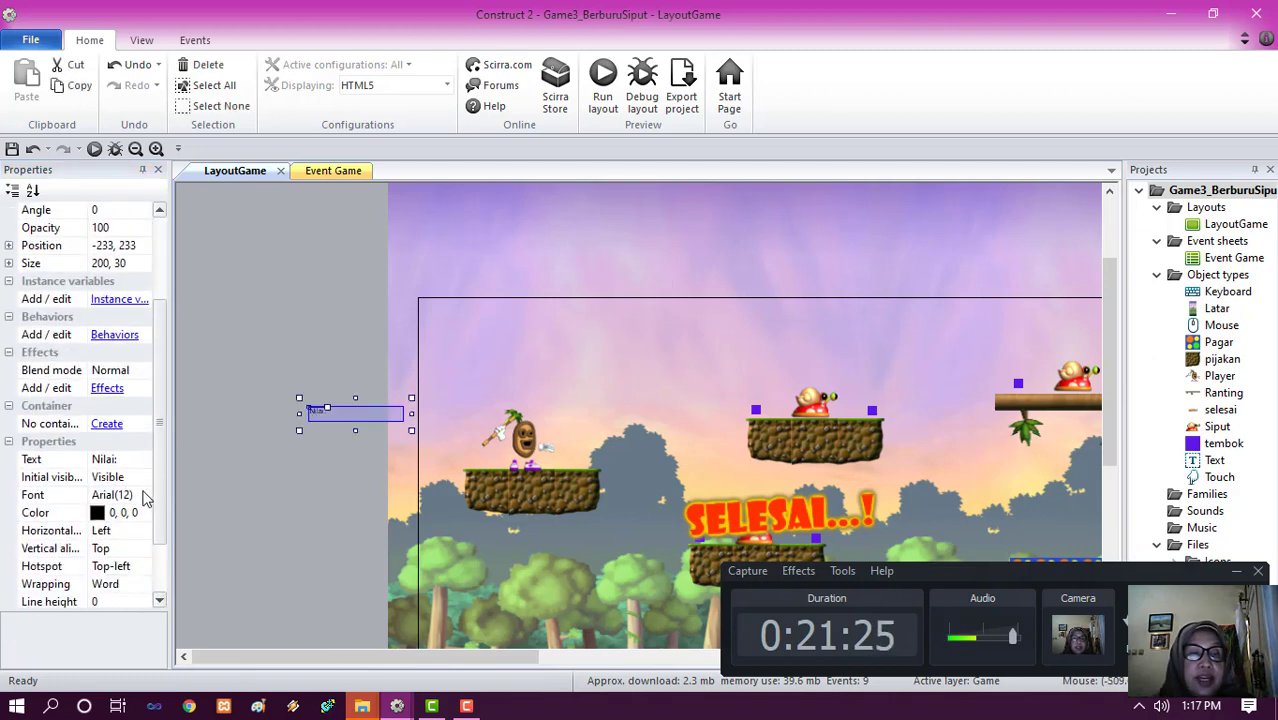
pyautogui.click(142, 493)
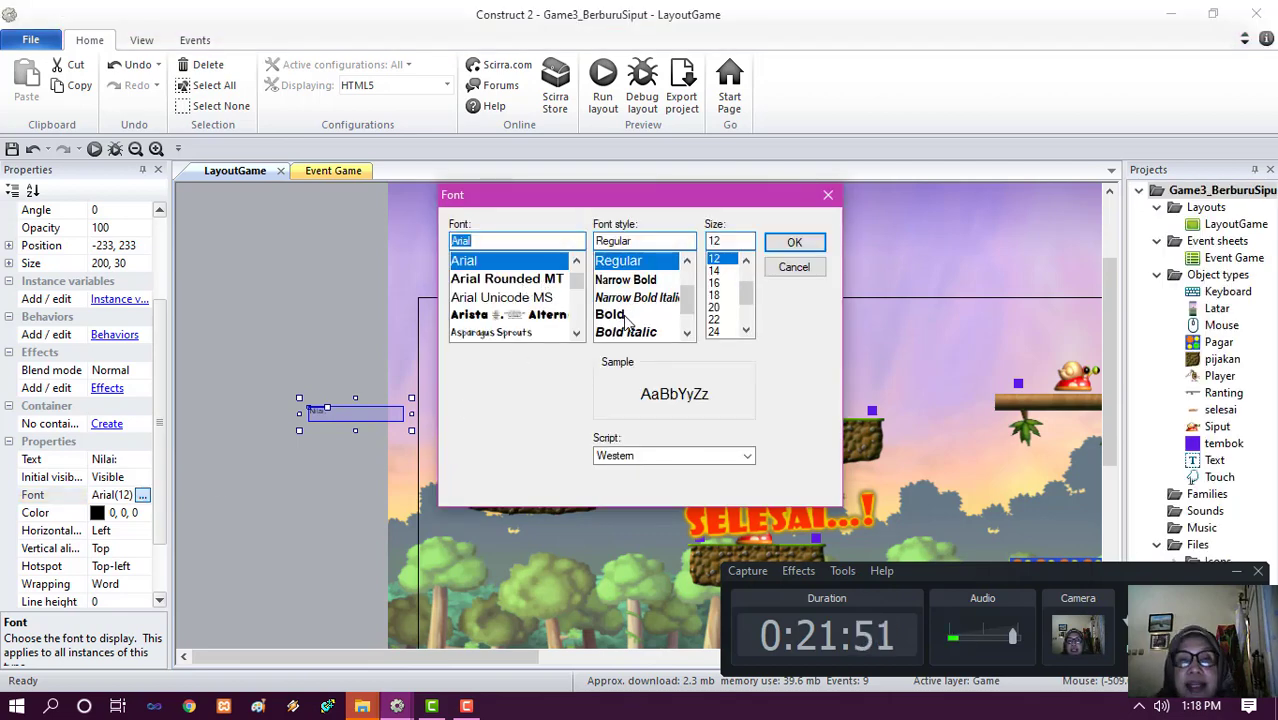
pyautogui.click(626, 315)
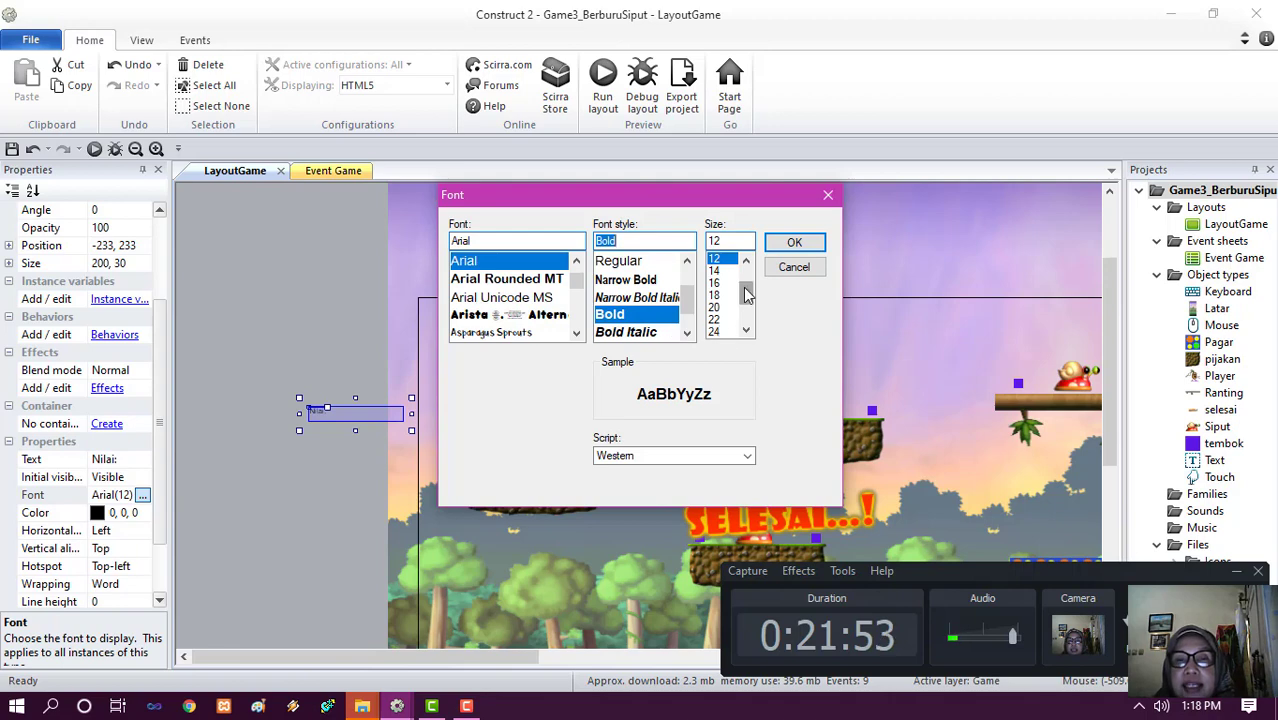
pyautogui.moveTo(744, 291); pyautogui.dragTo(744, 318)
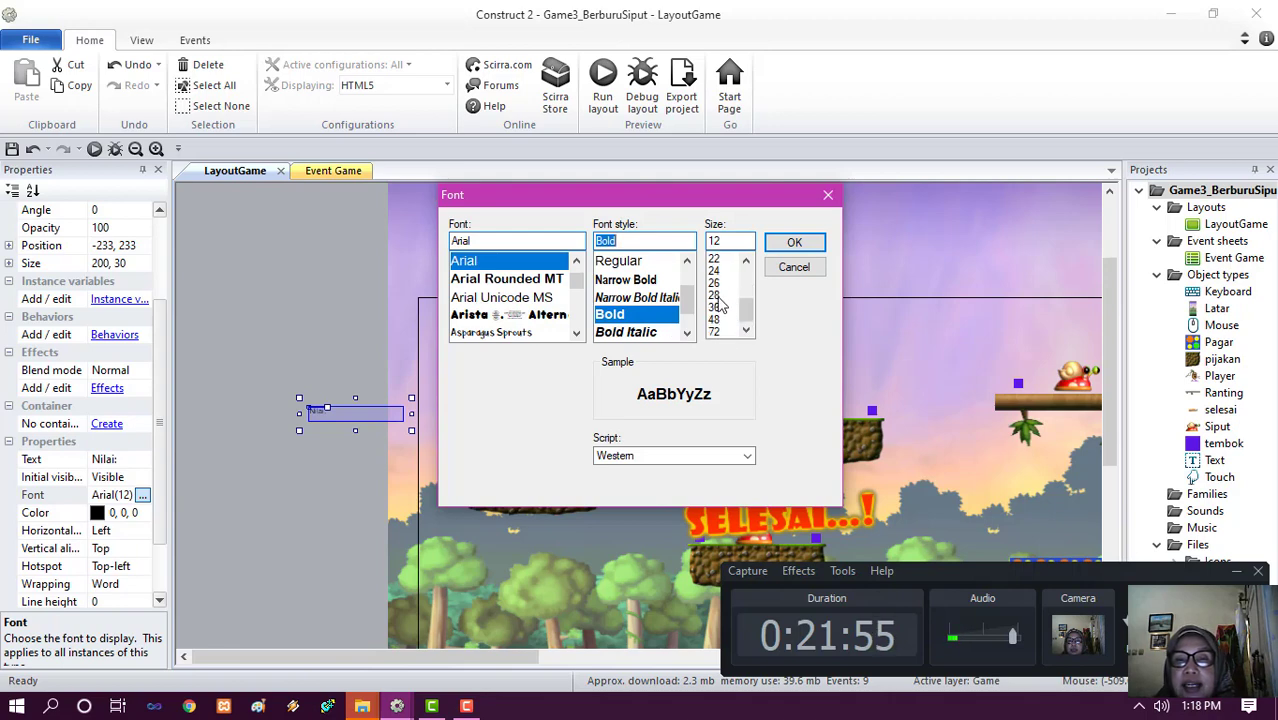
pyautogui.click(715, 295)
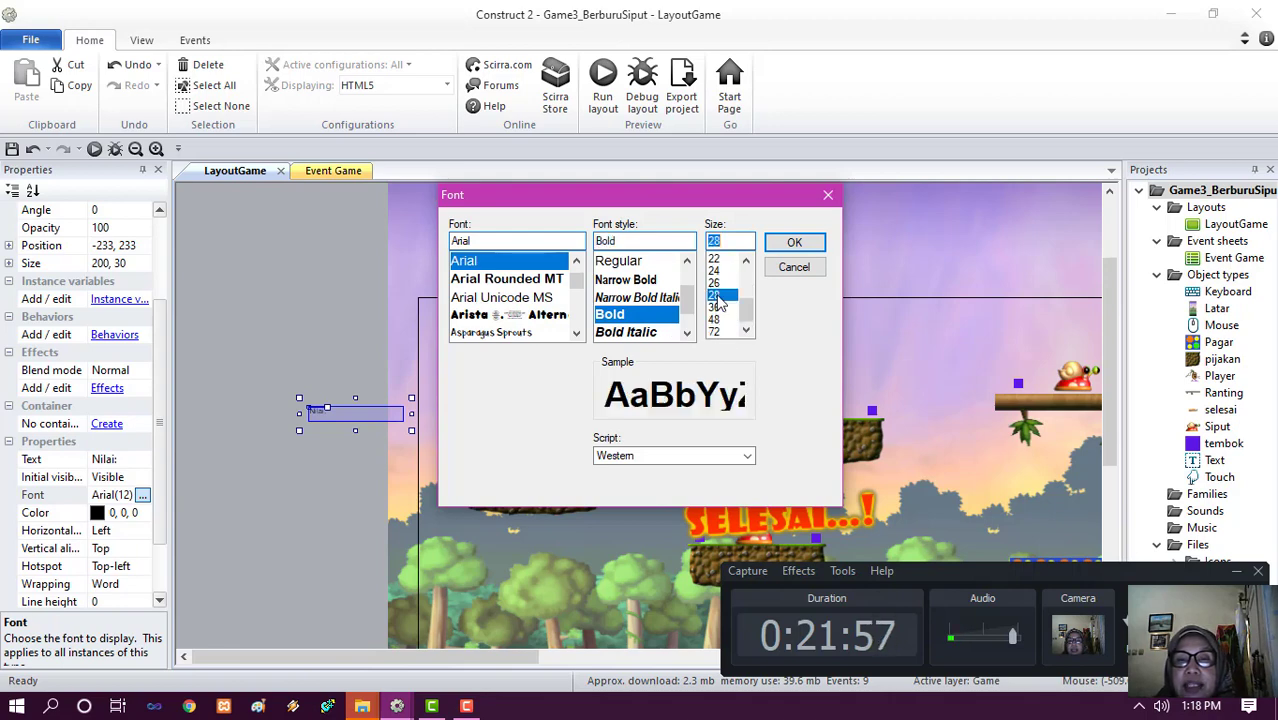
pyautogui.click(795, 245)
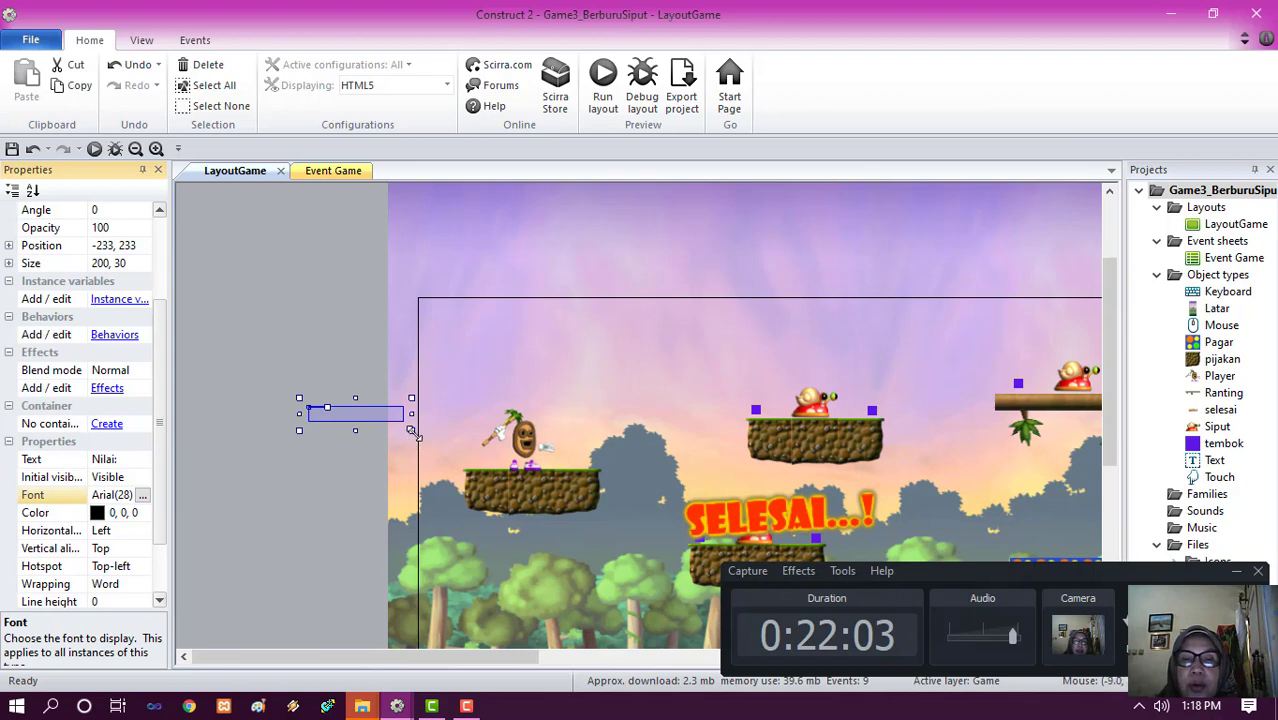
# - Resize the Nilai: text box to about 164 x 62 and move it to about 69, 35, above the player
pyautogui.moveTo(411, 431)
pyautogui.mouseDown()
pyautogui.moveTo(428, 458)
pyautogui.moveTo(394, 446)
pyautogui.mouseUp()
pyautogui.moveTo(324, 426); pyautogui.dragTo(466, 334)
# - Try yellow (255, 255, 0) as the Nilai: text's color
pyautogui.click(120, 512)
pyautogui.click(143, 513)
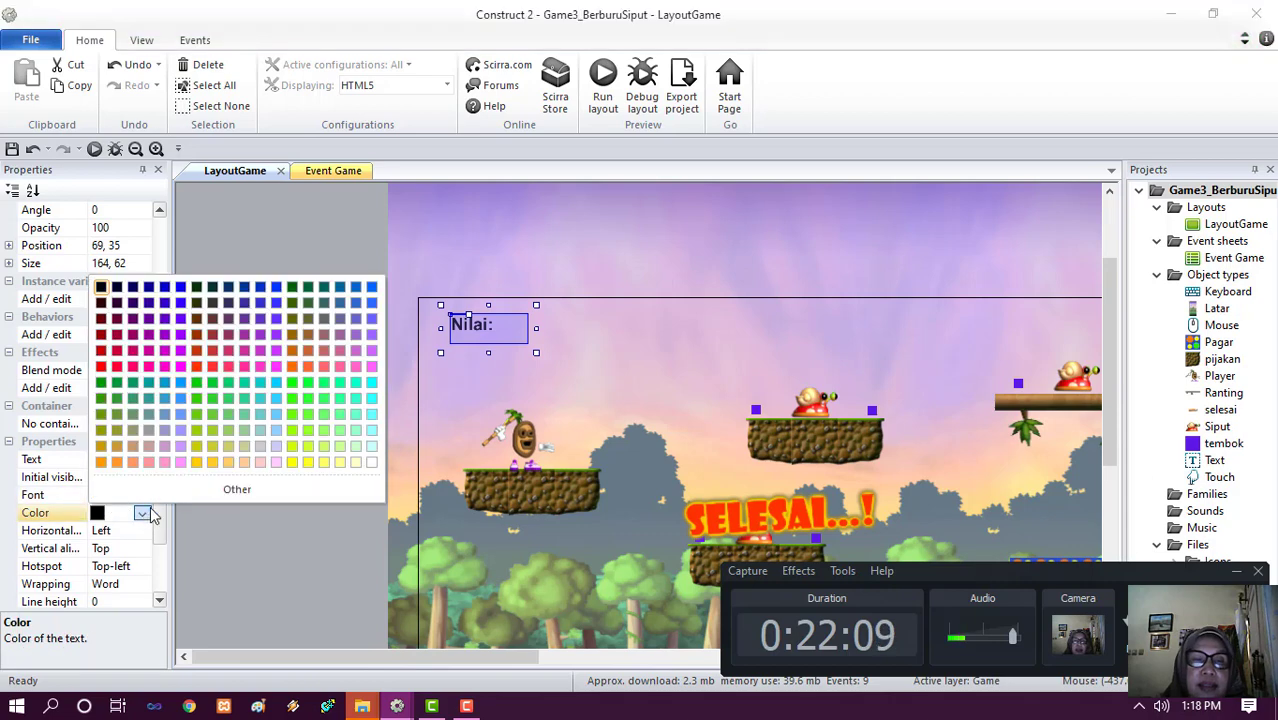
pyautogui.click(294, 463)
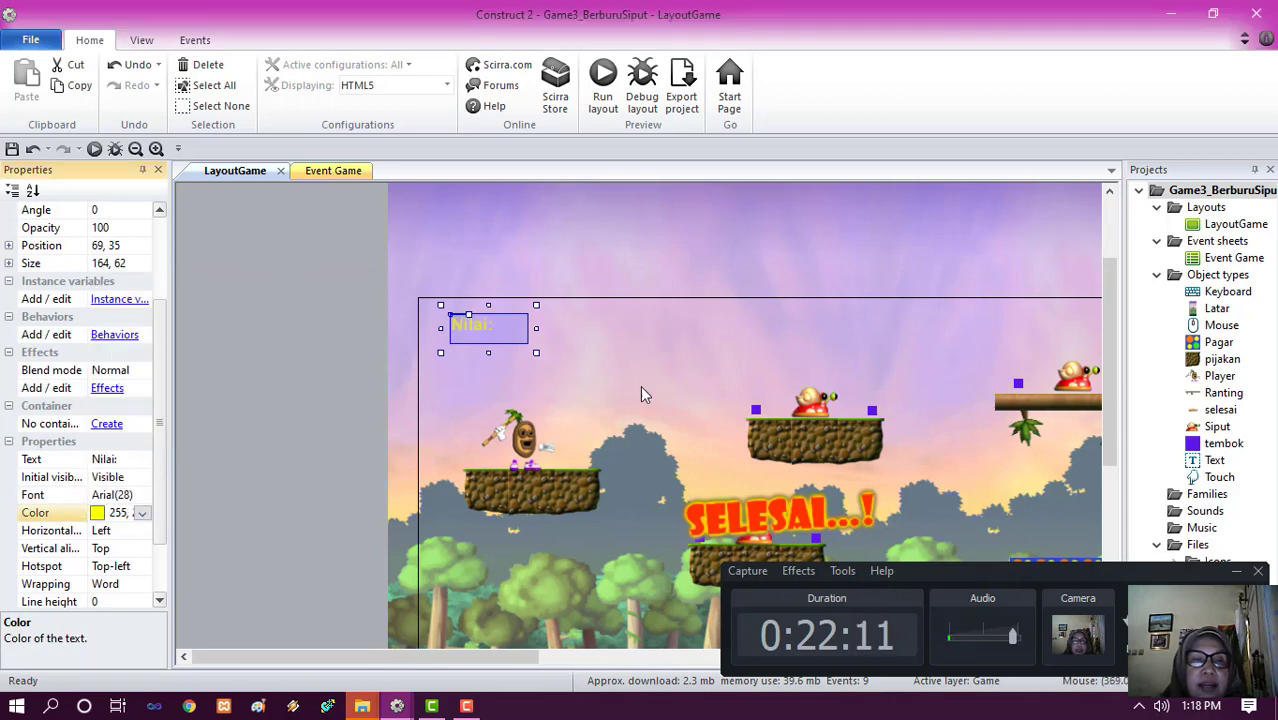
# - Set the Nilai: text's color to white and reselect the text object
pyautogui.click(146, 518)
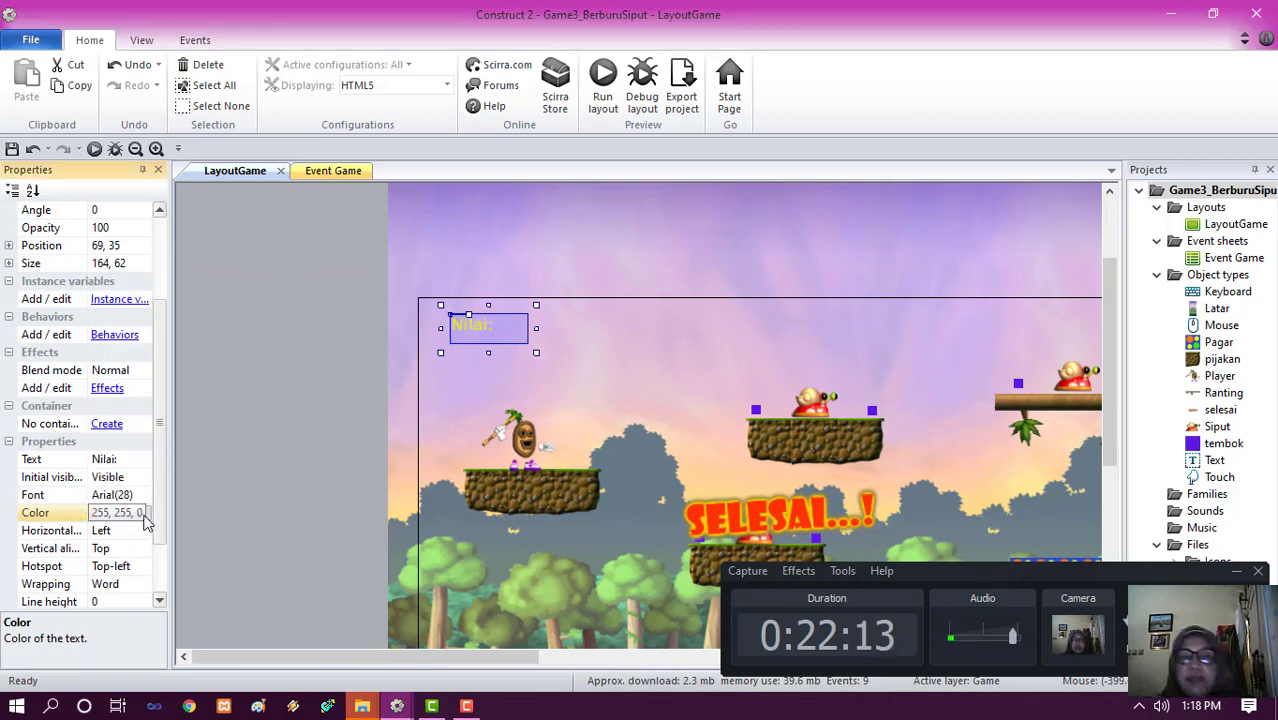
pyautogui.click(143, 513)
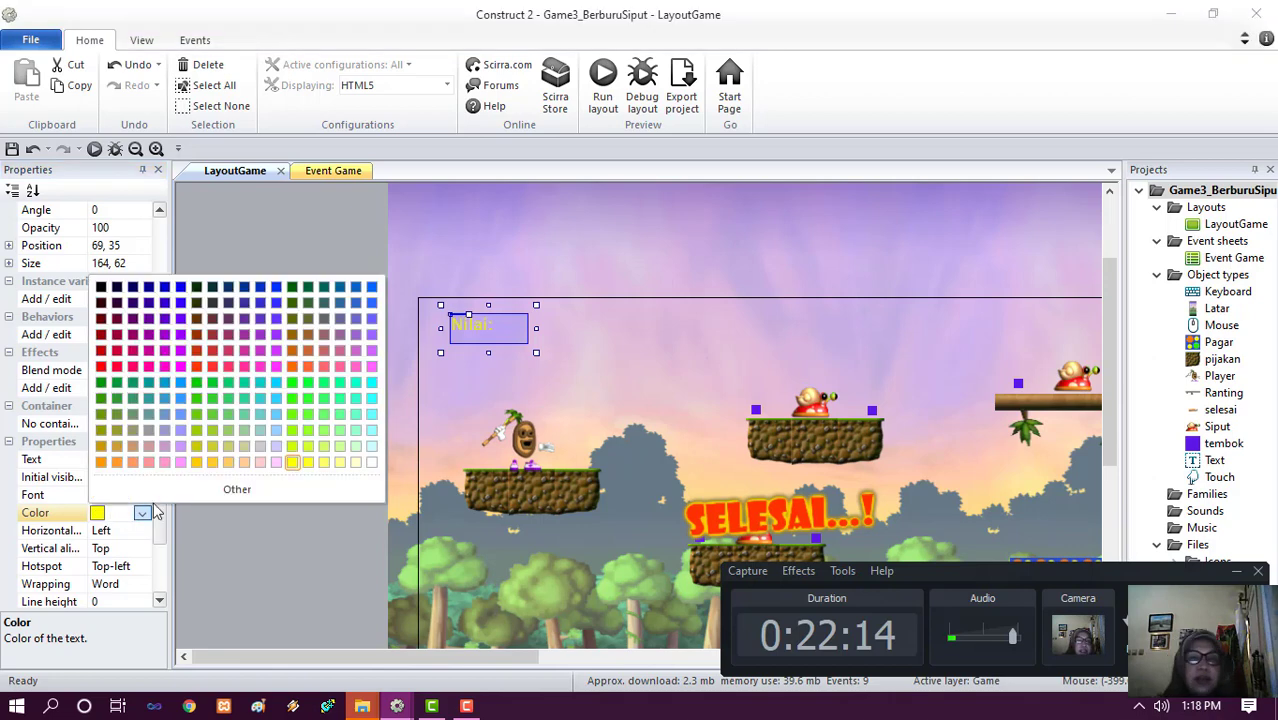
pyautogui.click(371, 463)
pyautogui.click(355, 438)
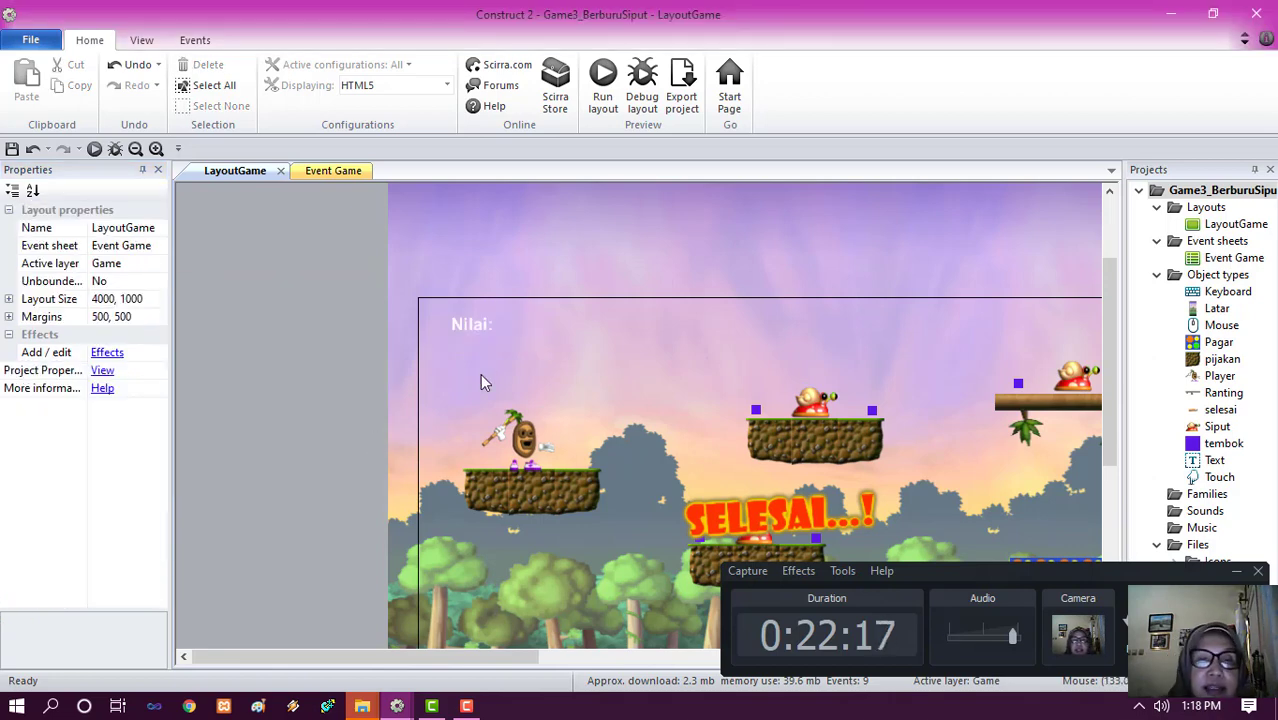
pyautogui.click(469, 327)
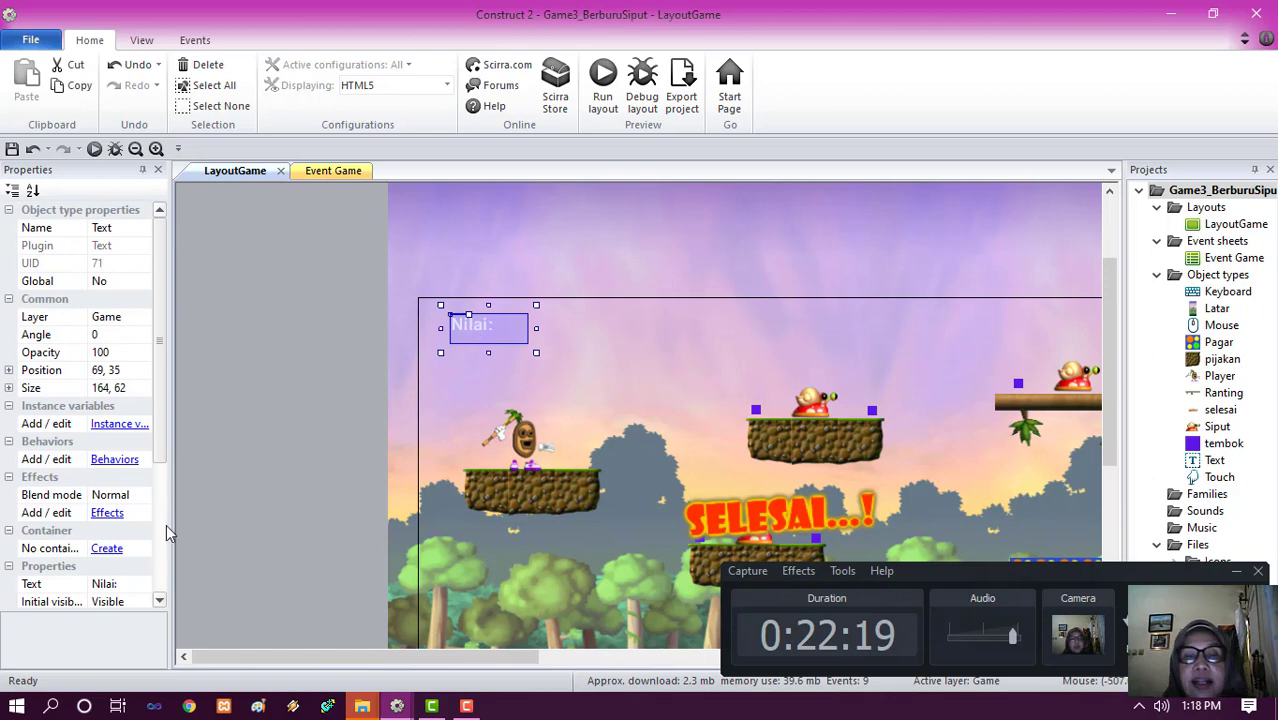
# - Change the Nilai: text's color to dark blue and reselect the text object
pyautogui.scroll(-3, 160, 480)
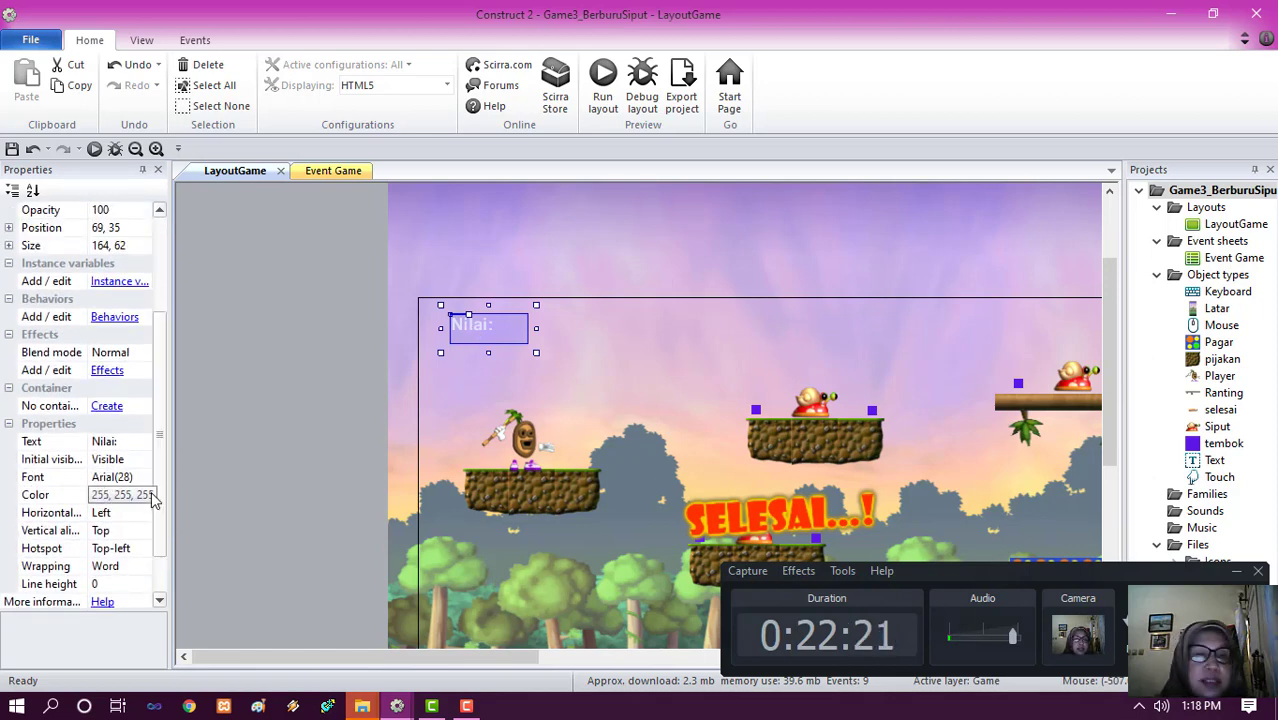
pyautogui.click(147, 500)
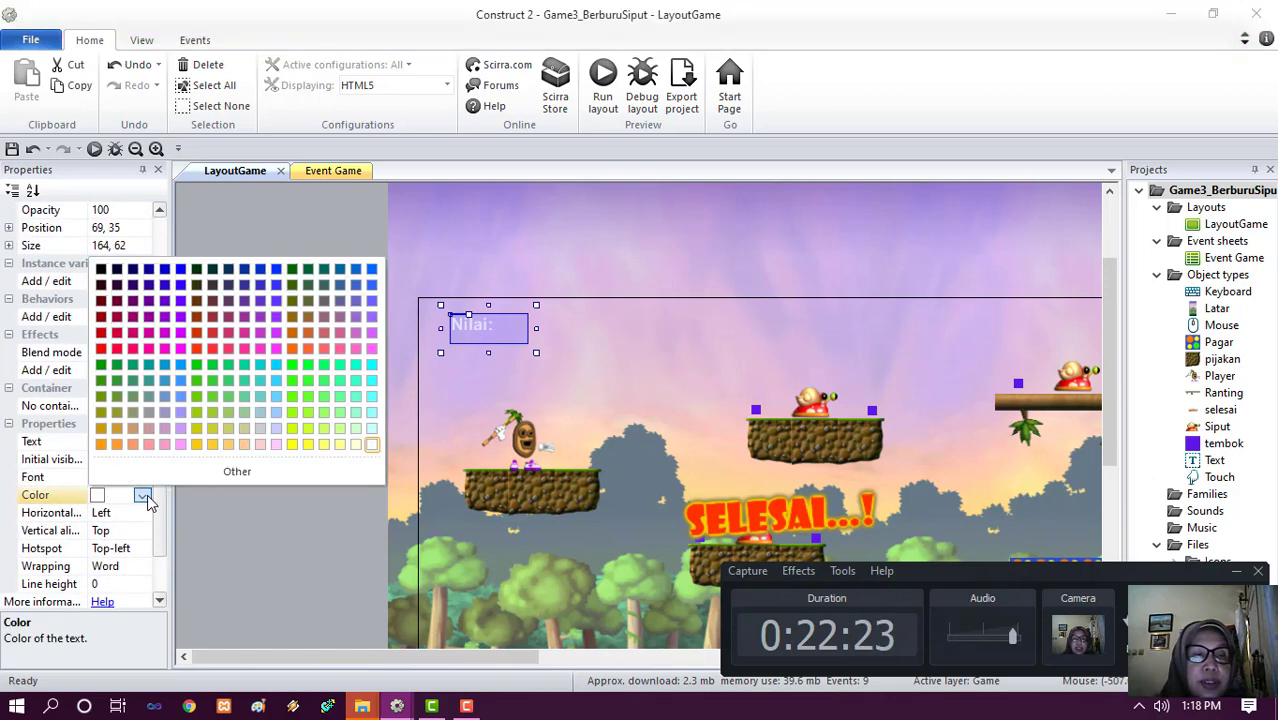
pyautogui.click(165, 270)
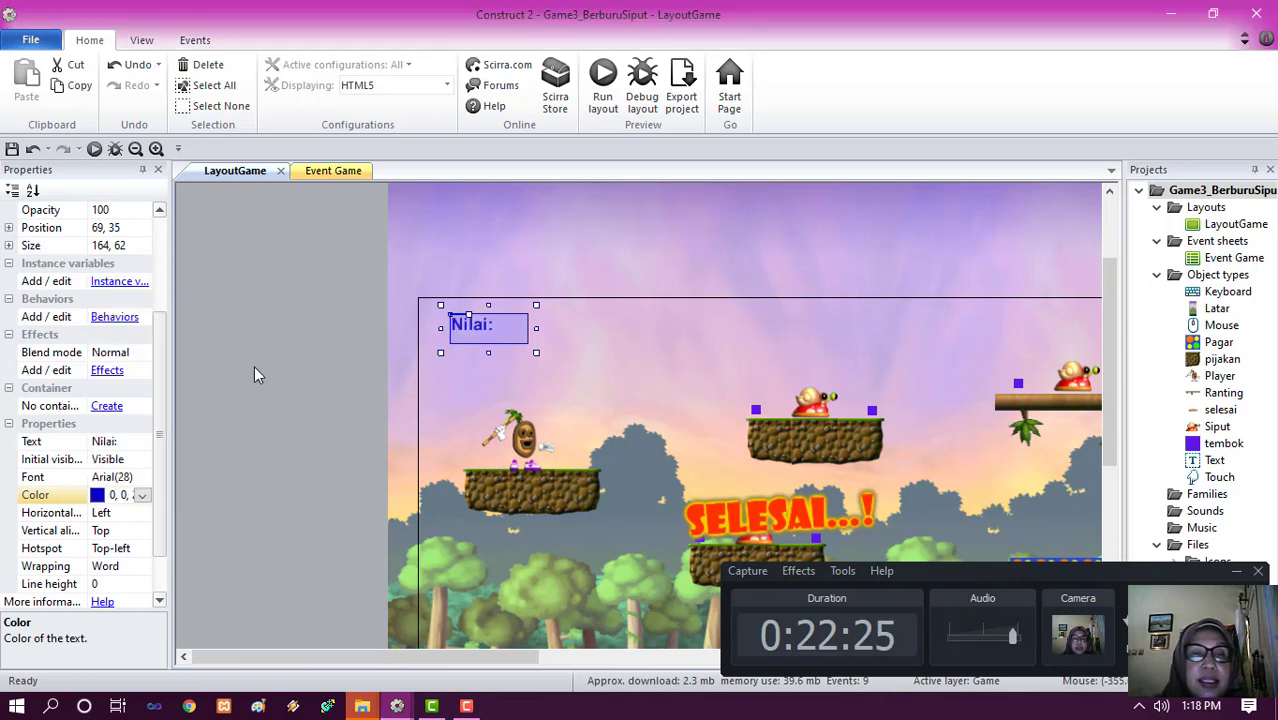
pyautogui.click(278, 382)
pyautogui.click(475, 334)
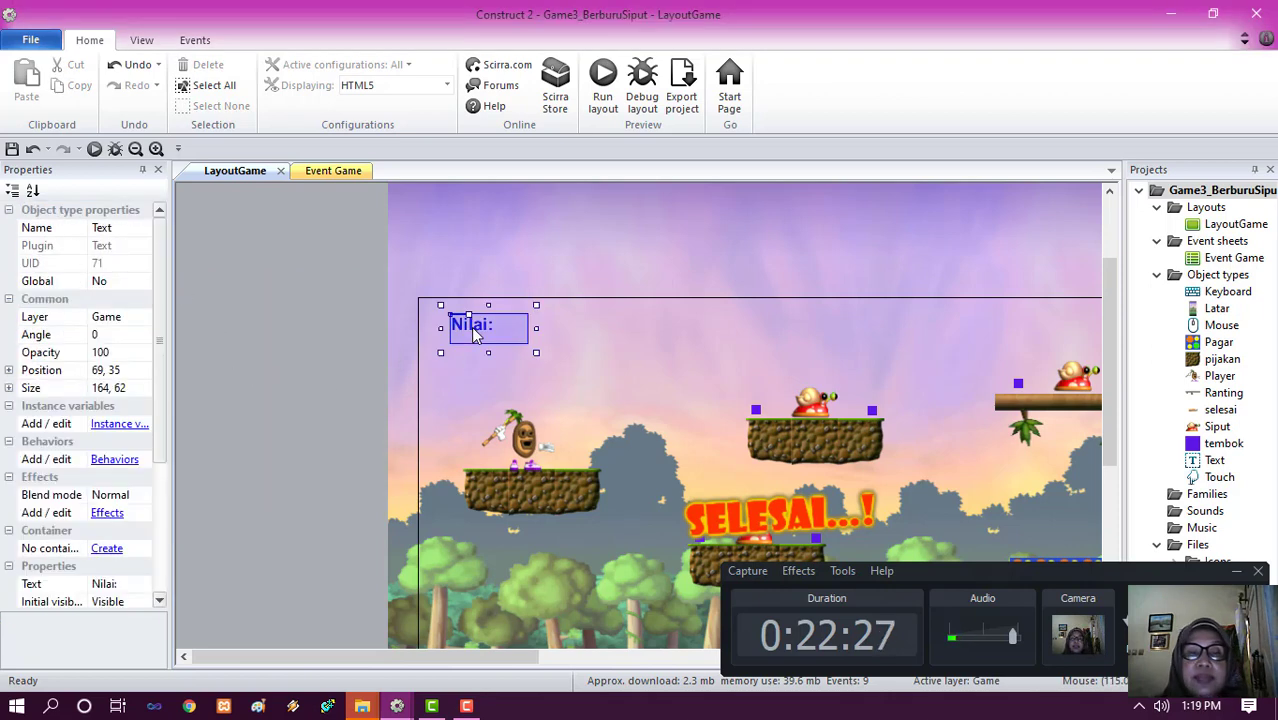
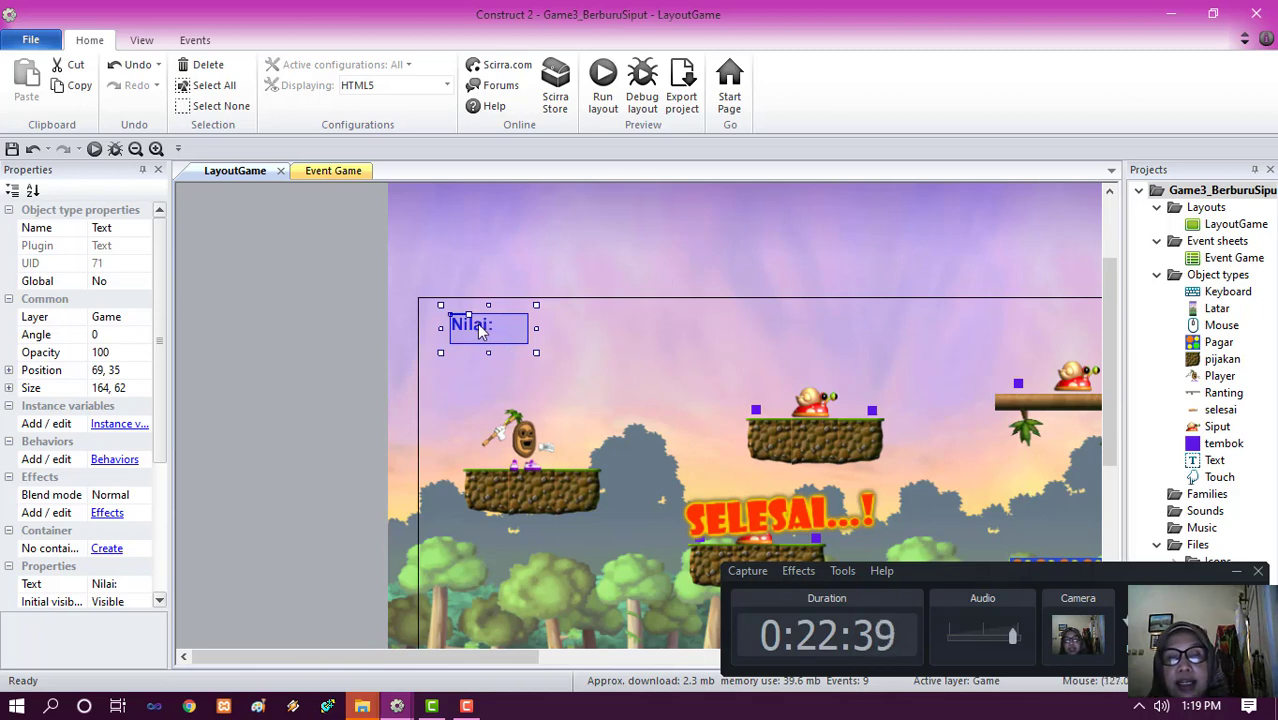
# - Clone the Nilai: text's object type and place the copy at about -73, 101, below the original
pyautogui.rightClick(474, 321)
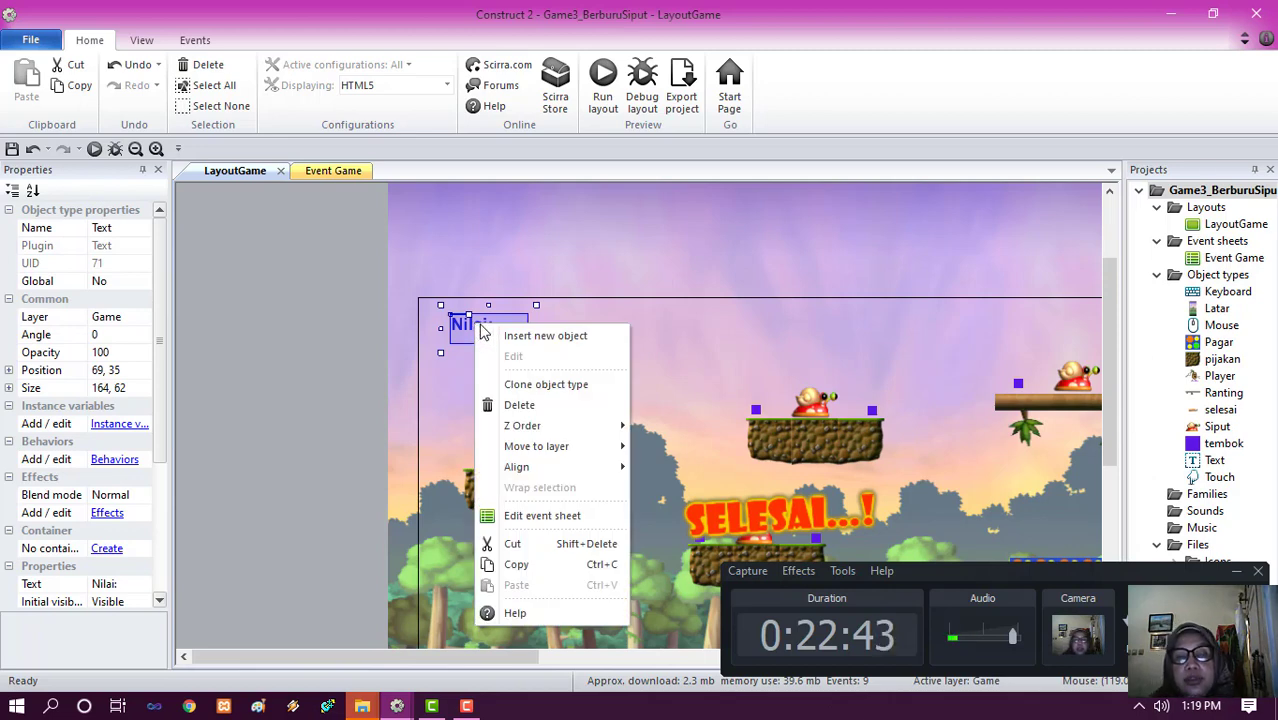
pyautogui.click(560, 393)
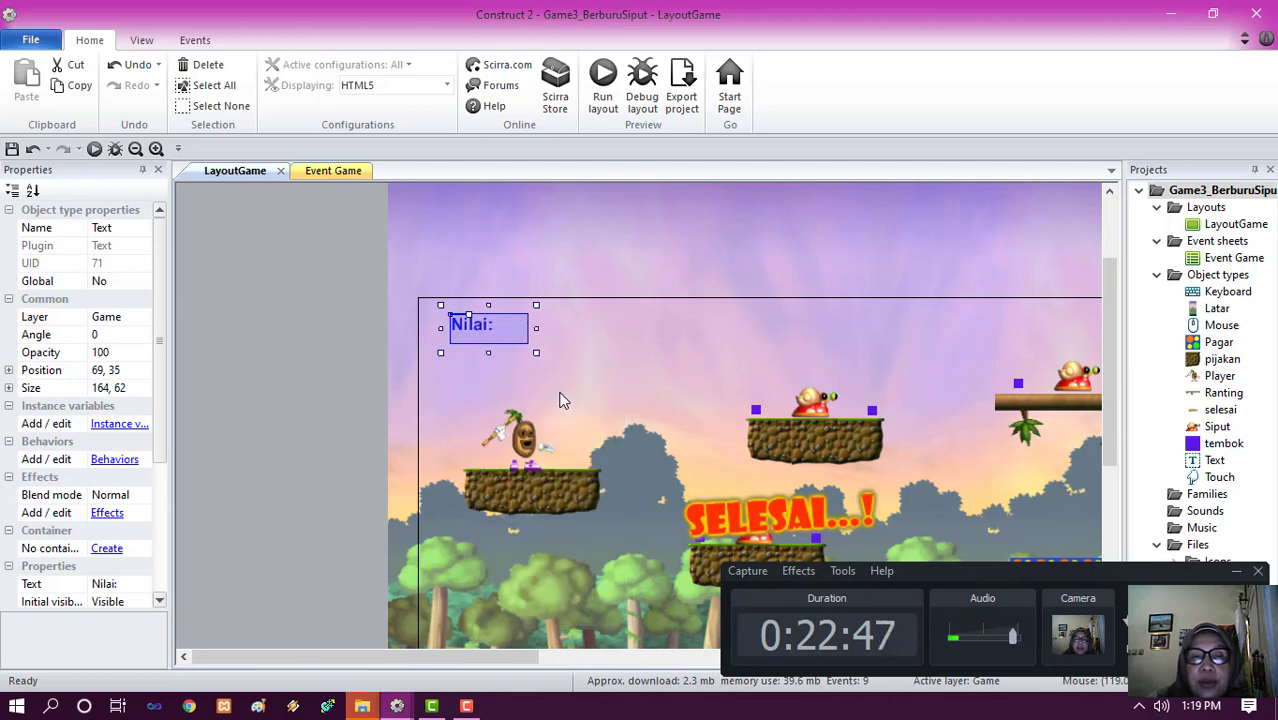
pyautogui.click(383, 344)
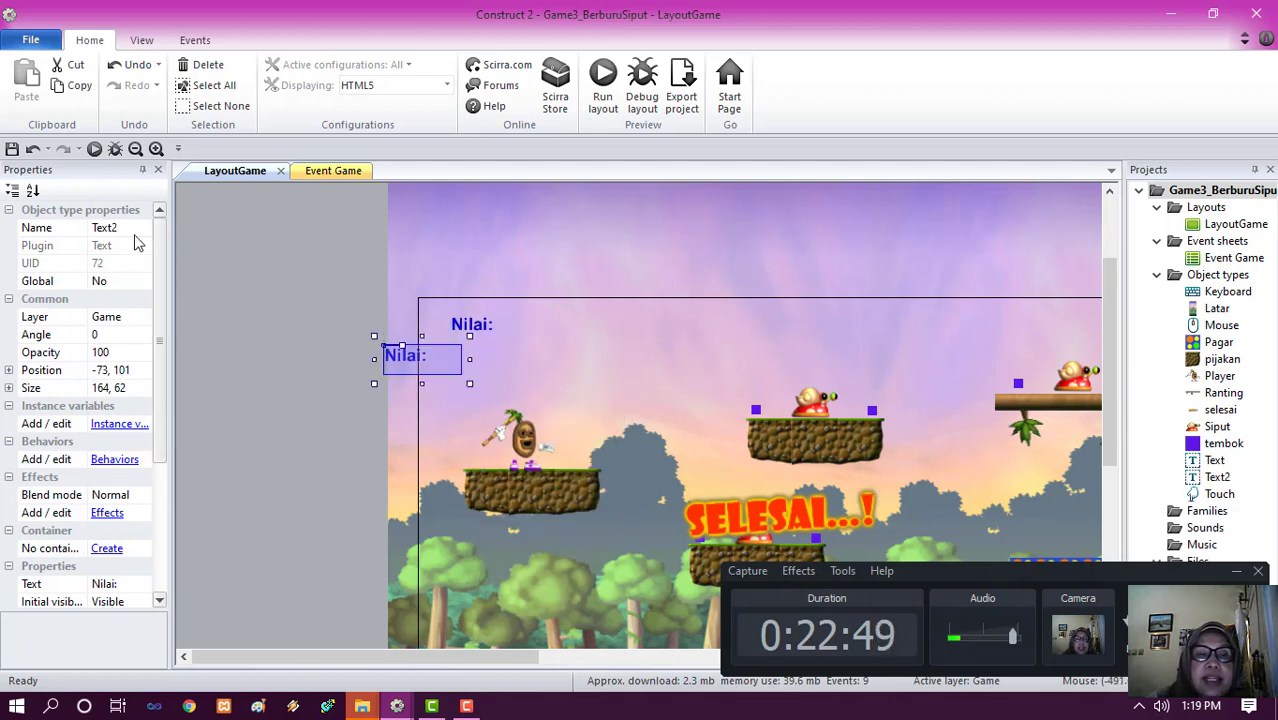
# - Set the cloned text object's text to "Jumlah Siput:"
pyautogui.scroll(-3, 152, 479)
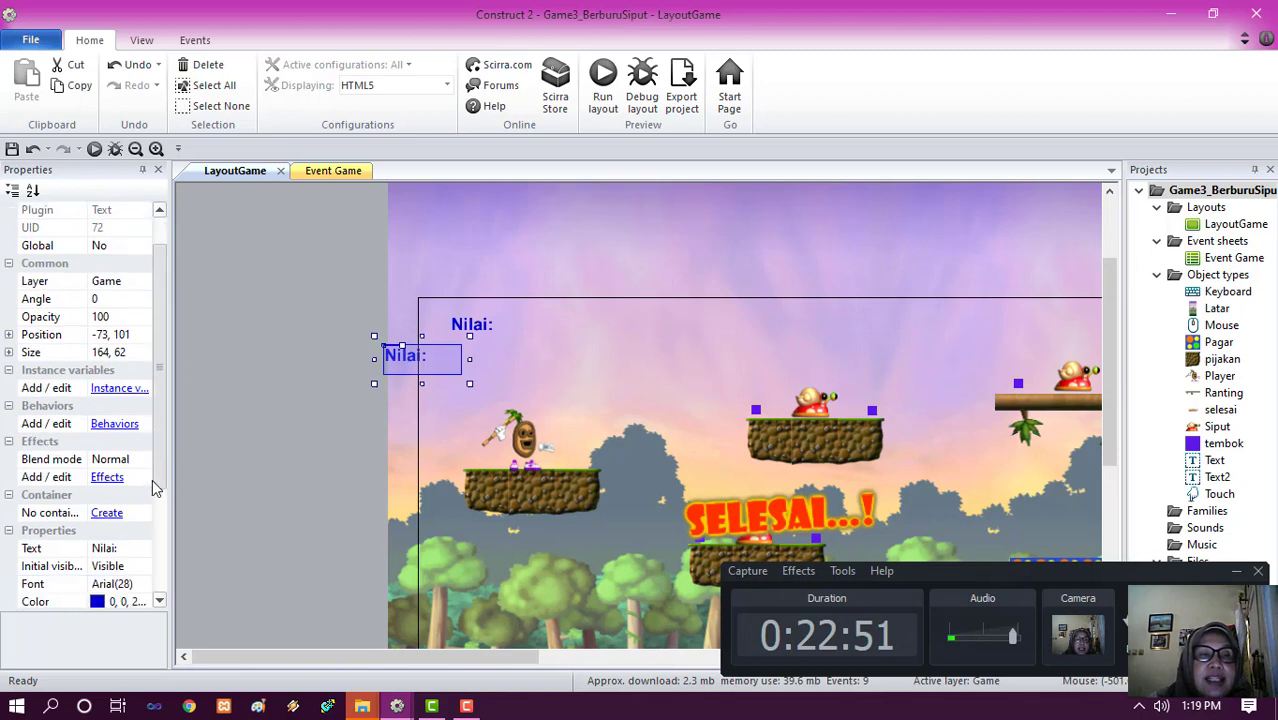
pyautogui.click(131, 444)
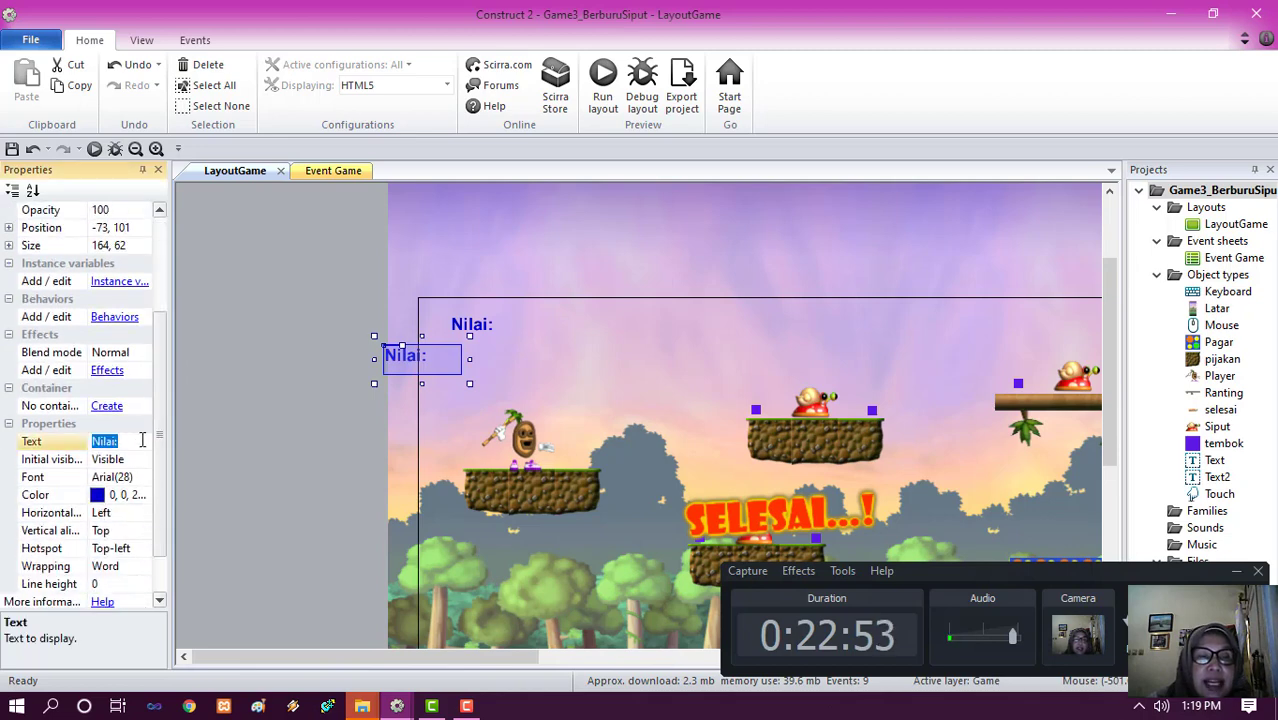
pyautogui.write('Ju')
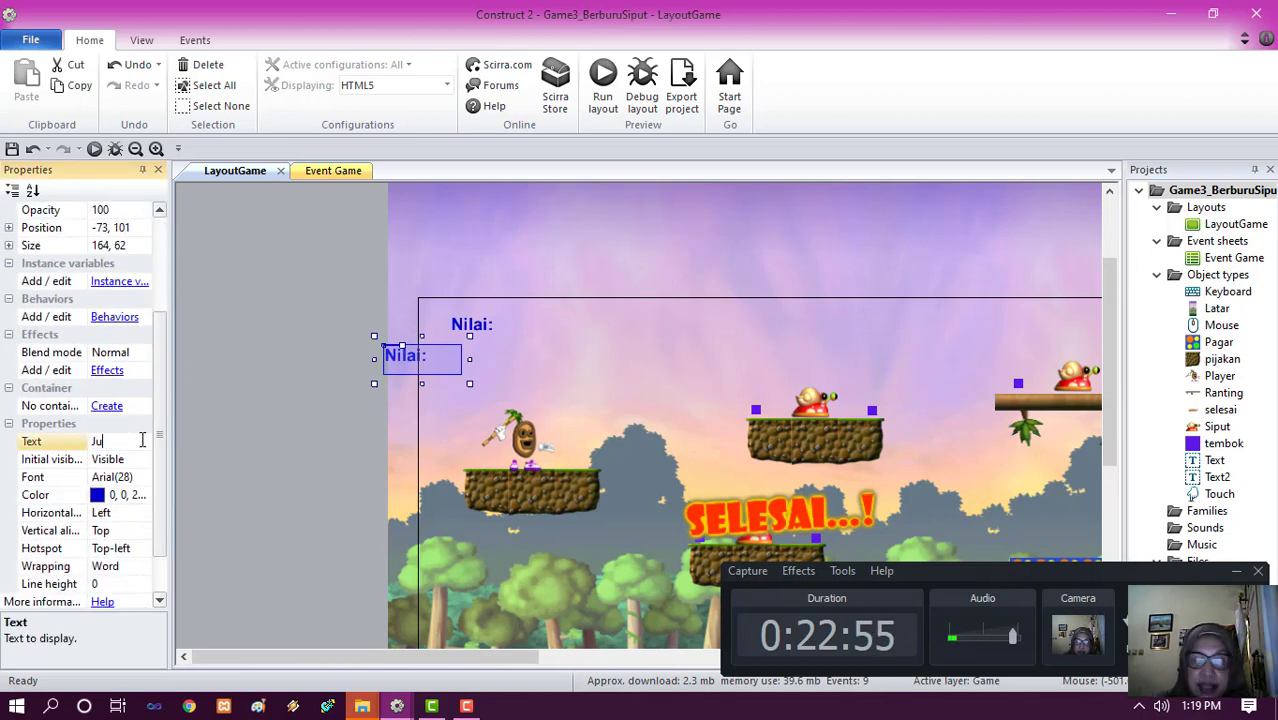
pyautogui.write('mlah Si')
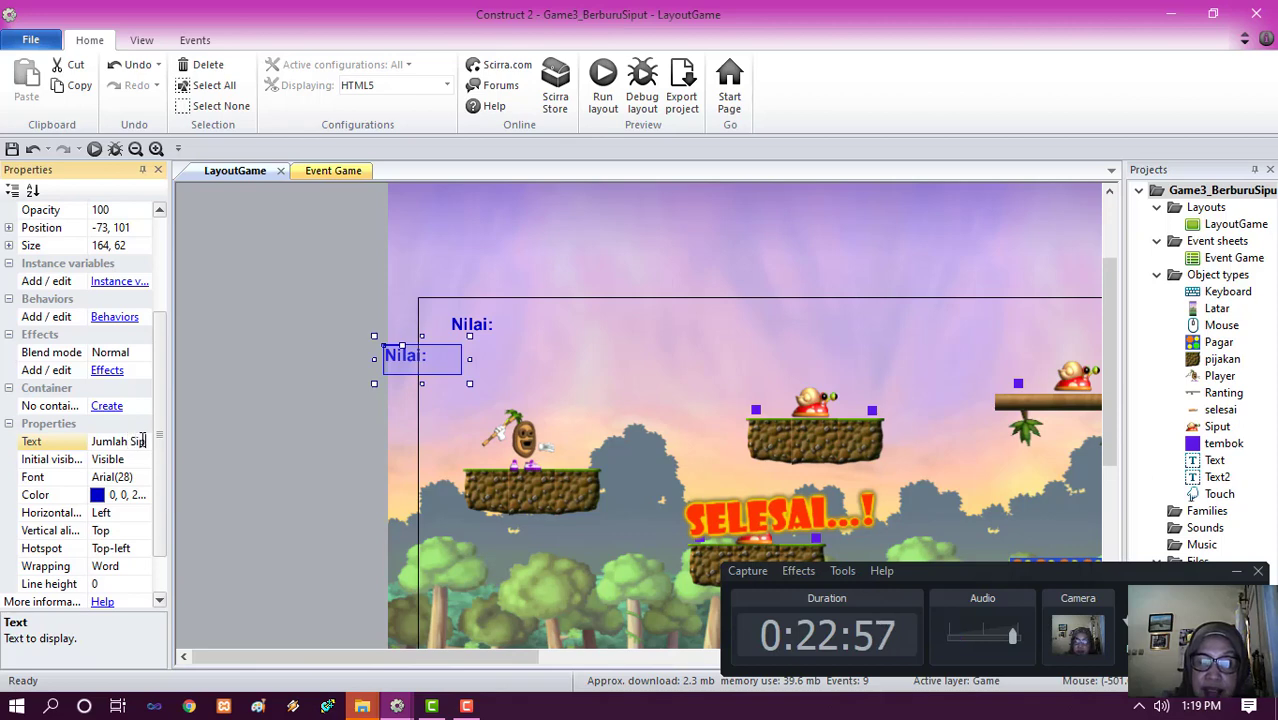
pyautogui.write('put')
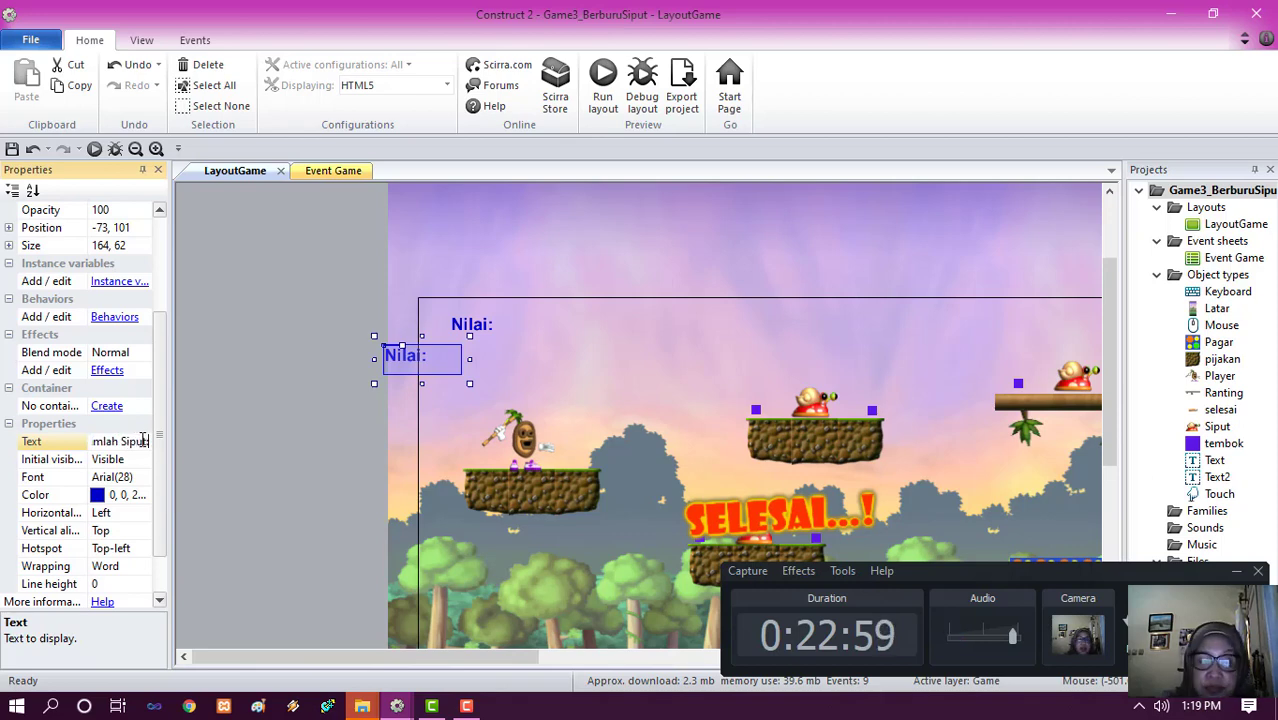
pyautogui.click(294, 348)
# - Widen the Jumlah Siput: text box to about 262 x 62 and move it to about 329, 27, beside Nilai:
pyautogui.click(464, 359)
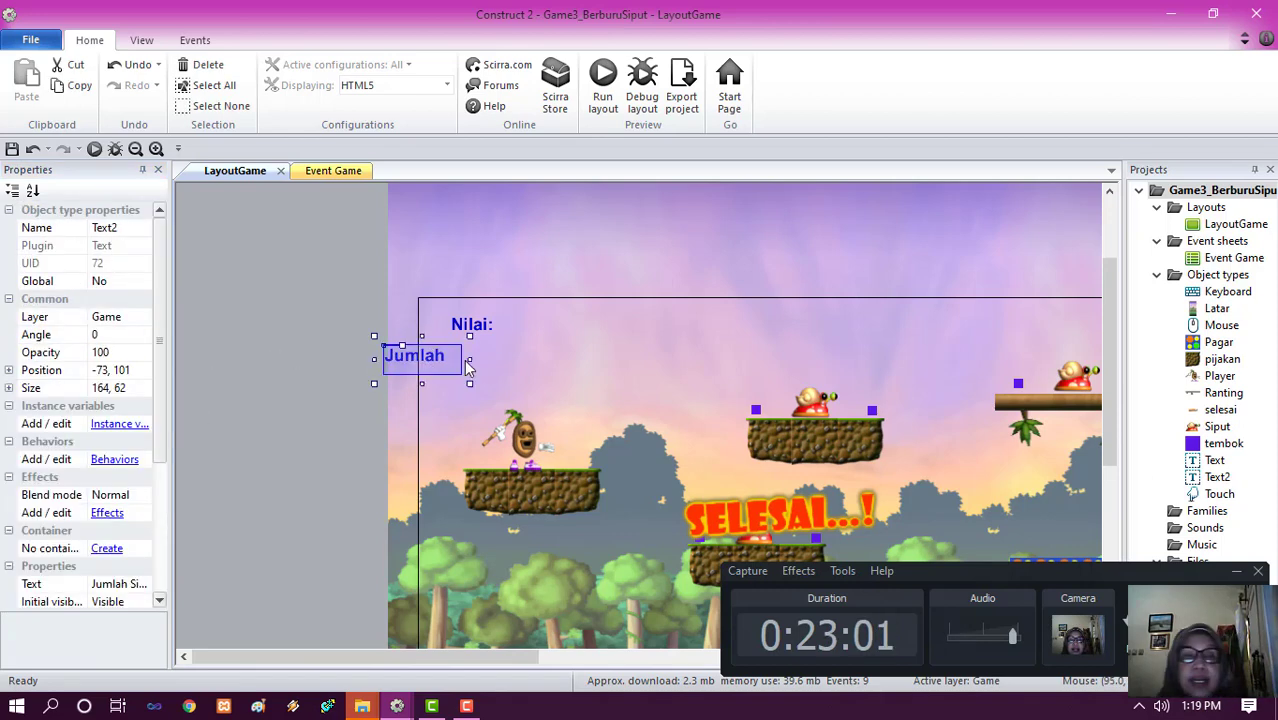
pyautogui.moveTo(469, 360); pyautogui.dragTo(704, 328)
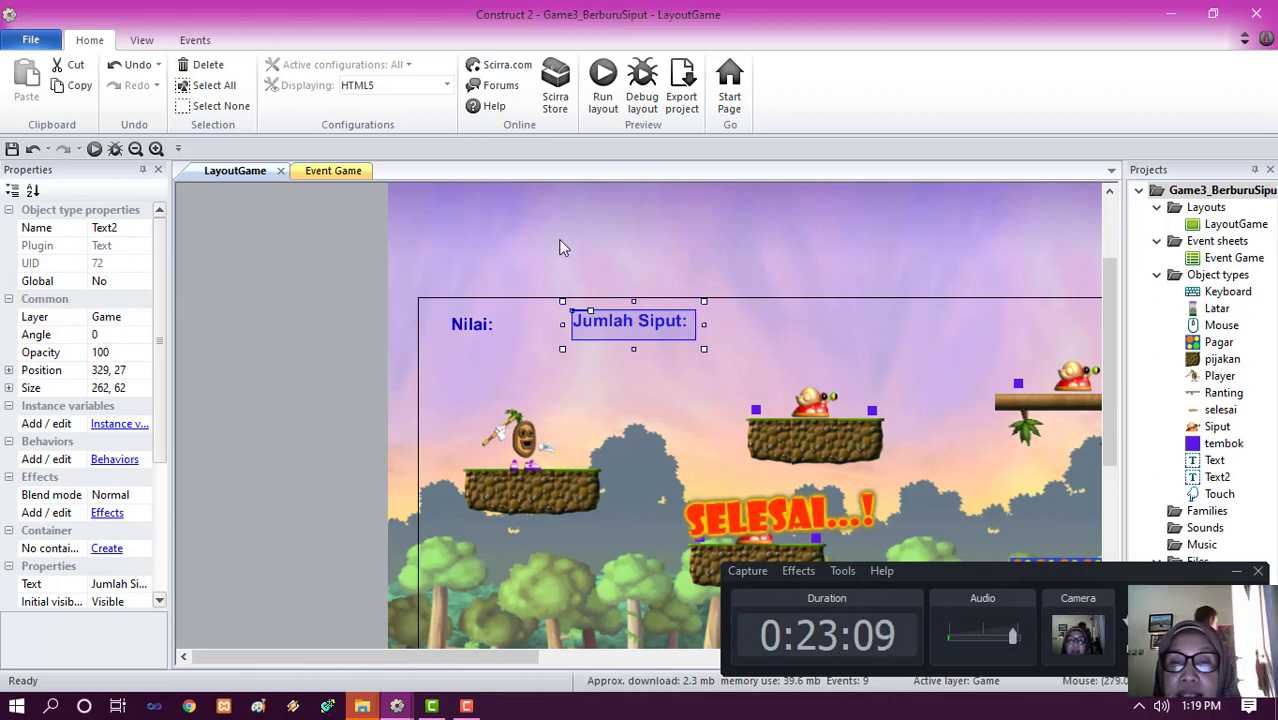
# - Line up Nilai: at about 69, 49 with Jumlah Siput: at about 355, 41, and save the project
pyautogui.moveTo(479, 332)
pyautogui.mouseDown()
pyautogui.moveTo(476, 346)
pyautogui.moveTo(475, 332)
pyautogui.mouseUp()
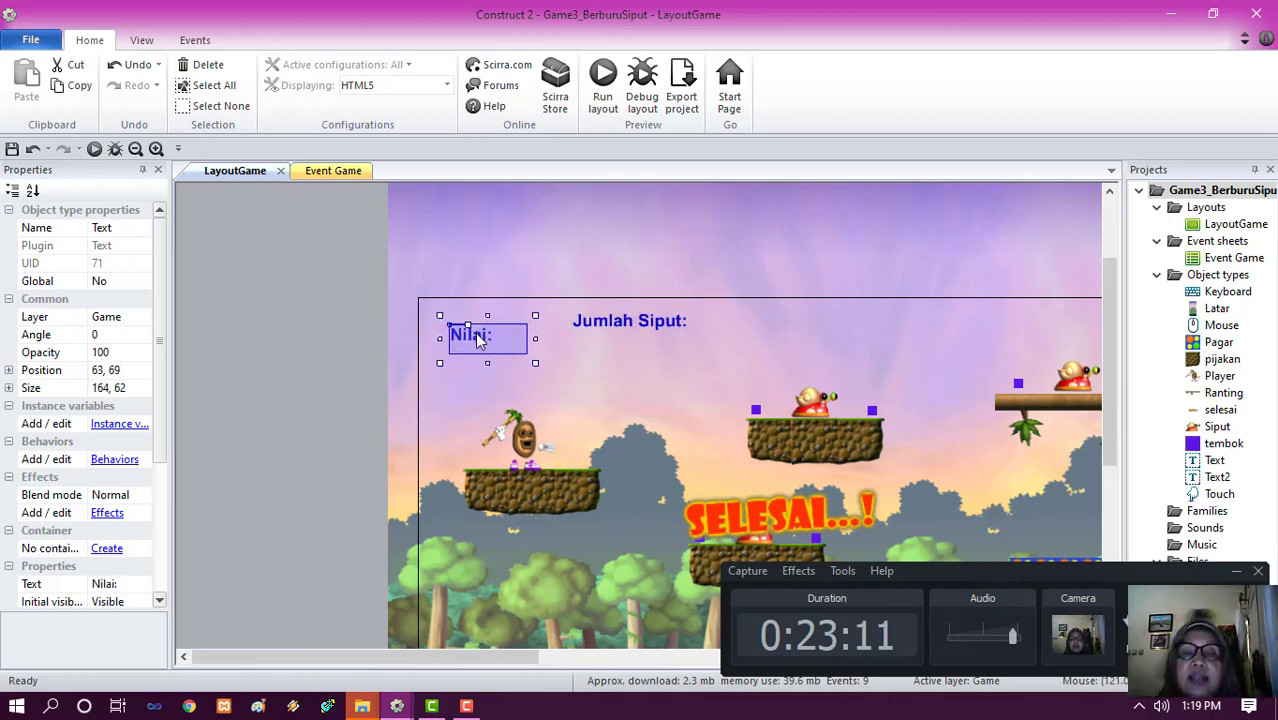
pyautogui.click(641, 323)
pyautogui.moveTo(645, 339); pyautogui.dragTo(653, 331)
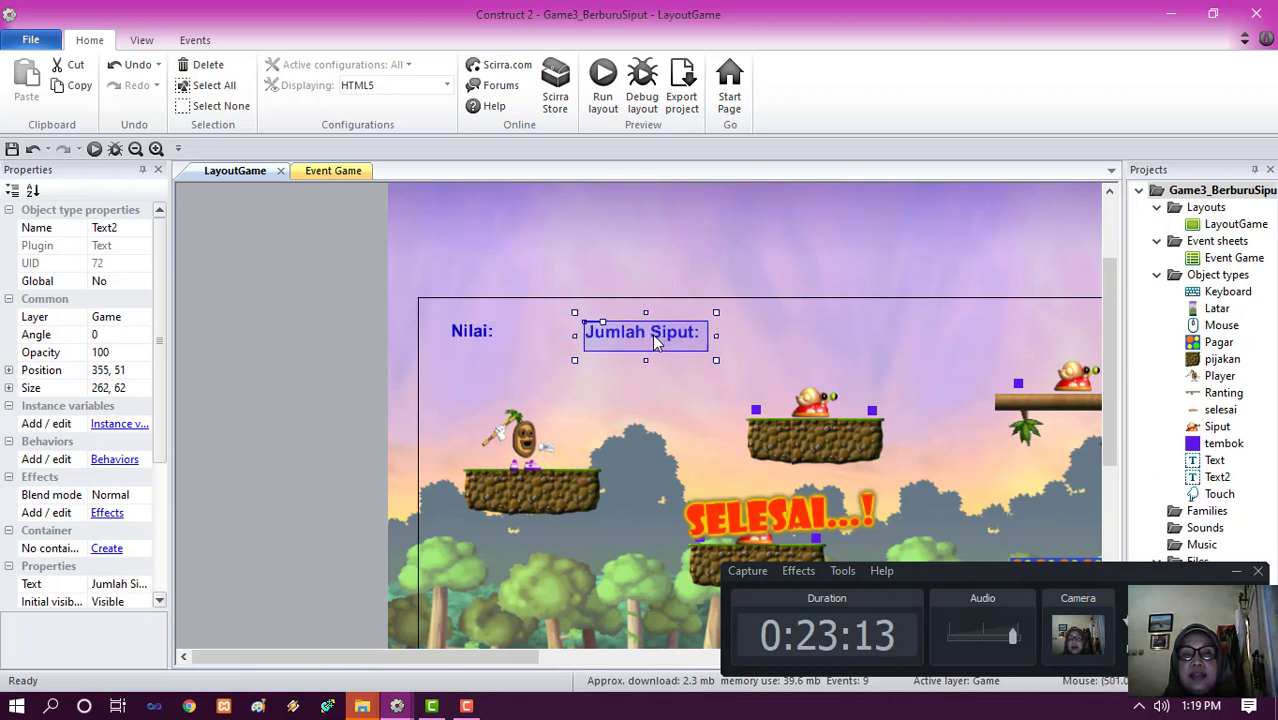
pyautogui.click(230, 297)
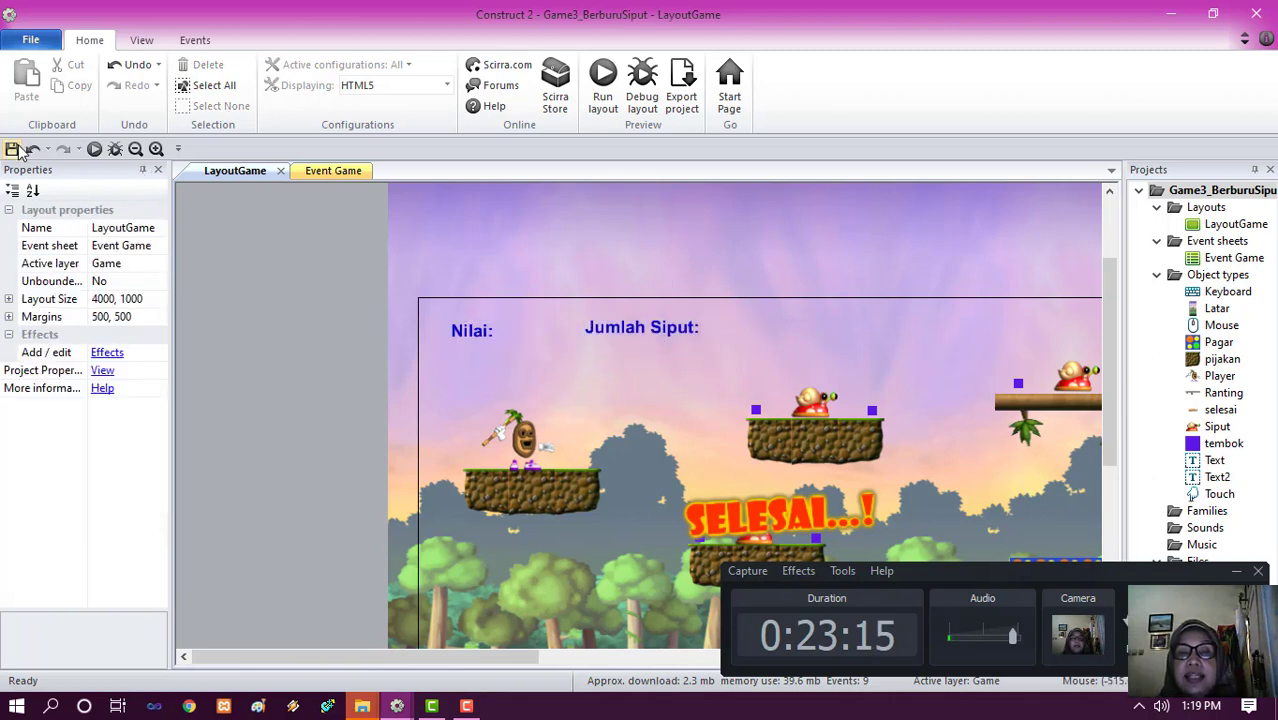
pyautogui.click(12, 148)
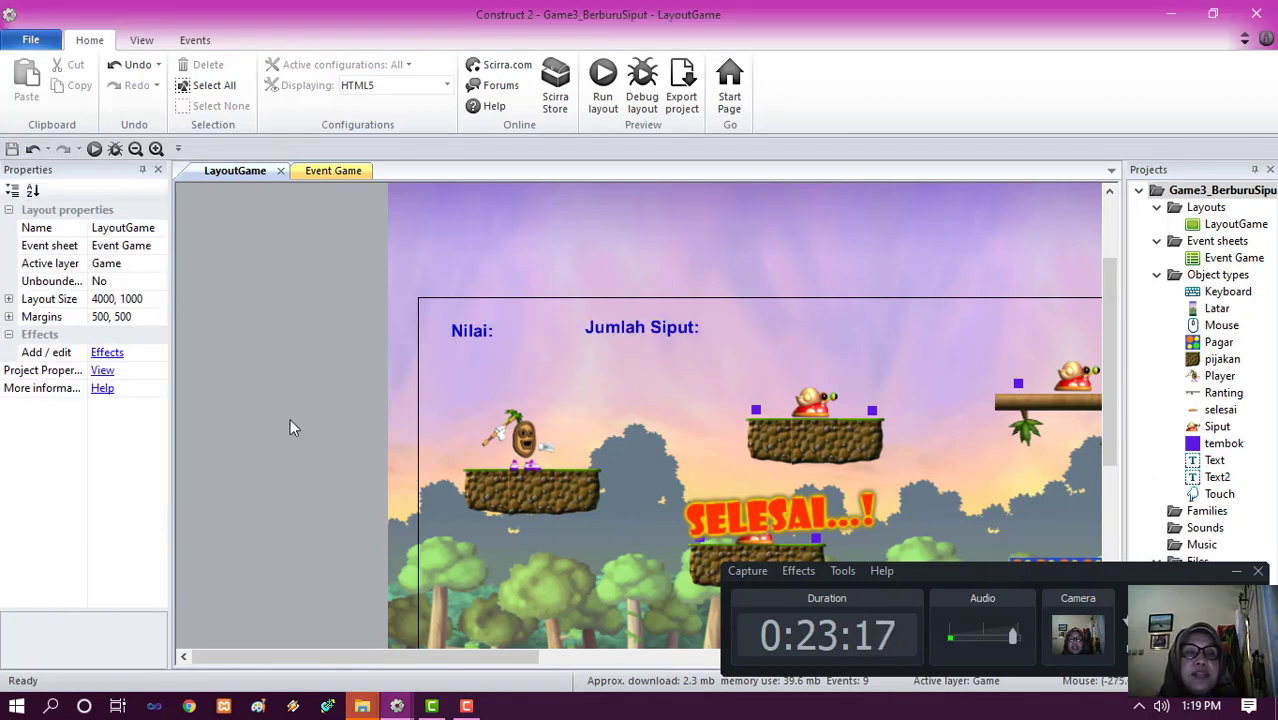
pyautogui.click(479, 338)
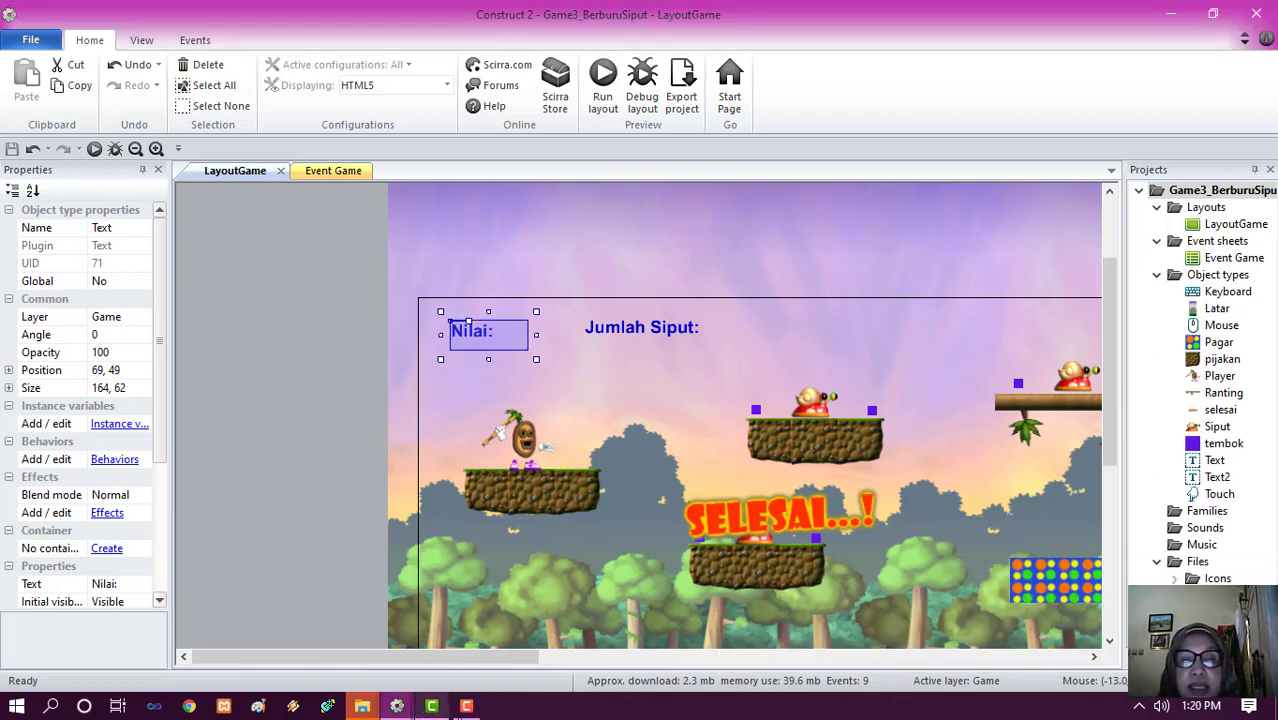
pyautogui.click(467, 706)
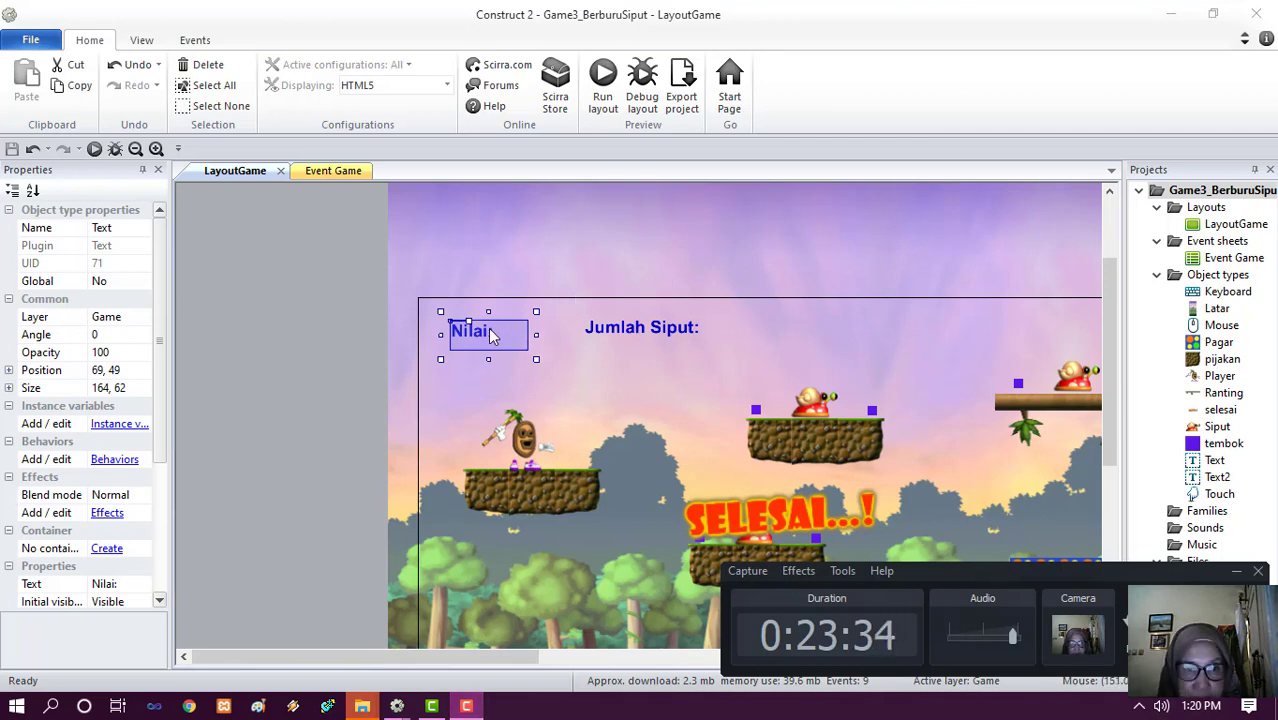
pyautogui.click(487, 337)
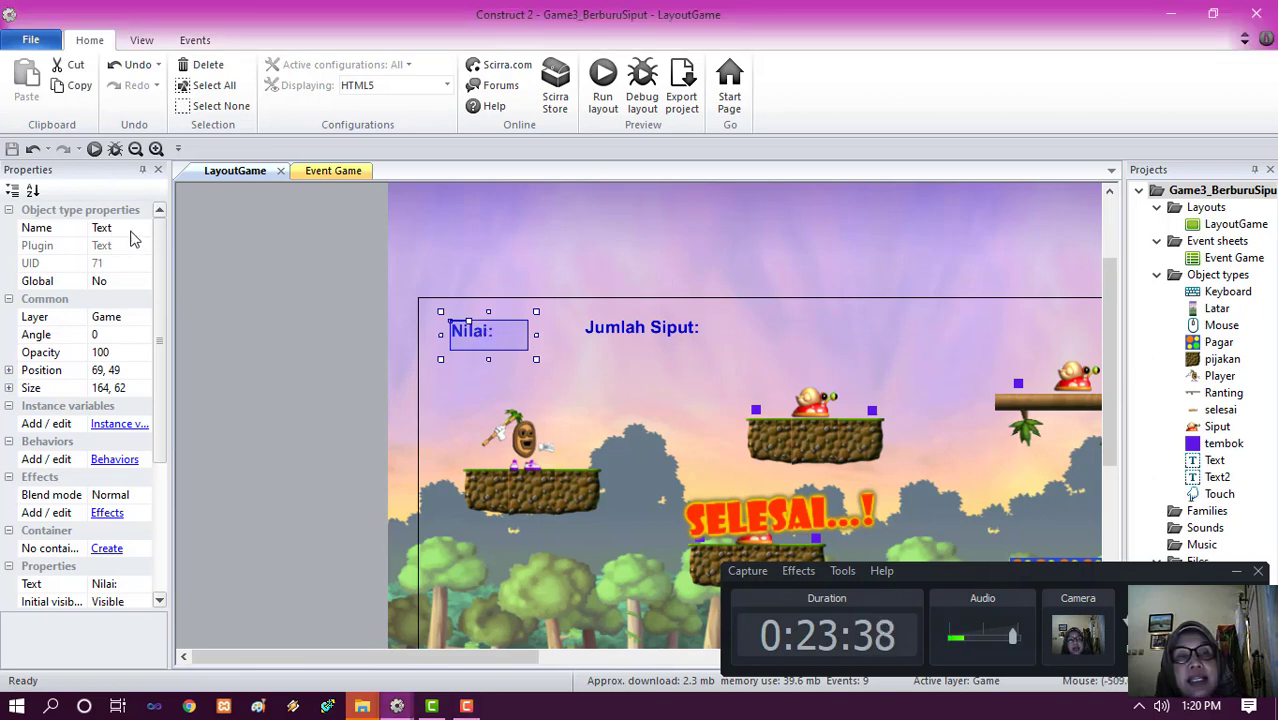
pyautogui.click(631, 333)
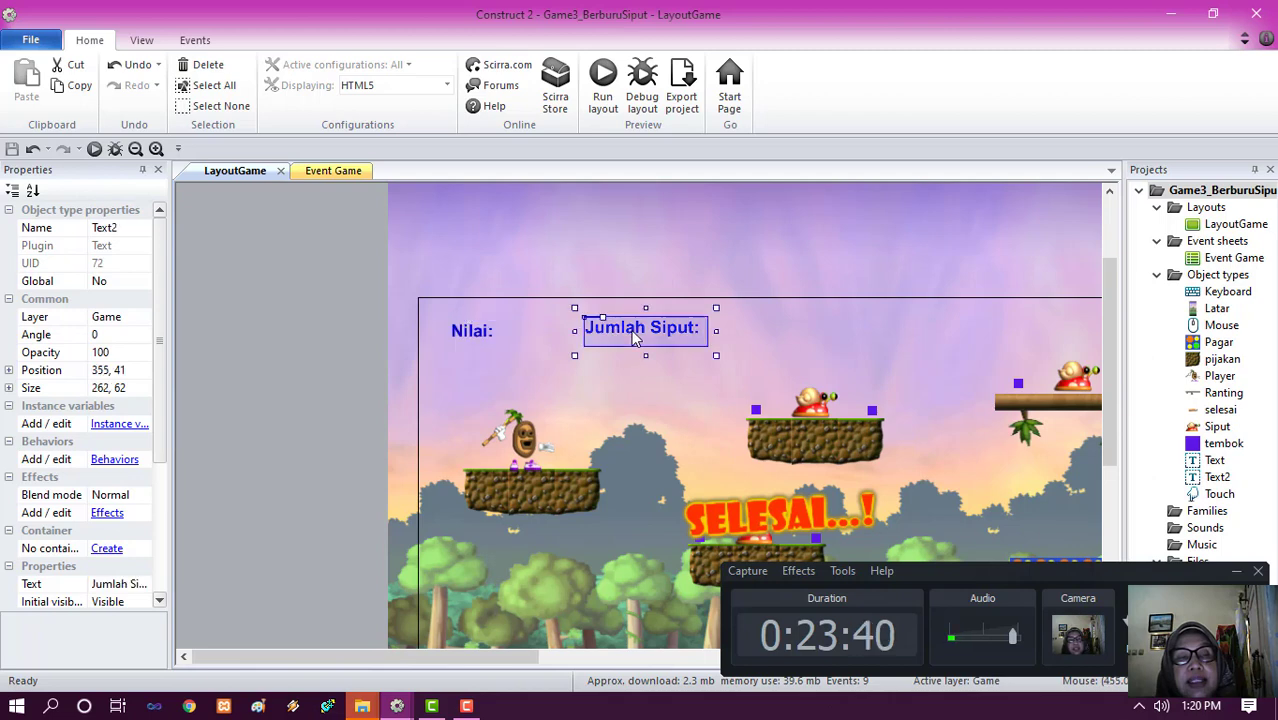
# - Clone the Nilai: text's object type again and place the copy outside the layout at about -239, 217
pyautogui.click(473, 338)
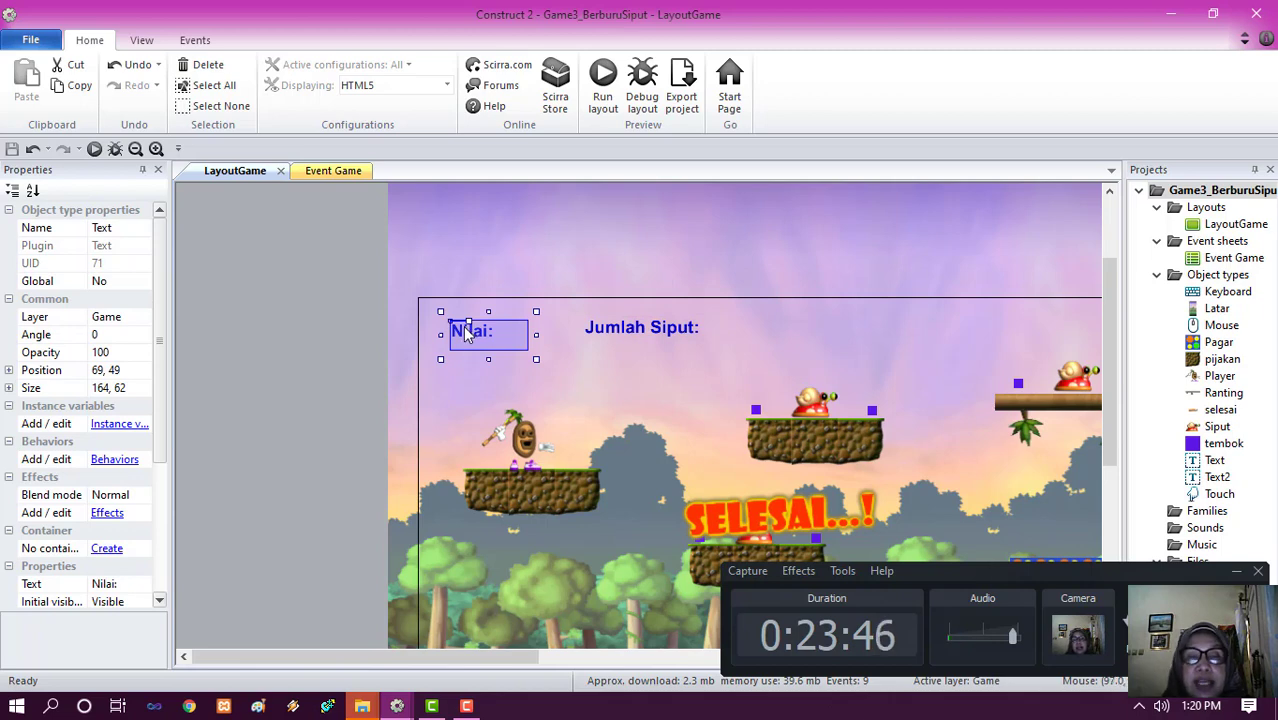
pyautogui.rightClick(465, 327)
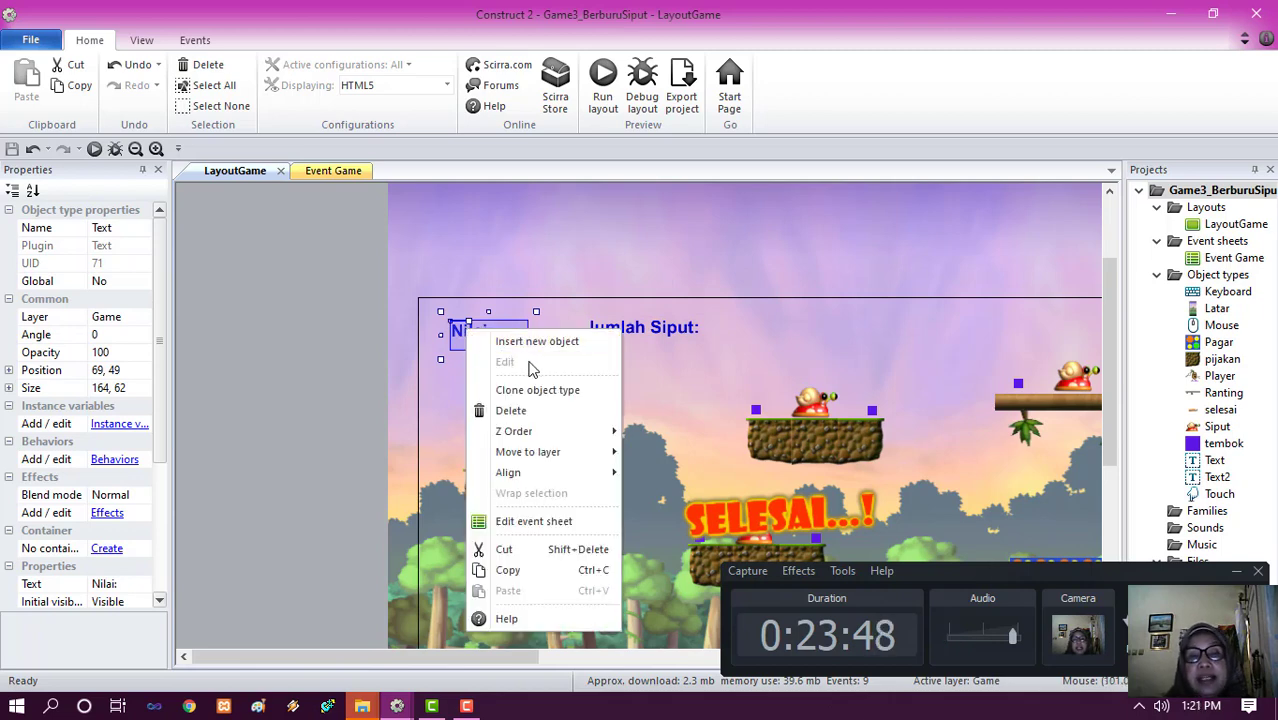
pyautogui.click(537, 390)
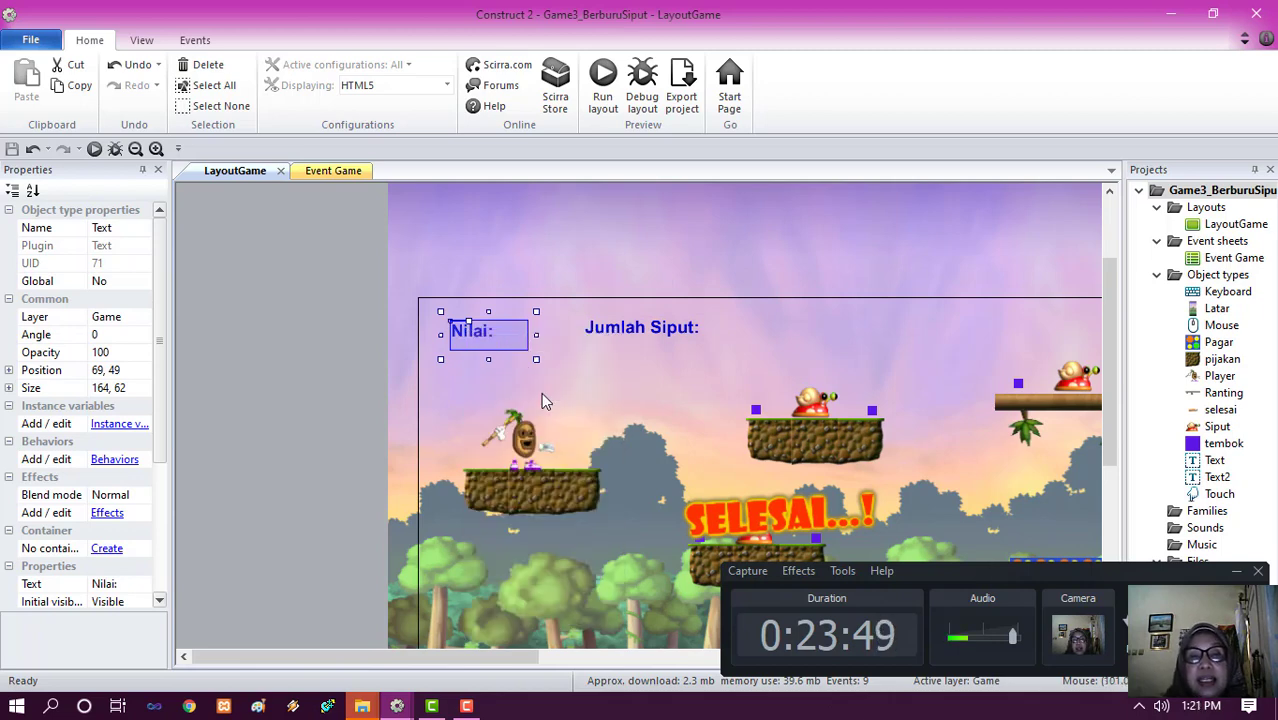
pyautogui.click(306, 396)
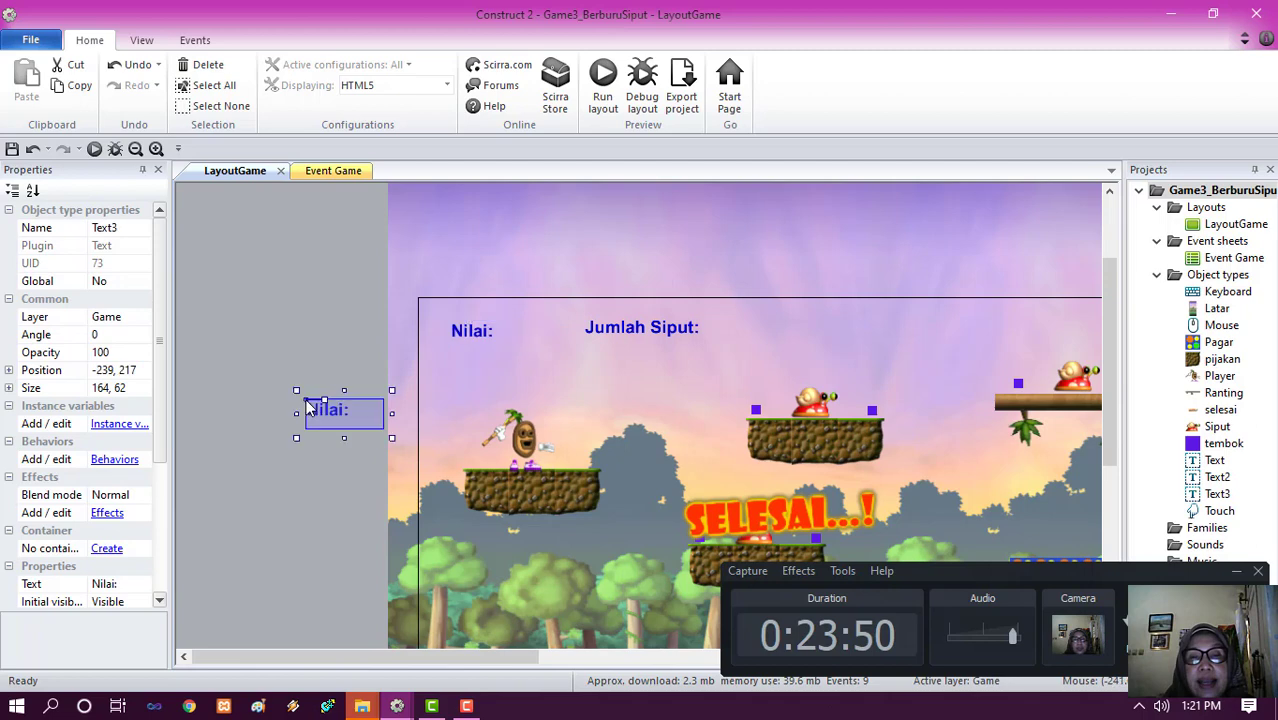
# - Rename the new text clone to vnilai and set its text to 0
pyautogui.click(122, 228)
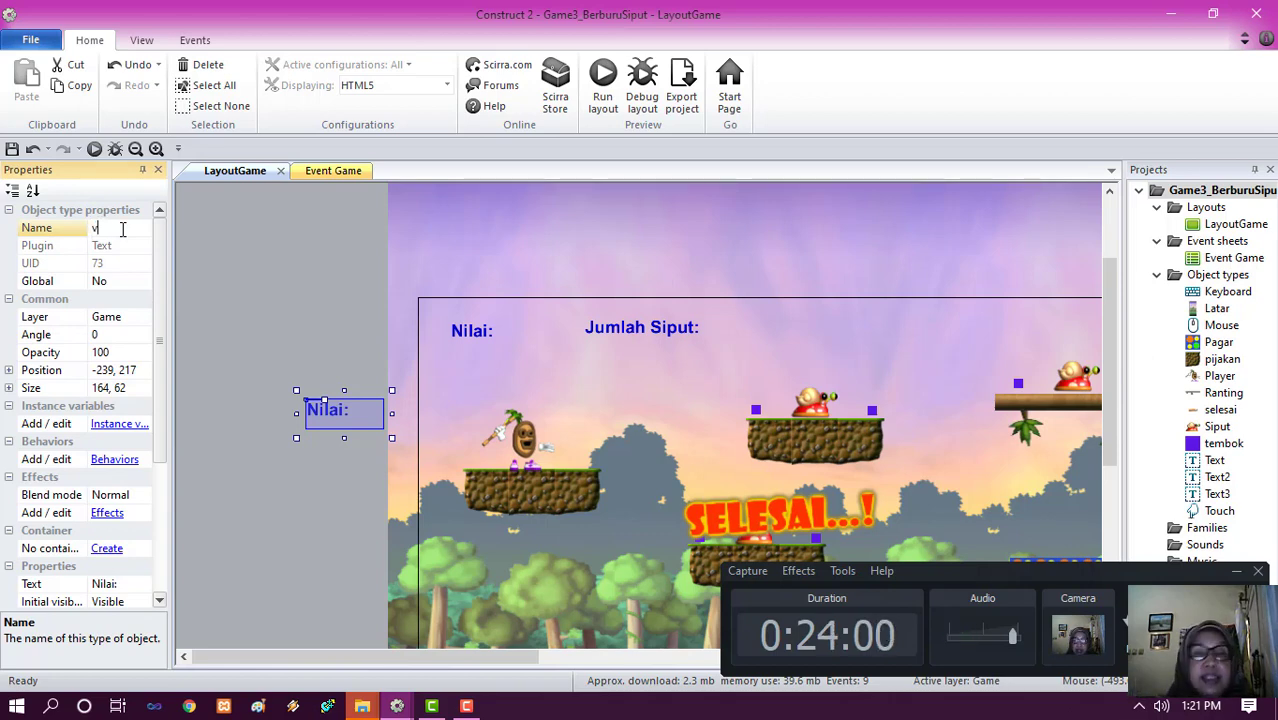
pyautogui.write('vnilai')
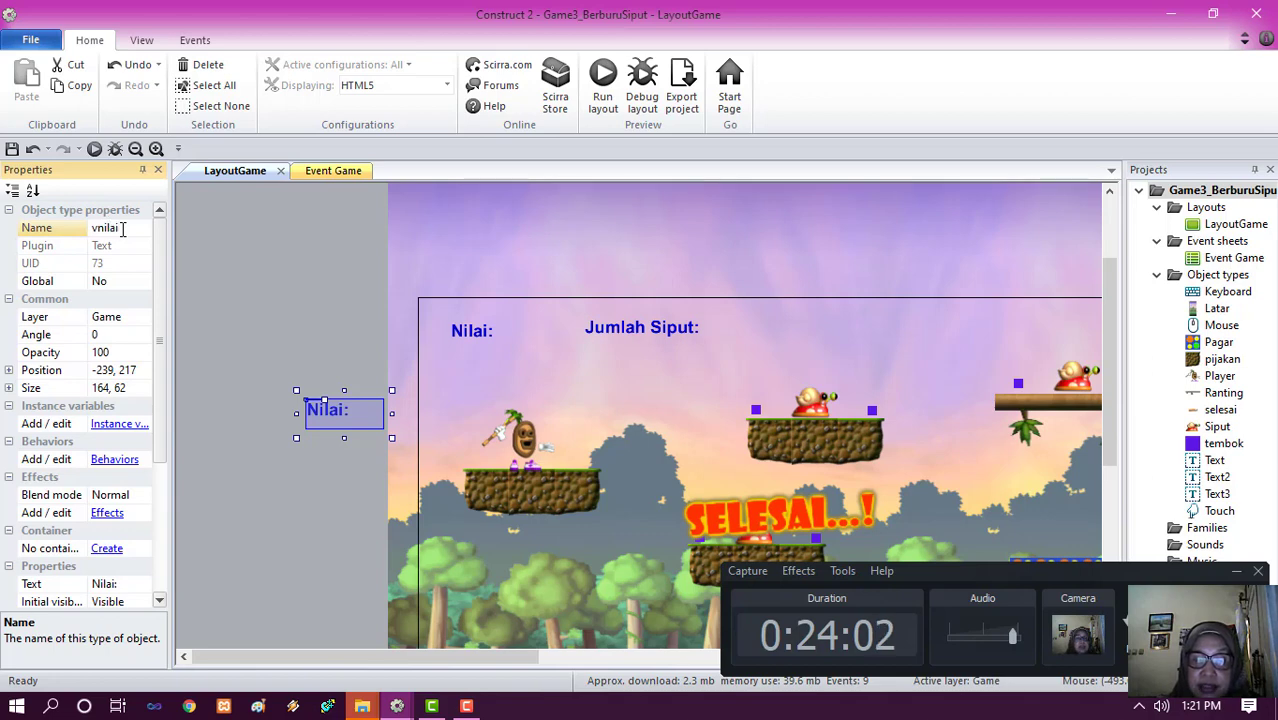
pyautogui.press('Return')
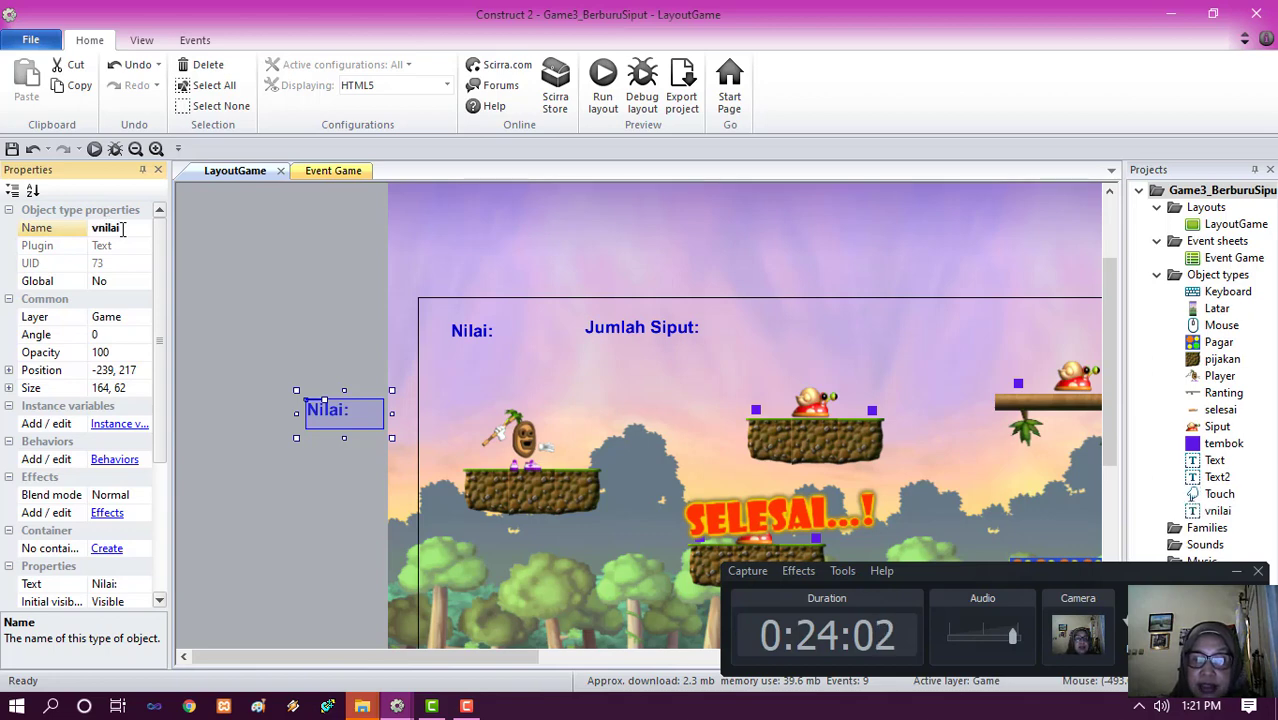
pyautogui.click(133, 585)
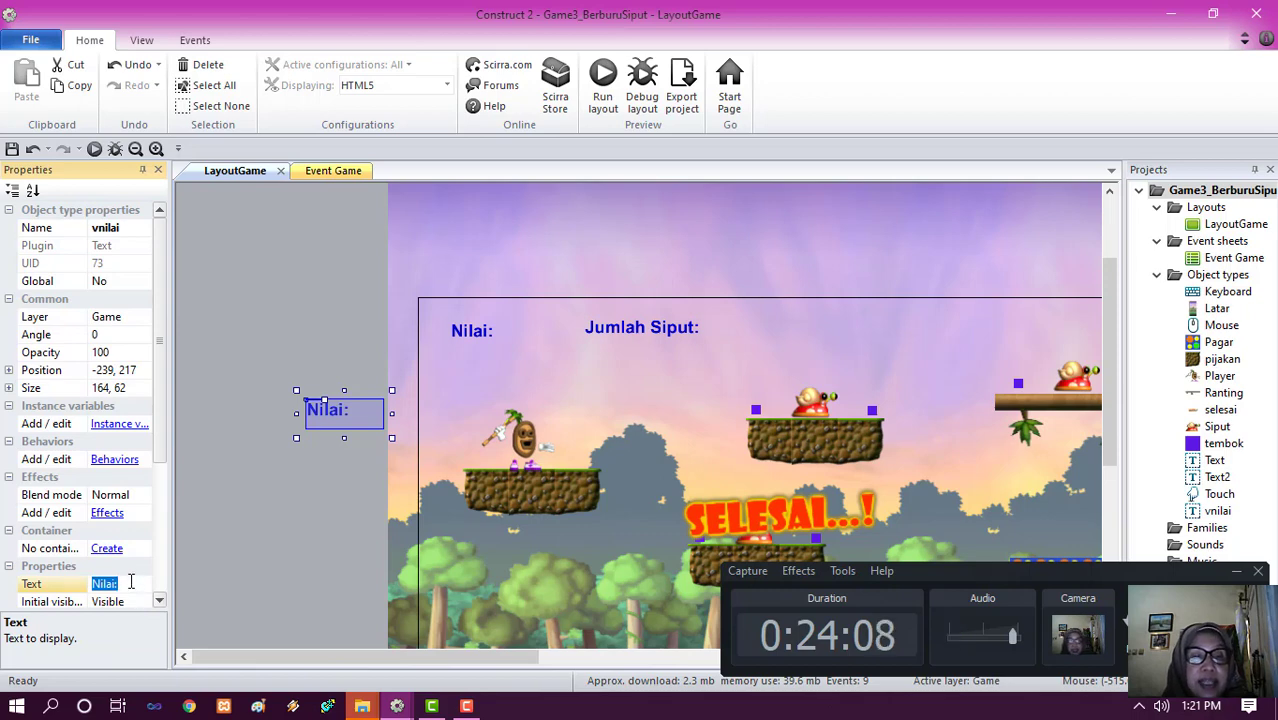
pyautogui.write('0')
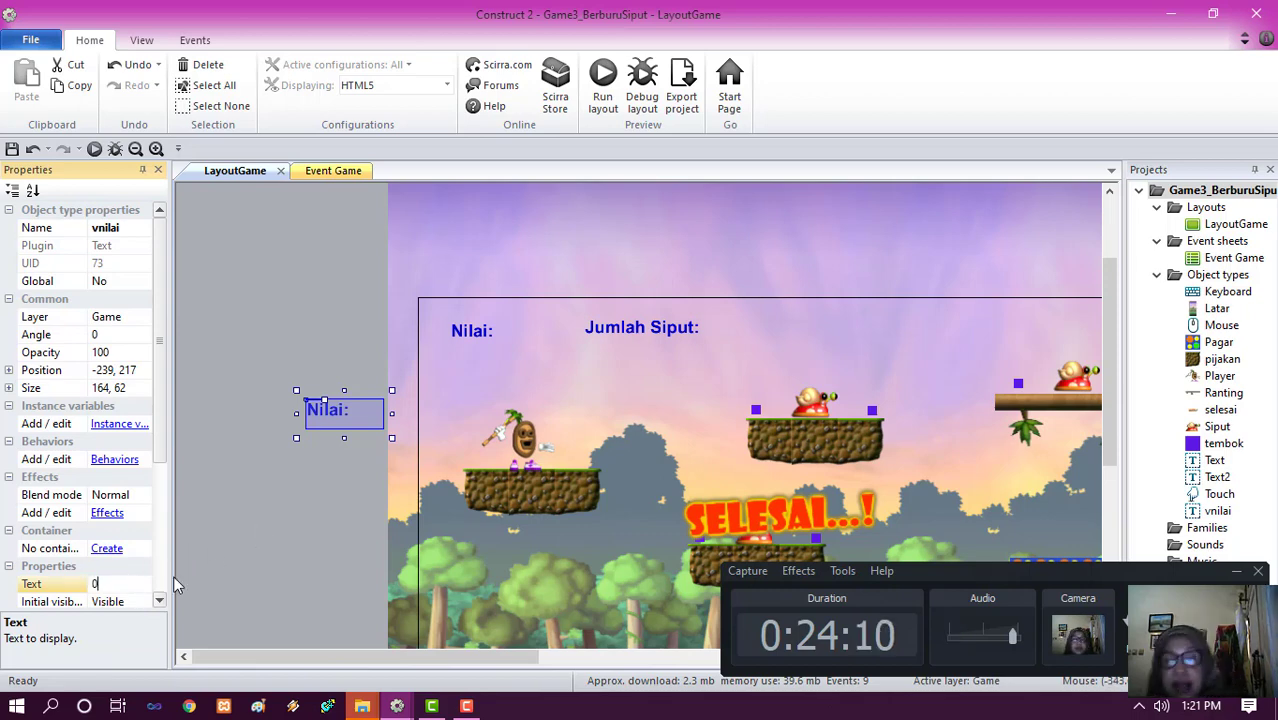
pyautogui.click(346, 420)
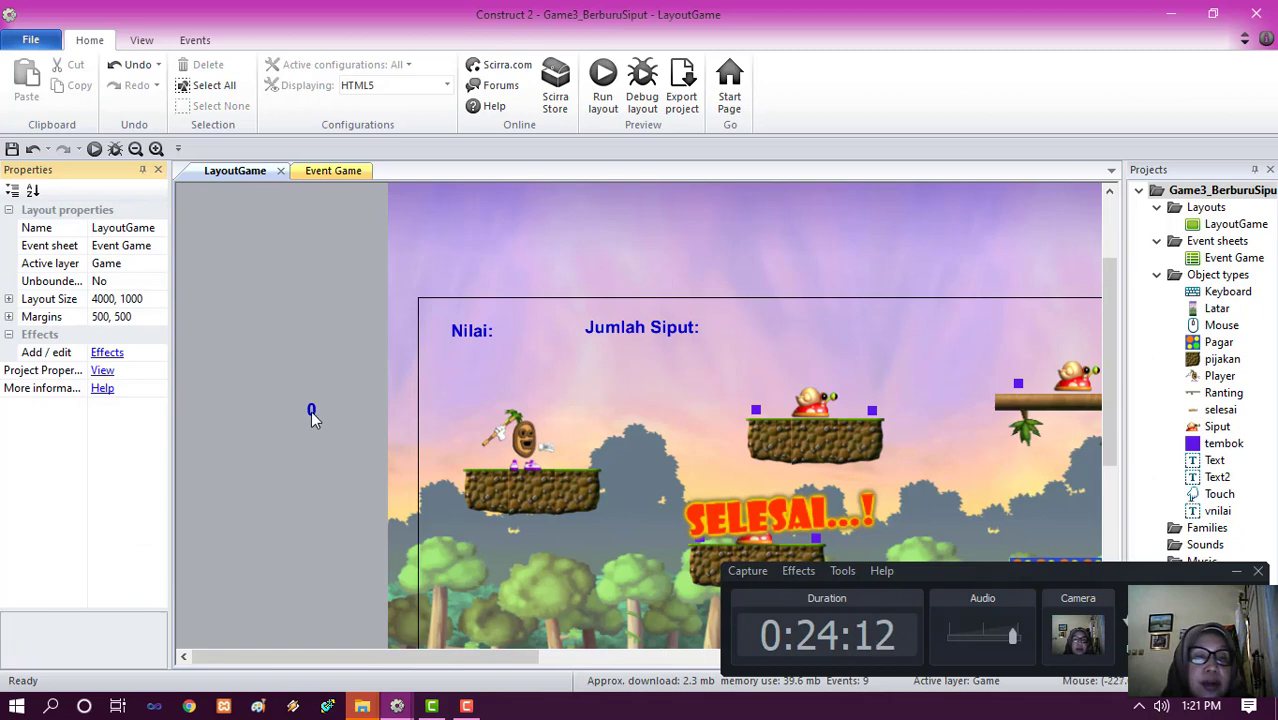
# - Move the vnilai text to about 199, 47, right after Nilai:, and resize its box to about 108 x 62
pyautogui.moveTo(311, 409); pyautogui.dragTo(517, 340)
pyautogui.moveTo(596, 334); pyautogui.dragTo(553, 335)
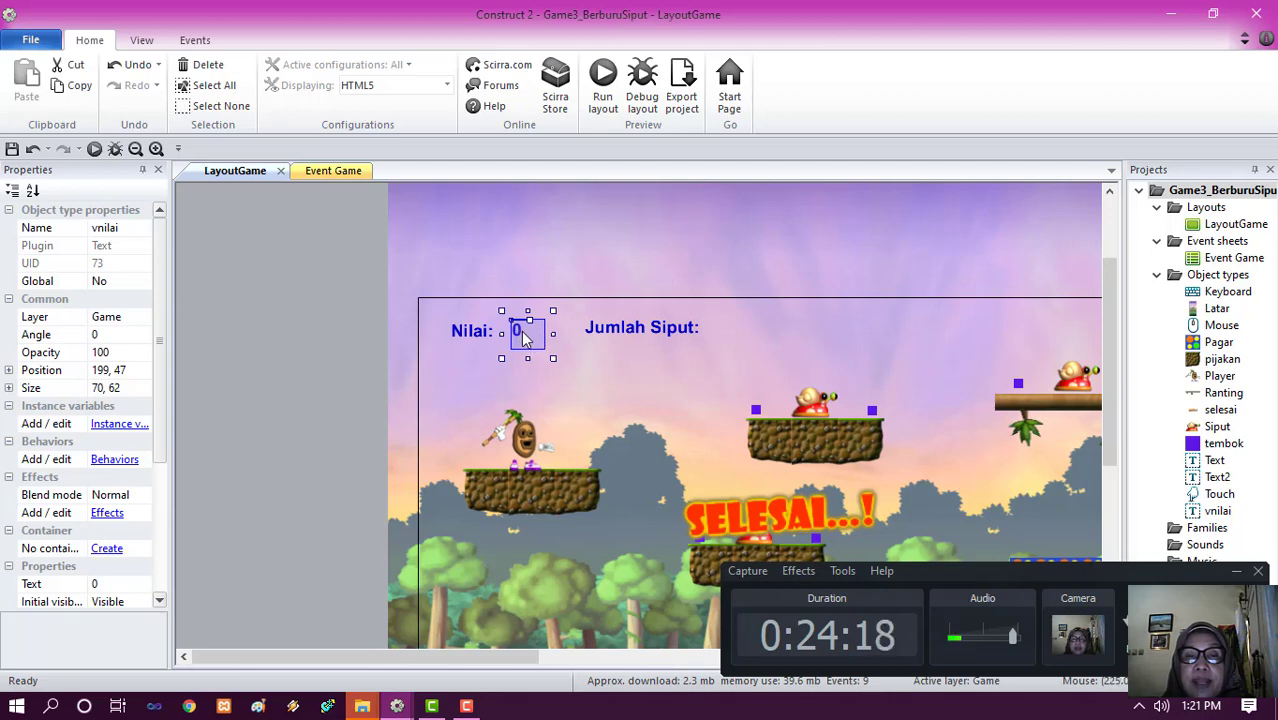
pyautogui.moveTo(553, 334); pyautogui.dragTo(568, 333)
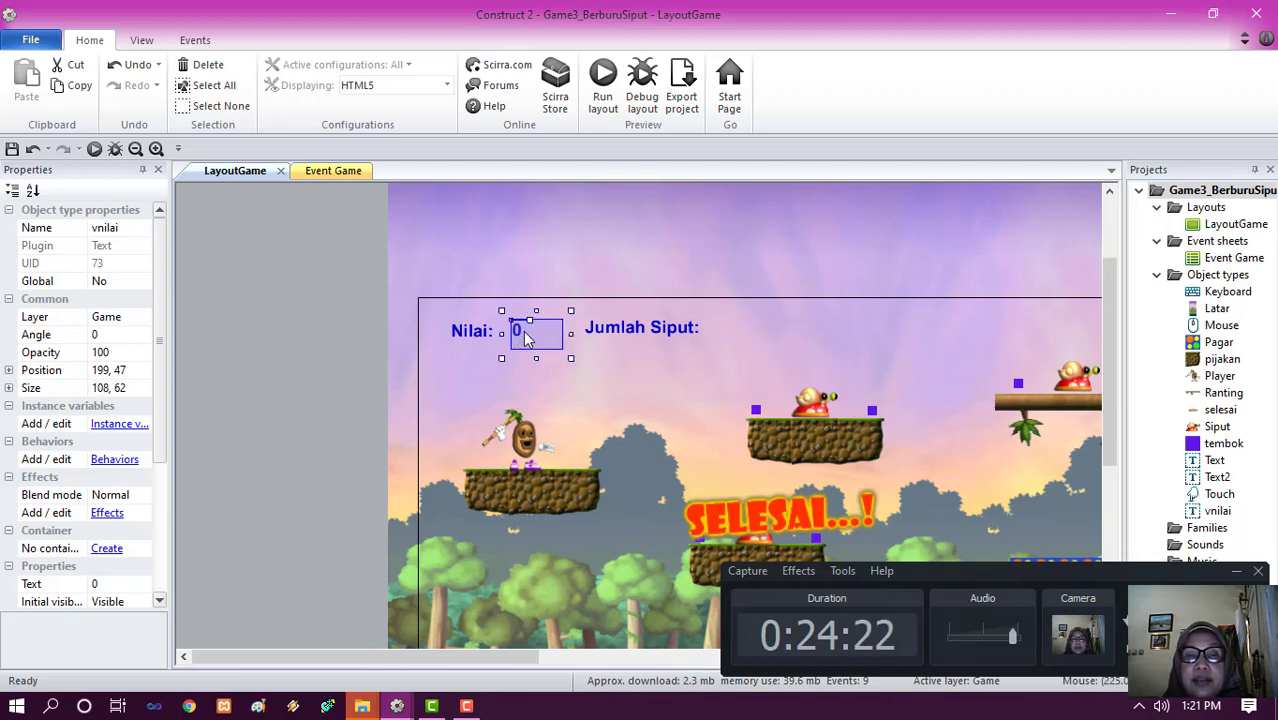
# - Clone the vnilai text's object type and place the copy outside the layout at about -137, 225
pyautogui.rightClick(521, 336)
pyautogui.click(500, 400)
pyautogui.hotkey('ctrl', 'v')
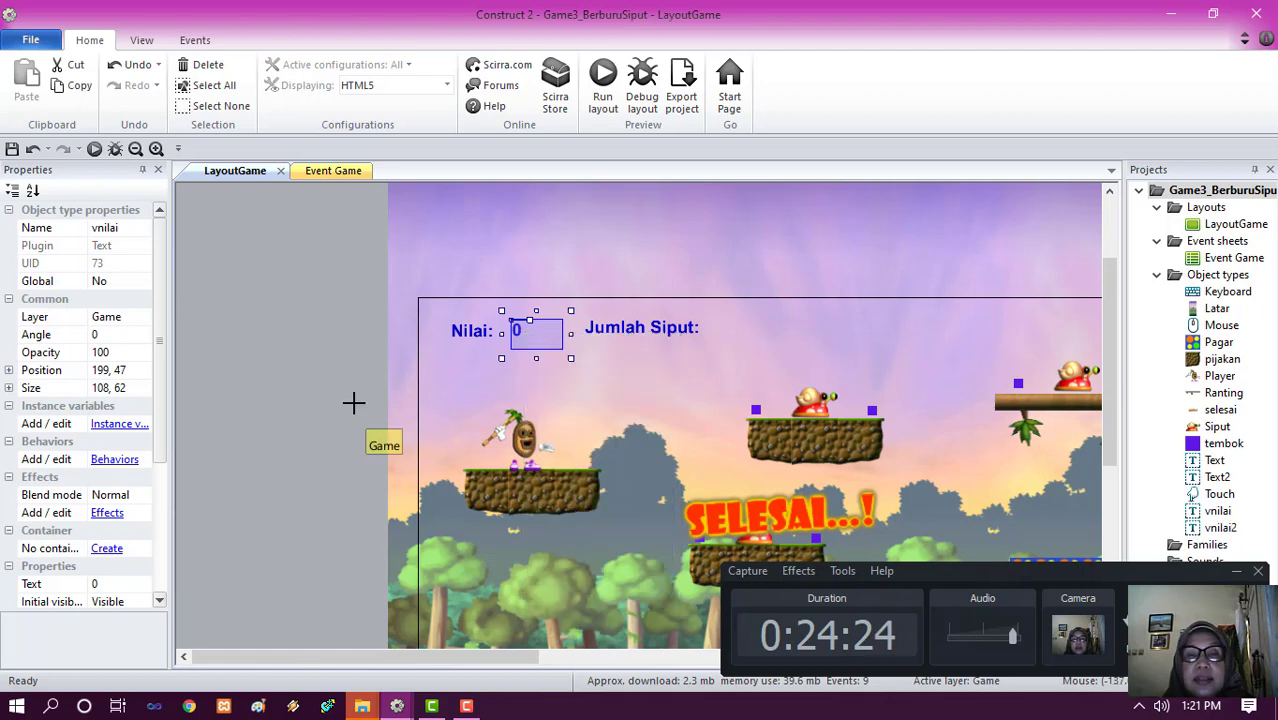
pyautogui.click(354, 402)
# - Rename the new text clone to vjumlah and move it to about 633, 43, right after Jumlah Siput:
pyautogui.click(138, 227)
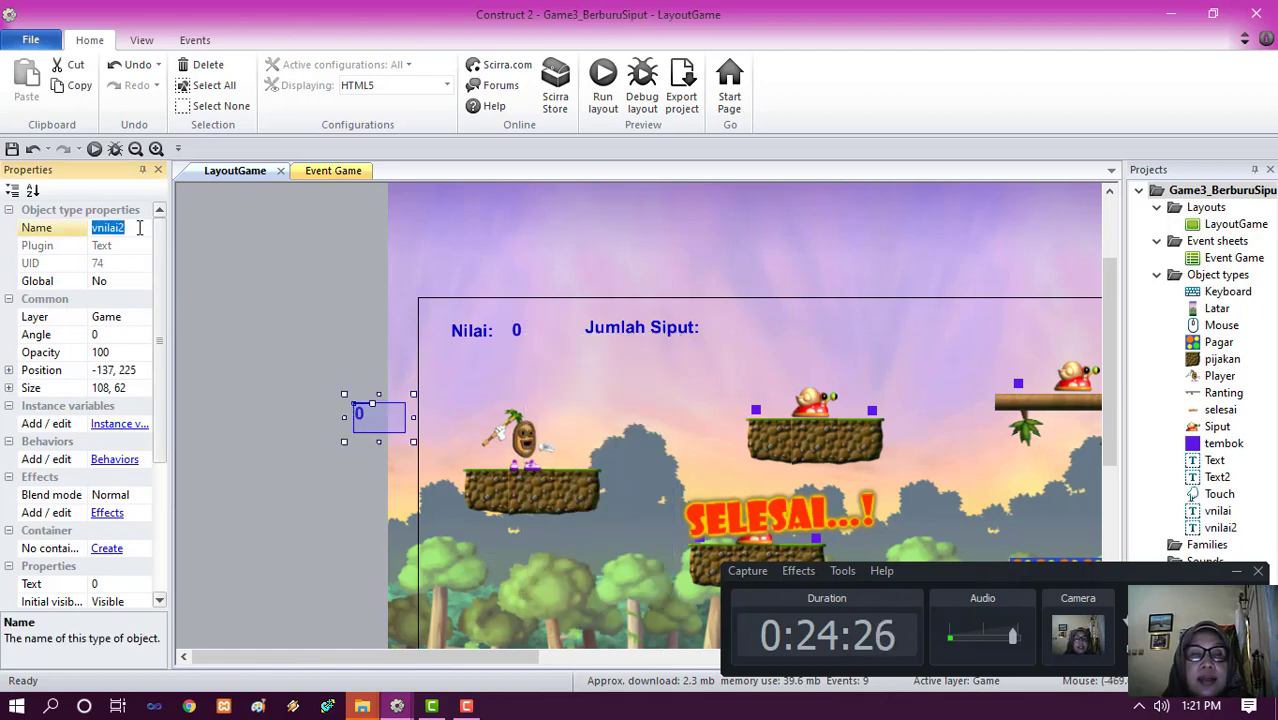
pyautogui.write('jumlah')
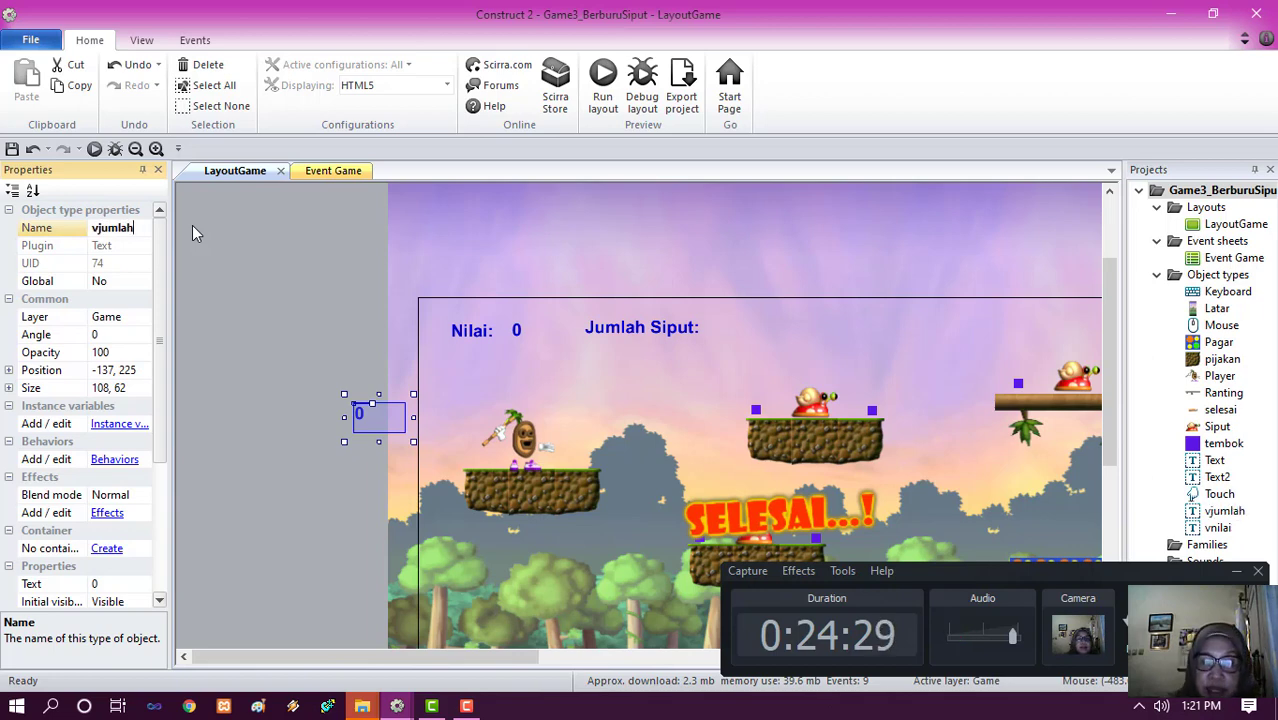
pyautogui.press('Return')
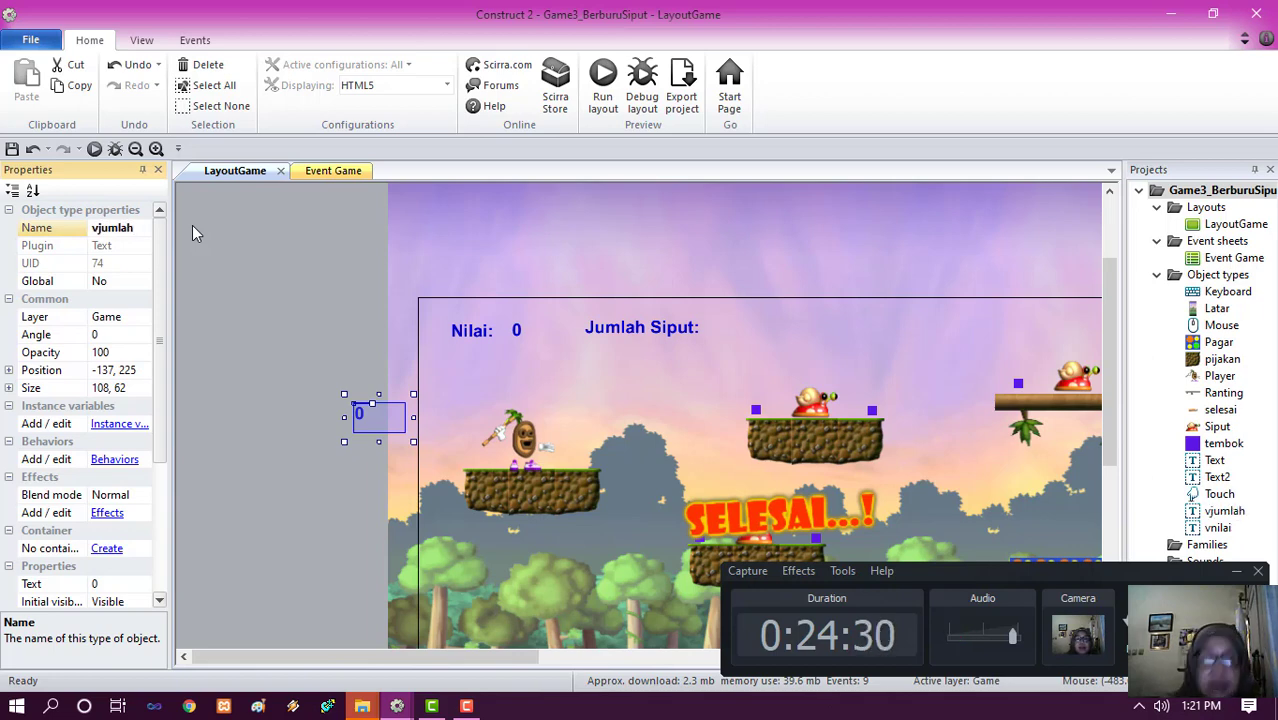
pyautogui.moveTo(363, 420); pyautogui.dragTo(724, 335)
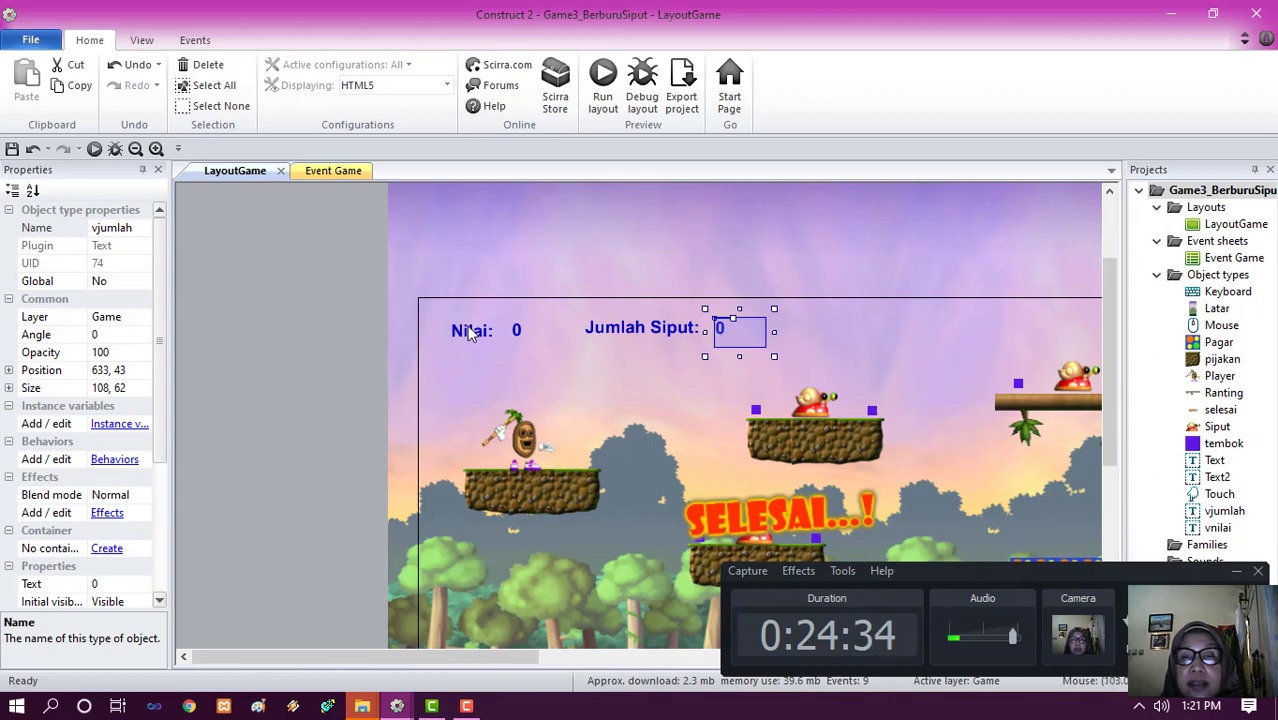
# - Add the Anchor behavior to the Nilai: text
pyautogui.click(472, 334)
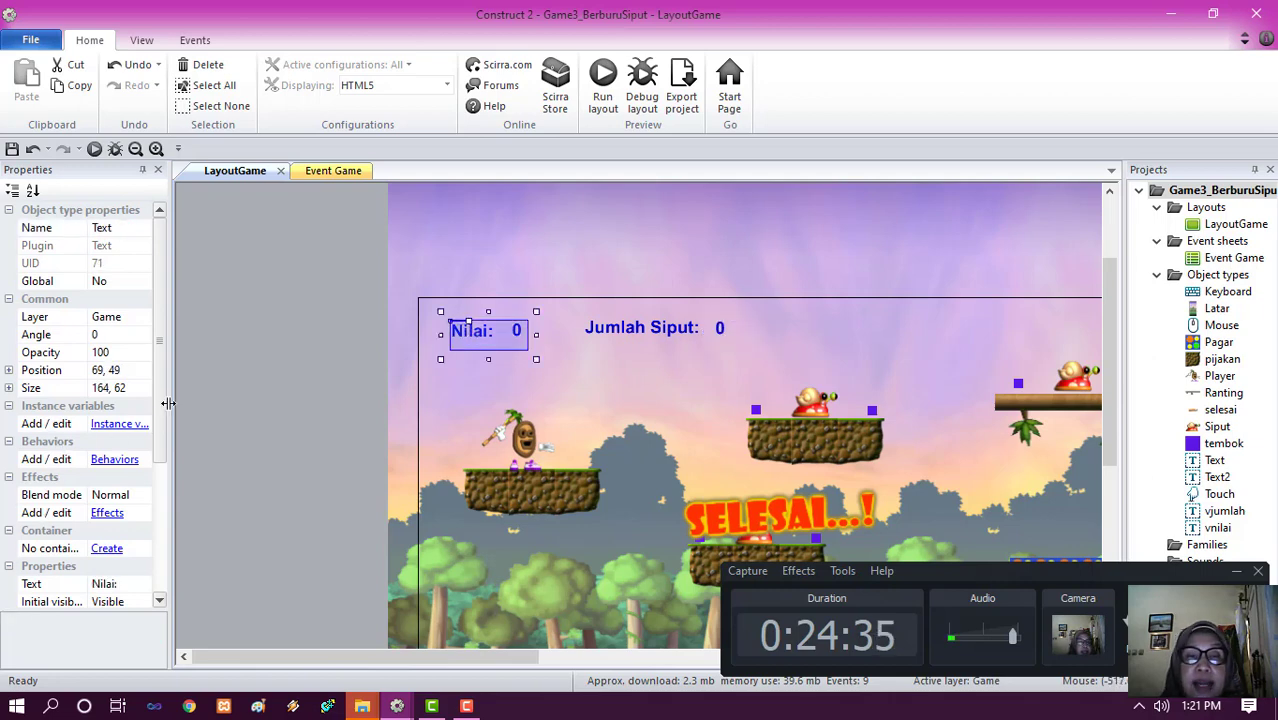
pyautogui.click(114, 459)
pyautogui.click(626, 361)
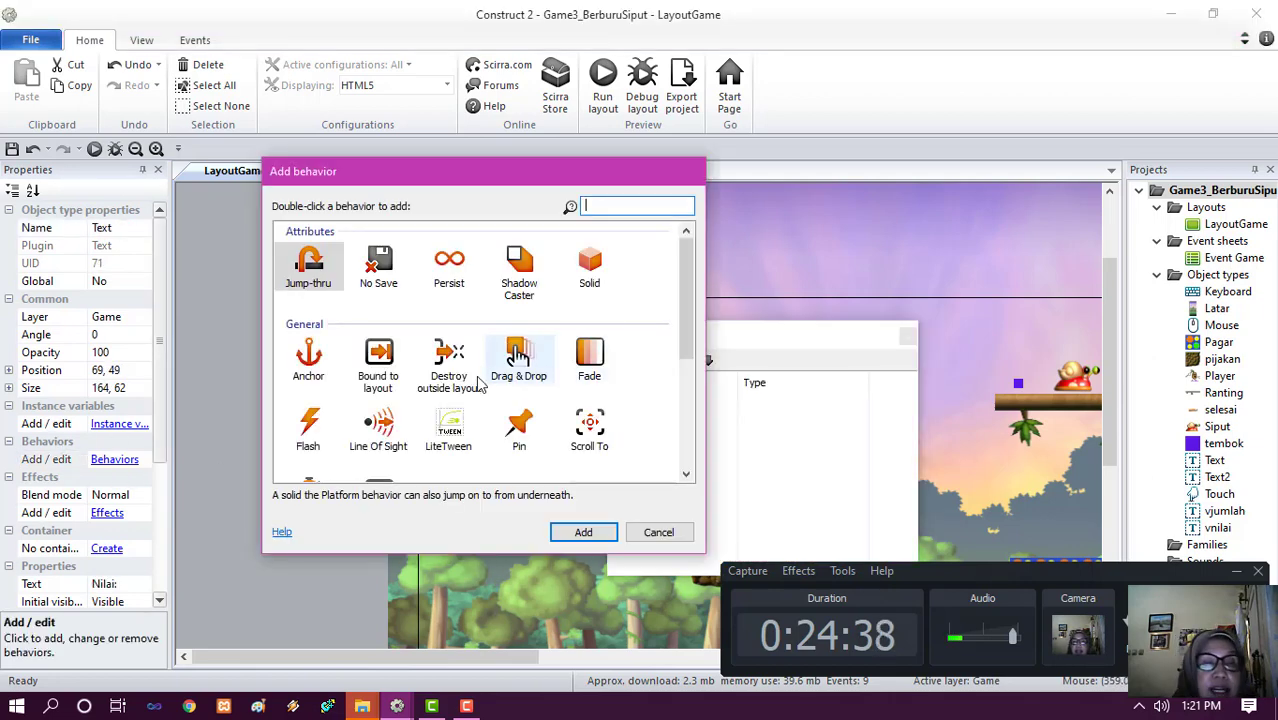
pyautogui.click(318, 362)
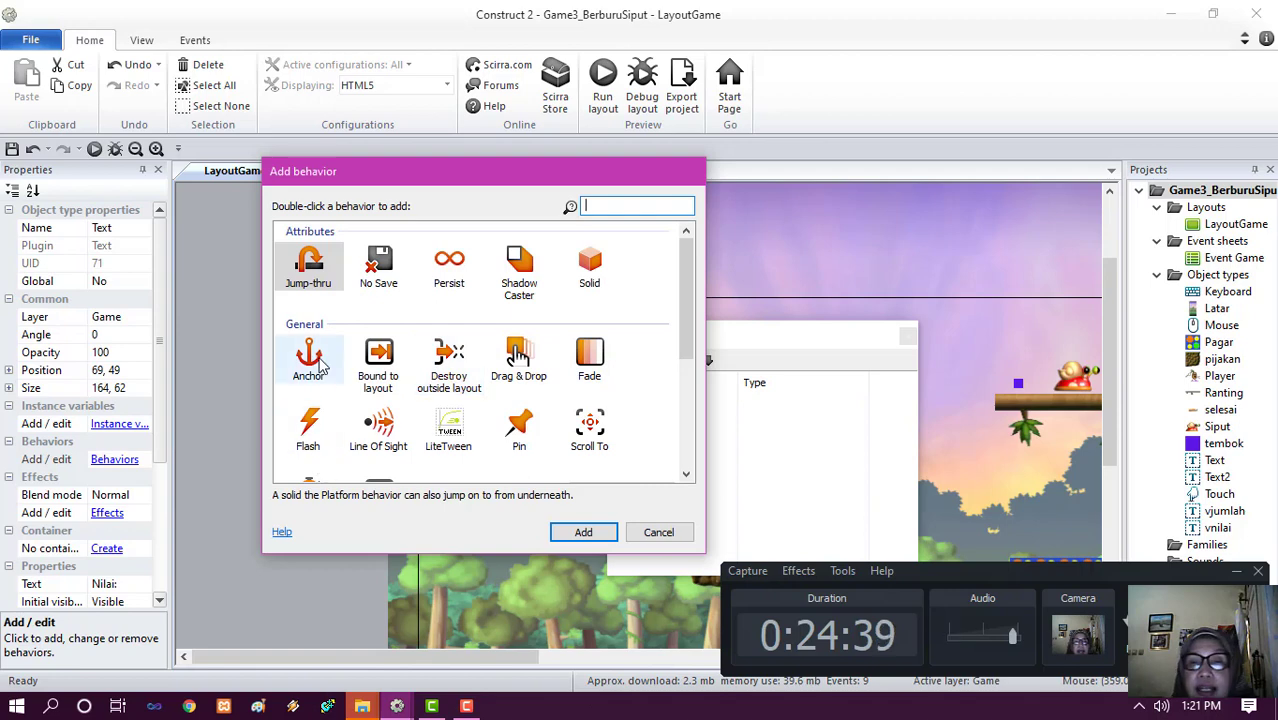
pyautogui.click(574, 535)
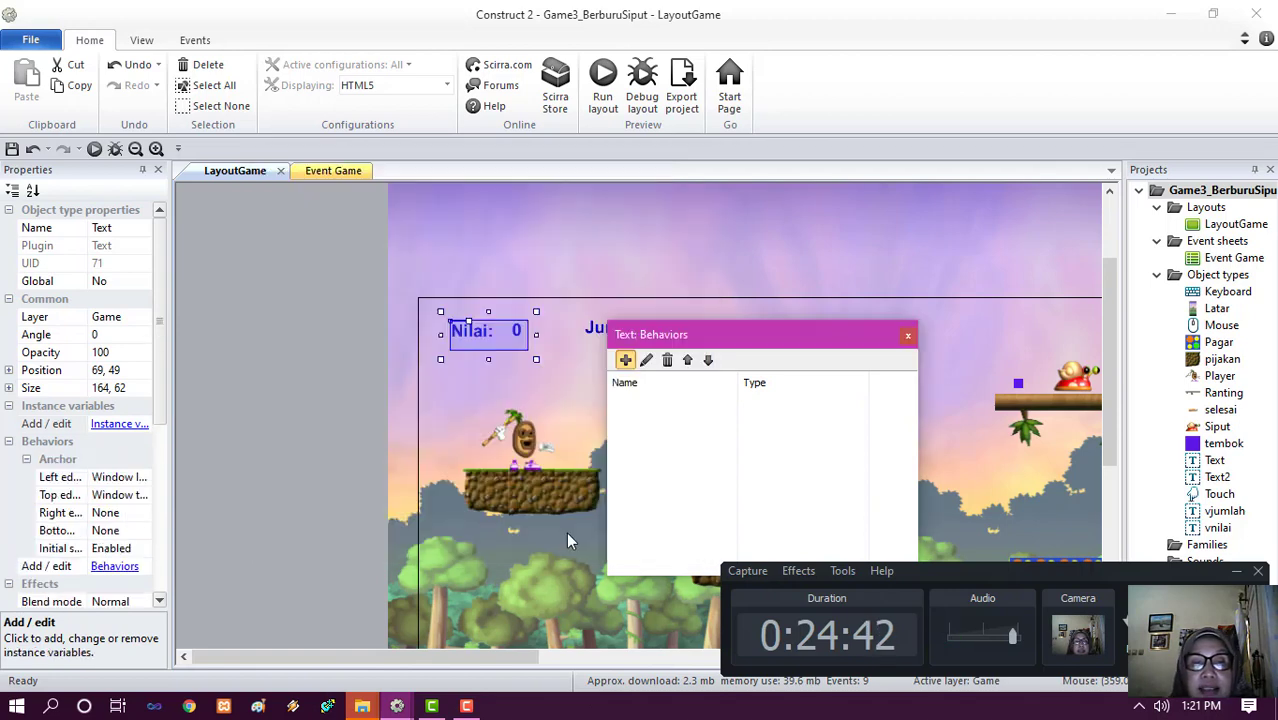
# - Move the vnilai text closer to Nilai:, to about 181, 51, and add the Anchor behavior to it
pyautogui.moveTo(540, 338); pyautogui.dragTo(510, 340)
pyautogui.click(503, 339)
pyautogui.click(533, 340)
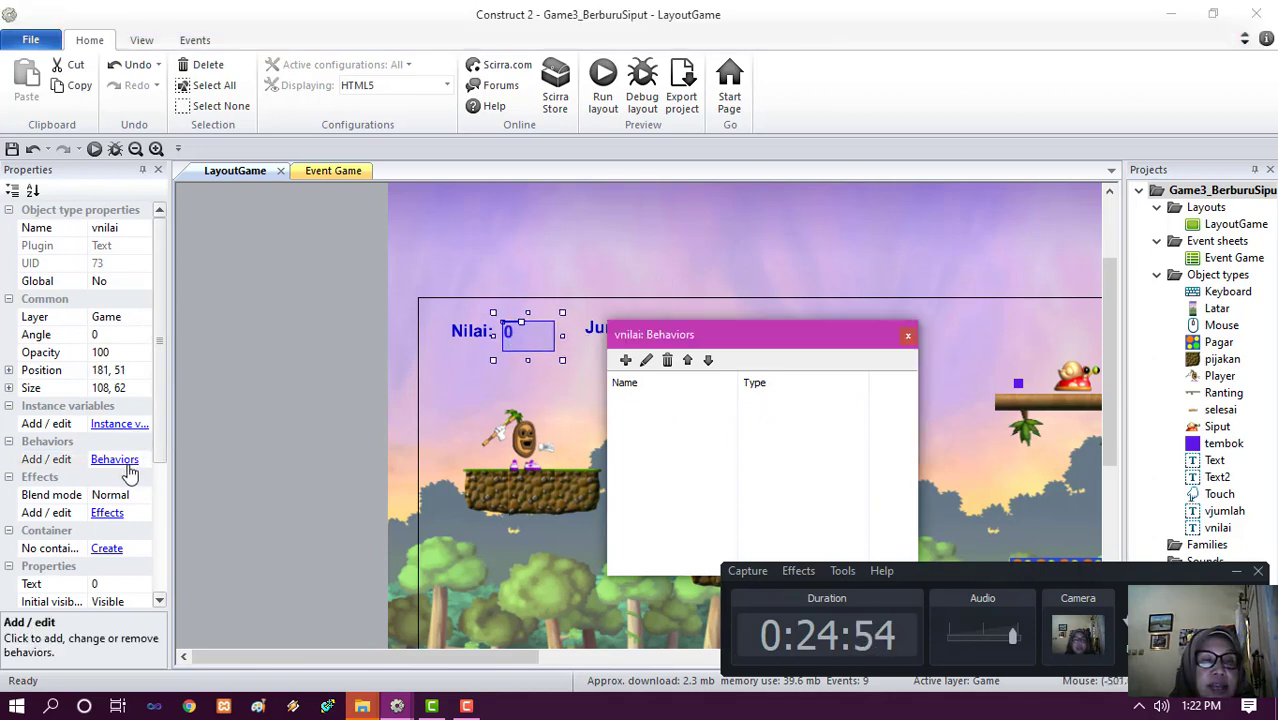
pyautogui.click(626, 361)
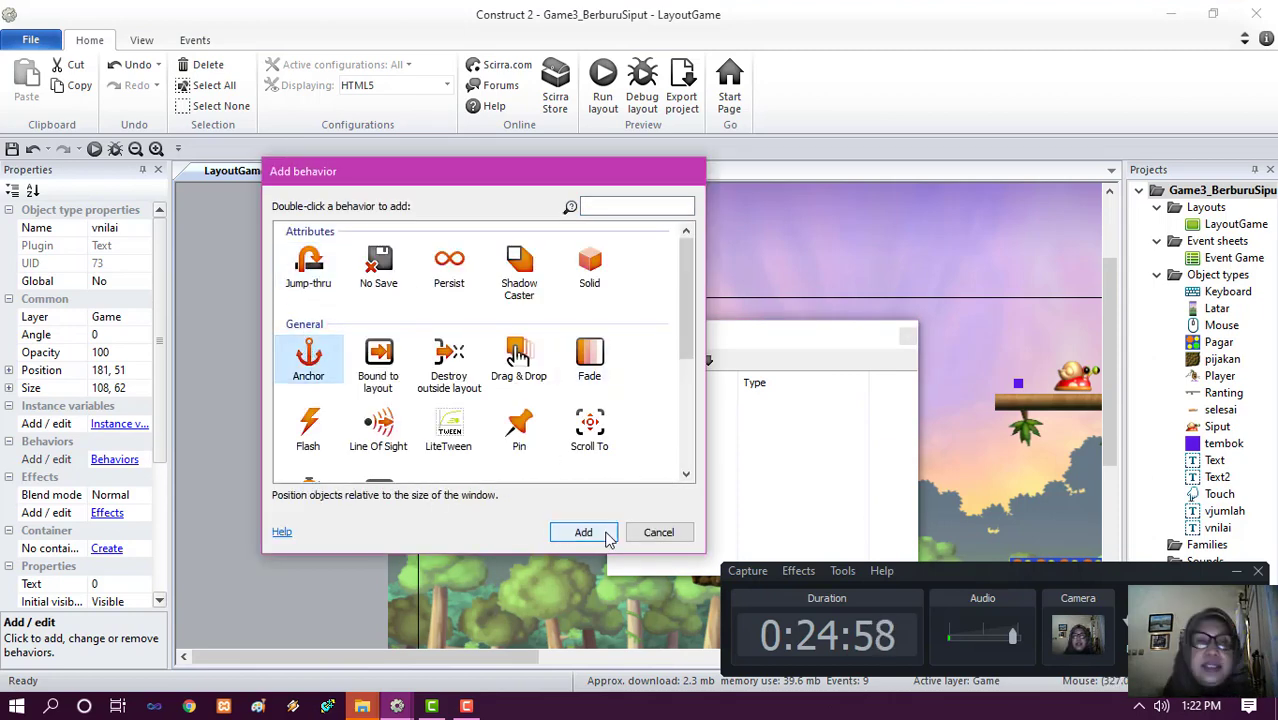
pyautogui.click(584, 532)
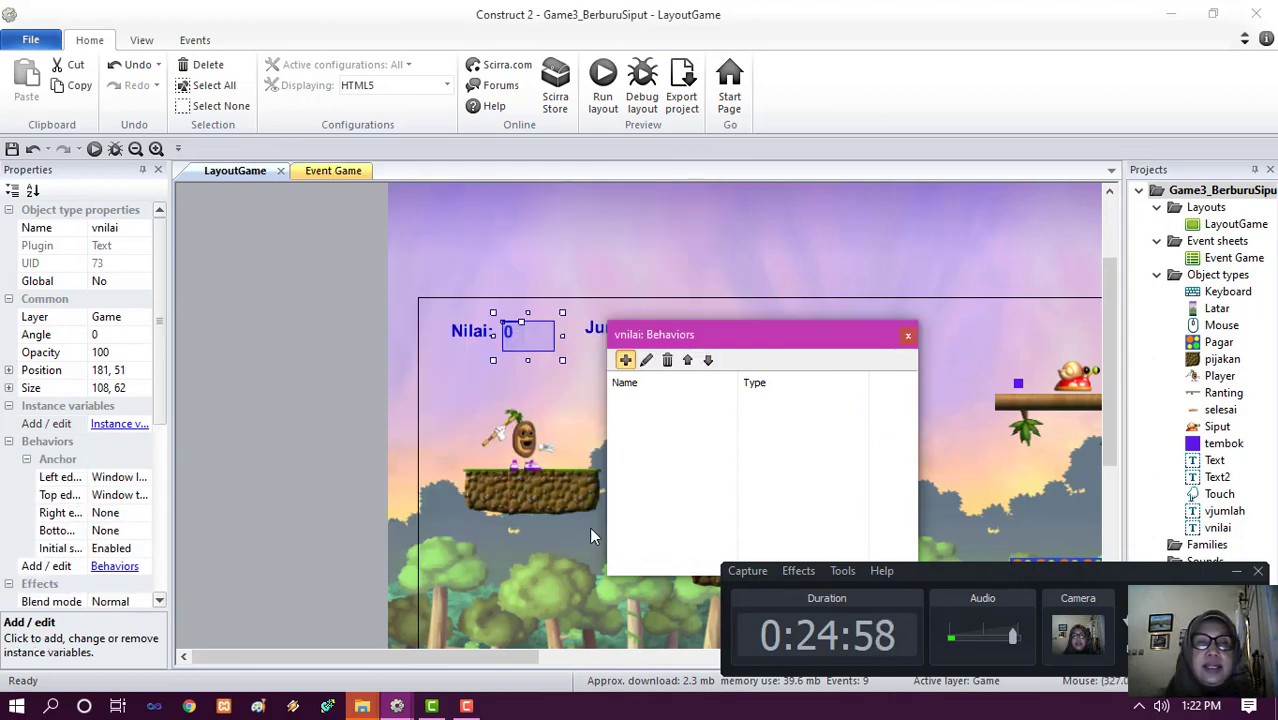
pyautogui.click(904, 337)
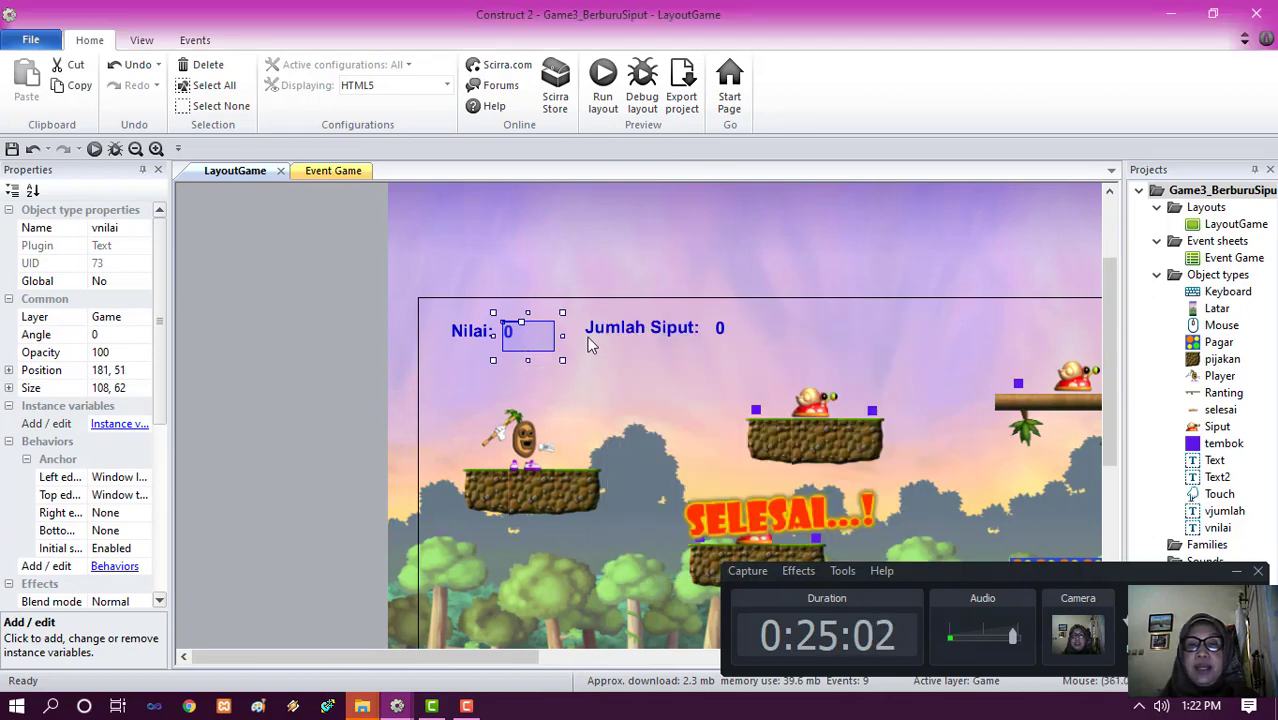
# - Add the Anchor behavior to the Jumlah Siput: text
pyautogui.click(614, 337)
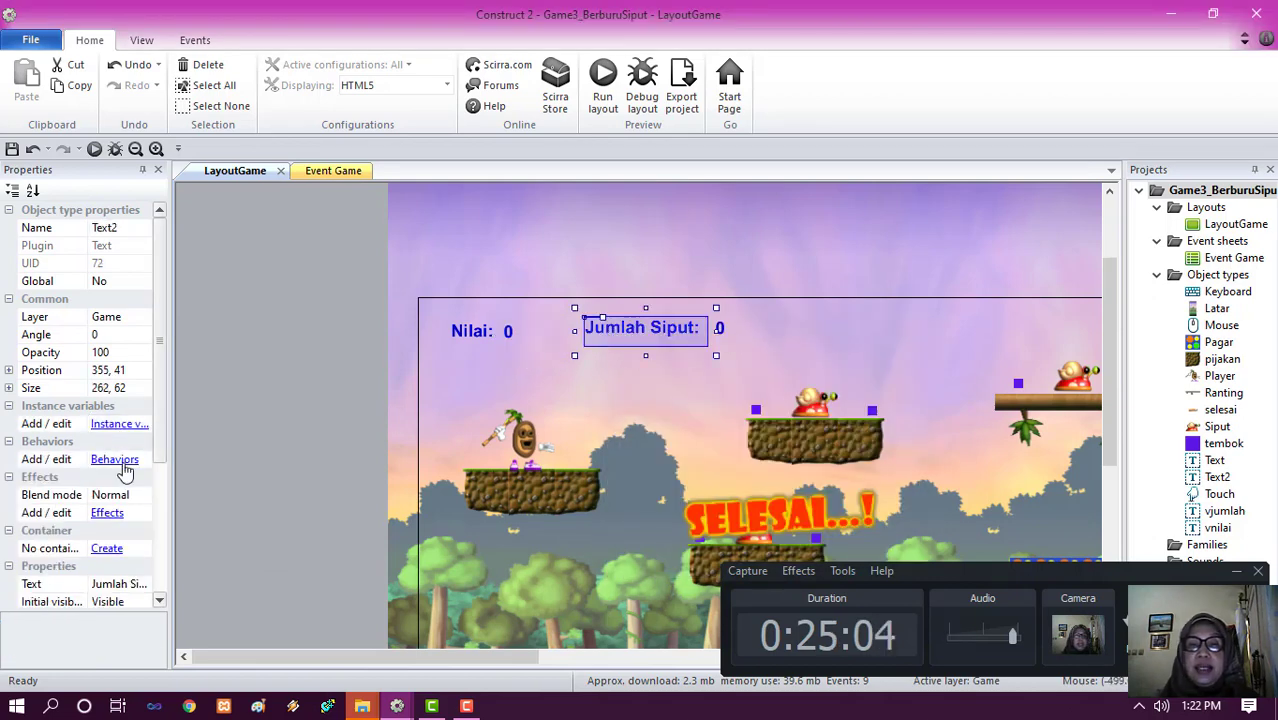
pyautogui.click(115, 459)
pyautogui.click(625, 360)
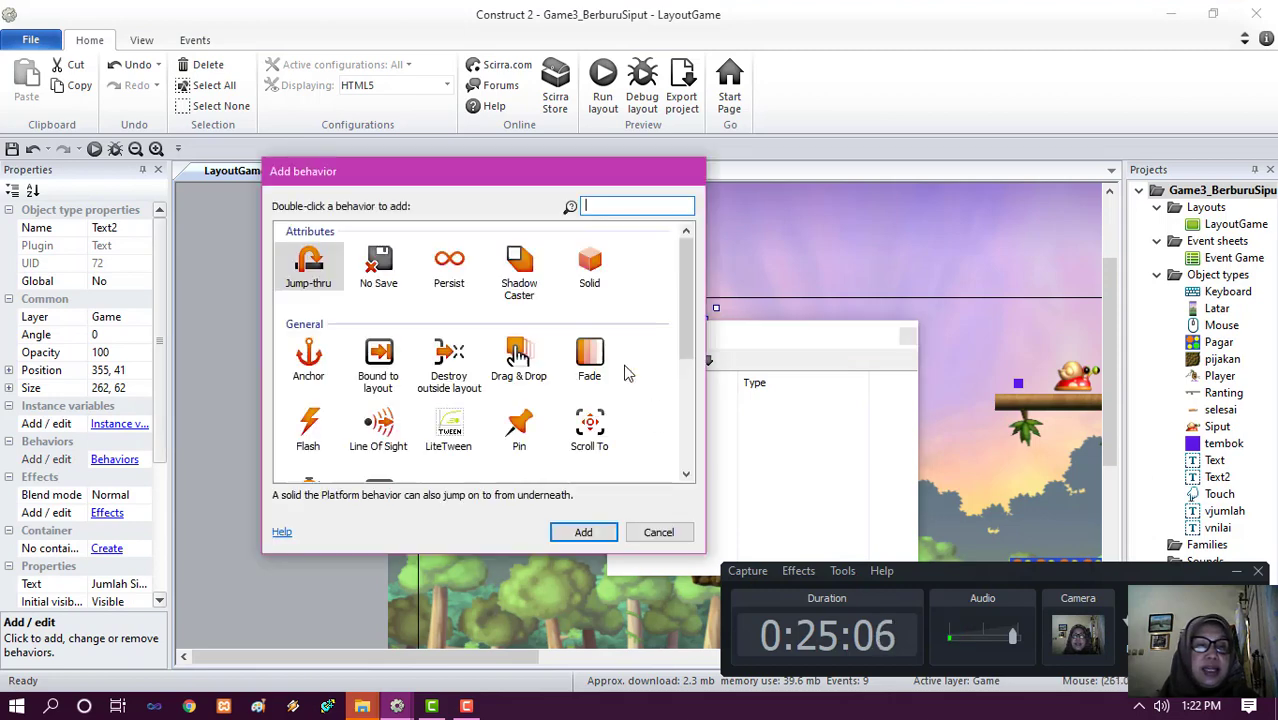
pyautogui.click(308, 358)
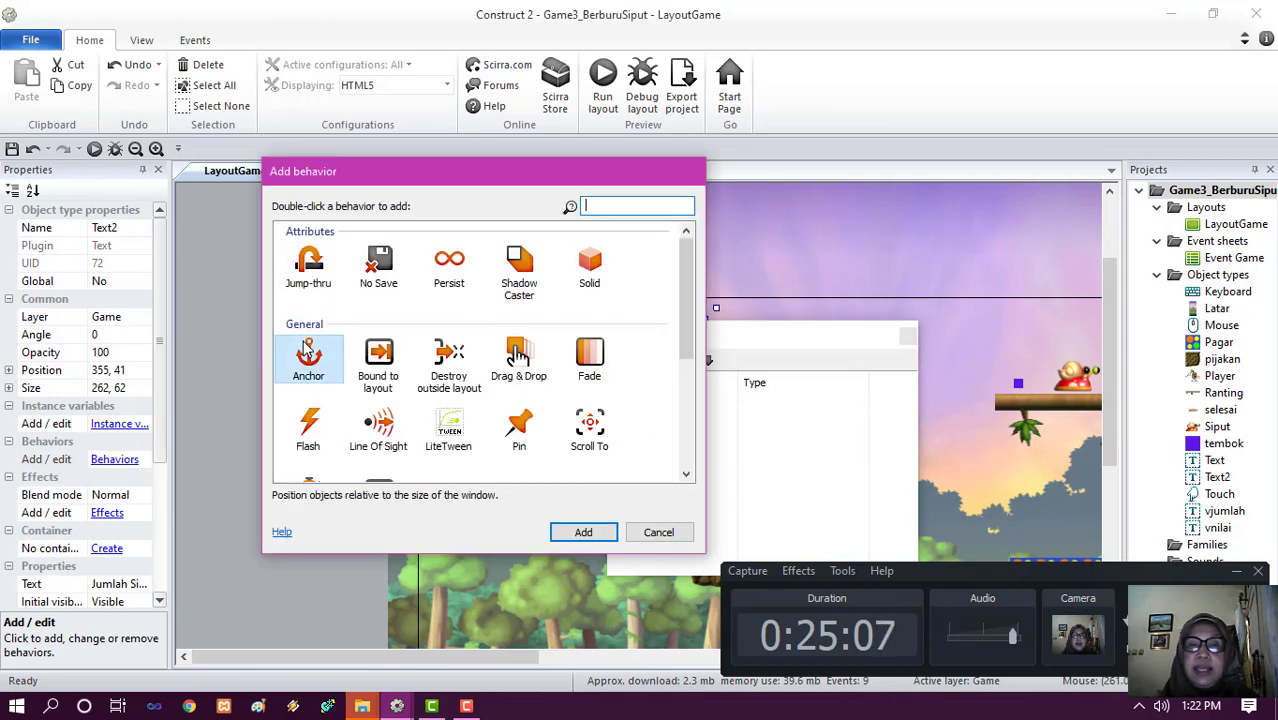
pyautogui.click(583, 532)
pyautogui.click(908, 336)
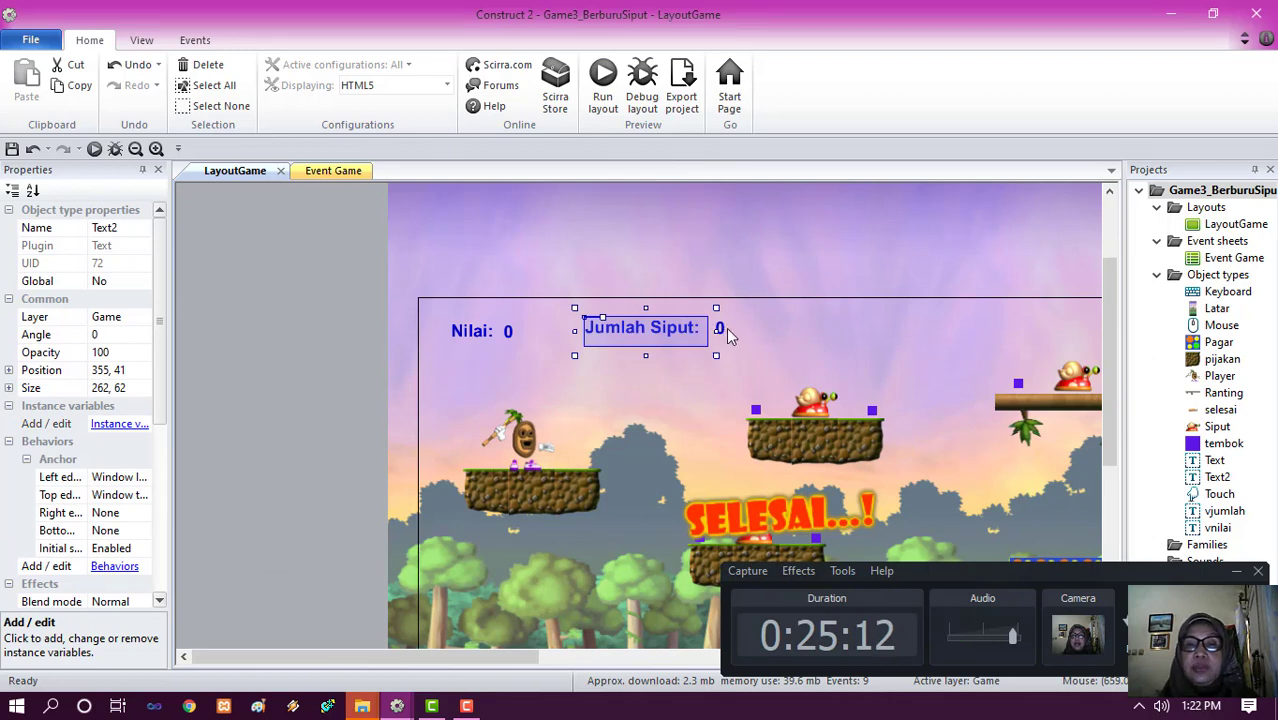
# - Add the Anchor behavior to the vjumlah text and save the project
pyautogui.click(720, 328)
pyautogui.click(117, 424)
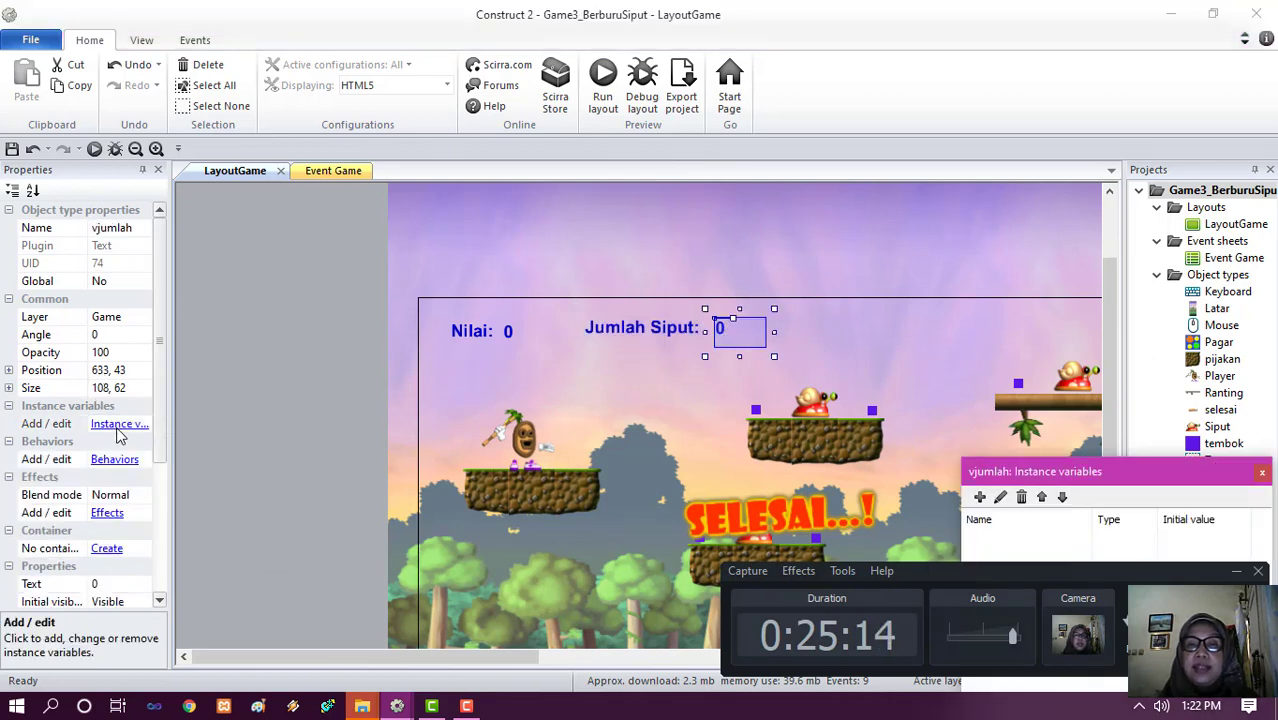
pyautogui.click(1263, 474)
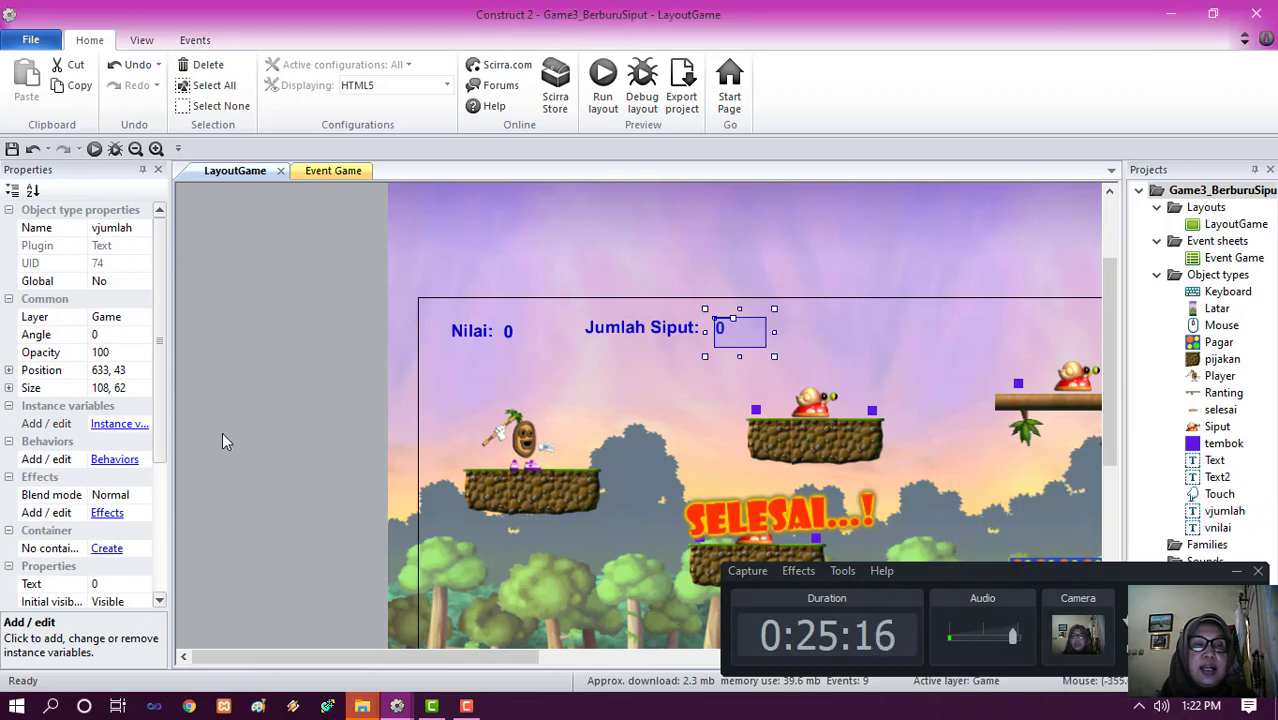
pyautogui.click(114, 459)
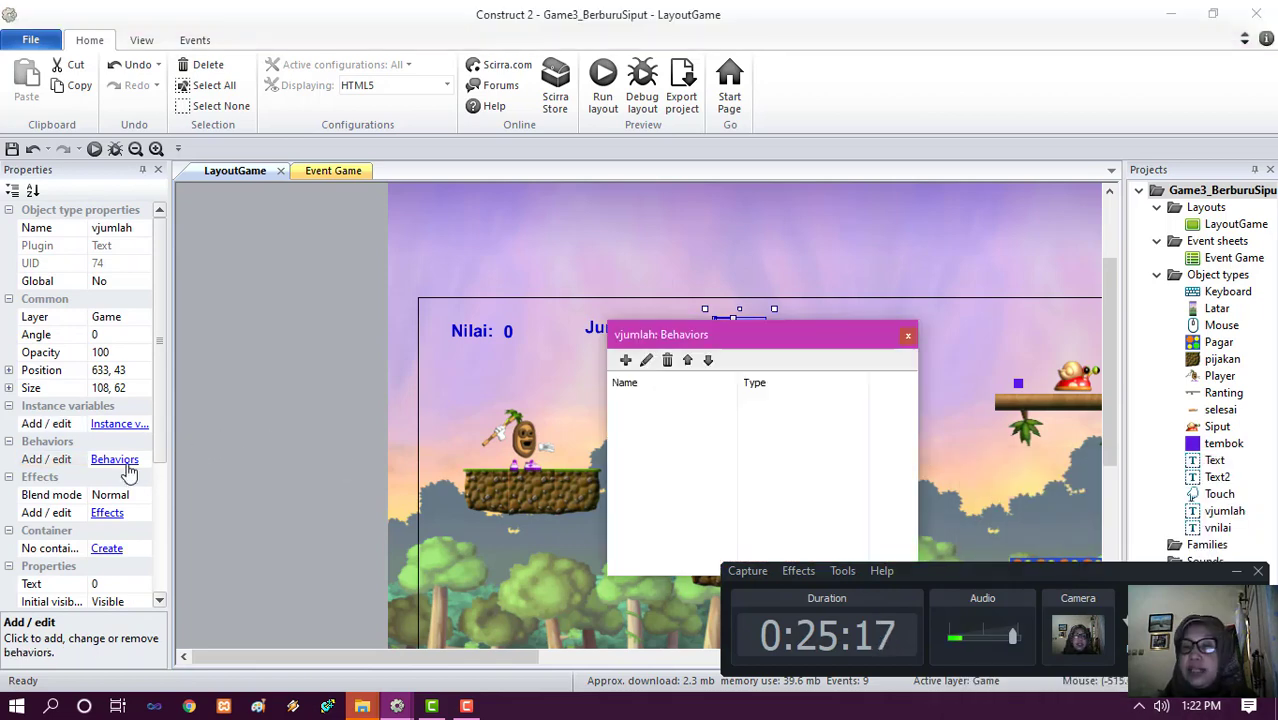
pyautogui.click(625, 360)
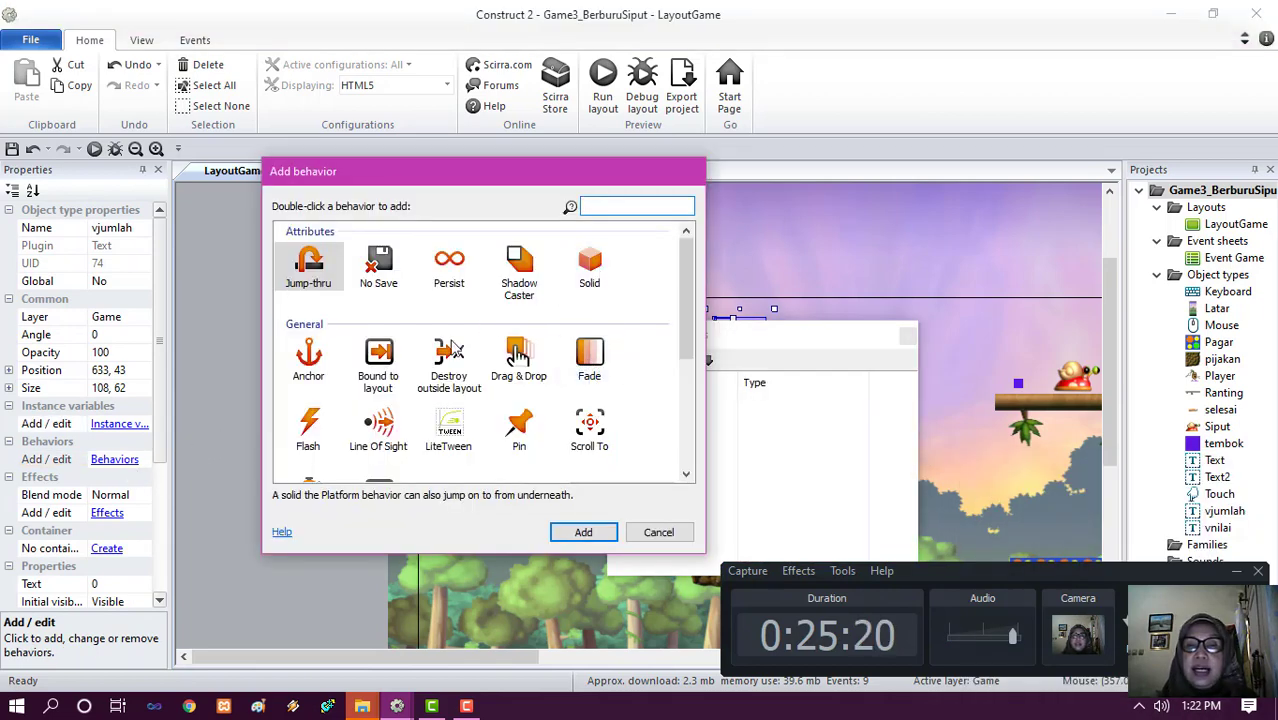
pyautogui.click(308, 358)
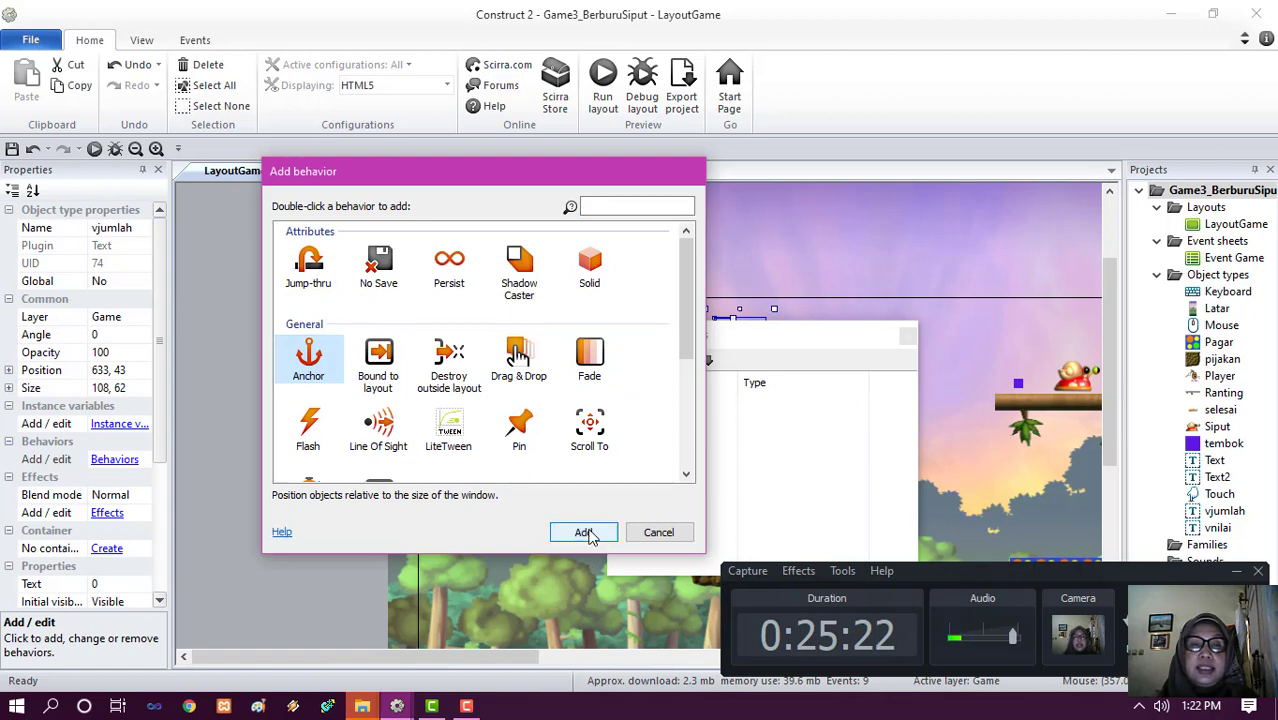
pyautogui.click(586, 532)
pyautogui.click(908, 336)
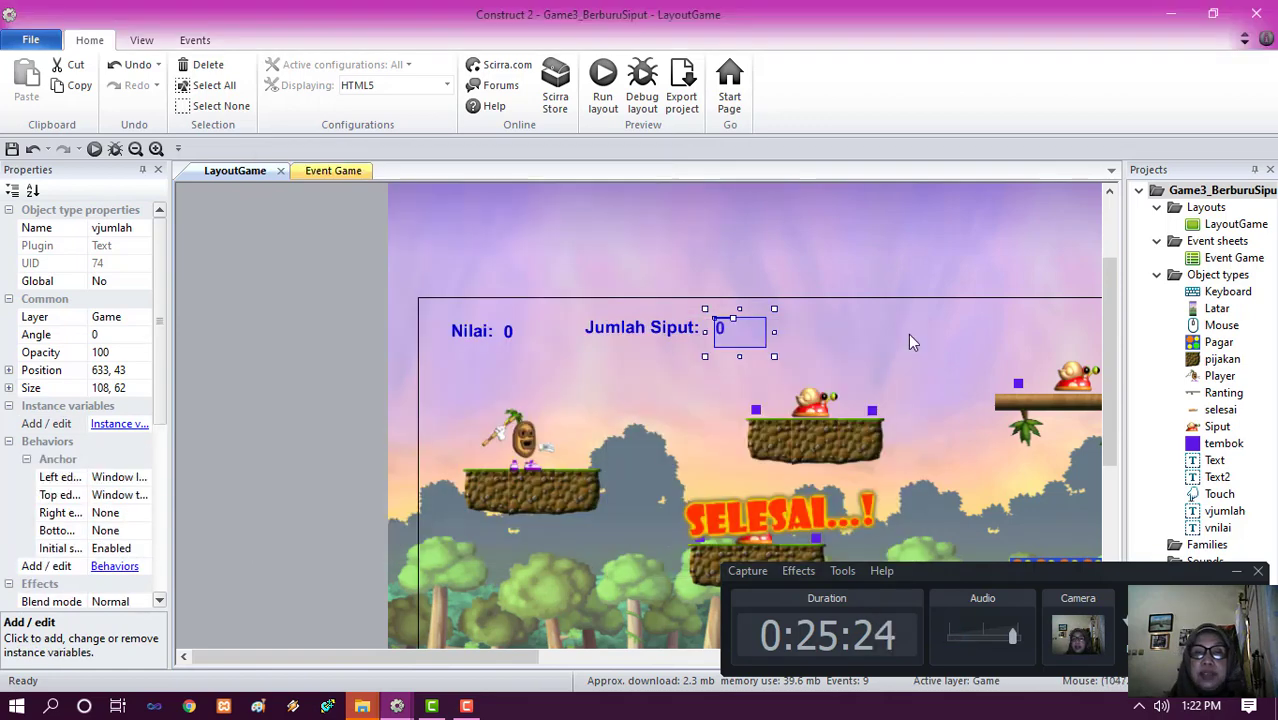
pyautogui.click(11, 148)
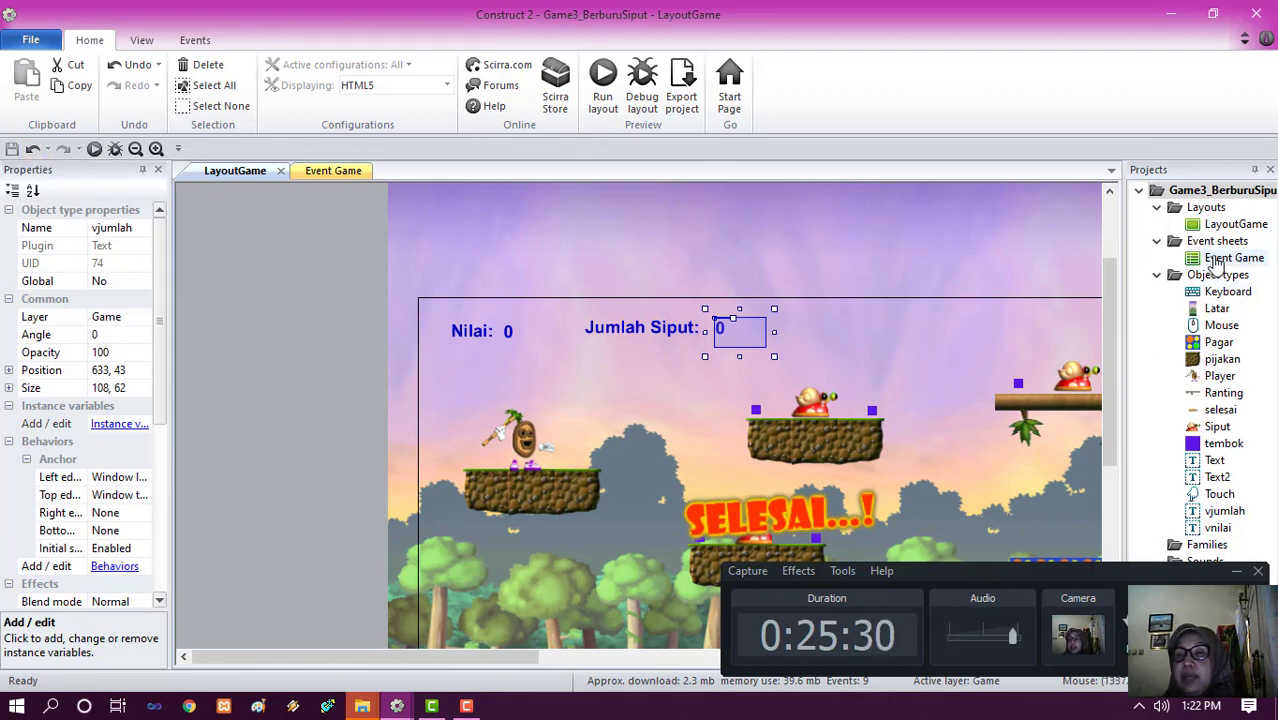
# - Open the Event Game sheet and add a global number variable nnilai with initial value 0
pyautogui.click(1217, 262)
pyautogui.doubleClick(1217, 262)
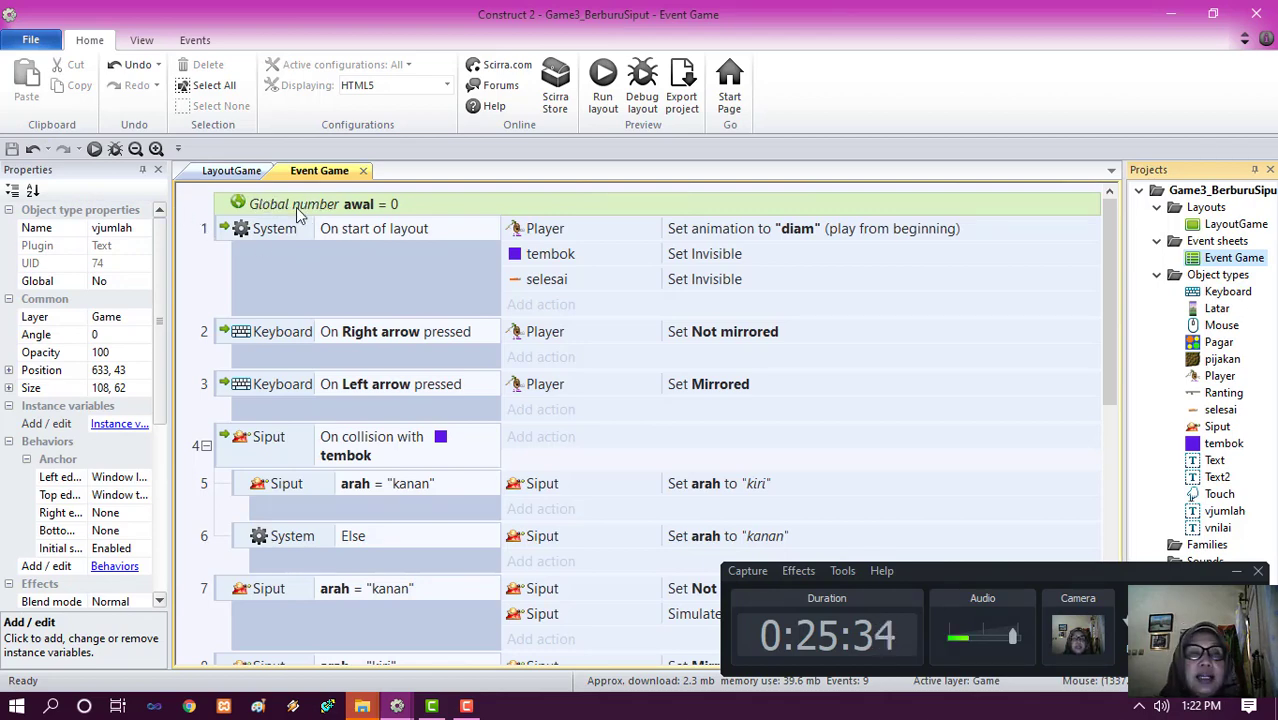
pyautogui.rightClick(194, 267)
pyautogui.click(236, 334)
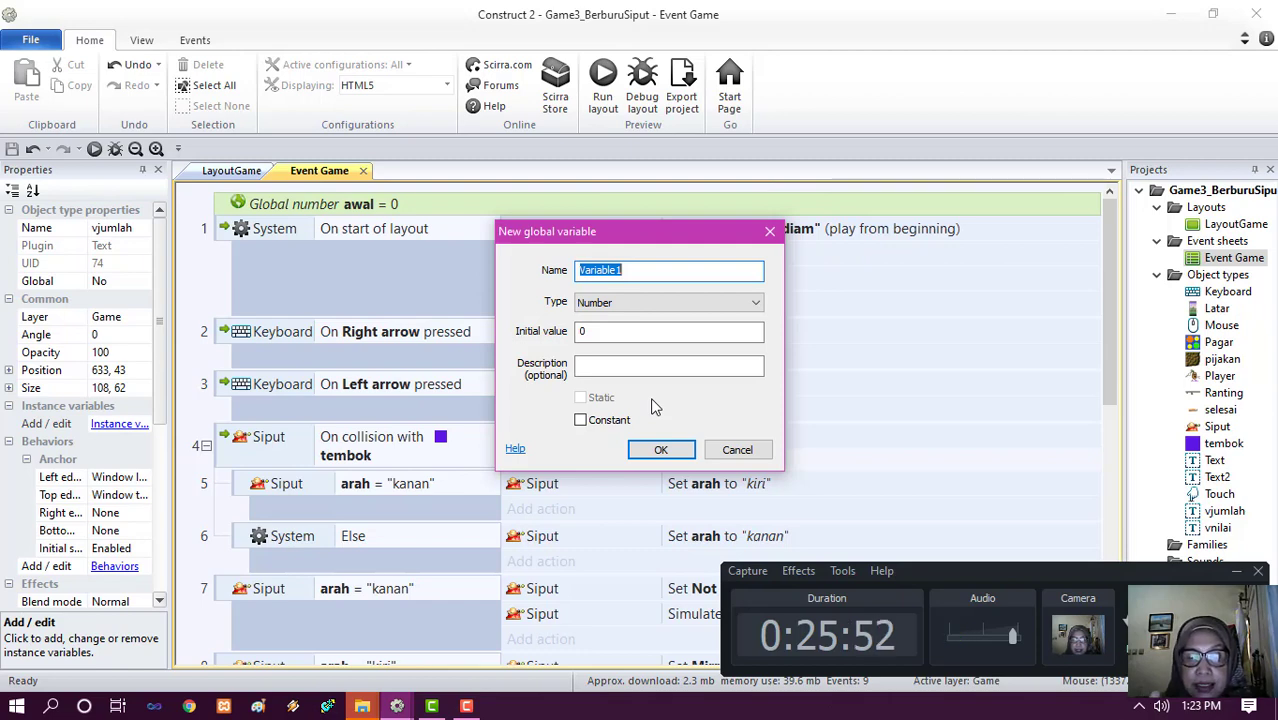
pyautogui.write('nn')
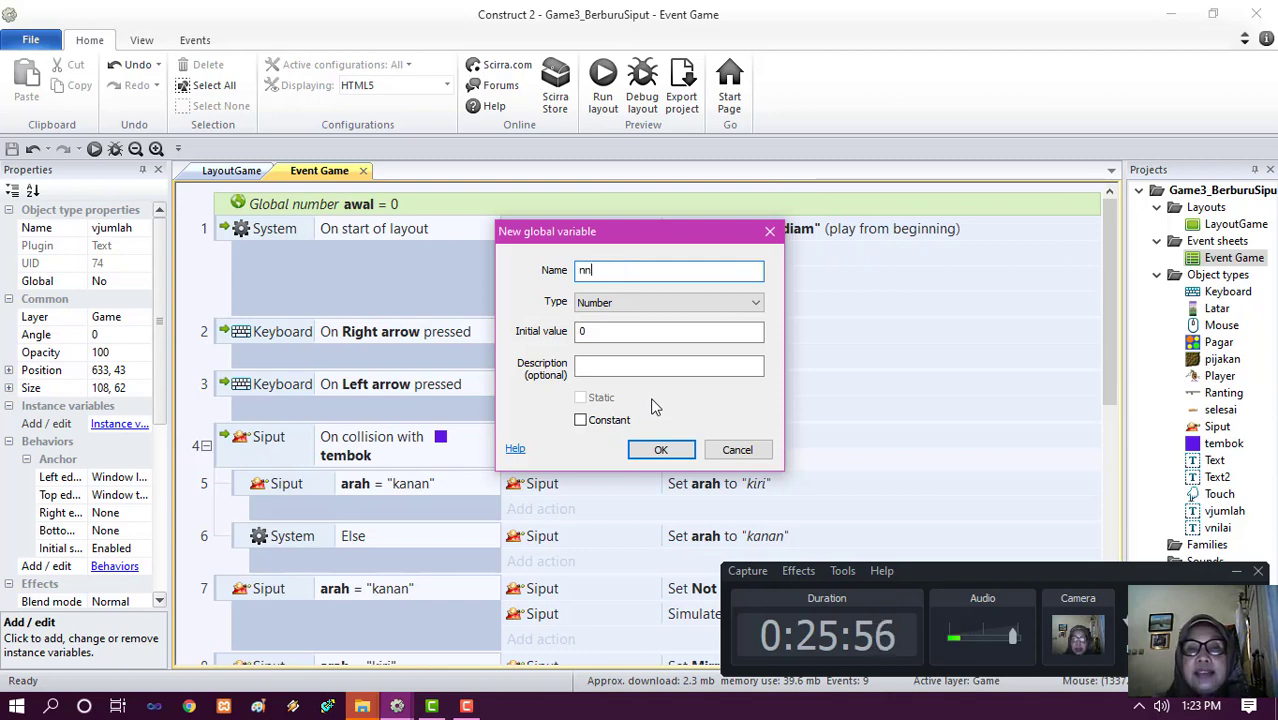
pyautogui.write('ilai')
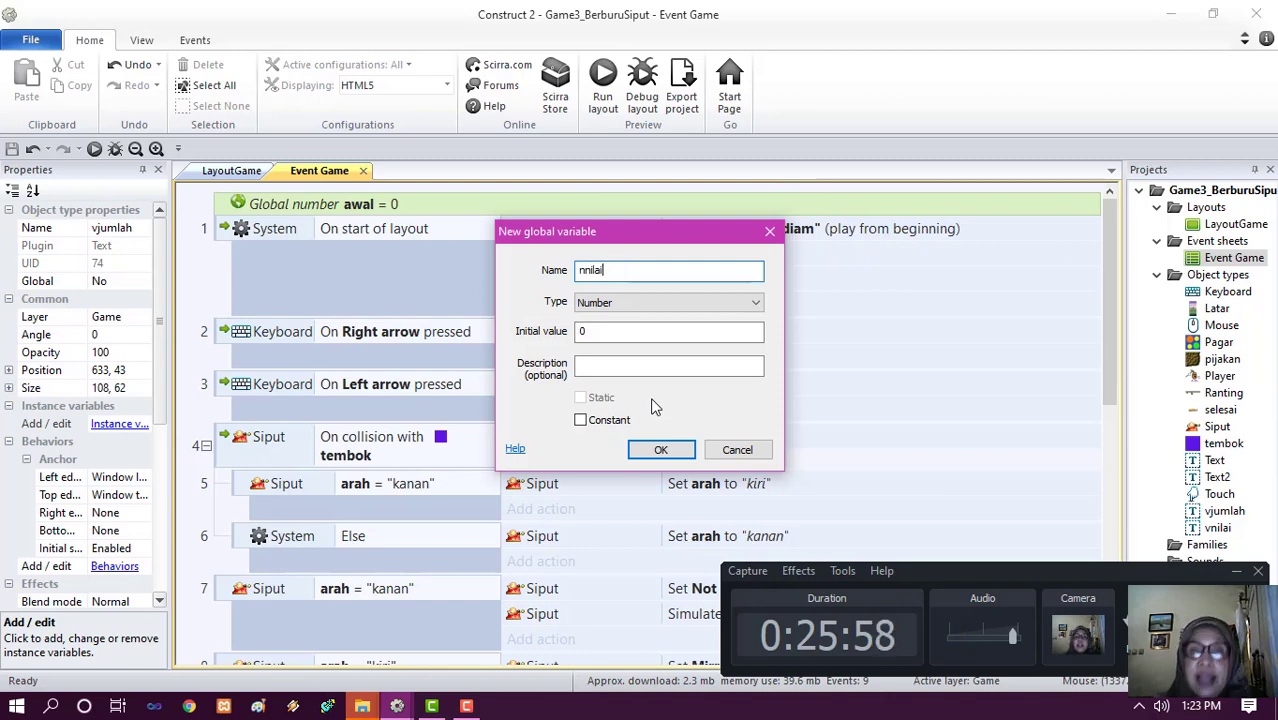
pyautogui.click(656, 451)
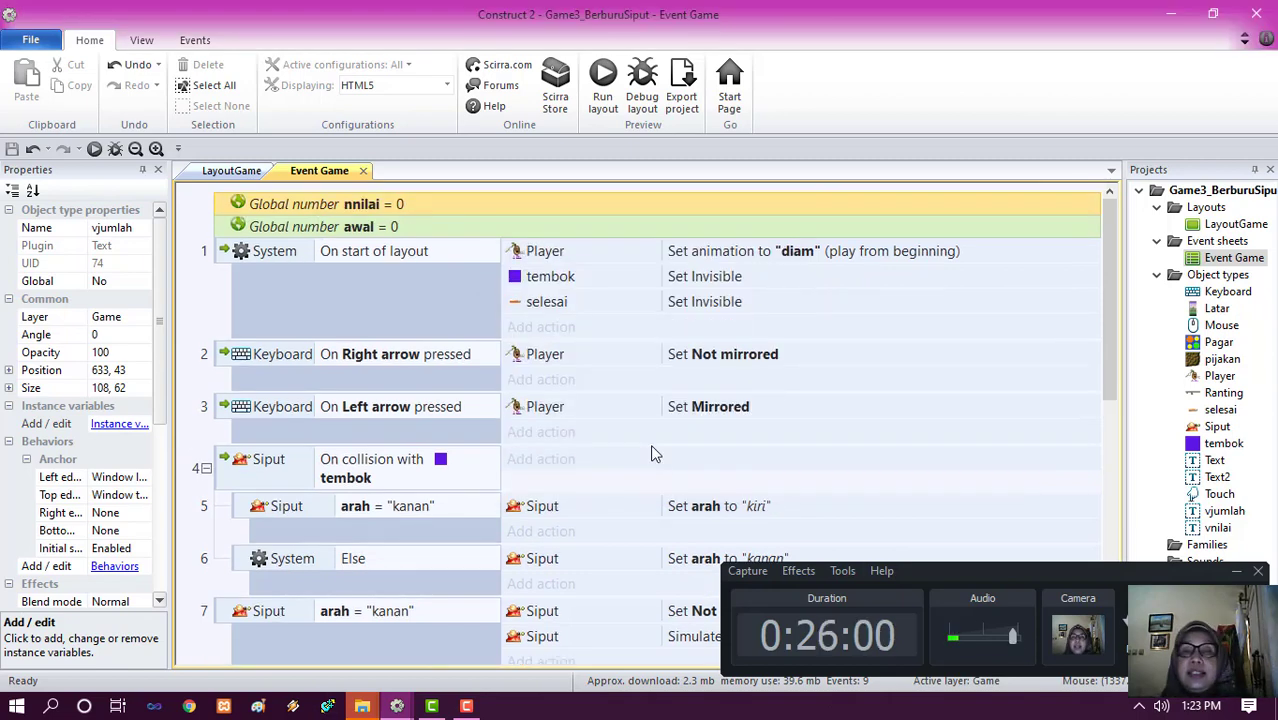
# - Add another global number variable named njumlah with initial value 0 to the event sheet
pyautogui.rightClick(192, 297)
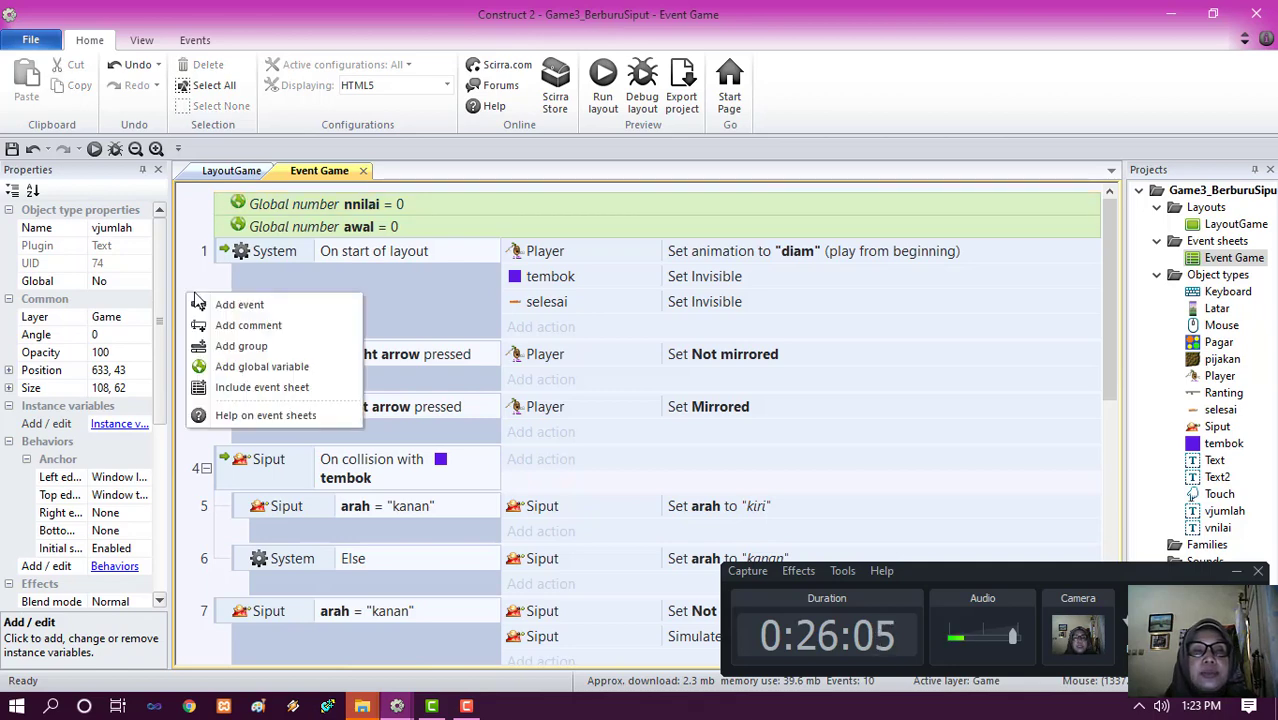
pyautogui.click(238, 376)
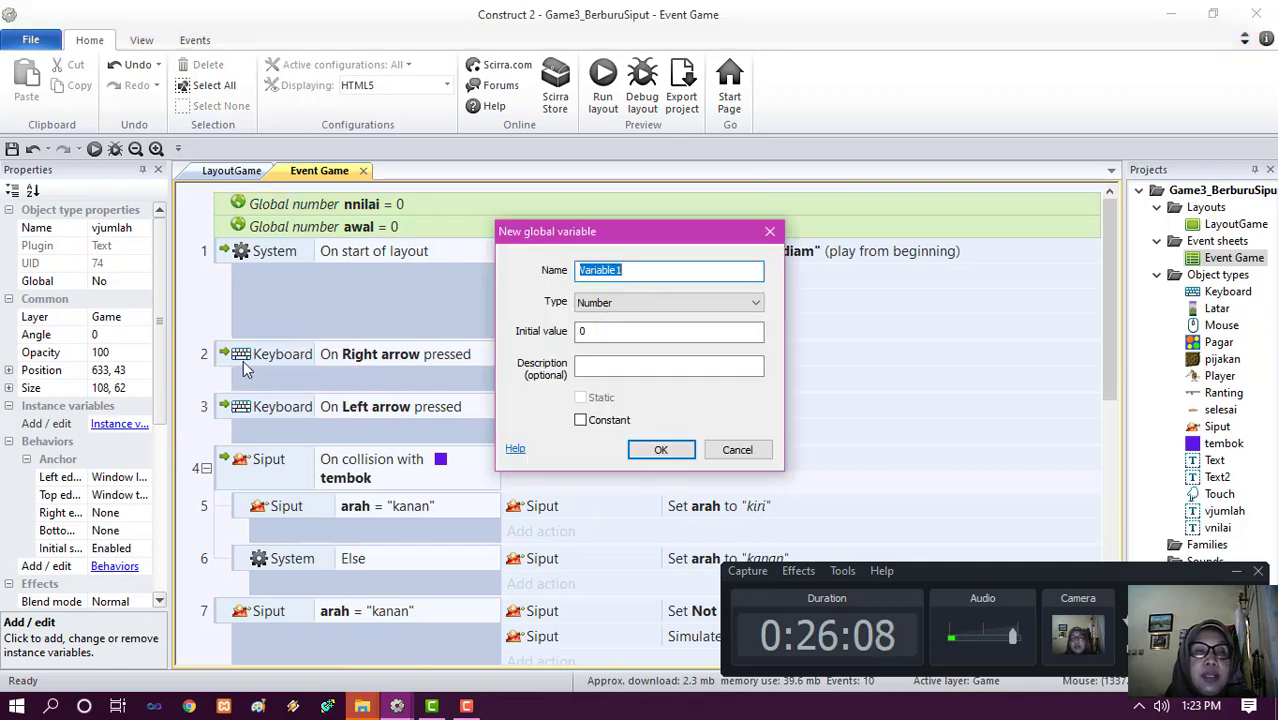
pyautogui.write('njumlah')
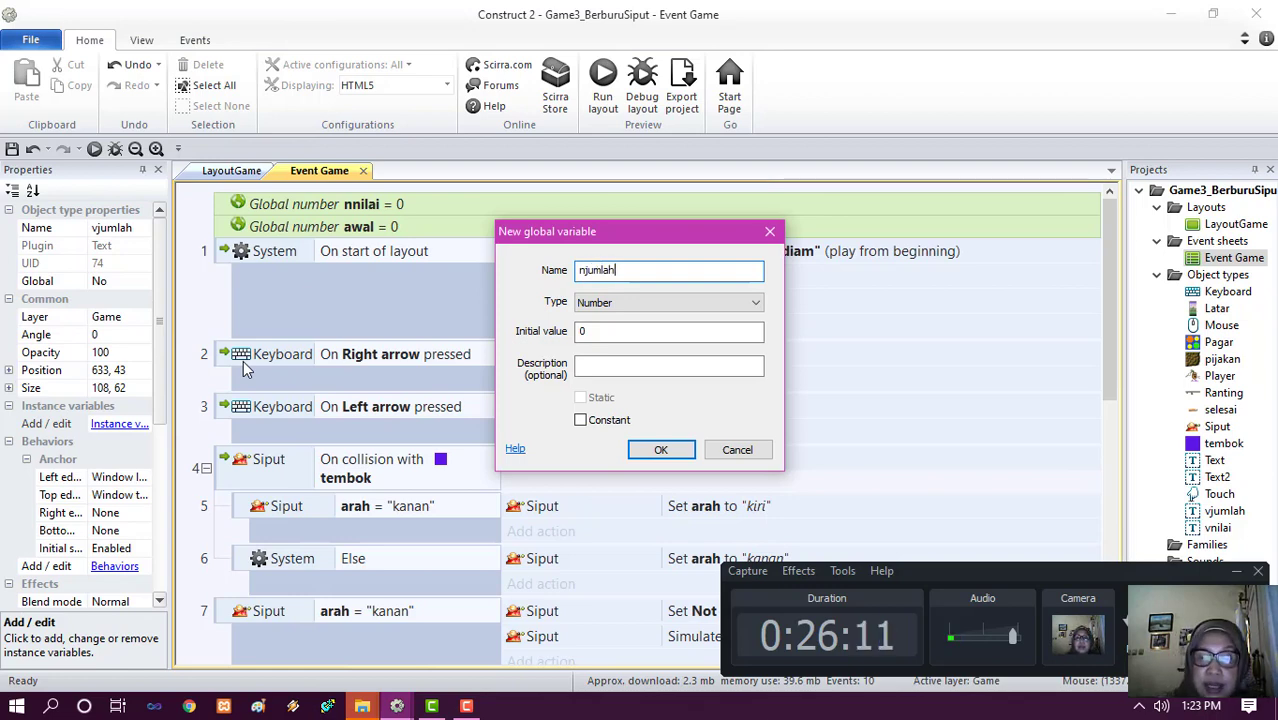
pyautogui.press('Return')
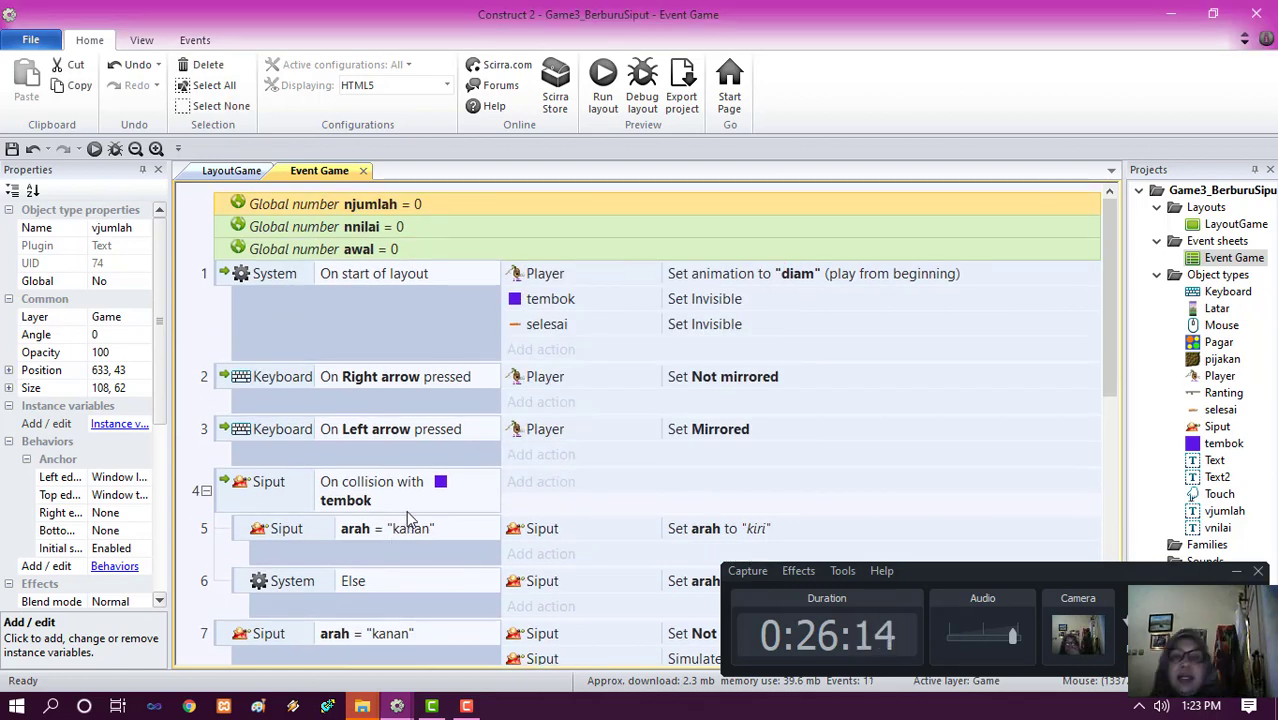
pyautogui.scroll(-1, 406, 512)
pyautogui.scroll(-1, 410, 518)
pyautogui.click(262, 581)
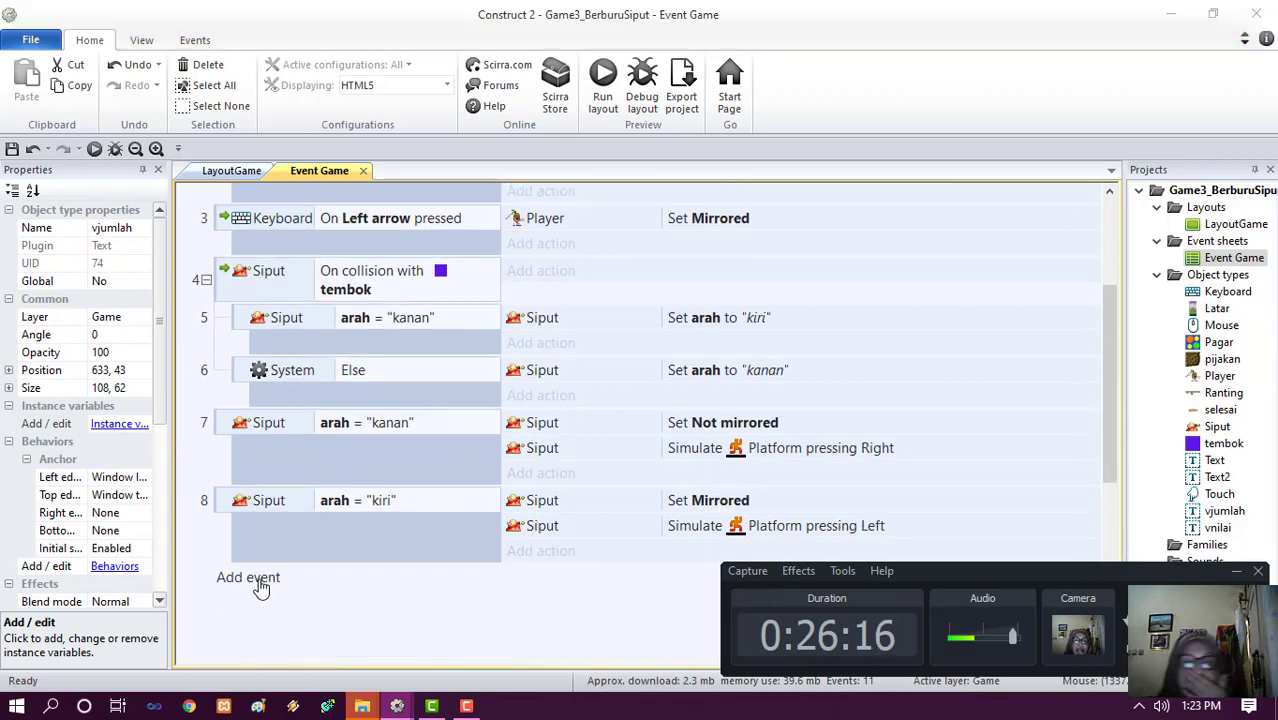
pyautogui.click(155, 272)
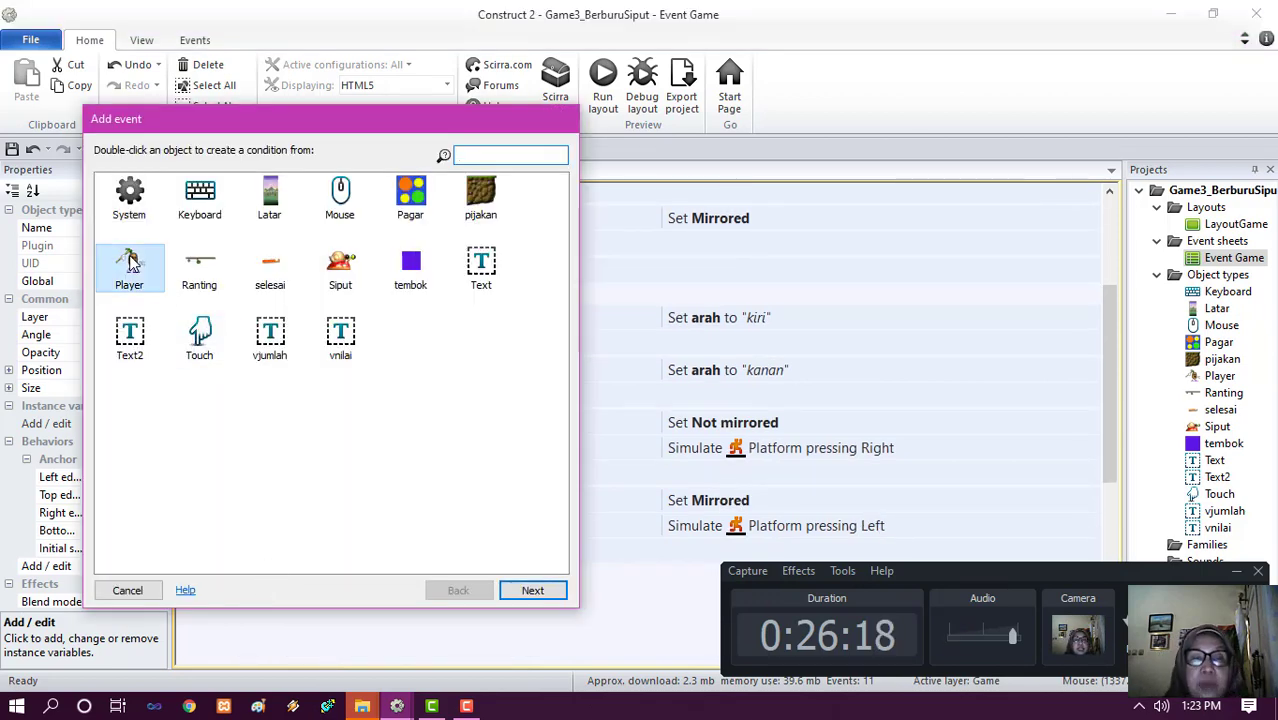
pyautogui.click(534, 590)
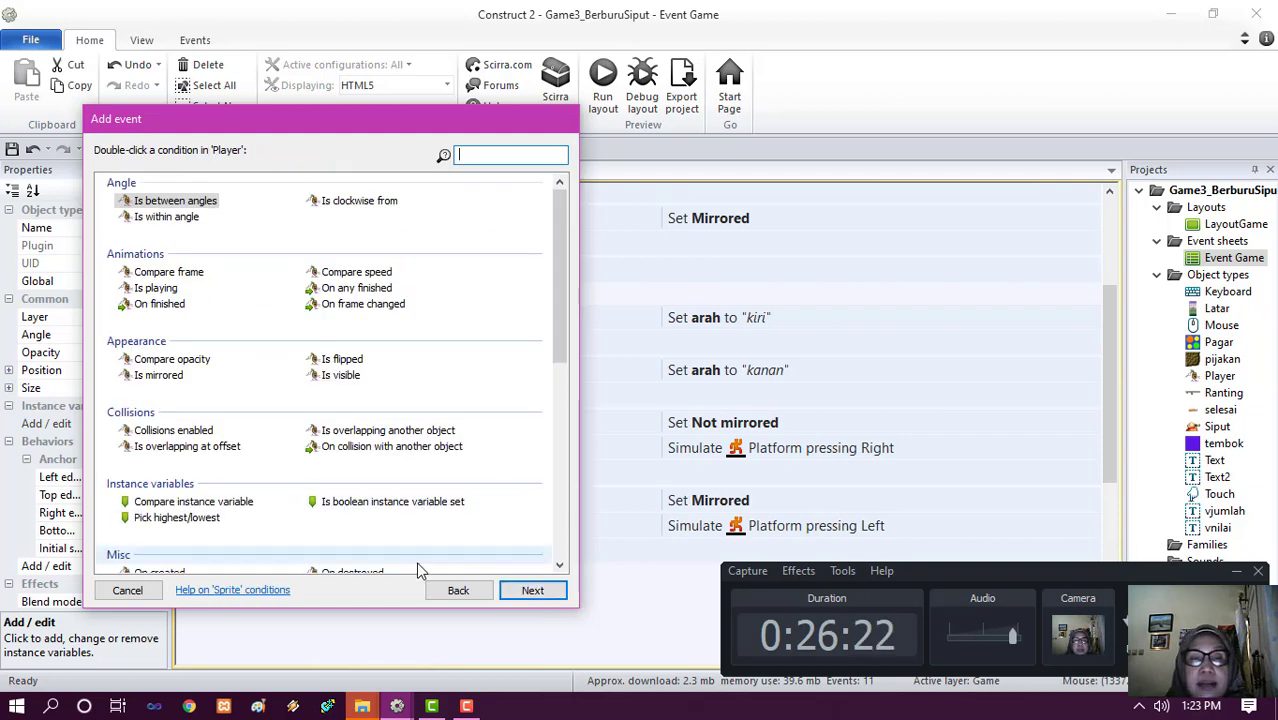
pyautogui.click(127, 590)
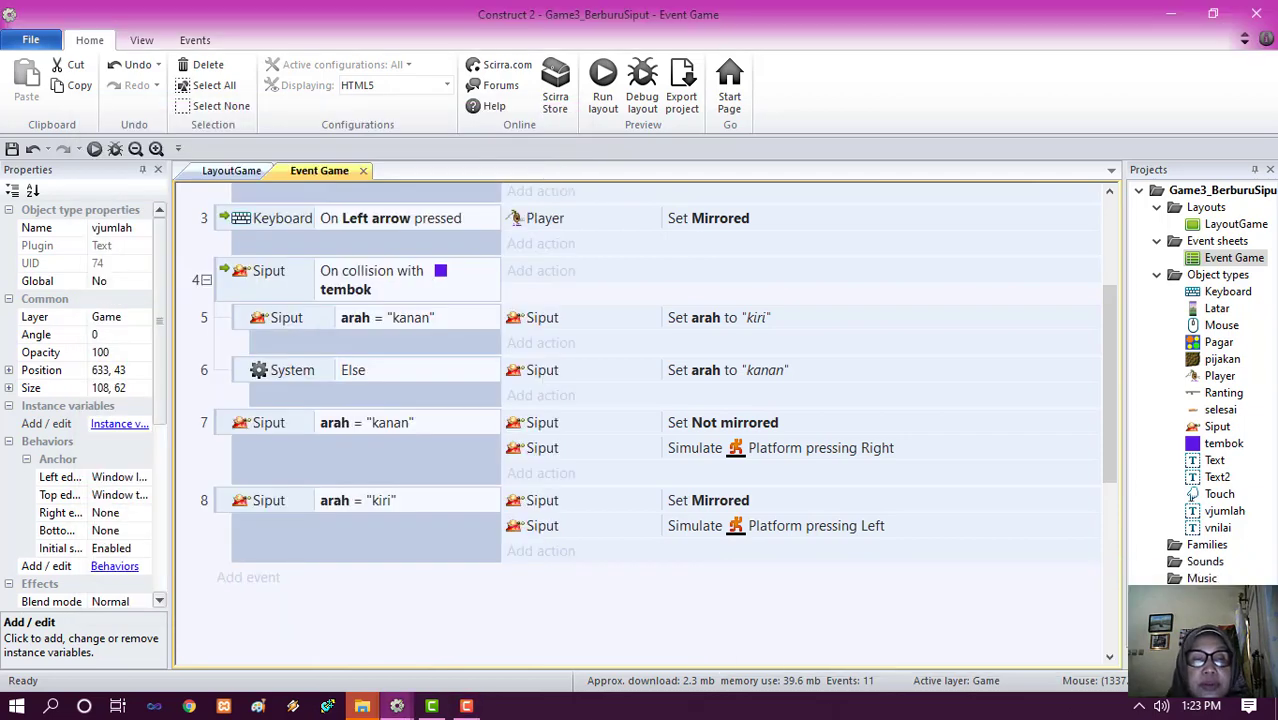
# - Add an event with the Player condition On collision with another object, choosing Siput as the object
pyautogui.click(224, 578)
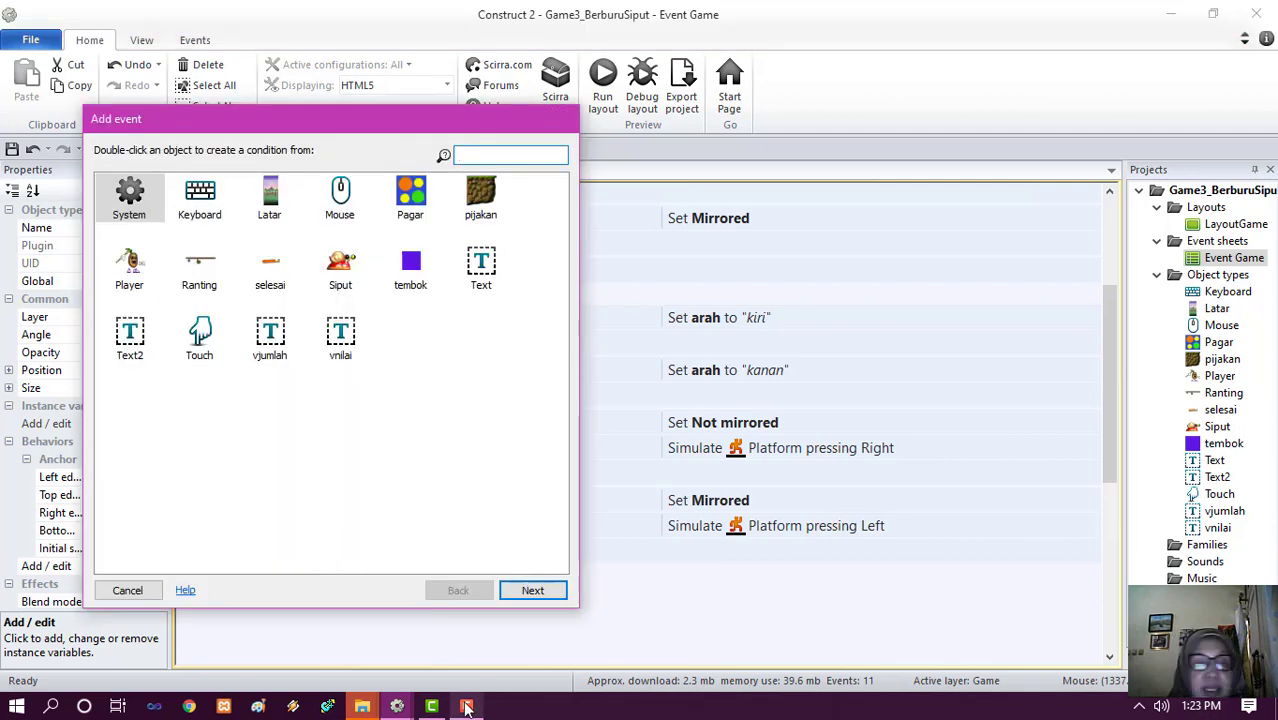
pyautogui.click(466, 707)
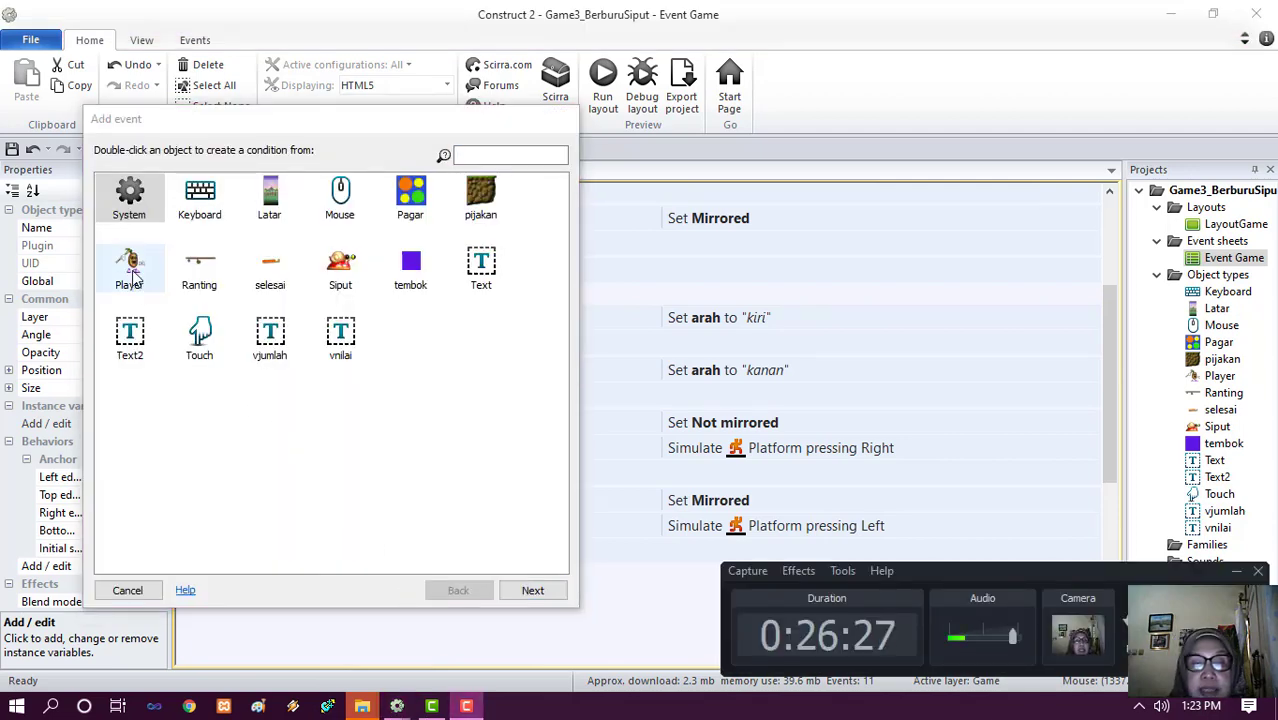
pyautogui.click(133, 271)
pyautogui.click(533, 590)
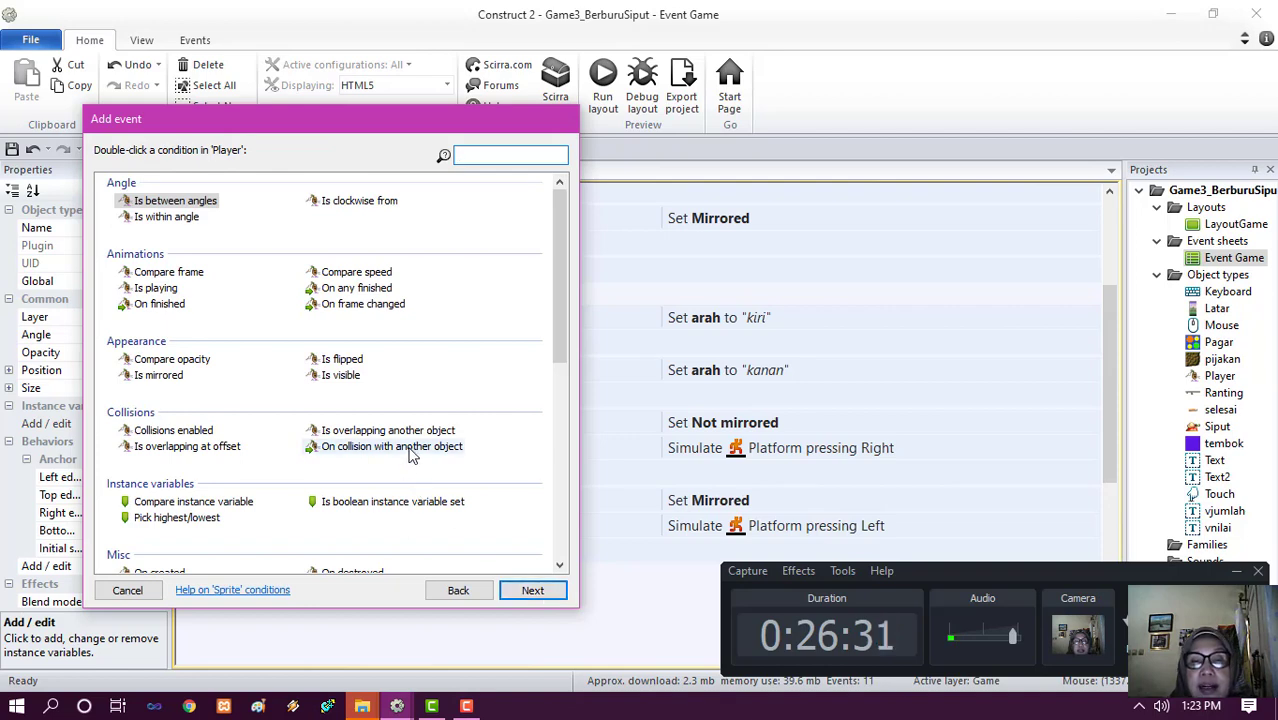
pyautogui.click(410, 447)
pyautogui.click(532, 590)
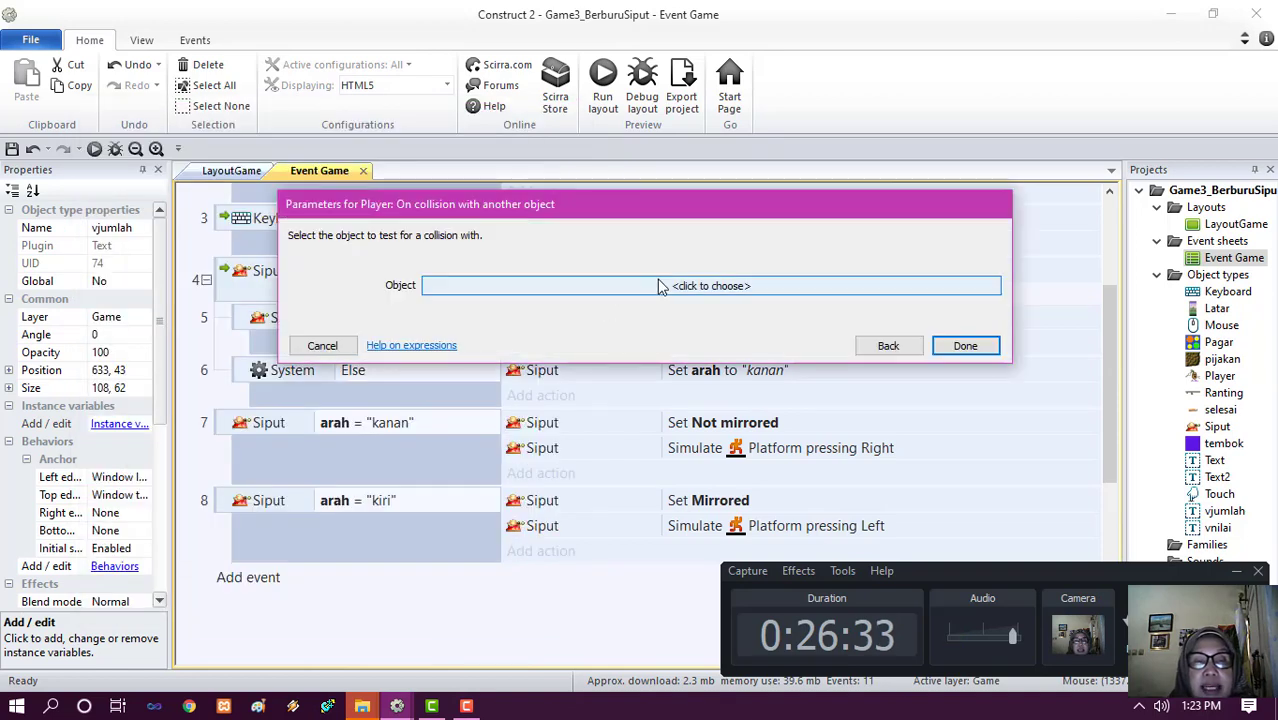
pyautogui.click(786, 286)
pyautogui.click(484, 143)
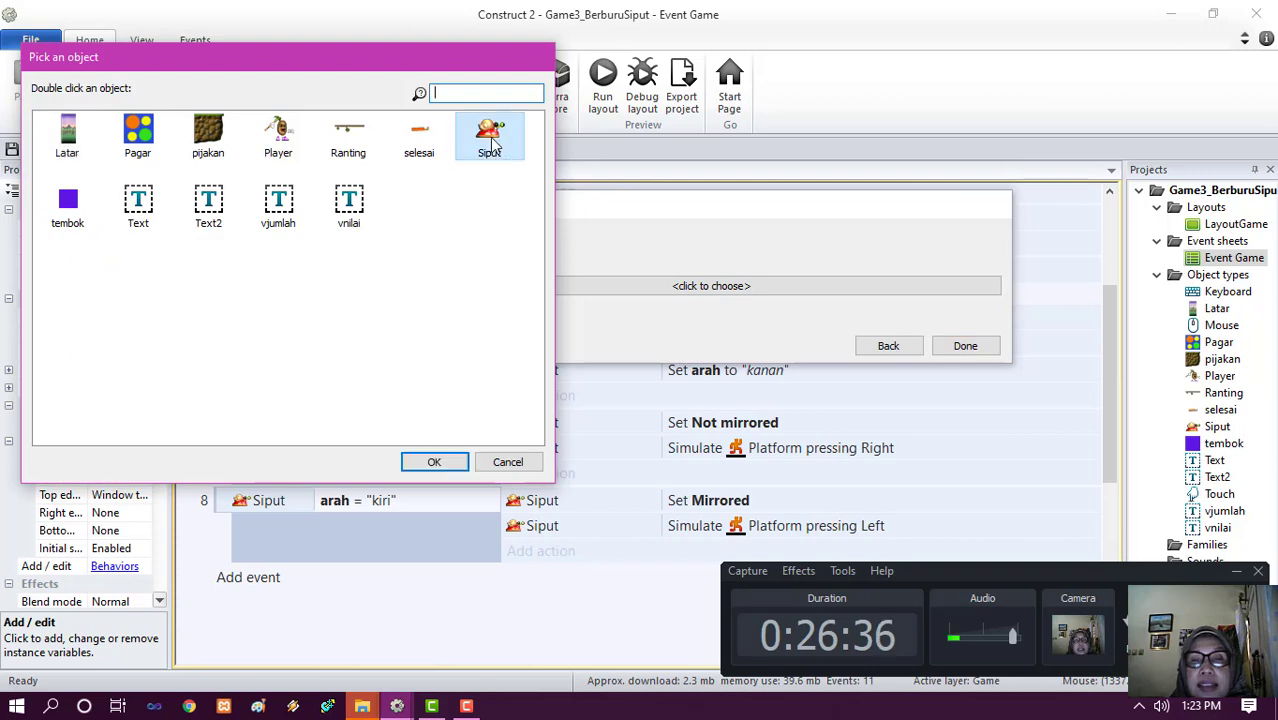
pyautogui.click(434, 461)
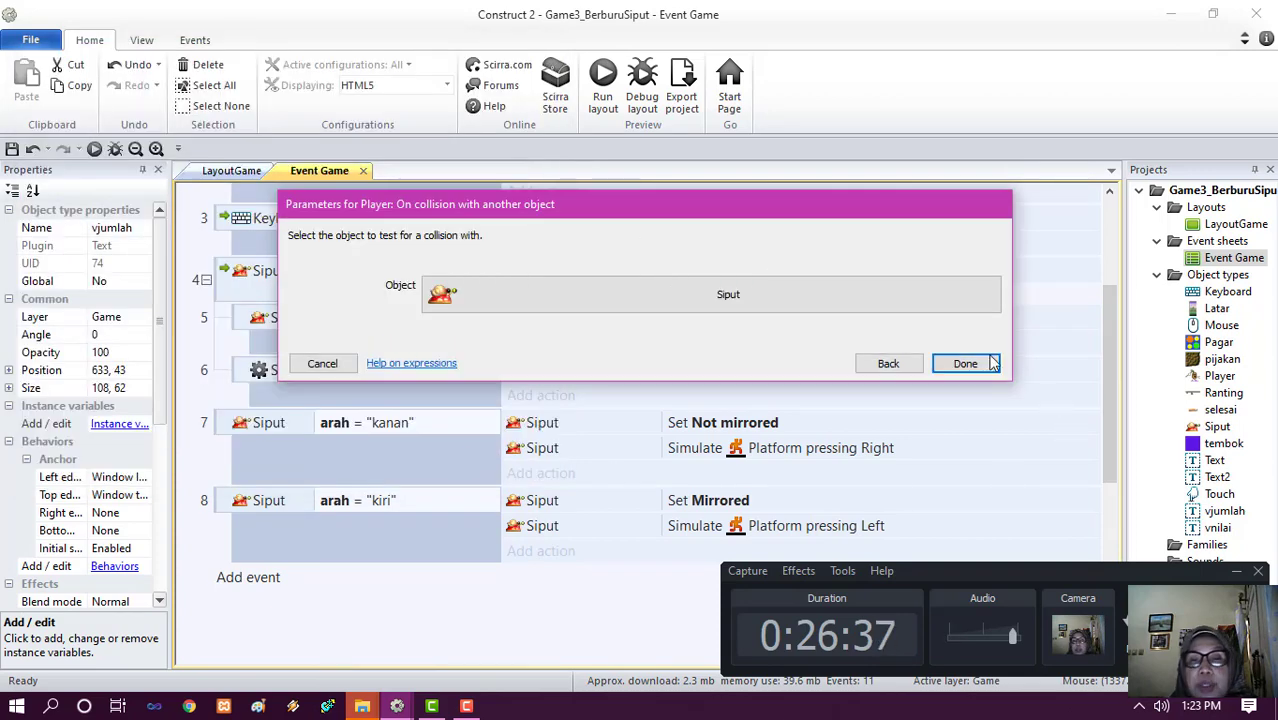
pyautogui.click(964, 364)
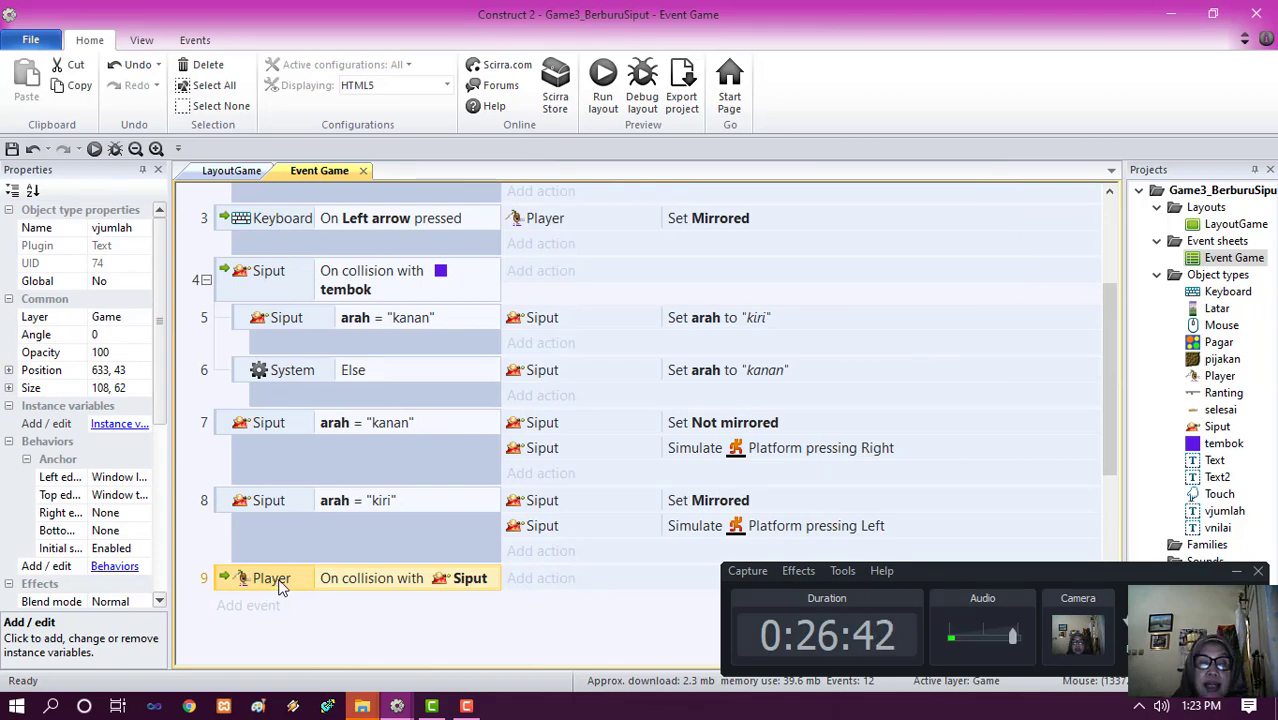
# - Add a Siput Destroy action to the Player–Siput collision event
pyautogui.click(520, 580)
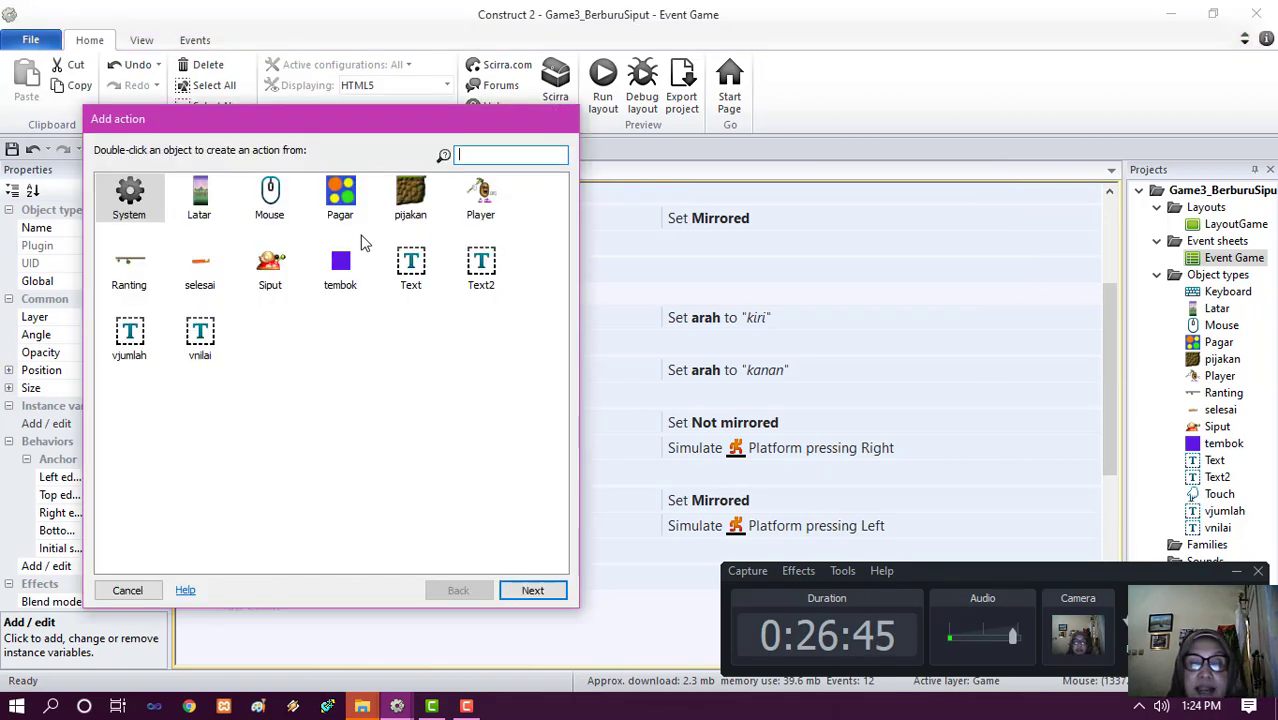
pyautogui.click(272, 283)
pyautogui.click(545, 591)
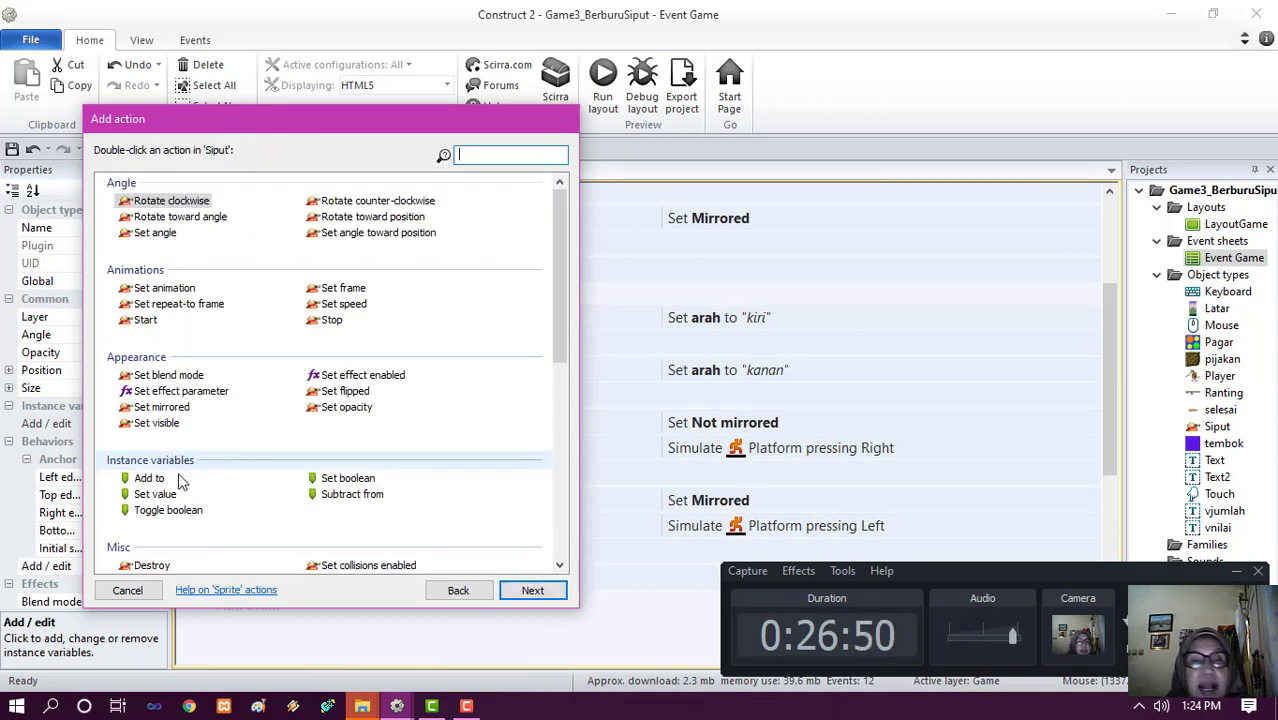
pyautogui.scroll(-2, 181, 468)
pyautogui.click(165, 485)
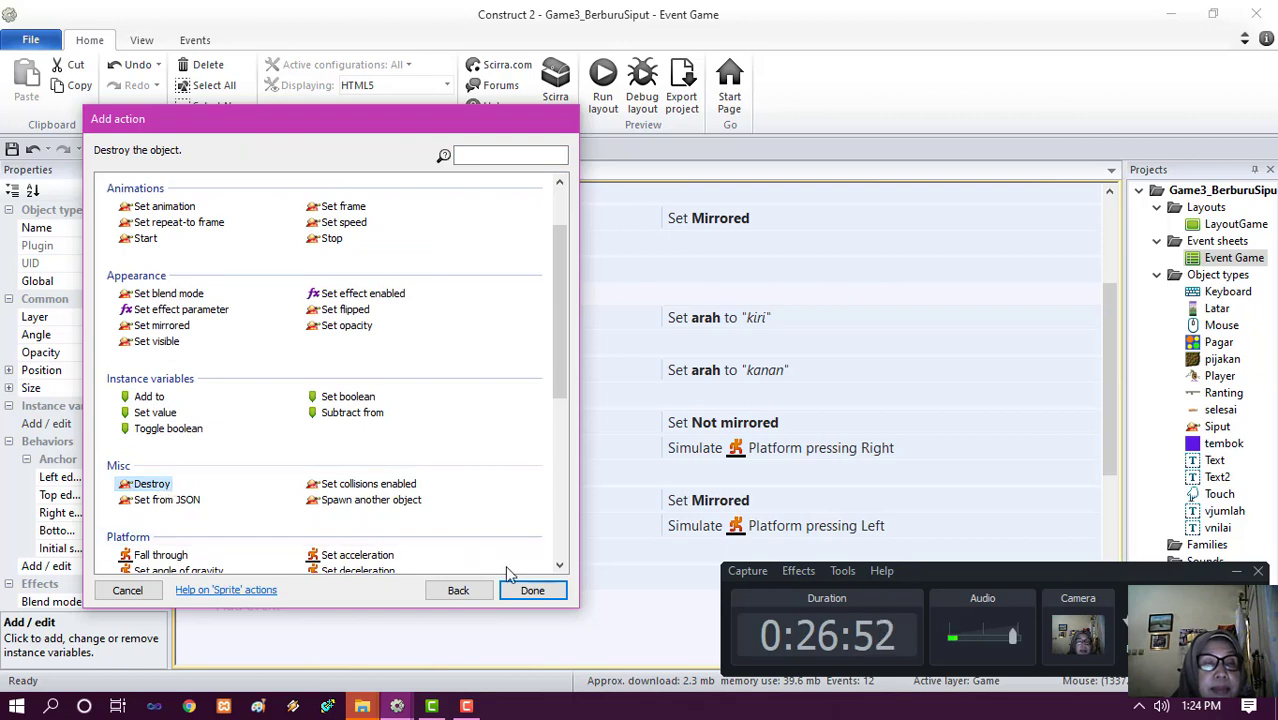
pyautogui.click(532, 590)
# - Add a System action to the Player–Siput collision event that adds 100 to the nnilai variable
pyautogui.scroll(-1, 532, 602)
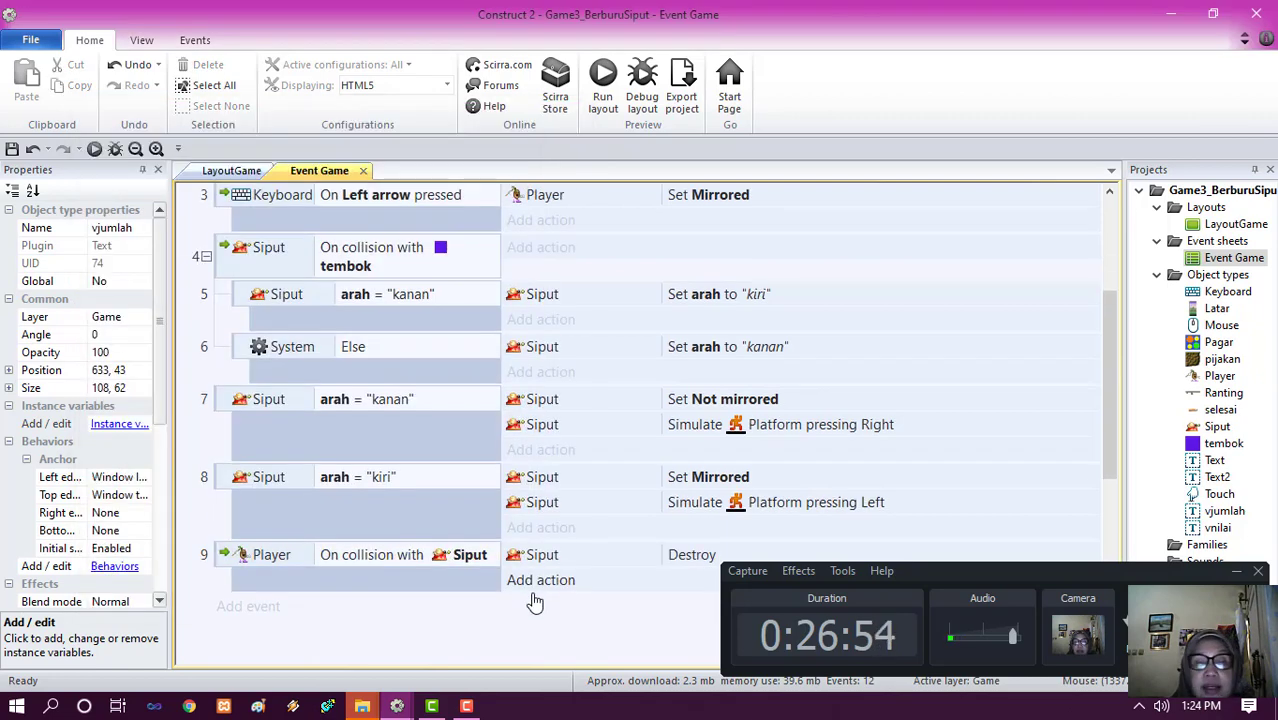
pyautogui.click(534, 558)
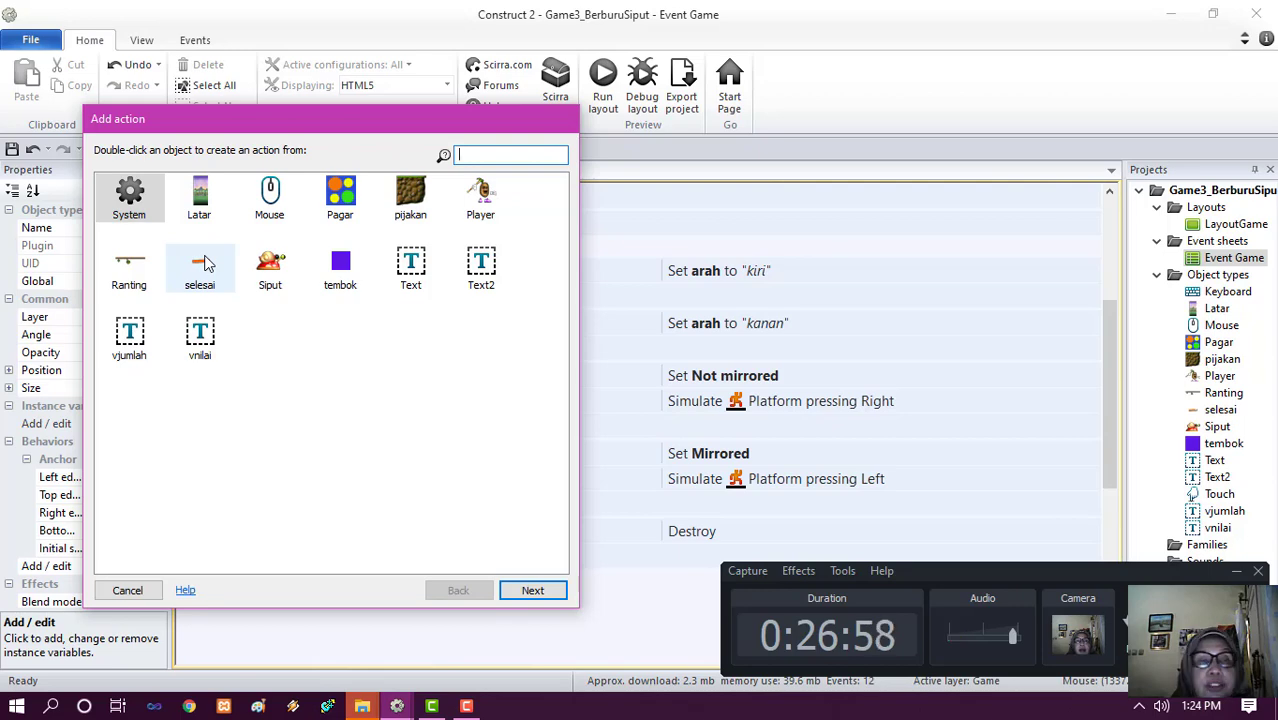
pyautogui.click(150, 208)
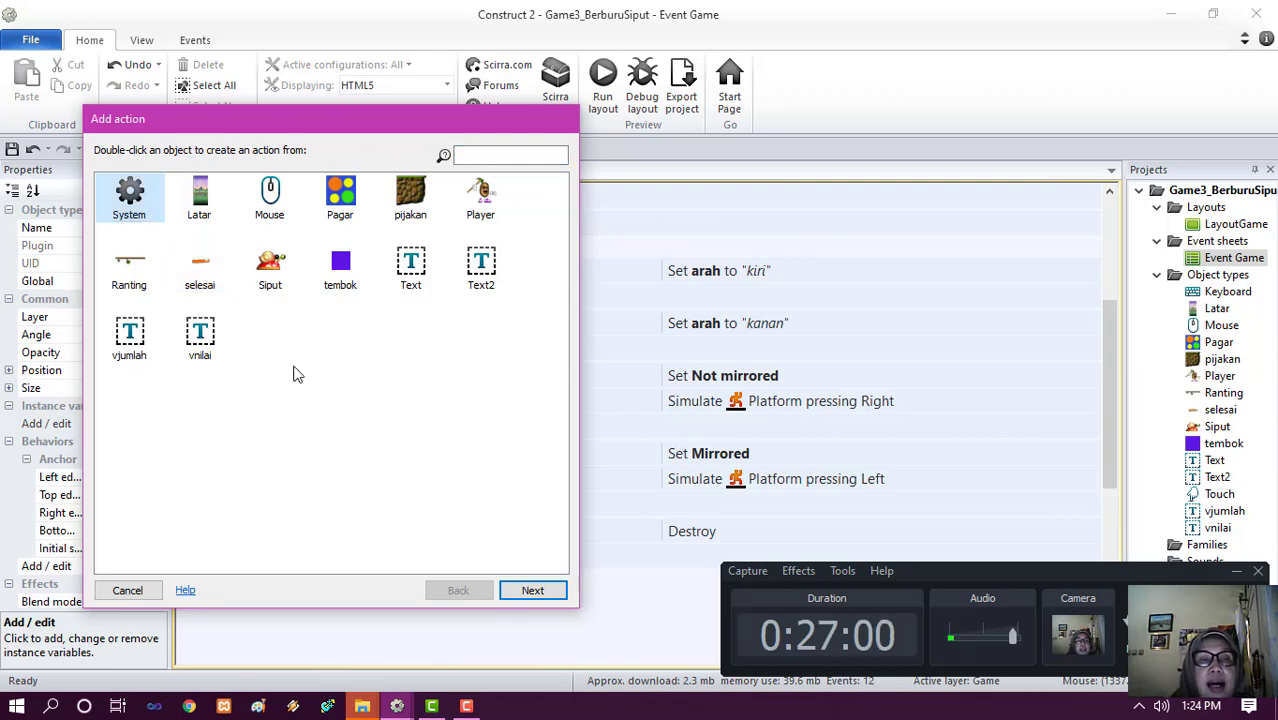
pyautogui.click(557, 591)
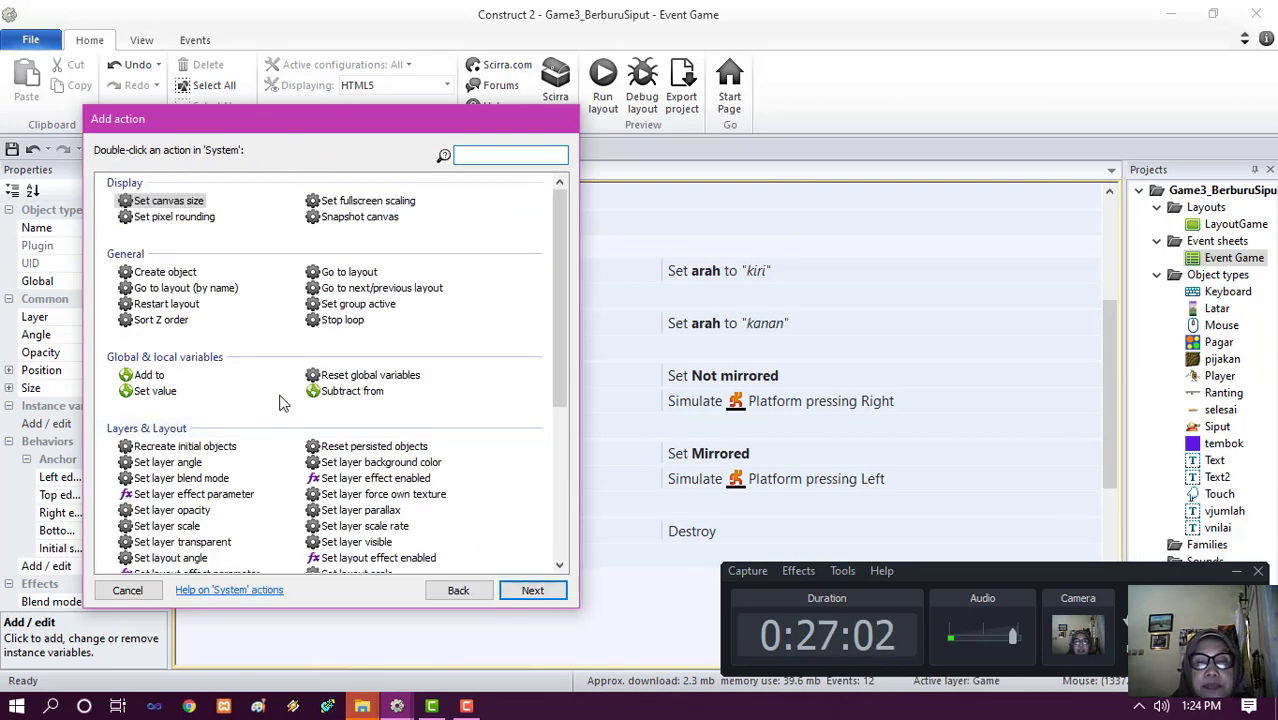
pyautogui.click(148, 377)
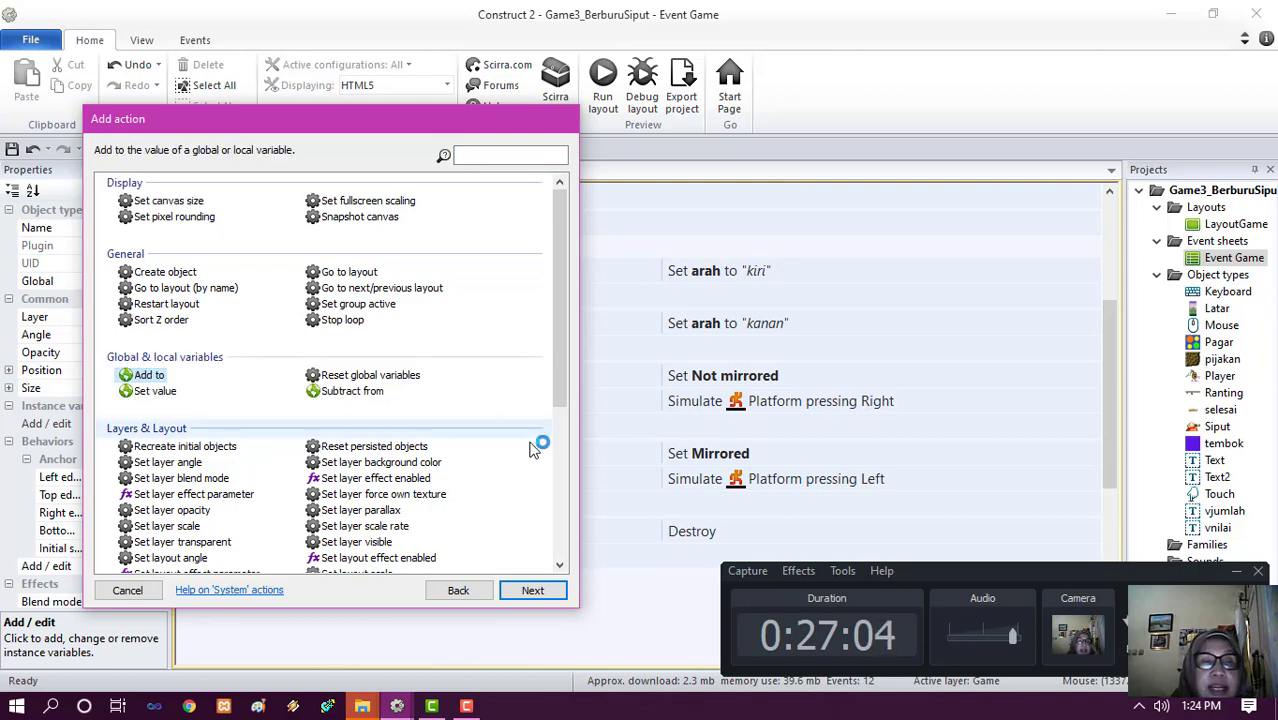
pyautogui.click(532, 591)
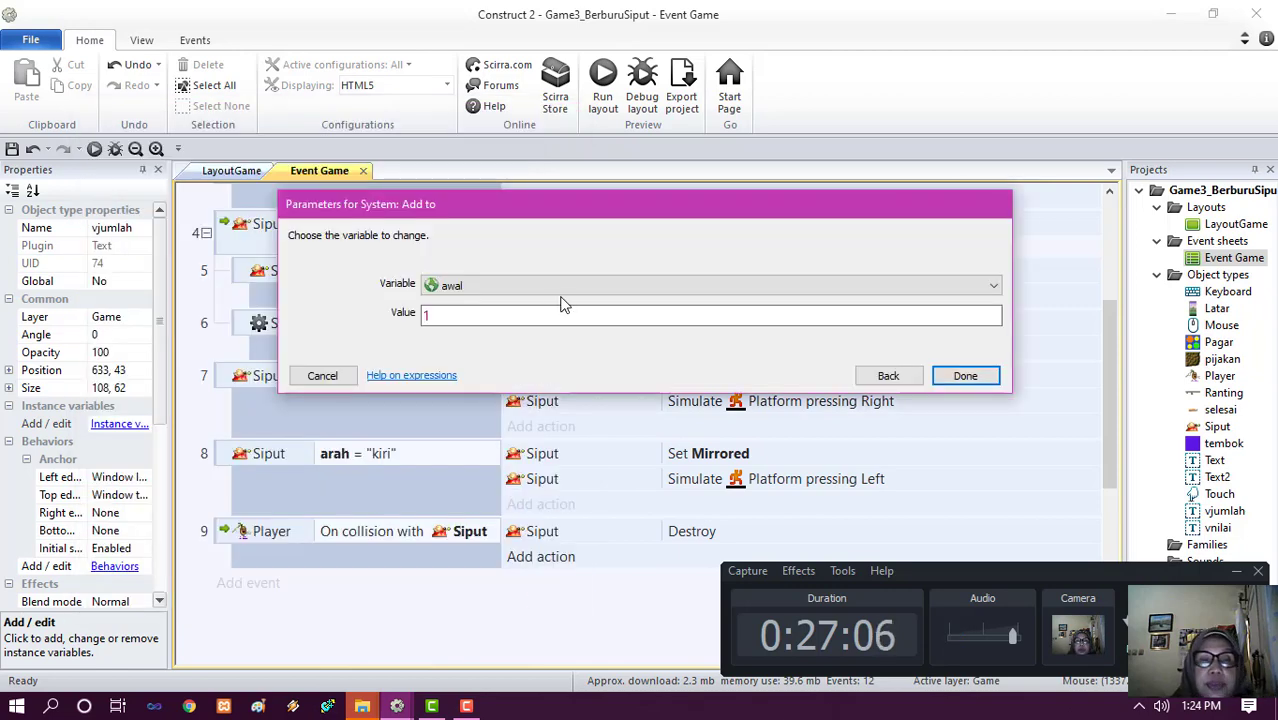
pyautogui.click(563, 285)
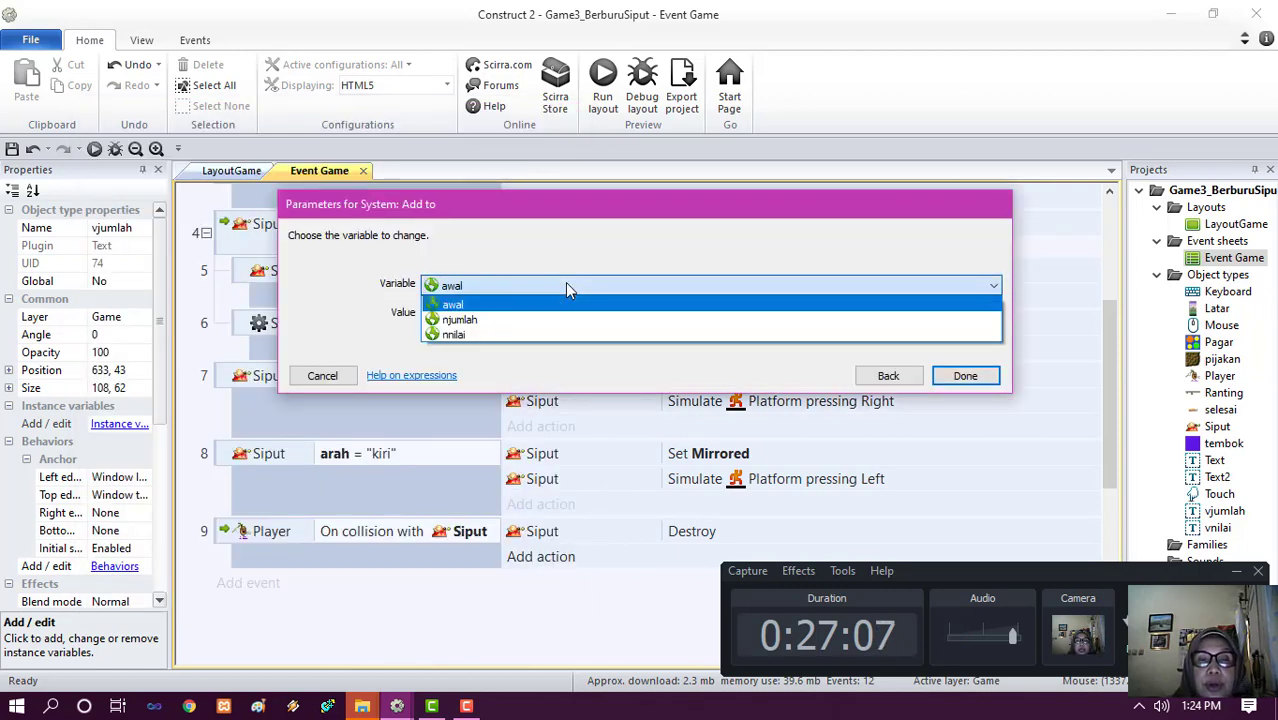
pyautogui.click(550, 334)
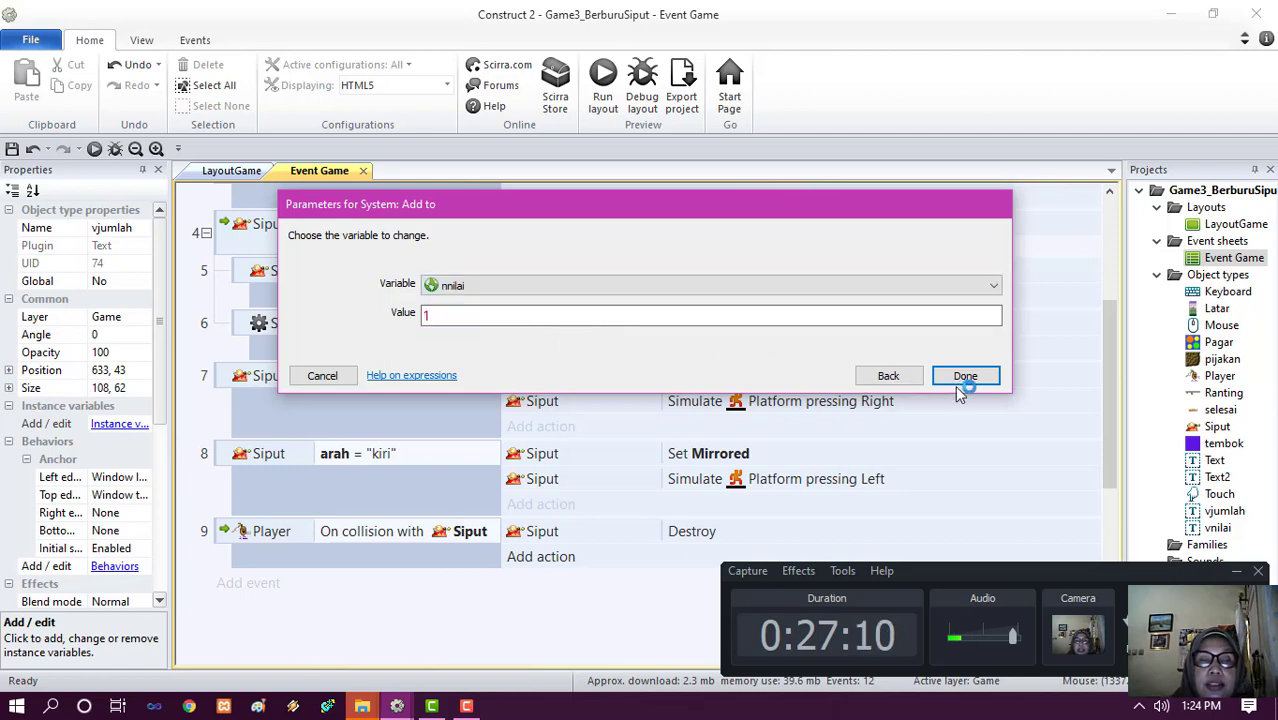
pyautogui.click(522, 316)
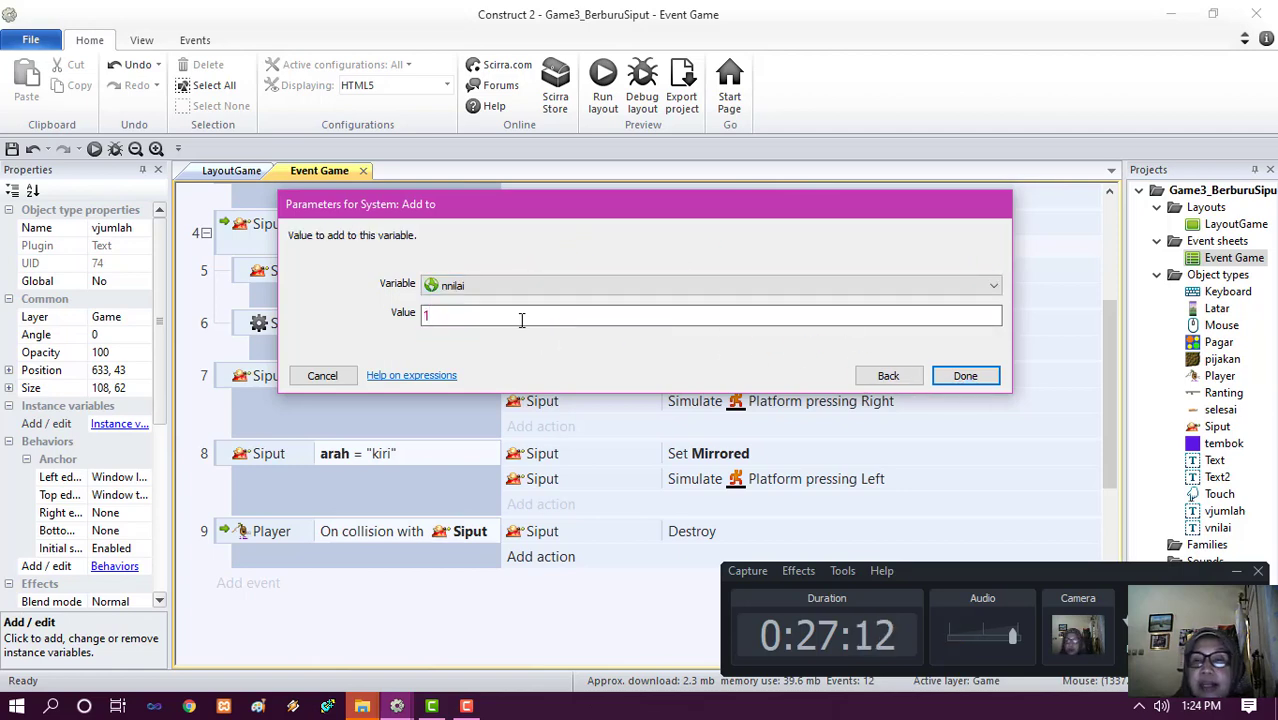
pyautogui.write('00')
pyautogui.click(982, 377)
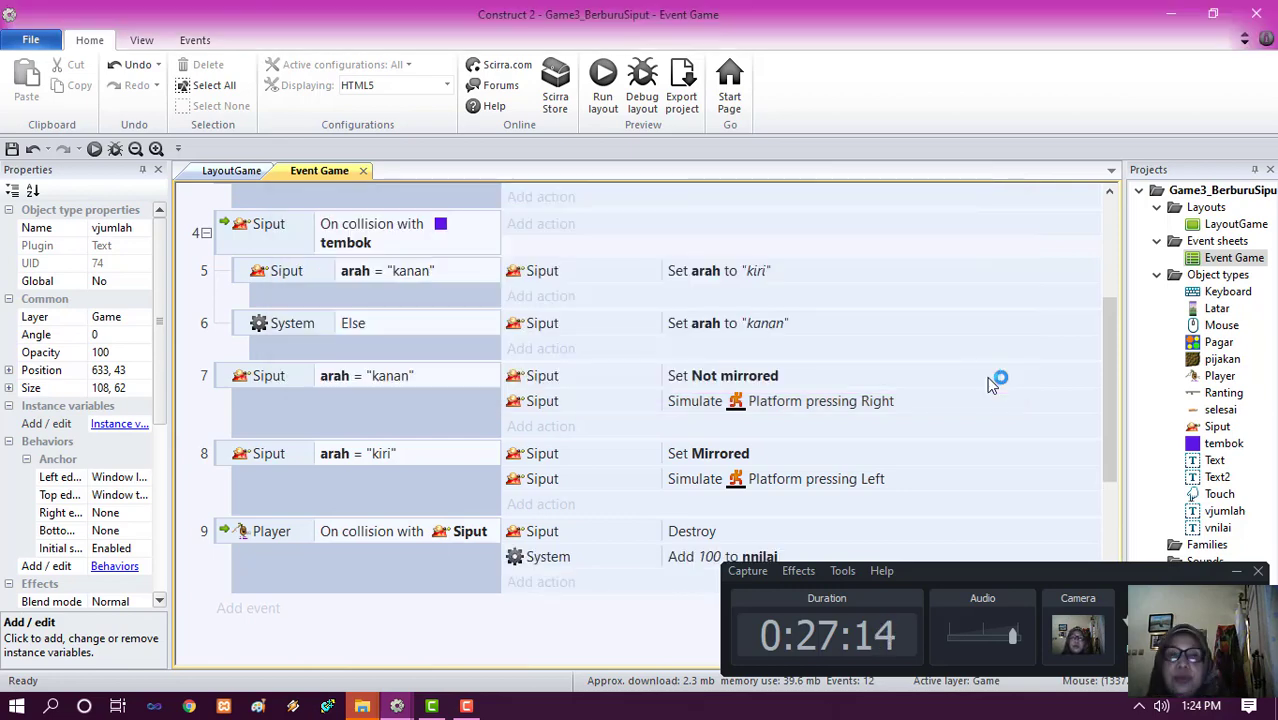
# - Add another System action to the Player–Siput collision event that adds 1 to the njumlah variable
pyautogui.click(541, 582)
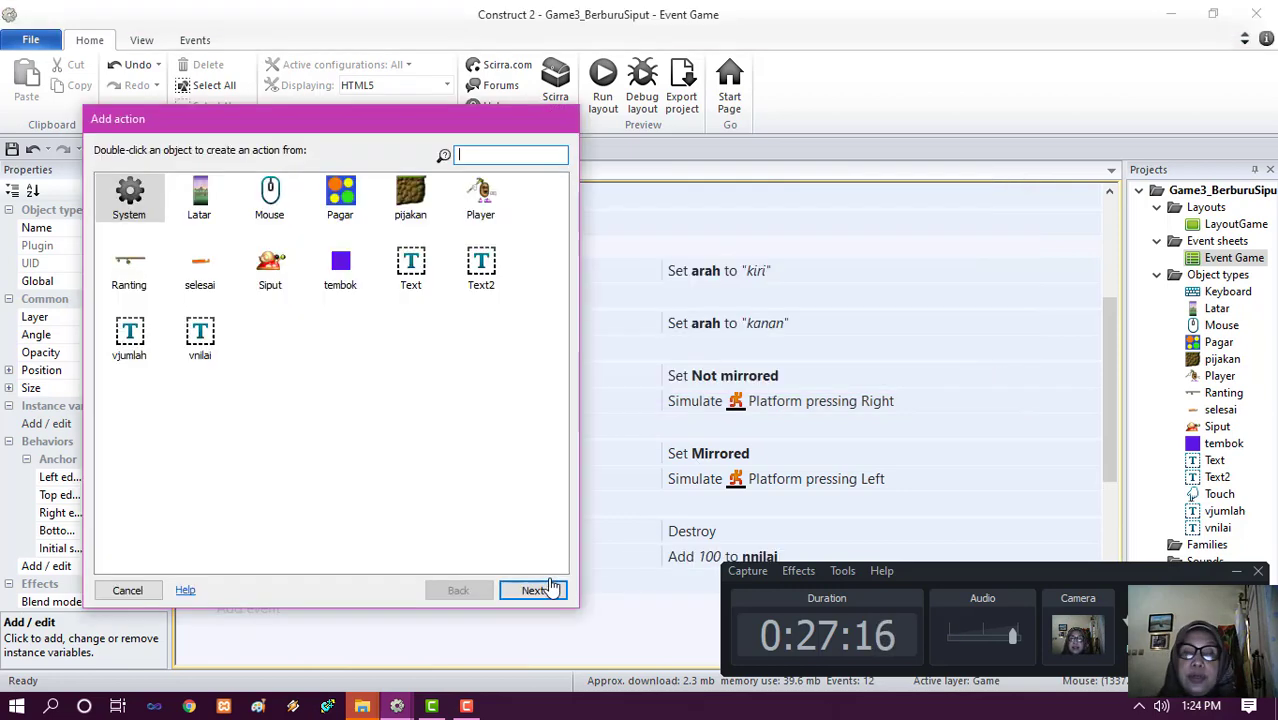
pyautogui.doubleClick(150, 214)
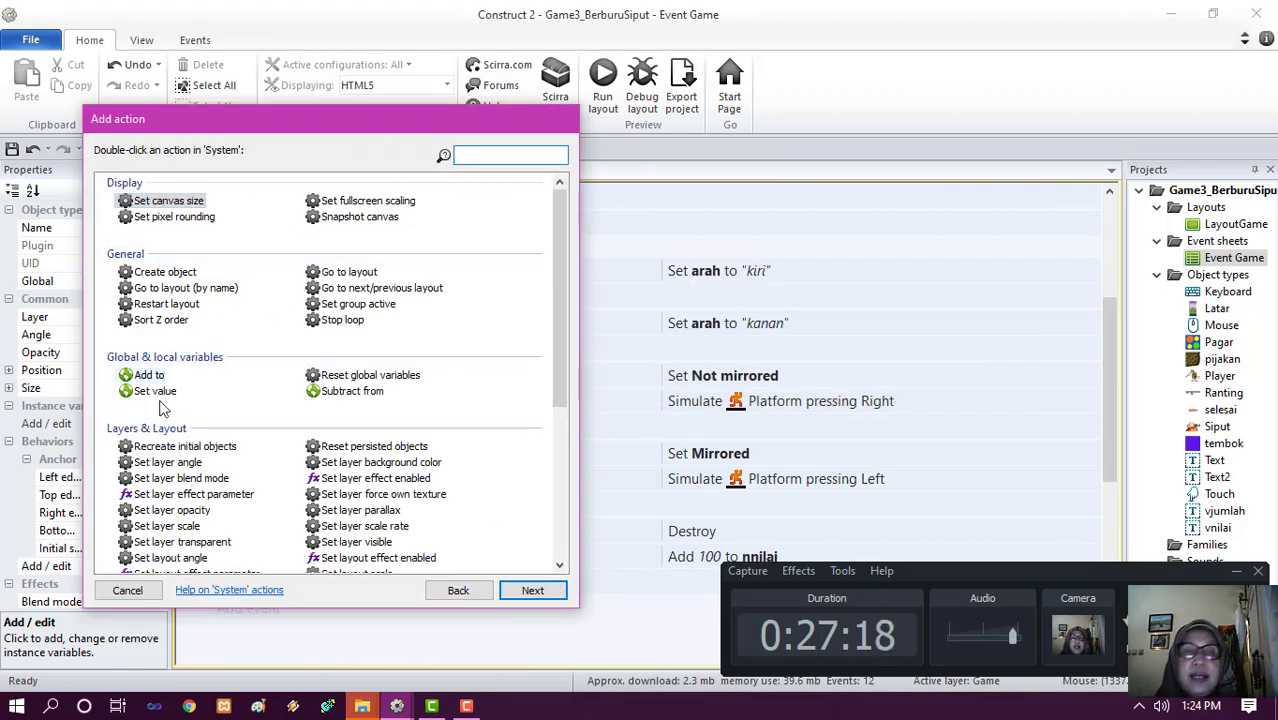
pyautogui.click(150, 376)
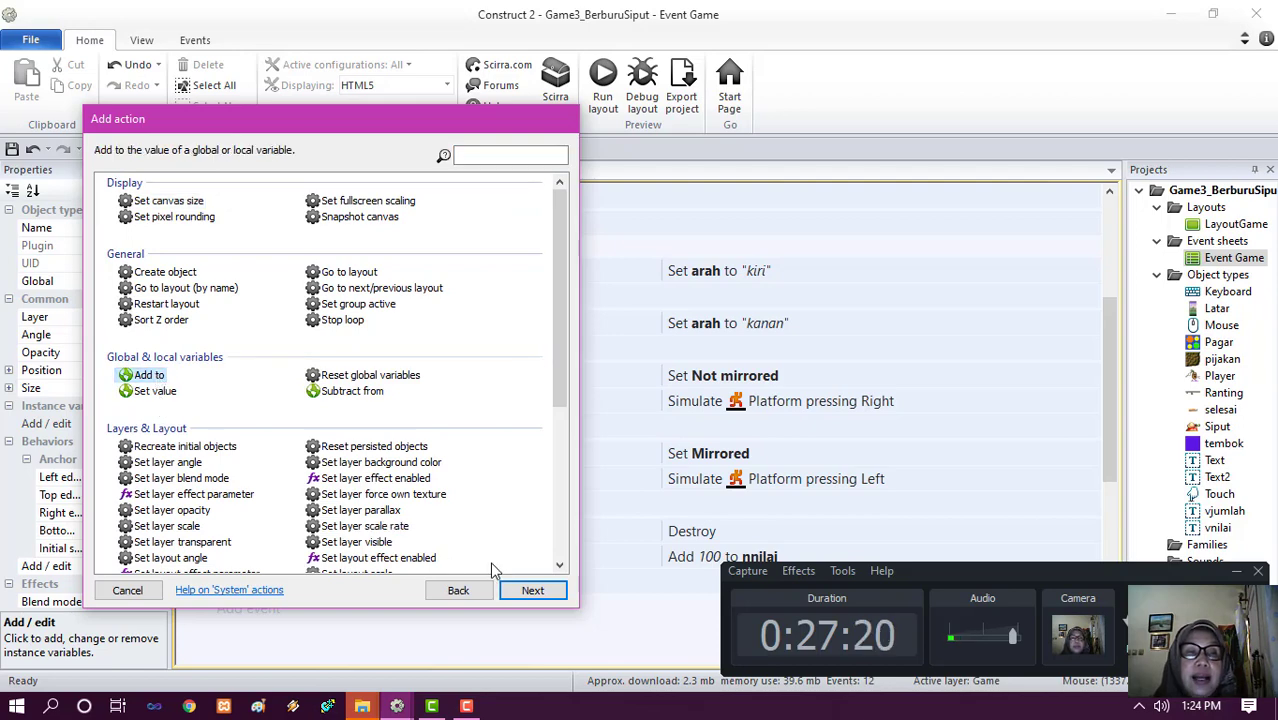
pyautogui.click(532, 590)
pyautogui.click(504, 289)
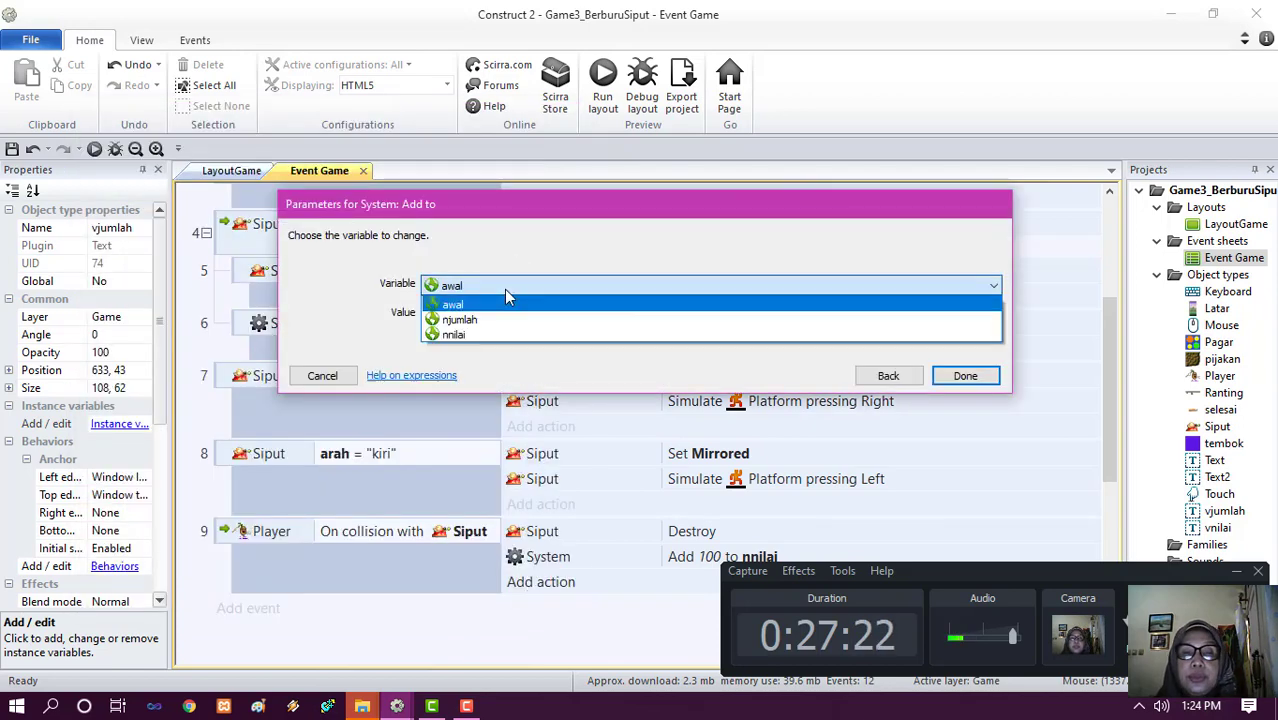
pyautogui.click(500, 319)
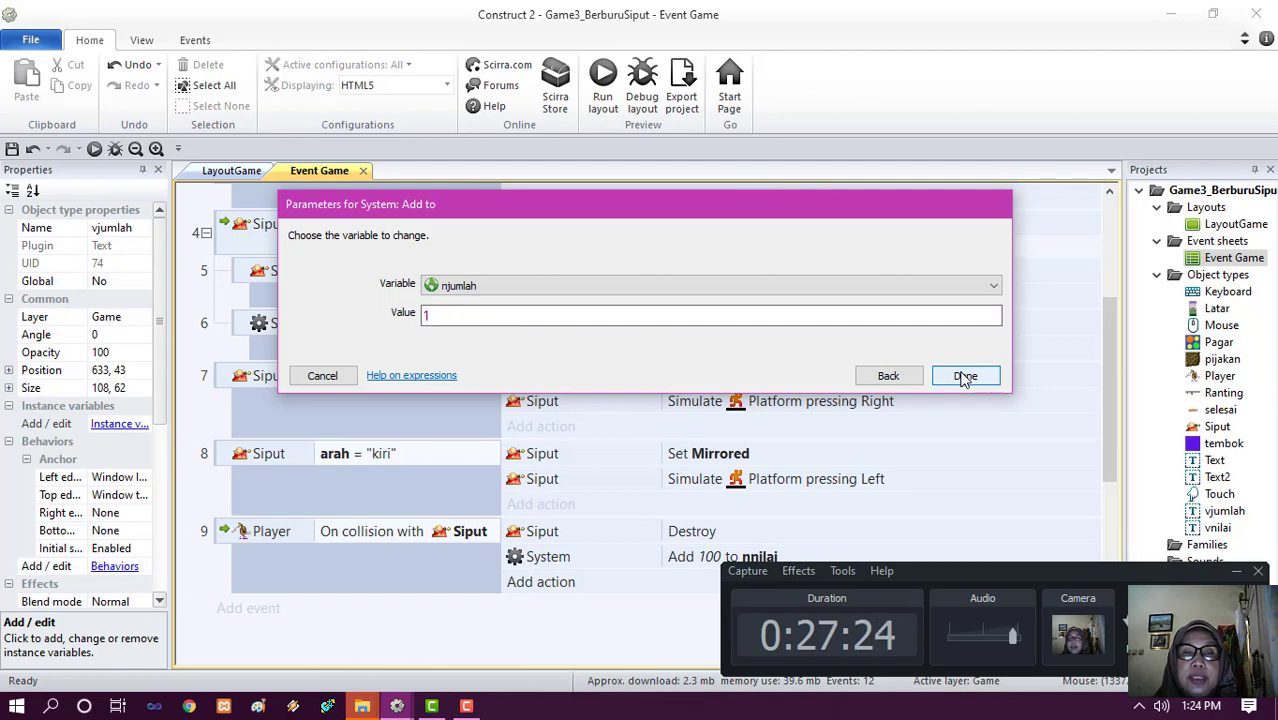
pyautogui.click(966, 375)
pyautogui.moveTo(995, 576); pyautogui.dragTo(224, 608)
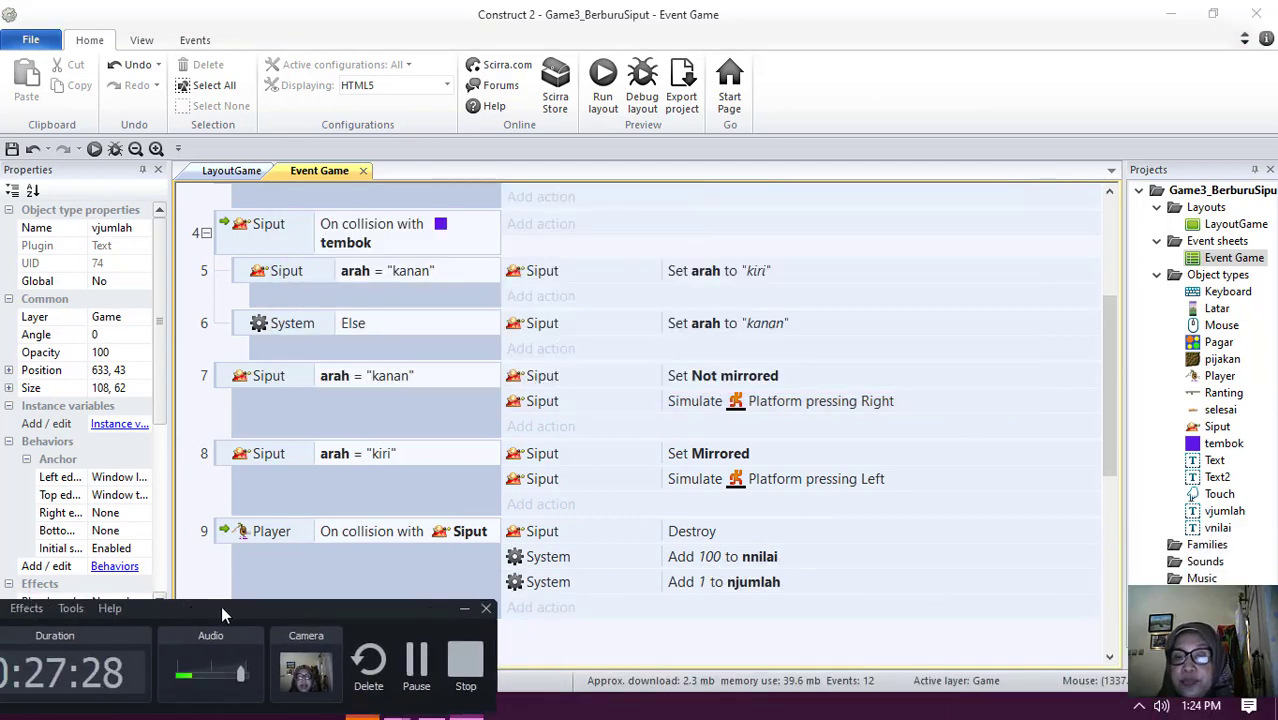
pyautogui.moveTo(317, 611); pyautogui.dragTo(1199, 585)
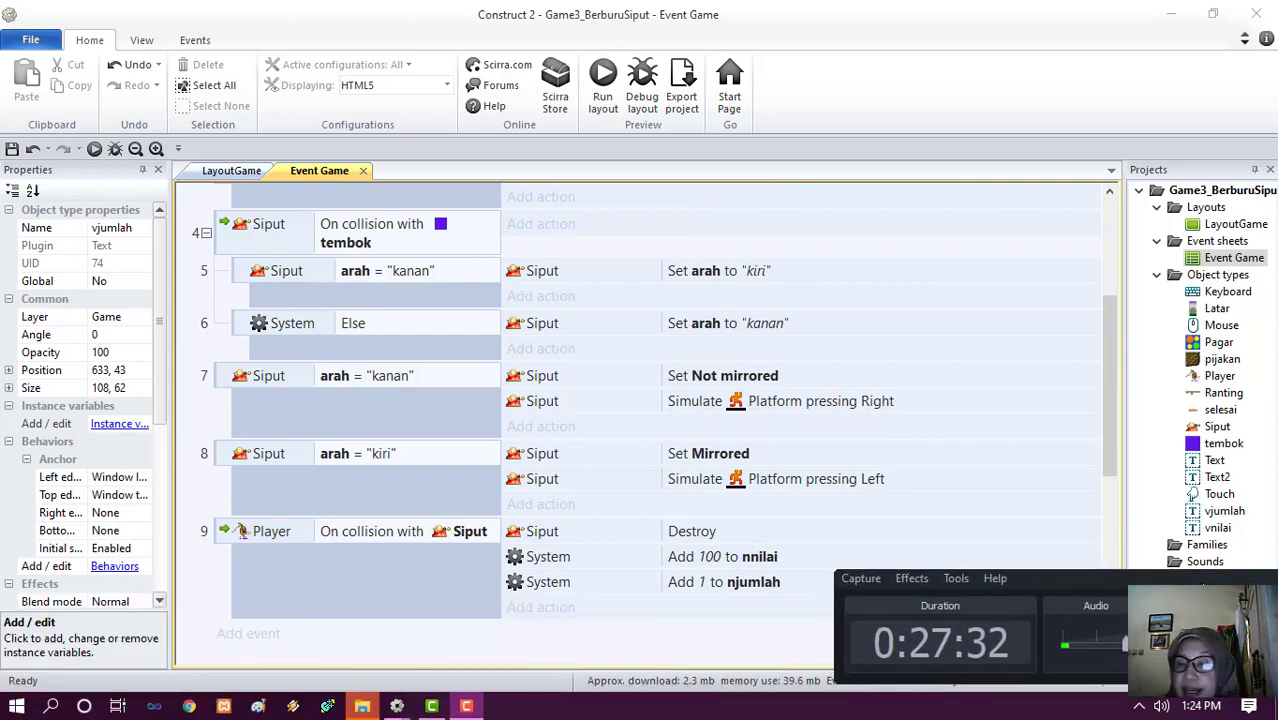
# - Add a vnilai Set text action with str(nnilai) to the Player–Siput collision event
pyautogui.click(543, 607)
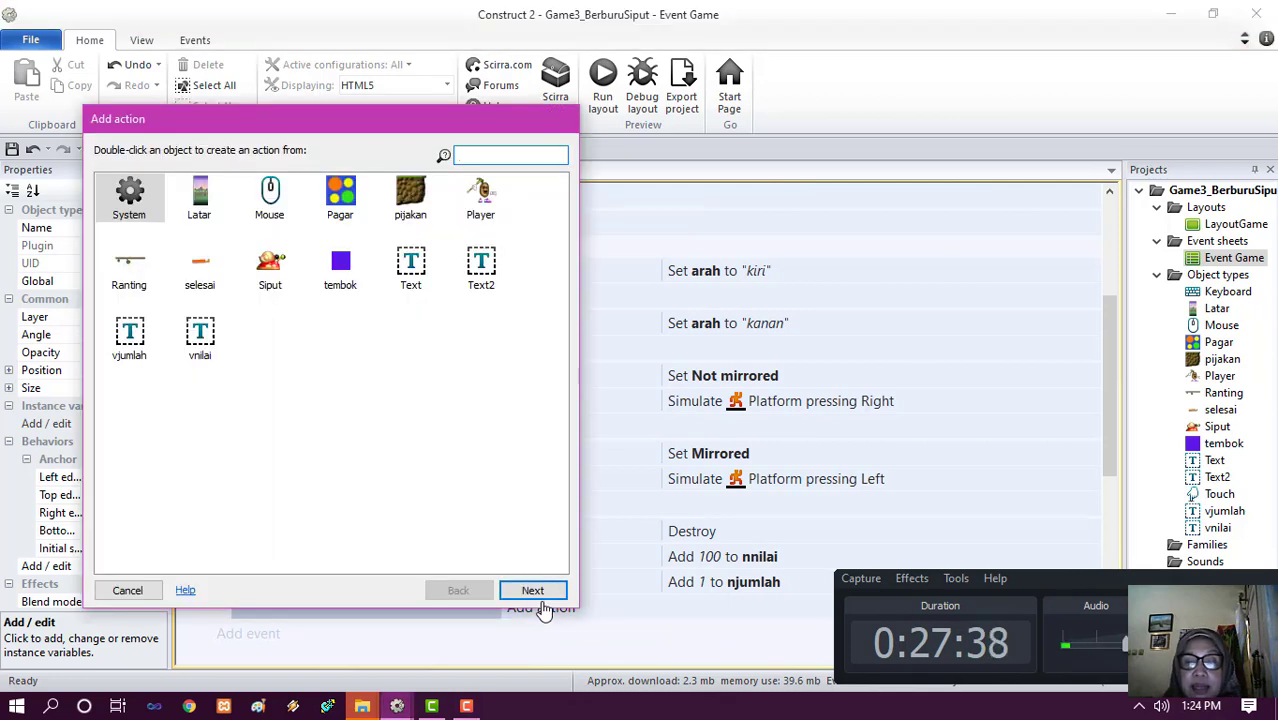
pyautogui.click(203, 337)
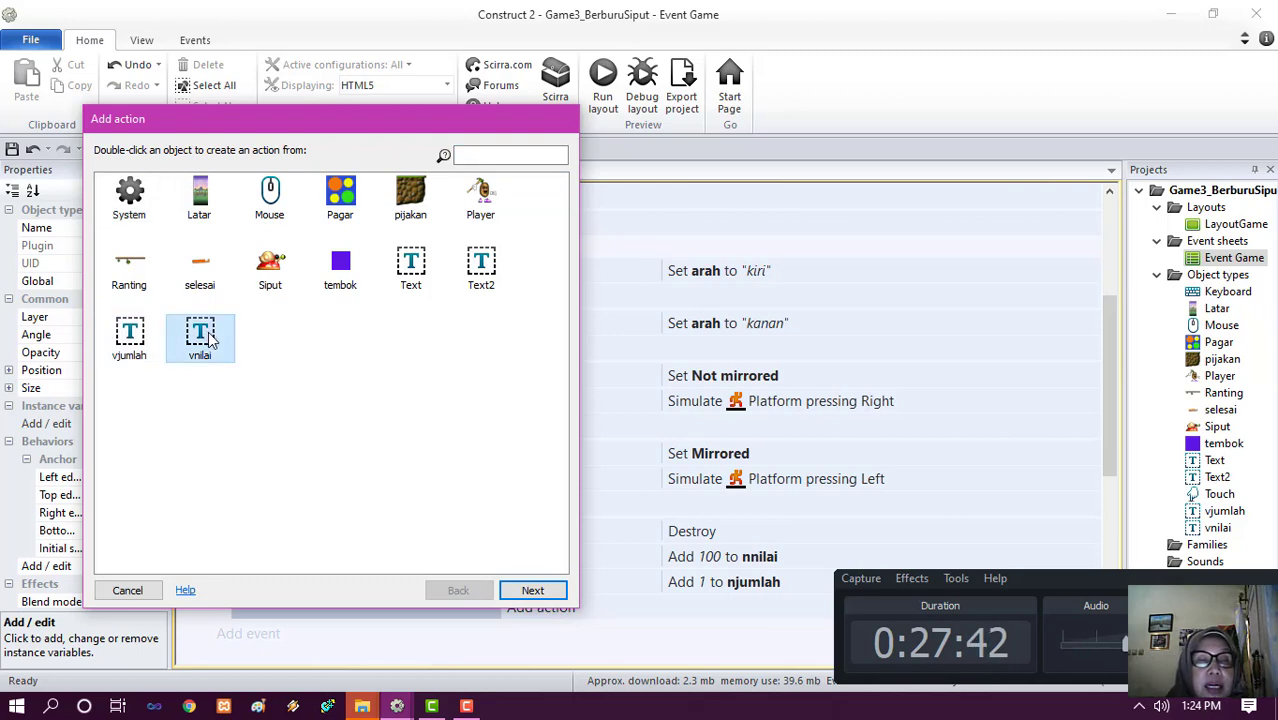
pyautogui.click(533, 590)
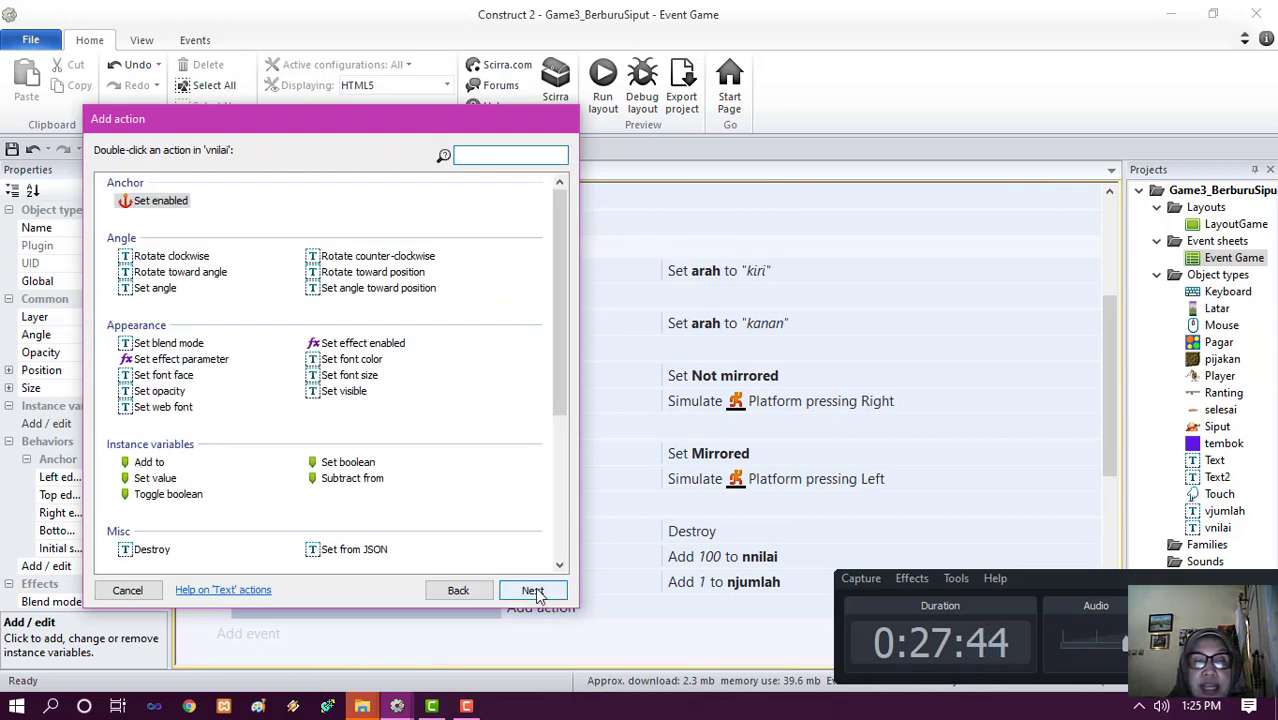
pyautogui.scroll(-3, 472, 421)
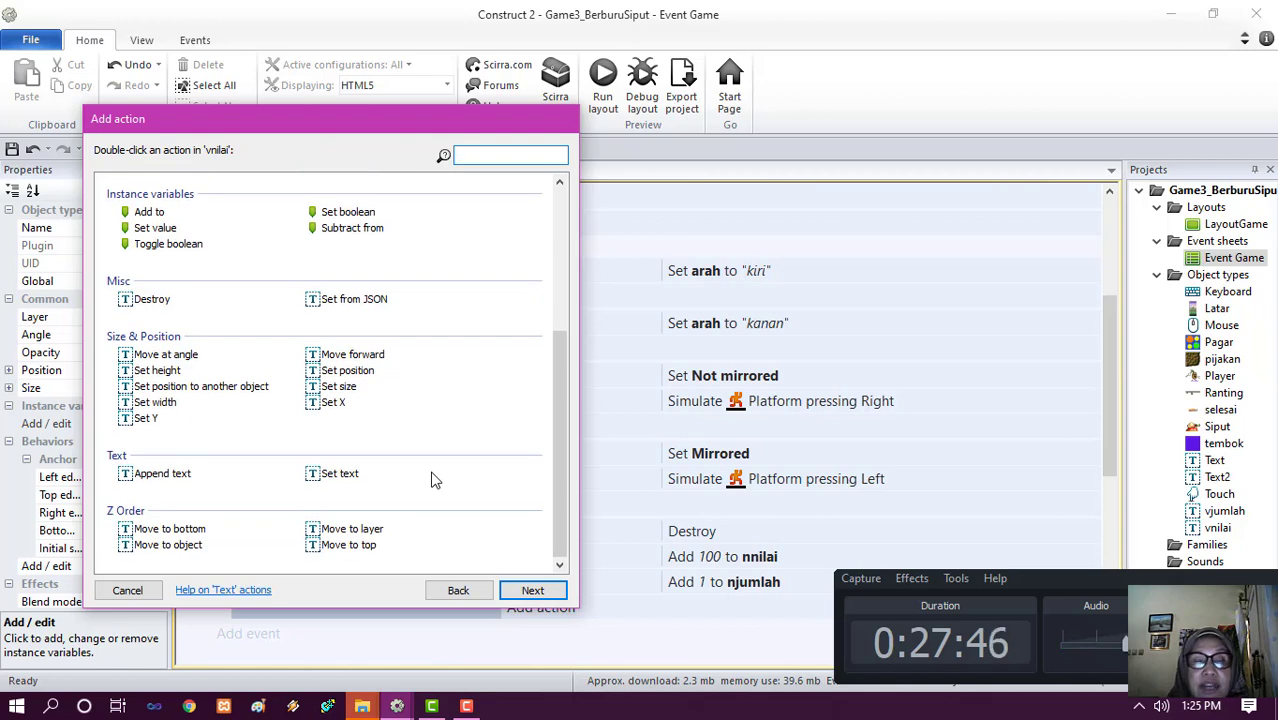
pyautogui.click(340, 473)
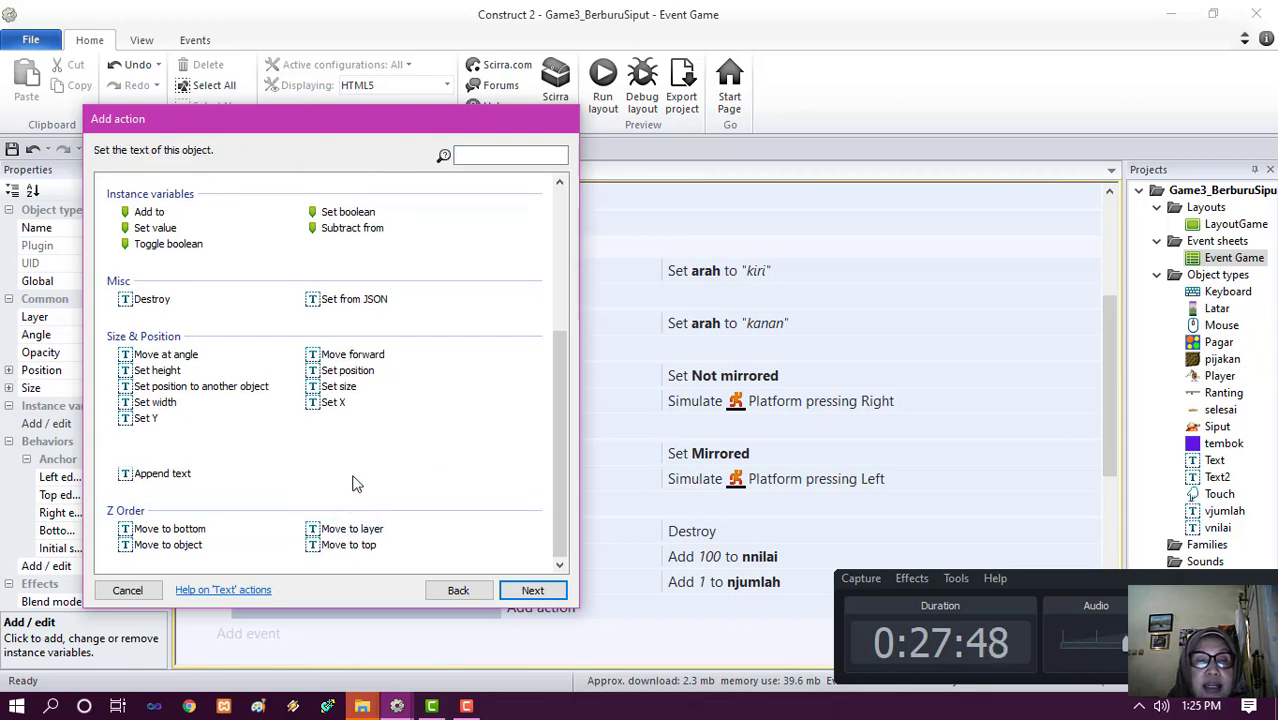
pyautogui.click(525, 590)
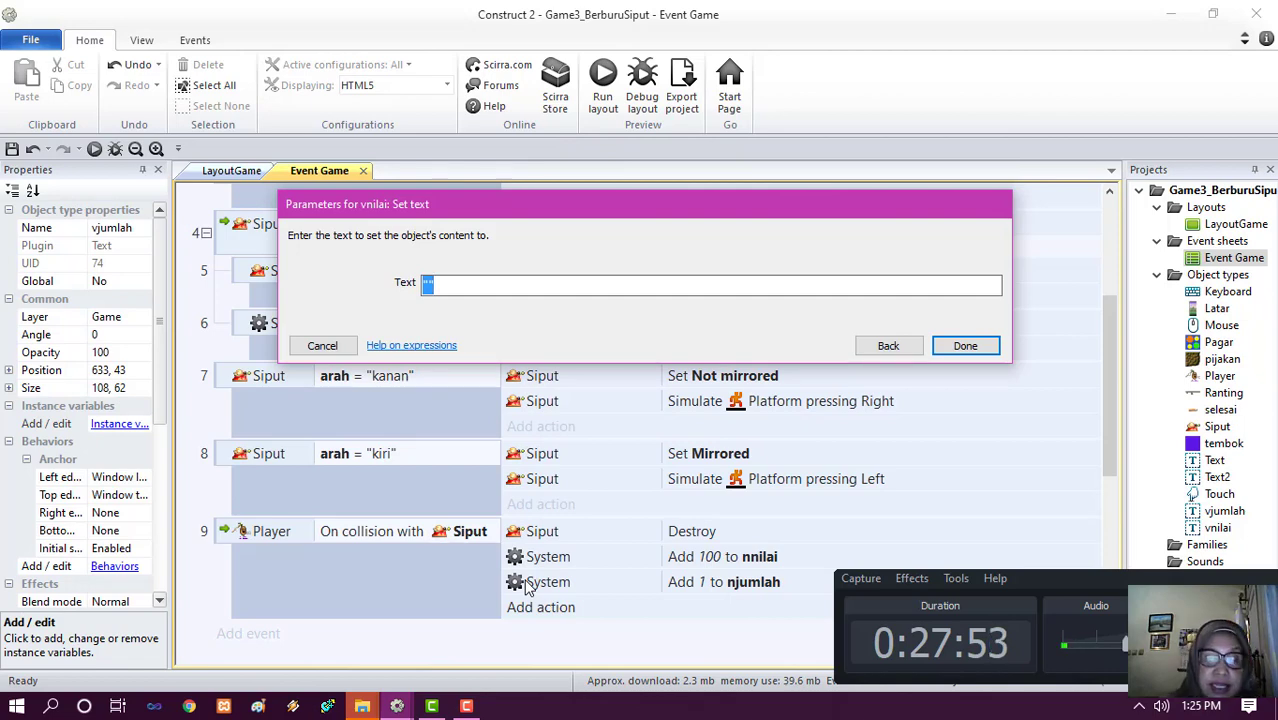
pyautogui.write('str(')
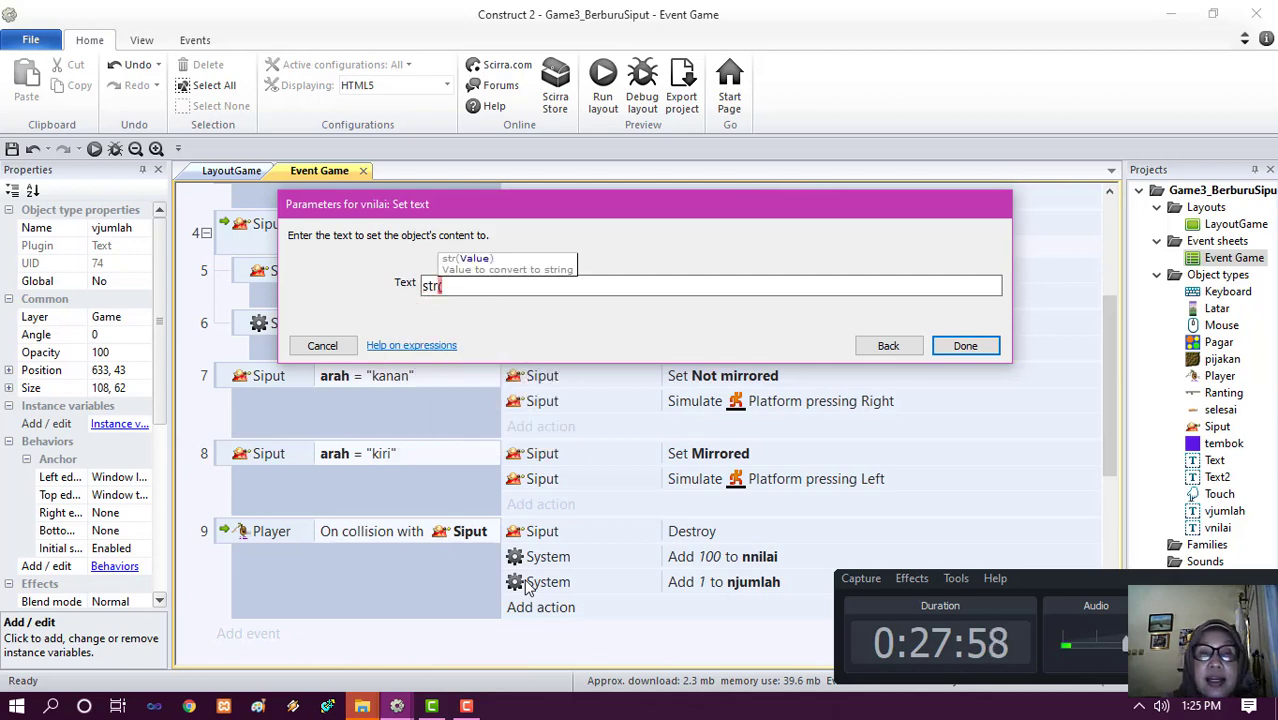
pyautogui.write('nn')
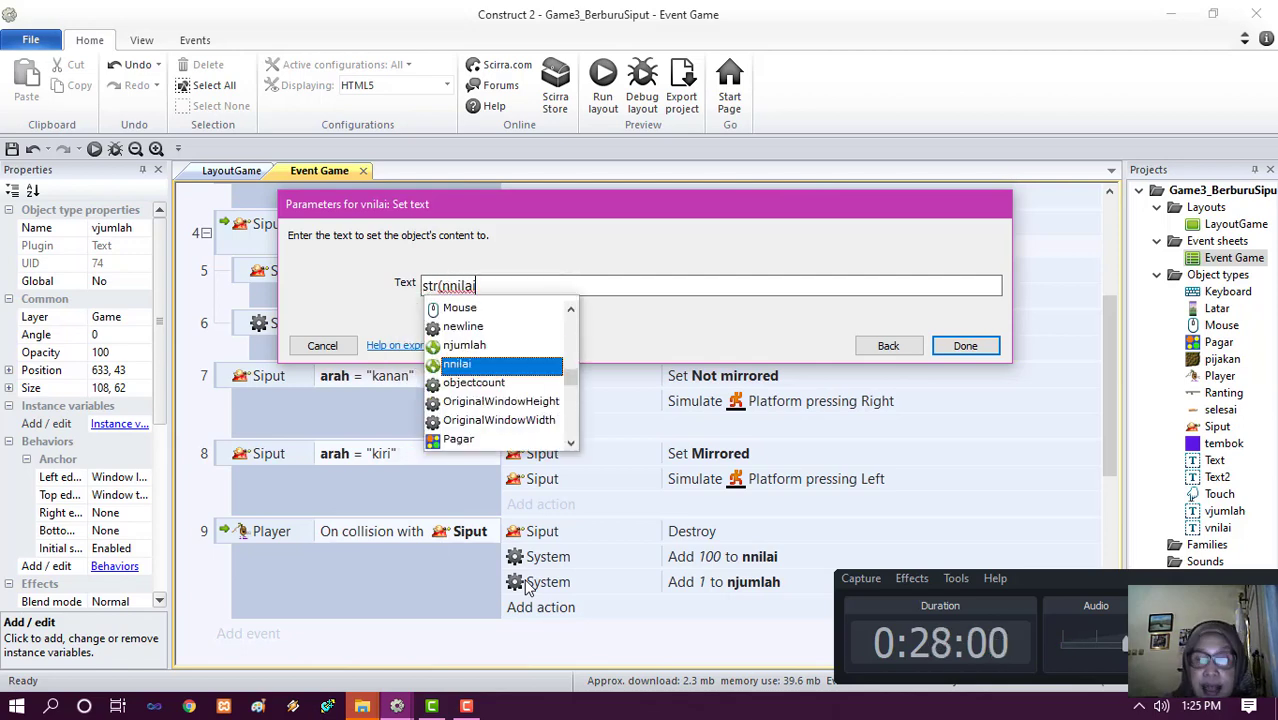
pyautogui.write('ilai')
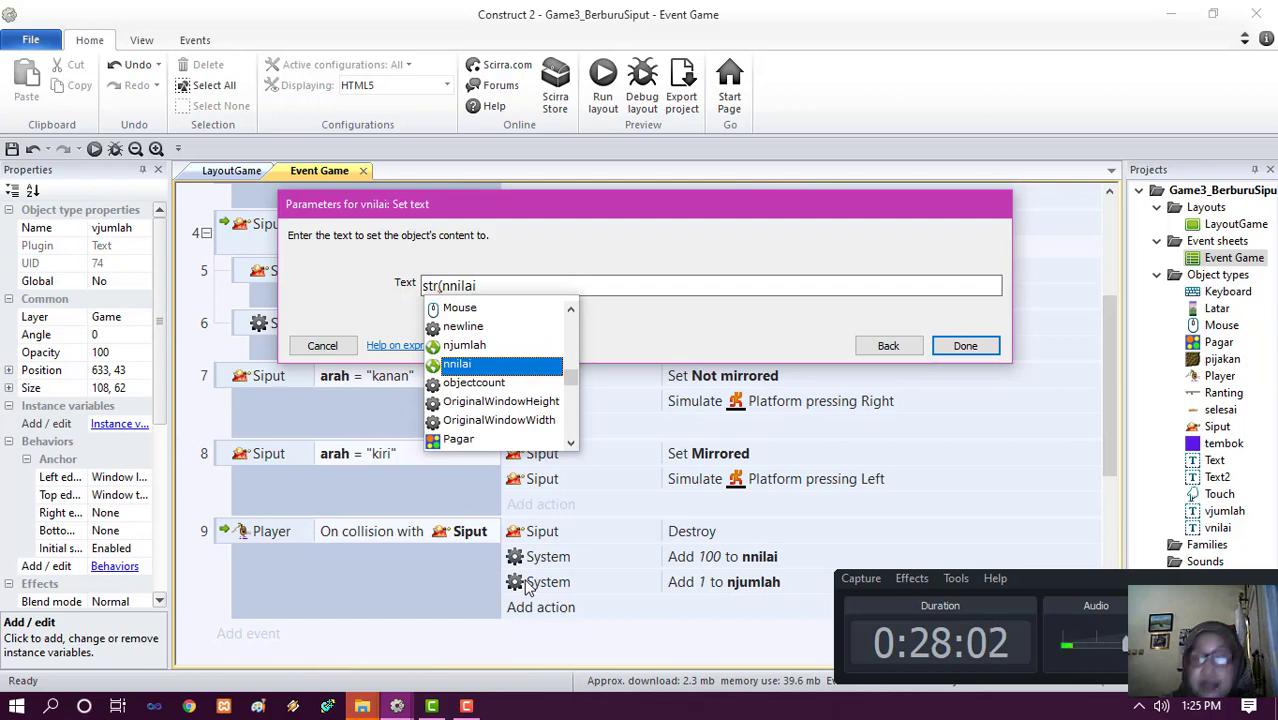
pyautogui.write(')')
pyautogui.press('Return')
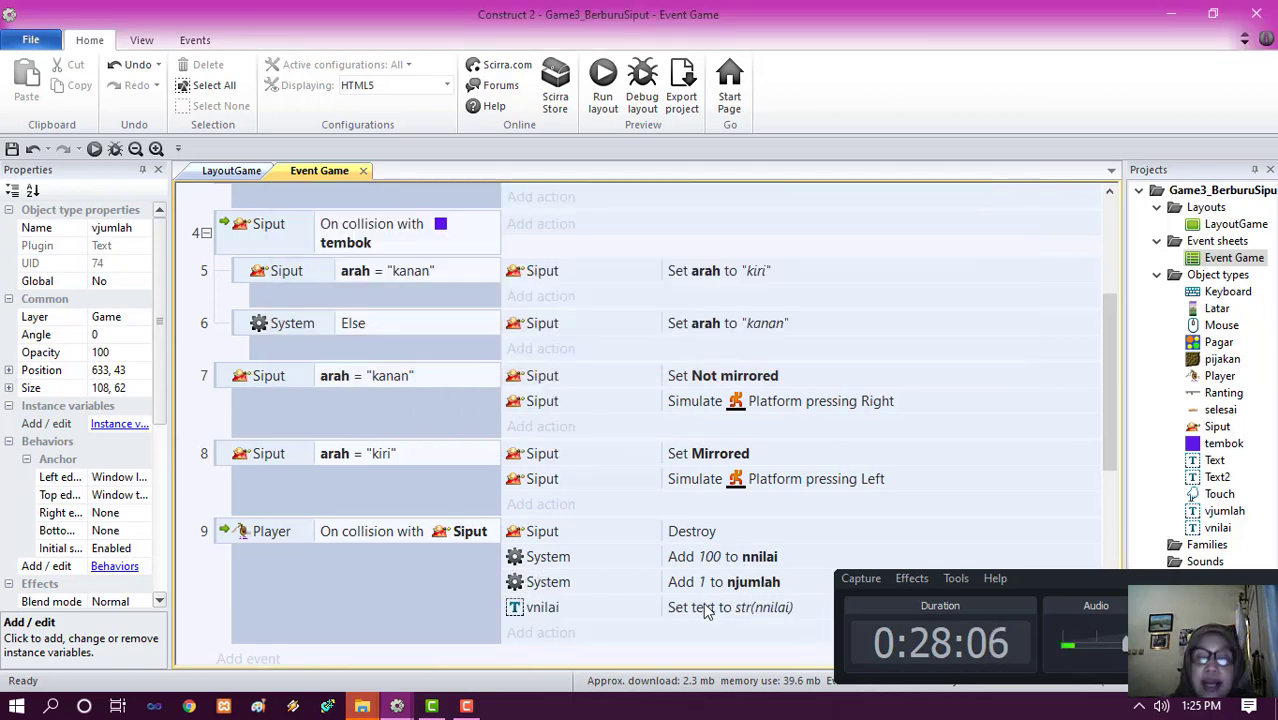
# - Add a vjumlah Set text action with str(njumlah) to the Player–Siput collision event and save the project
pyautogui.click(541, 633)
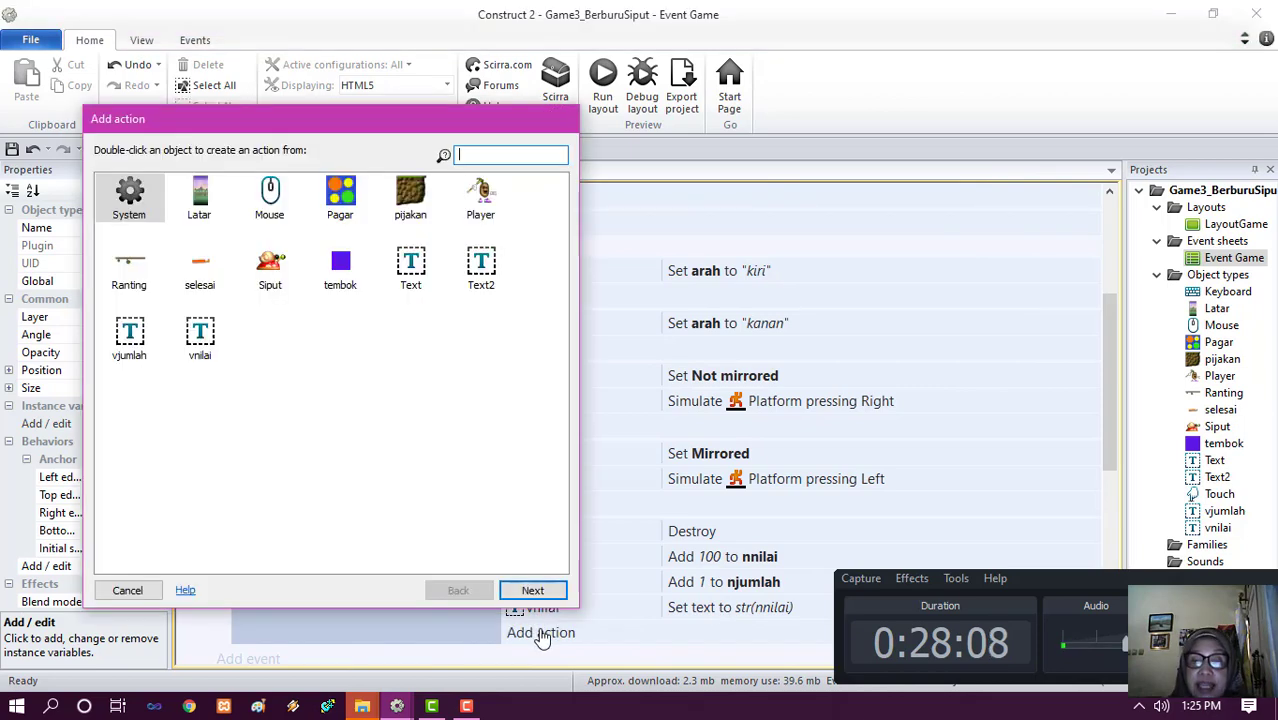
pyautogui.click(127, 345)
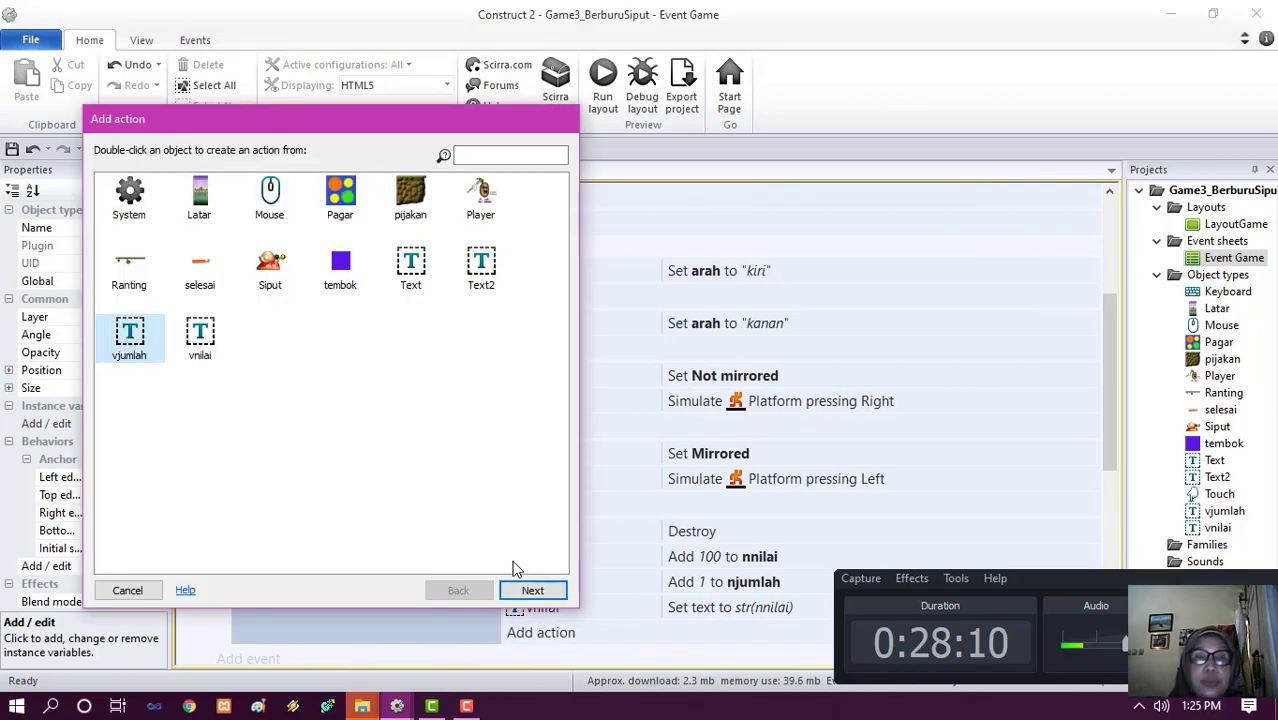
pyautogui.click(525, 596)
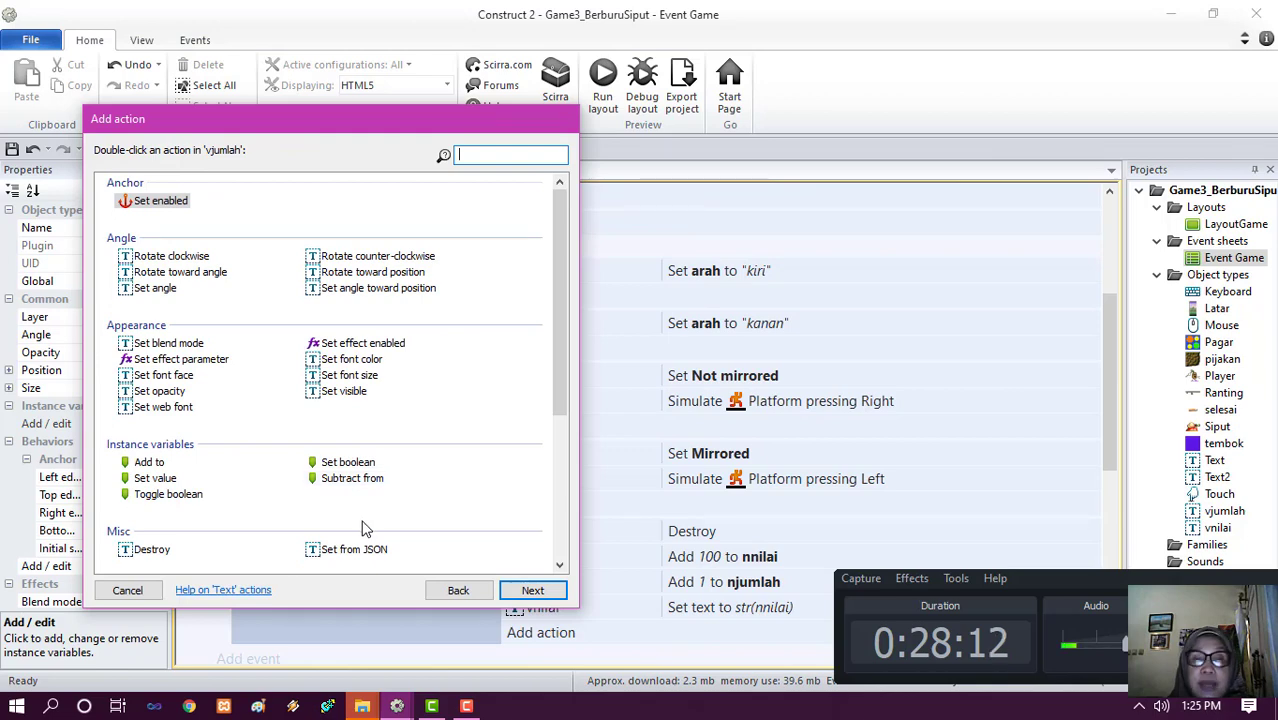
pyautogui.scroll(-5, 364, 528)
pyautogui.click(340, 474)
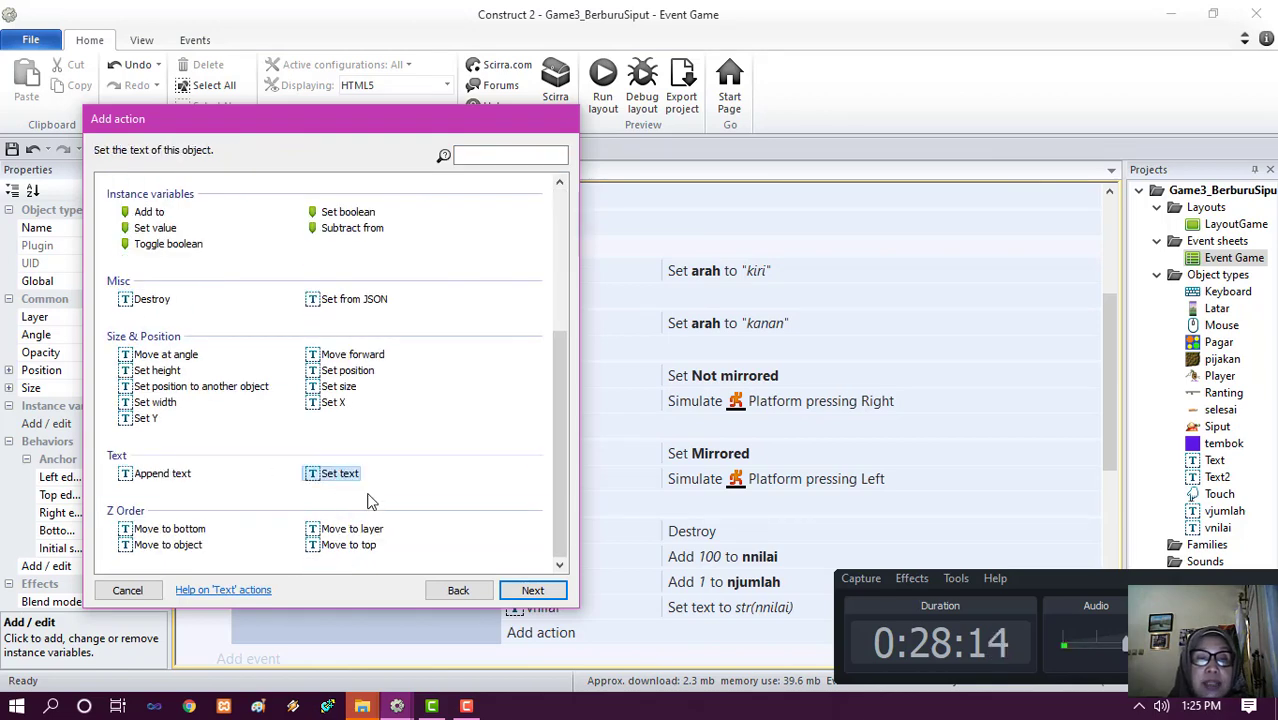
pyautogui.click(532, 591)
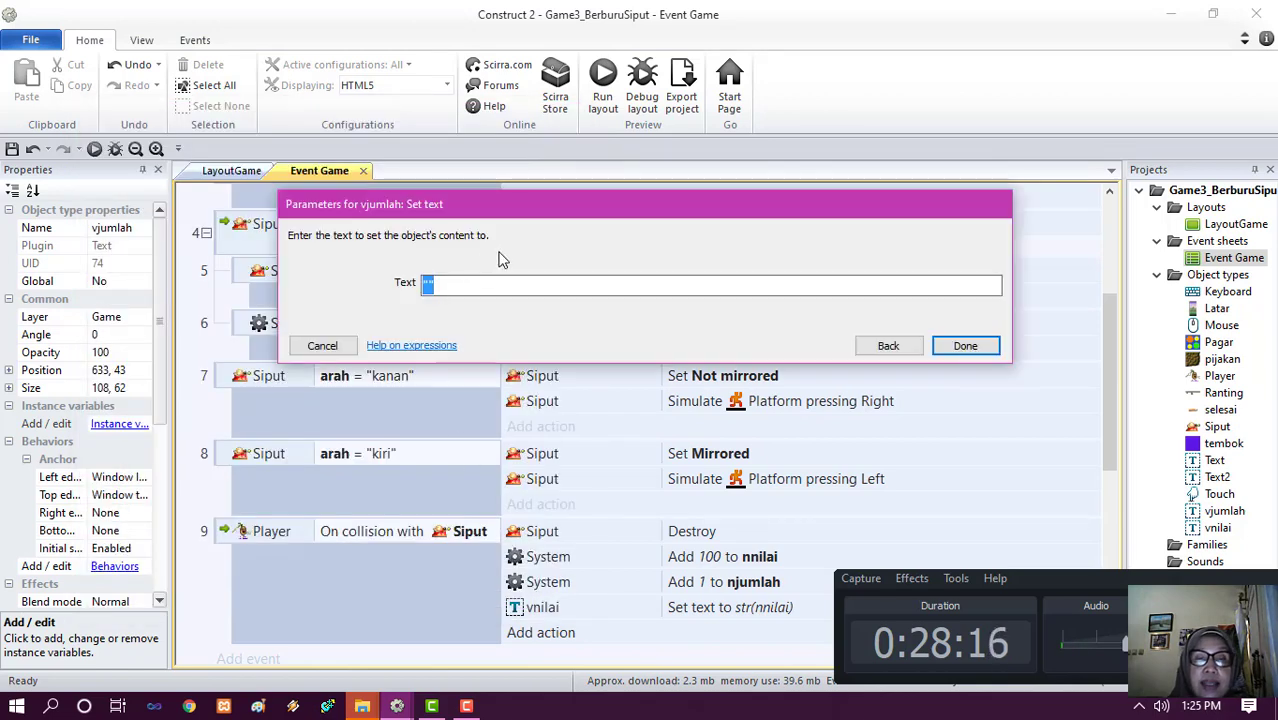
pyautogui.write('str(')
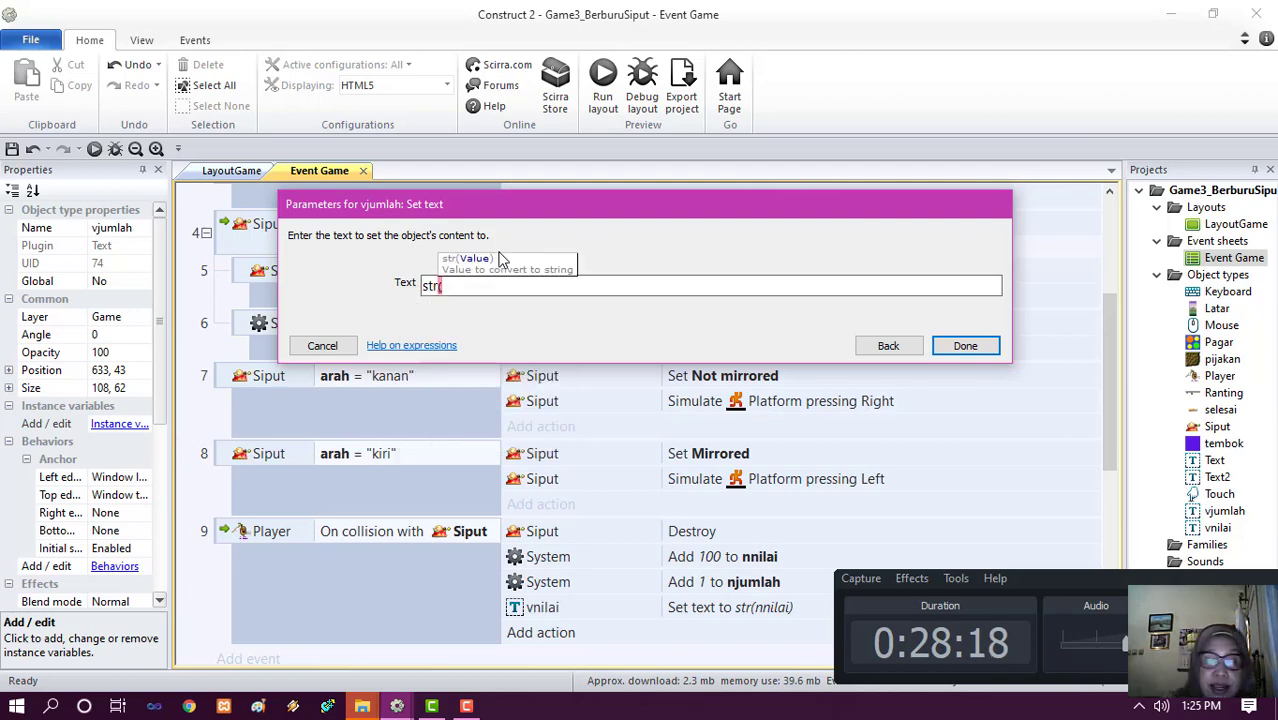
pyautogui.write('njumlah')
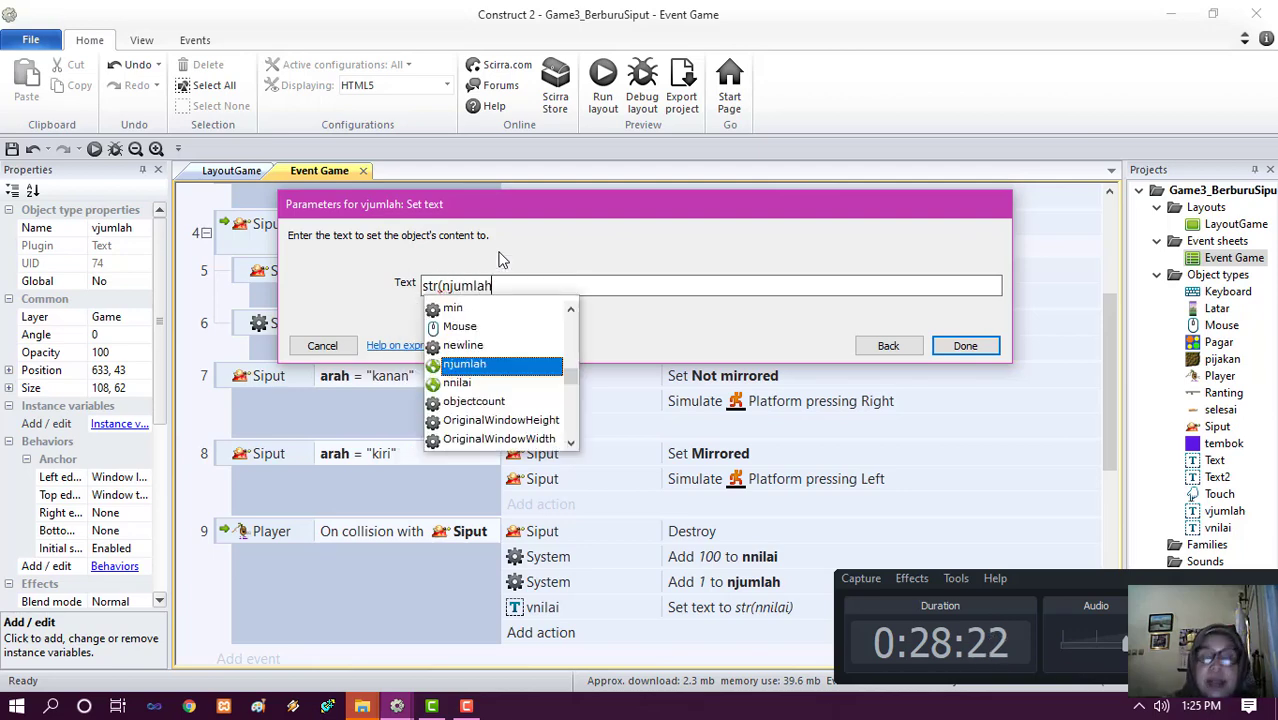
pyautogui.write(')')
pyautogui.press('Return')
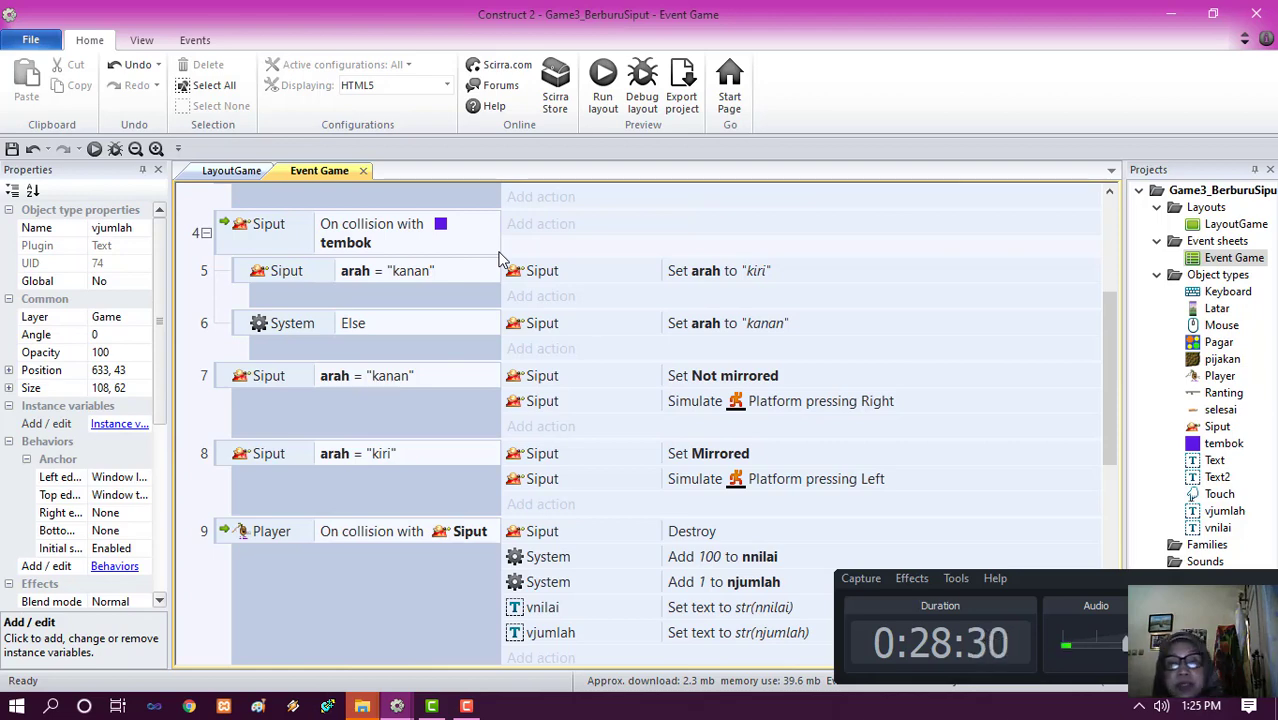
pyautogui.click(10, 150)
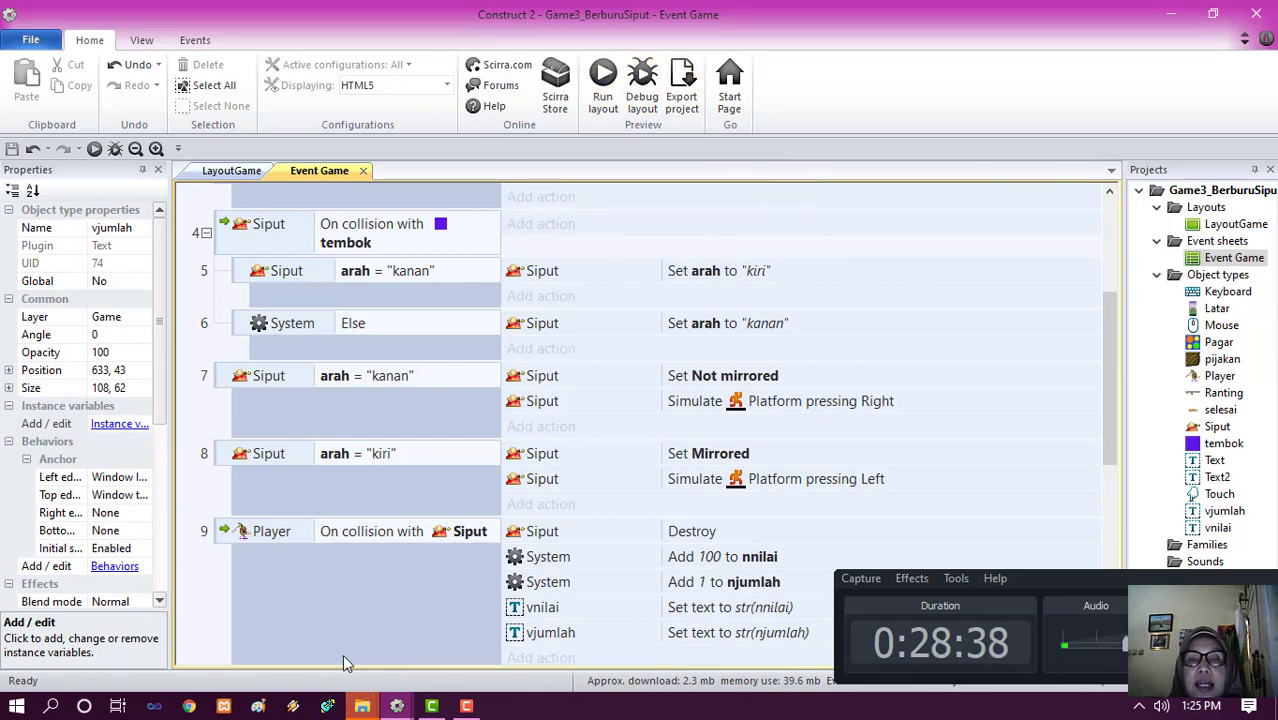
# - Add an event with the System Compare variable condition testing whether njumlah is greater or equal to 10
pyautogui.scroll(-2, 352, 615)
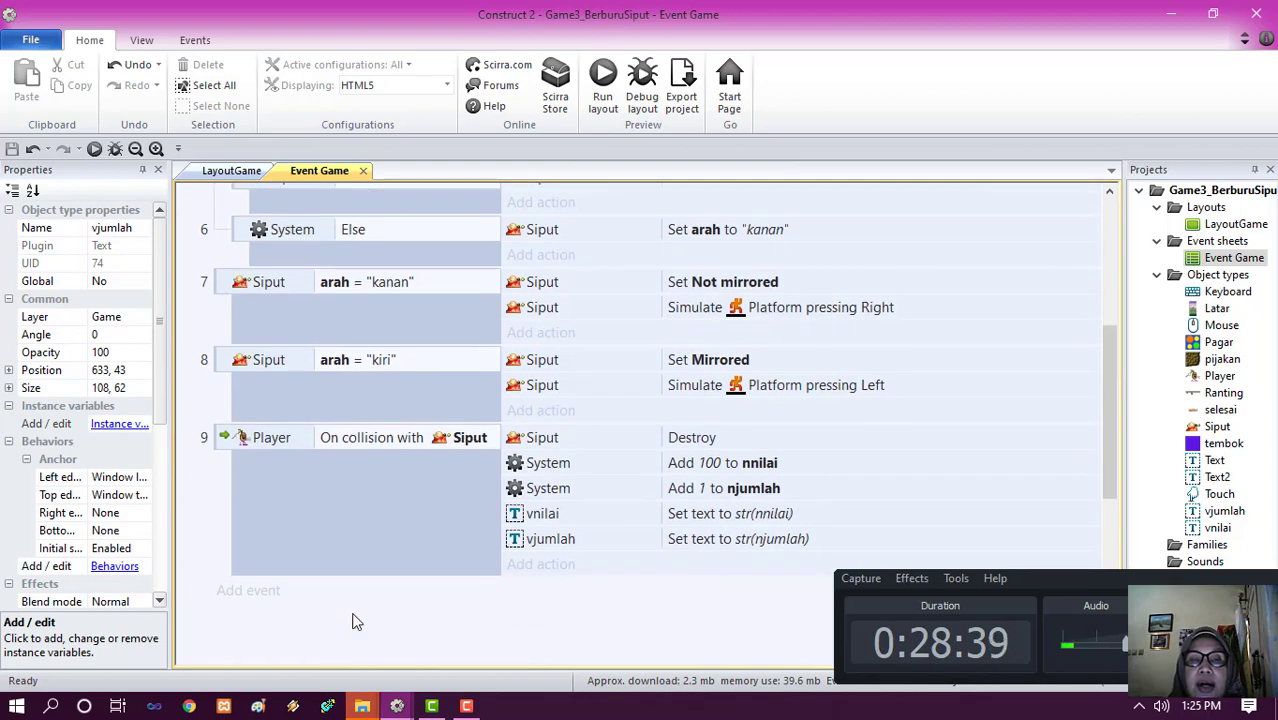
pyautogui.click(246, 591)
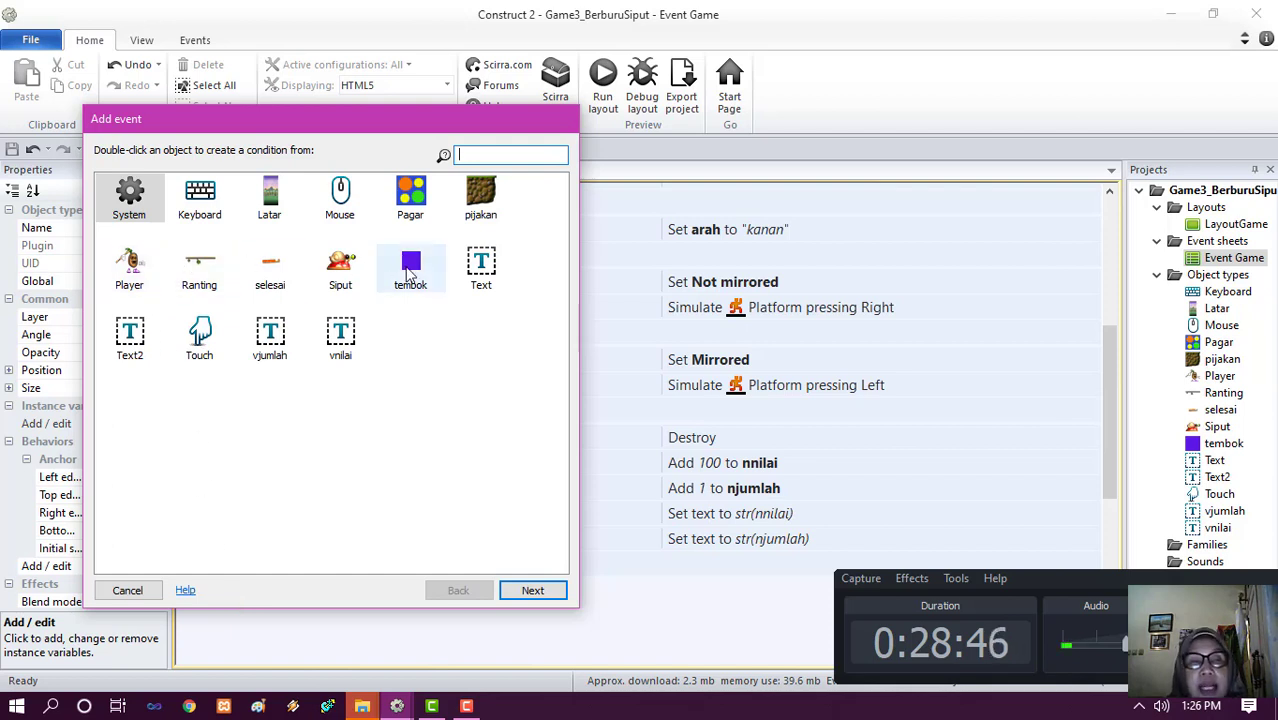
pyautogui.doubleClick(131, 198)
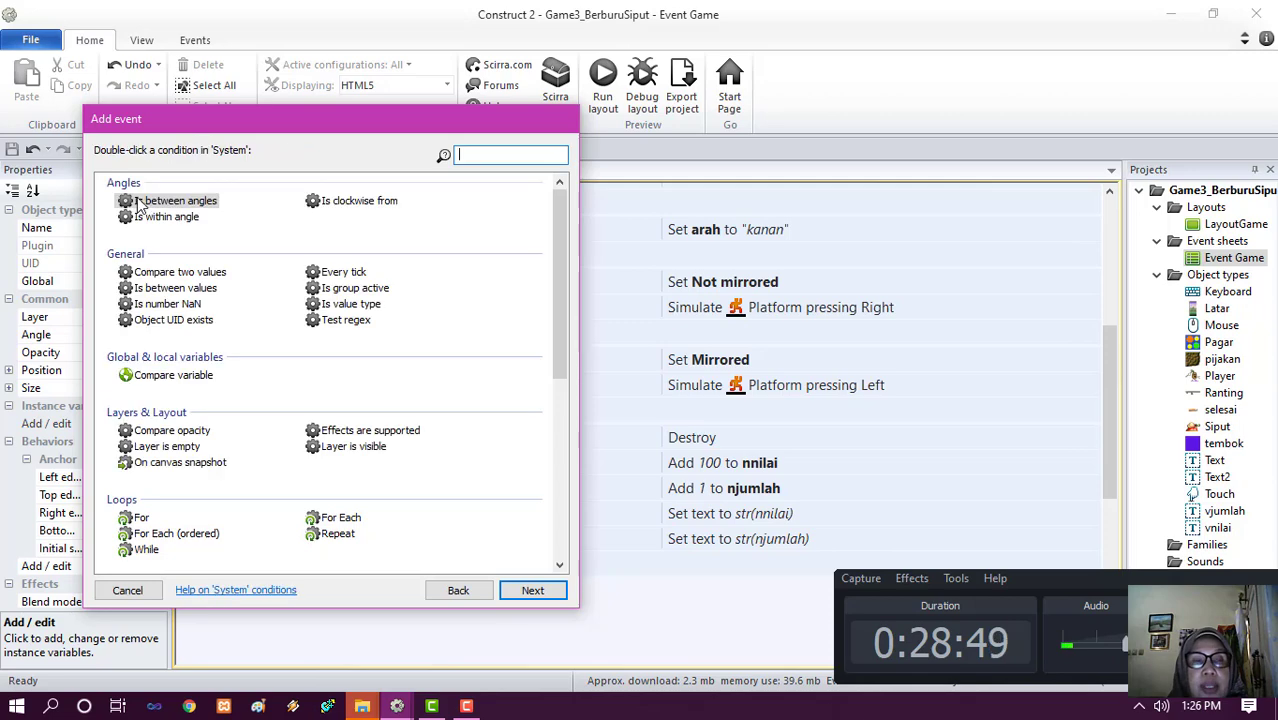
pyautogui.doubleClick(183, 382)
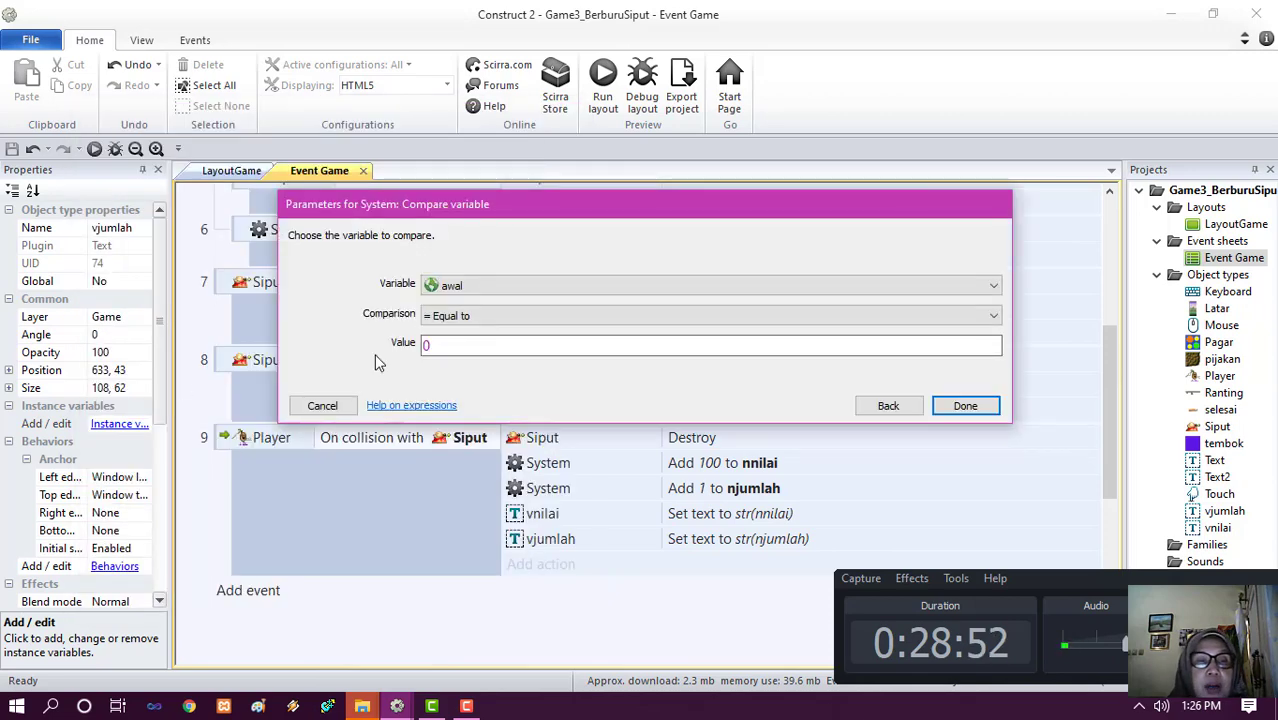
pyautogui.click(530, 286)
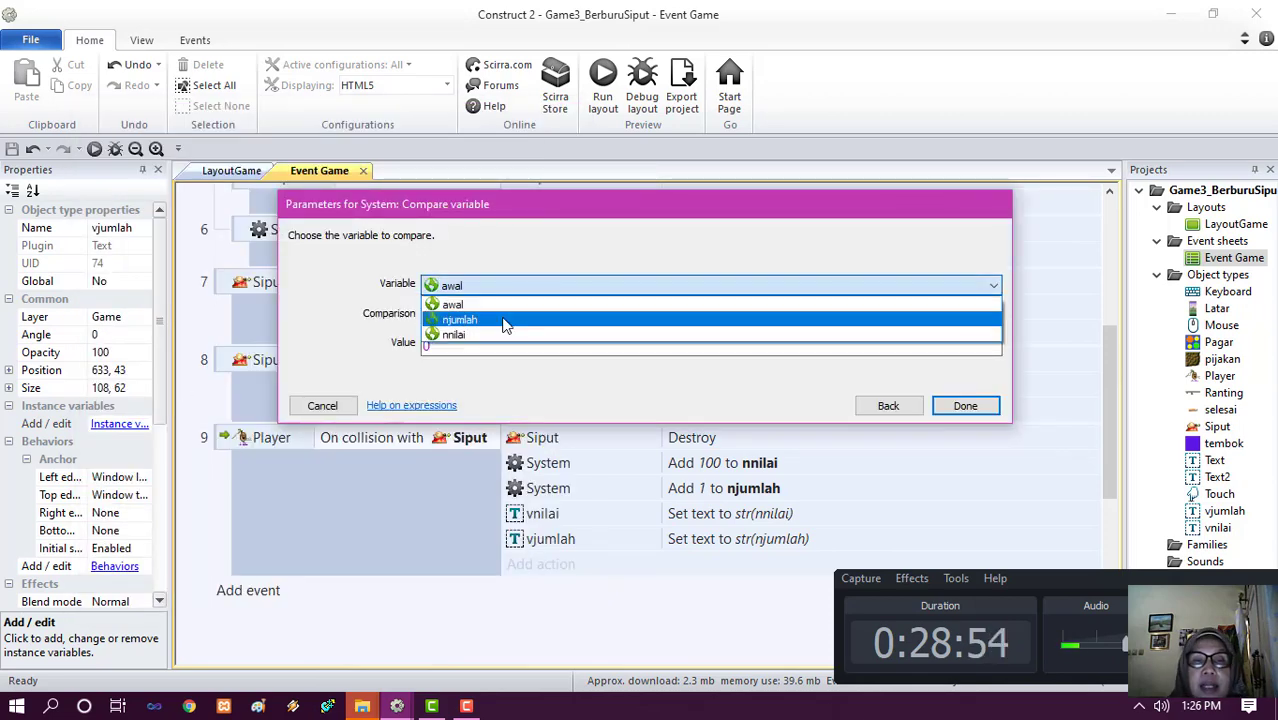
pyautogui.click(506, 320)
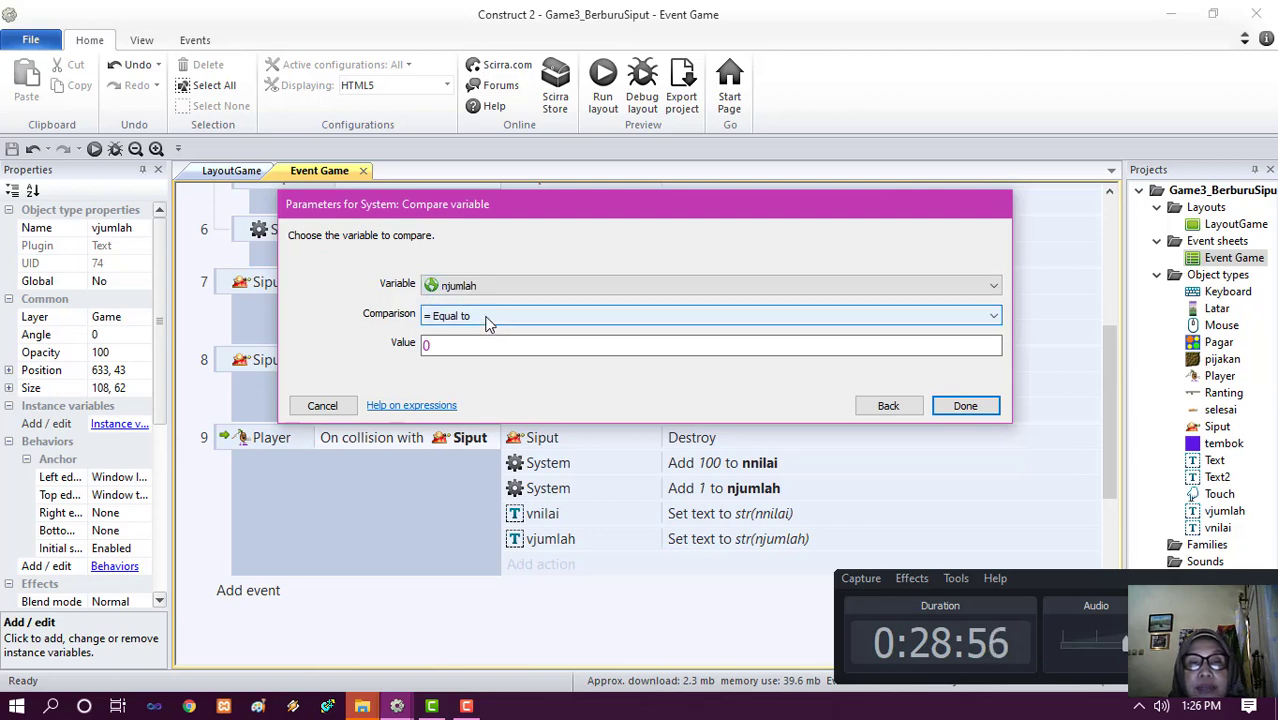
pyautogui.click(488, 318)
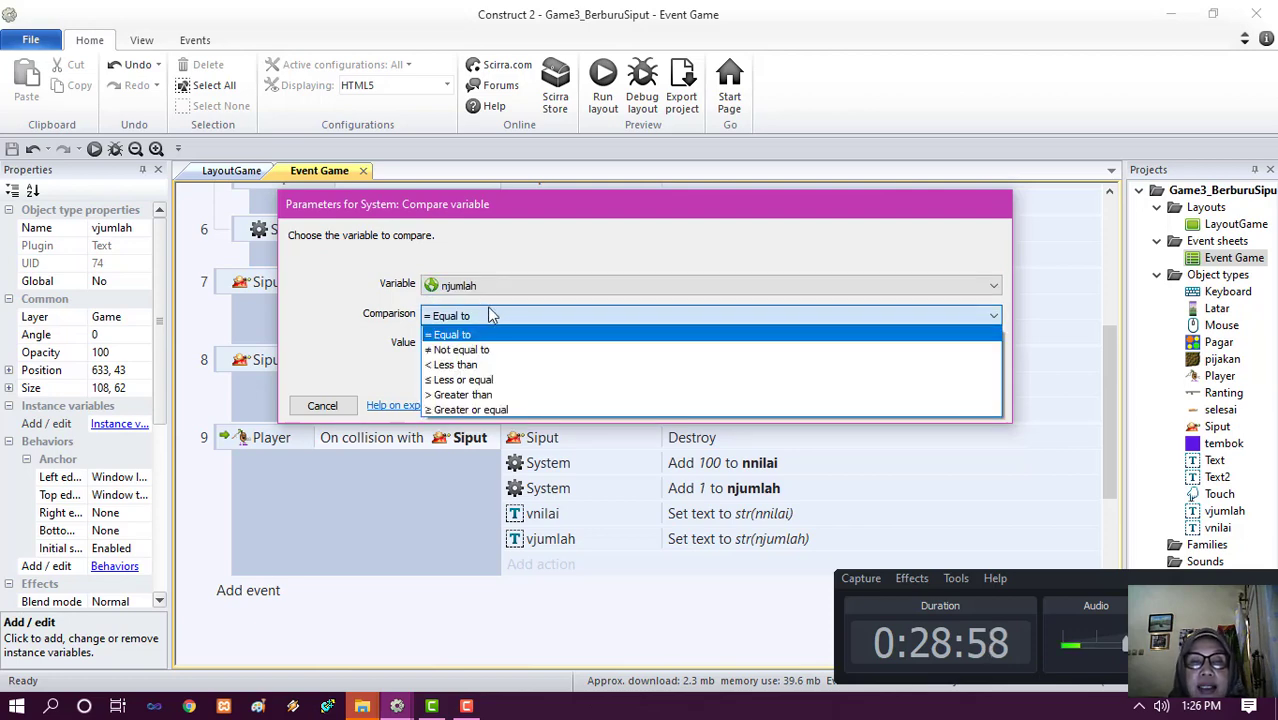
pyautogui.click(472, 409)
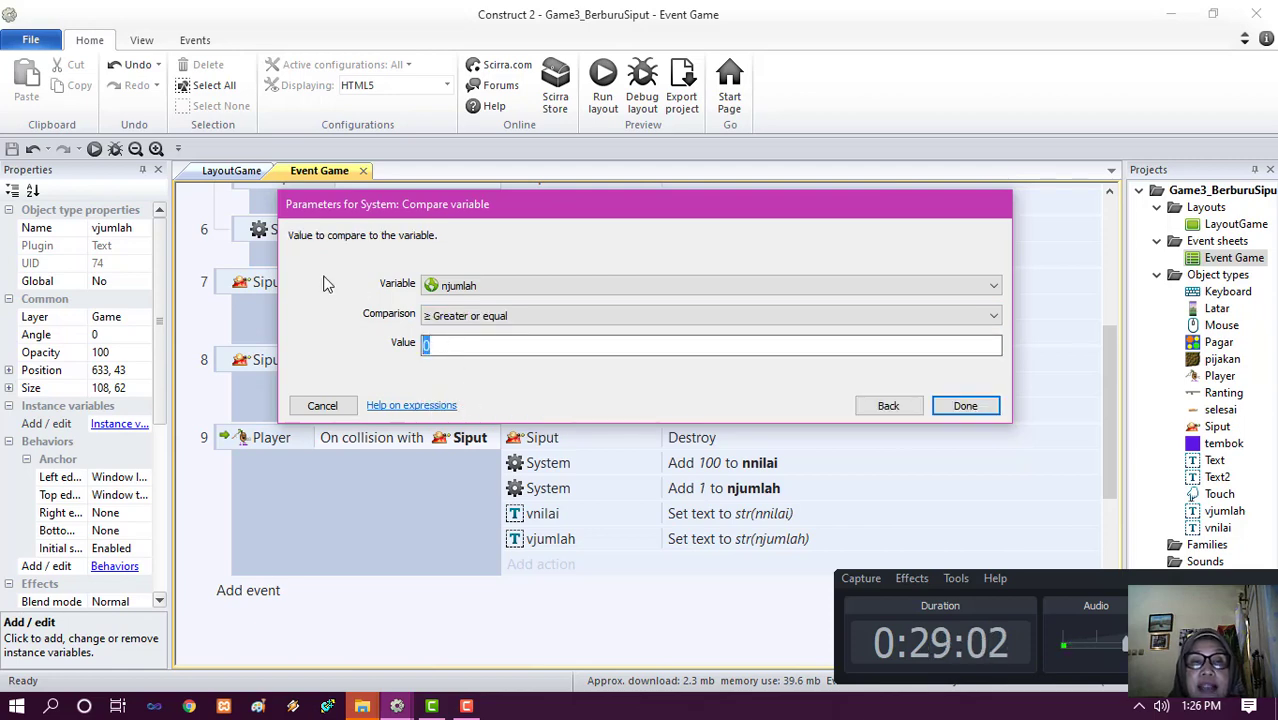
pyautogui.write('10')
pyautogui.press('Return')
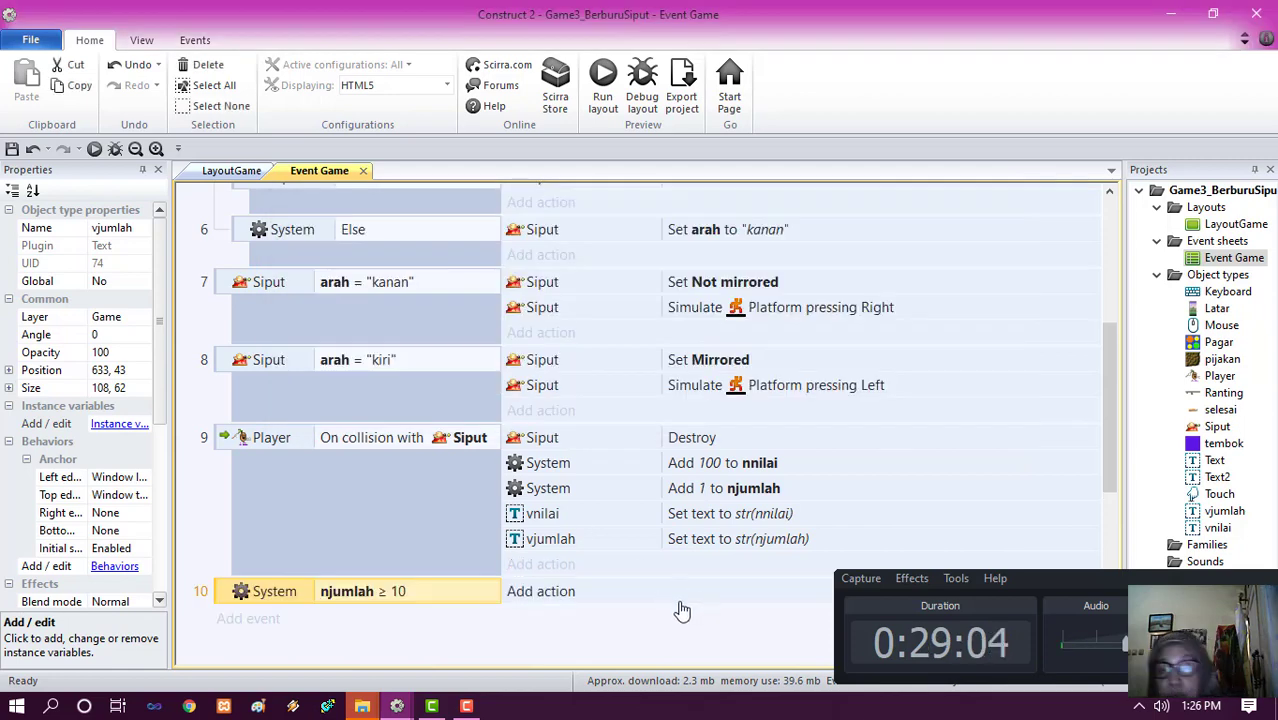
# - Add a selesai Set visible action with visibility Visible to the njumlah ≥ 10 event
pyautogui.click(539, 591)
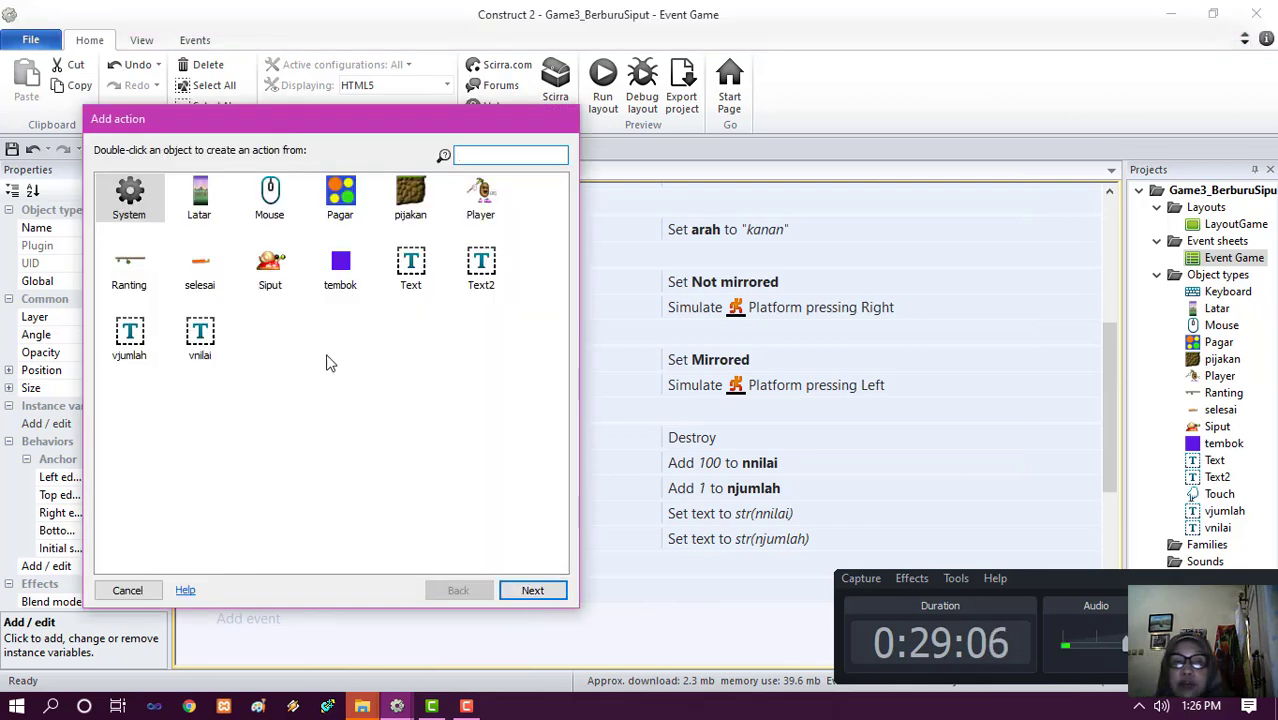
pyautogui.doubleClick(208, 272)
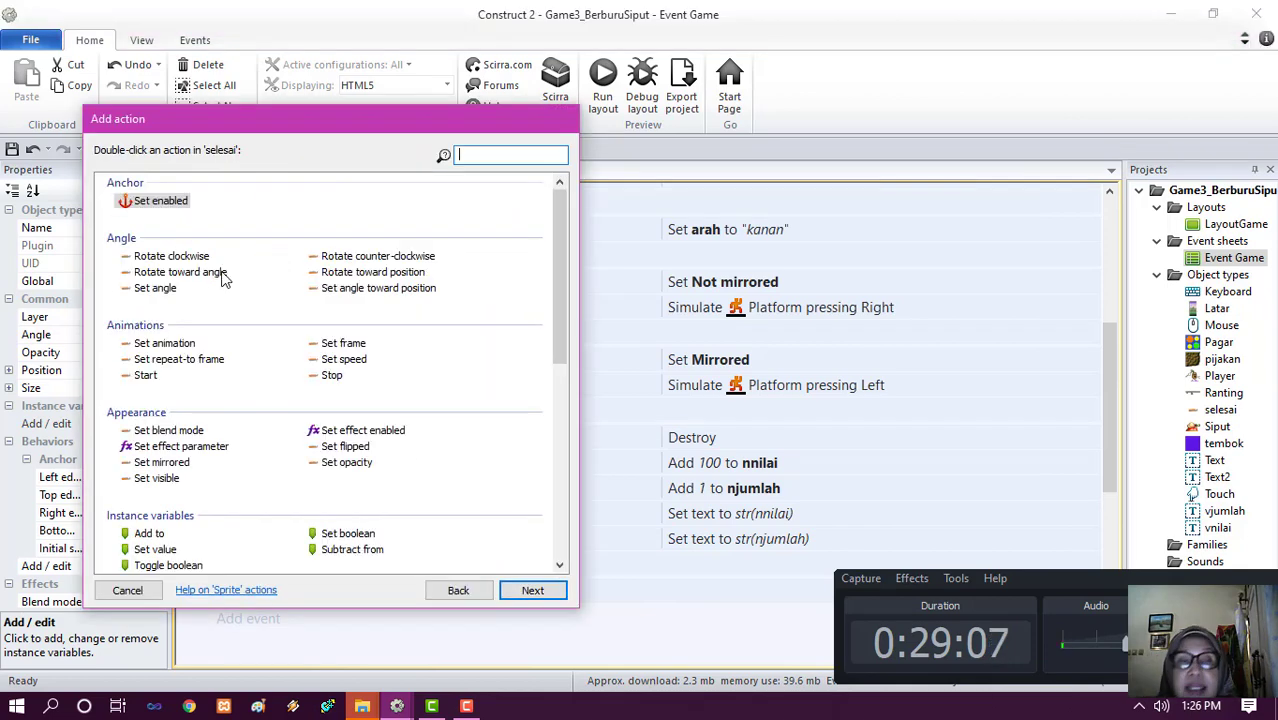
pyautogui.doubleClick(155, 479)
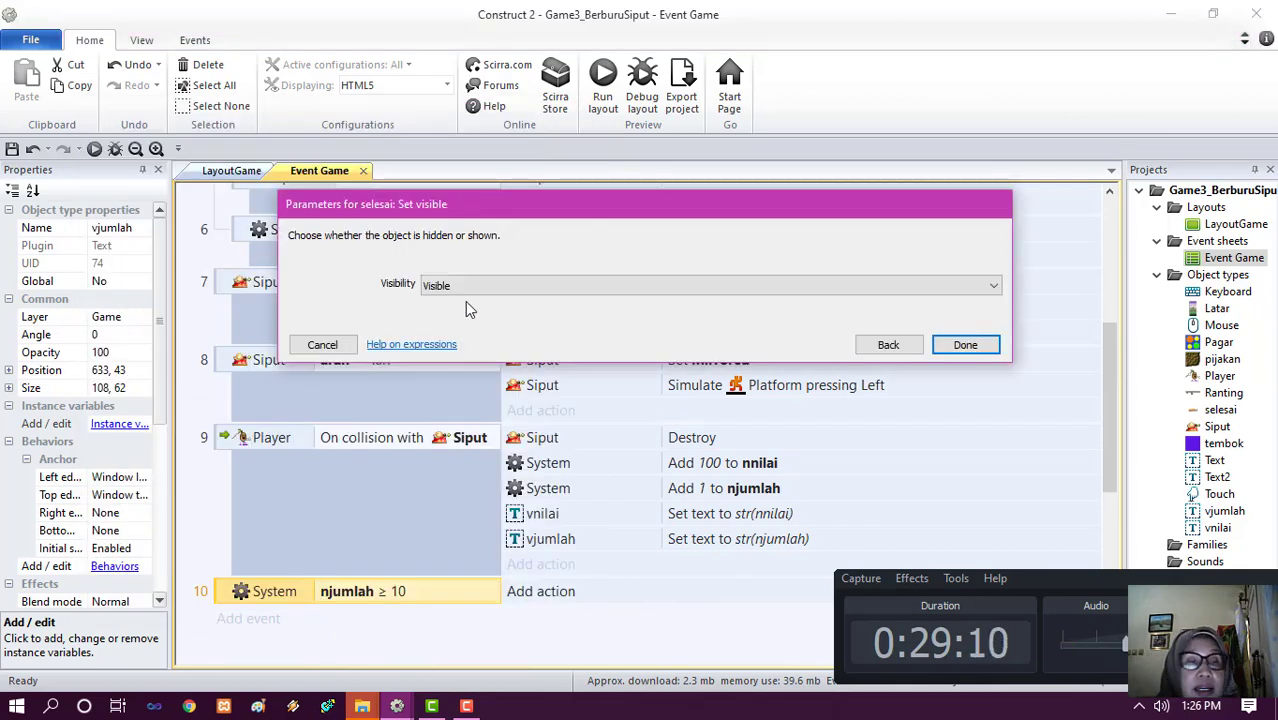
pyautogui.click(480, 285)
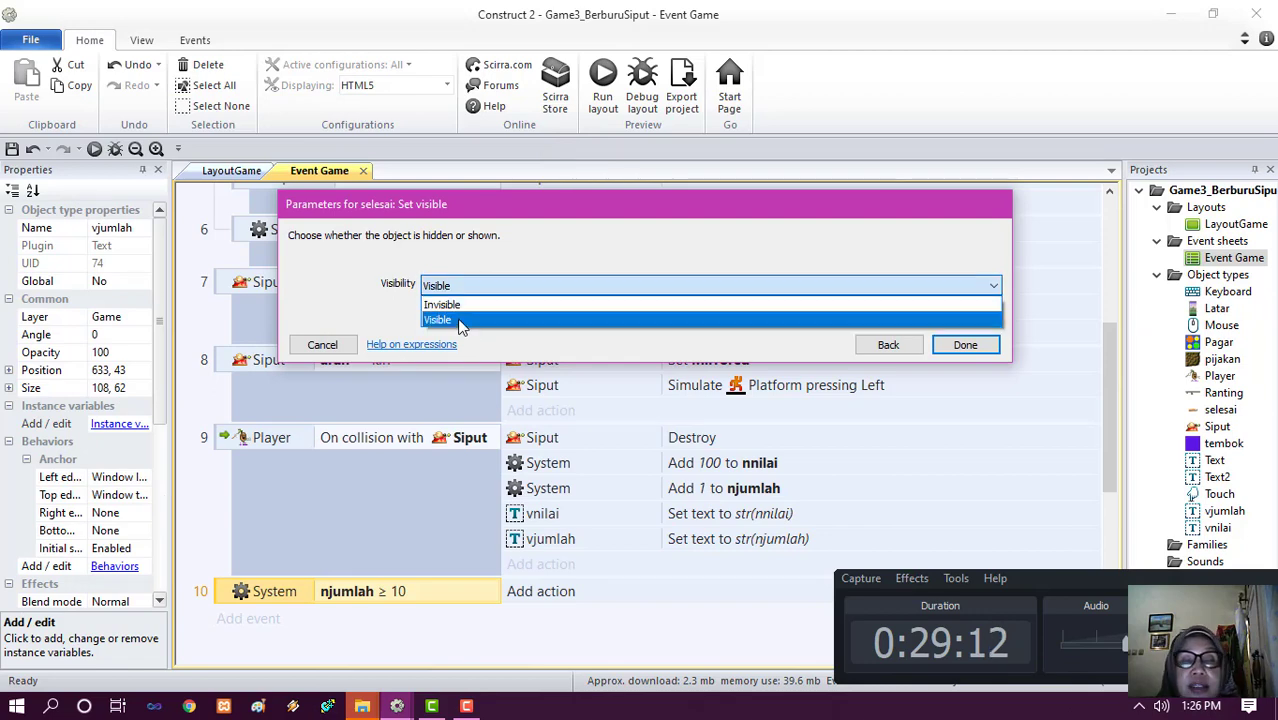
pyautogui.click(461, 320)
pyautogui.click(966, 345)
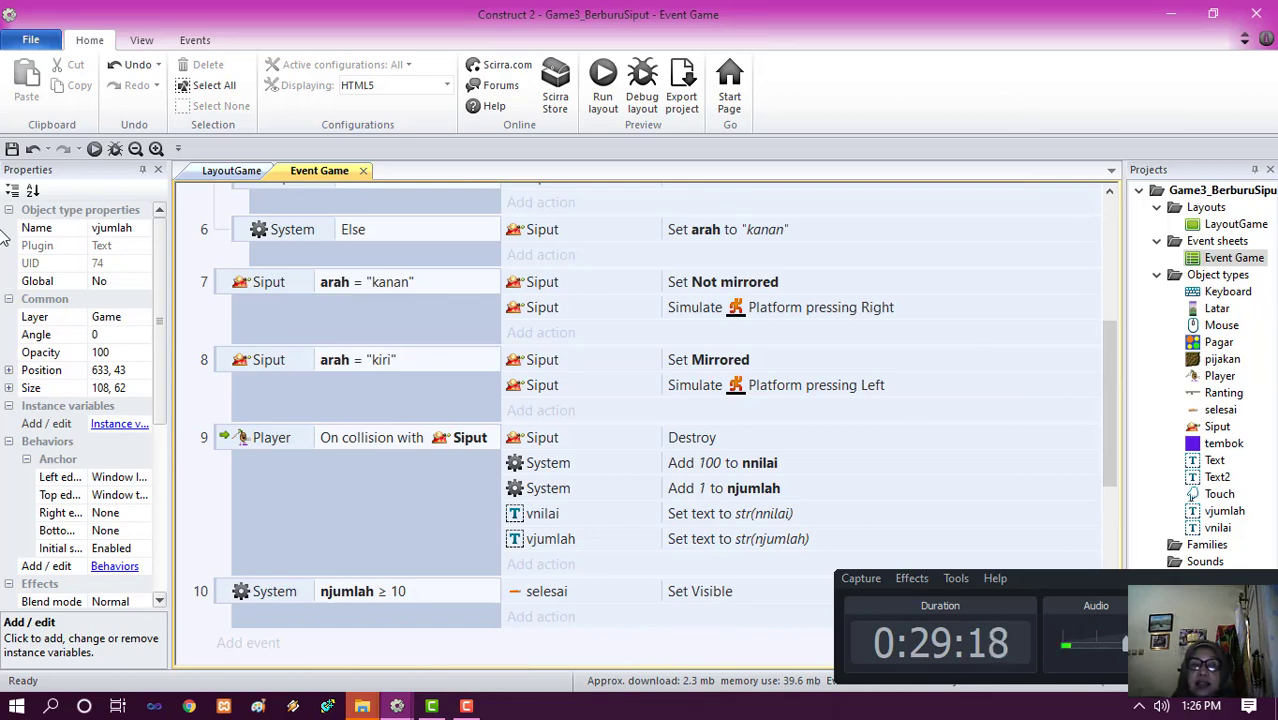
# - Save the project and run the layout to preview the game in the browser
pyautogui.click(10, 148)
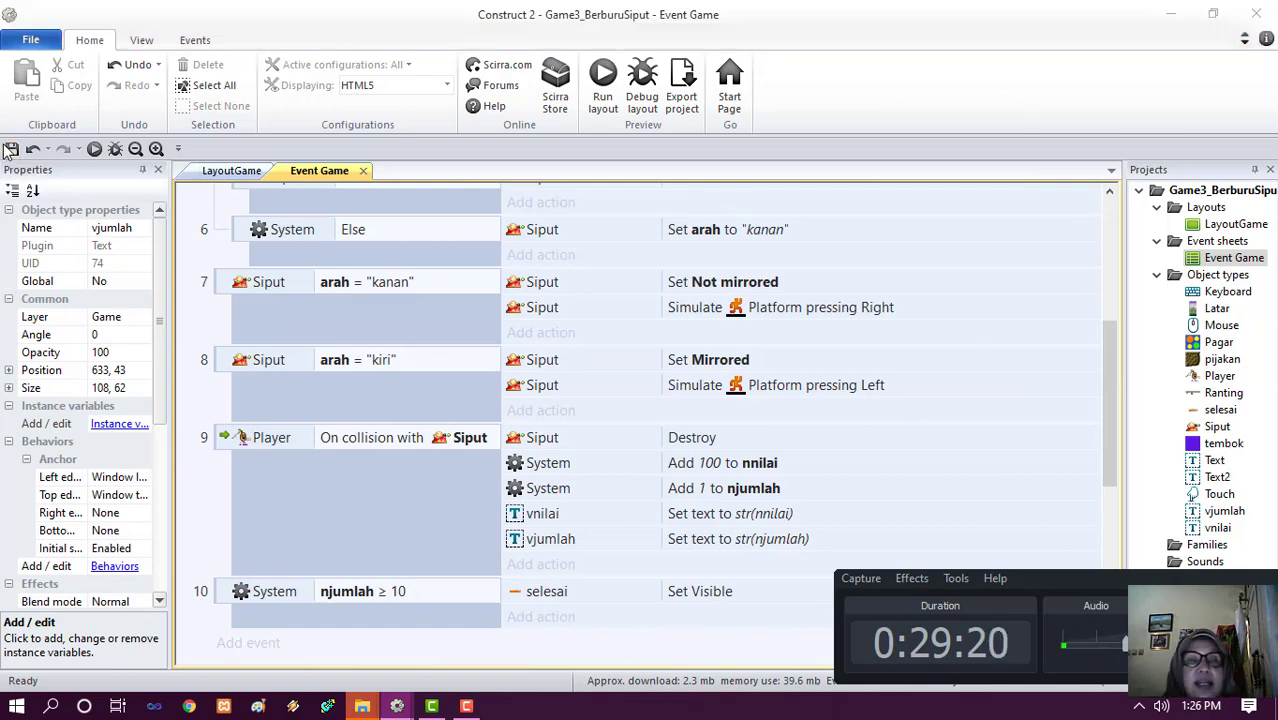
pyautogui.click(617, 86)
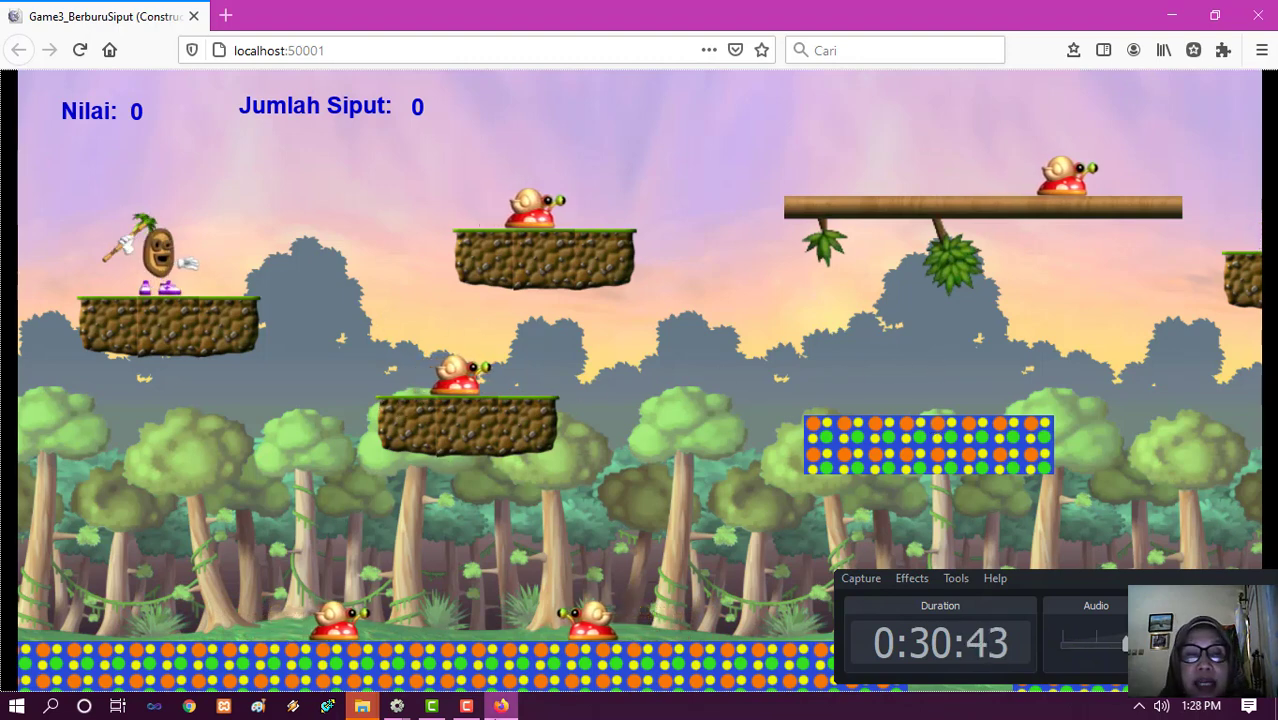
# - Test the player's walking and jumping on the starting stone platform in the game preview
pyautogui.moveTo(501, 706)
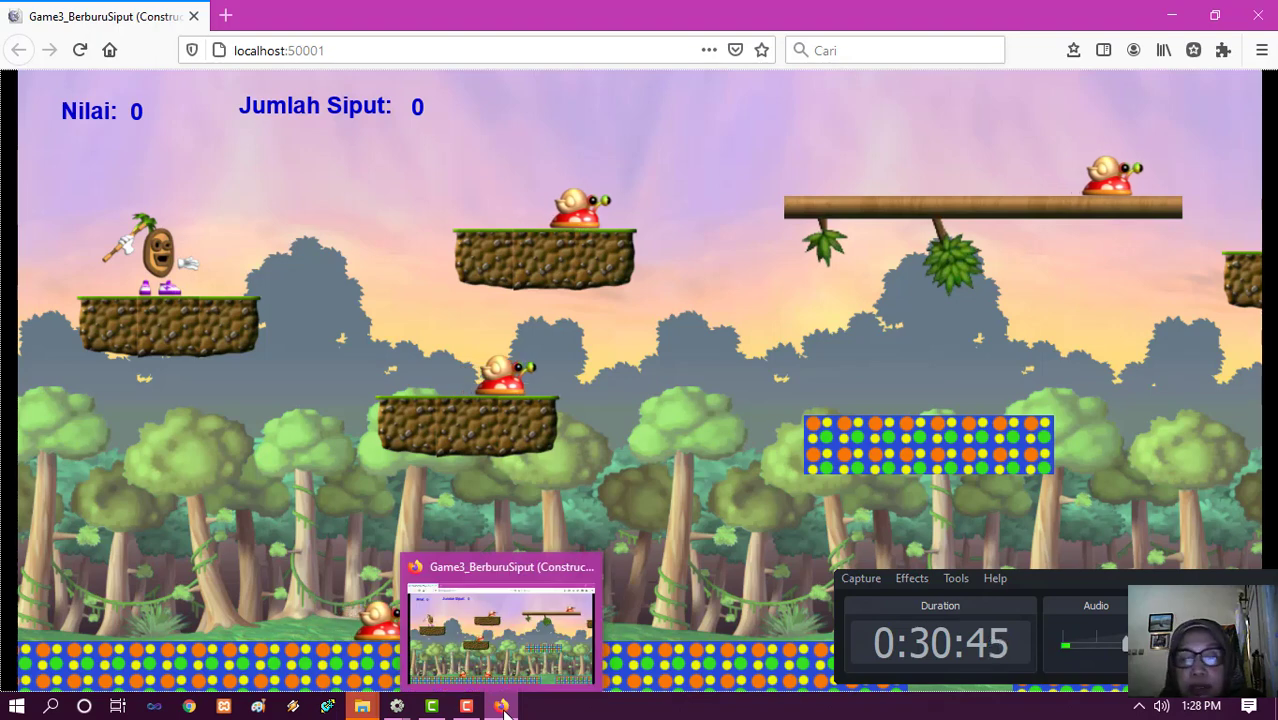
pyautogui.press('Right')
pyautogui.press('Up')
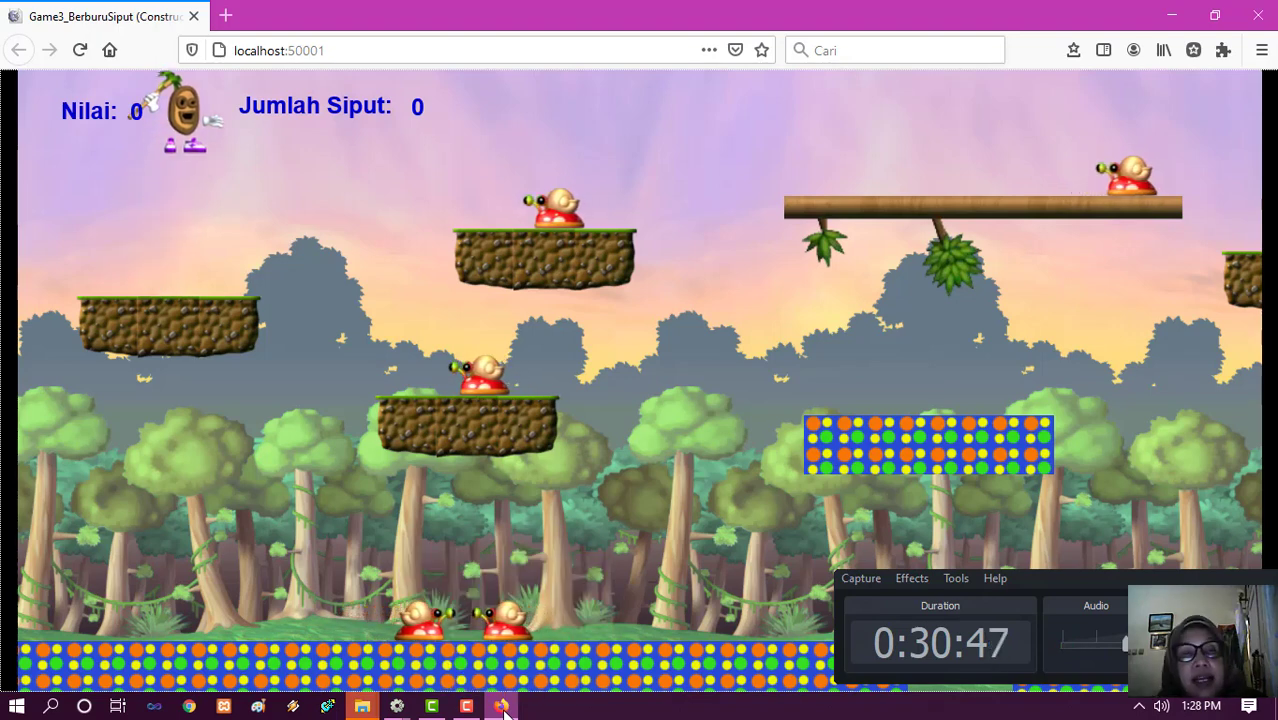
pyautogui.press('Up')
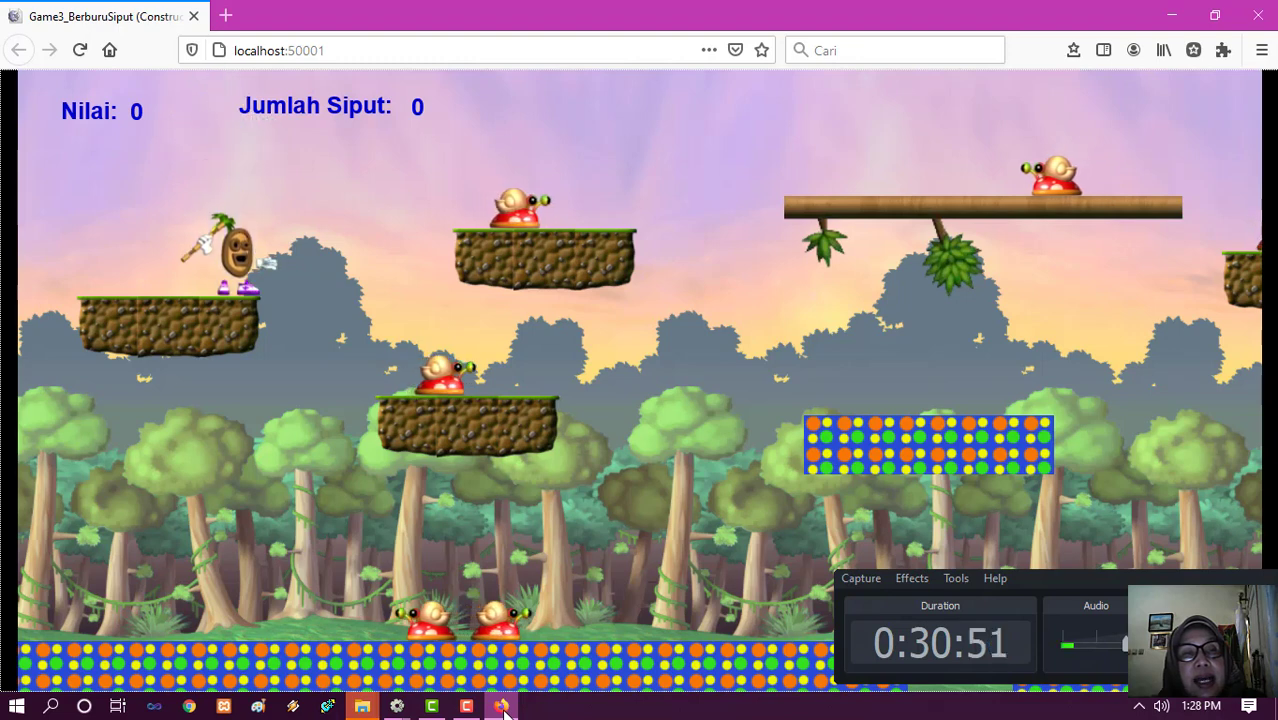
pyautogui.press('Up')
pyautogui.press('Left')
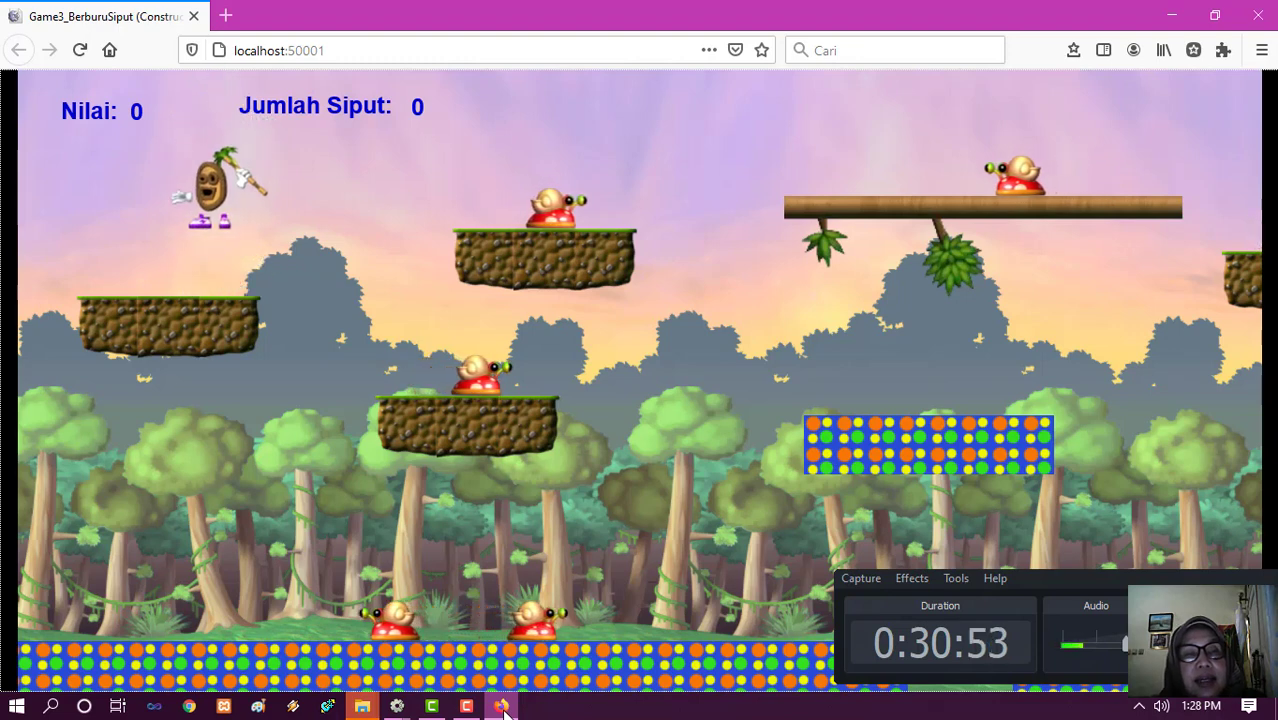
pyautogui.press('Up')
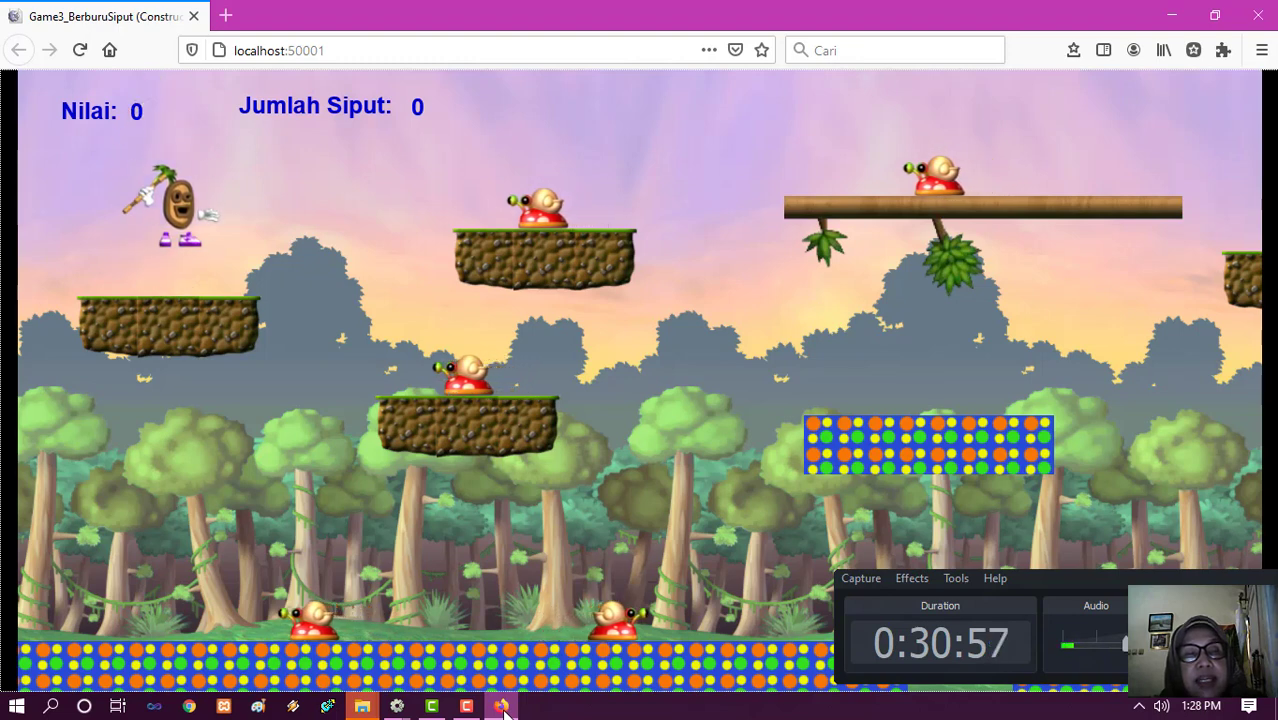
# - Jump the player across to the second stone platform and hit its snail to test the score texts
pyautogui.press('Up')
pyautogui.press('Right')
pyautogui.press('Right')
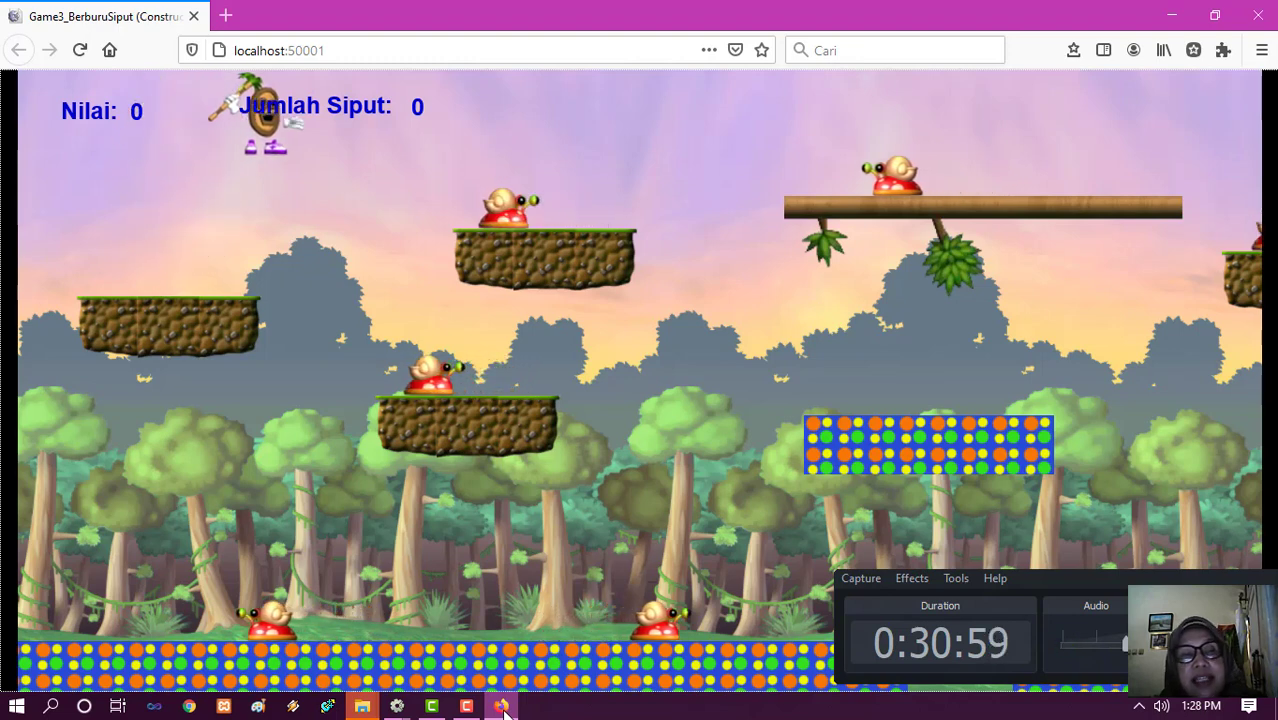
pyautogui.press('Right')
pyautogui.press('Up')
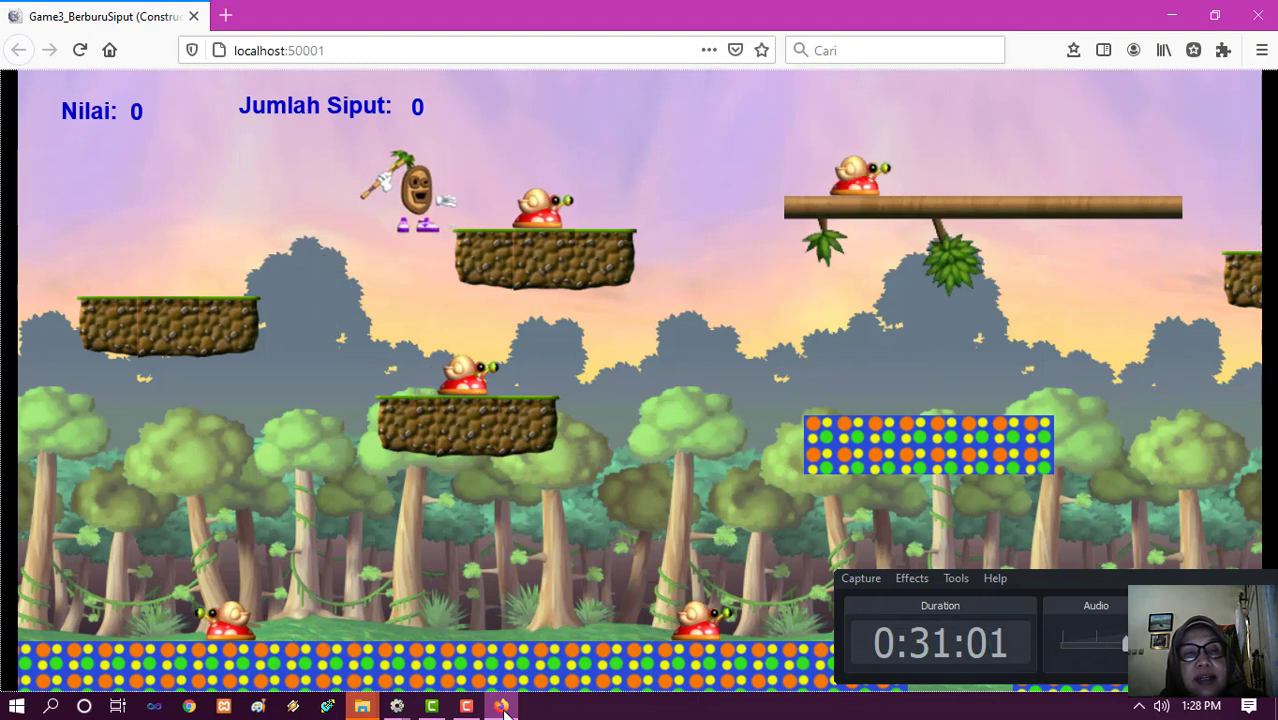
pyautogui.press('Right')
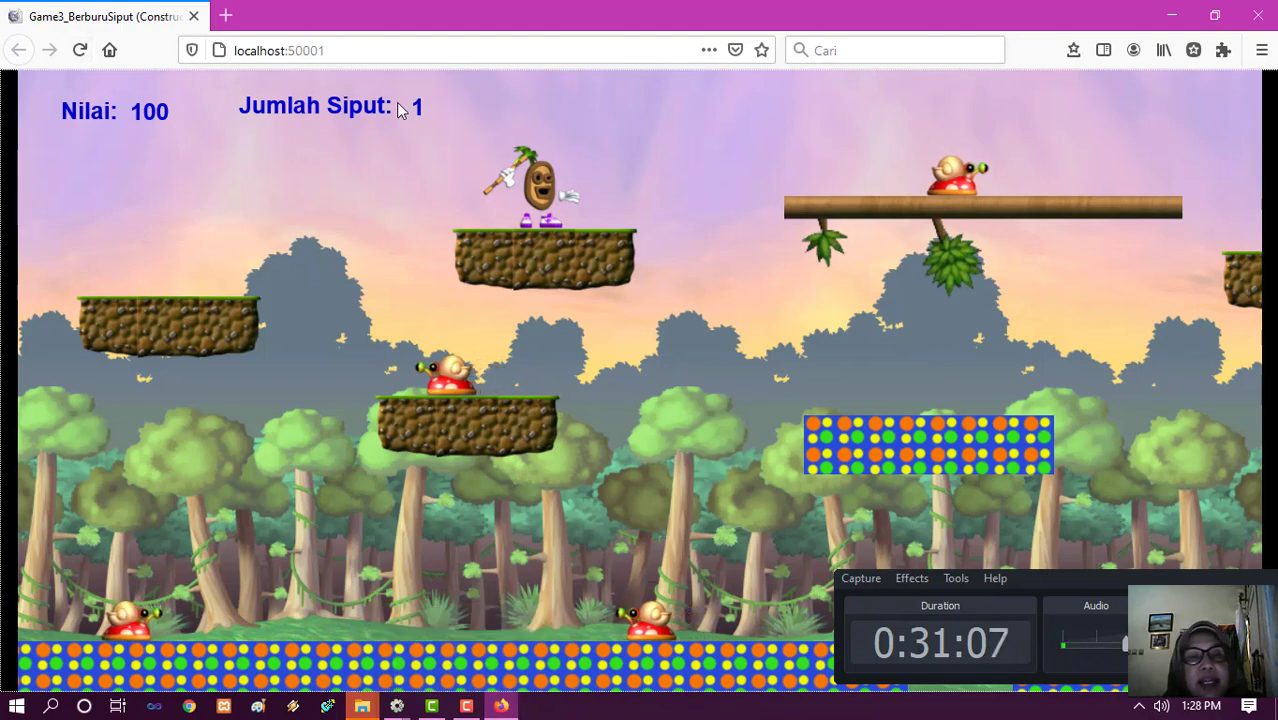
# - Jump the player onto the high wooden log and hit the snail walking on it
pyautogui.press('Right')
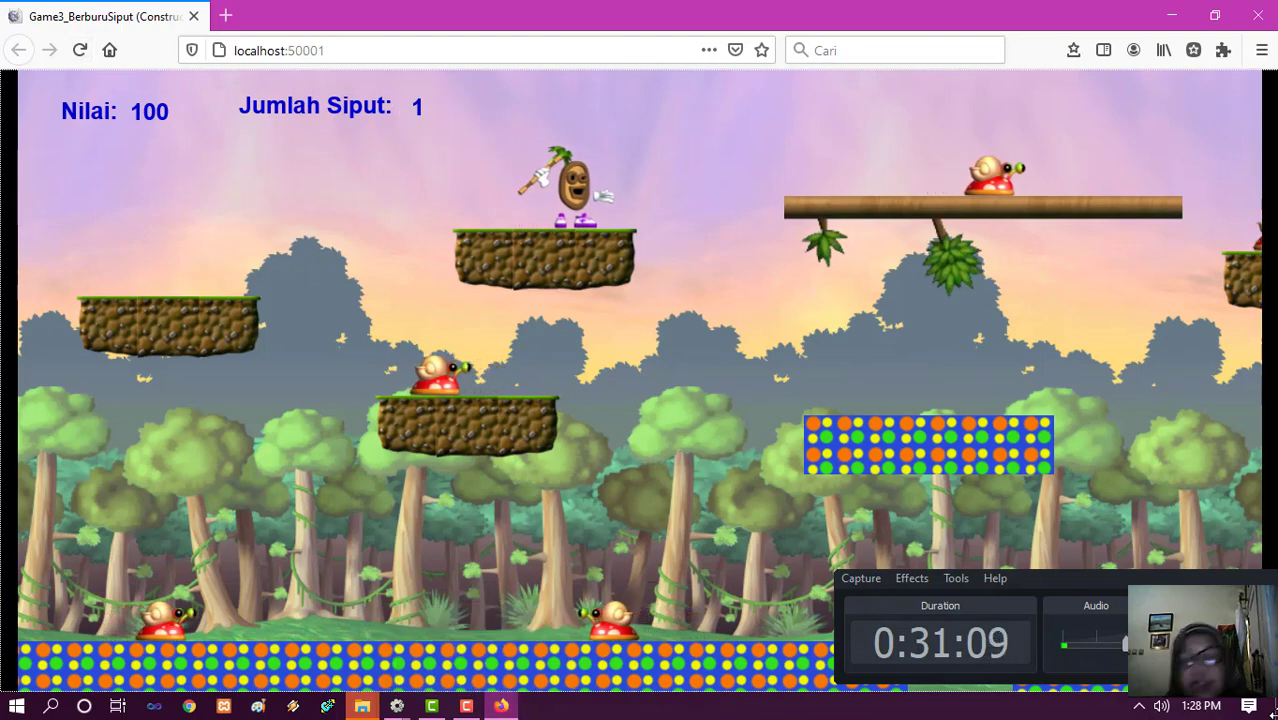
pyautogui.press('Up')
pyautogui.press('Right')
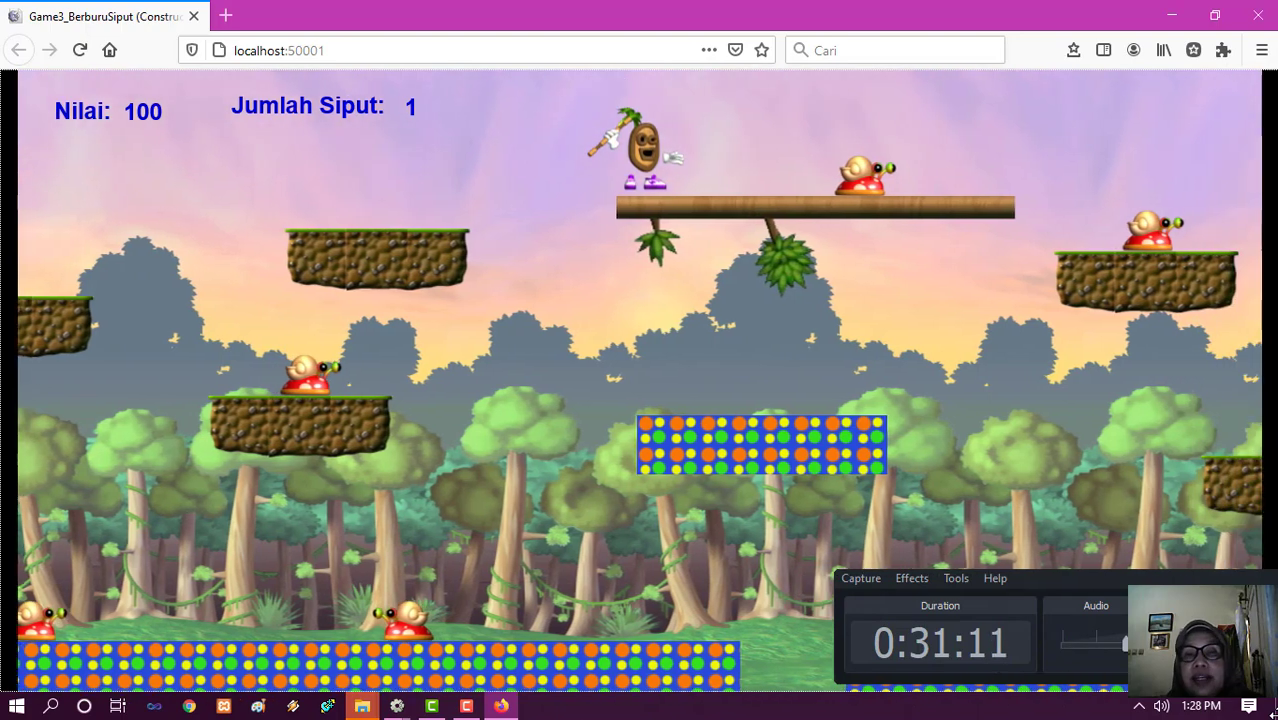
pyautogui.press('Up')
pyautogui.press('Right')
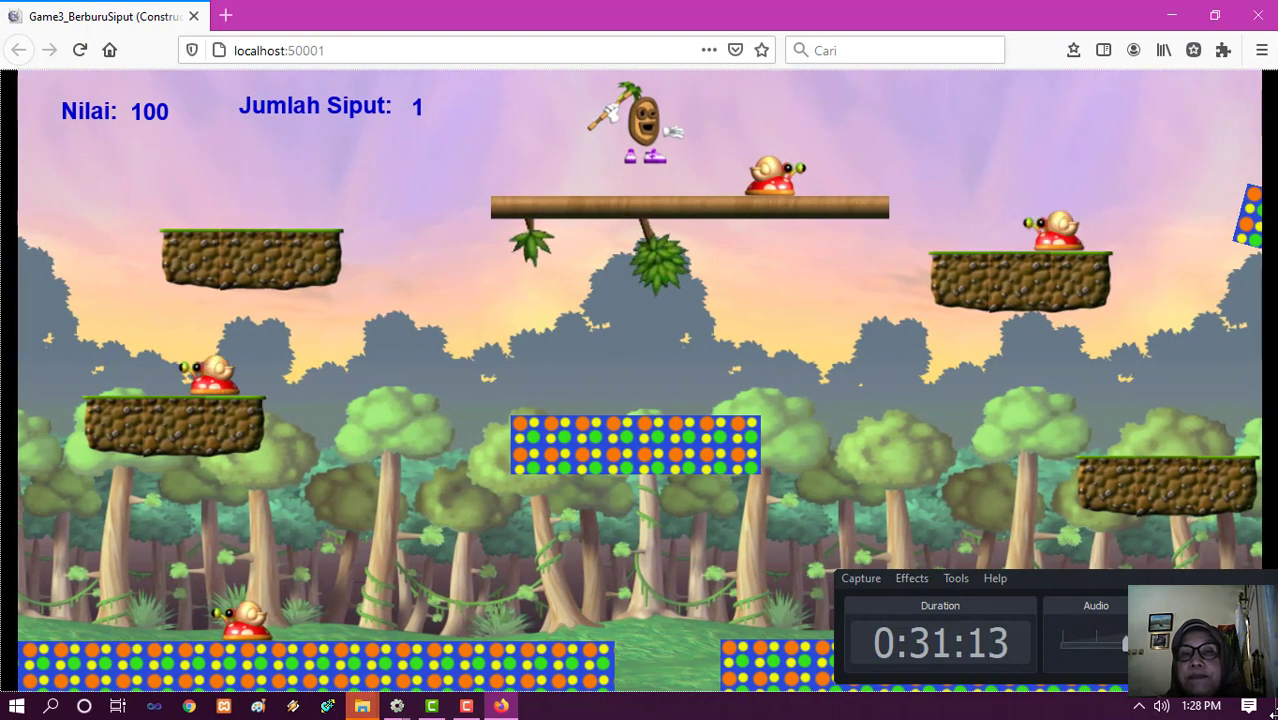
pyautogui.press('Right')
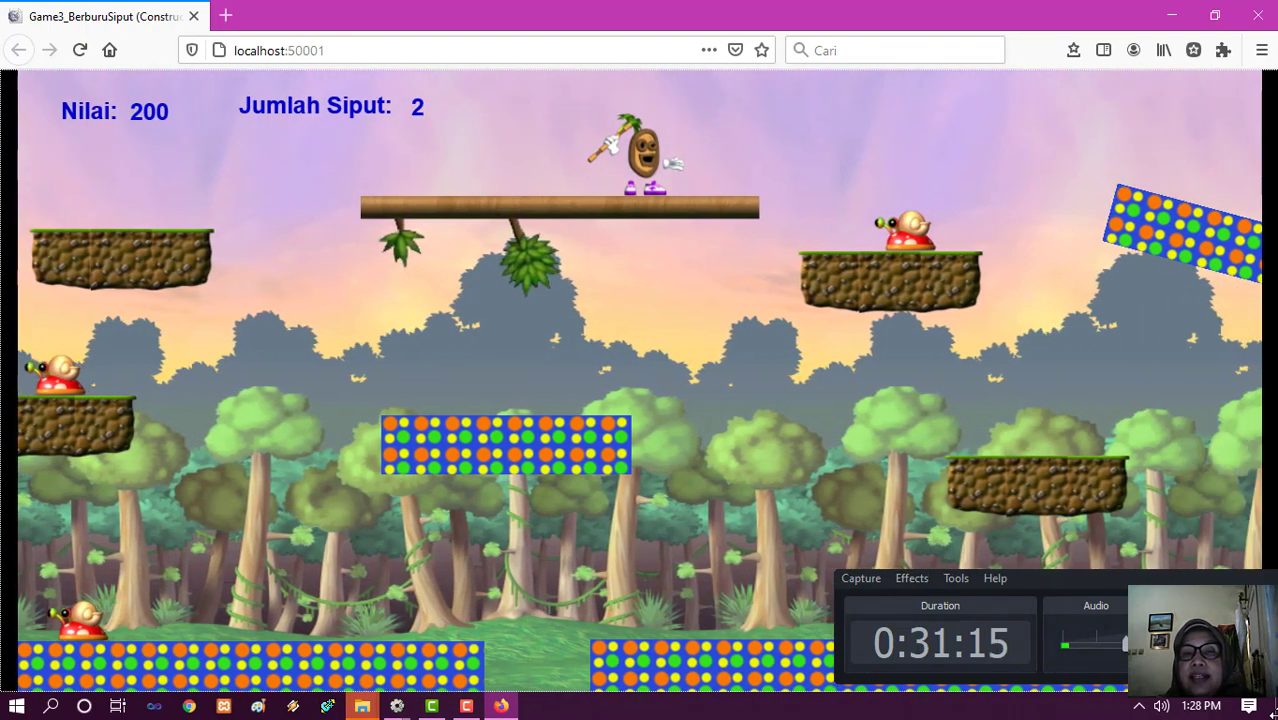
# - Move the player past the high wooden log and land on the snail on the next stone platform
pyautogui.press('Right')
pyautogui.press('Right')
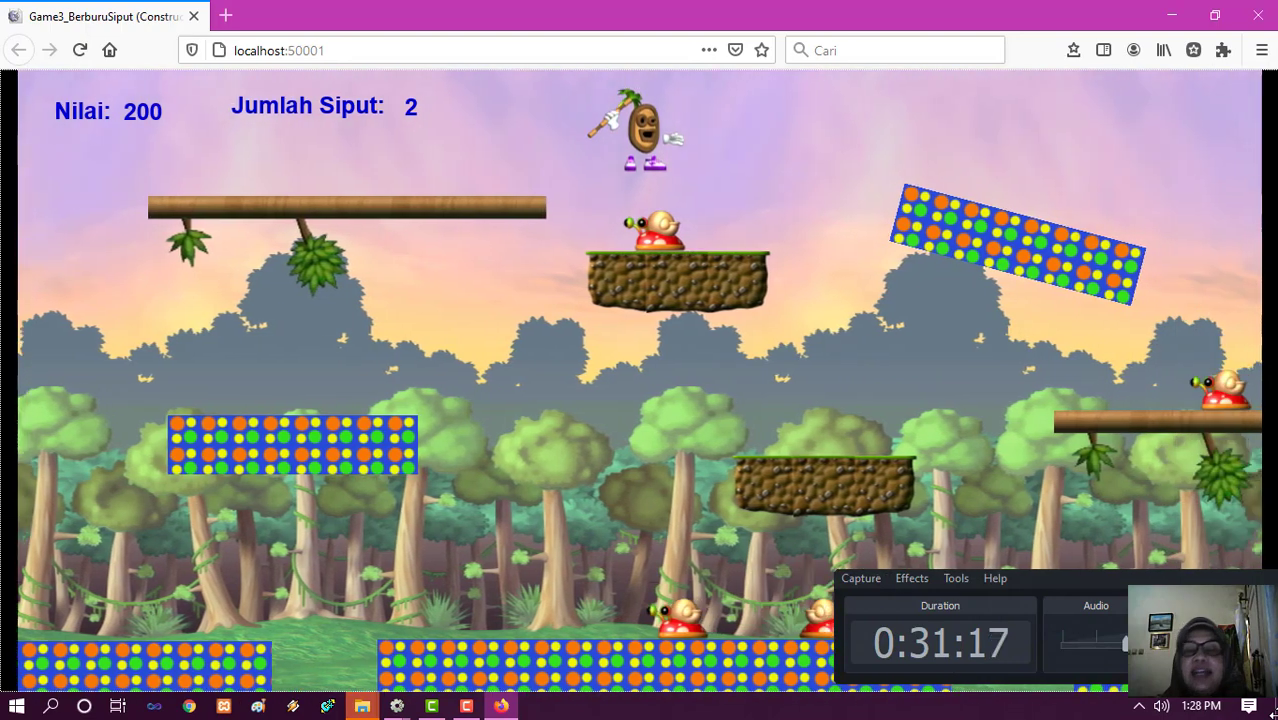
pyautogui.press('Up')
pyautogui.press('Right')
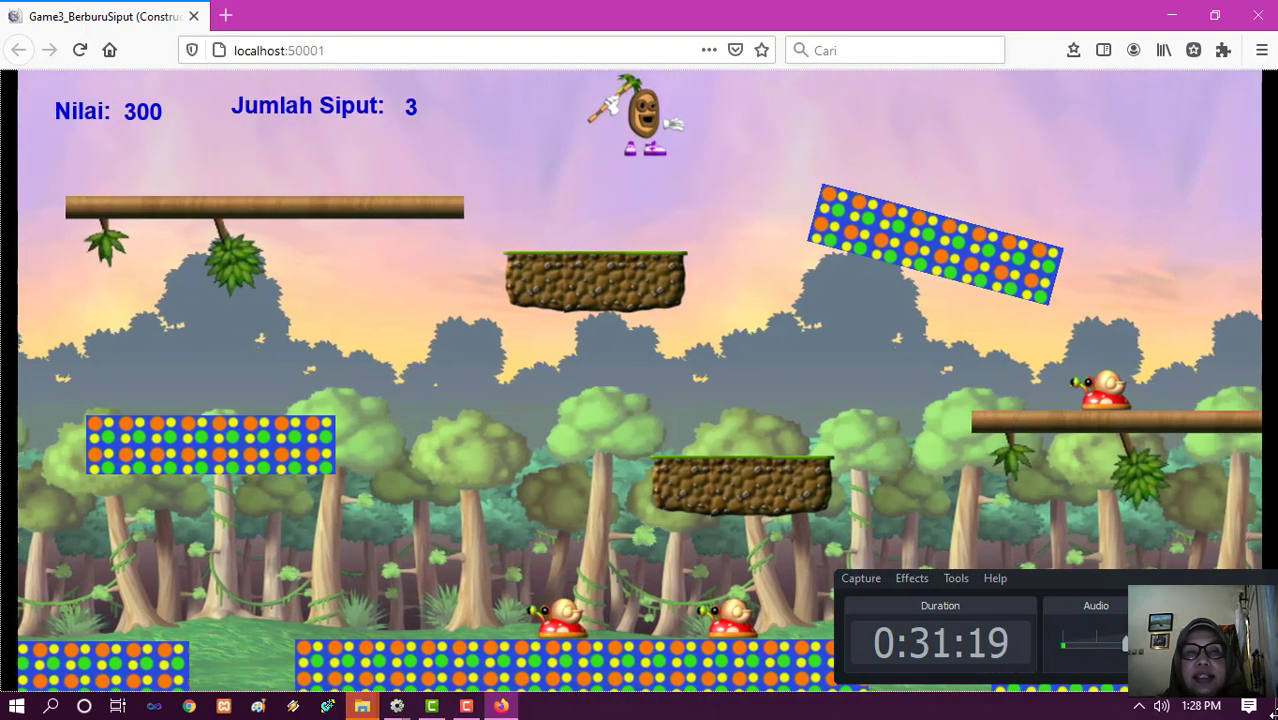
# - Cross the tilted block and hit the snails on the two stone platforms beyond it
pyautogui.press('Right')
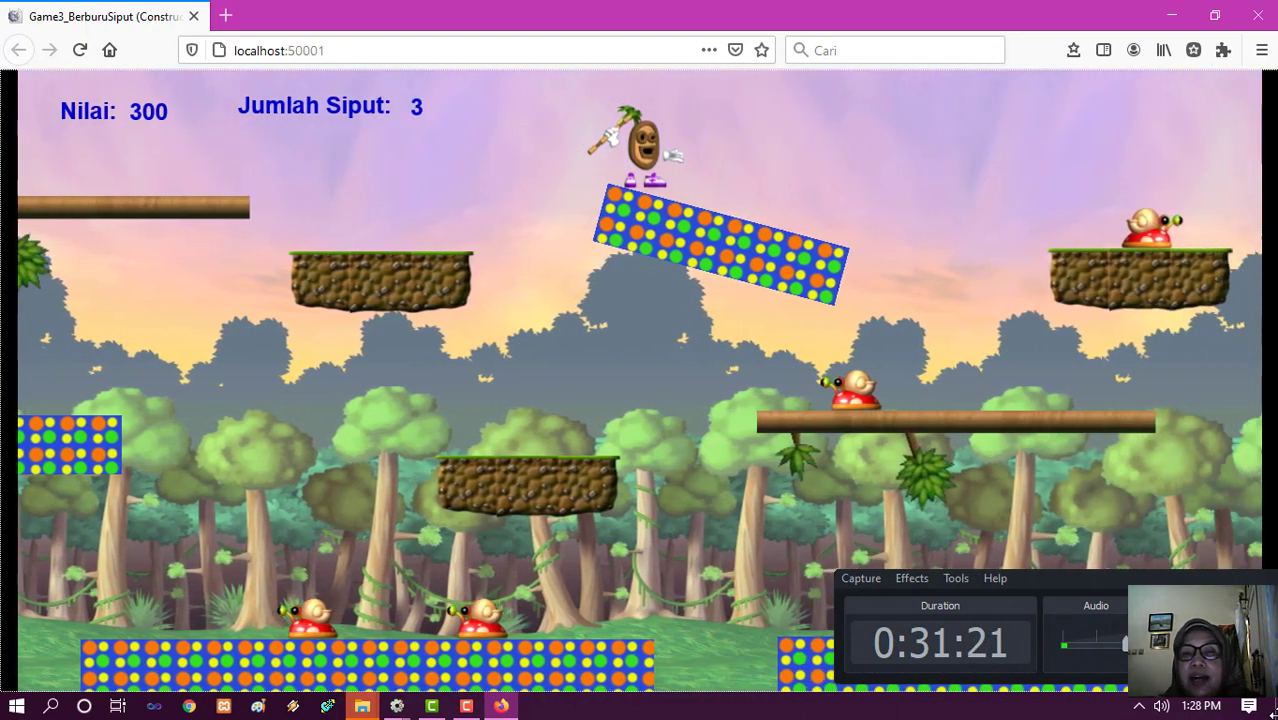
pyautogui.press('Right')
pyautogui.press('Up')
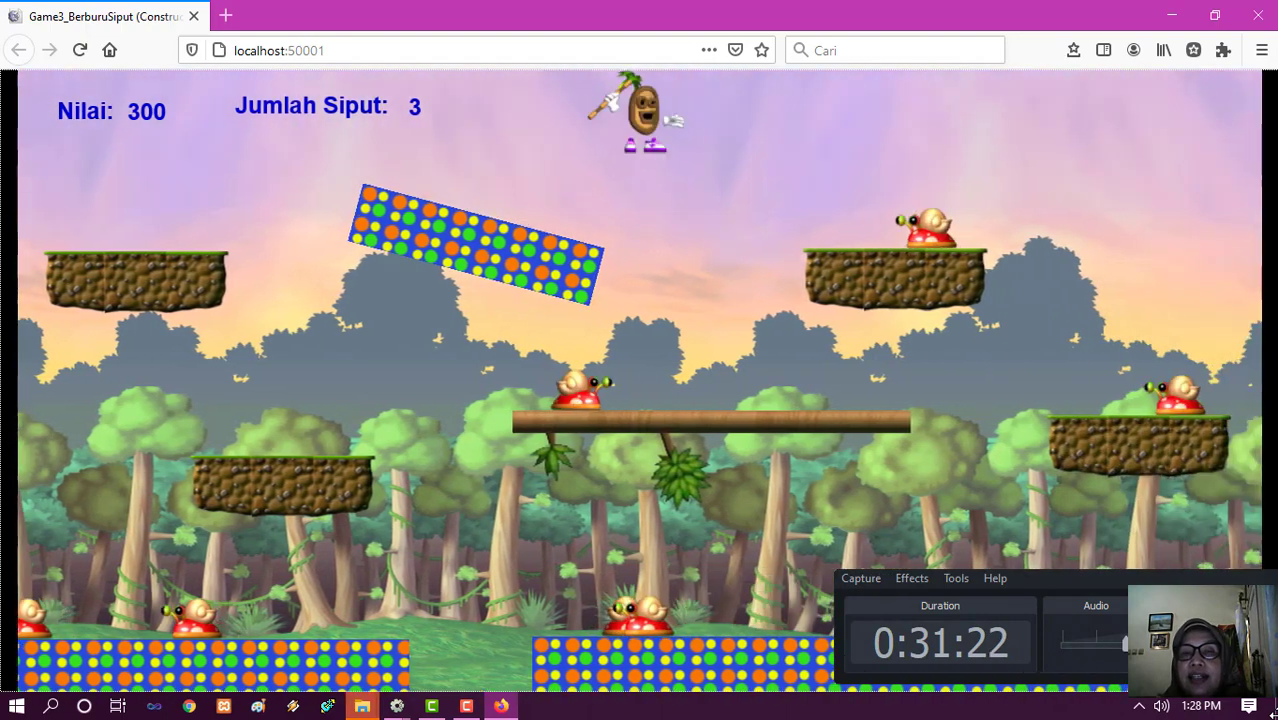
pyautogui.press('Right')
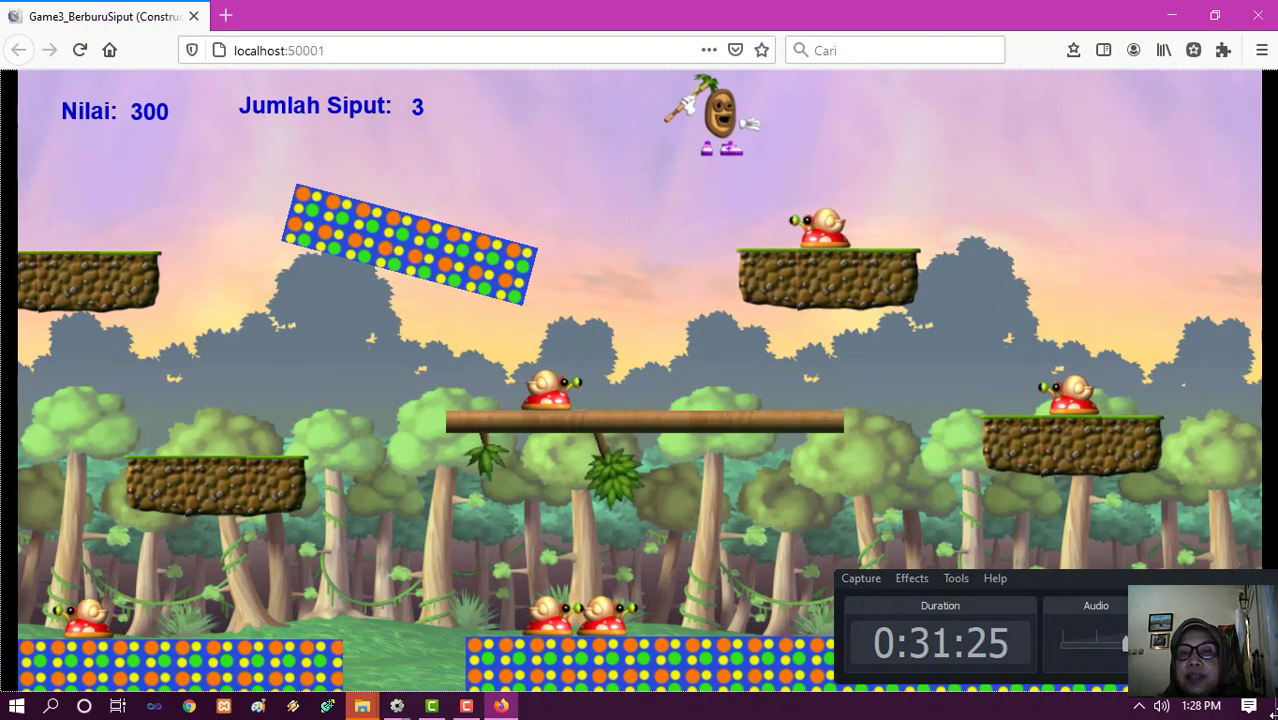
pyautogui.press('Up')
pyautogui.press('Right')
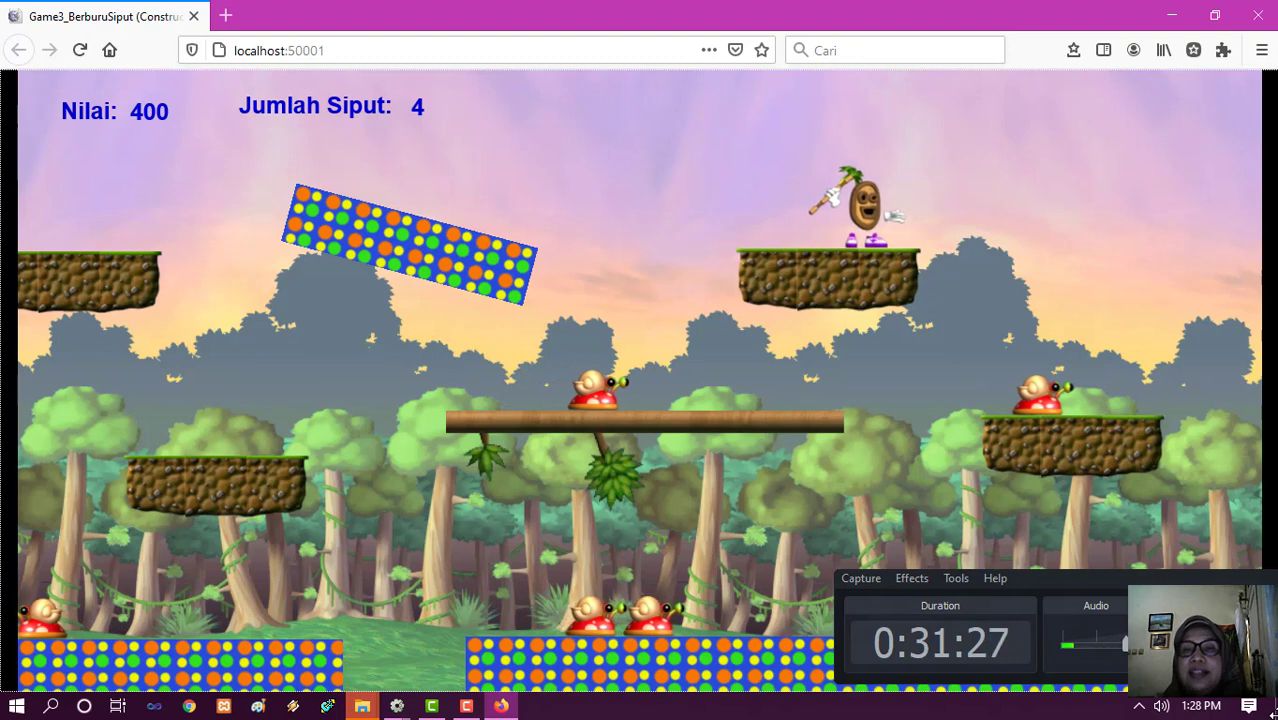
pyautogui.press('Up')
pyautogui.press('Right')
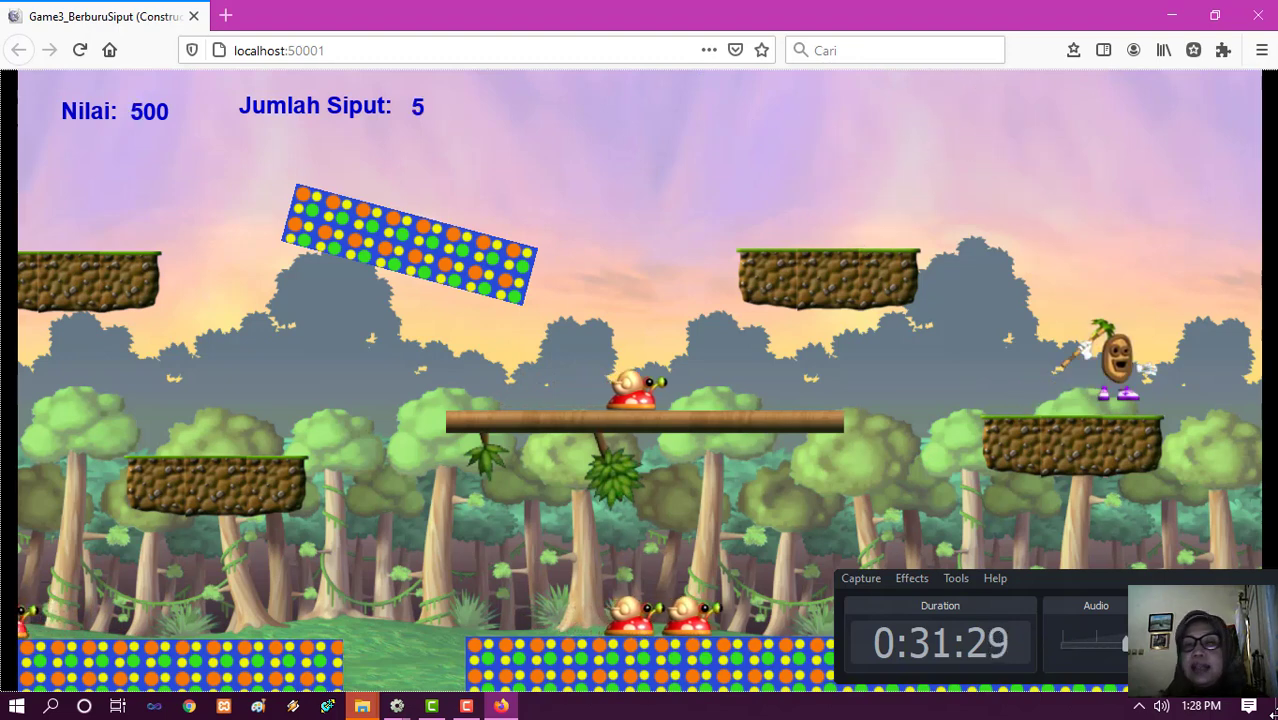
# - Drop the player off the last stone platform and hit two snails on the ground below
pyautogui.press('Left')
pyautogui.press('Right')
pyautogui.press('Up')
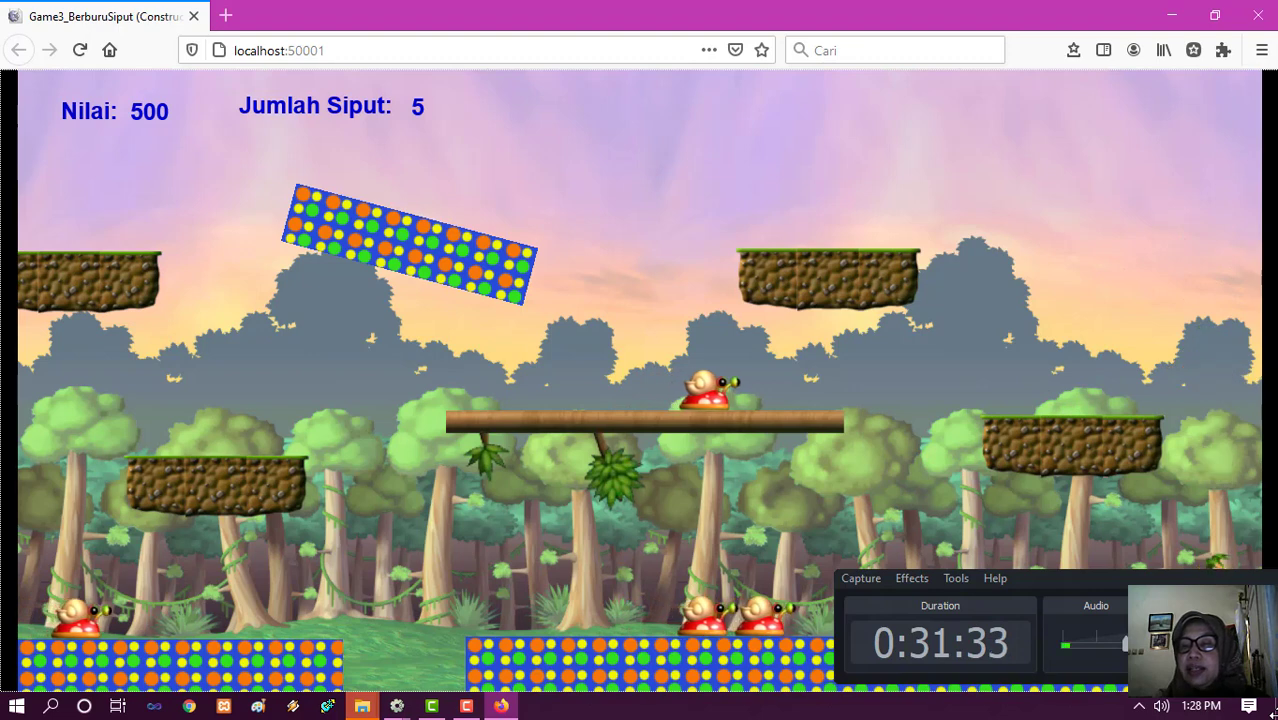
pyautogui.press('Left')
pyautogui.press('Left')
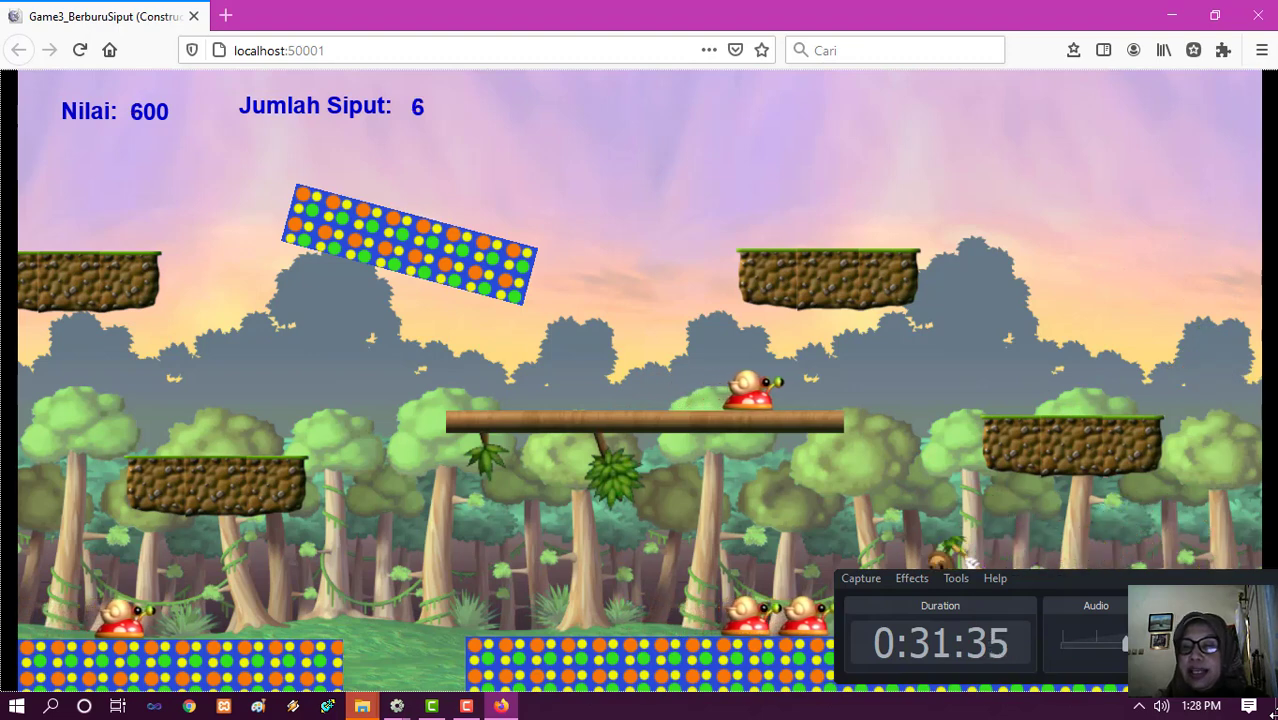
pyautogui.press('Left')
pyautogui.press('Up')
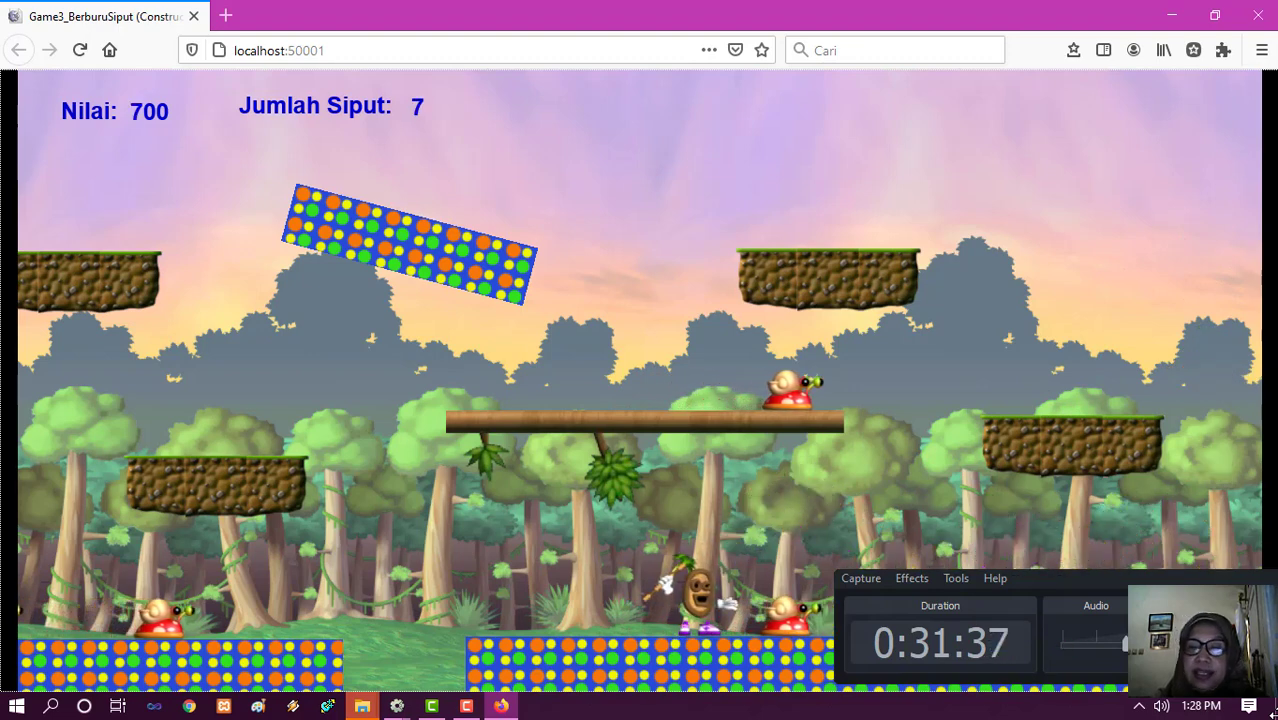
# - Hit the remaining snail on this ground section and the one on the low wooden log
pyautogui.press('Right')
pyautogui.press('Up')
pyautogui.press('Right')
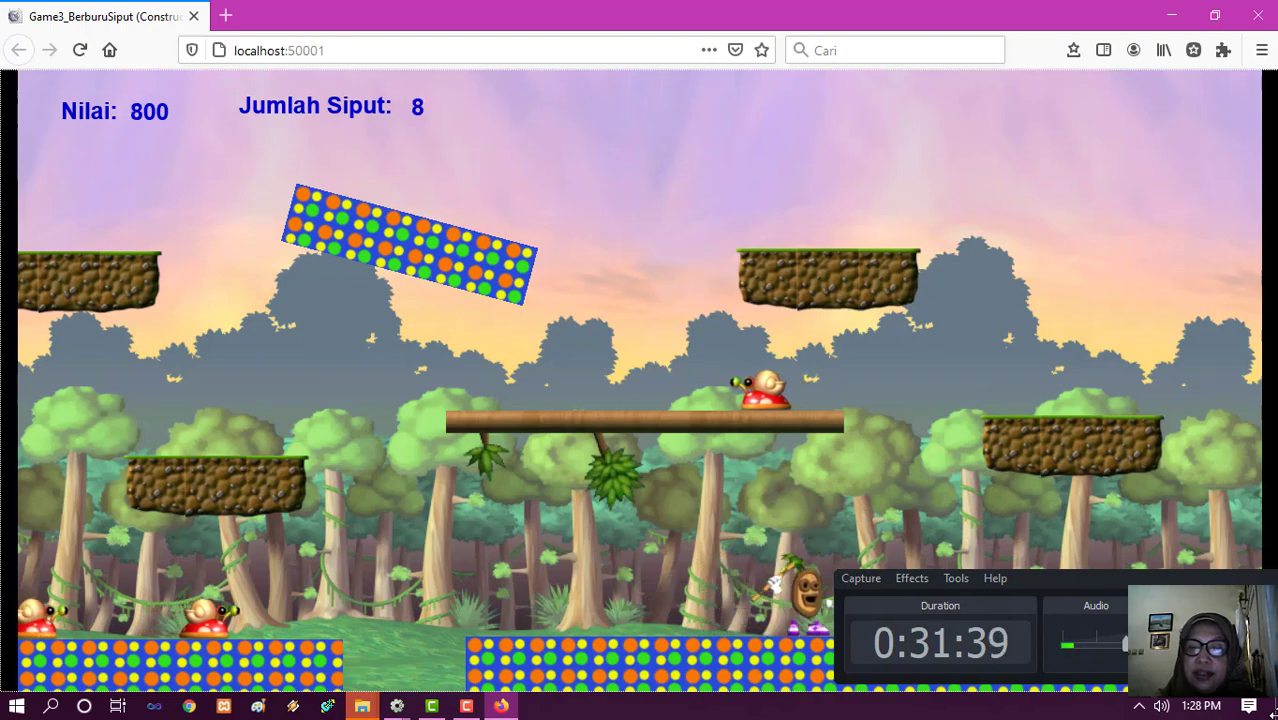
pyautogui.press('Left')
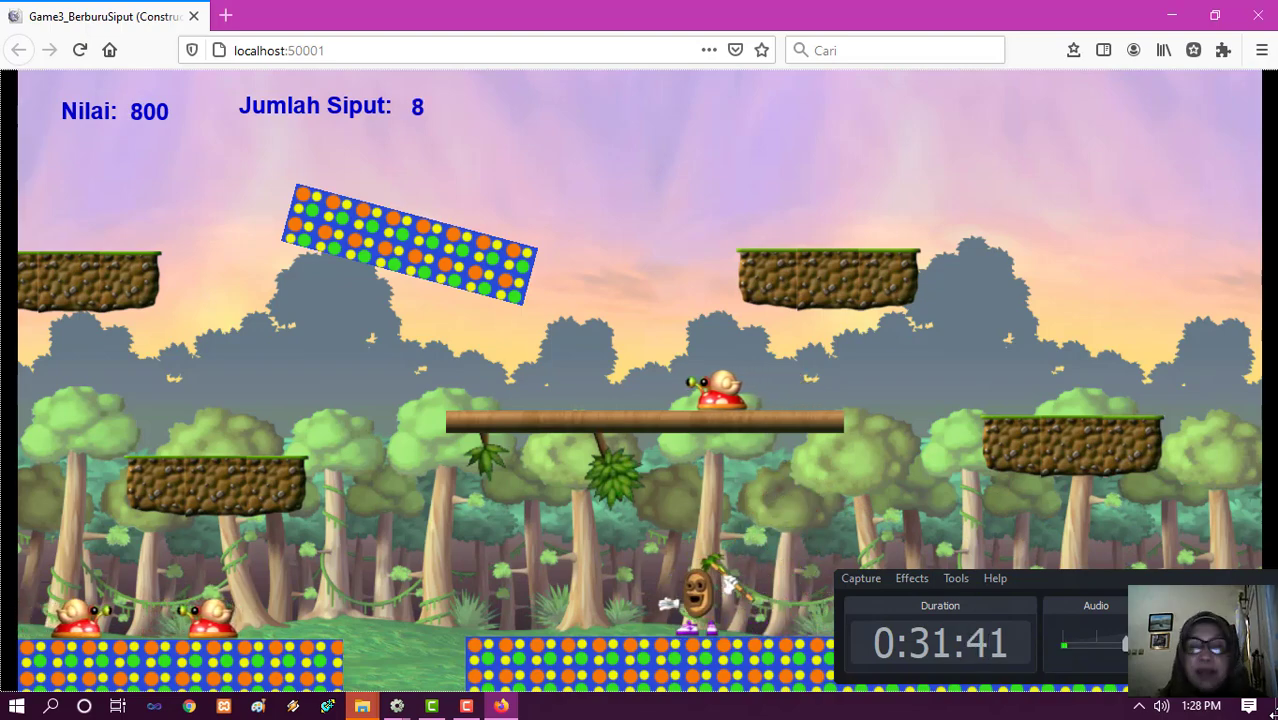
pyautogui.press('Up')
pyautogui.press('Right')
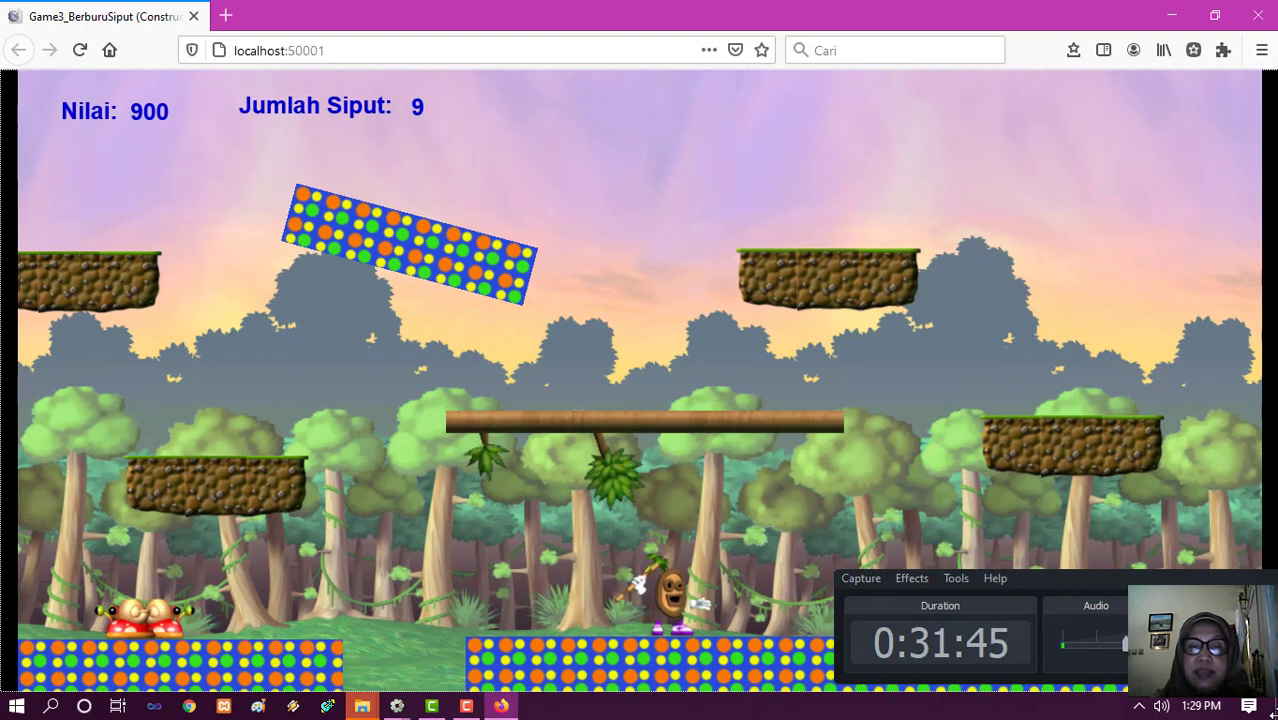
# - Take the player back to the previous ground section and hit its two snails to test the selesai condition
pyautogui.press('Left')
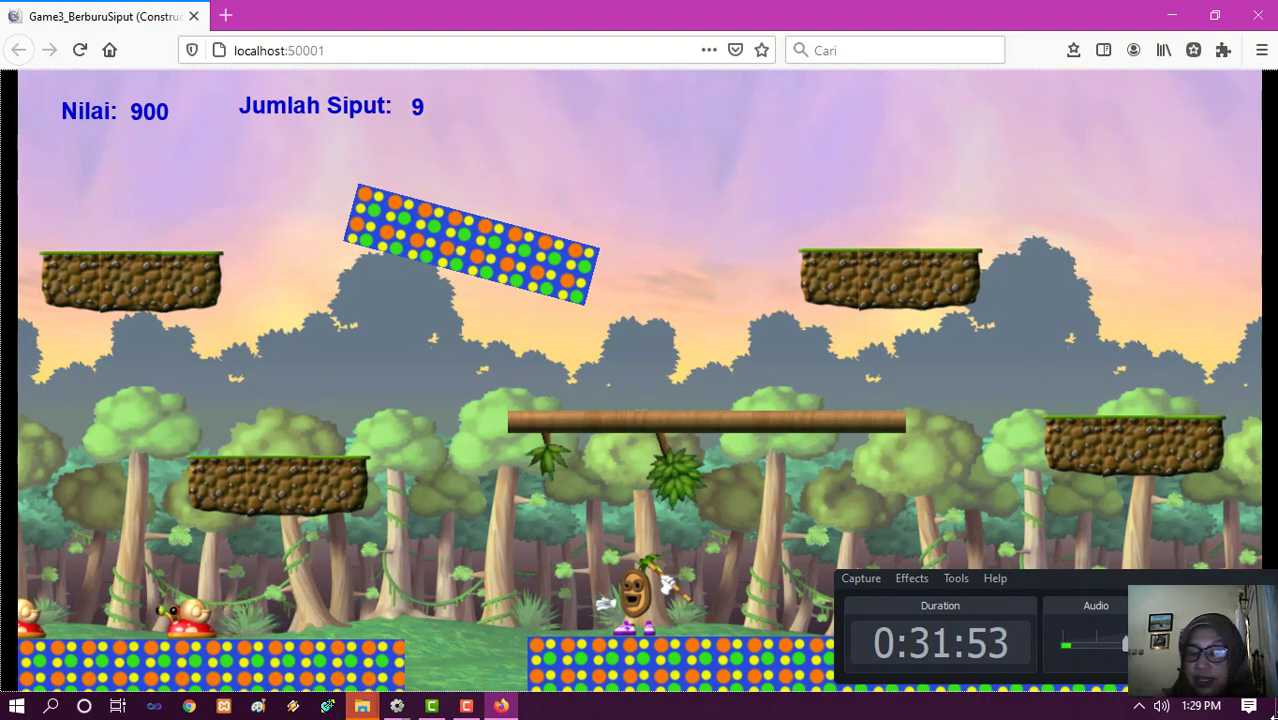
pyautogui.press('Up')
pyautogui.press('Left')
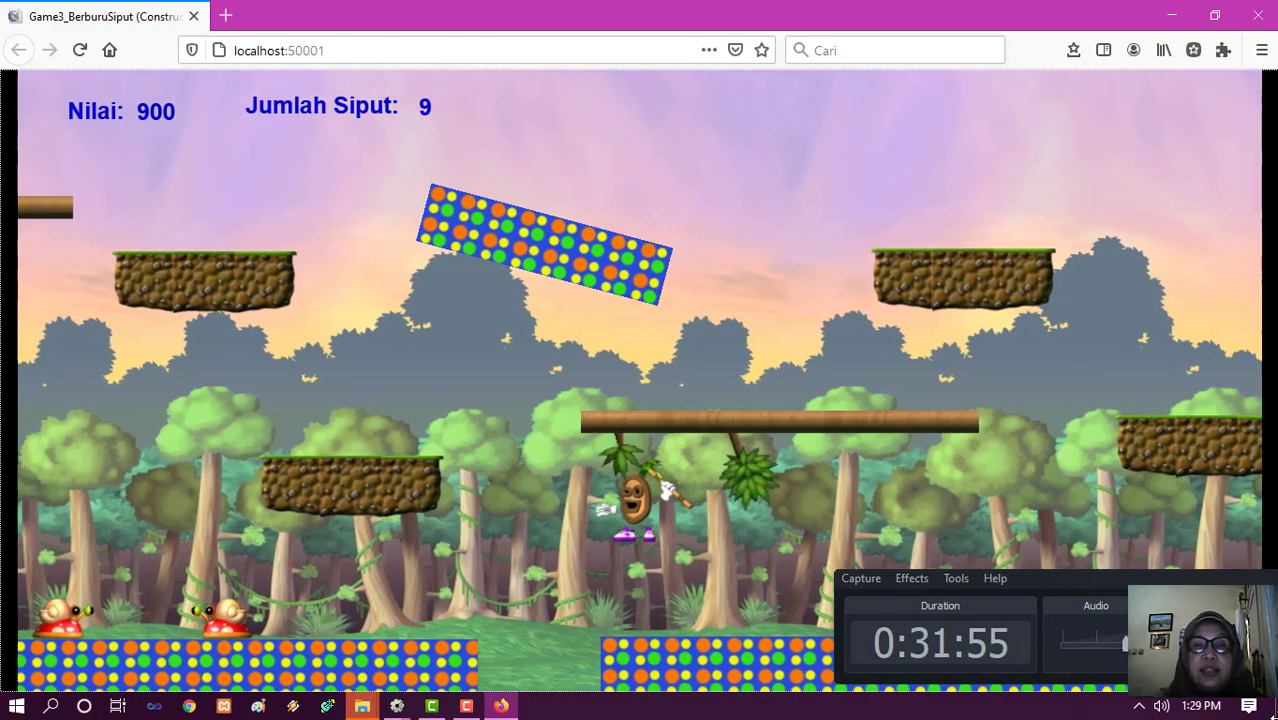
pyautogui.press('Left')
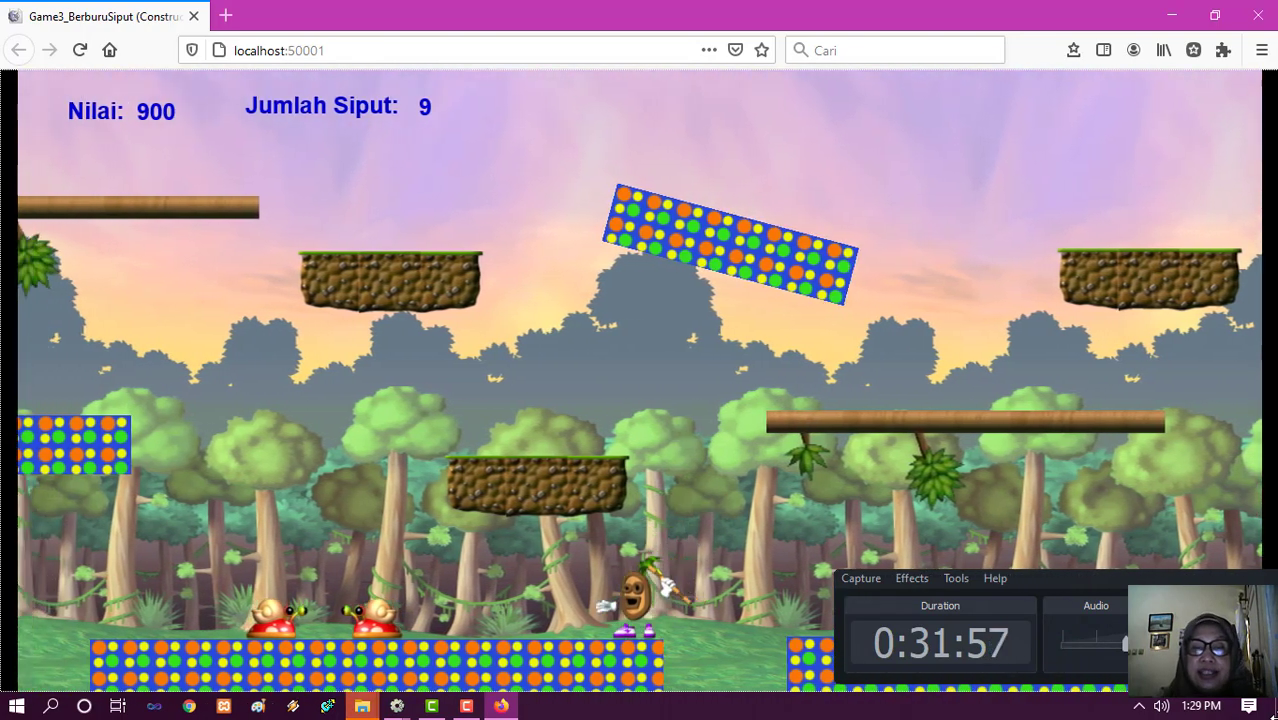
pyautogui.press('Left')
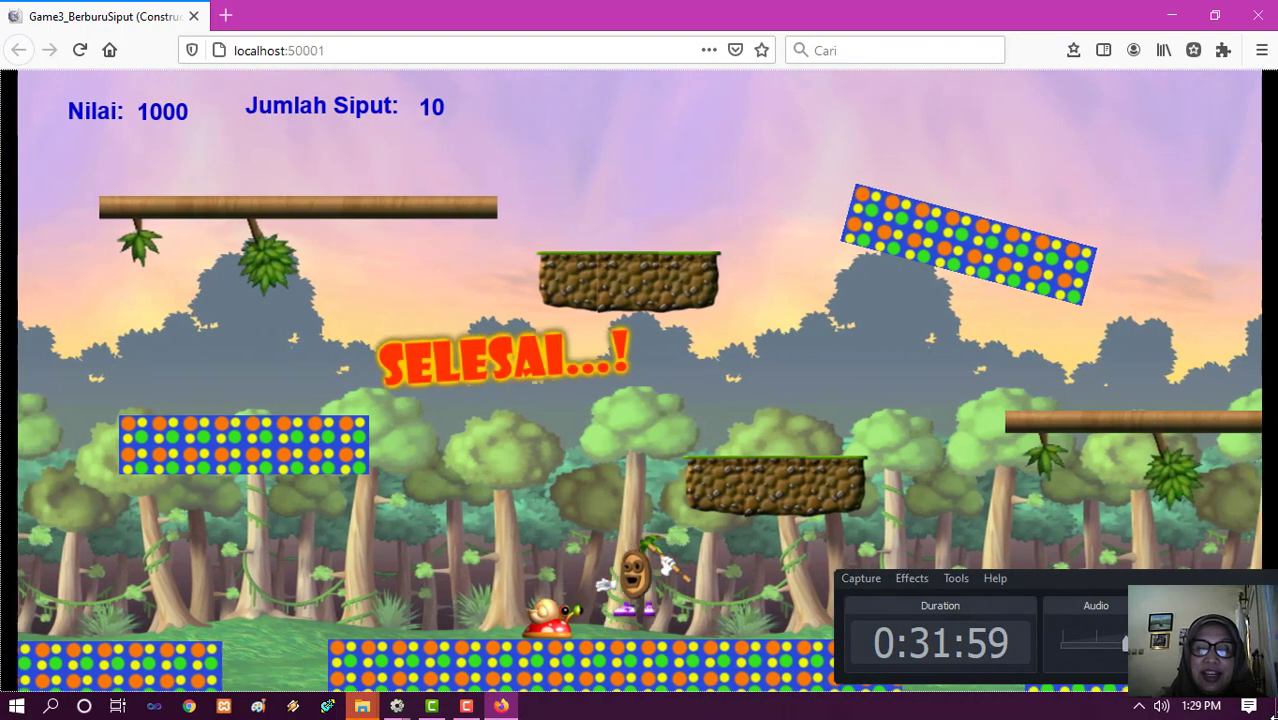
pyautogui.press('Left')
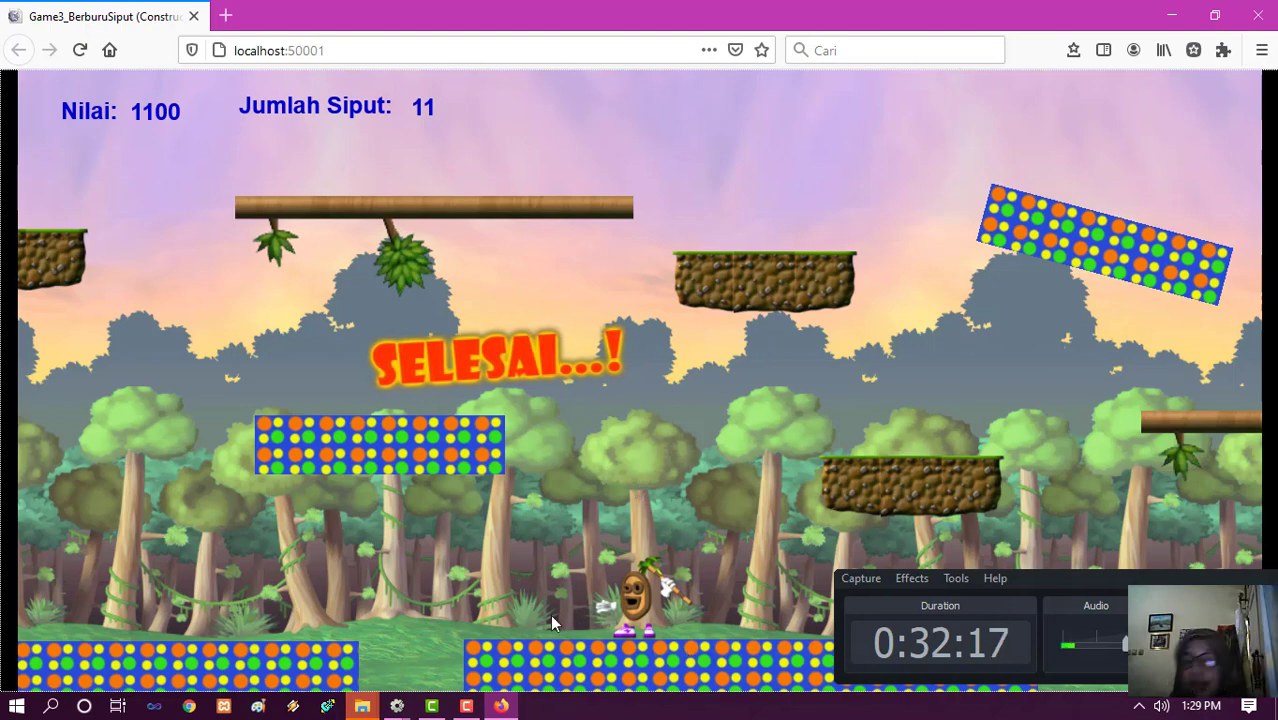
# - Walk and jump the player back and forth to check its movement while the SELESAI text is displayed
pyautogui.press('Up')
pyautogui.press('Left')
pyautogui.press('Right')
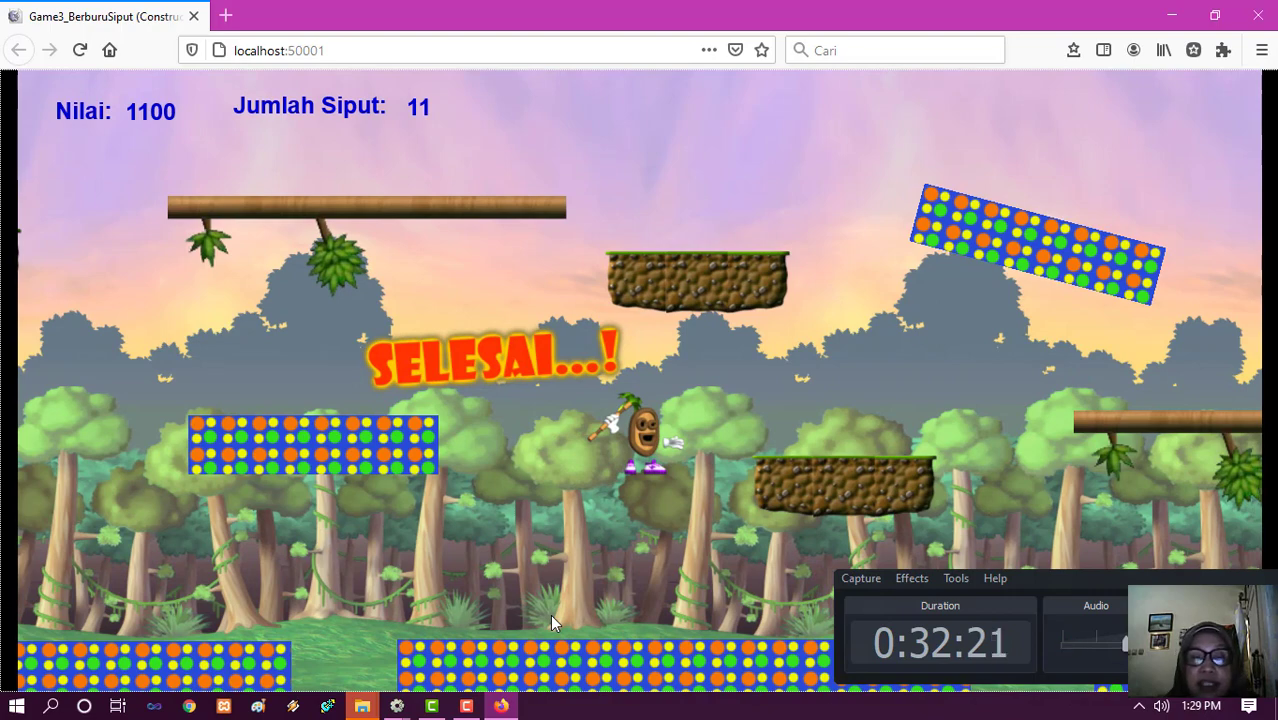
pyautogui.press('Left')
pyautogui.press('Up')
pyautogui.press('Right')
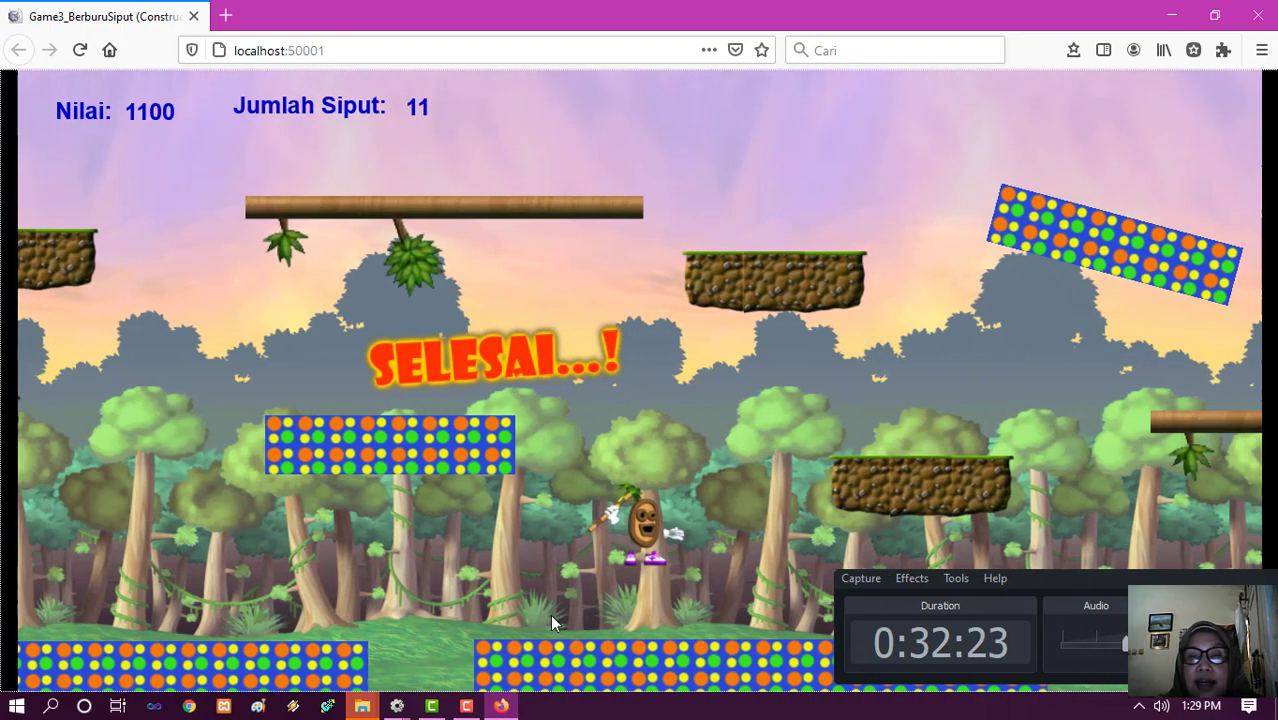
pyautogui.press('Right')
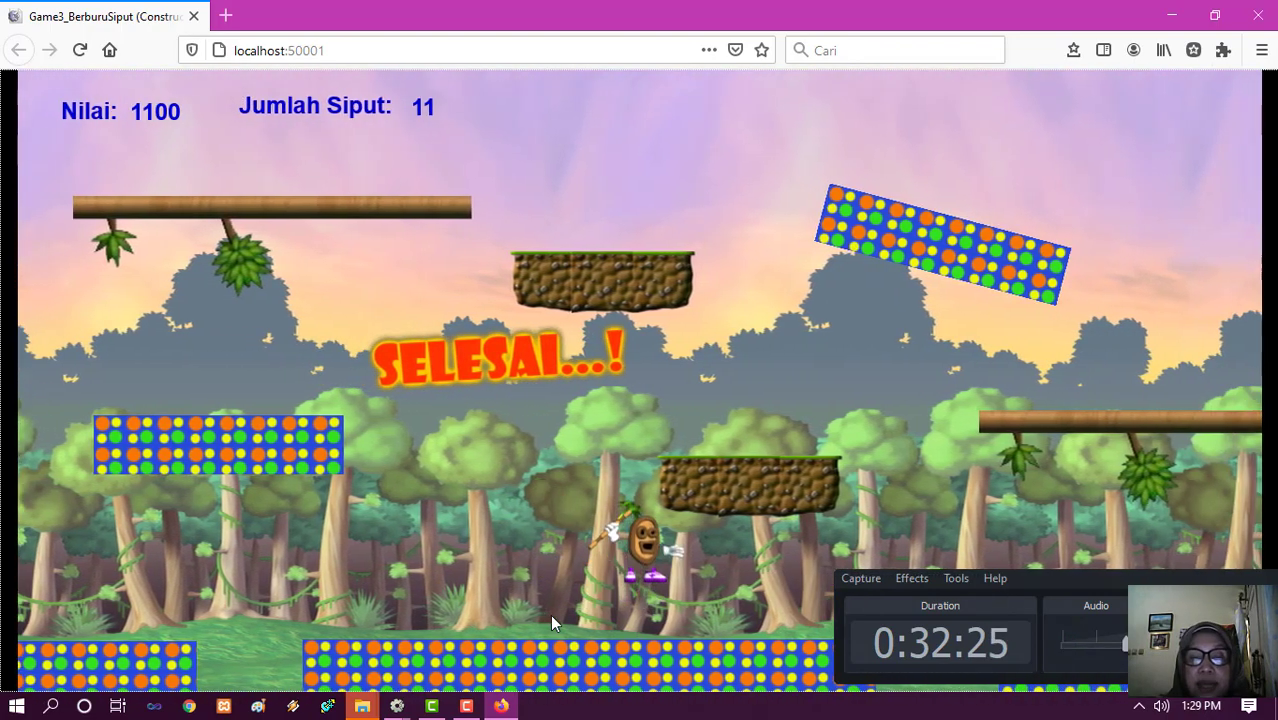
pyautogui.press('Left')
pyautogui.press('Up')
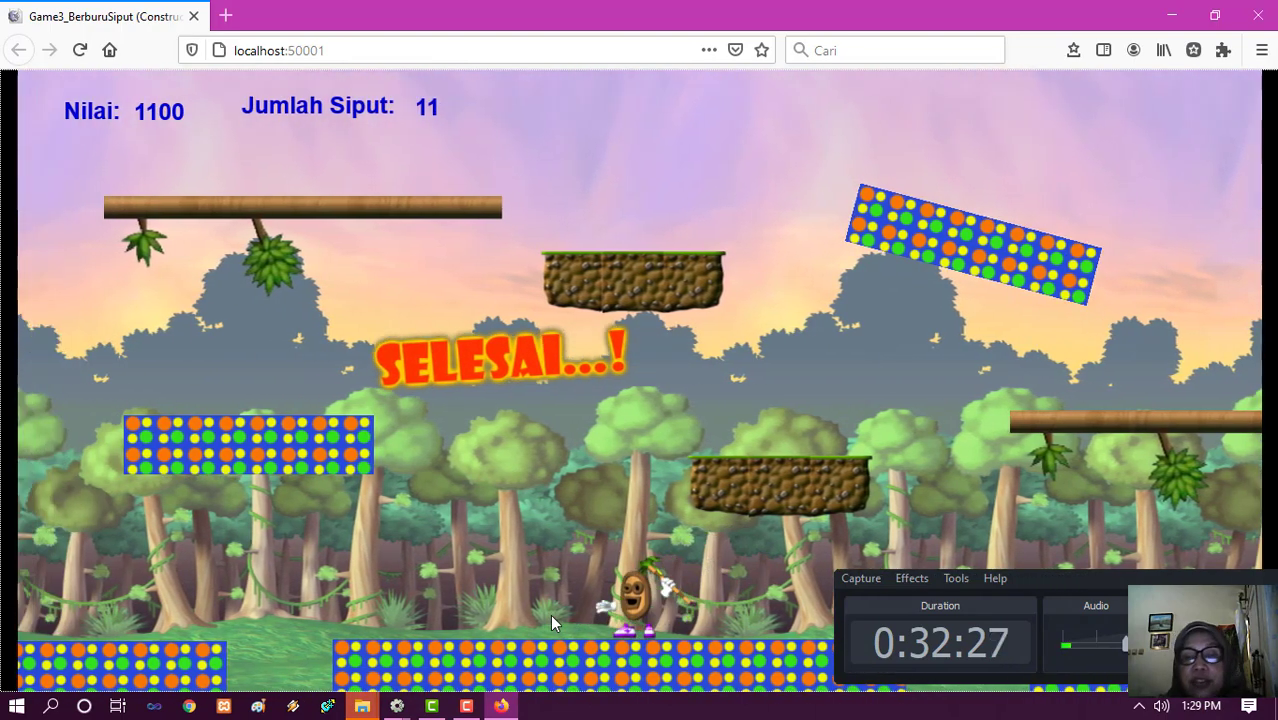
pyautogui.press('Left')
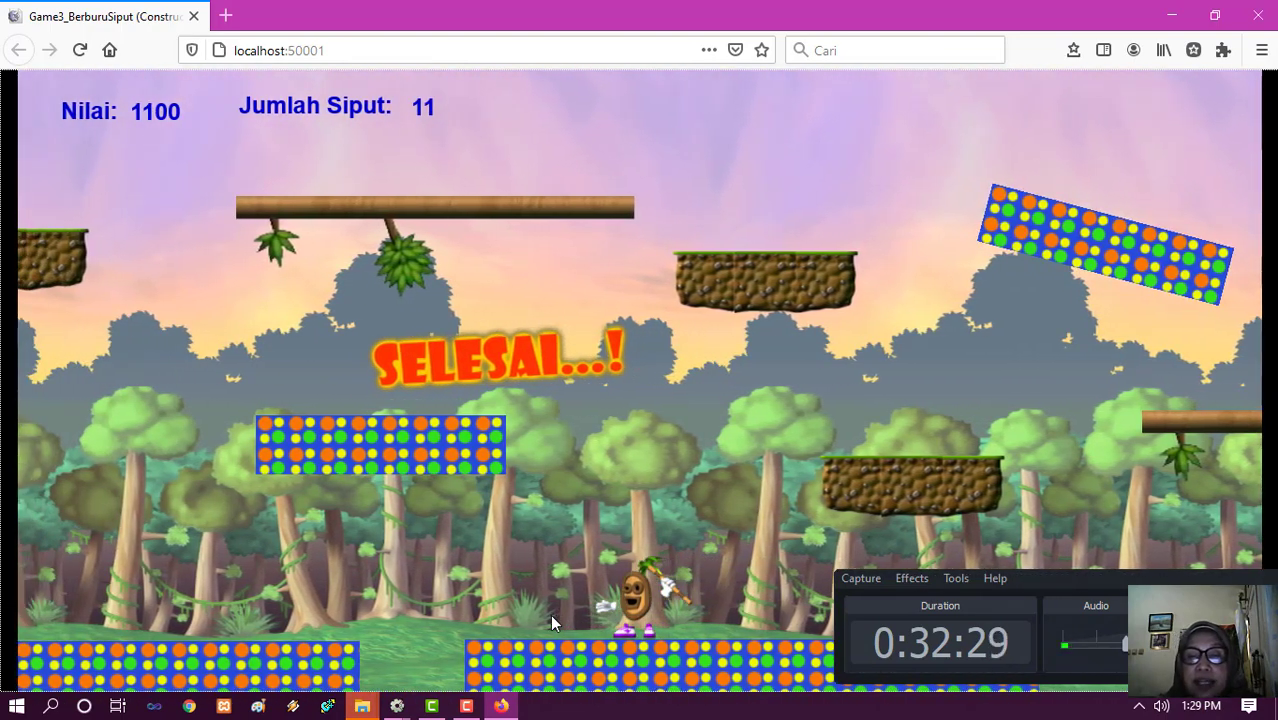
# - Walk the player back and make it jump once more, and close the game preview
pyautogui.press('Left')
pyautogui.press('Up')
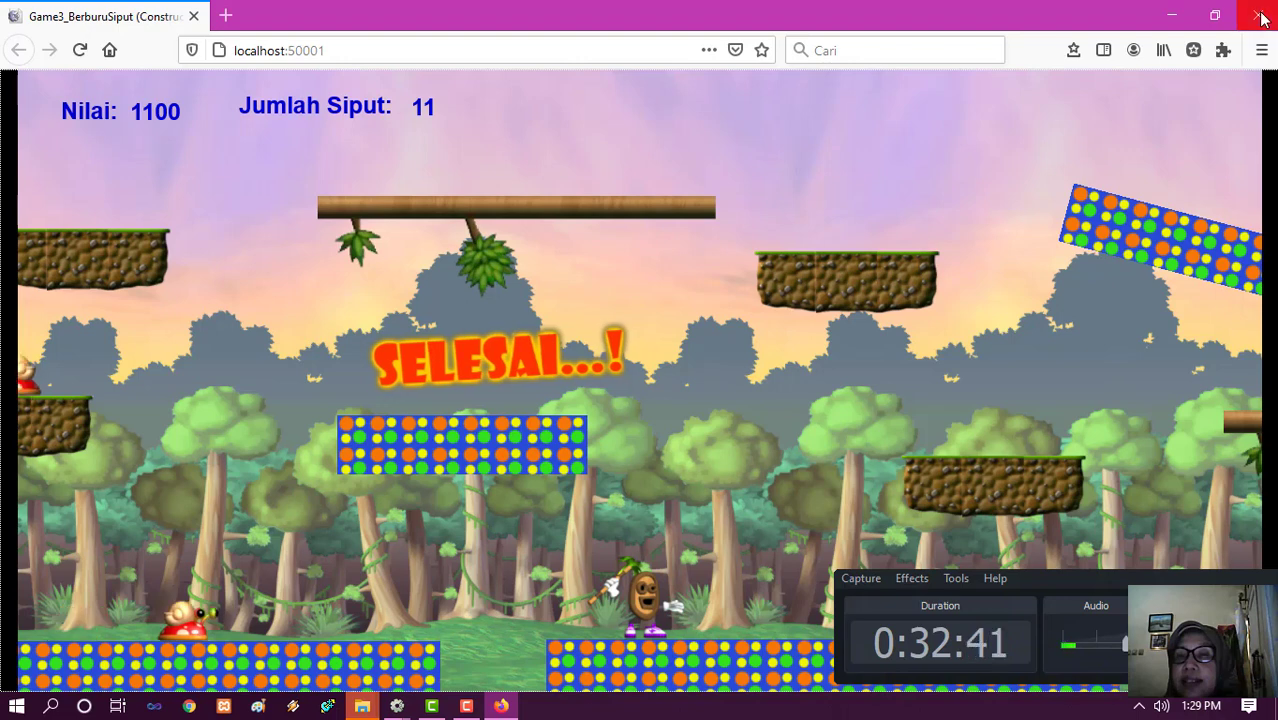
pyautogui.click(1262, 18)
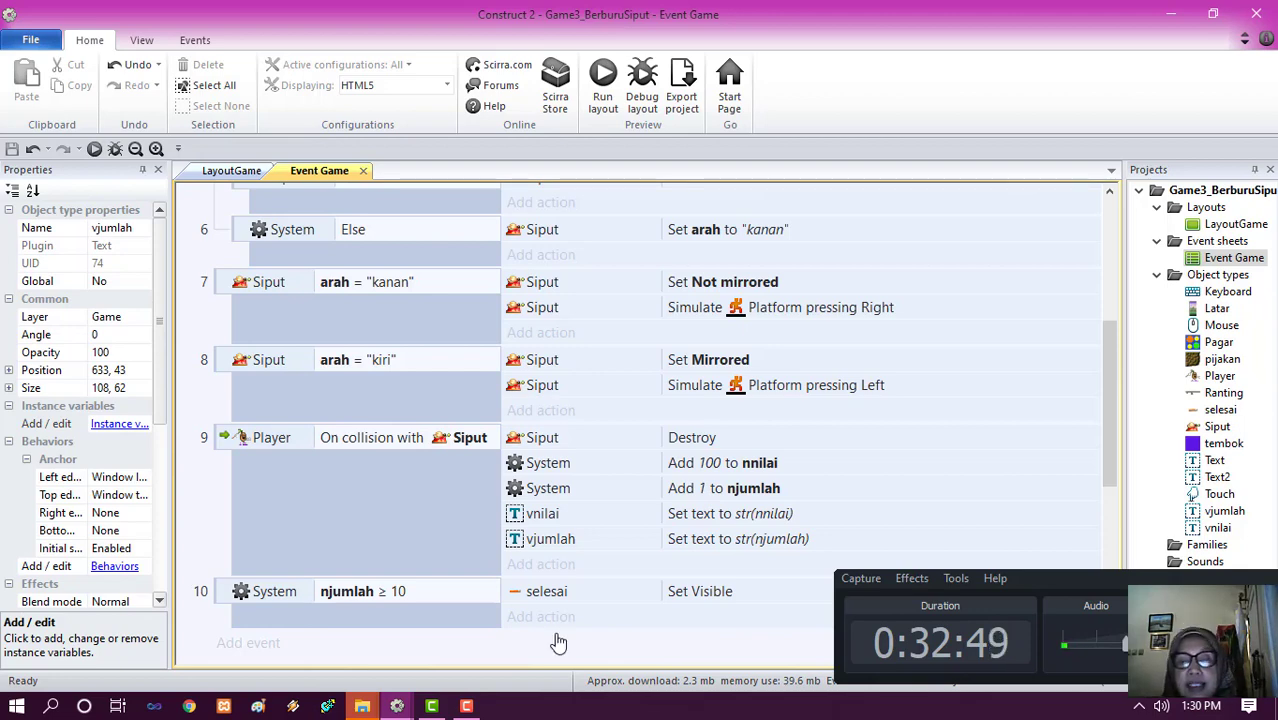
# - Review the global variables and opening events of the Event Game sheet, moving the recorder window off the projects list
pyautogui.scroll(6, 572, 567)
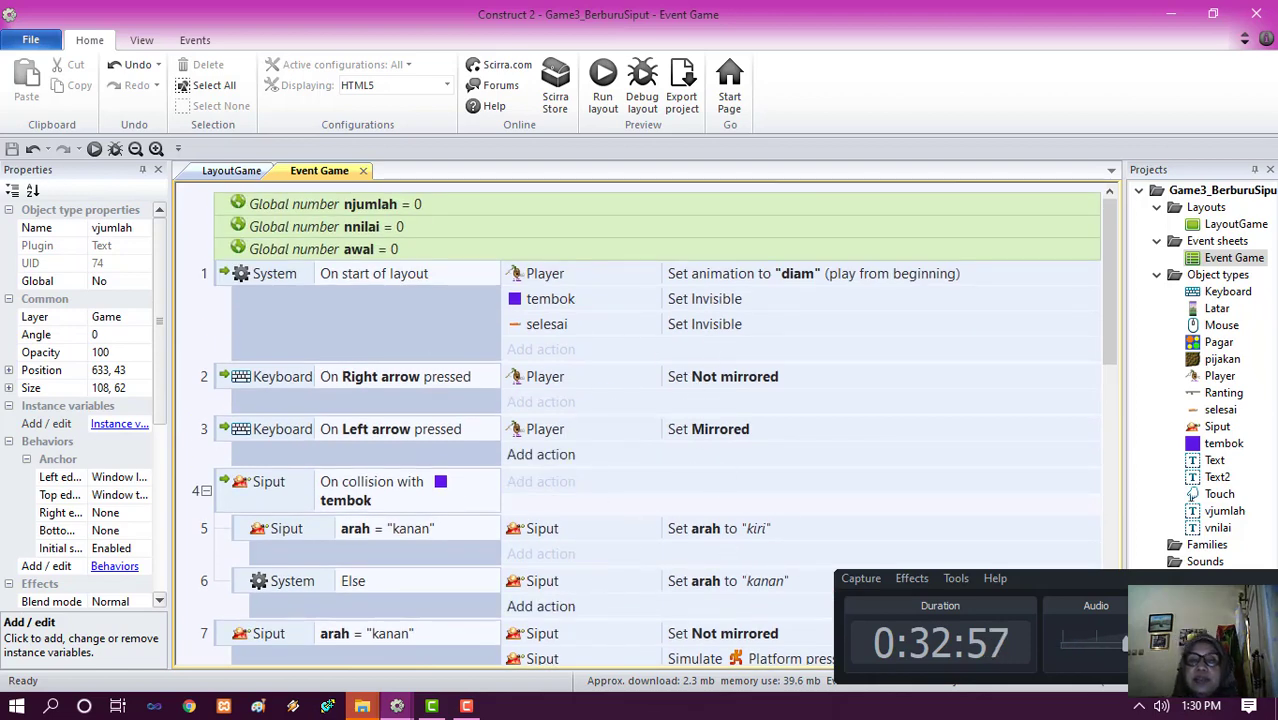
pyautogui.click(1118, 573)
pyautogui.moveTo(1099, 576); pyautogui.dragTo(907, 548)
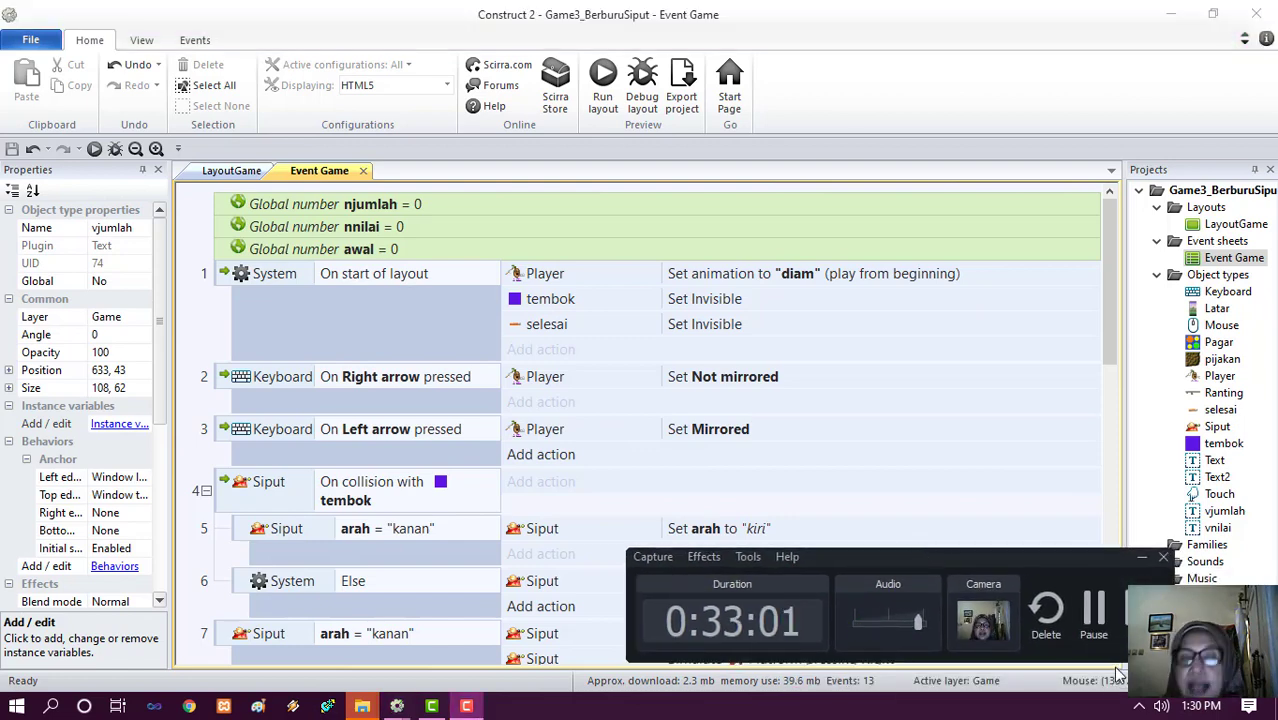
# - Open LayoutGame and examine the whole layout zoomed out, across to its far end
pyautogui.doubleClick(1234, 224)
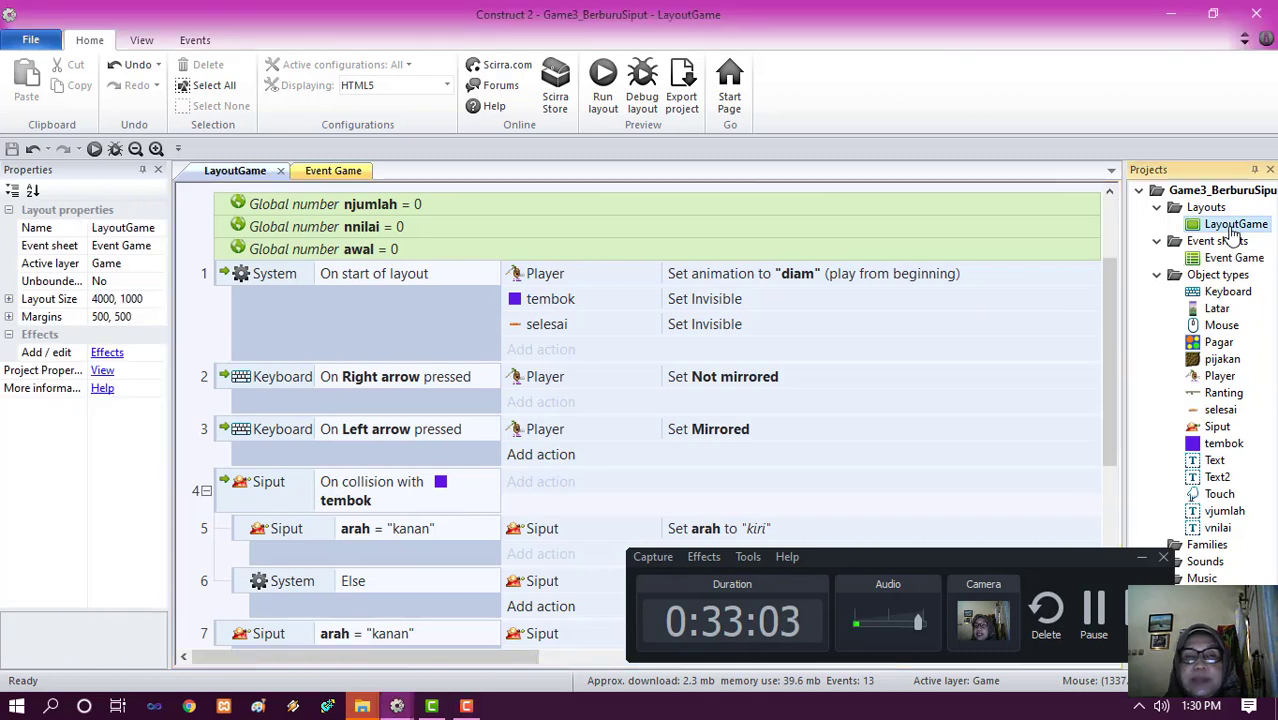
pyautogui.click(135, 149)
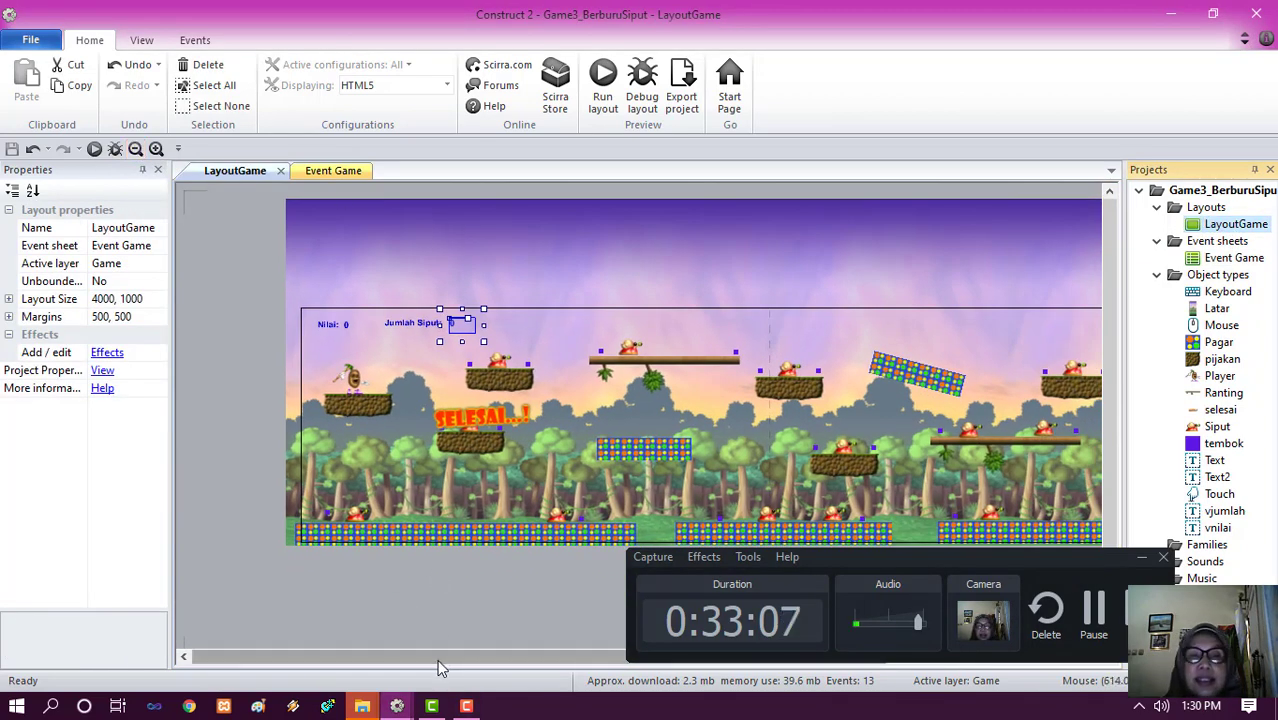
pyautogui.moveTo(437, 659); pyautogui.dragTo(632, 680)
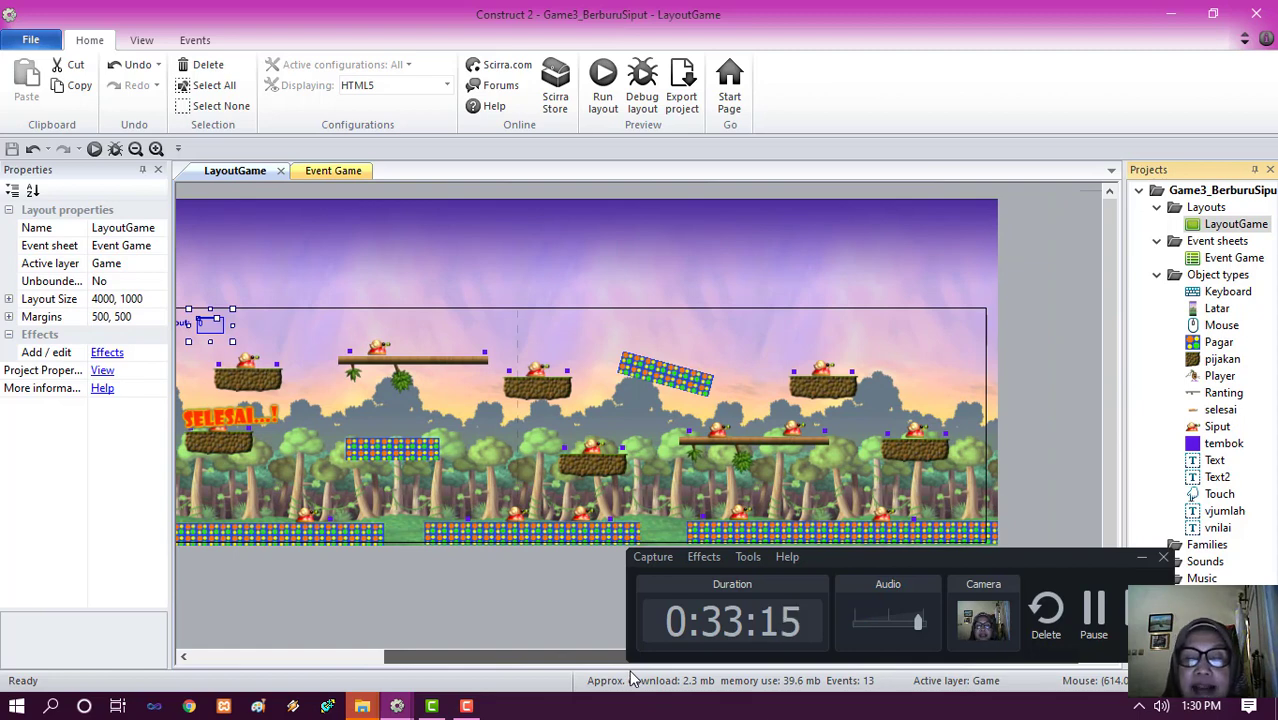